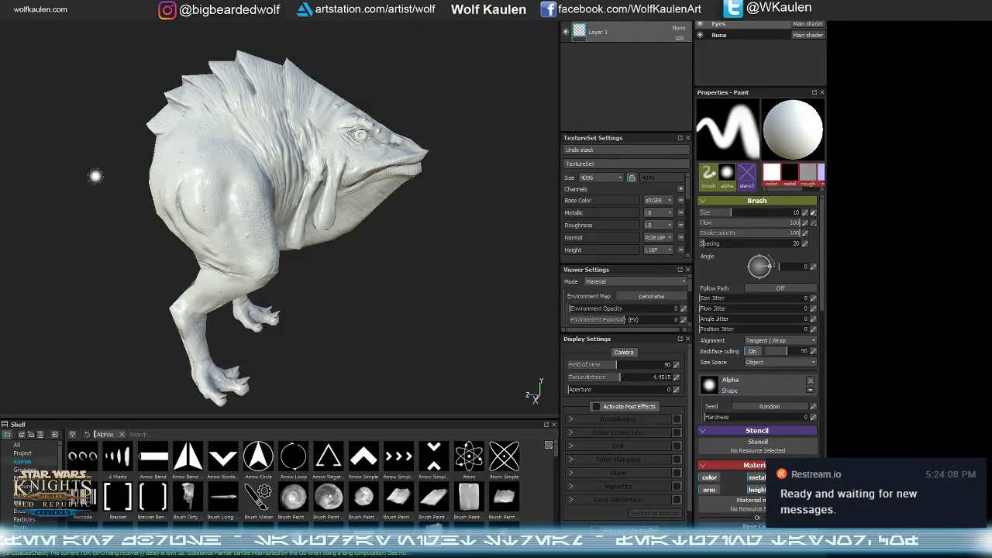
- Add a fill layer to the eyes texture set and delete its empty Layer 1
alt+drag(410, 293, 447, 290)
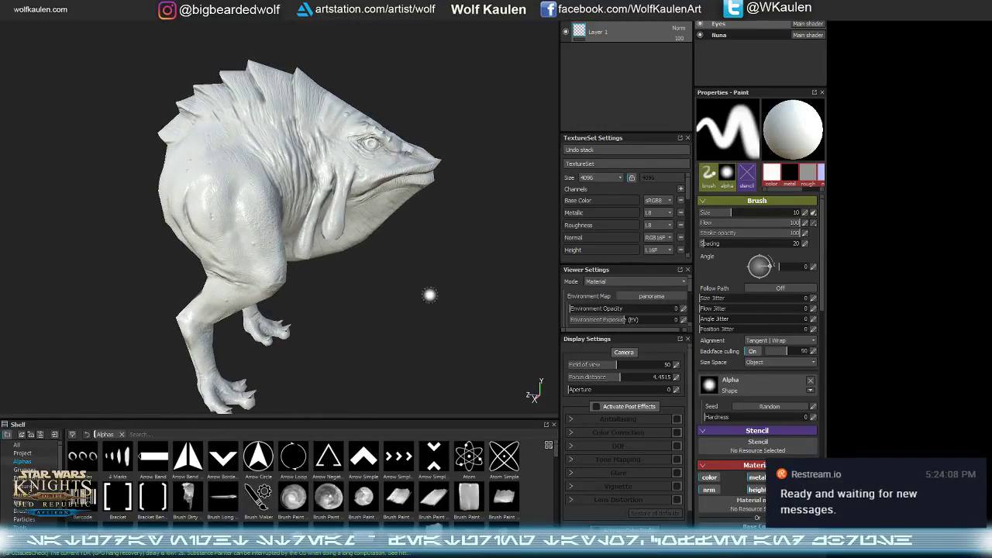
alt+middle_drag(421, 293, 410, 284)
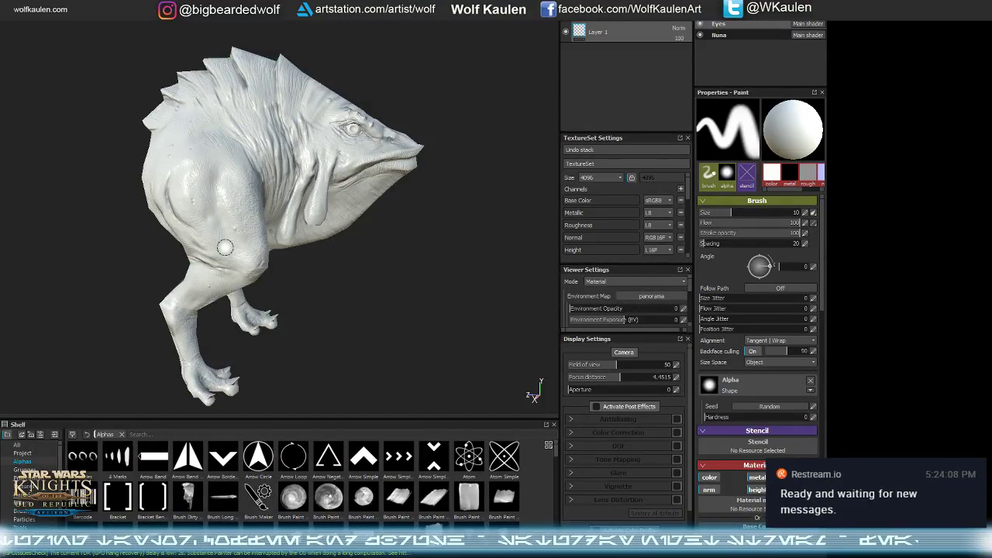
right_click(395, 289)
mouse_move(346, 272)
alt+mouse_down()
mouse_move(255, 287)
mouse_move(361, 278)
mouse_move(334, 277)
alt+mouse_up()
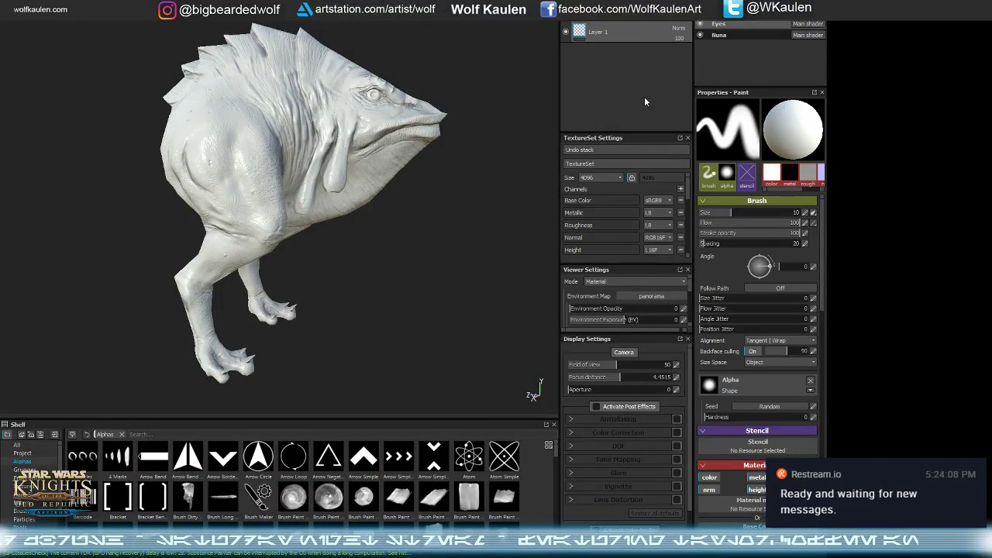
click(599, 54)
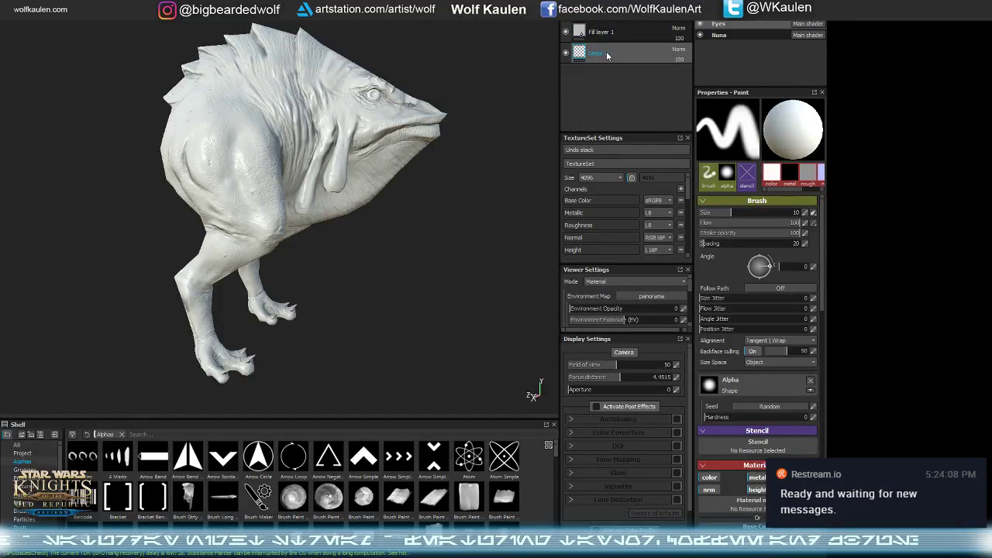
key(Delete)
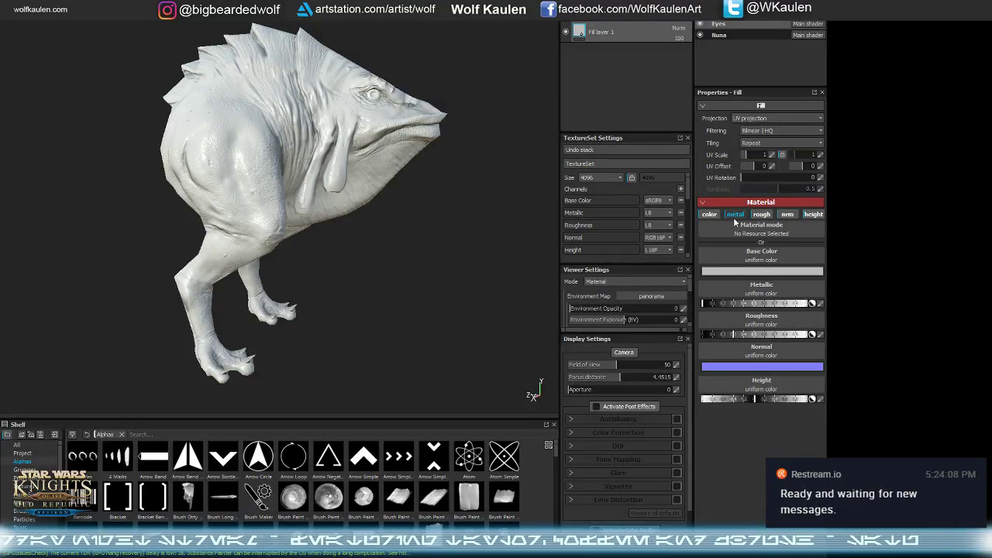
- Cycle the viewport's channel display to show only the Base Color channel
alt+drag(426, 238, 384, 262)
key(c)
key(c)
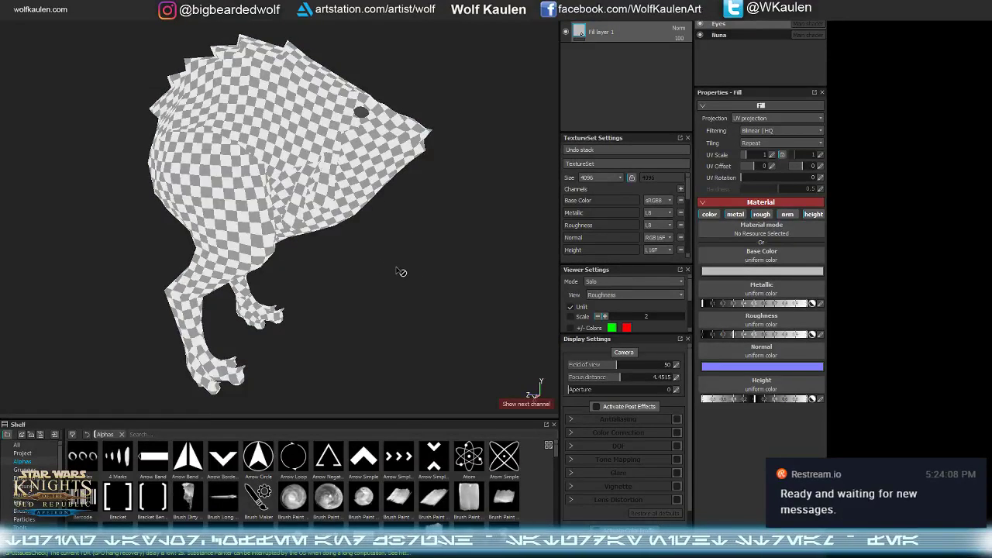
key(c)
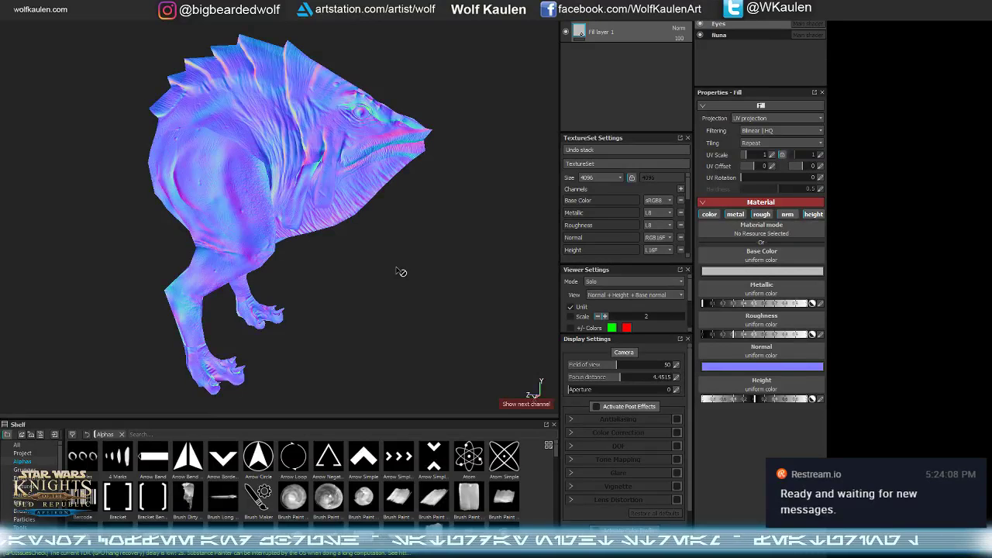
key(c)
alt+drag(387, 270, 543, 283)
- Set the eye fill layer's base color to black
click(780, 272)
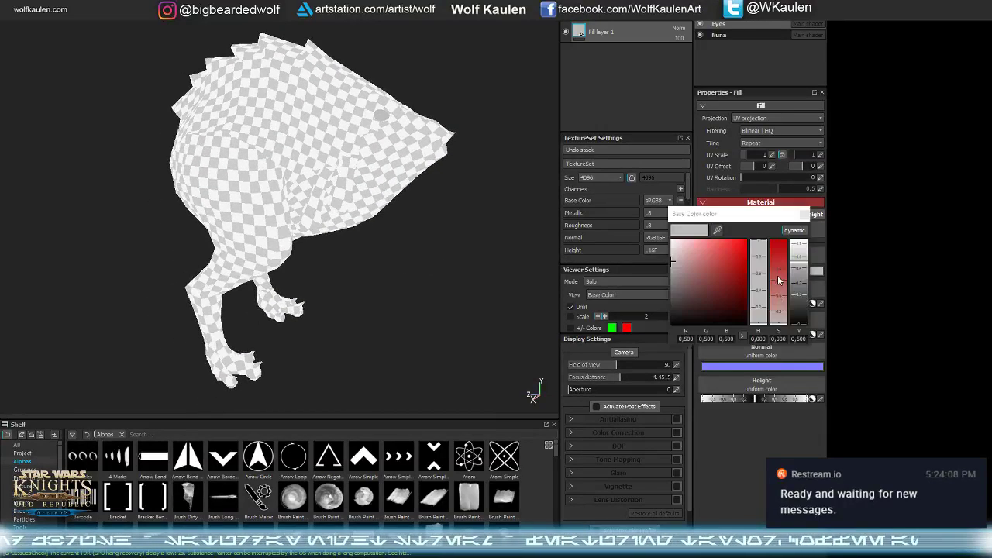
drag(801, 304, 800, 326)
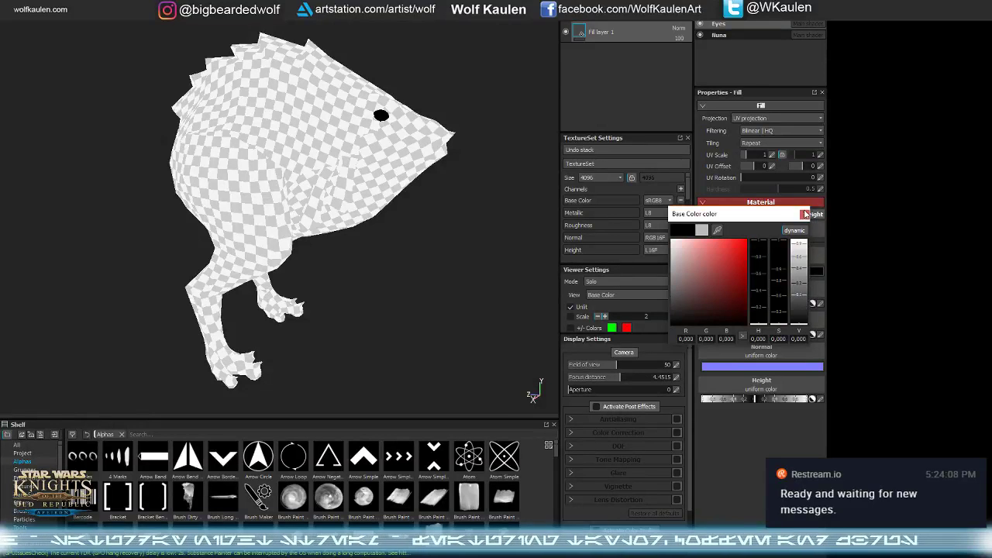
alt+middle_drag(509, 215, 505, 226)
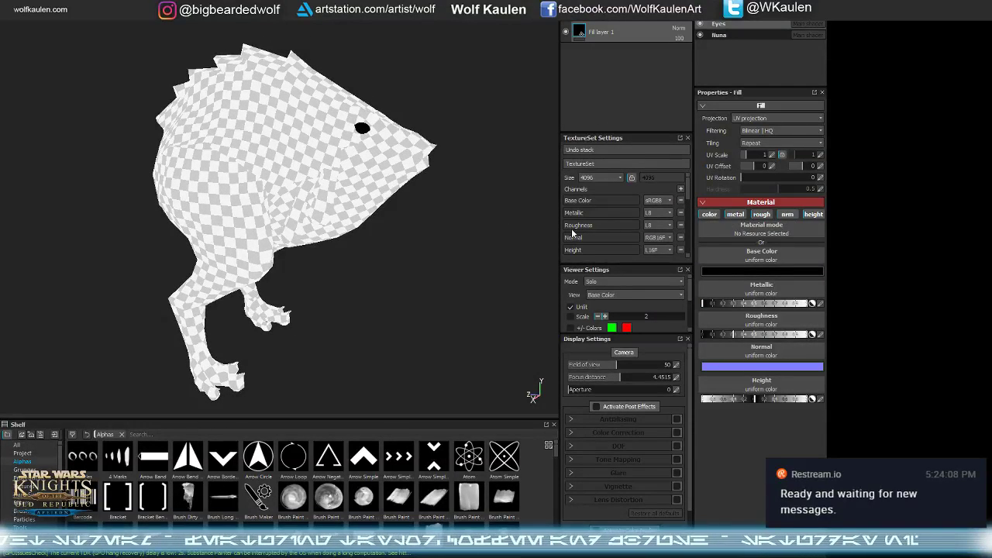
- Turn off the metal, rough, nrm and height channels of the eye fill layer, keeping only color
alt+drag(535, 196, 559, 186)
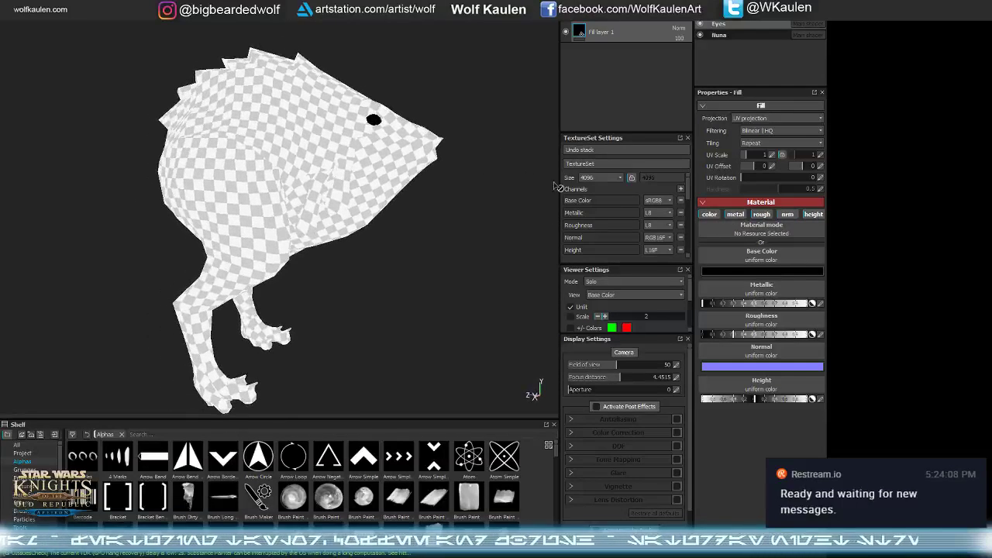
click(736, 214)
click(762, 214)
click(788, 214)
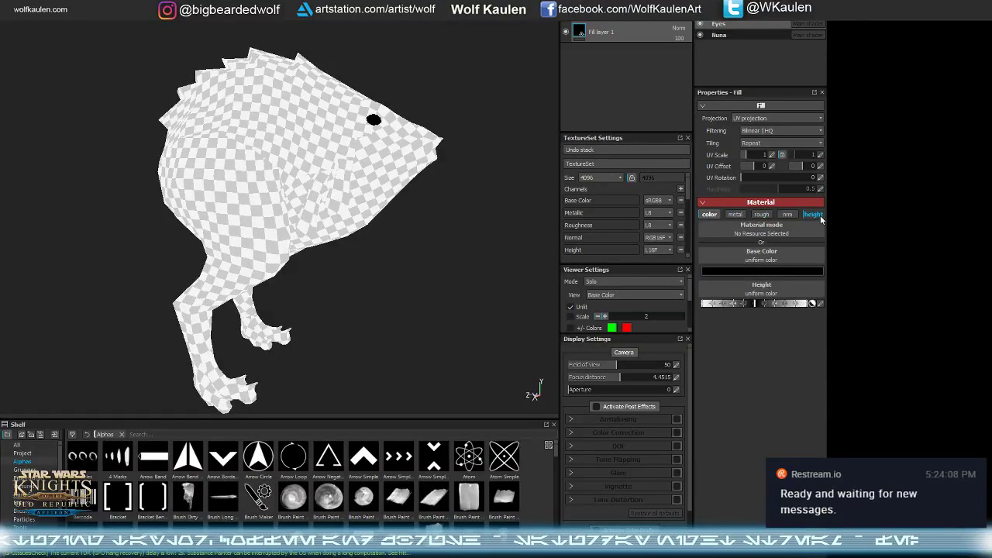
click(813, 214)
- Switch to the Nuna texture set and add a fill layer above Layer 1
click(720, 35)
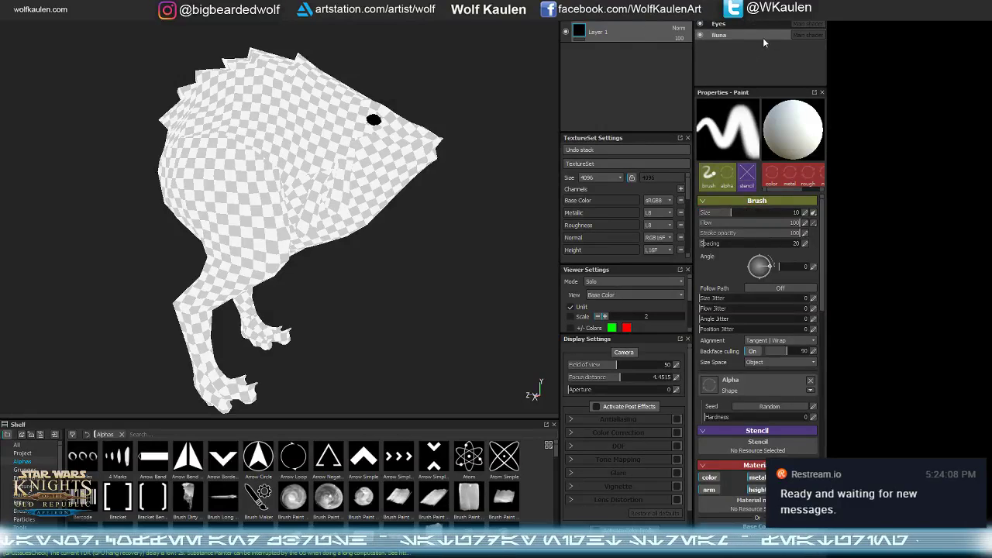
click(653, 24)
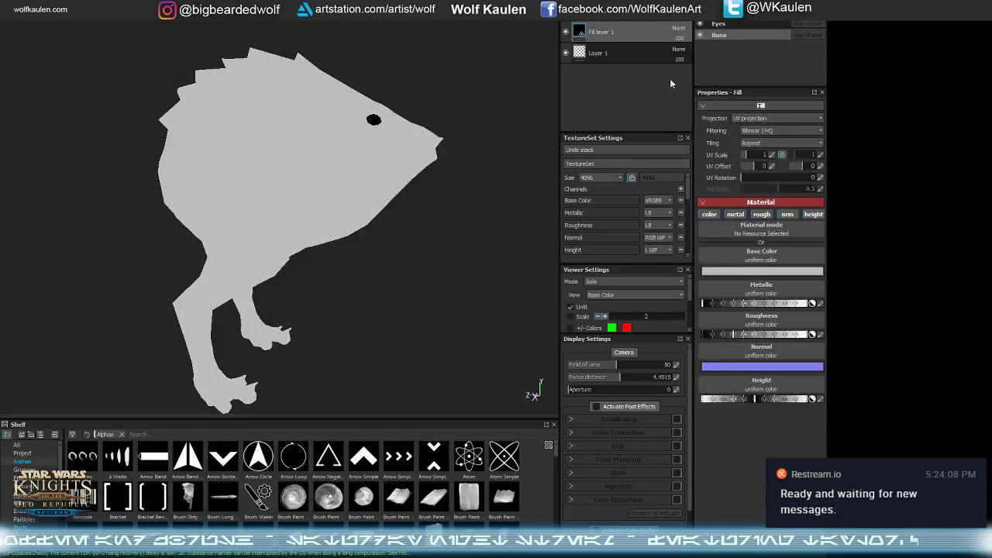
alt+drag(447, 248, 414, 249)
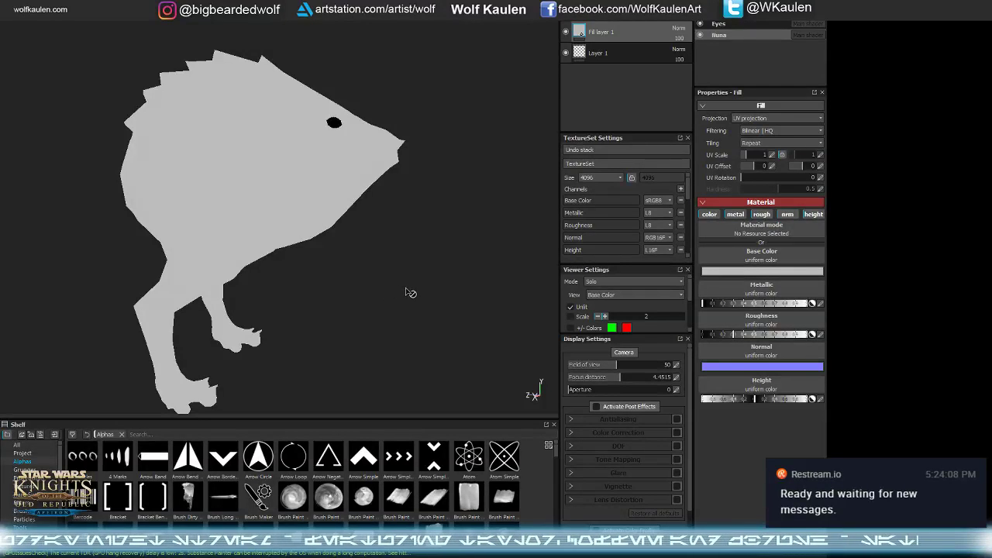
alt+drag(320, 312, 321, 310)
right_click(321, 311)
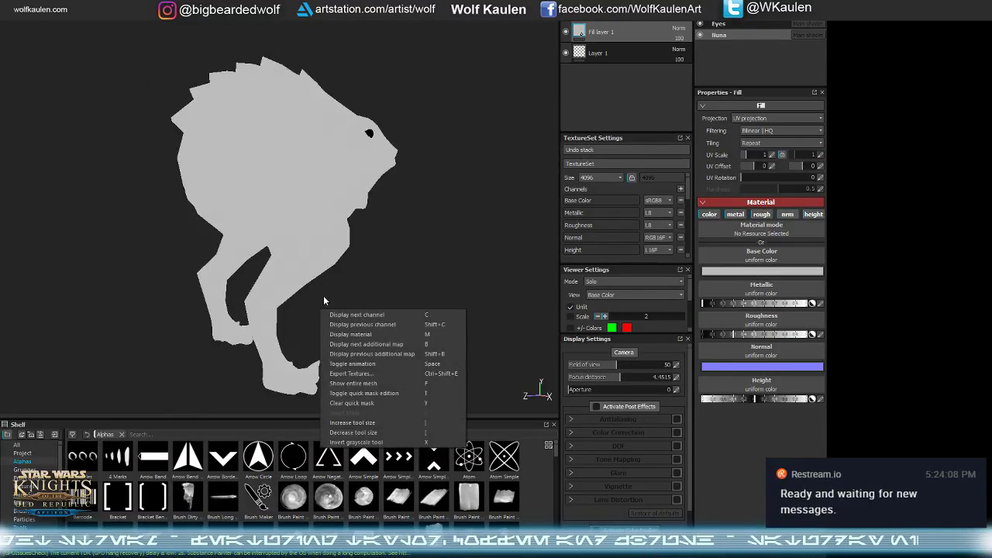
click(384, 266)
alt+drag(385, 266, 292, 279)
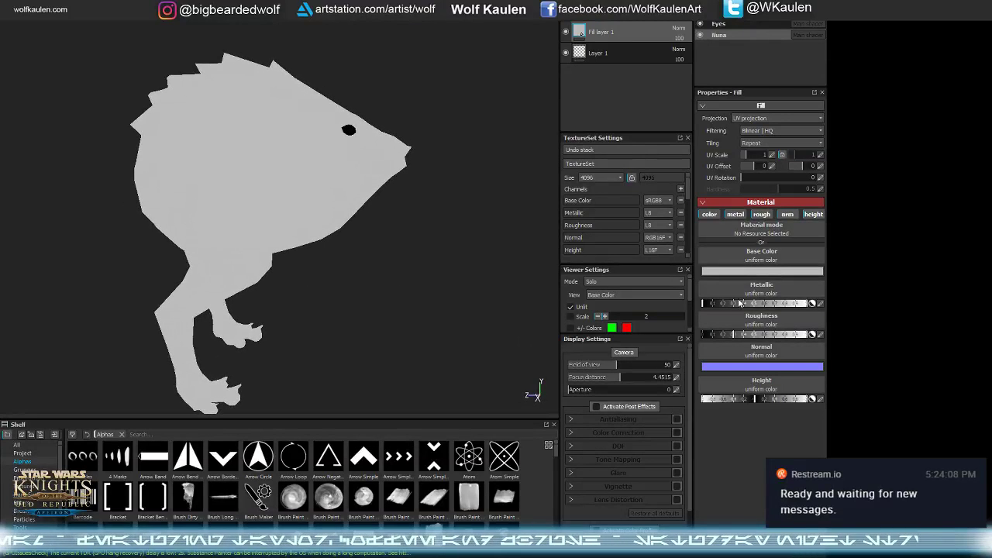
- Limit the Nuna fill layer to the color channel and set its base color to olive brown (R 0.136, G 0.102, B 0.044)
click(735, 215)
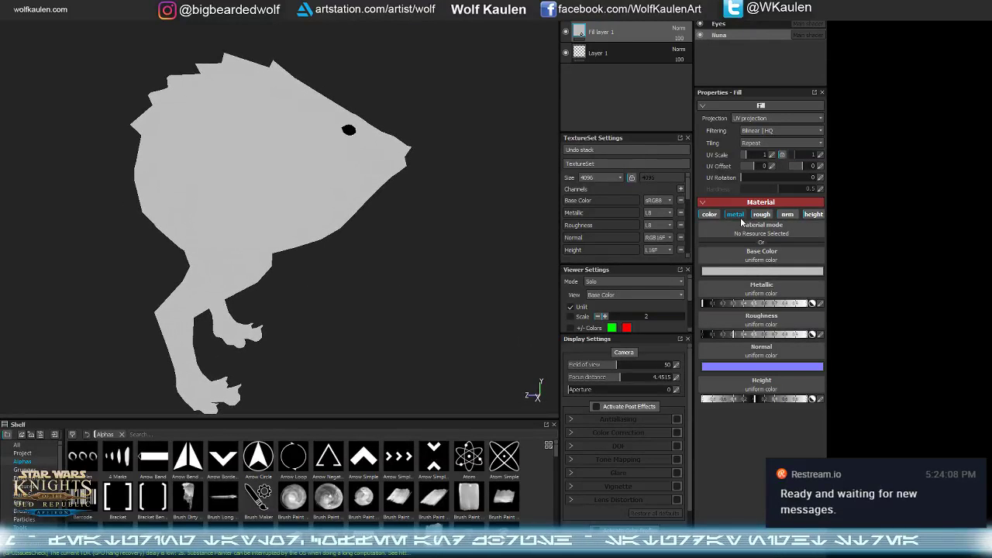
click(744, 272)
drag(716, 242, 699, 287)
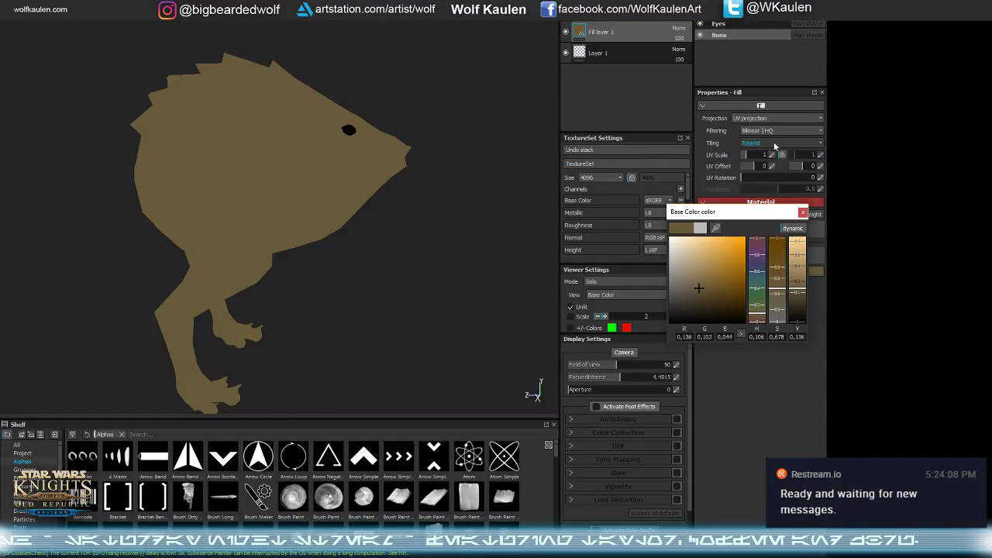
click(803, 212)
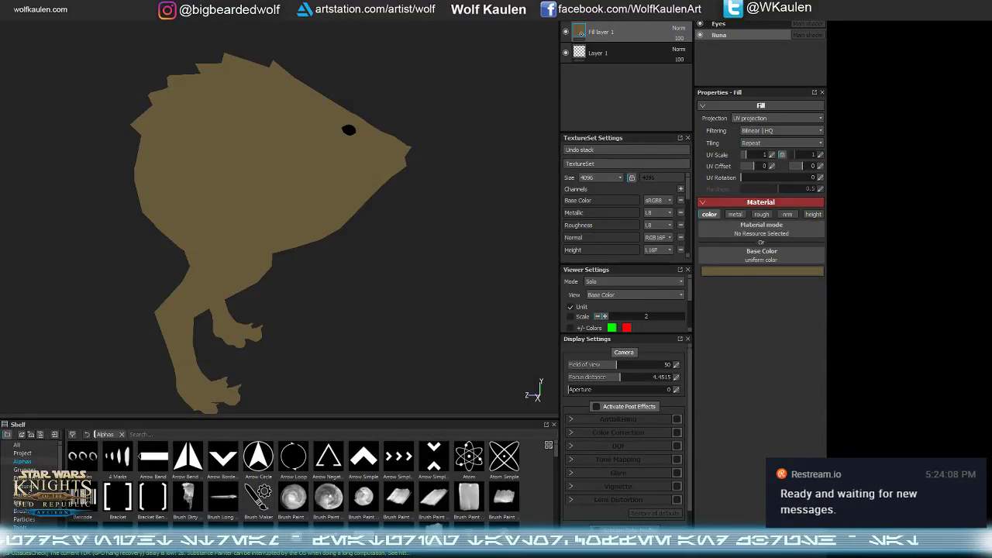
- Create a layer folder in the Nuna texture set and name it Skin
click(671, 13)
double_click(611, 33)
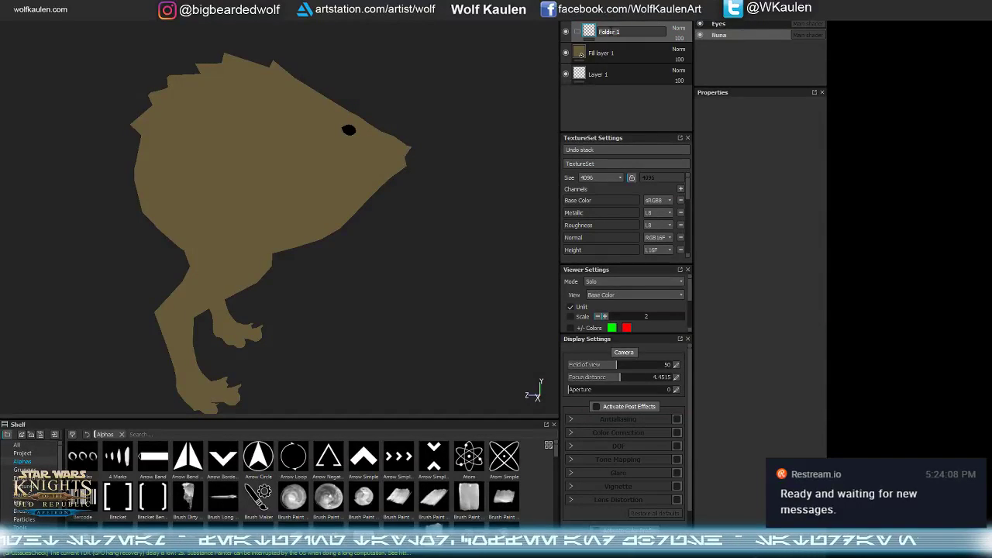
text(Skin)
key(Return)
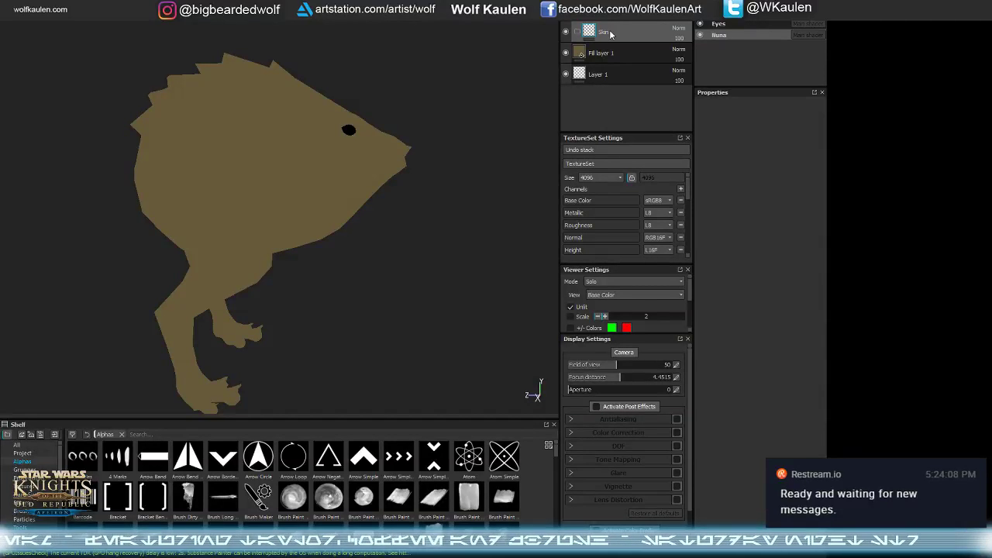
- Move the brown fill layer into the Skin folder and delete the empty Layer 1
drag(610, 54, 611, 39)
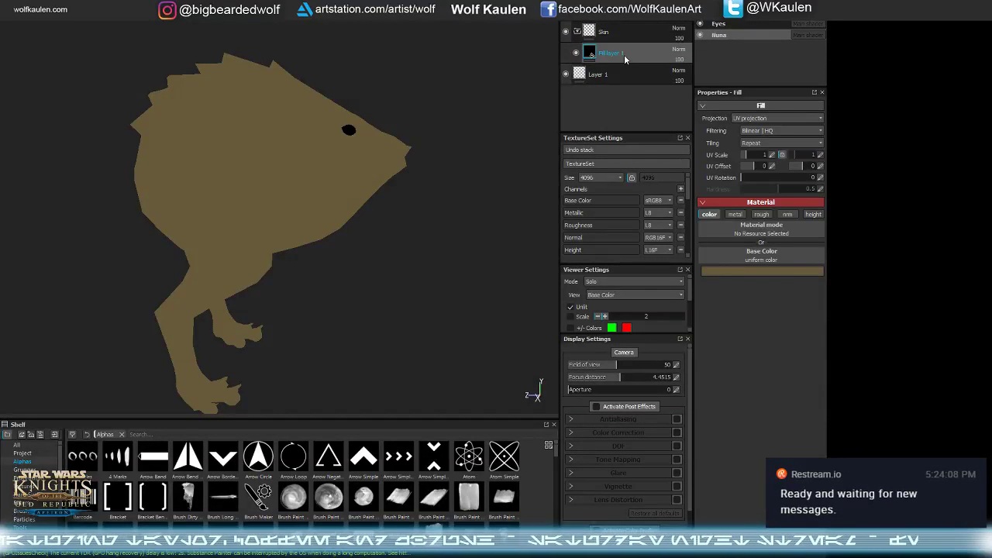
click(625, 75)
key(Delete)
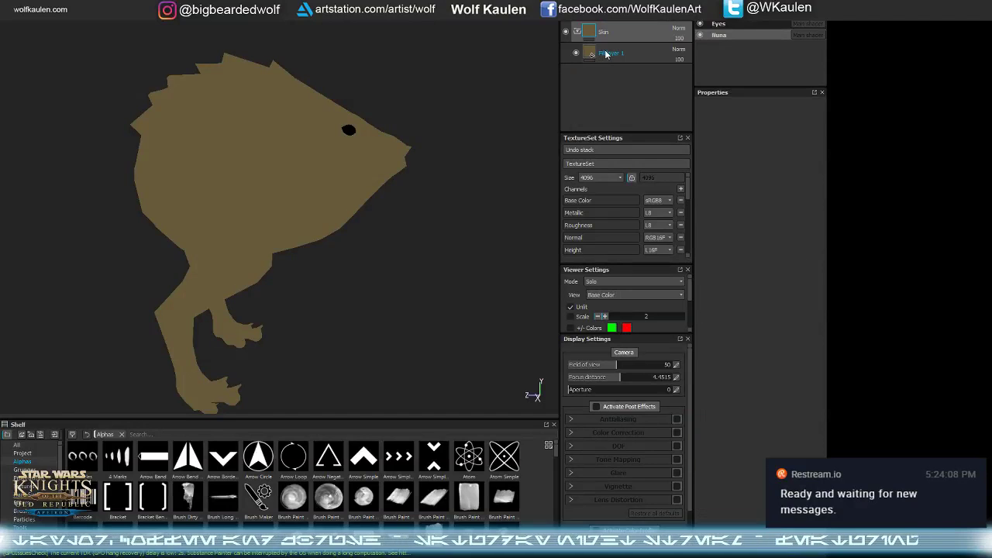
- Rename the fill layer inside the Skin folder as Base
double_click(607, 54)
text(Base)
key(Return)
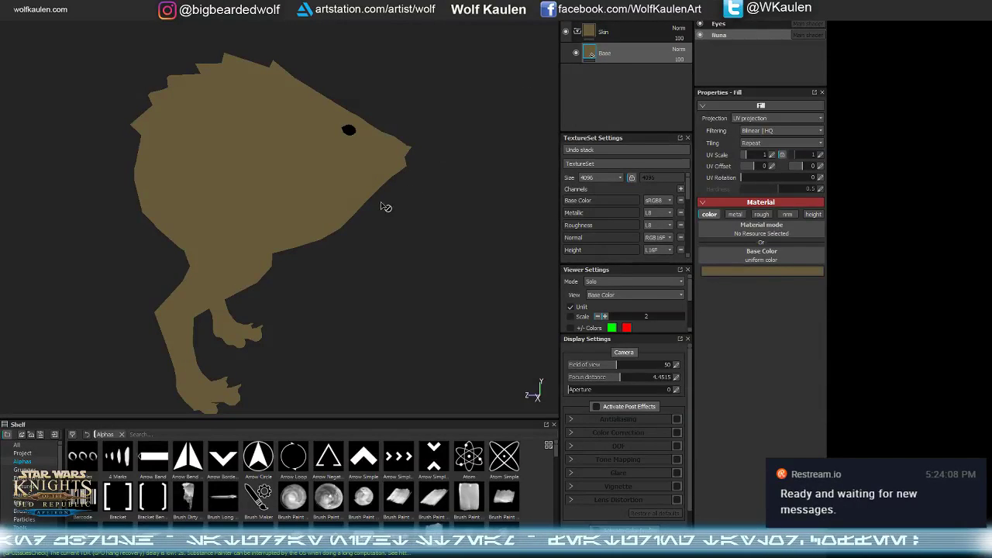
- Add a new fill layer above the Skin folder and keep only its color channel active
click(611, 39)
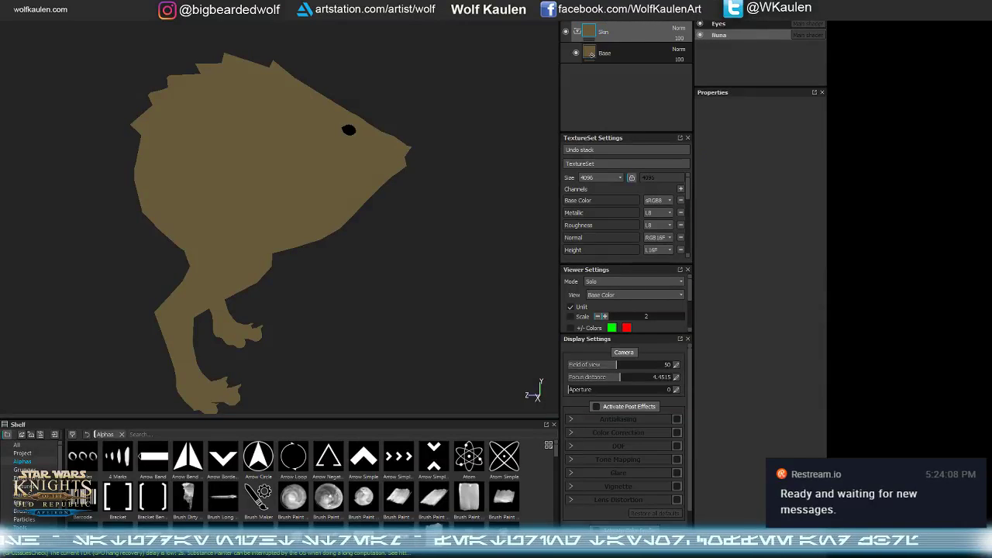
click(651, 10)
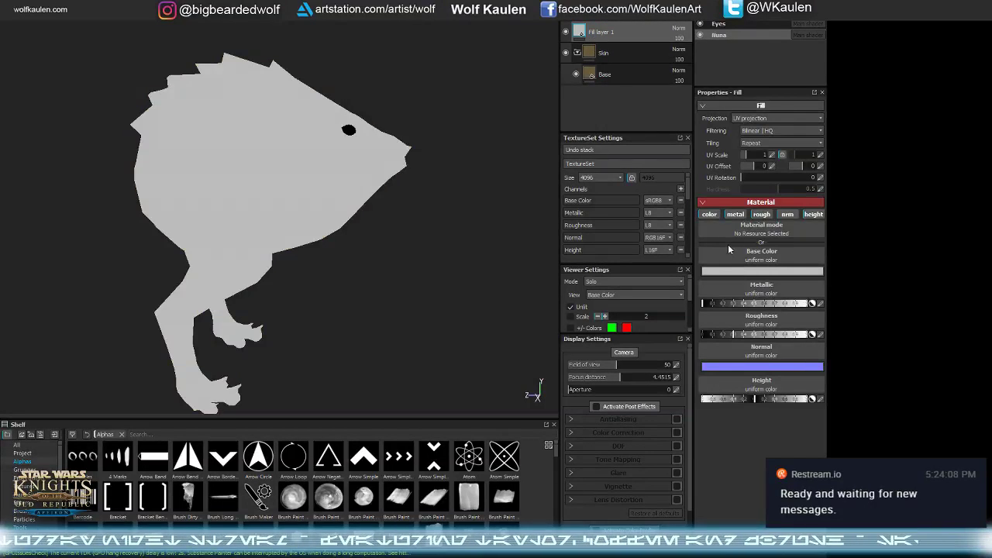
click(735, 214)
click(762, 214)
click(787, 214)
click(813, 214)
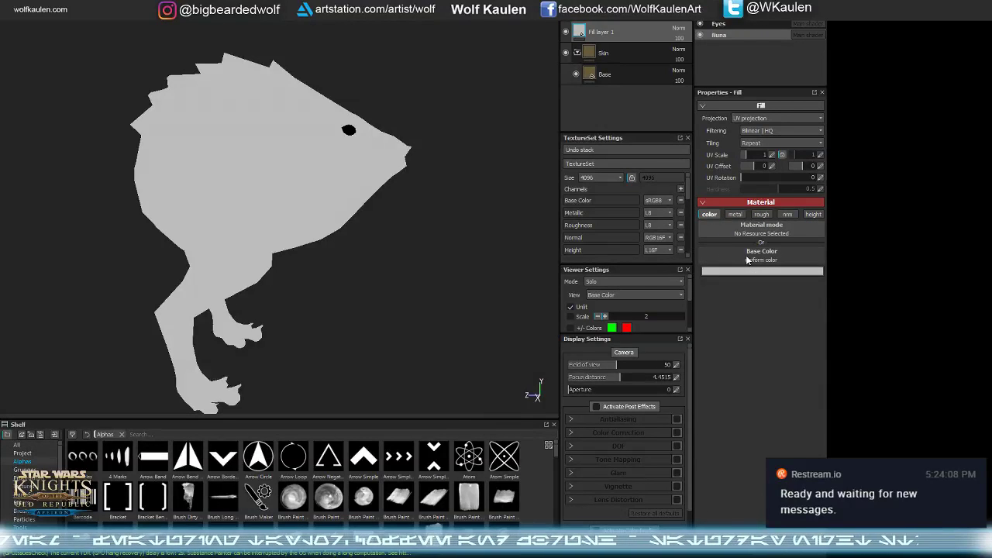
- Search the base color resources for "nuna" and assign the Nuna_ao map to the new fill layer
click(750, 269)
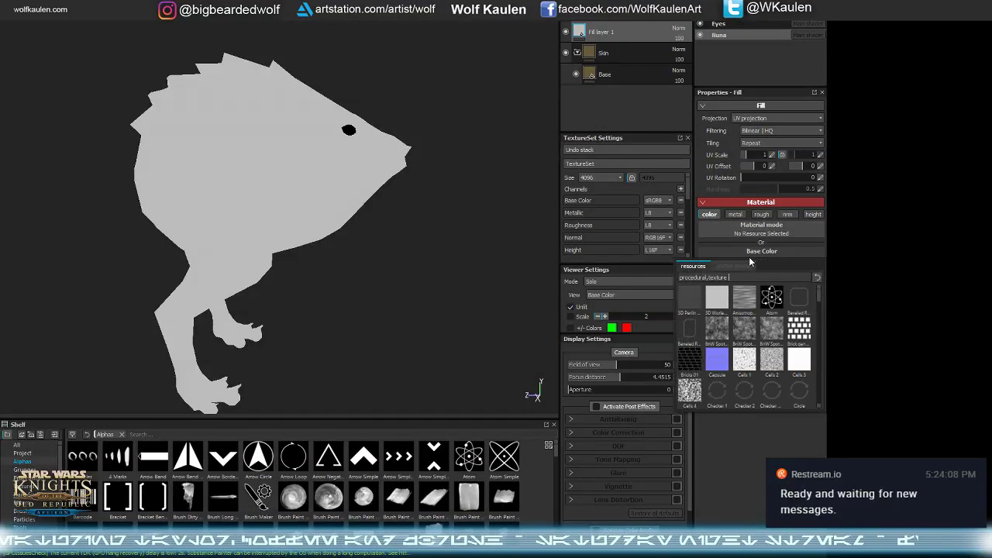
drag(730, 281, 686, 281)
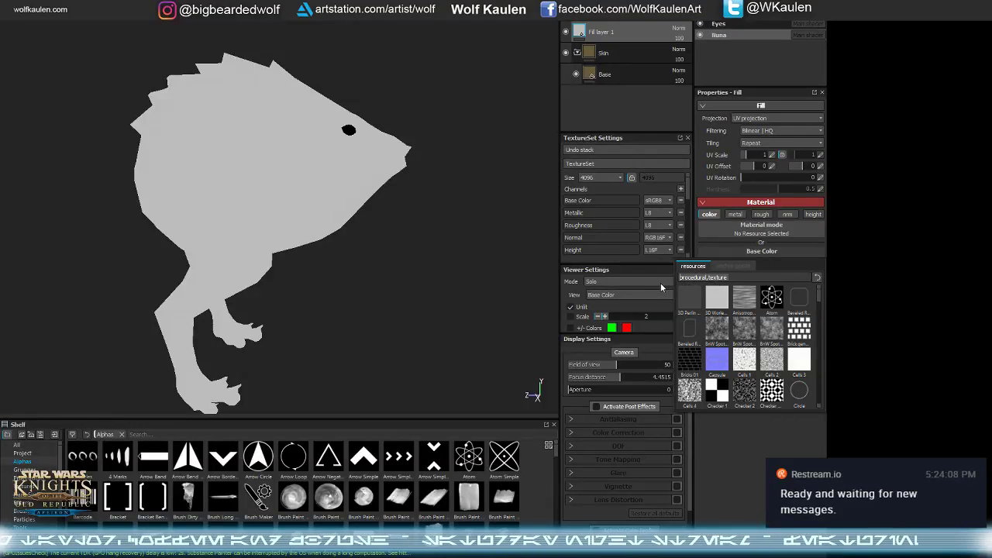
text(nuna)
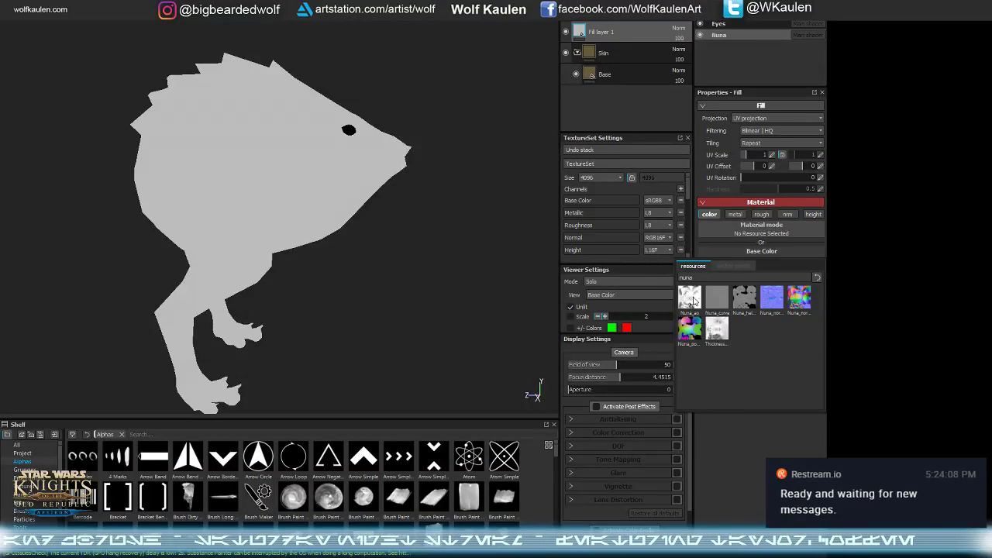
click(690, 299)
mouse_move(454, 250)
alt+mouse_down()
mouse_move(355, 310)
mouse_move(402, 248)
mouse_move(438, 249)
alt+mouse_up()
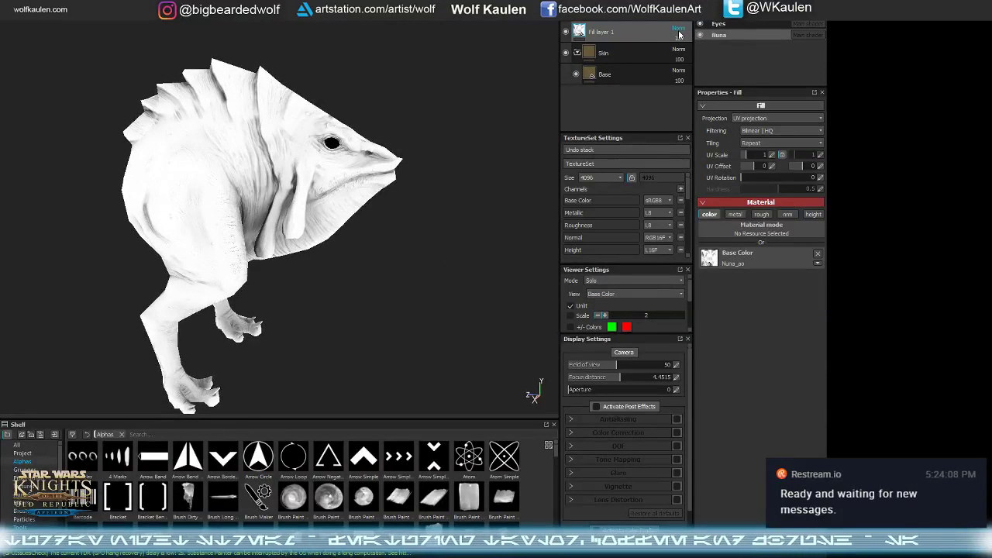
- Set the blend mode of the ambient occlusion fill layer to Multiply
click(679, 31)
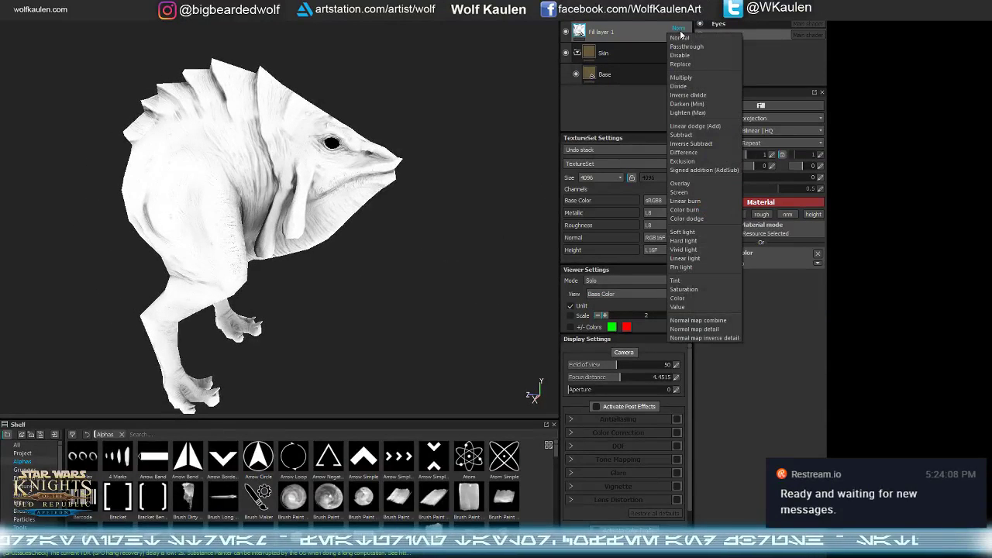
click(694, 79)
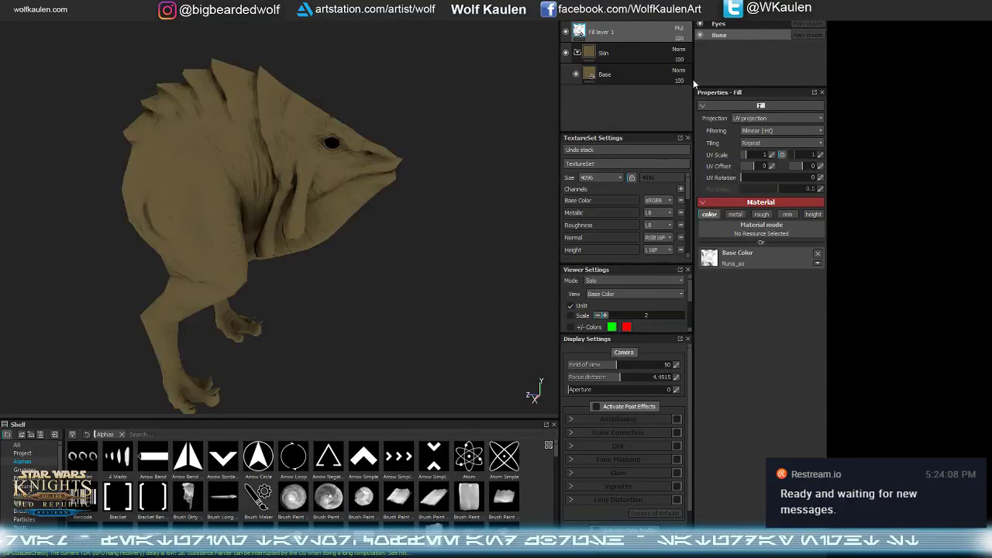
mouse_move(390, 251)
alt+mouse_down()
mouse_move(452, 224)
mouse_move(454, 287)
mouse_move(421, 345)
mouse_move(336, 261)
mouse_move(443, 210)
mouse_move(406, 204)
mouse_move(471, 245)
mouse_move(401, 257)
alt+mouse_up()
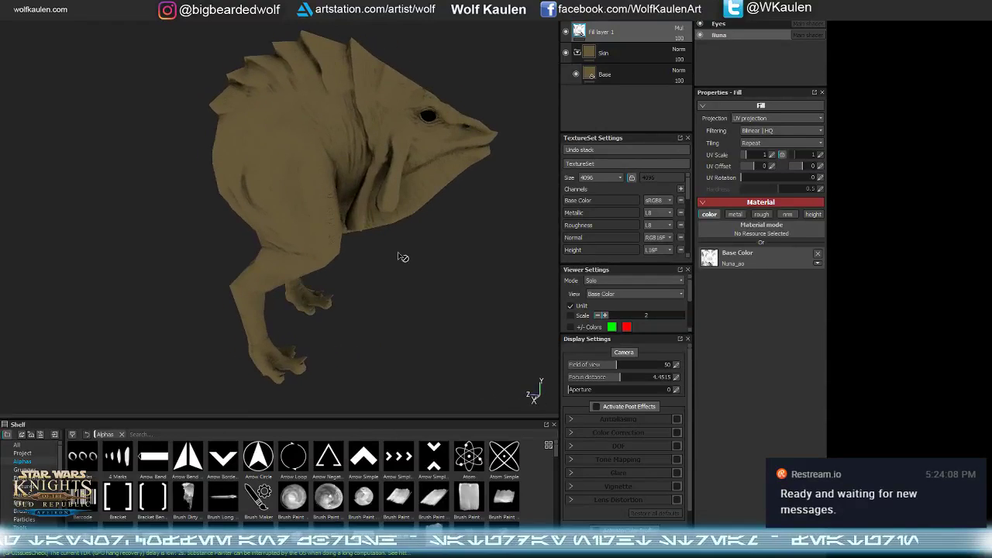
- Lower the ambient occlusion fill layer's opacity to 61
click(679, 40)
drag(675, 49, 689, 54)
alt+drag(470, 244, 405, 275)
alt+drag(390, 235, 358, 257)
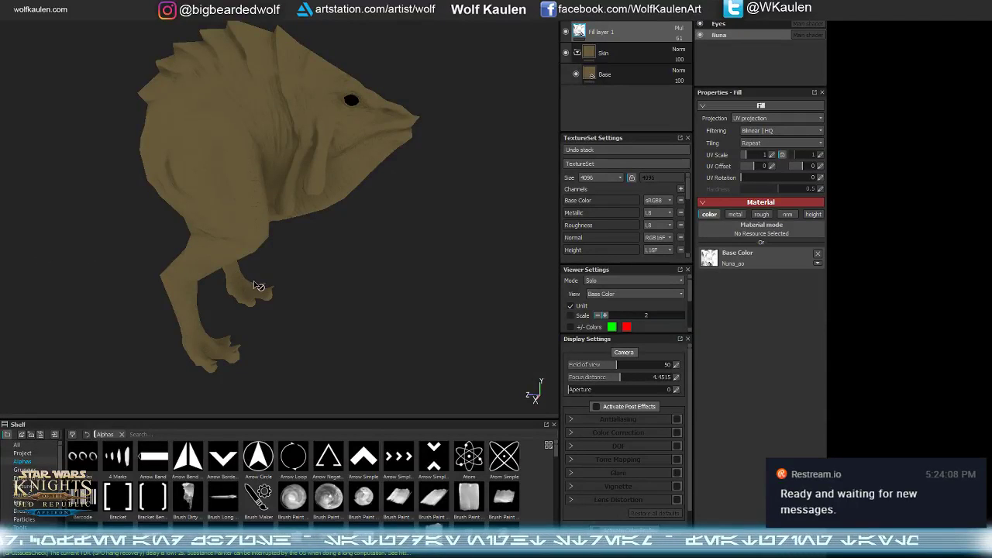
alt+drag(302, 290, 305, 266)
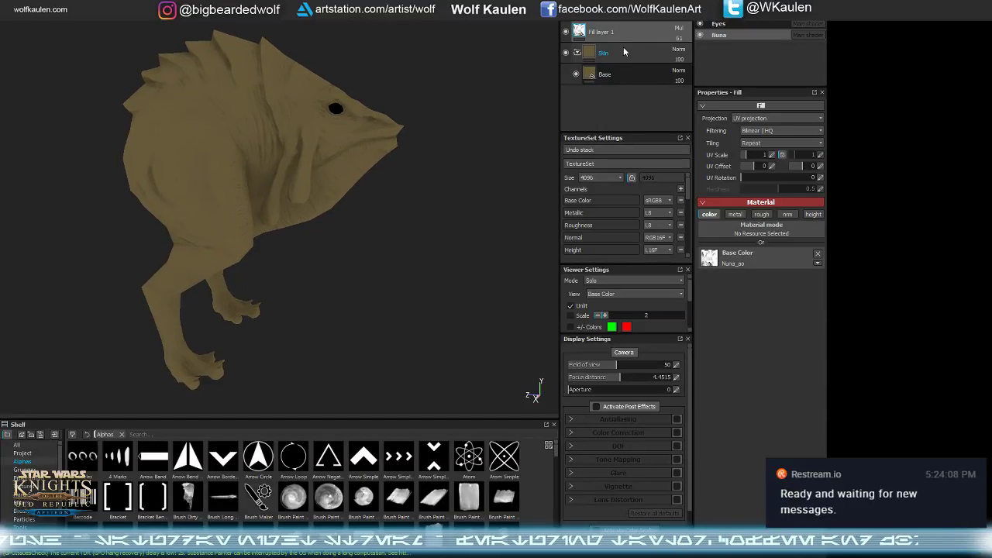
- Change the Base layer's color to olive green with hue 0.178, saturation 0.678 and value 0.093
click(613, 74)
click(741, 273)
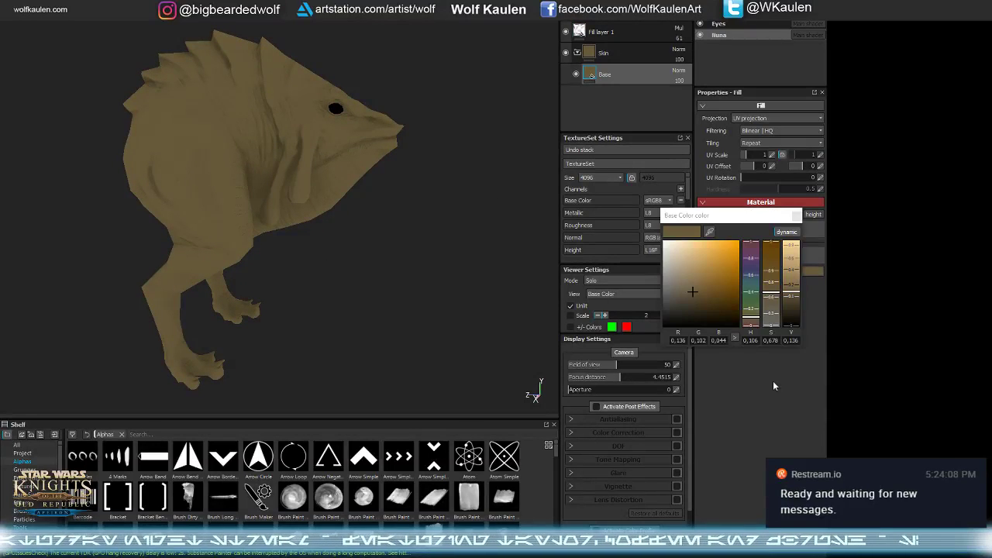
drag(747, 317, 791, 300)
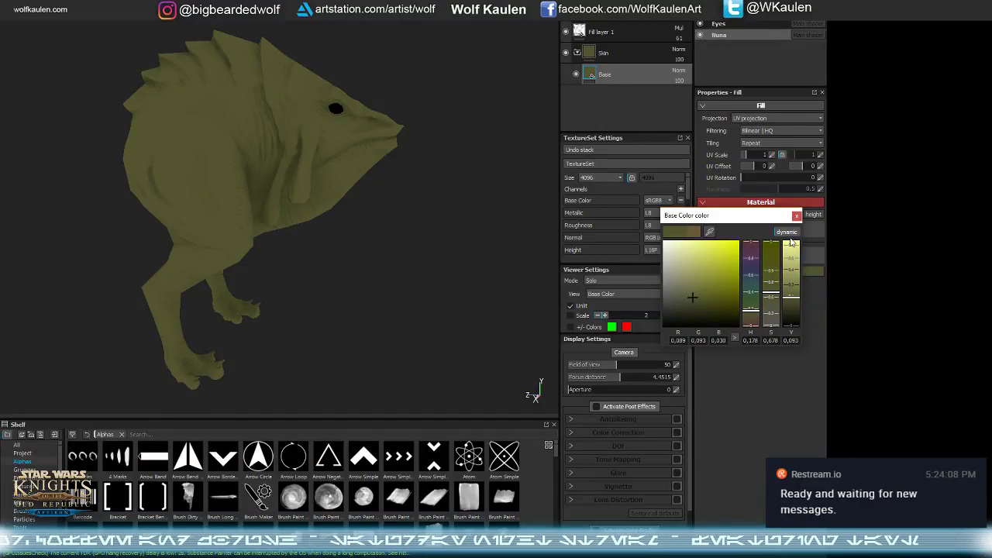
click(796, 215)
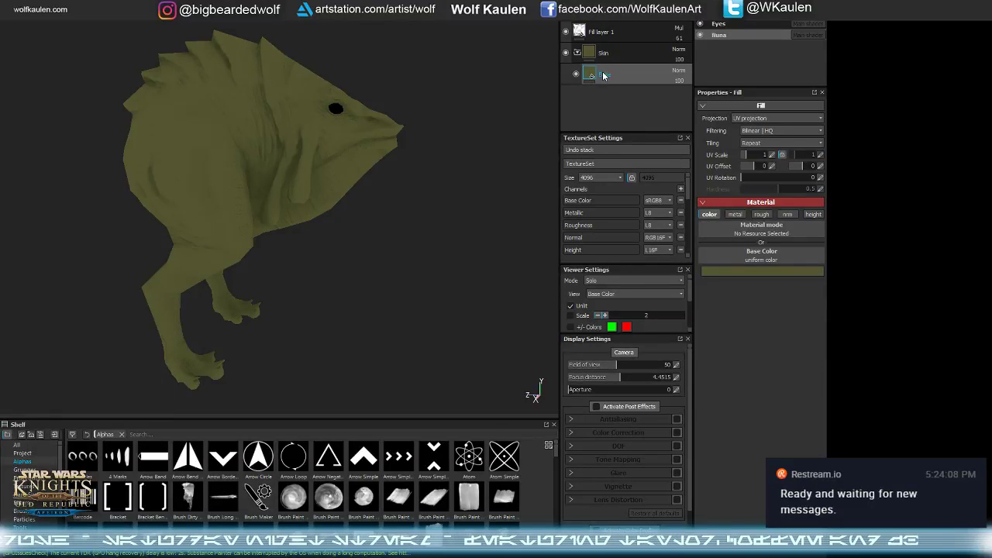
- Duplicate the Base layer and sample a pale peach color for the copy, RGB 0.791, 0.521, 0.361
key(ctrl+d)
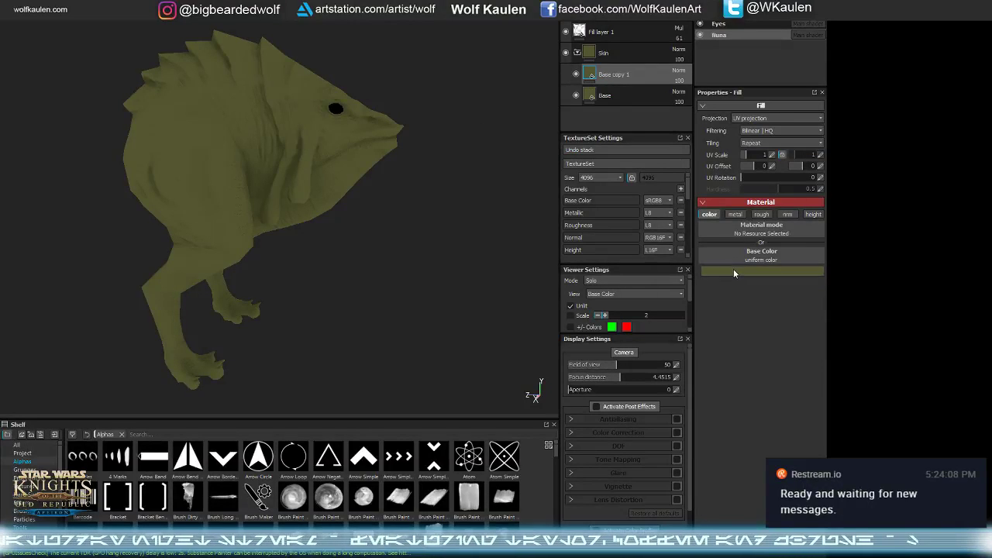
click(741, 271)
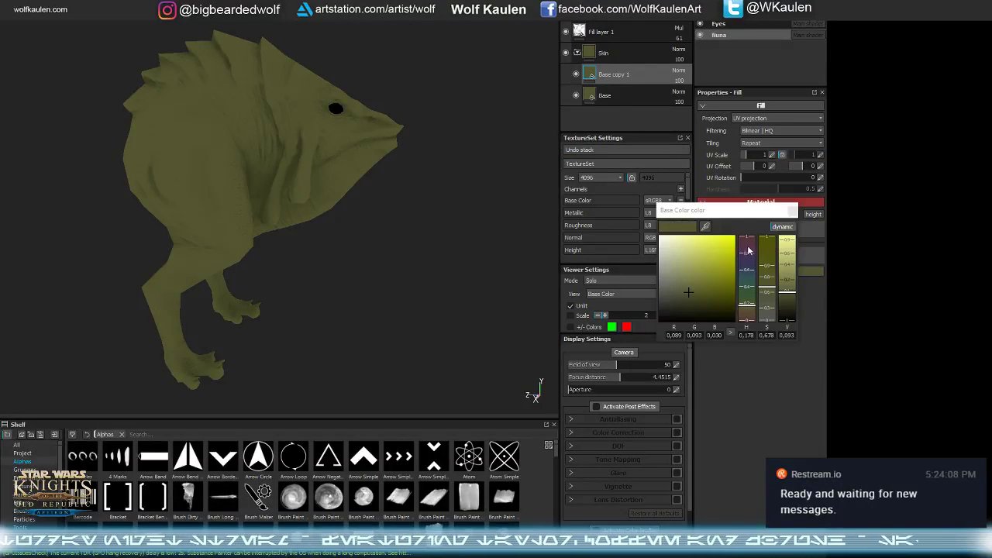
click(704, 231)
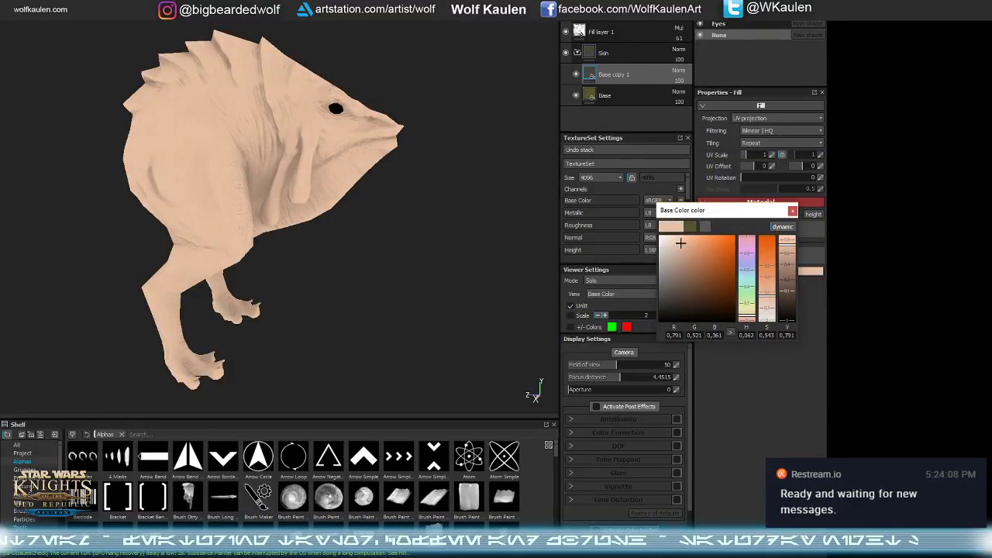
- Add a black mask to the peach copy of the Base layer
click(622, 24)
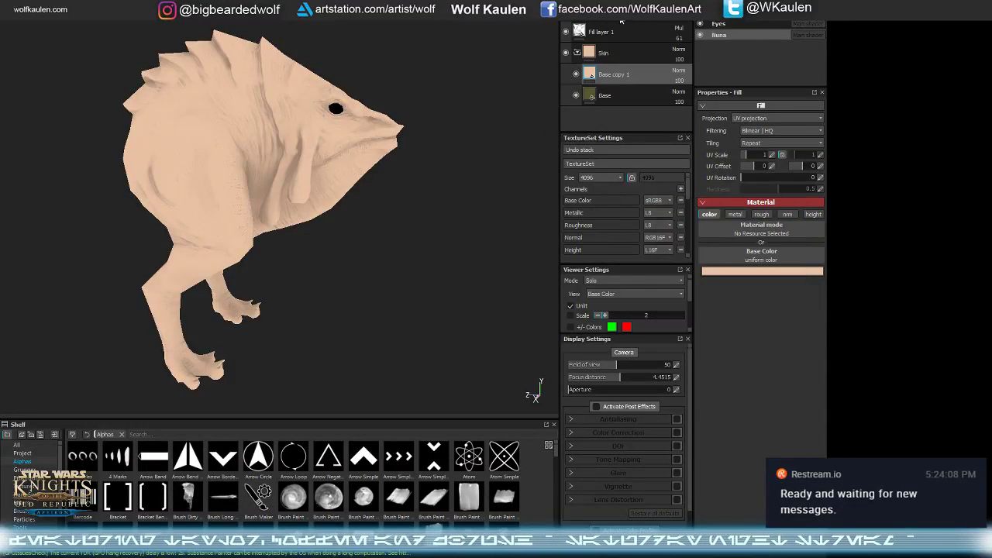
click(621, 23)
click(644, 43)
- With symmetry on and a brush size of about 27.3, paint the peach layer's mask over the throat, chin and snout
alt+middle_drag(476, 177, 332, 269)
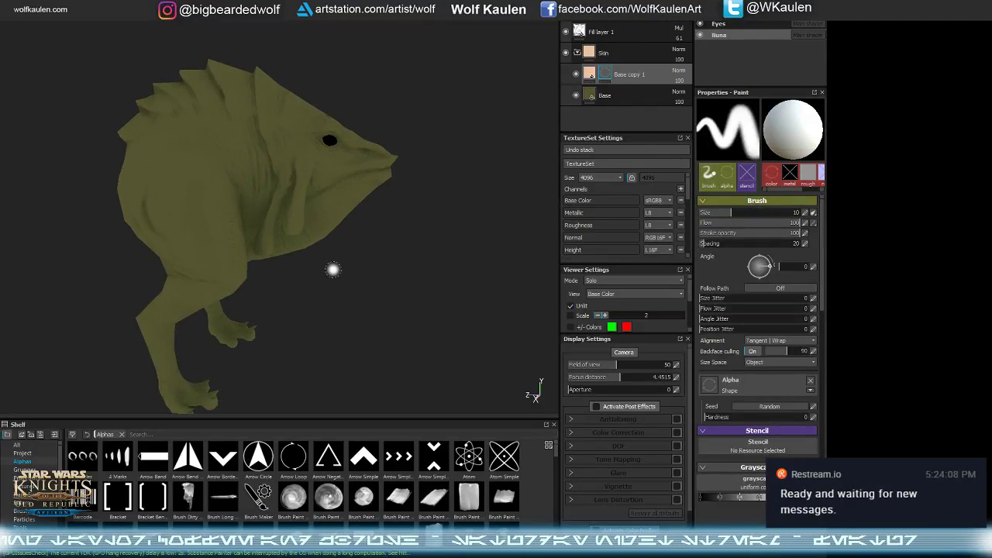
mouse_move(333, 270)
alt+mouse_down()
mouse_move(200, 226)
mouse_move(178, 204)
alt+mouse_up()
ctrl+right_drag(143, 147, 172, 147)
alt+middle_drag(143, 147, 204, 212)
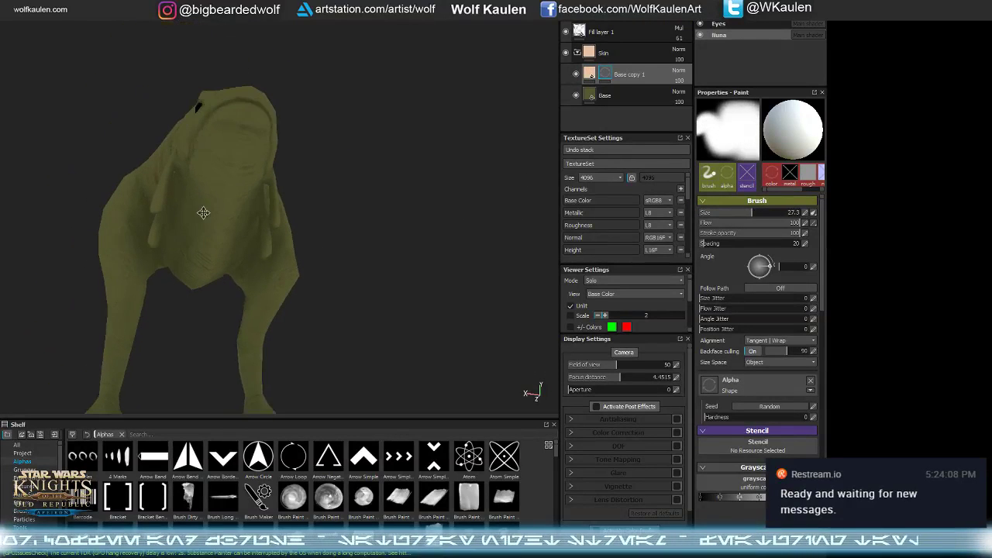
alt+drag(203, 214, 204, 210)
key(l)
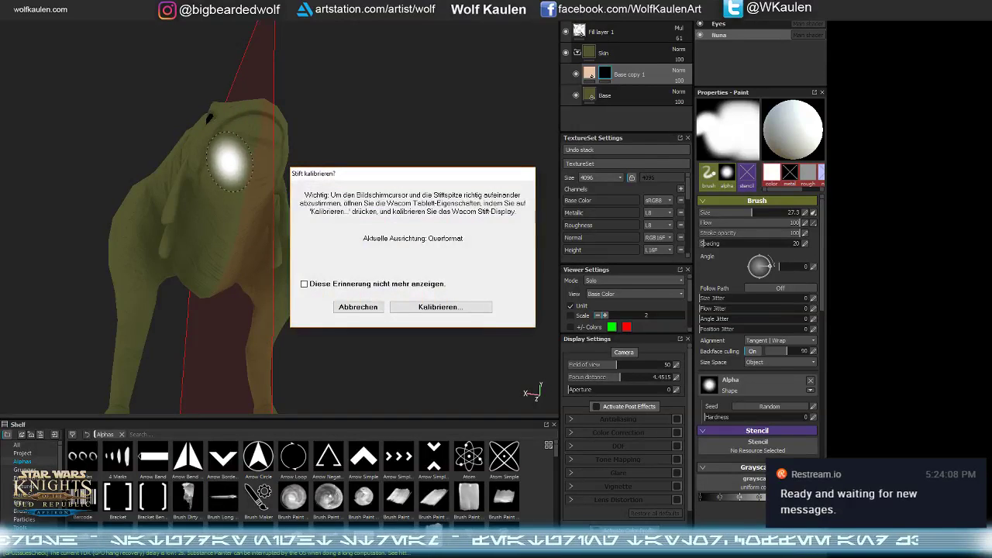
click(358, 308)
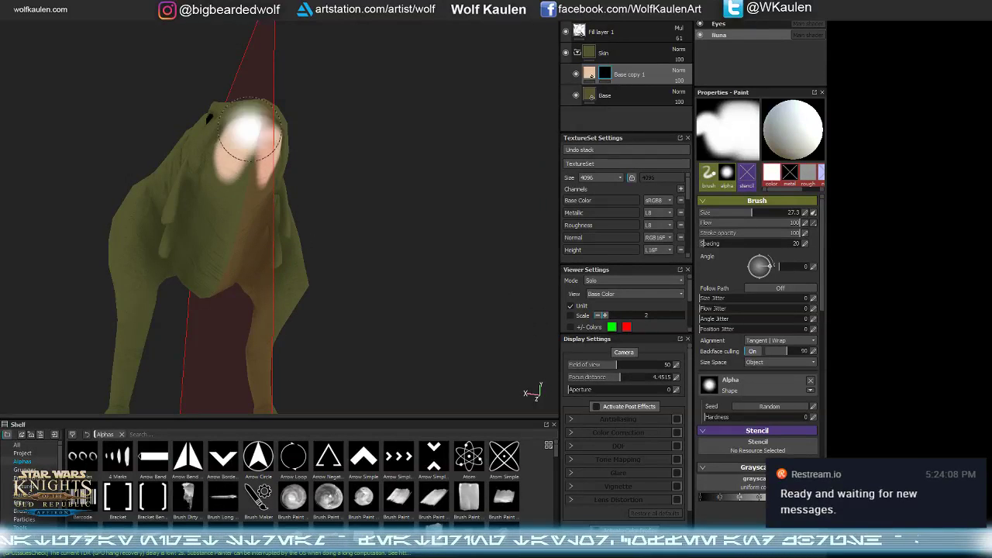
alt+drag(224, 165, 274, 175)
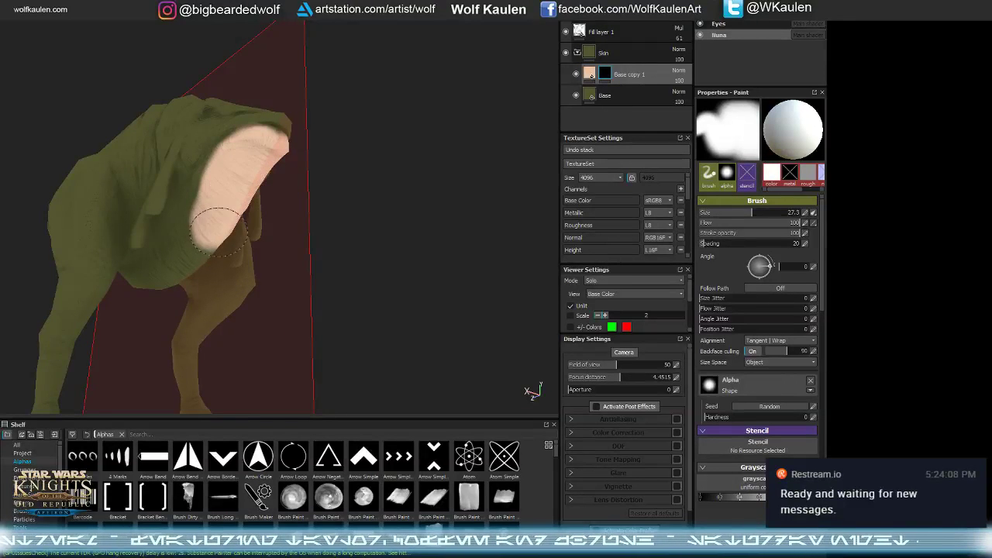
alt+drag(220, 232, 272, 248)
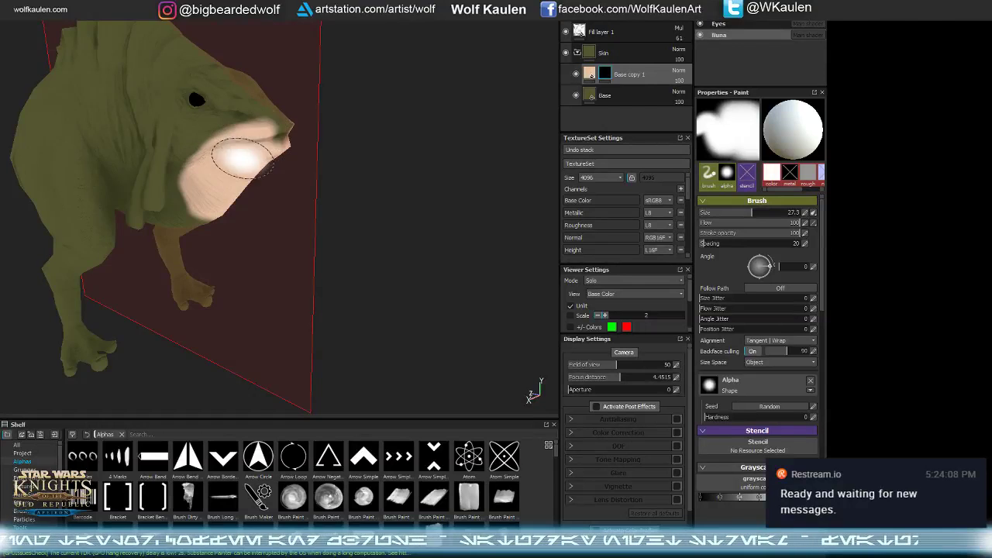
alt+drag(242, 158, 190, 208)
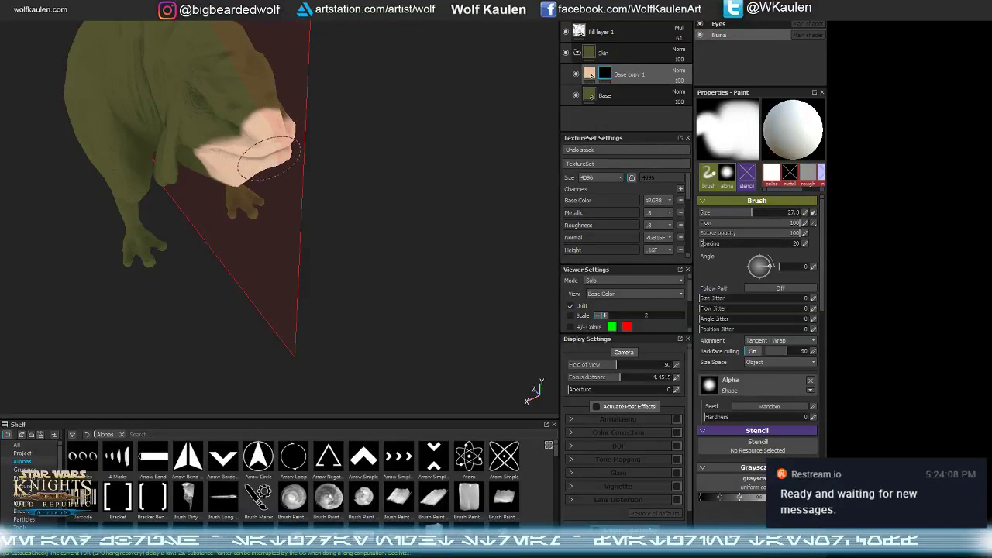
- Paint the peach layer's mask along the belly and up over the creature's rear
mouse_move(221, 171)
alt+mouse_down()
mouse_move(229, 159)
mouse_move(144, 204)
mouse_move(300, 168)
mouse_move(124, 66)
mouse_move(133, 153)
mouse_move(141, 93)
mouse_move(162, 124)
mouse_move(160, 100)
alt+mouse_up()
mouse_move(152, 67)
mouse_down()
mouse_move(143, 132)
mouse_move(154, 200)
mouse_up()
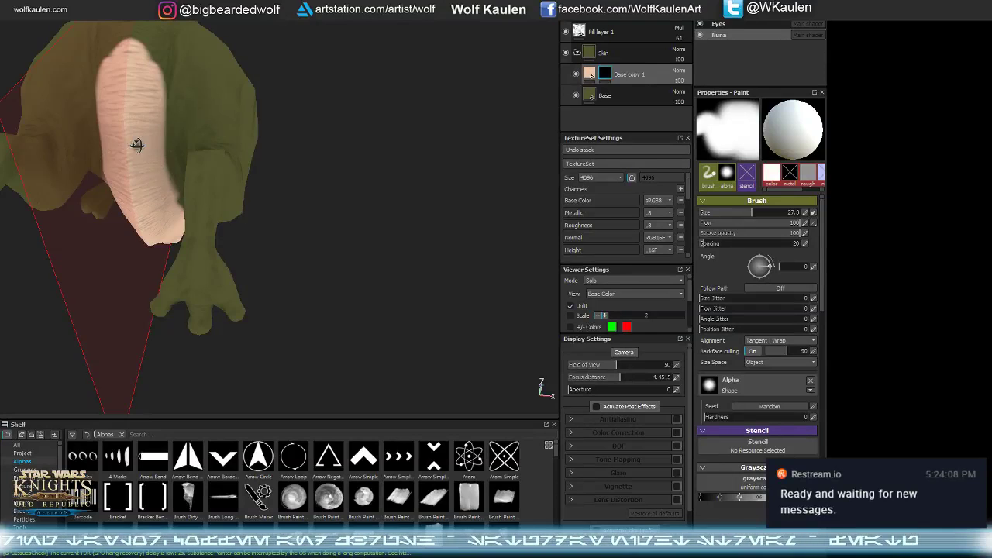
alt+drag(137, 144, 137, 150)
mouse_move(33, 121)
alt+mouse_down()
mouse_move(279, 381)
mouse_move(370, 431)
alt+mouse_up()
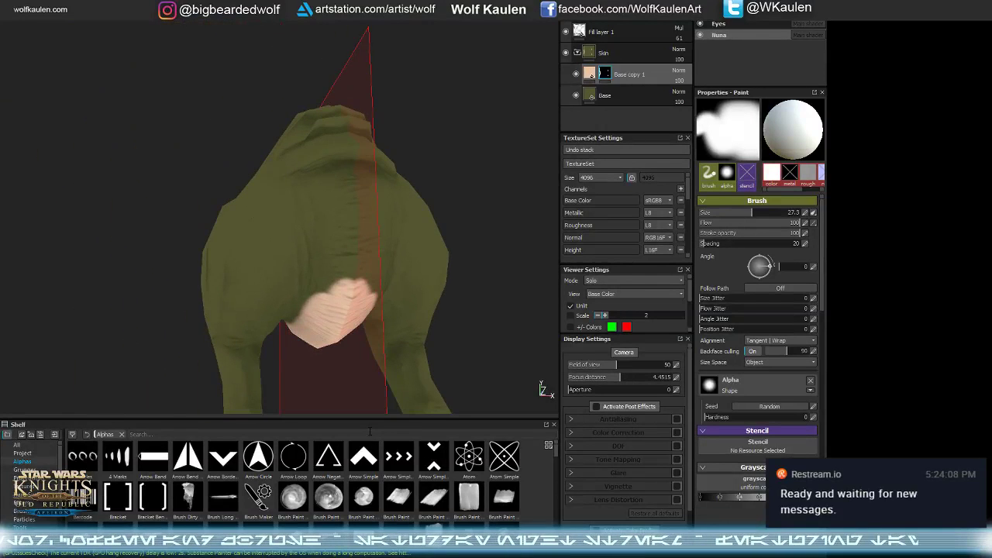
mouse_move(341, 208)
mouse_down()
mouse_move(334, 287)
mouse_move(326, 204)
mouse_move(352, 193)
mouse_up()
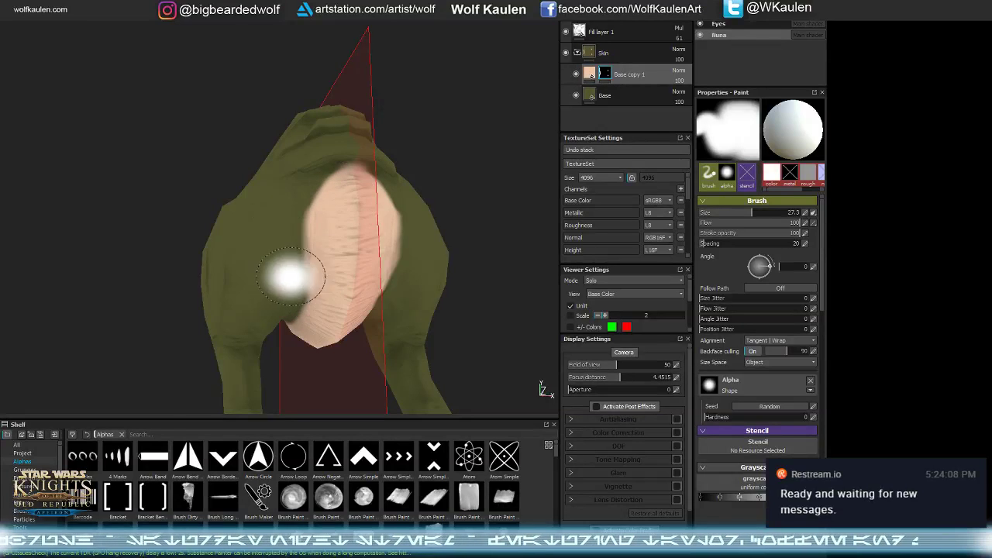
mouse_move(275, 181)
ctrl+alt+mouse_down()
mouse_move(253, 158)
mouse_move(217, 217)
mouse_move(312, 303)
mouse_move(315, 292)
ctrl+alt+mouse_up()
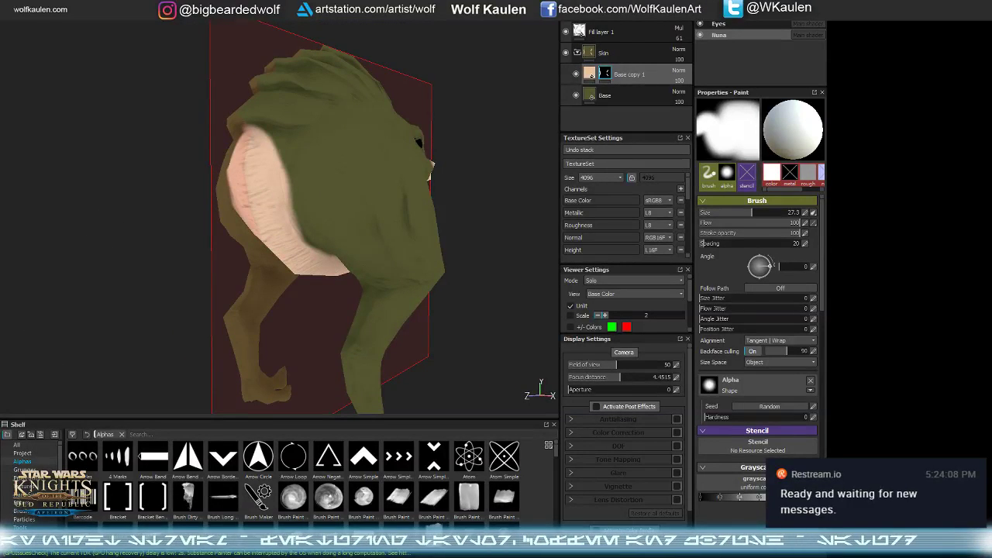
- Paint the peach layer's mask around the lower legs above the feet
mouse_move(195, 323)
alt+mouse_down()
mouse_move(129, 240)
mouse_move(186, 302)
mouse_move(80, 231)
mouse_move(55, 231)
mouse_move(137, 262)
mouse_move(89, 271)
mouse_move(72, 254)
alt+mouse_up()
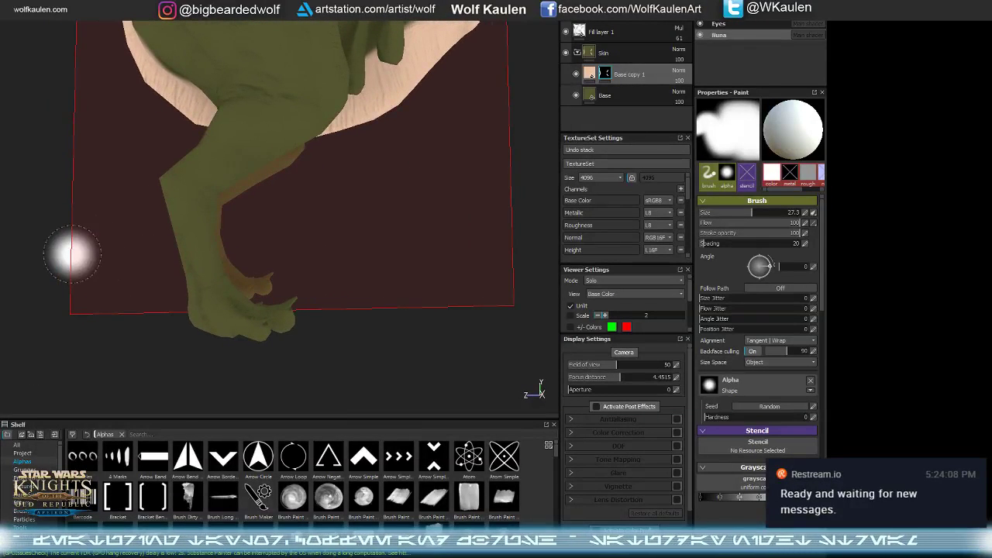
mouse_move(182, 233)
mouse_down()
mouse_move(184, 268)
mouse_move(186, 256)
mouse_move(335, 245)
mouse_move(277, 261)
mouse_move(417, 273)
mouse_up()
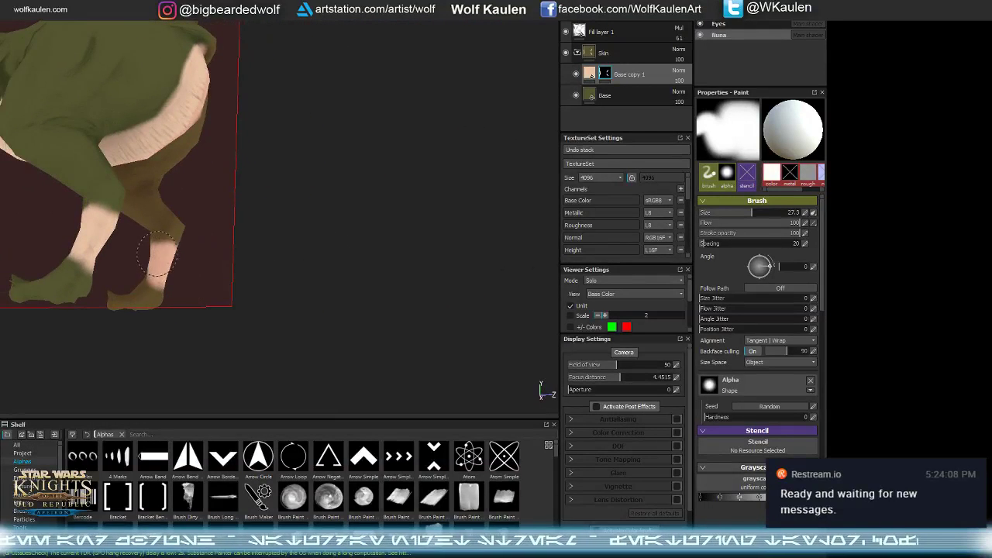
alt+drag(149, 267, 284, 279)
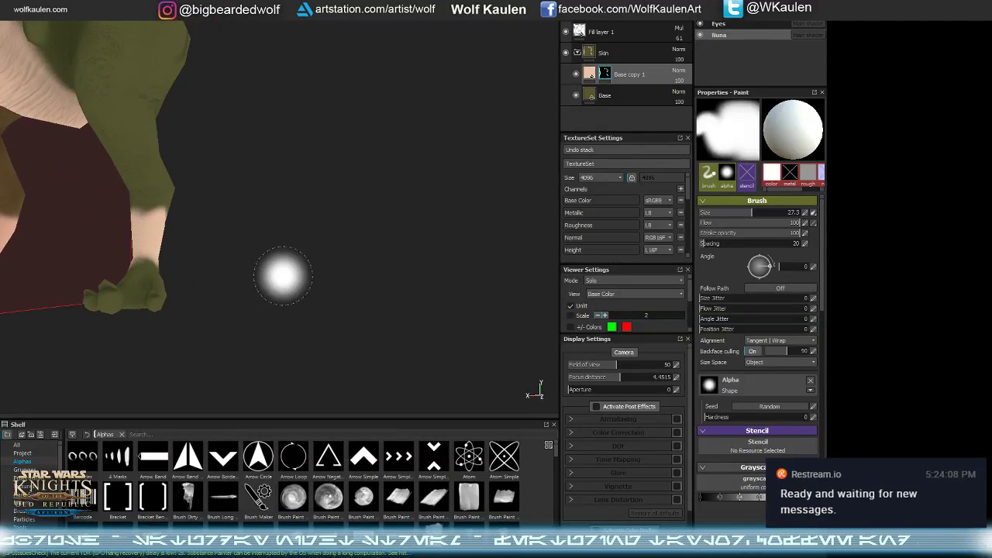
- Show the full lit material on the creature and change the environment map to studio_03
alt+middle_drag(282, 277, 300, 331)
alt+drag(321, 302, 237, 272)
scroll(237, 272, down, 3)
alt+middle_drag(248, 276, 373, 351)
mouse_move(319, 296)
alt+mouse_down()
mouse_move(280, 313)
mouse_move(252, 304)
mouse_move(266, 284)
alt+mouse_up()
key(m)
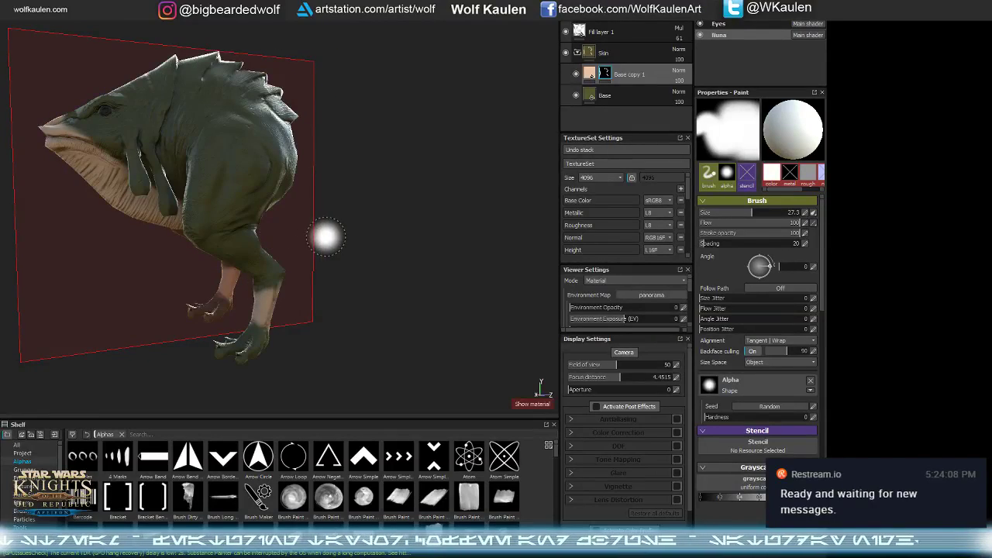
alt+drag(326, 235, 380, 308)
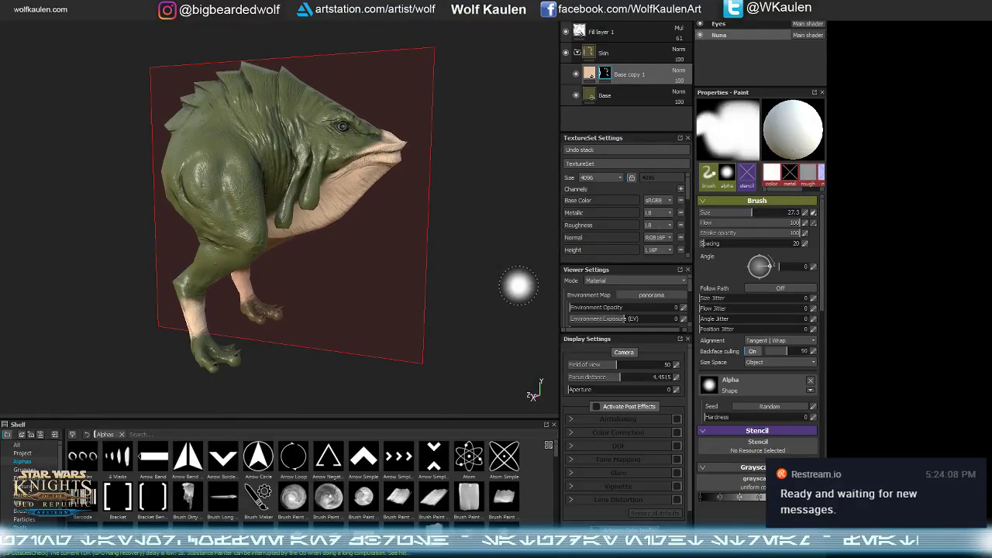
click(650, 295)
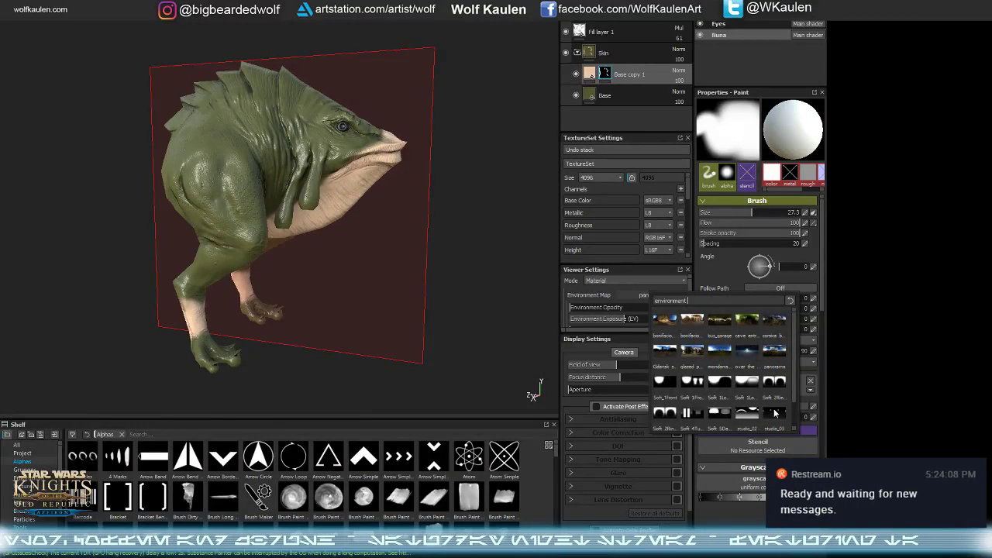
click(774, 413)
- Examine the creature's lit material from several angles while rotating the environment lighting
alt+middle_drag(339, 282, 376, 319)
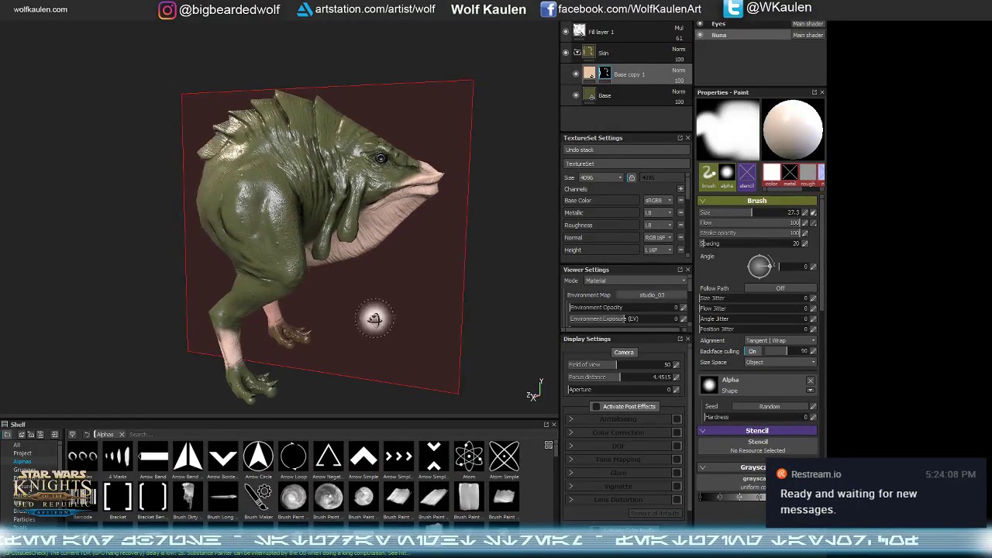
alt+drag(376, 318, 365, 309)
shift+right_drag(365, 310, 390, 334)
alt+drag(390, 334, 321, 342)
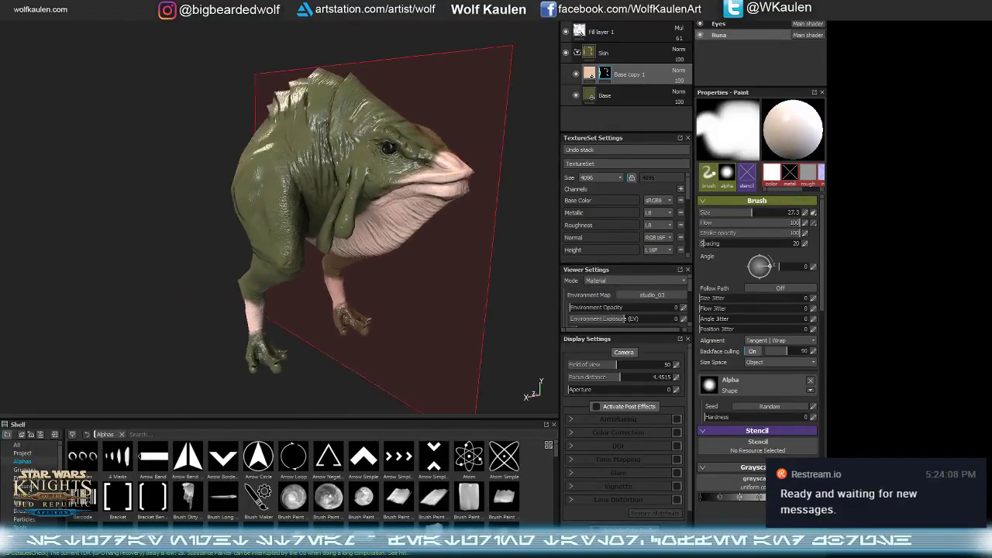
alt+middle_drag(321, 342, 396, 295)
mouse_move(397, 294)
alt+mouse_down()
mouse_move(412, 277)
mouse_move(442, 276)
alt+mouse_up()
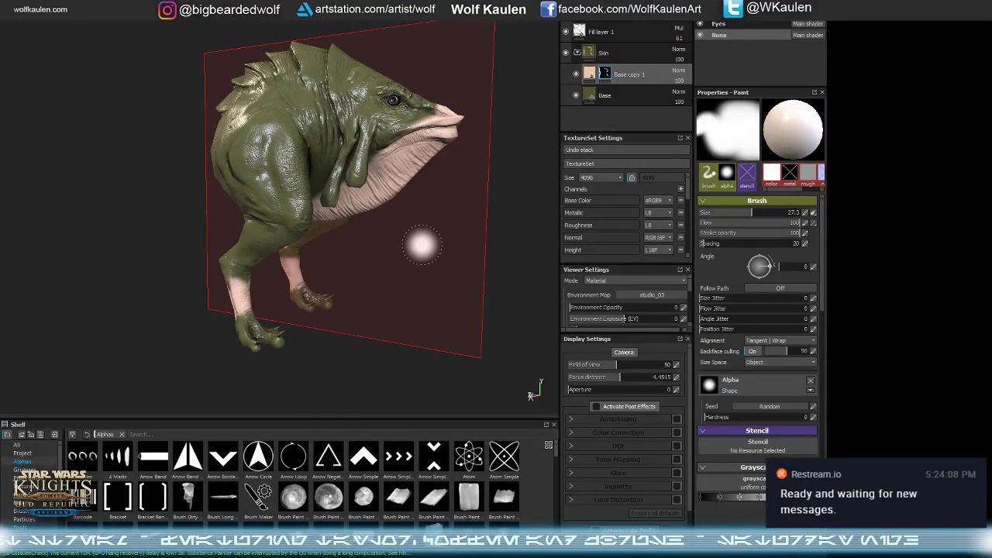
alt+drag(422, 245, 396, 219)
mouse_move(362, 277)
alt+mouse_down()
mouse_move(323, 282)
mouse_move(359, 215)
mouse_move(331, 241)
alt+mouse_up()
- Return the viewport to the Base Color display and make the Eyes texture set active
key(c)
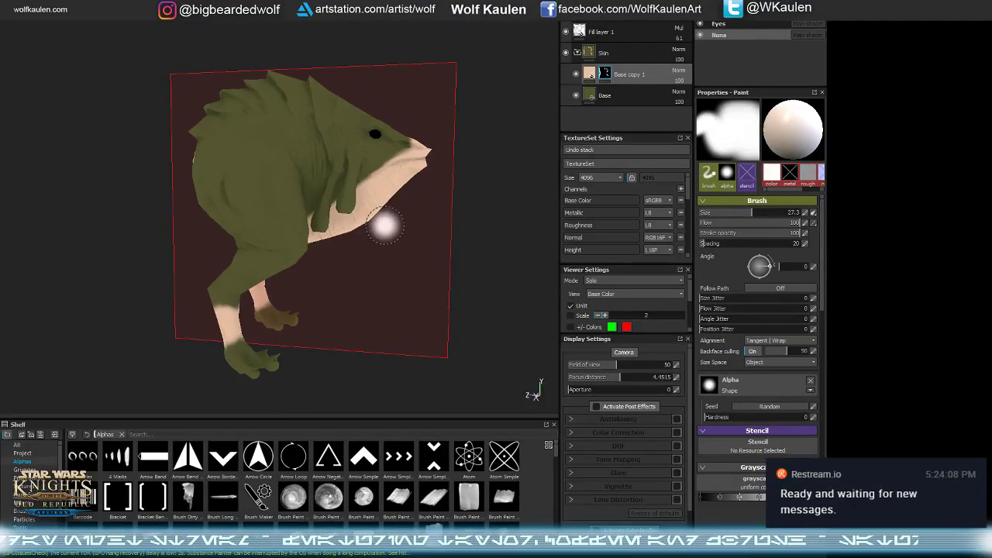
alt+drag(381, 224, 434, 194)
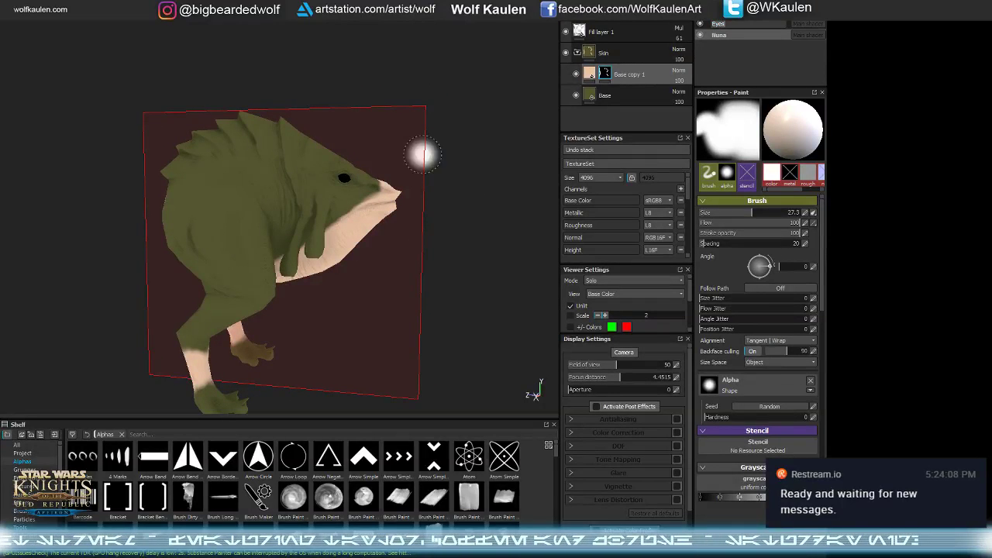
scroll(373, 178, up, 5)
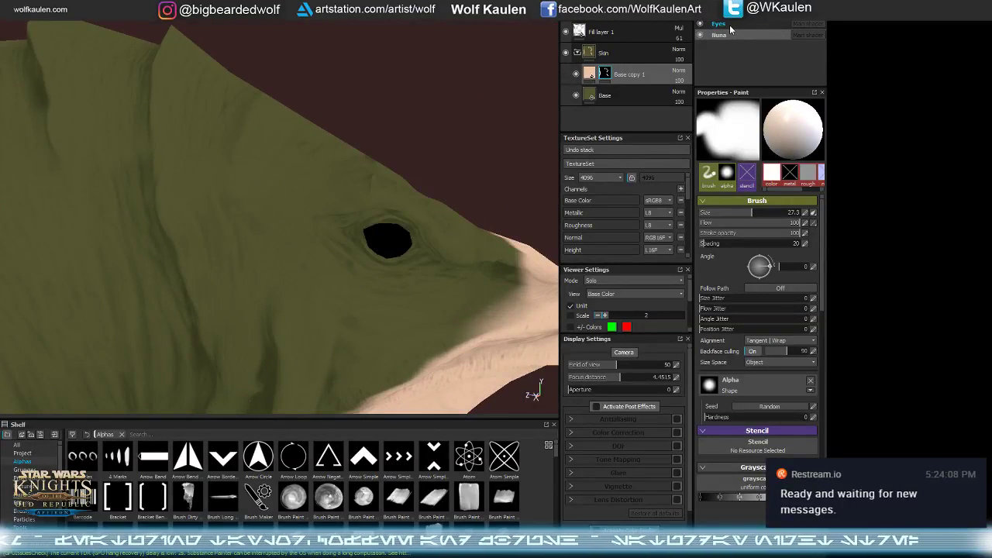
click(718, 27)
- Isolate the Eyes texture set and restore the Nuna texture set's visibility around the eye
key(alt+q)
alt+middle_drag(419, 239, 289, 225)
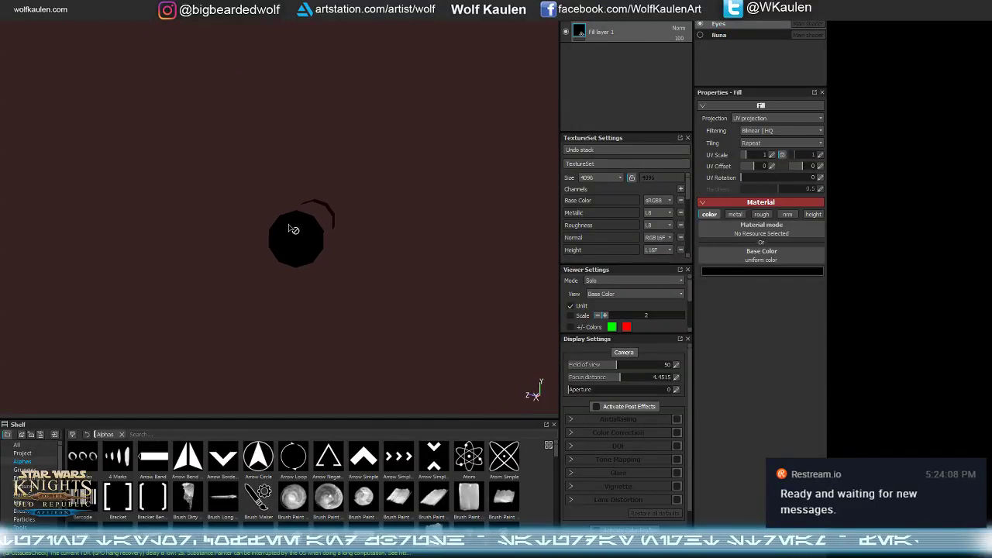
click(701, 34)
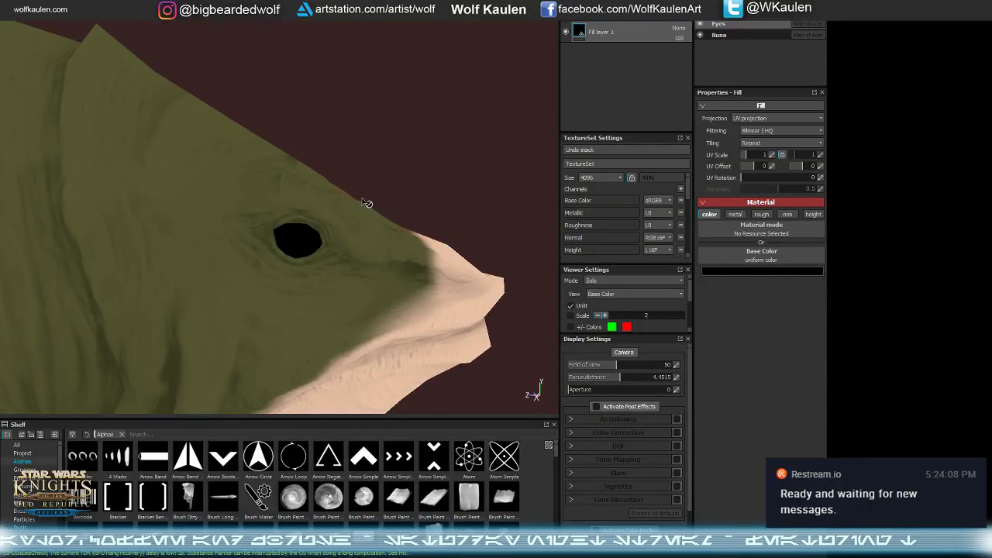
scroll(318, 218, up, 3)
scroll(314, 218, up, 4)
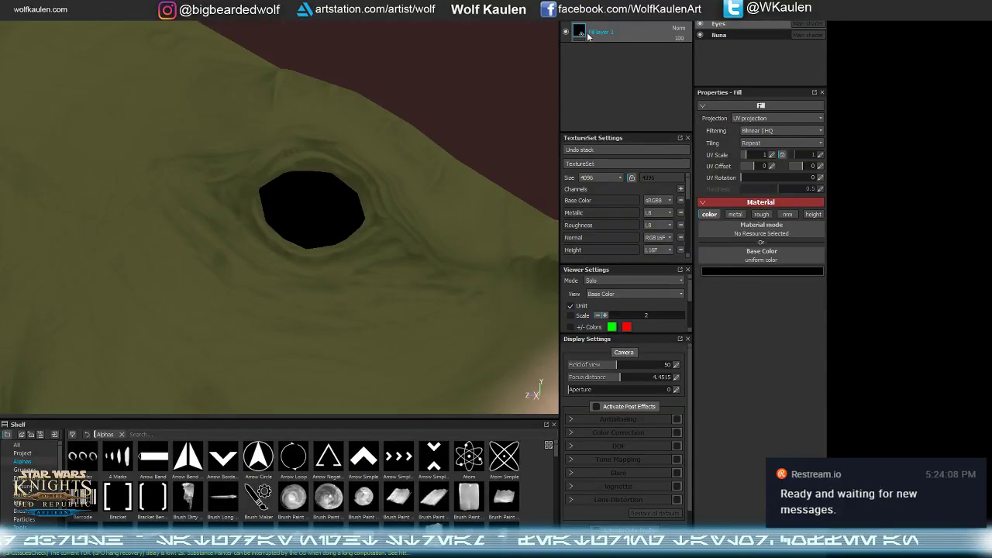
- Duplicate the black eye fill layer and set the copy's base color to a dark reddish brown
key(ctrl+d)
click(735, 270)
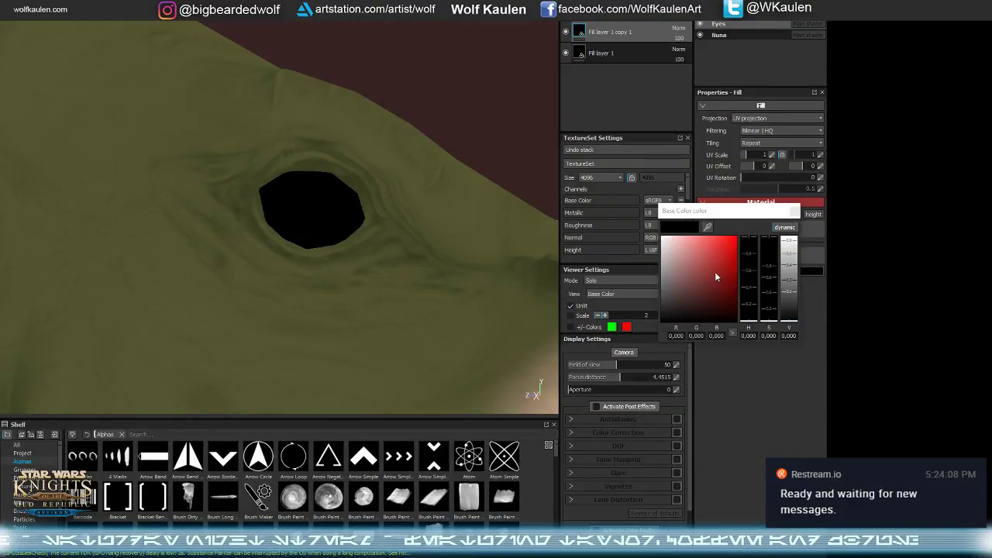
click(721, 260)
click(751, 321)
click(787, 291)
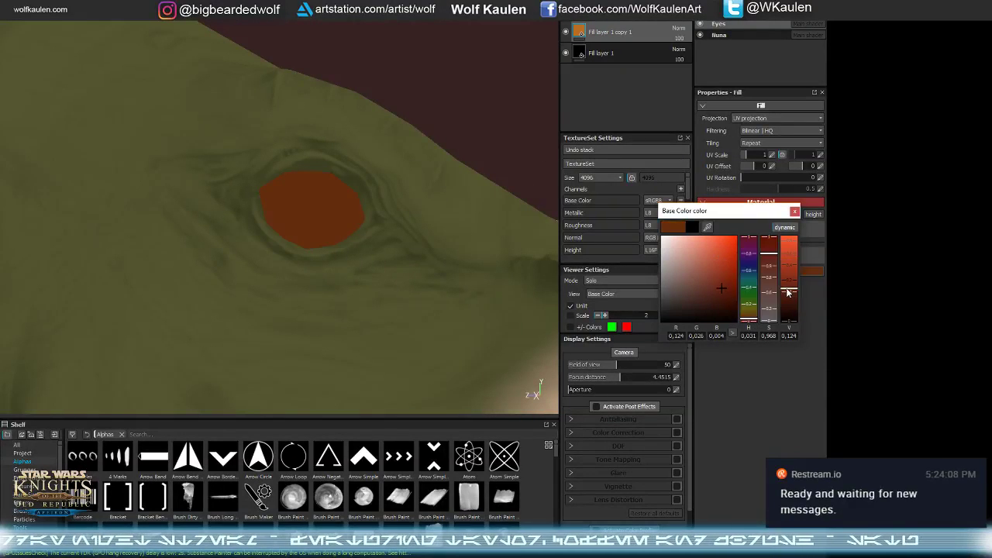
click(795, 212)
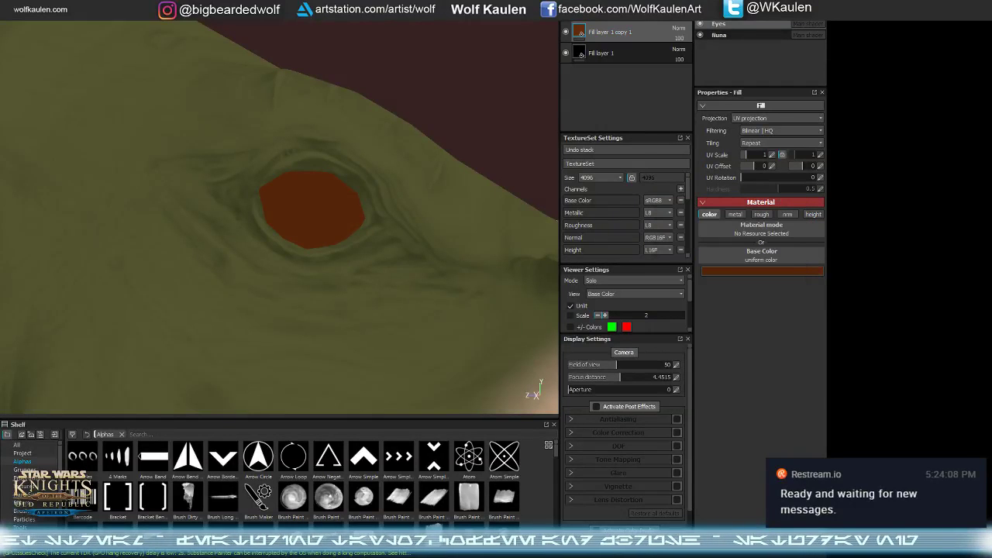
- Add a black mask to the reddish-brown layer and paint a soft spot at the eye's center with brush size 10.54
right_click(609, 26)
click(630, 34)
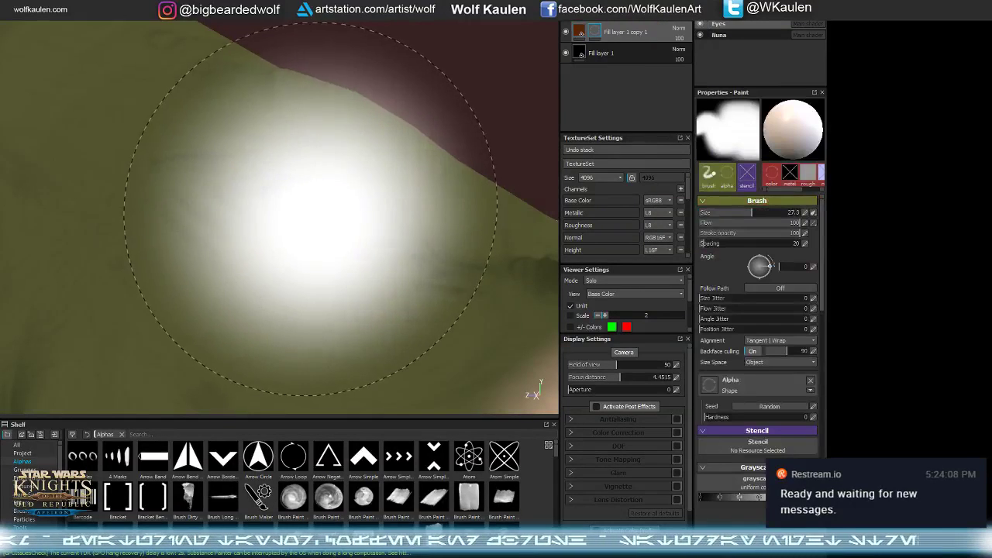
ctrl+right_drag(314, 215, 292, 216)
mouse_move(313, 217)
mouse_down()
mouse_move(308, 210)
mouse_move(317, 214)
mouse_up()
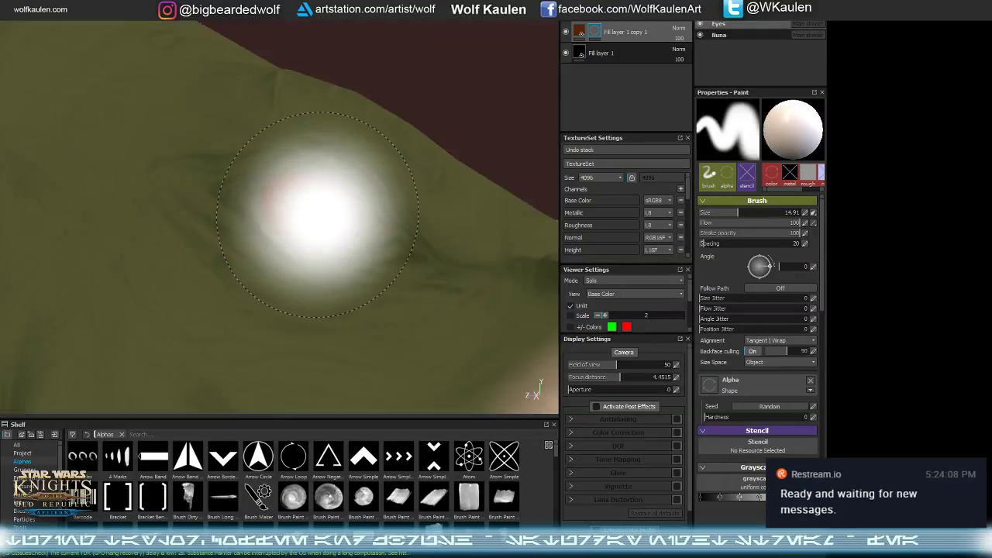
key(ctrl+z)
ctrl+right_drag(322, 215, 304, 210)
mouse_move(304, 206)
mouse_down()
mouse_move(296, 190)
mouse_move(305, 207)
mouse_up()
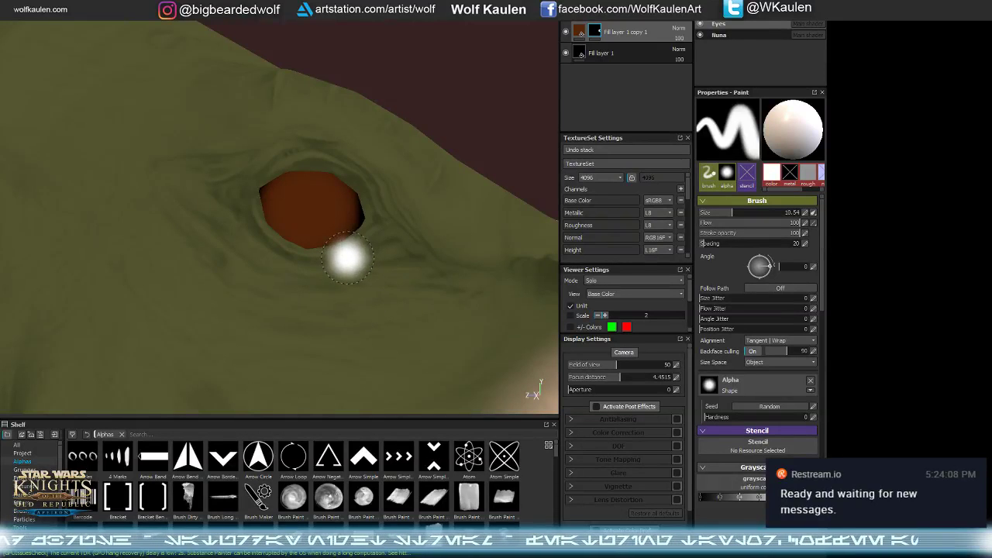
ctrl+right_drag(321, 232, 307, 210)
click(310, 208)
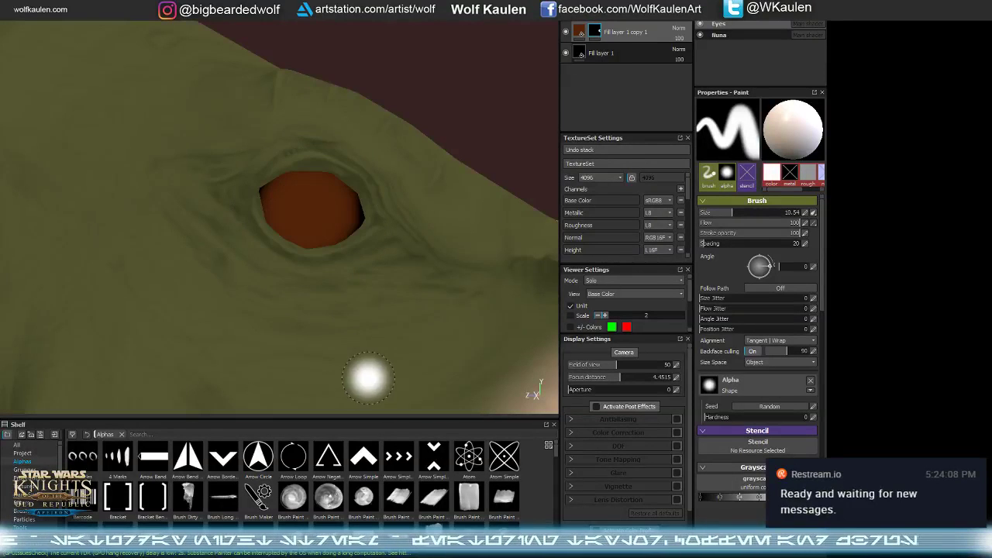
- Duplicate the masked reddish-brown layer and set the copy's base color to a lighter orange-brown
click(592, 41)
key(ctrl+d)
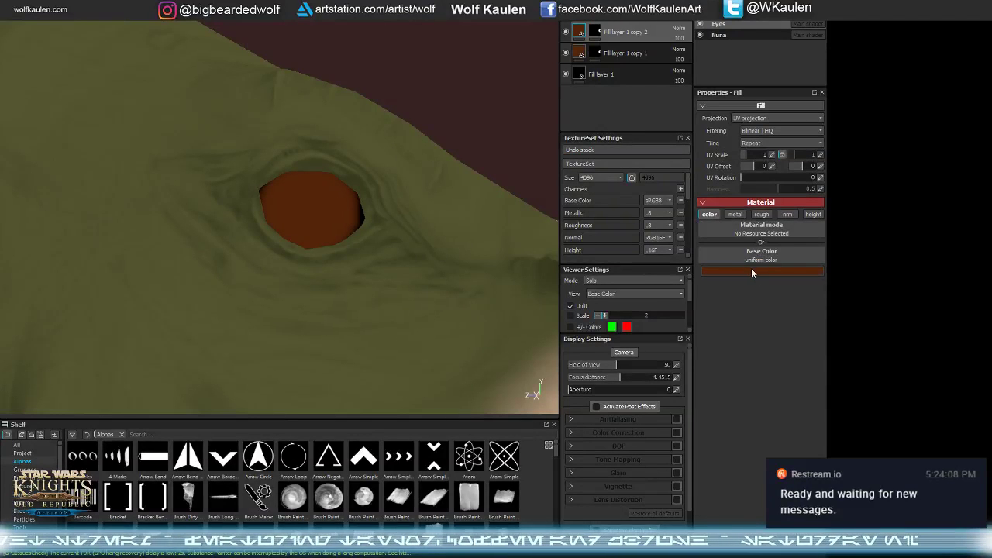
click(751, 270)
click(727, 273)
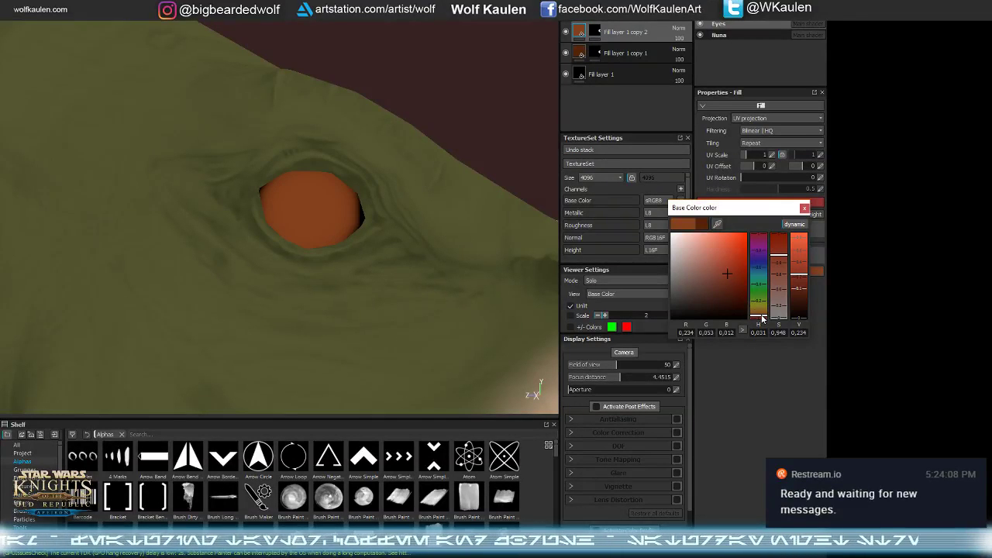
click(805, 208)
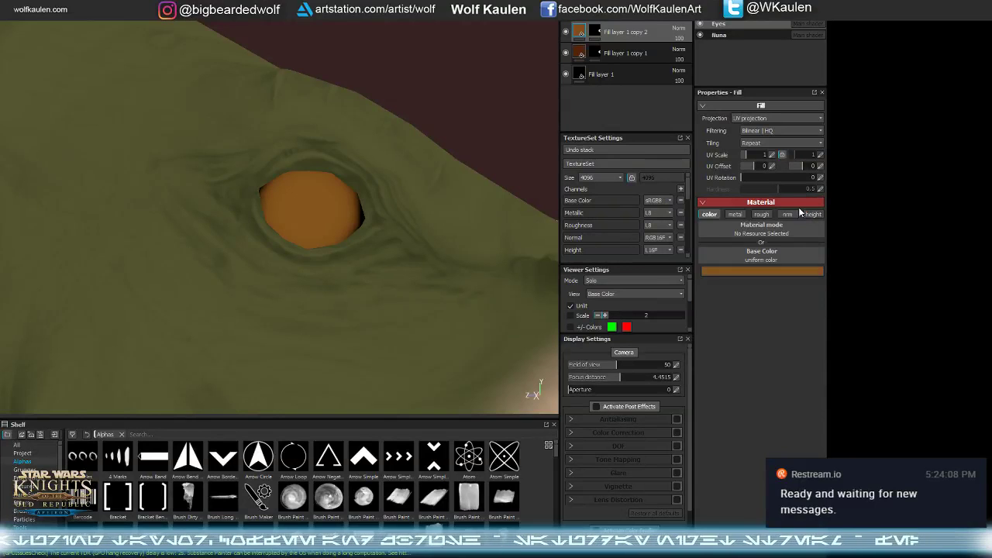
- Reset the orange-brown layer's mask to black and paint a smaller soft spot on the eye with brush size 8.79
right_click(593, 34)
click(620, 37)
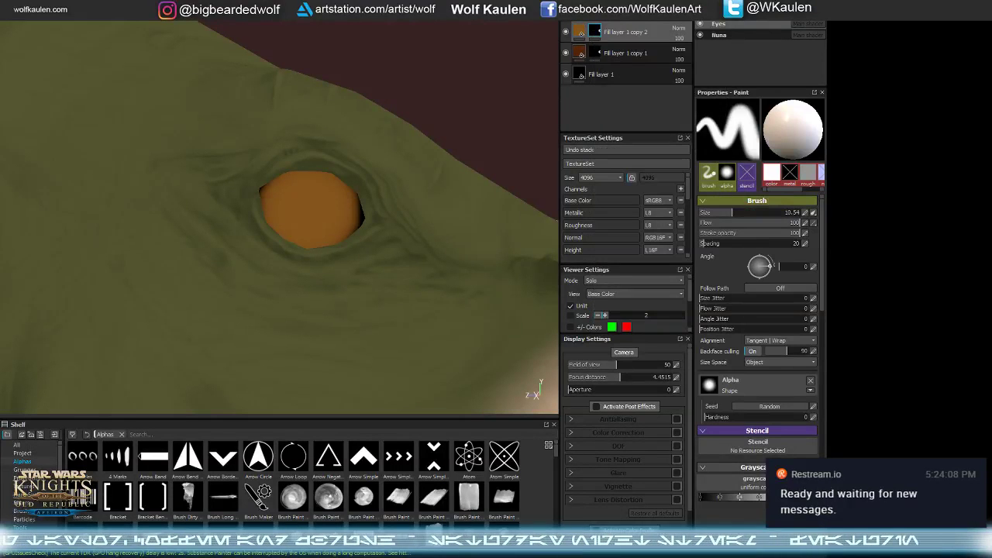
ctrl+right_drag(302, 199, 316, 223)
click(303, 199)
key(ctrl+z)
click(317, 222)
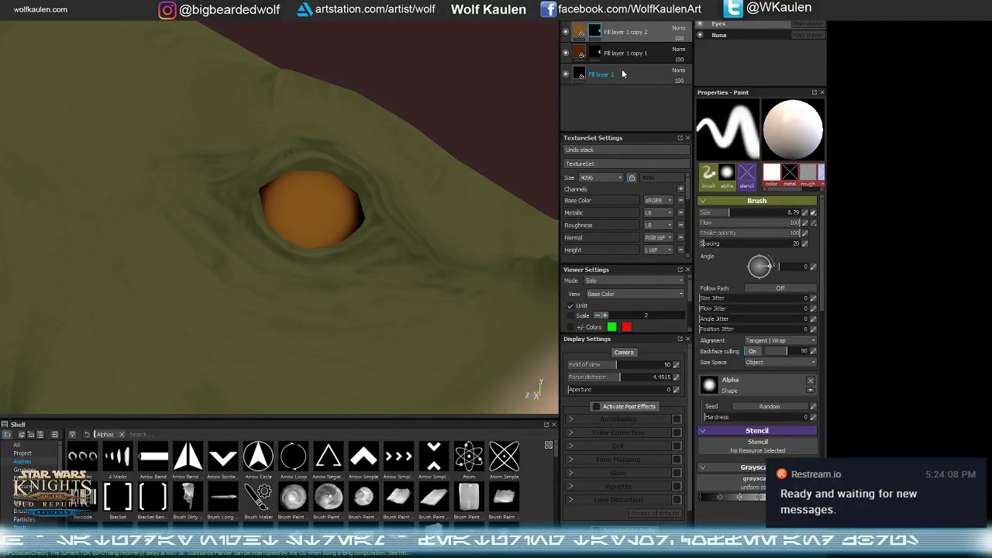
- Duplicate the orange-brown layer and set the copy's base color to a golden yellow
click(580, 33)
key(ctrl+d)
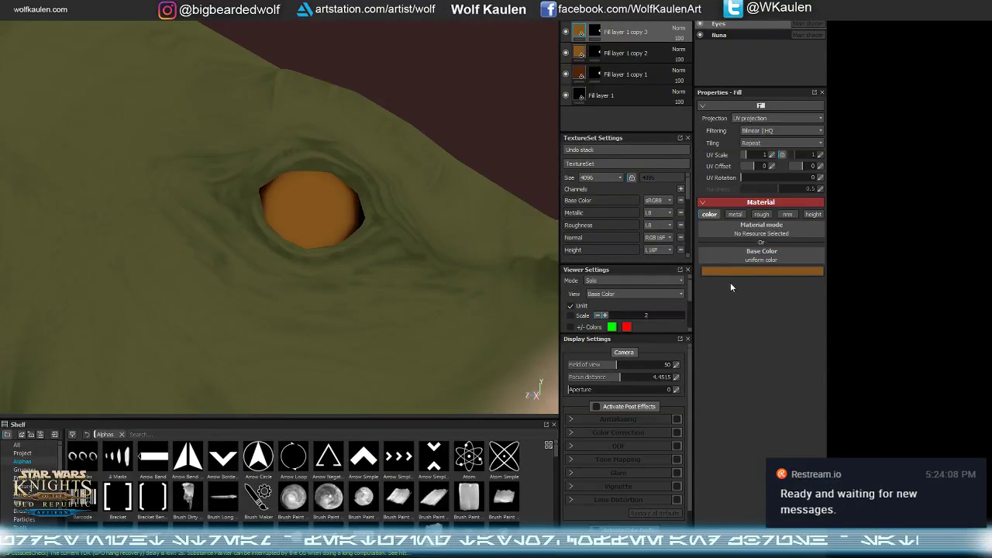
click(726, 273)
click(738, 322)
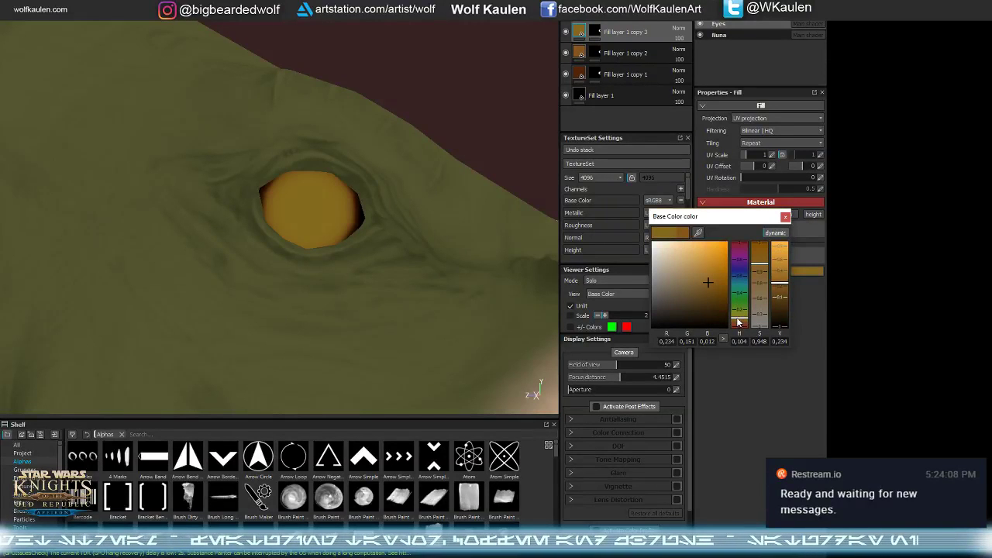
click(703, 268)
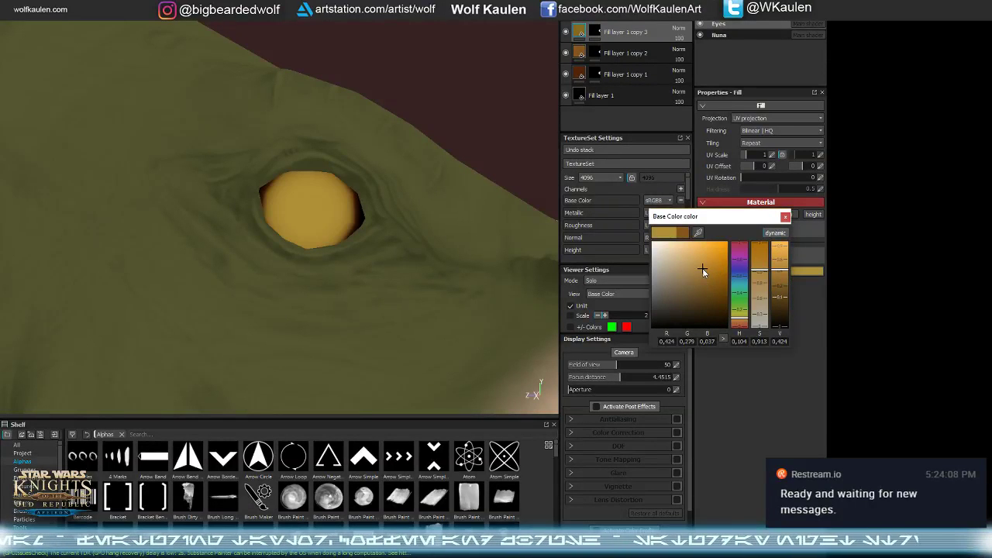
click(785, 217)
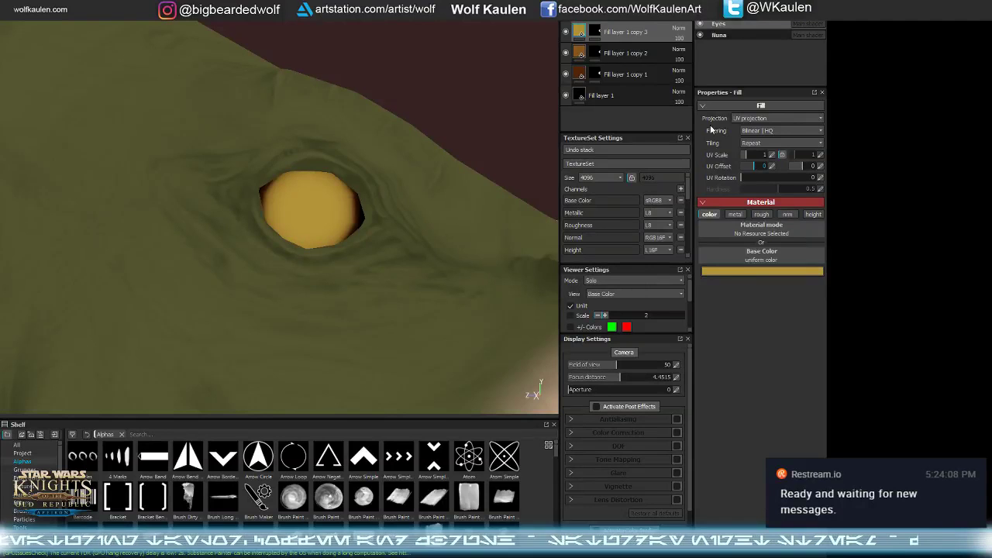
- Reset the golden-yellow layer's mask to black and paint a soft spot at the eye's center with brush size 7.54
right_click(592, 35)
click(620, 40)
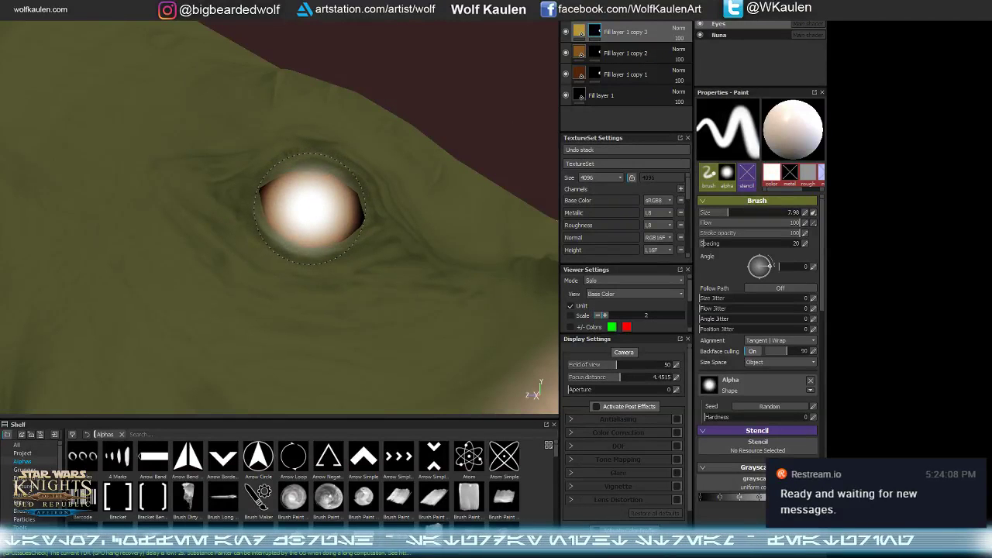
key(bracketleft)
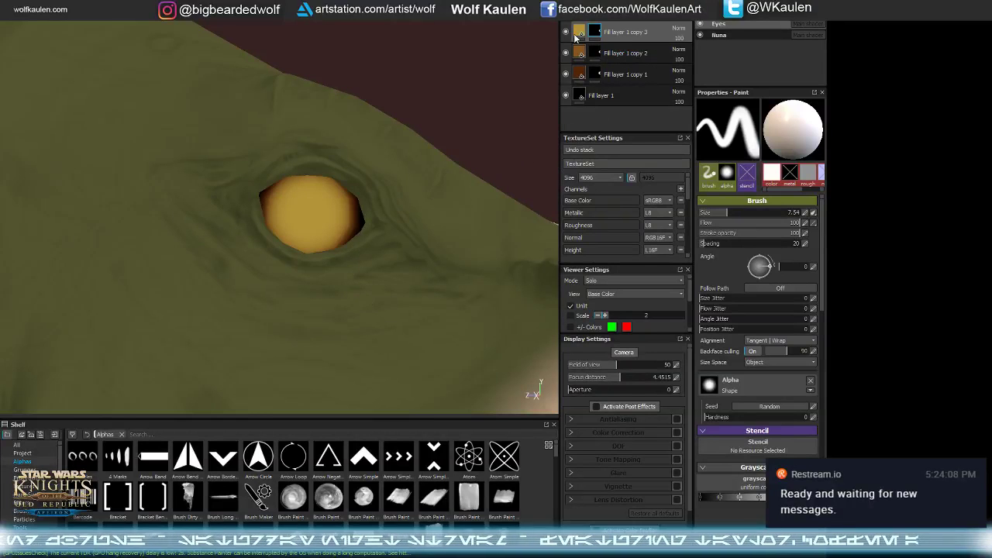
- Duplicate the golden-yellow layer and set the copy's base color to a lighter, less saturated yellow
key(ctrl+d)
click(763, 272)
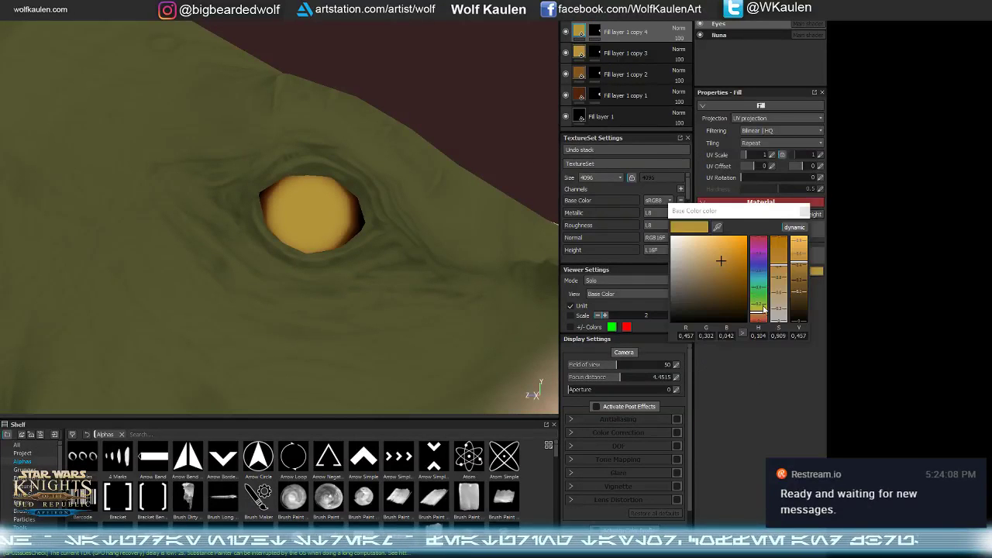
click(798, 252)
click(780, 278)
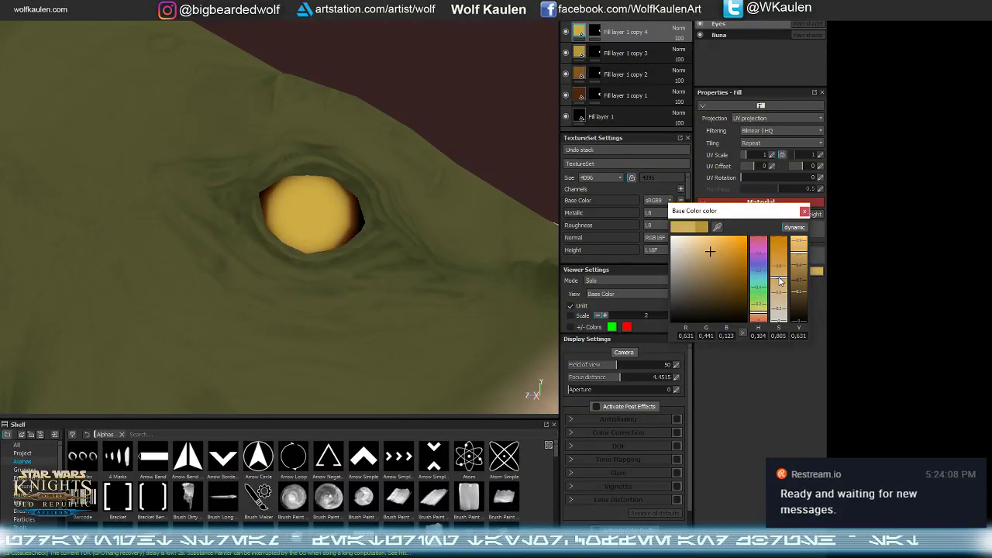
click(805, 213)
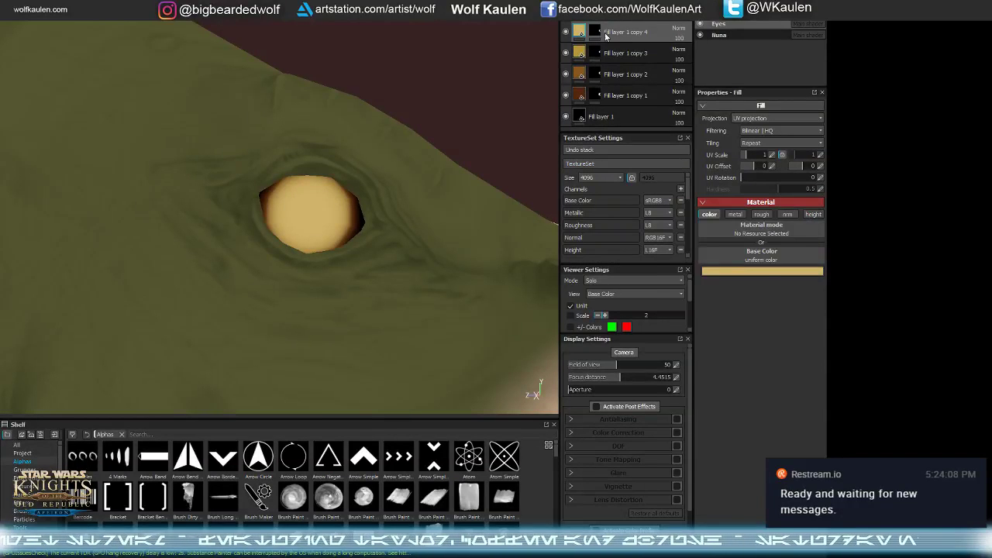
- Reset the pale-yellow layer's mask to black and paint a smaller soft spot on the eye with brush size 6.27
click(596, 32)
right_click(597, 29)
key(Escape)
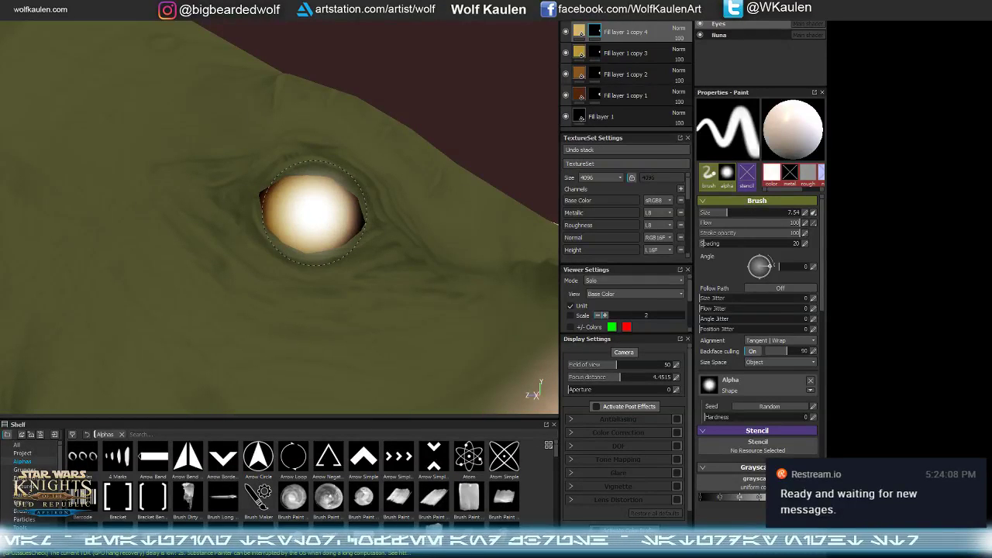
ctrl+right_drag(309, 214, 298, 214)
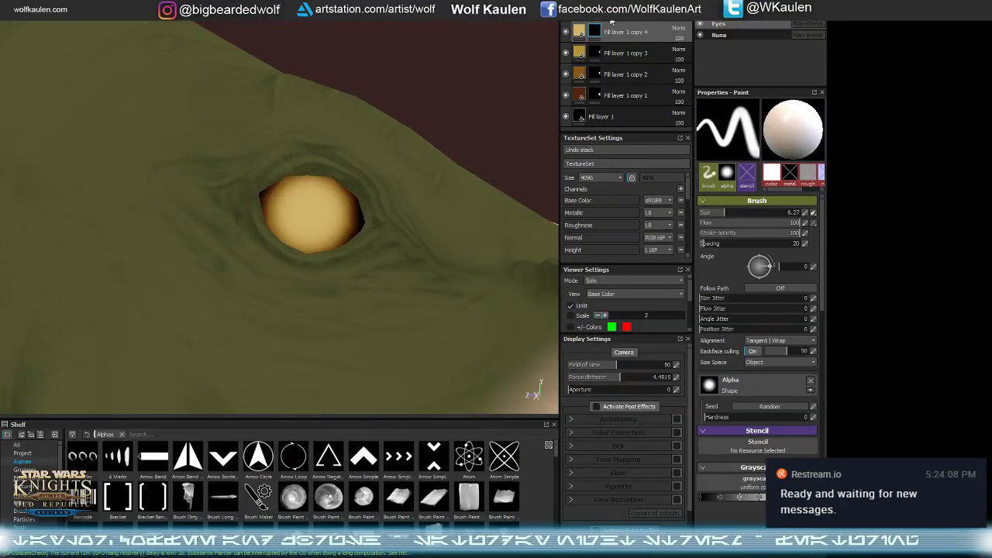
- Duplicate the pale-yellow layer and desaturate the copy's base color to a light beige
click(580, 33)
key(ctrl+d)
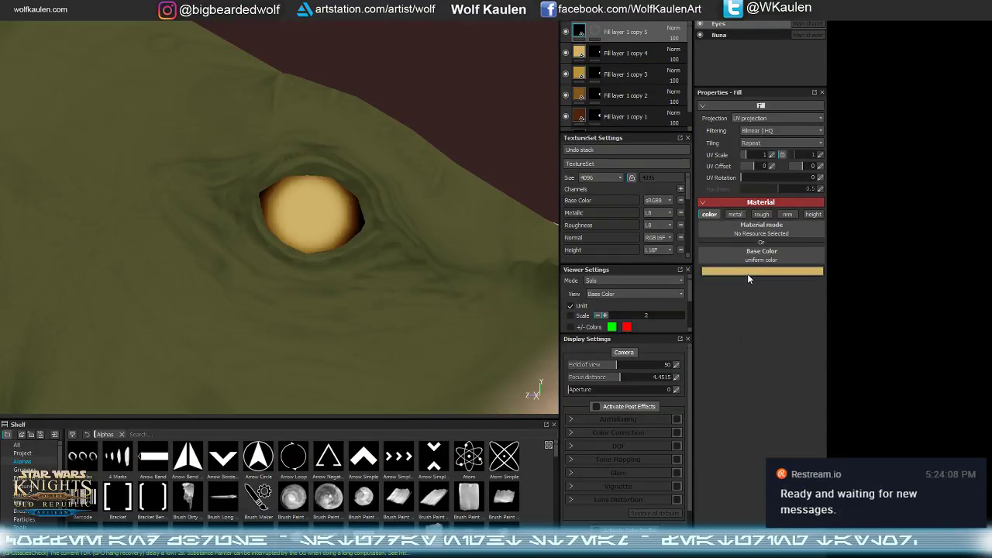
click(749, 273)
drag(779, 317, 785, 298)
click(805, 215)
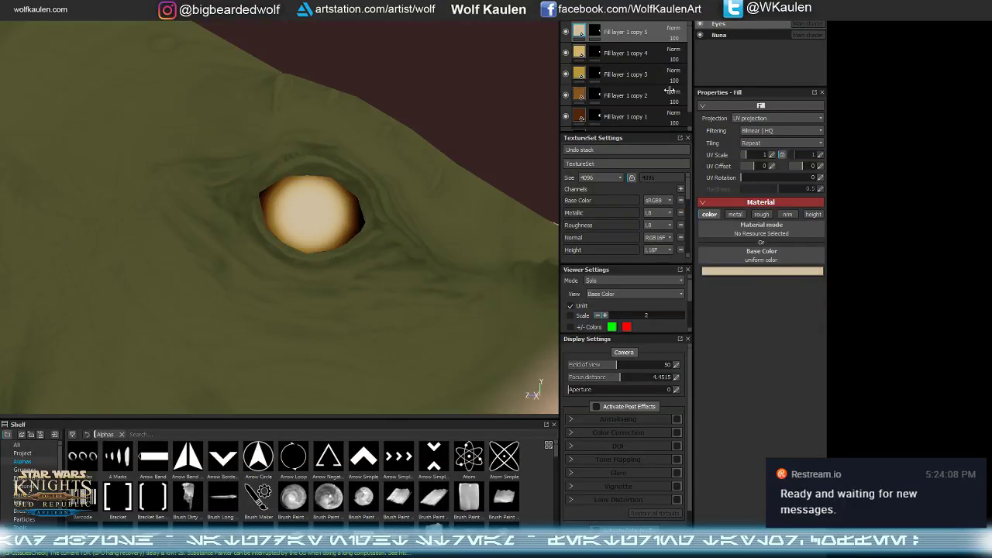
- Reset the beige layer's mask to black and paint a soft highlight at the eye's center with brush size 4.94
right_click(596, 37)
click(608, 52)
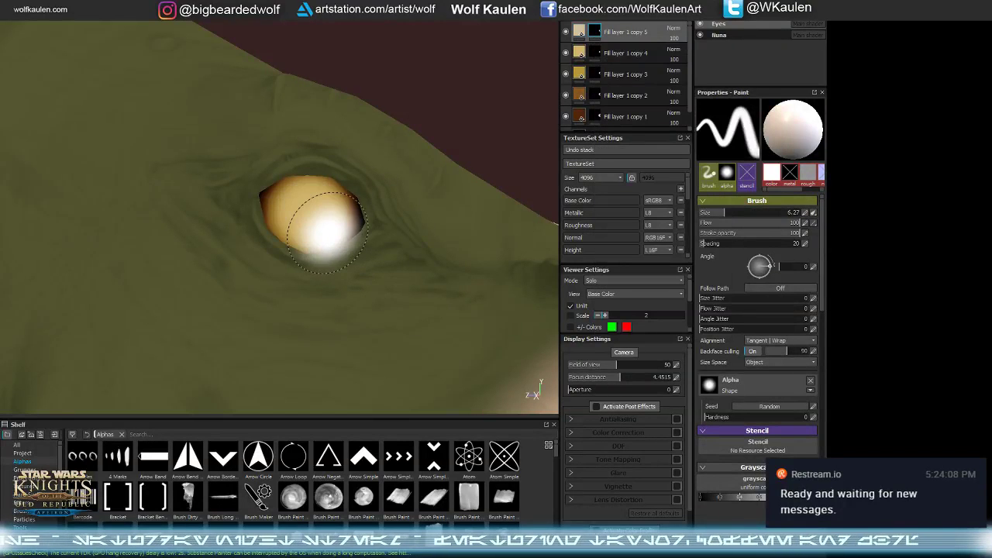
key(bracketleft)
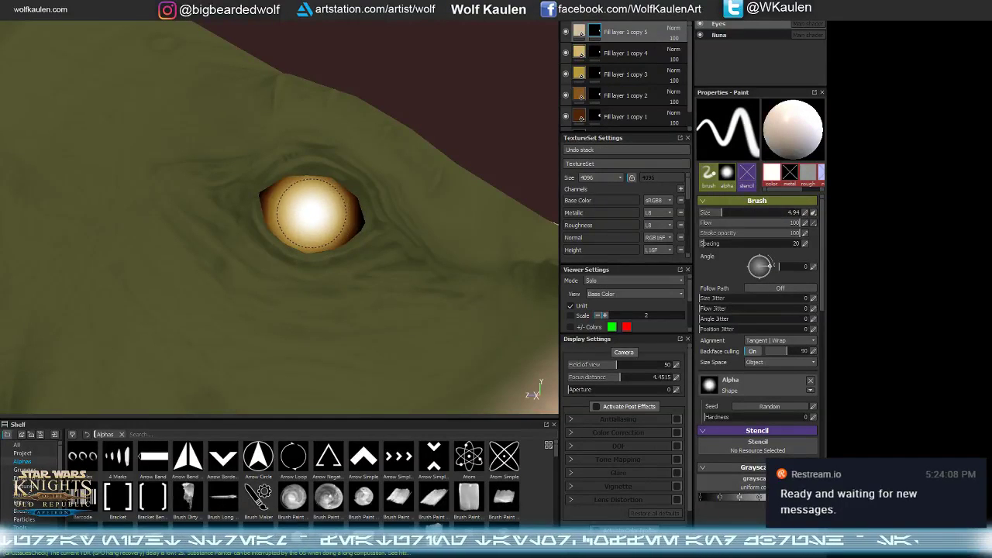
- Duplicate the beige layer with a fresh black mask and set the copy's base color to near black
mouse_move(368, 349)
alt+mouse_down()
mouse_move(403, 332)
mouse_move(394, 299)
mouse_move(386, 320)
mouse_move(396, 317)
mouse_move(240, 350)
mouse_move(31, 325)
mouse_move(401, 321)
mouse_move(377, 309)
mouse_move(367, 274)
alt+mouse_up()
scroll(355, 280, up, 3)
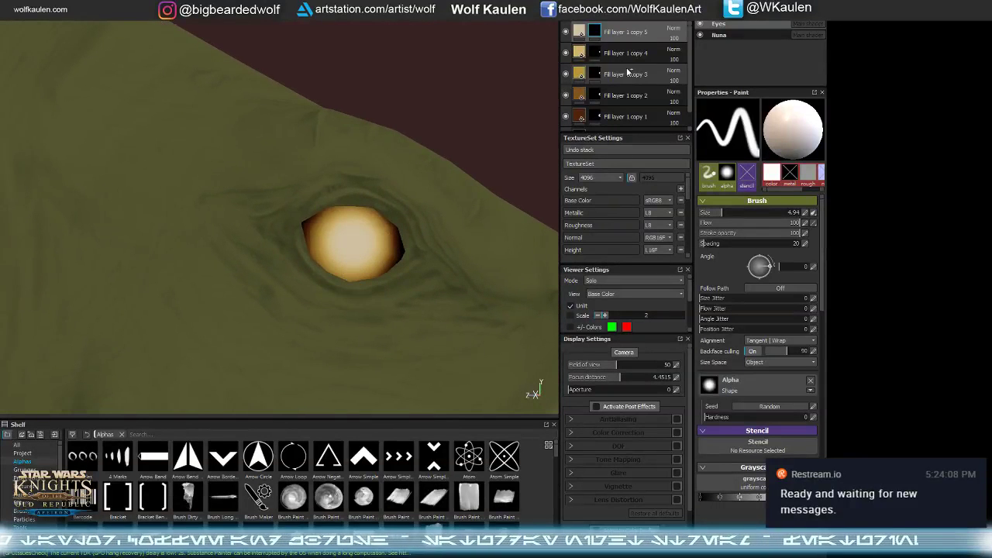
key(ctrl+d)
right_click(593, 31)
click(620, 44)
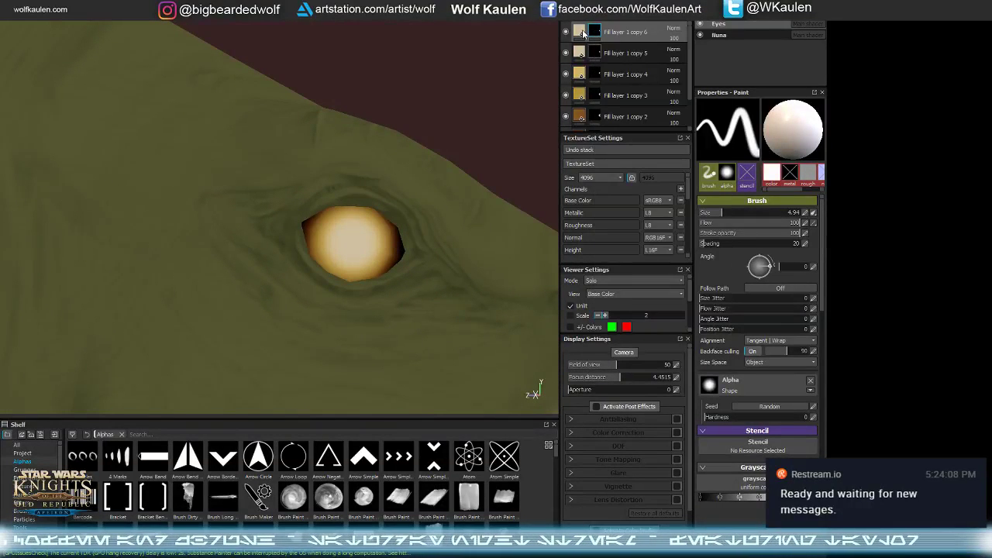
click(579, 31)
click(742, 273)
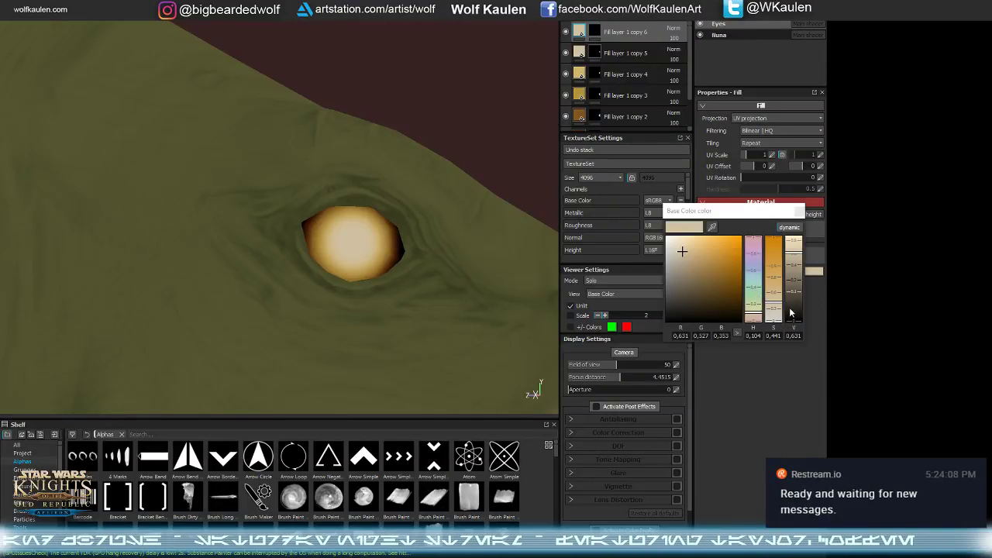
drag(790, 310, 791, 316)
click(799, 212)
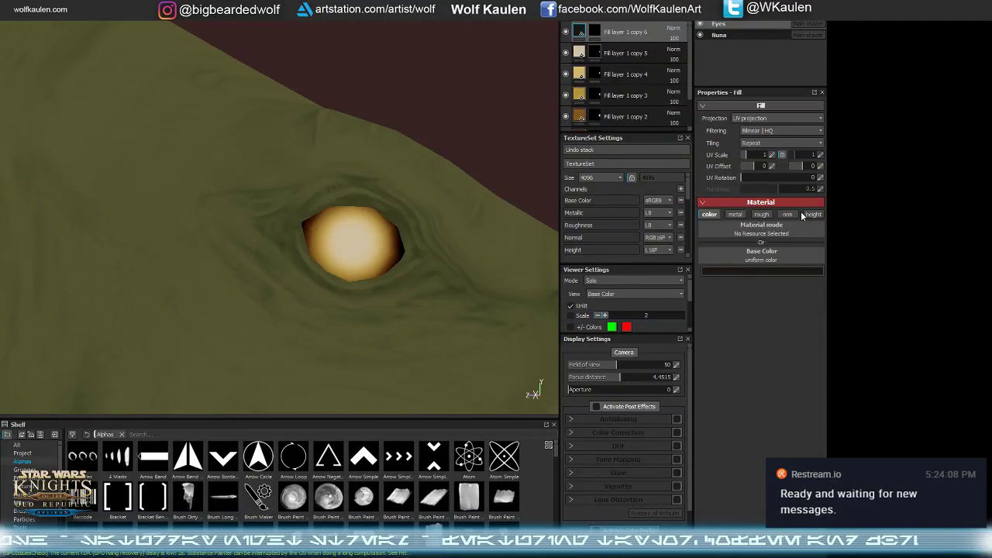
- Reset the near-black layer's mask to black and paint a hard-edged pupil at the eye's center with brush size 3.61 and hardness 0.97
scroll(358, 254, up, 1)
right_click(605, 35)
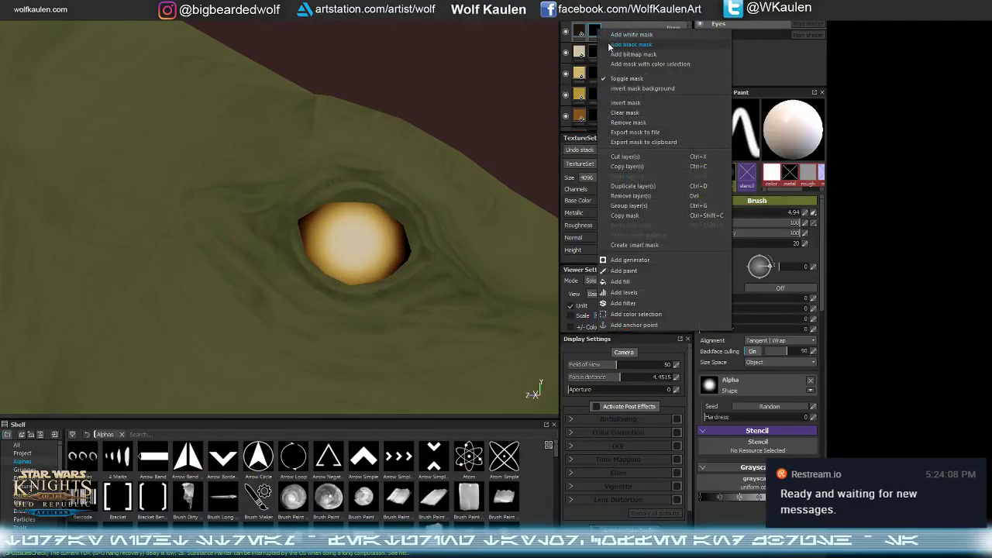
click(613, 46)
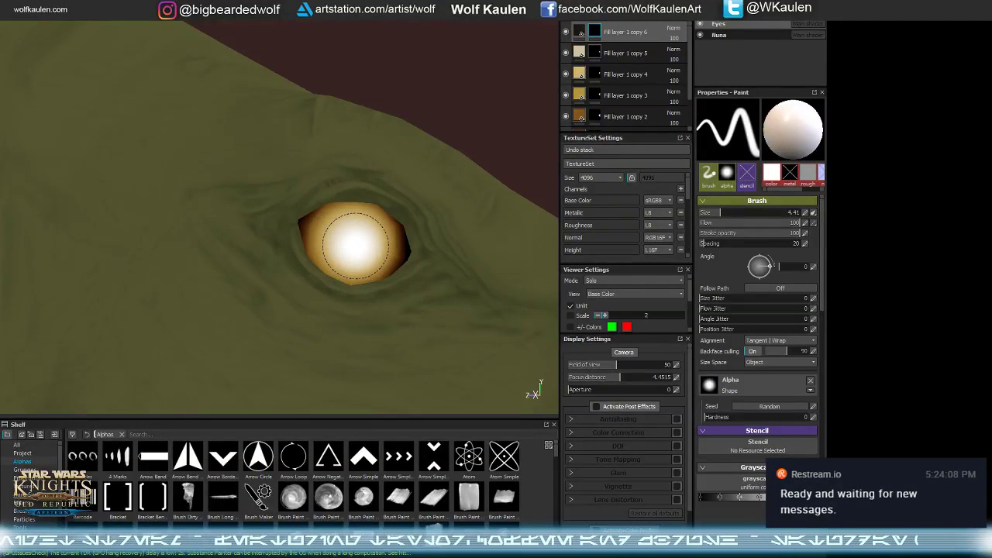
mouse_move(355, 242)
ctrl+right_down()
mouse_move(355, 232)
mouse_move(354, 243)
mouse_move(342, 241)
ctrl+right_up()
scroll(360, 249, up, 2)
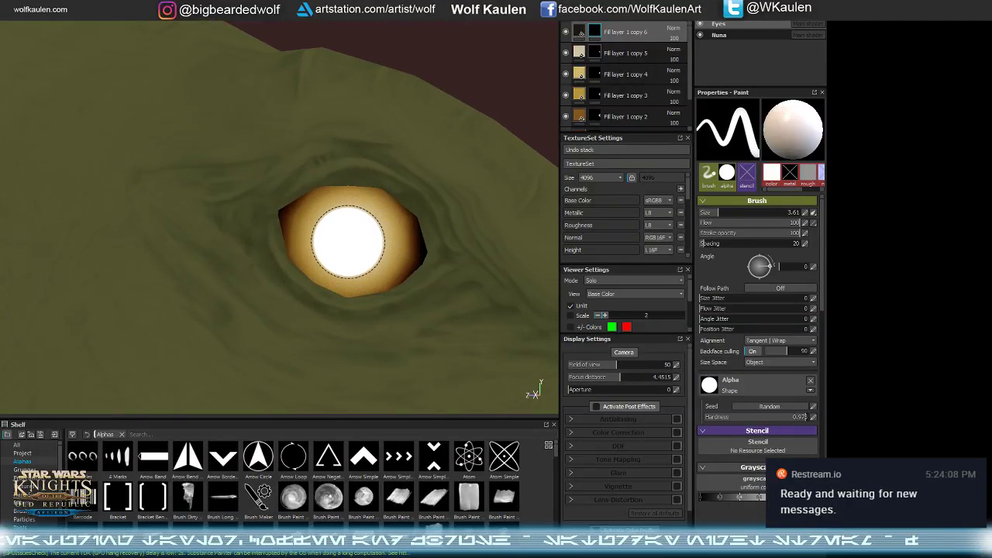
alt+drag(348, 238, 361, 231)
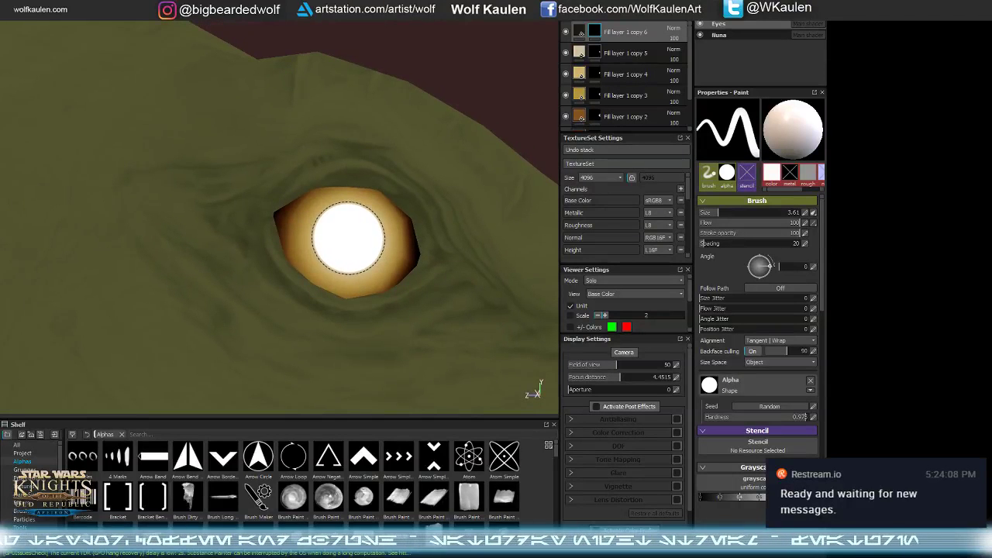
alt+drag(432, 319, 276, 148)
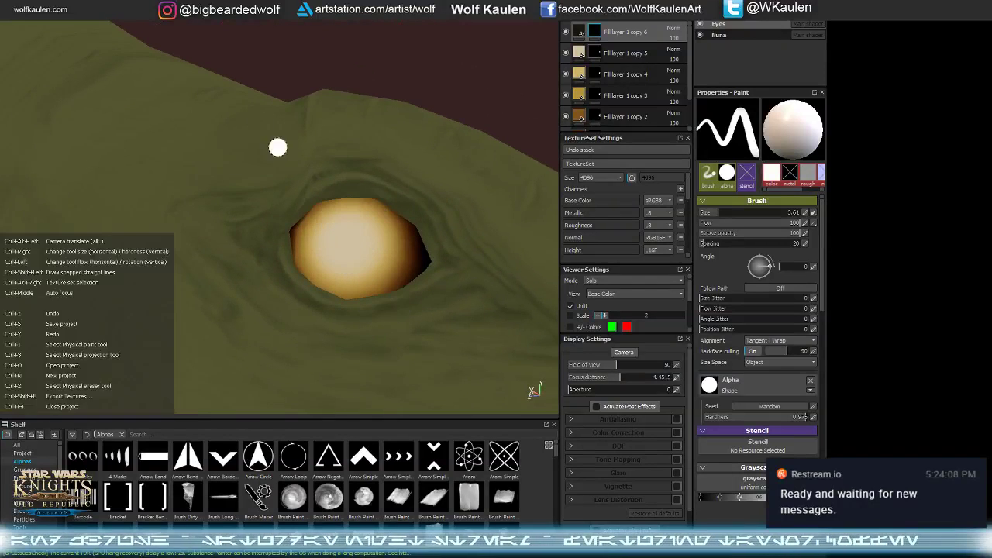
alt+middle_drag(277, 148, 224, 106)
key(4)
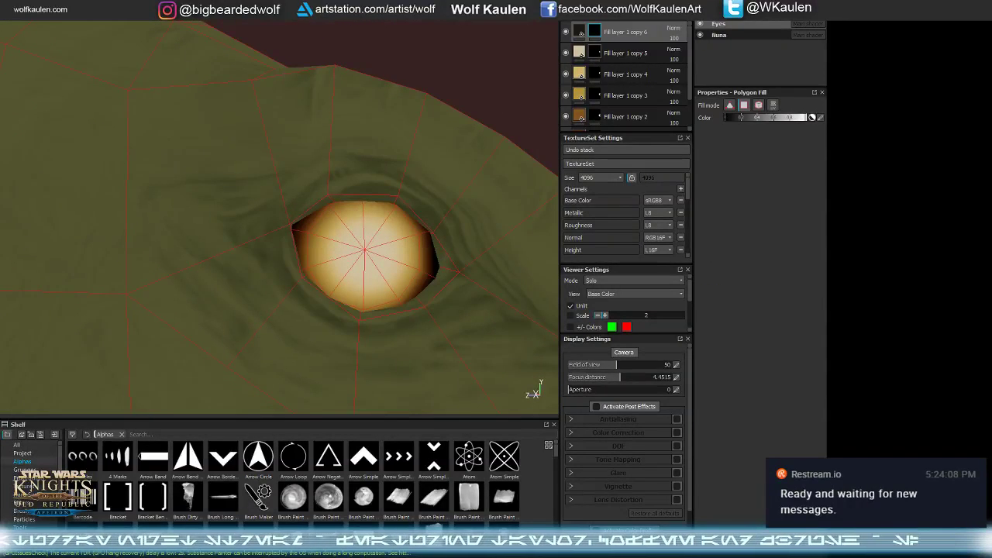
key(1)
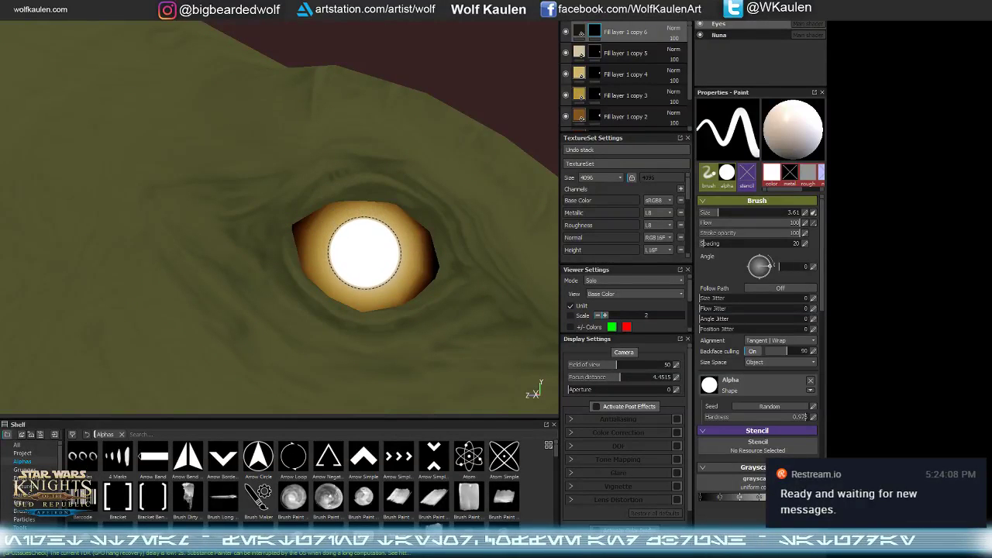
mouse_move(516, 104)
alt+mouse_down()
mouse_move(333, 116)
mouse_move(511, 121)
mouse_move(532, 98)
mouse_move(462, 90)
alt+mouse_up()
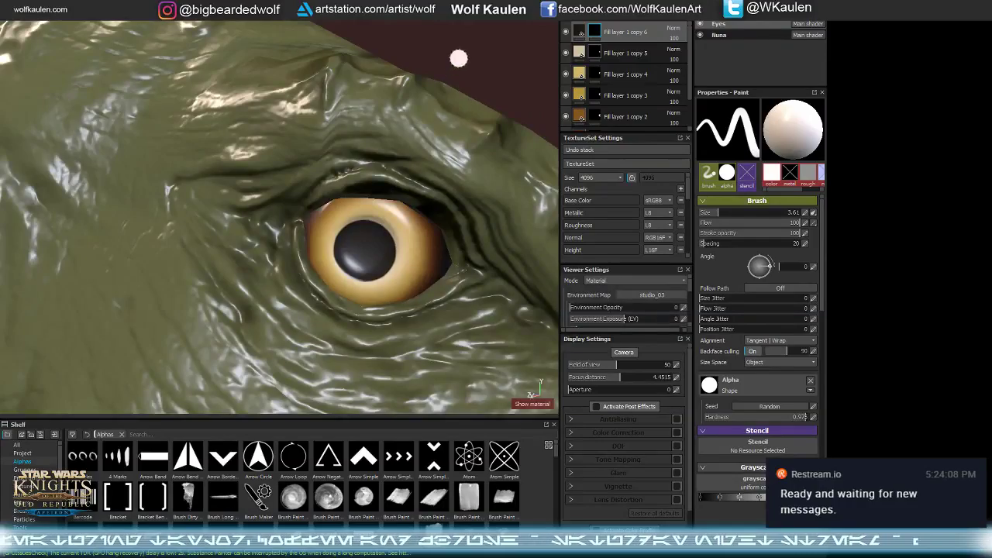
mouse_move(459, 59)
alt+mouse_down()
mouse_move(380, 89)
mouse_move(552, 54)
mouse_move(524, 84)
mouse_move(466, 69)
alt+mouse_up()
key(c)
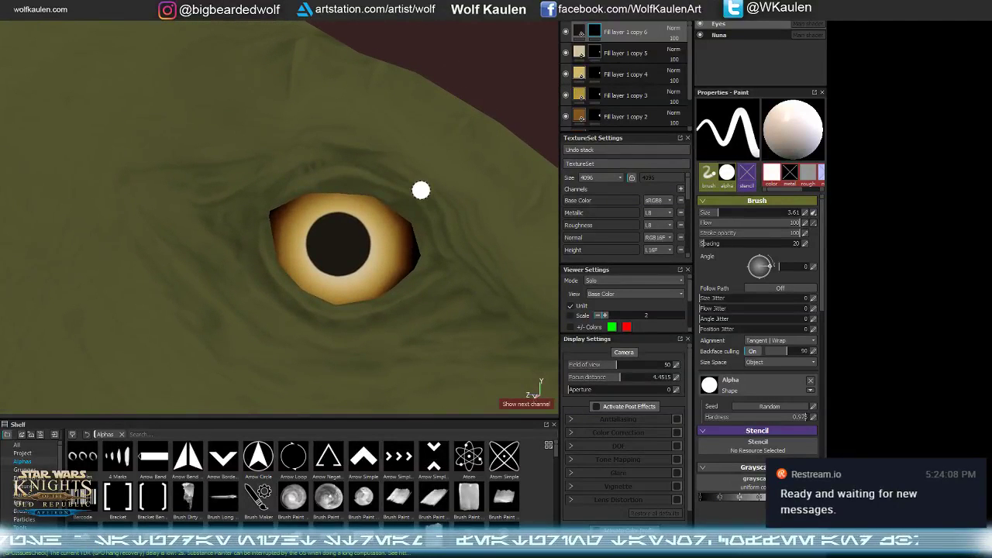
- Duplicate the near-black pupil layer and set the copy's base color to a very dark brown
scroll(337, 245, up, 2)
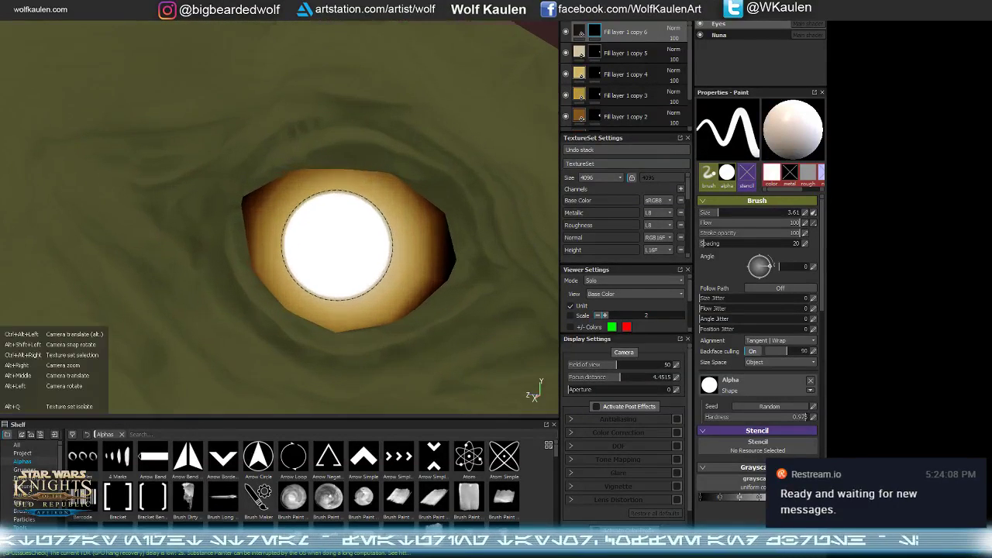
click(580, 36)
key(ctrl+d)
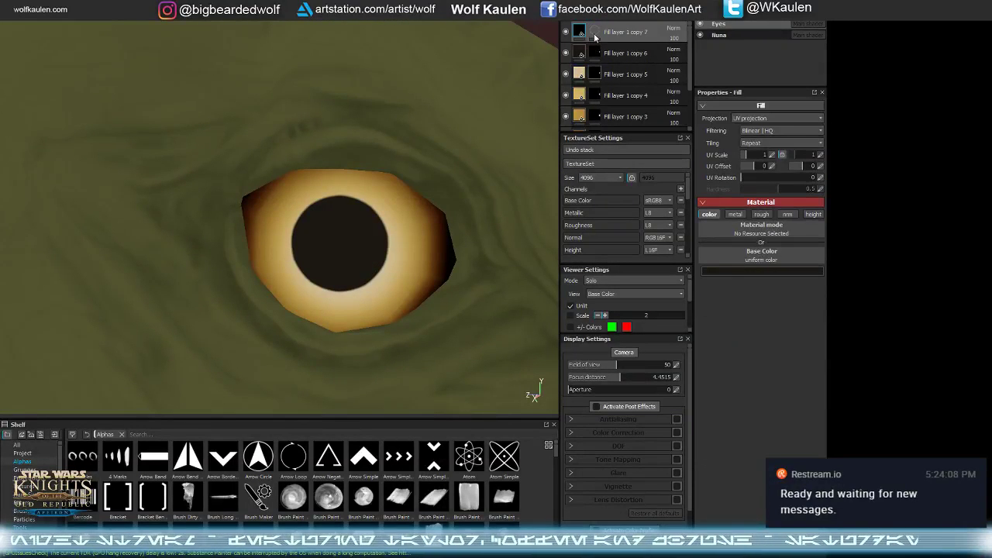
click(757, 269)
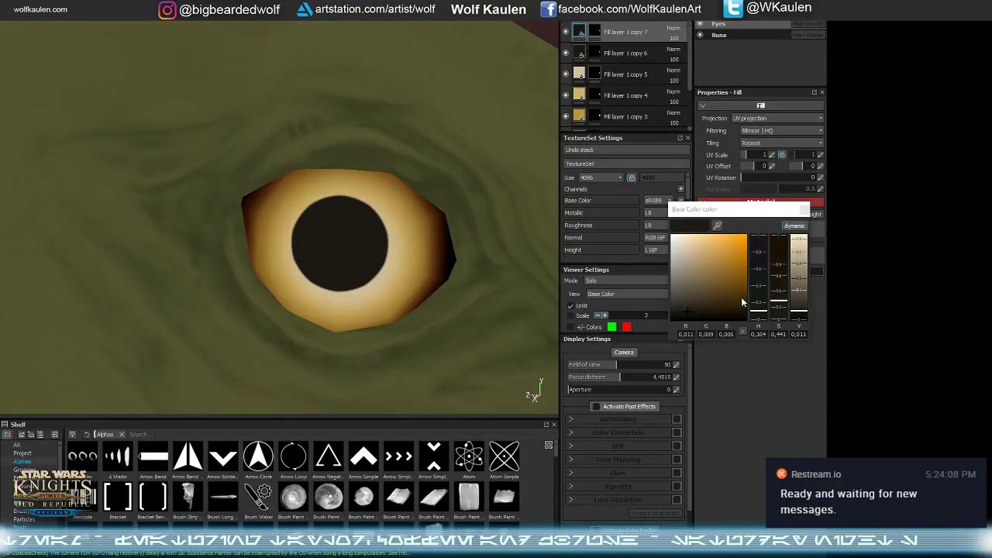
click(715, 309)
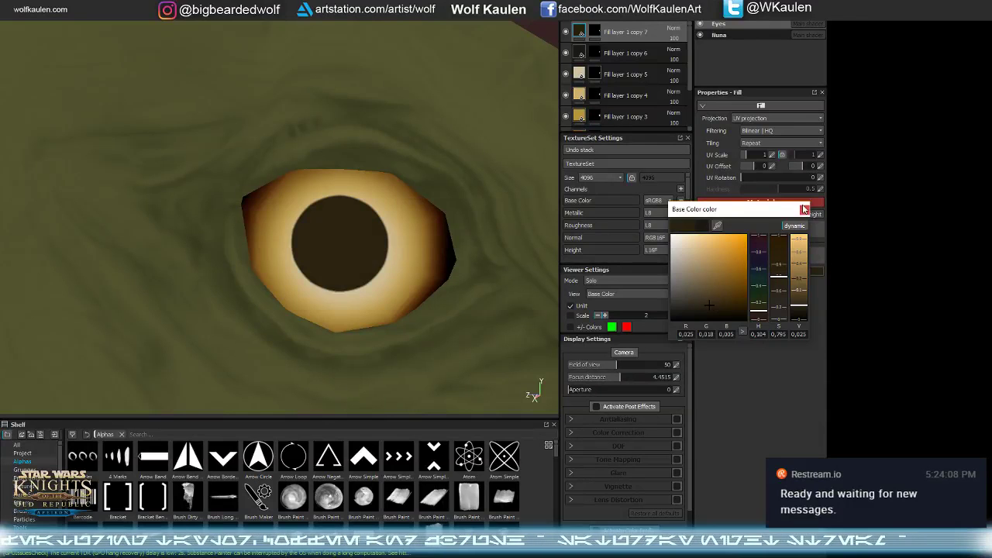
click(805, 209)
- Paint a soft dark-brown disc inside the pupil on the copy's mask with brush size 3.22 and hardness 0.485
click(596, 33)
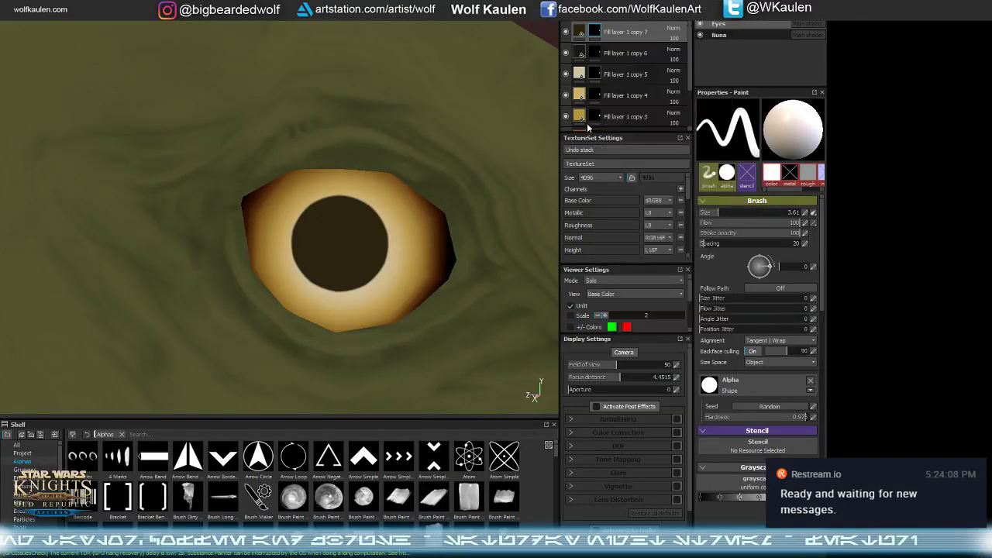
ctrl+right_drag(347, 239, 340, 243)
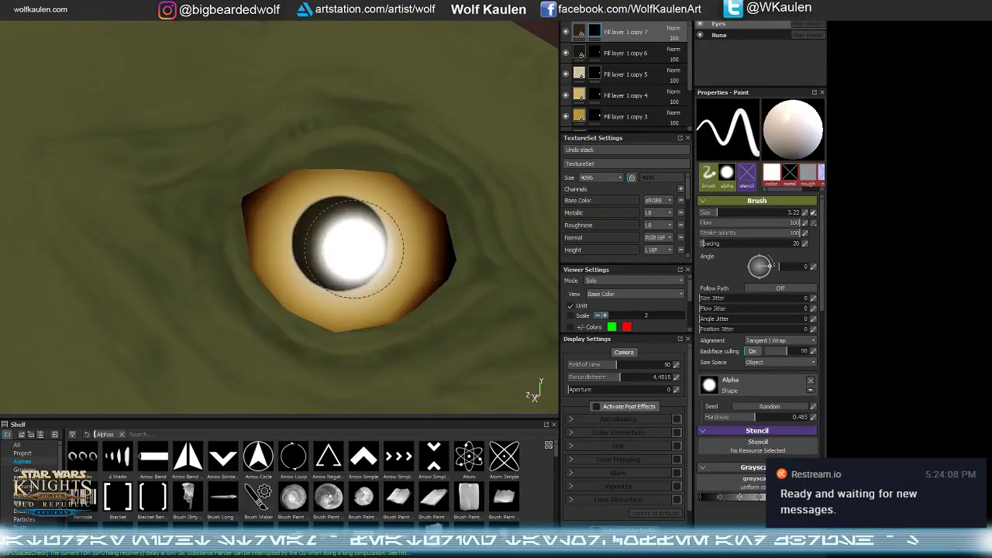
scroll(433, 225, up, 1)
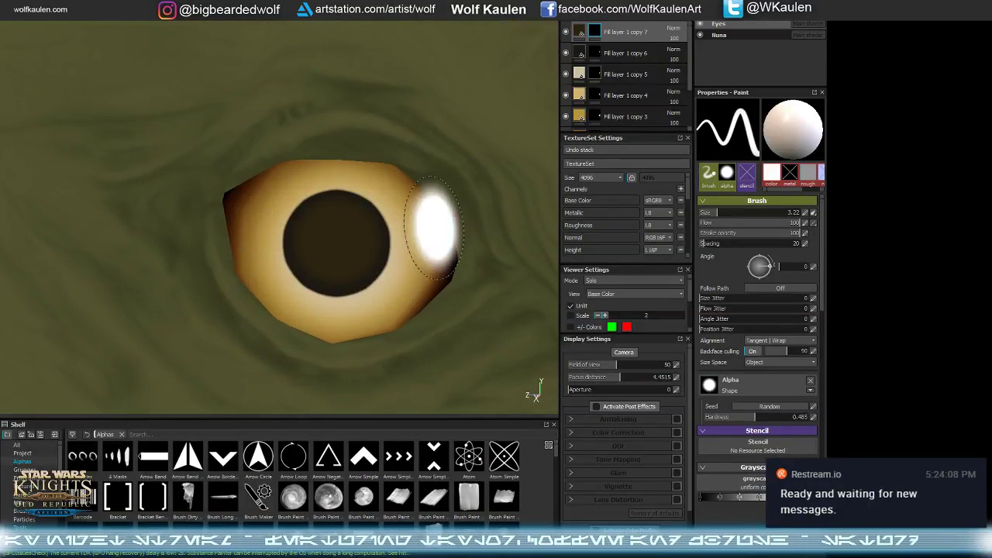
- Duplicate the near-black pupil layer and move the copy above the dark-brown layer
click(585, 54)
key(ctrl+d)
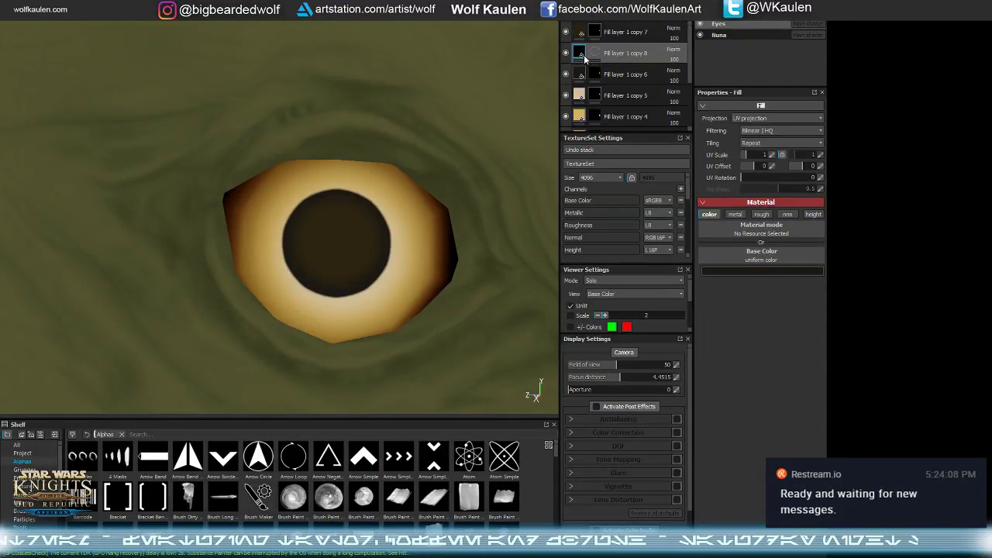
drag(587, 56, 612, 31)
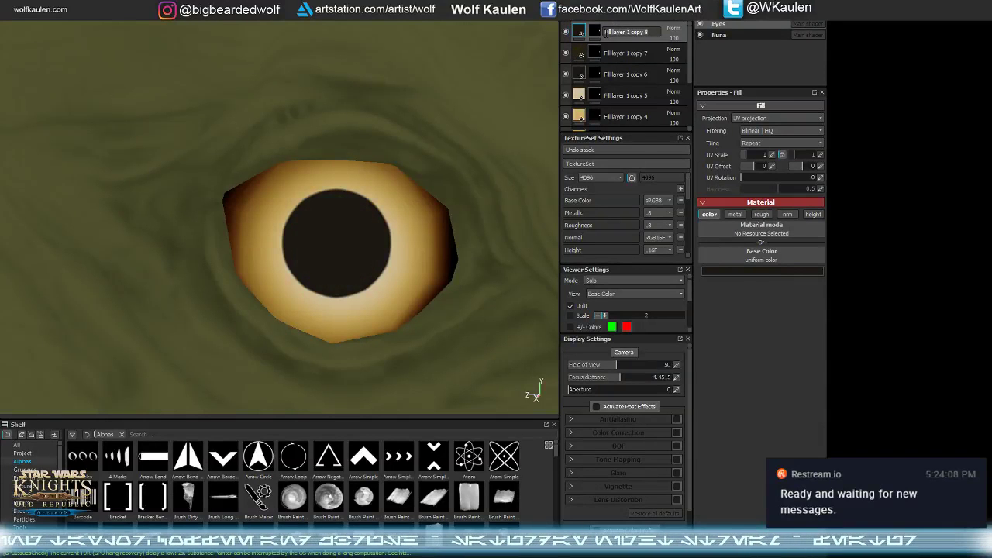
- Reset the top near-black copy's mask to black and paint a small spot at the pupil's center with brush size 1.75 and hardness 0.795
right_click(607, 33)
click(636, 48)
mouse_move(342, 246)
ctrl+right_down()
mouse_move(311, 236)
mouse_move(311, 225)
ctrl+right_up()
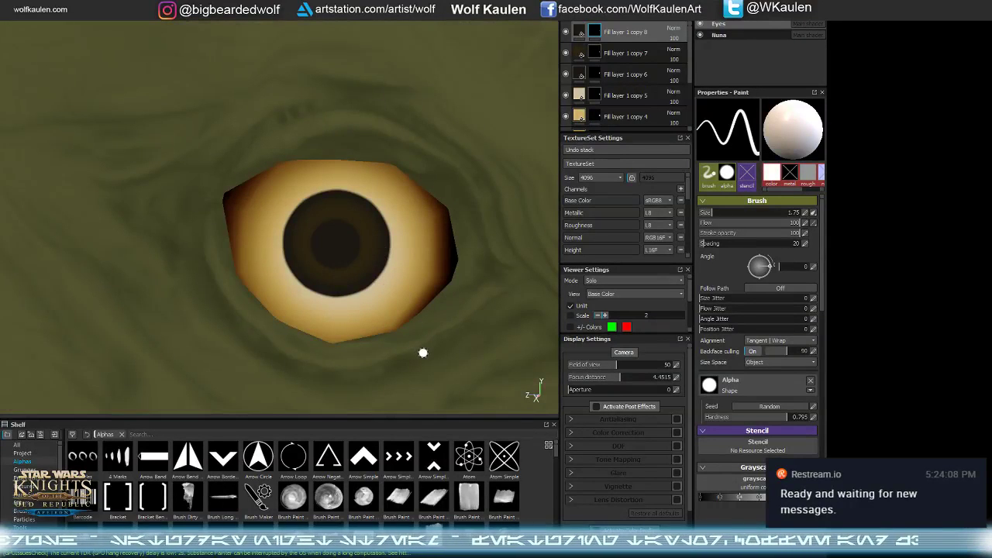
- Duplicate the dark-brown layer with a fresh black mask and brighten the copy's base color to a golden tan
click(624, 56)
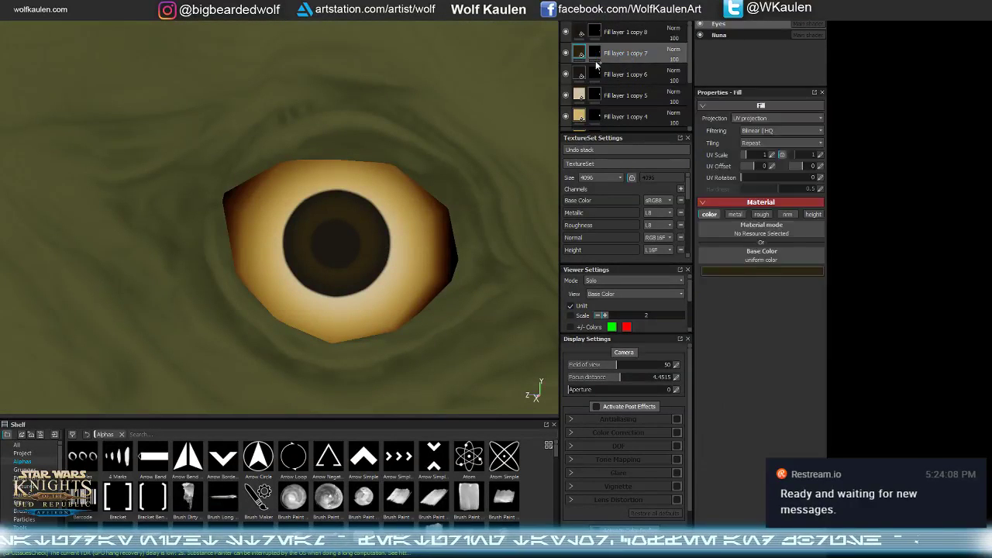
right_click(597, 56)
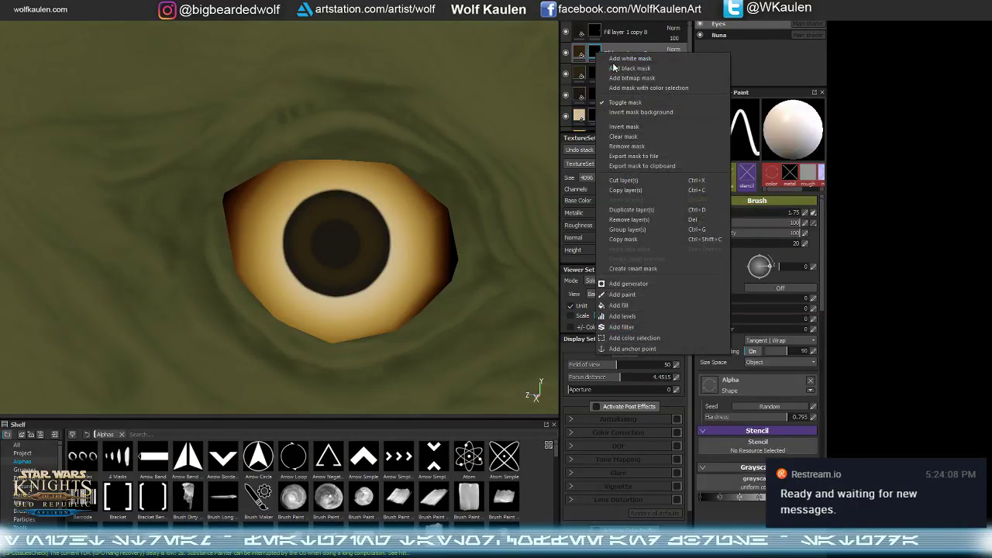
click(616, 68)
click(582, 56)
click(753, 272)
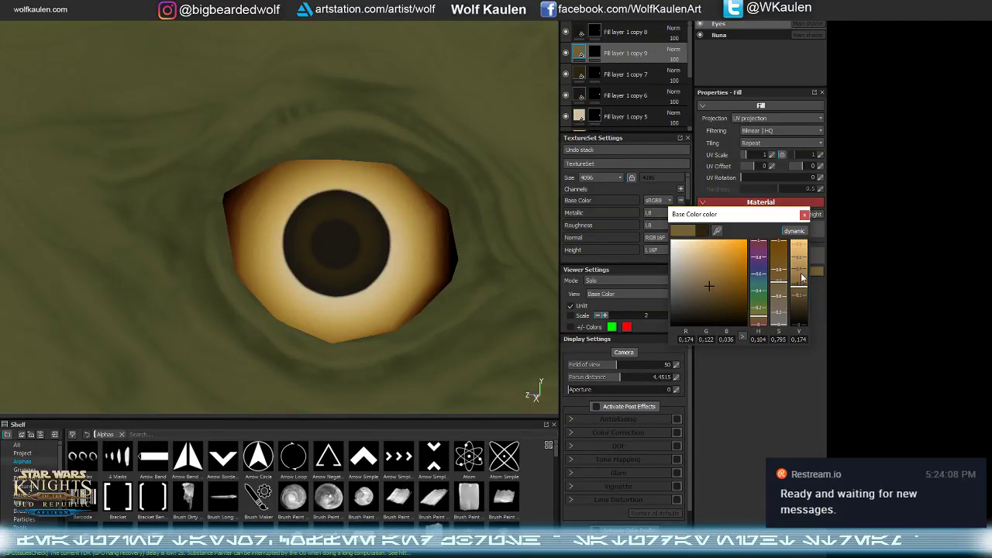
drag(803, 281, 802, 273)
click(805, 216)
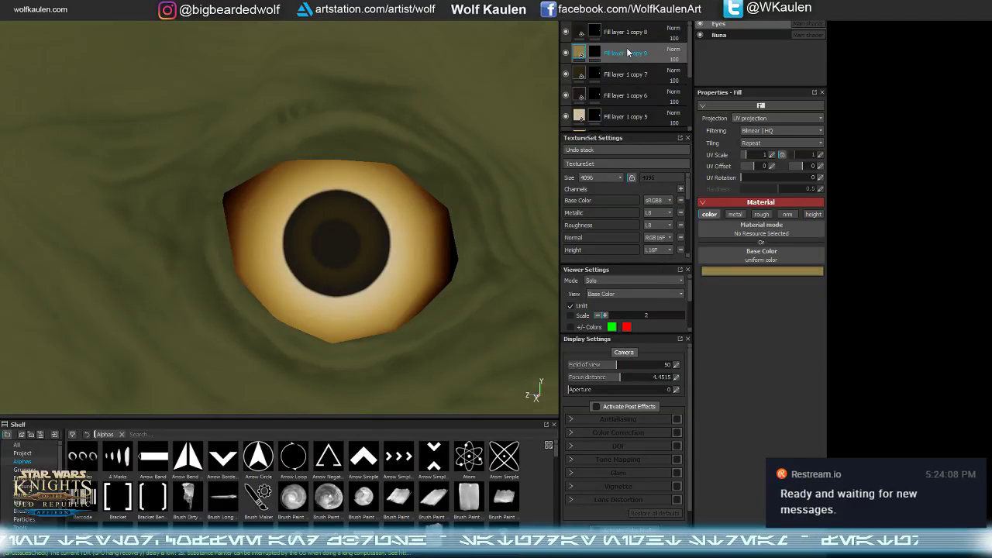
- Paint the tan layer's mask at the pupil's center with brush size 1.84 and hardness 0.81 to form a thin ring around the inner spot
click(595, 54)
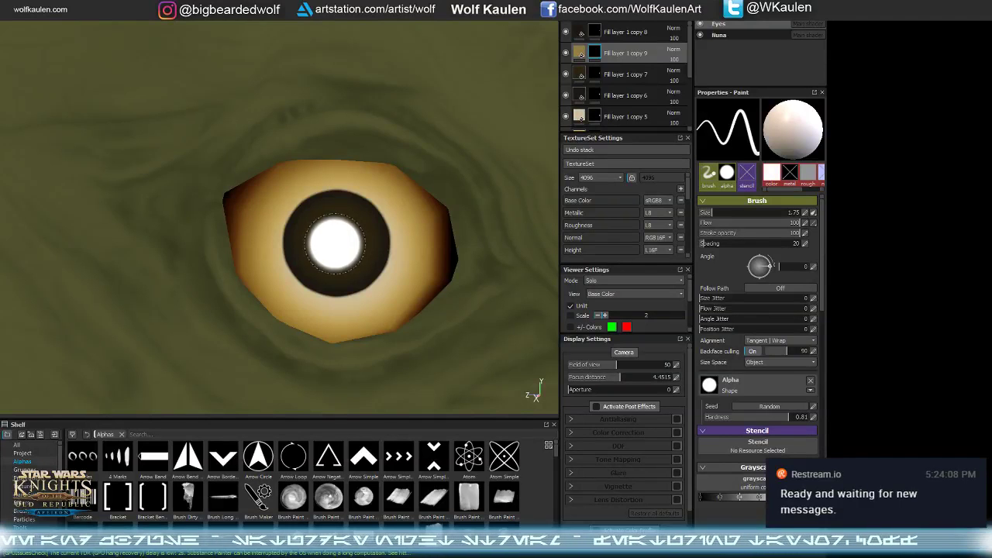
ctrl+right_drag(335, 243, 357, 242)
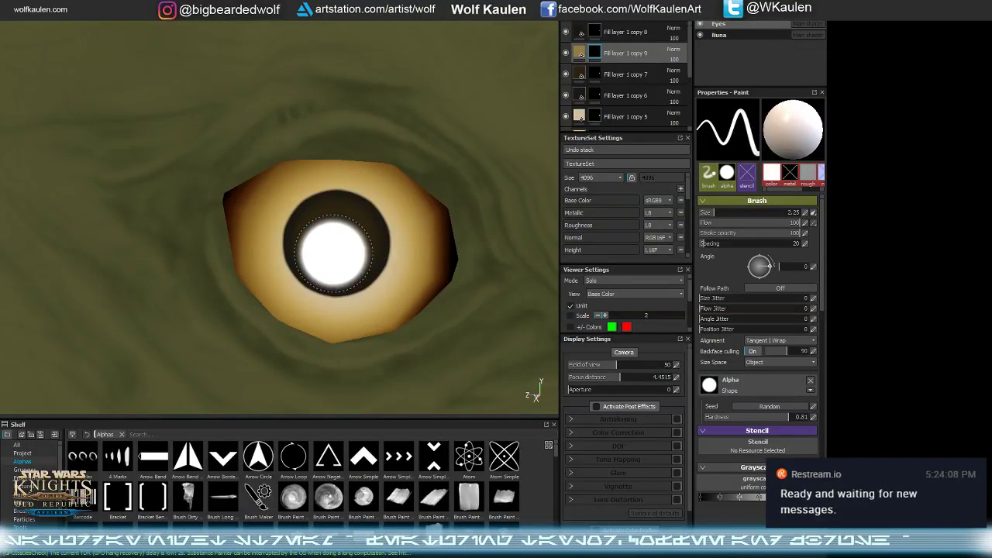
ctrl+right_drag(334, 252, 309, 252)
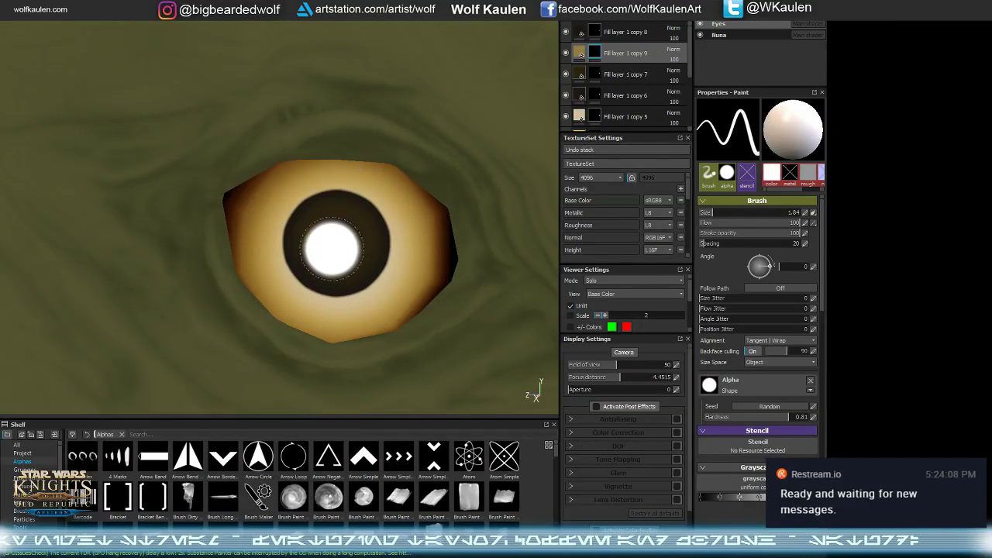
scroll(425, 330, down, 3)
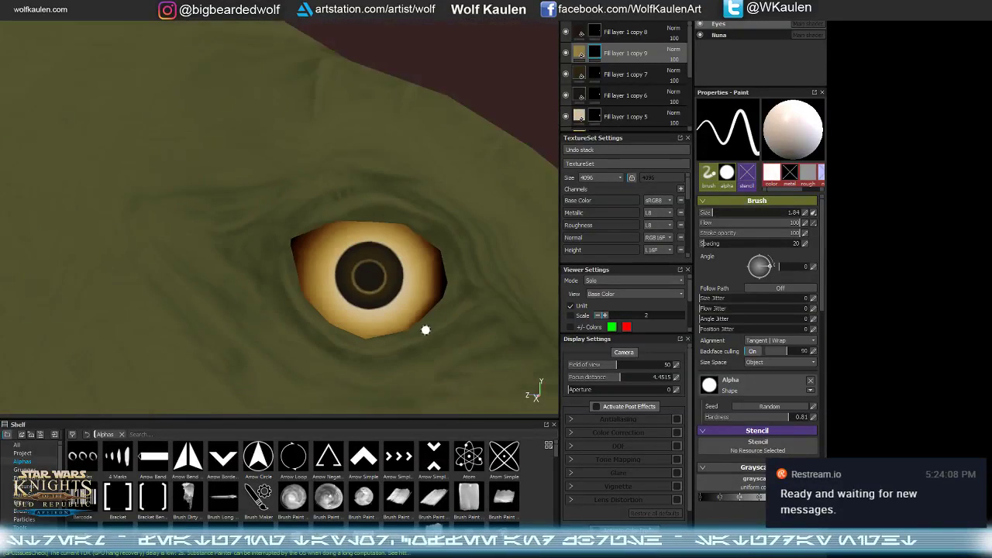
scroll(434, 337, down, 2)
- Add a Blur filter to the tan ring layer's mask and set its blur intensity to 4.35
click(610, 24)
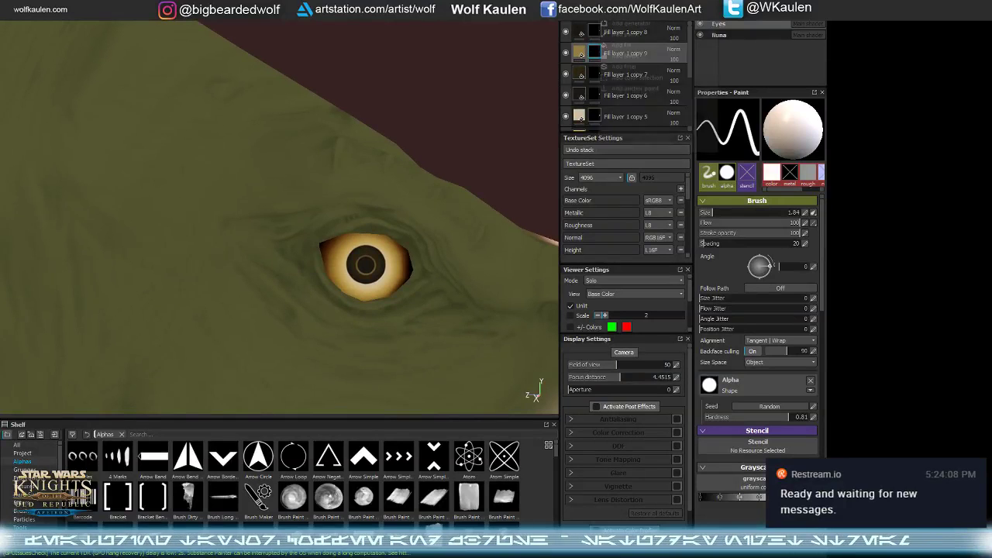
click(630, 76)
click(749, 124)
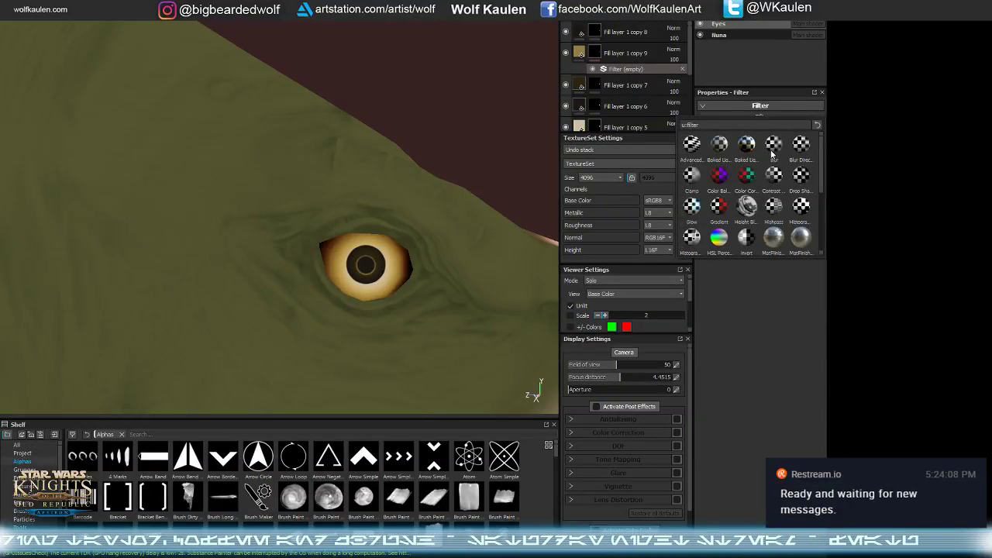
click(774, 143)
scroll(361, 248, up, 5)
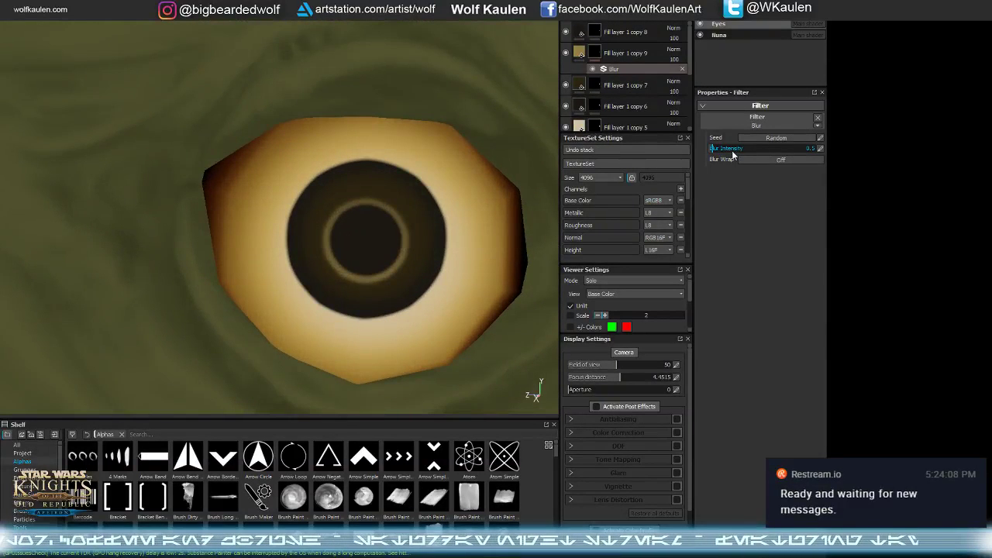
drag(732, 152, 744, 151)
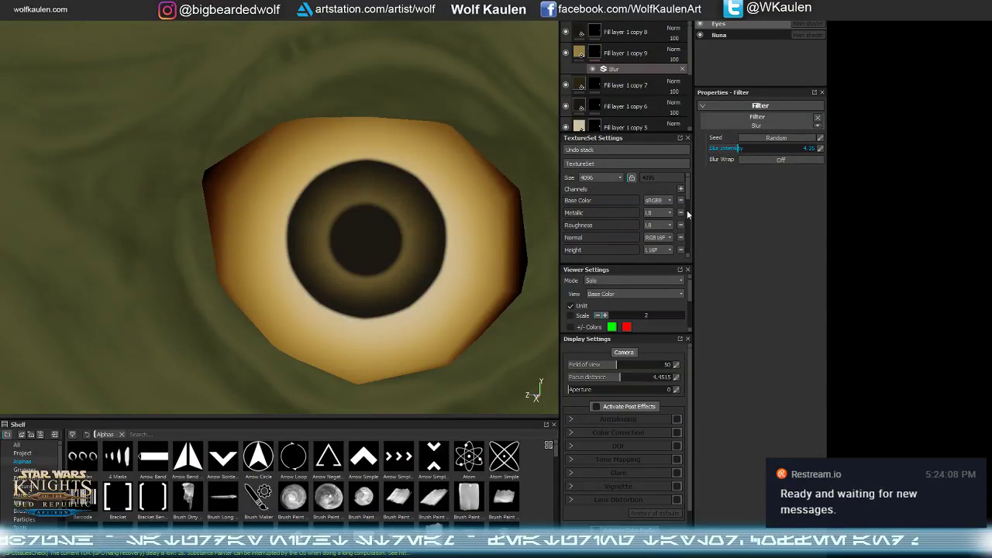
scroll(519, 311, down, 10)
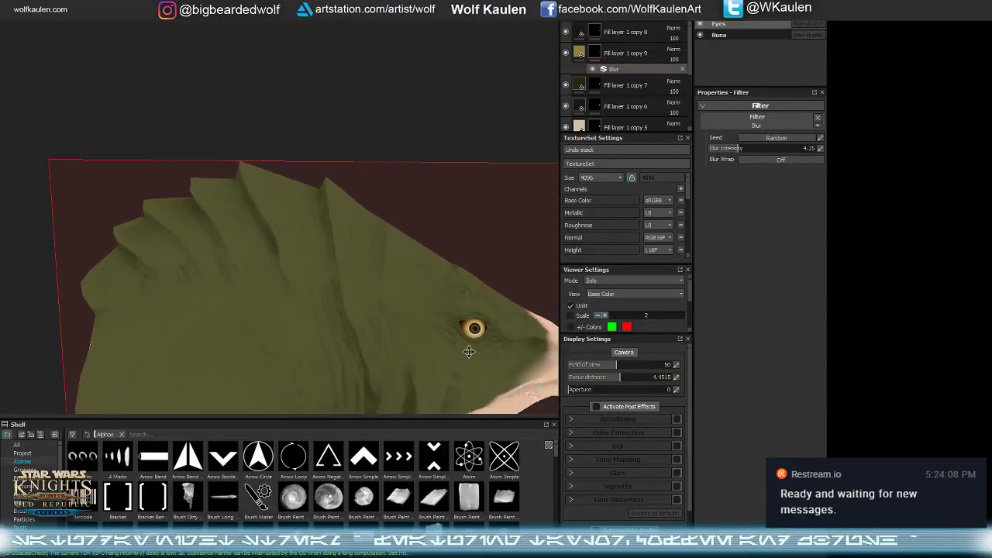
alt+drag(469, 352, 347, 273)
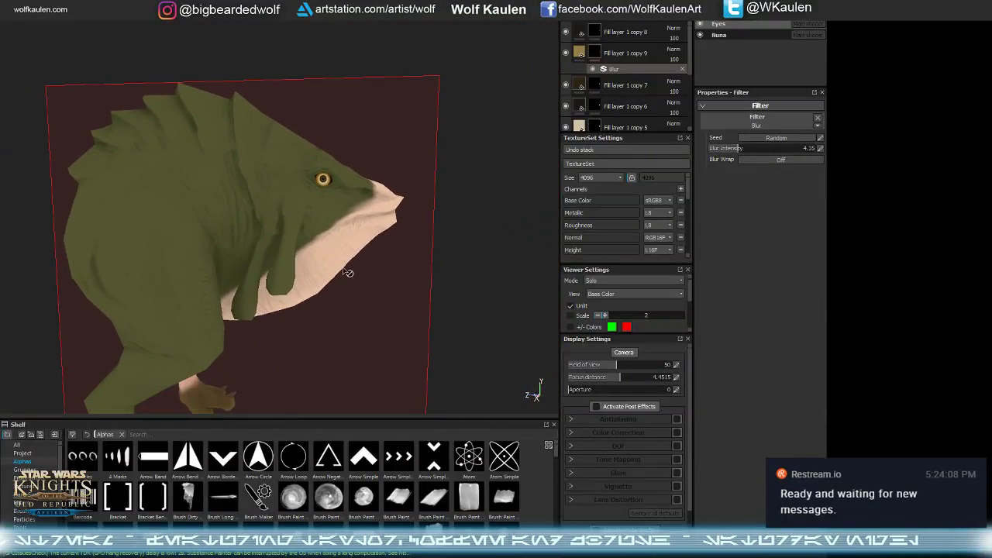
key(ctrl)
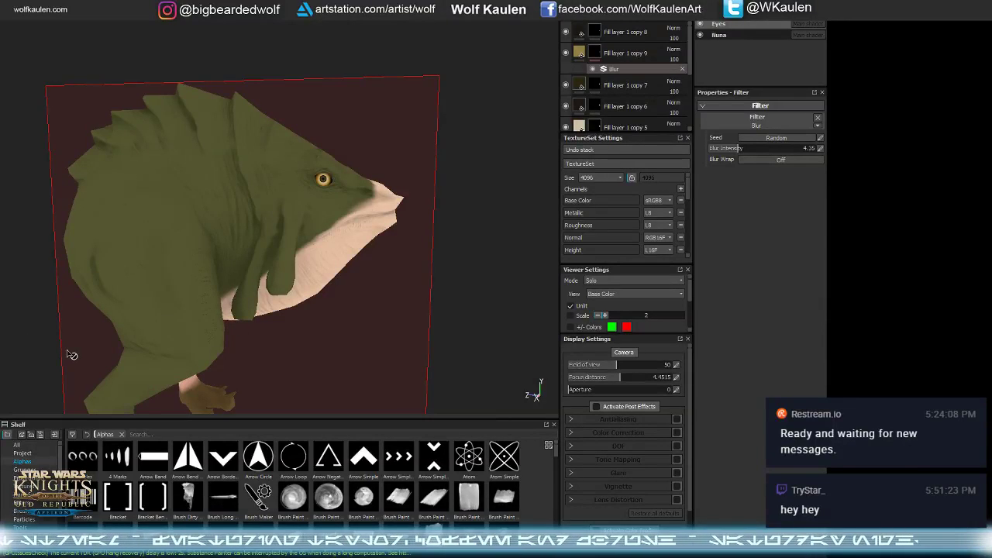
middle_drag(355, 326, 327, 250)
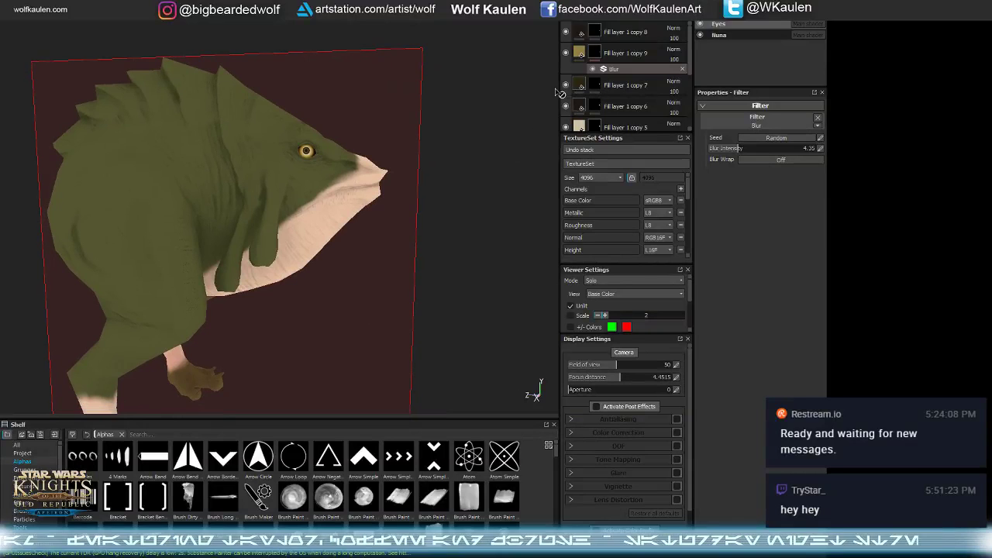
- In the Nuna texture set, duplicate the Base layer as a brown version hidden by a black mask
click(719, 35)
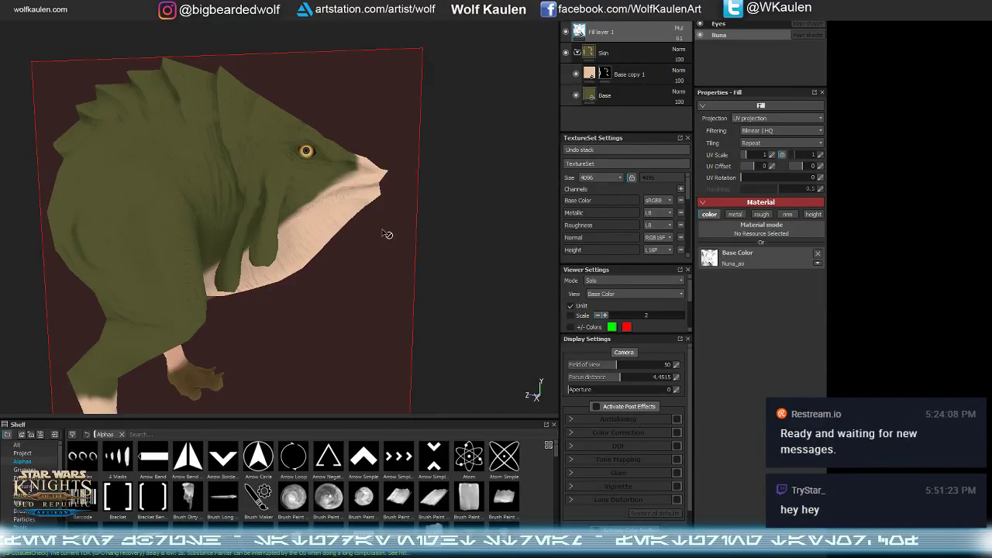
click(464, 256)
mouse_move(453, 193)
alt+mouse_down()
mouse_move(472, 197)
mouse_move(439, 217)
mouse_move(434, 246)
alt+mouse_up()
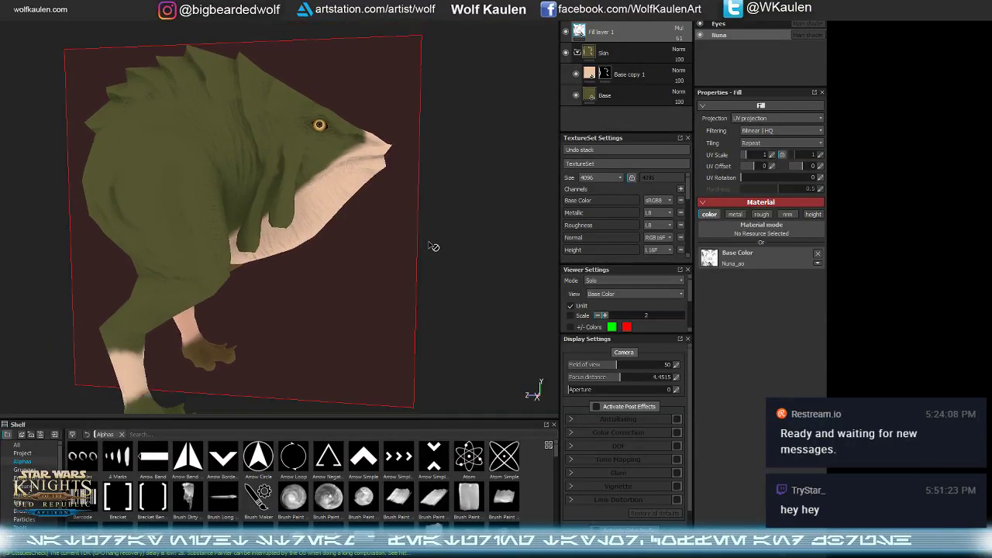
alt+middle_drag(434, 246, 408, 239)
alt+drag(409, 239, 480, 202)
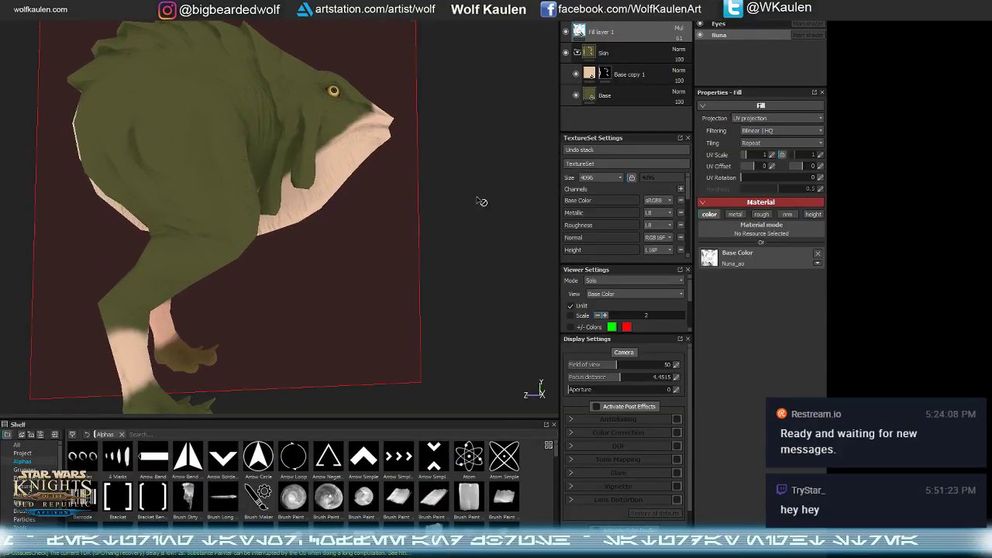
click(599, 99)
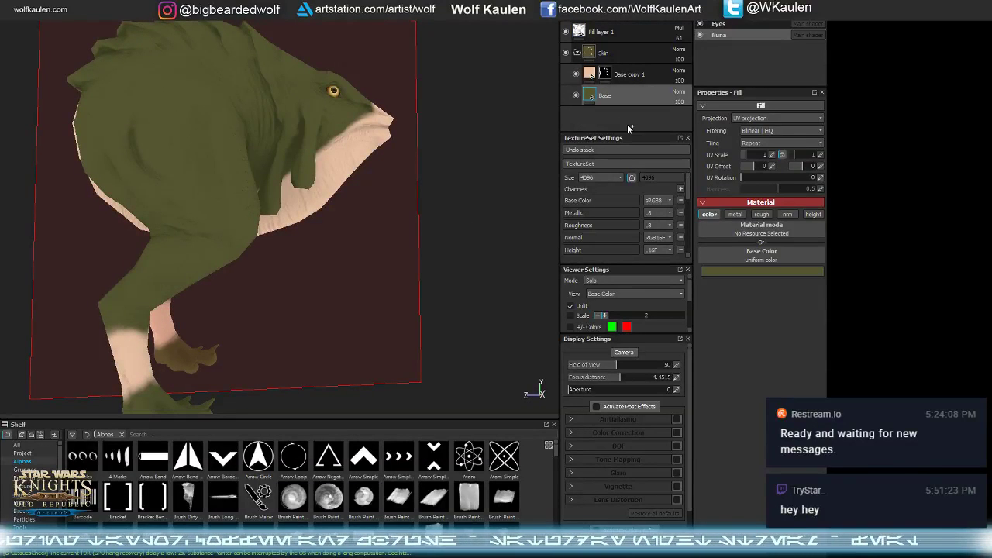
key(ctrl+d)
click(707, 272)
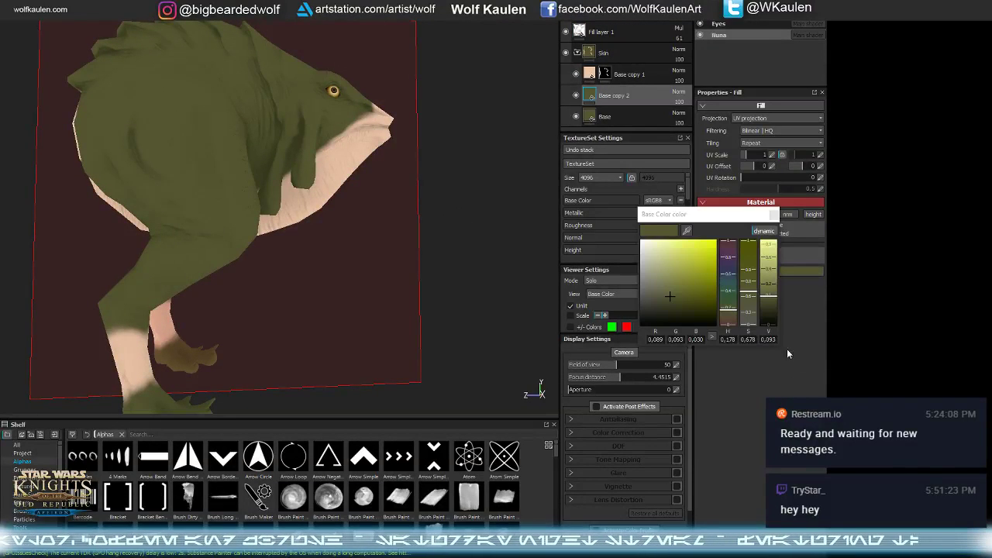
drag(729, 317, 729, 320)
click(773, 215)
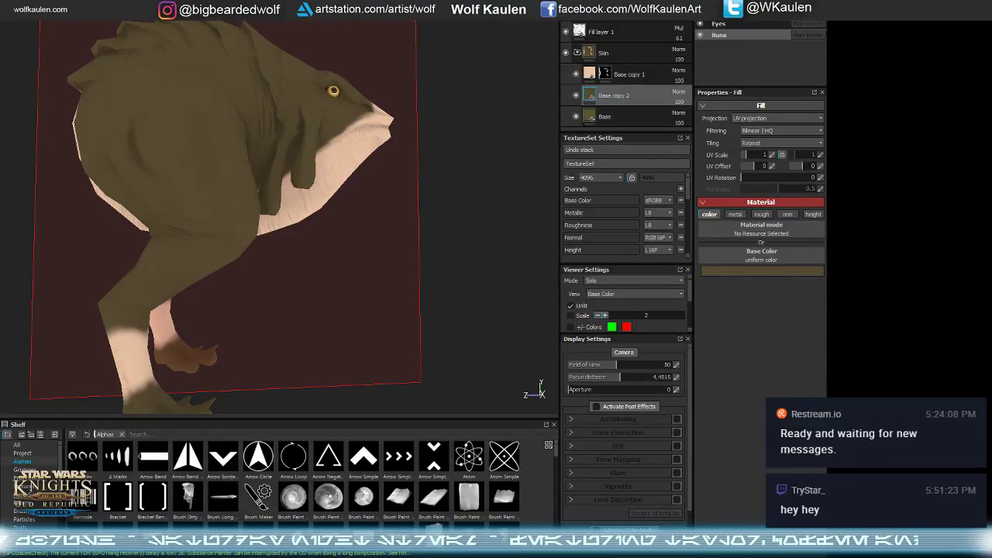
click(627, 14)
click(631, 33)
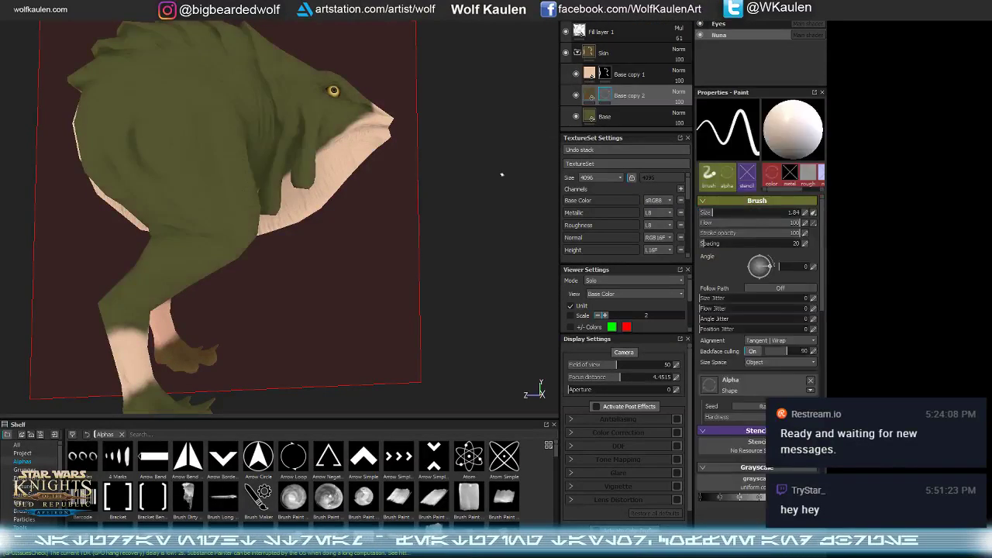
- Shift the original Base layer's color to a less saturated brownish olive with a hue of 0.135
alt+drag(408, 223, 387, 250)
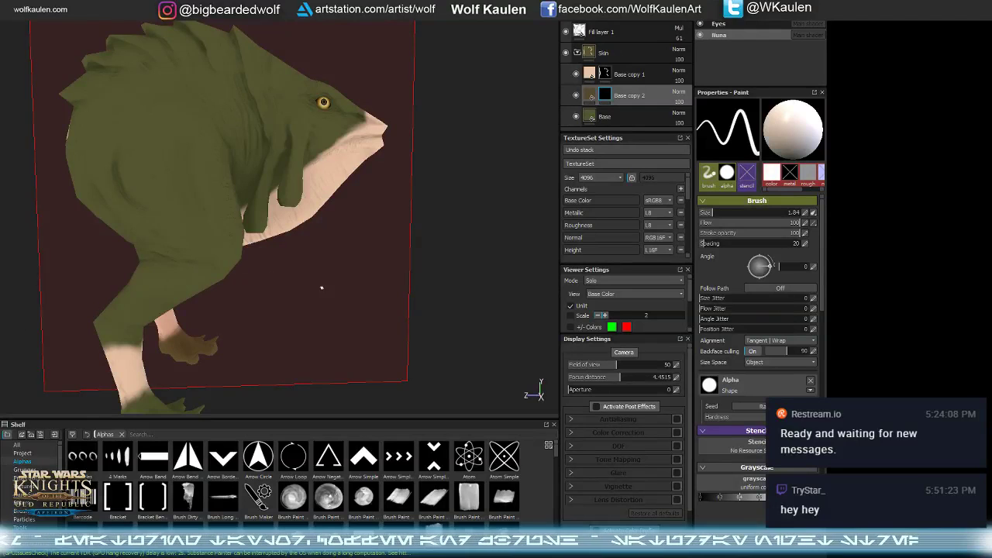
alt+drag(324, 307, 308, 248)
click(620, 116)
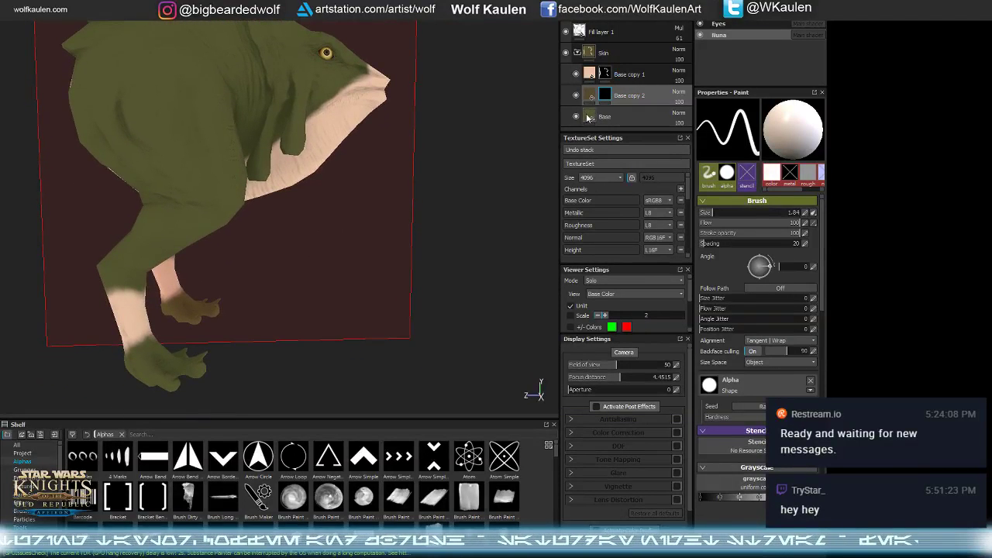
click(757, 271)
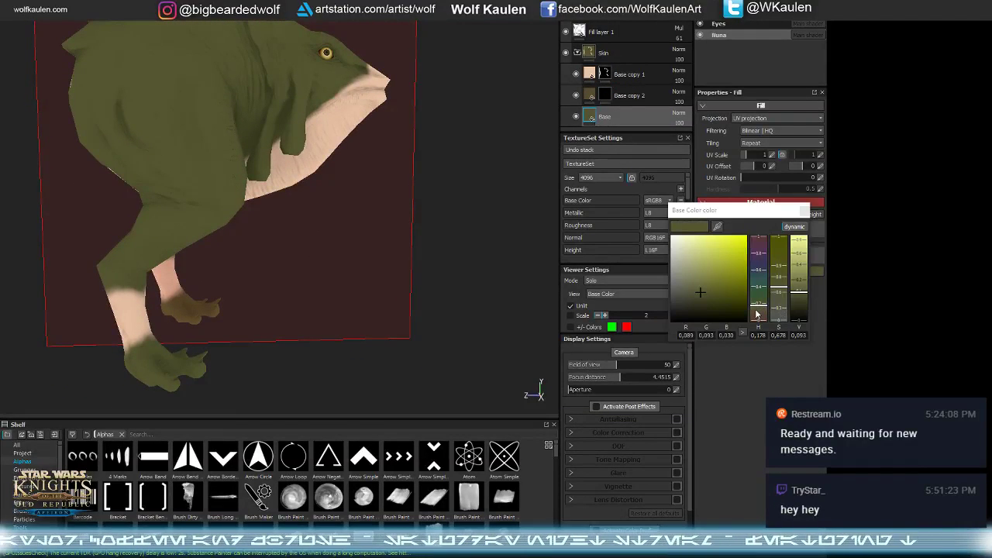
drag(757, 313, 783, 296)
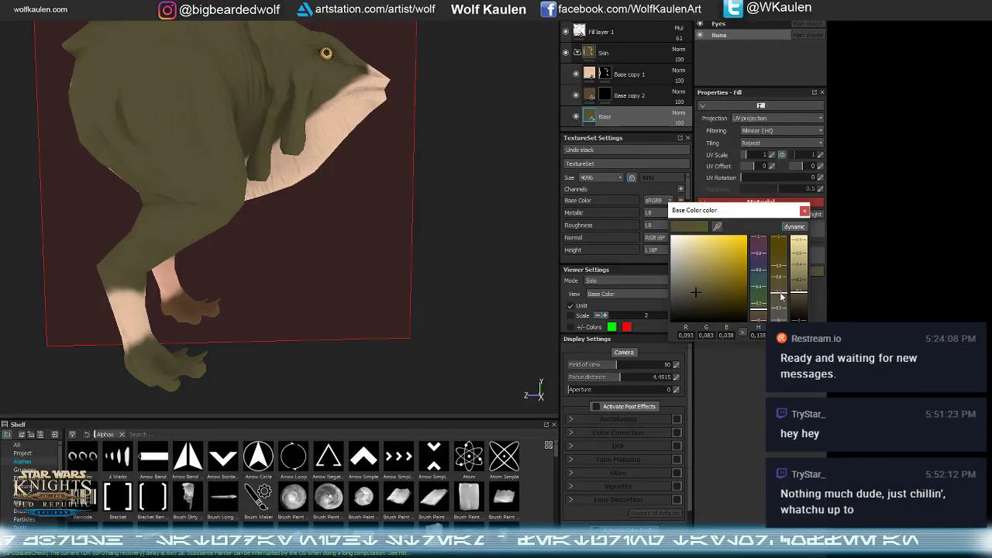
alt+drag(482, 241, 498, 276)
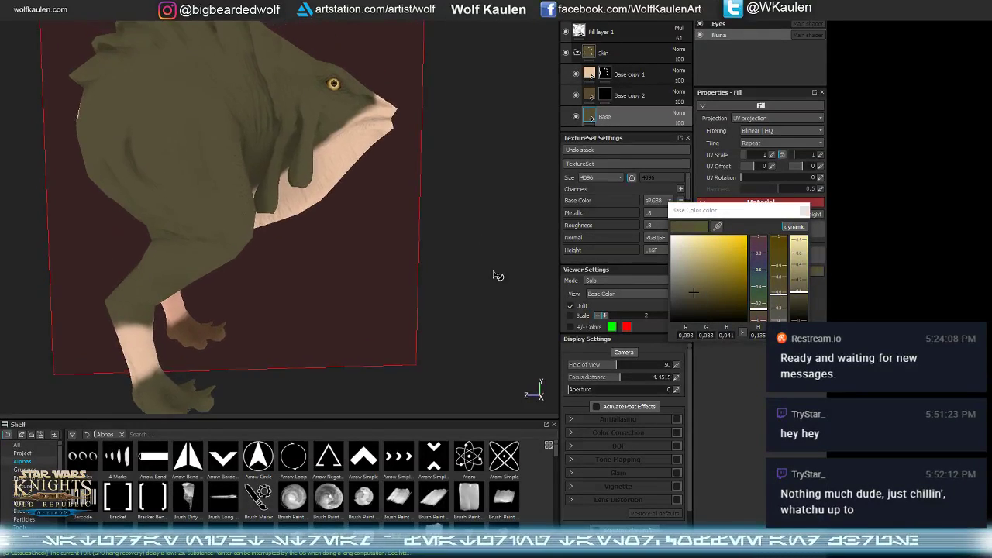
click(805, 209)
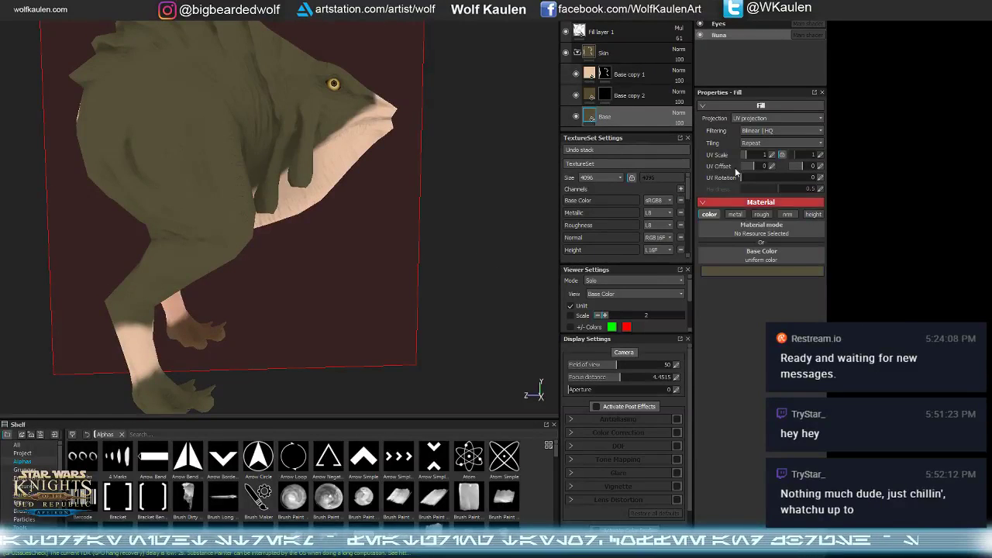
- Prepare a soft-edged brush of size 21.94 for painting the Base copy 2 mask
click(606, 95)
alt+drag(291, 318, 232, 263)
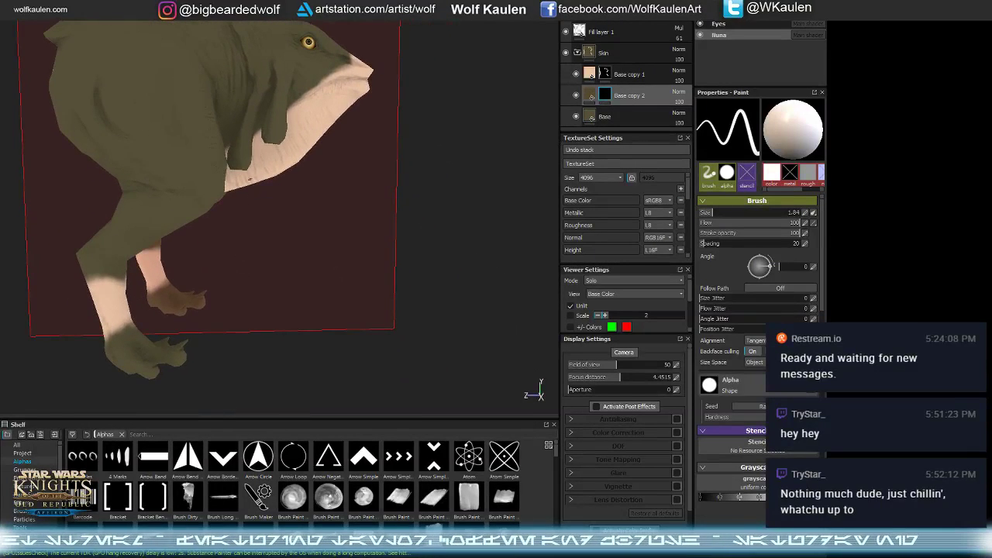
alt+middle_drag(308, 240, 322, 264)
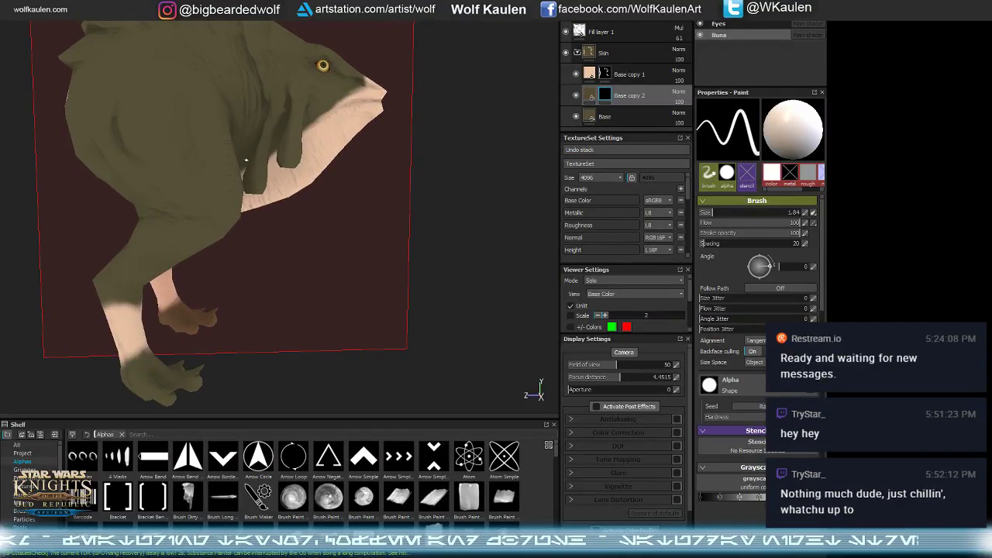
ctrl+right_drag(246, 160, 268, 161)
mouse_move(197, 197)
ctrl+right_down()
mouse_move(206, 195)
mouse_move(206, 175)
mouse_move(195, 196)
mouse_move(207, 214)
ctrl+right_up()
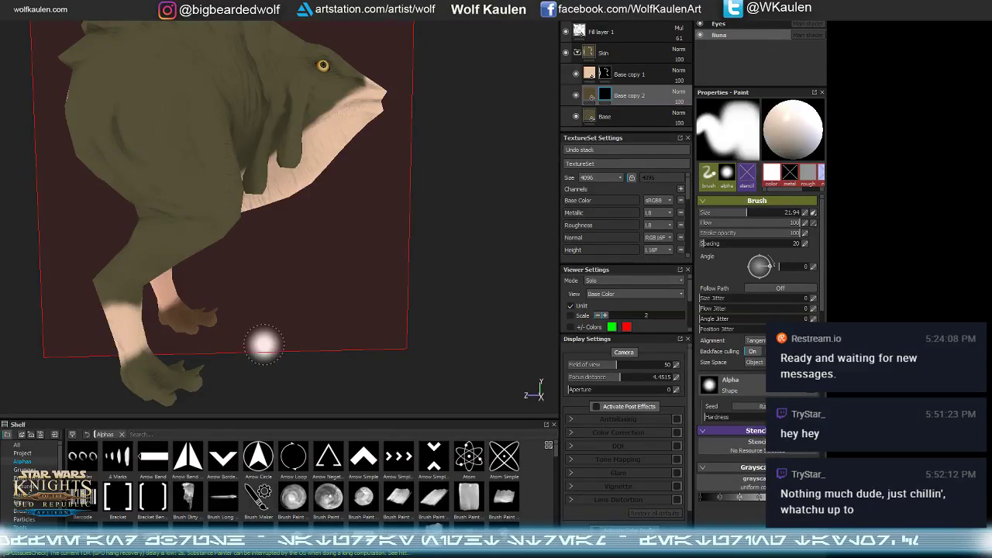
mouse_move(262, 365)
alt+mouse_down()
mouse_move(274, 366)
mouse_move(283, 347)
mouse_move(294, 353)
alt+mouse_up()
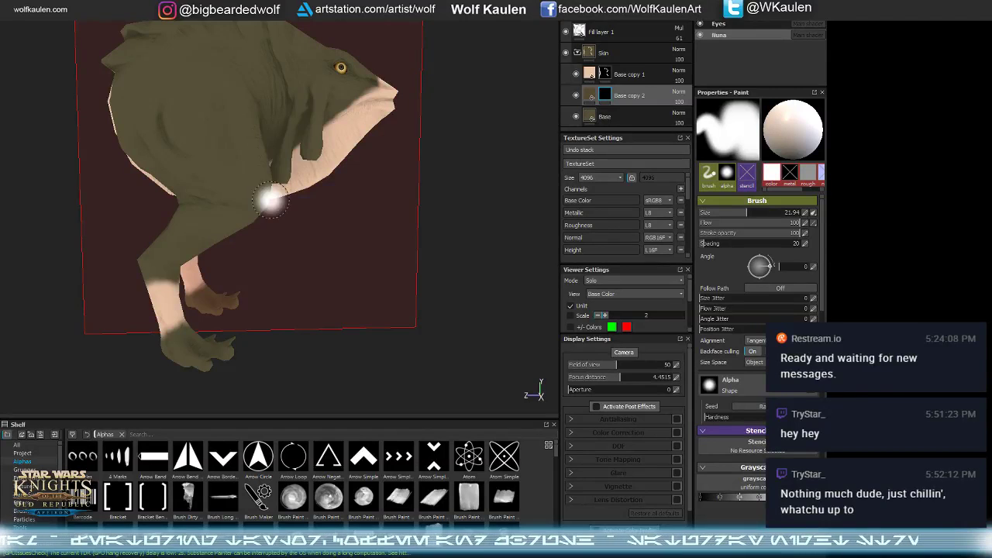
alt+drag(350, 235, 342, 277)
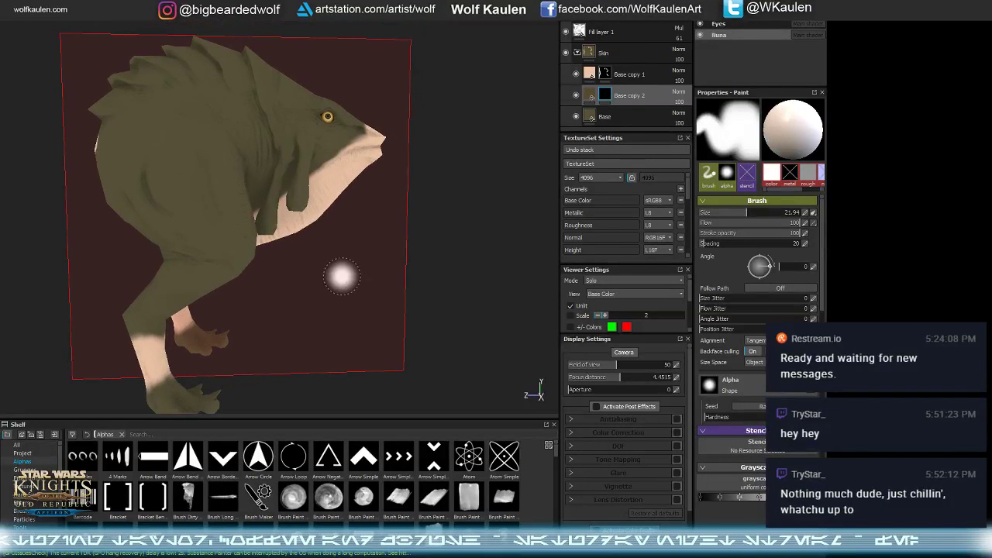
- Undo the trial stroke at the jaw and move the Base copy 2 layer above Base copy 1
drag(334, 159, 335, 155)
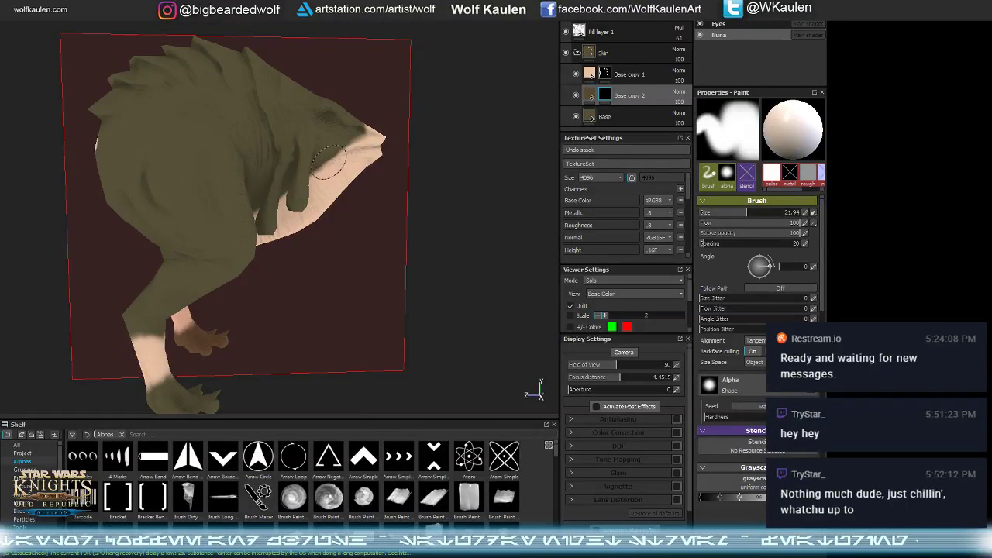
key(ctrl+z)
drag(630, 97, 618, 68)
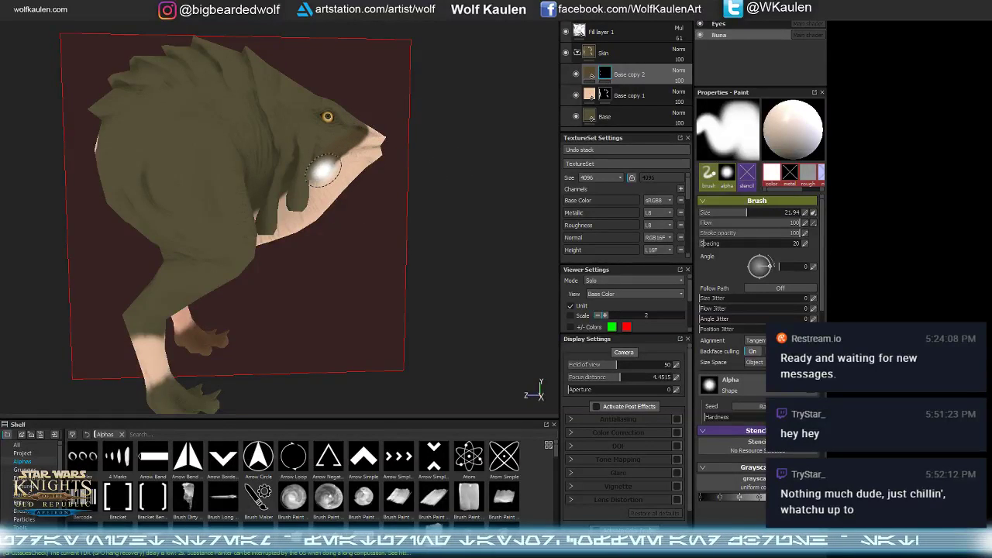
- Paint the Base copy 2 mask along the border between the olive skin and pale belly, from the jaw to the rear
alt+drag(326, 166, 292, 186)
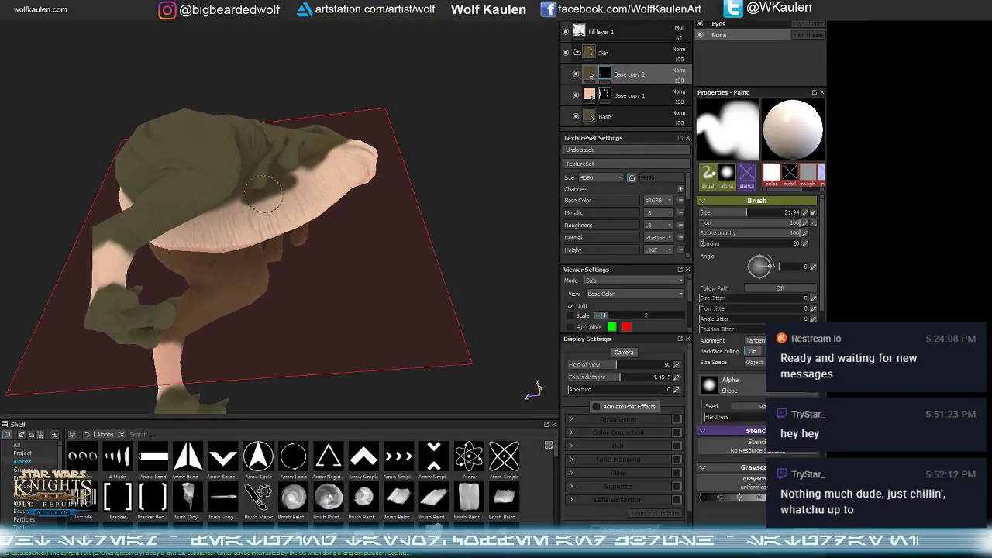
alt+drag(345, 139, 354, 225)
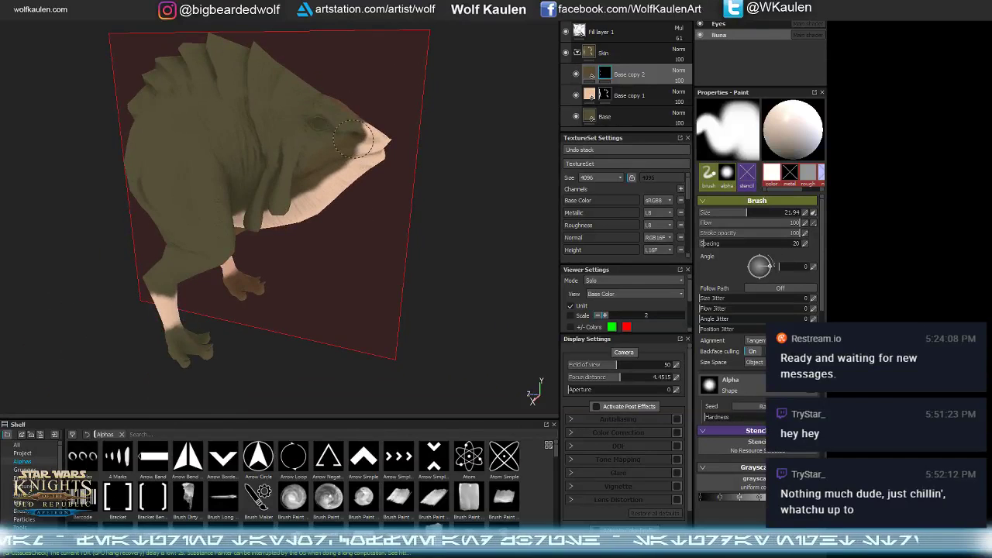
mouse_move(317, 262)
alt+mouse_down()
mouse_move(357, 132)
mouse_move(392, 308)
mouse_move(237, 93)
mouse_move(381, 116)
alt+mouse_up()
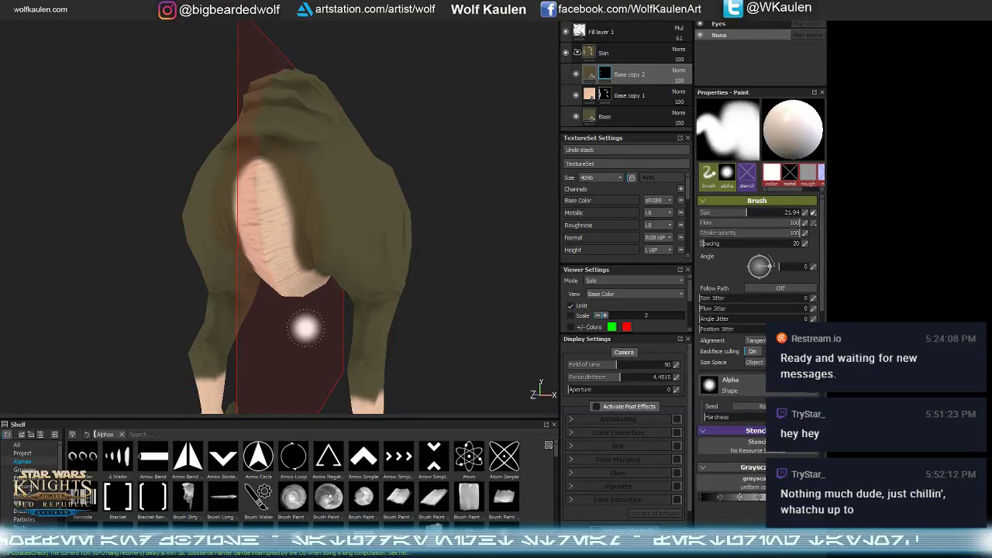
mouse_move(303, 303)
alt+mouse_down()
mouse_move(331, 159)
mouse_move(333, 218)
alt+mouse_up()
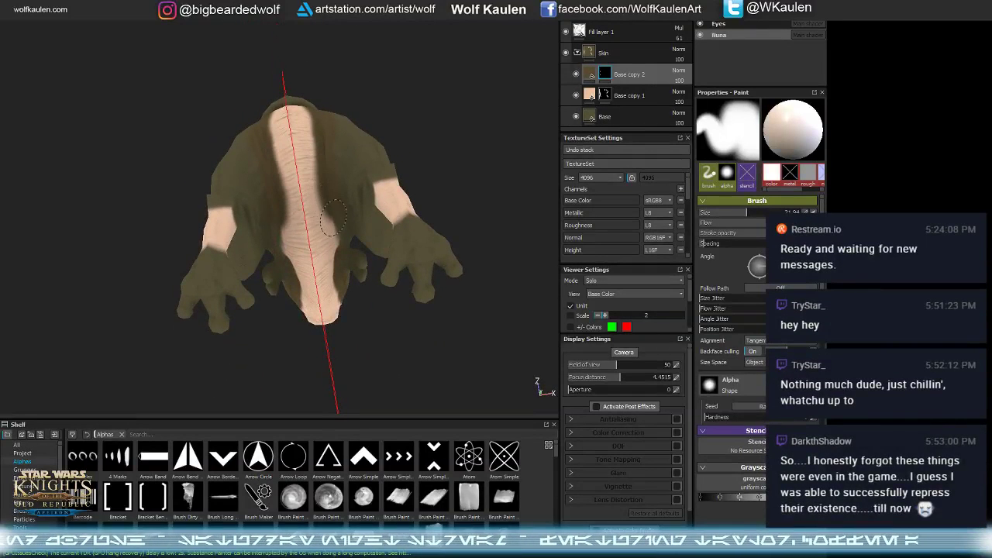
mouse_move(348, 295)
alt+mouse_down()
mouse_move(356, 396)
mouse_move(342, 417)
alt+mouse_up()
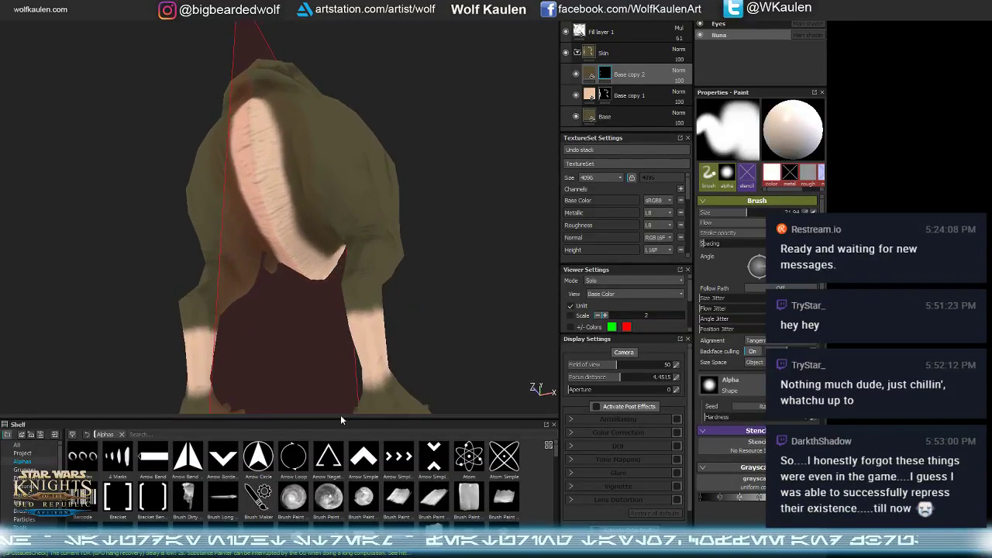
mouse_move(371, 321)
alt+mouse_down()
mouse_move(390, 339)
mouse_move(266, 300)
mouse_move(196, 365)
mouse_move(184, 350)
mouse_move(303, 359)
alt+mouse_up()
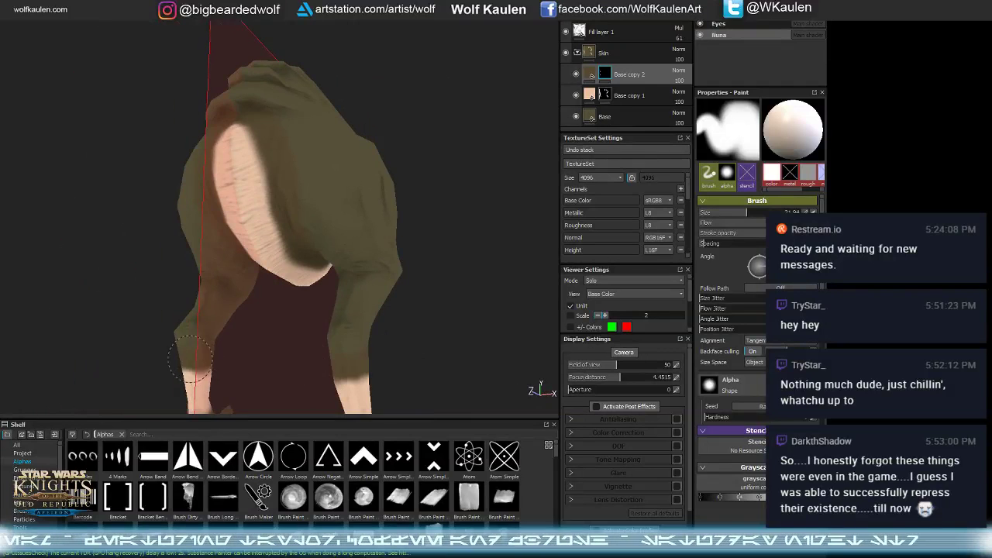
- Paint the Base copy 2 mask over the feet and toes to tint them brown from all sides
mouse_move(217, 357)
alt+mouse_down()
mouse_move(222, 240)
mouse_move(237, 201)
alt+mouse_up()
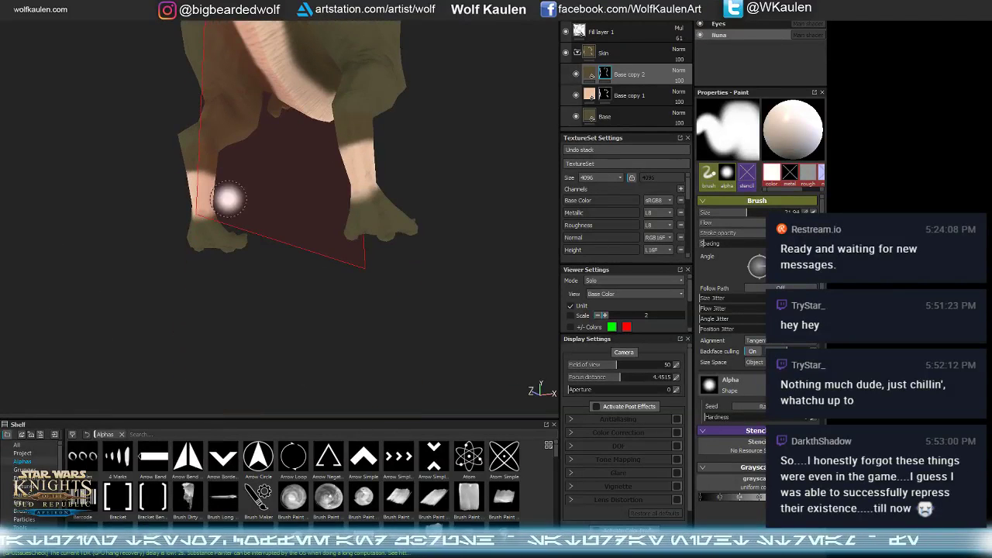
mouse_move(370, 200)
alt+mouse_down()
mouse_move(261, 235)
mouse_move(152, 226)
mouse_move(187, 207)
alt+mouse_up()
alt+drag(114, 217, 6, 198)
scroll(281, 266, up, 3)
alt+middle_drag(288, 161, 297, 226)
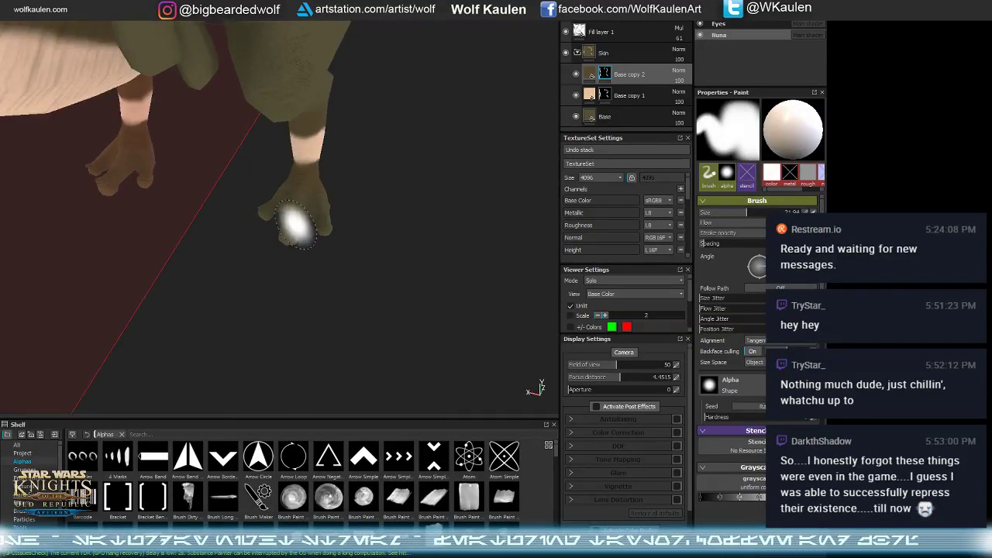
scroll(296, 227, up, 2)
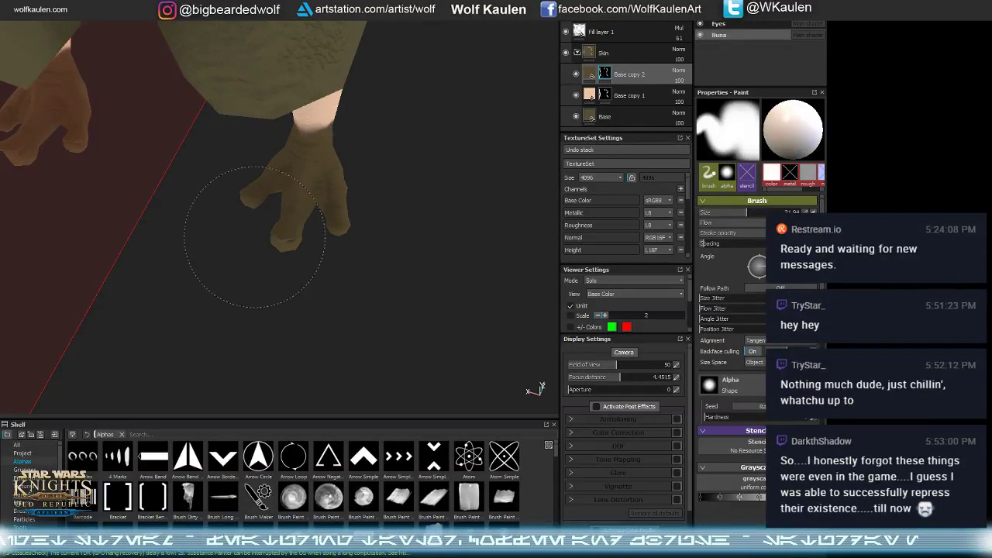
mouse_move(310, 239)
alt+mouse_down()
mouse_move(365, 166)
mouse_move(334, 241)
mouse_move(280, 245)
alt+mouse_up()
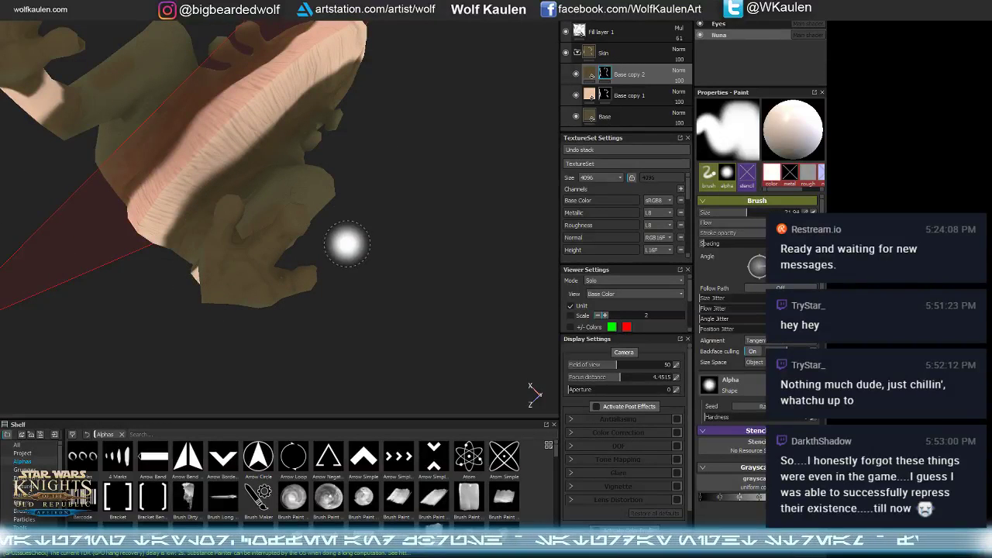
mouse_move(343, 243)
alt+mouse_down()
mouse_move(300, 303)
mouse_move(318, 190)
mouse_move(284, 204)
mouse_move(287, 238)
alt+mouse_up()
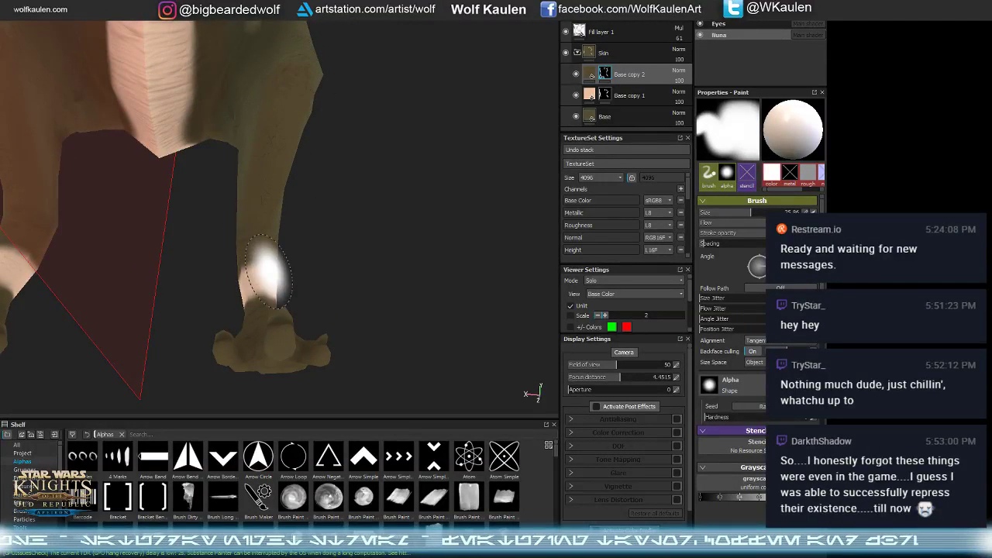
- Enlarge the brush to 44.29 and switch it to black for erasing on the Base copy 2 mask
ctrl+right_drag(219, 242, 247, 232)
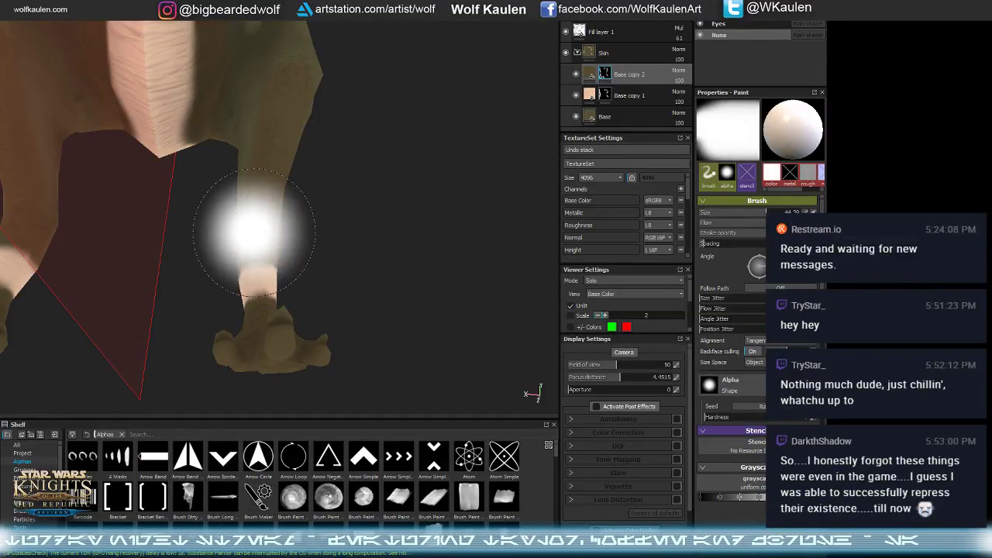
alt+drag(267, 199, 217, 215)
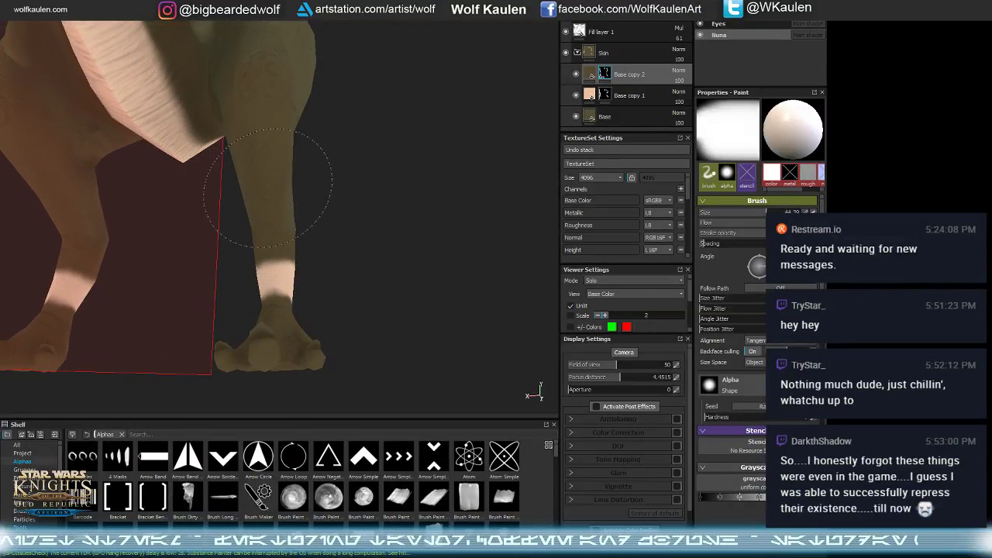
alt+drag(310, 162, 284, 239)
mouse_move(264, 203)
alt+mouse_down()
mouse_move(317, 173)
mouse_move(146, 222)
alt+mouse_up()
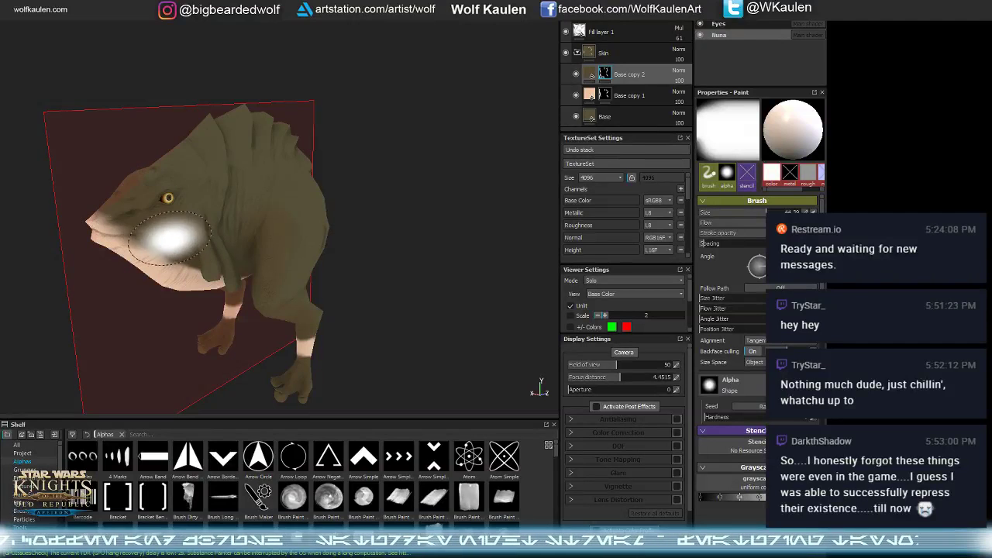
mouse_move(150, 328)
alt+mouse_down()
mouse_move(133, 269)
mouse_move(183, 262)
alt+mouse_up()
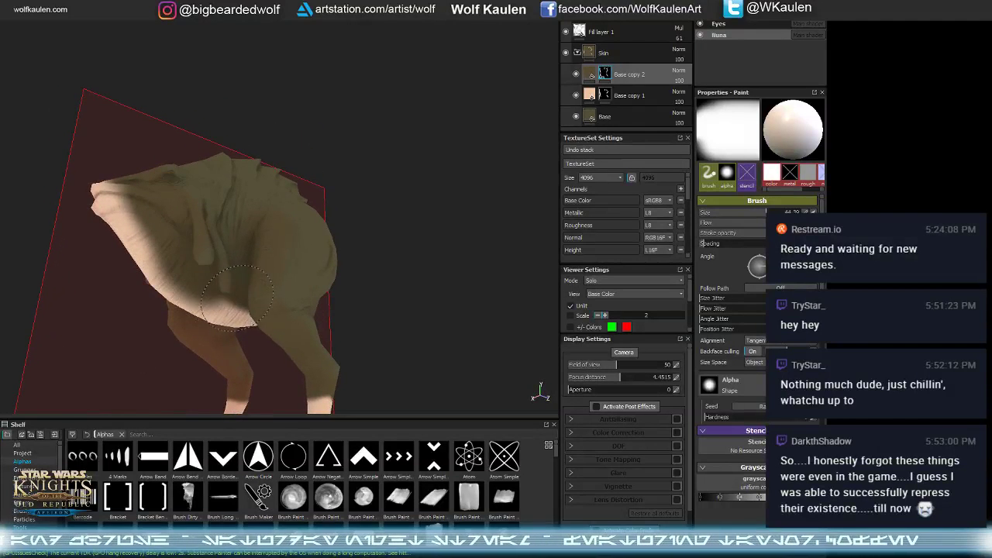
alt+drag(236, 295, 211, 283)
key(x)
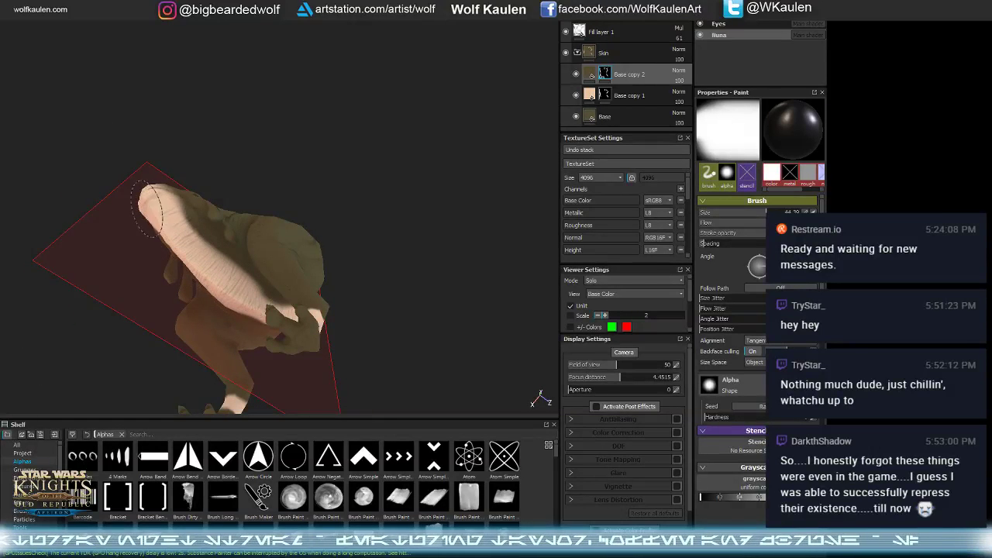
mouse_move(239, 292)
alt+mouse_down()
mouse_move(224, 310)
mouse_move(233, 279)
mouse_move(252, 288)
mouse_move(277, 240)
alt+mouse_up()
mouse_move(249, 295)
alt+mouse_down()
mouse_move(401, 199)
mouse_move(264, 242)
mouse_move(267, 256)
mouse_move(214, 242)
mouse_move(222, 224)
mouse_move(222, 251)
alt+mouse_up()
key(x)
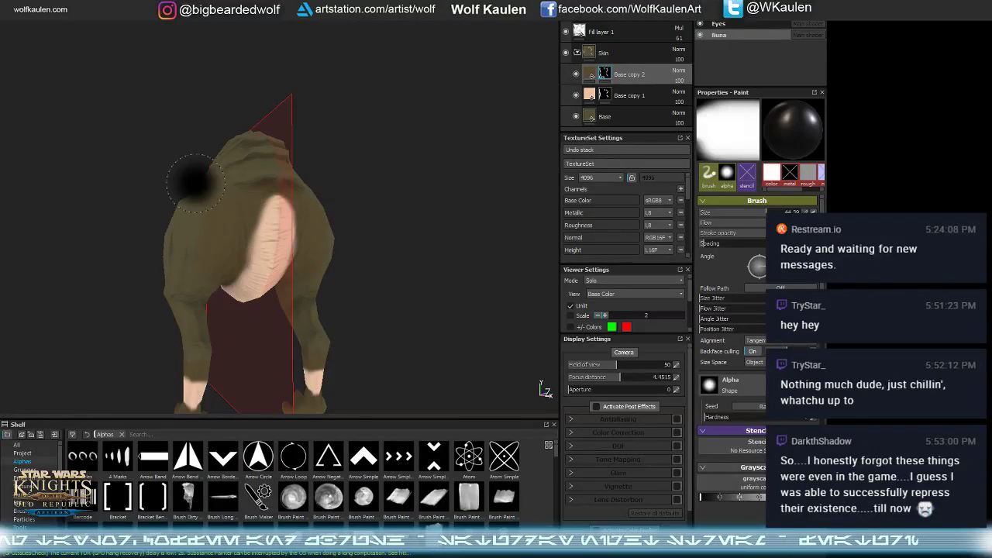
- Try erasing the Base copy 2 mask over the rear flank and hip, and undo the strokes
mouse_move(231, 183)
mouse_down()
mouse_move(255, 181)
mouse_move(233, 217)
mouse_move(272, 240)
mouse_move(255, 254)
mouse_up()
key(ctrl+z)
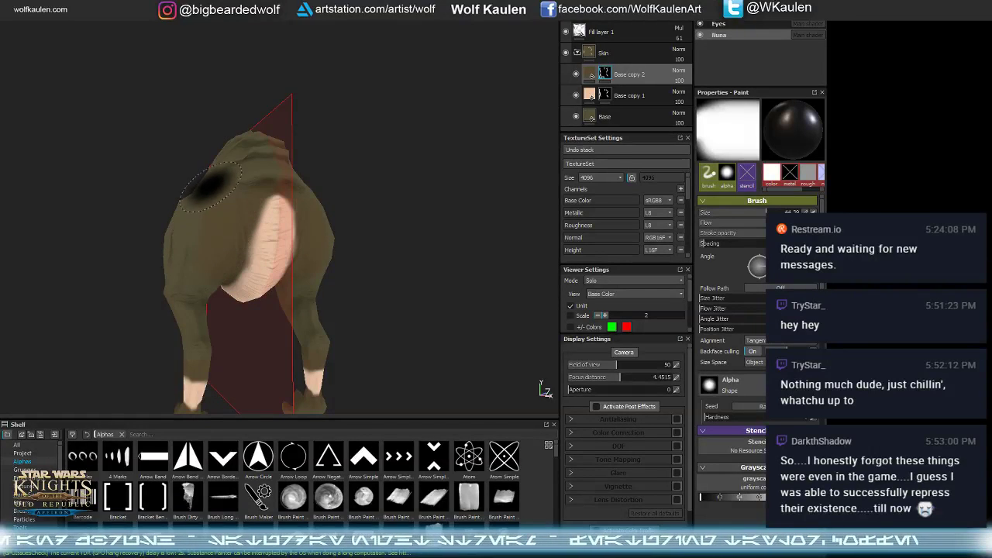
click(201, 284)
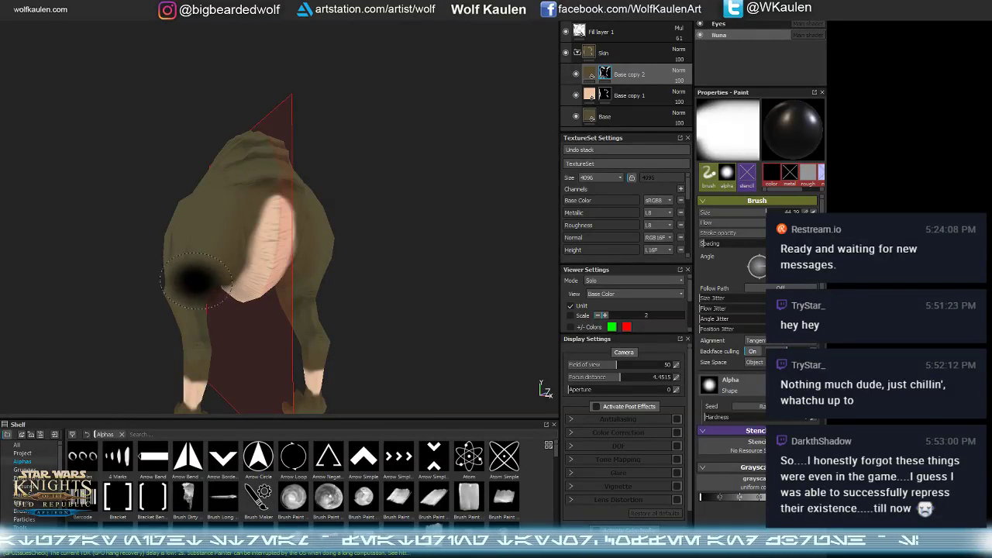
key(ctrl+z)
- Set a white brush of size 18.01 for touching up the Base copy 2 mask around the ankles
mouse_move(99, 217)
alt+mouse_down()
mouse_move(111, 222)
mouse_move(99, 210)
mouse_move(108, 203)
alt+mouse_up()
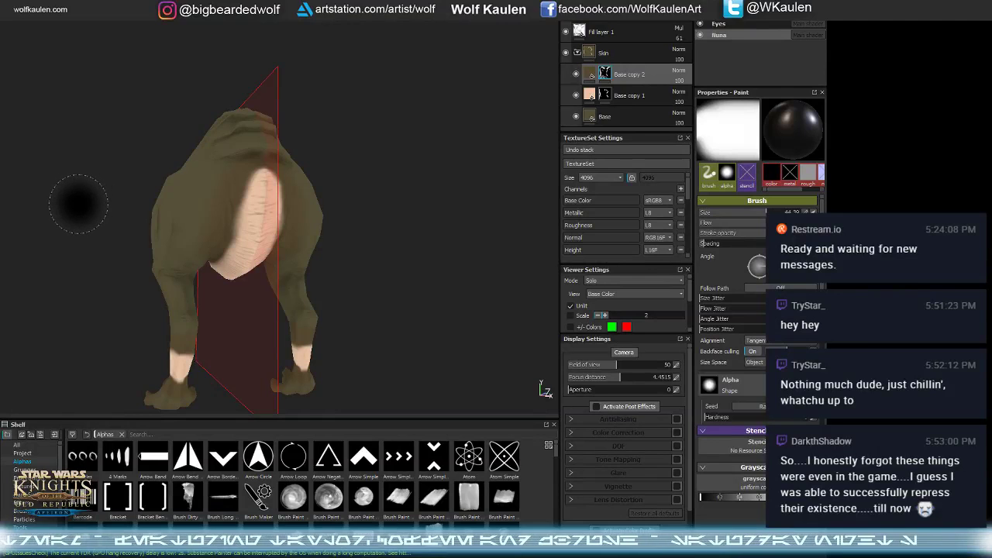
mouse_move(77, 206)
alt+mouse_down()
mouse_move(414, 214)
mouse_move(411, 170)
mouse_move(422, 168)
mouse_move(364, 206)
mouse_move(312, 208)
mouse_move(470, 233)
mouse_move(291, 67)
mouse_move(344, 178)
alt+mouse_up()
mouse_move(410, 178)
alt+mouse_down()
mouse_move(411, 206)
mouse_move(479, 155)
mouse_move(401, 93)
mouse_move(431, 240)
mouse_move(387, 226)
mouse_move(453, 261)
mouse_move(442, 310)
alt+mouse_up()
scroll(388, 346, up, 5)
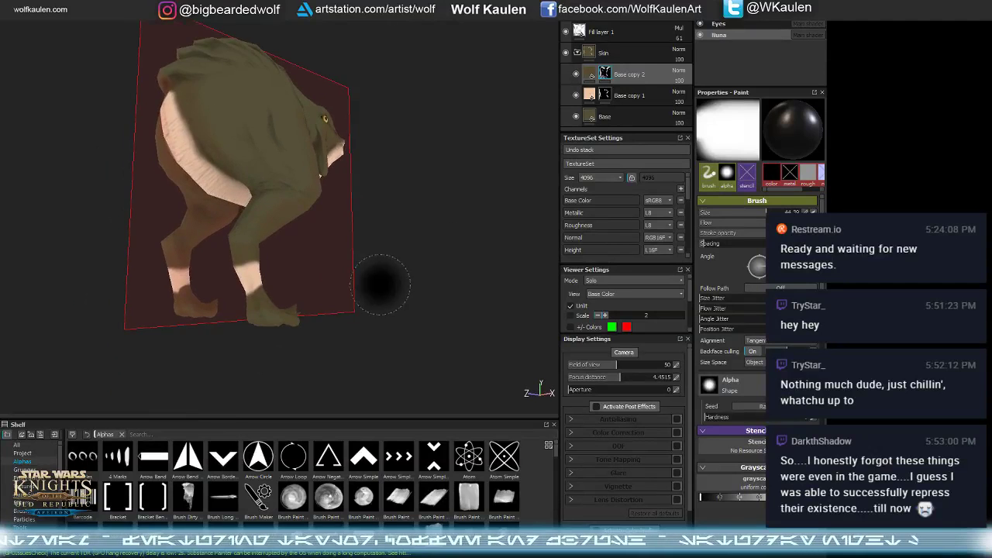
scroll(260, 287, up, 5)
key([)
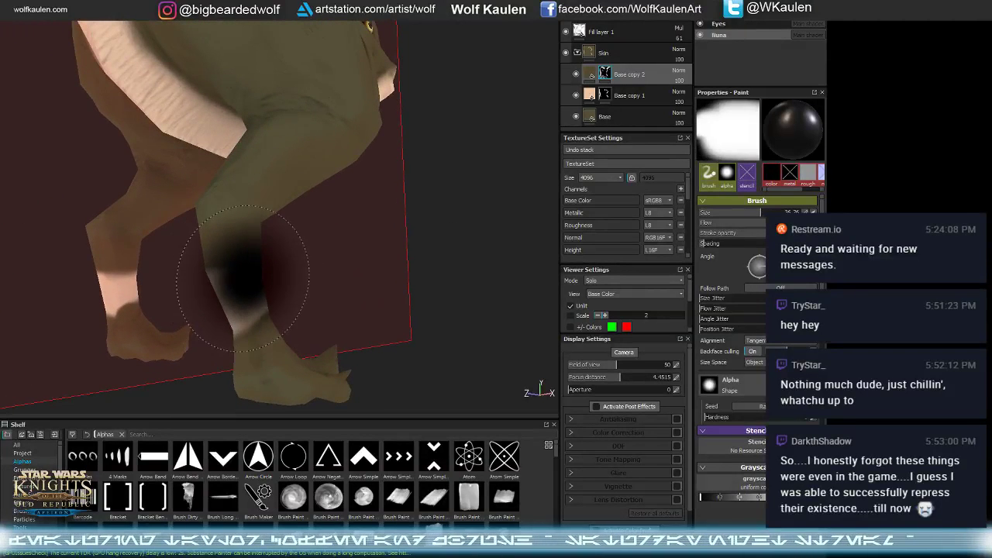
key(x)
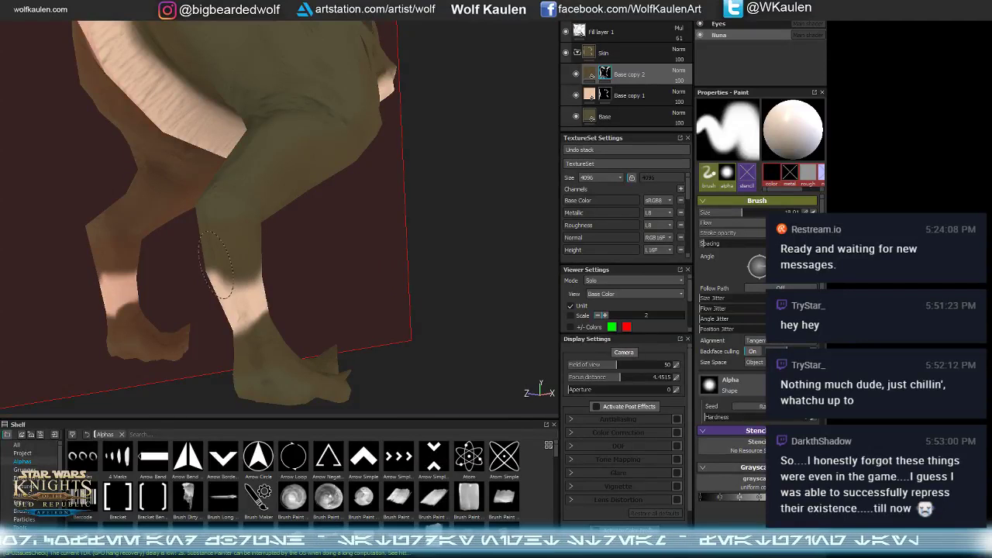
alt+drag(307, 254, 190, 265)
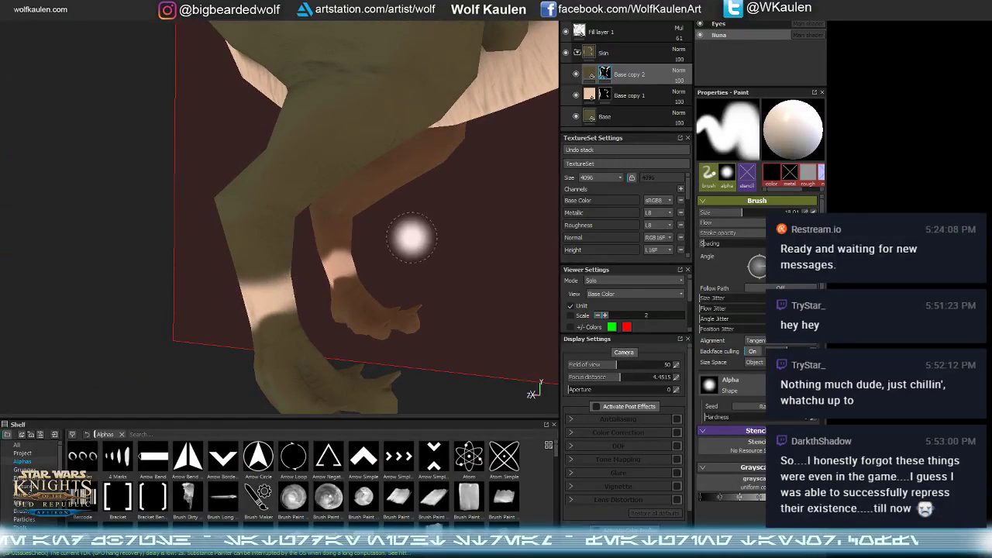
mouse_move(411, 238)
alt+mouse_down()
mouse_move(299, 243)
mouse_move(269, 257)
alt+mouse_up()
mouse_move(336, 254)
alt+mouse_down()
mouse_move(256, 256)
mouse_move(405, 317)
mouse_move(303, 355)
mouse_move(311, 328)
mouse_move(337, 312)
alt+mouse_up()
click(302, 264)
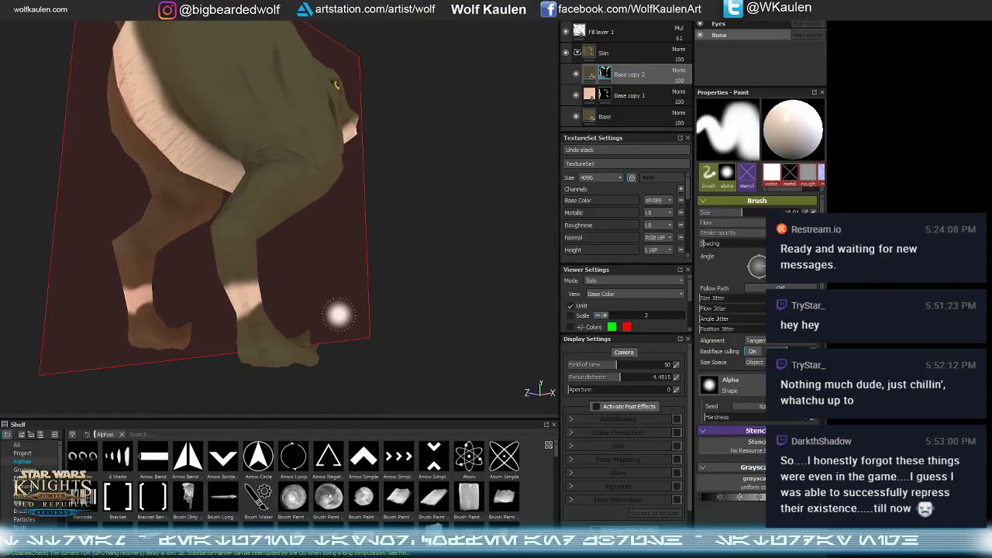
- Add a Blur filter with an intensity of 4.12 to the Base copy 2 mask
right_click(610, 26)
click(630, 69)
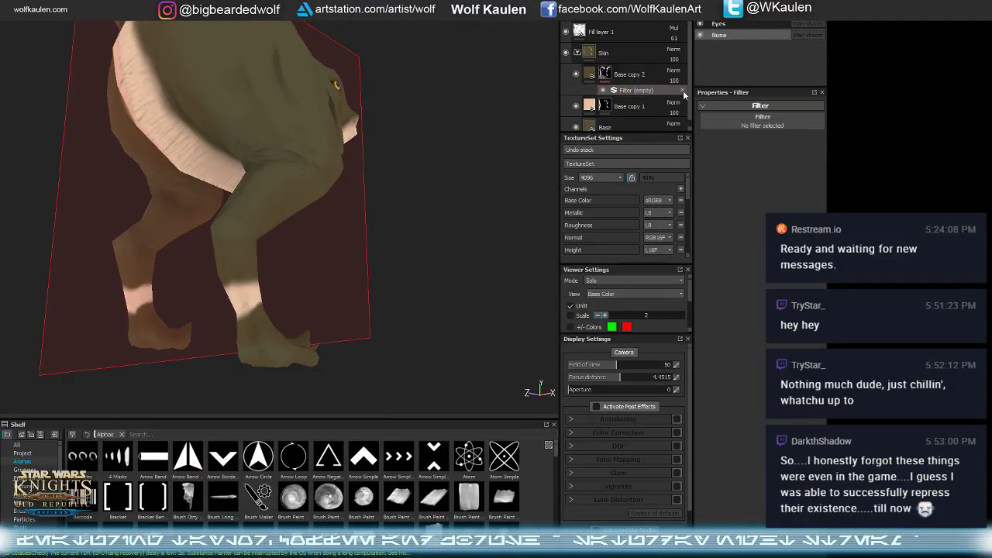
click(748, 128)
click(742, 172)
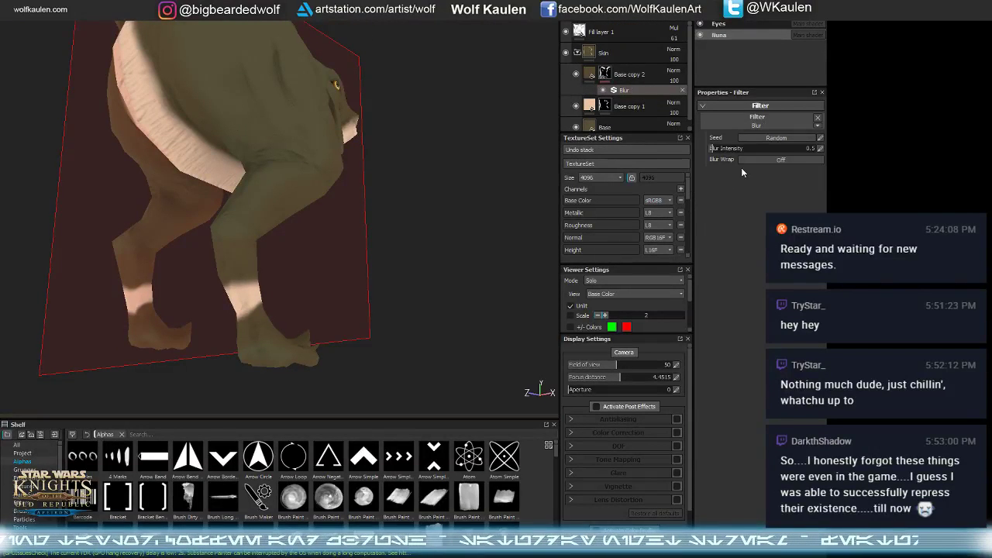
drag(721, 151, 735, 153)
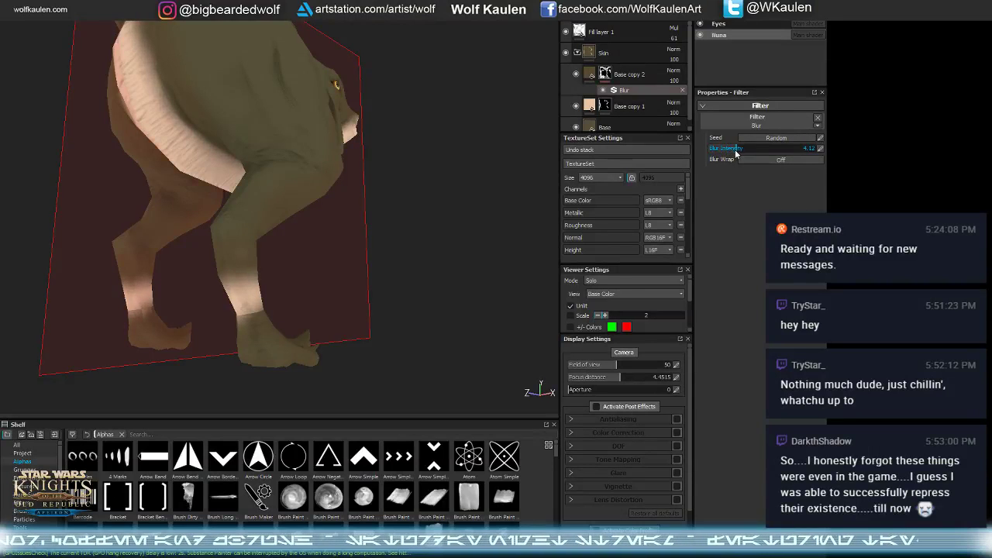
- Enlarge the brush and paint the Base copy 2 mask over the spiny back crest to tint it brown
alt+drag(332, 144, 363, 223)
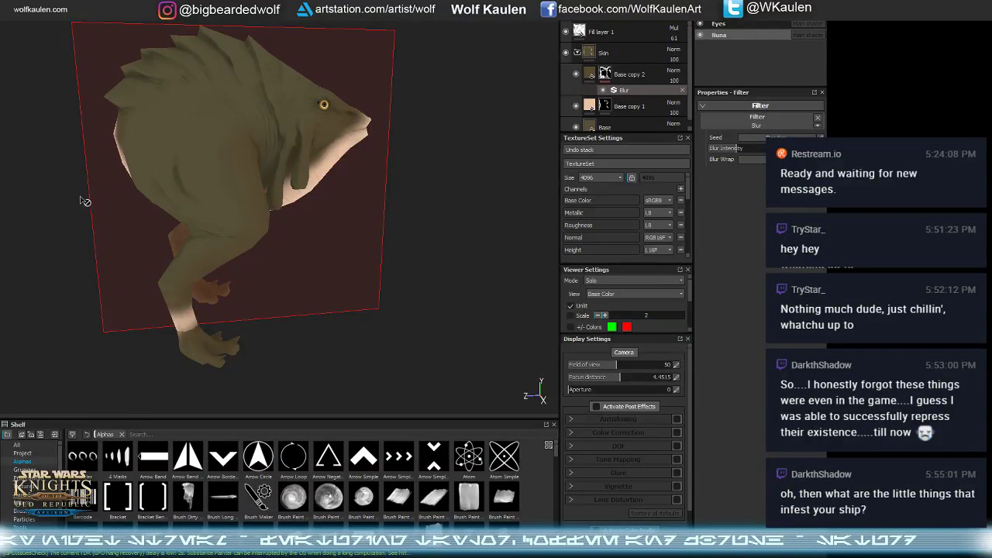
alt+drag(393, 288, 343, 261)
alt+middle_drag(344, 261, 397, 257)
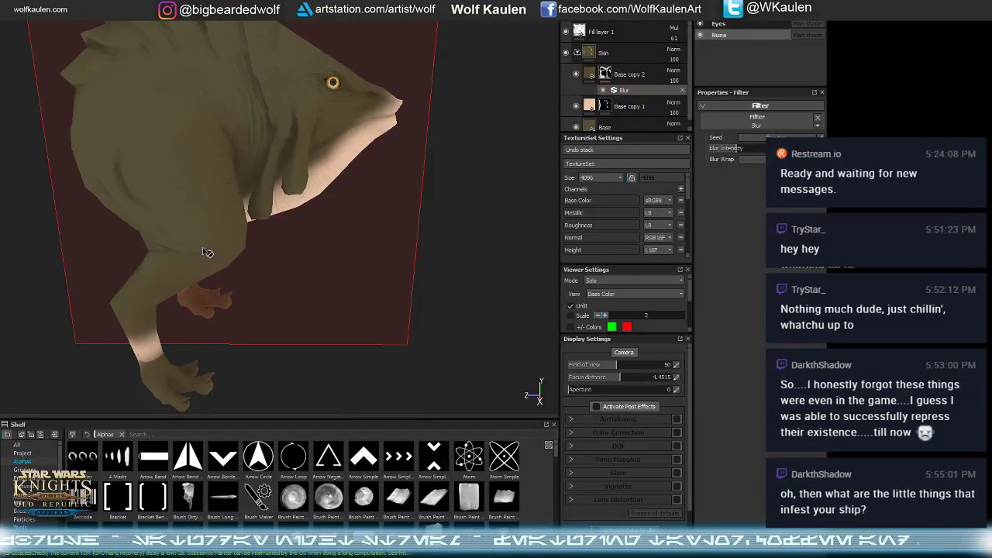
alt+drag(233, 204, 276, 211)
click(607, 75)
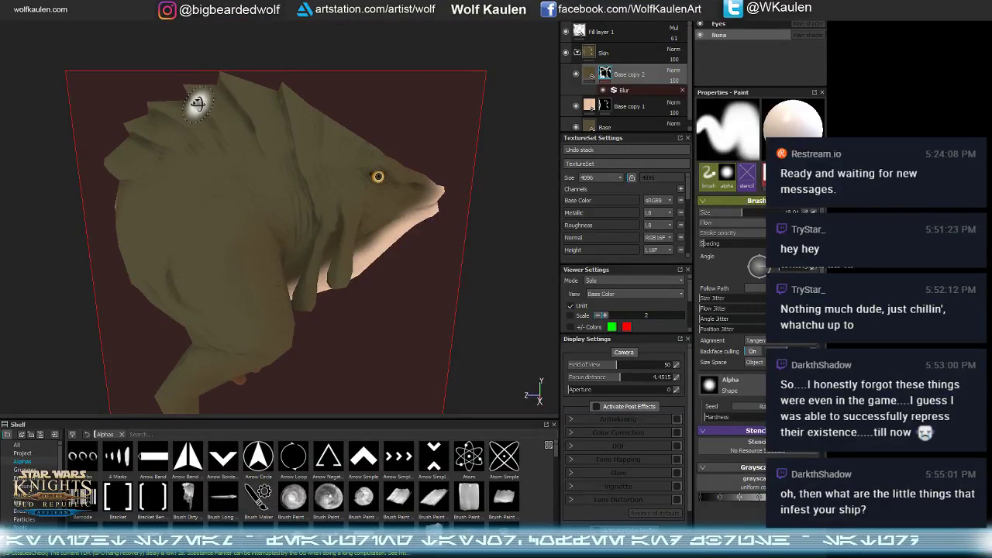
mouse_move(194, 101)
alt+mouse_down()
mouse_move(195, 128)
mouse_move(178, 91)
alt+mouse_up()
ctrl+right_drag(178, 91, 180, 92)
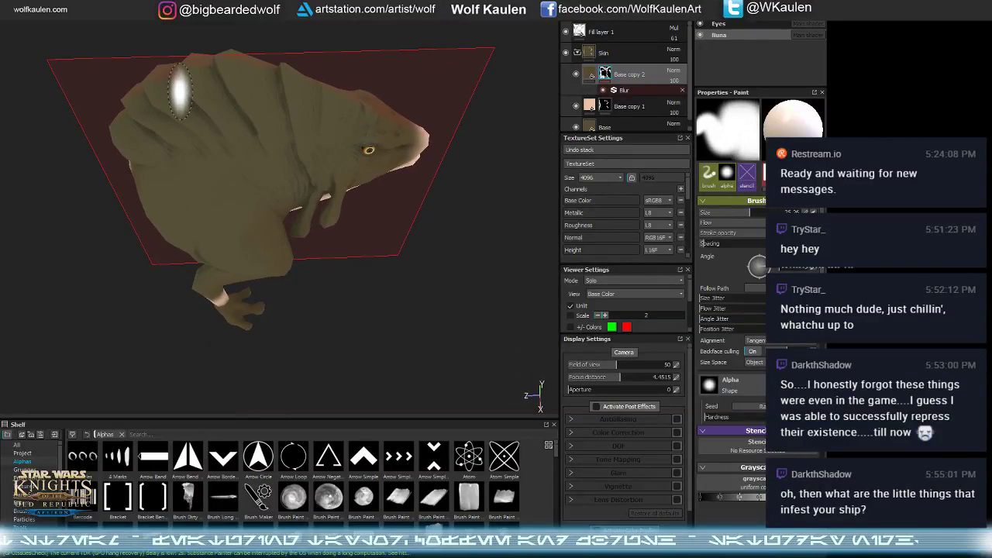
click(179, 130)
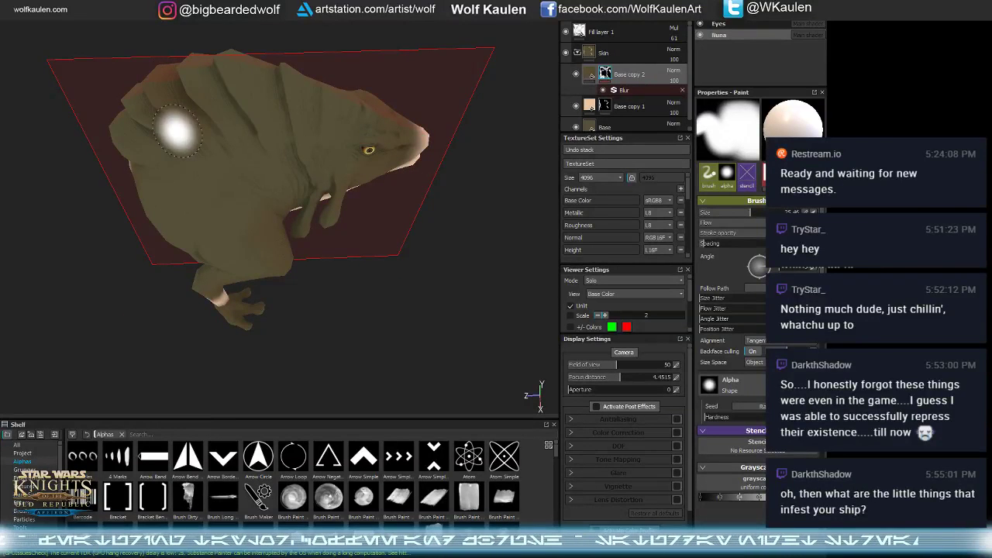
key(ctrl+z)
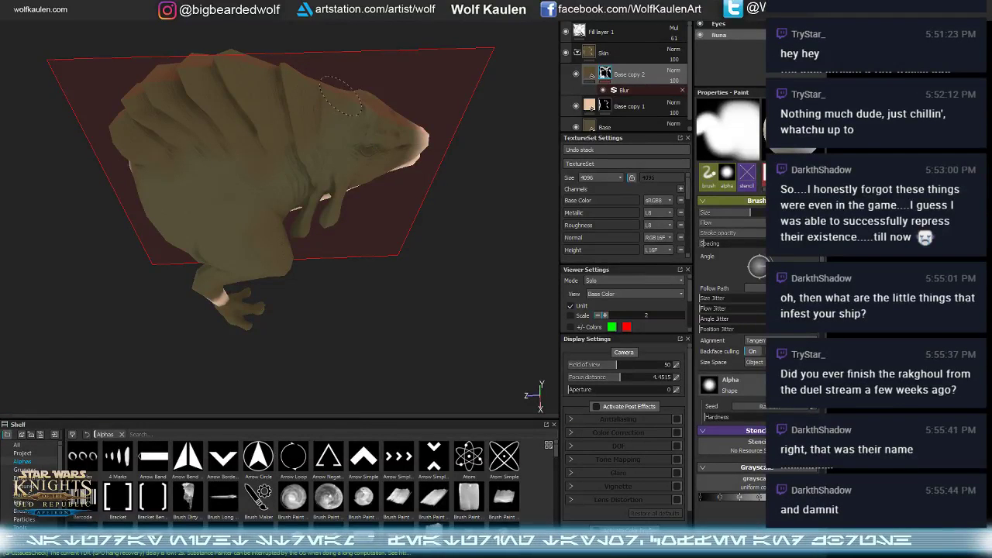
alt+drag(341, 95, 177, 100)
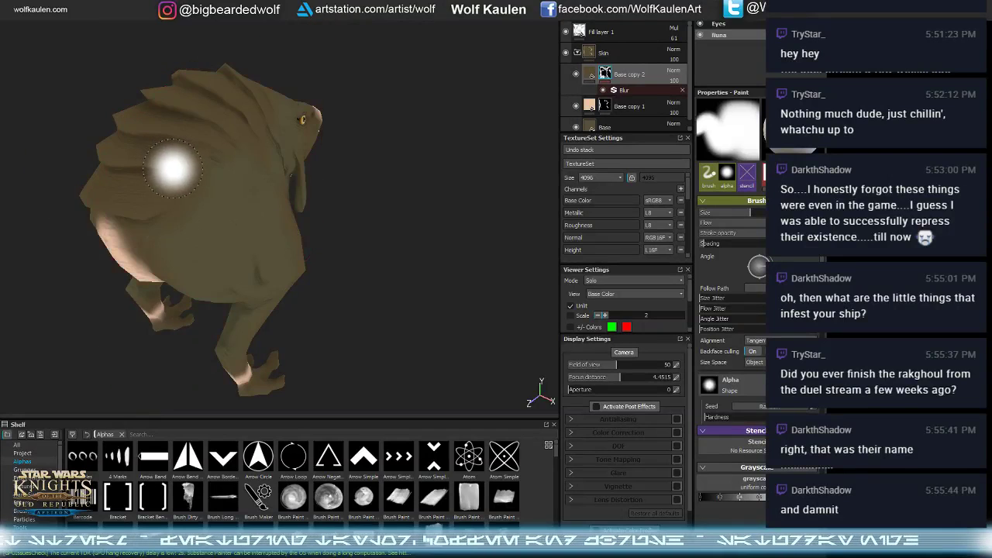
alt+drag(172, 168, 255, 146)
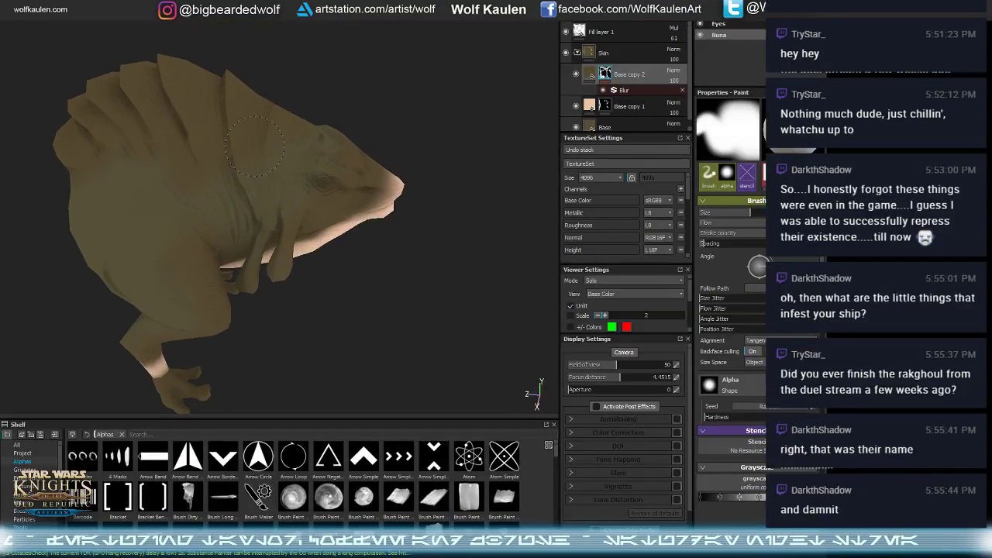
mouse_move(344, 178)
alt+mouse_down()
mouse_move(354, 186)
mouse_move(349, 151)
mouse_move(330, 269)
mouse_move(256, 282)
mouse_move(168, 228)
mouse_move(210, 232)
alt+mouse_up()
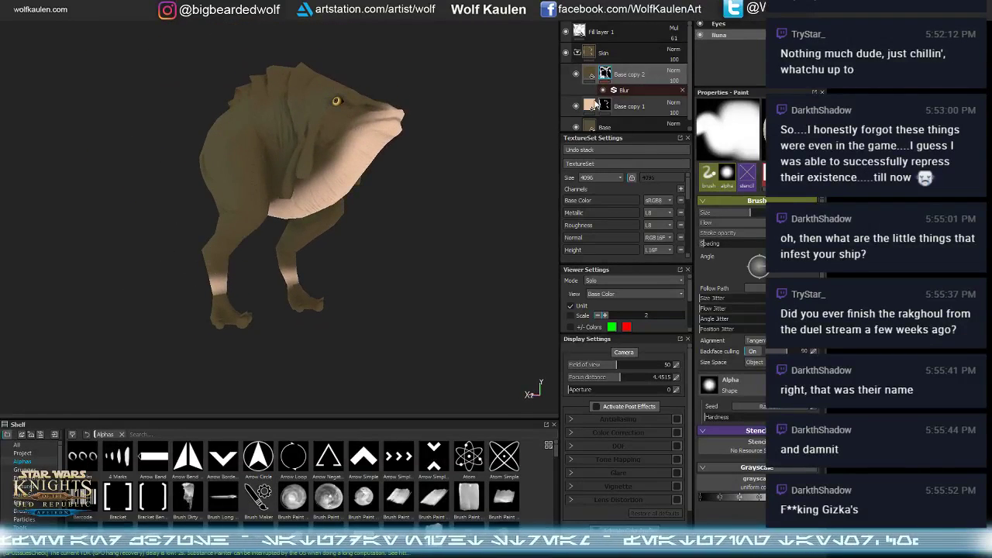
- Undo the trial stroke on the Base copy 1 mask and soften the pale ankle bands with a lower-flow brush
click(601, 106)
scroll(207, 289, up, 3)
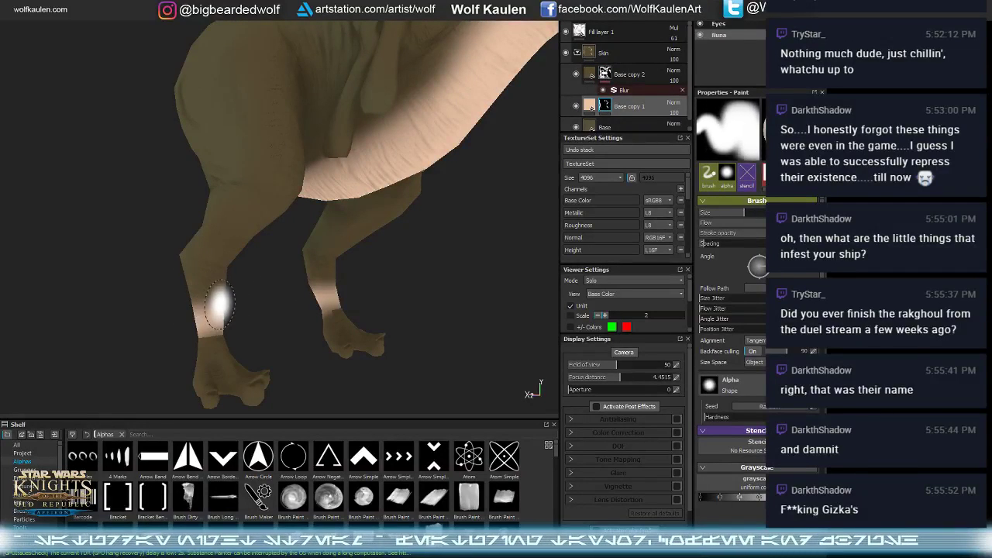
click(243, 188)
key(ctrl+z)
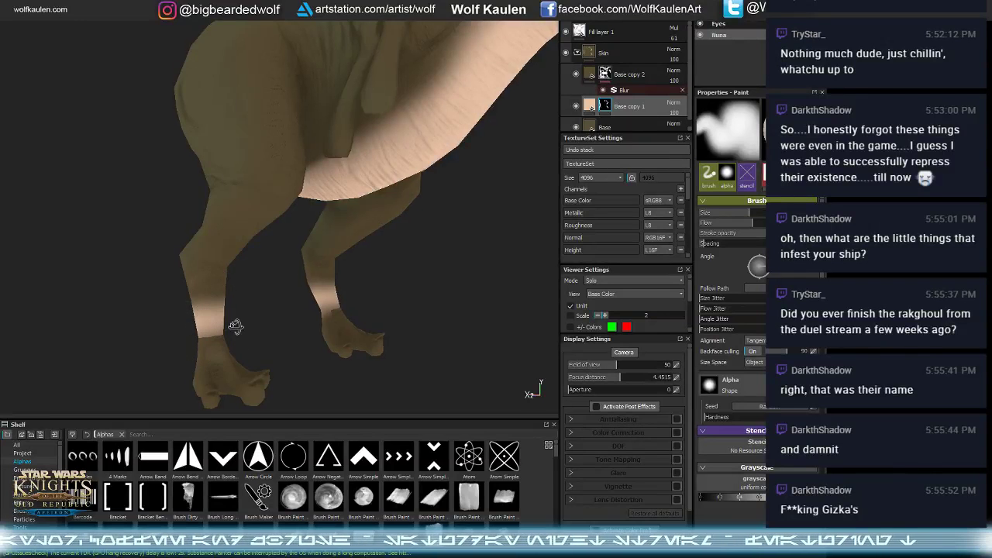
alt+drag(234, 327, 250, 326)
alt+drag(172, 316, 249, 312)
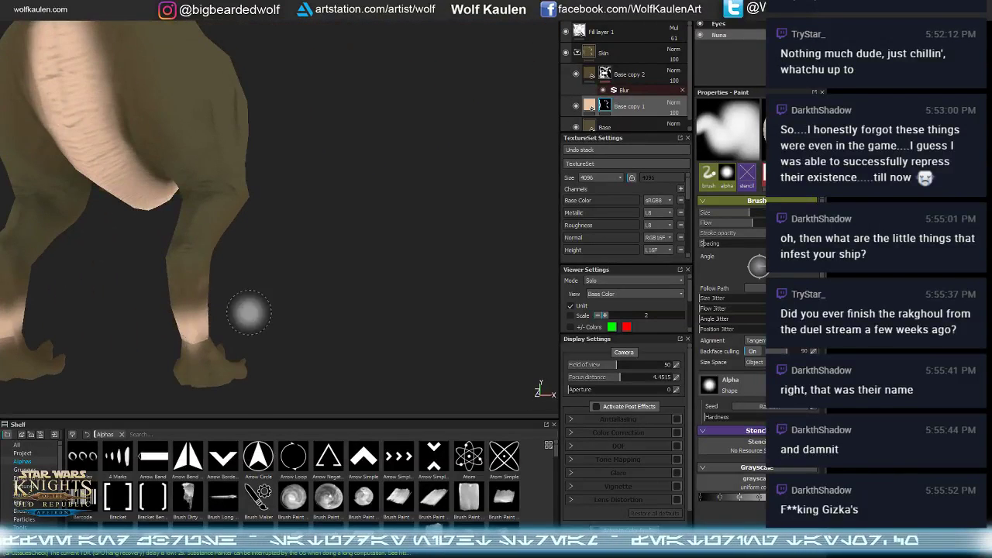
mouse_move(69, 289)
alt+mouse_down()
mouse_move(150, 310)
mouse_move(138, 324)
mouse_move(235, 298)
alt+mouse_up()
- Paint the Base copy 1 mask over the upper rear end of the pale belly stripe and toggle symmetry
drag(223, 72, 229, 93)
drag(218, 58, 212, 123)
alt+middle_drag(292, 100, 281, 152)
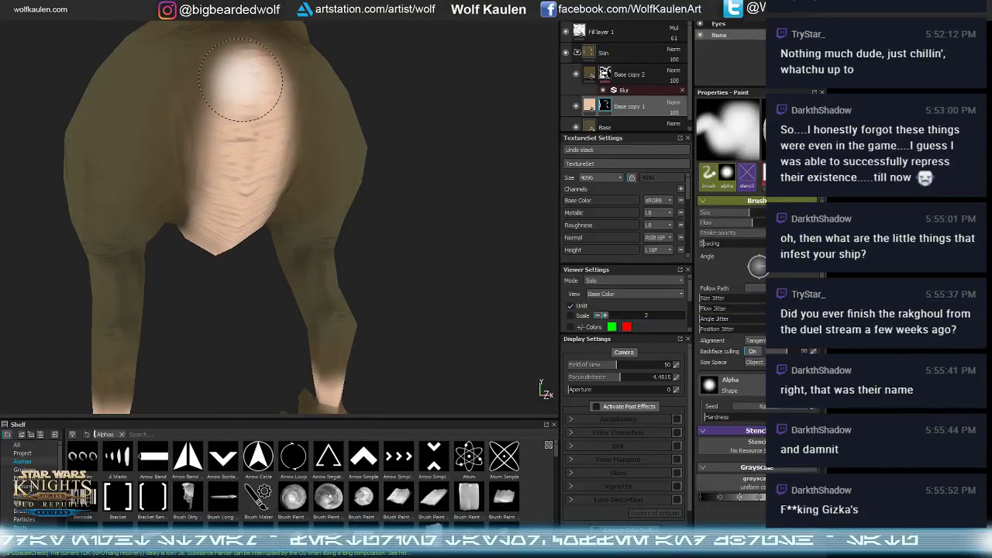
key(l)
drag(230, 71, 225, 93)
- Erase the Base copy 2 mask around the ankles and lower shins to widen the pale bands, and select the Base copy 1 mask
mouse_move(209, 234)
alt+middle_down()
mouse_move(248, 69)
mouse_move(272, 31)
alt+middle_up()
alt+drag(217, 182, 280, 203)
alt+middle_drag(296, 205, 258, 216)
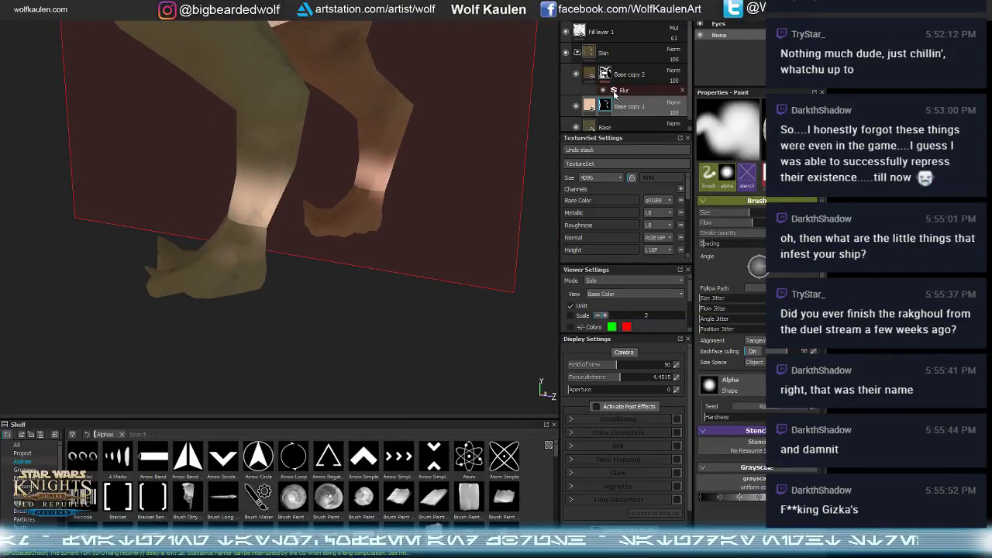
click(607, 75)
mouse_move(235, 277)
mouse_down()
mouse_move(247, 204)
mouse_move(379, 204)
mouse_up()
alt+middle_drag(379, 204, 252, 222)
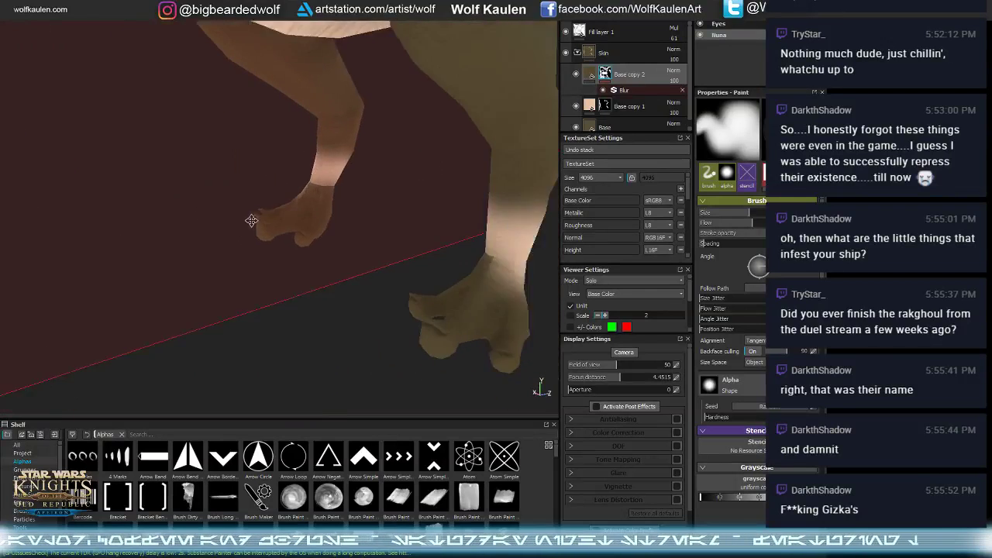
alt+drag(253, 222, 310, 215)
drag(184, 175, 160, 171)
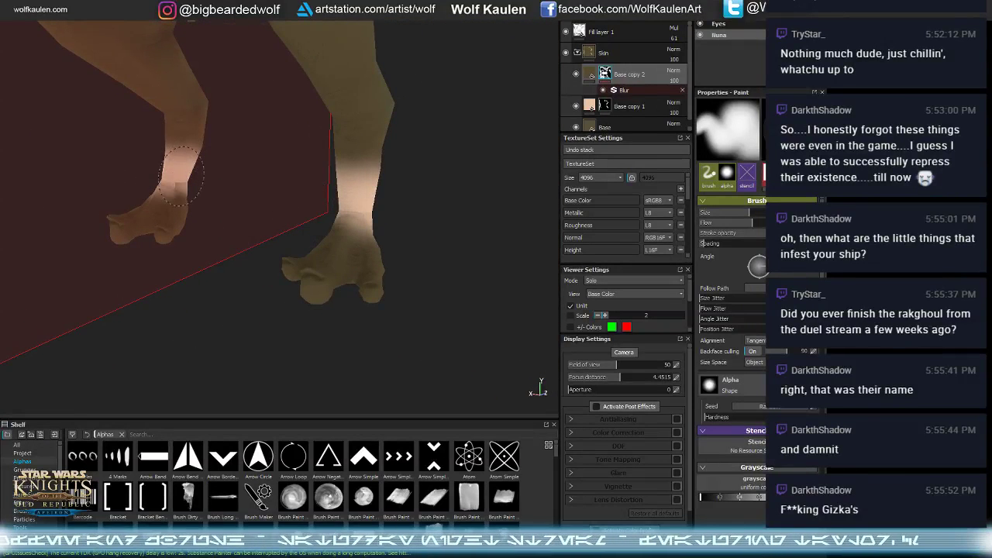
drag(358, 144, 350, 155)
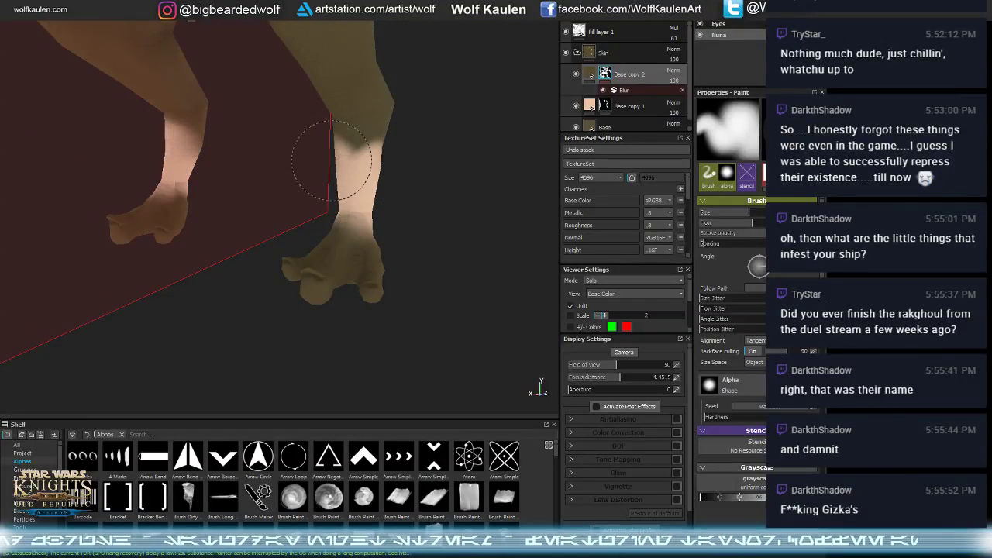
click(592, 111)
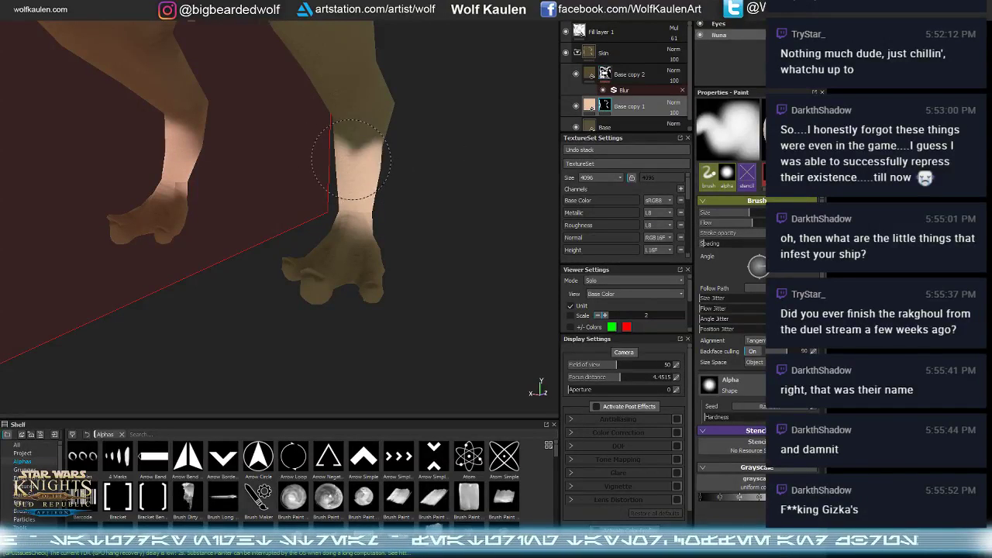
- Select the Base copy 2 mask and paint brown over the side of the neck and the flank below the back crest
alt+drag(368, 160, 153, 242)
alt+drag(187, 232, 216, 254)
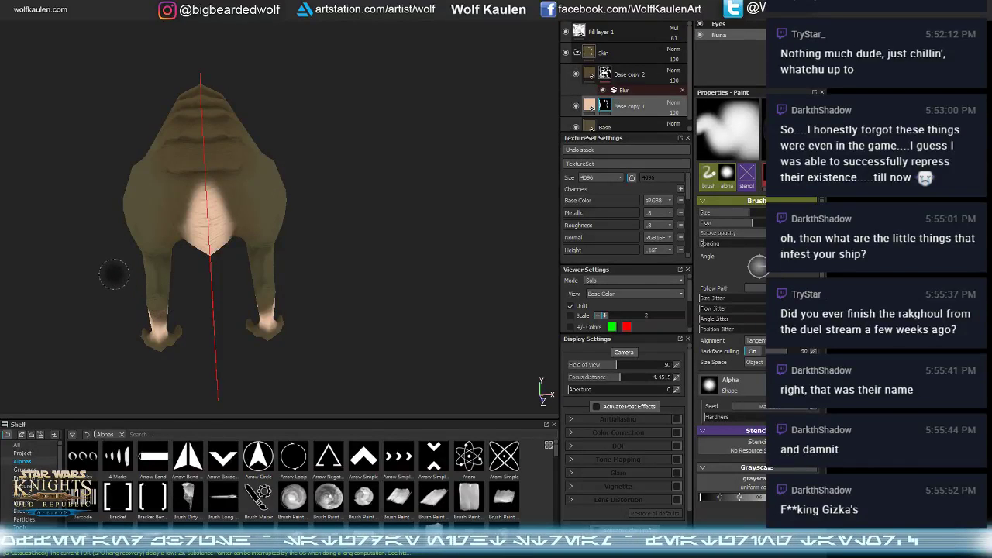
alt+drag(114, 274, 252, 250)
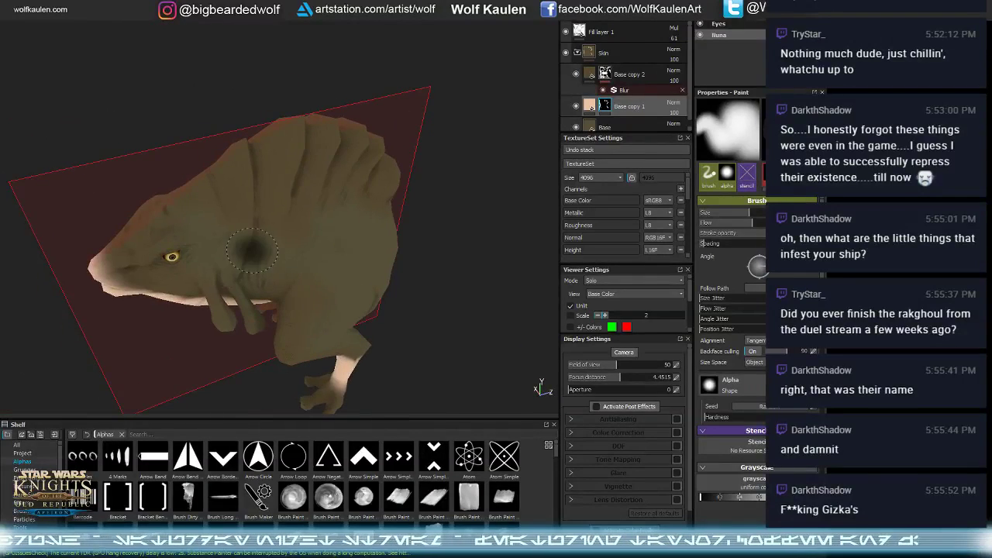
click(624, 75)
scroll(224, 238, up, 3)
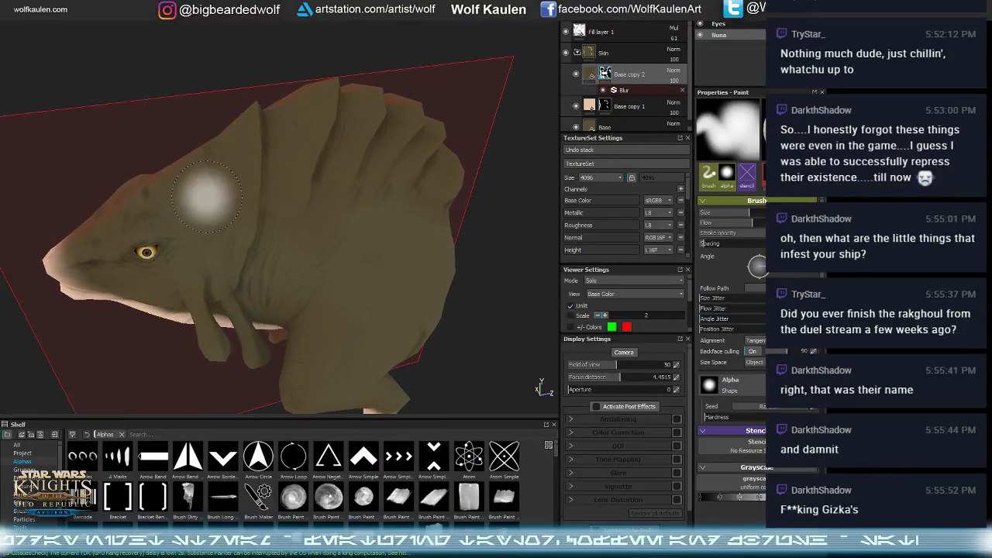
mouse_move(225, 187)
mouse_down()
mouse_move(237, 201)
mouse_move(255, 171)
mouse_move(260, 190)
mouse_up()
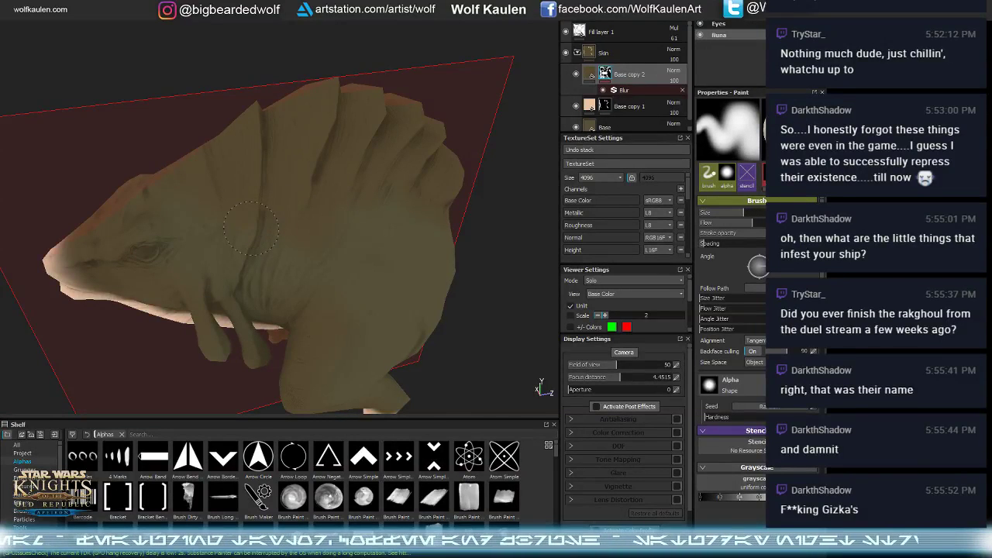
alt+drag(250, 227, 284, 211)
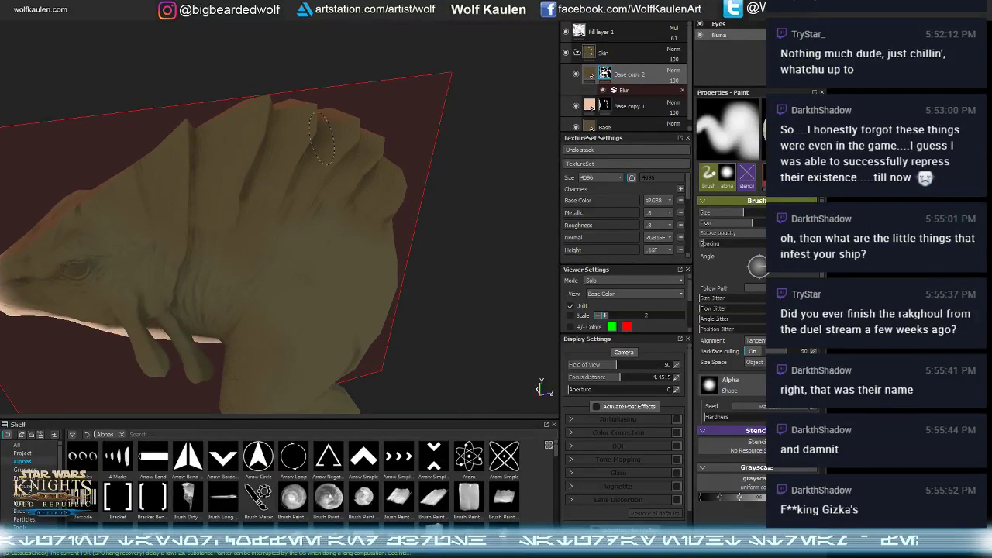
alt+drag(343, 204, 267, 159)
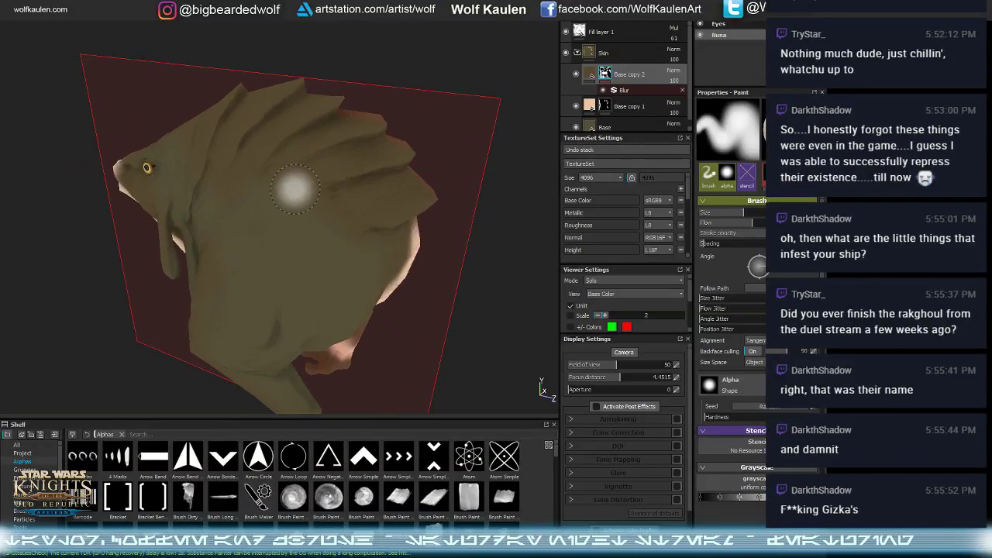
mouse_move(334, 190)
alt+mouse_down()
mouse_move(415, 160)
mouse_move(370, 204)
mouse_move(393, 271)
mouse_move(266, 262)
mouse_move(266, 296)
mouse_move(229, 263)
alt+mouse_up()
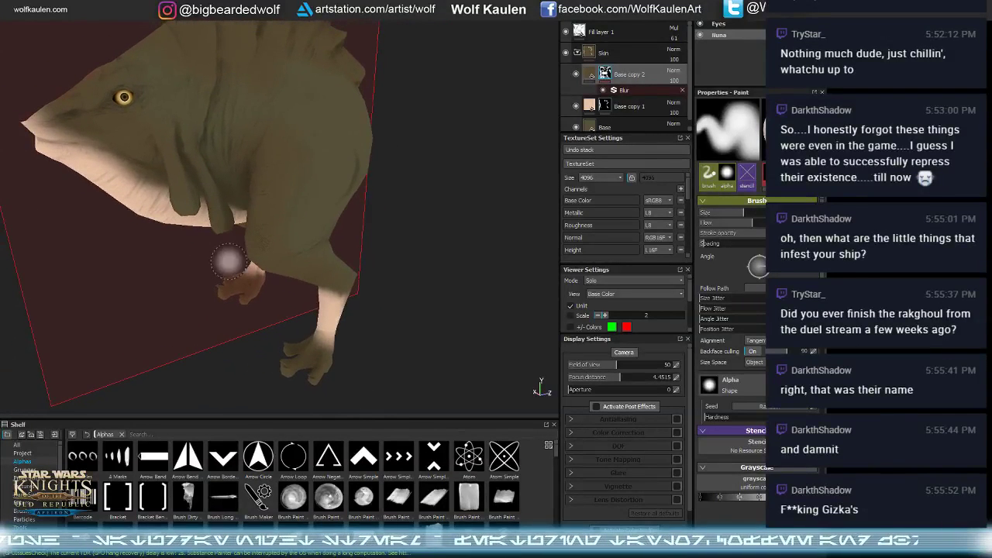
- Duplicate the Base fill layer, move the copy above Base copy 2, and give it a slightly lighter grey-green base color
scroll(600, 115, down, 1)
click(601, 118)
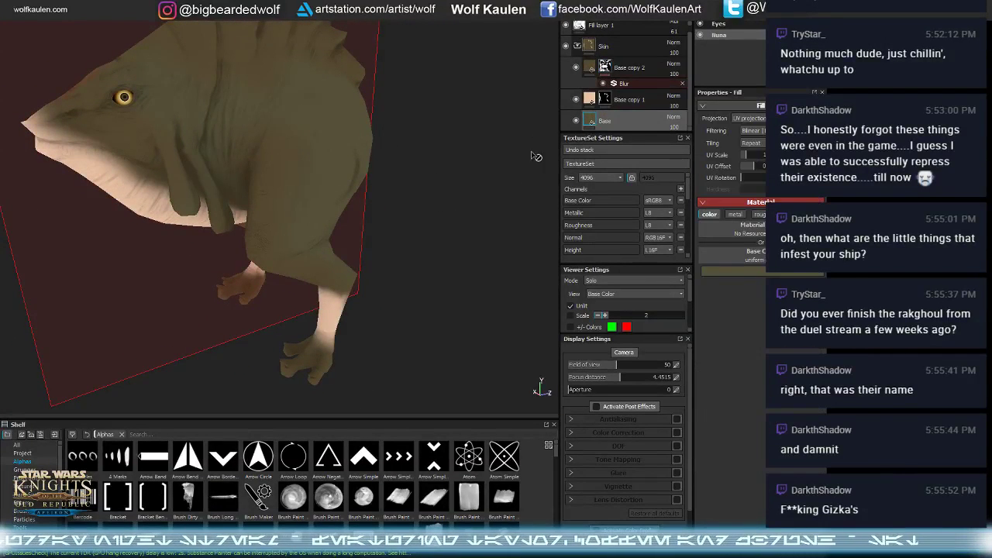
key(ctrl+d)
drag(623, 123, 605, 65)
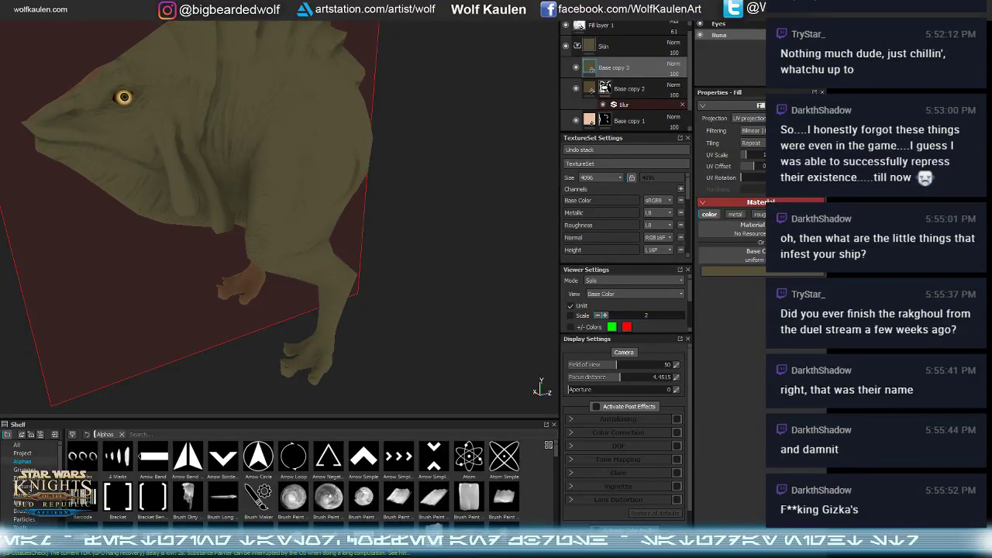
click(746, 274)
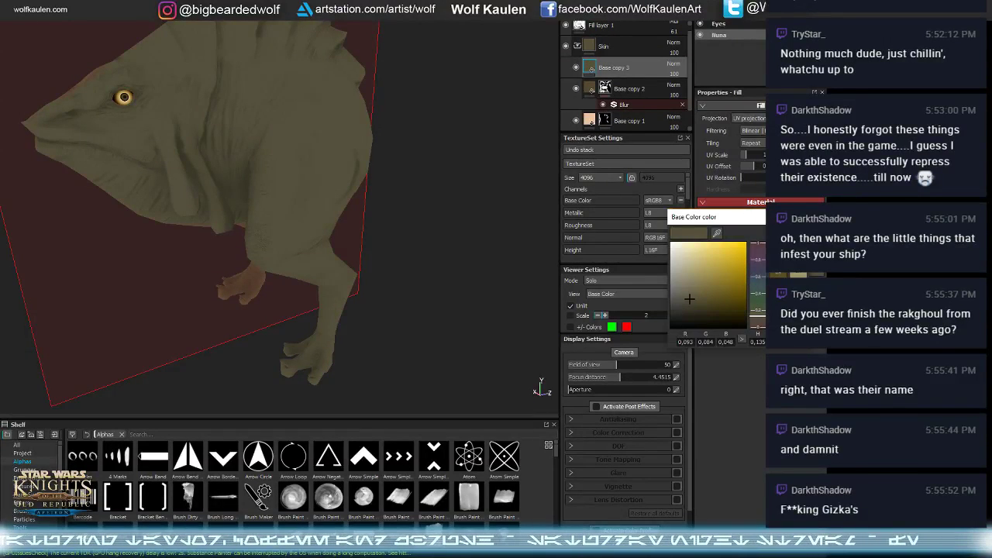
drag(690, 299, 689, 295)
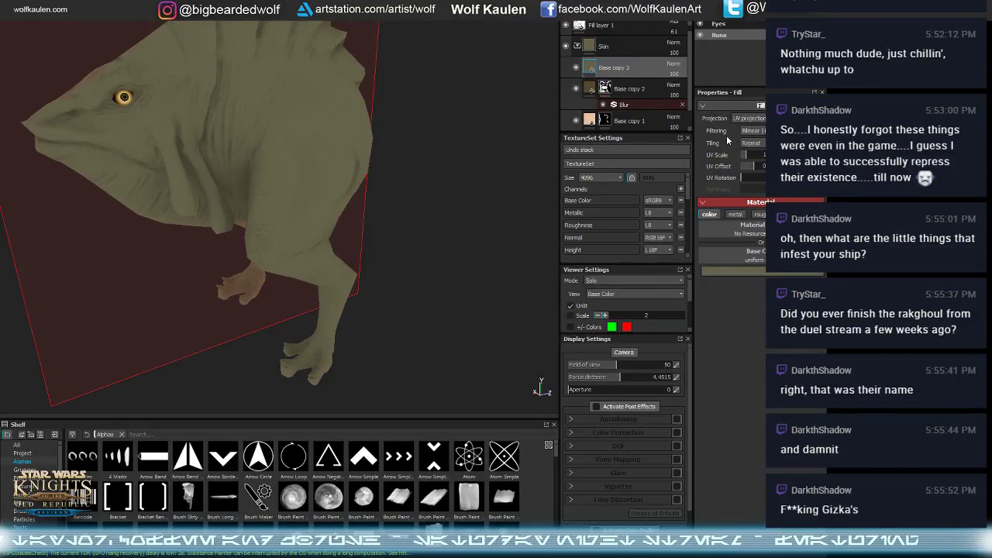
- Add a black mask to Base copy 3 and paint the lighter green onto the dangling neck wattles
alt+drag(362, 190, 237, 221)
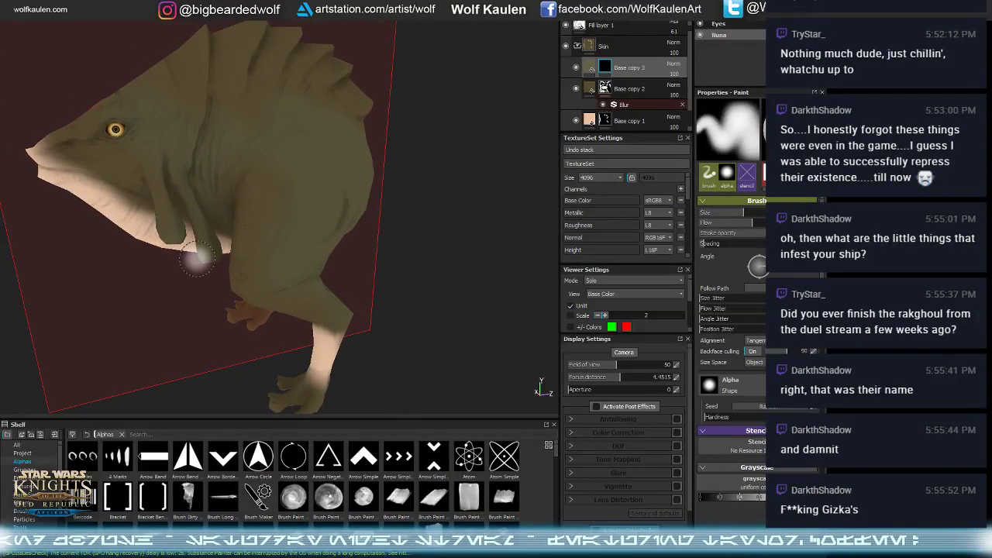
drag(155, 206, 174, 242)
drag(158, 165, 177, 226)
drag(180, 182, 205, 236)
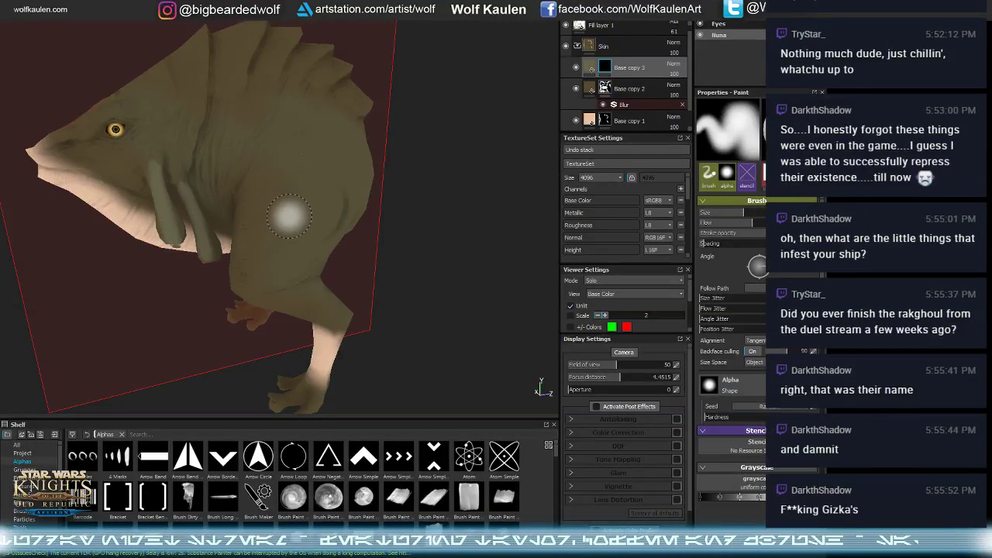
- Paint the Base copy 3 mask over the outer thigh and along the brow ridge down to the snout
mouse_move(290, 215)
alt+mouse_down()
mouse_move(332, 219)
mouse_move(477, 284)
mouse_move(373, 277)
mouse_move(324, 252)
mouse_move(260, 270)
alt+mouse_up()
alt+drag(143, 174, 100, 310)
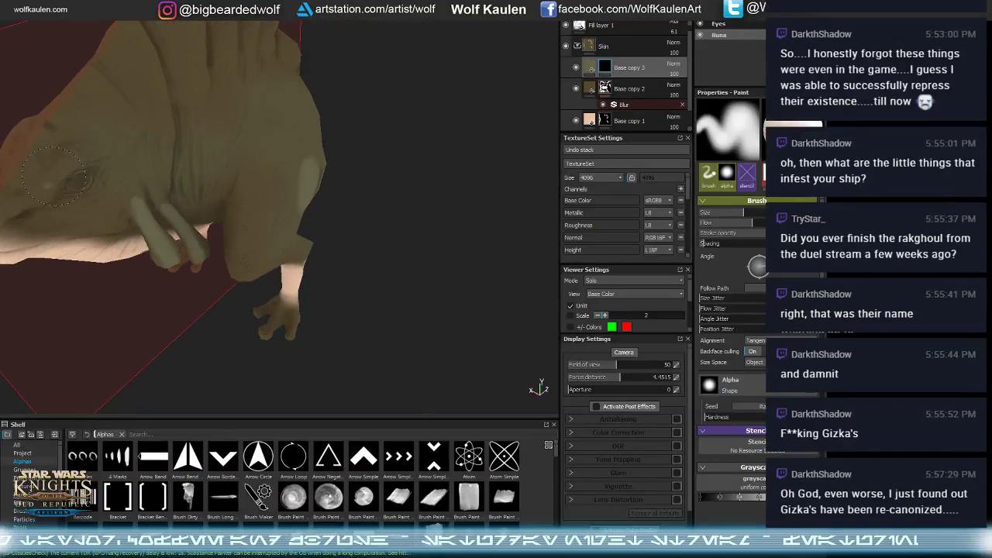
alt+drag(54, 233, 244, 252)
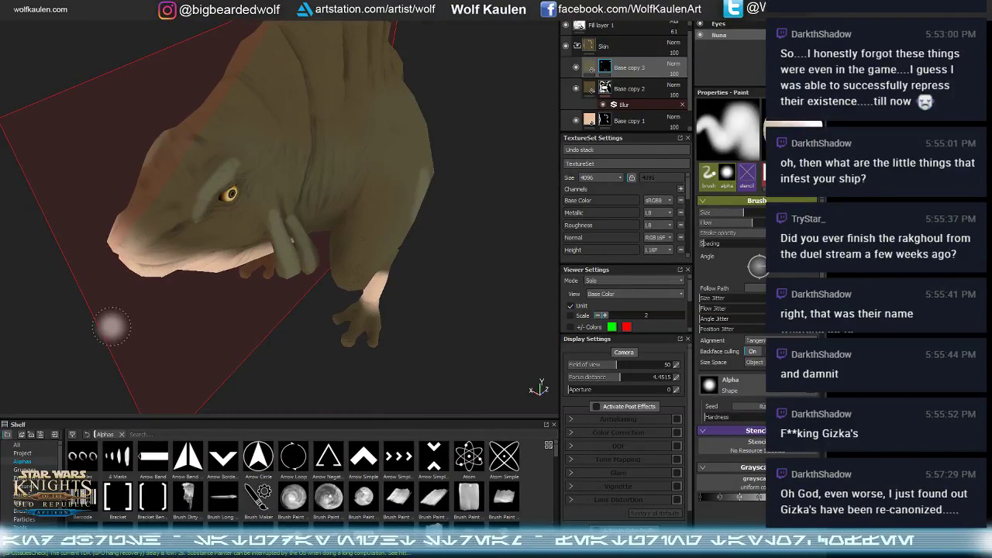
alt+drag(111, 327, 210, 269)
scroll(210, 269, up, 2)
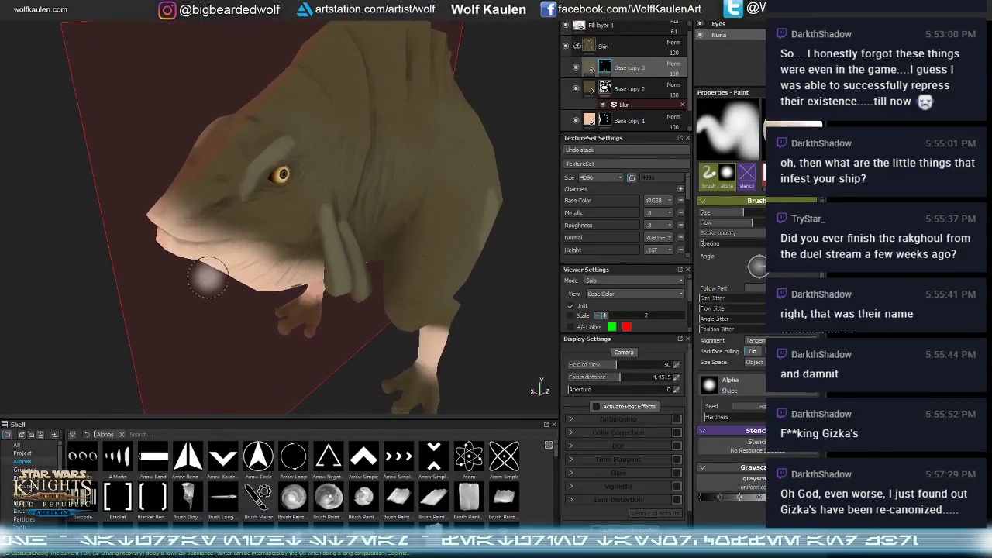
scroll(206, 270, up, 2)
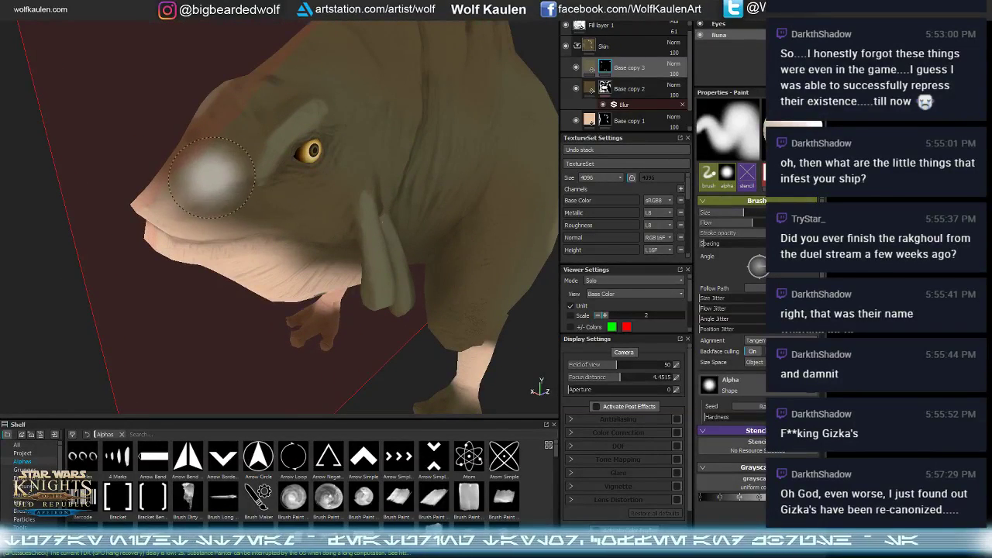
mouse_move(209, 183)
mouse_down()
mouse_move(240, 168)
mouse_move(279, 109)
mouse_move(238, 158)
mouse_move(198, 119)
mouse_up()
alt+middle_drag(196, 120, 112, 128)
alt+drag(112, 128, 248, 186)
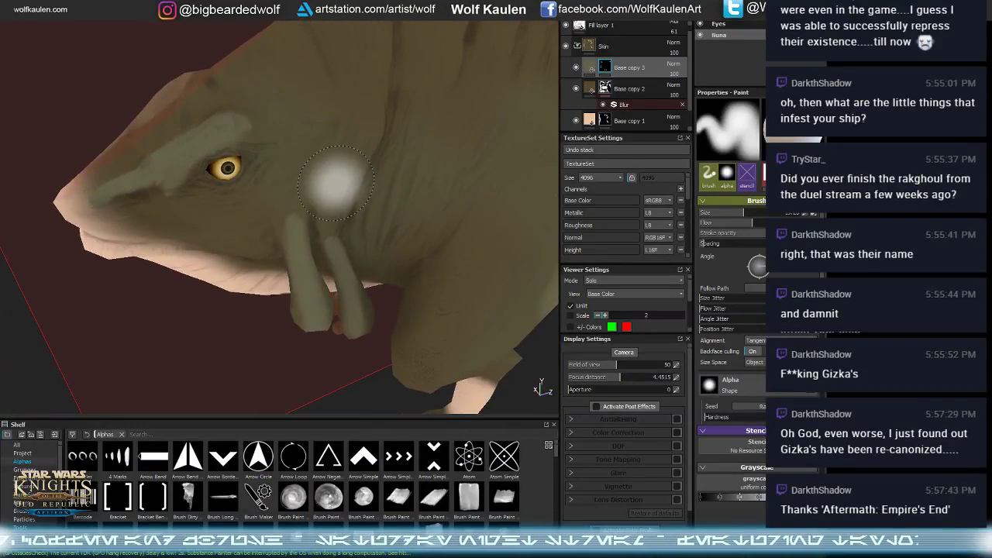
- Extend the lighter green on the Base copy 3 mask from the wattle bases up onto the neck
alt+middle_drag(287, 171, 183, 246)
mouse_move(183, 245)
alt+mouse_down()
mouse_move(239, 168)
mouse_move(212, 223)
alt+mouse_up()
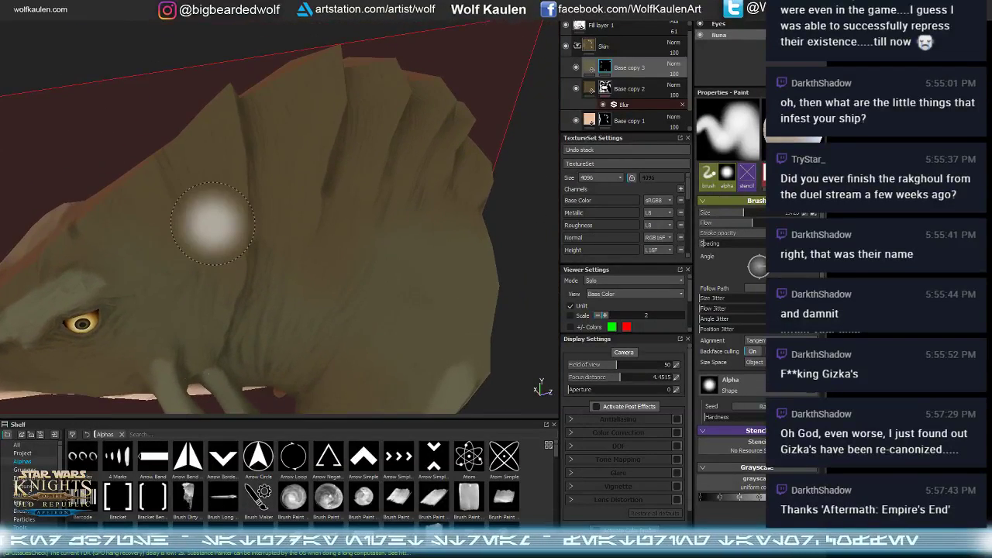
mouse_move(161, 355)
mouse_down()
mouse_move(165, 345)
mouse_move(203, 357)
mouse_move(213, 341)
mouse_up()
drag(218, 335, 163, 349)
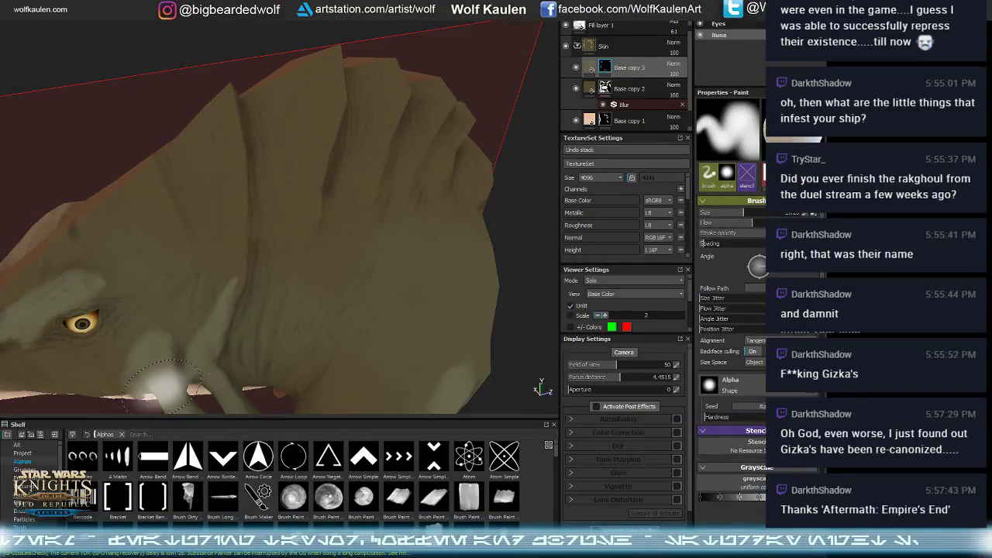
alt+middle_drag(167, 382, 265, 267)
alt+drag(264, 267, 243, 275)
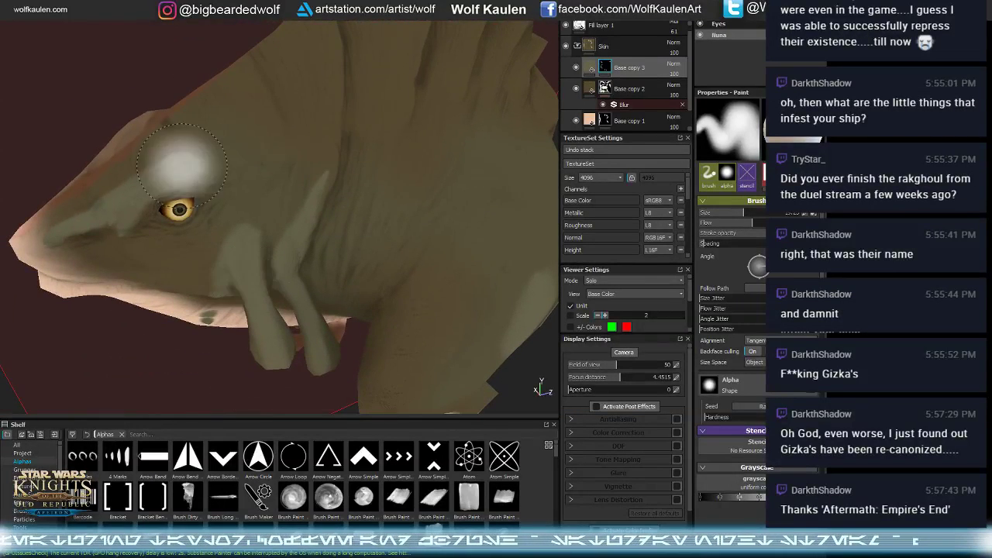
- Paint the Base copy 3 mask around the eye and along the side of the snout
mouse_move(186, 247)
alt+mouse_down()
mouse_move(175, 211)
mouse_move(139, 225)
mouse_move(156, 203)
mouse_move(144, 229)
mouse_move(167, 231)
alt+mouse_up()
mouse_move(186, 231)
mouse_down()
mouse_move(206, 223)
mouse_move(204, 213)
mouse_up()
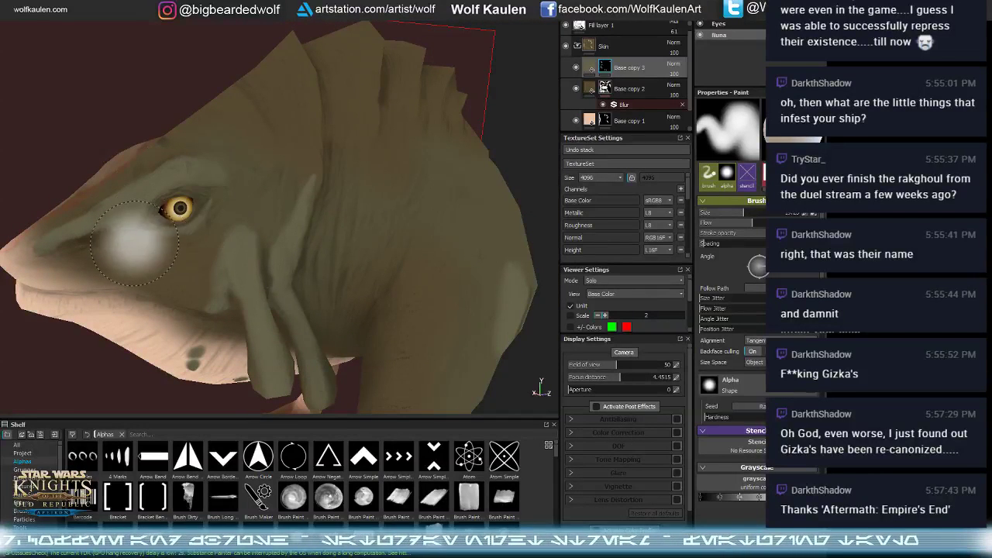
drag(136, 244, 93, 234)
mouse_move(73, 234)
mouse_down()
mouse_move(67, 244)
mouse_move(116, 232)
mouse_move(132, 202)
mouse_move(116, 182)
mouse_up()
- Switch the brush to black and erase the stray green spots from the pale throat on the Base copy 3 mask
mouse_move(170, 139)
alt+mouse_down()
mouse_move(160, 189)
mouse_move(248, 177)
mouse_move(251, 186)
alt+mouse_up()
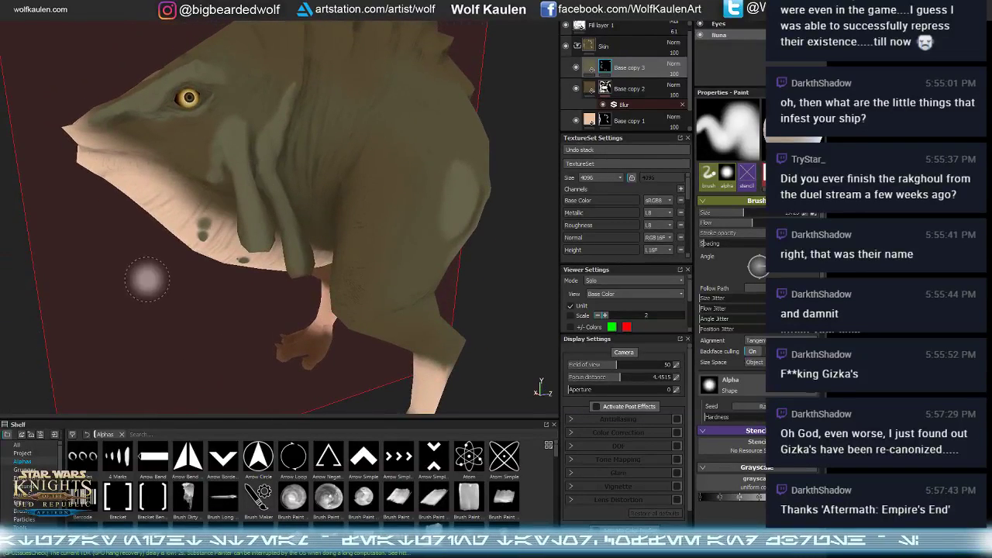
key(x)
alt+drag(195, 269, 203, 248)
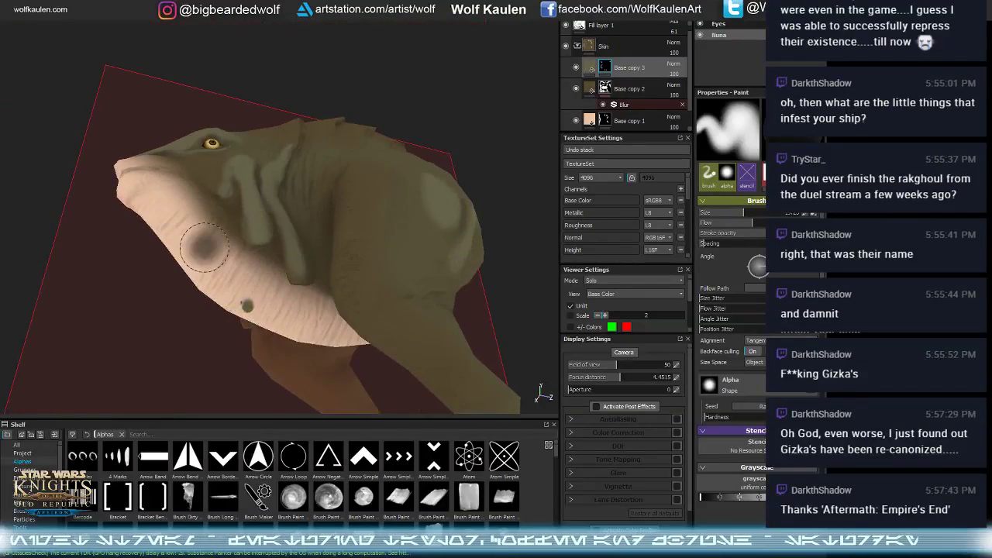
alt+drag(263, 301, 217, 366)
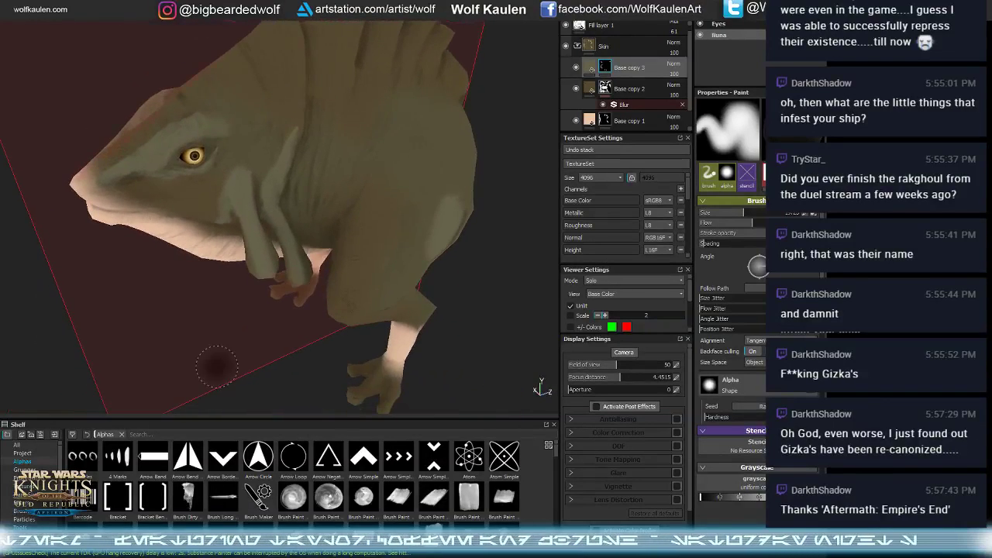
- Switch the brush back to white, shrink it, and paint the lighter green over the toes on the Base copy 3 mask
mouse_move(182, 293)
alt+mouse_down()
mouse_move(387, 233)
mouse_move(452, 233)
mouse_move(354, 295)
alt+mouse_up()
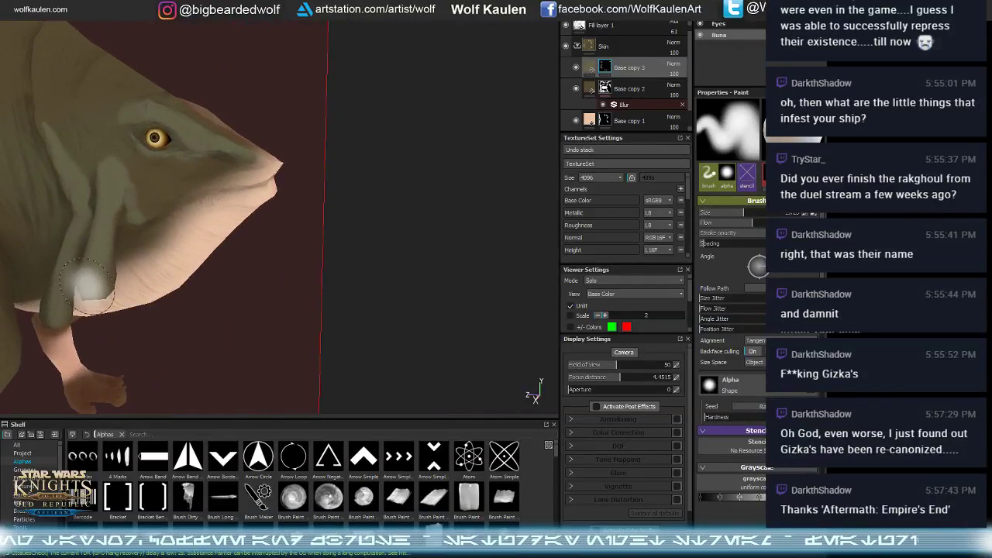
alt+drag(193, 345, 134, 322)
mouse_move(134, 322)
alt+middle_down()
mouse_move(224, 228)
mouse_move(182, 282)
alt+middle_up()
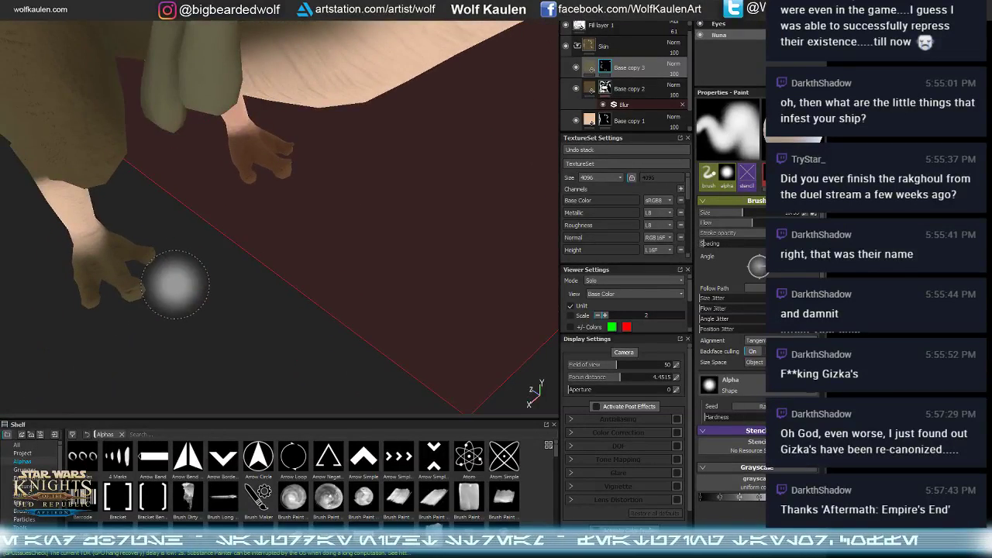
mouse_move(175, 285)
ctrl+right_down()
mouse_move(144, 291)
mouse_move(120, 318)
ctrl+right_up()
mouse_move(116, 333)
alt+middle_down()
mouse_move(123, 324)
mouse_move(194, 327)
alt+middle_up()
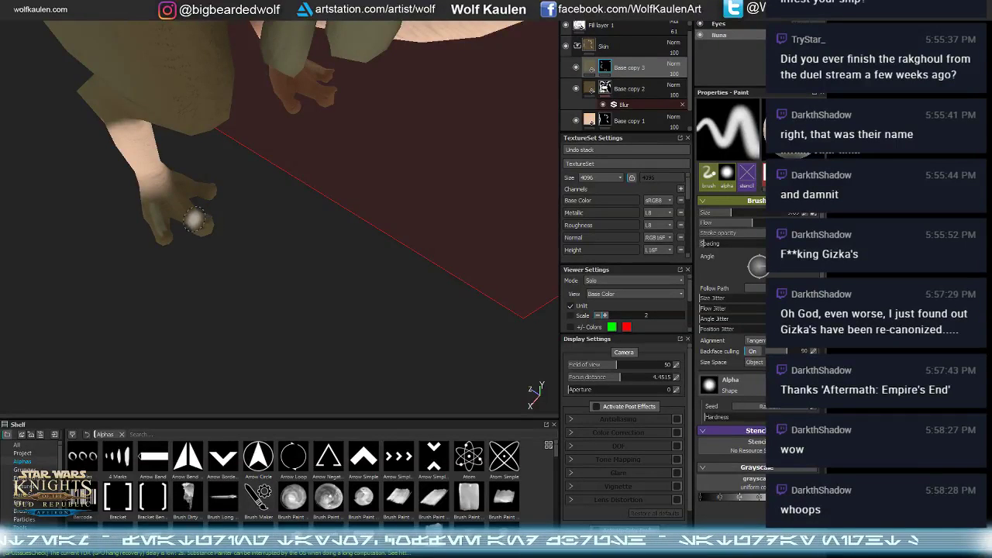
alt+drag(198, 215, 196, 165)
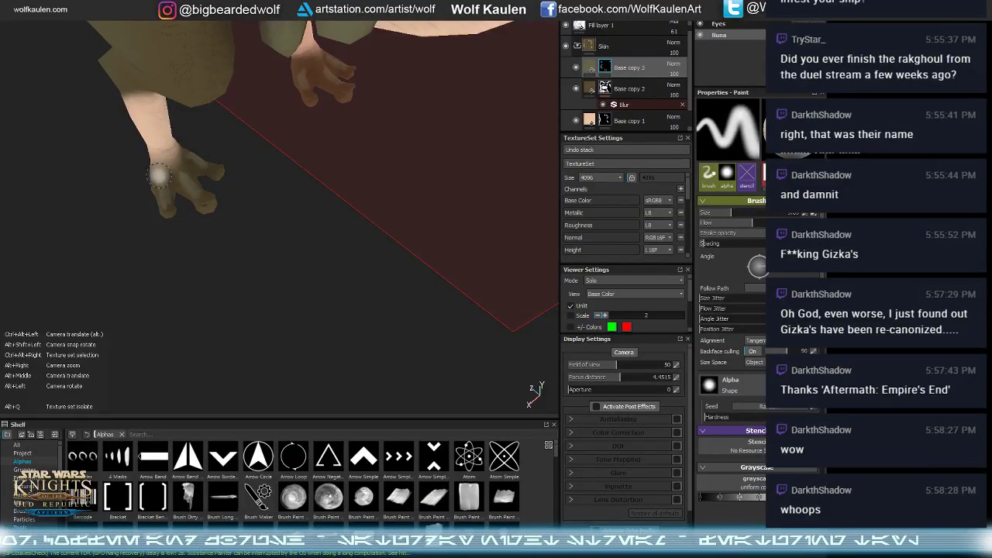
- Undo the trial strokes on the neck folds behind the wattles
alt+drag(159, 175, 239, 235)
alt+right_drag(239, 235, 247, 253)
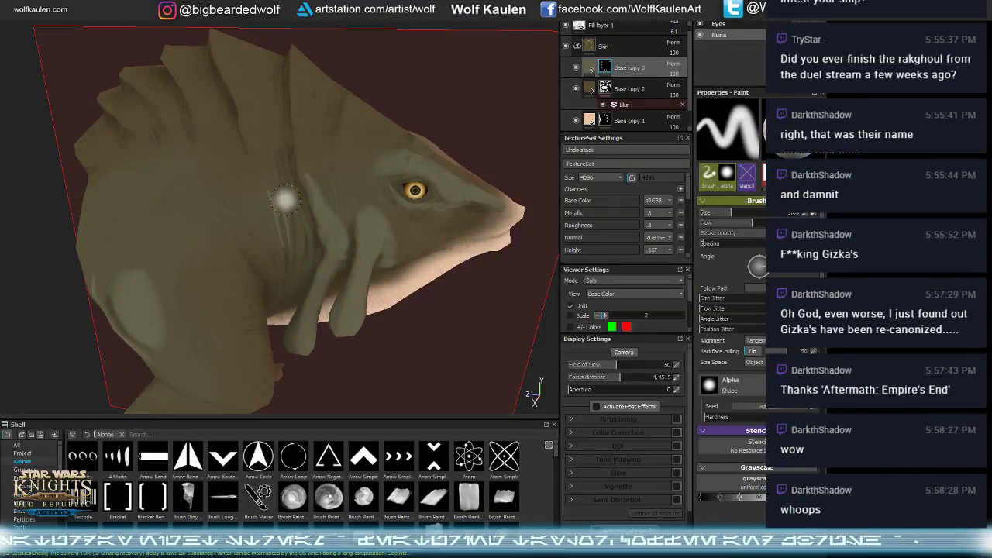
key(ctrl+z)
key(ctrl+z)
key(ctrl+z)
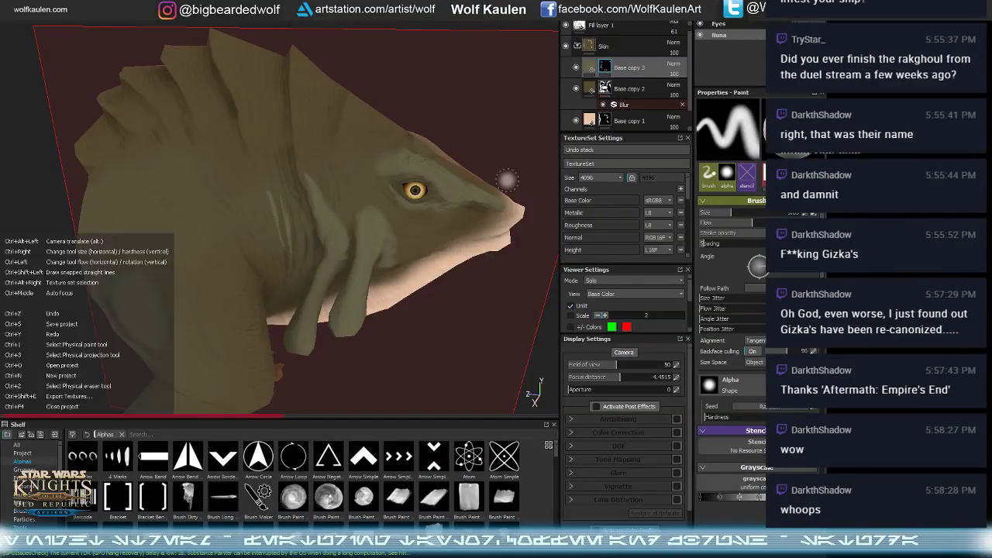
- Add a Blur filter to the Base copy 3 mask to soften the lighter green markings
right_click(600, 21)
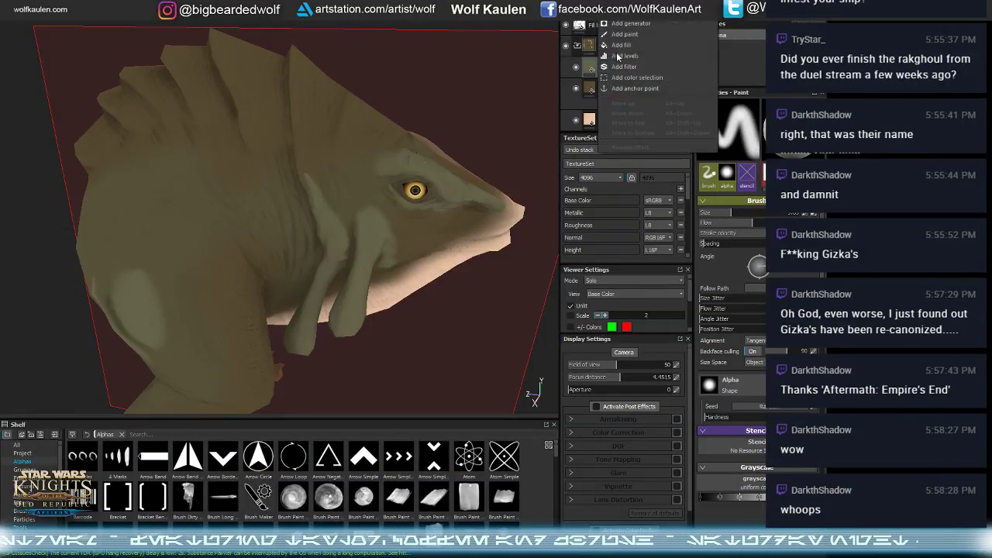
click(623, 68)
click(756, 106)
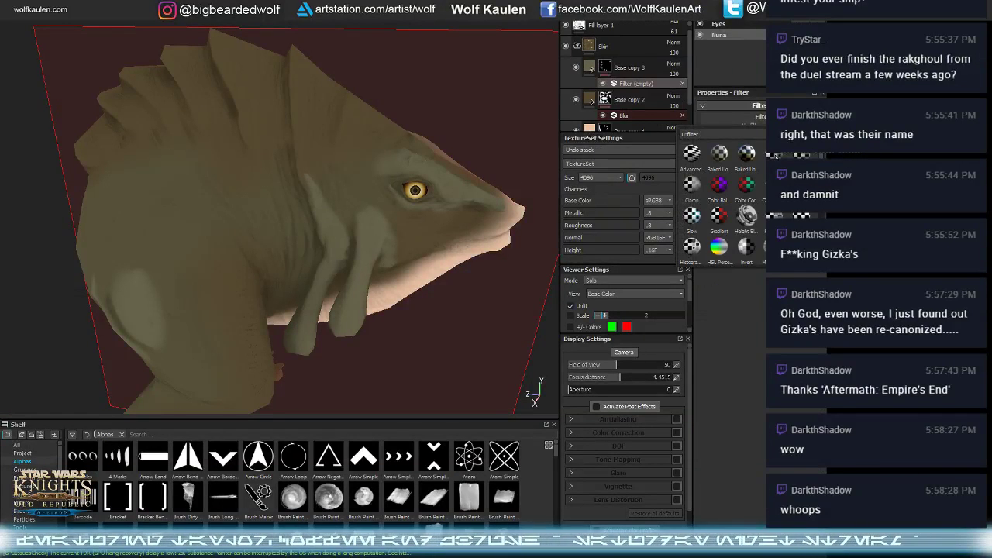
click(774, 154)
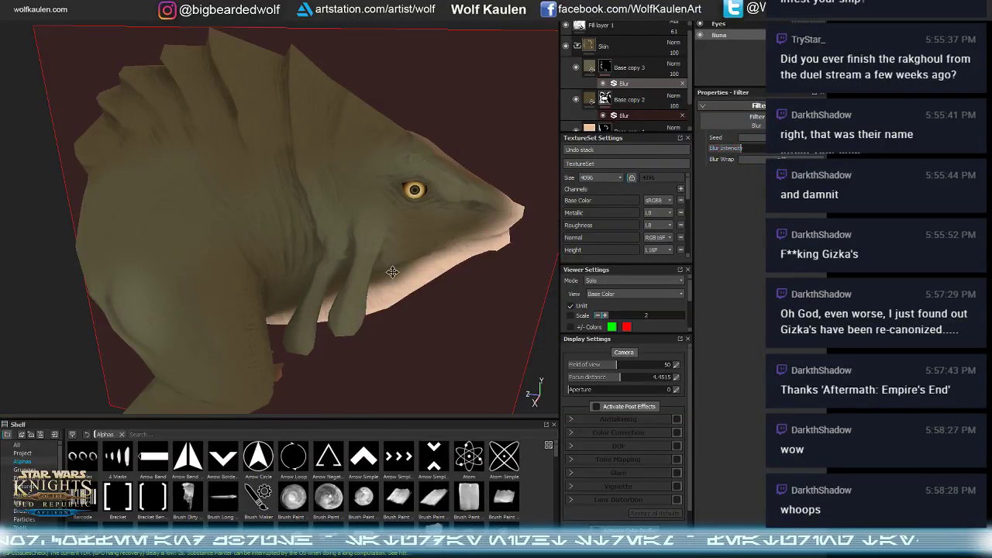
mouse_move(372, 209)
alt+mouse_down()
mouse_move(355, 222)
mouse_move(383, 204)
alt+mouse_up()
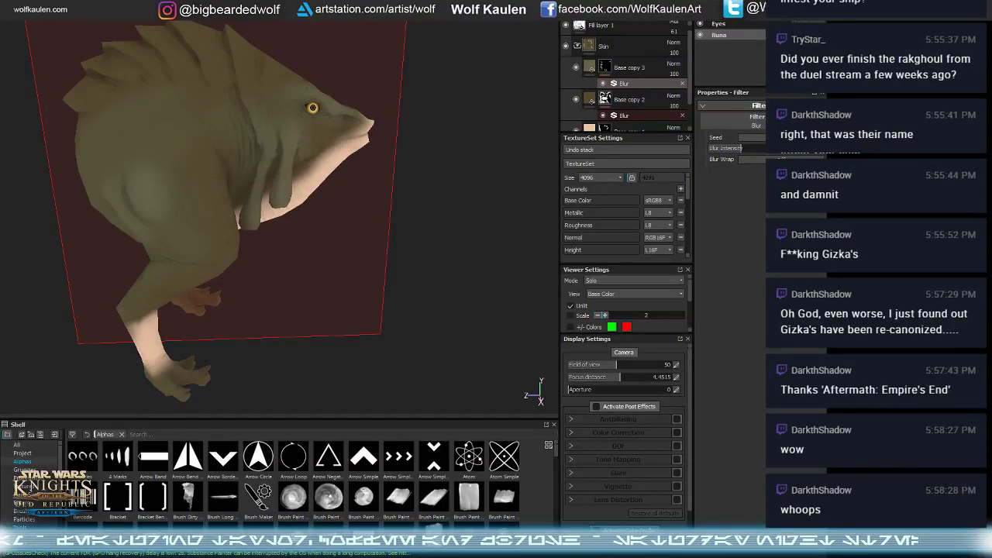
- Duplicate the Base copy 3 layer in the Skin group
alt+drag(414, 261, 395, 214)
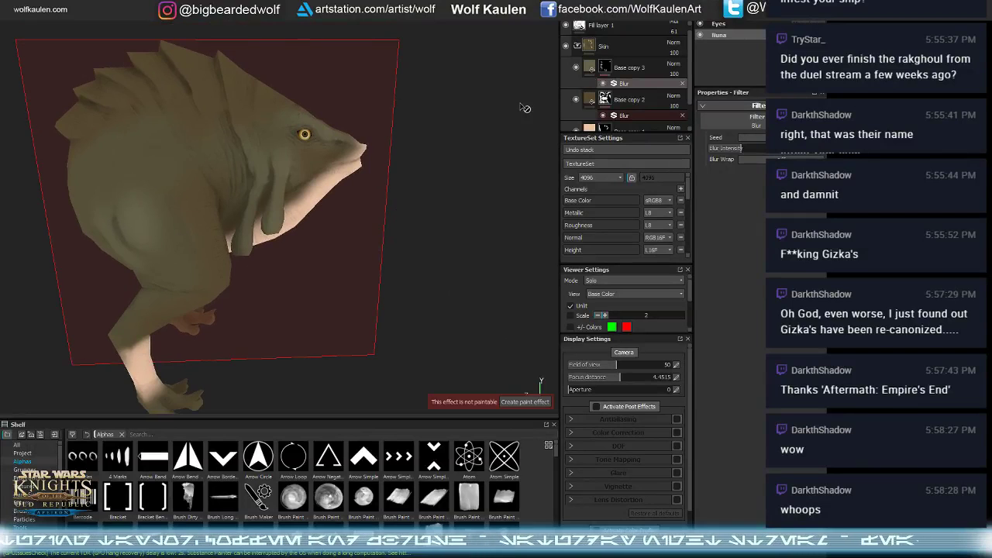
alt+drag(409, 181, 481, 147)
click(628, 69)
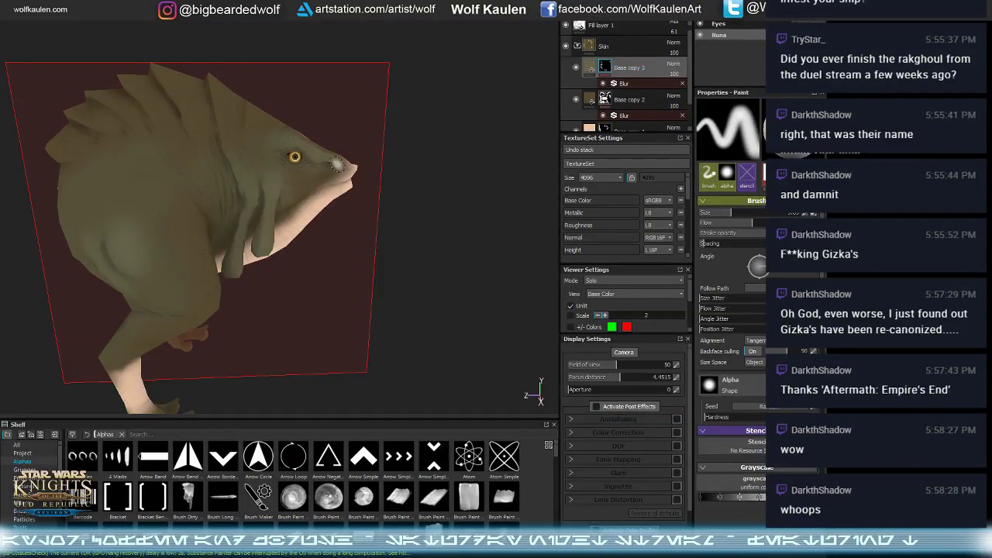
mouse_move(380, 200)
alt+right_down()
mouse_move(352, 181)
mouse_move(365, 182)
alt+right_up()
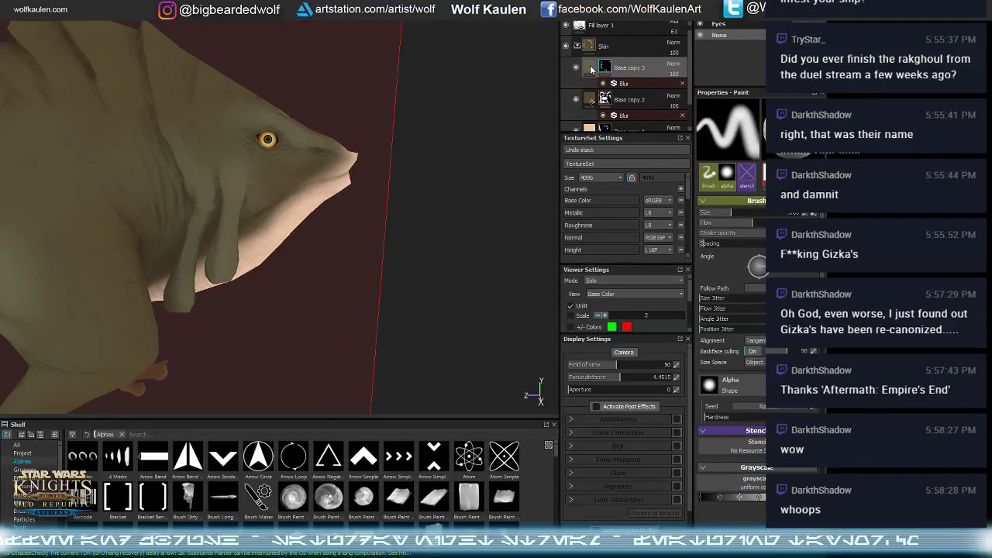
click(602, 70)
key(ctrl+d)
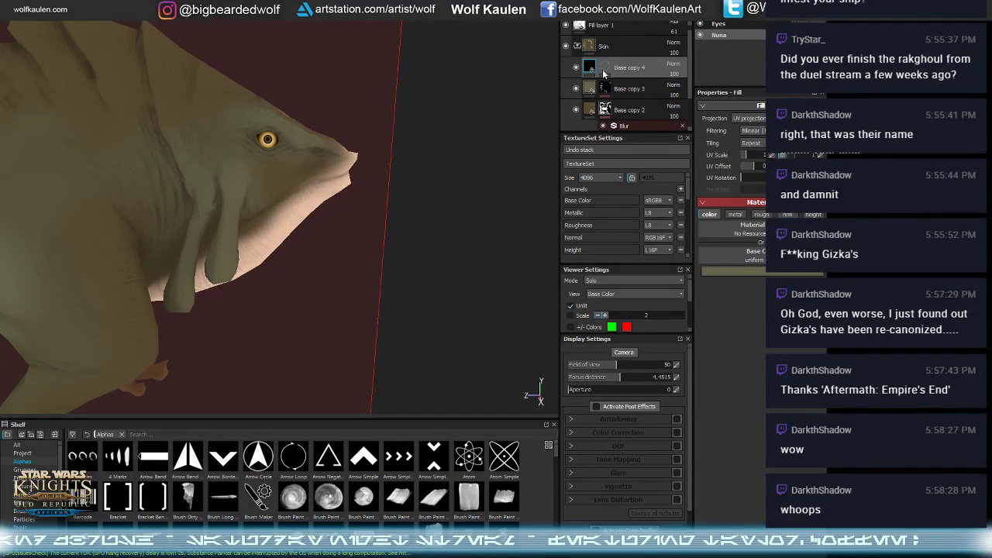
- Reset the mask of Base copy 4 to plain black, without the inherited Blur filter
right_click(608, 71)
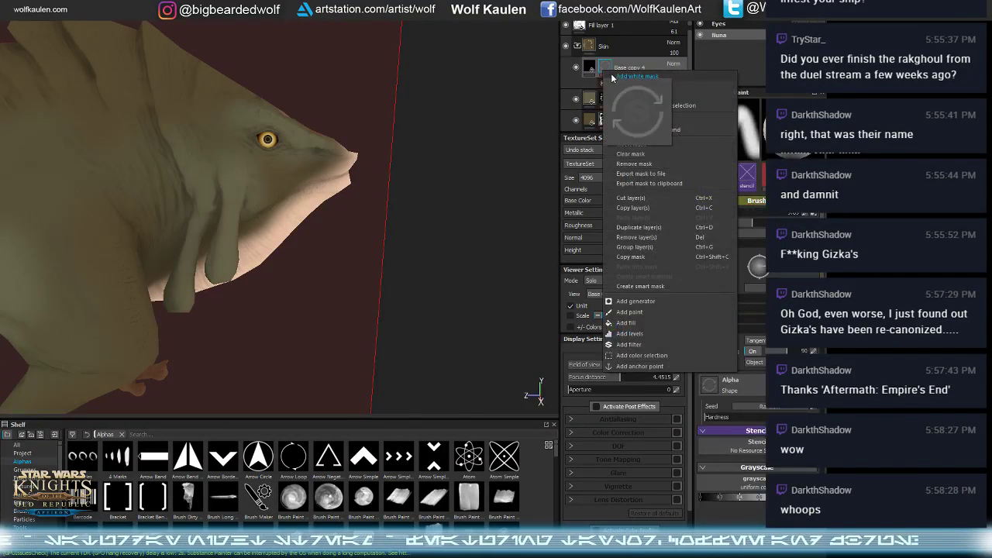
click(636, 96)
right_click(603, 67)
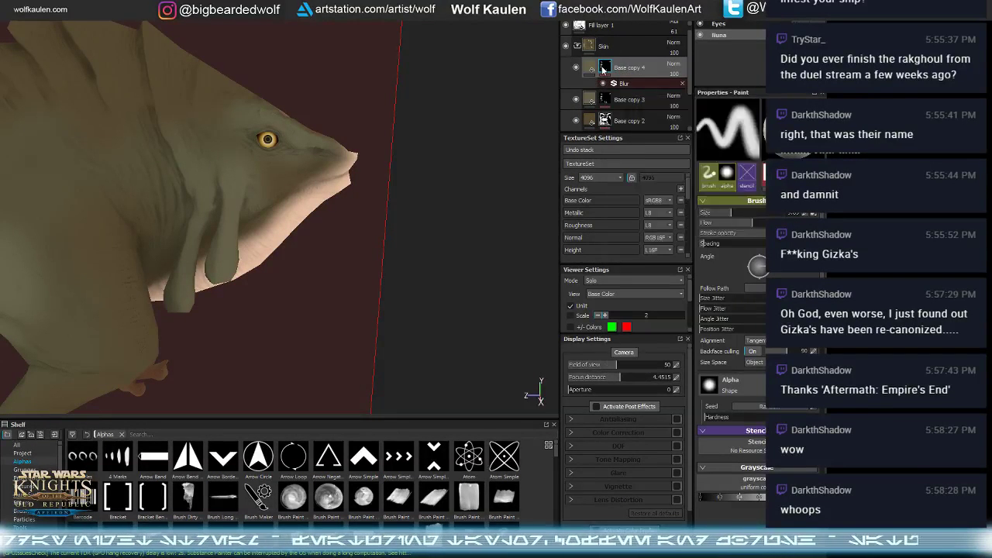
click(630, 84)
- Set the Base copy 4 base color to a pinkish tan with RGB 0.474, 0.287, 0.184
click(589, 68)
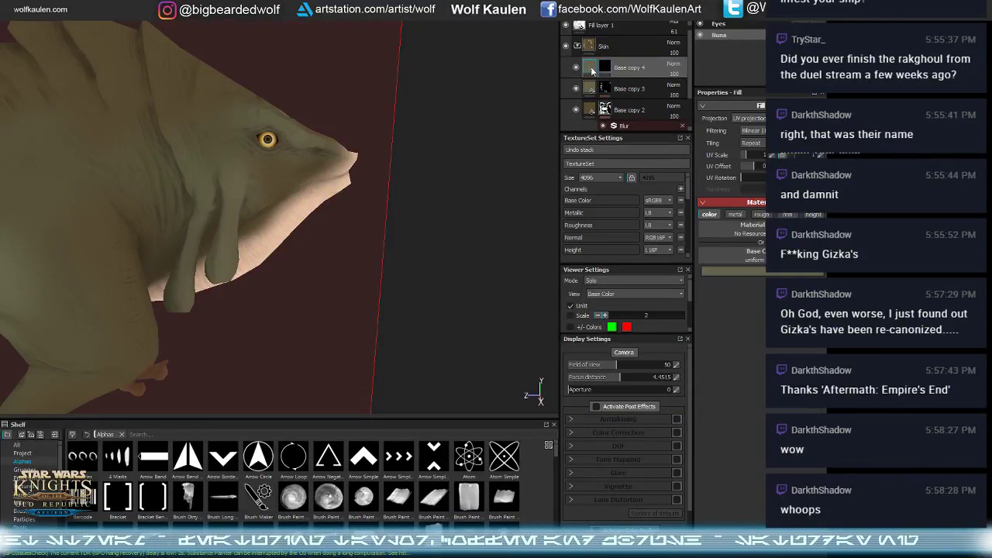
click(747, 279)
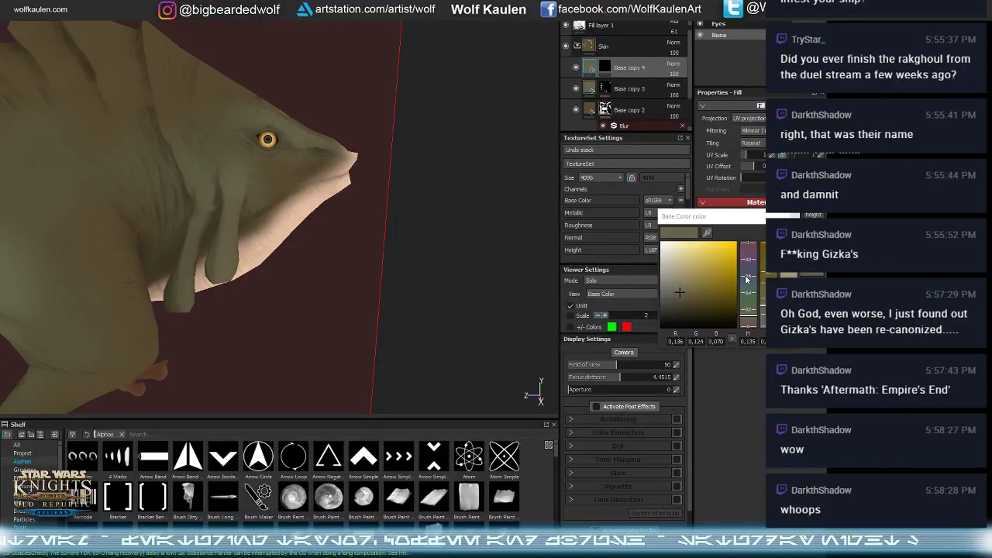
click(707, 235)
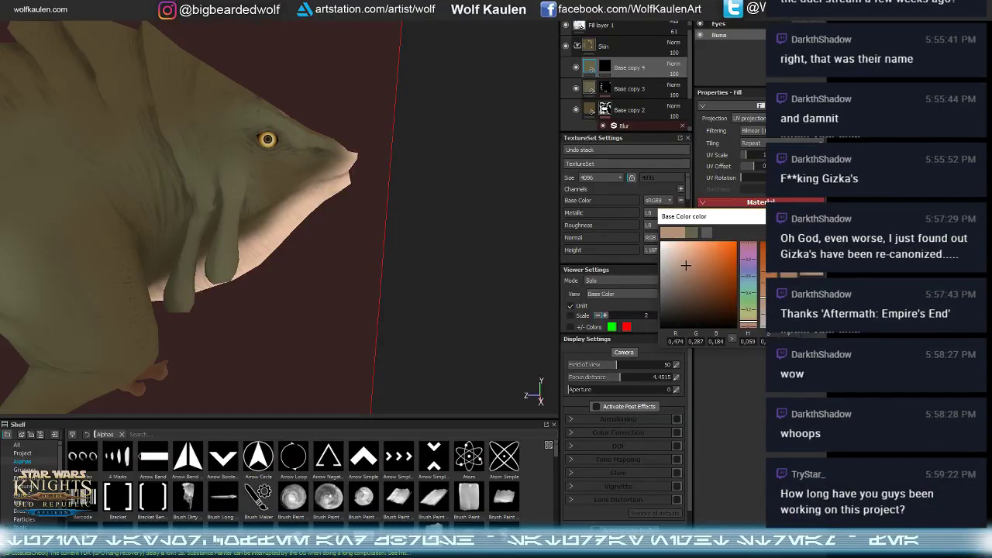
click(398, 186)
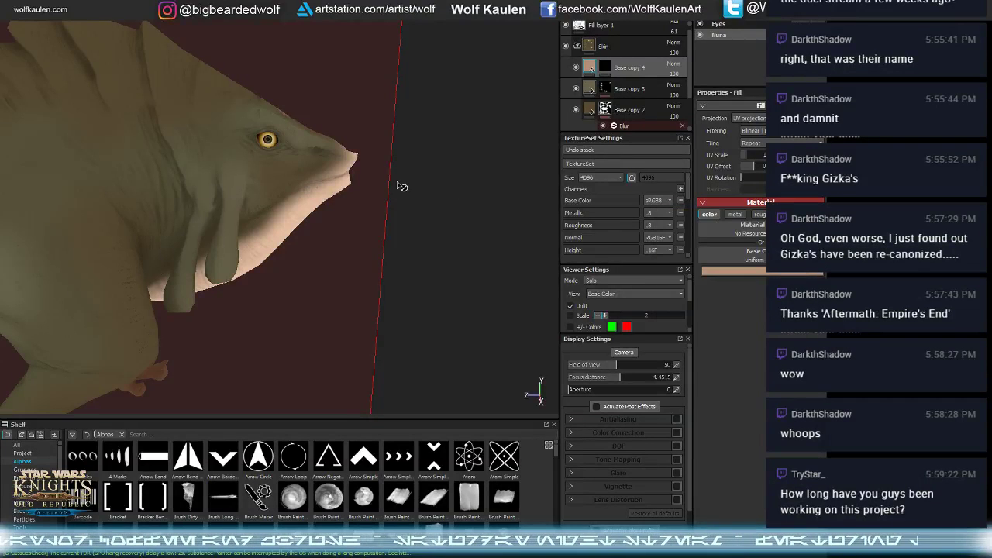
- Paint the pinkish tan along the lips and mouth corner on the Base copy 4 mask
mouse_move(399, 186)
alt+mouse_down()
mouse_move(332, 250)
mouse_move(496, 155)
alt+mouse_up()
click(605, 70)
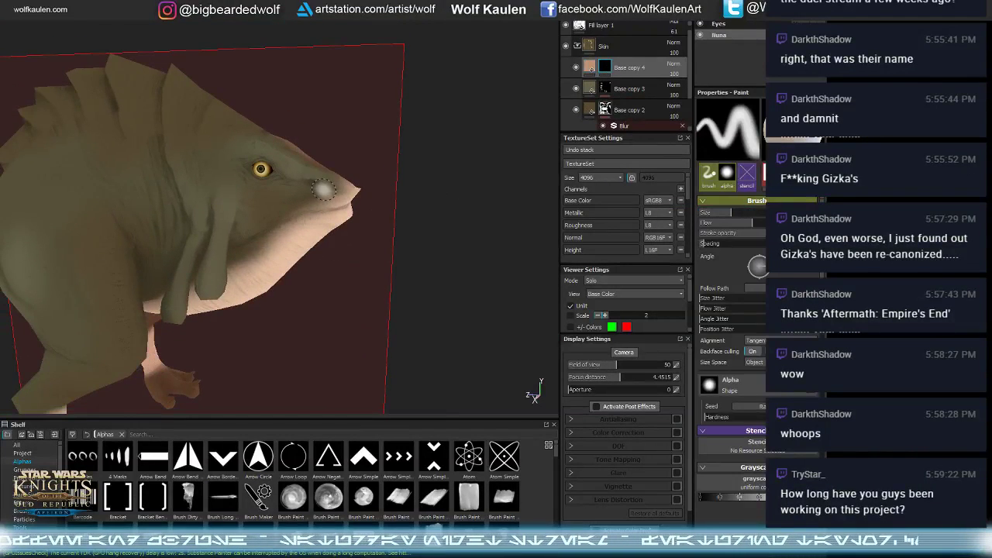
scroll(324, 190, up, 3)
drag(233, 203, 317, 218)
key(ctrl+z)
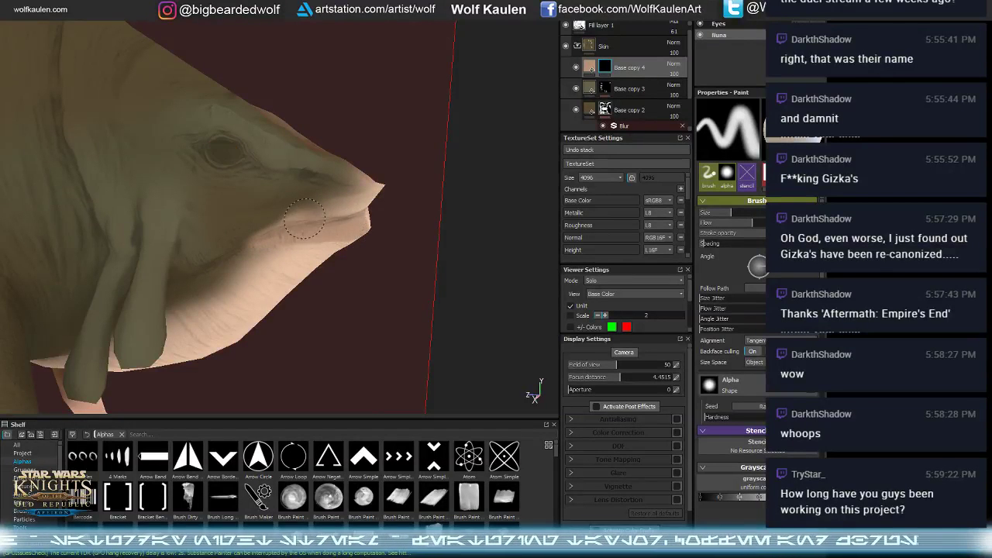
alt+drag(378, 195, 357, 219)
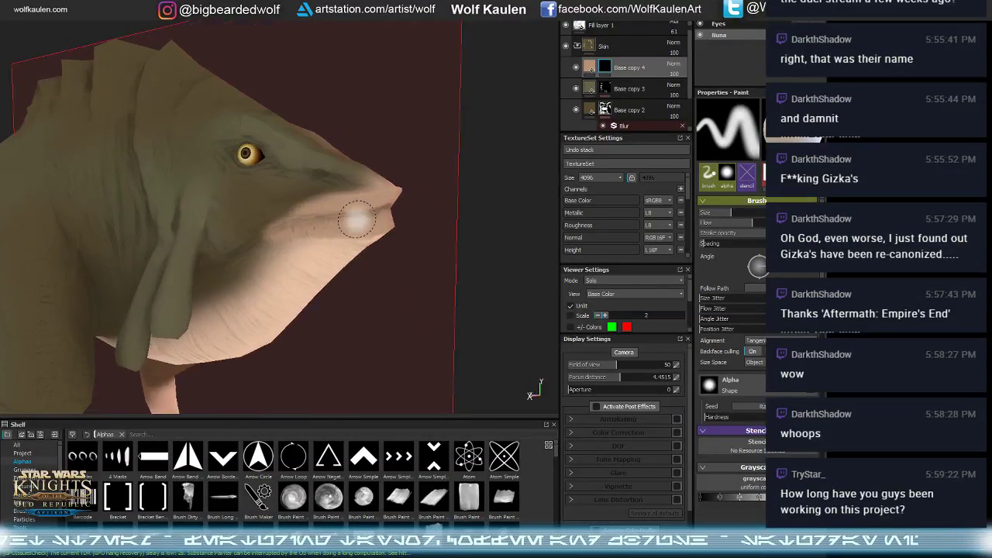
- Add a Blur filter to the Base copy 4 mask to soften the lip color
right_click(601, 22)
click(623, 66)
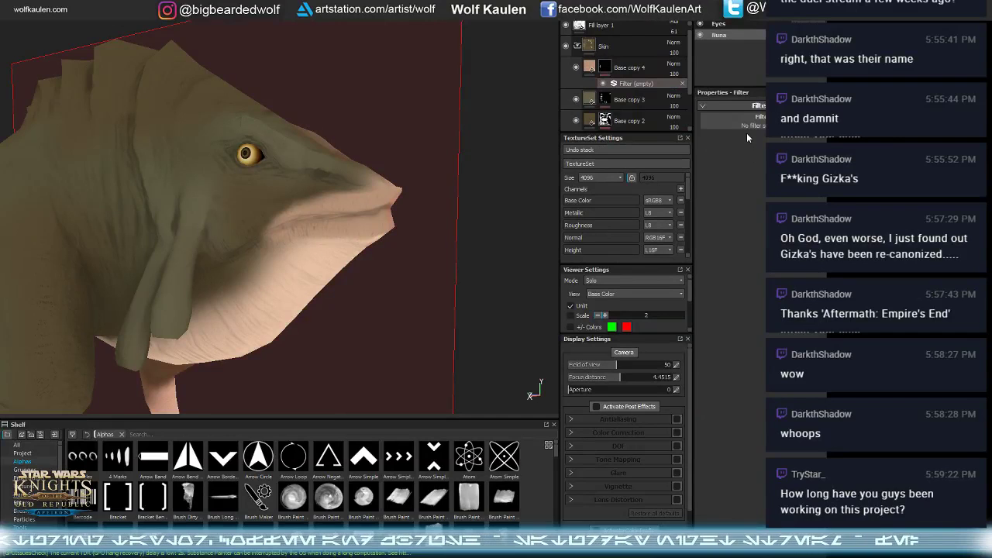
click(746, 128)
click(747, 217)
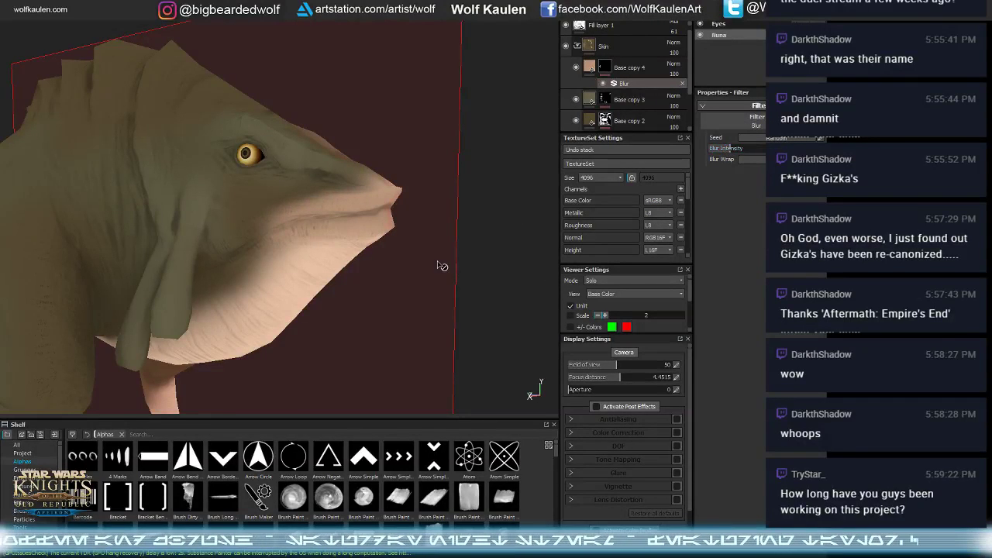
- Examine the creature's color blending from the front and both sides, in base color and in the lit material view
alt+drag(438, 266, 141, 222)
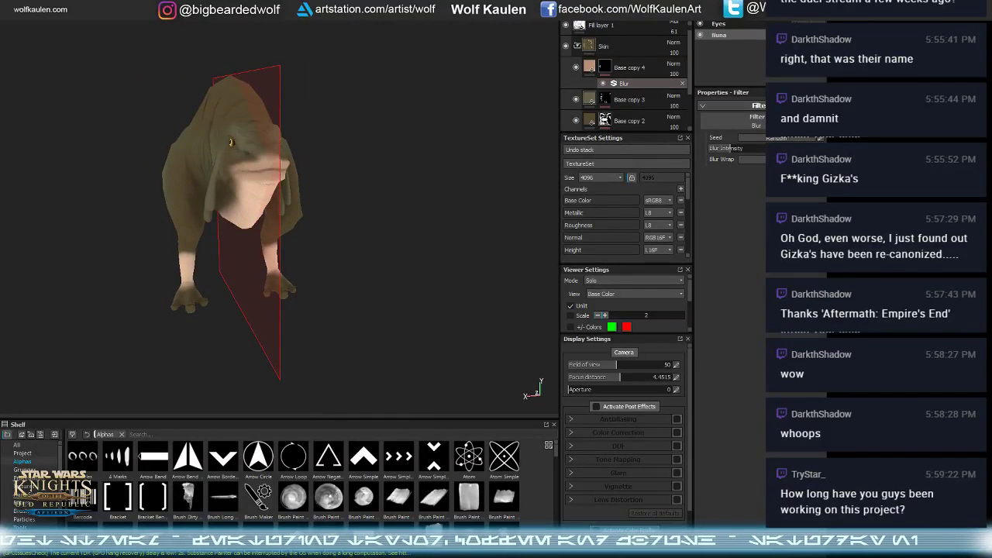
alt+drag(26, 285, 307, 337)
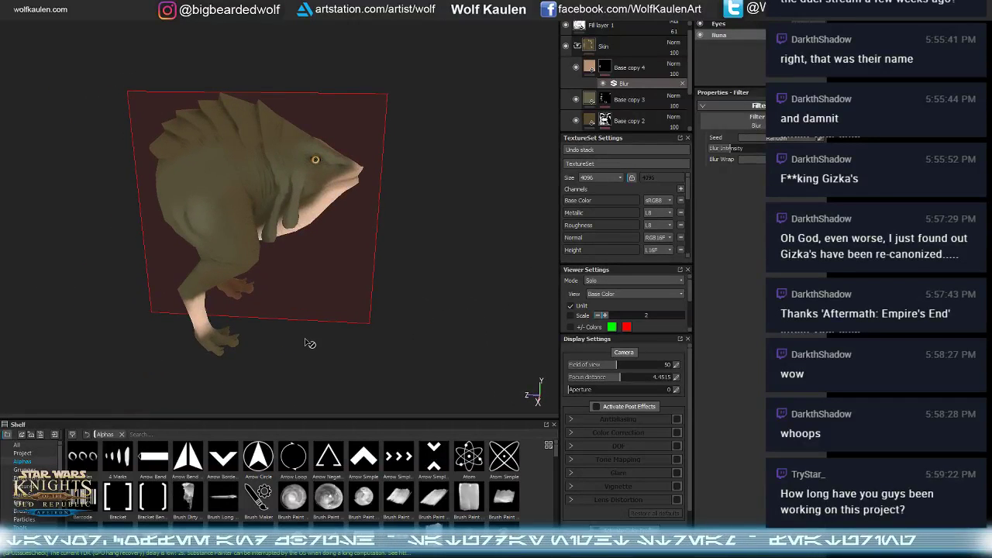
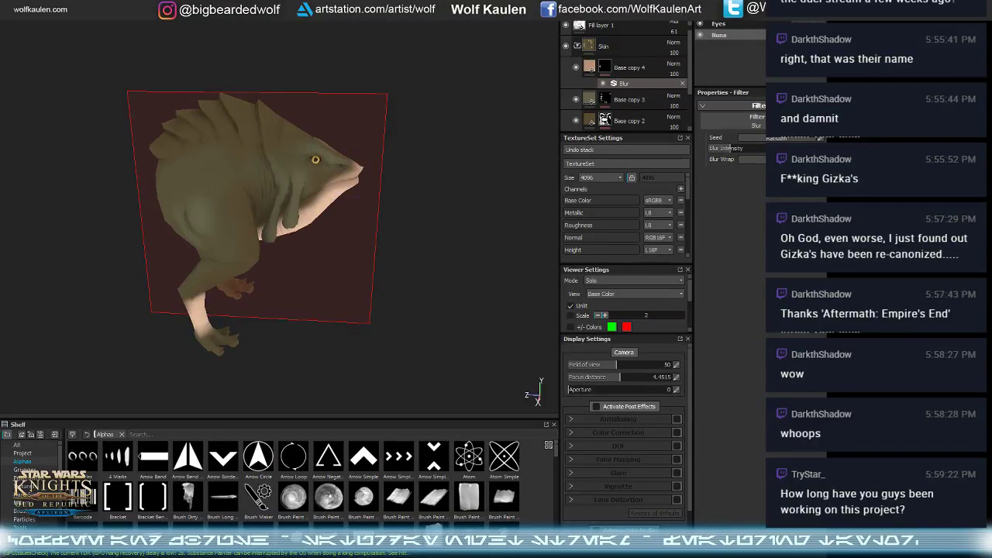
alt+drag(405, 199, 488, 144)
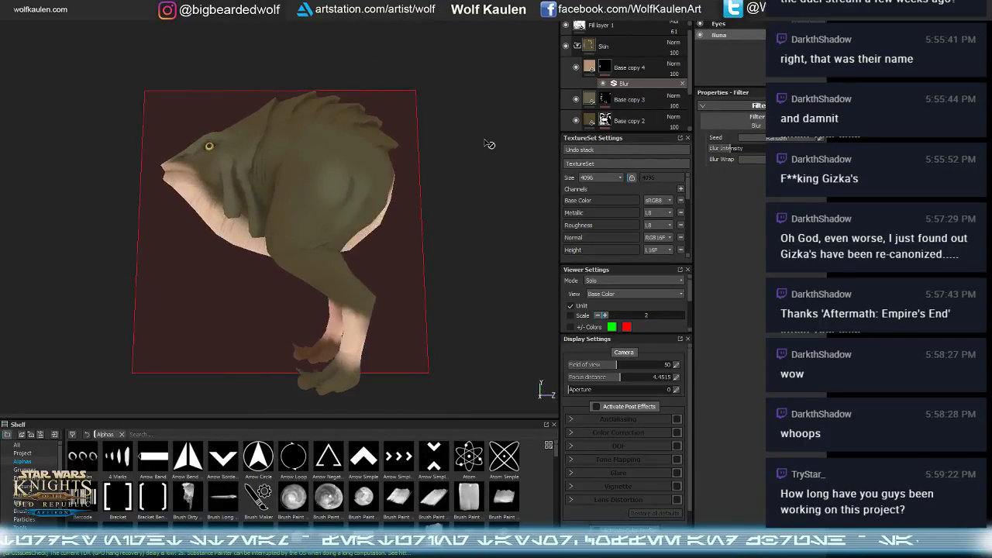
alt+drag(425, 177, 494, 169)
key(m)
alt+drag(450, 121, 698, 256)
alt+right_drag(334, 251, 364, 253)
alt+middle_drag(333, 274, 318, 240)
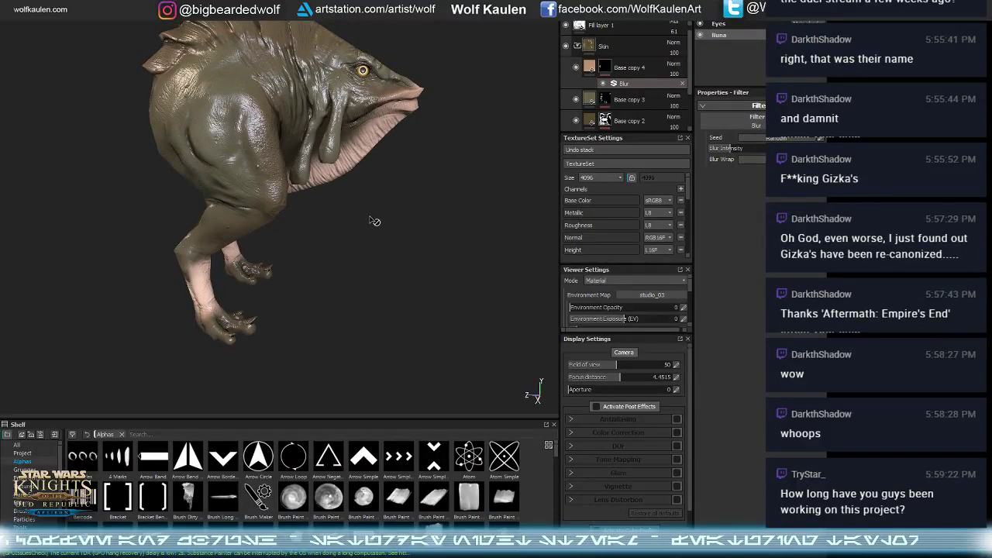
- Compare the single-channel views with the material view, ending on the base color of the whole creature
key(c)
key(c)
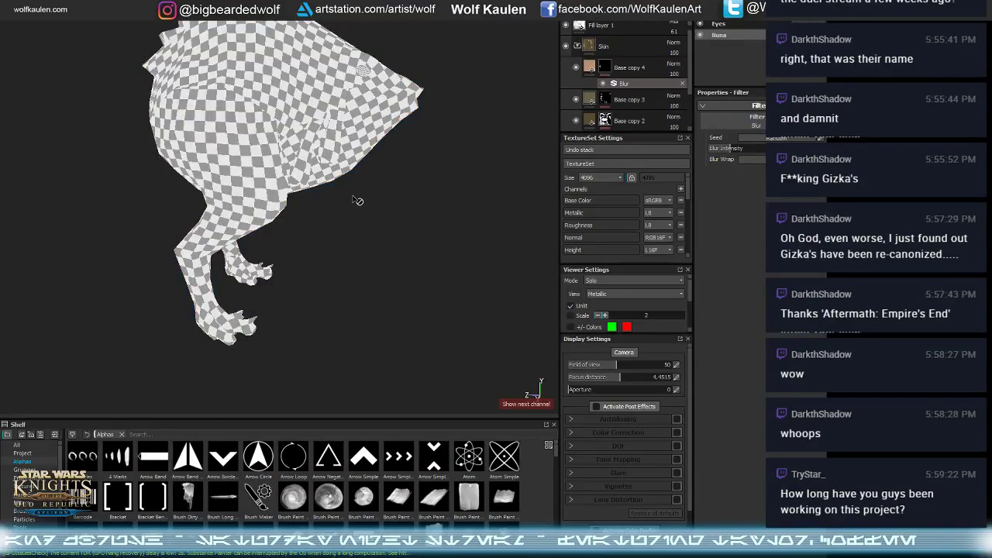
key(m)
alt+drag(397, 196, 346, 266)
key(c)
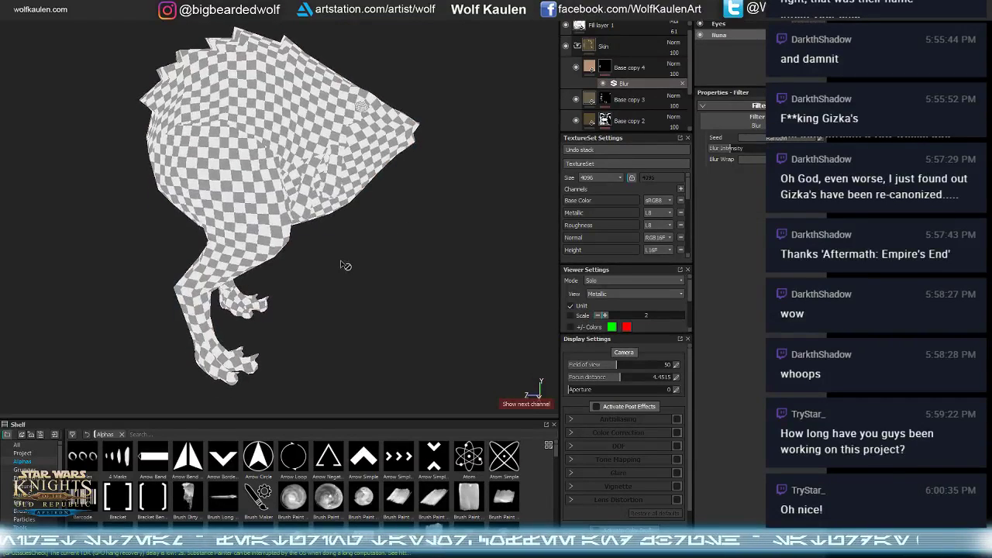
key(c)
key(c)
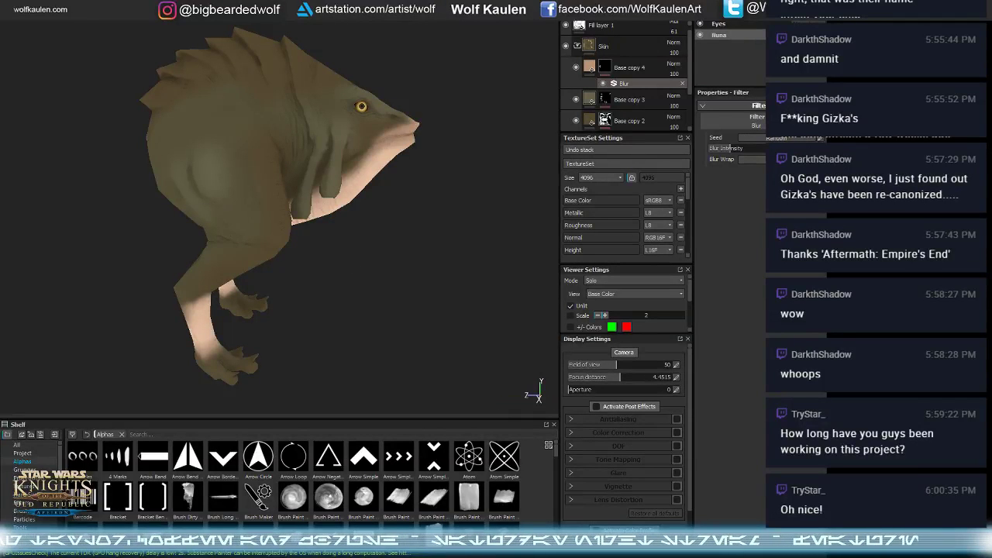
alt+middle_drag(237, 303, 171, 307)
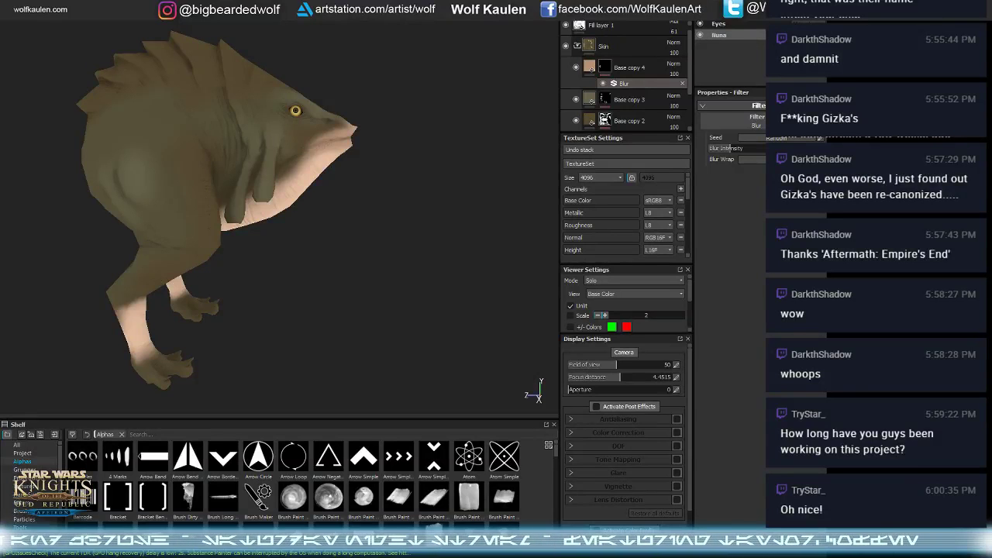
alt+drag(284, 244, 293, 264)
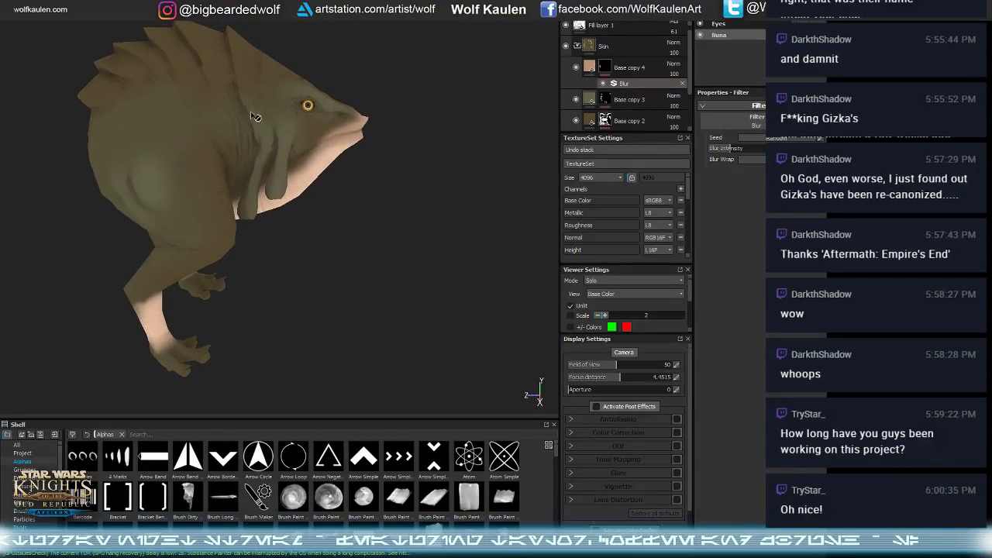
- Add a fill layer above Base copy 4, keep only its color channel active, and give it a black mask
click(625, 64)
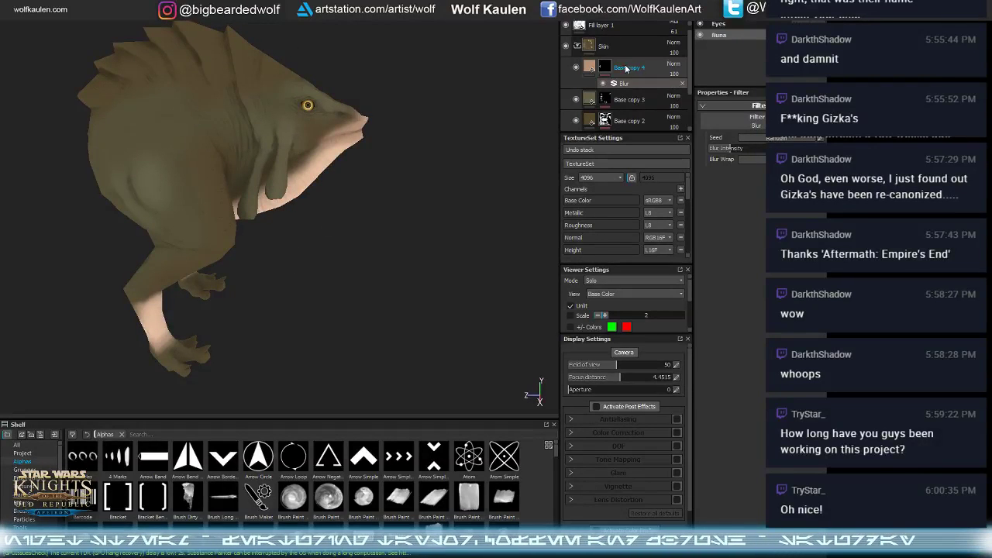
click(671, 26)
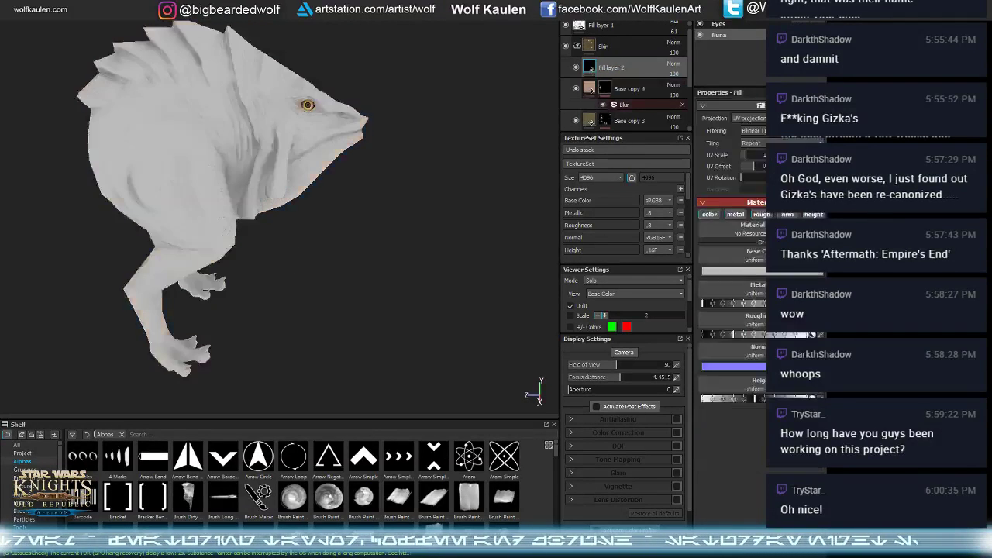
click(763, 216)
click(788, 215)
click(813, 215)
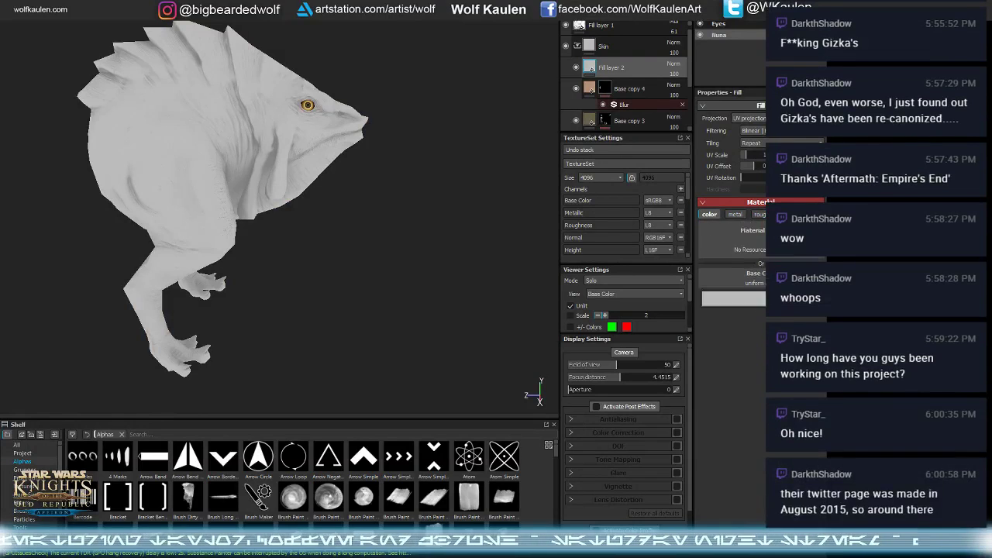
click(621, 24)
click(630, 30)
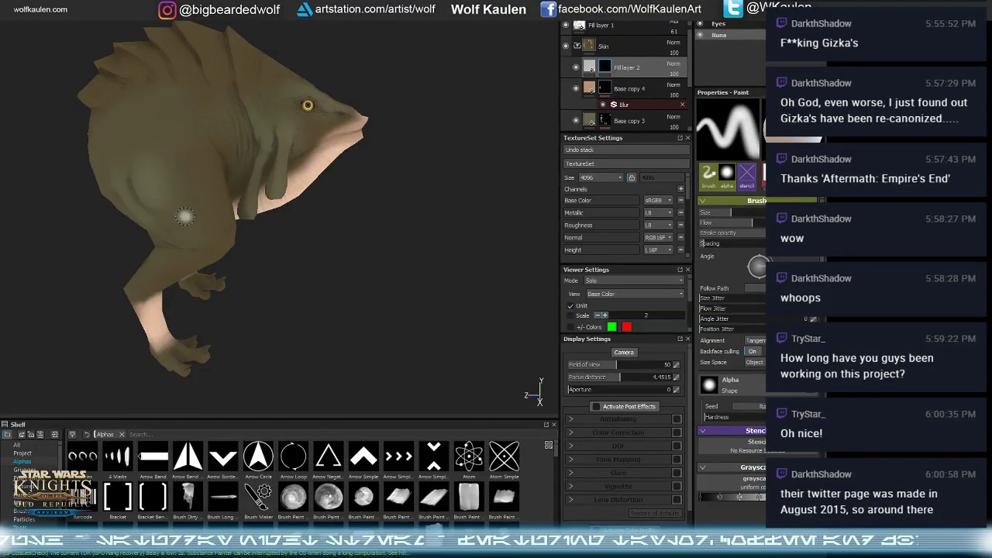
- Apply the Dust Soft 2 smart mask to the Fill layer 2 mask
alt+middle_drag(239, 233, 255, 247)
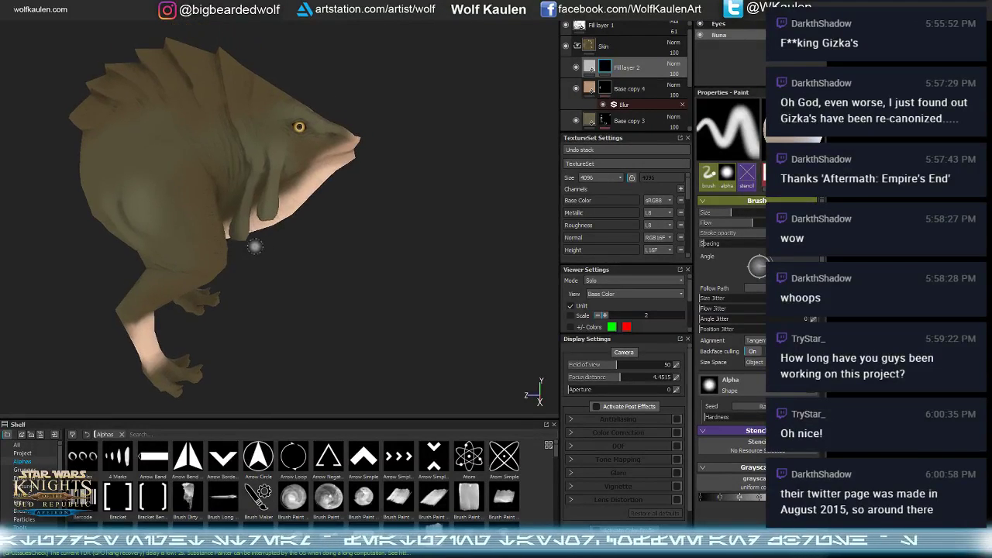
alt+drag(445, 221, 439, 251)
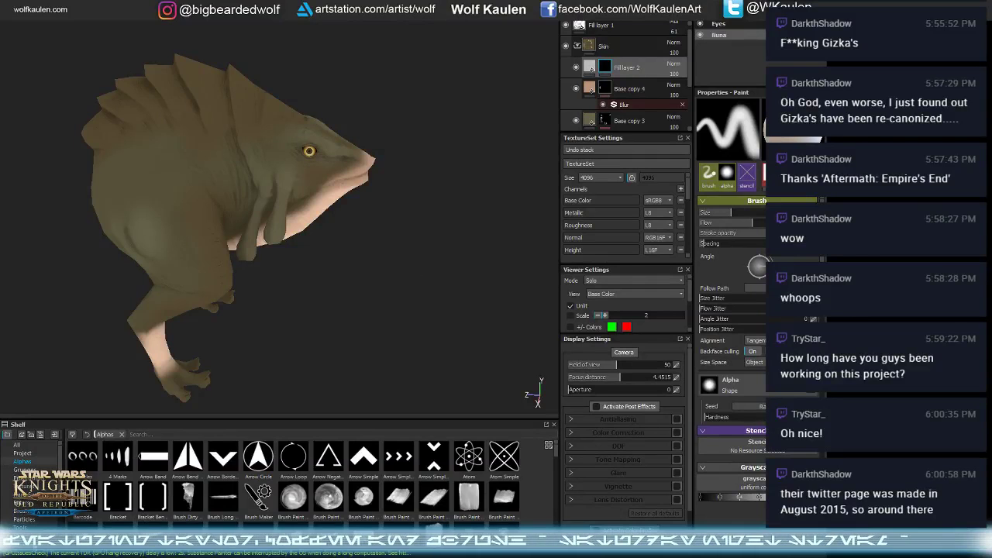
scroll(33, 512, down, 1)
click(33, 519)
click(30, 528)
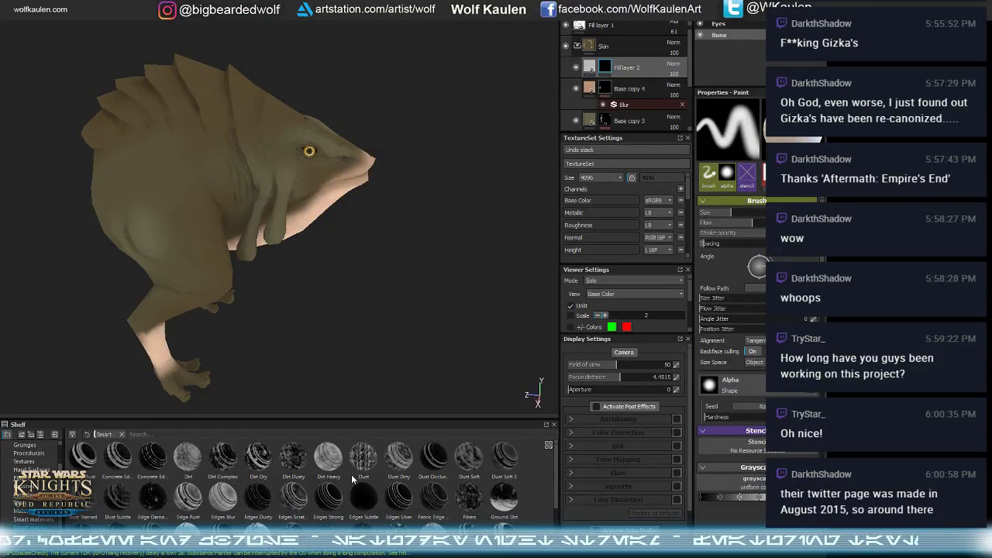
drag(501, 465, 604, 69)
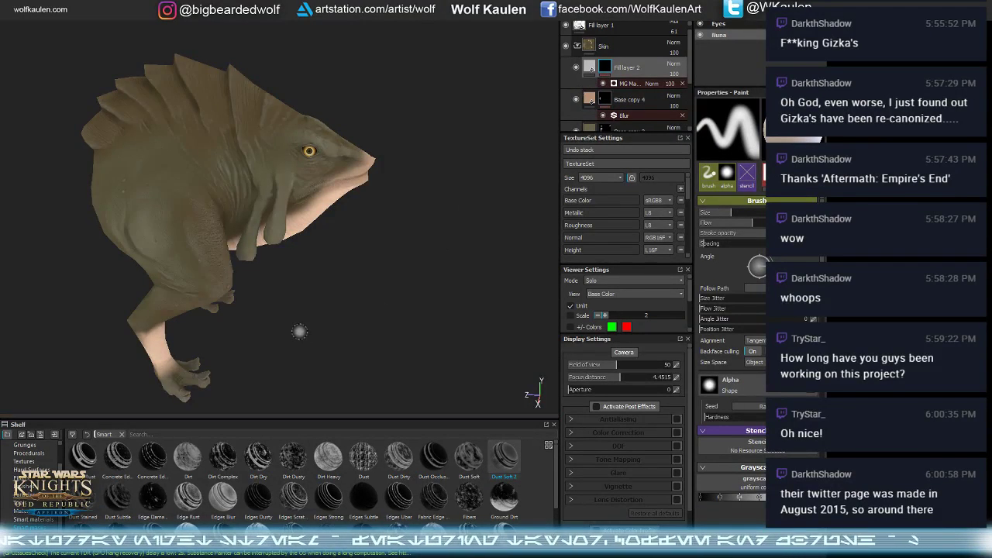
- Change the blend mode of Fill layer 2 to Multiply
mouse_move(299, 332)
alt+mouse_down()
mouse_move(274, 317)
mouse_move(295, 314)
alt+mouse_up()
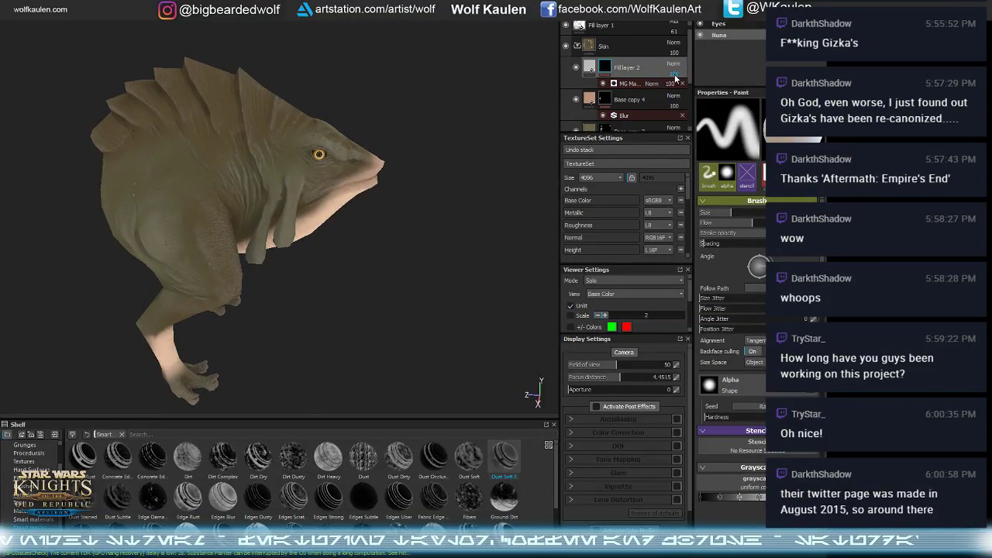
click(674, 65)
click(683, 114)
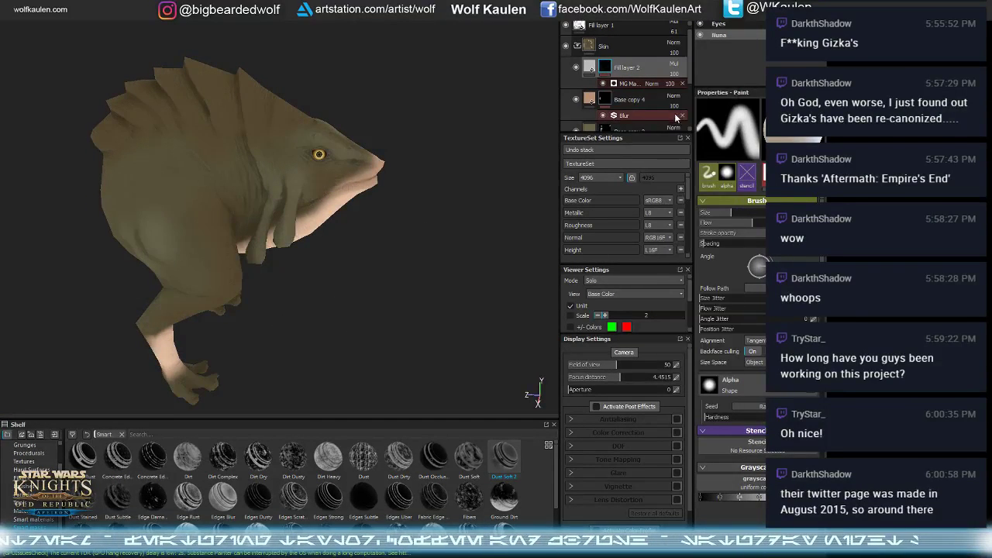
- Try the Overlay and Screen blend modes on Fill layer 2
click(674, 65)
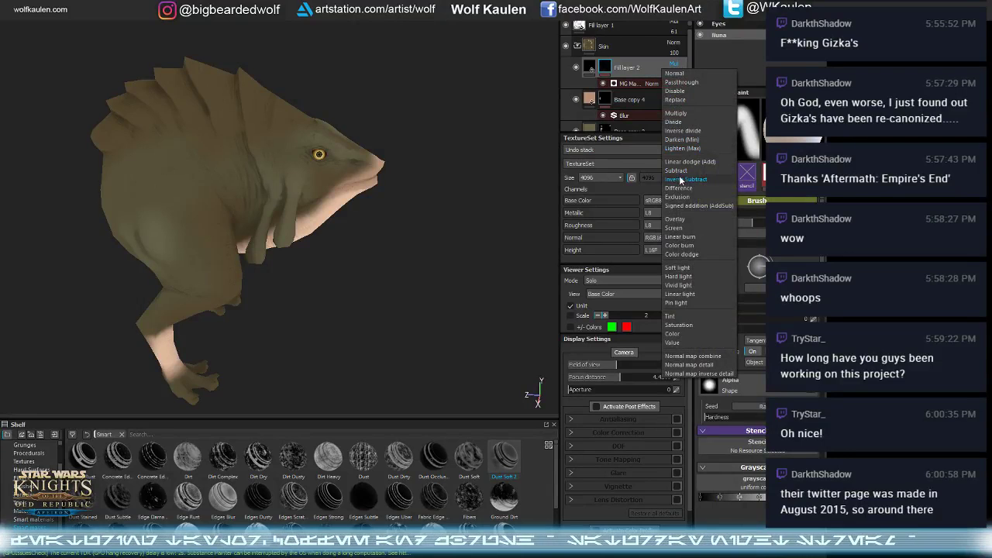
click(680, 220)
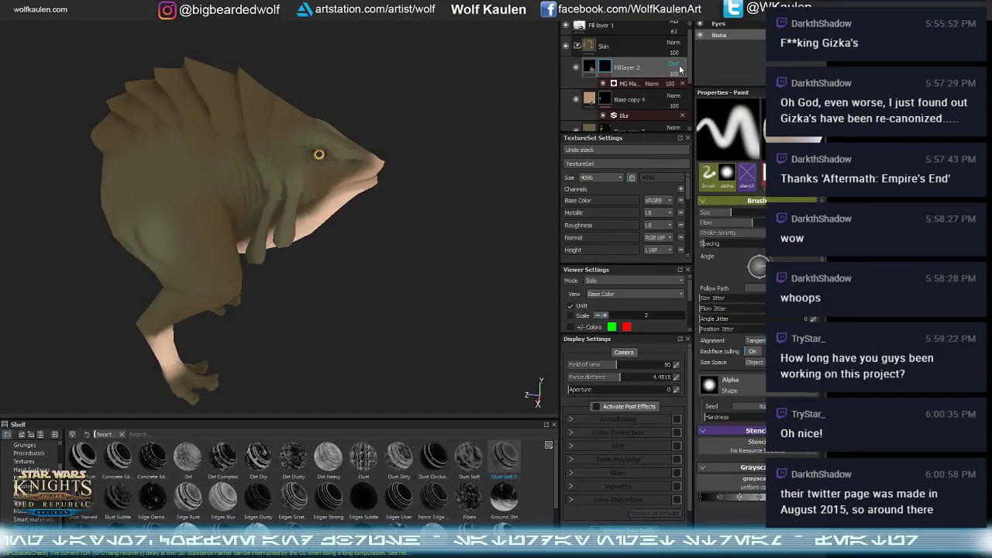
click(673, 66)
click(668, 229)
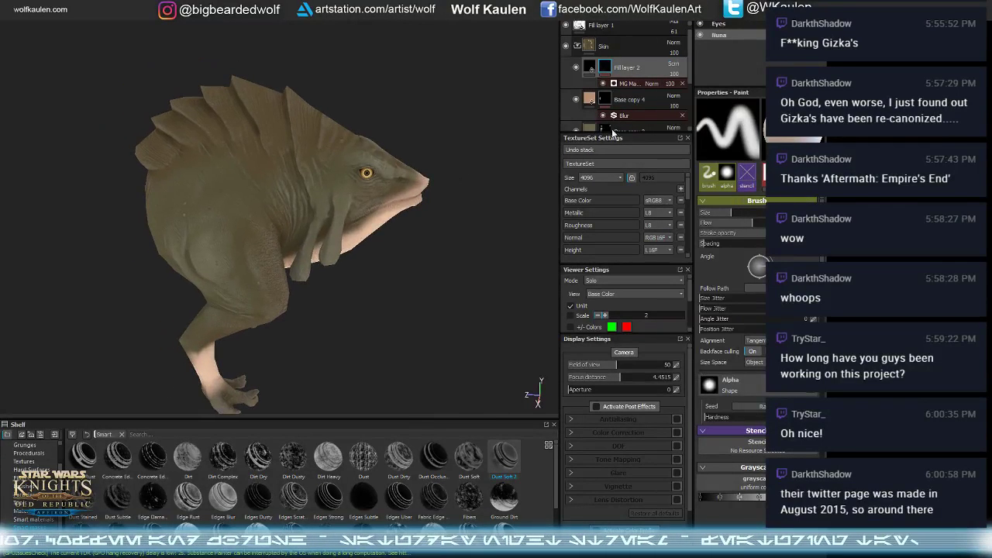
- Set the blend mode of Fill layer 2 to Normal and lower its opacity to 44
click(675, 66)
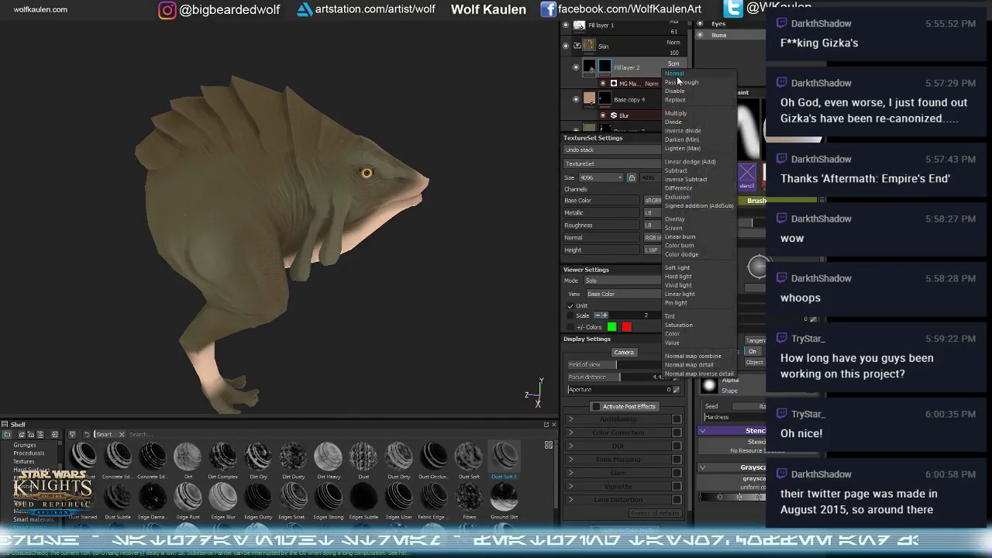
click(669, 78)
alt+drag(325, 178, 279, 263)
scroll(335, 157, up, 5)
scroll(318, 253, down, 4)
scroll(217, 284, up, 5)
alt+drag(217, 284, 403, 290)
scroll(233, 248, down, 5)
scroll(630, 60, up, 1)
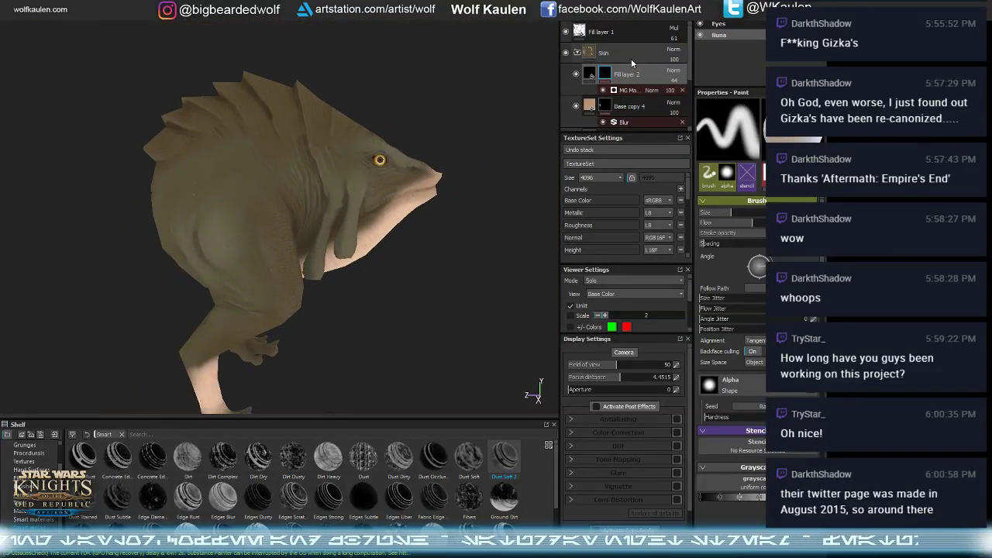
- Add a fill layer above Fill layer 2 in the Skin folder and keep only its color channel active
click(653, 15)
alt+middle_drag(419, 328, 400, 316)
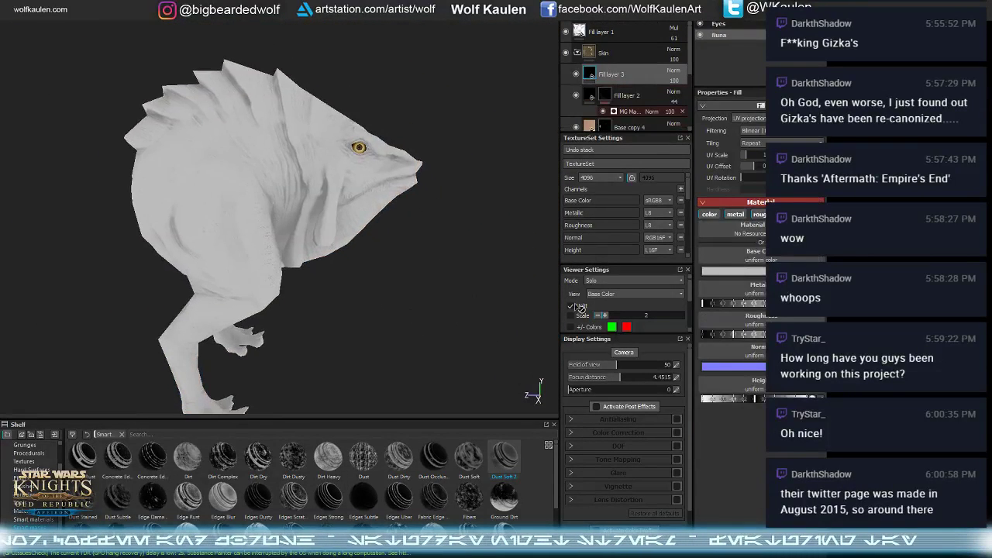
click(735, 215)
click(757, 214)
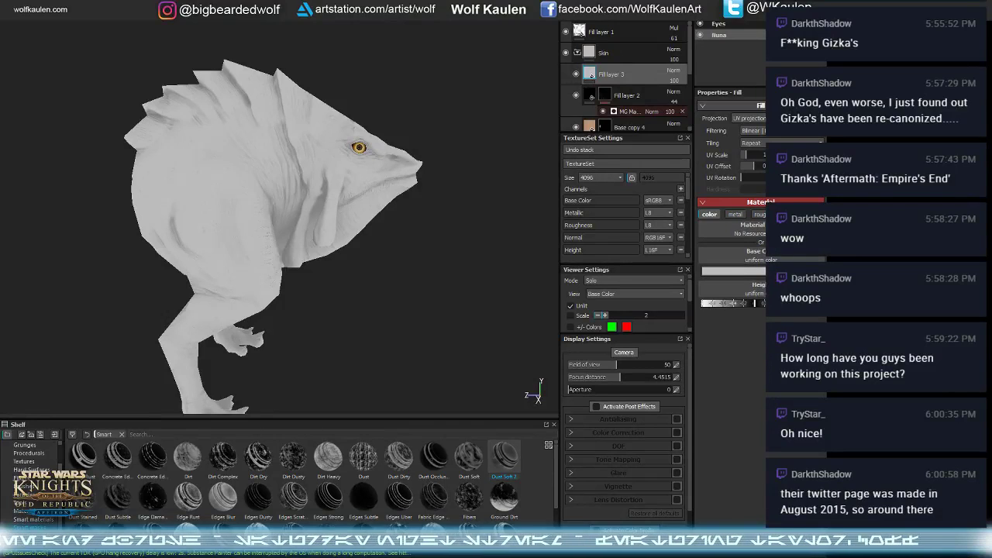
- Set the base color of Fill layer 3 to near-black (0.006 for R, G and B) and give it a black mask
click(741, 270)
drag(788, 307, 788, 318)
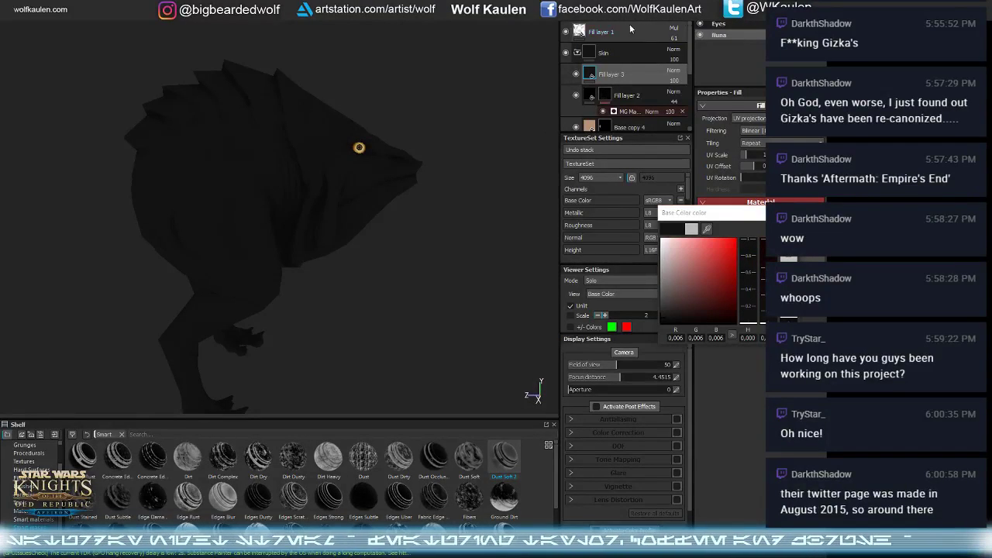
click(793, 212)
click(616, 13)
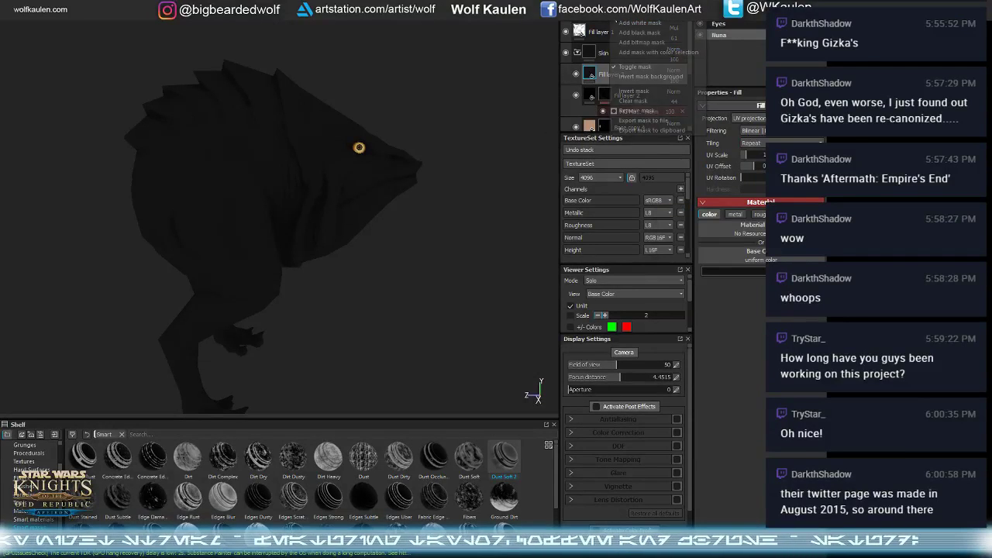
click(640, 33)
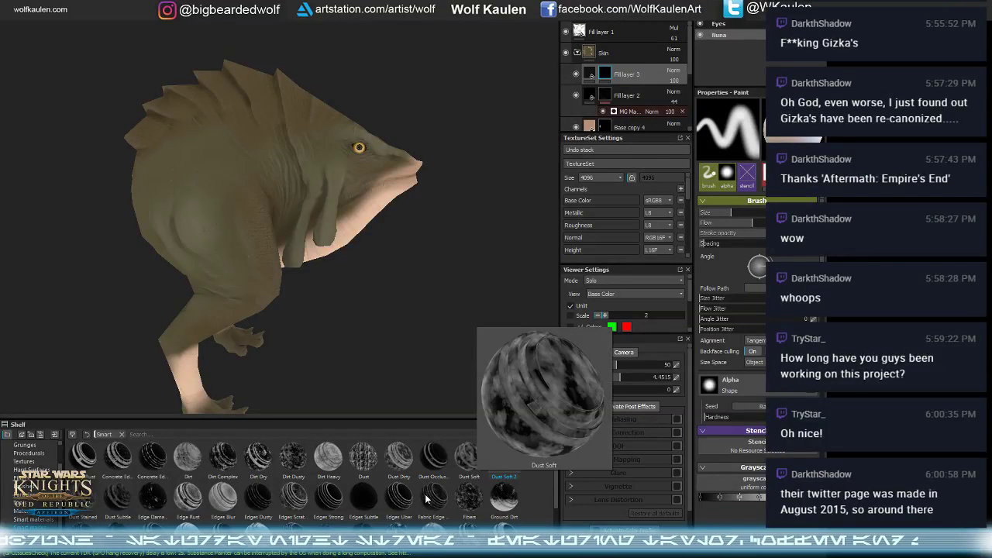
- Try the Dirt Heavy smart mask on Fill layer 3 and remove it again
mouse_move(404, 469)
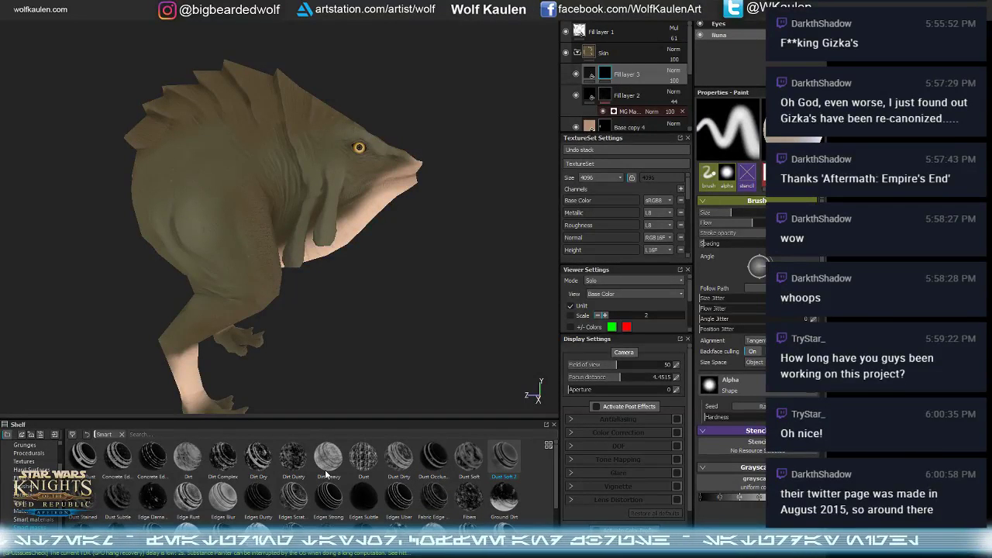
drag(327, 467, 603, 78)
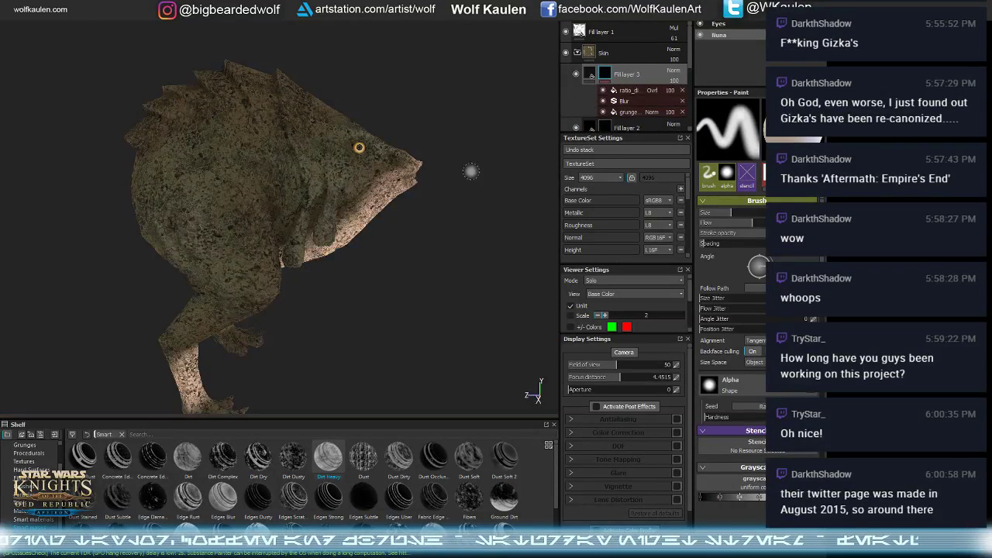
right_click(603, 78)
click(631, 91)
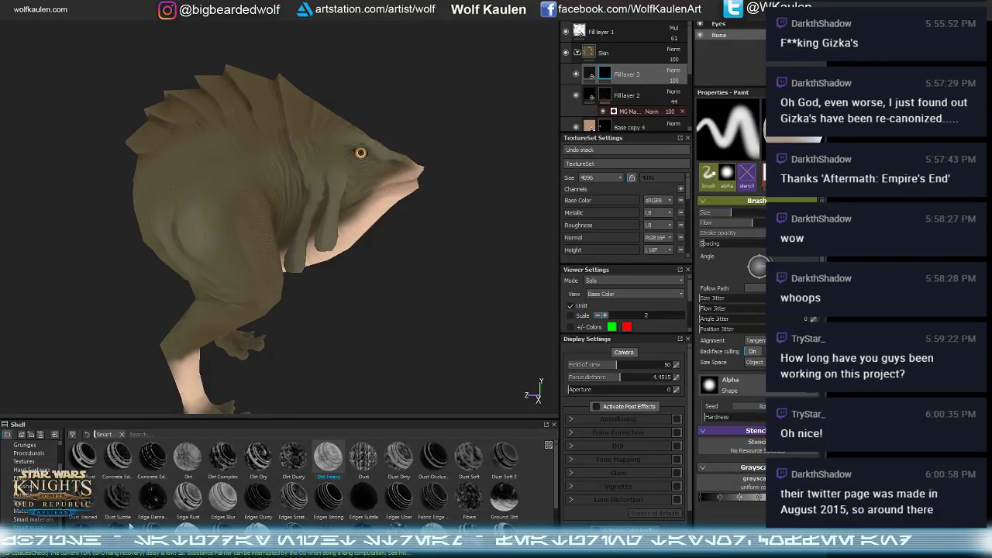
- Apply the Dust Stained smart mask to the Fill layer 3 mask and lower the layer's opacity to 53
drag(85, 510, 608, 75)
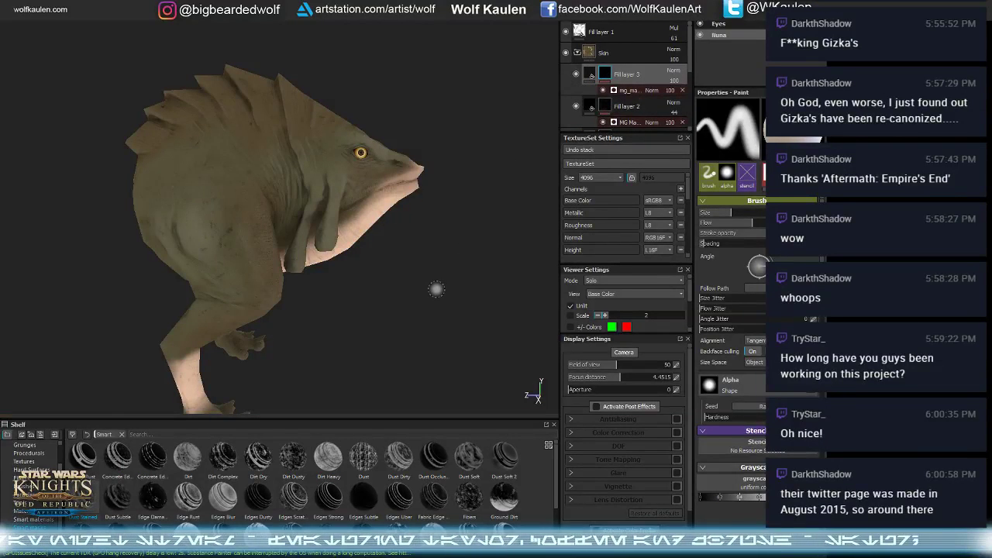
alt+drag(436, 348, 162, 339)
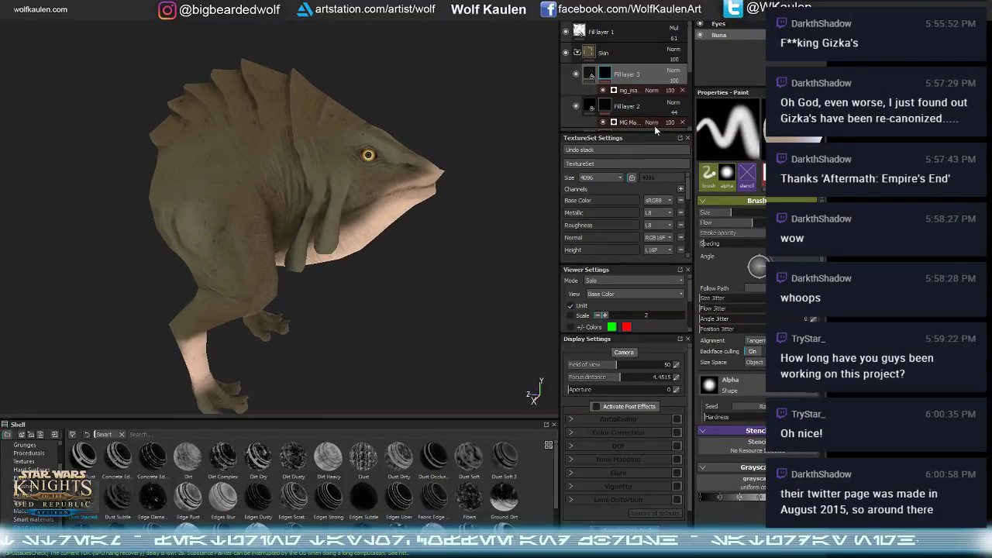
click(675, 85)
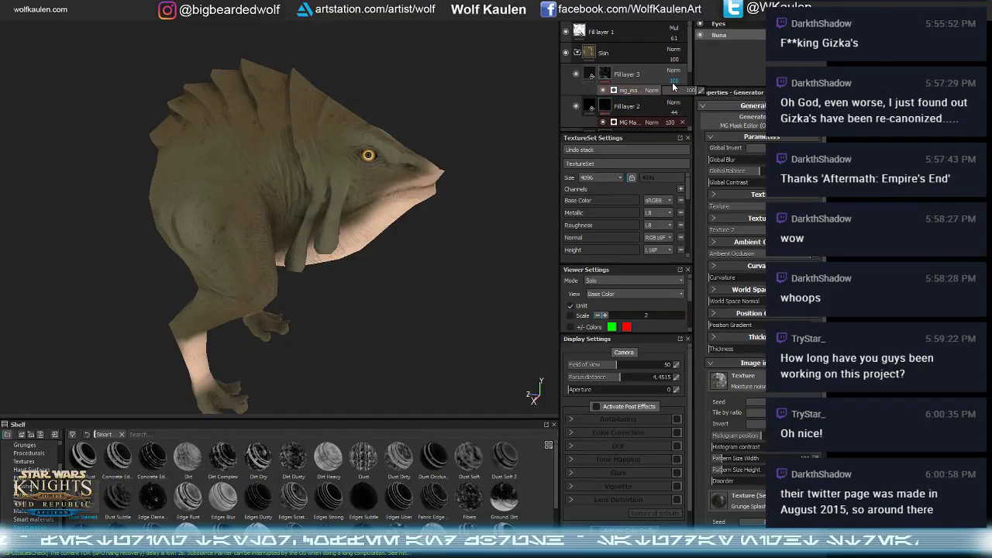
drag(675, 92, 671, 94)
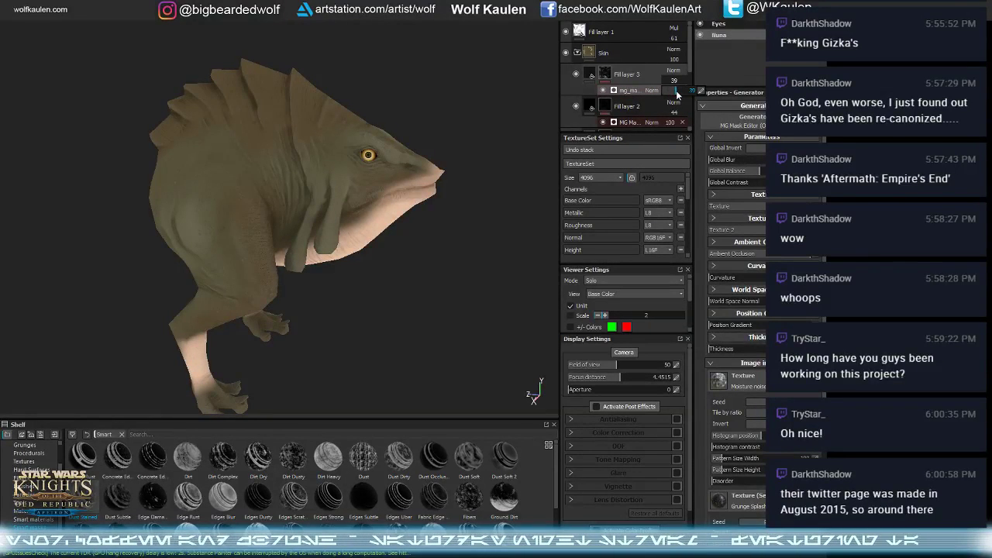
alt+drag(479, 241, 440, 292)
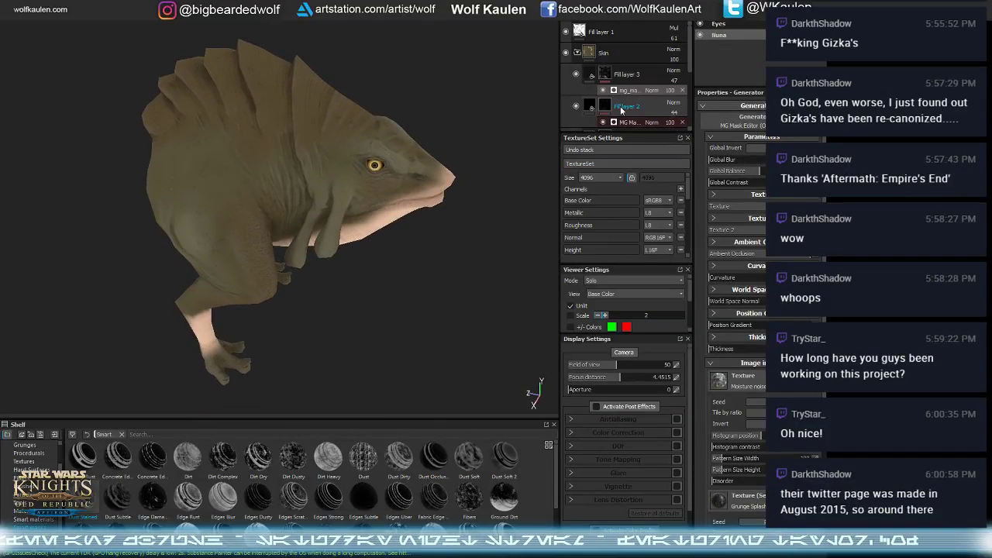
click(668, 90)
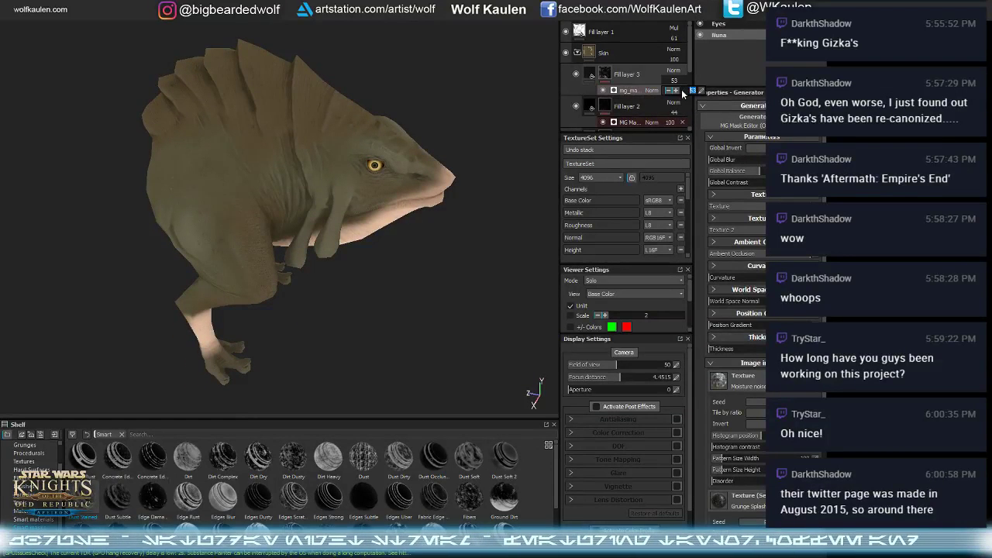
alt+drag(439, 266, 288, 275)
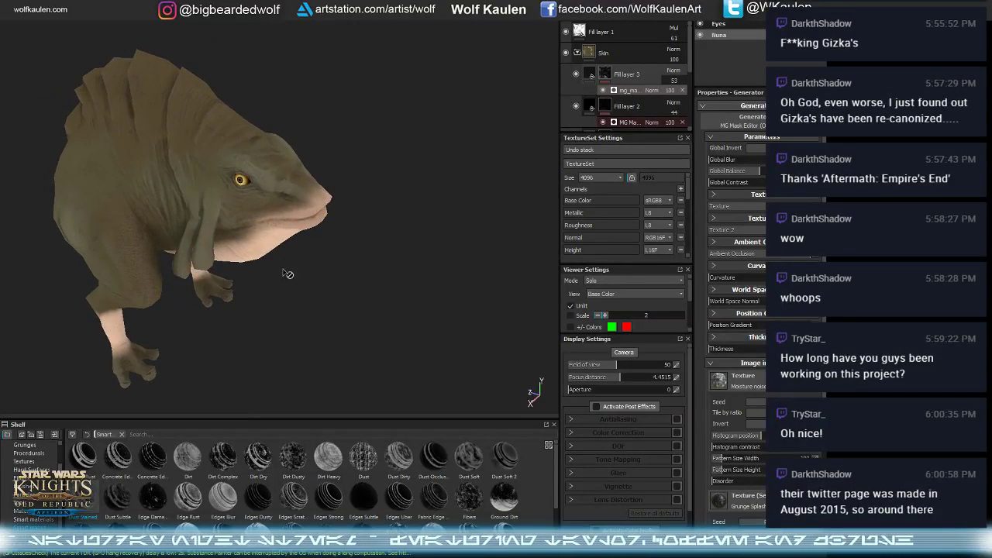
- Add a color-only fill layer above Fill layer 3 with a bright red base color (R 0.726, G 0.008, B 0.008) and a black mask
scroll(277, 230, up, 3)
click(604, 74)
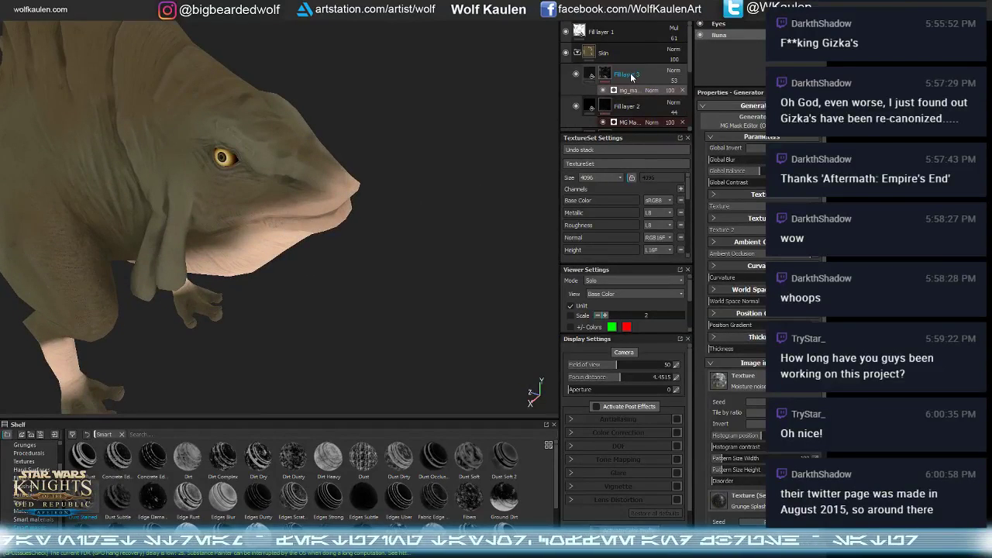
alt+drag(441, 256, 500, 257)
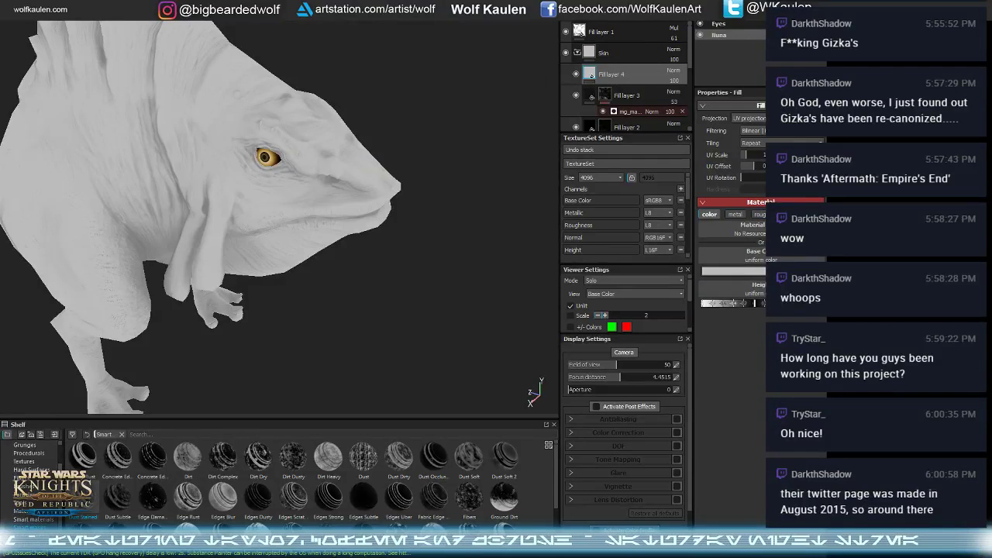
click(760, 282)
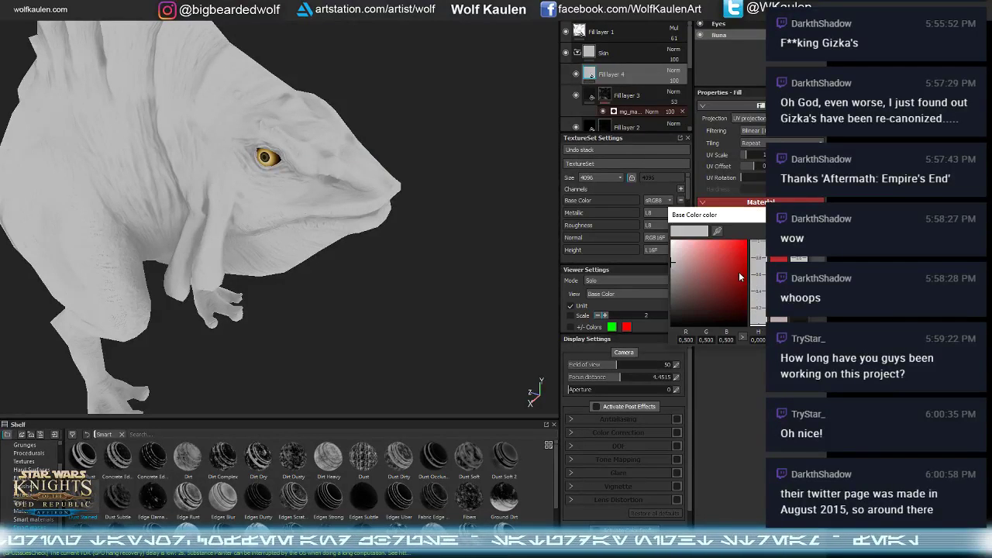
drag(739, 272, 743, 250)
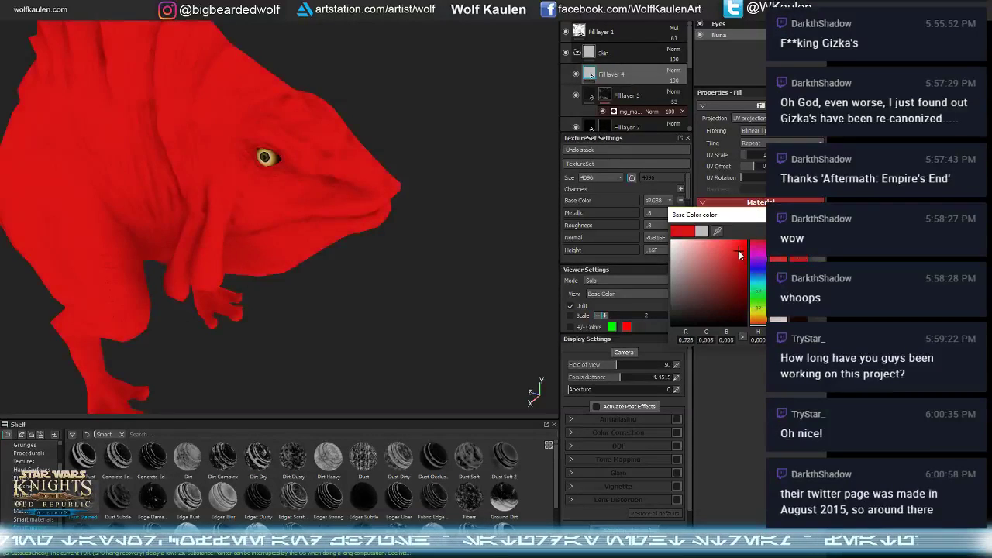
click(617, 13)
click(629, 35)
- Paint the snout, cheeks and eye area into the Fill layer 4 mask with symmetry on, and lower the layer's opacity to 3
alt+drag(437, 221, 326, 212)
ctrl+right_drag(327, 212, 364, 210)
mouse_move(321, 198)
mouse_down()
mouse_move(279, 203)
mouse_move(339, 175)
mouse_move(277, 165)
mouse_move(325, 172)
mouse_up()
key(l)
mouse_move(284, 199)
mouse_down()
mouse_move(376, 202)
mouse_move(353, 233)
mouse_move(318, 236)
mouse_move(270, 218)
mouse_move(320, 203)
mouse_up()
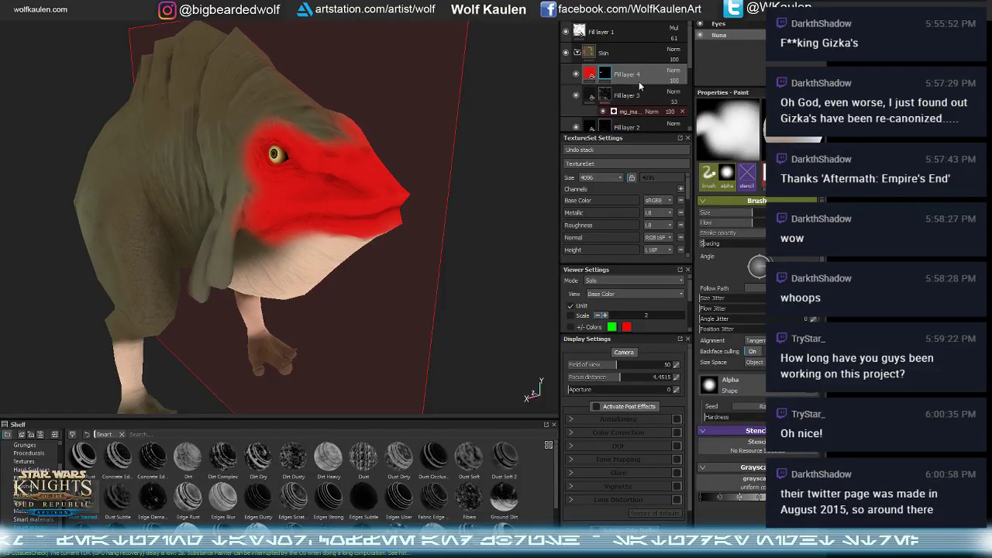
click(665, 92)
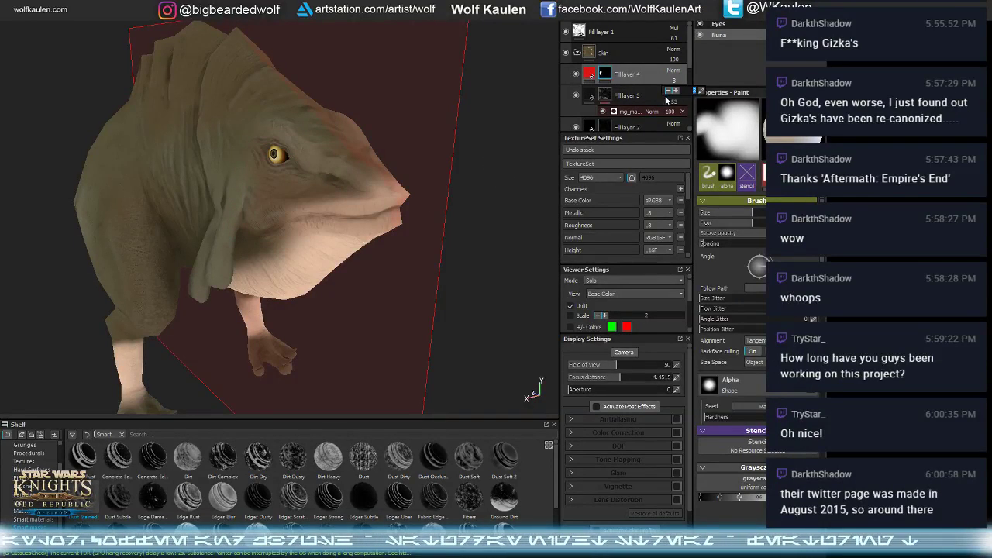
scroll(505, 209, up, 3)
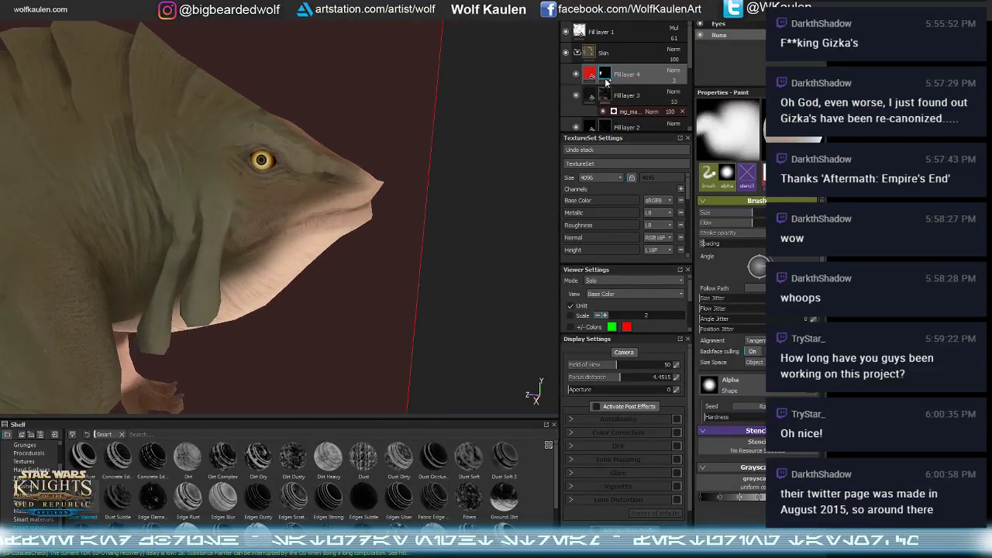
- Duplicate Fill layer 4 and clear the copy's mask to black
key(ctrl+d)
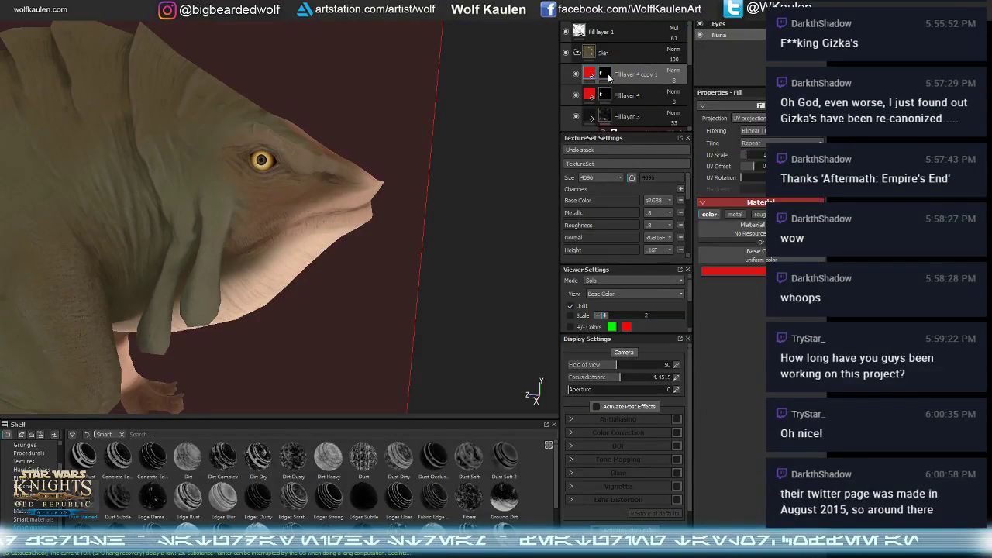
right_click(591, 75)
click(626, 95)
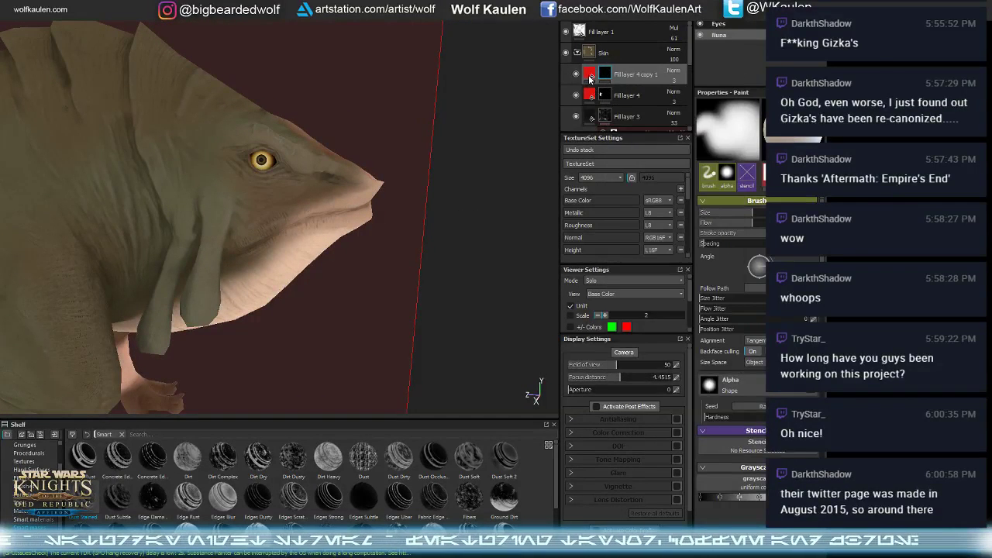
- Change the base color of Fill layer 4 copy 1 to bright blue and select its mask for painting
click(590, 75)
click(741, 275)
drag(756, 293, 756, 278)
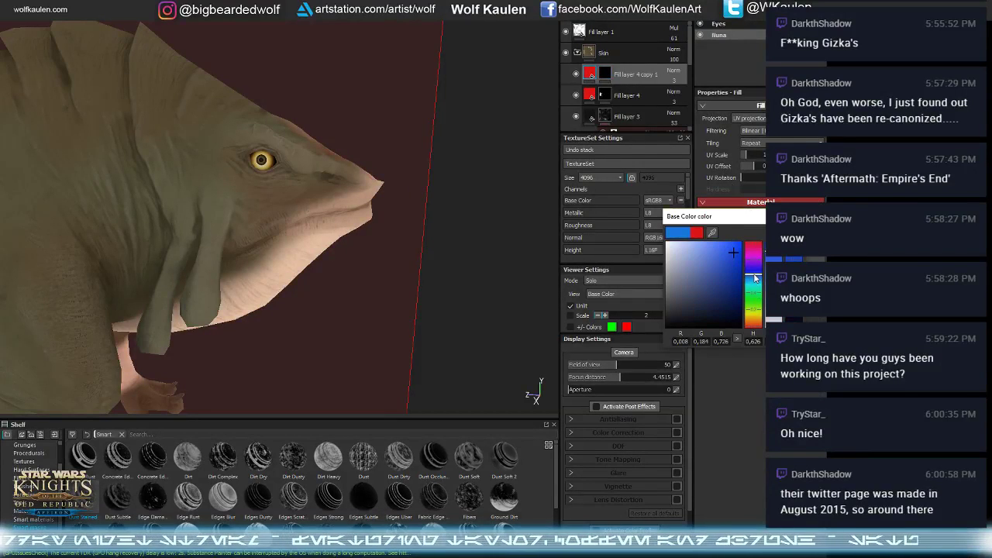
click(642, 83)
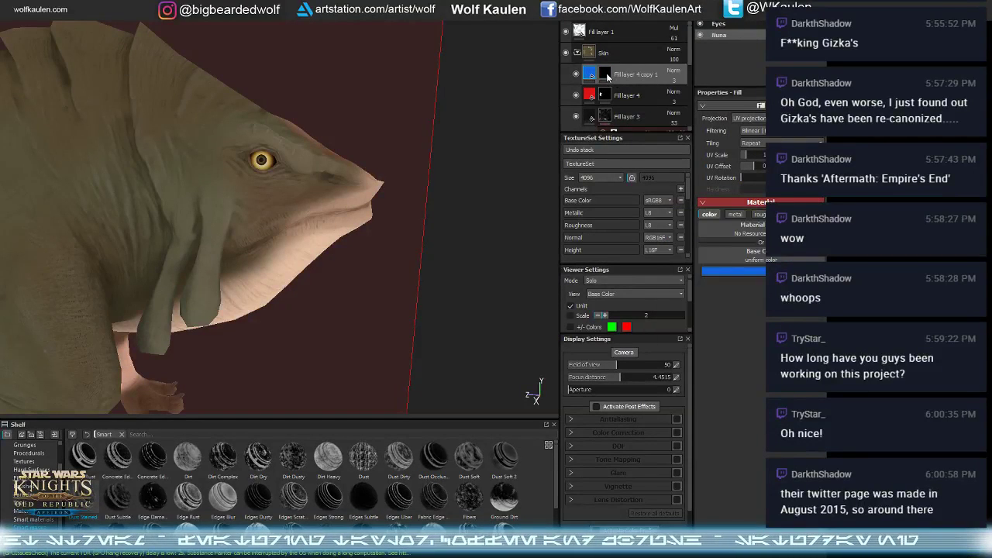
click(607, 75)
- Raise the opacity of Fill layer 4 copy 1 to 100 and paint the throat and hanging wattles into its mask
alt+drag(414, 210, 385, 165)
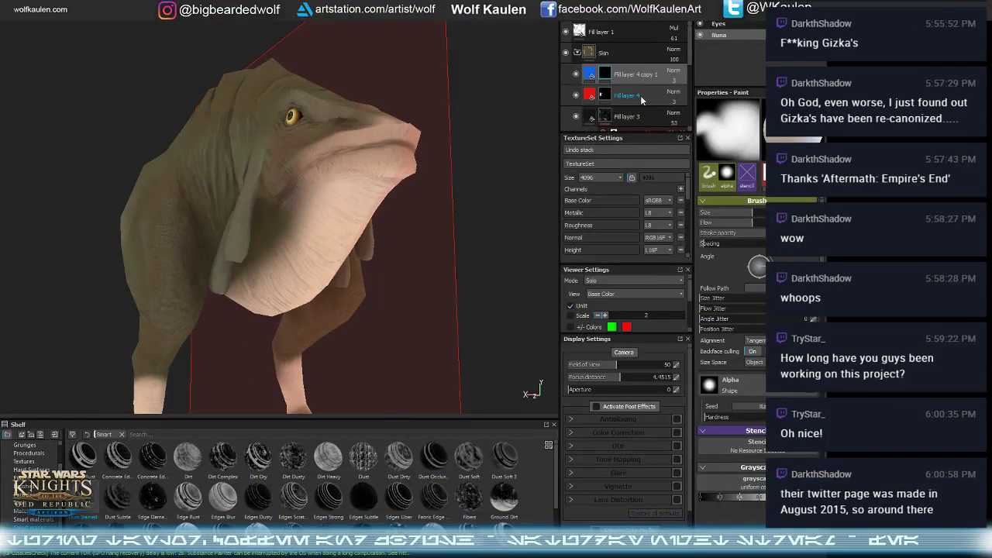
click(703, 93)
mouse_move(365, 195)
alt+mouse_down()
mouse_move(344, 166)
mouse_move(353, 188)
mouse_move(279, 219)
mouse_move(345, 232)
mouse_move(310, 247)
mouse_move(324, 268)
mouse_move(320, 217)
alt+mouse_up()
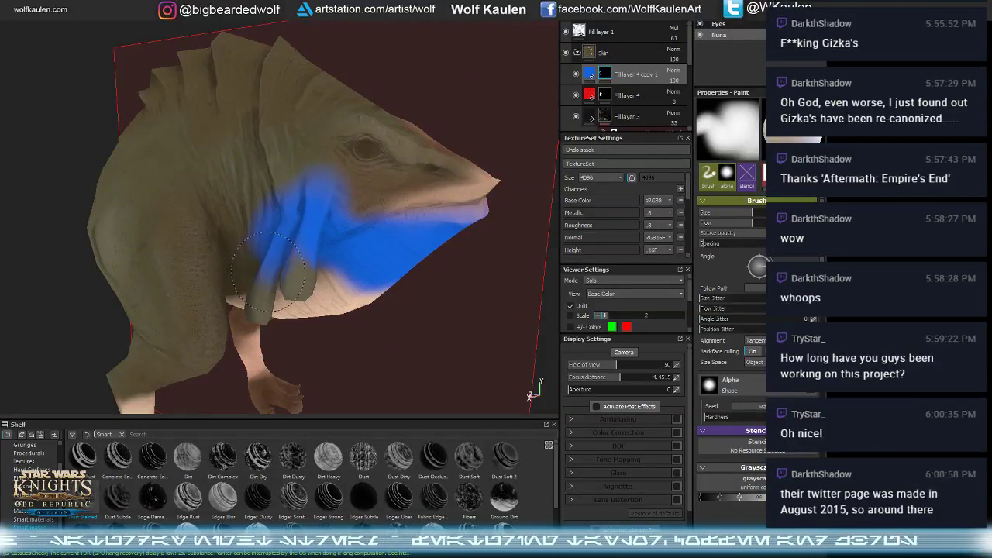
mouse_move(259, 299)
alt+mouse_down()
mouse_move(294, 263)
mouse_move(318, 273)
mouse_move(326, 333)
mouse_move(330, 300)
alt+mouse_up()
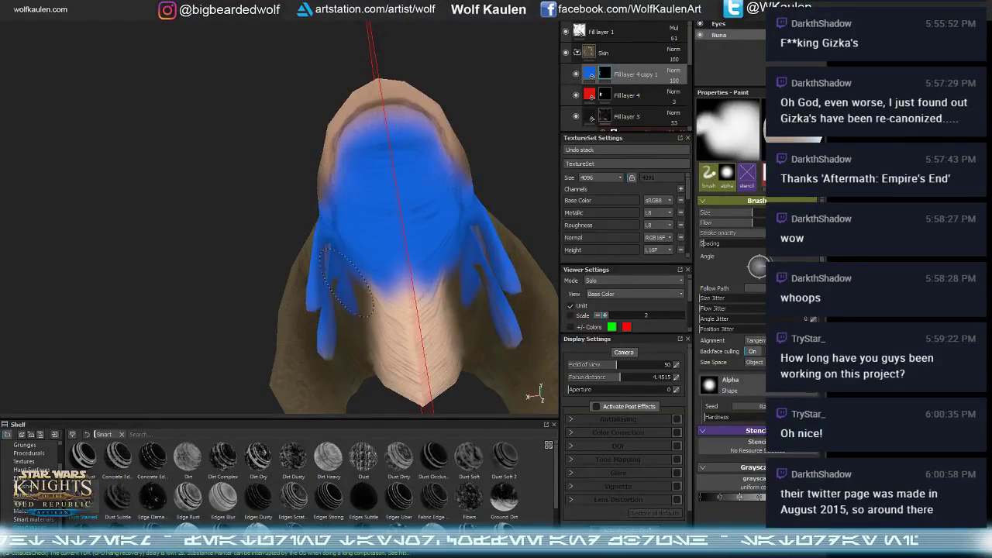
mouse_move(399, 256)
alt+mouse_down()
mouse_move(465, 232)
mouse_move(543, 232)
alt+mouse_up()
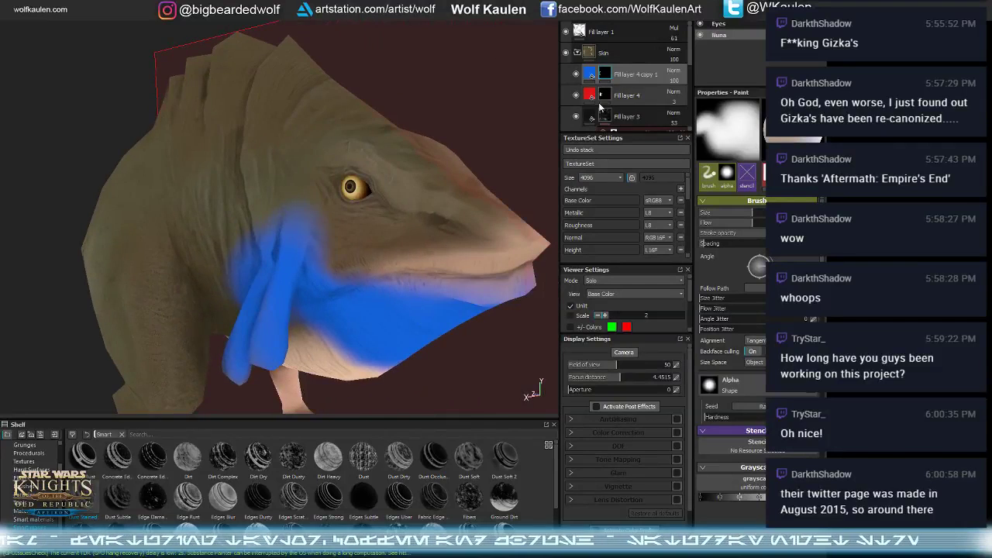
- Lower the opacity of the blue Fill layer 4 copy 1 to 3
drag(664, 97, 668, 97)
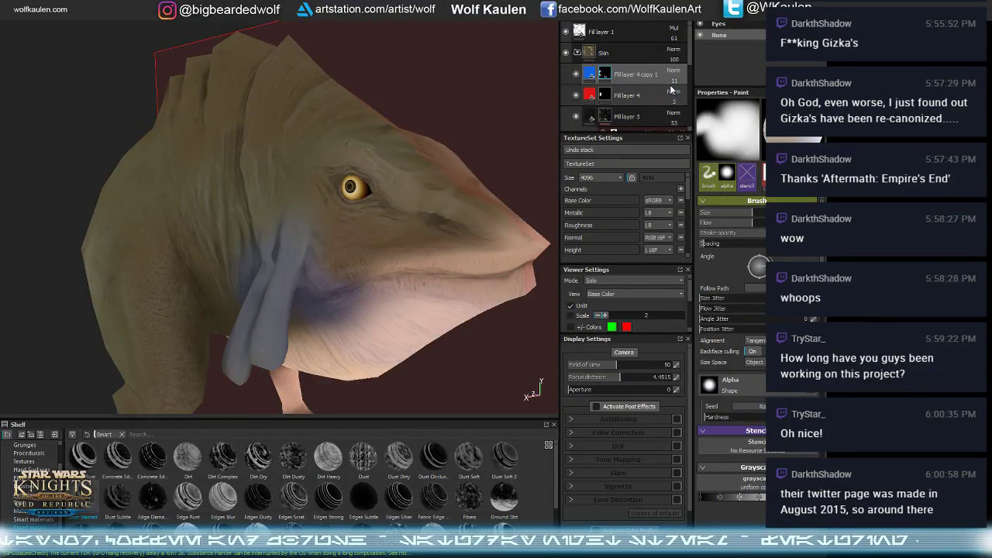
click(672, 87)
click(673, 83)
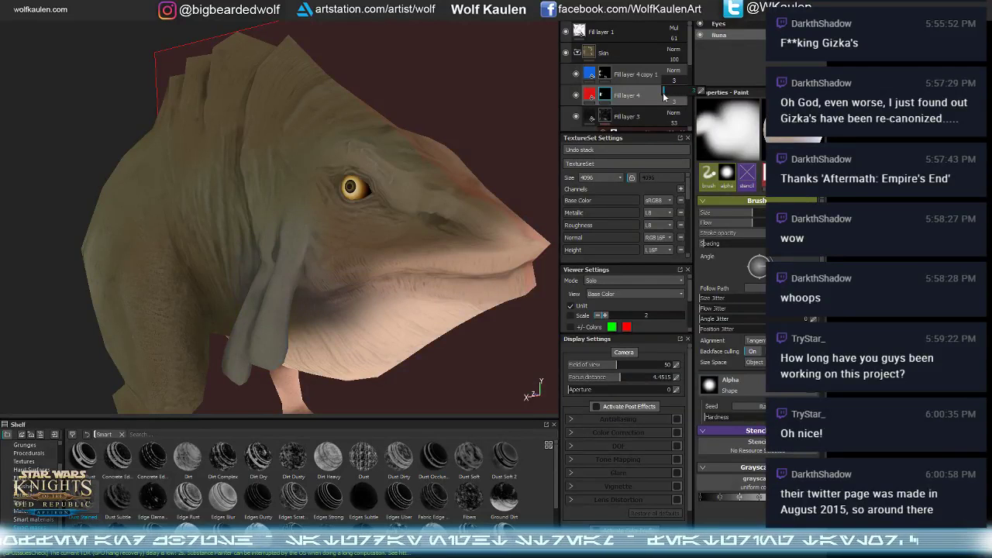
alt+drag(516, 217, 454, 288)
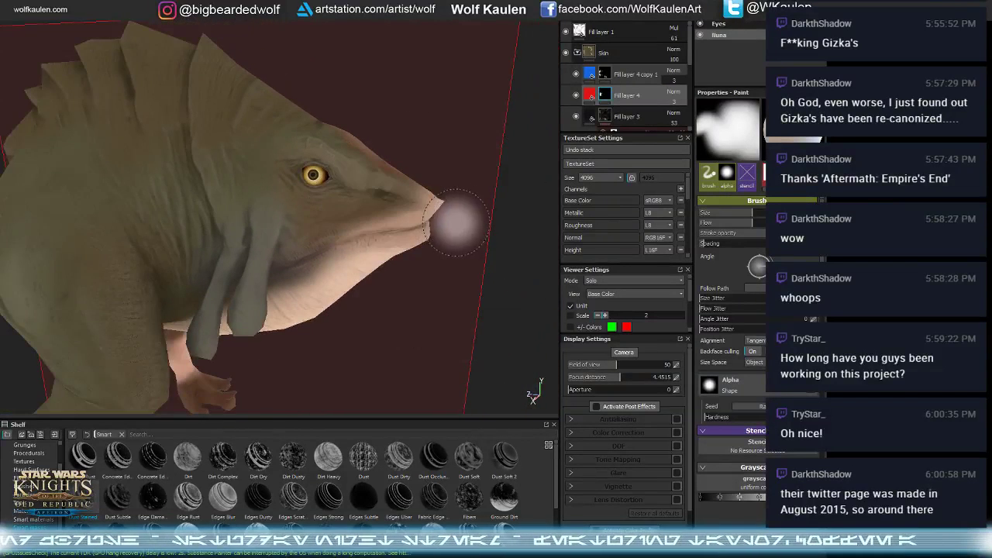
- Duplicate Fill layer 4 copy 1 and change the duplicate's base color to bright yellow
click(595, 73)
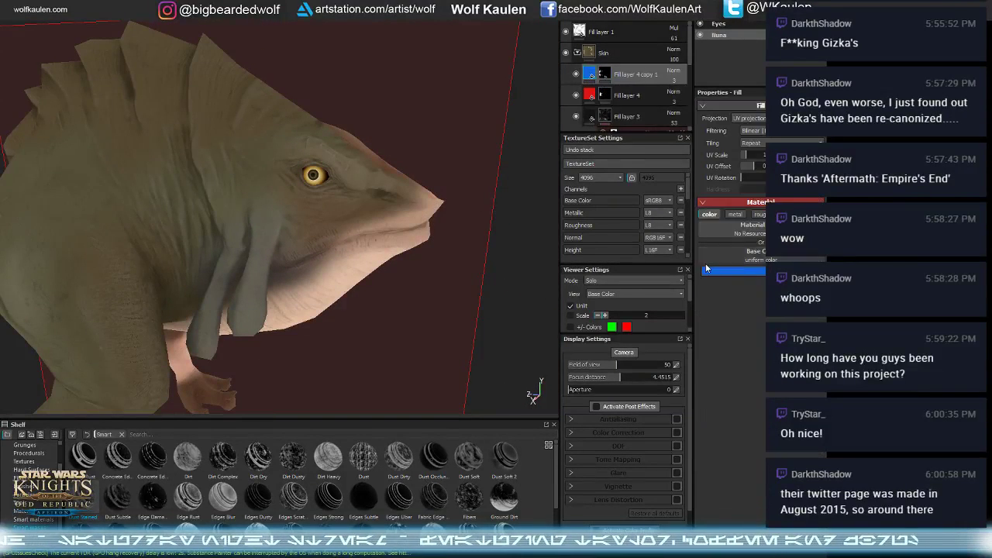
click(737, 270)
click(748, 311)
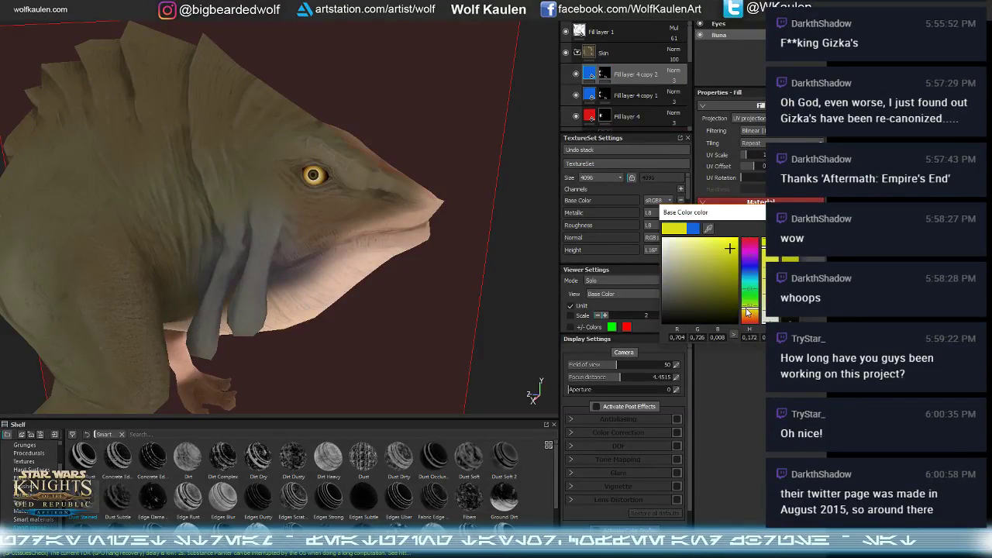
click(792, 212)
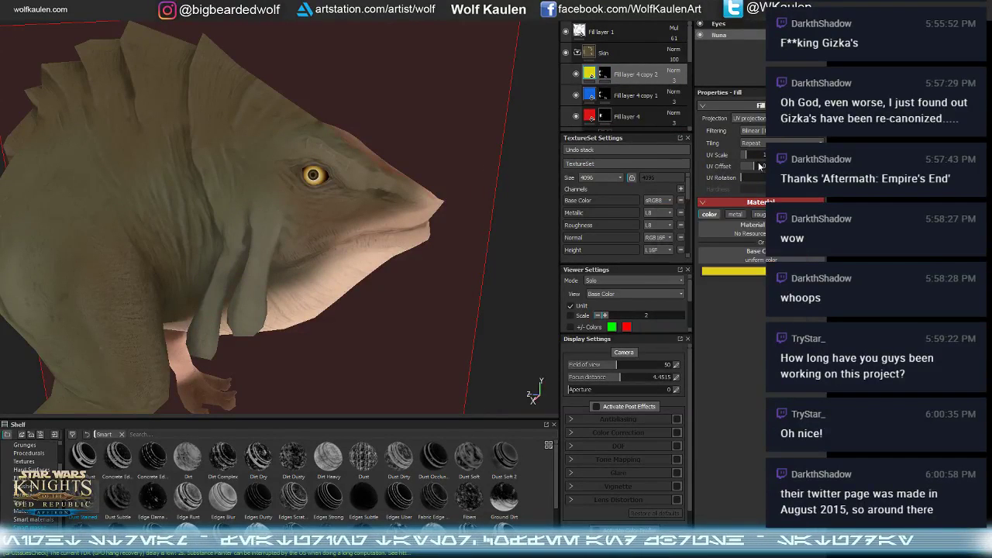
- Clear the mask of Fill layer 4 copy 2 to black and raise the layer's opacity to 100
right_click(609, 75)
click(628, 176)
mouse_move(421, 160)
alt+mouse_down()
mouse_move(280, 182)
mouse_move(343, 195)
alt+mouse_up()
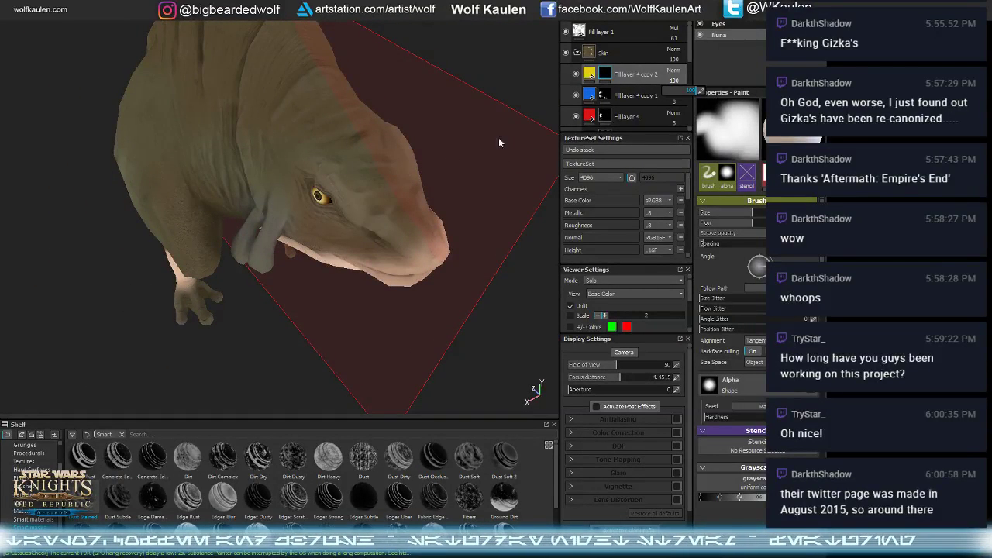
- Paint the back spines, neck and top of the head into the yellow Fill layer 4 copy 2 mask
mouse_move(450, 129)
mouse_down()
mouse_move(364, 155)
mouse_move(311, 112)
mouse_move(310, 96)
mouse_move(284, 126)
mouse_move(275, 159)
mouse_up()
mouse_move(275, 159)
alt+mouse_down()
mouse_move(274, 210)
mouse_move(291, 165)
mouse_move(263, 116)
mouse_move(248, 139)
mouse_move(218, 97)
mouse_move(182, 95)
alt+mouse_up()
mouse_move(182, 95)
alt+mouse_down()
mouse_move(299, 97)
mouse_move(242, 97)
mouse_move(235, 80)
mouse_move(192, 70)
alt+mouse_up()
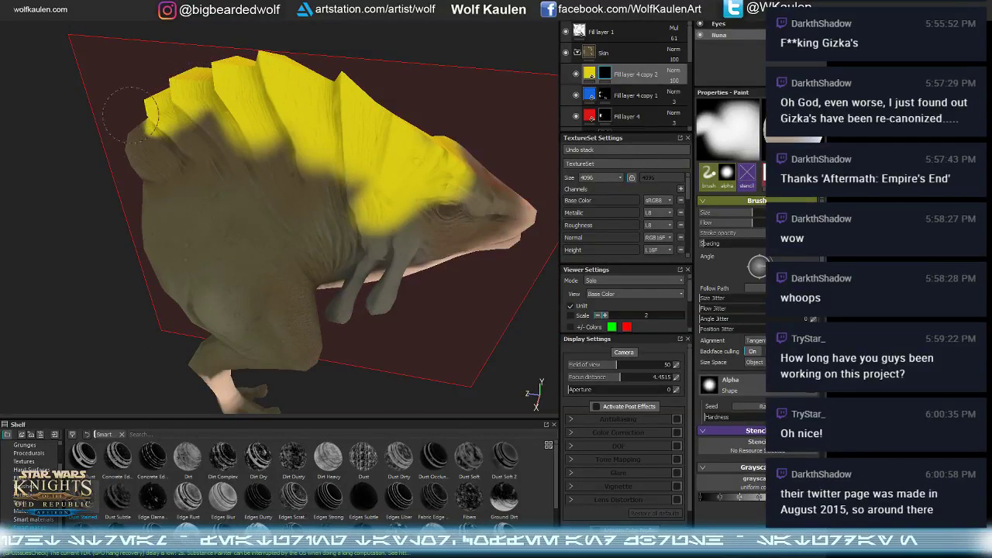
mouse_move(153, 133)
mouse_down()
mouse_move(180, 126)
mouse_move(277, 138)
mouse_move(381, 166)
mouse_move(364, 181)
mouse_move(333, 164)
mouse_up()
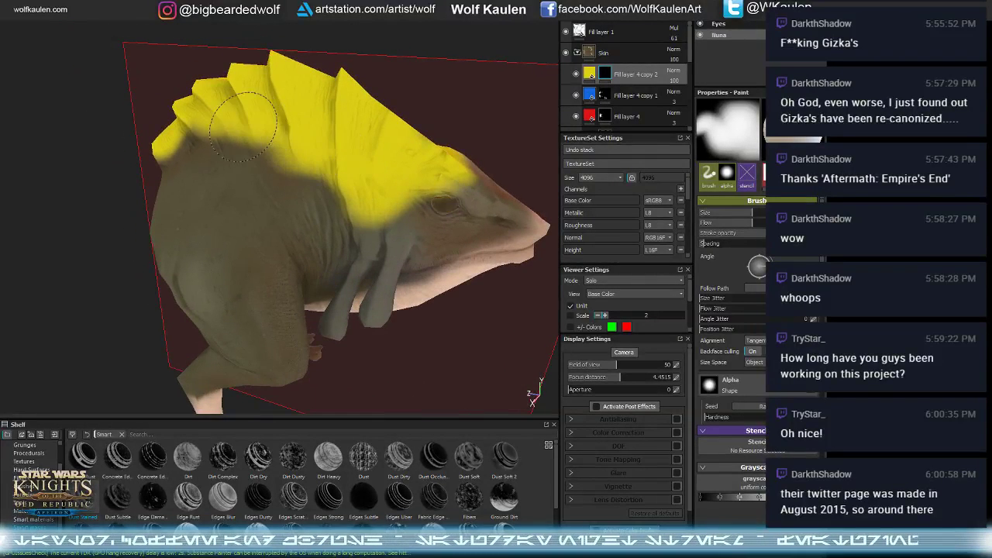
mouse_move(390, 204)
mouse_down()
mouse_move(380, 205)
mouse_move(414, 181)
mouse_up()
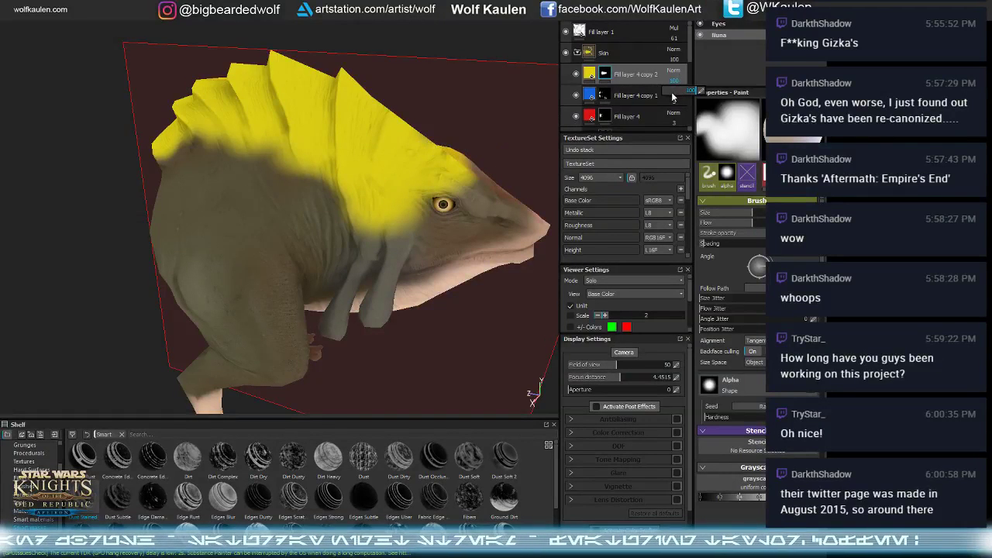
- Lower the opacity of Fill layer 4 copy 2 to 3 and check the creature with full material shading
drag(673, 97, 536, 125)
key(3)
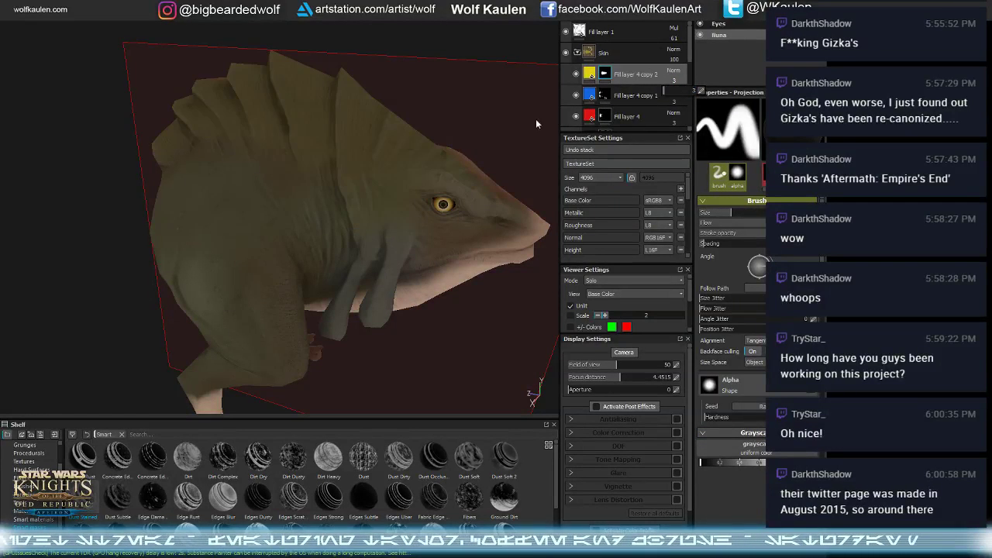
key(1)
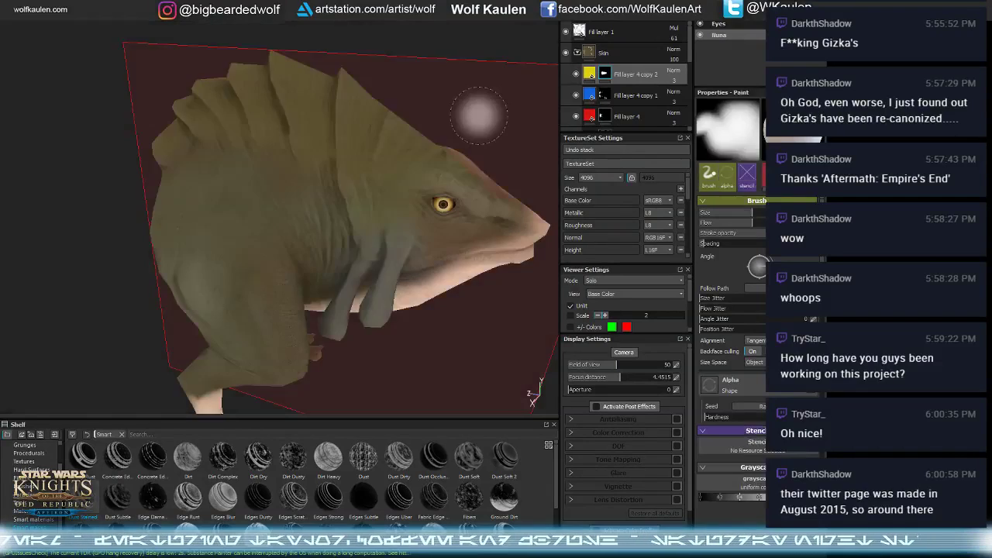
key(3)
key(1)
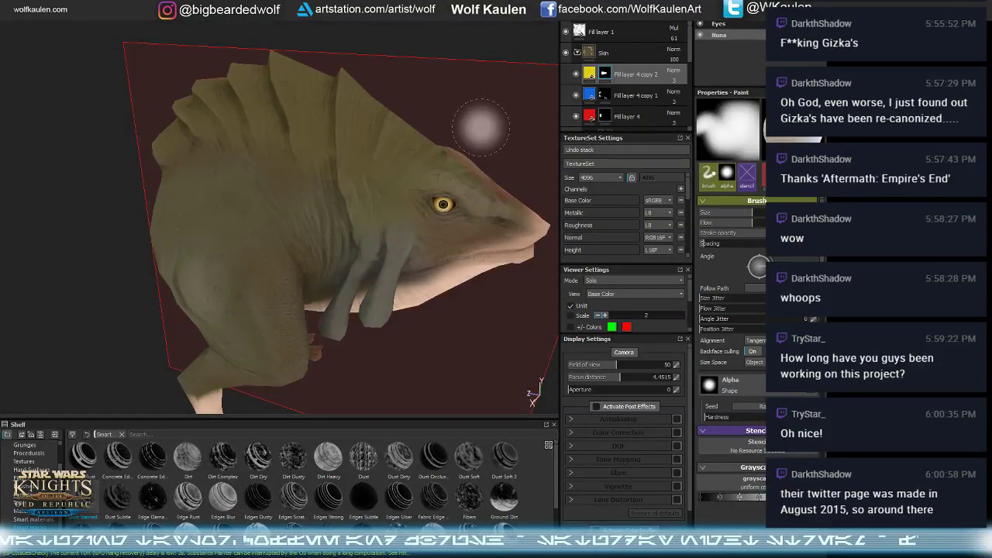
alt+drag(421, 108, 443, 92)
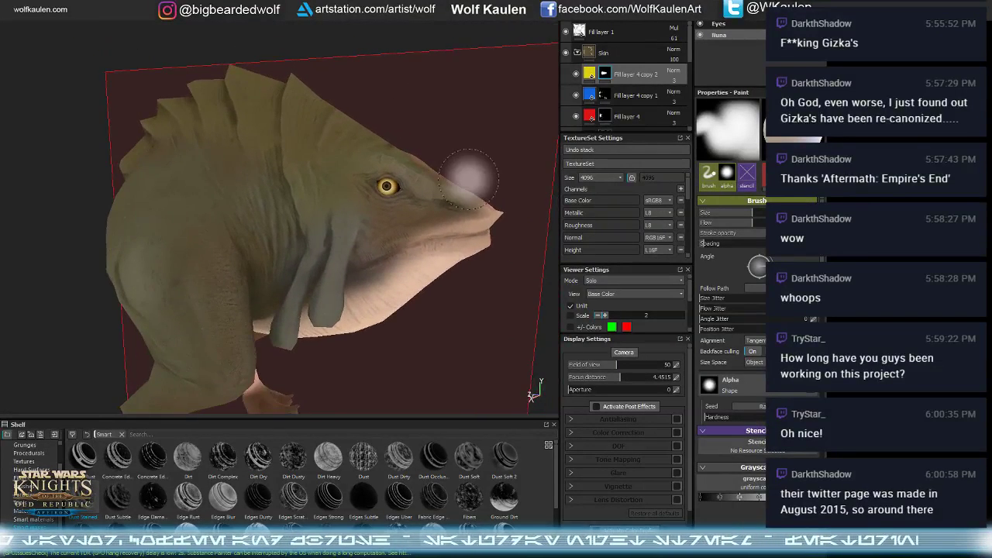
mouse_move(470, 165)
alt+mouse_down()
mouse_move(427, 155)
mouse_move(428, 145)
mouse_move(194, 152)
mouse_move(418, 171)
mouse_move(435, 183)
alt+mouse_up()
key(m)
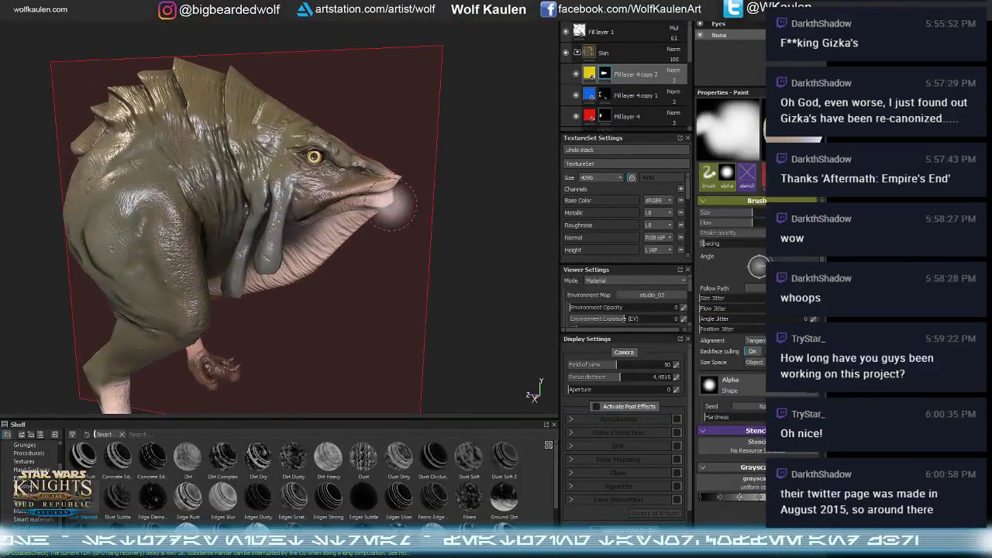
mouse_move(405, 295)
alt+mouse_down()
mouse_move(421, 300)
mouse_move(450, 232)
mouse_move(331, 333)
mouse_move(416, 215)
mouse_move(455, 323)
mouse_move(439, 204)
mouse_move(344, 251)
mouse_move(338, 239)
mouse_move(380, 214)
alt+mouse_up()
- Show only the base color and try to paint out the pale lower leg in the Base copy 4 mask
key(c)
scroll(636, 82, down, 5)
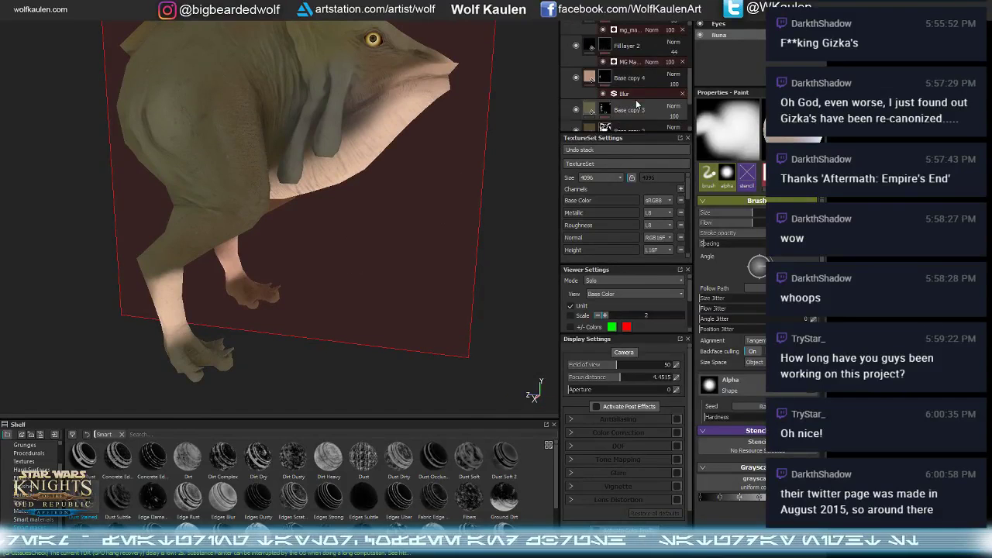
mouse_move(423, 227)
alt+mouse_down()
mouse_move(341, 272)
mouse_move(350, 271)
alt+mouse_up()
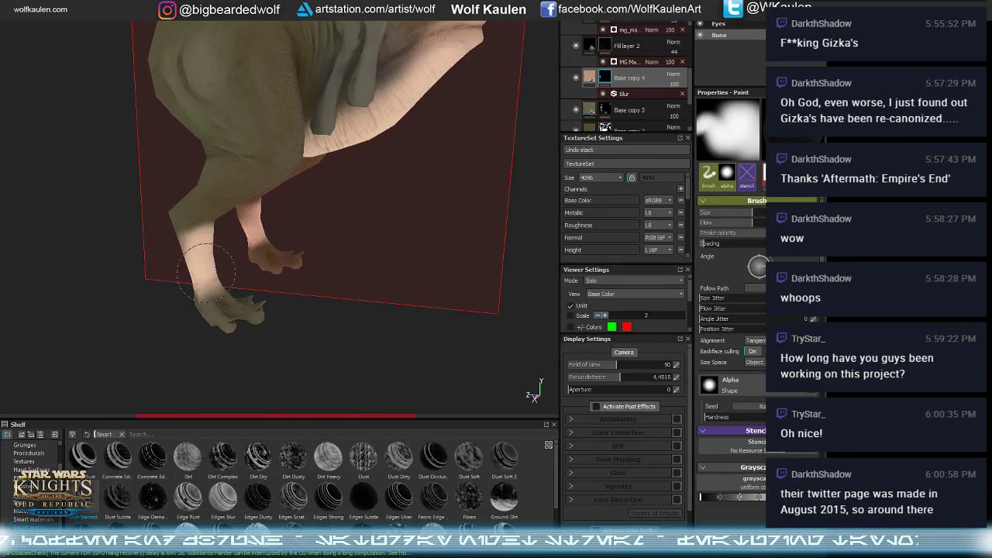
alt+drag(399, 200, 341, 256)
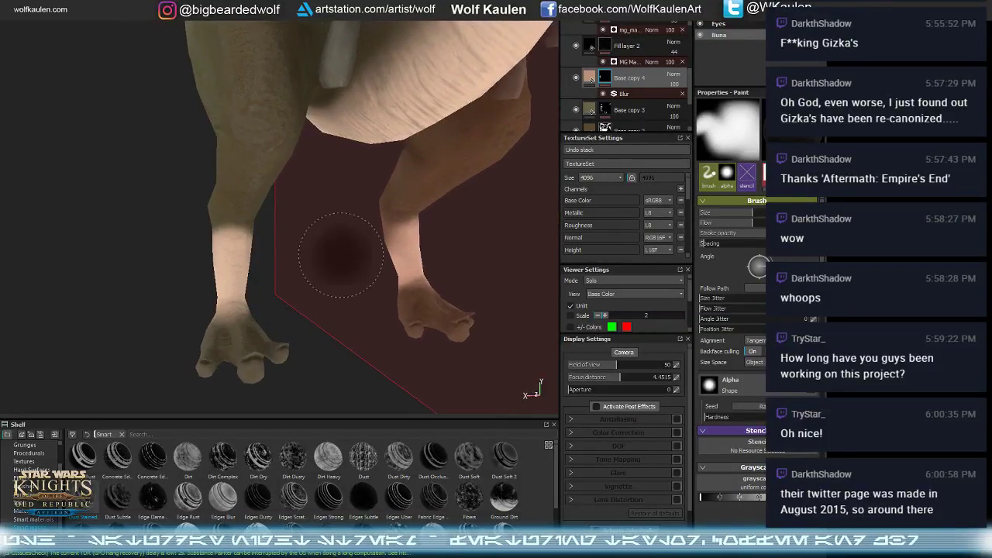
- Select the Base copy 1 mask, try painting the pale shin out of it, and undo the stroke
scroll(642, 108, down, 2)
click(642, 110)
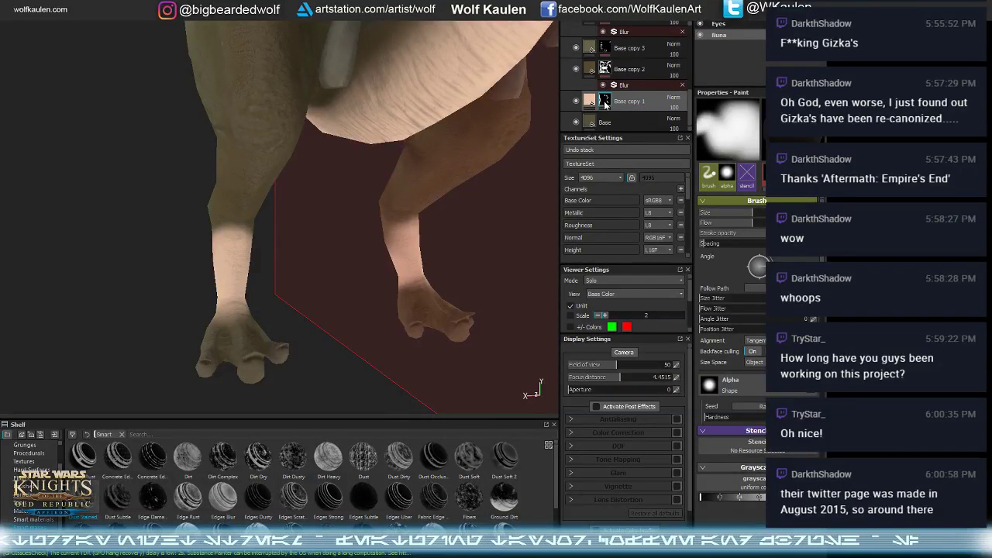
drag(219, 269, 243, 279)
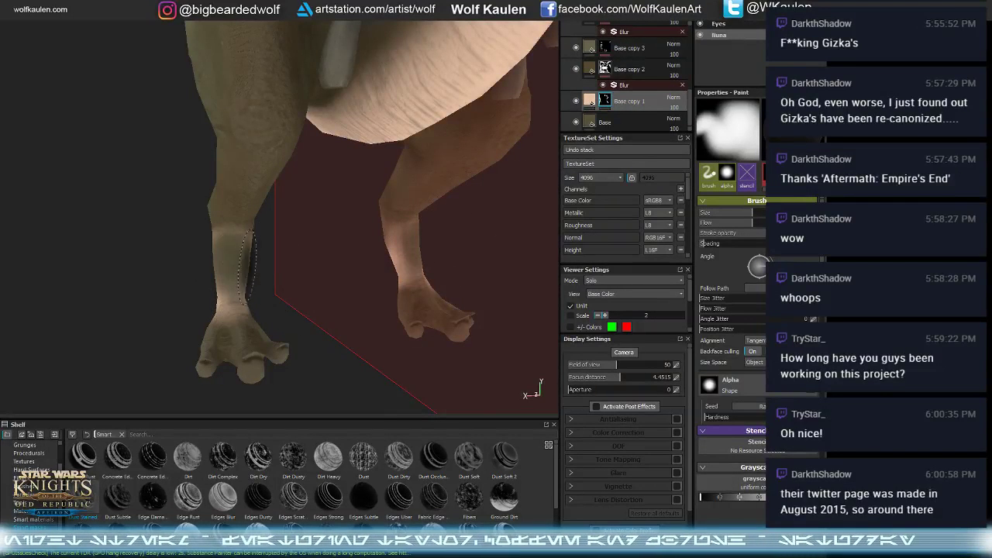
key(ctrl+z)
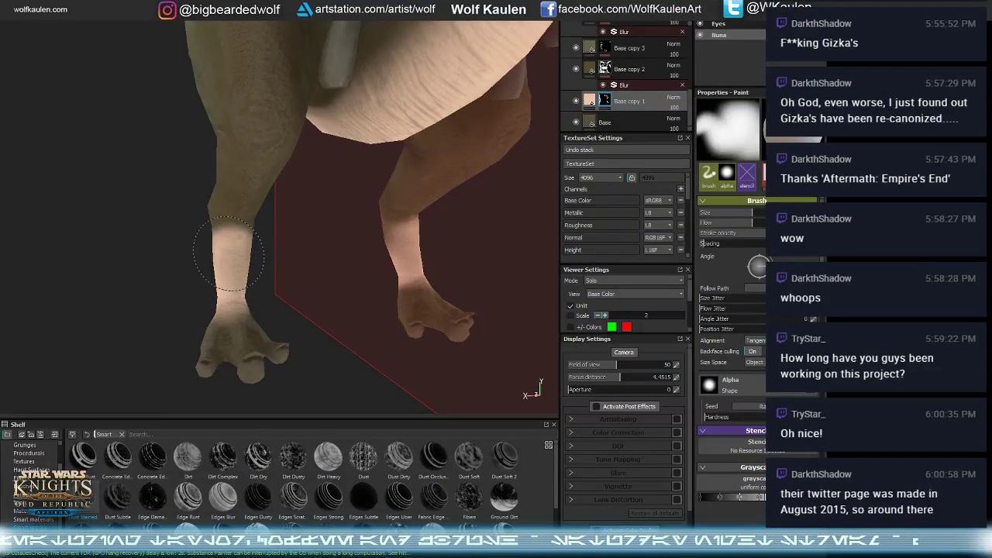
- Softly blend the pale skin tone across the heels, shins and feet in the Base copy 1 mask
alt+drag(225, 291, 191, 293)
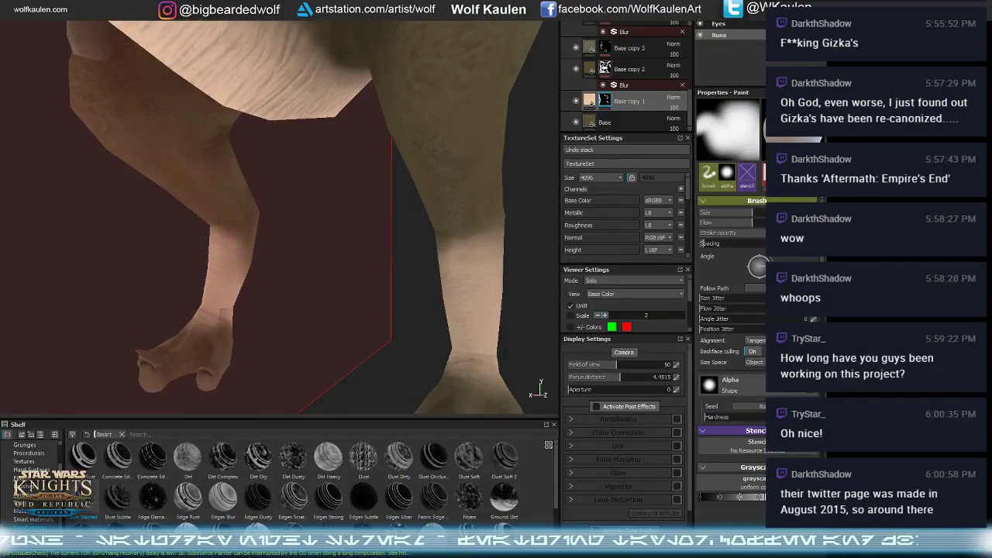
alt+drag(341, 315, 332, 264)
drag(262, 220, 251, 206)
mouse_move(275, 237)
alt+mouse_down()
mouse_move(277, 250)
mouse_move(287, 232)
mouse_move(208, 221)
mouse_move(346, 232)
alt+mouse_up()
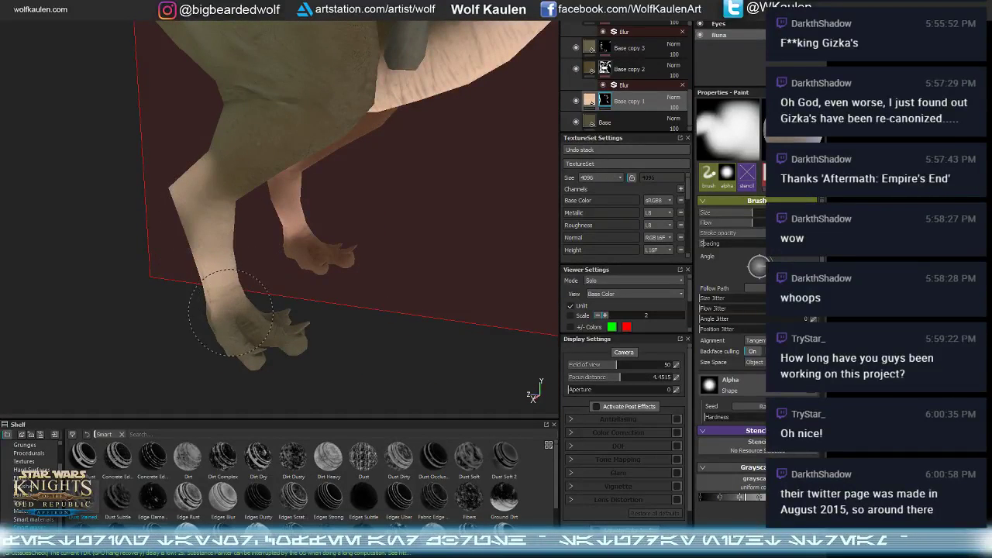
mouse_move(186, 303)
alt+mouse_down()
mouse_move(289, 291)
mouse_move(509, 305)
mouse_move(359, 287)
mouse_move(318, 242)
alt+mouse_up()
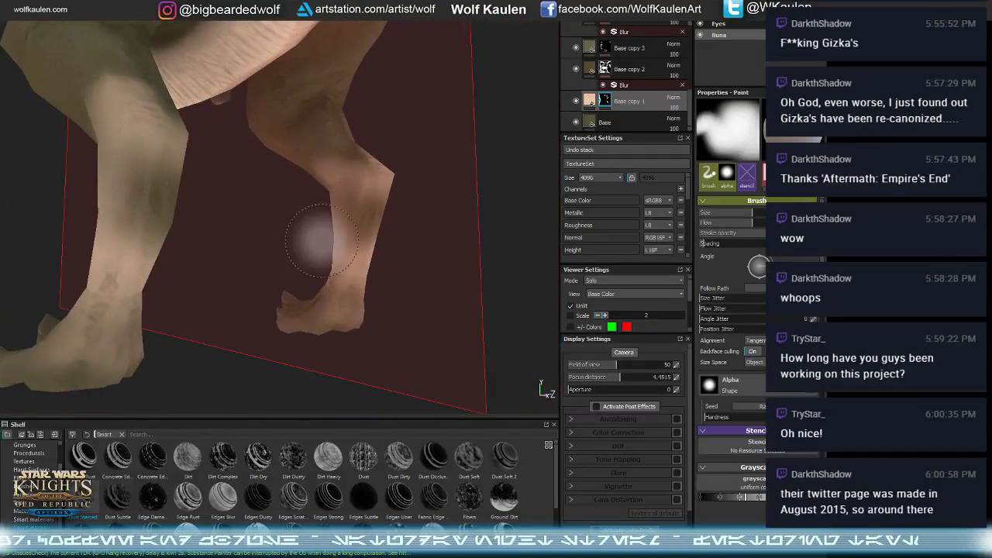
mouse_move(378, 180)
alt+mouse_down()
mouse_move(365, 199)
mouse_move(398, 210)
mouse_move(189, 208)
mouse_move(200, 212)
alt+mouse_up()
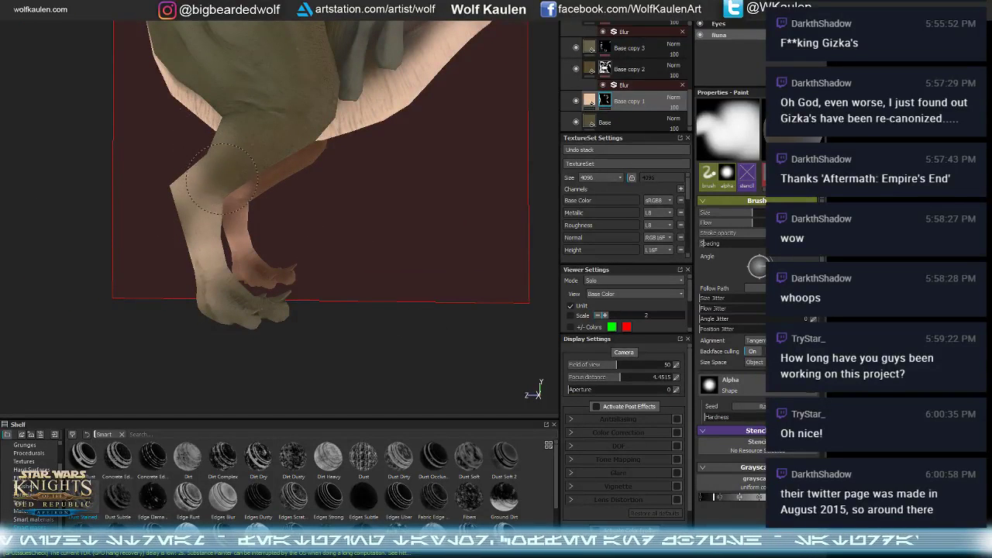
alt+drag(183, 181, 421, 222)
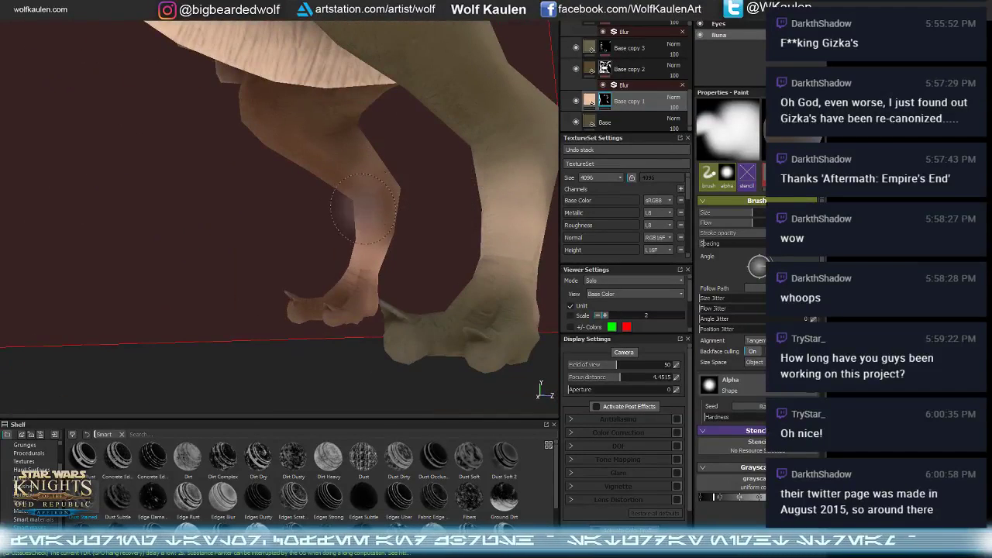
mouse_move(349, 268)
alt+mouse_down()
mouse_move(260, 257)
mouse_move(368, 267)
alt+mouse_up()
mouse_move(180, 270)
alt+mouse_down()
mouse_move(333, 260)
mouse_move(260, 310)
mouse_move(271, 252)
mouse_move(304, 196)
mouse_move(350, 273)
alt+mouse_up()
alt+drag(357, 326, 319, 295)
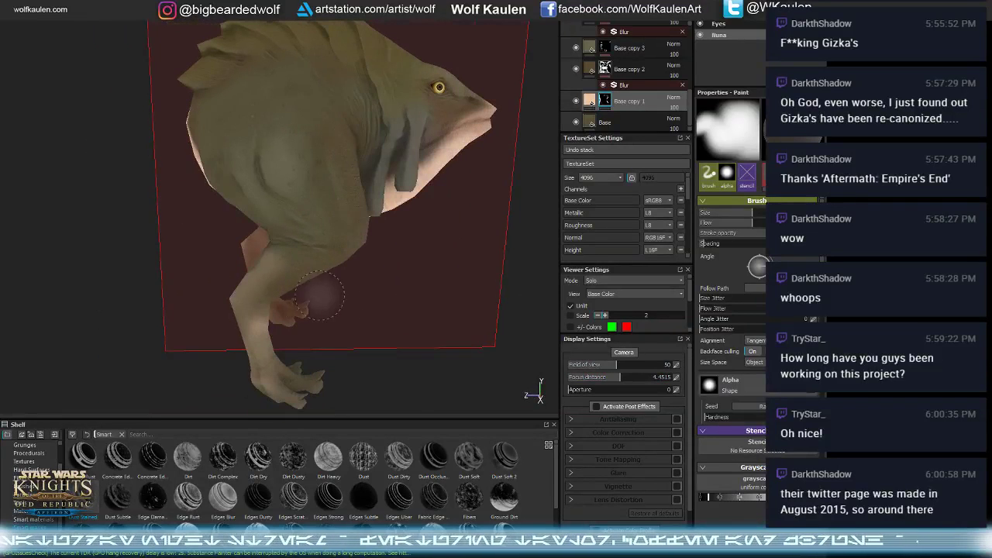
- Examine the hips, belly and throat from several sides and cycle through the single-channel views back to base color
alt+drag(305, 163, 360, 205)
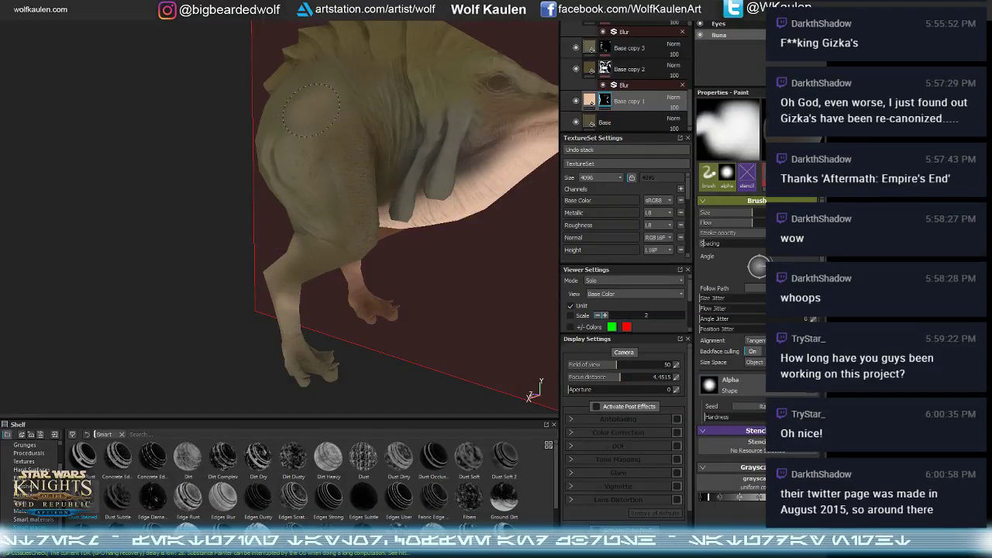
alt+drag(452, 80, 305, 224)
alt+drag(276, 256, 310, 281)
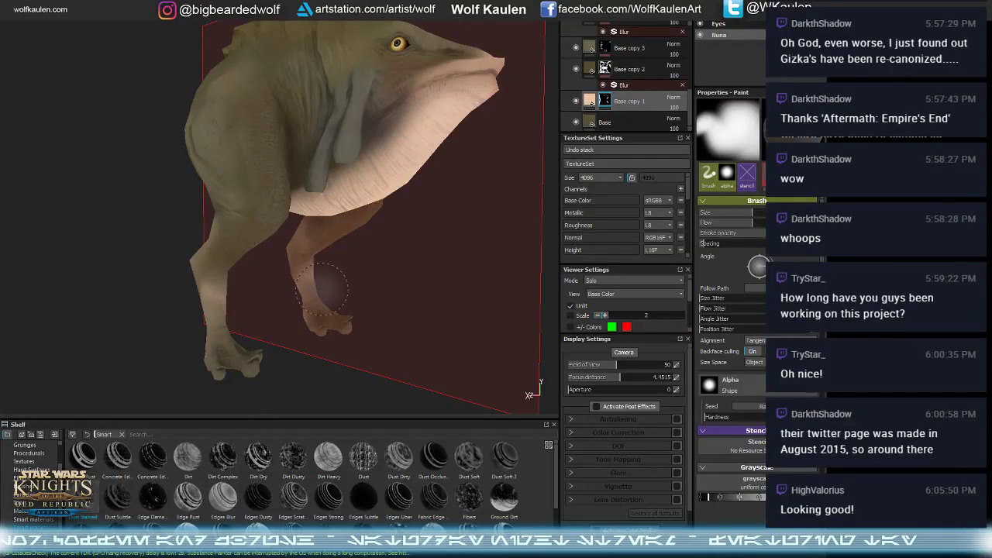
alt+drag(336, 260, 240, 208)
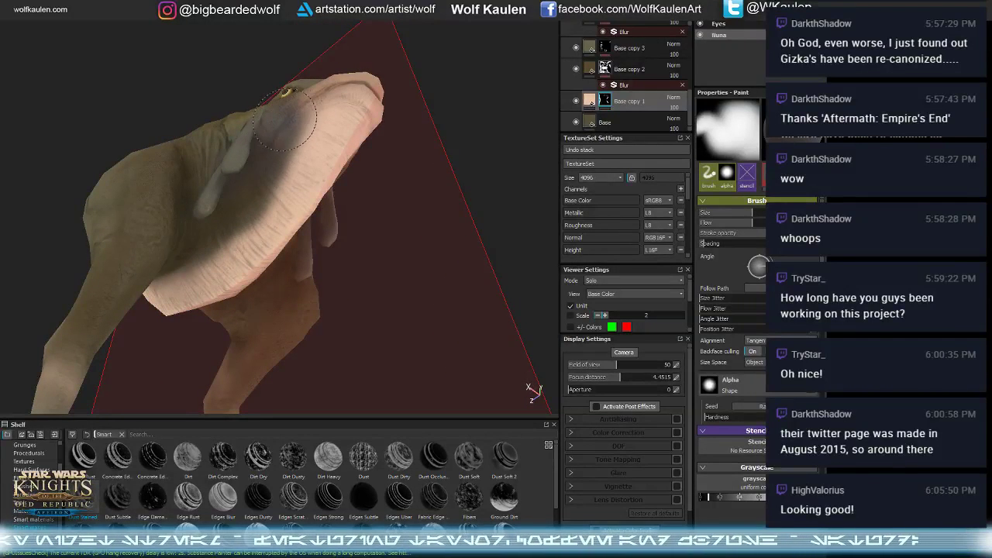
alt+drag(287, 119, 358, 204)
key(c)
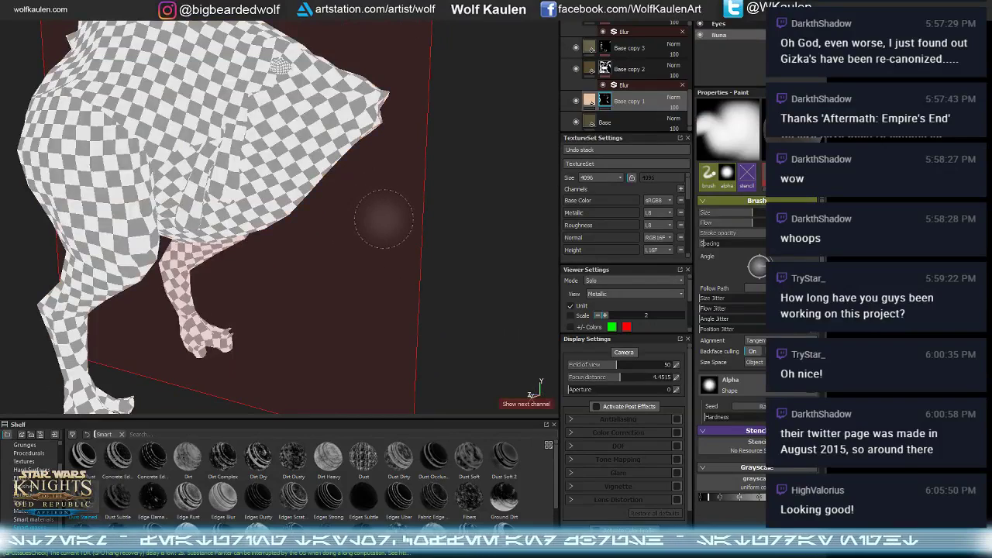
key(c)
key(c)
key(c)
key(c)
key(c)
key(c)
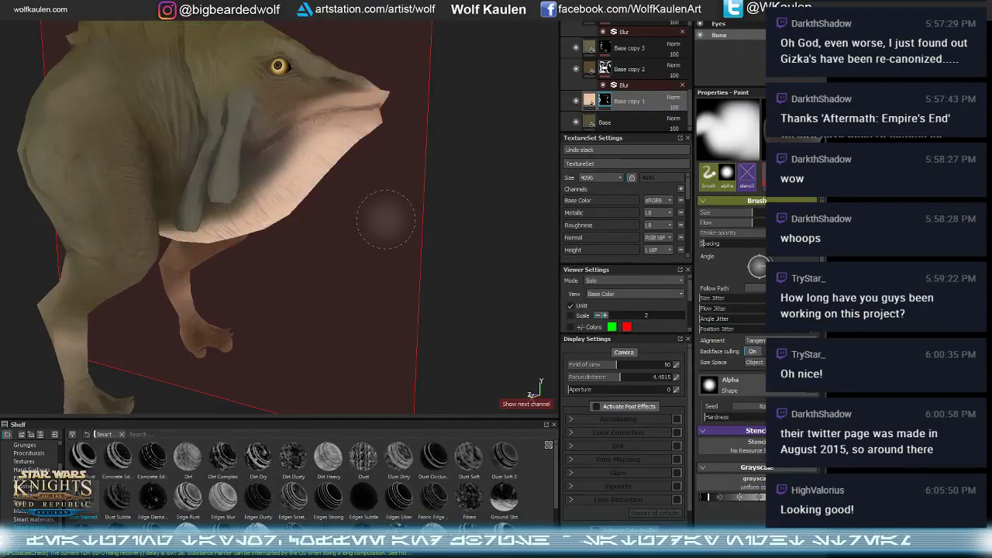
- Duplicate the Base copy 1 layer and darken the duplicate's base color to a tan of R 0.492, G 0.326, B 0.227
mouse_move(370, 235)
alt+mouse_down()
mouse_move(380, 259)
mouse_move(393, 244)
mouse_move(483, 235)
mouse_move(361, 243)
mouse_move(286, 207)
mouse_move(413, 234)
alt+mouse_up()
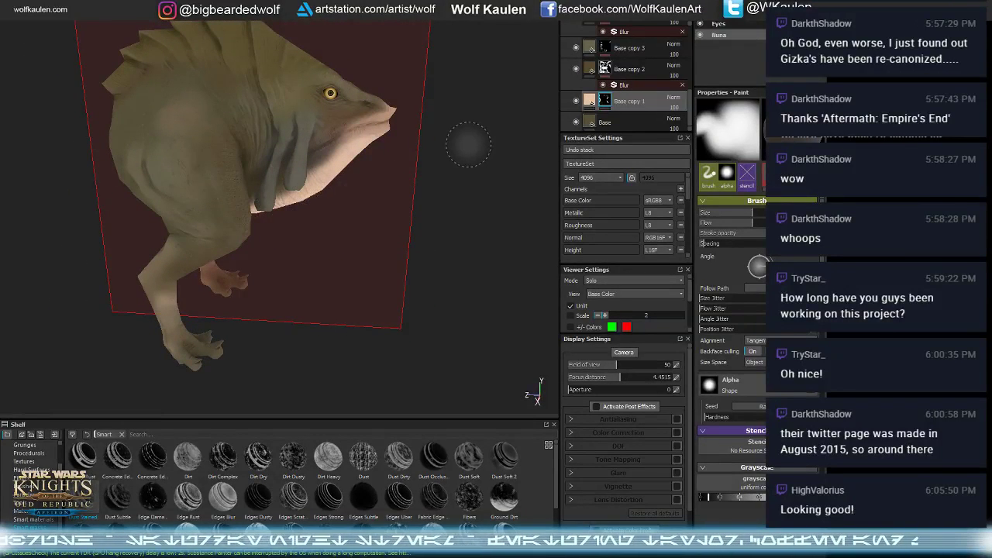
alt+drag(468, 144, 587, 135)
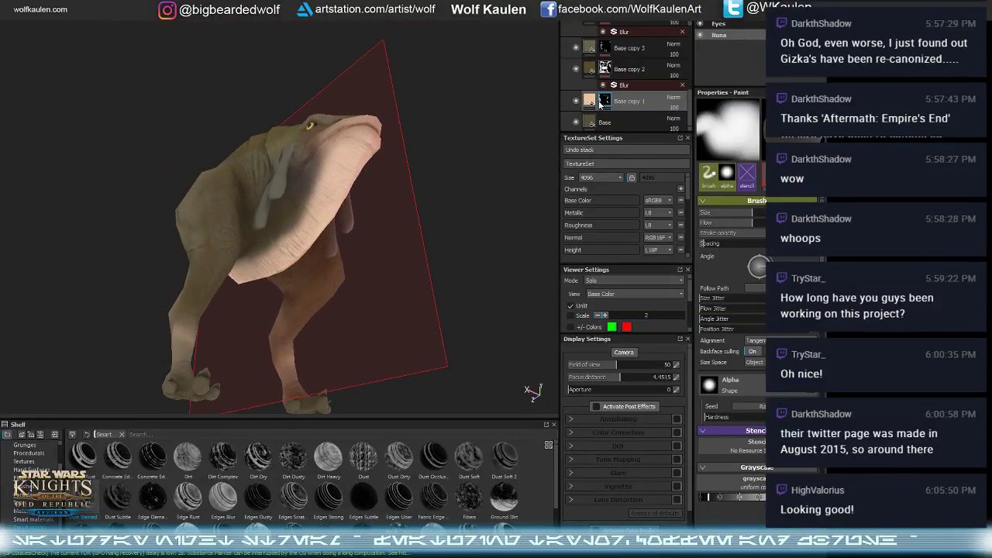
click(594, 102)
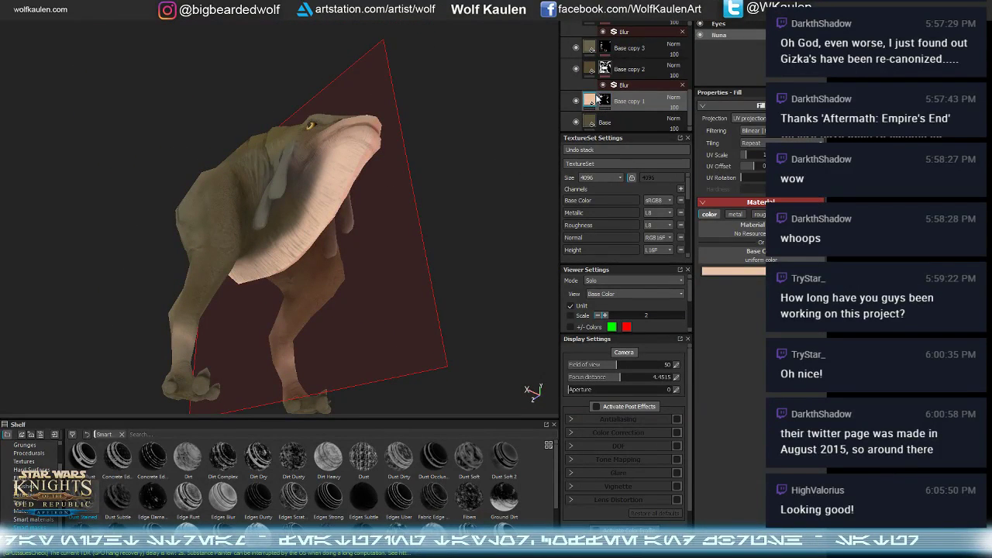
key(ctrl+d)
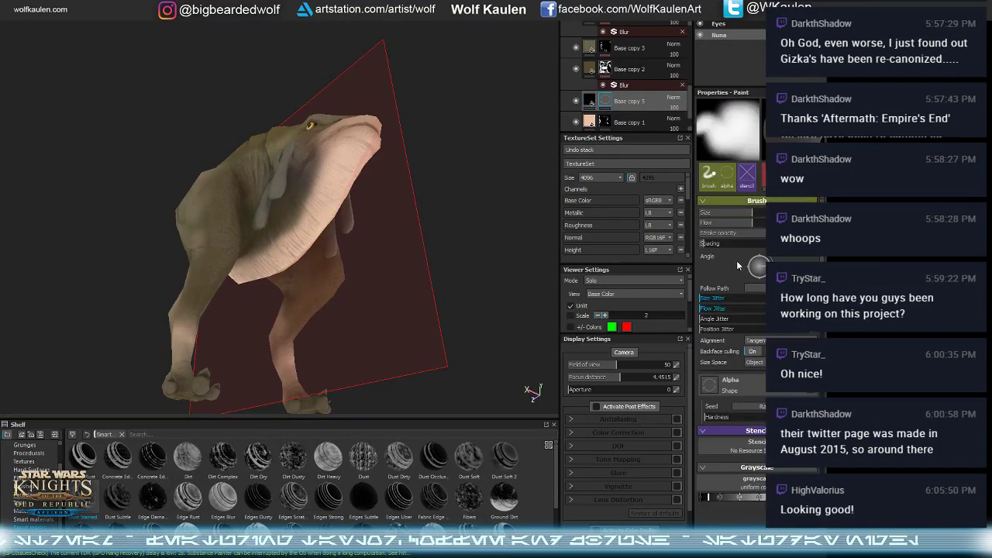
click(589, 103)
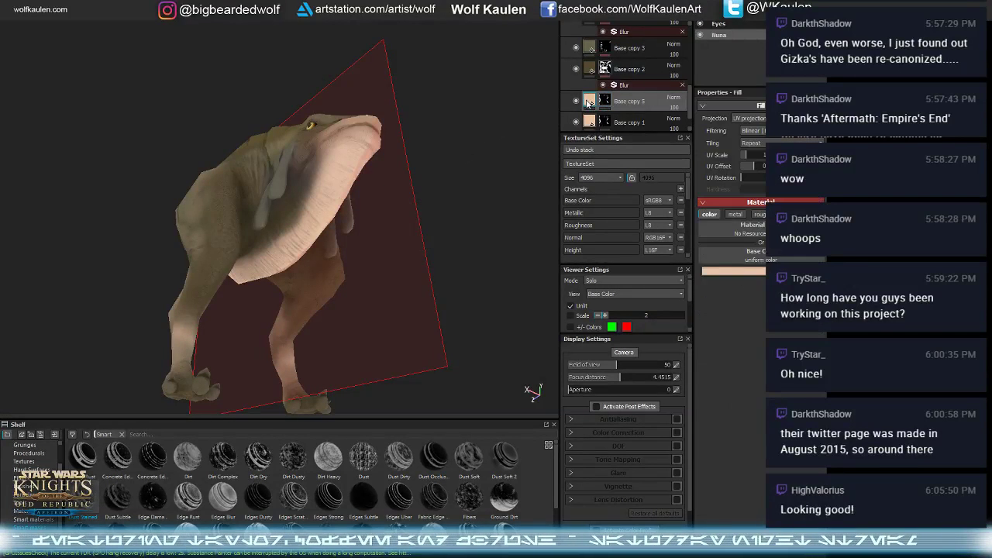
click(727, 272)
drag(669, 247, 668, 262)
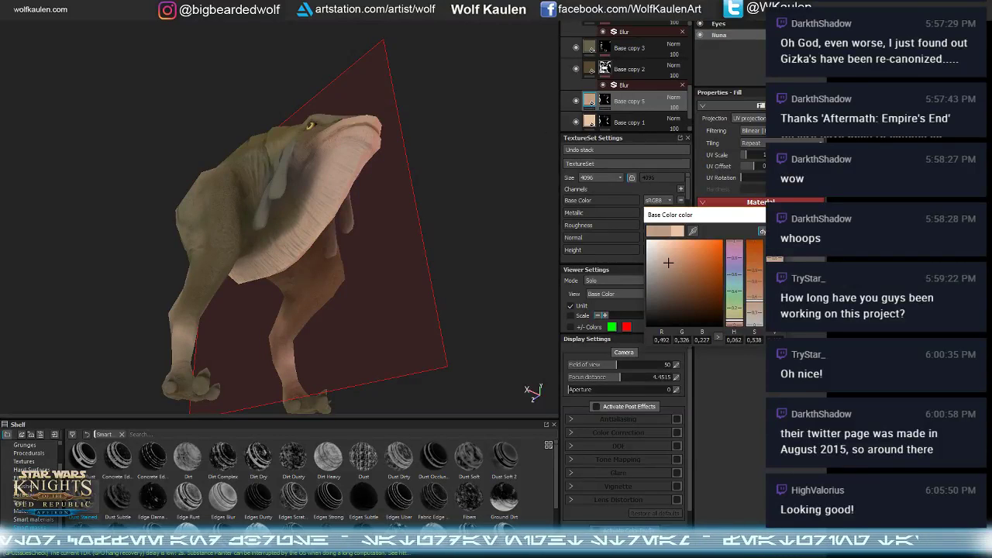
- Clear the Base copy 5 mask to black and choose a rough artistic brush with the Dirt 03 alpha for painting it
click(605, 101)
right_click(605, 101)
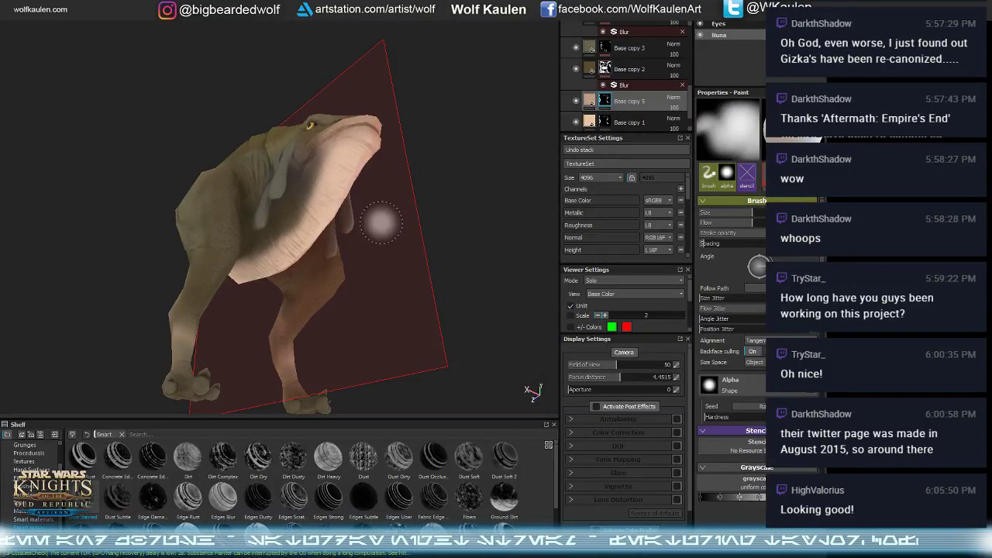
mouse_move(380, 223)
alt+mouse_down()
mouse_move(288, 243)
mouse_move(266, 287)
mouse_move(328, 239)
mouse_move(328, 310)
alt+mouse_up()
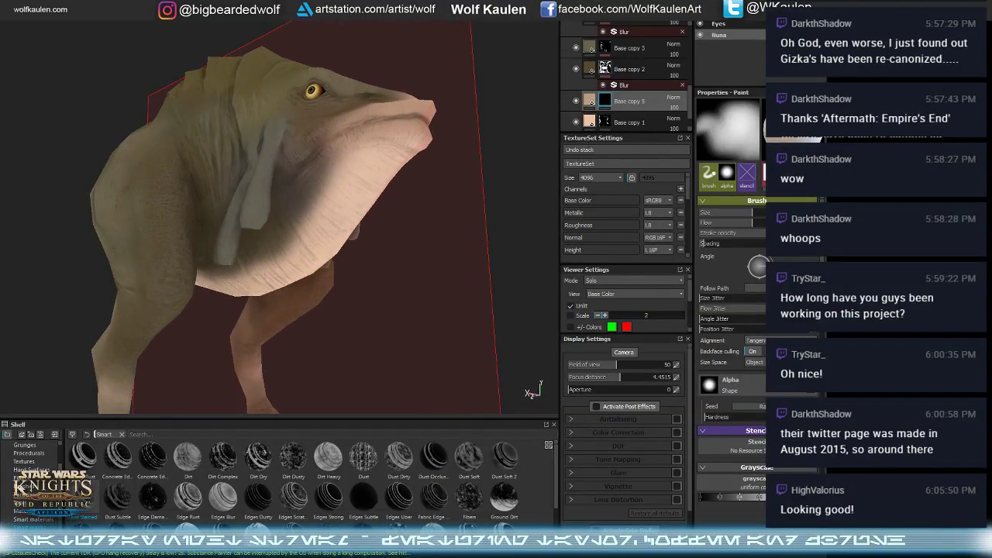
click(25, 487)
click(188, 459)
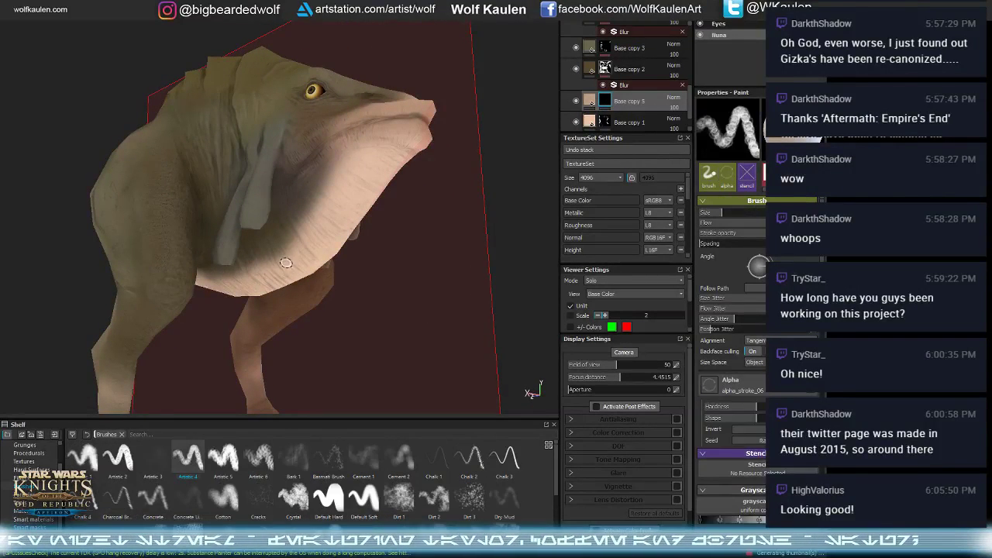
click(97, 462)
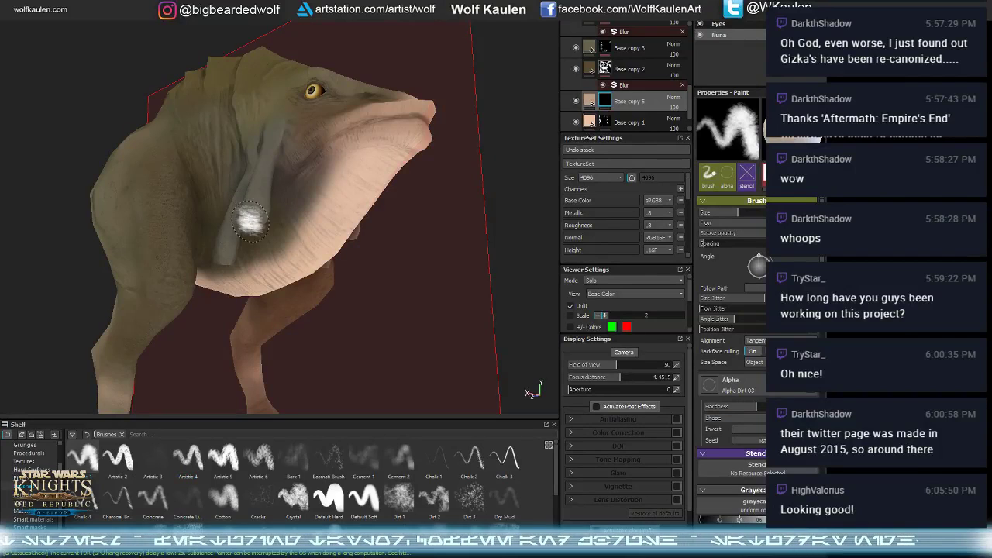
- Paint mottled darker patches along the pale throat and belly in the Base copy 5 mask and lower the layer's opacity to about 48
alt+drag(373, 185, 353, 180)
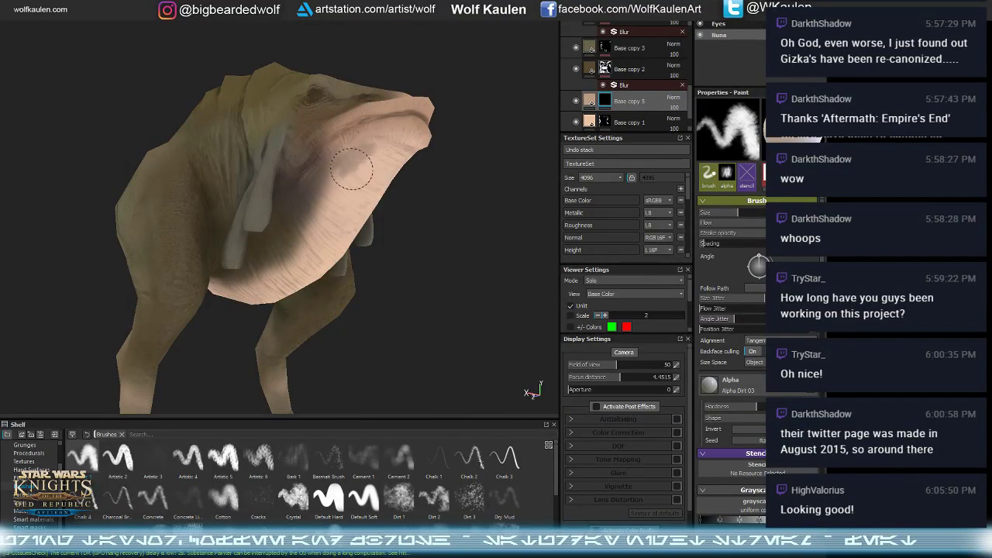
alt+drag(397, 159, 365, 155)
alt+drag(374, 207, 375, 204)
mouse_move(404, 234)
mouse_down()
mouse_move(380, 246)
mouse_move(405, 208)
mouse_move(372, 298)
mouse_move(380, 288)
mouse_move(406, 328)
mouse_move(394, 336)
mouse_move(409, 318)
mouse_move(419, 327)
mouse_move(421, 376)
mouse_move(324, 198)
mouse_move(325, 235)
mouse_move(353, 221)
mouse_move(341, 229)
mouse_move(352, 265)
mouse_move(372, 230)
mouse_move(382, 256)
mouse_move(375, 326)
mouse_move(340, 319)
mouse_move(384, 395)
mouse_move(256, 325)
mouse_up()
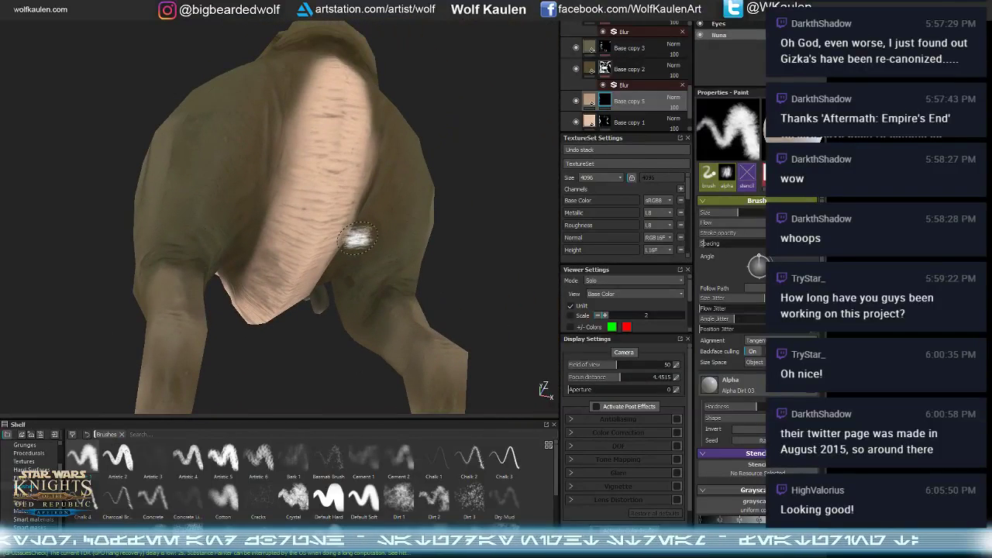
mouse_move(304, 151)
mouse_down()
mouse_move(299, 141)
mouse_move(310, 155)
mouse_move(330, 149)
mouse_move(293, 172)
mouse_move(338, 142)
mouse_move(306, 226)
mouse_move(319, 223)
mouse_up()
mouse_move(296, 84)
mouse_down()
mouse_move(285, 77)
mouse_move(308, 58)
mouse_move(318, 63)
mouse_move(356, 120)
mouse_move(349, 144)
mouse_up()
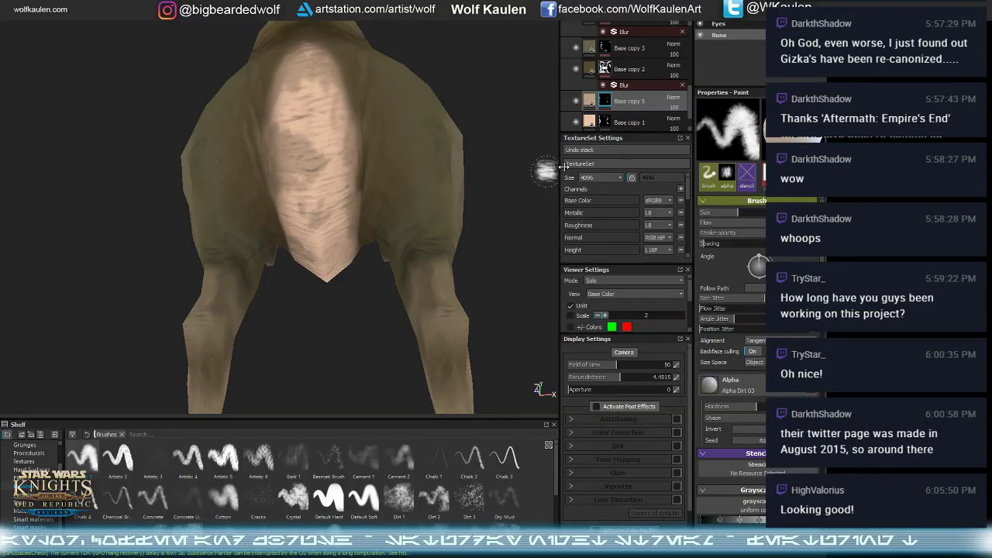
mouse_move(679, 113)
mouse_down()
mouse_move(673, 122)
mouse_move(681, 122)
mouse_up()
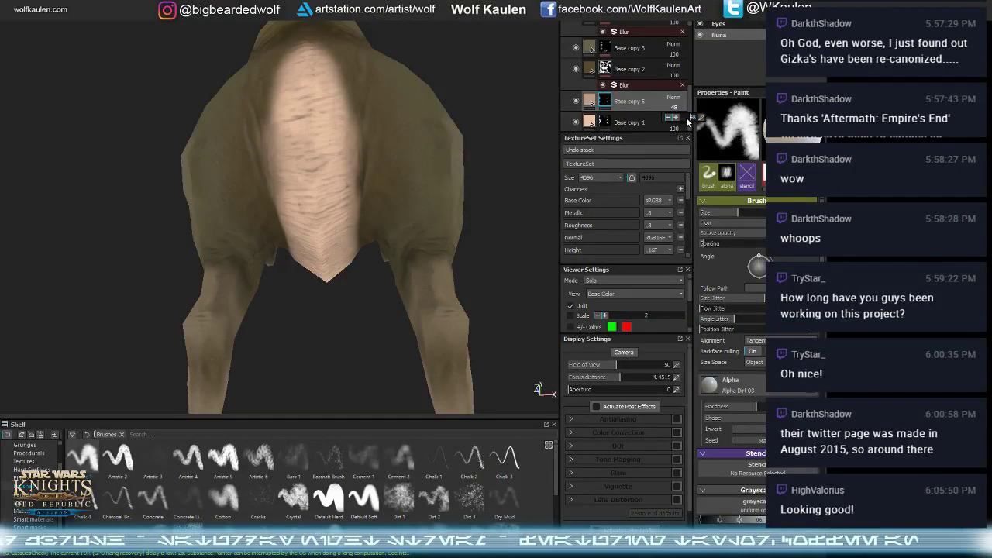
click(602, 104)
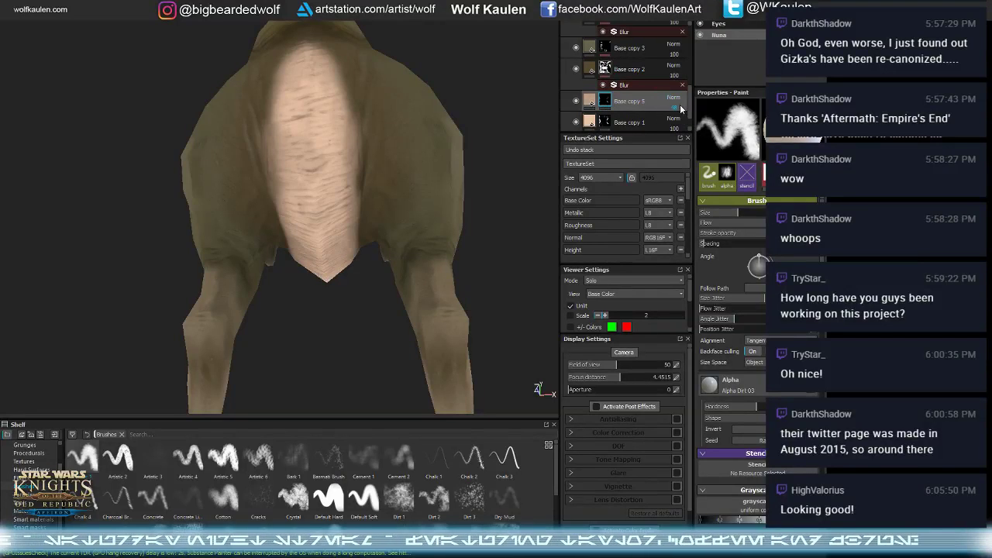
- Raise the Base copy 5 layer's opacity to 100 and add a Blur filter to its mask
click(681, 112)
drag(699, 124, 704, 122)
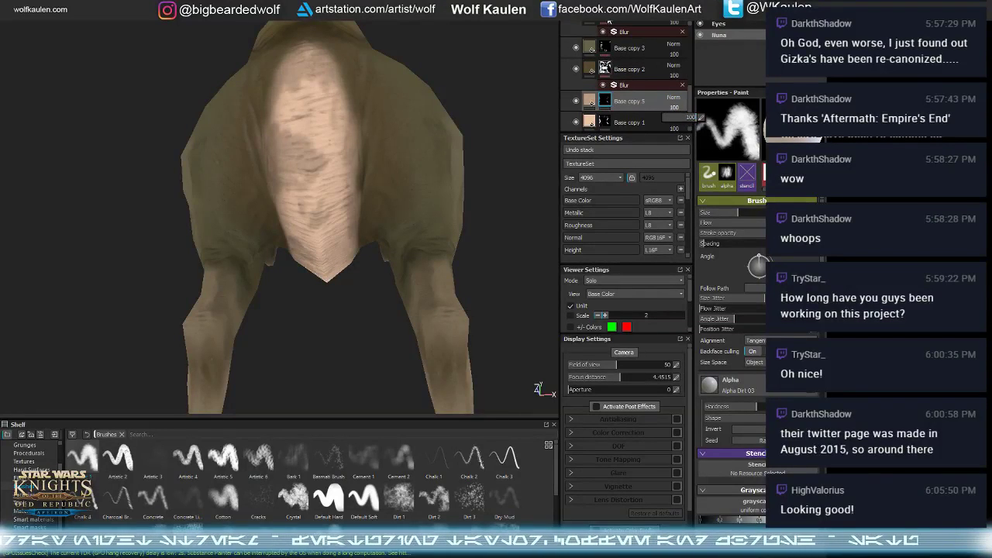
click(607, 21)
click(626, 61)
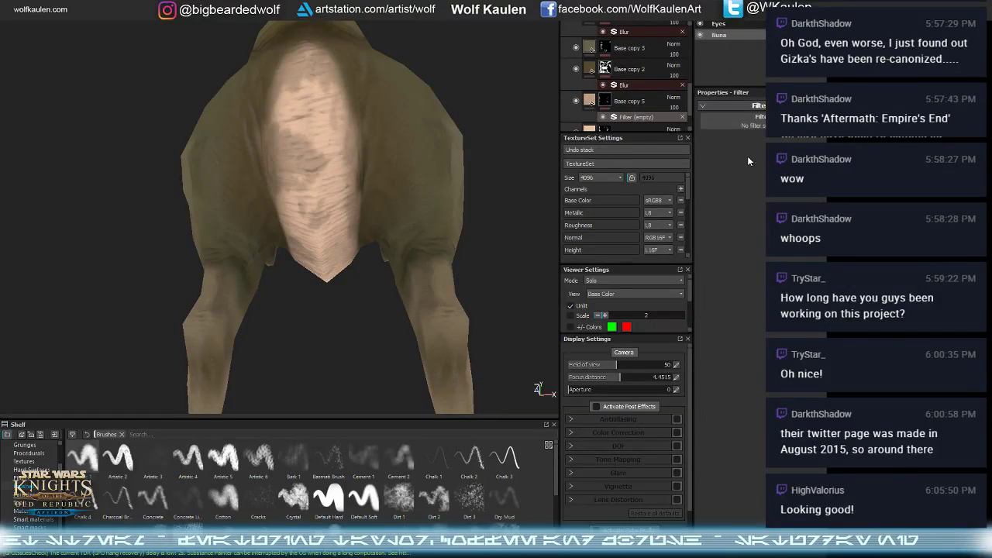
click(752, 123)
click(737, 135)
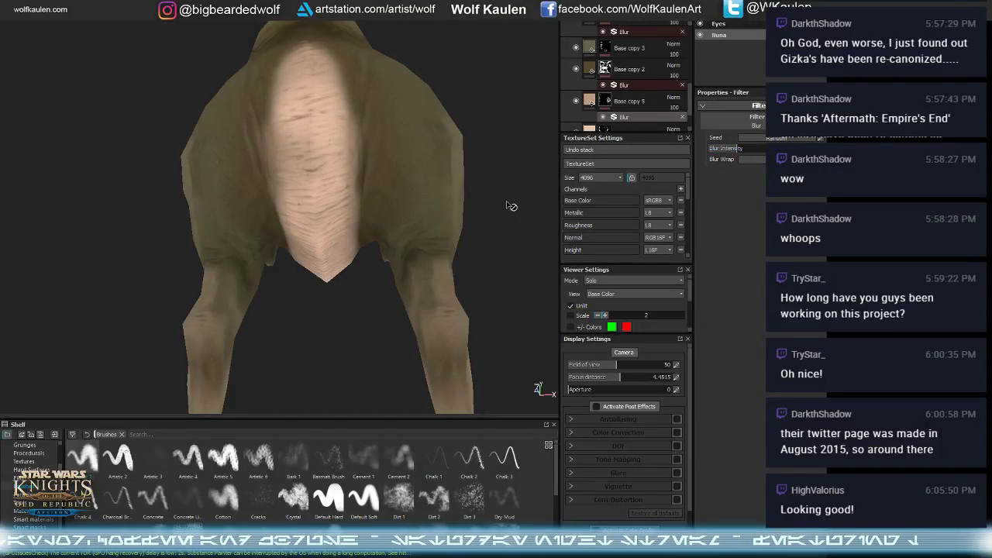
- Enable the roughness channel on the Base fill layer and raise its roughness for less glossy skin in the Material view
alt+drag(512, 206, 365, 248)
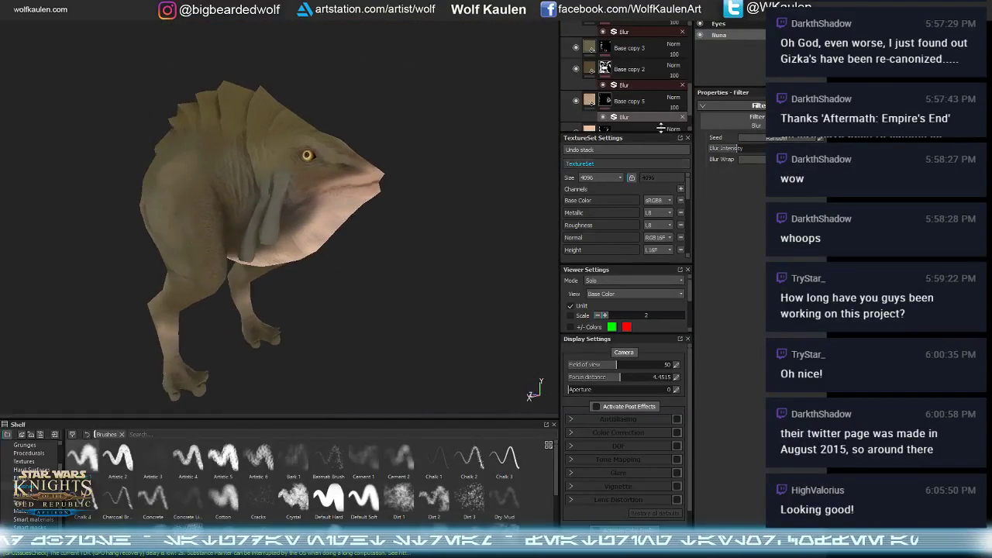
scroll(621, 78, down, 1)
click(605, 122)
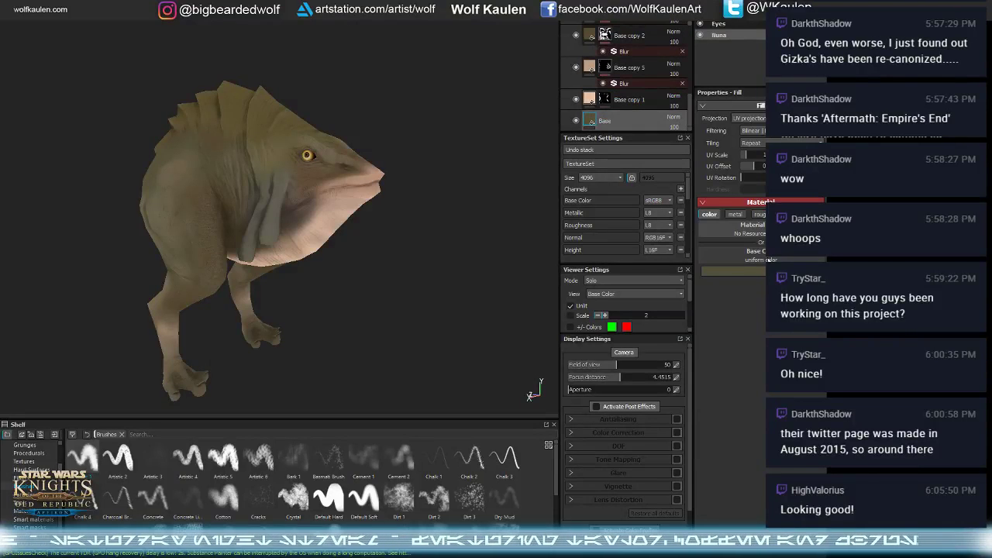
click(758, 214)
key(m)
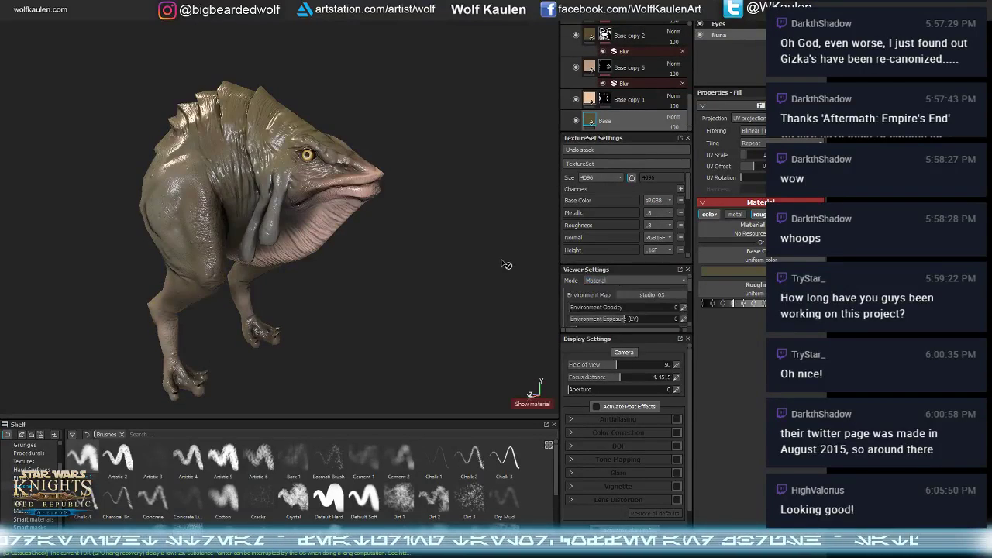
alt+drag(440, 247, 388, 248)
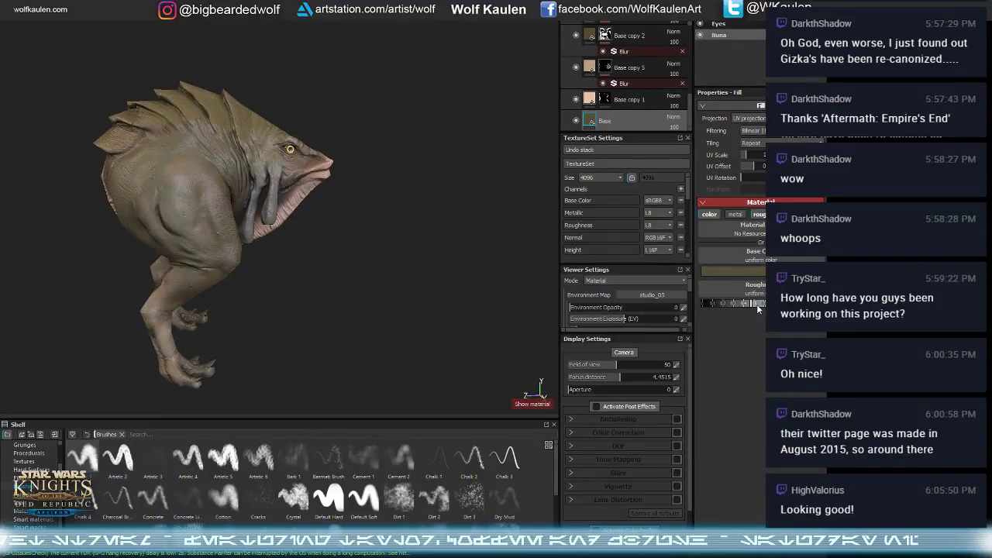
alt+drag(466, 271, 409, 258)
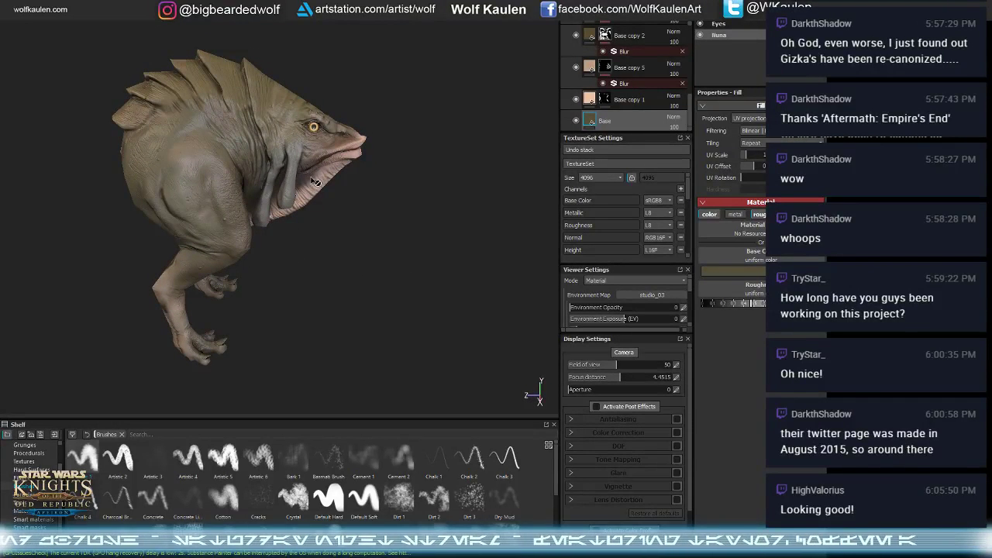
alt+middle_drag(314, 181, 318, 205)
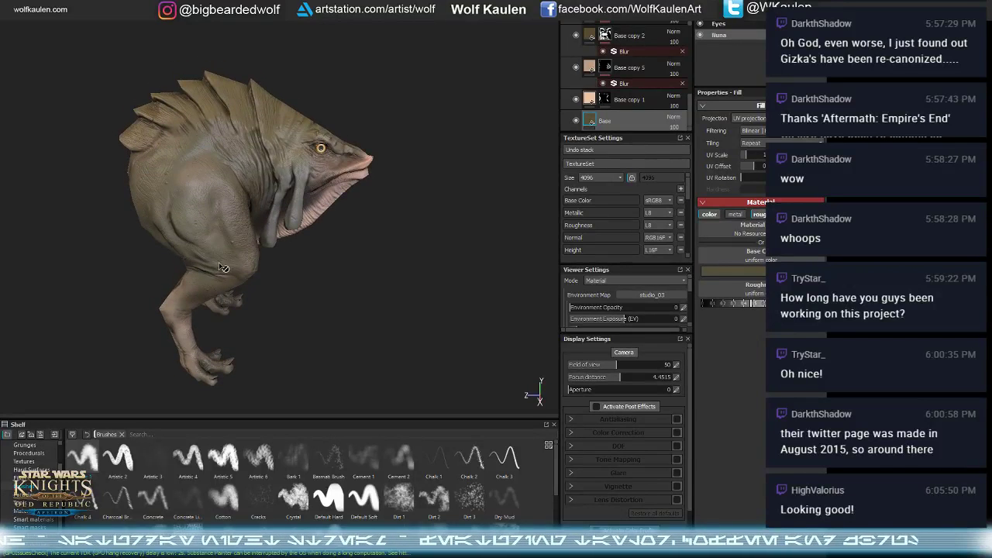
alt+drag(250, 336, 253, 300)
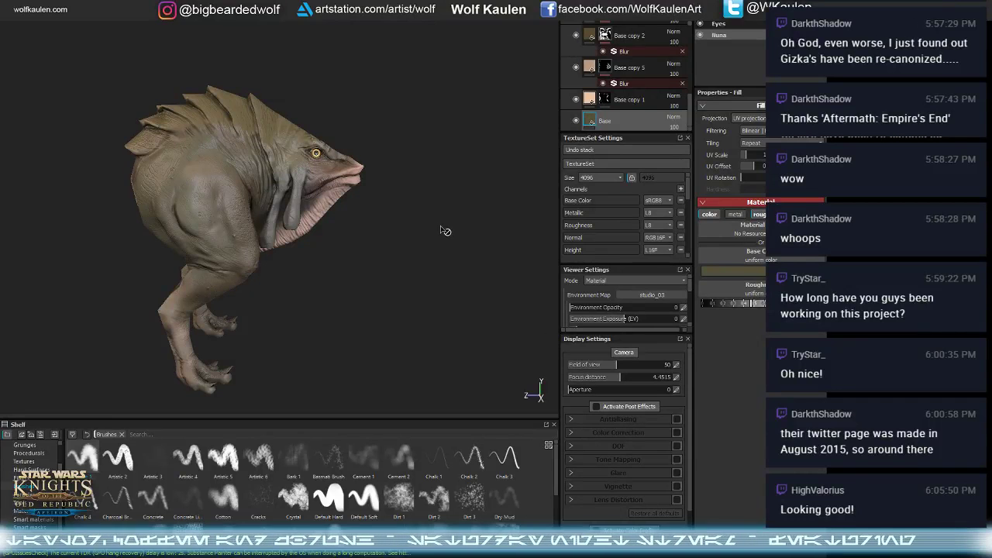
- Duplicate the yellow Fill layer 4 copy 2 inside the Skin group
scroll(656, 108, up, 5)
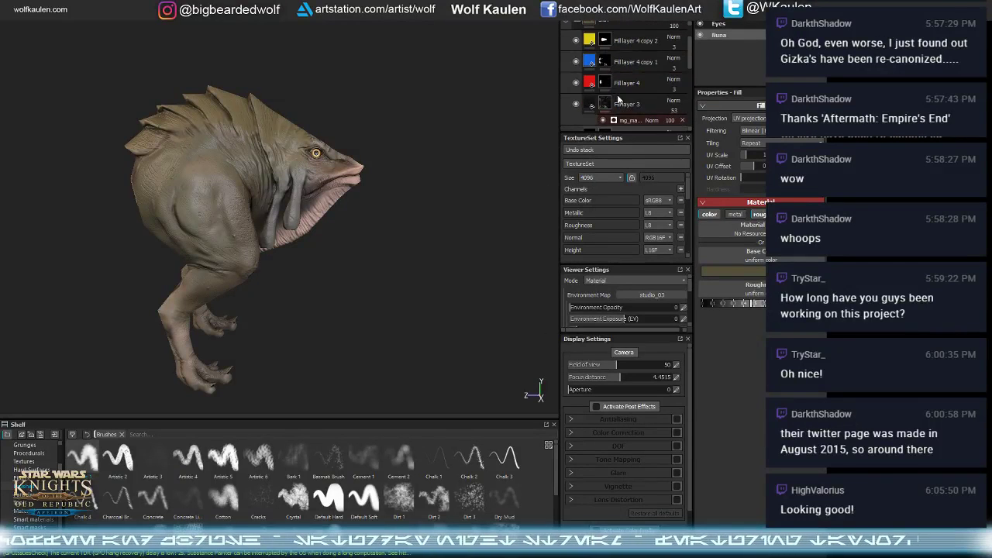
click(625, 74)
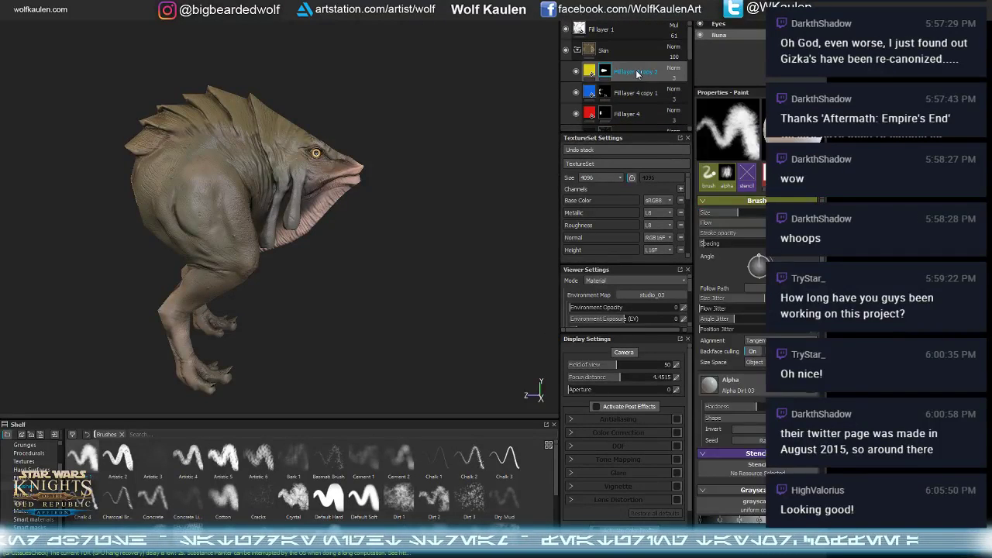
click(590, 75)
key(ctrl+d)
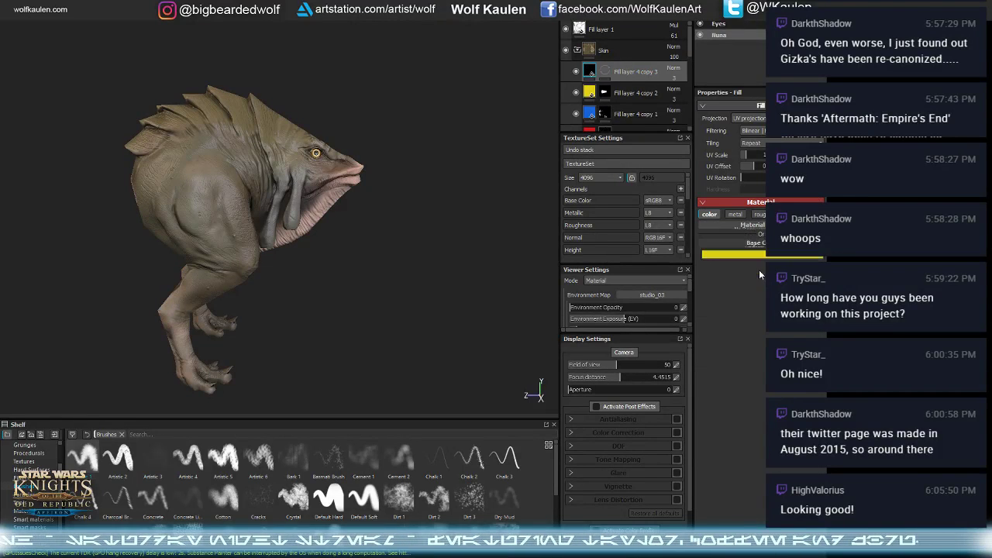
- Give the duplicated fill layer a slightly less saturated yellow base color and a cleared black mask at 100 opacity
click(753, 272)
mouse_move(739, 250)
mouse_down()
mouse_move(713, 253)
mouse_move(723, 246)
mouse_up()
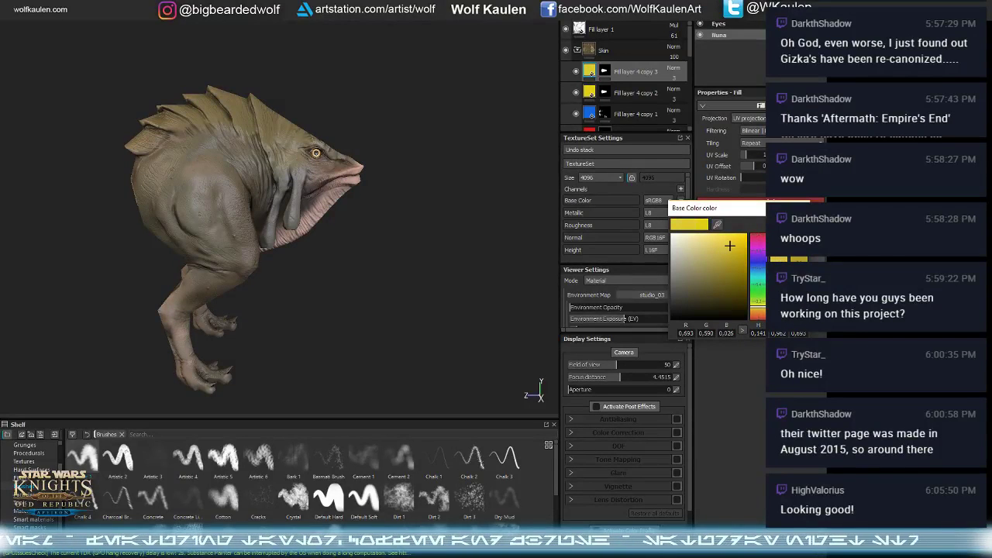
right_click(605, 72)
click(668, 80)
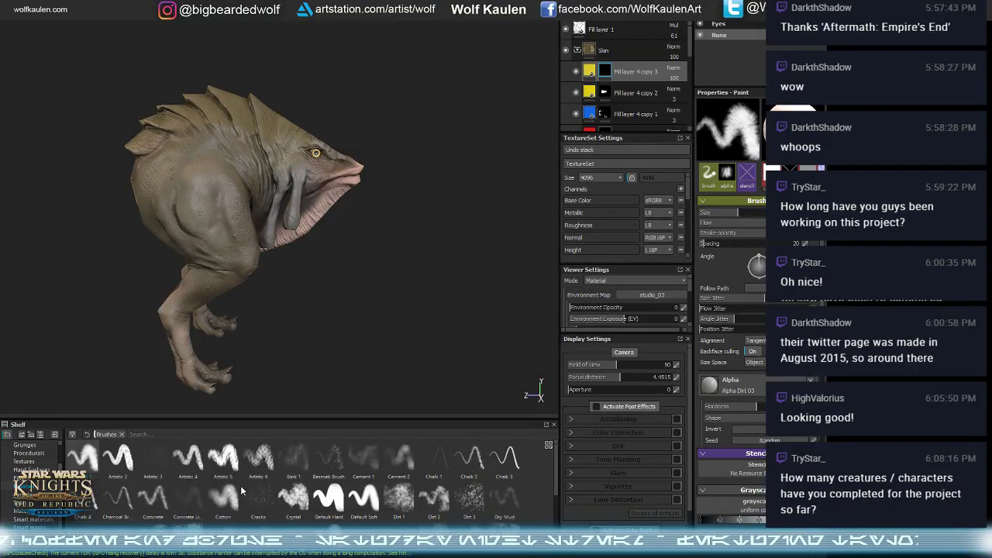
- Paint the new layer's mask with an enlarged Concrete brush over the creature's thigh, flank and back on one side
click(153, 496)
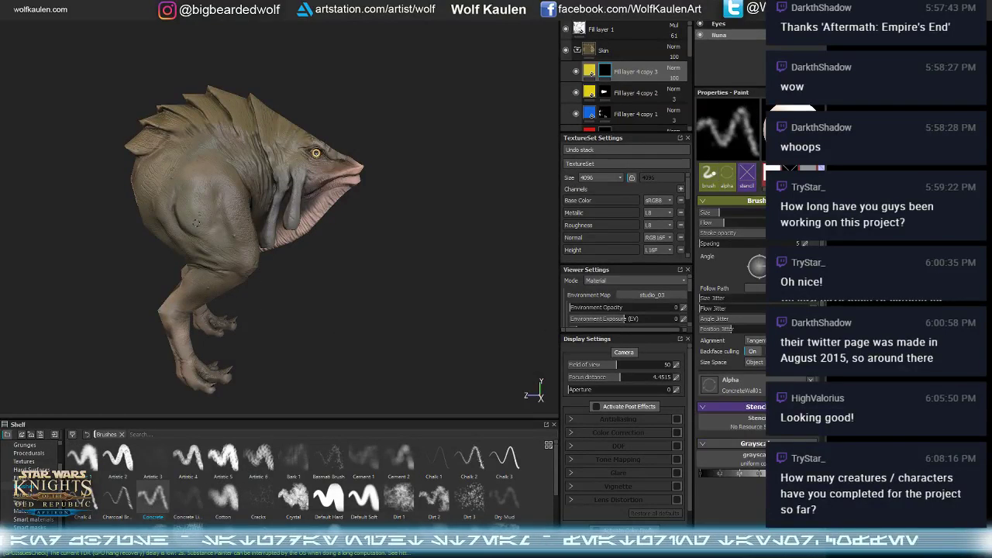
scroll(225, 245, up, 5)
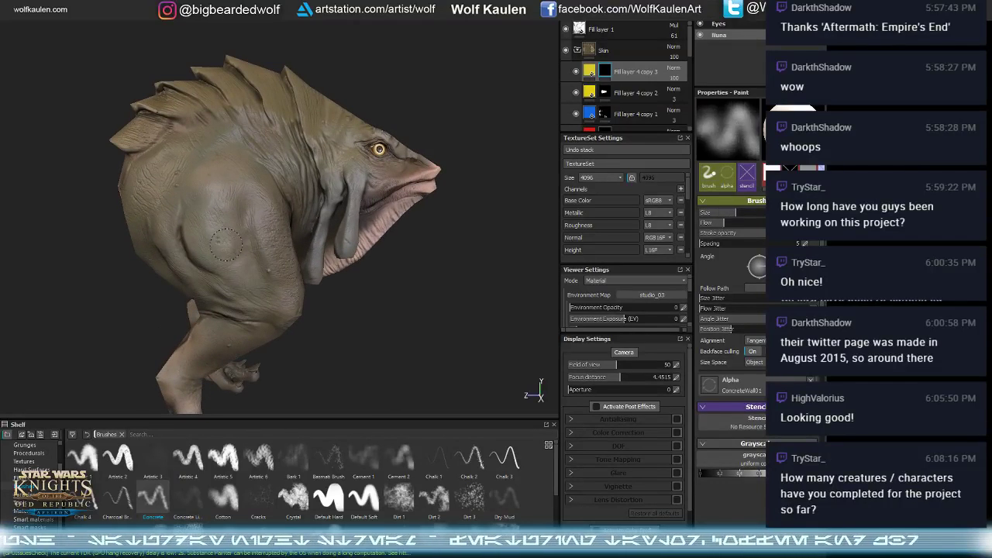
ctrl+right_drag(226, 245, 295, 243)
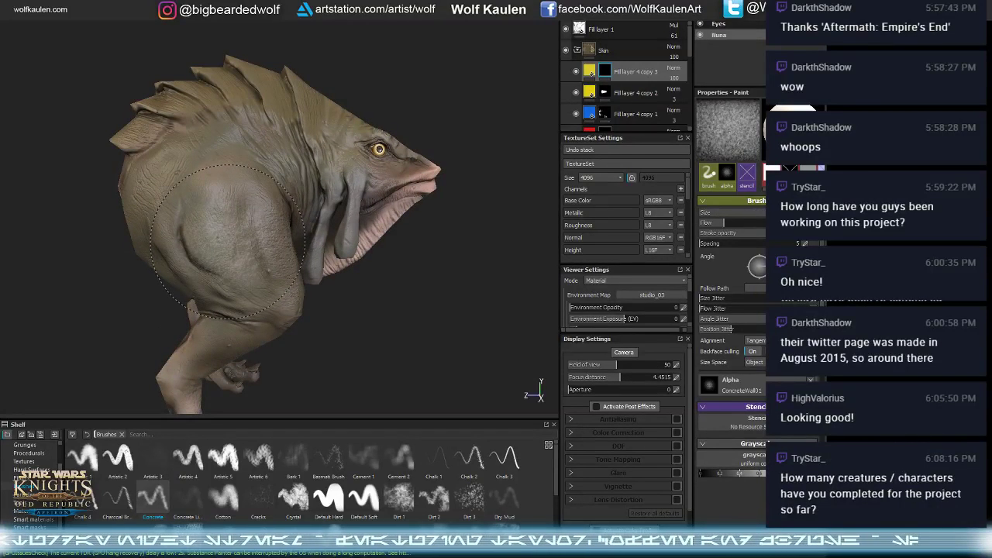
mouse_move(226, 242)
mouse_down()
mouse_move(201, 192)
mouse_move(252, 271)
mouse_move(240, 310)
mouse_move(177, 203)
mouse_move(218, 159)
mouse_move(295, 163)
mouse_move(233, 190)
mouse_move(334, 169)
mouse_move(296, 296)
mouse_move(244, 335)
mouse_move(264, 356)
mouse_up()
mouse_move(369, 321)
alt+mouse_down()
mouse_move(258, 319)
mouse_move(268, 280)
mouse_move(256, 232)
alt+mouse_up()
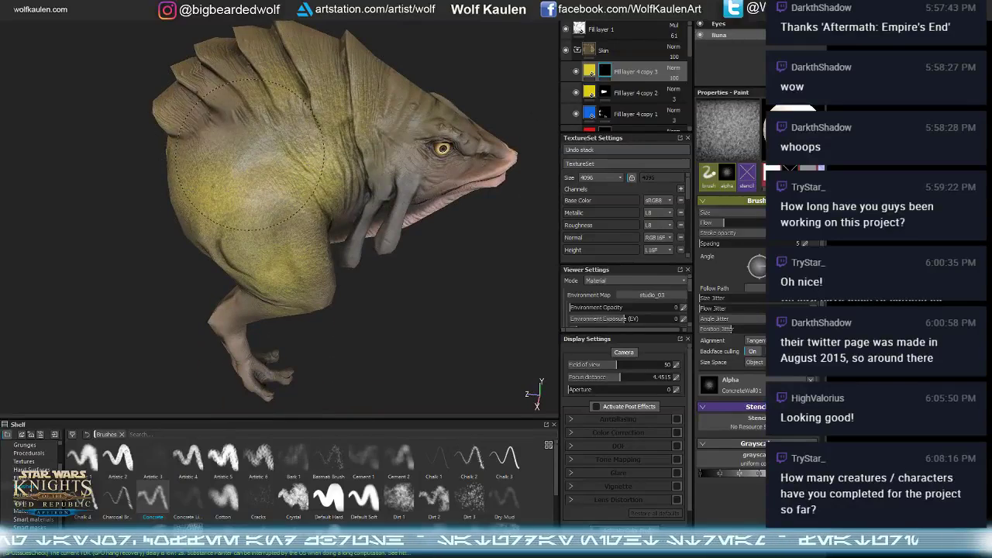
mouse_move(247, 155)
mouse_down()
mouse_move(256, 109)
mouse_move(201, 117)
mouse_up()
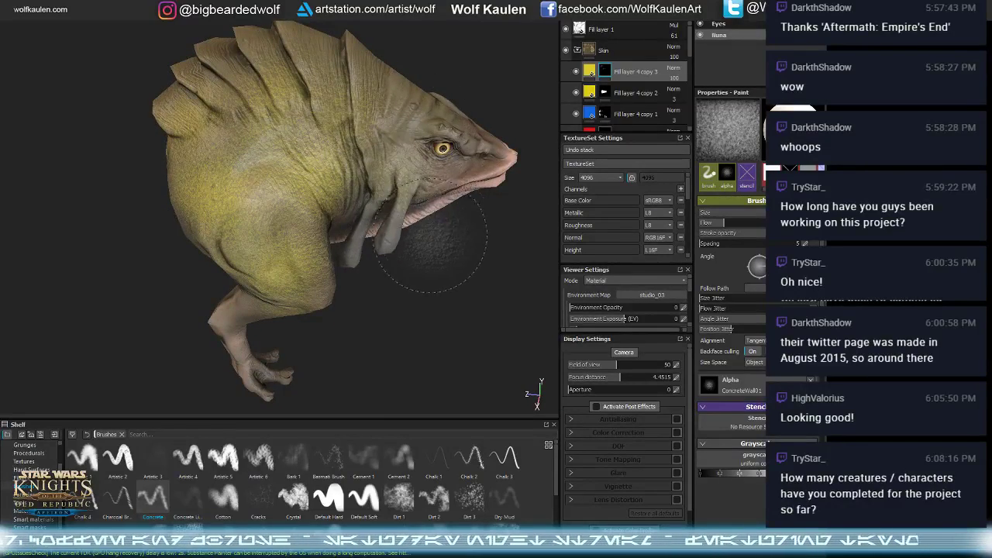
- Paint the yellow tint over the front of the leg and the neck, shoulder and thigh on the opposite side
mouse_move(431, 246)
alt+mouse_down()
mouse_move(365, 264)
mouse_move(435, 194)
alt+mouse_up()
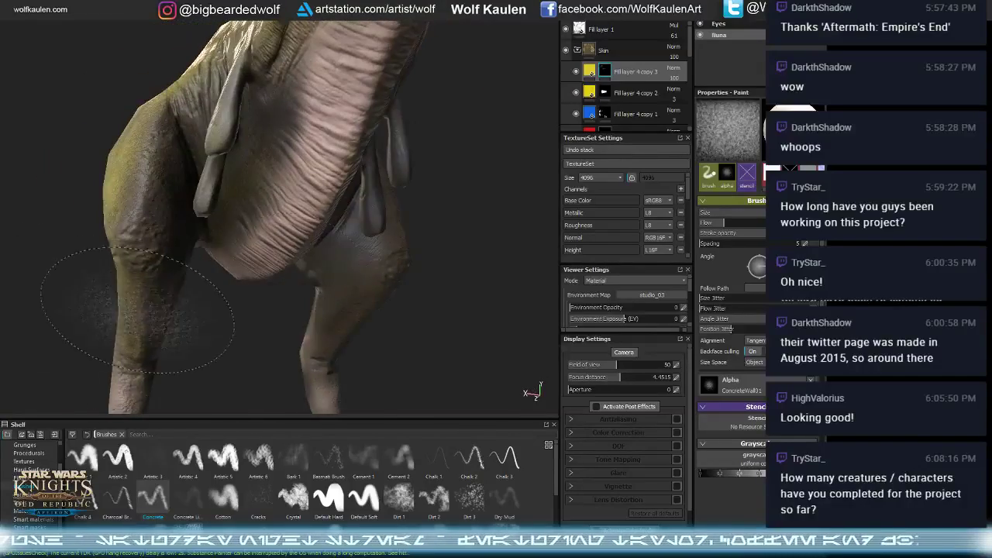
mouse_move(138, 311)
alt+mouse_down()
mouse_move(140, 263)
mouse_move(69, 309)
mouse_move(355, 229)
mouse_move(299, 208)
mouse_move(295, 217)
mouse_move(190, 161)
alt+mouse_up()
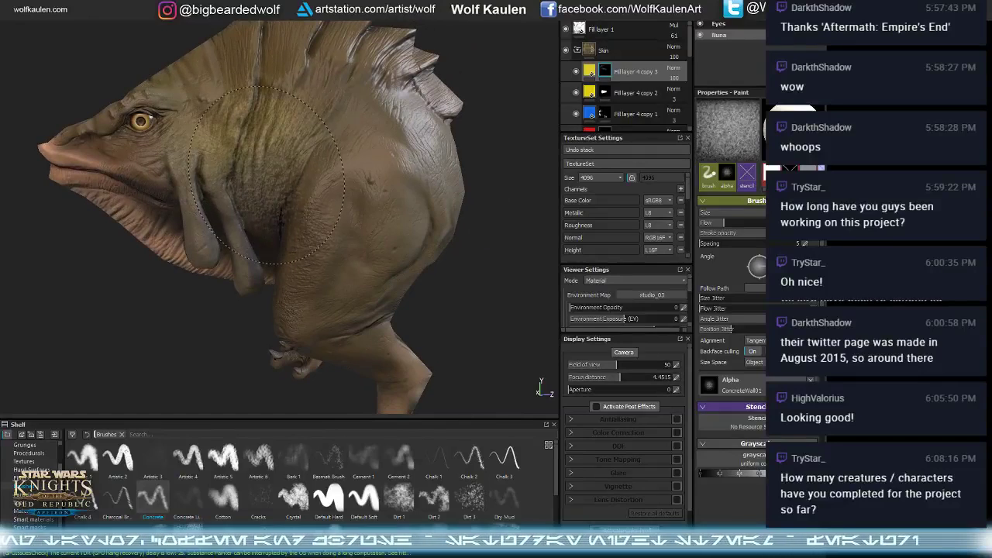
mouse_move(329, 113)
mouse_down()
mouse_move(373, 140)
mouse_move(411, 224)
mouse_move(349, 252)
mouse_move(263, 222)
mouse_up()
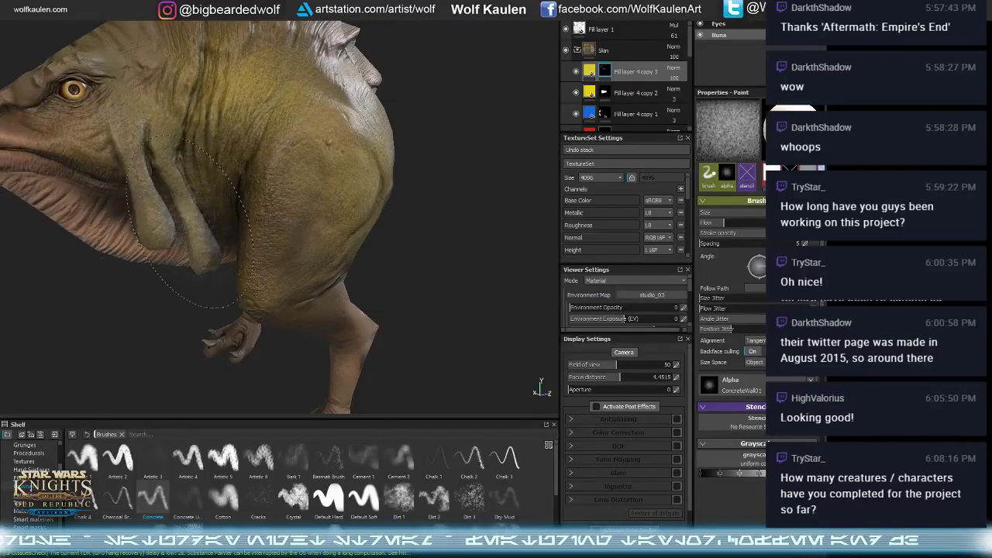
scroll(277, 281, down, 5)
alt+drag(277, 280, 290, 250)
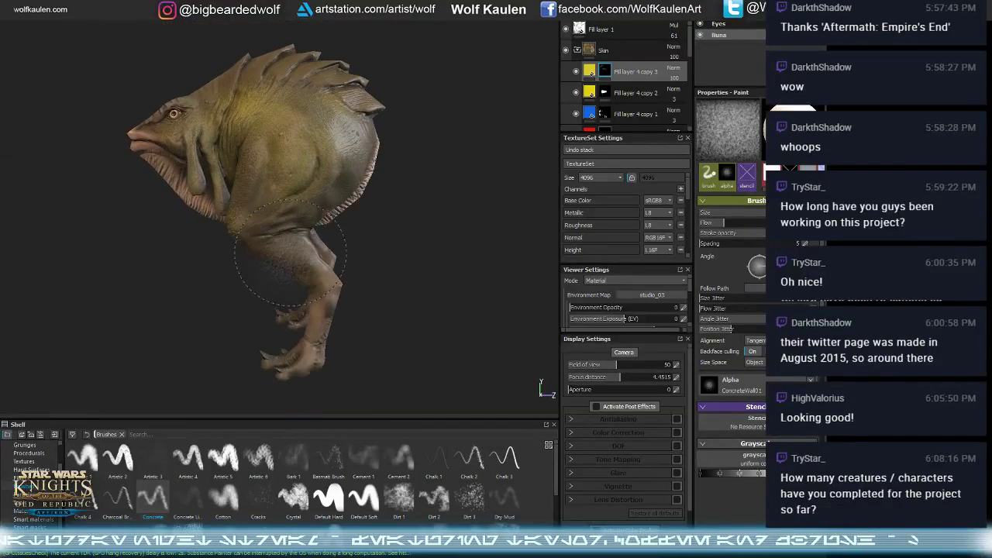
- Extend the yellow tint around the rear flanks beside the pink tail area and onto the upper legs
mouse_move(342, 168)
alt+mouse_down()
mouse_move(290, 203)
mouse_move(348, 237)
mouse_move(319, 141)
mouse_move(240, 146)
alt+mouse_up()
alt+middle_drag(240, 146, 139, 113)
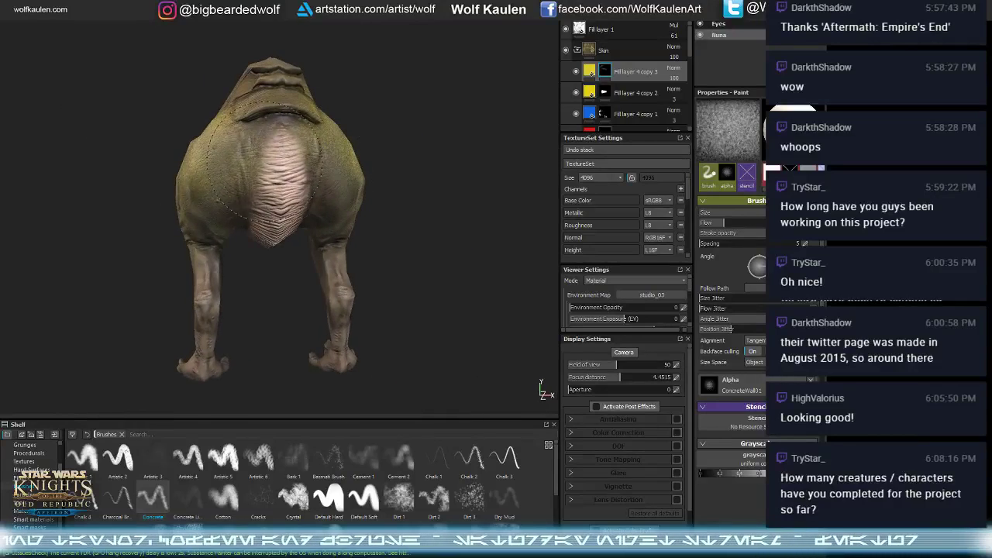
alt+middle_drag(269, 183, 246, 173)
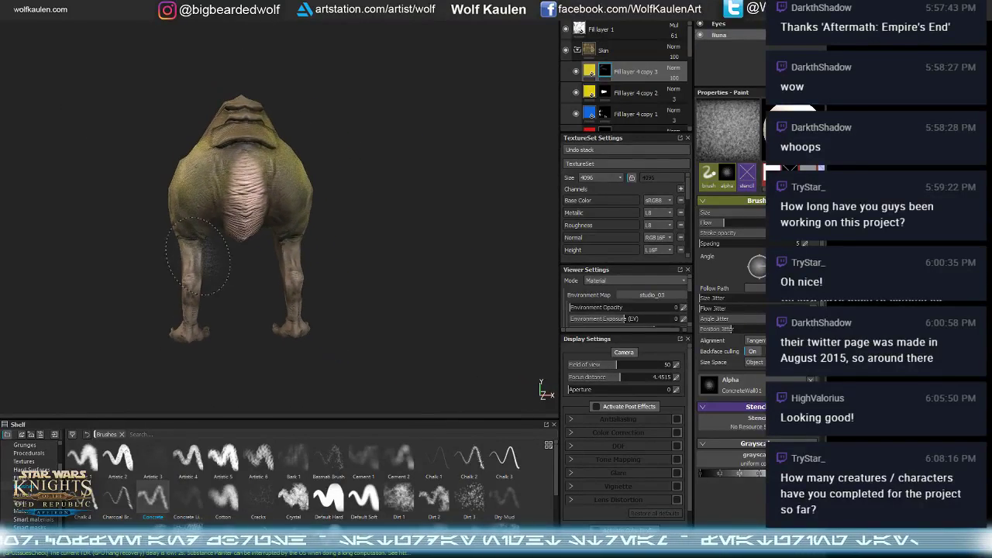
scroll(182, 264, up, 3)
mouse_move(178, 256)
alt+mouse_down()
mouse_move(377, 233)
mouse_move(320, 234)
alt+mouse_up()
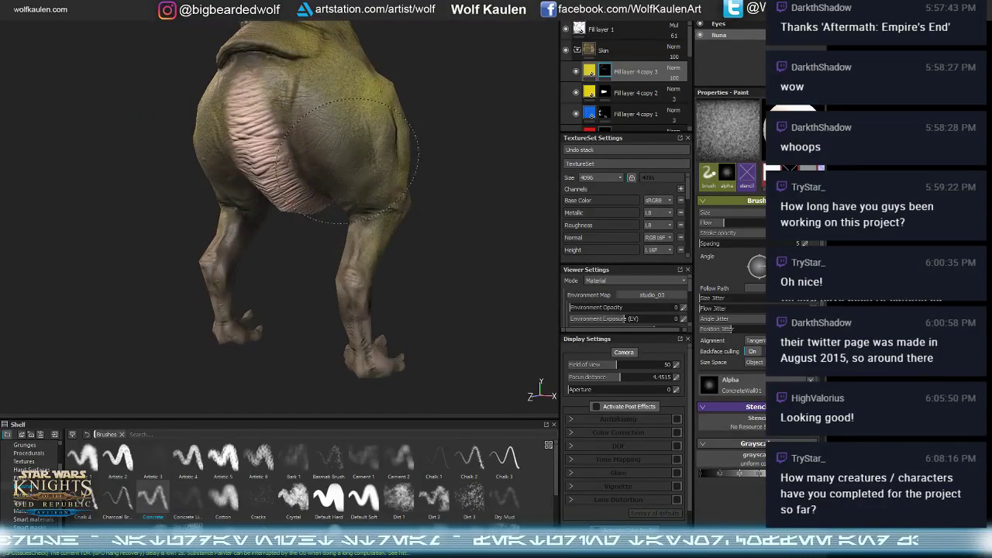
mouse_move(454, 177)
alt+mouse_down()
mouse_move(403, 217)
mouse_move(408, 287)
mouse_move(337, 306)
alt+mouse_up()
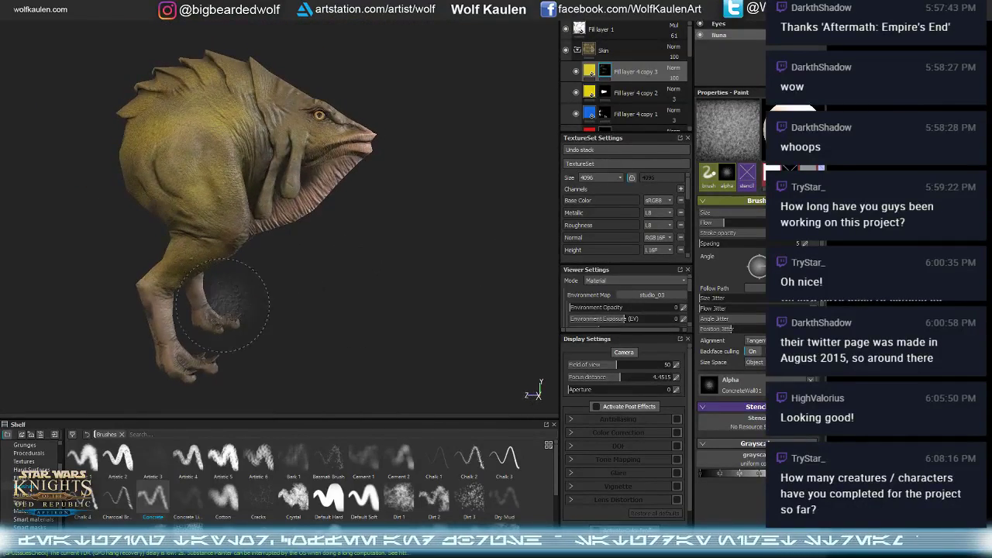
- Build up the yellow tint on the second side's thigh, flank and lower back spines
alt+drag(288, 339, 182, 335)
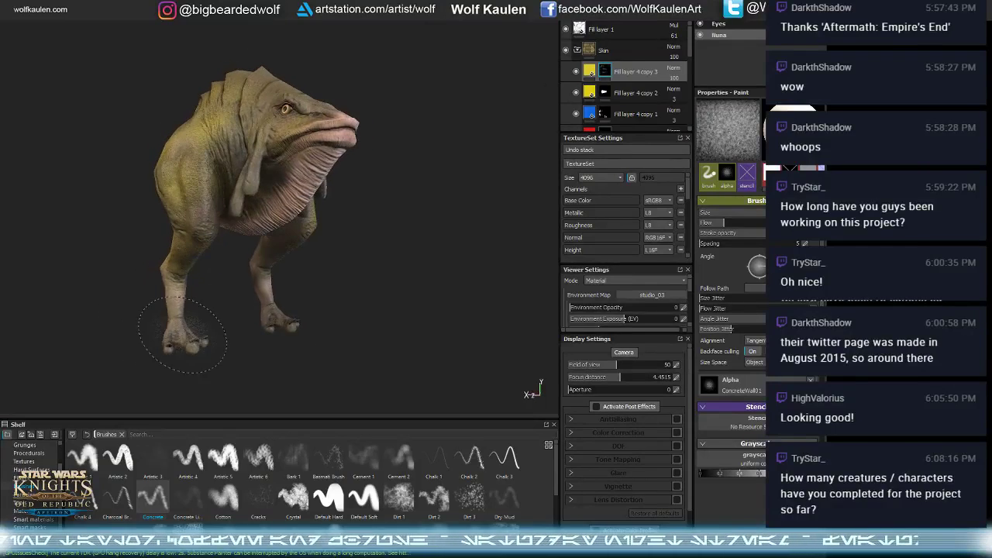
alt+drag(349, 277, 193, 284)
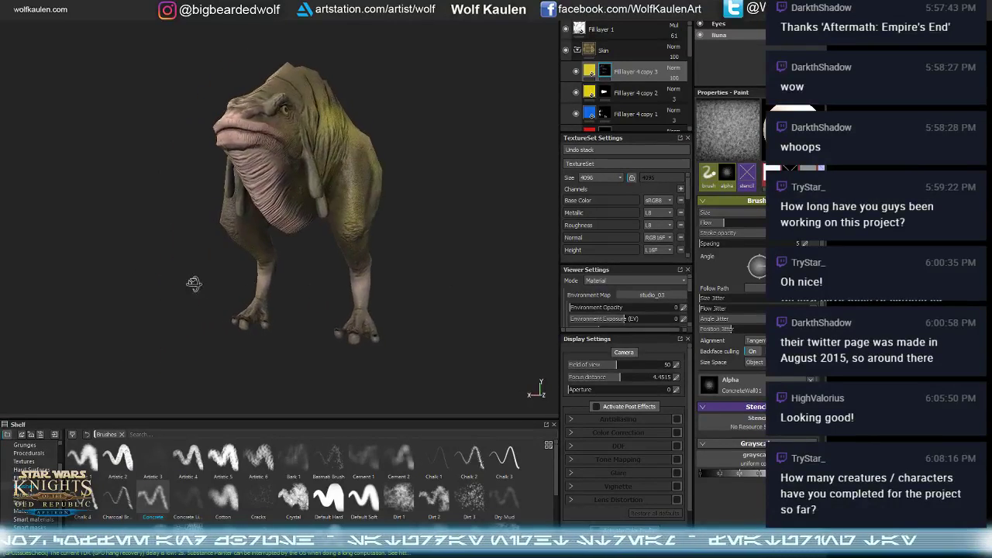
alt+drag(433, 242, 328, 277)
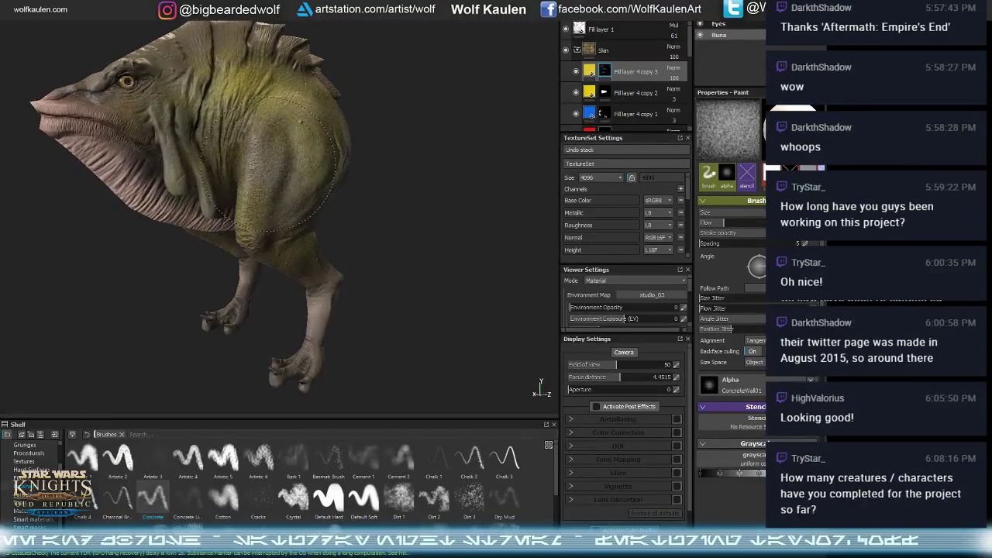
alt+drag(362, 348, 377, 284)
scroll(377, 287, up, 3)
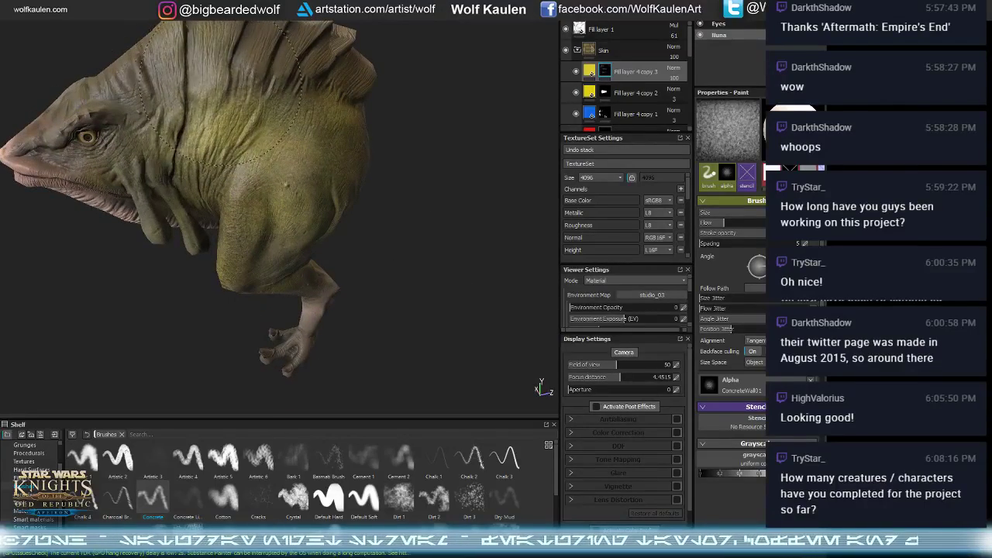
alt+drag(375, 183, 287, 175)
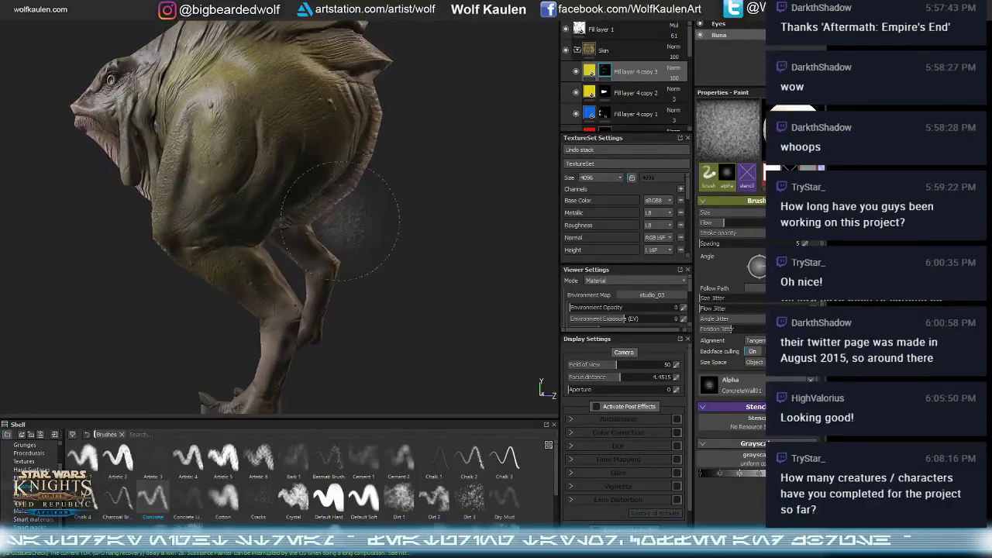
- Paint the yellow tint down the lower legs and over both feet
scroll(355, 221, down, 3)
alt+drag(354, 222, 475, 276)
mouse_move(434, 272)
alt+mouse_down()
mouse_move(344, 262)
mouse_move(295, 233)
mouse_move(236, 224)
mouse_move(362, 222)
mouse_move(299, 231)
alt+mouse_up()
mouse_move(287, 289)
alt+mouse_down()
mouse_move(468, 303)
mouse_move(225, 256)
alt+mouse_up()
alt+drag(153, 252, 133, 287)
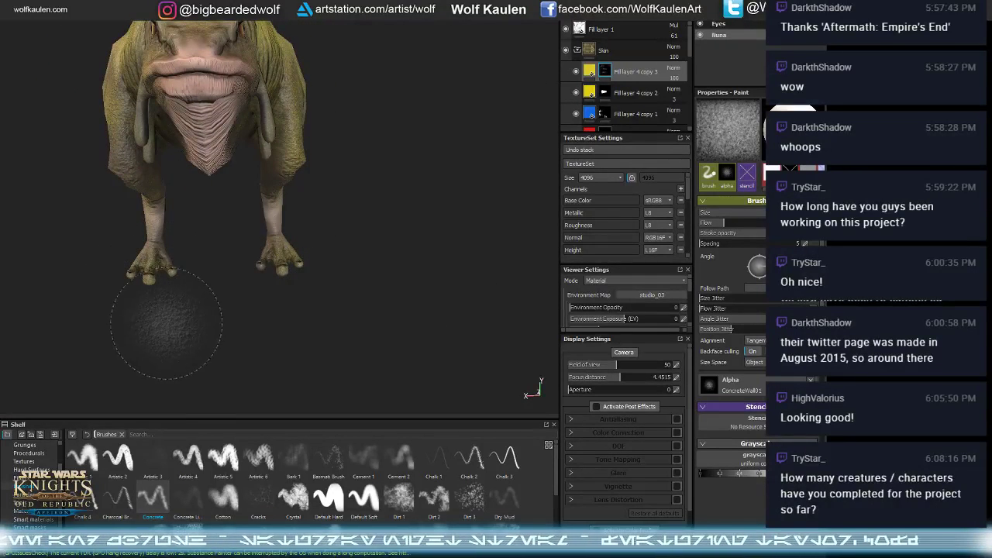
mouse_move(166, 328)
alt+mouse_down()
mouse_move(366, 315)
mouse_move(166, 349)
mouse_move(173, 411)
mouse_move(333, 240)
mouse_move(278, 165)
alt+mouse_up()
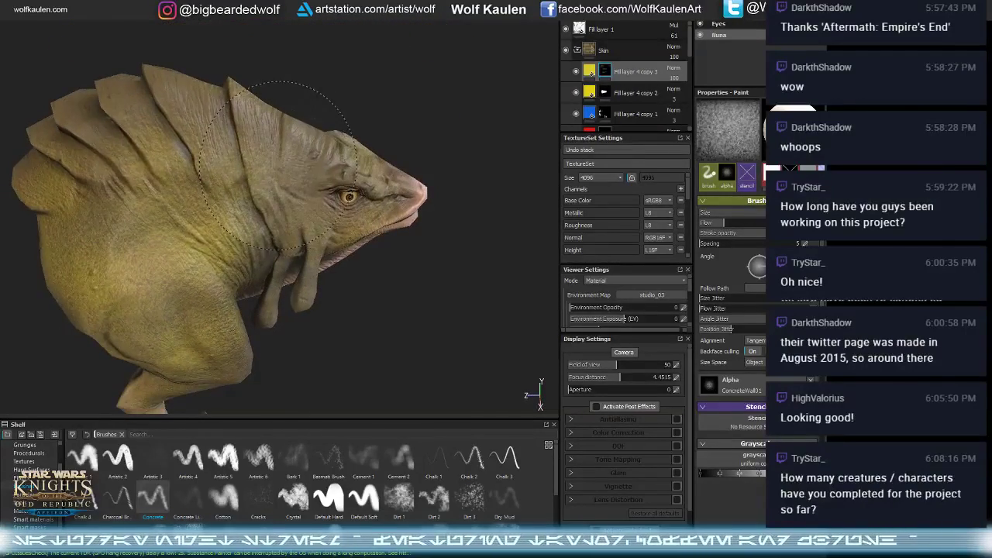
- Paint the yellow tint over the head, the sides of the throat folds and the back spines
mouse_move(338, 188)
alt+mouse_down()
mouse_move(351, 233)
mouse_move(357, 214)
mouse_move(398, 177)
alt+mouse_up()
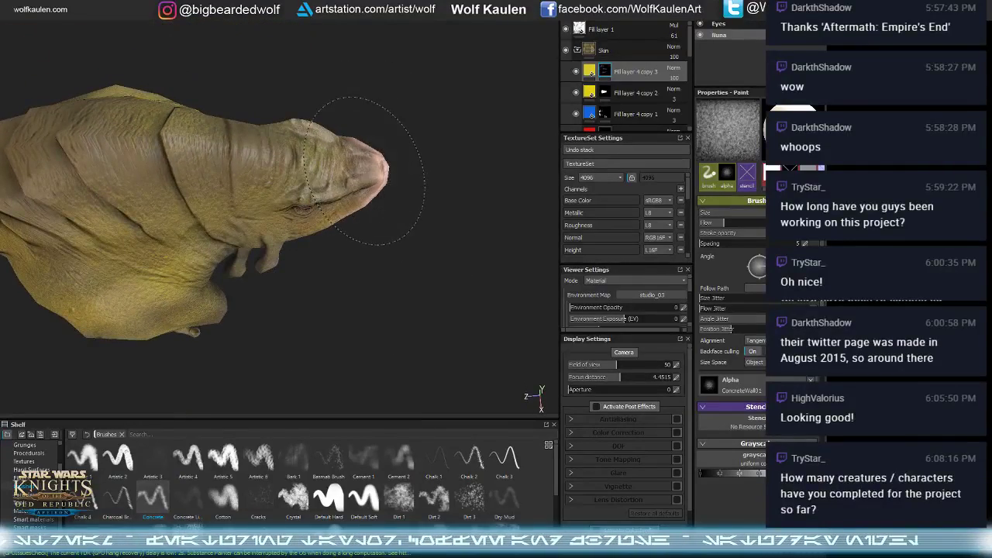
mouse_move(410, 217)
alt+mouse_down()
mouse_move(374, 278)
mouse_move(269, 207)
mouse_move(398, 270)
mouse_move(466, 267)
mouse_move(342, 199)
alt+mouse_up()
scroll(342, 199, up, 5)
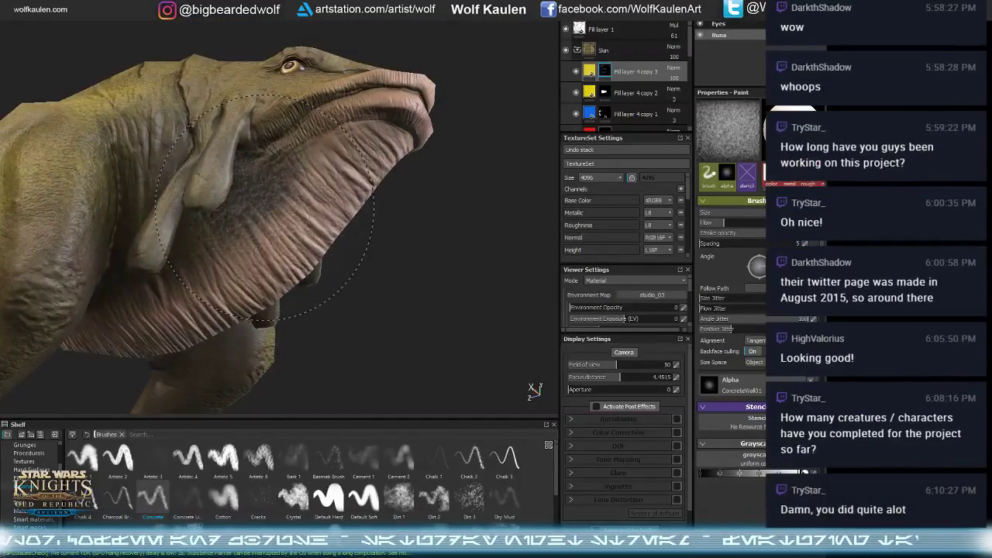
alt+middle_drag(271, 226, 276, 215)
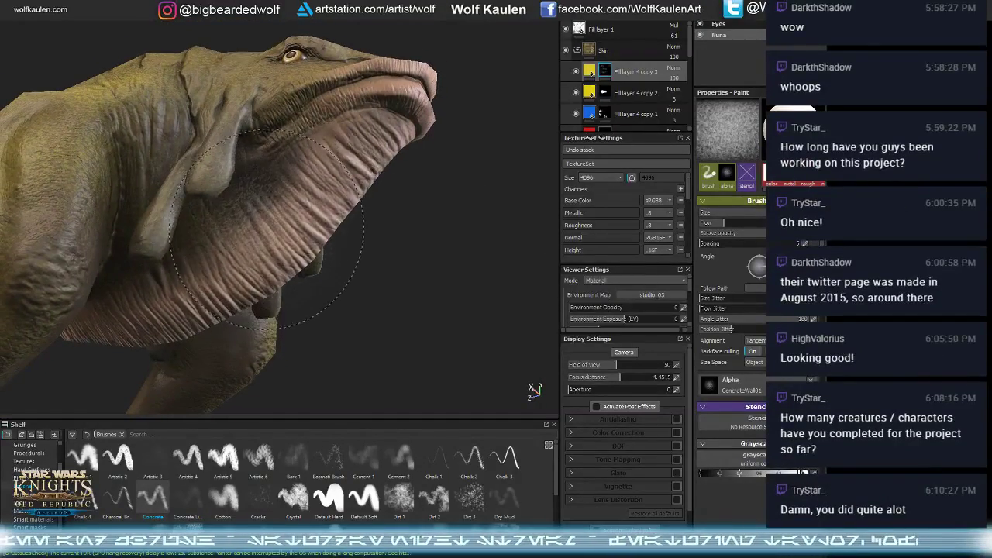
alt+drag(267, 229, 256, 215)
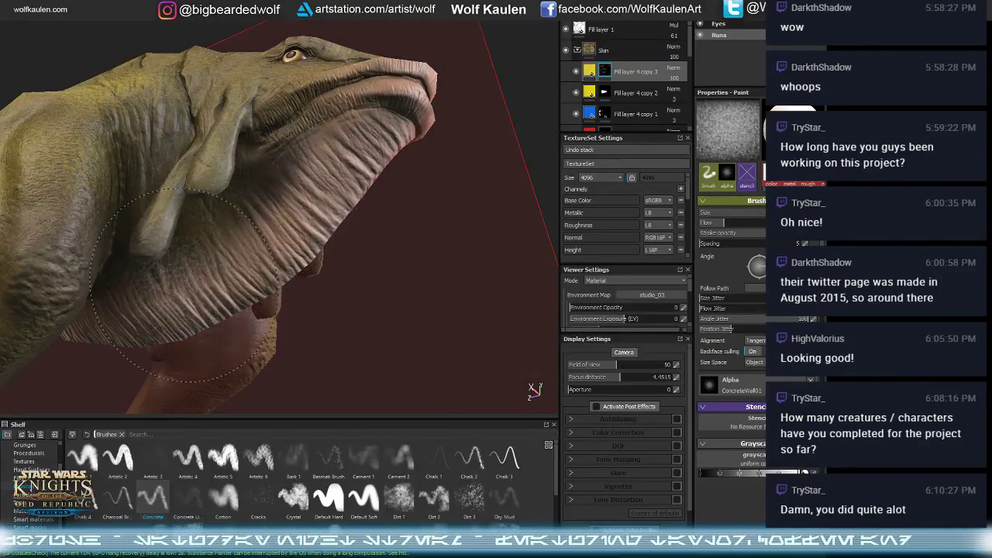
mouse_move(186, 286)
alt+mouse_down()
mouse_move(255, 321)
mouse_move(220, 247)
mouse_move(151, 272)
alt+mouse_up()
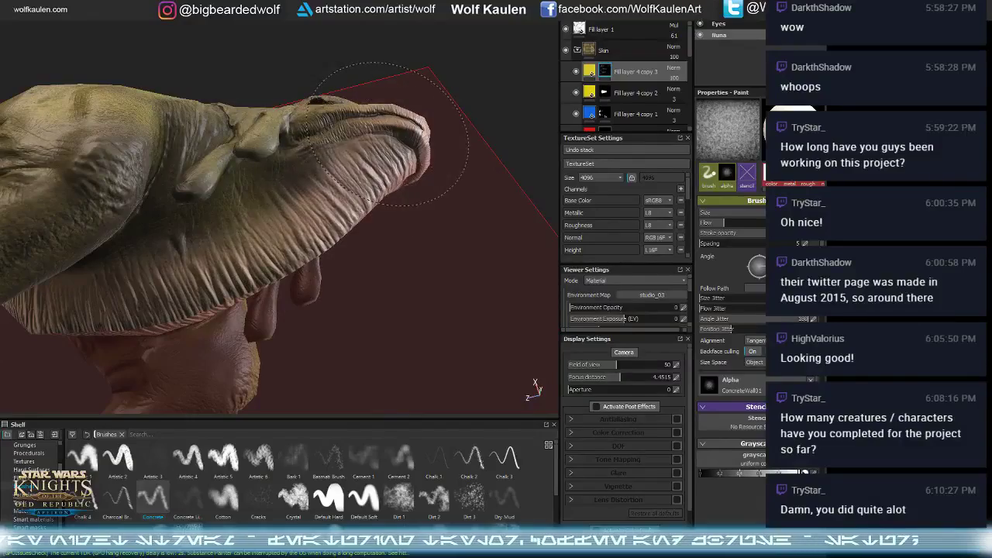
mouse_move(390, 136)
alt+mouse_down()
mouse_move(381, 317)
mouse_move(288, 399)
mouse_move(280, 323)
mouse_move(325, 302)
mouse_move(233, 326)
mouse_move(108, 190)
mouse_move(131, 232)
mouse_move(224, 314)
mouse_move(205, 134)
alt+mouse_up()
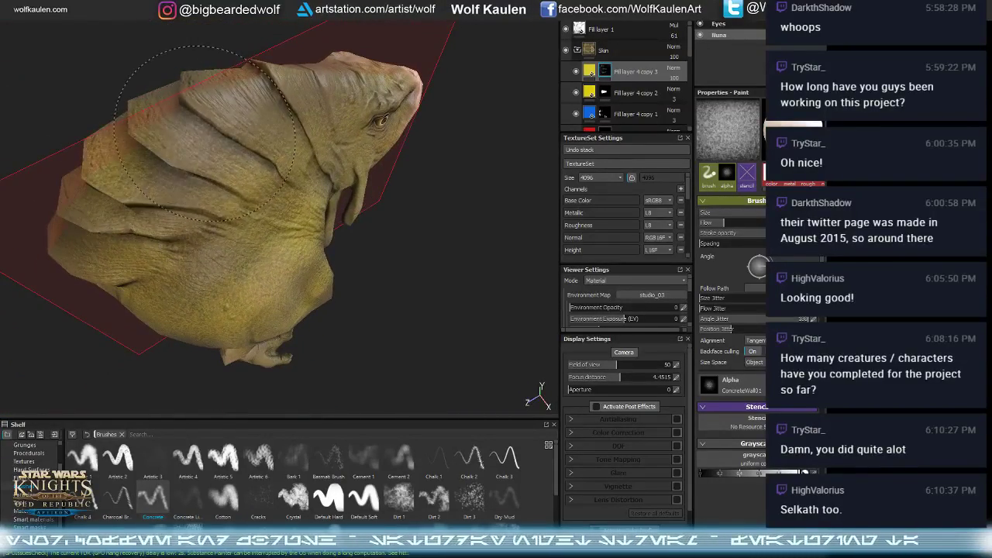
alt+drag(352, 232, 343, 196)
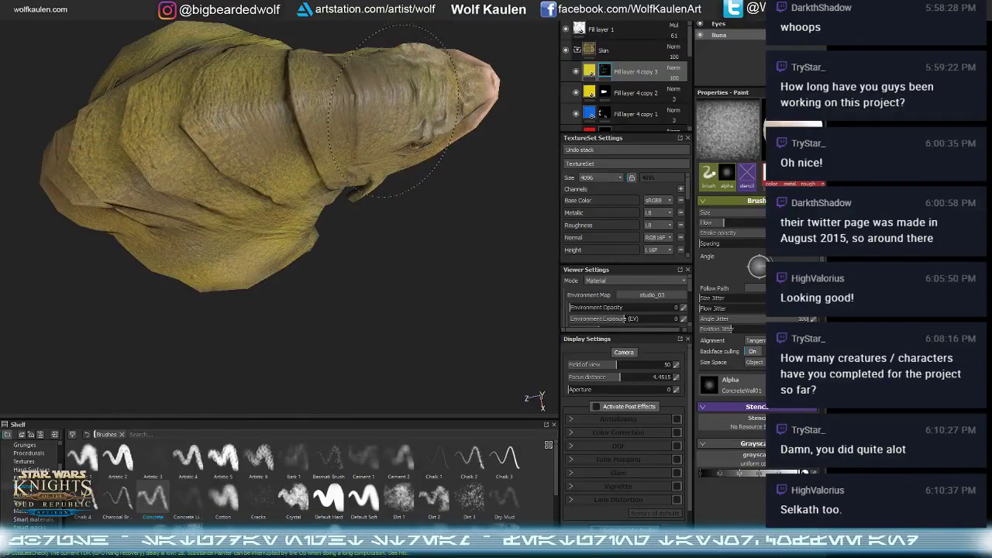
- Lower the opacity of Fill layer 4 copy 3 to 34 and compare the skin with the layer hidden and shown
alt+middle_drag(428, 202, 378, 186)
alt+drag(378, 186, 364, 203)
alt+middle_drag(365, 203, 366, 118)
drag(674, 79, 673, 95)
alt+middle_drag(519, 122, 511, 147)
click(577, 72)
click(577, 72)
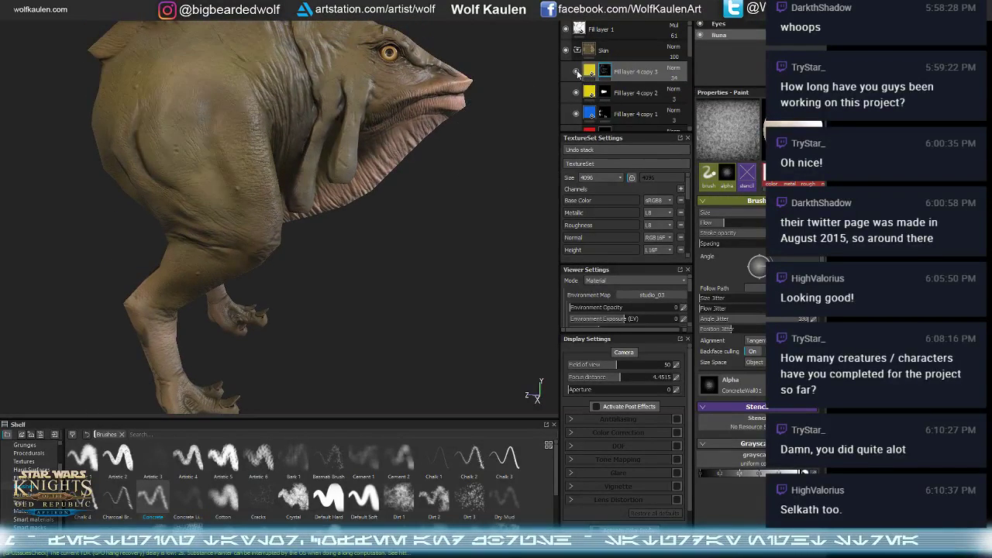
click(577, 70)
click(577, 69)
- Duplicate the yellow Fill layer 4 copy 3 and set the original layer's opacity to 20
mouse_move(370, 288)
alt+mouse_down()
mouse_move(375, 265)
mouse_move(354, 243)
mouse_move(344, 321)
alt+mouse_up()
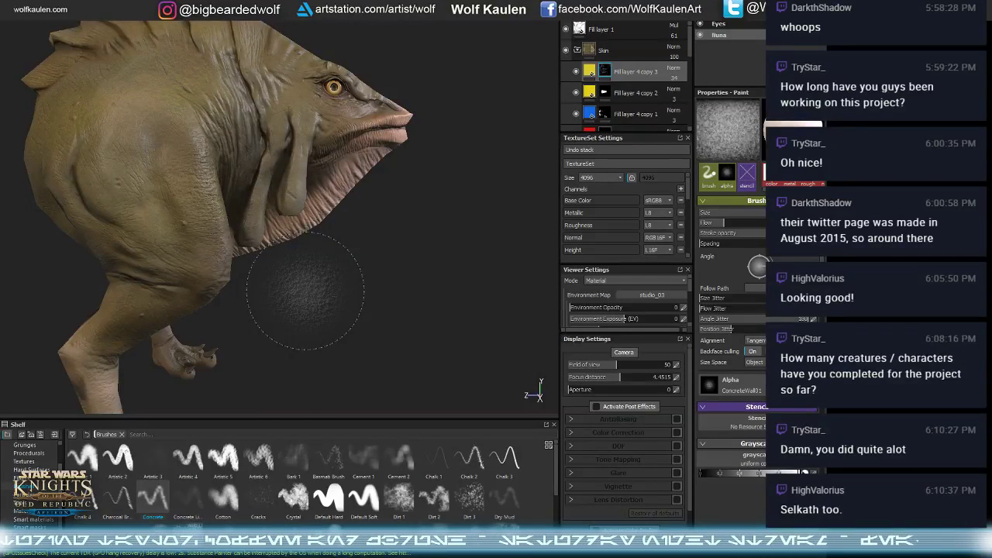
alt+drag(300, 264, 411, 270)
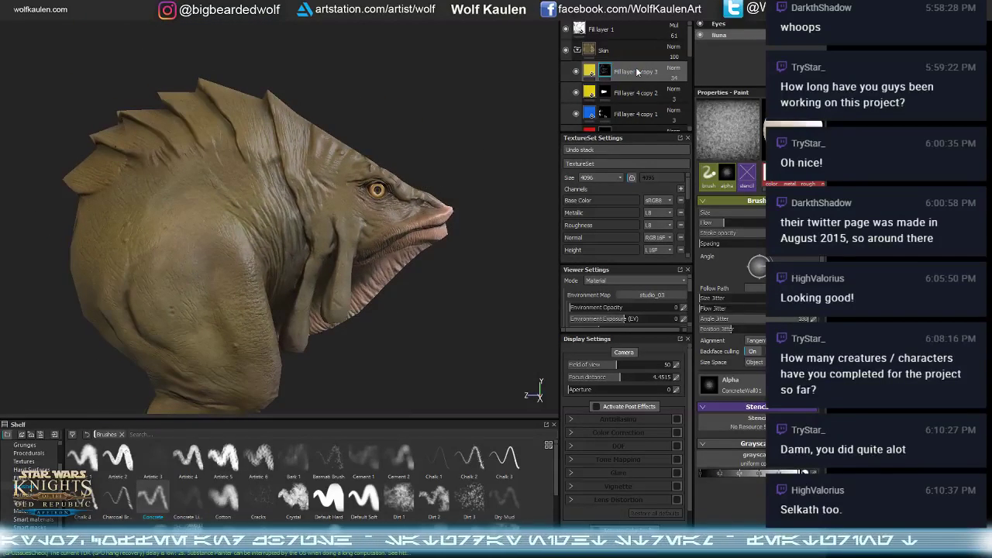
alt+drag(501, 115, 479, 123)
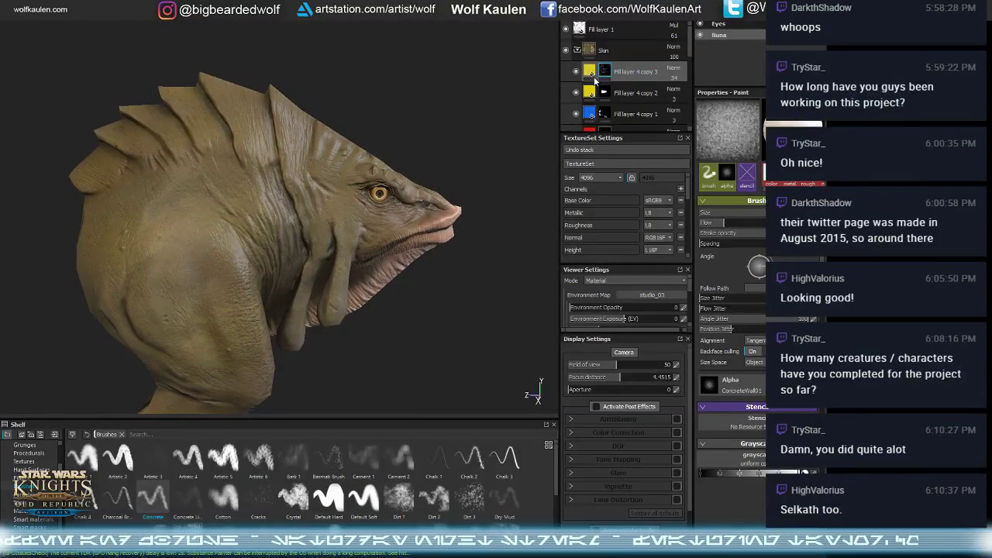
click(595, 77)
key(ctrl+d)
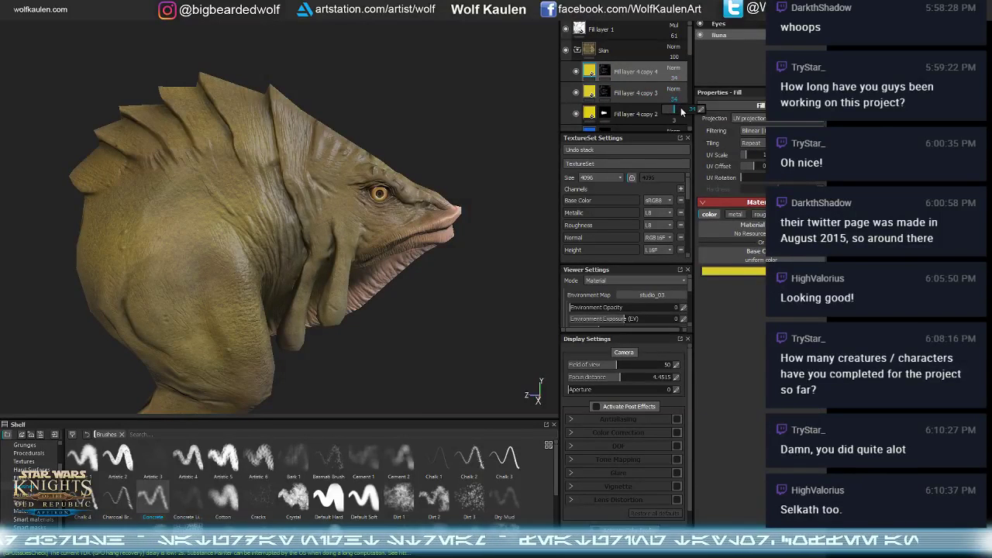
drag(682, 112, 670, 110)
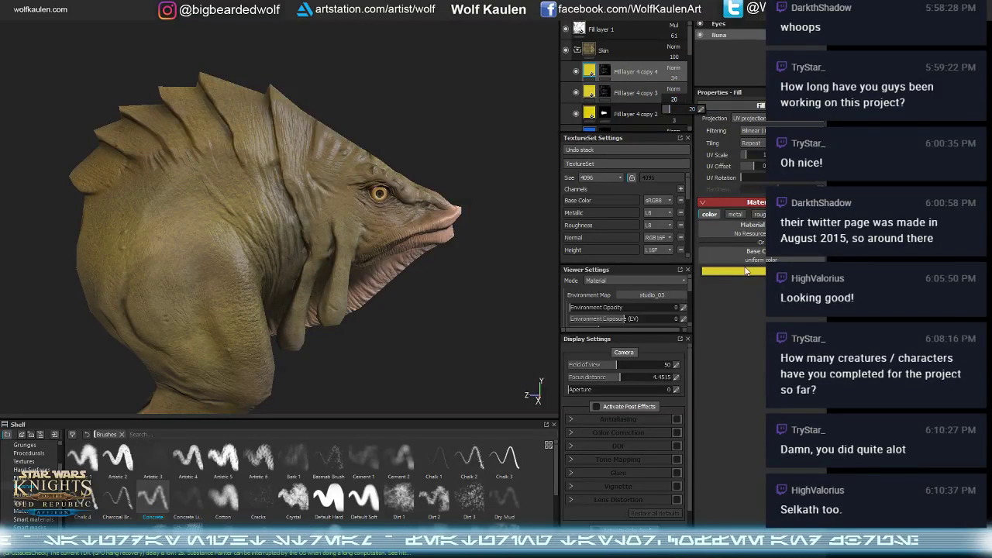
- Change the duplicated fill layer's base color to a dark brown and raise its opacity to 100
click(746, 271)
click(707, 293)
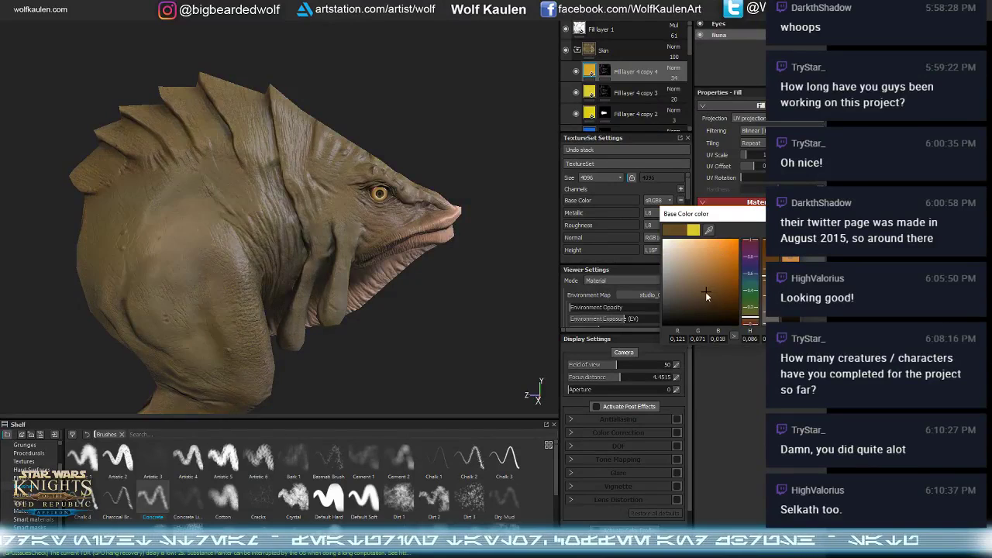
click(633, 80)
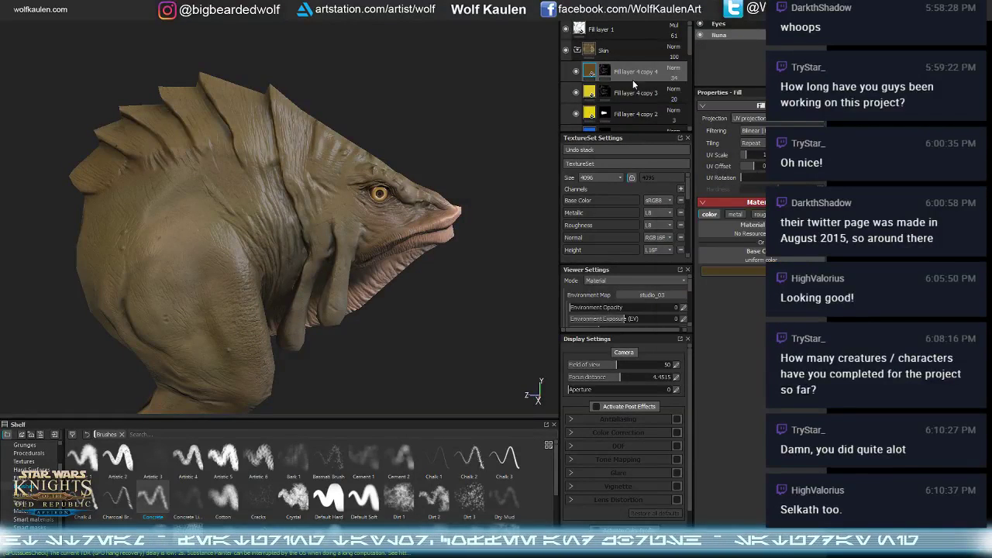
drag(675, 77, 699, 96)
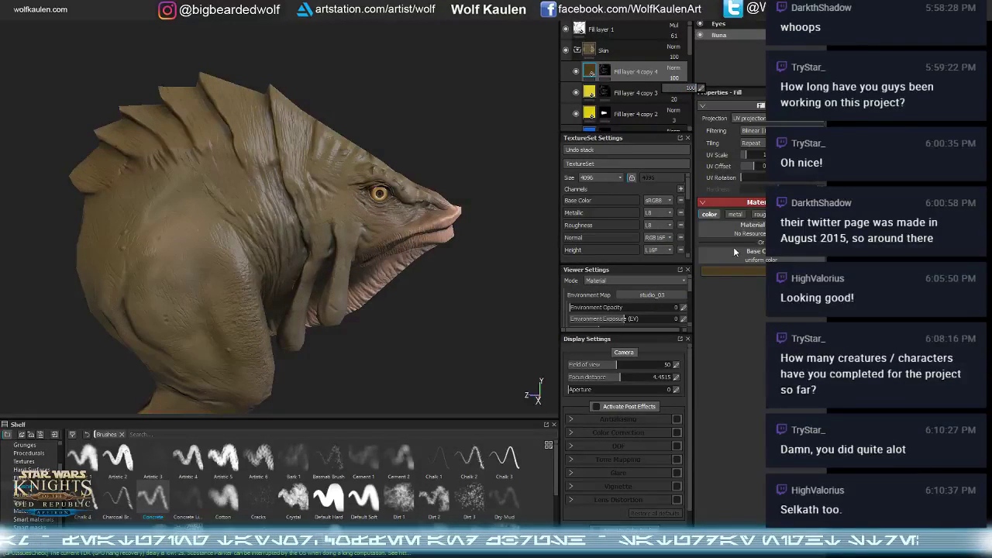
- Clear the brown layer's mask and paint brown over the rear back spines with a small soft brush
right_click(608, 69)
click(638, 85)
alt+middle_drag(208, 191, 278, 213)
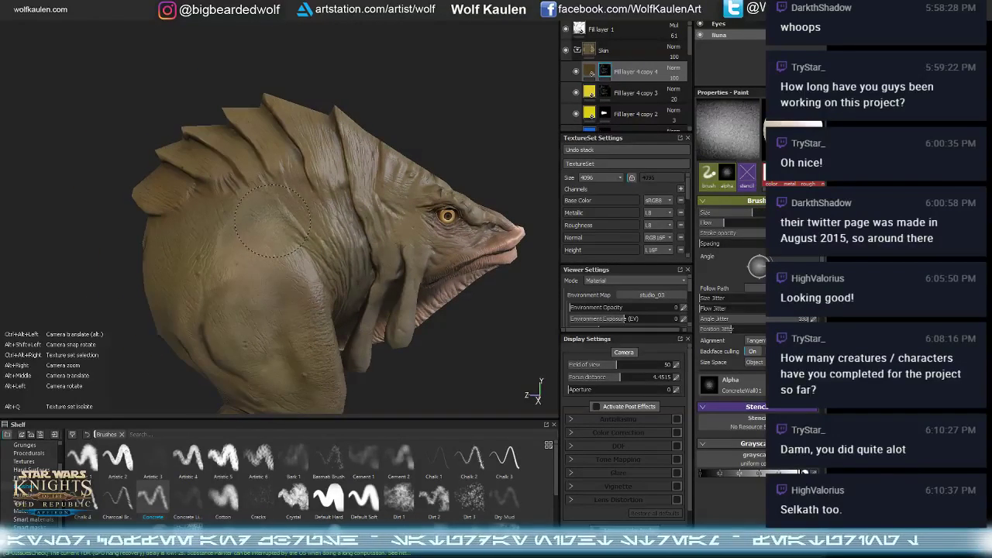
mouse_move(197, 327)
alt+mouse_down()
mouse_move(175, 357)
mouse_move(155, 302)
mouse_move(163, 205)
alt+mouse_up()
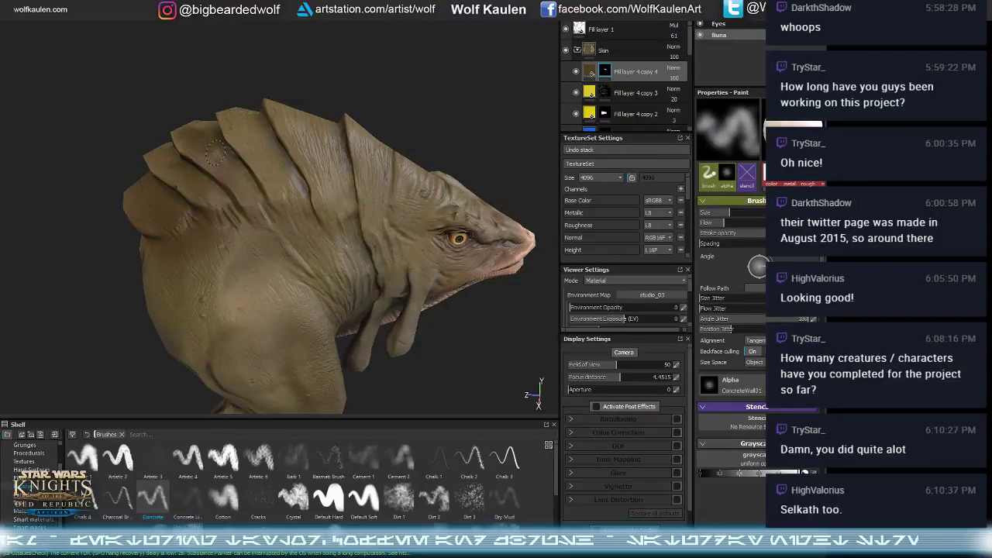
- Turn on symmetry and paint brown over the front spines, the neck fold and the top of the head
key(l)
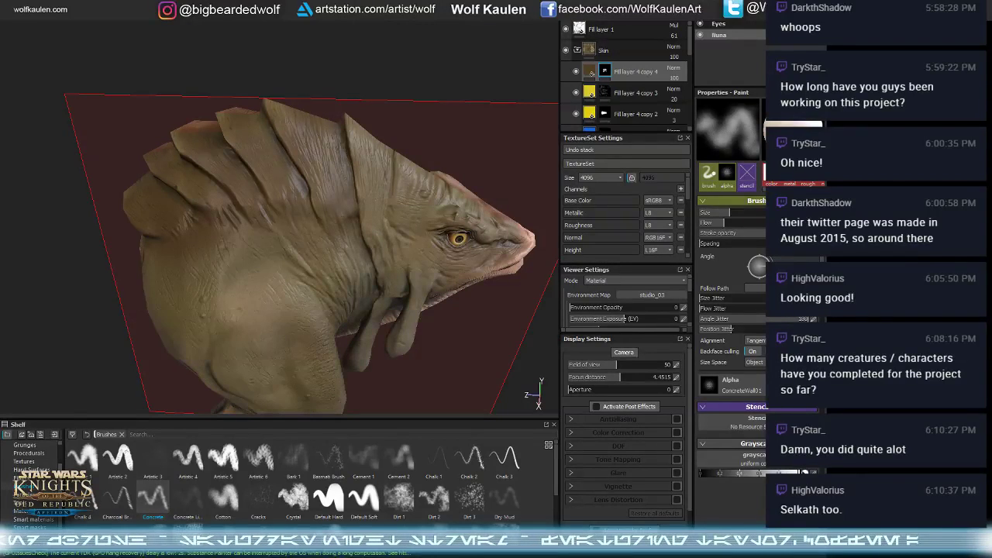
drag(277, 120, 284, 138)
drag(291, 100, 328, 203)
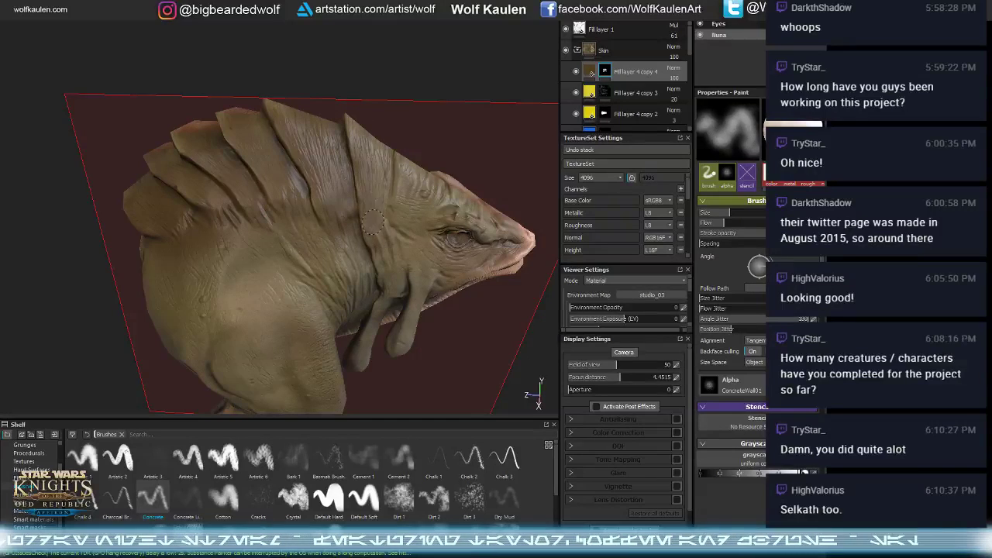
drag(384, 146, 388, 163)
mouse_move(388, 218)
mouse_down()
mouse_move(373, 206)
mouse_move(406, 209)
mouse_move(423, 186)
mouse_move(456, 200)
mouse_up()
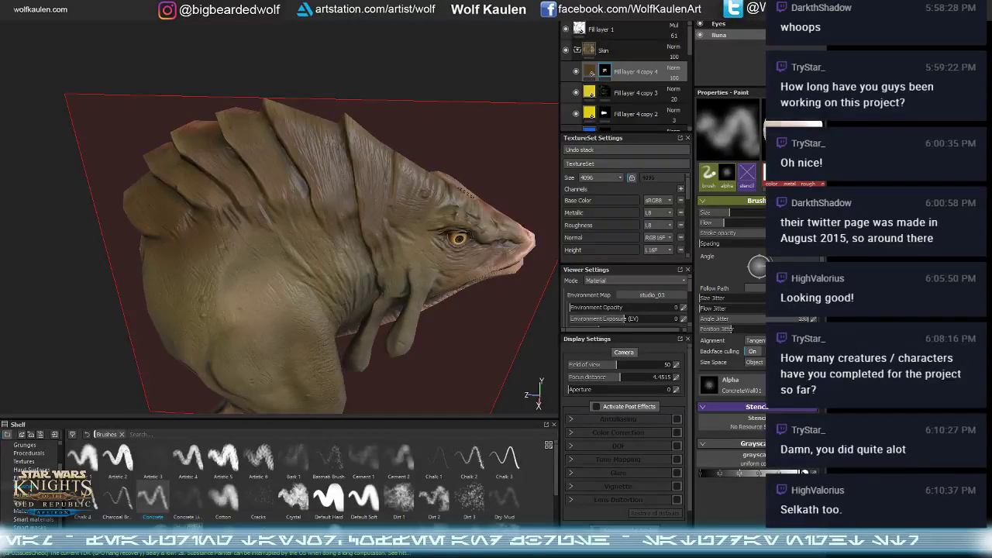
- Refine the brown along the spine bases and upper flank, alternating between adding and erasing in the mask
drag(169, 132, 178, 144)
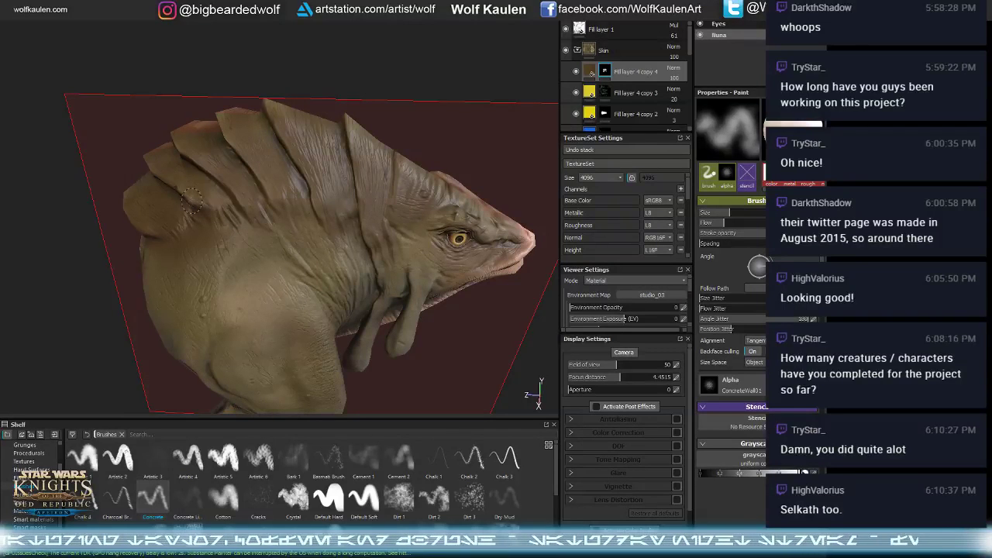
mouse_move(191, 201)
mouse_down()
mouse_move(237, 221)
mouse_move(199, 217)
mouse_move(264, 202)
mouse_move(310, 217)
mouse_up()
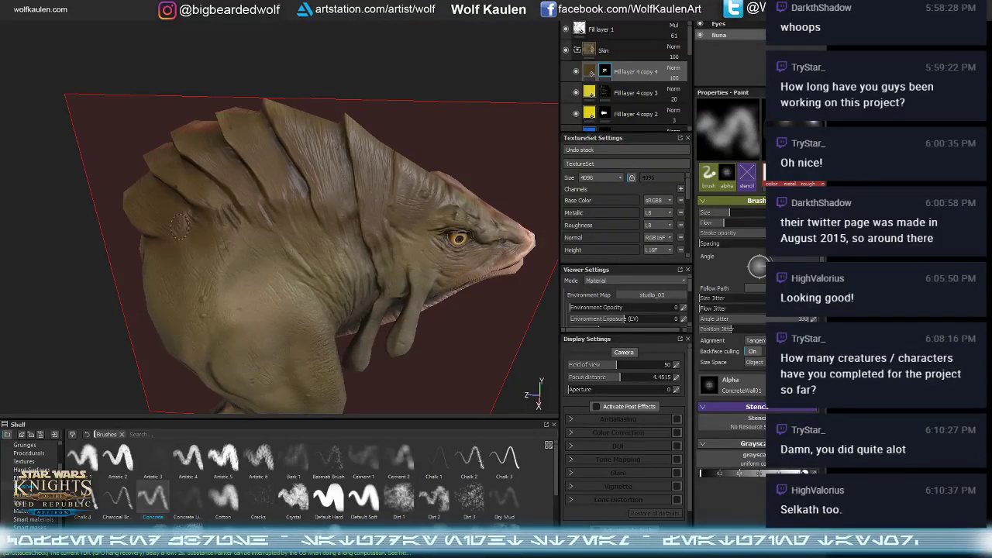
drag(180, 226, 186, 234)
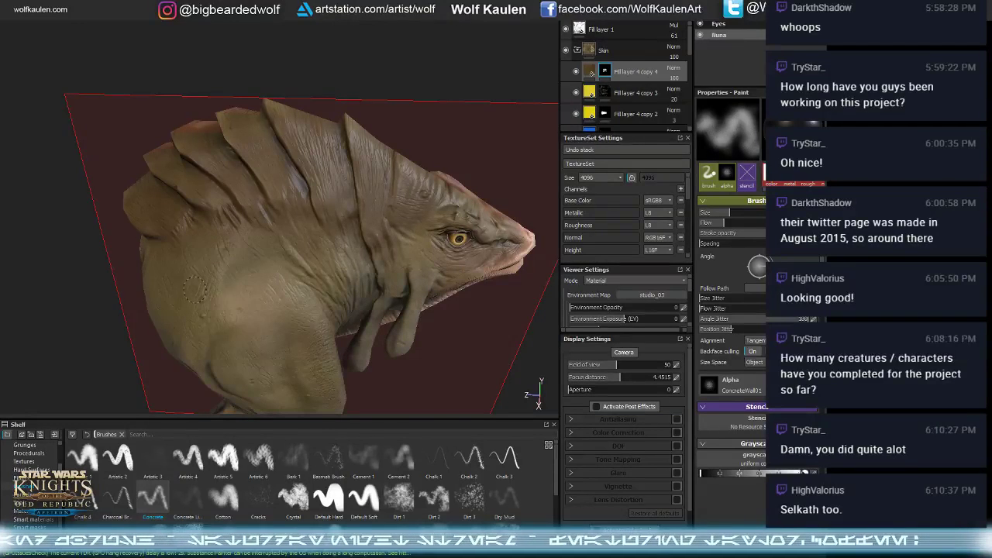
key(x)
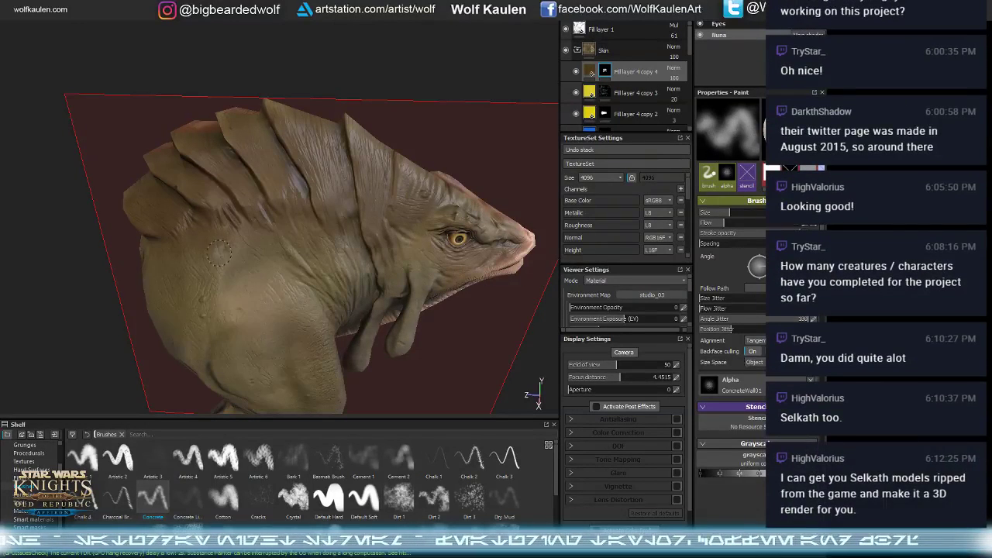
drag(214, 250, 202, 232)
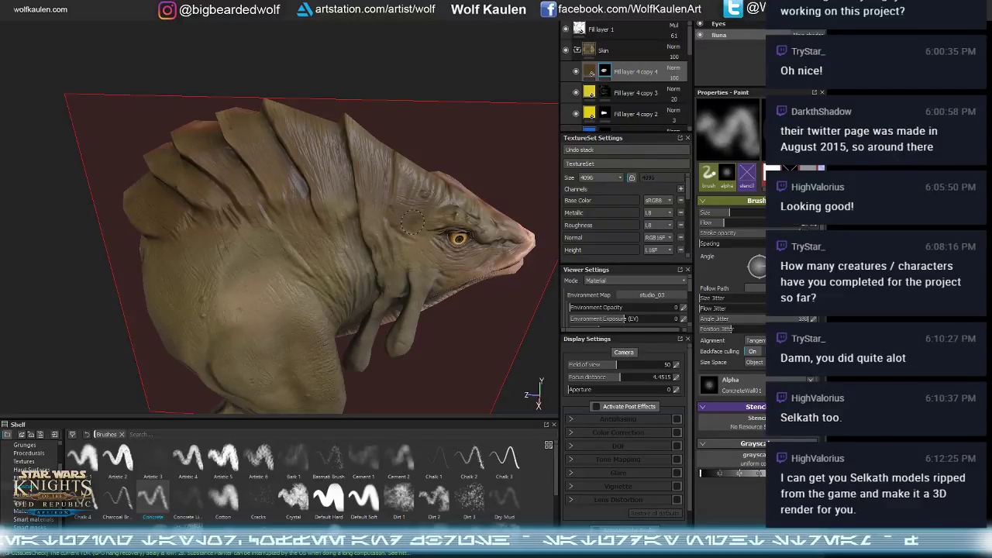
- Paint brown shading around the eye and along the cheek toward the upper lip
alt+drag(412, 223, 461, 223)
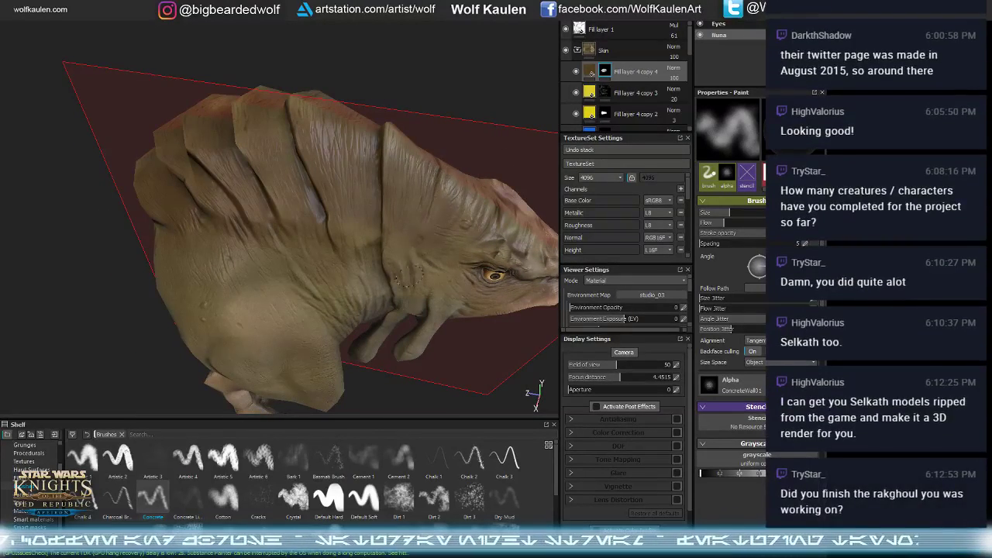
alt+drag(427, 243, 301, 198)
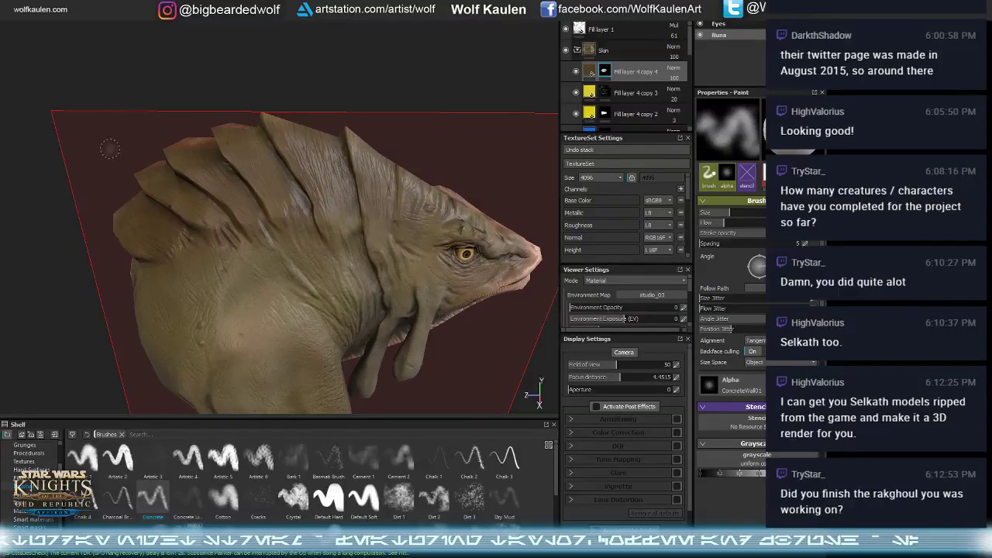
alt+drag(107, 151, 198, 307)
alt+drag(308, 199, 347, 237)
scroll(262, 199, up, 3)
scroll(262, 198, down, 5)
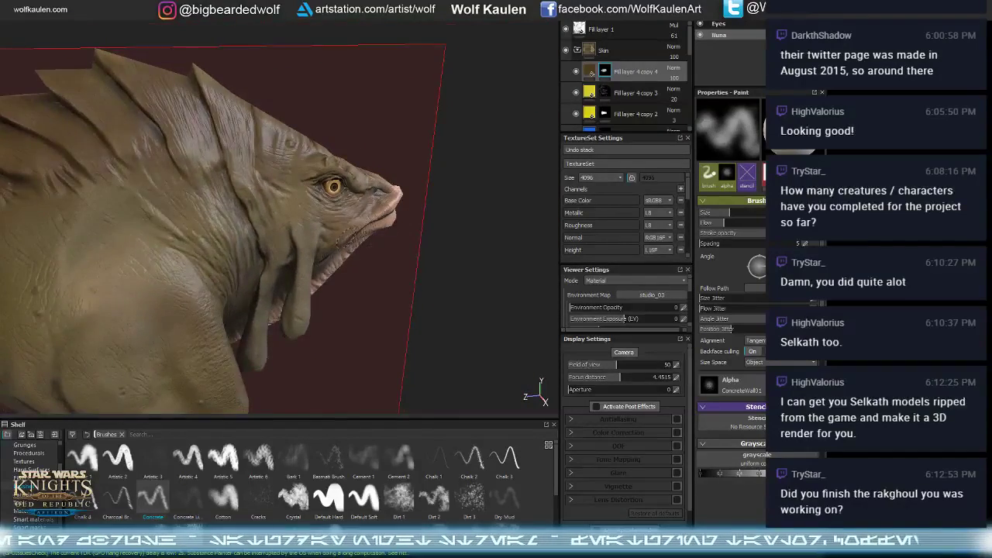
scroll(347, 238, up, 5)
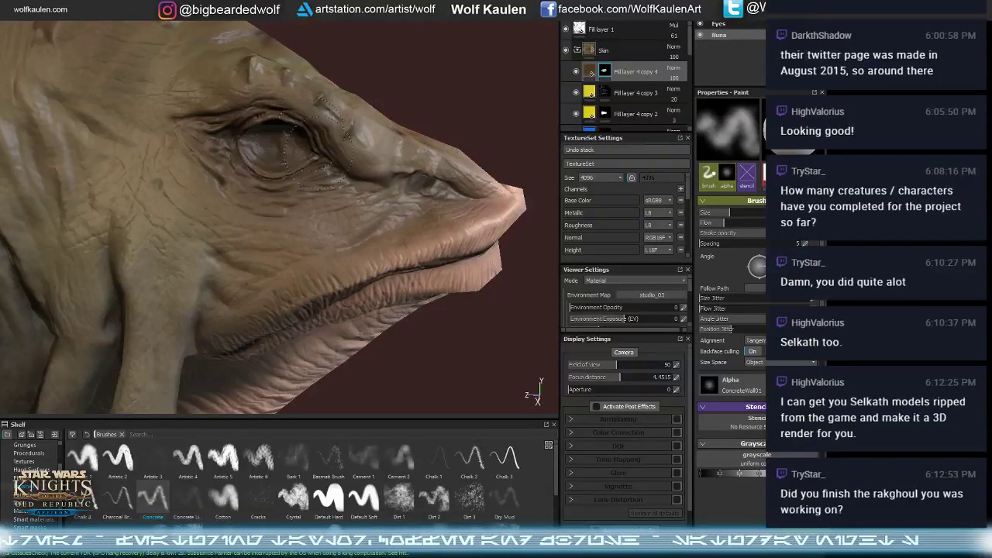
drag(319, 153, 335, 176)
mouse_move(212, 310)
mouse_down()
mouse_move(232, 307)
mouse_move(225, 279)
mouse_up()
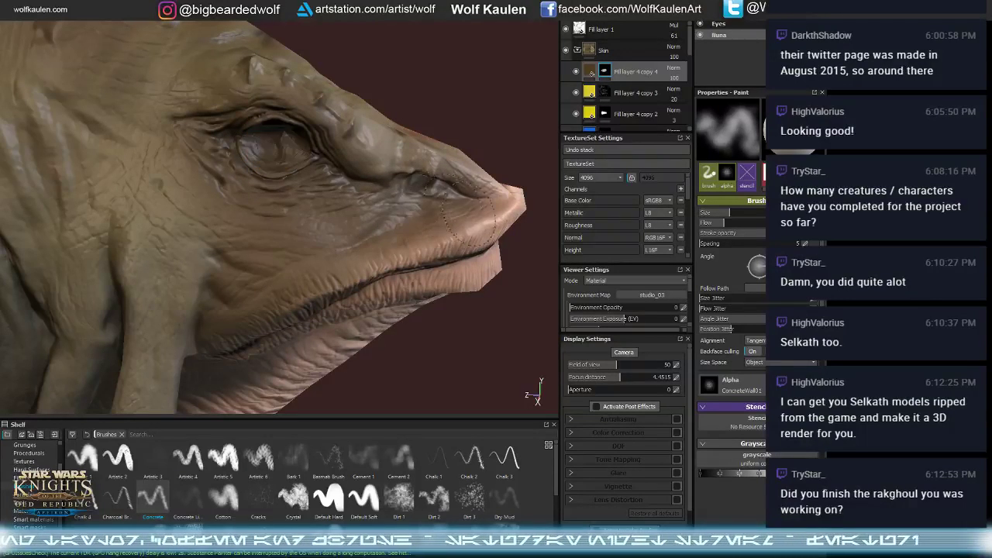
- Show only the base color channel and paint brown over the body along the pale belly's edge and on the thigh
mouse_move(314, 189)
alt+mouse_down()
mouse_move(369, 264)
mouse_move(321, 209)
alt+mouse_up()
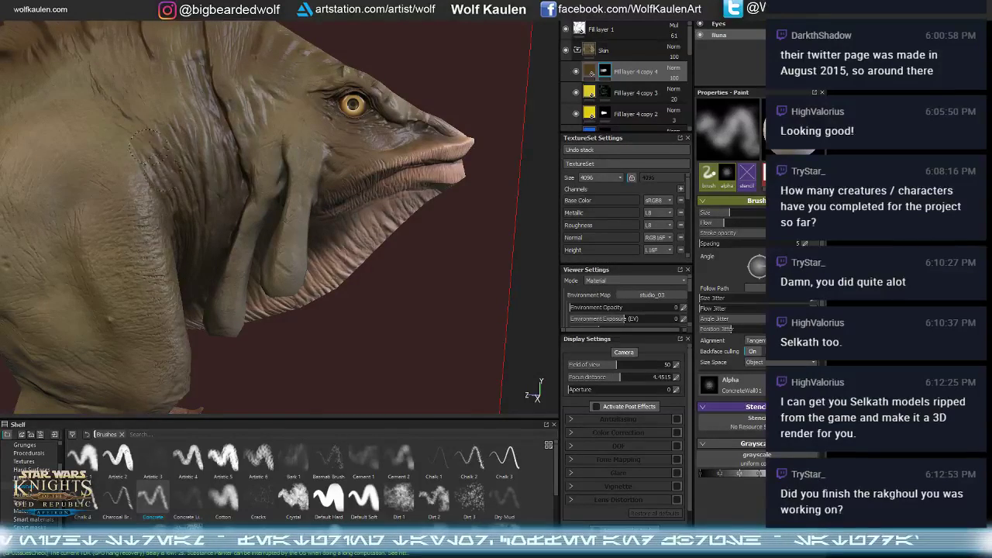
mouse_move(152, 147)
alt+mouse_down()
mouse_move(179, 231)
mouse_move(256, 319)
mouse_move(274, 284)
mouse_move(240, 279)
mouse_move(346, 250)
mouse_move(243, 253)
mouse_move(203, 133)
alt+mouse_up()
key(c)
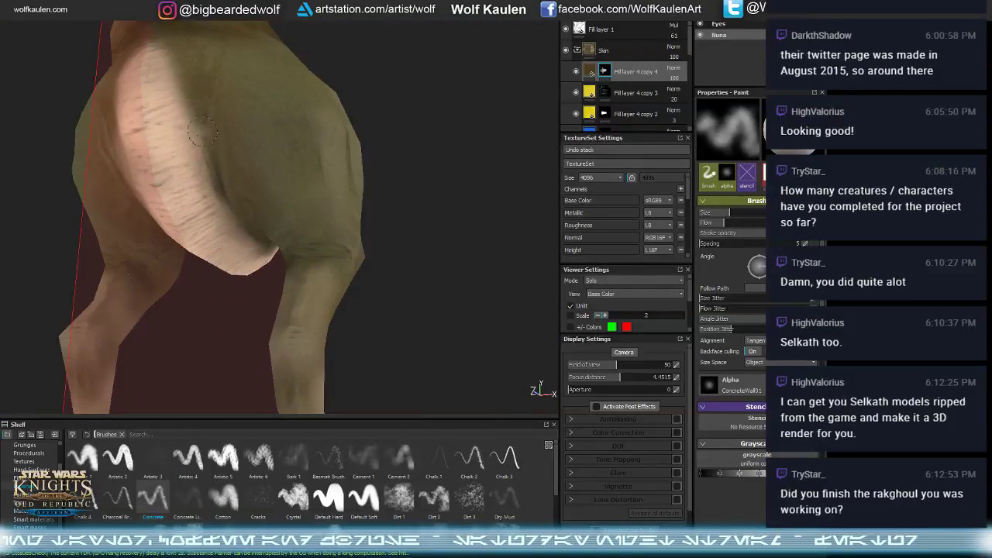
alt+drag(232, 254, 219, 165)
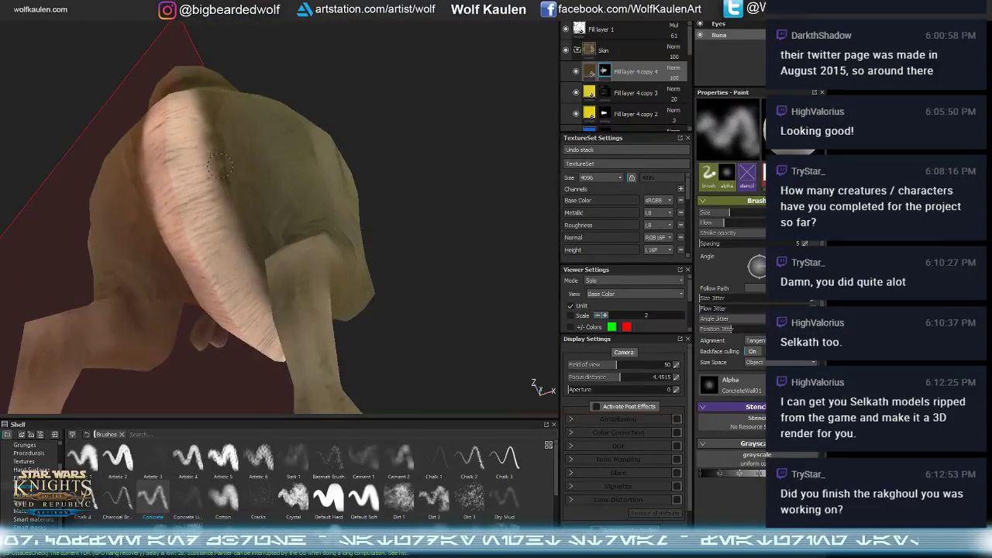
mouse_move(223, 115)
alt+mouse_down()
mouse_move(287, 175)
mouse_move(337, 304)
mouse_move(249, 241)
alt+mouse_up()
alt+drag(254, 285, 146, 205)
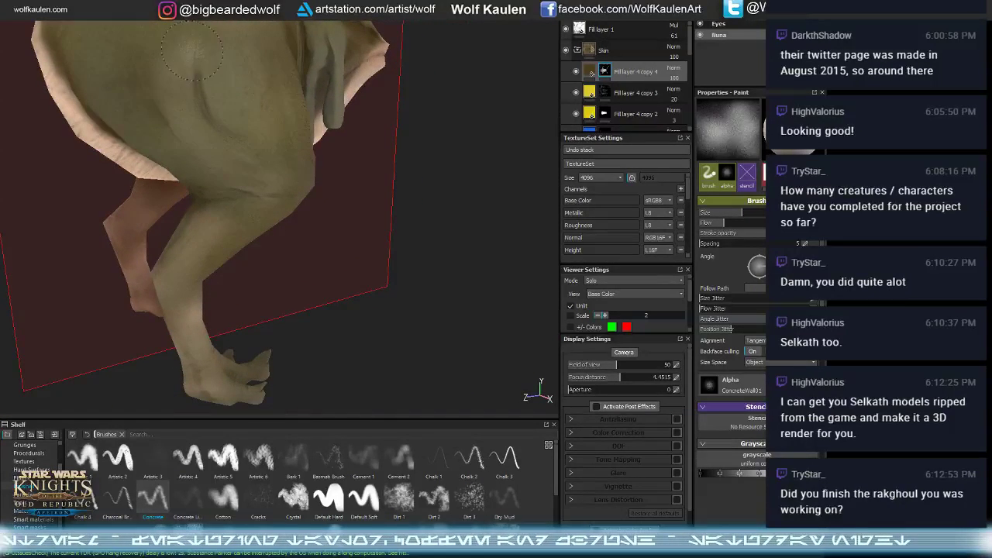
- Return to the material view and paint brown shading down the lower leg to the foot with a larger brush
key(c)
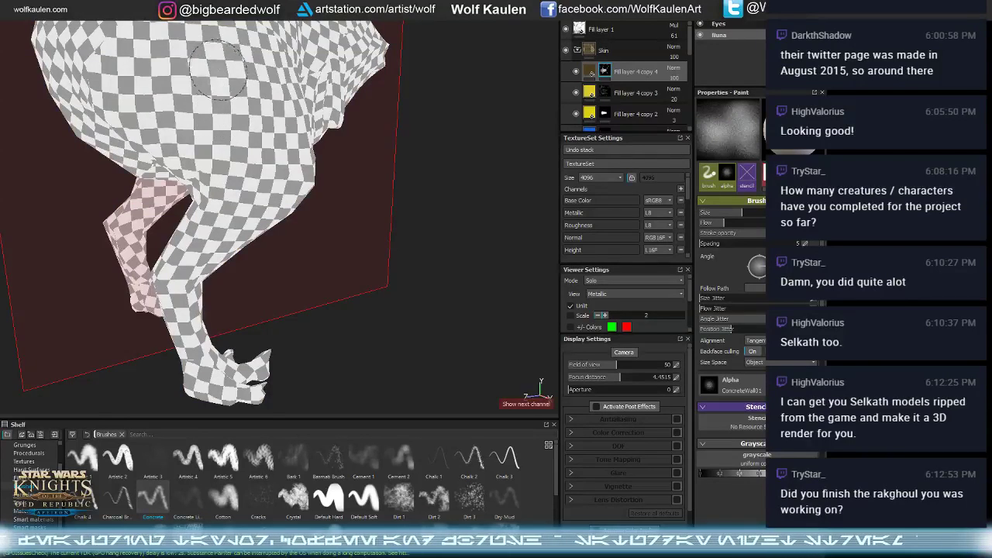
key(m)
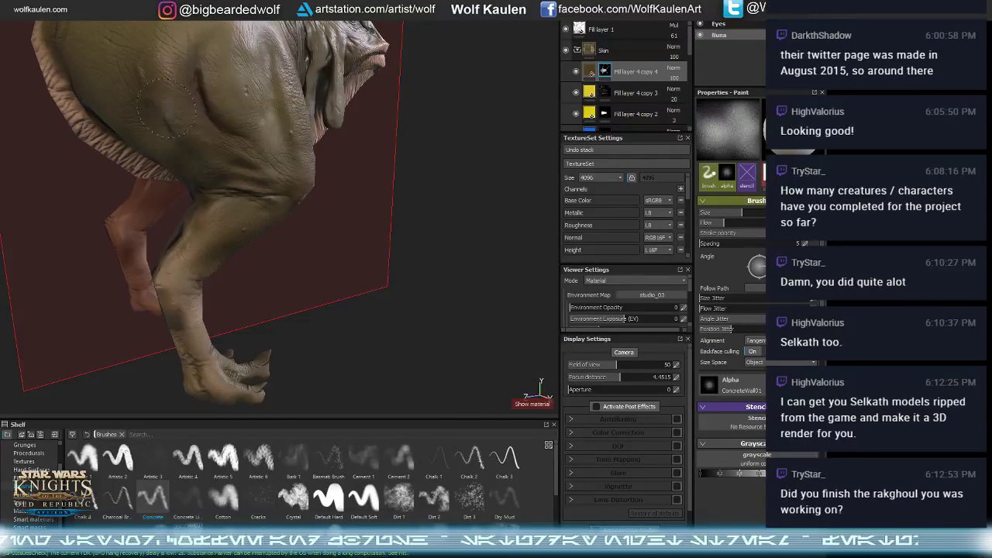
alt+drag(291, 198, 293, 271)
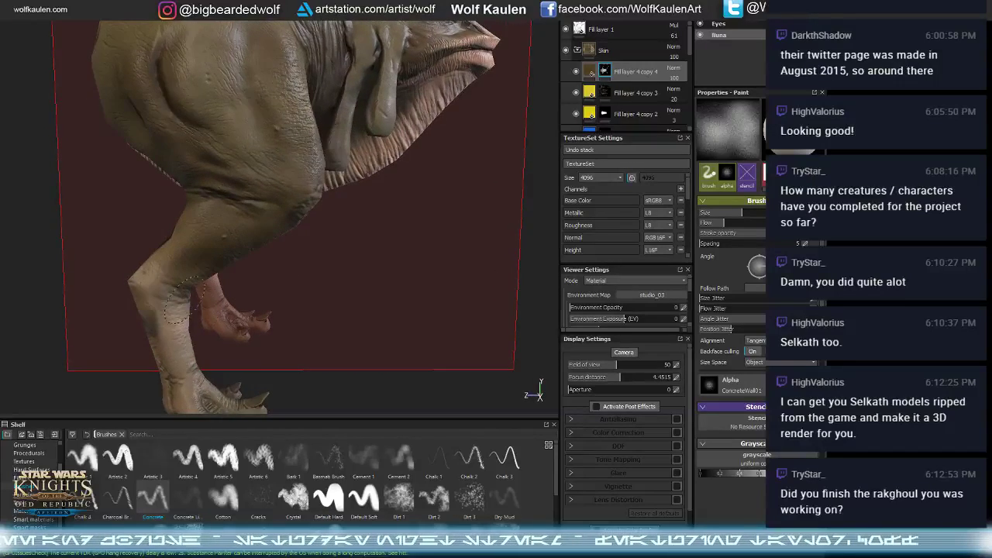
alt+drag(176, 302, 143, 283)
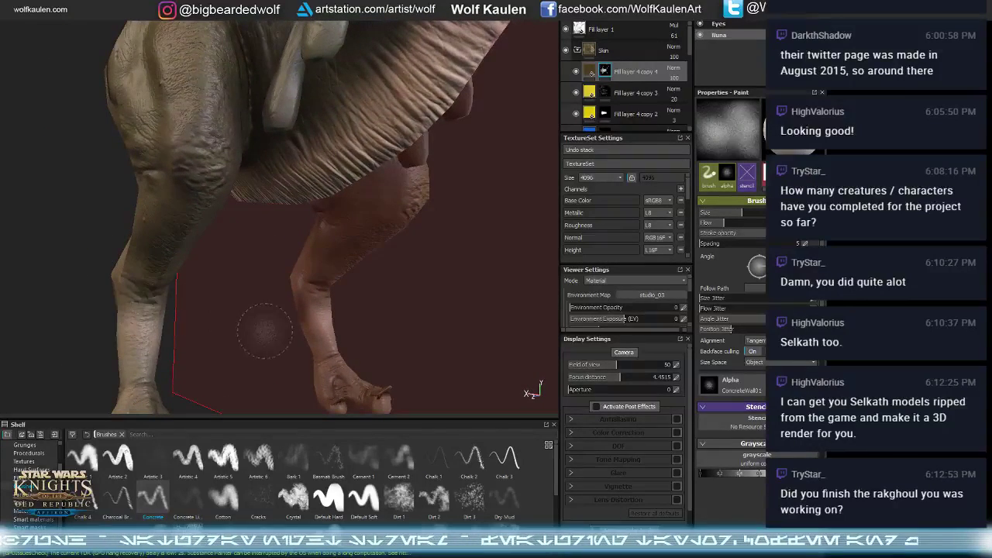
alt+drag(294, 360, 253, 281)
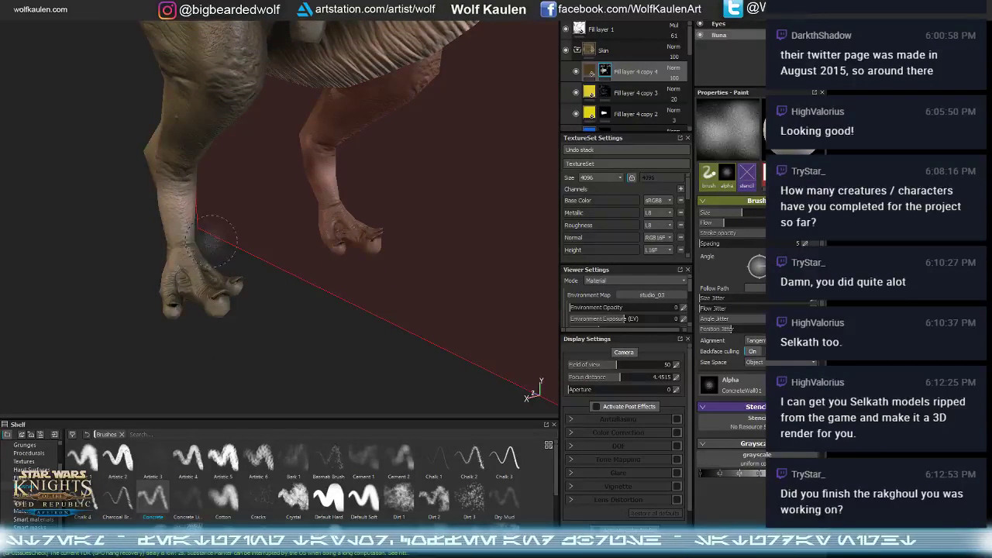
alt+drag(203, 231, 203, 247)
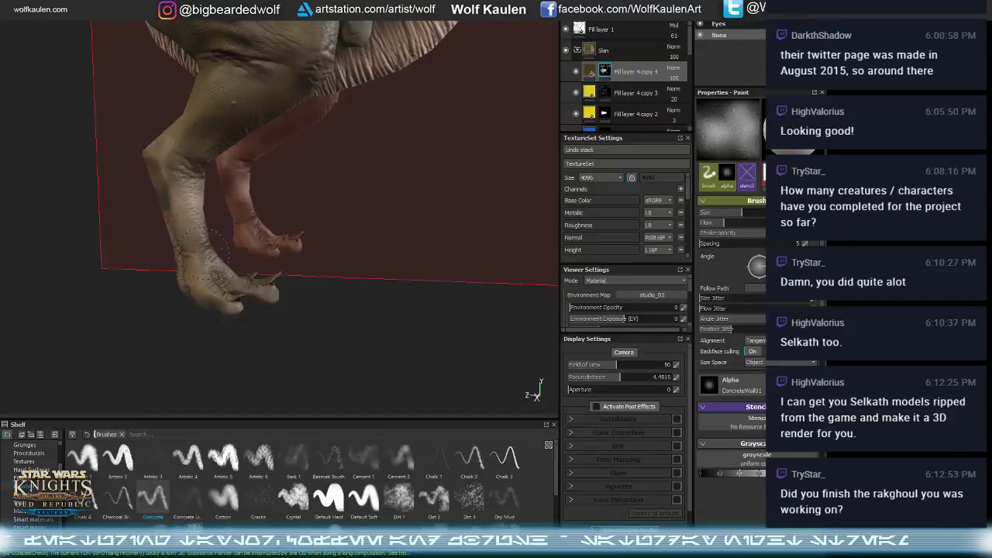
mouse_move(220, 205)
alt+mouse_down()
mouse_move(163, 163)
mouse_move(195, 161)
mouse_move(169, 221)
mouse_move(172, 262)
mouse_move(328, 208)
alt+mouse_up()
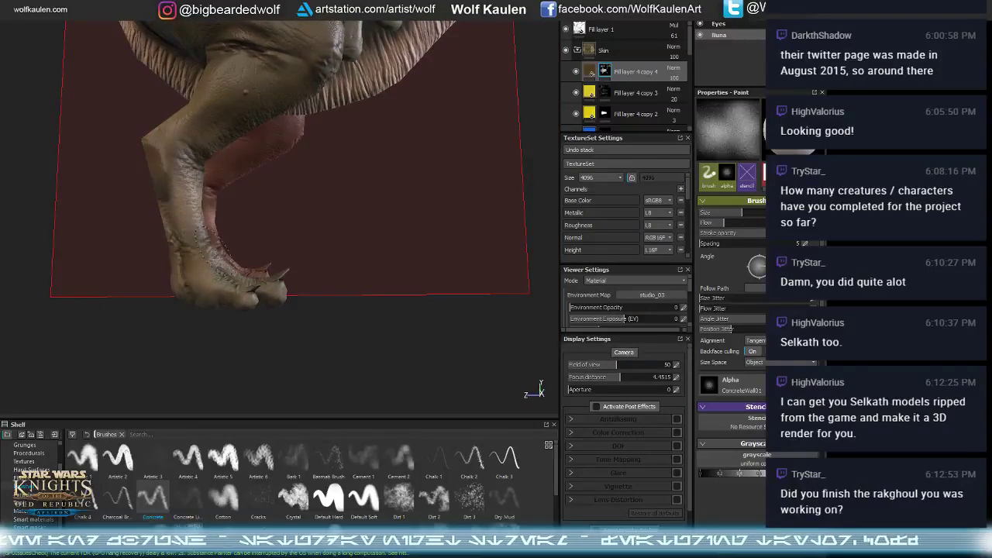
alt+drag(251, 230, 146, 314)
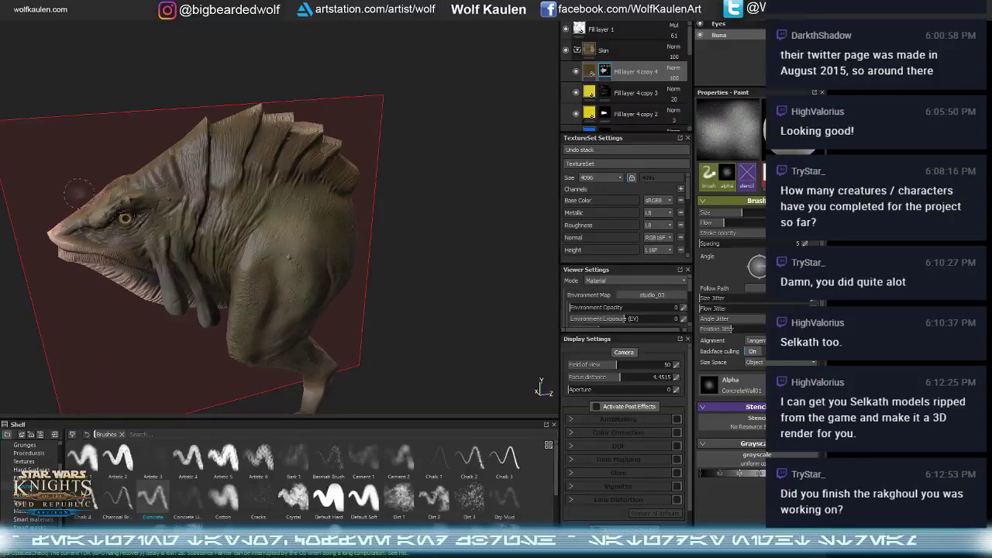
- Paint brown shading over the hanging neck wattles, checking the head from both sides
alt+right_drag(78, 194, 81, 250)
alt+middle_drag(81, 251, 173, 249)
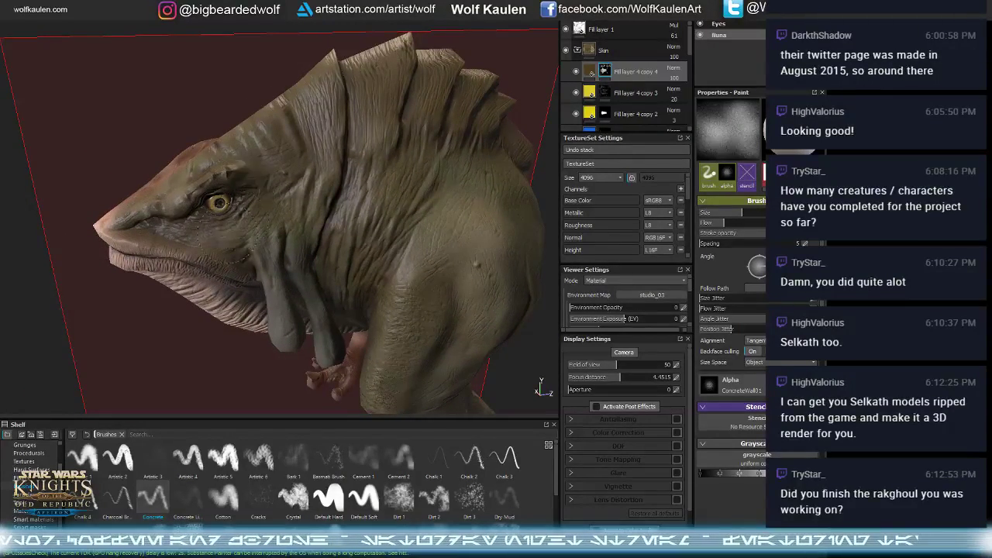
alt+drag(279, 232, 195, 299)
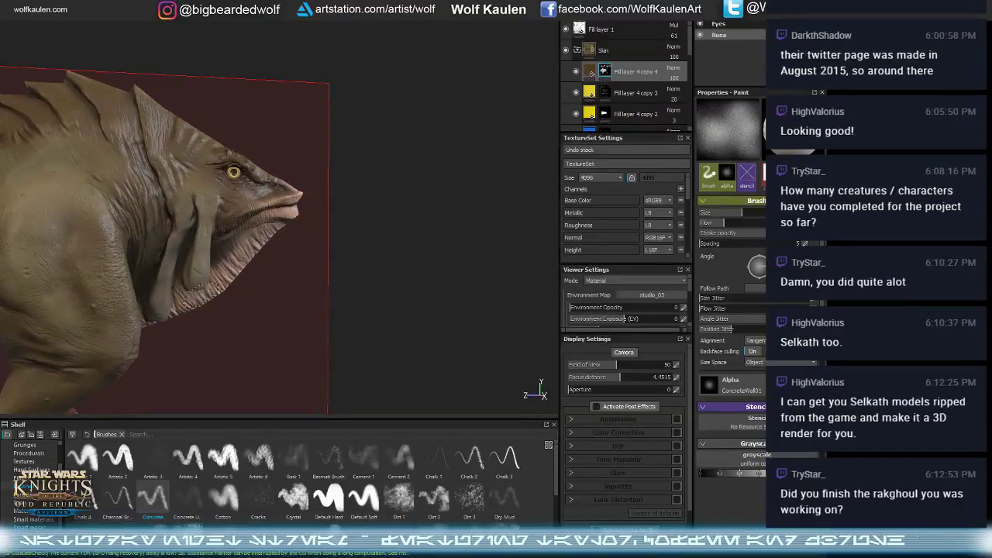
alt+drag(198, 219, 206, 225)
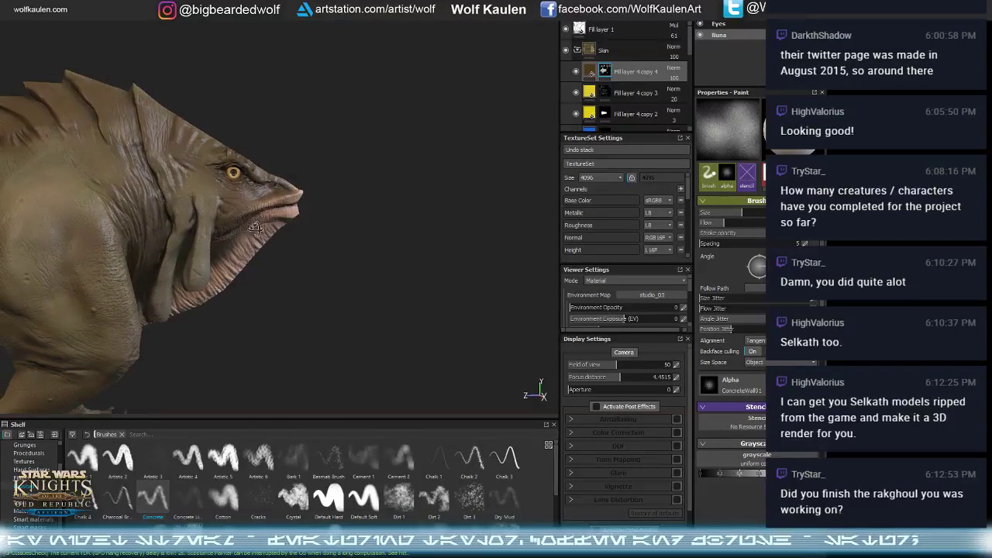
alt+right_drag(206, 225, 232, 169)
alt+drag(233, 169, 256, 163)
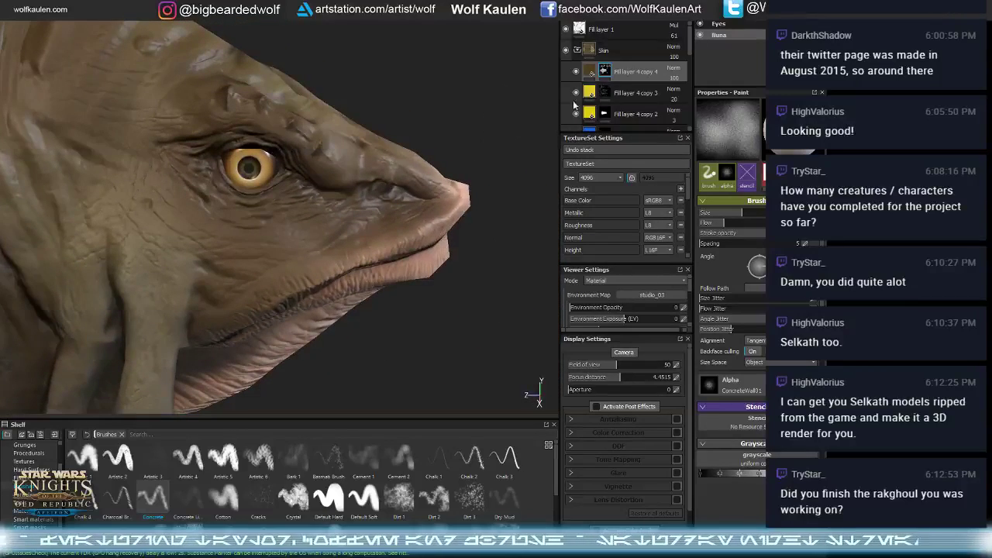
- Duplicate the brown fill layer and change the copy's base color to red
right_click(609, 79)
click(614, 87)
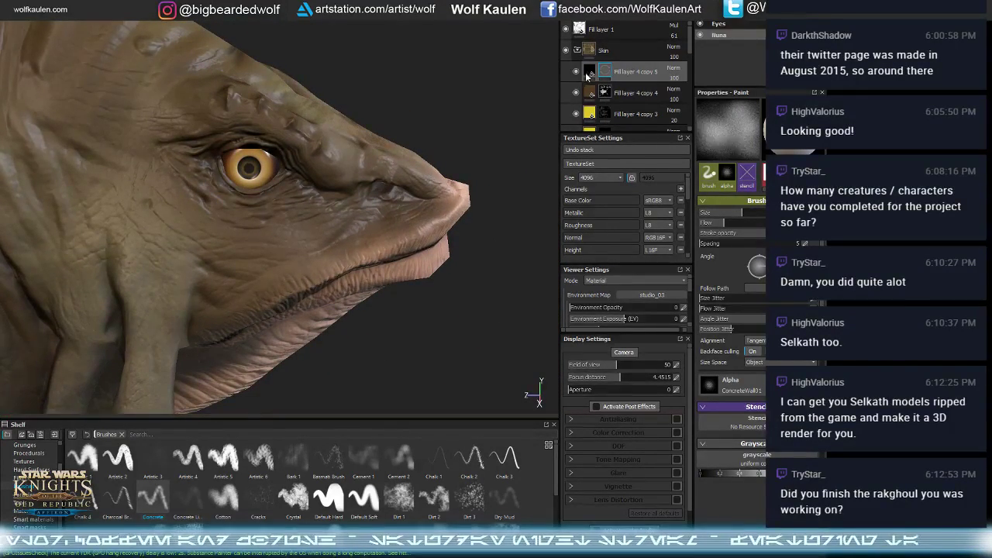
click(589, 74)
click(737, 271)
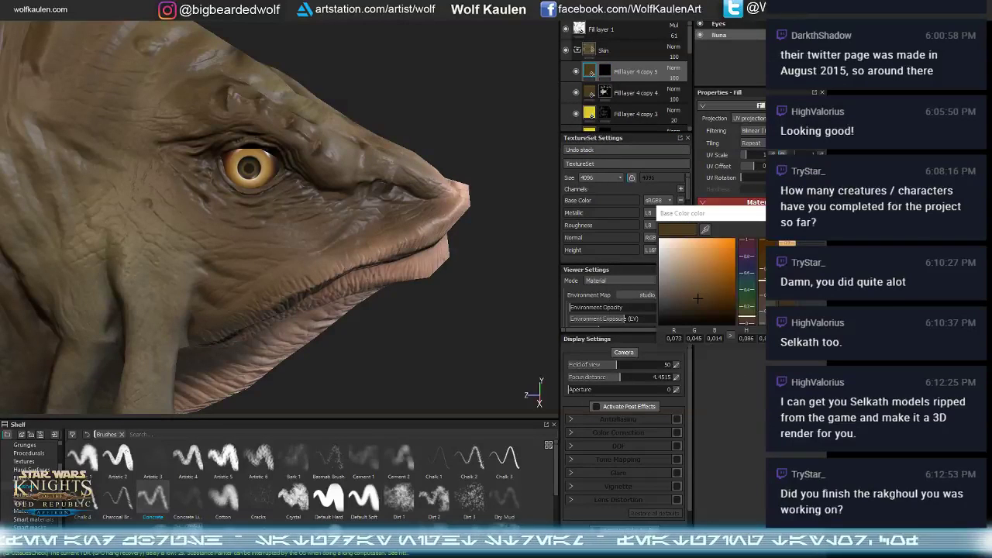
drag(747, 323, 746, 325)
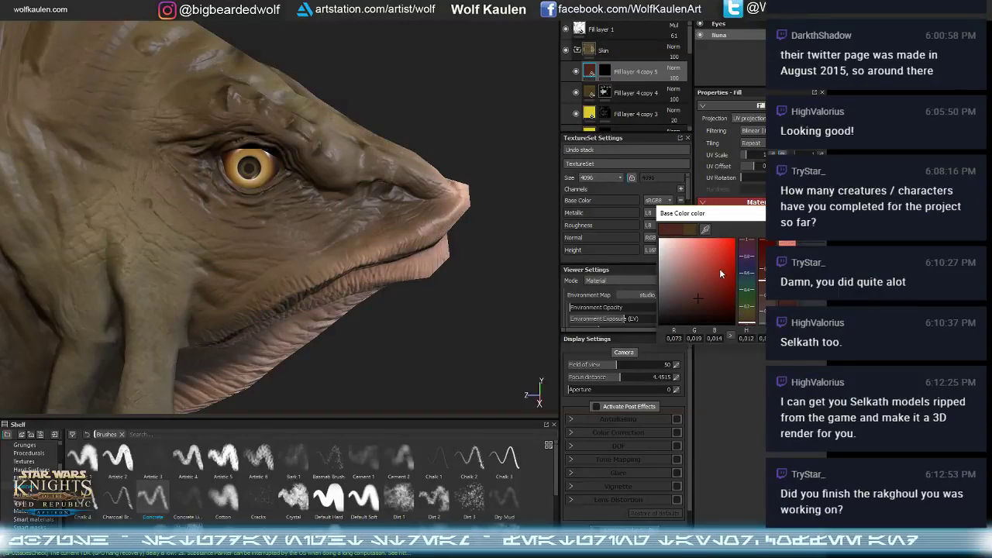
- Give the red fill layer an empty black mask and make that mask active for painting
right_click(604, 67)
click(633, 89)
right_click(597, 75)
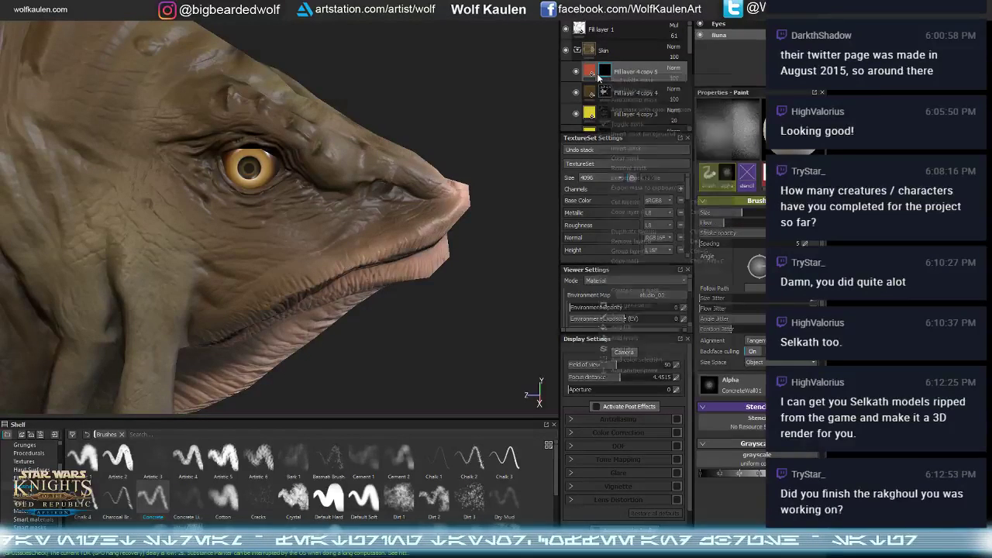
click(349, 124)
- Paint red around the rim of the eye with a small brush and lower the red layer's opacity to 61
alt+drag(310, 140, 287, 182)
mouse_move(287, 182)
alt+right_down()
mouse_move(235, 218)
mouse_move(167, 217)
alt+right_up()
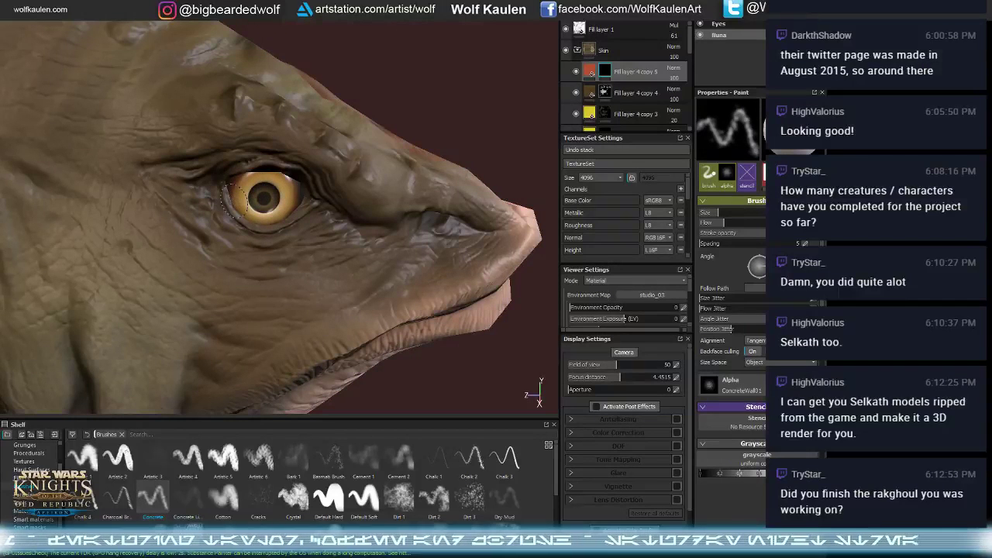
mouse_move(227, 176)
mouse_down()
mouse_move(268, 163)
mouse_move(297, 168)
mouse_move(311, 197)
mouse_move(222, 187)
mouse_move(225, 199)
mouse_up()
mouse_move(224, 183)
mouse_down()
mouse_move(244, 220)
mouse_move(275, 229)
mouse_move(314, 197)
mouse_up()
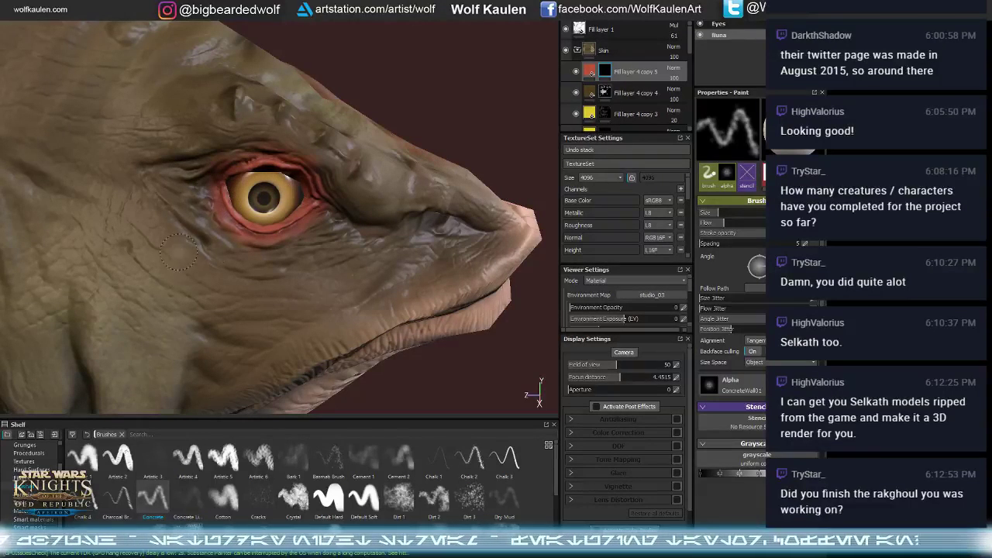
alt+drag(287, 206, 326, 178)
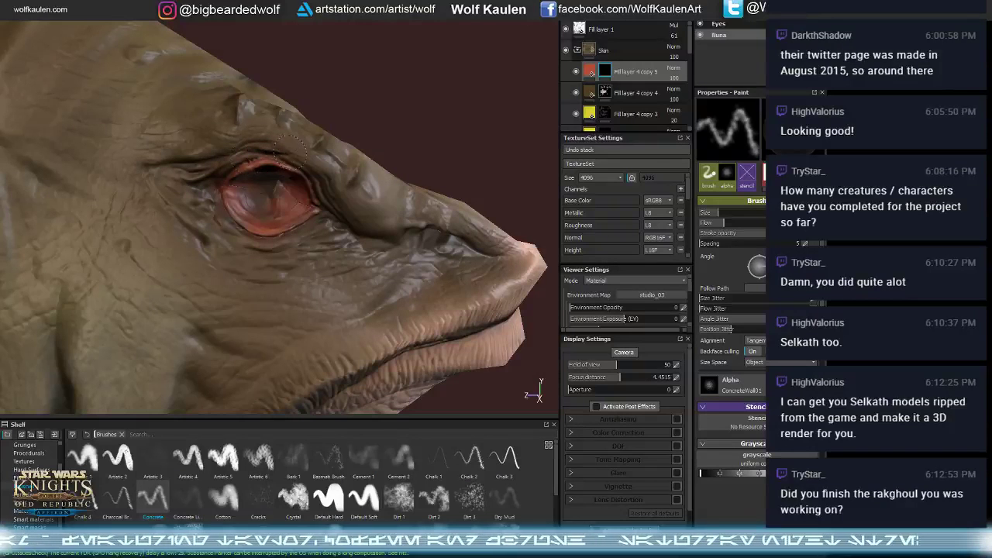
click(674, 79)
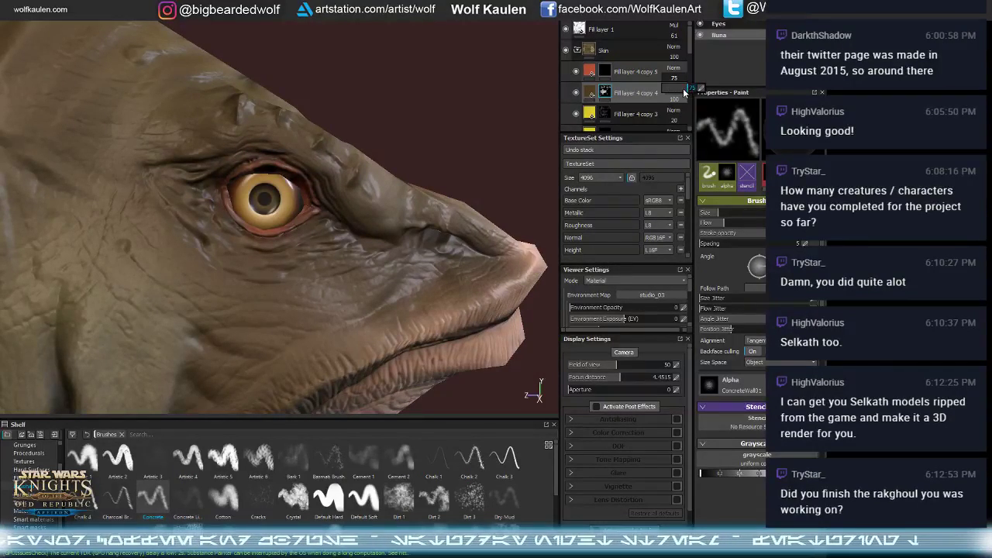
click(614, 73)
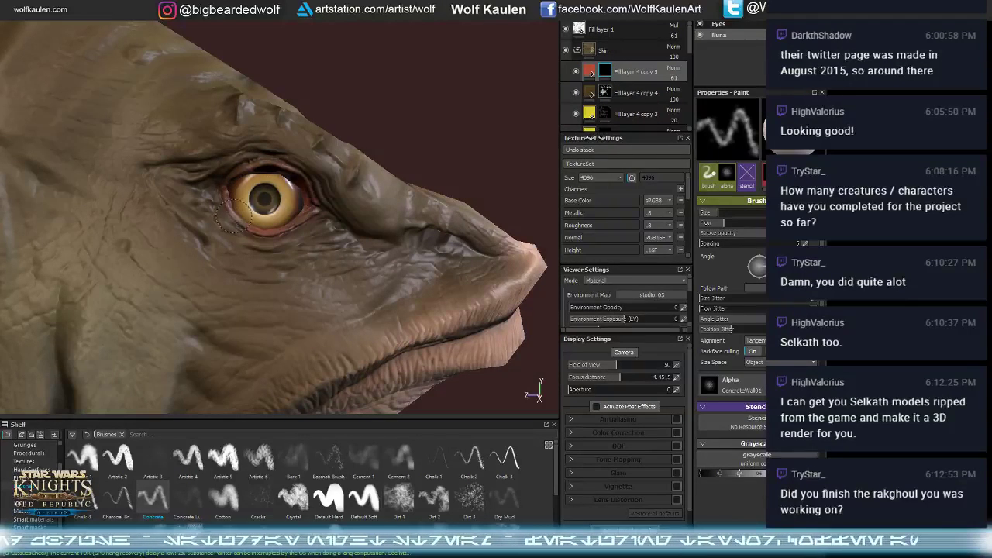
- Enlarge the brush and paint red along the upper and lower lips from the mouth corner forward
mouse_move(366, 229)
alt+mouse_down()
mouse_move(345, 183)
mouse_move(310, 149)
alt+mouse_up()
key(bracketright)
key(bracketright)
key(bracketright)
key(bracketright)
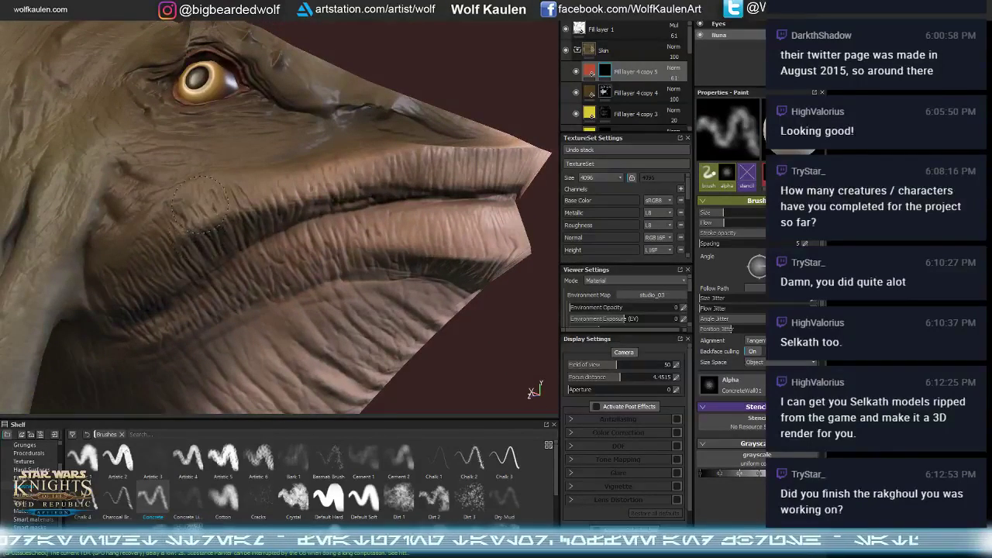
key(bracketright)
key(bracketright)
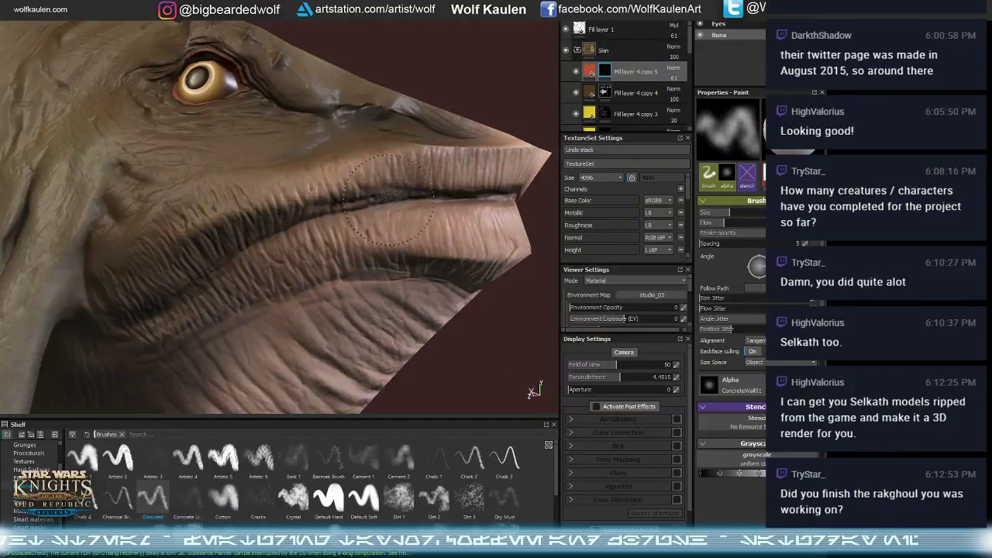
mouse_move(329, 168)
alt+mouse_down()
mouse_move(367, 149)
mouse_move(401, 212)
mouse_move(411, 170)
alt+mouse_up()
mouse_move(324, 166)
alt+mouse_down()
mouse_move(343, 78)
mouse_move(412, 160)
mouse_move(351, 180)
alt+mouse_up()
mouse_move(161, 284)
mouse_down()
mouse_move(192, 259)
mouse_move(163, 250)
mouse_move(187, 227)
mouse_move(329, 198)
mouse_up()
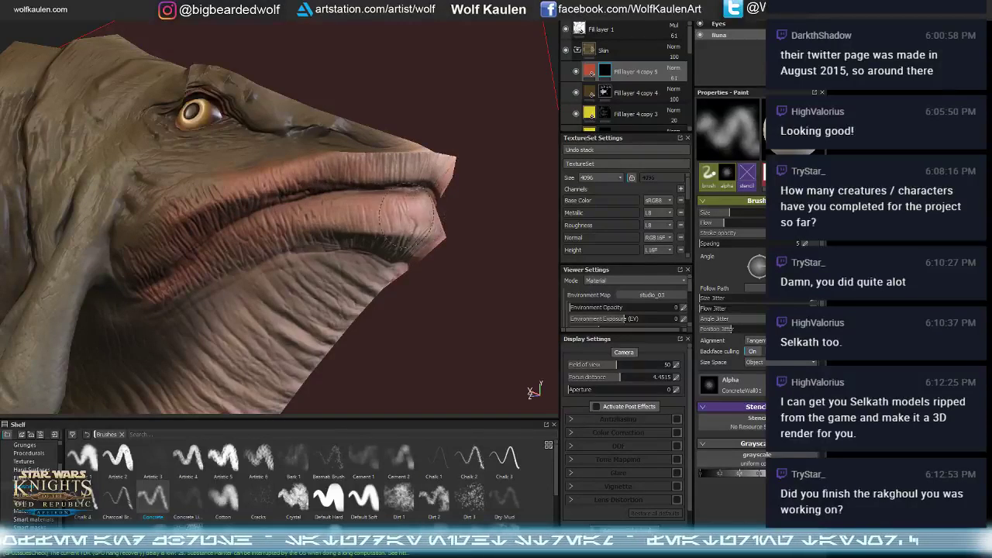
- Extend the red over the front tips of both lips
mouse_move(434, 164)
alt+mouse_down()
mouse_move(332, 226)
mouse_move(477, 214)
alt+mouse_up()
mouse_move(316, 235)
alt+mouse_down()
mouse_move(228, 175)
mouse_move(410, 190)
alt+mouse_up()
alt+drag(488, 169, 434, 233)
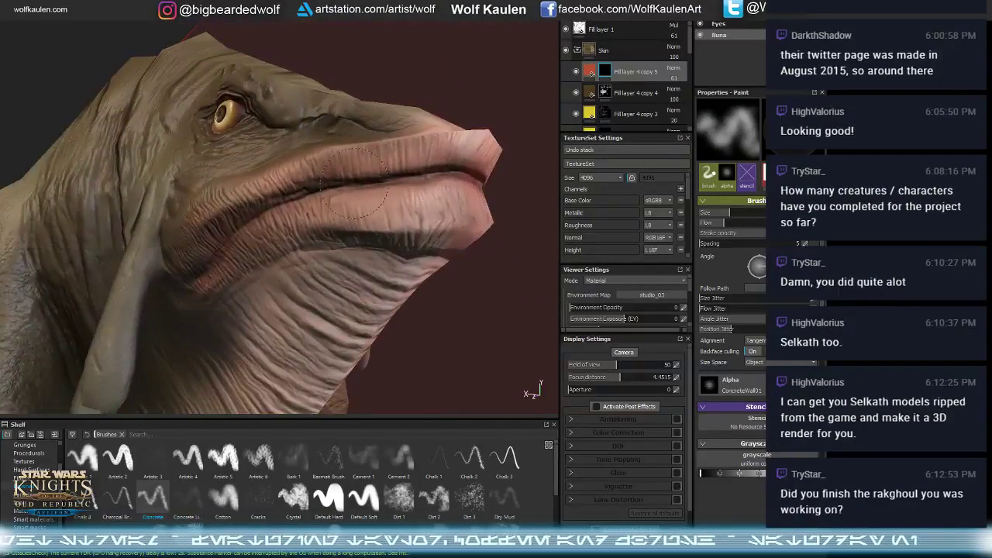
- Erase excess red from the lips and the mouth's surroundings in the mask, keeping it strongest near the mouth corner
alt+drag(279, 393, 332, 278)
alt+right_drag(179, 244, 101, 205)
alt+middle_drag(271, 315, 314, 228)
alt+right_drag(314, 228, 353, 143)
alt+middle_drag(310, 184, 251, 250)
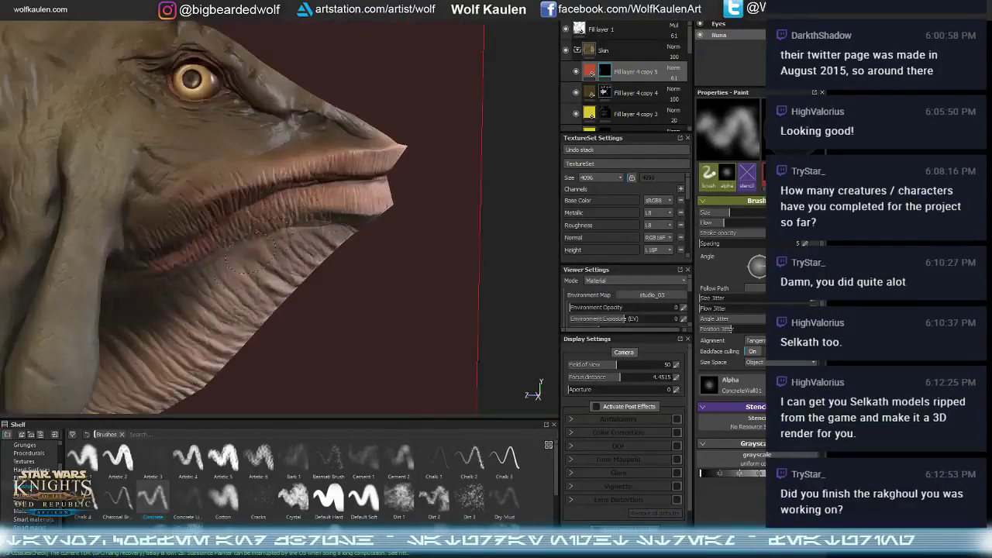
alt+drag(236, 273, 176, 248)
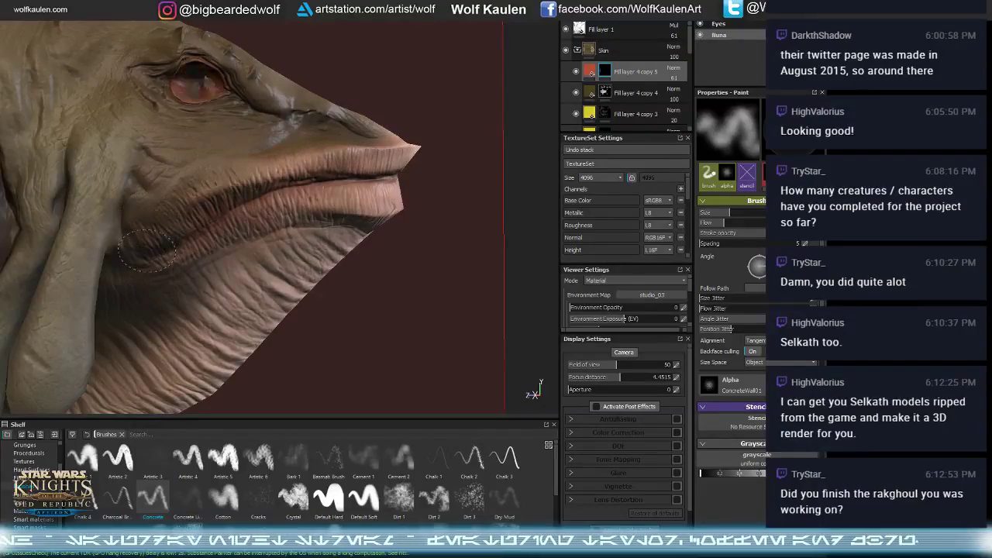
- Examine the red tint on the whole creature and the head, with the red layer's fill selected
mouse_move(282, 269)
alt+mouse_down()
mouse_move(262, 288)
mouse_move(168, 178)
mouse_move(295, 310)
mouse_move(325, 289)
mouse_move(390, 303)
alt+mouse_up()
scroll(390, 304, down, 5)
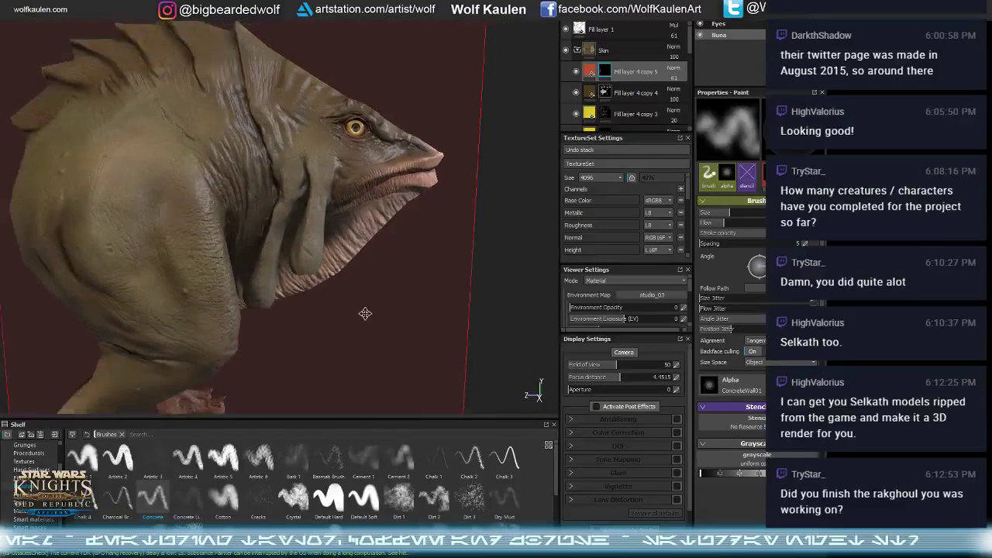
mouse_move(481, 233)
alt+mouse_down()
mouse_move(359, 260)
mouse_move(348, 246)
alt+mouse_up()
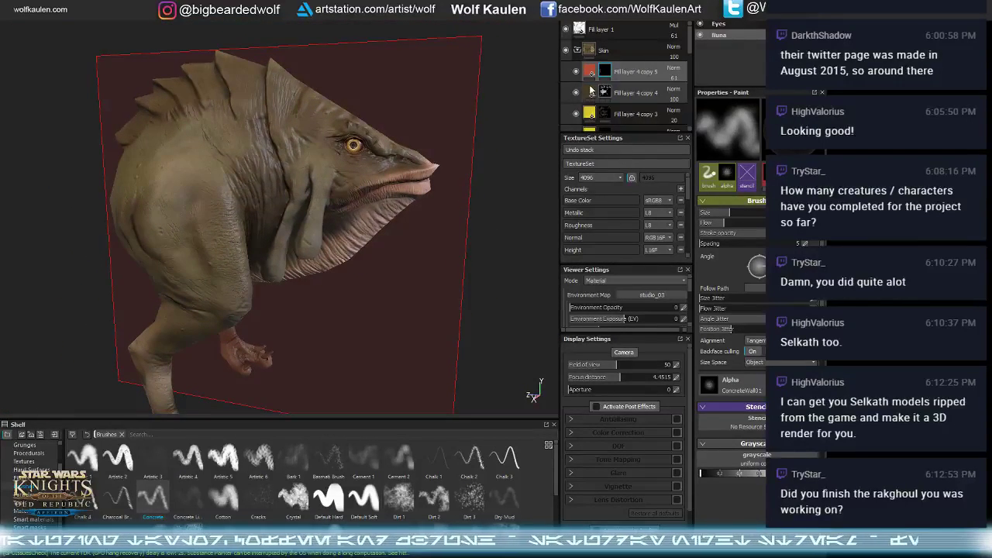
click(592, 72)
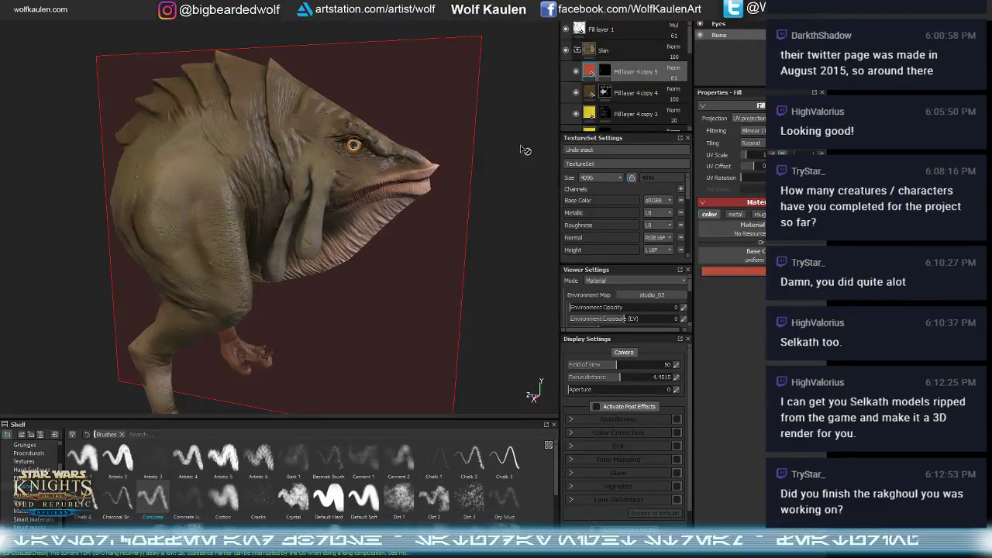
scroll(525, 151, up, 4)
alt+drag(512, 155, 339, 126)
scroll(338, 126, up, 2)
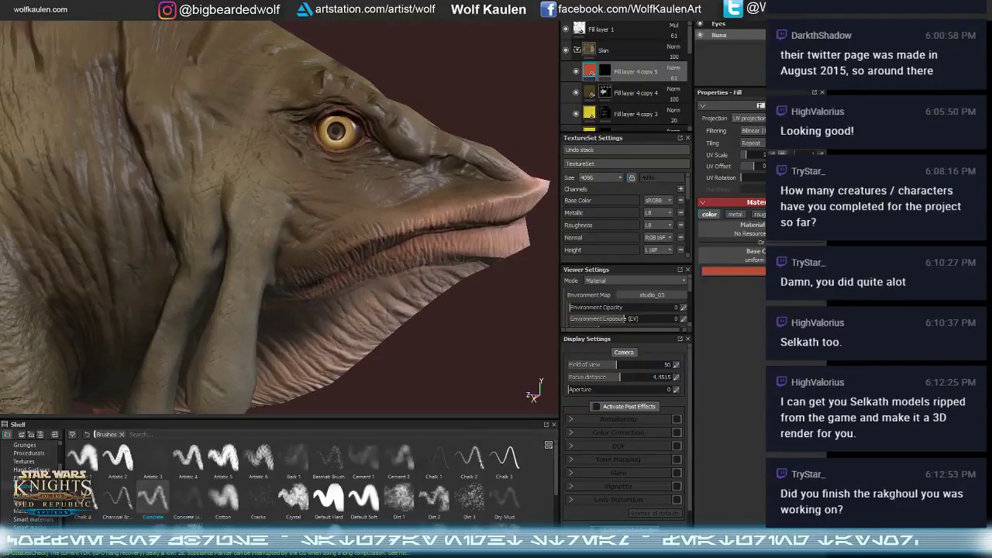
- Enable roughness on the red layer's fill at a low value and check the lips' sheen across the head and body
click(758, 215)
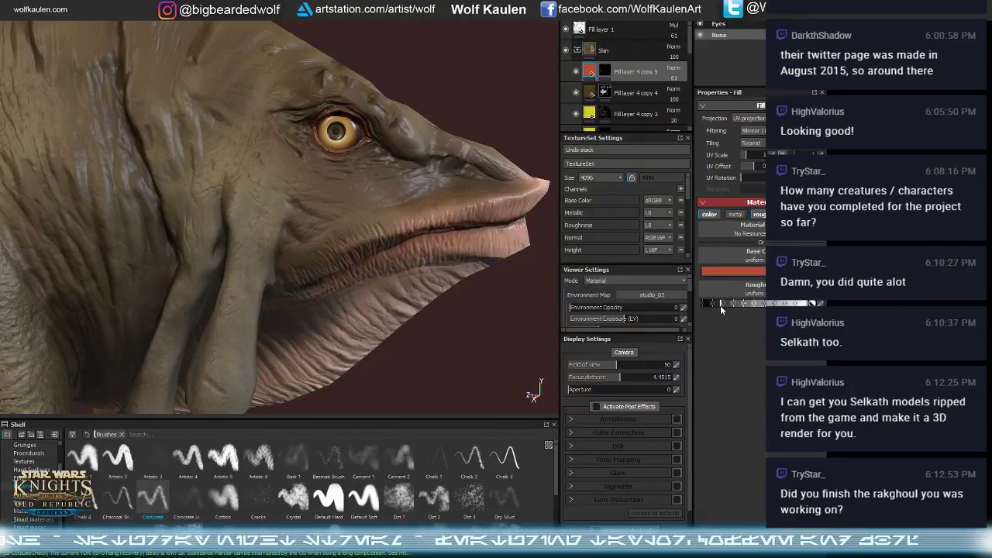
alt+drag(477, 328, 458, 348)
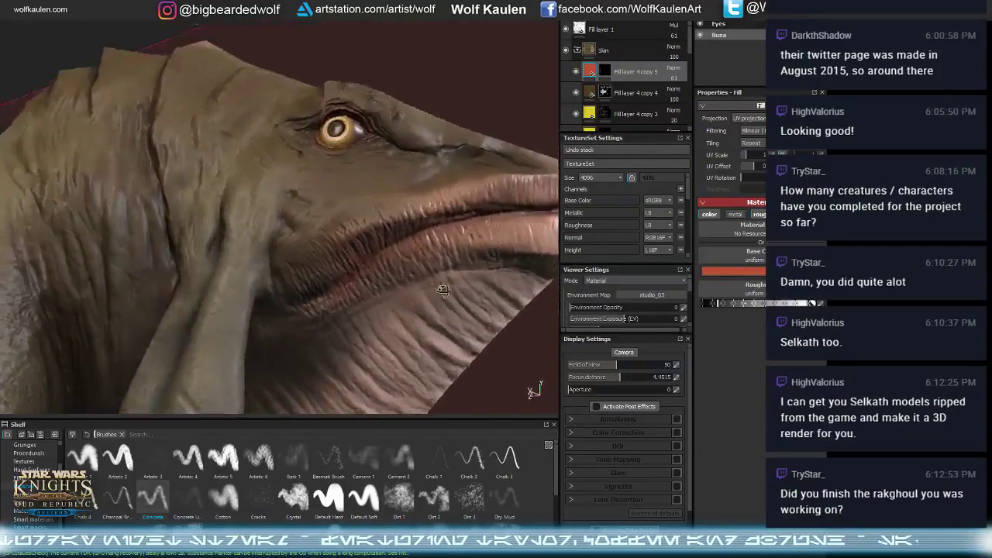
alt+right_drag(473, 369, 324, 286)
alt+drag(326, 286, 346, 253)
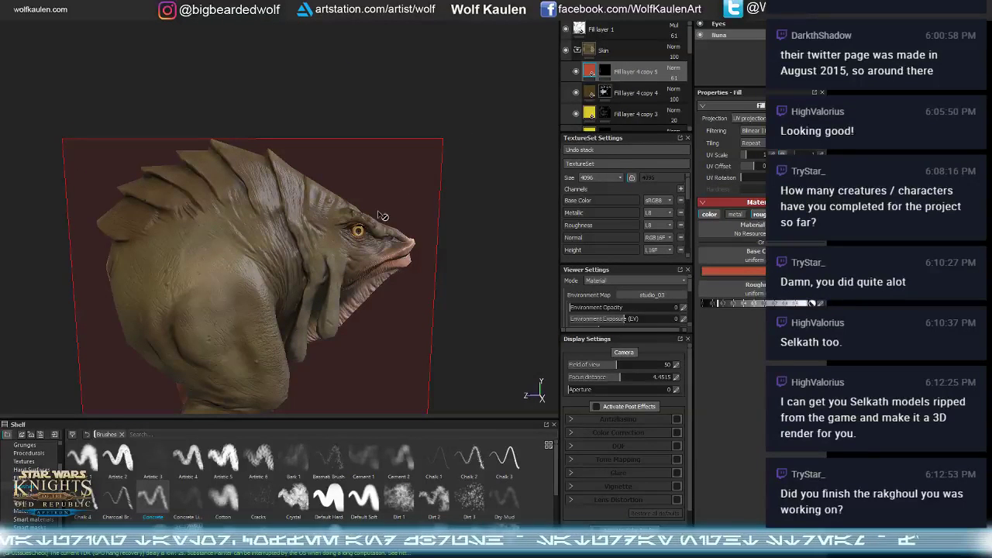
scroll(598, 103, down, 15)
alt+drag(419, 186, 315, 196)
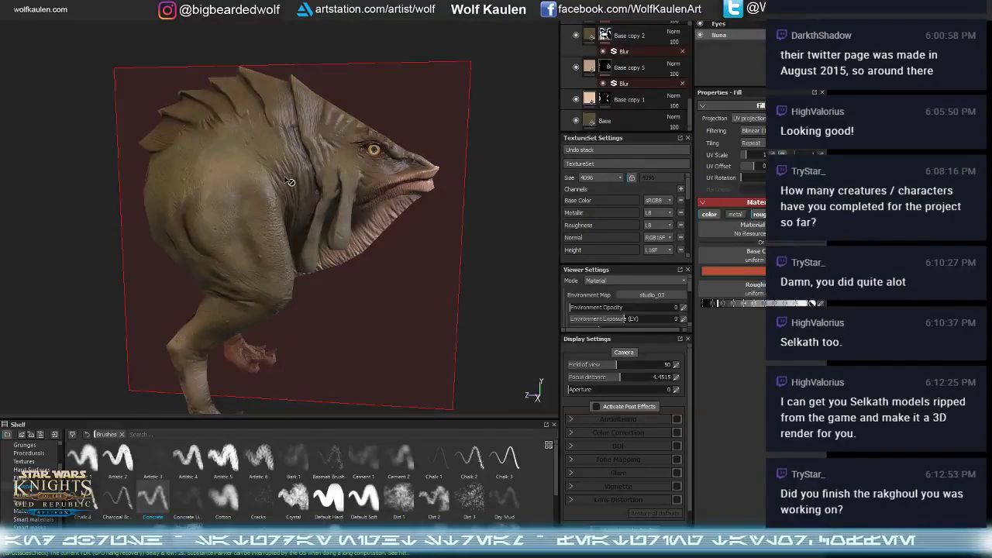
scroll(583, 100, up, 5)
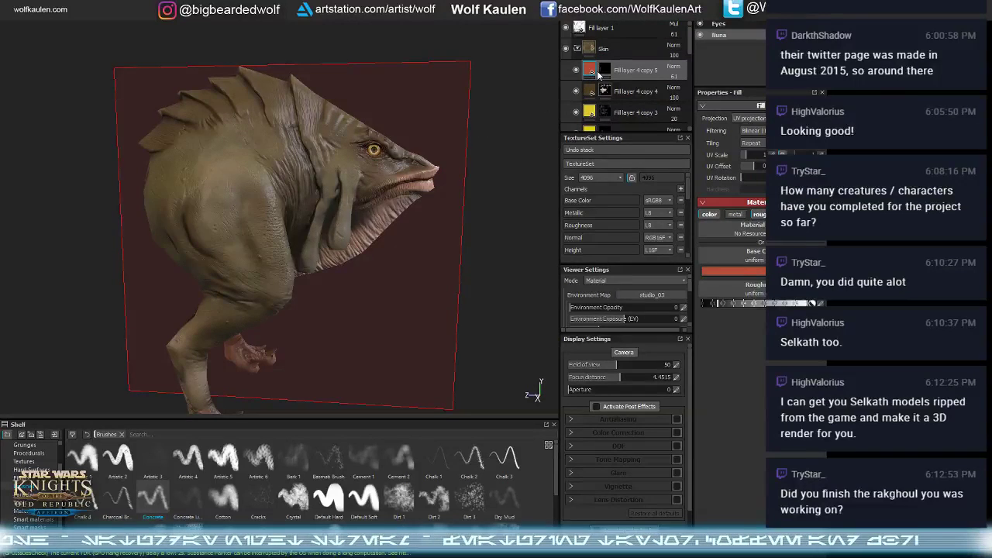
alt+drag(402, 143, 432, 155)
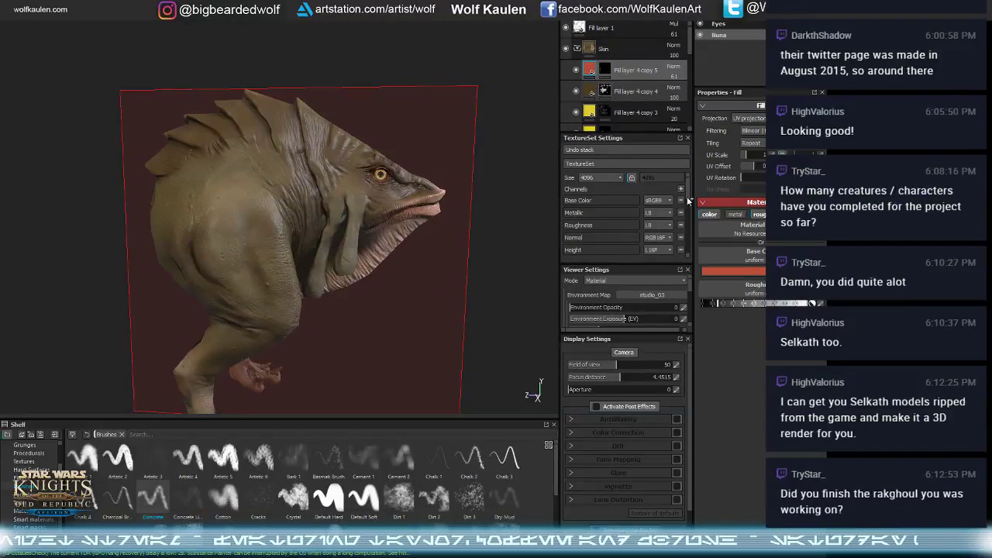
- Duplicate the red fill layer and darken the copy's base color to a deep reddish brown
key(ctrl+d)
click(749, 269)
drag(741, 296, 709, 300)
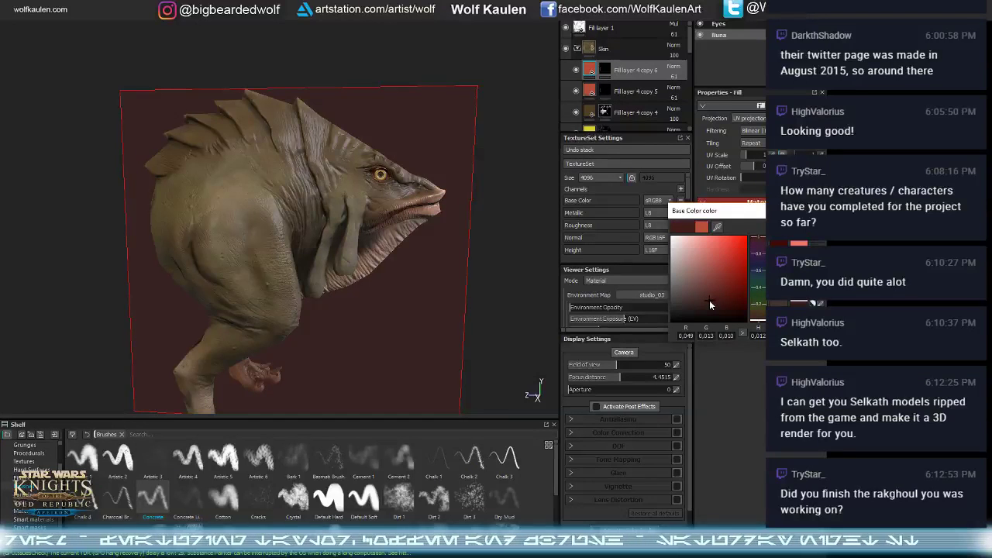
- Clear the duplicated layer's mask, set its opacity to 100 and turn off the roughness channel in its fill
right_click(613, 75)
click(628, 88)
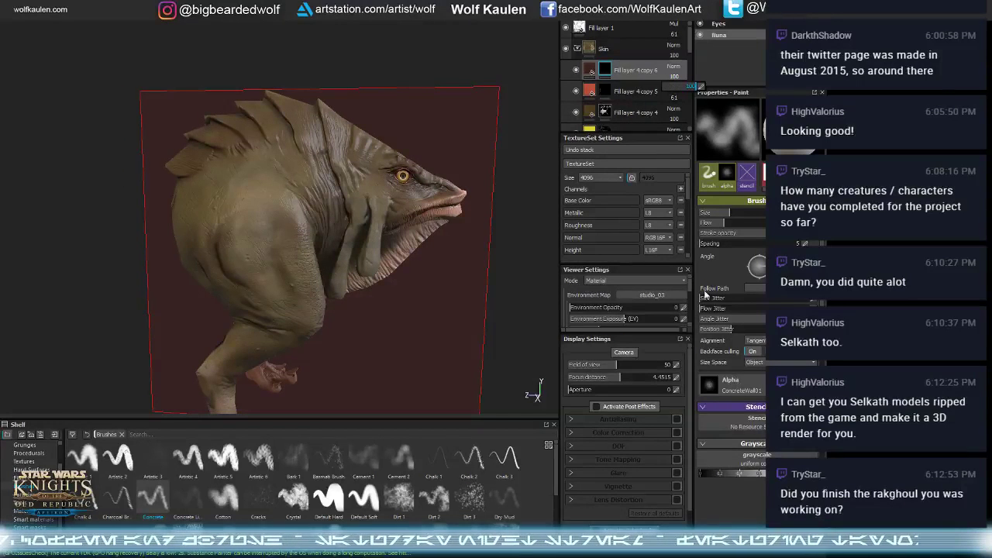
click(592, 70)
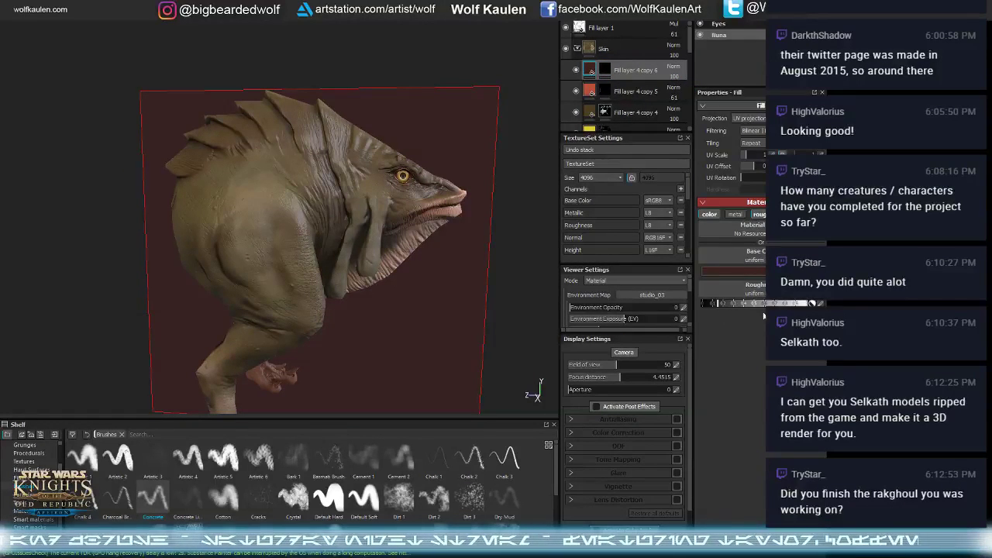
- Paint the dark reddish brown into the mask over the rear back plates from above and one side
alt+drag(278, 180, 207, 241)
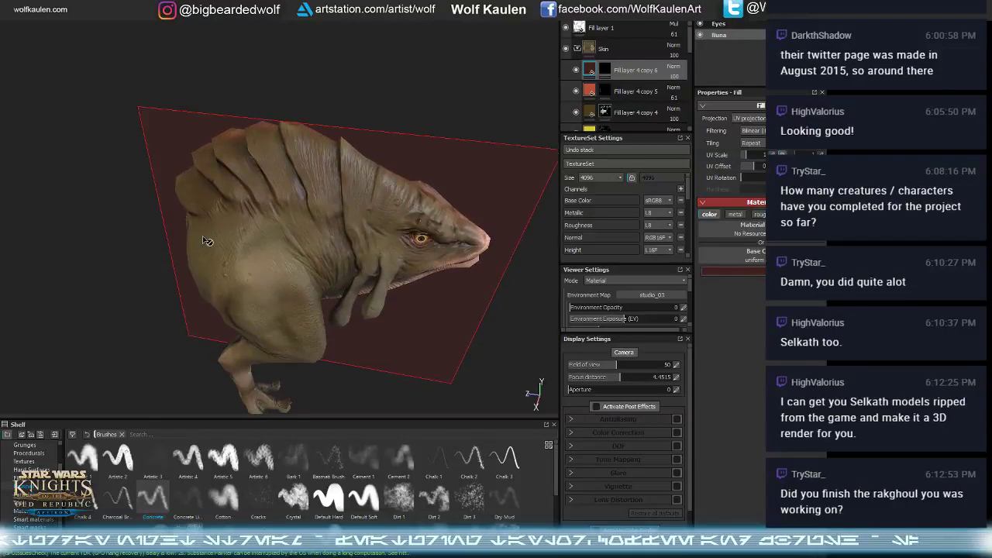
alt+middle_drag(296, 252, 297, 256)
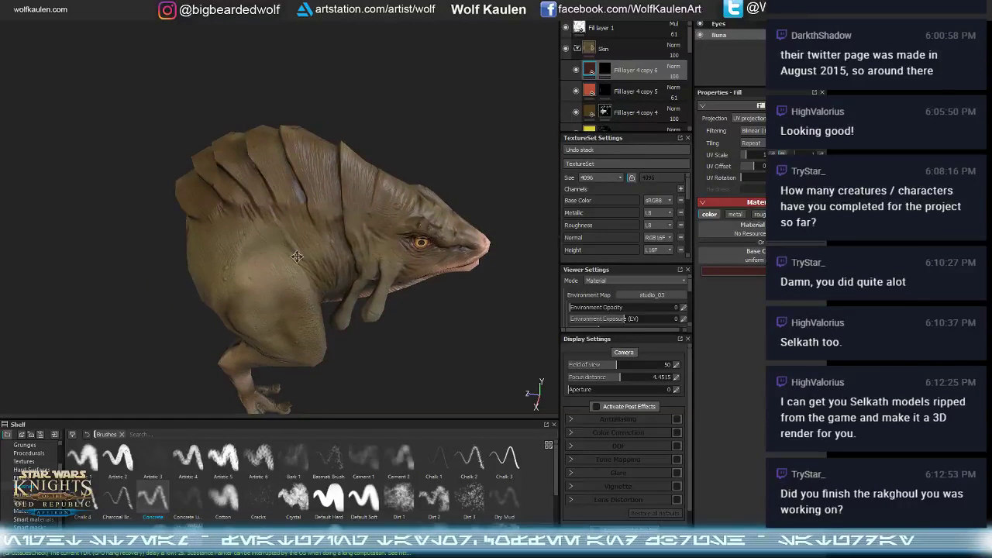
alt+drag(297, 257, 299, 279)
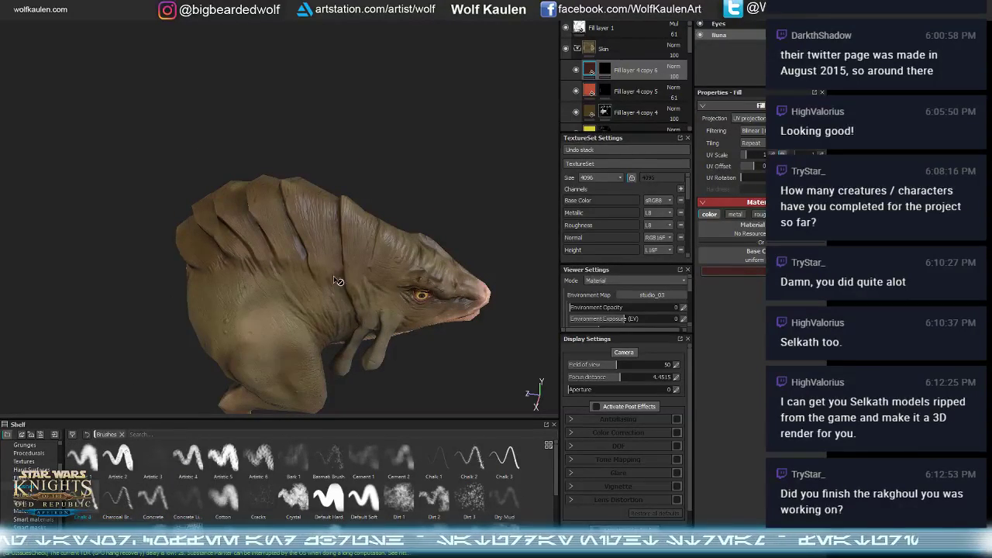
key(1)
scroll(308, 250, up, 3)
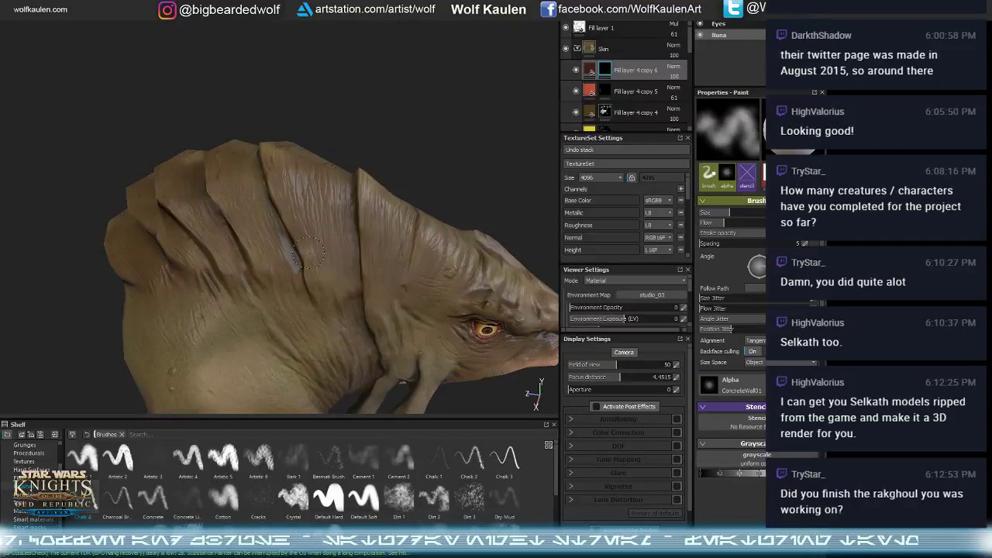
mouse_move(307, 251)
alt+mouse_down()
mouse_move(314, 296)
mouse_move(241, 202)
mouse_move(279, 208)
mouse_move(237, 111)
alt+mouse_up()
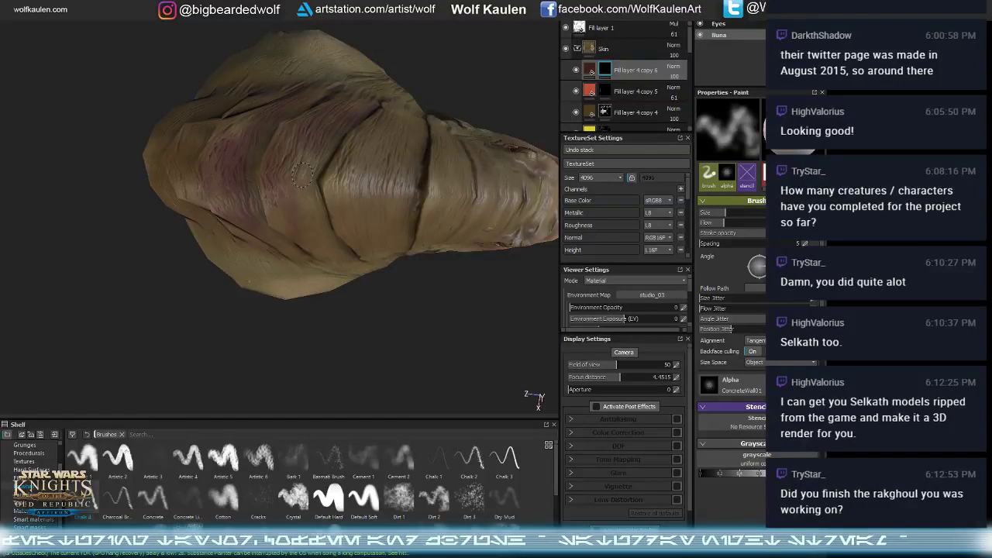
alt+drag(293, 155, 285, 257)
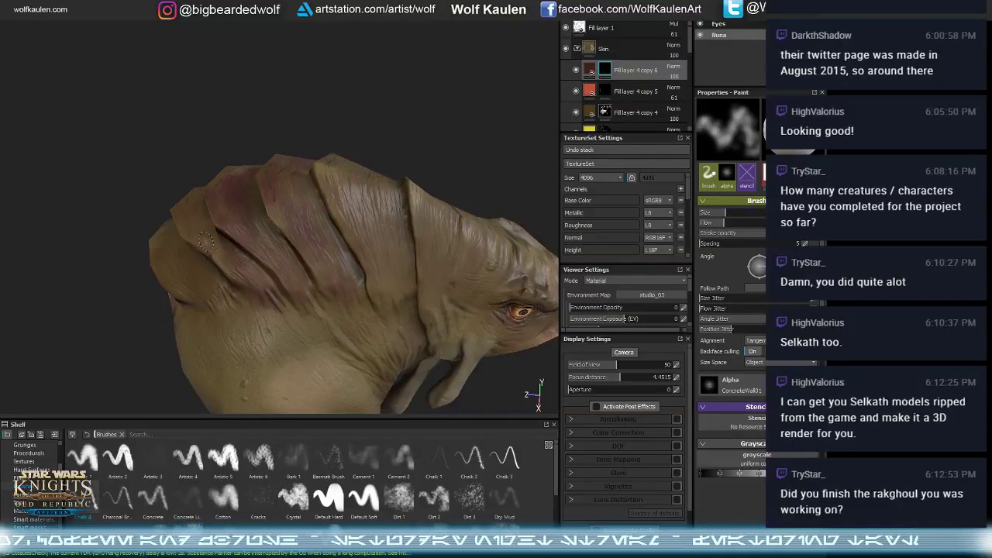
alt+drag(147, 258, 146, 244)
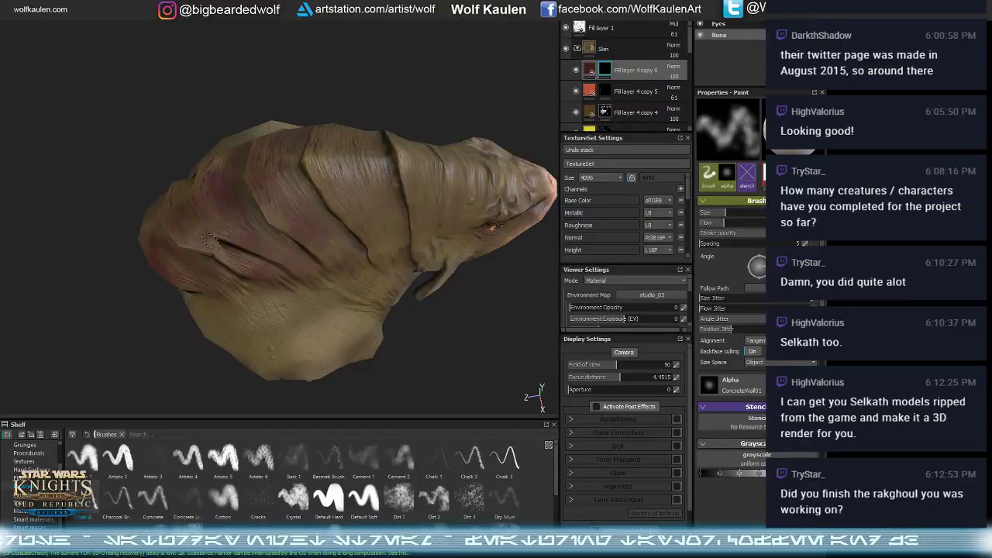
- Extend the dark reddish brown over the back plates on the creature's opposite side, down to the plate tips
alt+drag(171, 236, 94, 296)
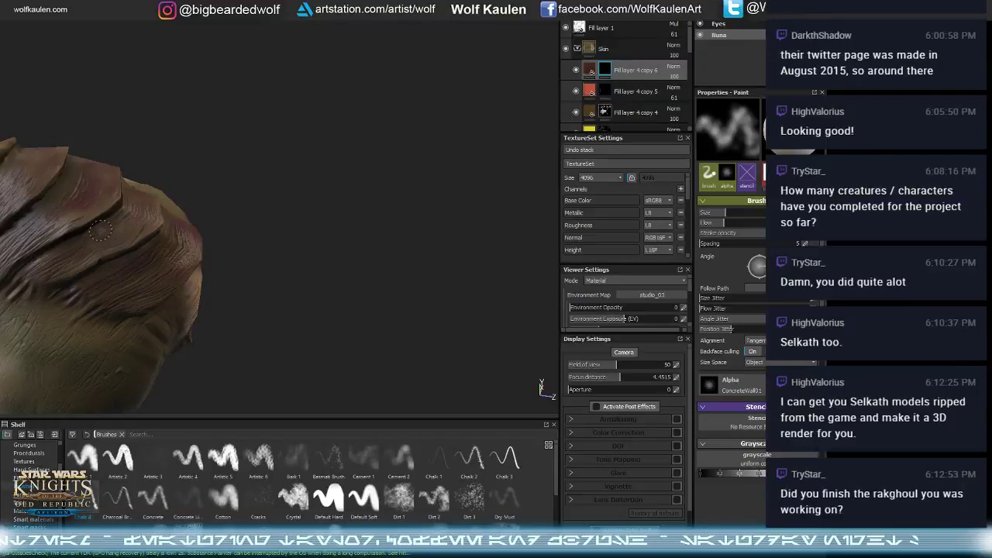
alt+drag(175, 237, 341, 221)
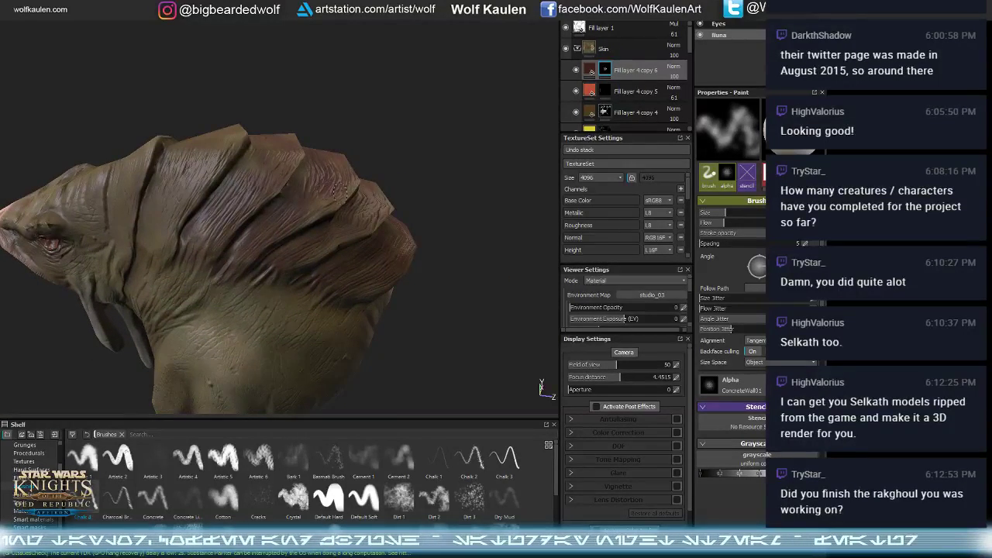
alt+drag(185, 251, 174, 237)
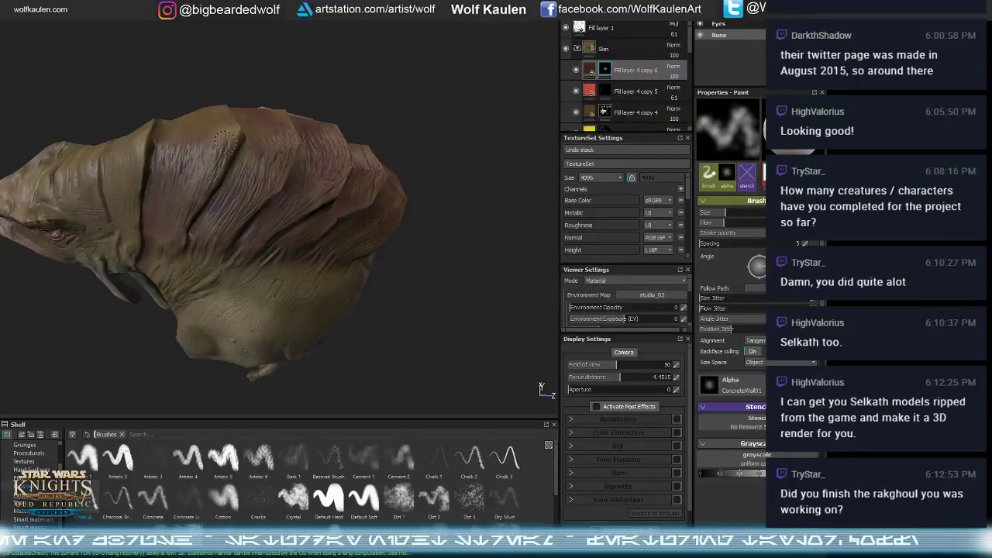
alt+drag(203, 162, 212, 252)
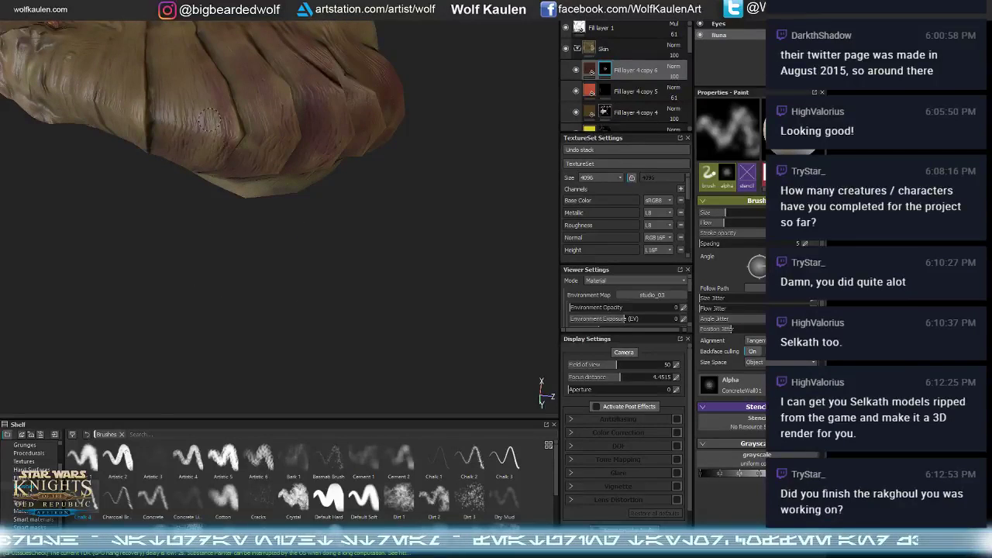
alt+drag(150, 169, 232, 328)
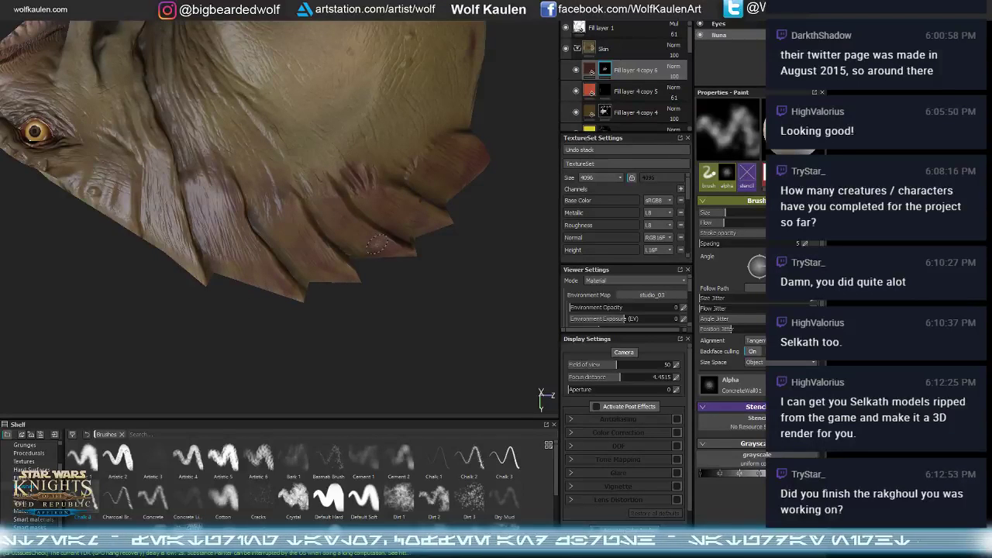
- Paint the dark reddish brown onto the front neck plates and clean up the mask below the rearmost plates
key(alt)
alt+drag(377, 245, 307, 205)
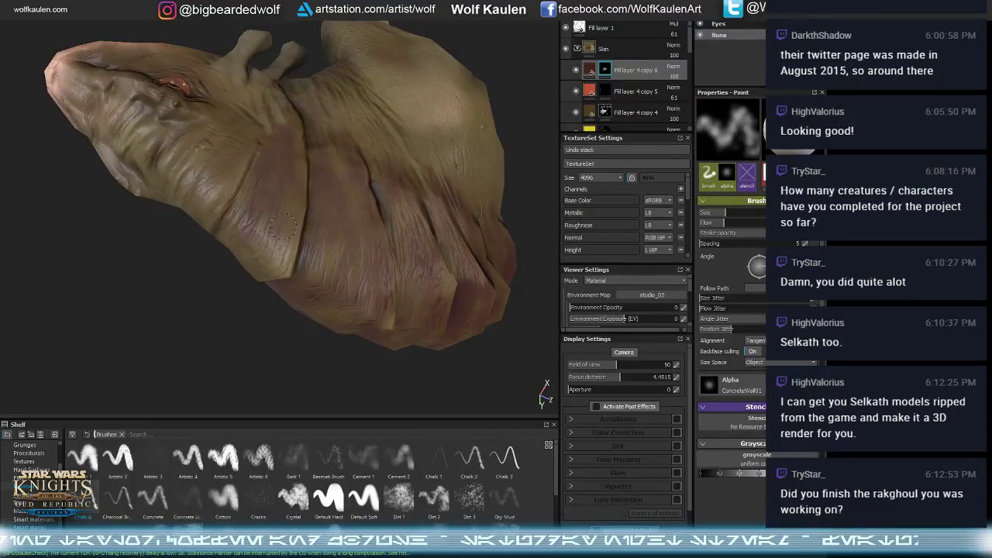
alt+drag(276, 279, 212, 277)
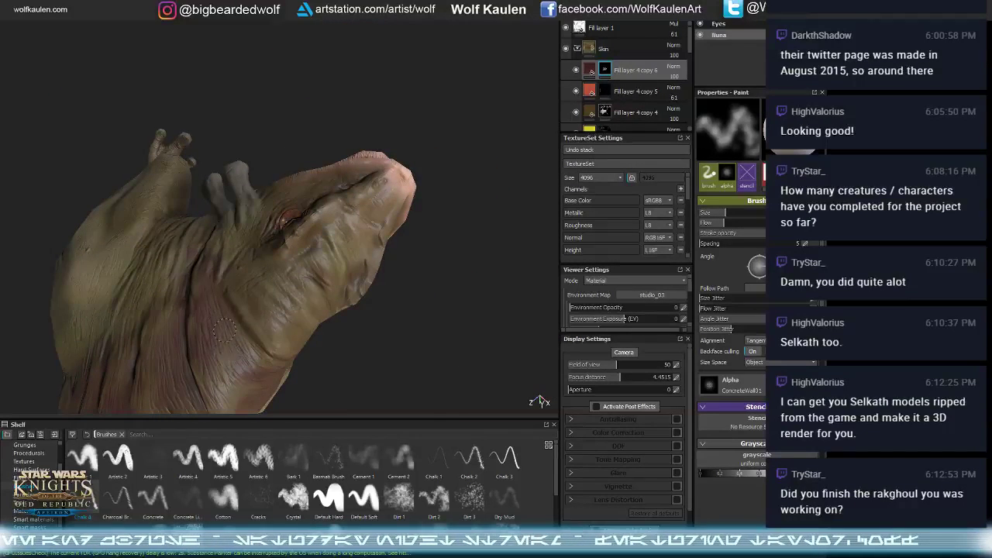
mouse_move(277, 335)
alt+mouse_down()
mouse_move(329, 295)
mouse_move(303, 316)
mouse_move(293, 304)
mouse_move(288, 347)
mouse_move(237, 121)
mouse_move(290, 239)
mouse_move(356, 287)
mouse_move(429, 307)
alt+mouse_up()
scroll(429, 307, up, 5)
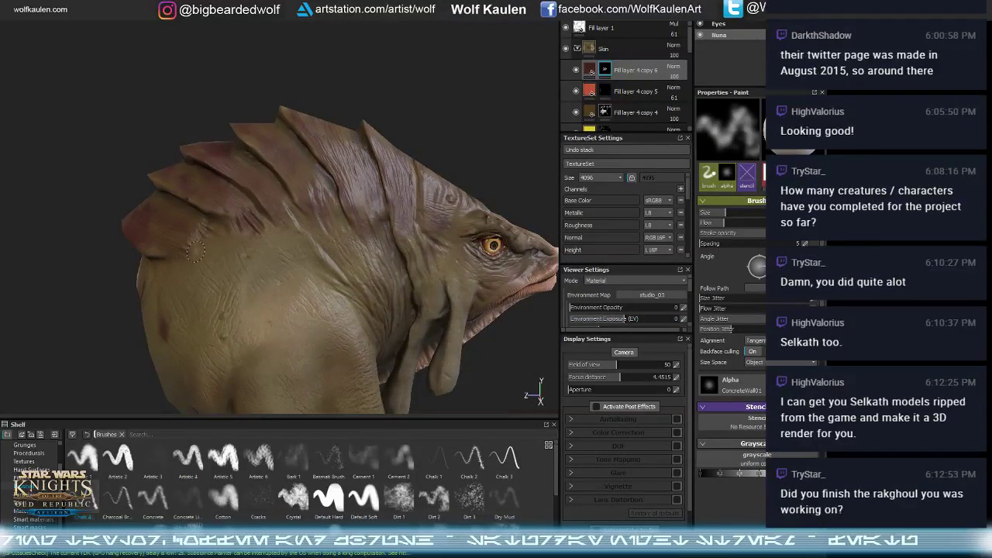
alt+drag(195, 253, 216, 299)
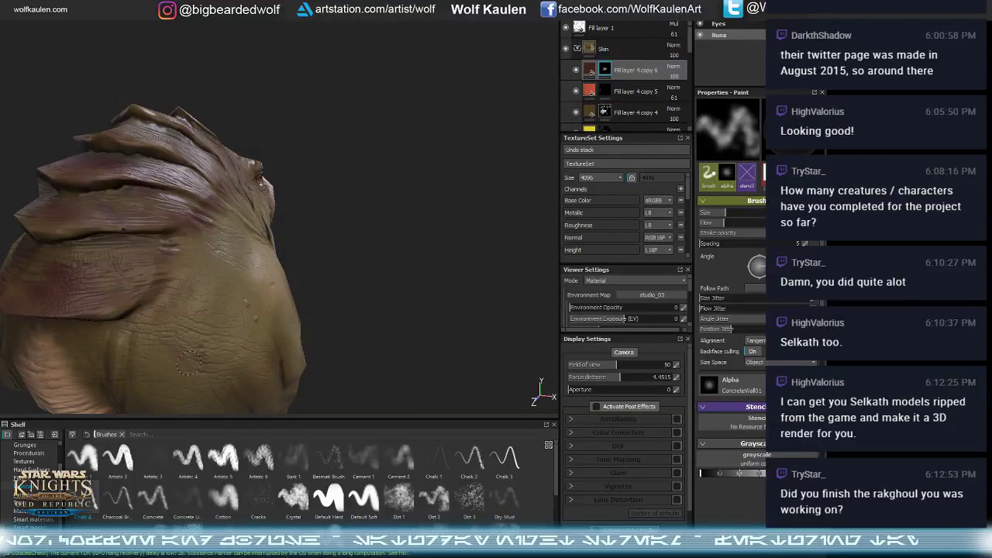
alt+drag(193, 347, 101, 334)
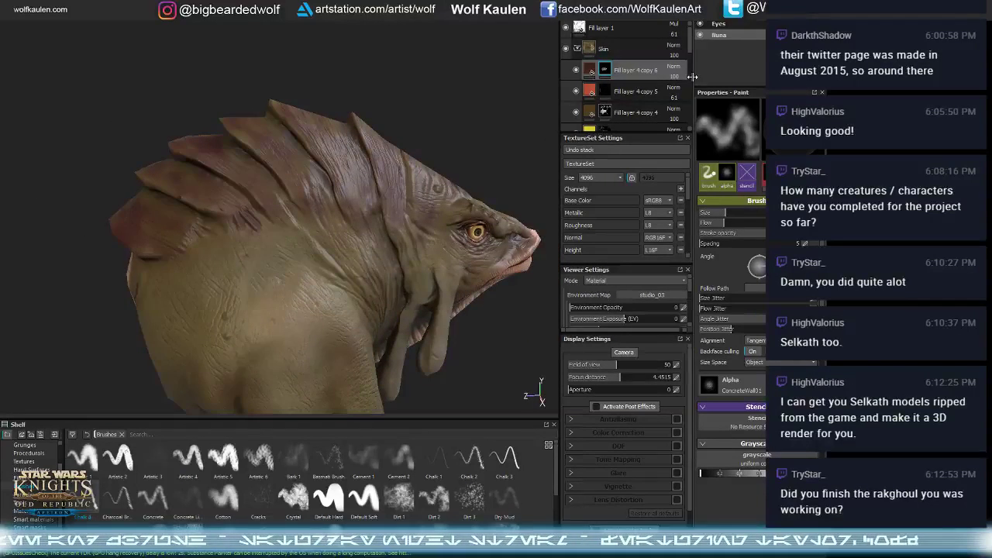
- Set the dark reddish brown layer's opacity to 48, judging the tint on the whole creature
click(675, 76)
click(674, 91)
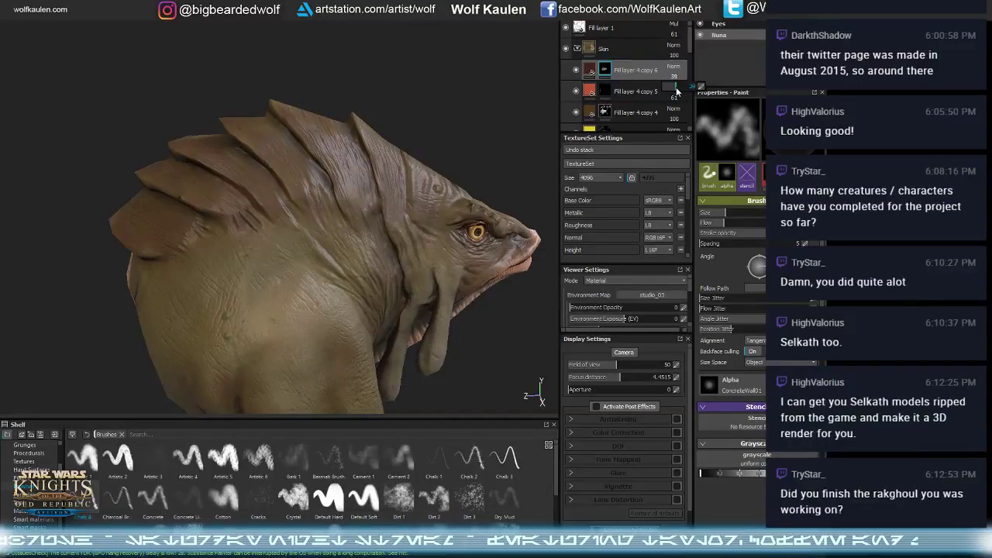
alt+drag(481, 233, 314, 130)
alt+middle_drag(314, 130, 318, 71)
alt+right_drag(318, 71, 256, 116)
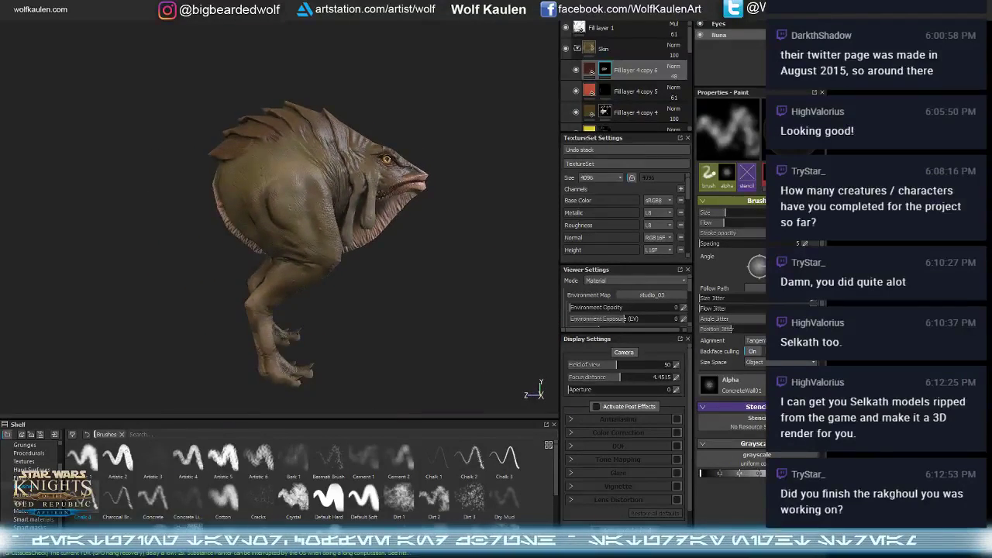
alt+drag(256, 116, 201, 123)
- Cycle through the single-channel views back to Base Color and examine the back plates' unlit coloring from above
alt+drag(287, 173, 329, 163)
key(c)
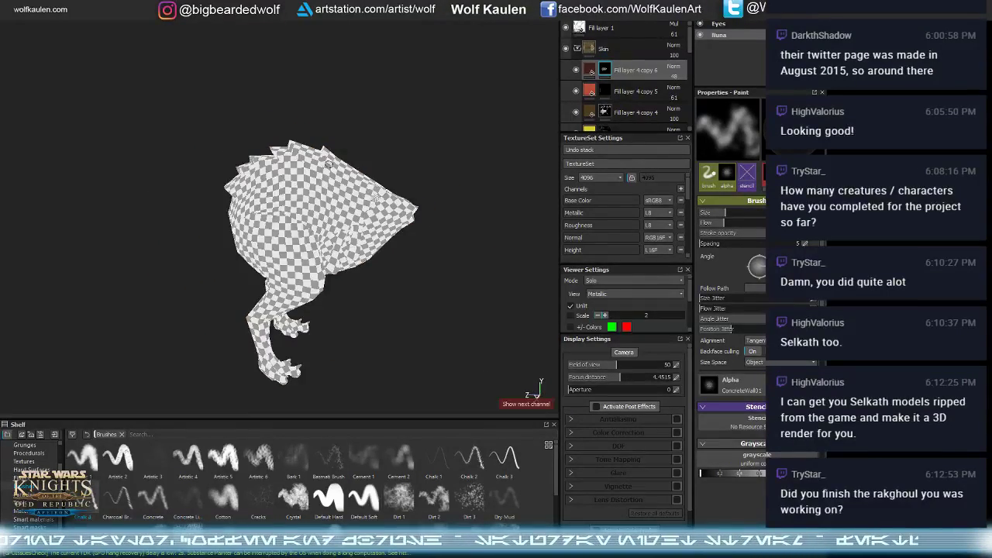
key(c)
key(c)
key(c)
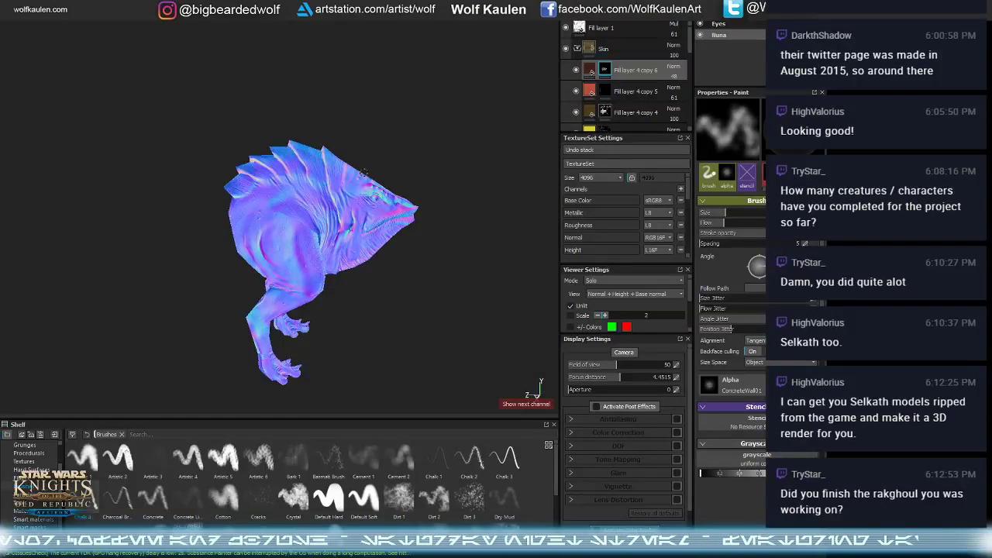
key(c)
alt+drag(368, 173, 397, 176)
alt+right_drag(271, 202, 310, 182)
alt+drag(306, 184, 341, 233)
- Duplicate the dark reddish brown fill layer and clear the copy's mask
key(ctrl+d)
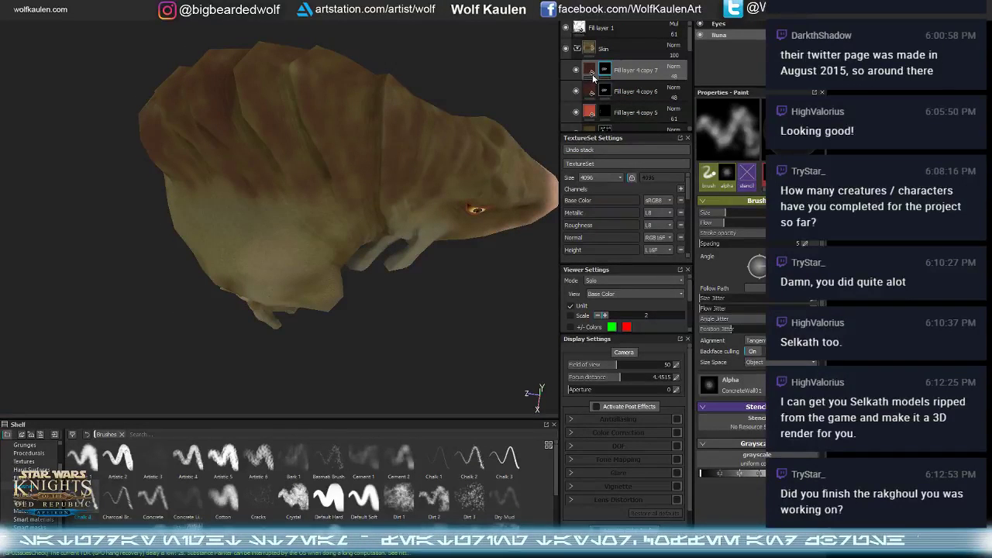
right_click(598, 72)
click(604, 70)
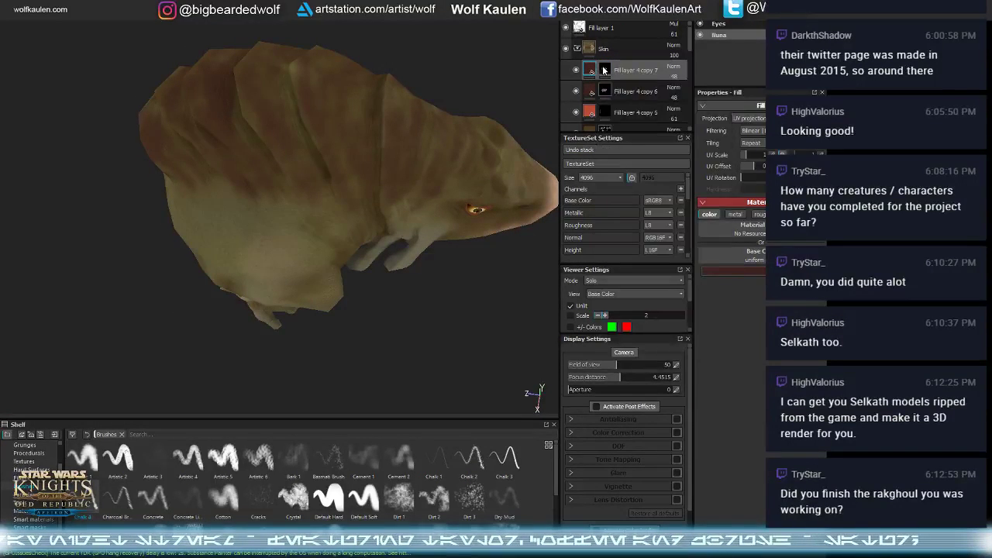
right_click(604, 70)
click(591, 74)
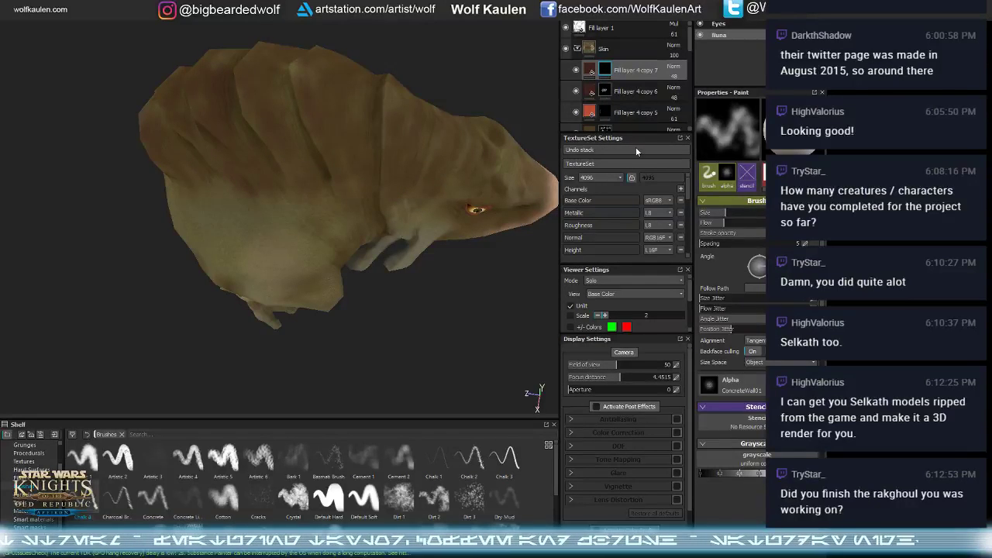
- Shift the new copy's base color slightly in hue and darken it to a near-black brown
click(592, 70)
click(744, 267)
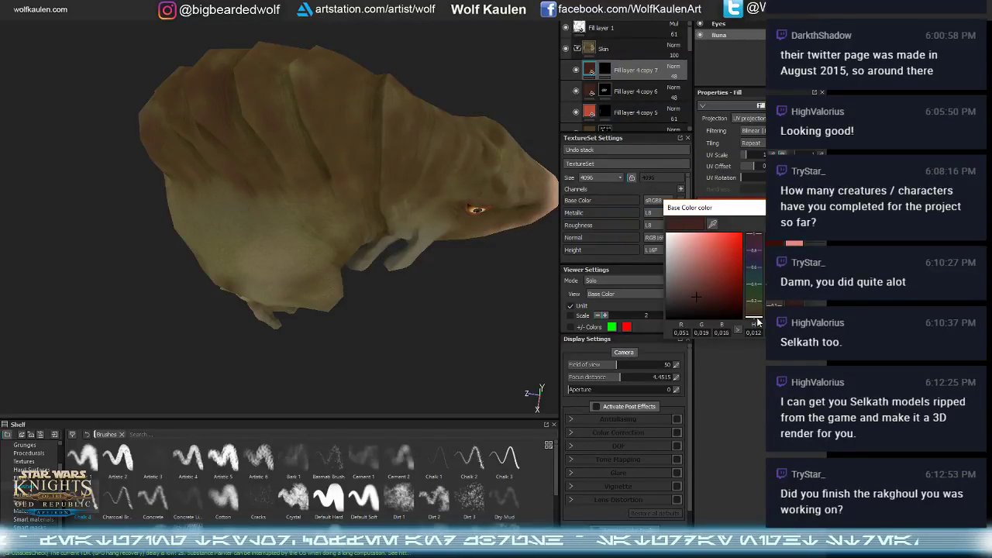
drag(757, 319, 754, 314)
drag(696, 297, 696, 307)
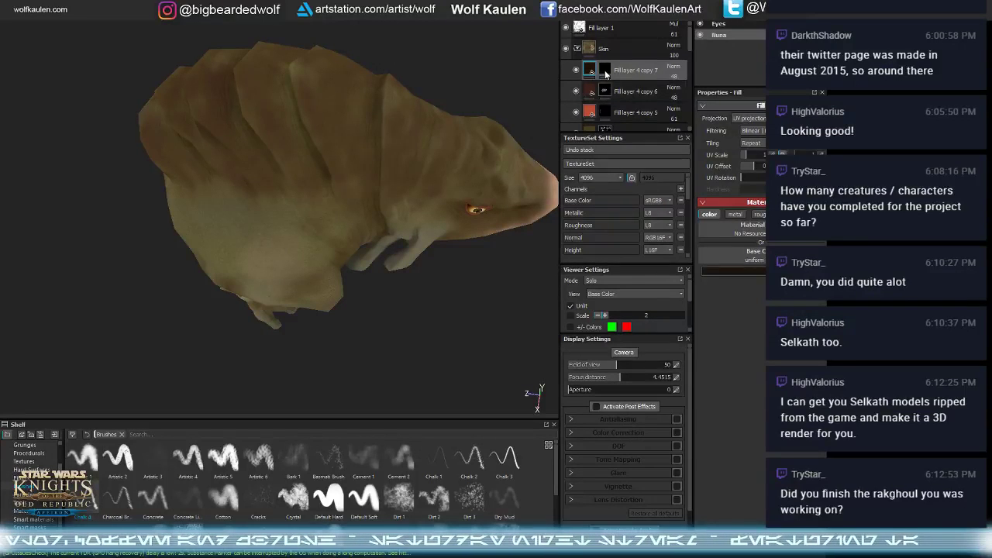
- Activate the near-black brown layer's mask for painting and settle on the Artistic 4 brush at a very small size
right_click(613, 70)
click(625, 89)
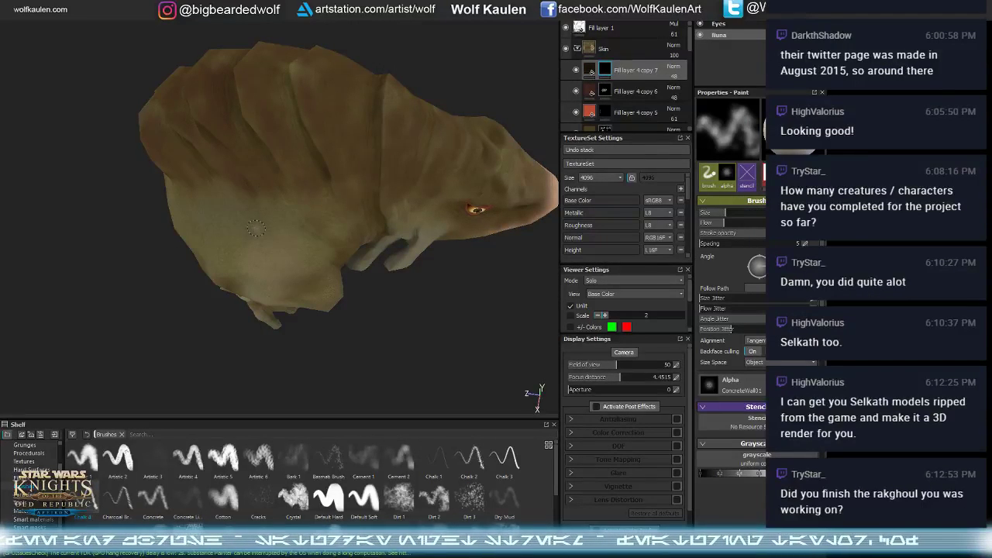
alt+drag(246, 165, 242, 191)
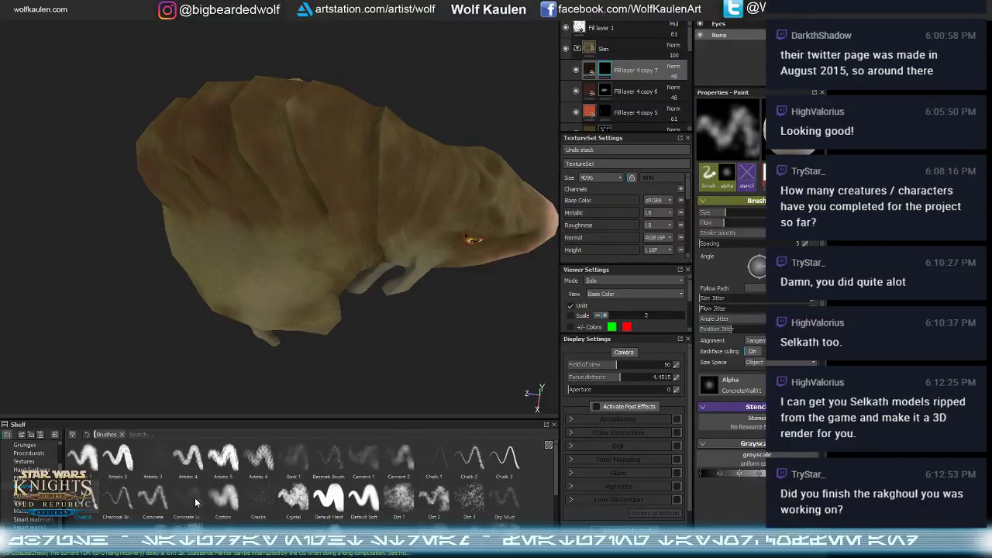
click(359, 503)
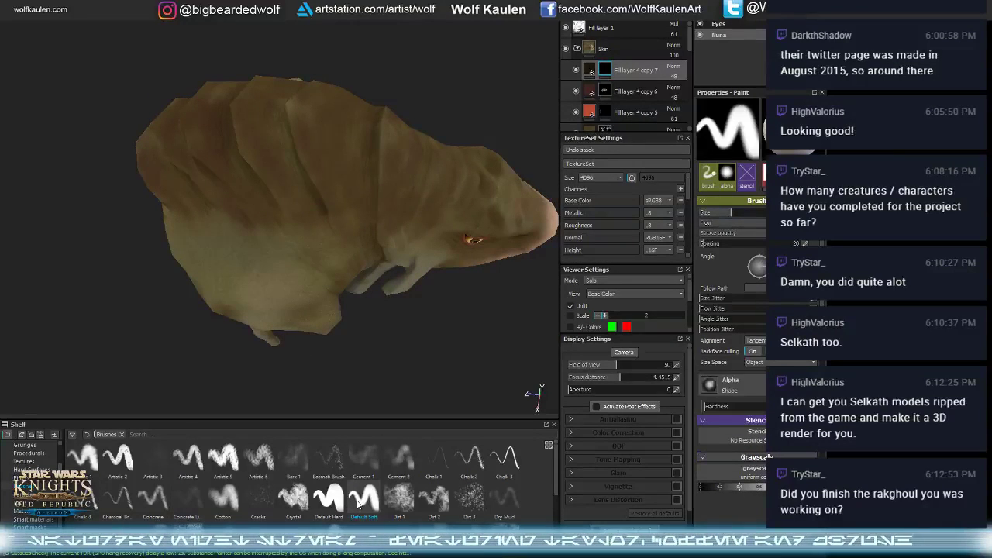
click(437, 463)
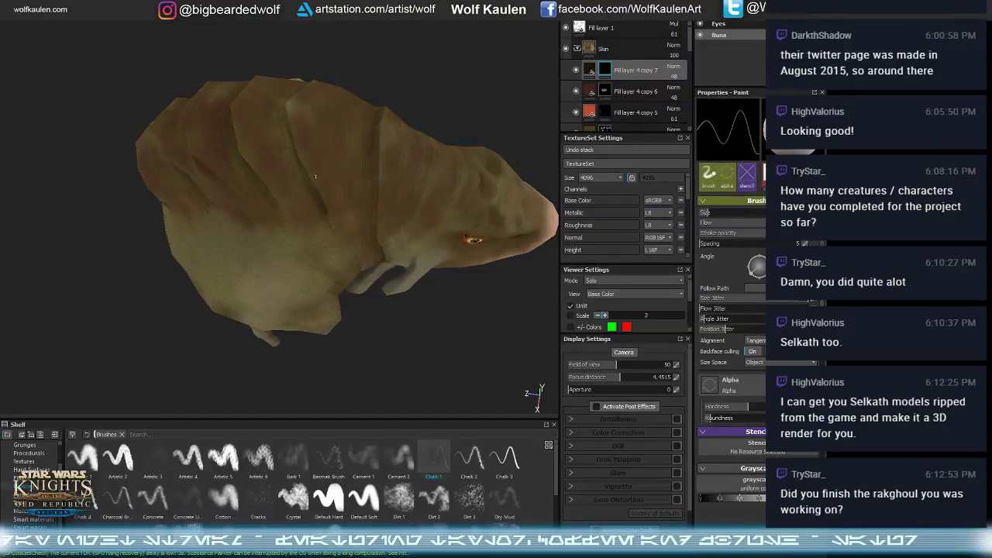
ctrl+right_drag(316, 177, 334, 179)
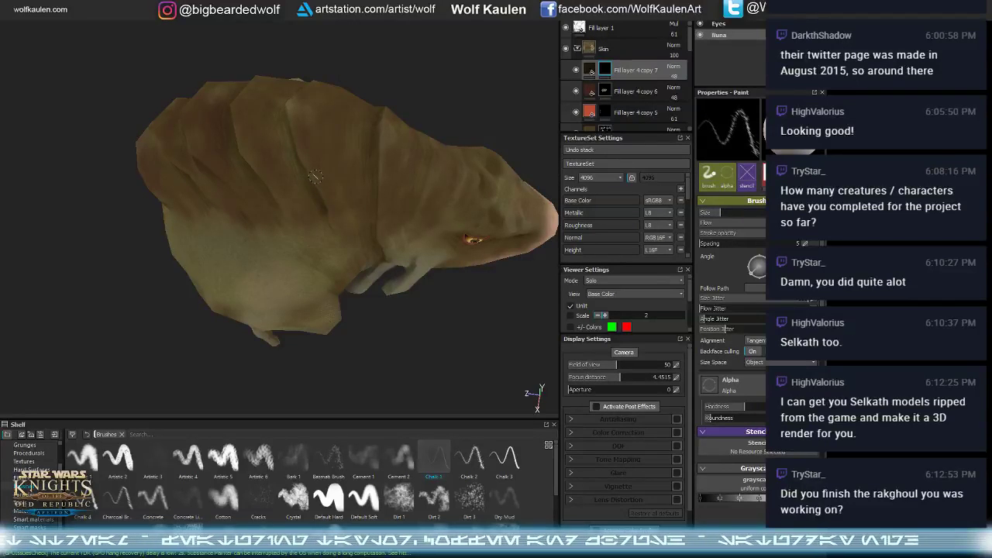
click(187, 458)
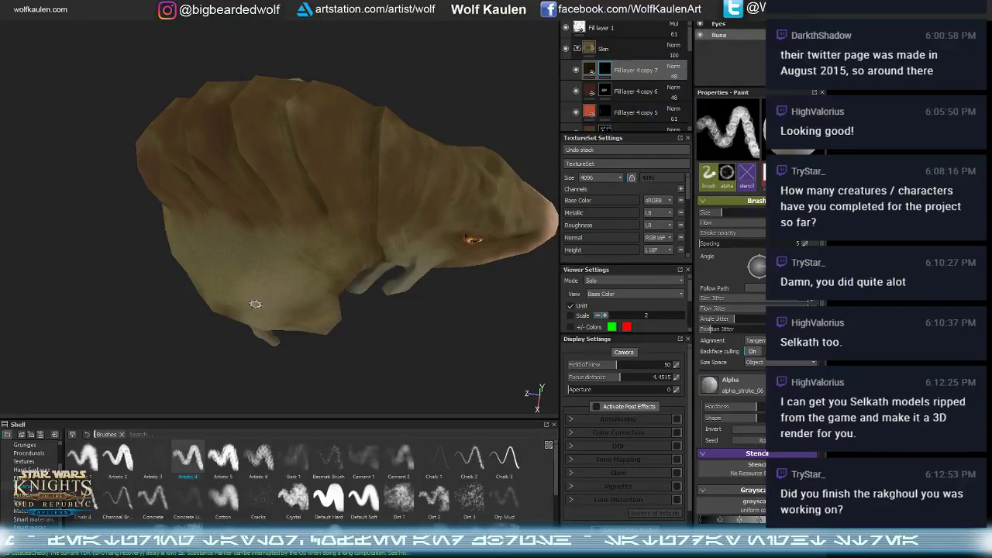
ctrl+right_drag(243, 295, 244, 296)
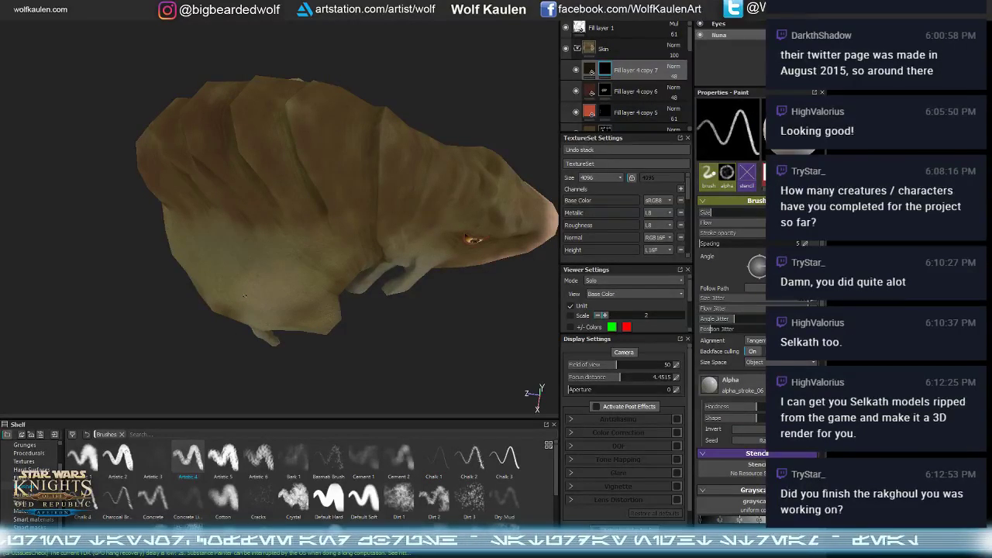
alt+drag(244, 295, 226, 354)
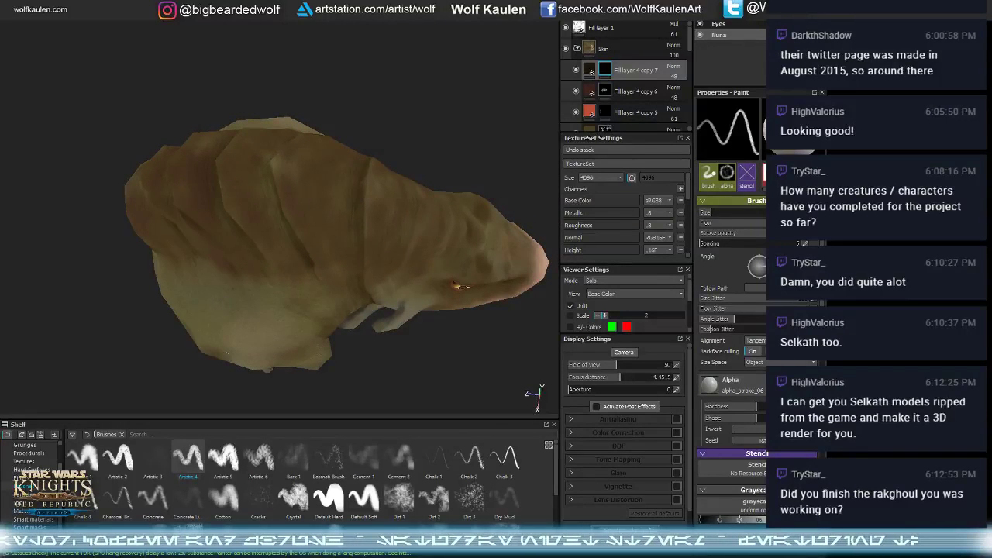
- Set the near-black brown layer's opacity to 100 and paint thin dark wrinkle lines across the front back plates
drag(668, 80, 694, 95)
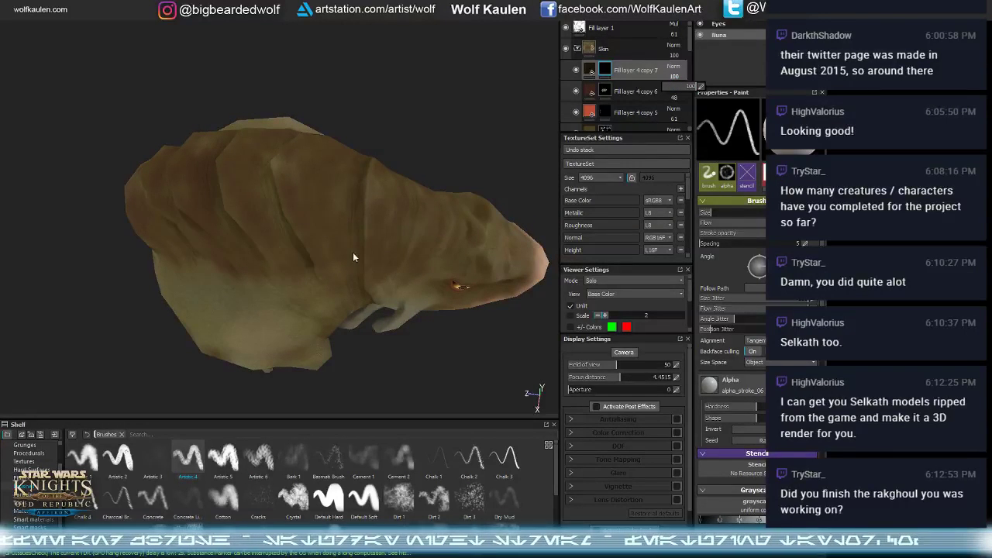
drag(291, 175, 342, 294)
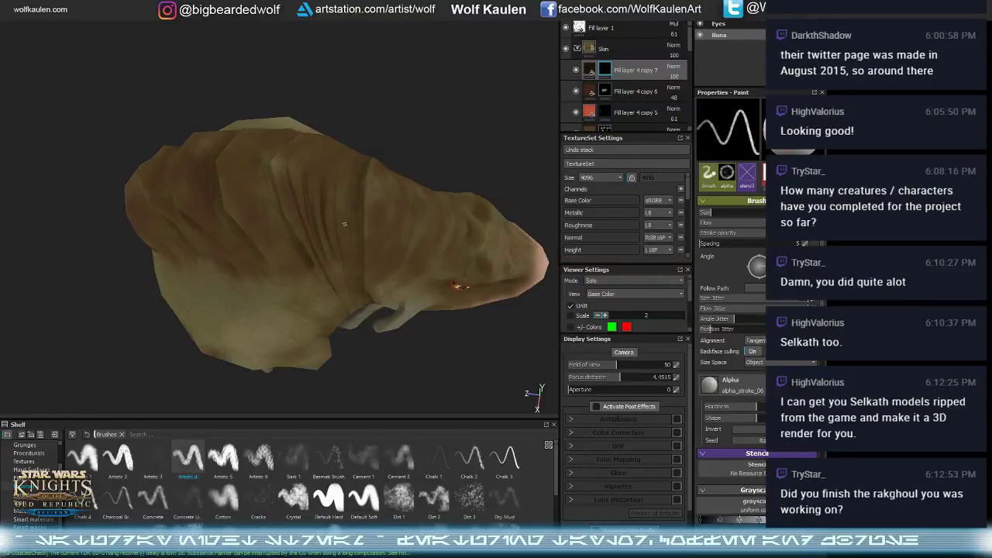
alt+drag(313, 187, 295, 204)
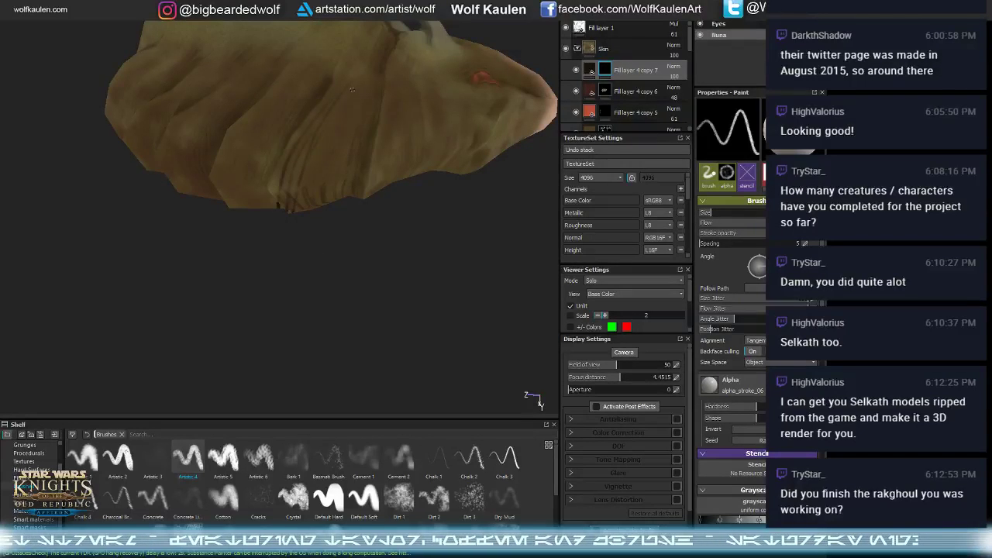
alt+drag(341, 125, 371, 178)
alt+drag(389, 288, 366, 217)
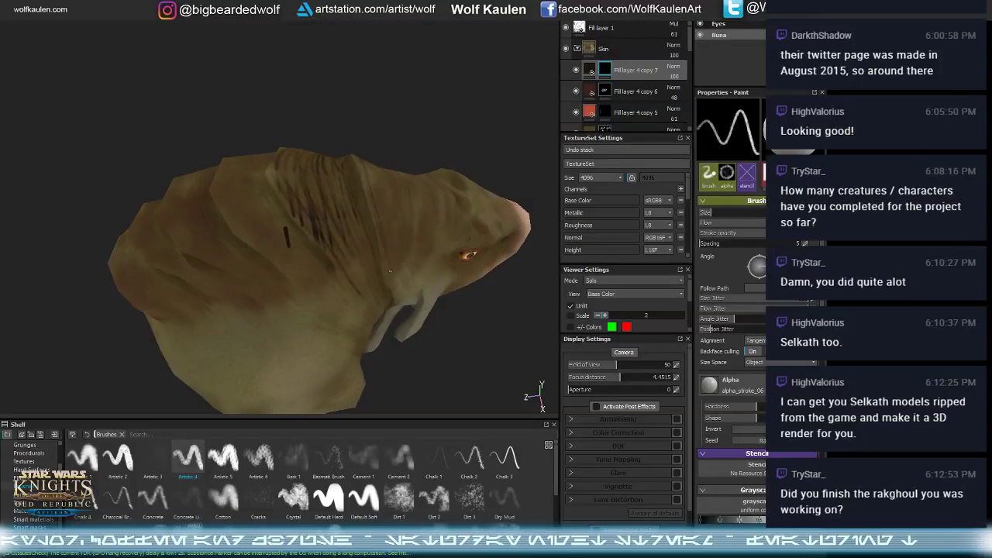
alt+drag(284, 232, 374, 234)
alt+drag(383, 186, 377, 213)
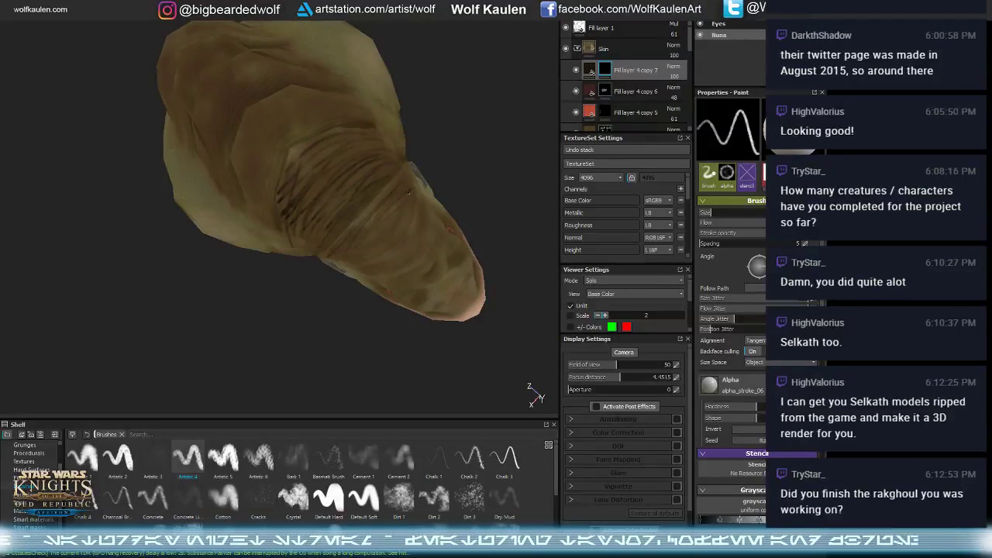
- Continue the fine dark lines over the opposite side of the neck and front back plates
mouse_move(349, 251)
alt+mouse_down()
mouse_move(449, 166)
mouse_move(367, 270)
mouse_move(365, 166)
mouse_move(217, 162)
mouse_move(237, 287)
alt+mouse_up()
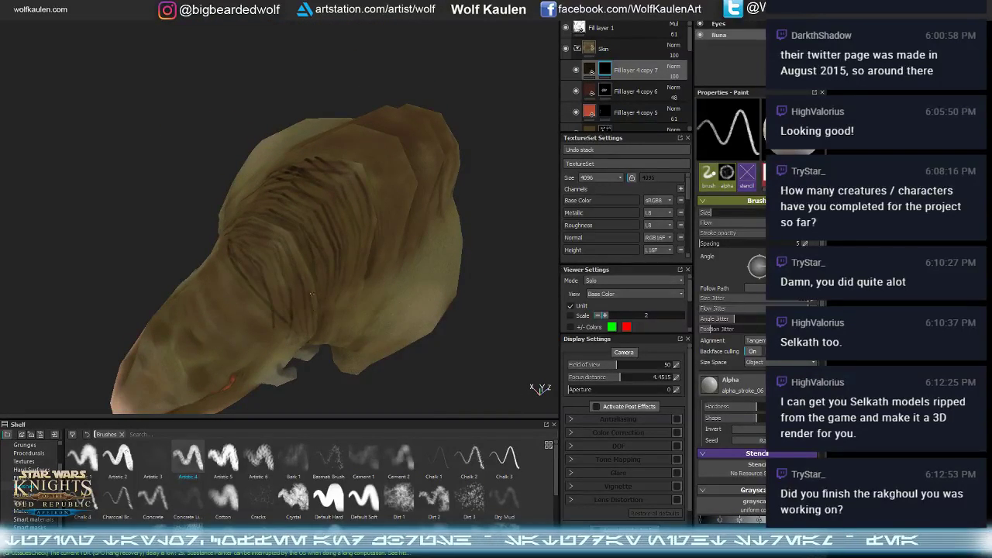
alt+drag(330, 284, 326, 156)
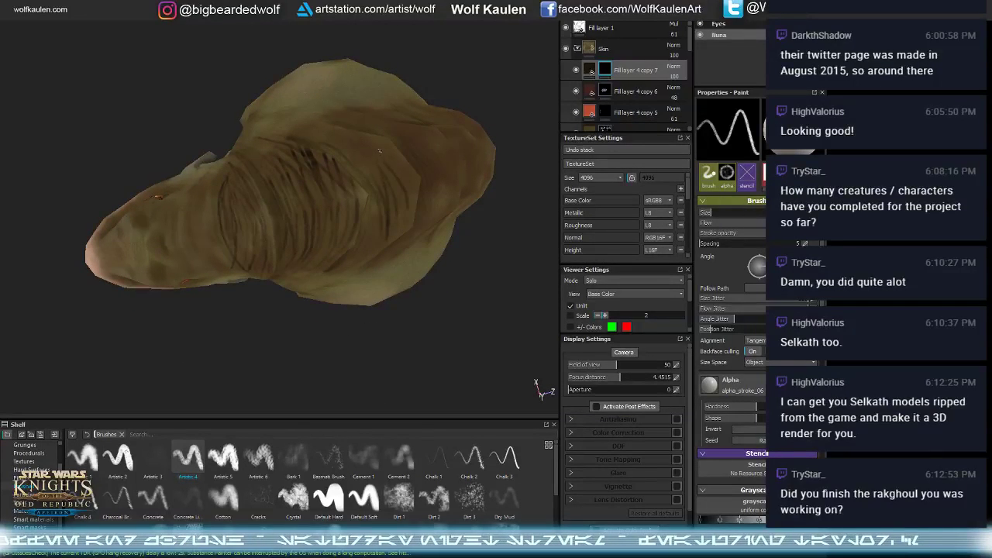
alt+drag(434, 307, 371, 186)
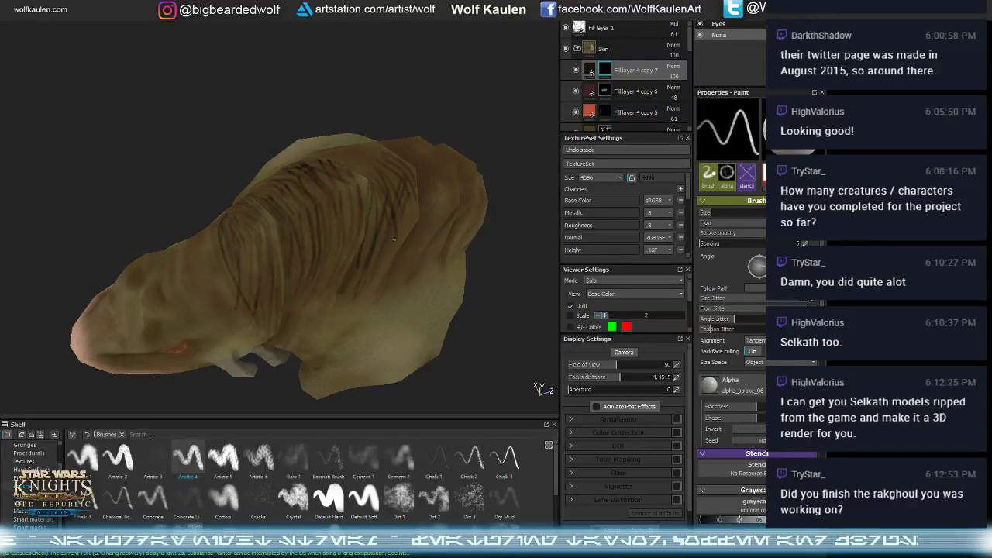
mouse_move(414, 228)
alt+mouse_down()
mouse_move(483, 250)
mouse_move(373, 244)
mouse_move(362, 254)
alt+mouse_up()
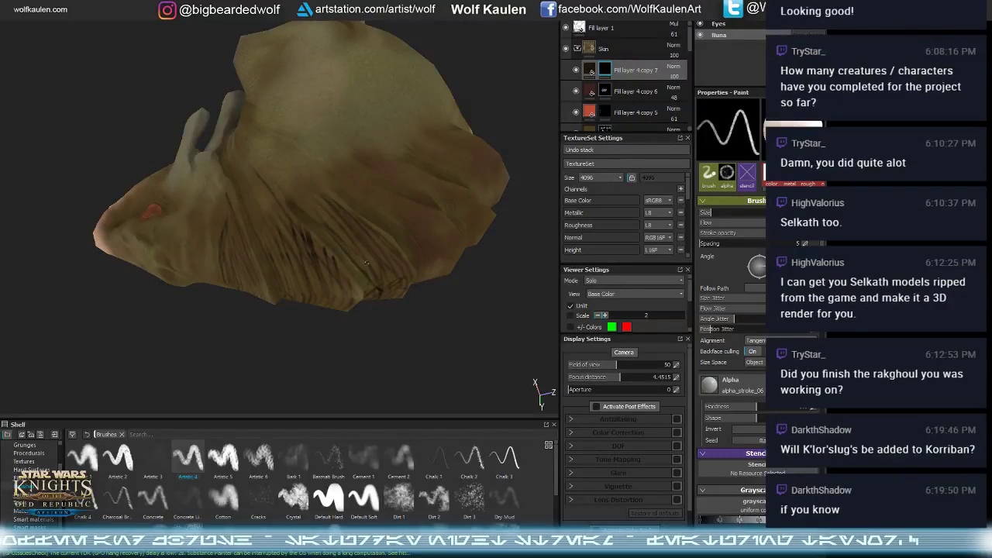
mouse_move(389, 316)
alt+mouse_down()
mouse_move(155, 261)
mouse_move(94, 272)
mouse_move(272, 282)
mouse_move(191, 251)
alt+mouse_up()
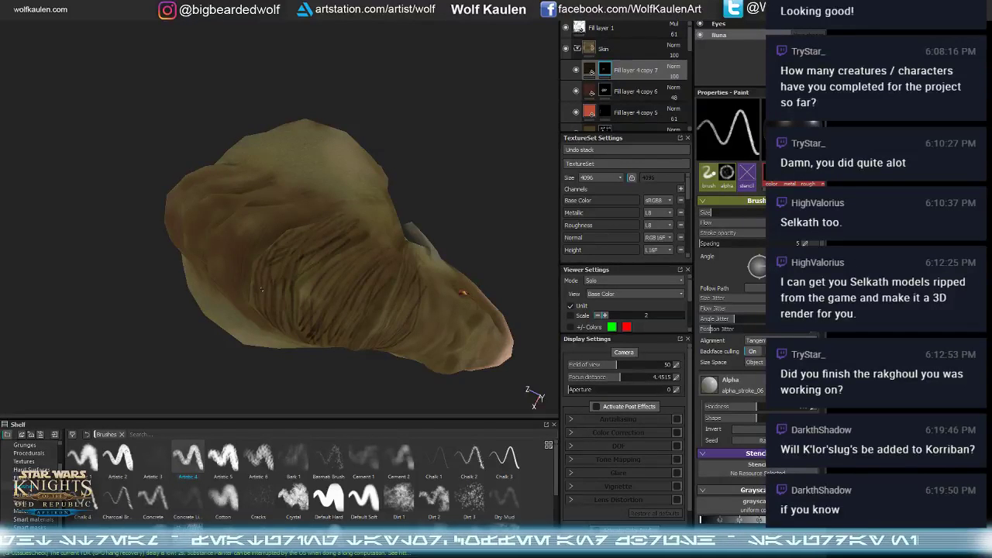
- Paint thin dark wrinkle lines over the middle back plates, following each plate's direction
alt+drag(250, 280, 322, 281)
mouse_move(288, 230)
alt+mouse_down()
mouse_move(497, 215)
mouse_move(277, 282)
mouse_move(333, 245)
mouse_move(358, 262)
alt+mouse_up()
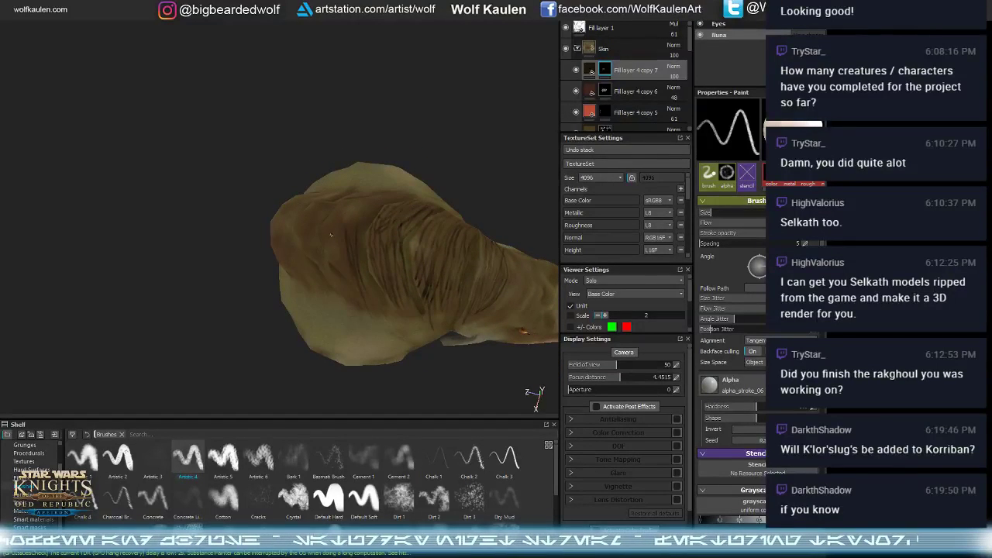
mouse_move(337, 281)
alt+mouse_down()
mouse_move(359, 275)
mouse_move(468, 350)
mouse_move(323, 194)
mouse_move(304, 245)
alt+mouse_up()
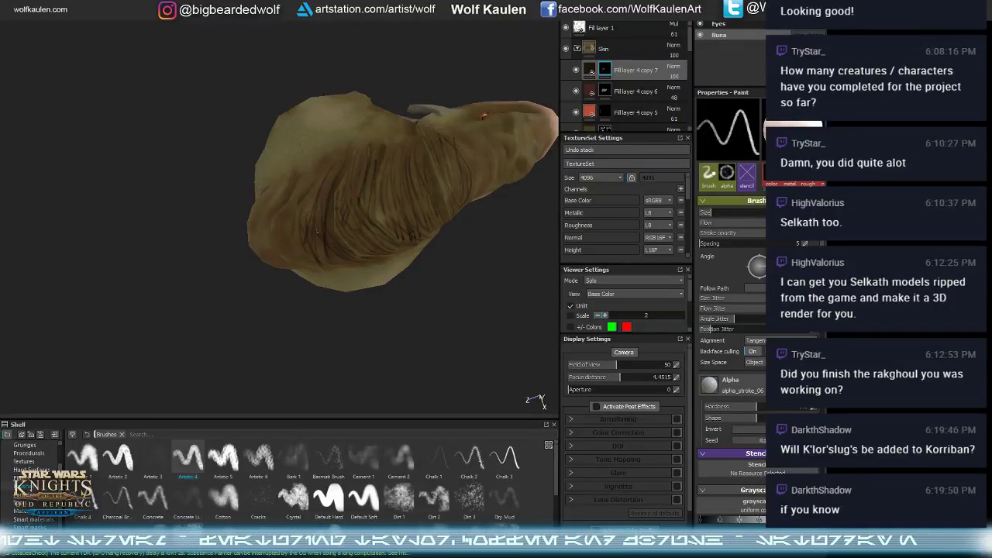
alt+drag(346, 155, 356, 227)
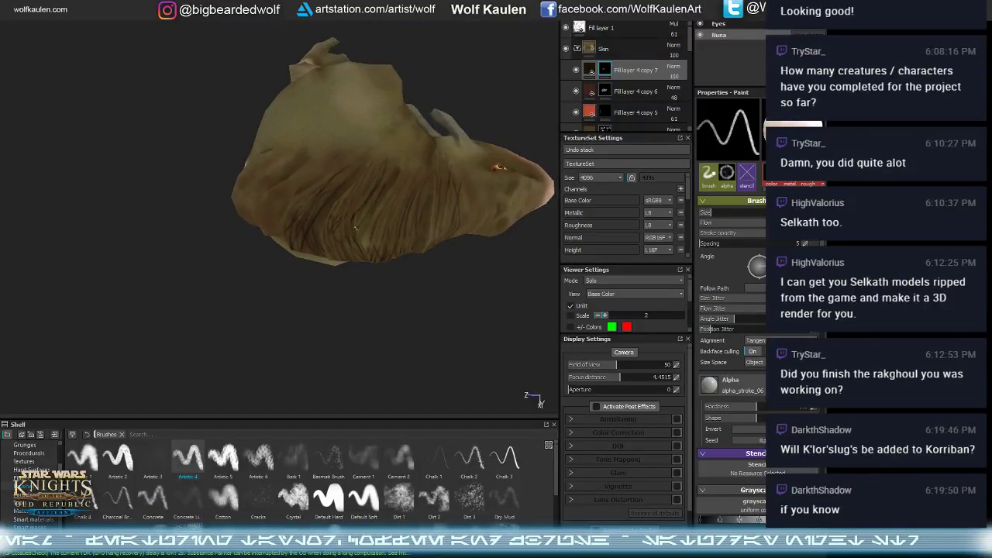
alt+drag(341, 186, 201, 288)
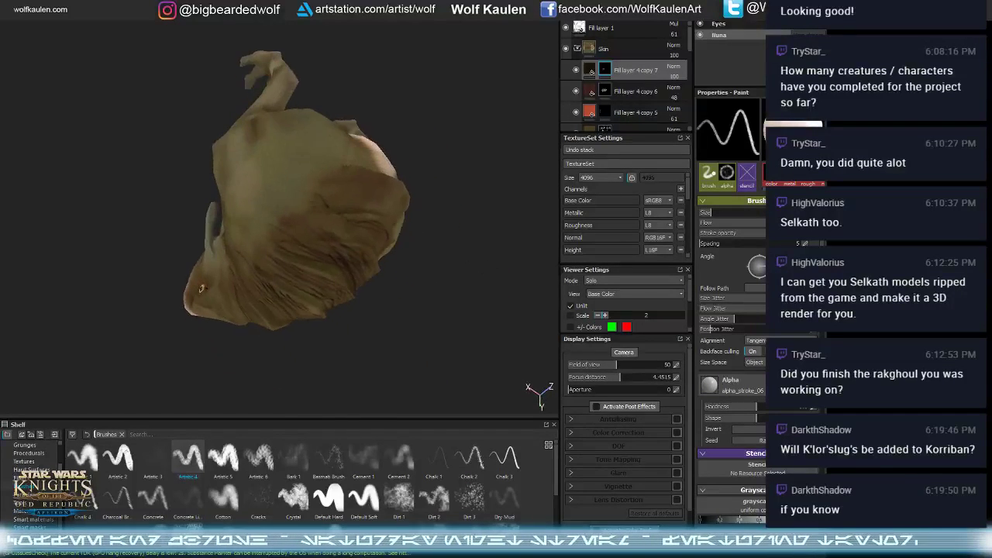
- Extend the fine dark lines across the rear back plates down towards the tail end
alt+drag(415, 160, 418, 191)
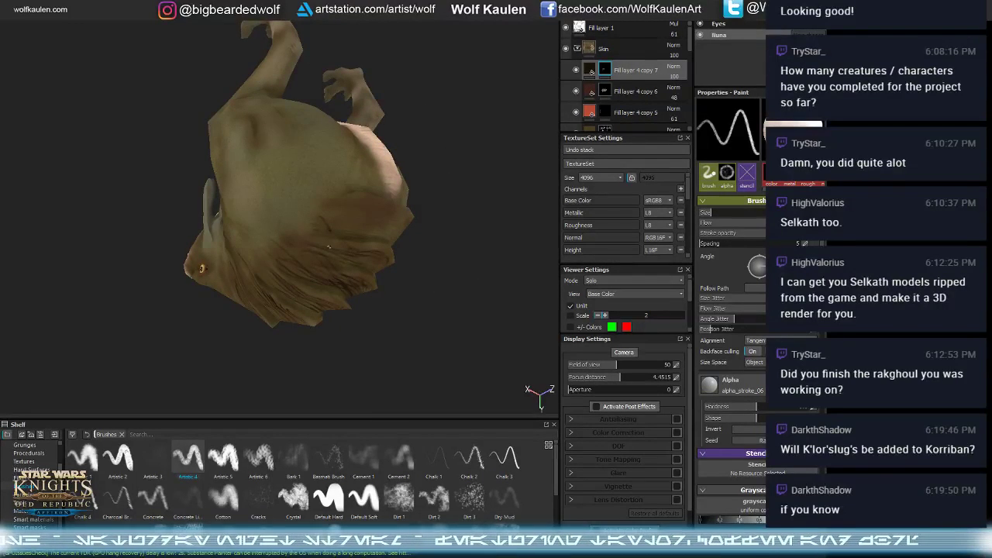
mouse_move(446, 312)
alt+mouse_down()
mouse_move(313, 269)
mouse_move(363, 275)
mouse_move(349, 283)
mouse_move(348, 310)
alt+mouse_up()
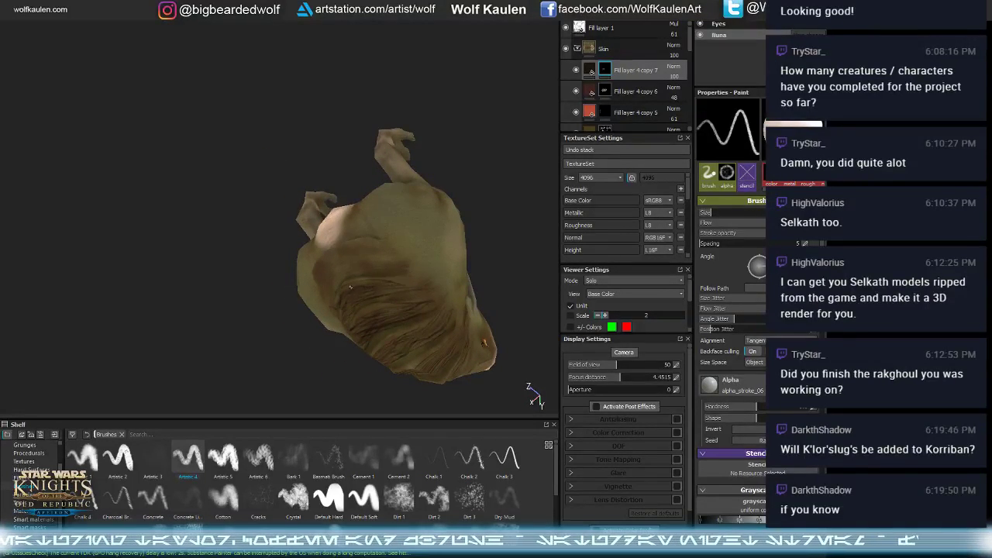
mouse_move(362, 299)
alt+mouse_down()
mouse_move(480, 288)
mouse_move(321, 285)
alt+mouse_up()
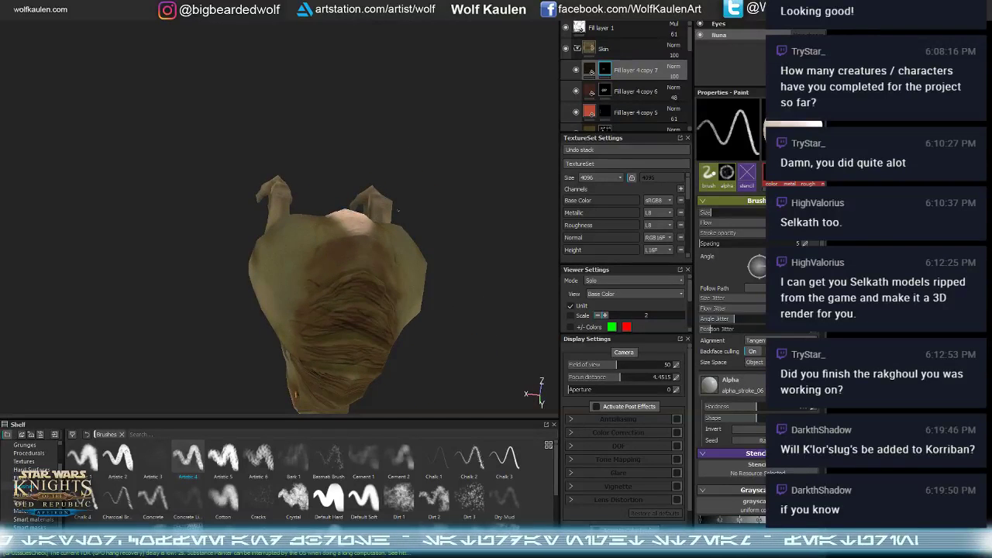
alt+drag(398, 210, 474, 272)
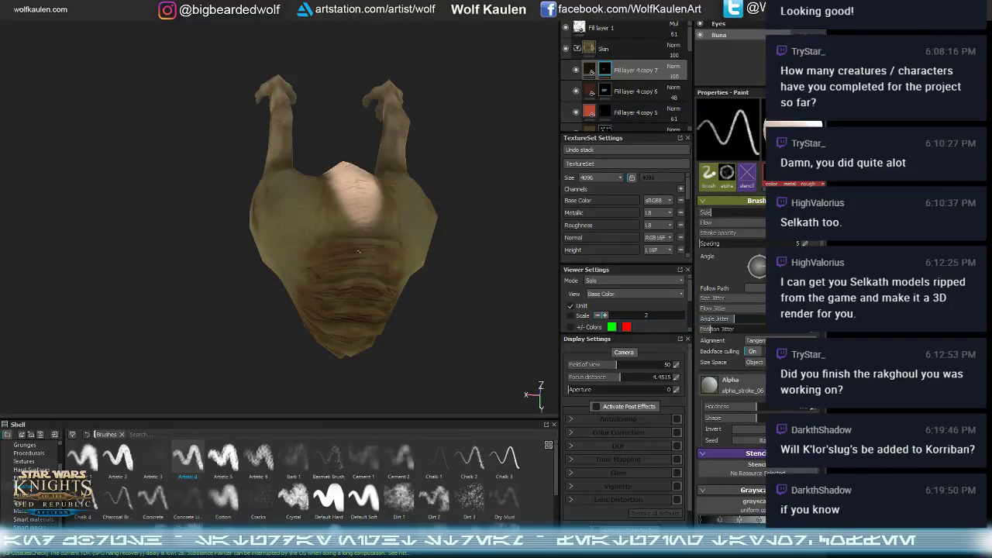
mouse_move(342, 254)
alt+mouse_down()
mouse_move(410, 288)
mouse_move(357, 268)
mouse_move(361, 252)
mouse_move(396, 245)
mouse_move(310, 193)
mouse_move(250, 124)
mouse_move(324, 145)
mouse_move(290, 150)
mouse_move(284, 163)
mouse_move(215, 127)
mouse_move(380, 135)
alt+mouse_up()
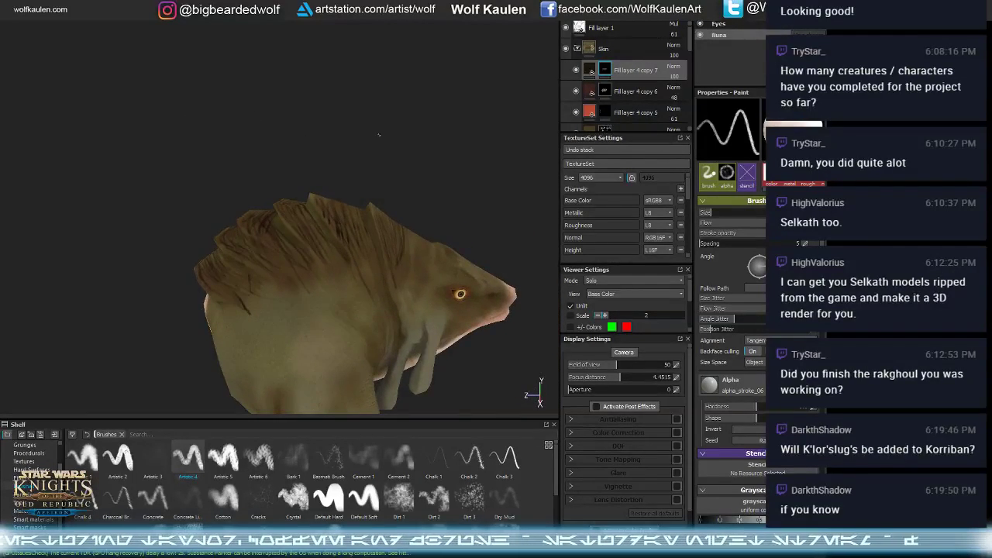
- Set the near-black brown line layer's opacity to 20 and return the viewport to the full Material view
drag(674, 89, 669, 87)
key(m)
alt+drag(445, 156, 364, 200)
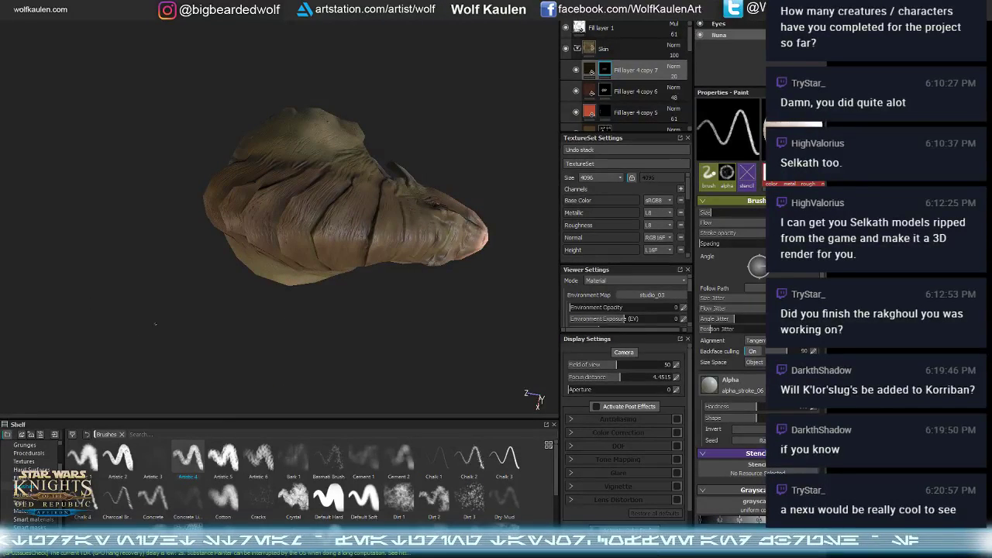
- Examine the fully shaded creature from above and both sides, judging the dark lines on the back plates
mouse_move(163, 329)
alt+mouse_down()
mouse_move(250, 290)
mouse_move(238, 314)
mouse_move(236, 220)
alt+mouse_up()
scroll(238, 314, up, 5)
mouse_move(192, 247)
alt+mouse_down()
mouse_move(193, 281)
mouse_move(155, 293)
mouse_move(143, 286)
alt+mouse_up()
scroll(143, 285, down, 5)
alt+drag(389, 287, 241, 278)
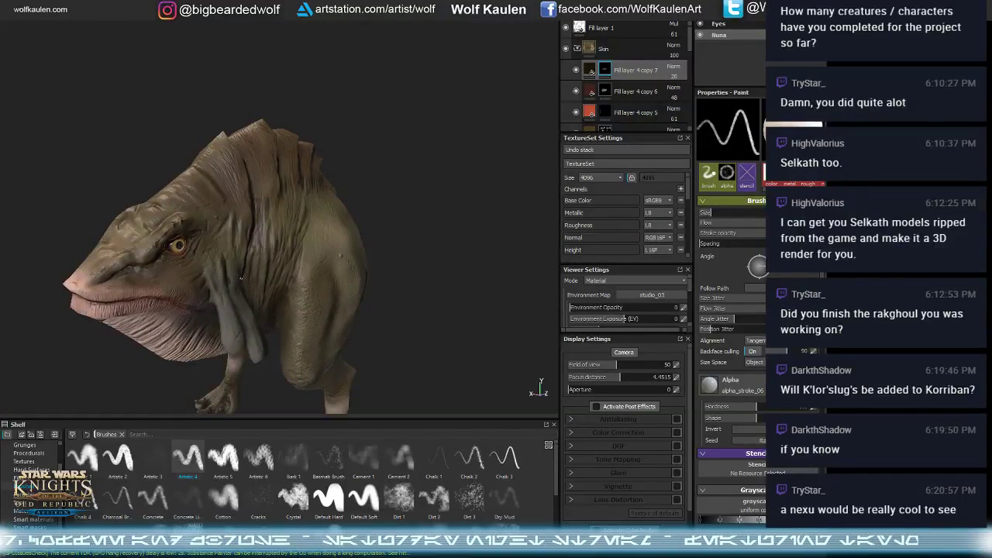
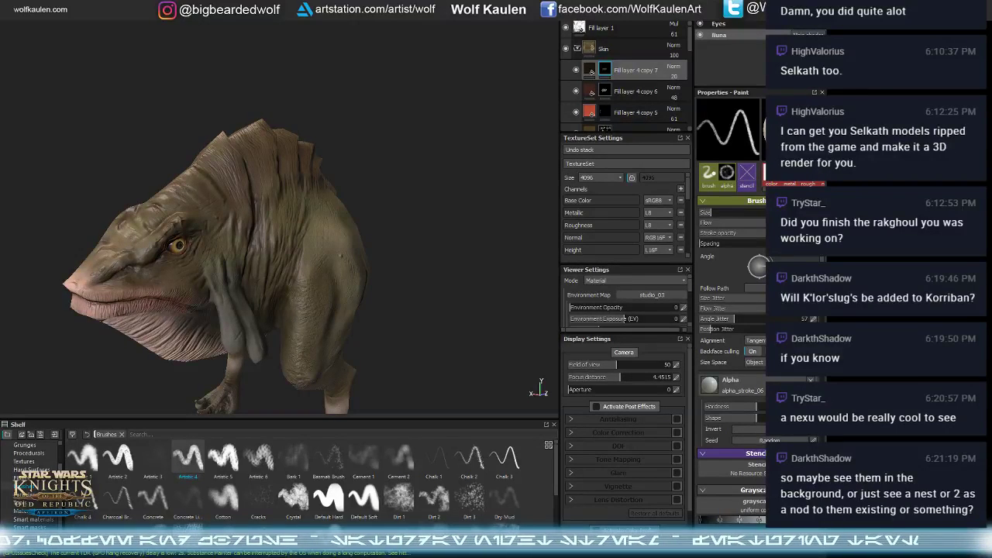
alt+drag(148, 87, 287, 97)
alt+drag(215, 105, 520, 125)
alt+drag(434, 194, 186, 256)
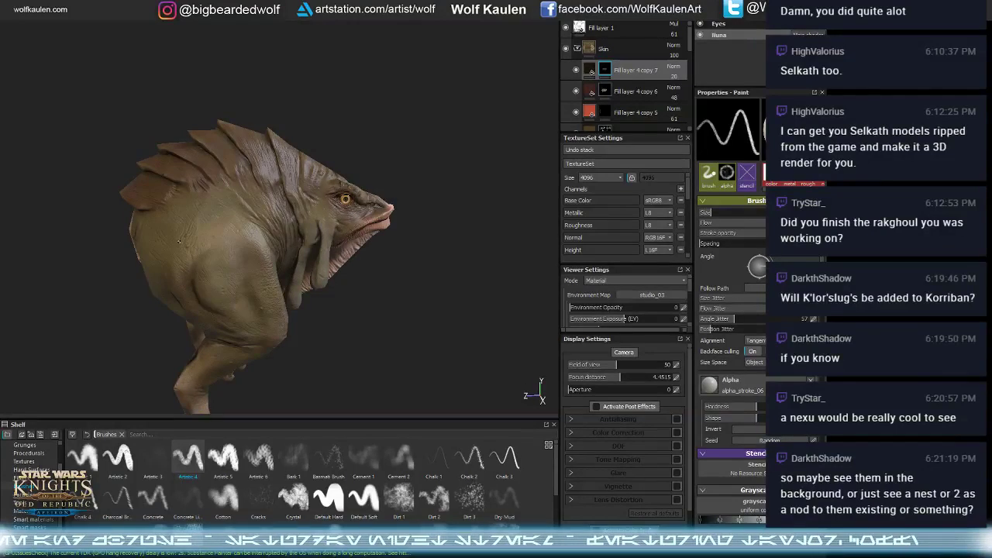
alt+drag(224, 248, 261, 271)
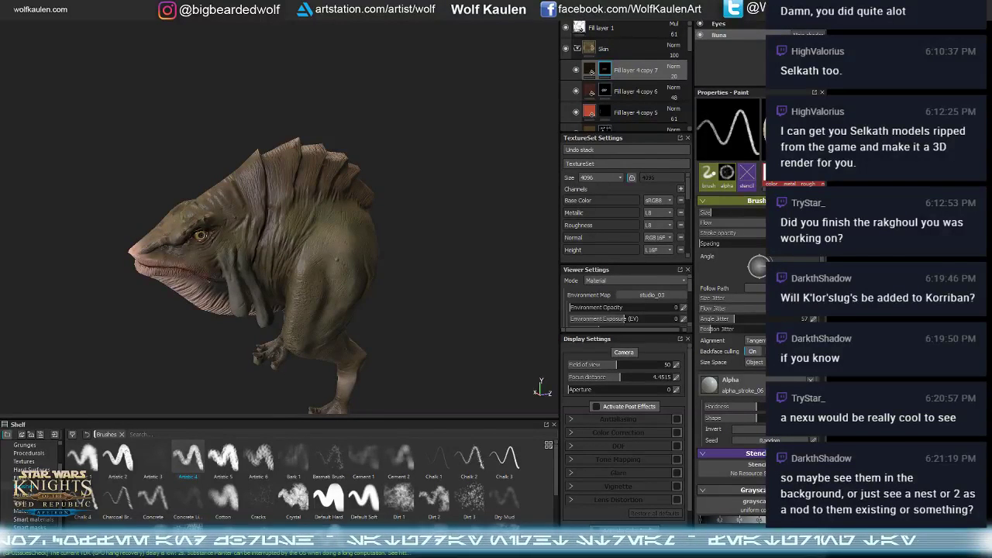
mouse_move(291, 279)
alt+mouse_down()
mouse_move(322, 275)
mouse_move(232, 289)
mouse_move(272, 300)
mouse_move(167, 302)
mouse_move(363, 291)
mouse_move(237, 299)
mouse_move(318, 272)
mouse_move(307, 271)
alt+mouse_up()
mouse_move(302, 305)
alt+mouse_down()
mouse_move(314, 290)
mouse_move(333, 300)
mouse_move(321, 305)
alt+mouse_up()
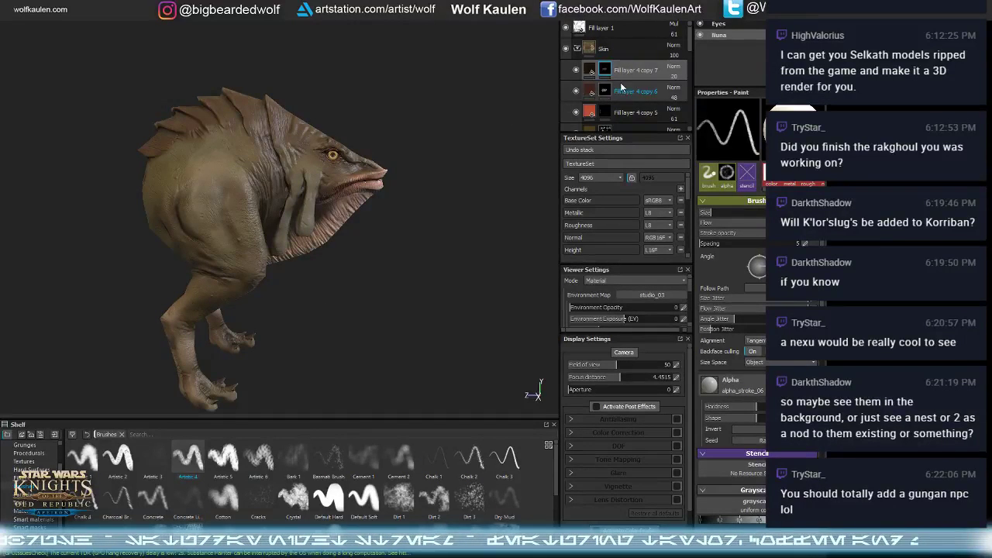
- Add a fill layer at the top of the Skin group and set its base color to near-black, 0.020 in each RGB channel
alt+drag(536, 128, 448, 120)
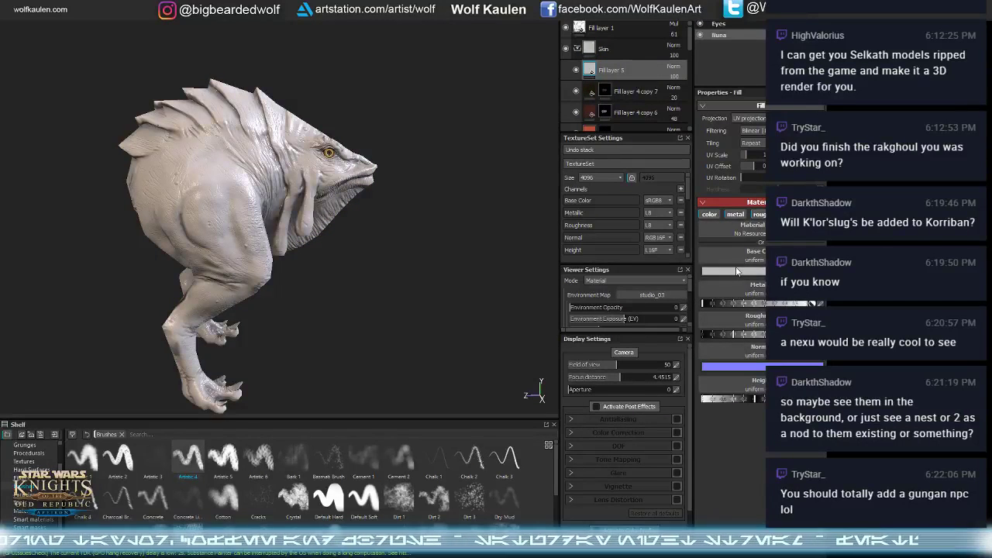
click(738, 271)
click(787, 303)
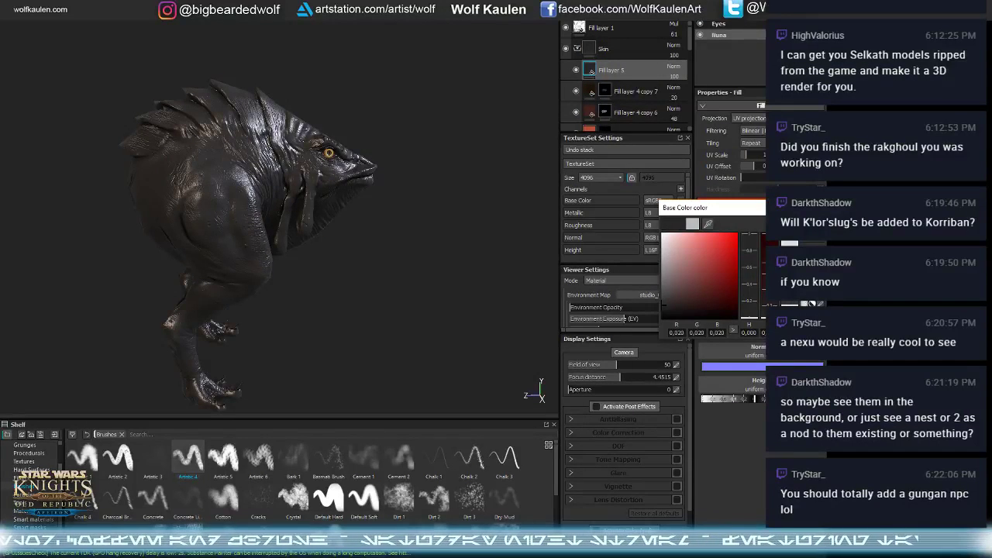
click(625, 318)
- Limit the near-black fill layer to the color channel only and give it a black mask
click(810, 214)
click(785, 214)
click(760, 214)
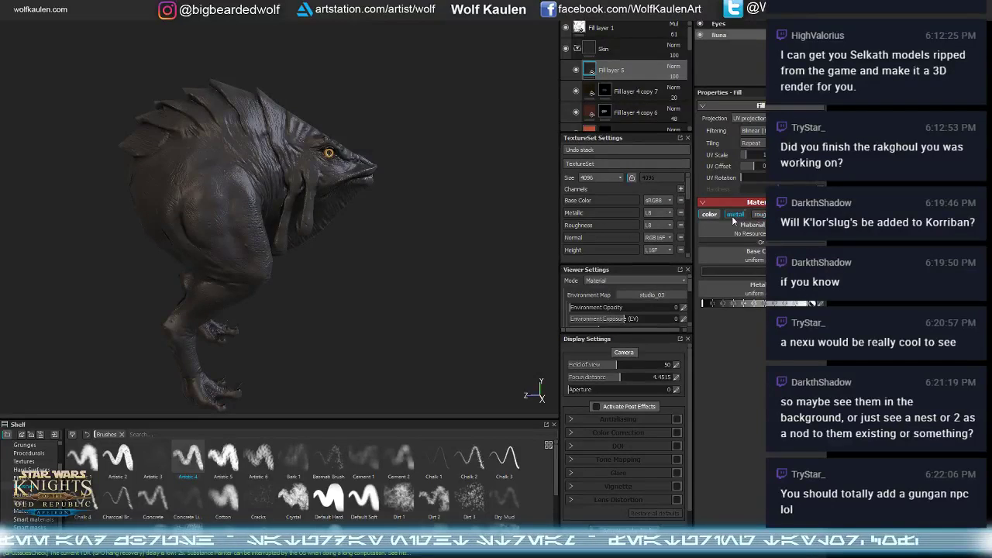
click(736, 214)
click(613, 12)
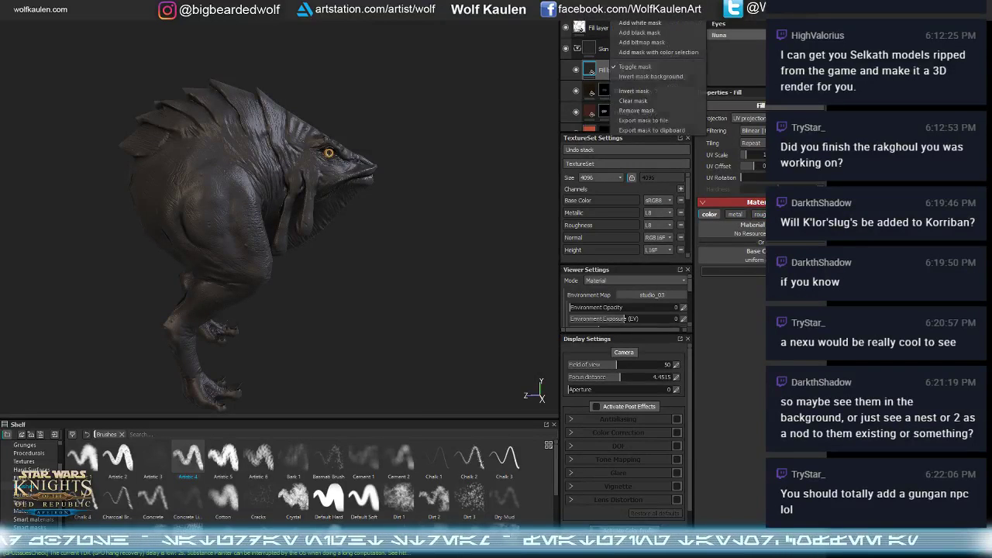
click(640, 34)
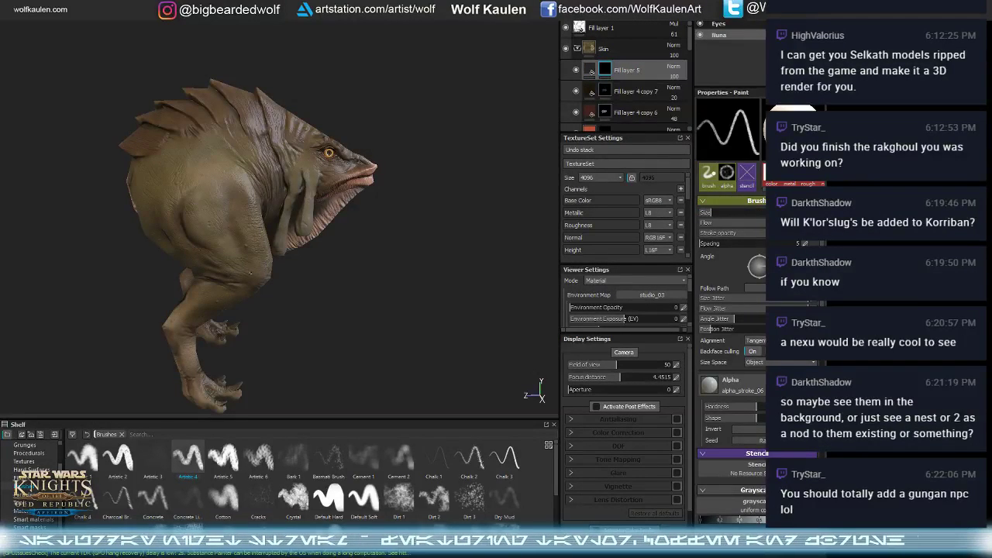
- Choose the Artistic 1 brush for painting the mask and reduce its size for small spots
alt+middle_drag(247, 277, 256, 293)
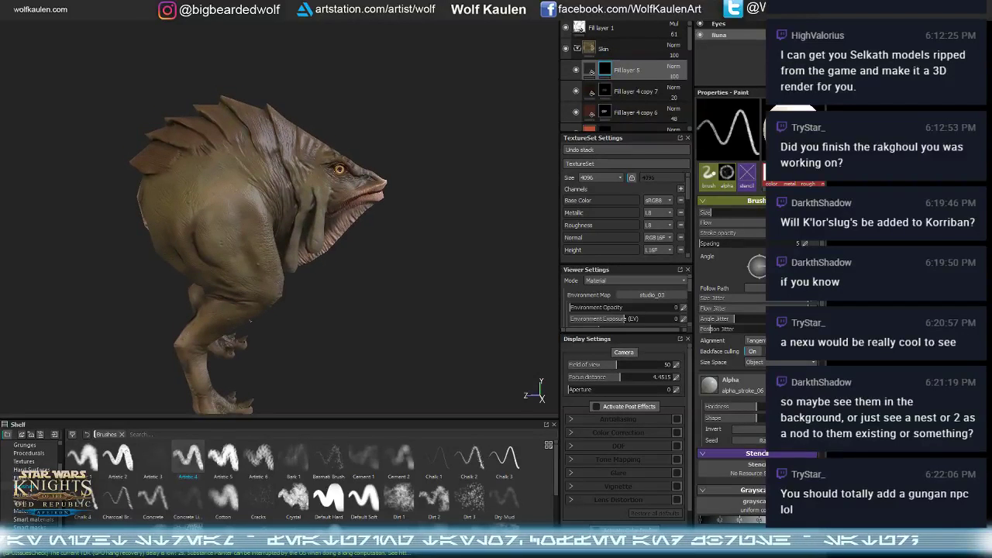
click(117, 458)
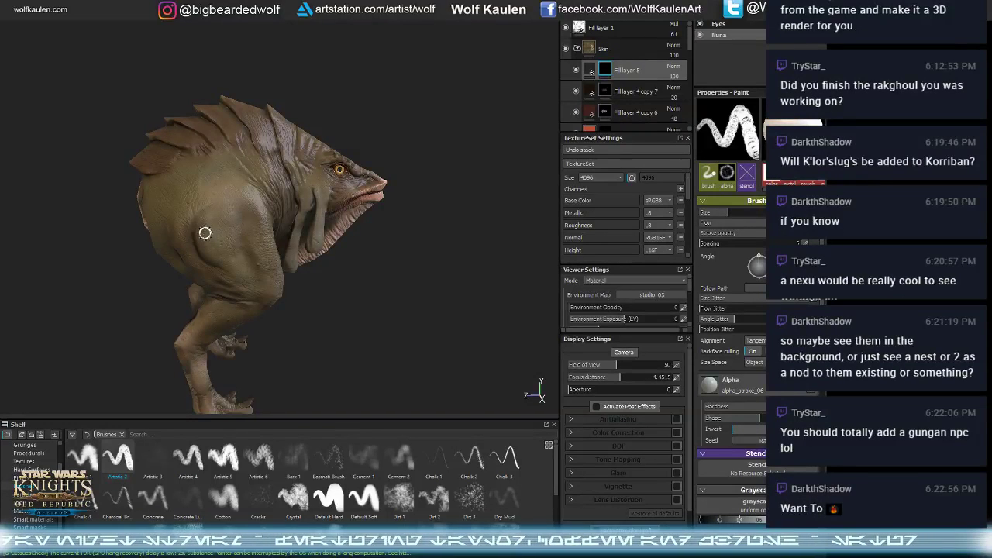
alt+drag(204, 233, 224, 248)
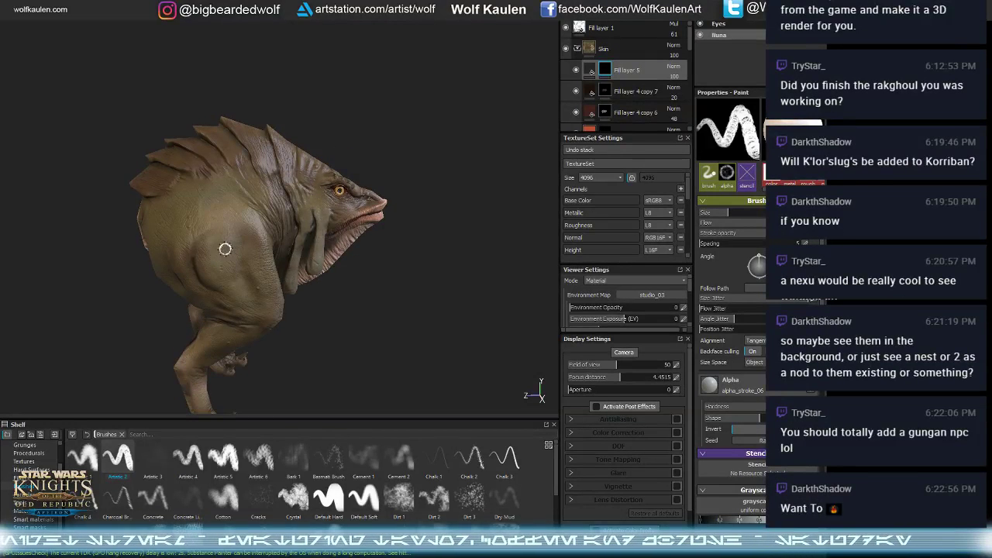
click(196, 465)
click(90, 464)
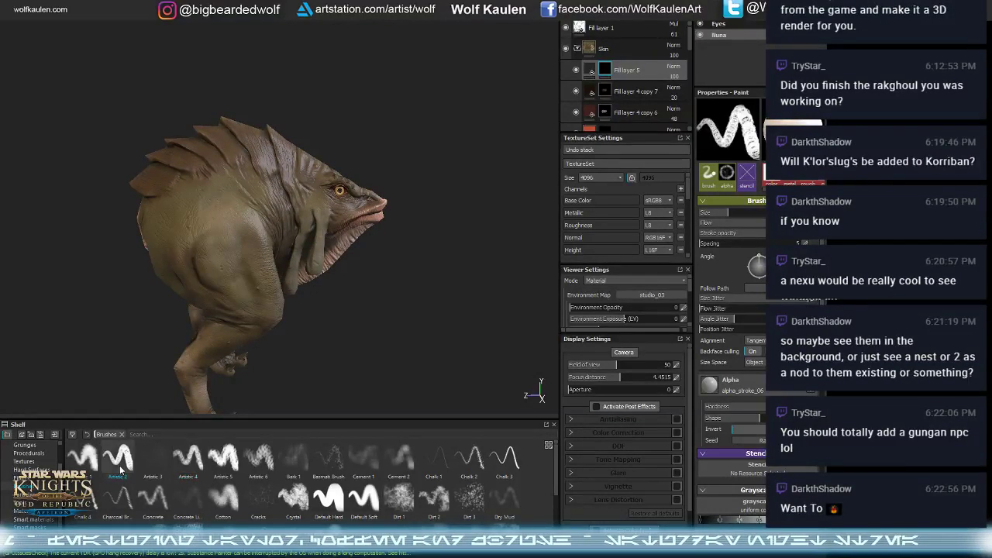
click(87, 468)
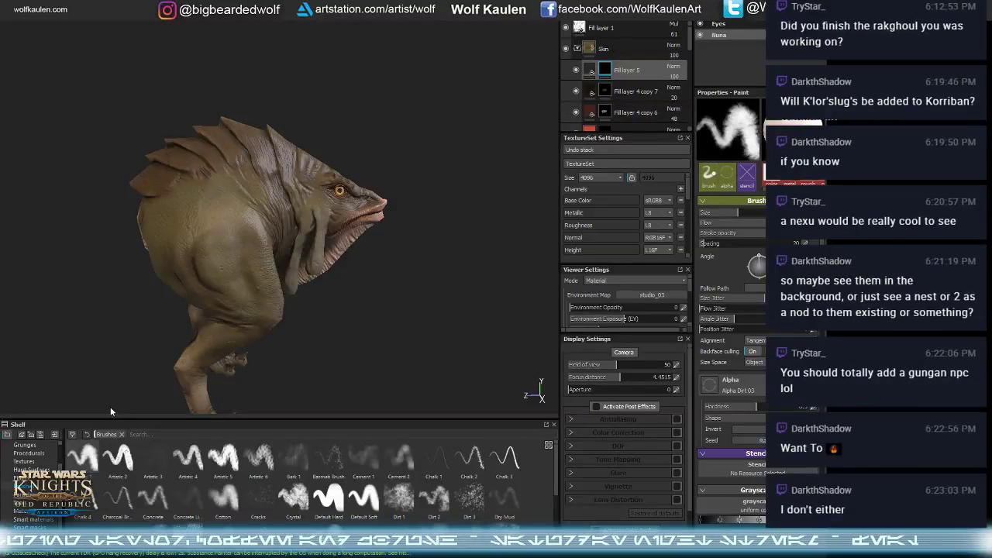
ctrl+right_drag(192, 240, 192, 240)
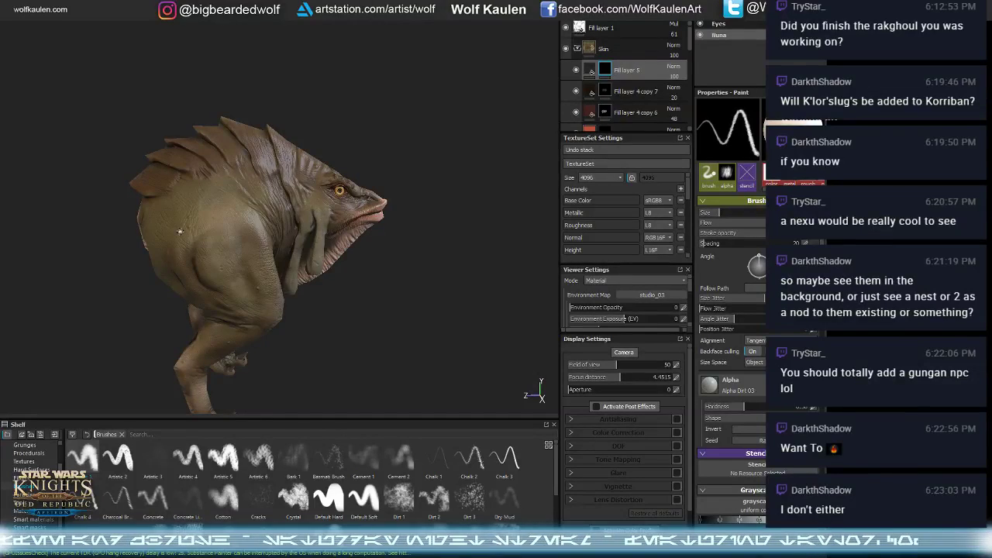
- Paint the first three small dark broken rings on the upper thigh with a finer brush, turning symmetry on
alt+drag(213, 225, 197, 242)
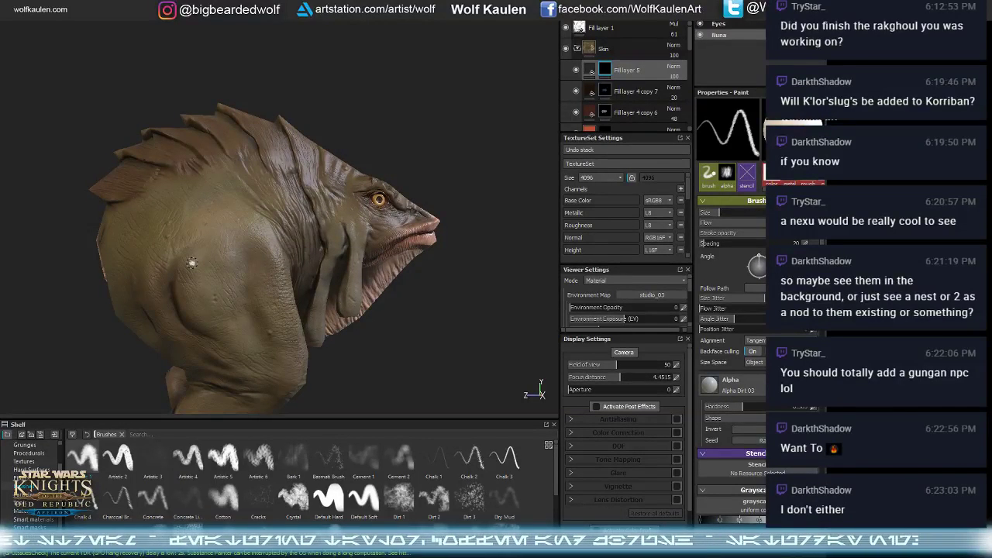
key(bracketleft)
key(bracketleft)
key(bracketleft)
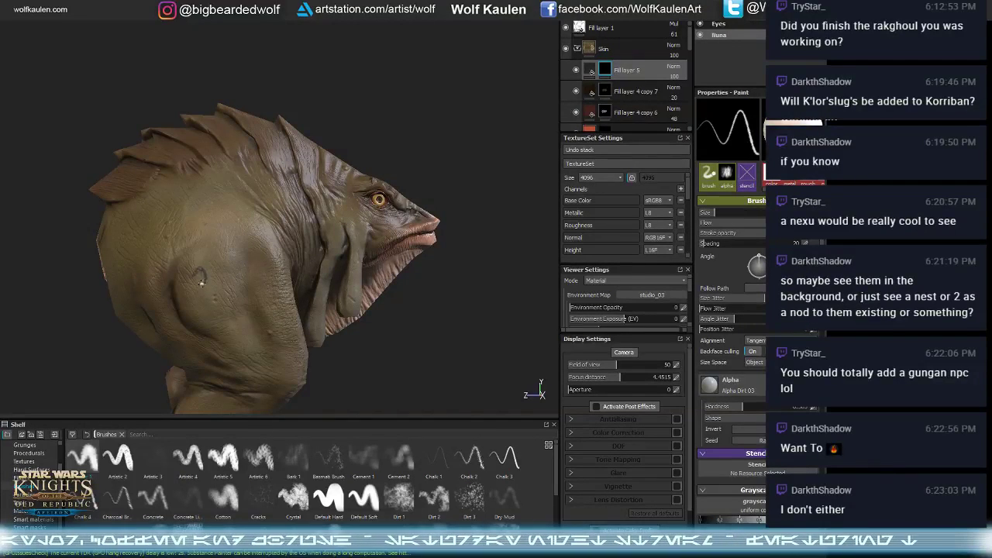
key(l)
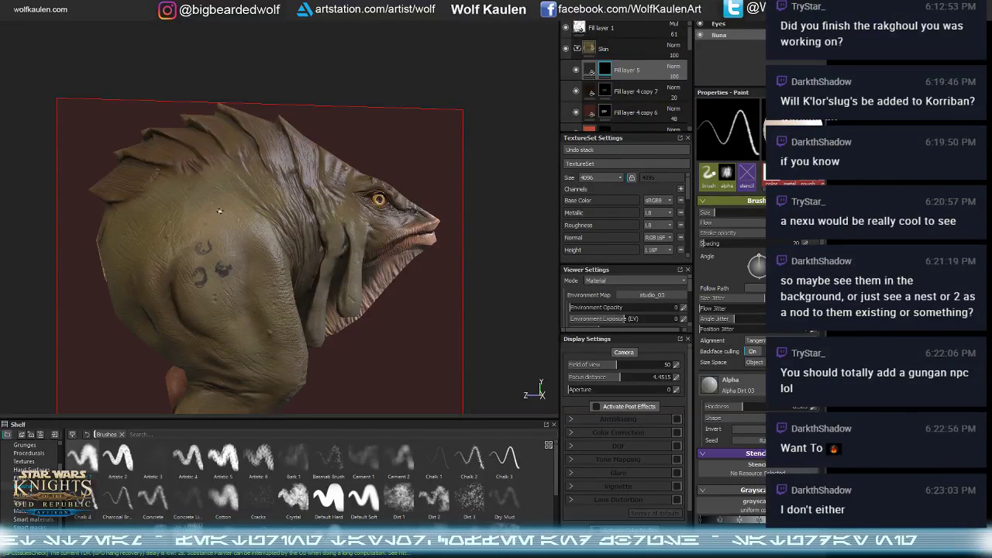
- Add more dark rosette spots around the first rings, spreading them across the upper thigh with a slightly larger brush
key(bracketright)
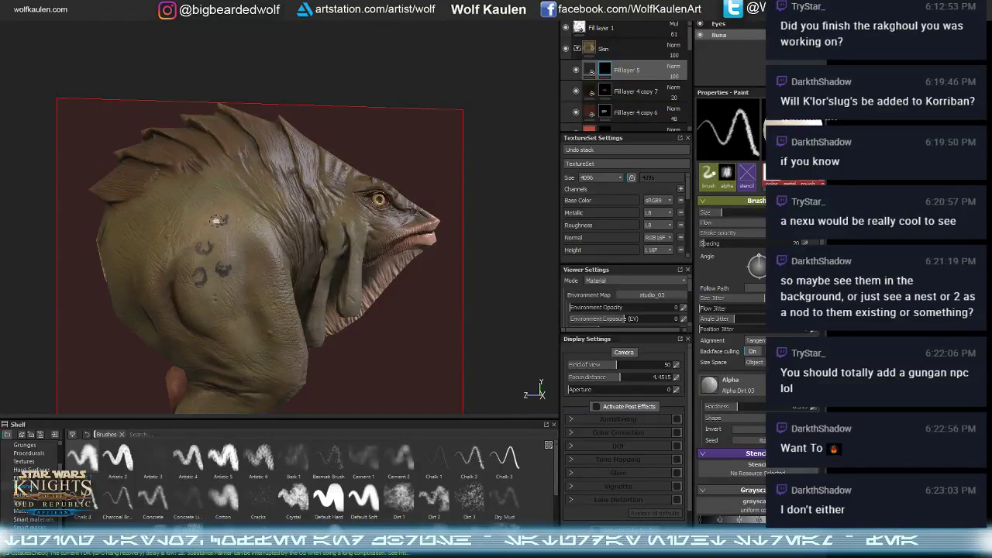
click(218, 220)
click(192, 229)
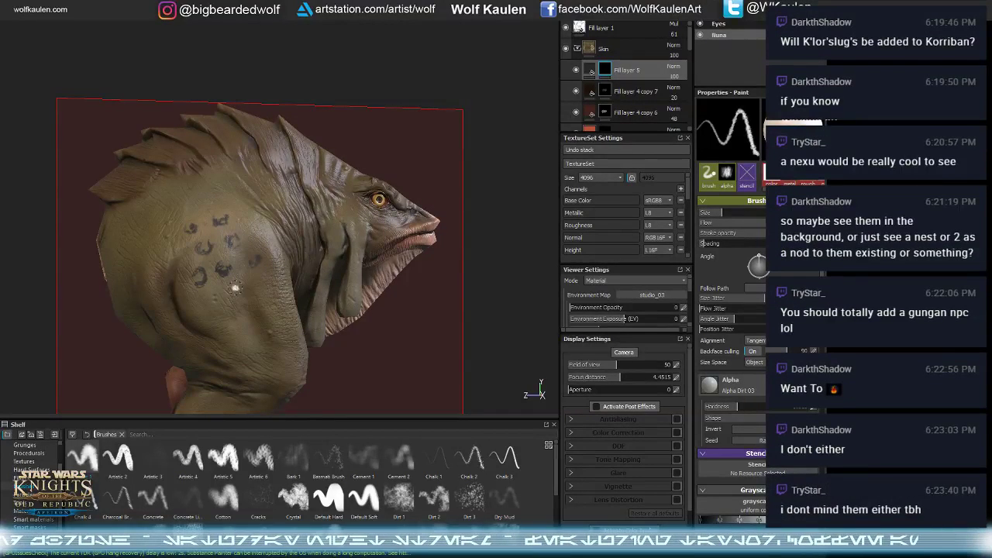
alt+drag(220, 308, 216, 300)
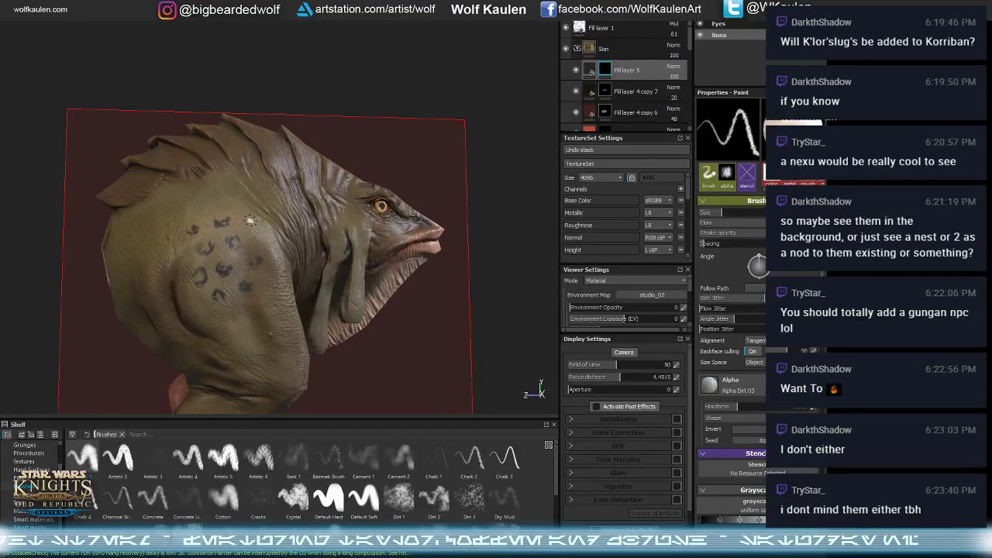
alt+drag(249, 221, 272, 285)
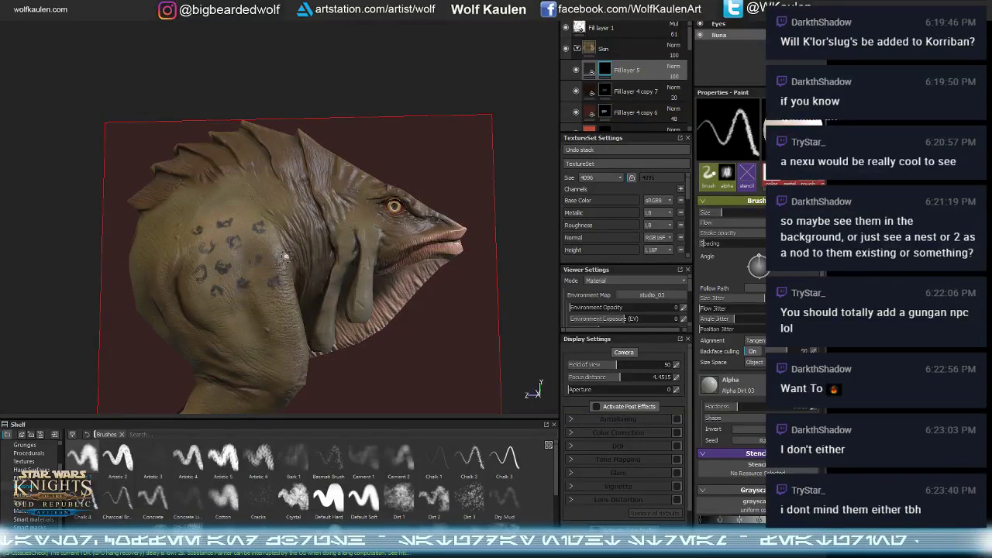
- Extend the dark ring spots down the thigh and along the lower muscle crease
mouse_move(240, 310)
alt+mouse_down()
mouse_move(227, 326)
mouse_move(276, 323)
alt+mouse_up()
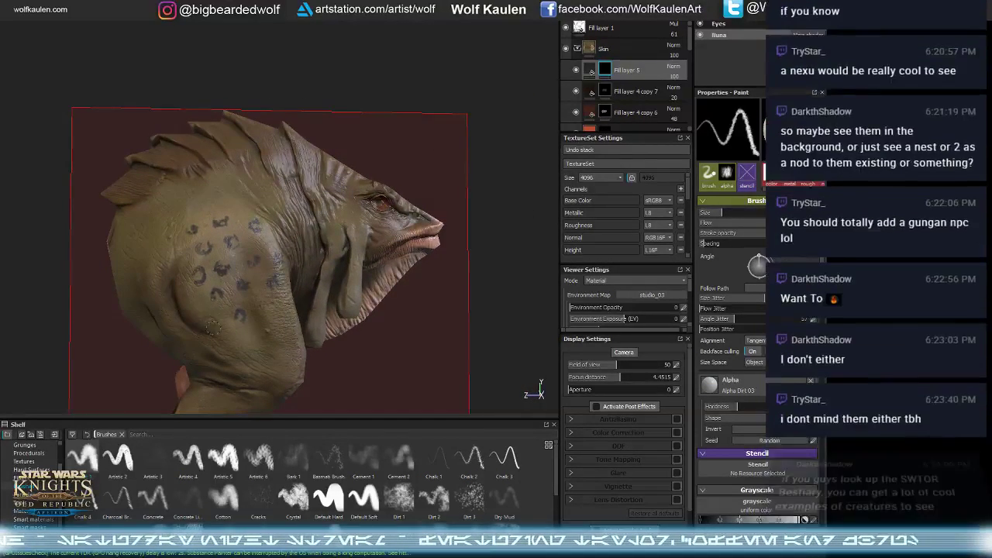
mouse_move(213, 328)
alt+mouse_down()
mouse_move(260, 328)
mouse_move(250, 339)
alt+mouse_up()
alt+drag(170, 294, 189, 304)
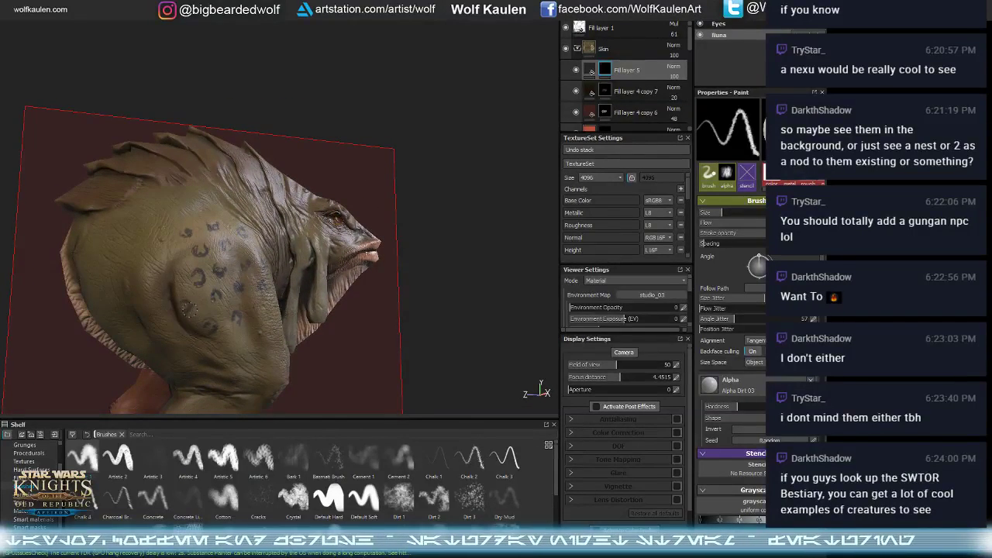
alt+drag(231, 277, 218, 362)
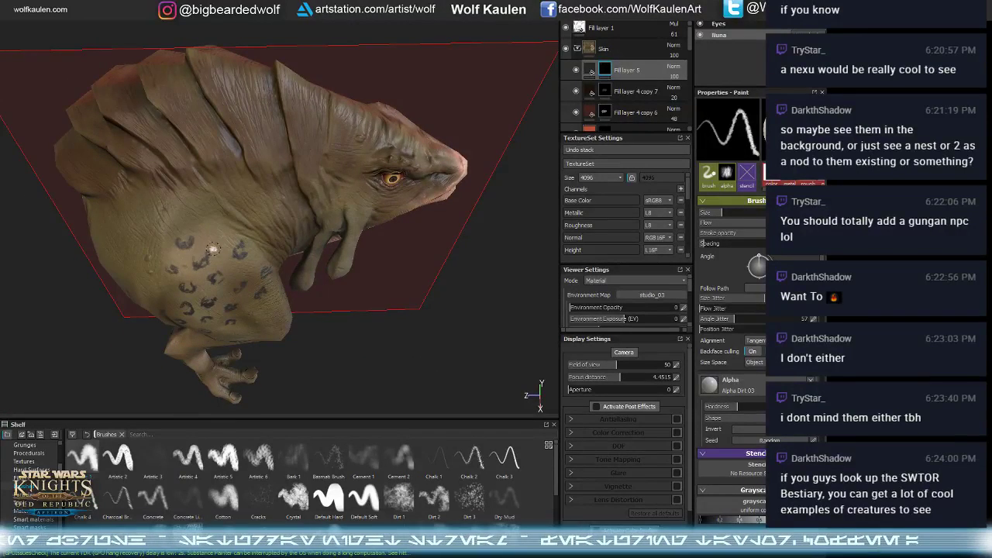
- Carry the spot pattern above the thigh and back onto the rear flank beneath the back plates
mouse_move(212, 249)
alt+mouse_down()
mouse_move(232, 249)
mouse_move(217, 235)
alt+mouse_up()
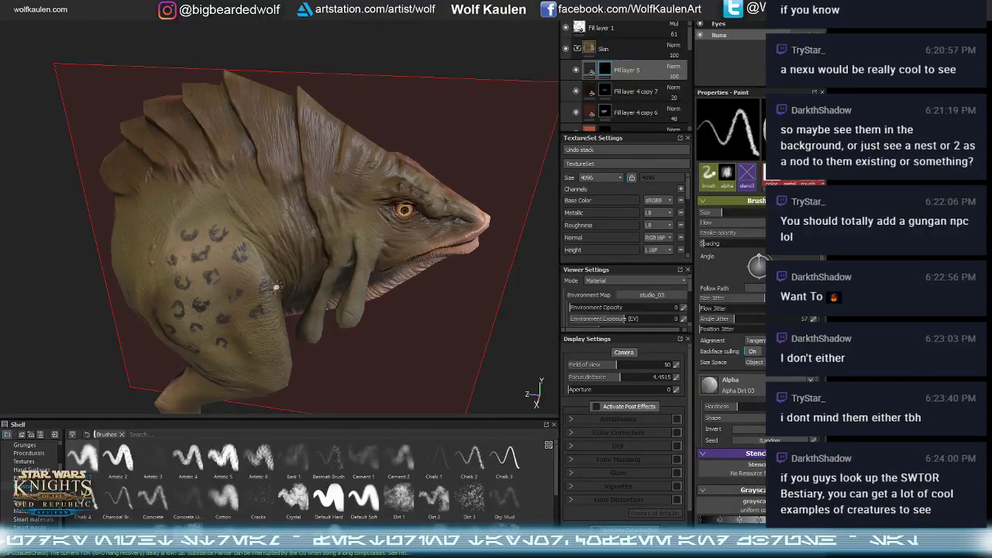
mouse_move(277, 287)
alt+mouse_down()
mouse_move(266, 361)
mouse_move(250, 323)
mouse_move(308, 381)
alt+mouse_up()
alt+drag(219, 307, 134, 293)
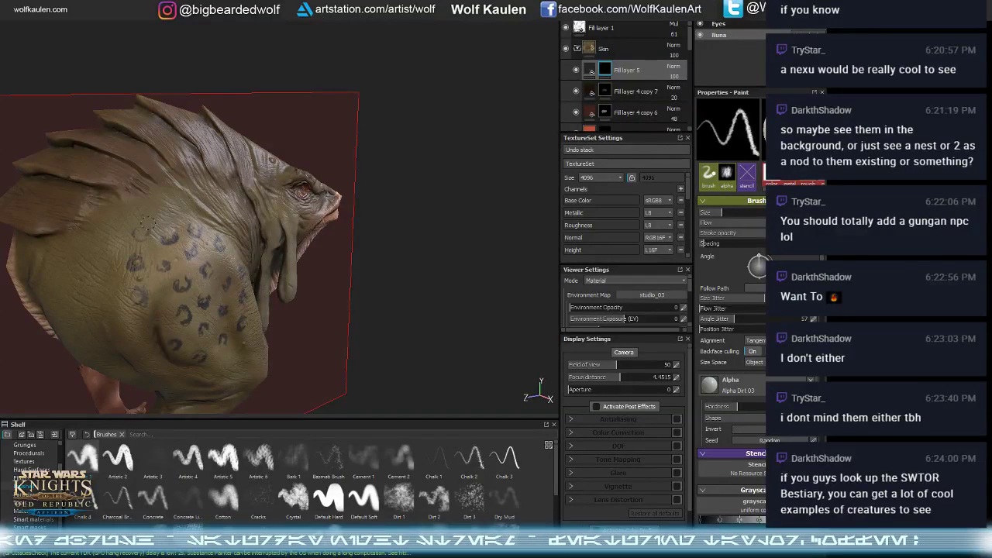
mouse_move(137, 233)
alt+mouse_down()
mouse_move(172, 211)
mouse_move(113, 267)
alt+mouse_up()
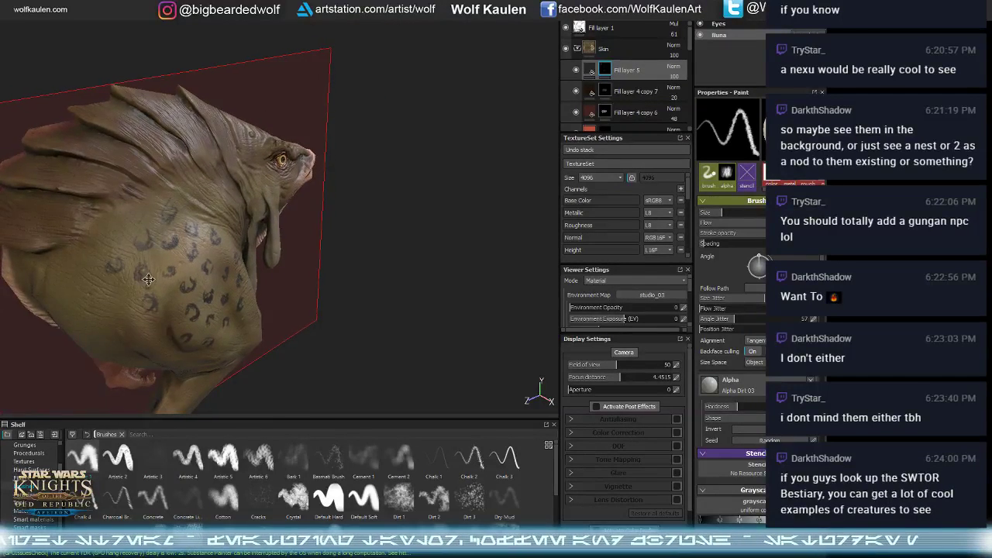
alt+drag(283, 163, 276, 197)
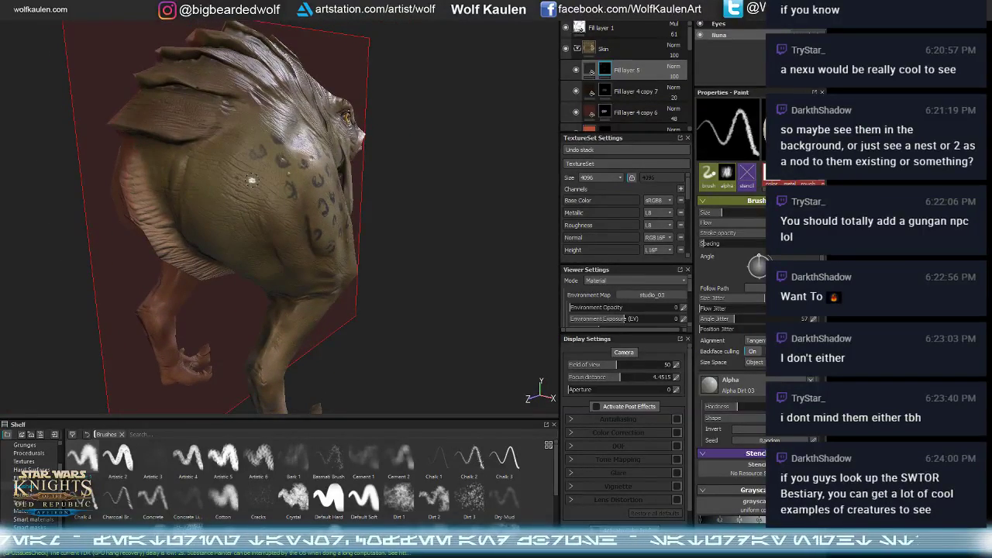
alt+drag(261, 179, 268, 203)
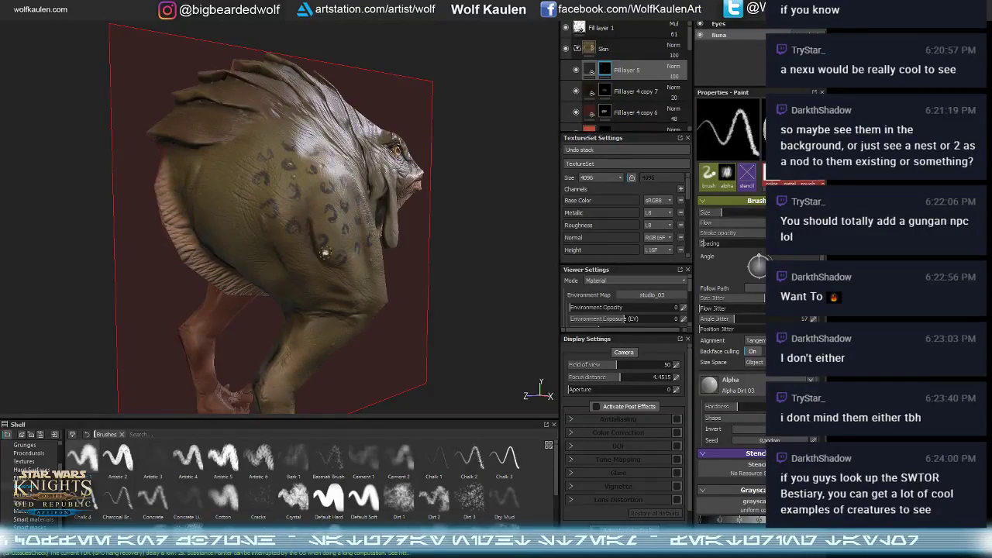
- Fill gaps in the spot pattern along the thigh's upper edge and across the rear flank
alt+drag(303, 256, 379, 235)
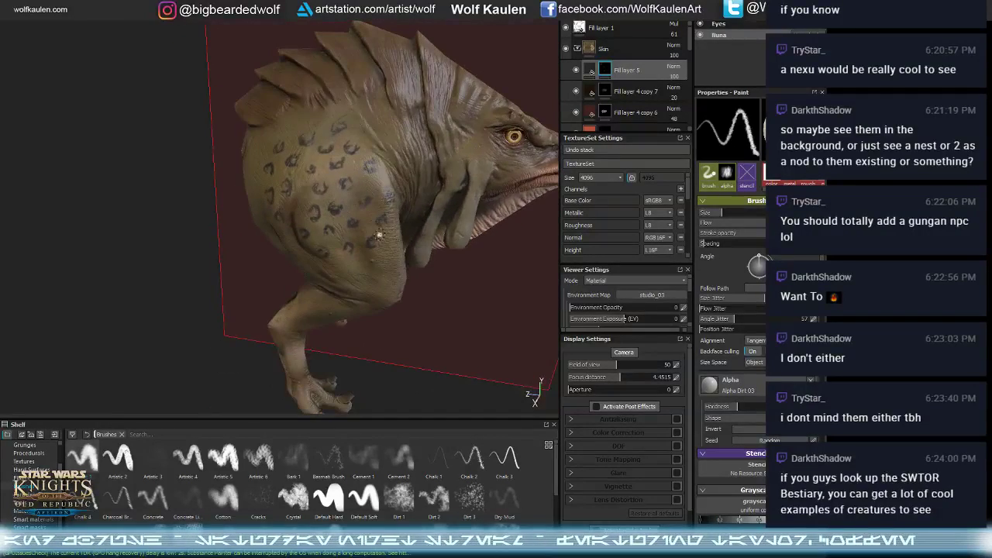
alt+drag(370, 135, 401, 165)
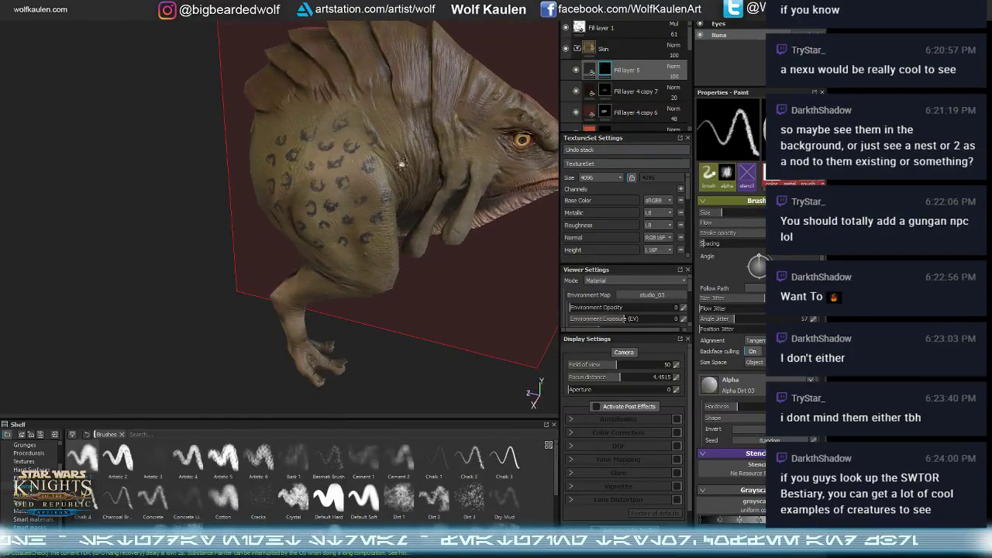
mouse_move(397, 159)
shift+right_down()
mouse_move(407, 148)
mouse_move(384, 128)
shift+right_up()
alt+drag(378, 137, 287, 219)
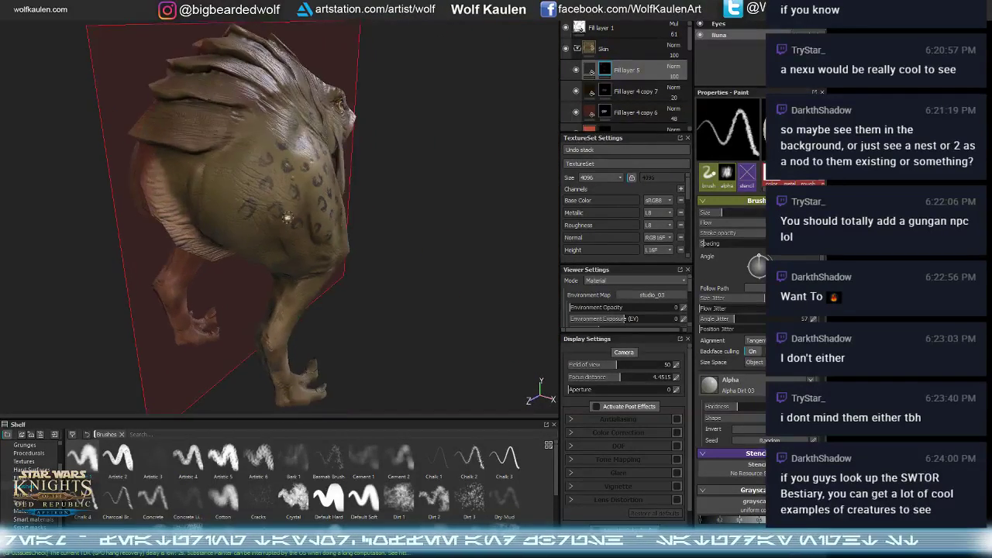
alt+drag(217, 209, 232, 247)
alt+drag(431, 187, 365, 296)
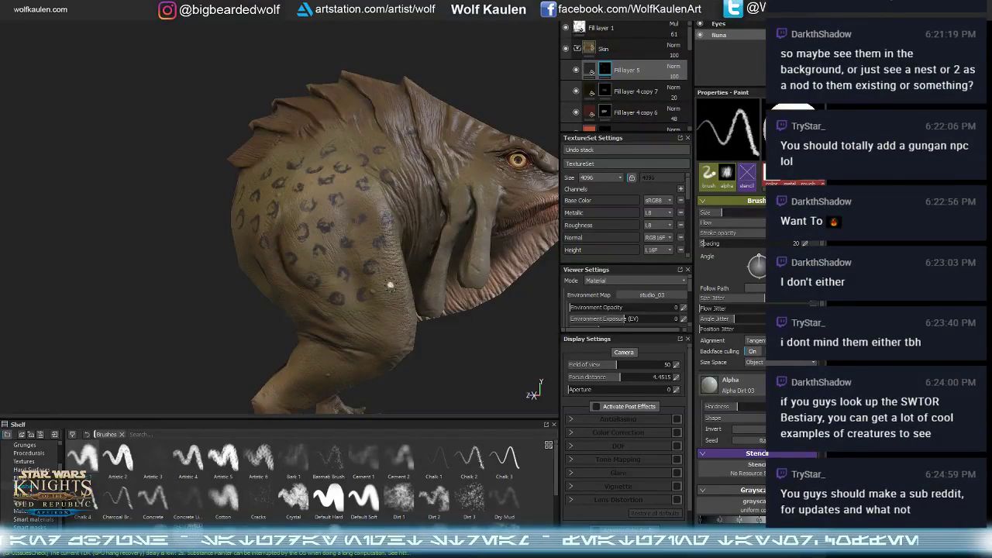
- Continue the dark spots around the back of the thigh and forward towards the neck folds
alt+drag(391, 284, 184, 204)
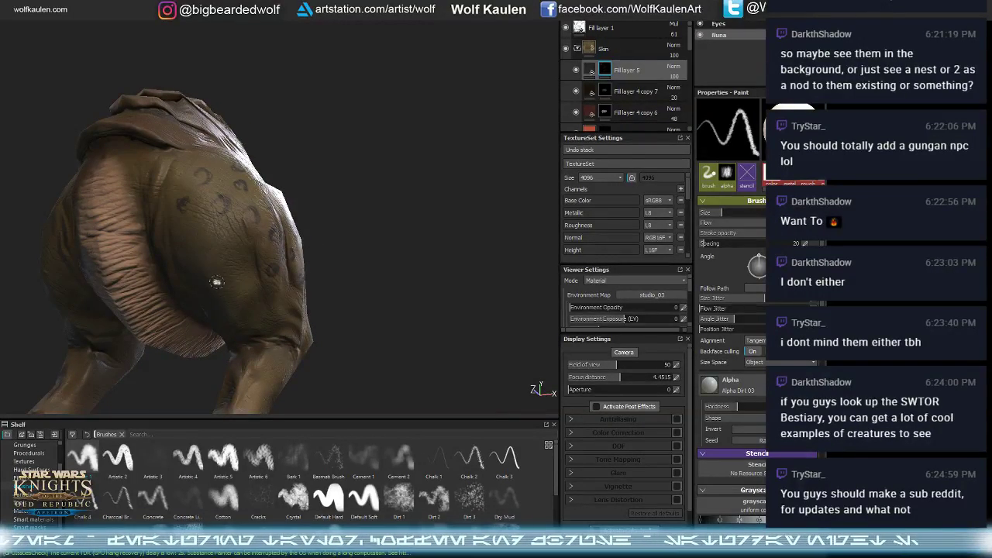
mouse_move(220, 289)
alt+mouse_down()
mouse_move(212, 229)
mouse_move(235, 251)
mouse_move(151, 333)
mouse_move(212, 266)
mouse_move(236, 287)
mouse_move(400, 259)
mouse_move(288, 231)
alt+mouse_up()
scroll(288, 231, up, 3)
right_click(288, 231)
key(Escape)
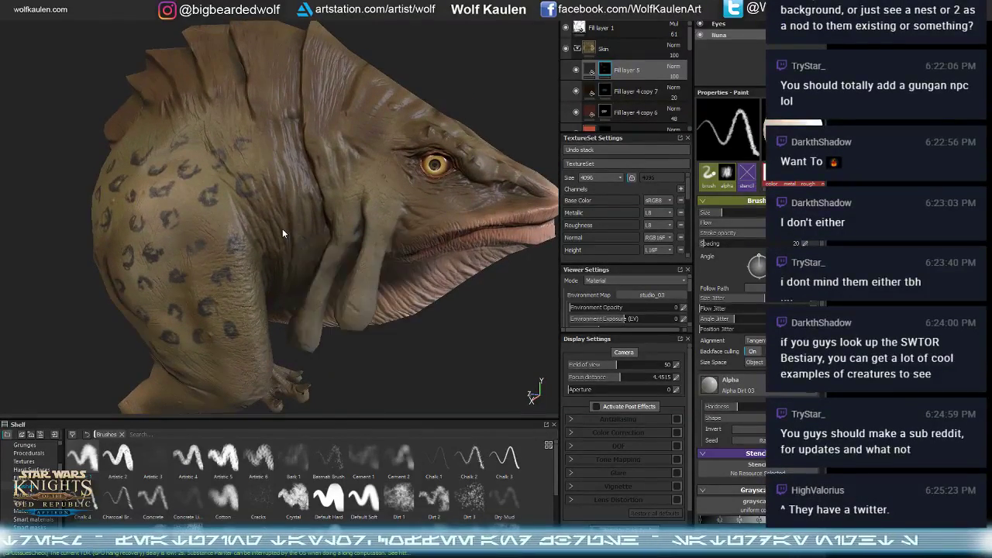
- Paint dark spots across the neck folds and onto the skin between the hanging flaps and the eye
shift+right_drag(276, 233, 288, 213)
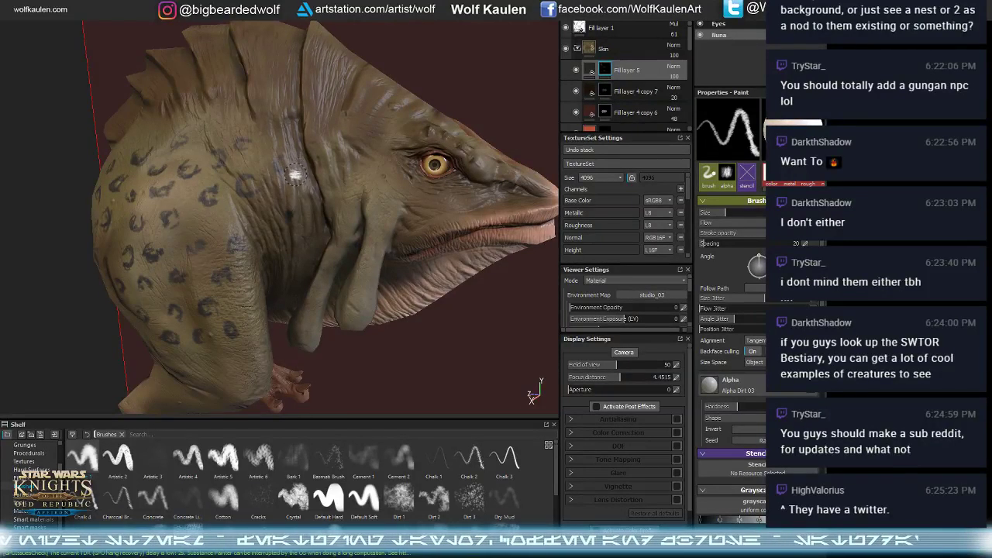
alt+drag(280, 172, 270, 155)
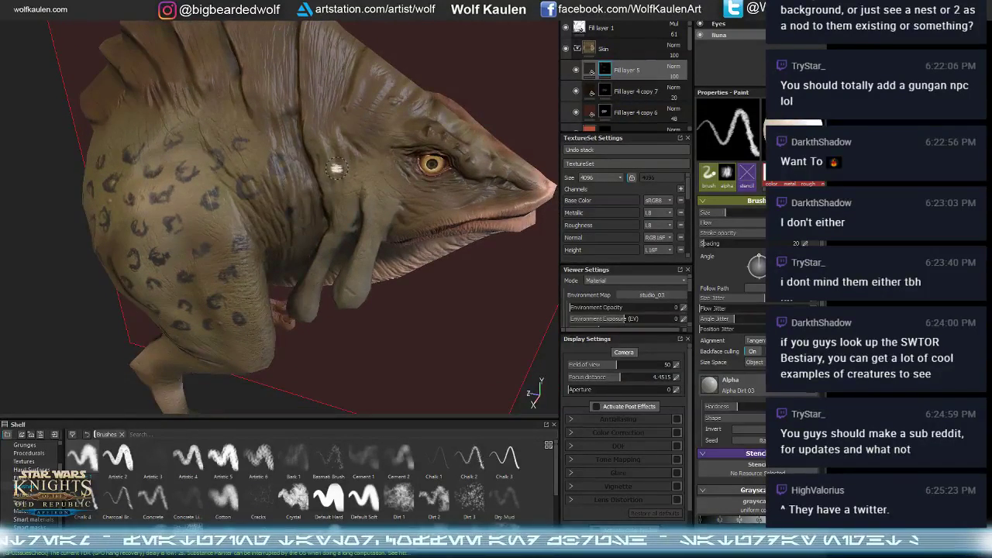
drag(329, 167, 340, 165)
alt+drag(368, 211, 357, 206)
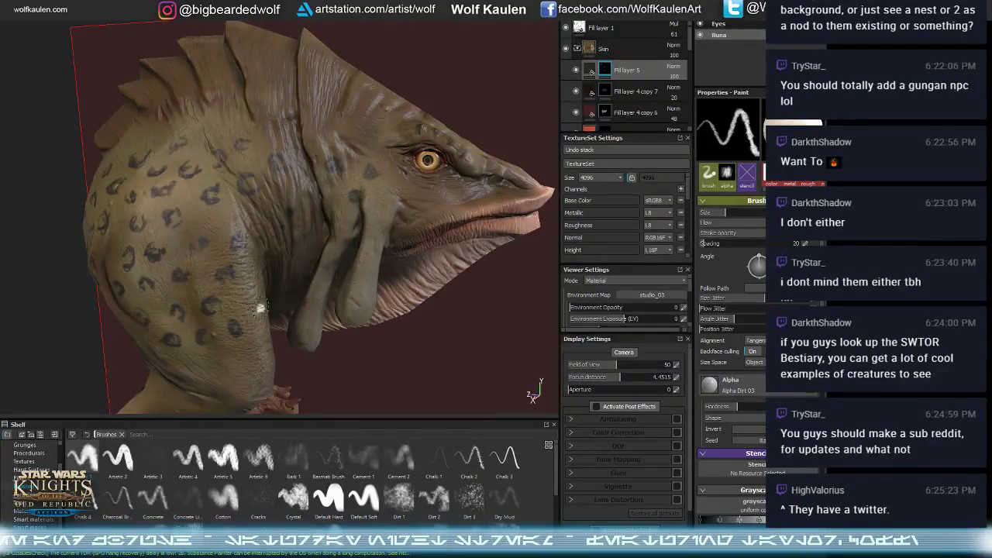
- Paint dark spots on the lower thigh and down both hanging flaps beside the neck
mouse_move(263, 310)
alt+mouse_down()
mouse_move(212, 231)
mouse_move(253, 296)
alt+mouse_up()
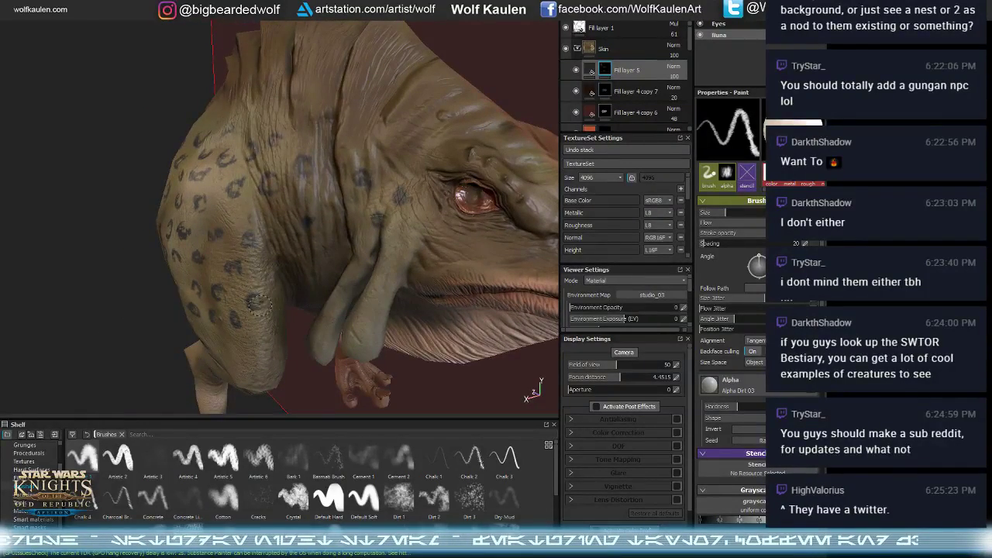
alt+drag(265, 341, 285, 272)
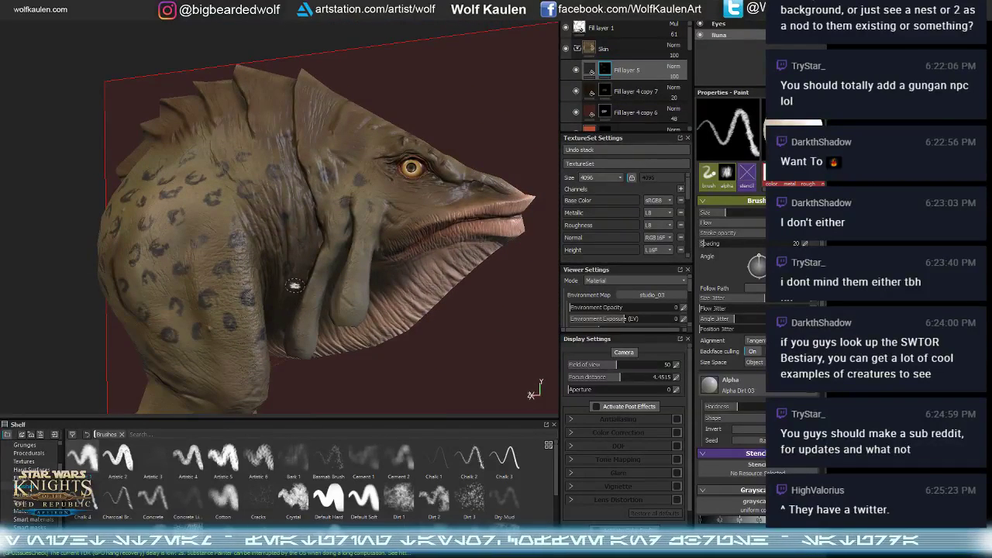
click(307, 347)
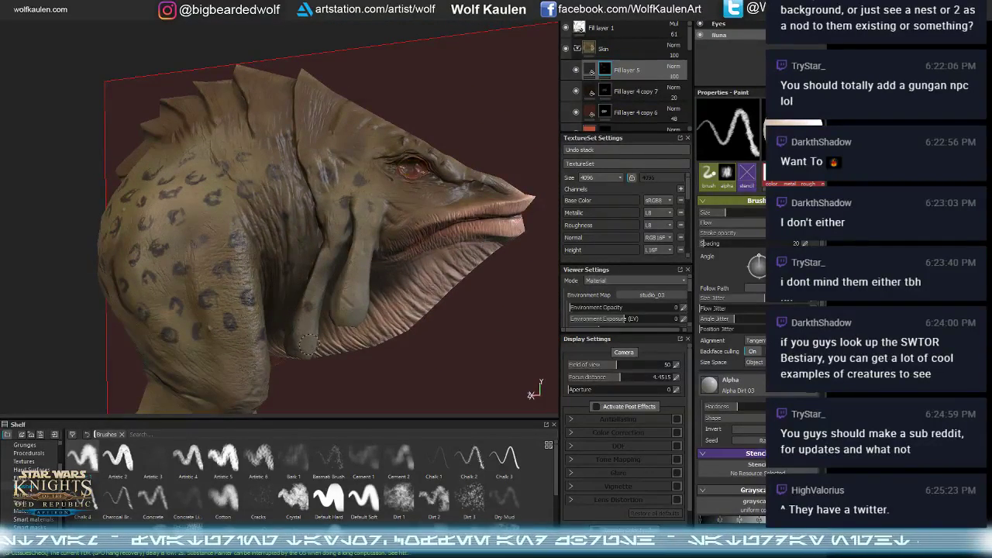
mouse_move(319, 277)
mouse_down()
mouse_move(345, 290)
mouse_move(355, 239)
mouse_up()
click(361, 308)
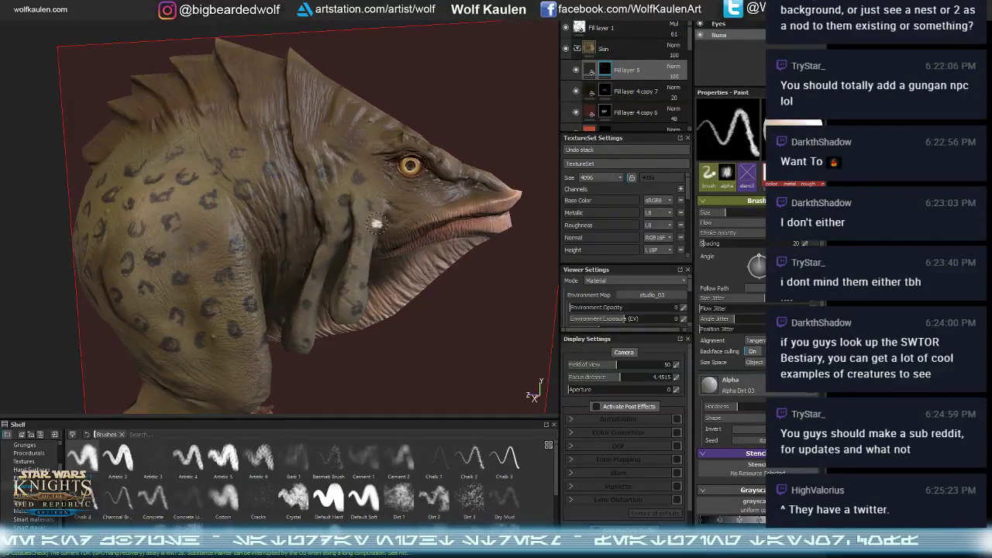
- Extend the dark spots over the lower thigh to the knee and around onto its front and inner side
alt+drag(354, 304, 395, 287)
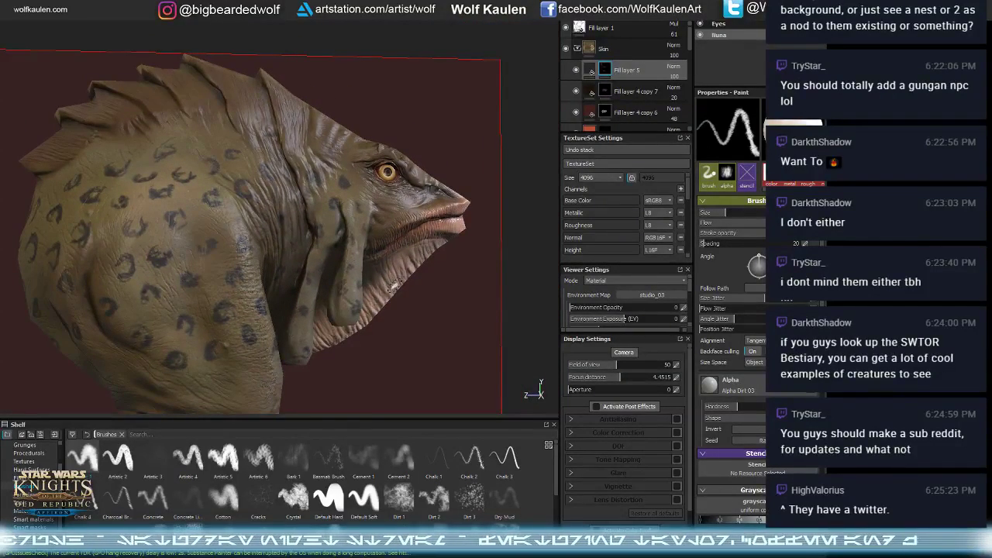
alt+drag(288, 328, 256, 310)
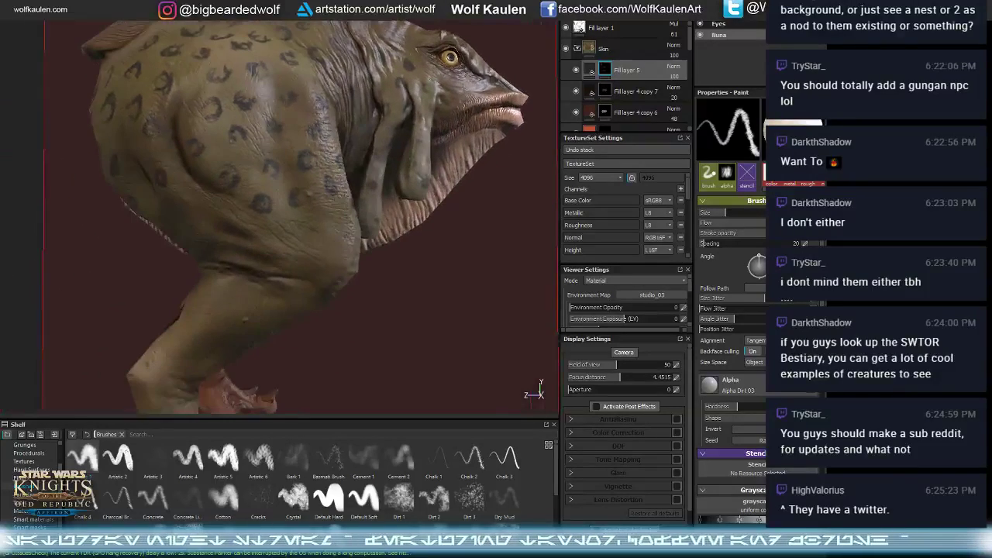
mouse_move(353, 275)
alt+mouse_down()
mouse_move(264, 225)
mouse_move(183, 200)
mouse_move(148, 193)
mouse_move(180, 240)
mouse_move(137, 220)
alt+mouse_up()
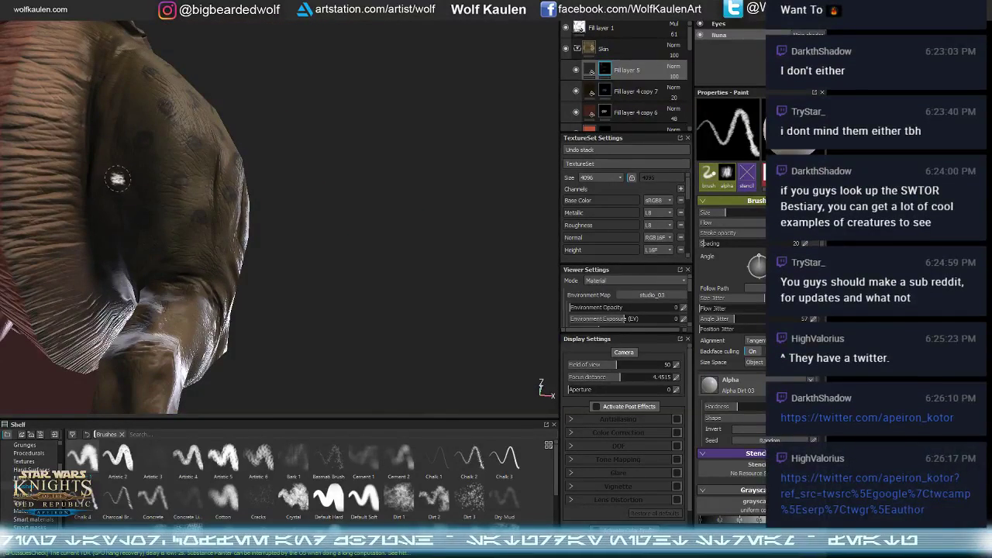
key(alt)
alt+drag(118, 176, 182, 181)
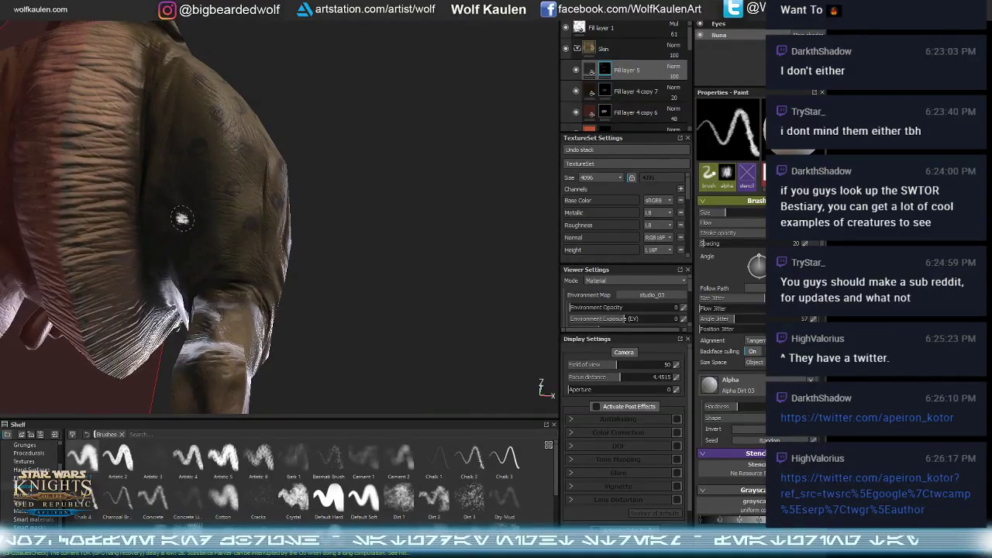
mouse_move(184, 223)
alt+mouse_down()
mouse_move(225, 279)
mouse_move(215, 238)
mouse_move(227, 226)
mouse_move(176, 254)
mouse_move(257, 253)
mouse_move(217, 341)
mouse_move(193, 279)
alt+mouse_up()
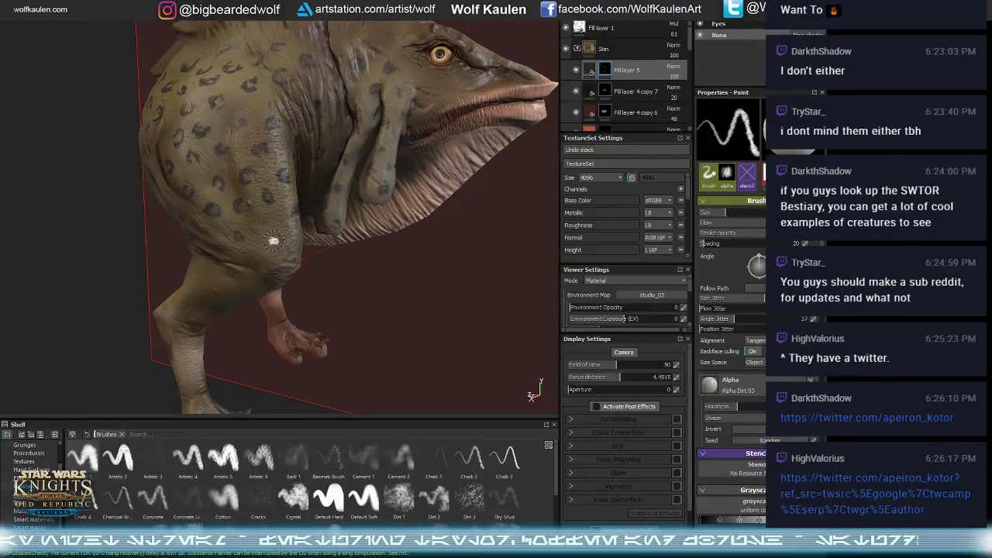
alt+drag(264, 215, 200, 304)
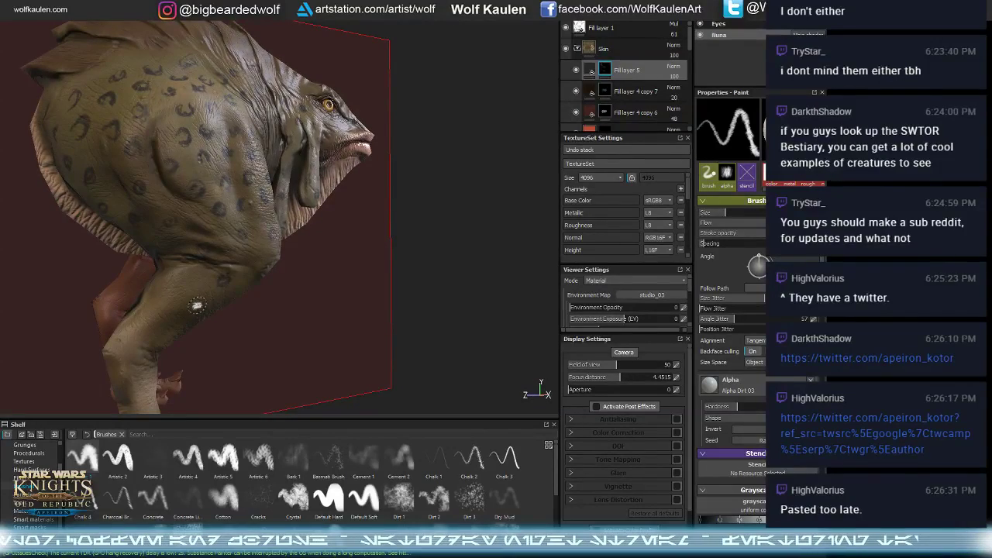
alt+drag(202, 279, 295, 274)
alt+drag(298, 253, 191, 281)
scroll(191, 280, up, 3)
scroll(676, 81, down, 1)
- Fade the spot pattern by setting the opacity of Fill layer 5 to 28
click(673, 47)
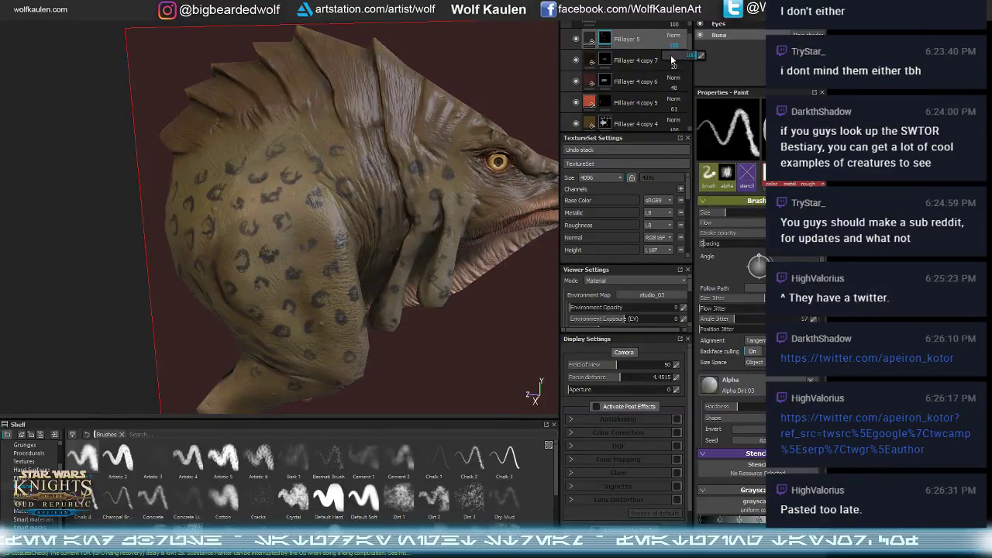
click(671, 56)
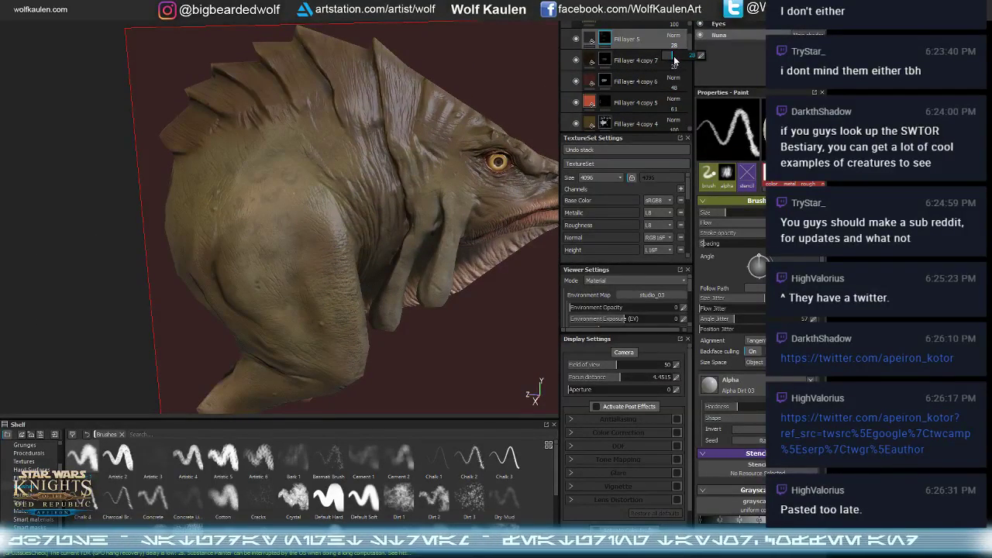
scroll(463, 190, down, 3)
alt+drag(464, 190, 409, 264)
scroll(610, 68, up, 1)
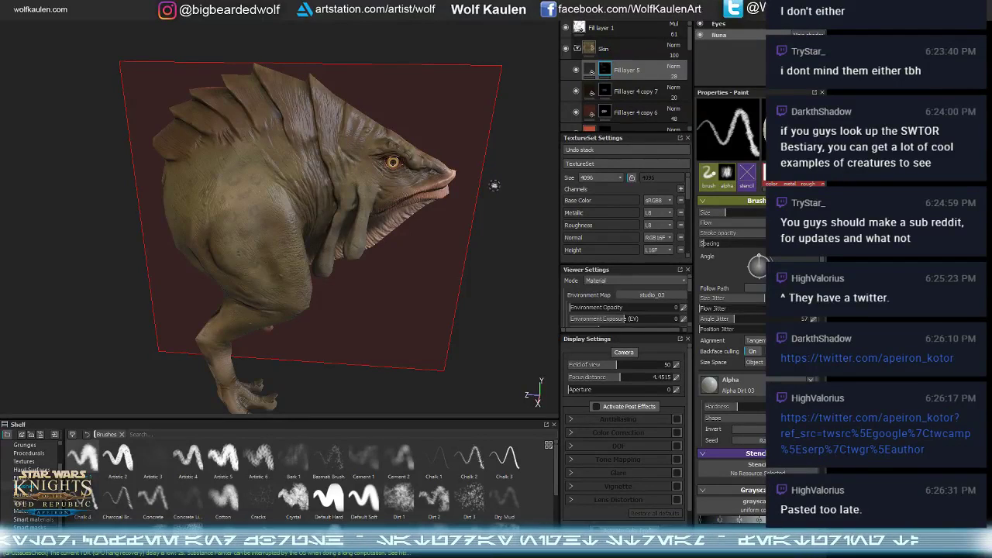
- Look through the skin layer stack and examine the faded pattern from the side and above
scroll(644, 91, down, 6)
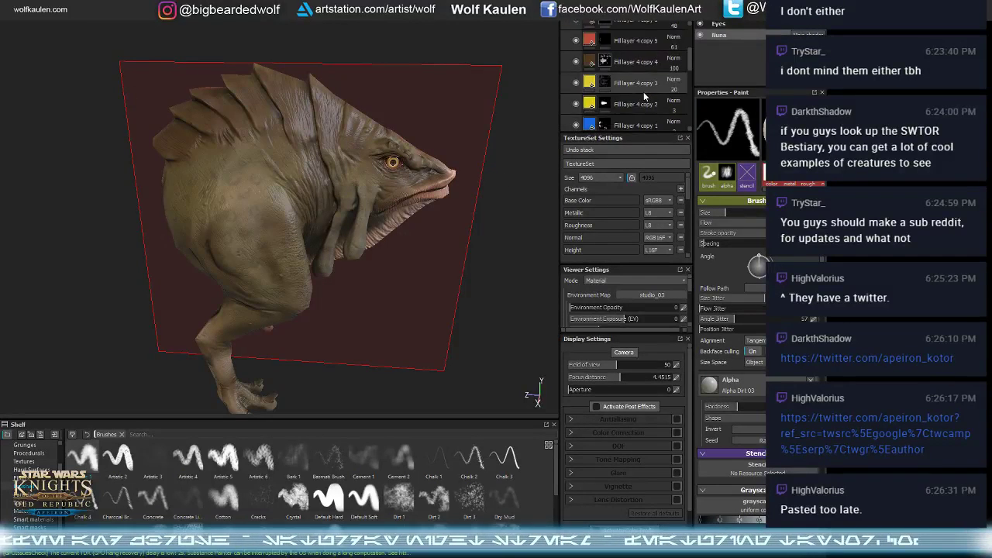
scroll(643, 94, up, 3)
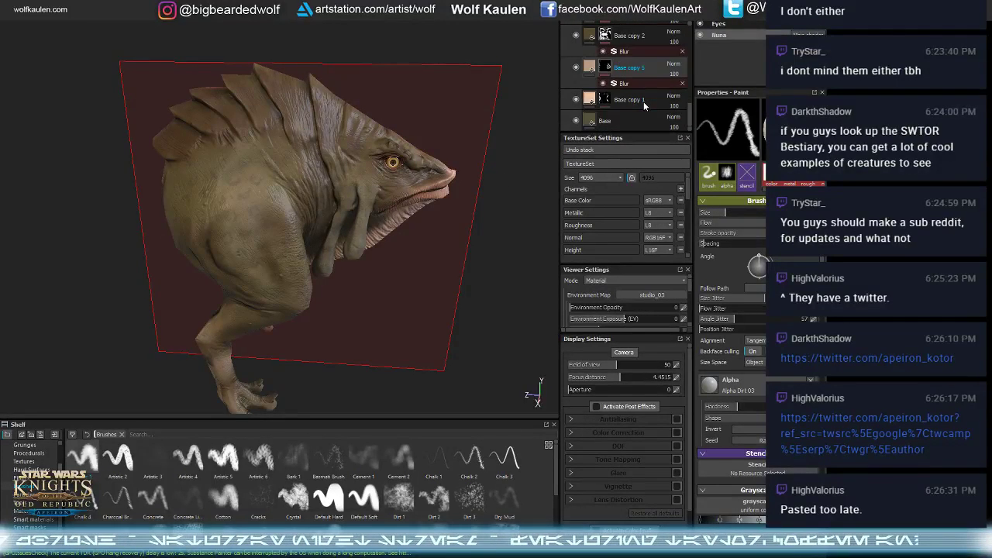
scroll(627, 120, up, 5)
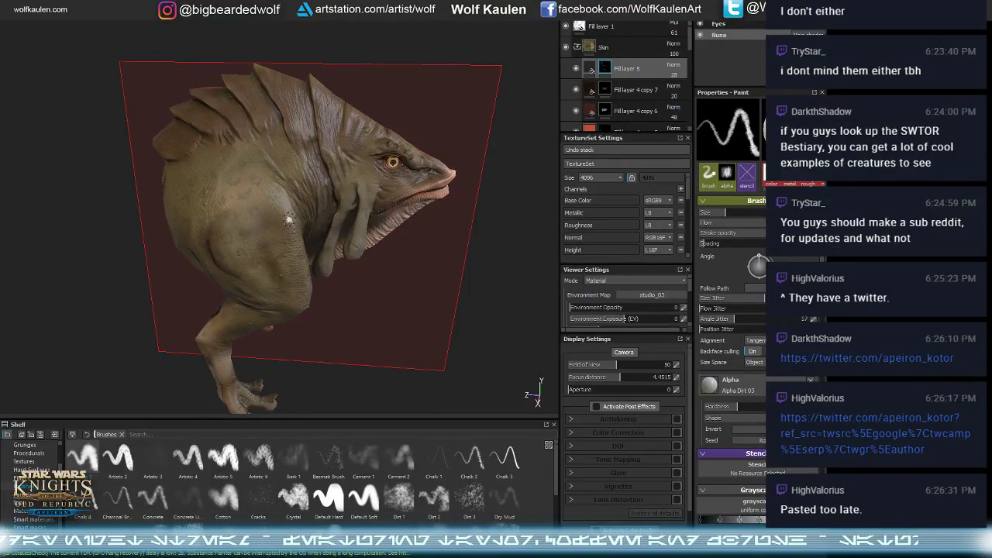
alt+drag(289, 221, 279, 226)
alt+drag(425, 199, 372, 227)
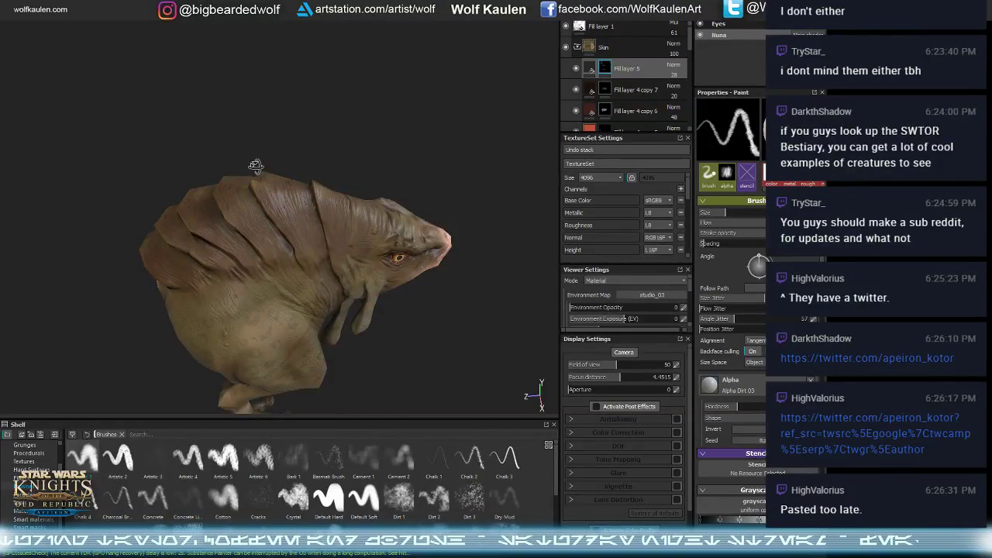
alt+drag(256, 166, 339, 204)
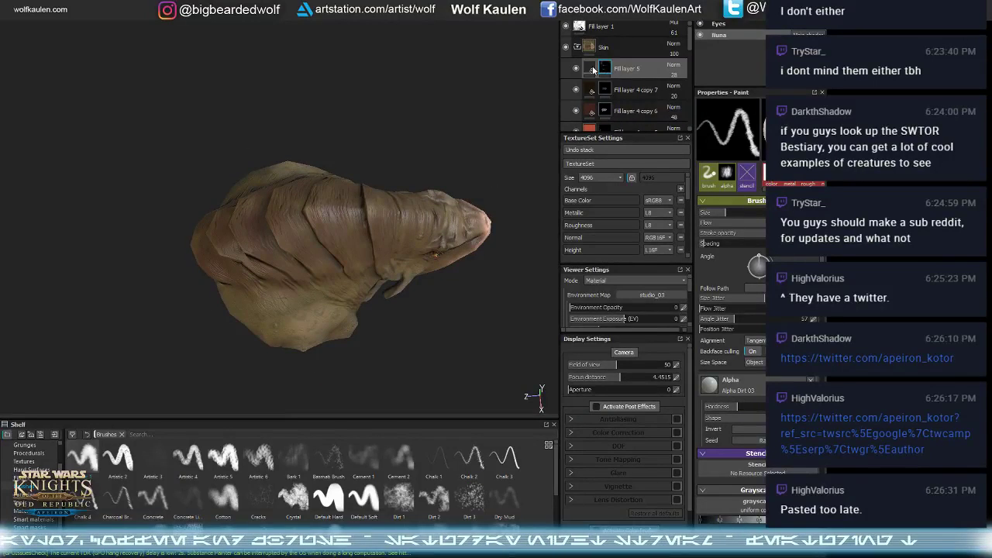
alt+drag(410, 328, 384, 233)
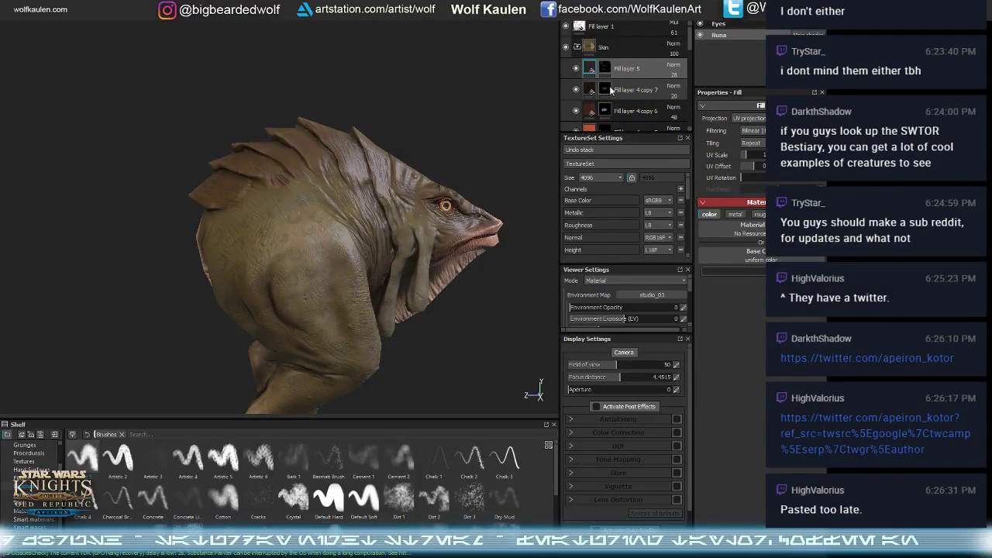
- Try moving Fill layer 5 out of the Skin group to a place beneath it
drag(587, 31, 628, 69)
scroll(624, 93, down, 6)
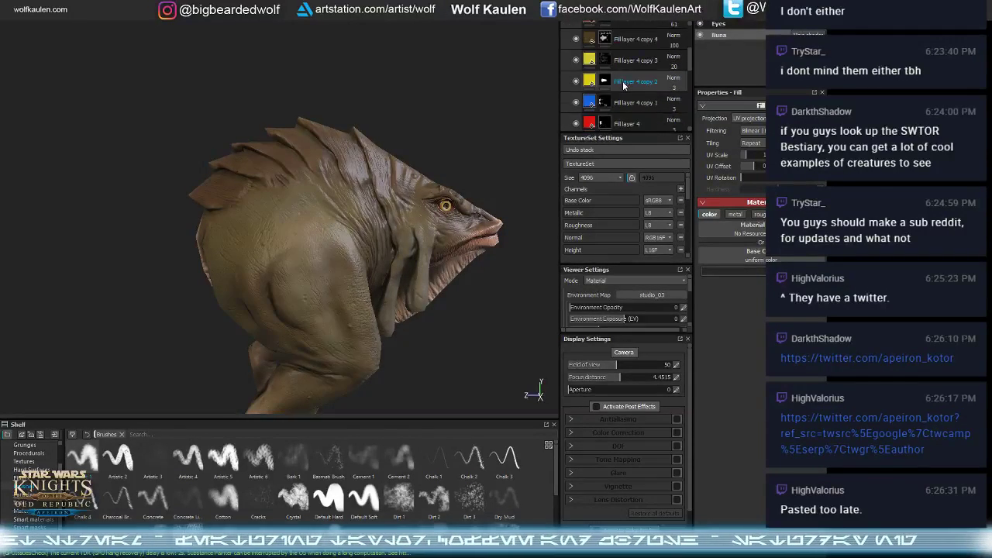
mouse_move(634, 118)
mouse_down()
mouse_move(632, 28)
mouse_move(611, 140)
mouse_move(634, 128)
mouse_up()
scroll(628, 85, up, 5)
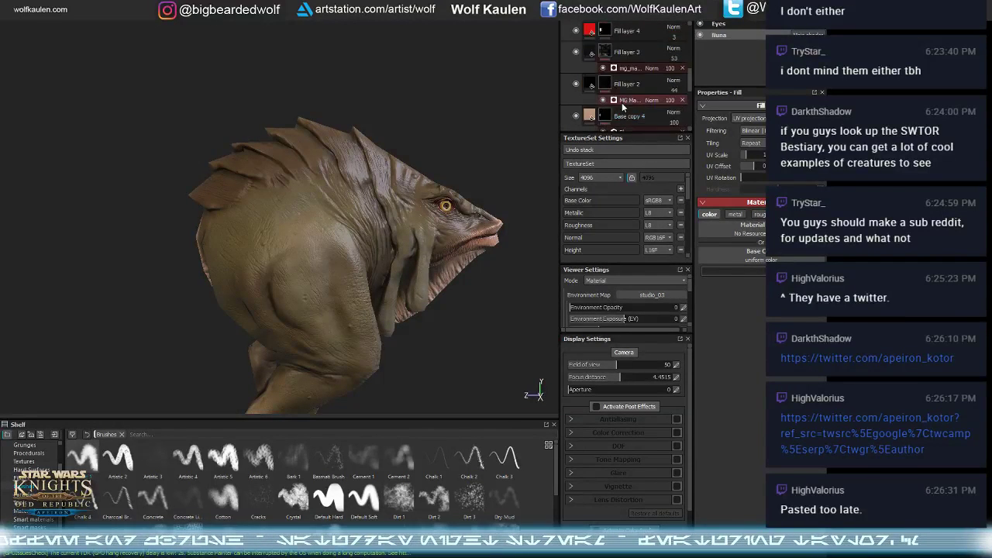
click(577, 52)
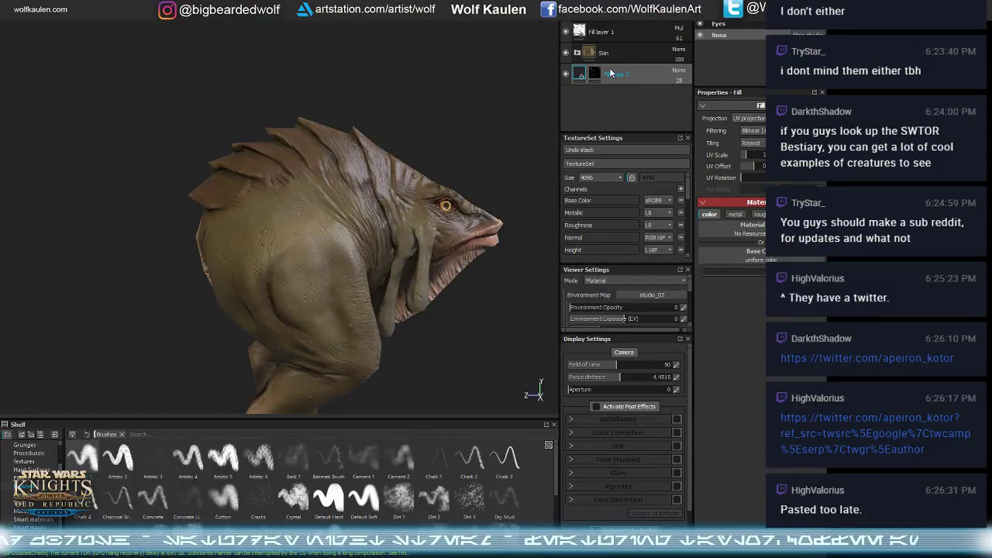
mouse_move(611, 73)
mouse_down()
mouse_move(616, 52)
mouse_move(631, 67)
mouse_move(619, 89)
mouse_up()
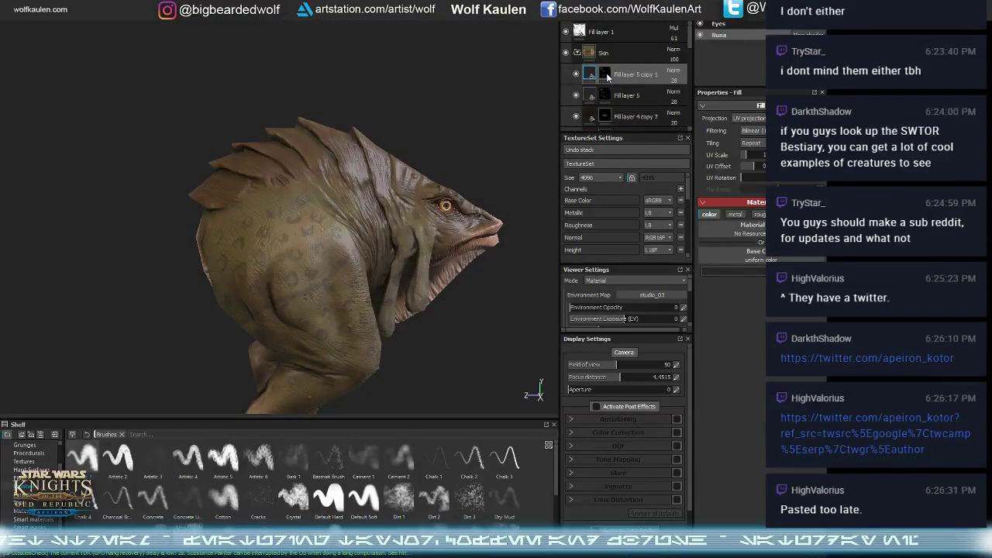
- Duplicate Fill layer 5, clear the copy's mask and set its opacity to 100
right_click(604, 75)
click(644, 271)
click(673, 76)
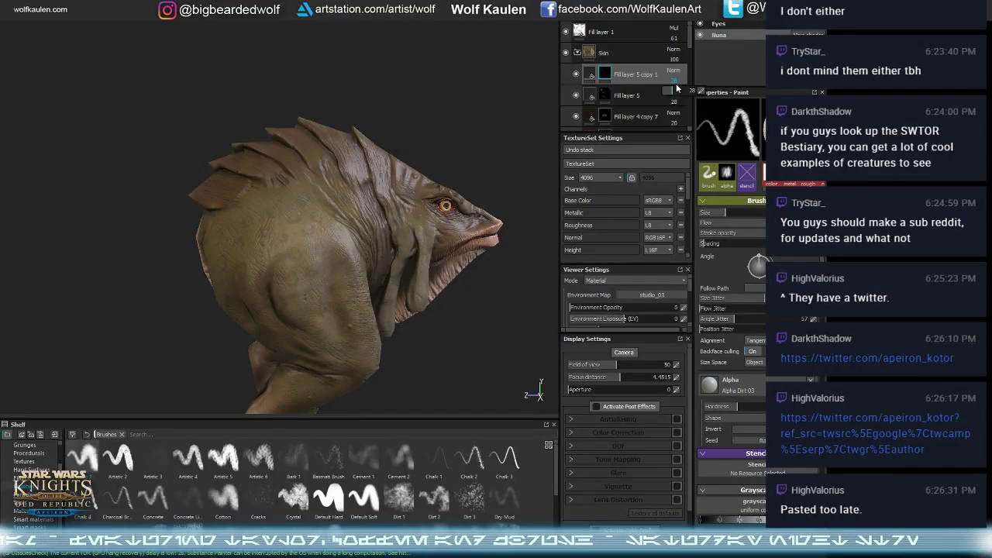
- Paint fine dark streaks along the sides of the back plates and on the front plate behind the head
alt+drag(349, 272, 280, 200)
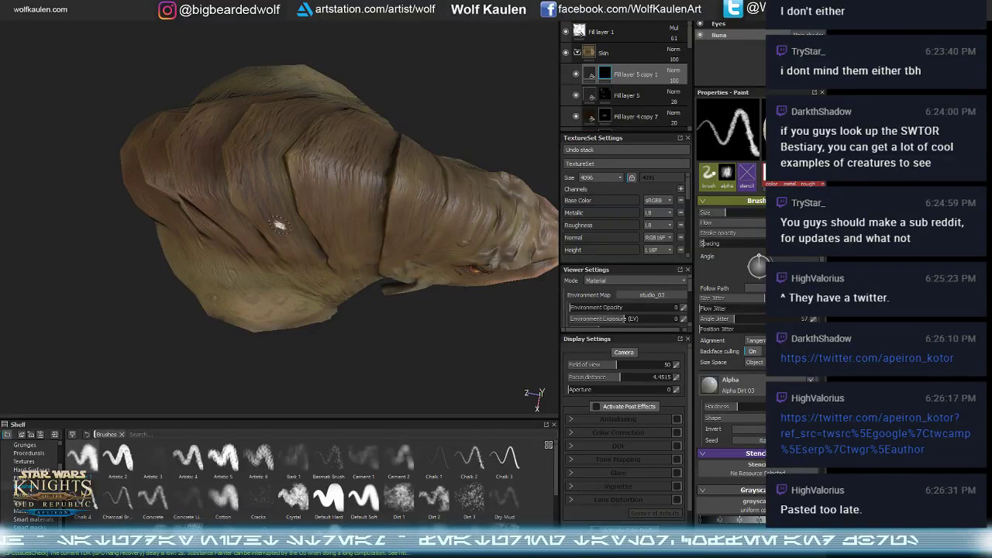
alt+drag(319, 267, 262, 204)
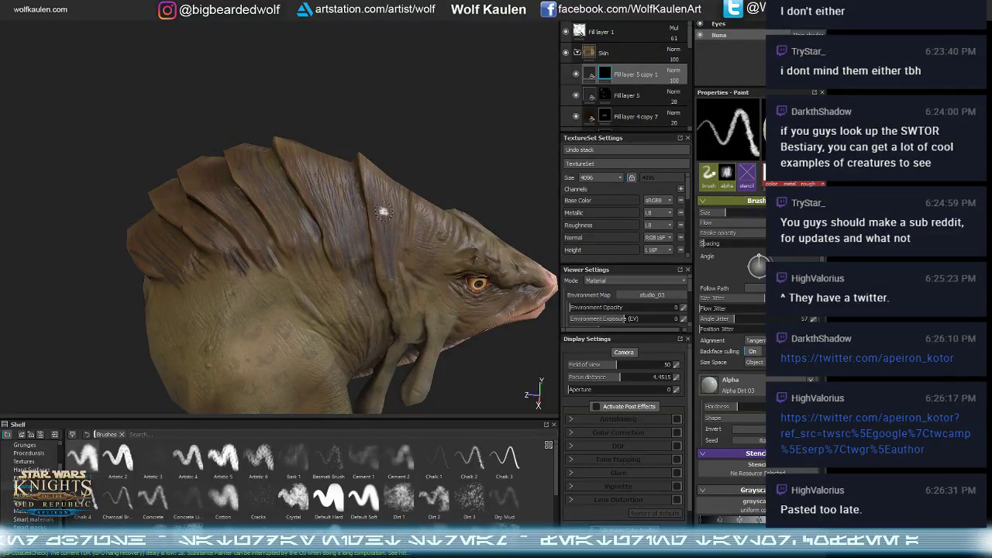
alt+drag(411, 149, 411, 249)
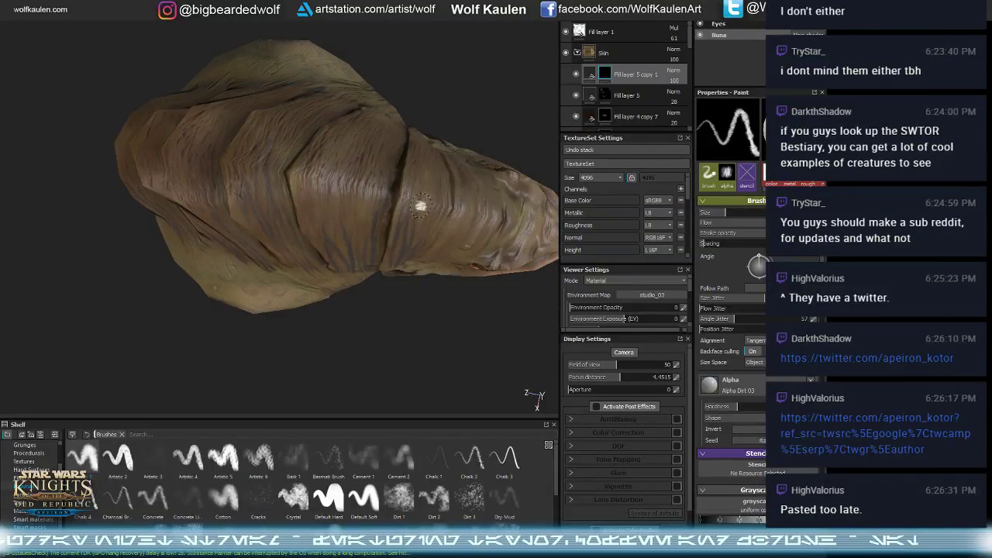
alt+drag(444, 225, 399, 256)
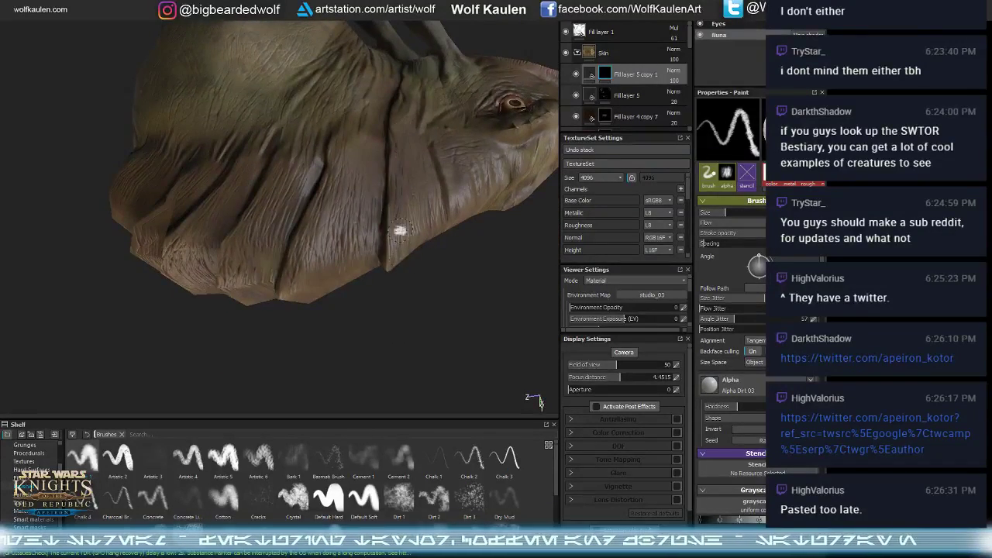
drag(402, 165, 409, 242)
drag(413, 132, 441, 248)
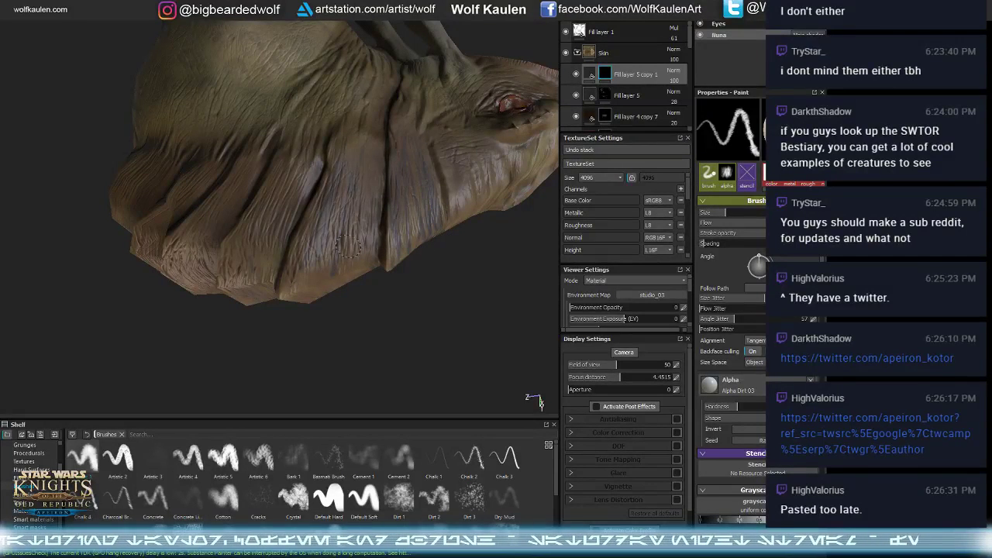
- Continue the dark streaks over the tops of the back plates and down the rear plates towards the rump
alt+drag(376, 180, 370, 320)
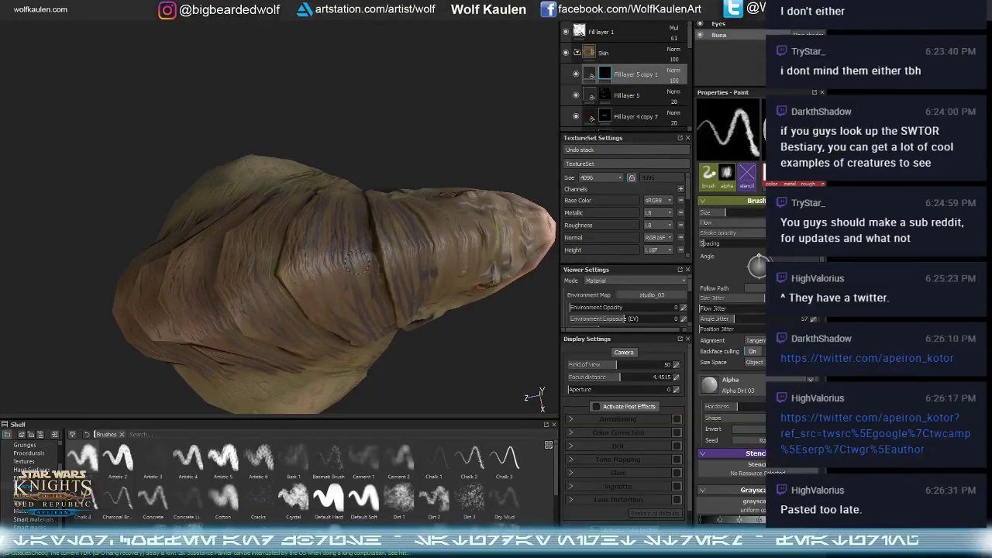
mouse_move(268, 266)
alt+mouse_down()
mouse_move(254, 269)
mouse_move(262, 338)
alt+mouse_up()
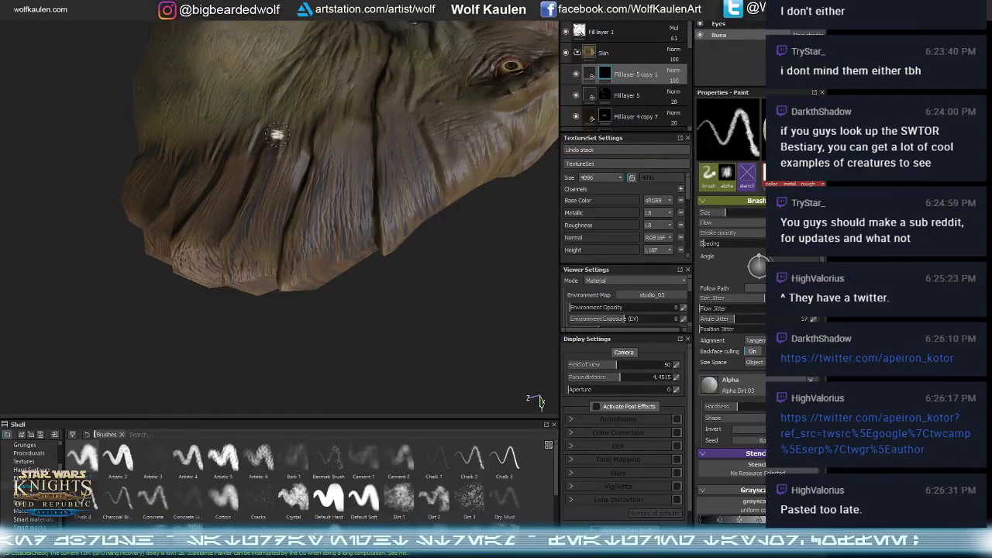
mouse_move(286, 175)
alt+mouse_down()
mouse_move(267, 293)
mouse_move(260, 237)
mouse_move(266, 320)
mouse_move(203, 298)
mouse_move(179, 191)
alt+mouse_up()
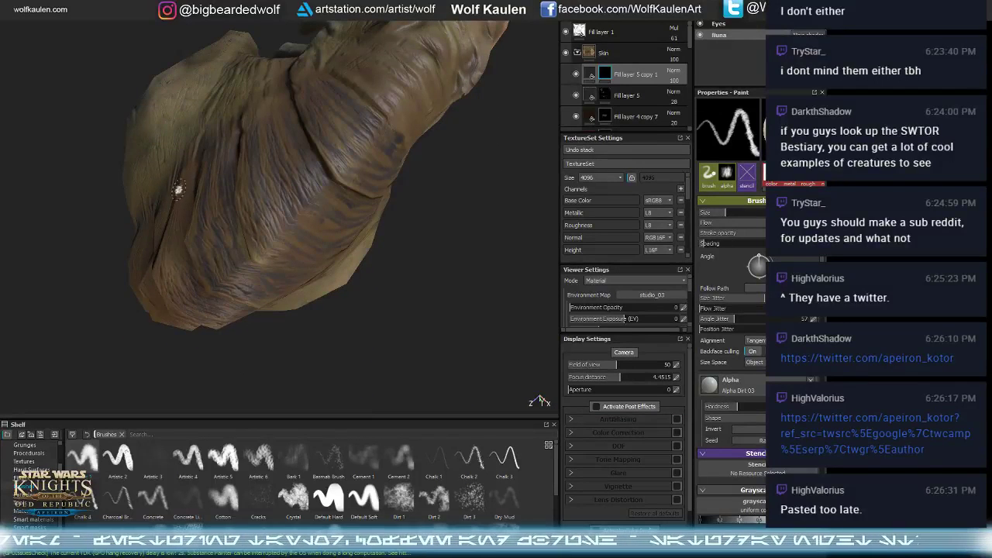
mouse_move(158, 268)
alt+mouse_down()
mouse_move(218, 255)
mouse_move(165, 289)
alt+mouse_up()
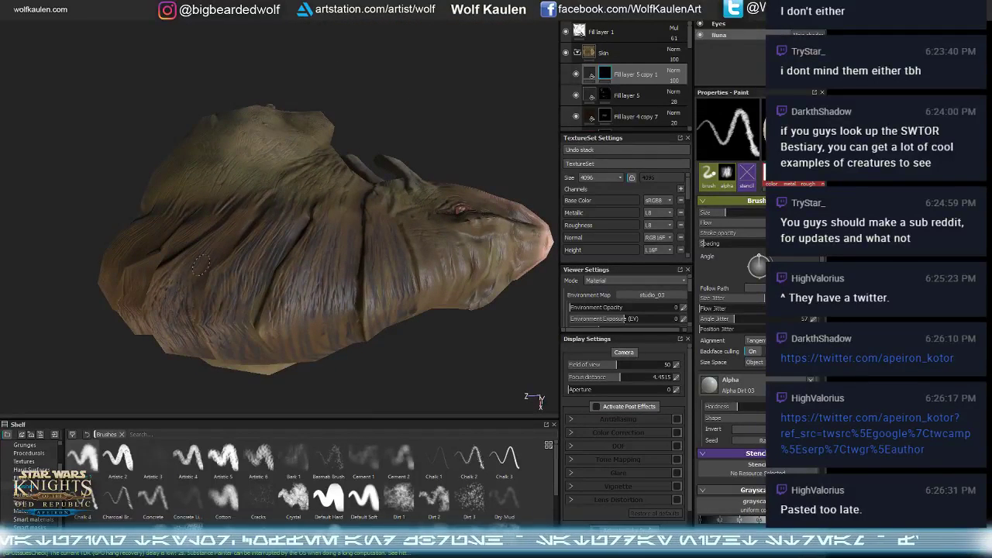
alt+drag(233, 222, 207, 249)
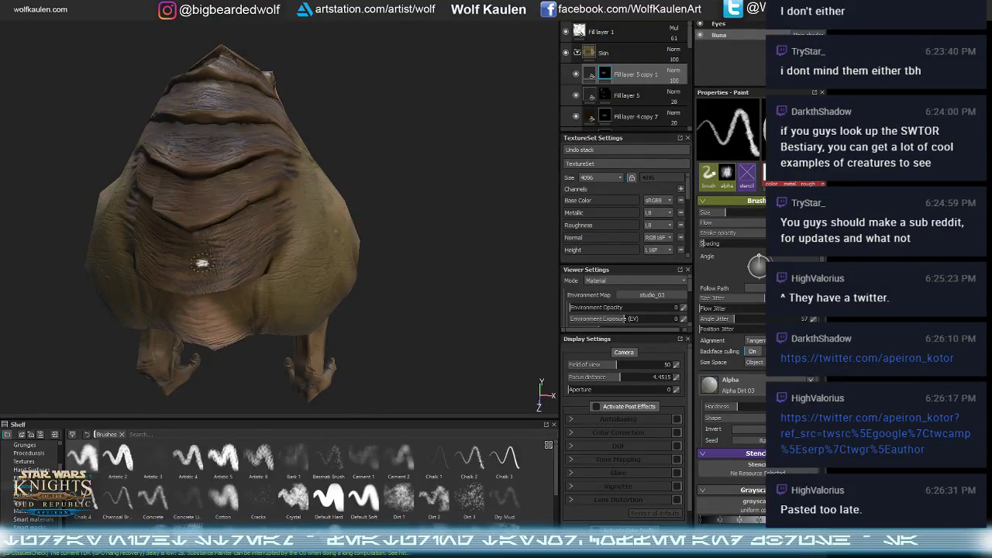
alt+drag(206, 262, 128, 234)
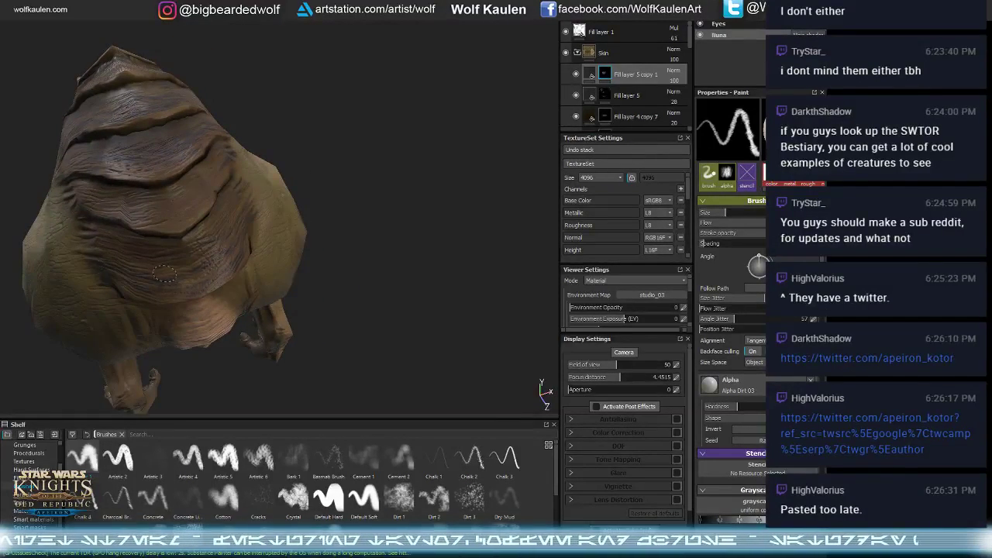
- Add more fine dark streaks across the rear and middle back plates and forward over the neck plates
alt+drag(201, 306, 201, 285)
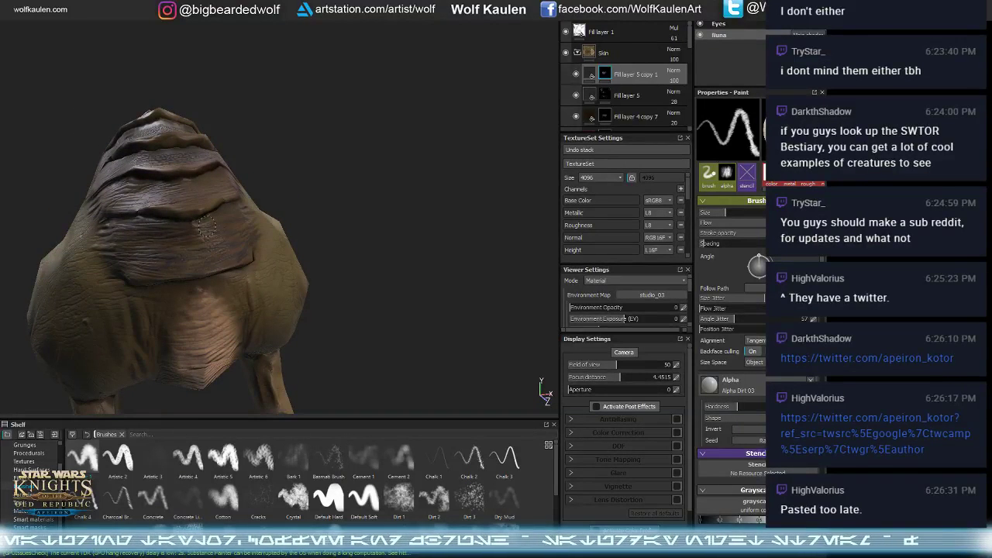
alt+drag(202, 224, 173, 234)
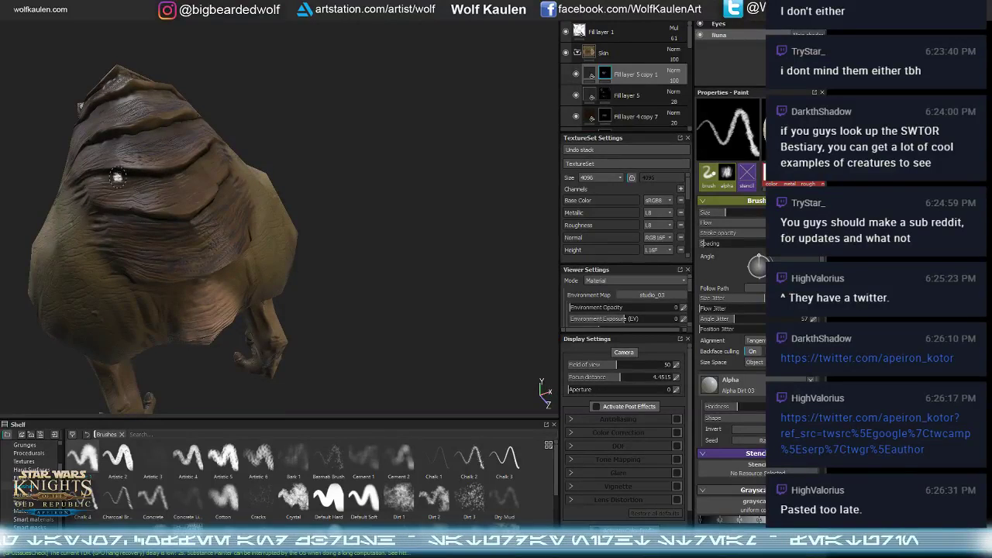
mouse_move(117, 178)
alt+mouse_down()
mouse_move(128, 190)
mouse_move(194, 170)
alt+mouse_up()
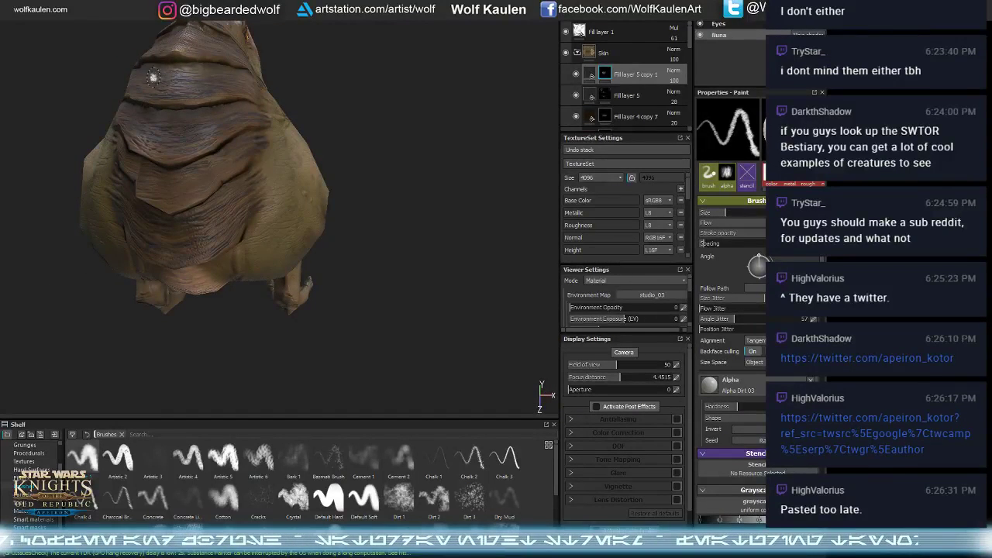
alt+drag(202, 70, 215, 139)
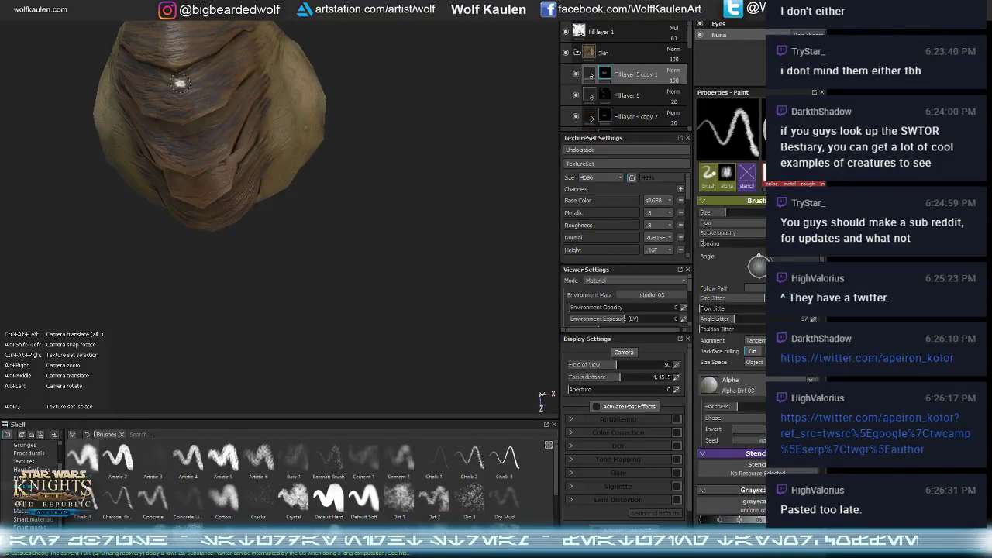
alt+drag(197, 77, 248, 140)
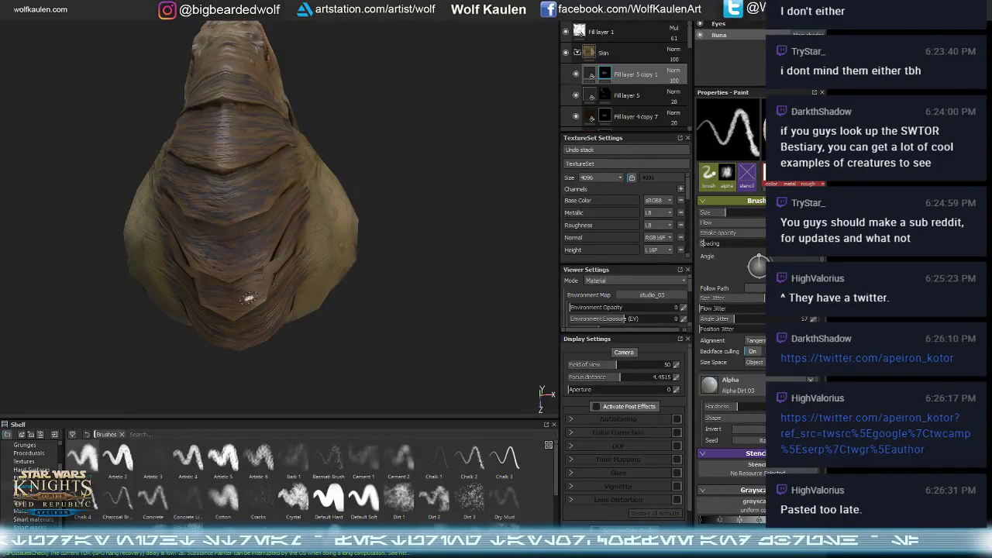
alt+drag(267, 269, 205, 237)
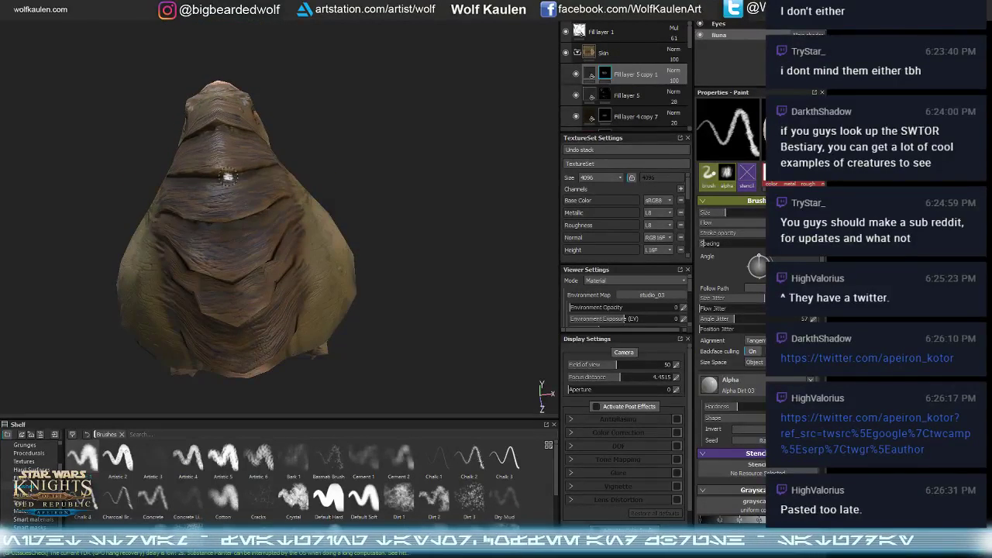
mouse_move(222, 133)
alt+mouse_down()
mouse_move(290, 166)
mouse_move(170, 182)
mouse_move(149, 101)
mouse_move(178, 89)
mouse_move(138, 170)
mouse_move(138, 150)
alt+mouse_up()
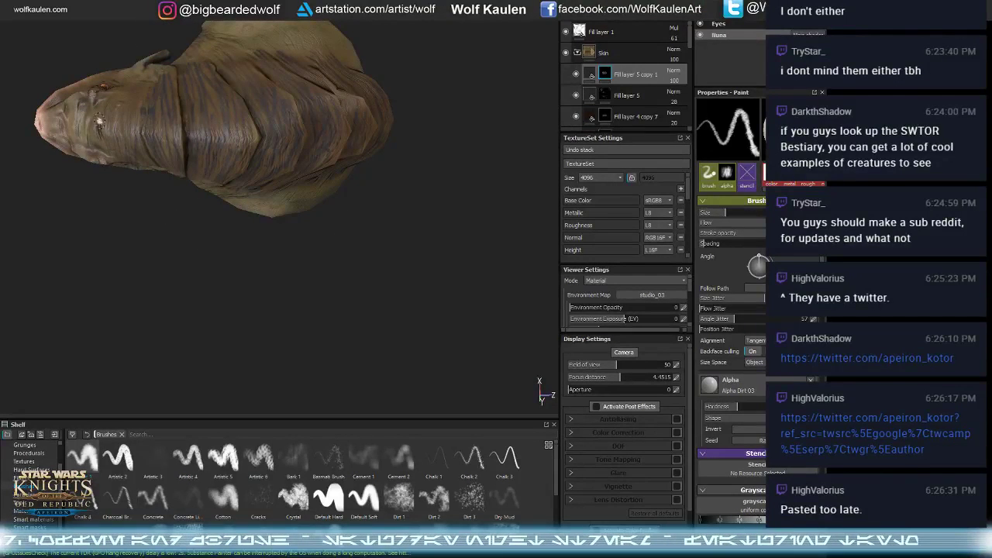
alt+drag(138, 160, 501, 178)
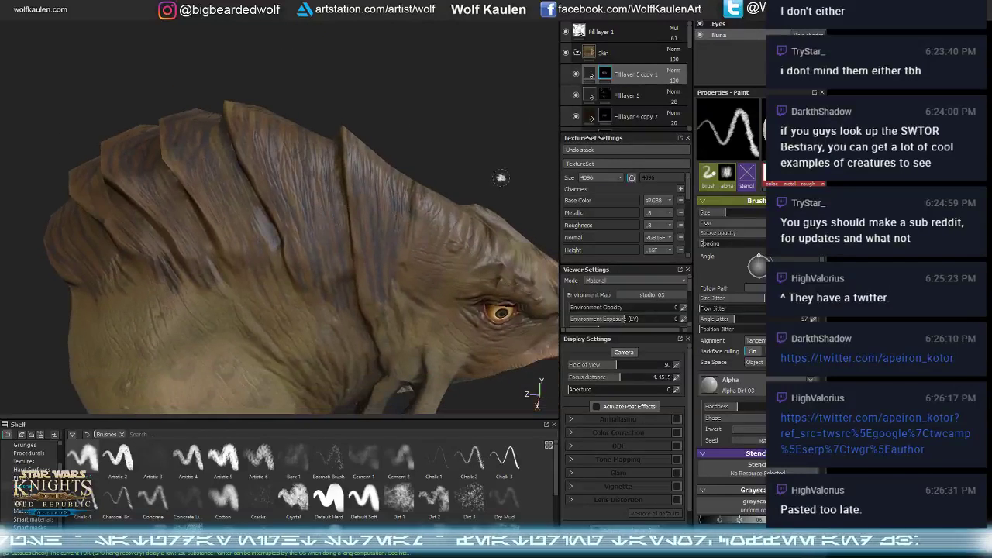
- Set the opacity of the streak layer, Fill layer 5 copy 1, to 30
click(673, 80)
click(664, 87)
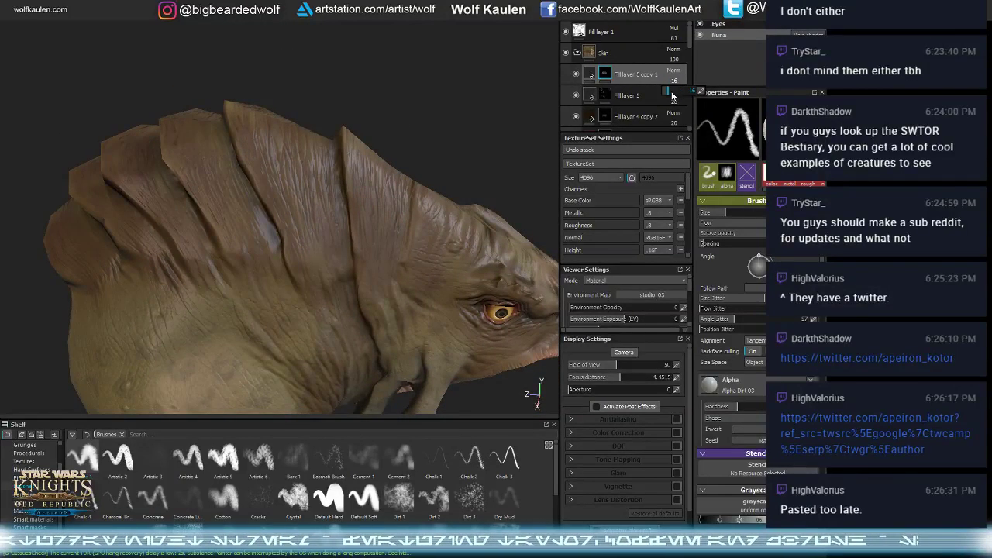
click(674, 95)
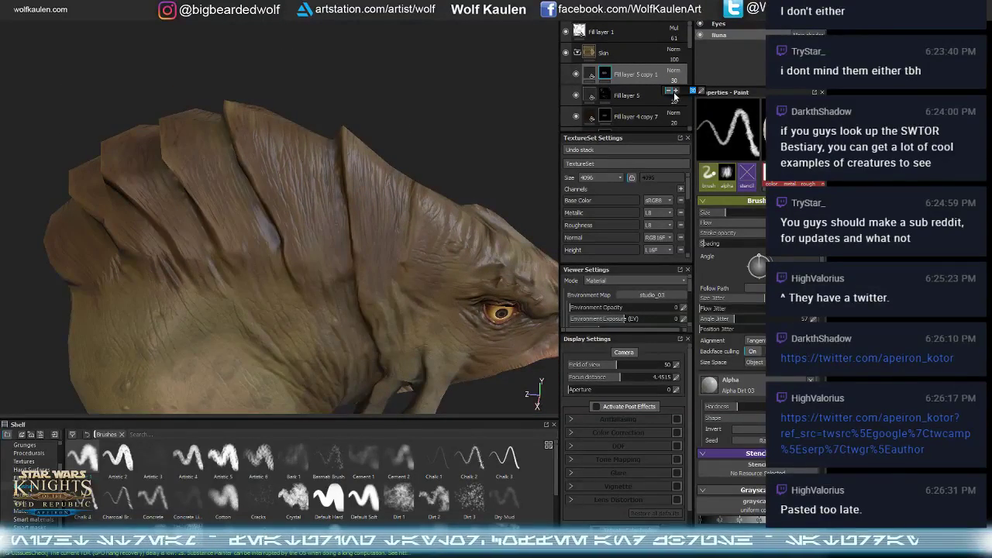
scroll(504, 124, up, 2)
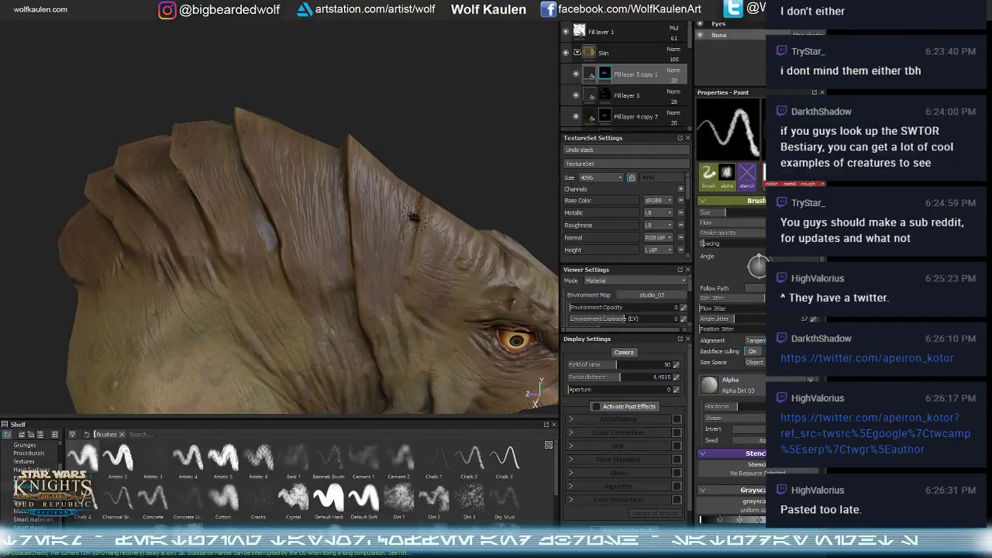
- Examine the faded plate streaks in the base color channel alone and on the whole creature in the full material view
key(b)
scroll(381, 137, down, 3)
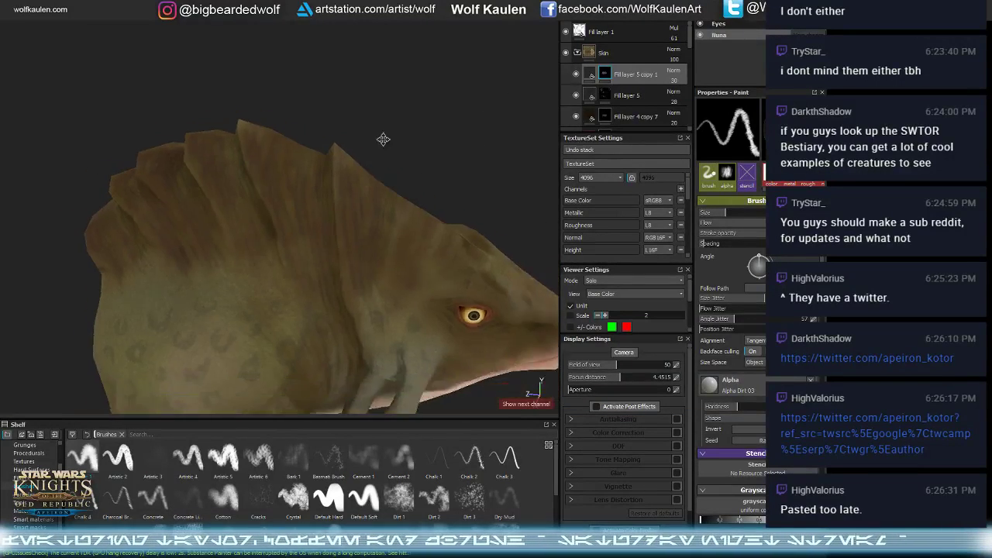
alt+drag(381, 137, 362, 144)
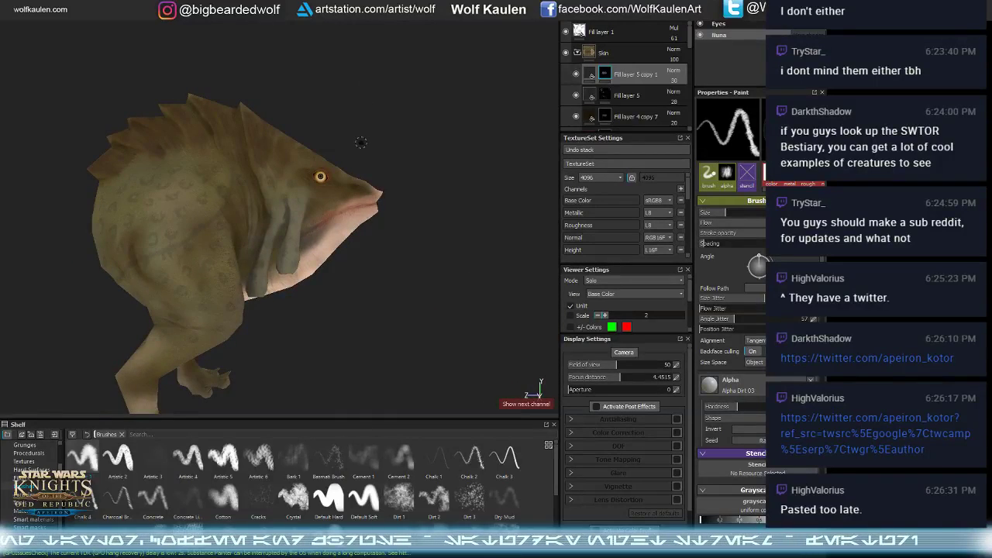
key(m)
alt+drag(313, 201, 350, 281)
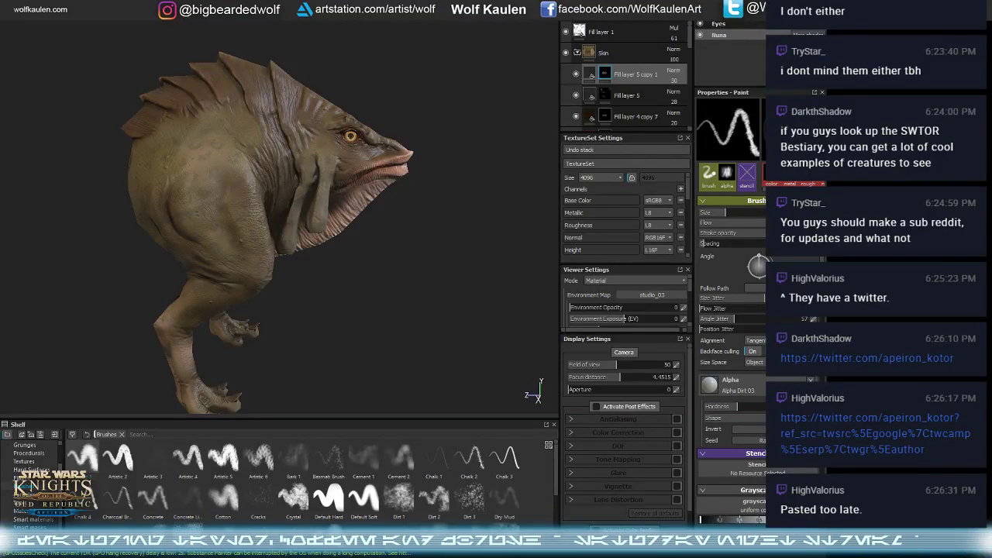
alt+middle_drag(336, 331, 276, 273)
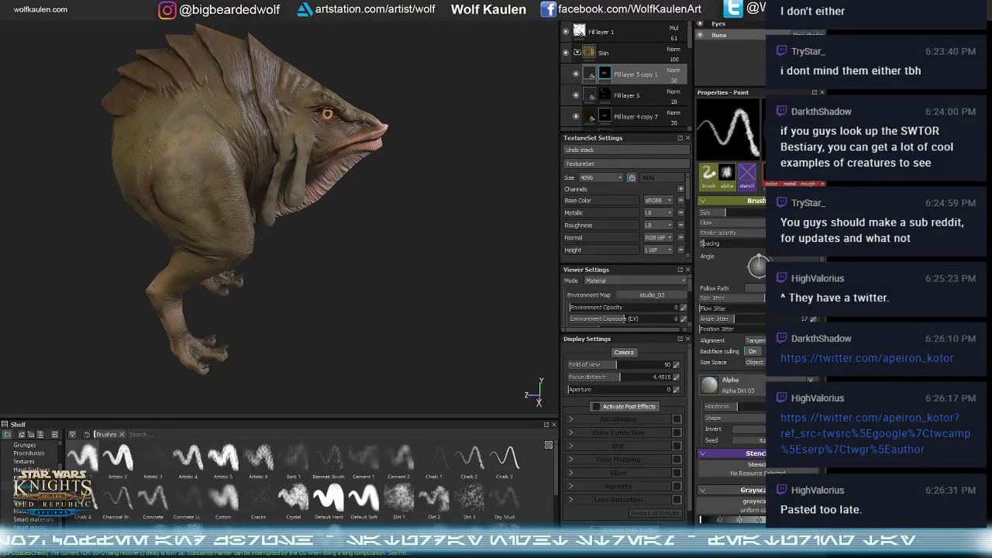
- Create a layer folder named "toe nails" directly above the Skin group
alt+middle_drag(176, 321, 176, 232)
scroll(178, 229, up, 2)
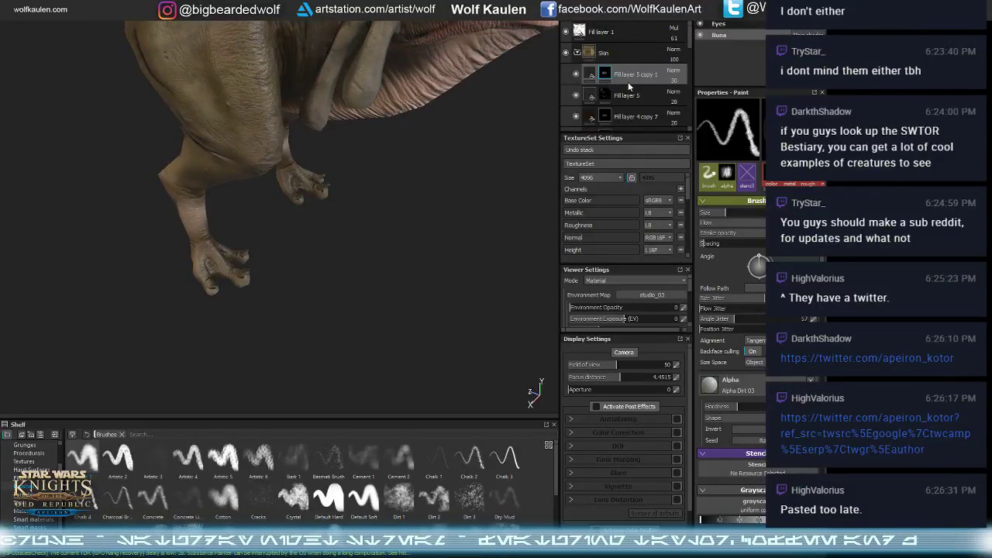
click(613, 53)
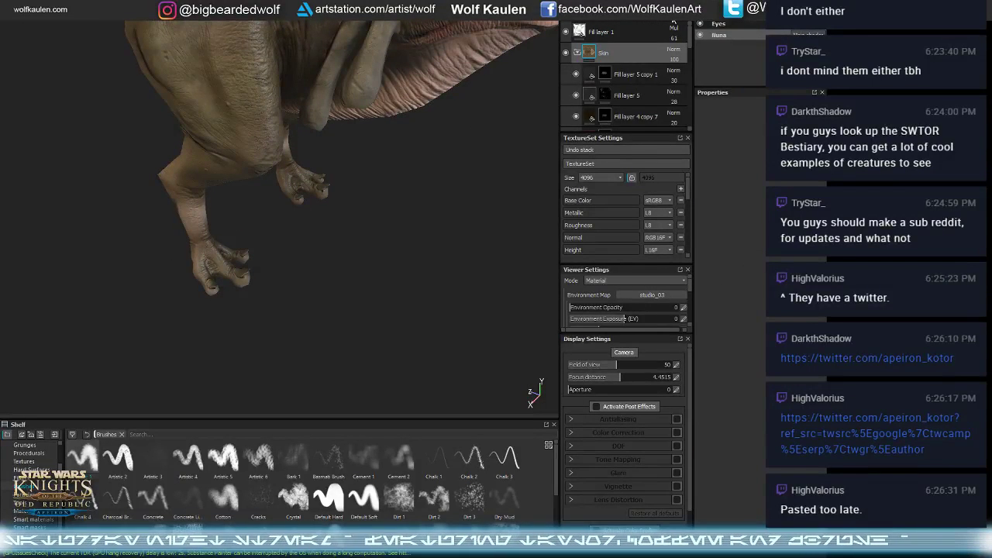
click(601, 11)
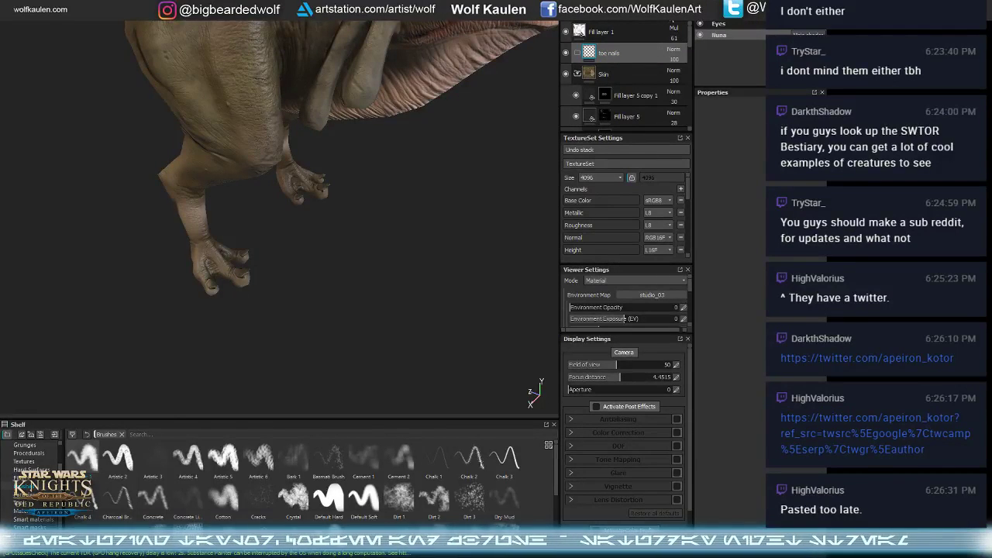
- Add a fill layer inside the toe nails folder with only its color channel enabled
click(612, 11)
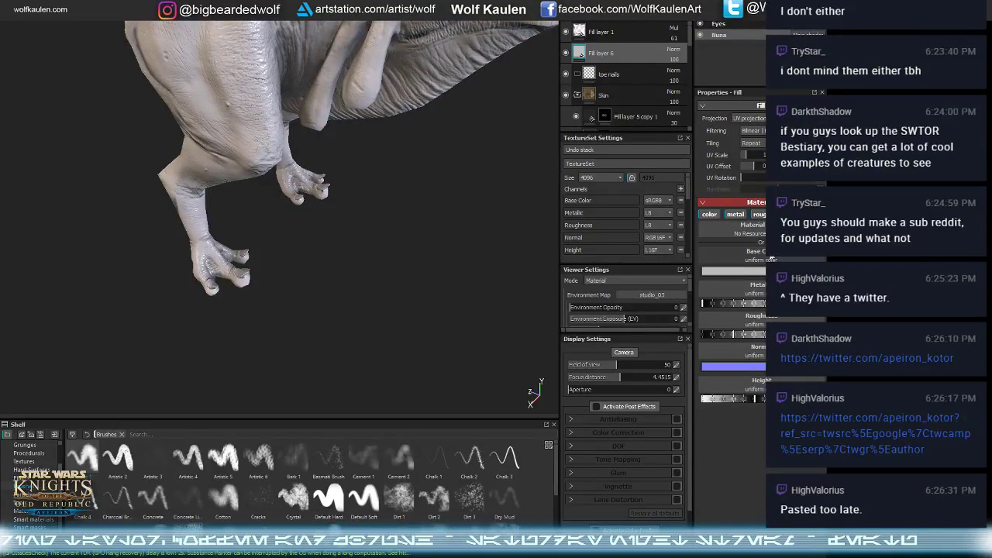
drag(625, 72, 624, 75)
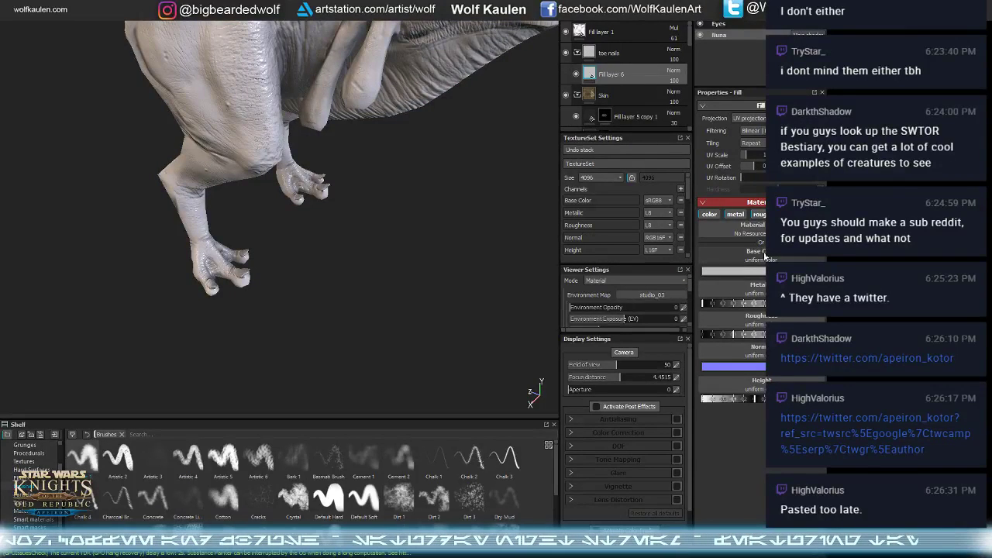
click(758, 215)
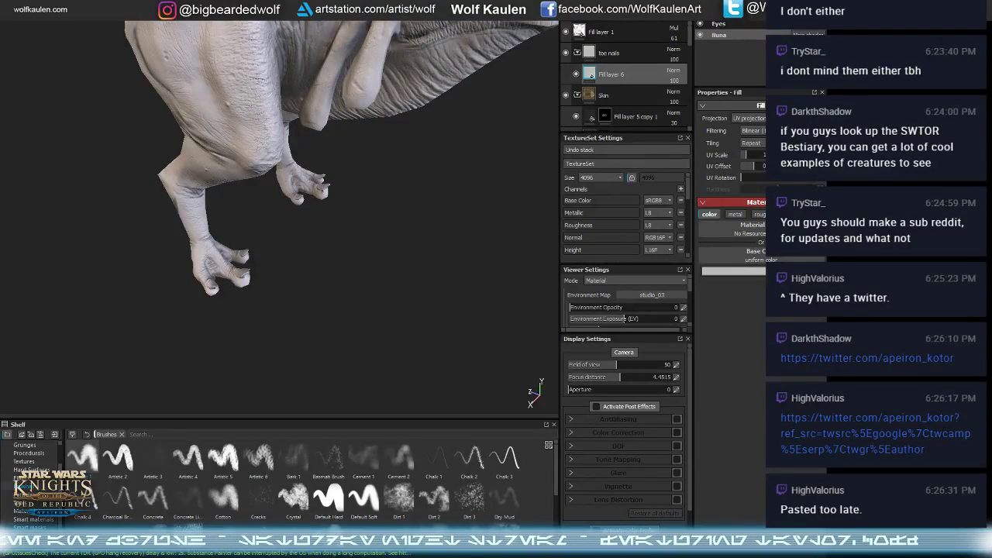
- Add a black mask to the toe nails folder
alt+drag(448, 303, 342, 316)
scroll(225, 286, up, 7)
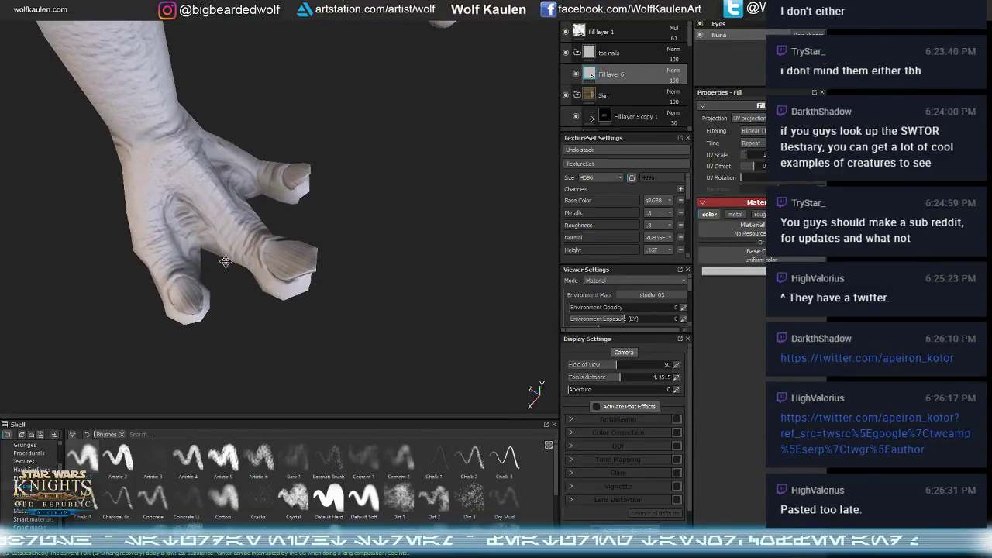
alt+drag(225, 288, 244, 271)
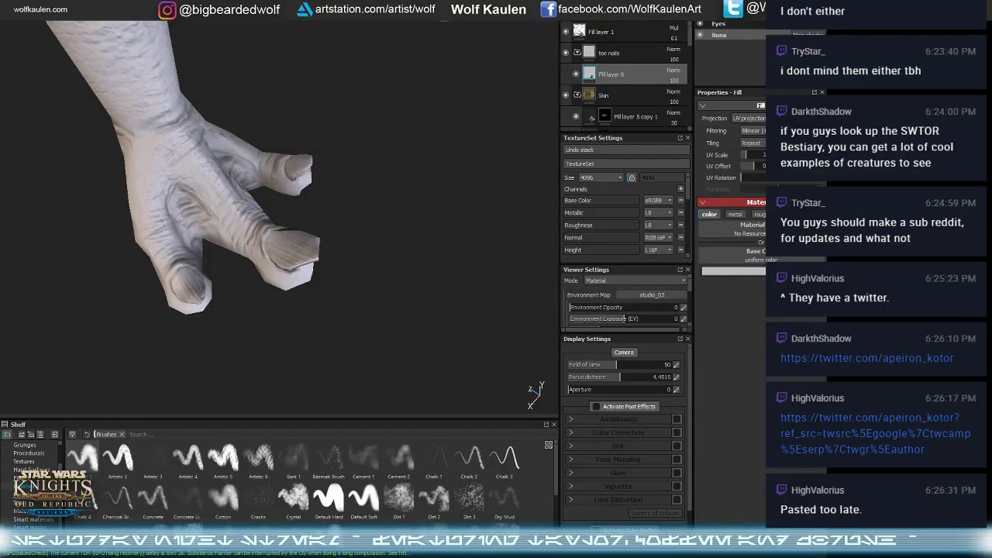
click(613, 52)
right_click(632, 48)
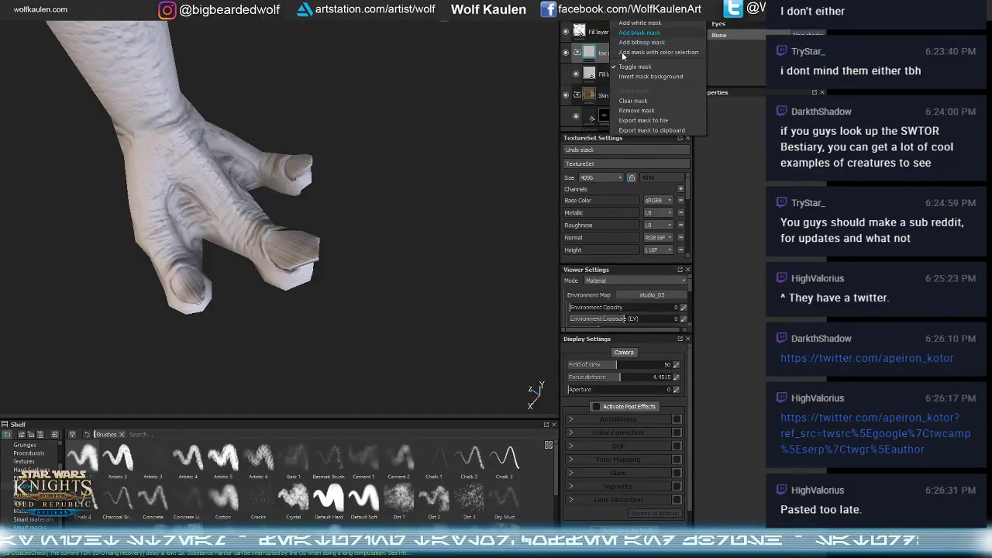
click(639, 33)
- Paint the top of the first outer toe's nail into the folder mask with the Default Hard brush
alt+drag(264, 225, 240, 256)
alt+drag(177, 319, 186, 263)
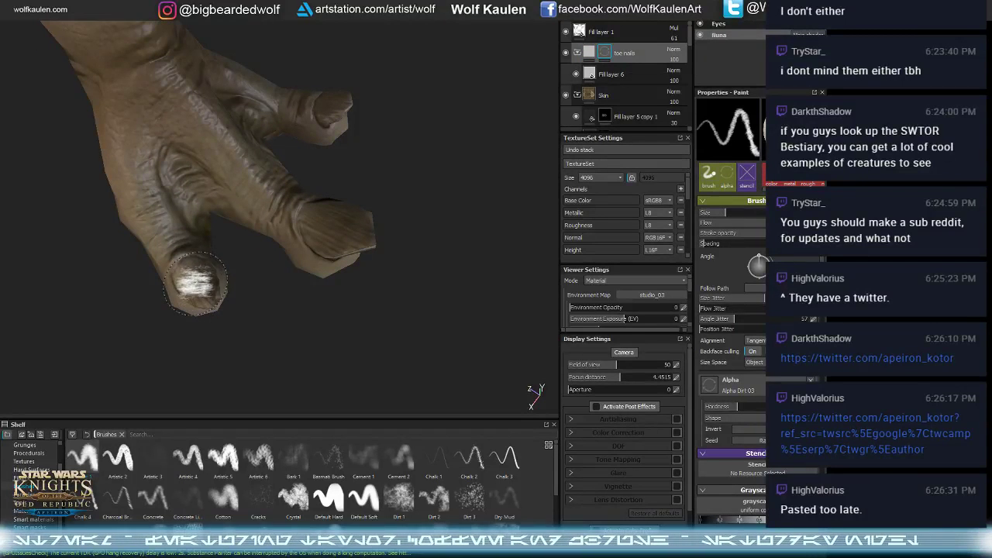
click(344, 502)
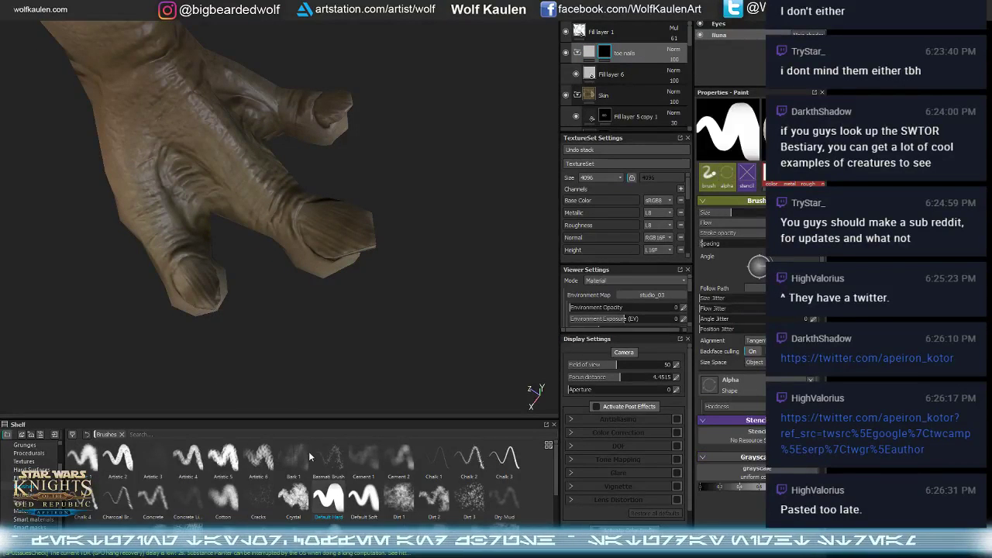
mouse_move(208, 284)
alt+mouse_down()
mouse_move(163, 301)
mouse_move(180, 277)
alt+mouse_up()
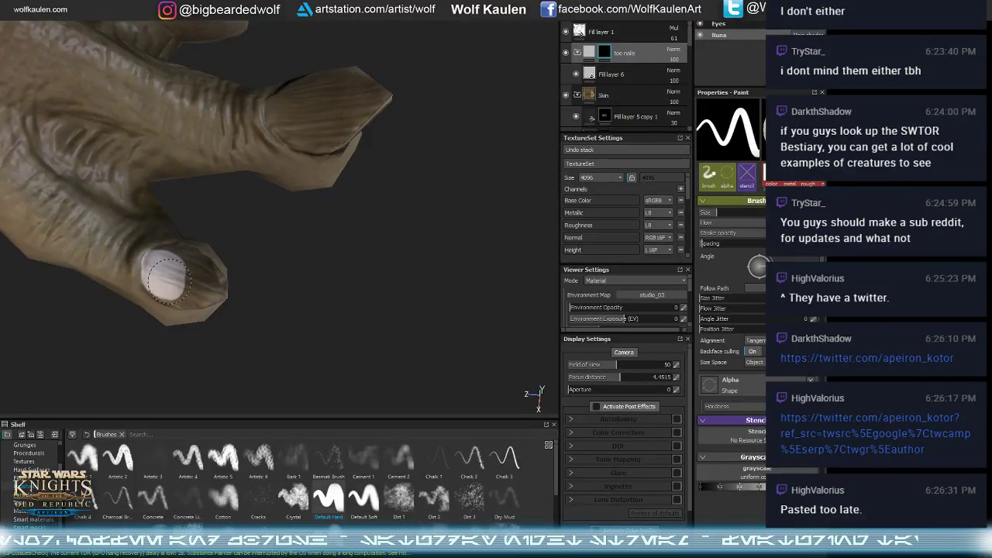
alt+drag(173, 284, 168, 291)
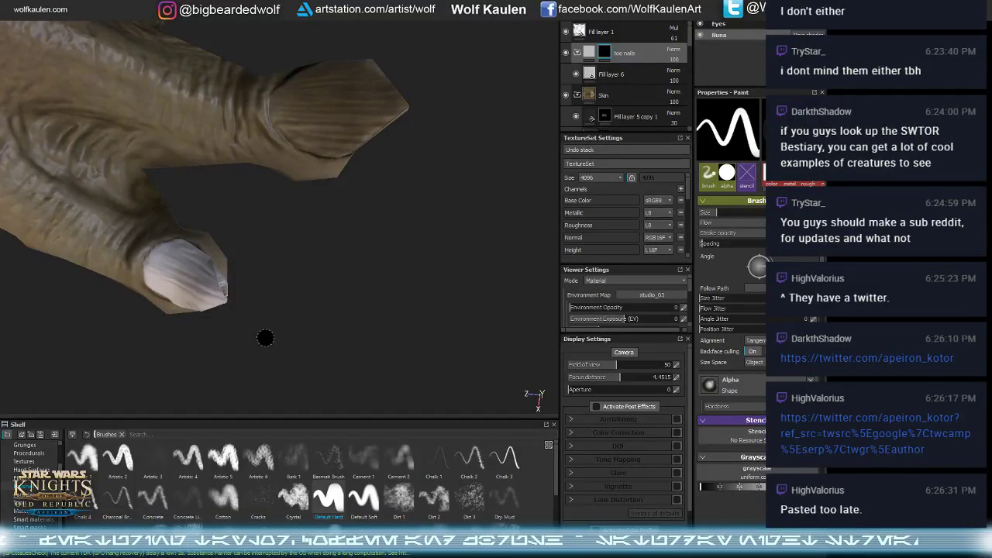
- Fill in the outer nail's underside and edges on the mask and erase the spill onto the toe's skin
mouse_move(293, 310)
alt+mouse_down()
mouse_move(124, 57)
mouse_move(176, 134)
alt+mouse_up()
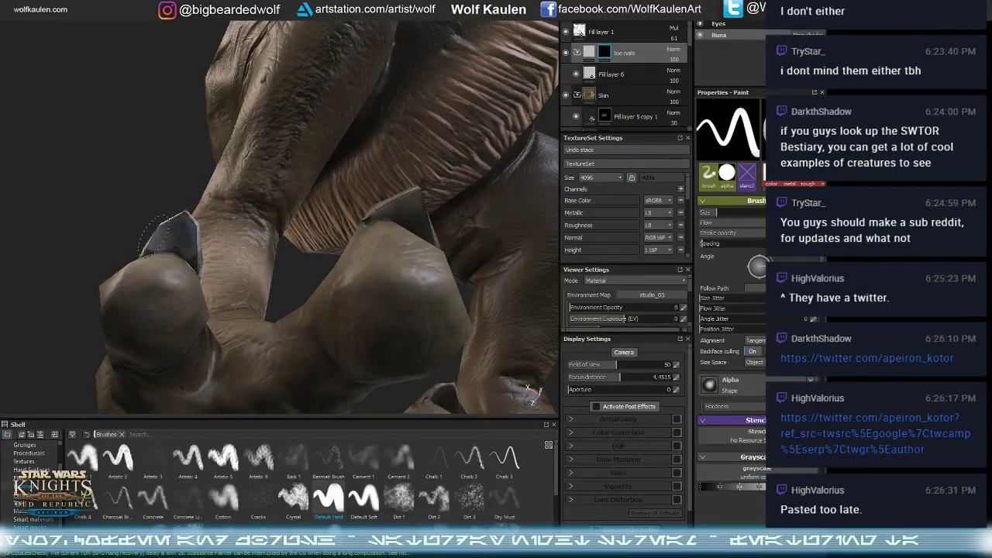
mouse_move(183, 241)
alt+mouse_down()
mouse_move(156, 267)
mouse_move(144, 298)
mouse_move(203, 251)
mouse_move(175, 284)
alt+mouse_up()
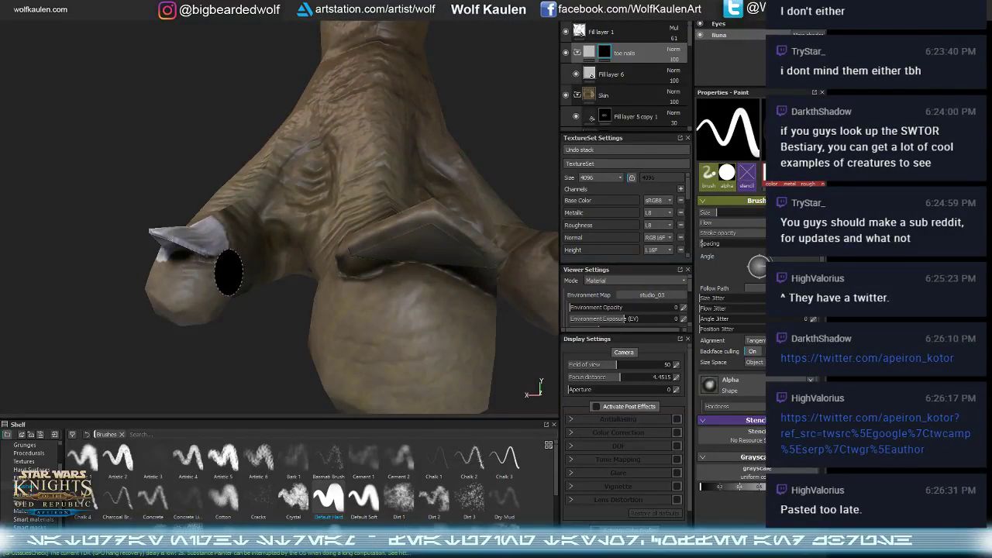
mouse_move(237, 262)
alt+mouse_down()
mouse_move(268, 305)
mouse_move(111, 287)
alt+mouse_up()
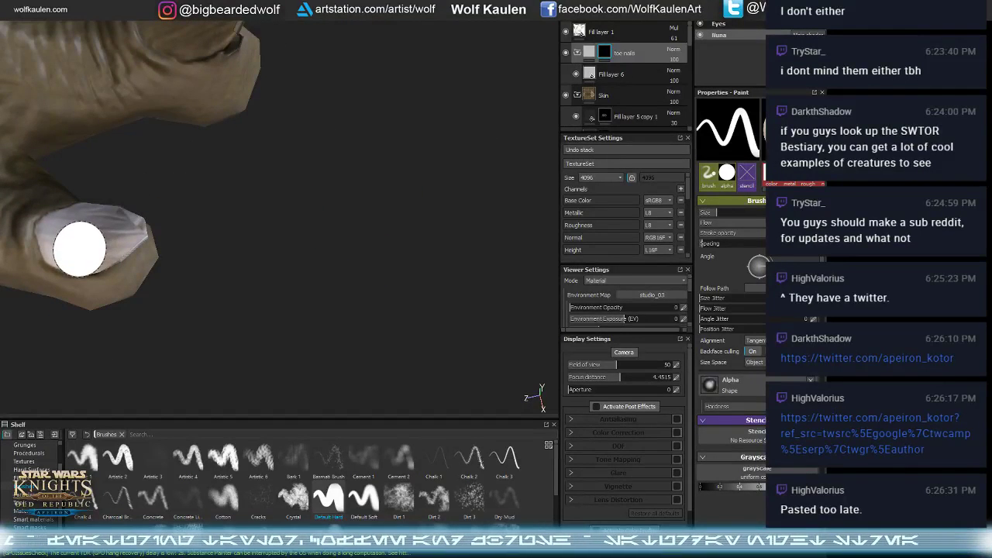
drag(76, 247, 63, 243)
- Paint the top and underside of the middle toe's nail into the toe nails folder mask
mouse_move(124, 249)
alt+mouse_down()
mouse_move(206, 220)
mouse_move(272, 228)
alt+mouse_up()
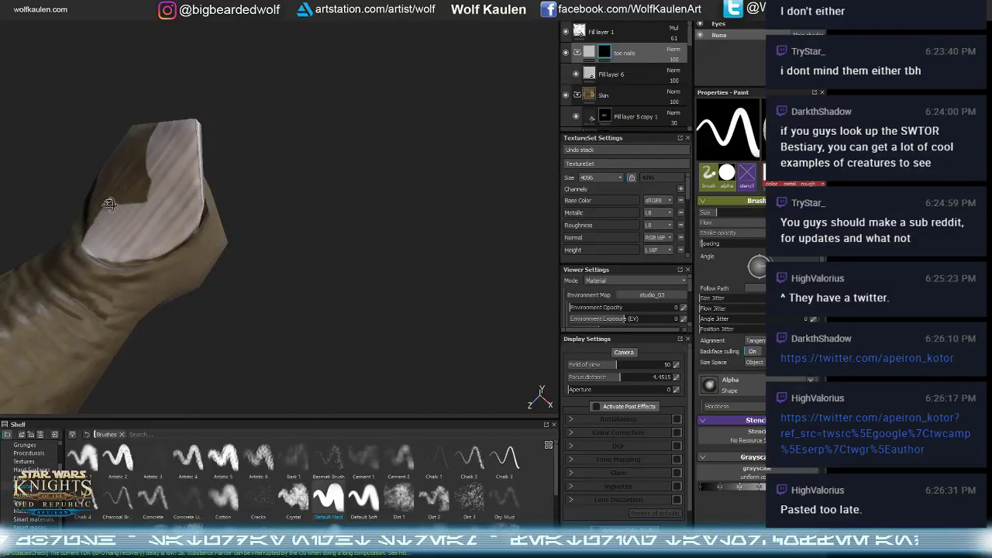
mouse_move(110, 204)
alt+mouse_down()
mouse_move(300, 178)
mouse_move(208, 222)
alt+mouse_up()
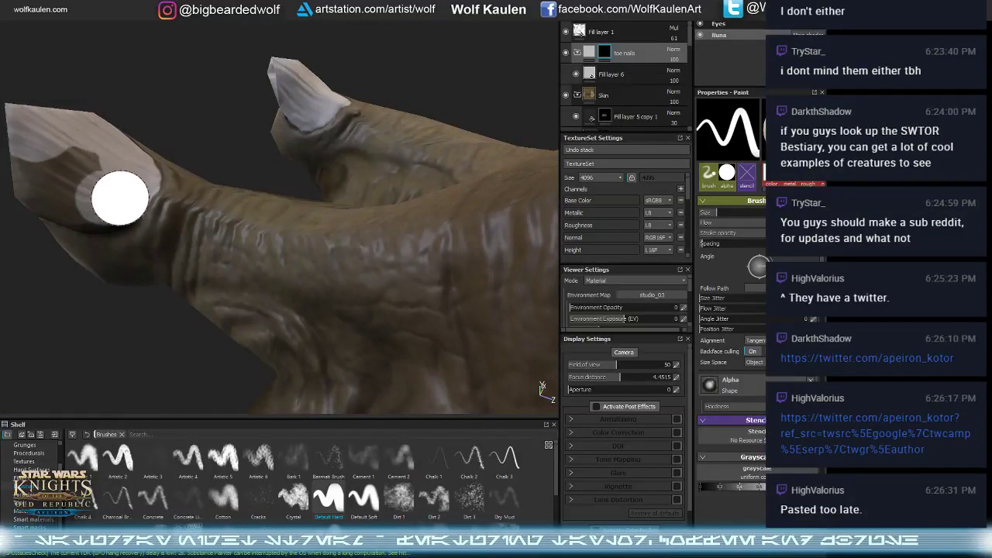
mouse_move(120, 198)
mouse_down()
mouse_move(31, 204)
mouse_move(74, 199)
mouse_move(127, 151)
mouse_move(136, 177)
mouse_move(249, 140)
mouse_up()
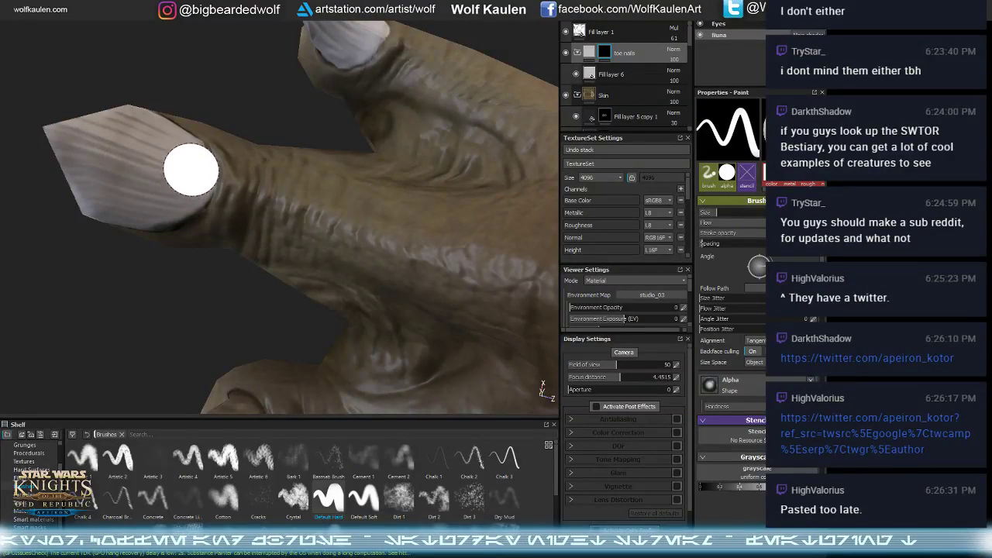
mouse_move(162, 203)
alt+mouse_down()
mouse_move(250, 160)
mouse_move(274, 222)
mouse_move(273, 252)
alt+mouse_up()
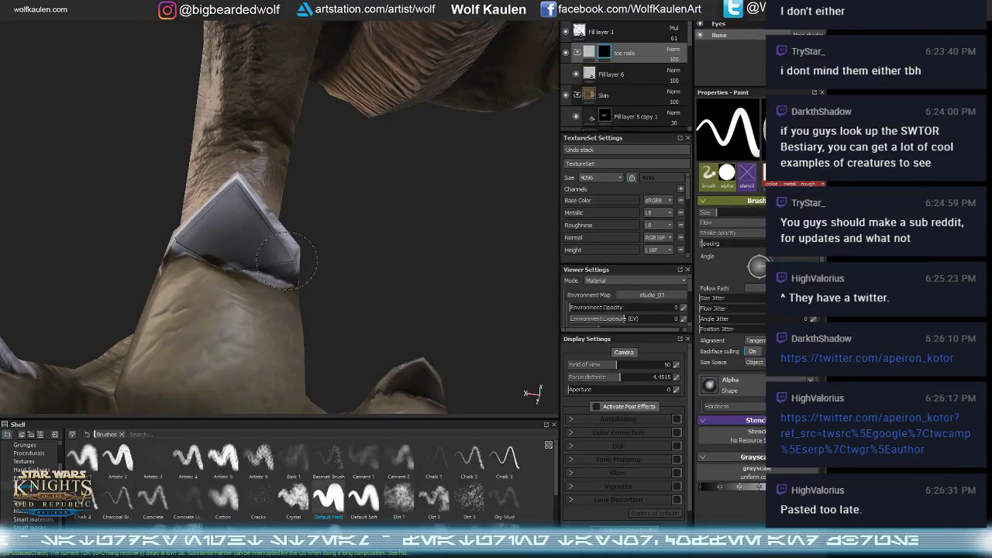
- Erase the mask spill from the middle toe's skin beneath, beside and behind the nail
mouse_move(177, 250)
alt+mouse_down()
mouse_move(199, 370)
mouse_move(162, 283)
alt+mouse_up()
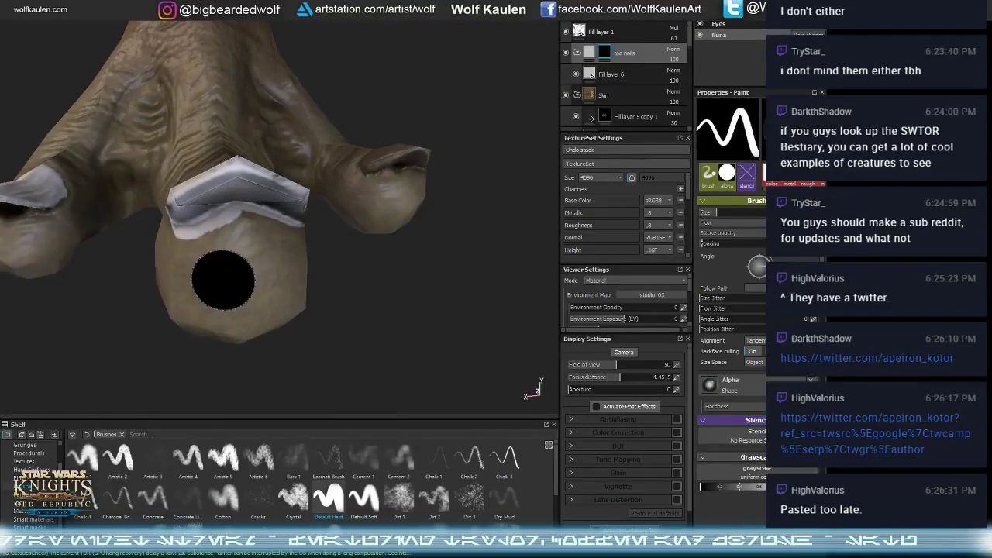
mouse_move(196, 252)
mouse_down()
mouse_move(177, 288)
mouse_move(235, 235)
mouse_move(277, 249)
mouse_up()
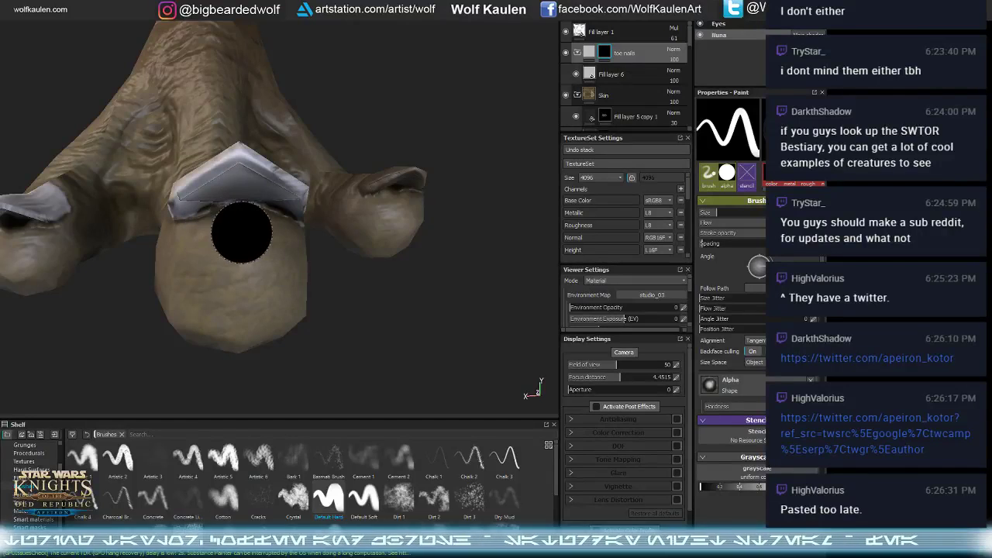
alt+drag(194, 256, 209, 237)
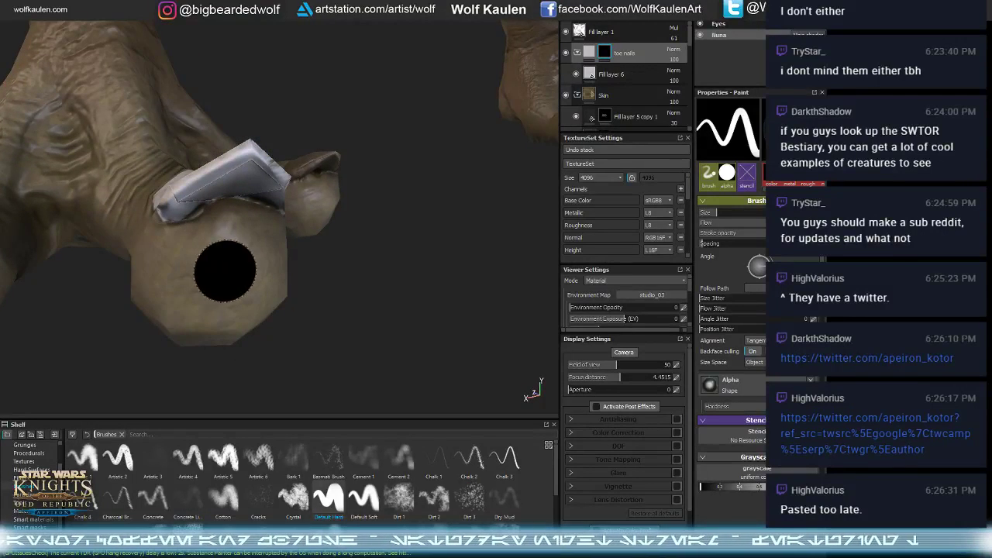
mouse_move(228, 272)
alt+mouse_down()
mouse_move(302, 251)
mouse_move(324, 261)
mouse_move(279, 203)
mouse_move(224, 210)
alt+mouse_up()
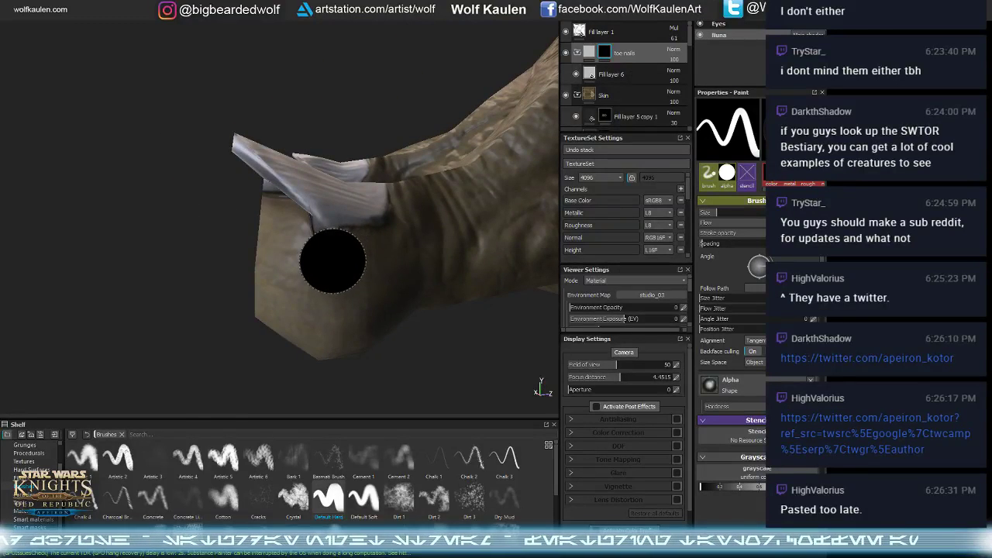
mouse_move(333, 261)
alt+mouse_down()
mouse_move(250, 308)
mouse_move(410, 206)
alt+mouse_up()
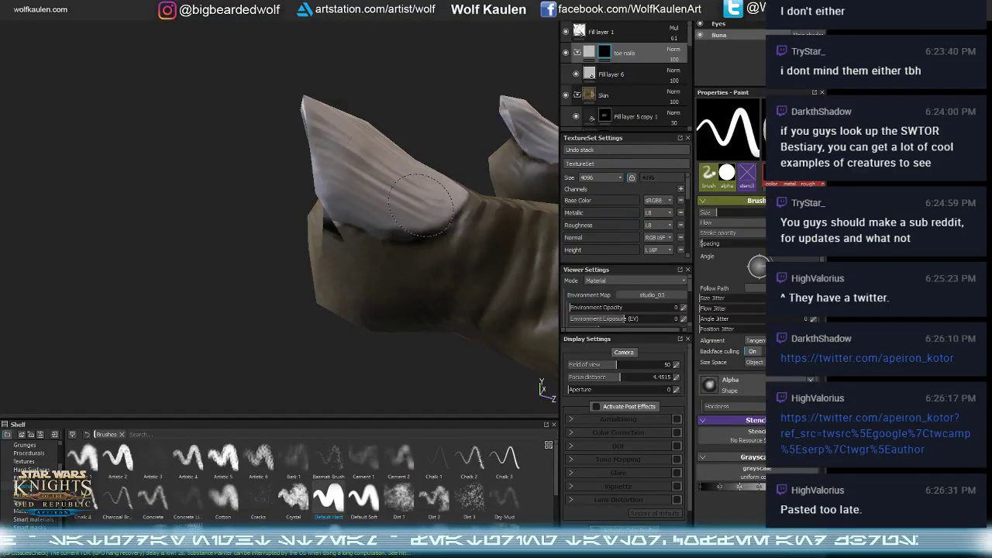
alt+drag(432, 203, 465, 271)
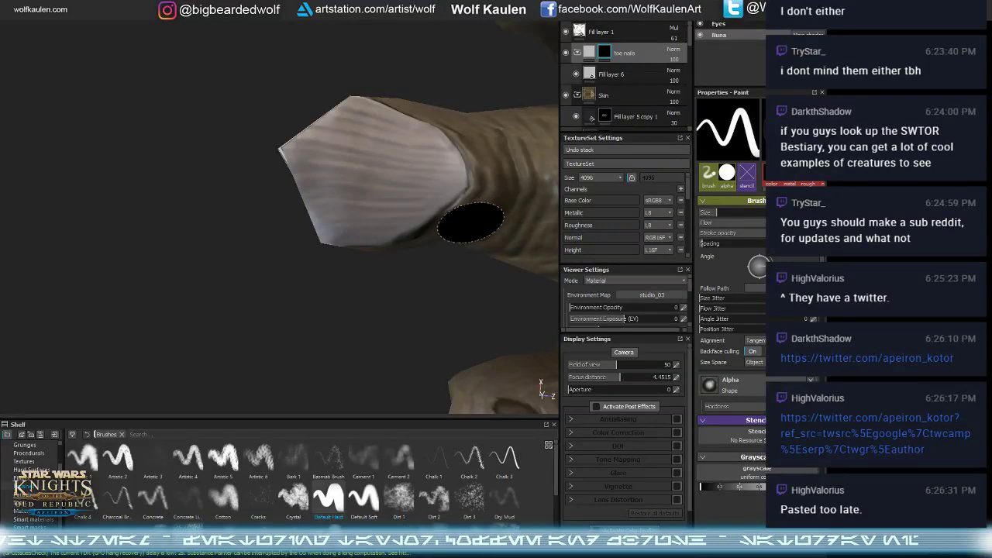
- Paint the remaining outer toe's nail into the mask, covering its top, sides and underside
mouse_move(377, 233)
alt+mouse_down()
mouse_move(401, 244)
mouse_move(300, 227)
alt+mouse_up()
mouse_move(299, 228)
alt+right_down()
mouse_move(276, 228)
mouse_move(261, 184)
alt+right_up()
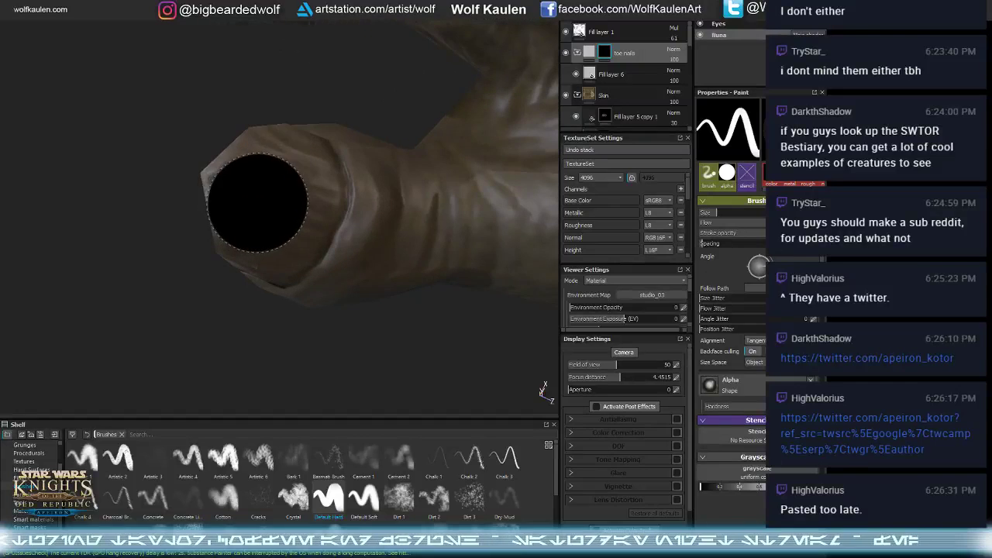
key(x)
mouse_move(257, 186)
mouse_down()
mouse_move(293, 191)
mouse_move(307, 161)
mouse_move(251, 173)
mouse_move(240, 139)
mouse_move(236, 179)
mouse_move(256, 207)
mouse_up()
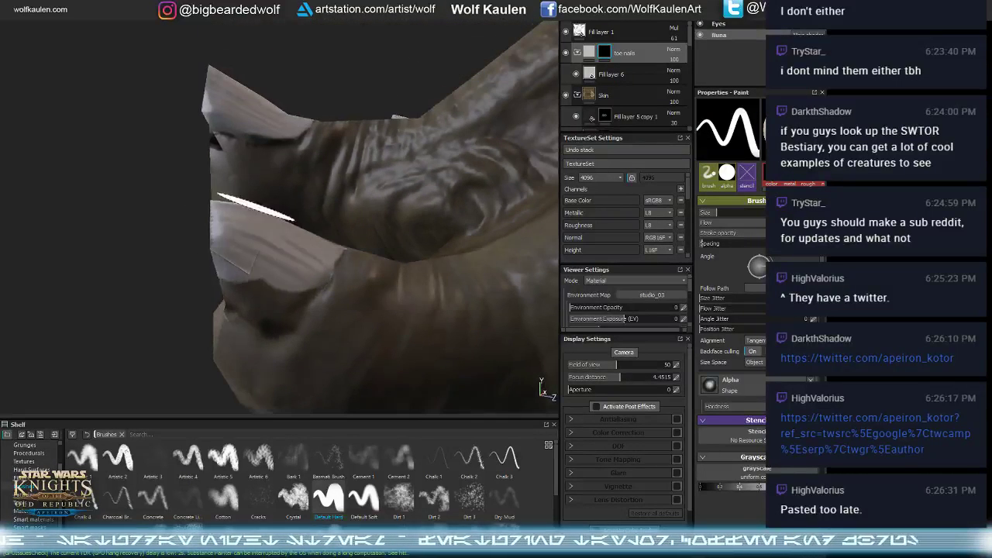
drag(266, 291, 296, 245)
mouse_move(224, 268)
alt+mouse_down()
mouse_move(230, 245)
mouse_move(178, 228)
alt+mouse_up()
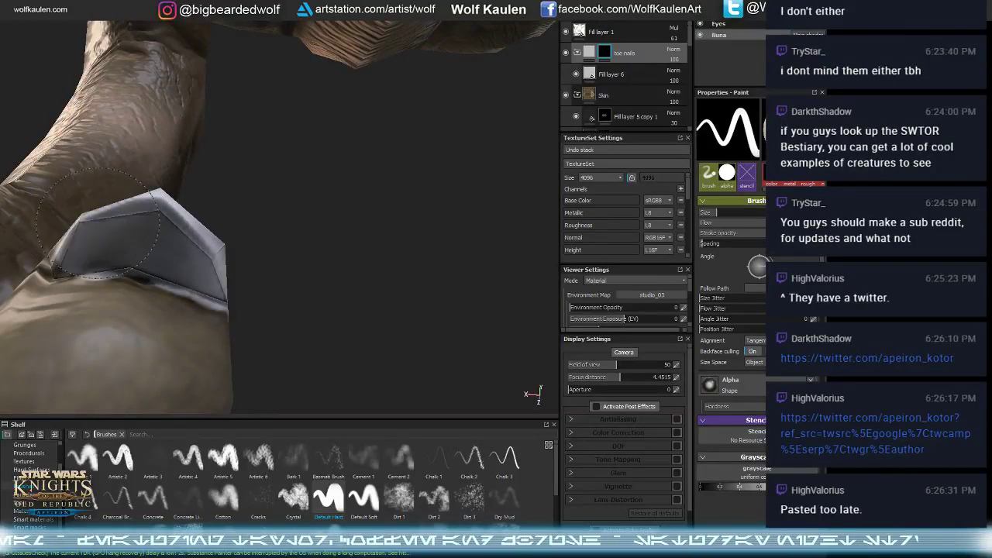
mouse_move(62, 228)
alt+mouse_down()
mouse_move(169, 302)
mouse_move(142, 263)
mouse_move(247, 291)
alt+mouse_up()
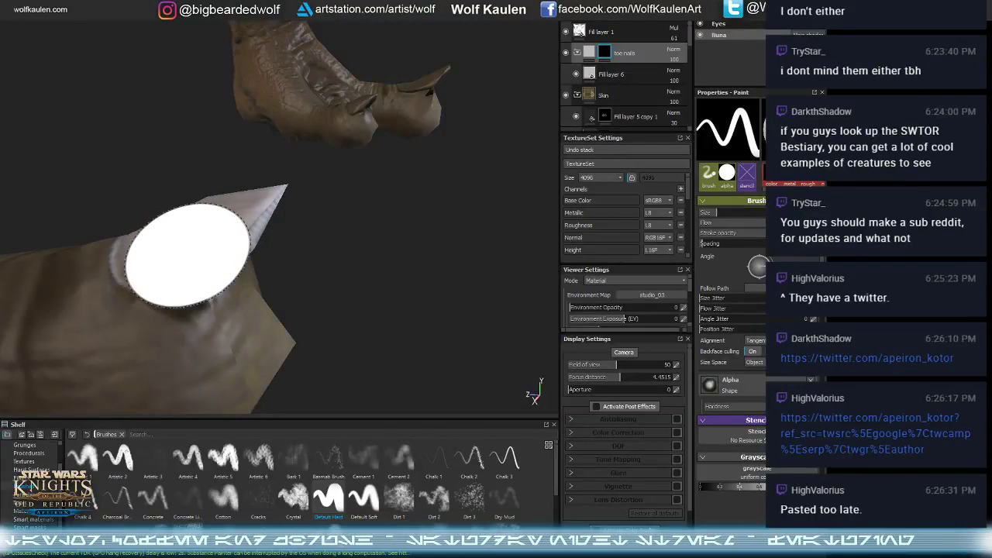
- Clean up that outer nail's mask border by erasing spill on the surrounding skin and refilling missed nail edges
mouse_move(178, 259)
alt+mouse_down()
mouse_move(262, 331)
mouse_move(113, 290)
mouse_move(184, 299)
alt+mouse_up()
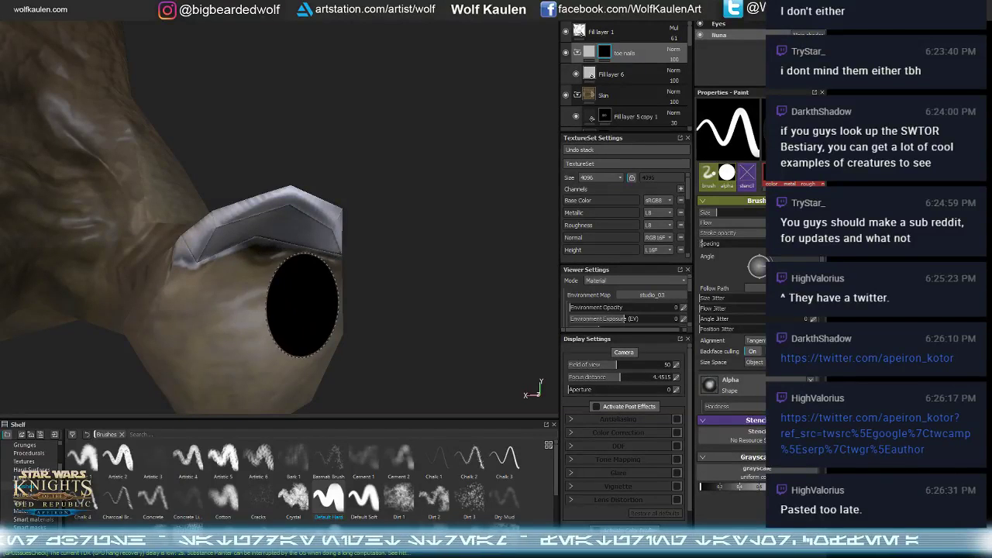
mouse_move(198, 314)
alt+mouse_down()
mouse_move(259, 270)
mouse_move(336, 403)
mouse_move(386, 359)
mouse_move(277, 264)
mouse_move(354, 295)
mouse_move(333, 306)
alt+mouse_up()
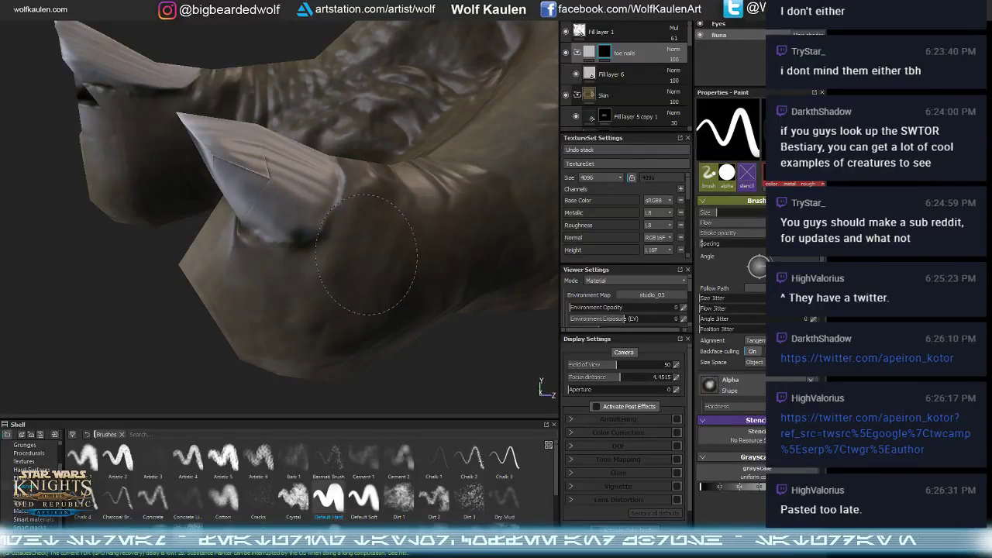
alt+drag(387, 211, 388, 305)
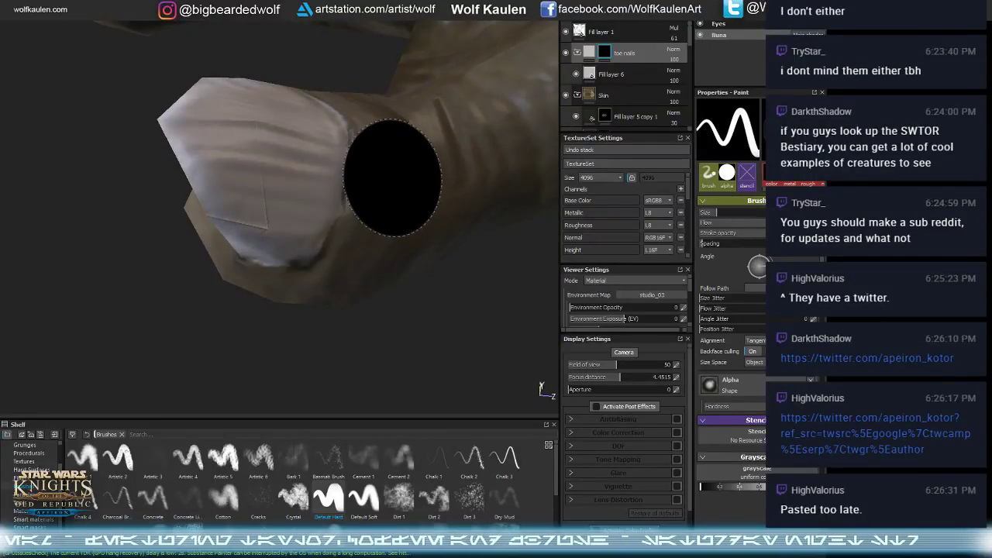
drag(398, 163, 398, 153)
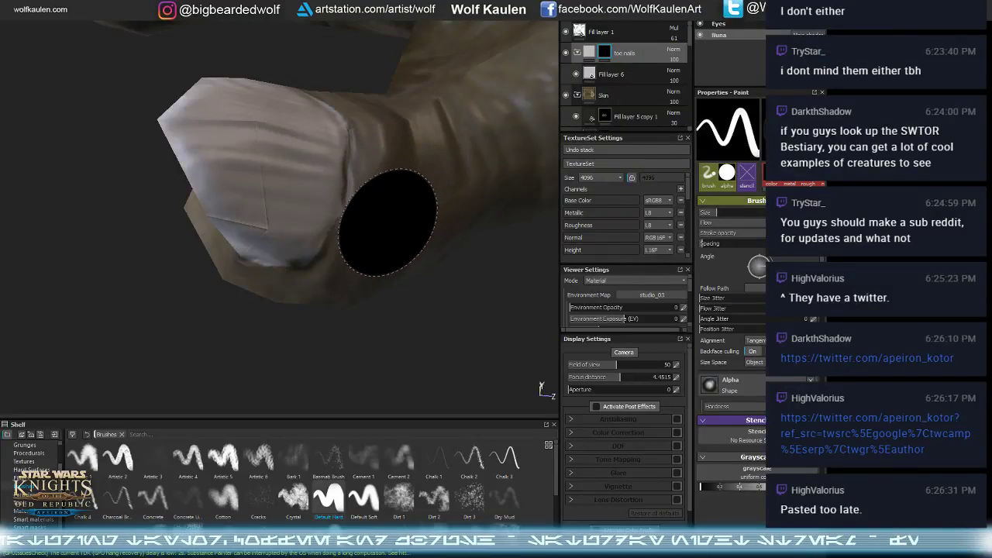
alt+drag(381, 160, 367, 233)
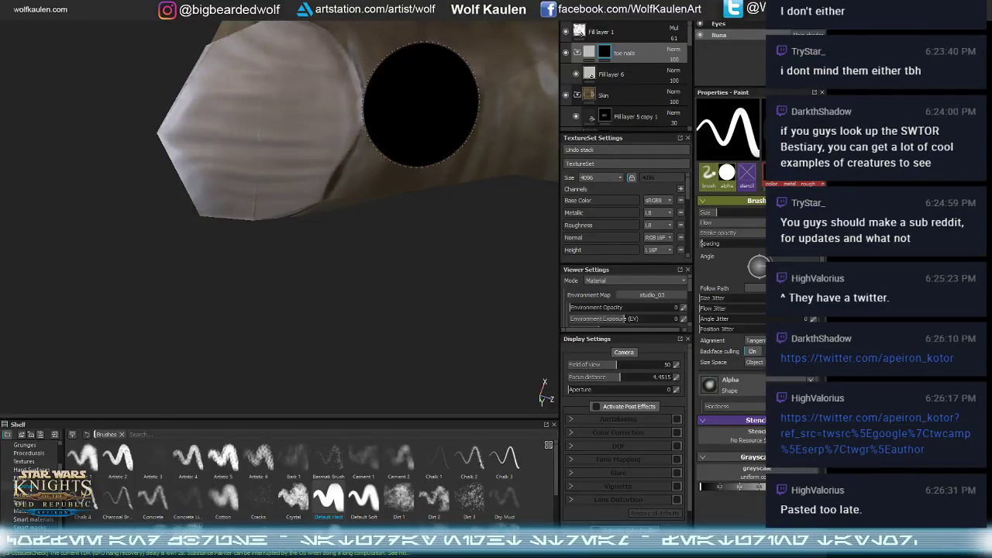
mouse_move(394, 177)
alt+mouse_down()
mouse_move(349, 124)
mouse_move(255, 150)
alt+mouse_up()
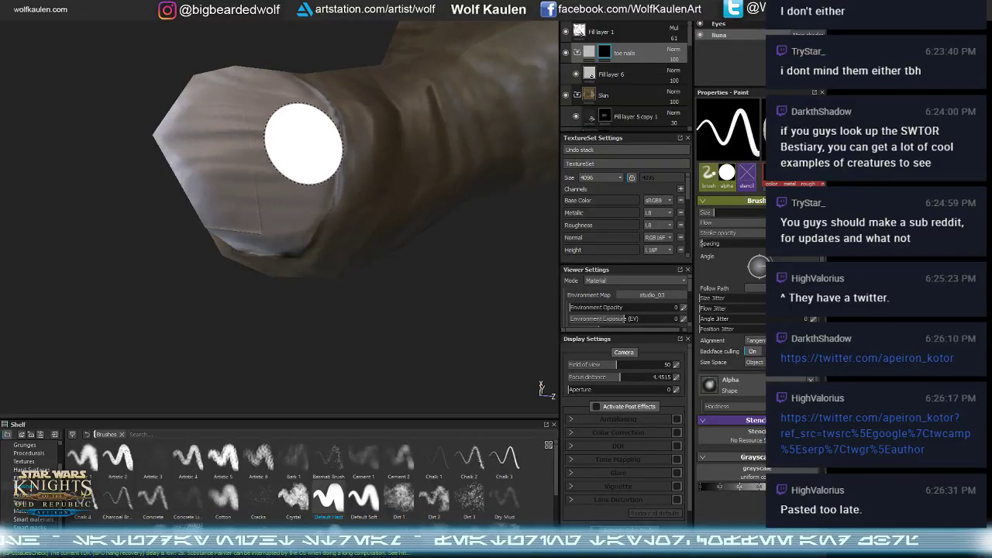
alt+drag(304, 127, 233, 155)
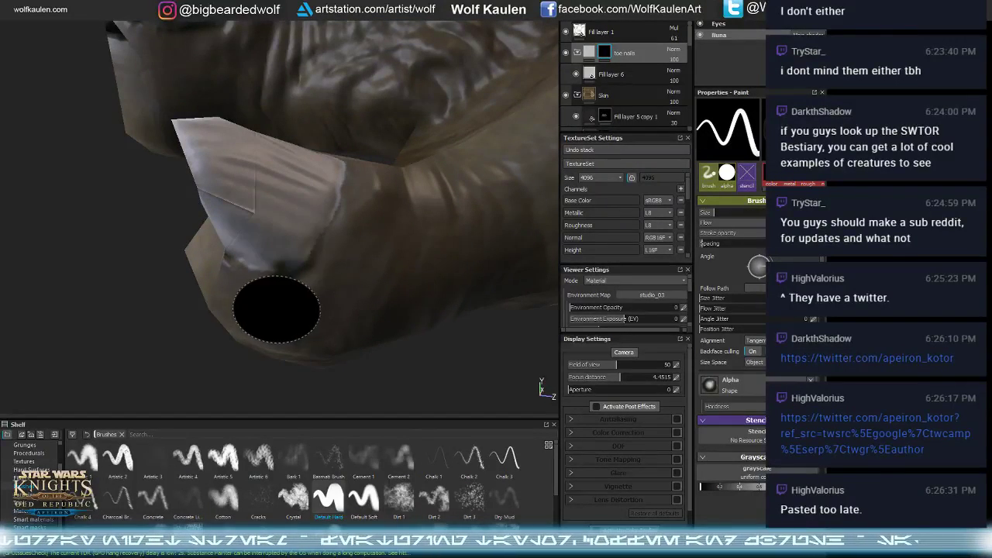
alt+drag(218, 283, 191, 251)
- Paint the top of an outer toe's nail on the other foot into the toe nails mask
scroll(372, 279, down, 5)
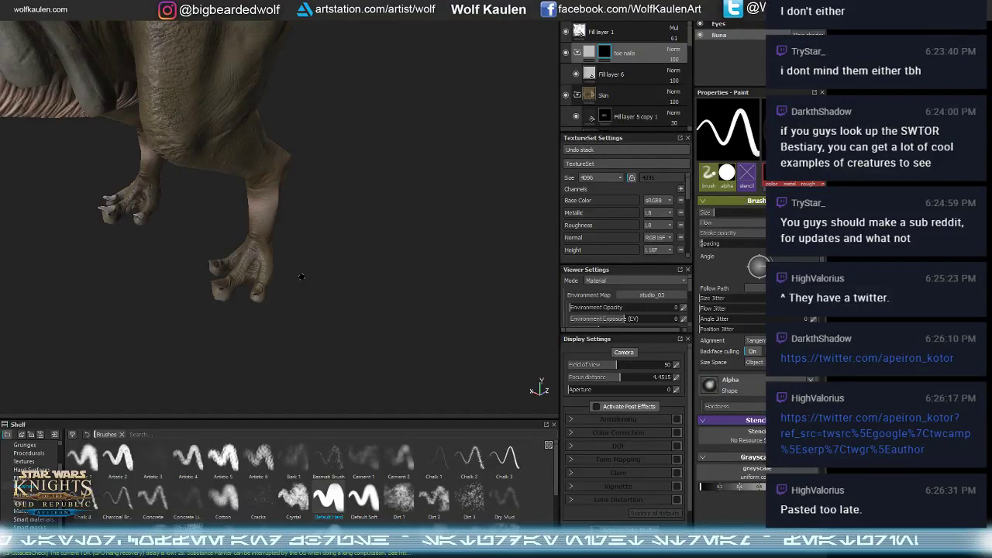
scroll(223, 291, up, 5)
alt+drag(264, 293, 192, 249)
scroll(256, 225, up, 6)
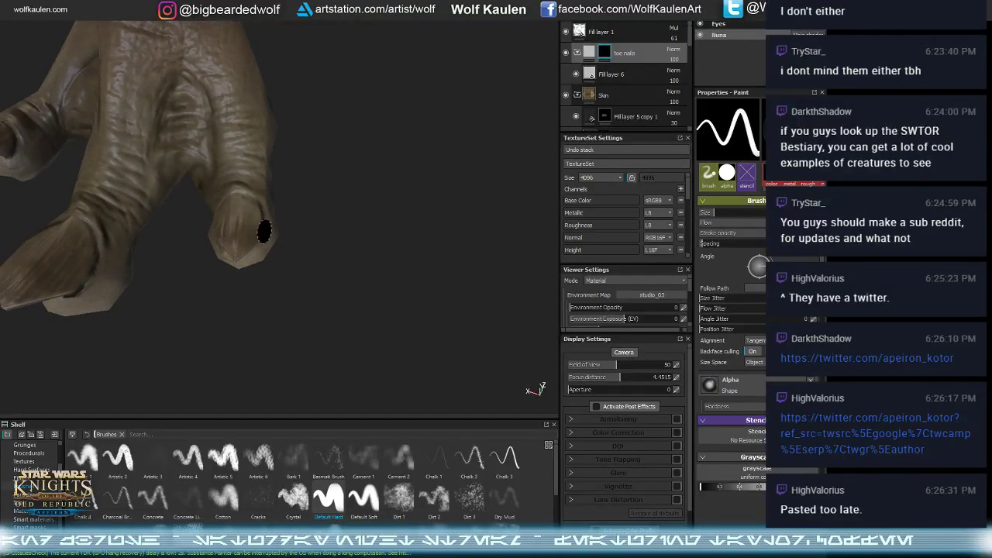
key(x)
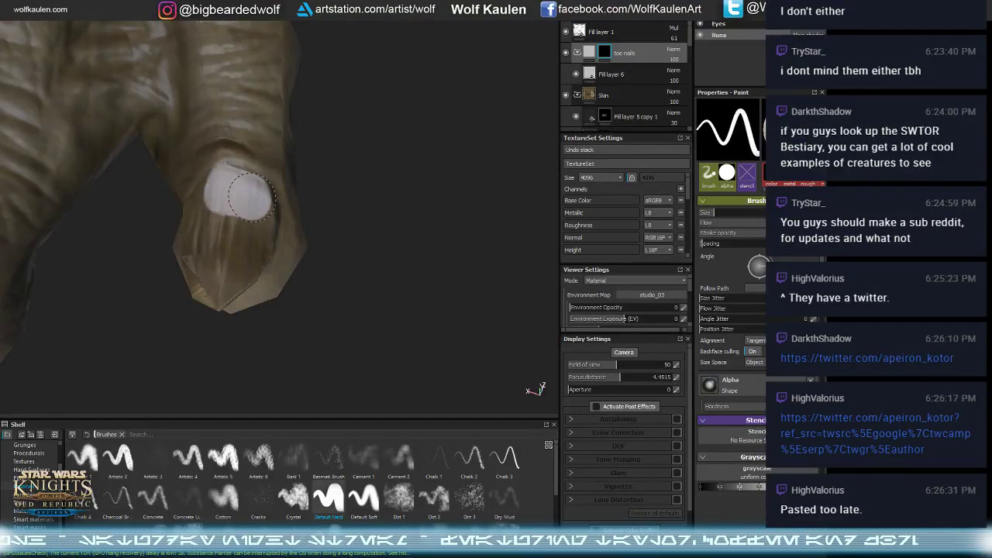
mouse_move(257, 223)
alt+mouse_down()
mouse_move(225, 217)
mouse_move(178, 229)
mouse_move(182, 238)
alt+mouse_up()
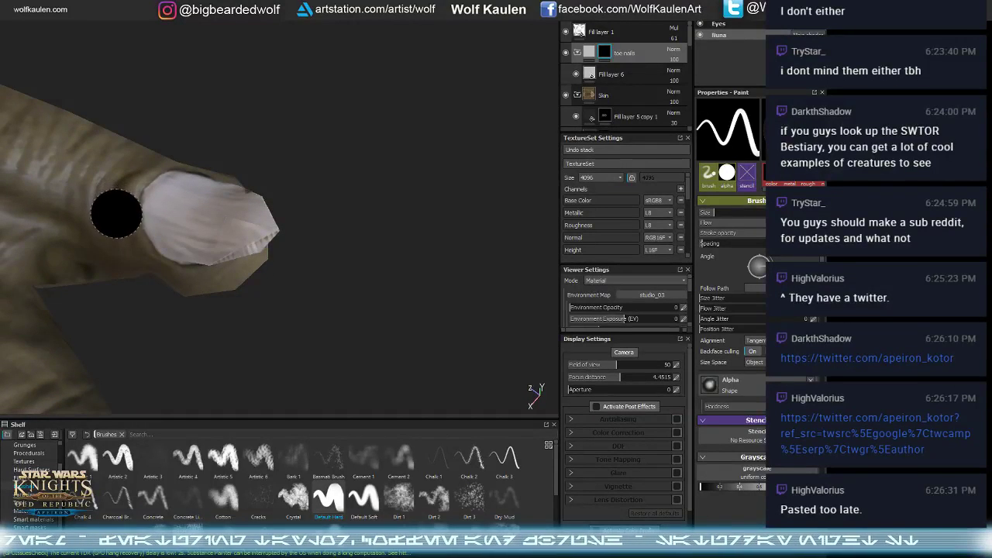
- Fill in the underside and sides of the second foot's outer nail and erase the spill around it
mouse_move(126, 174)
alt+mouse_down()
mouse_move(187, 188)
mouse_move(234, 172)
mouse_move(262, 191)
mouse_move(240, 199)
mouse_move(228, 171)
alt+mouse_up()
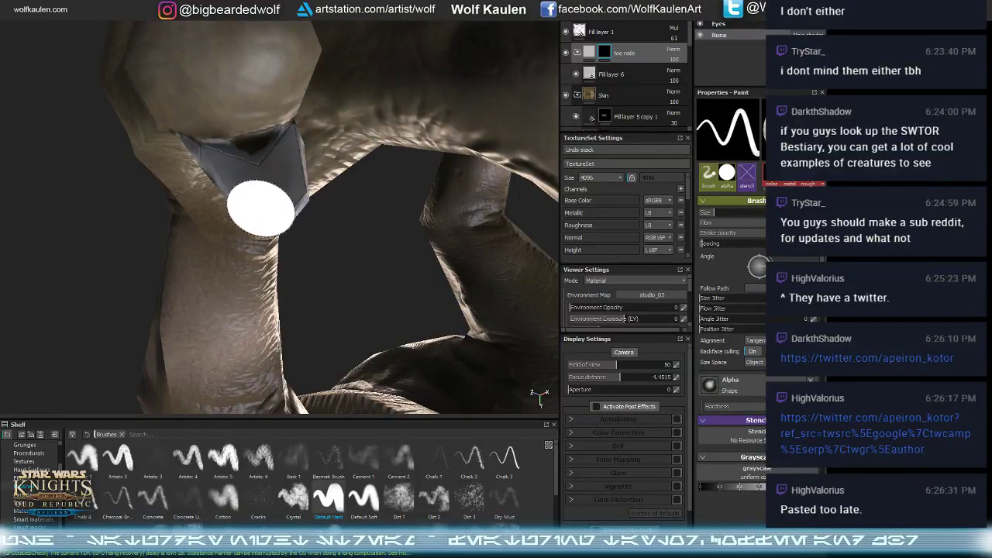
alt+drag(269, 190, 328, 199)
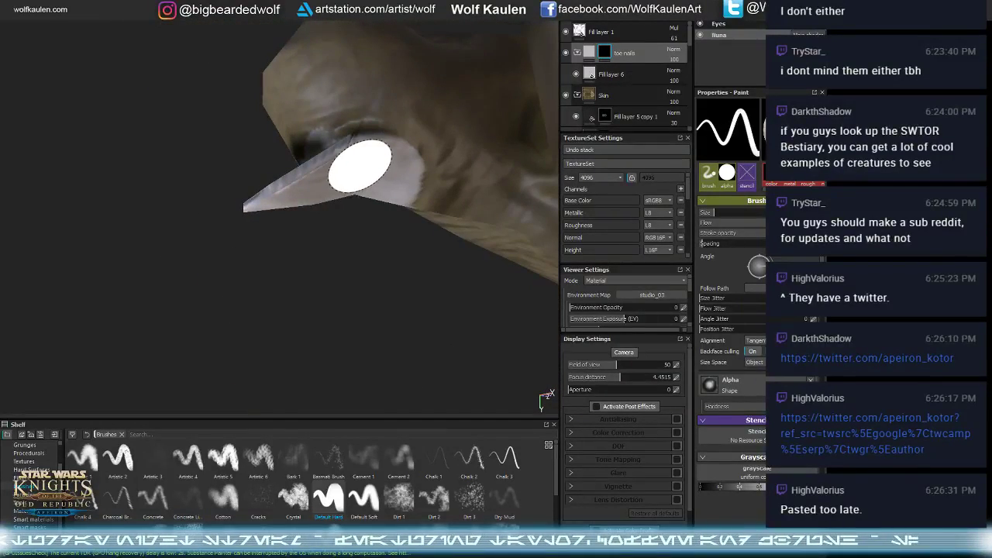
mouse_move(343, 152)
alt+mouse_down()
mouse_move(455, 121)
mouse_move(283, 129)
alt+mouse_up()
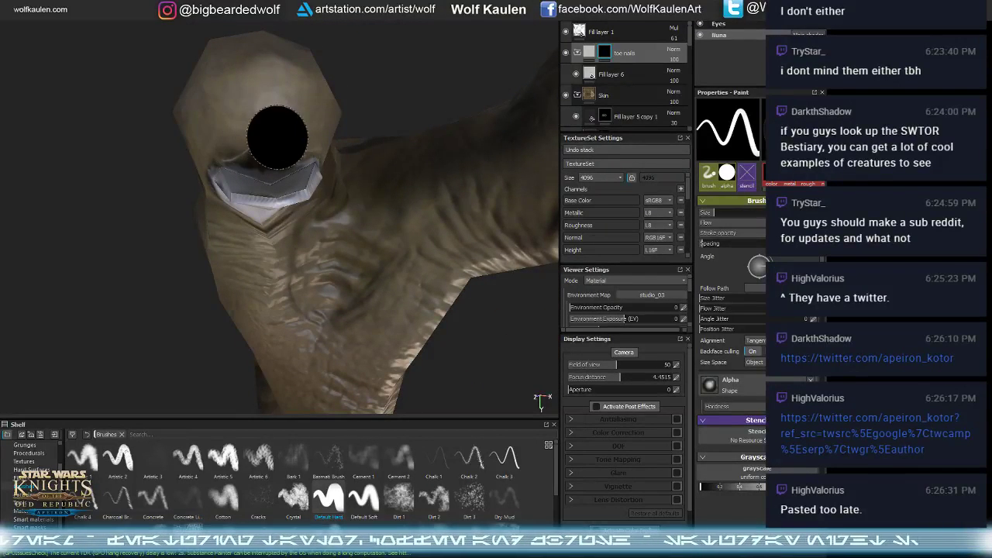
mouse_move(266, 137)
alt+mouse_down()
mouse_move(403, 159)
mouse_move(380, 144)
mouse_move(365, 255)
alt+mouse_up()
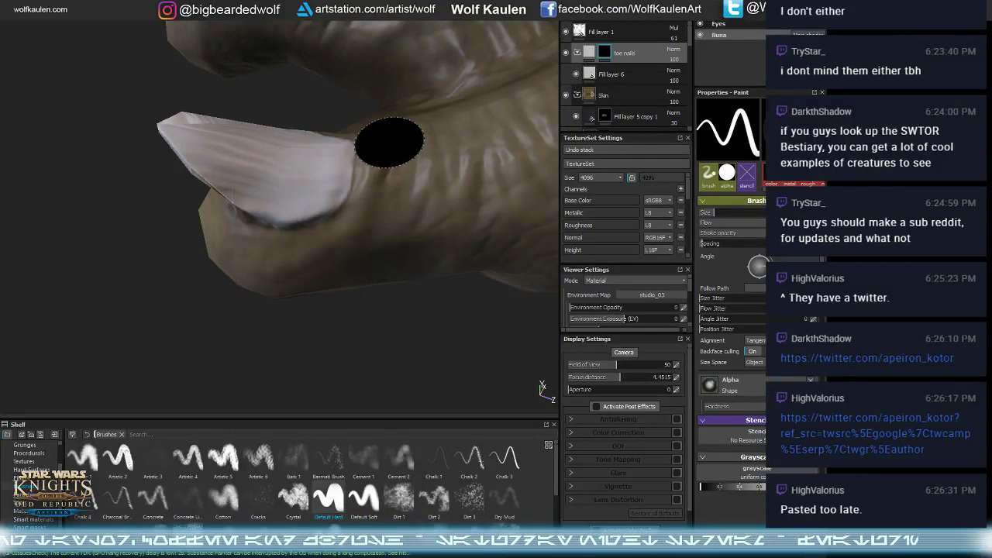
scroll(385, 214, down, 3)
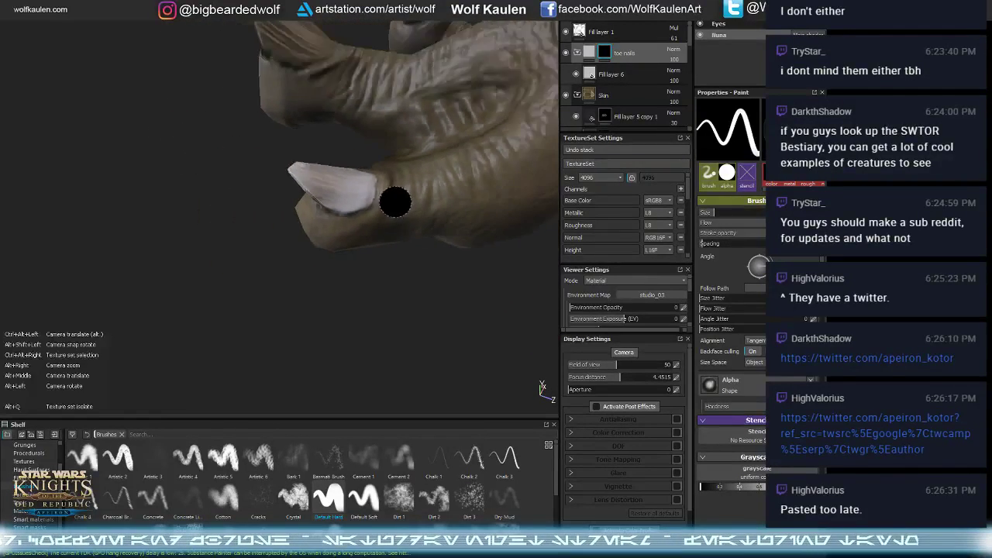
- Paint the second foot's middle toe nail into the mask, covering its top and underside
mouse_move(392, 200)
alt+mouse_down()
mouse_move(354, 248)
mouse_move(373, 246)
mouse_move(333, 173)
alt+mouse_up()
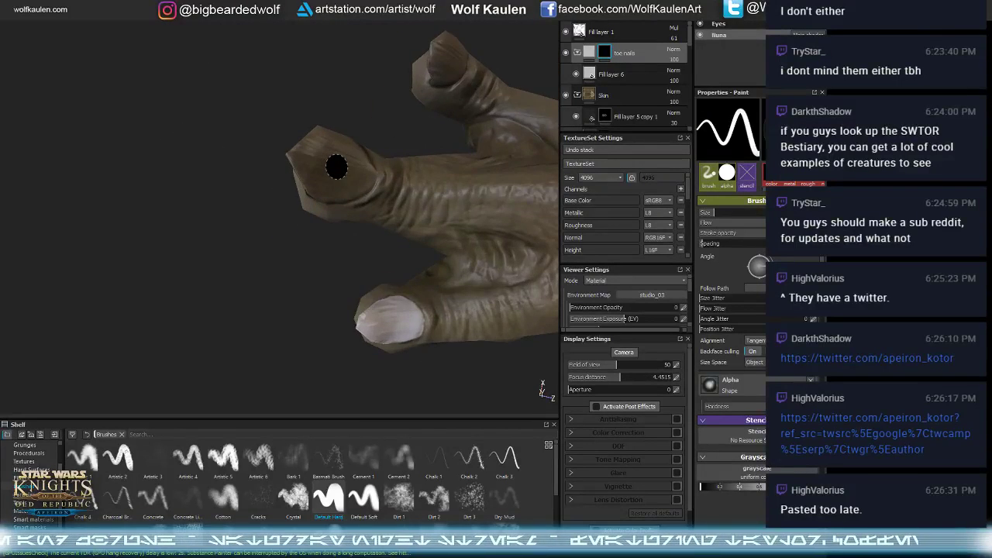
scroll(312, 156, up, 3)
mouse_move(238, 142)
alt+mouse_down()
mouse_move(299, 129)
mouse_move(267, 178)
mouse_move(285, 211)
mouse_move(357, 226)
alt+mouse_up()
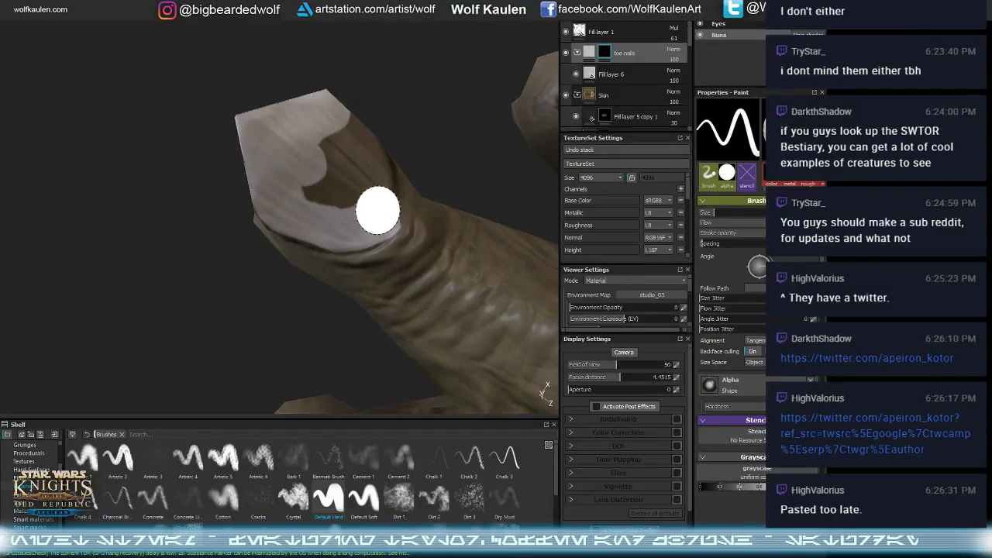
mouse_move(317, 166)
alt+mouse_down()
mouse_move(350, 213)
mouse_move(364, 188)
mouse_move(320, 209)
mouse_move(271, 174)
mouse_move(293, 205)
mouse_move(362, 200)
mouse_move(231, 175)
alt+mouse_up()
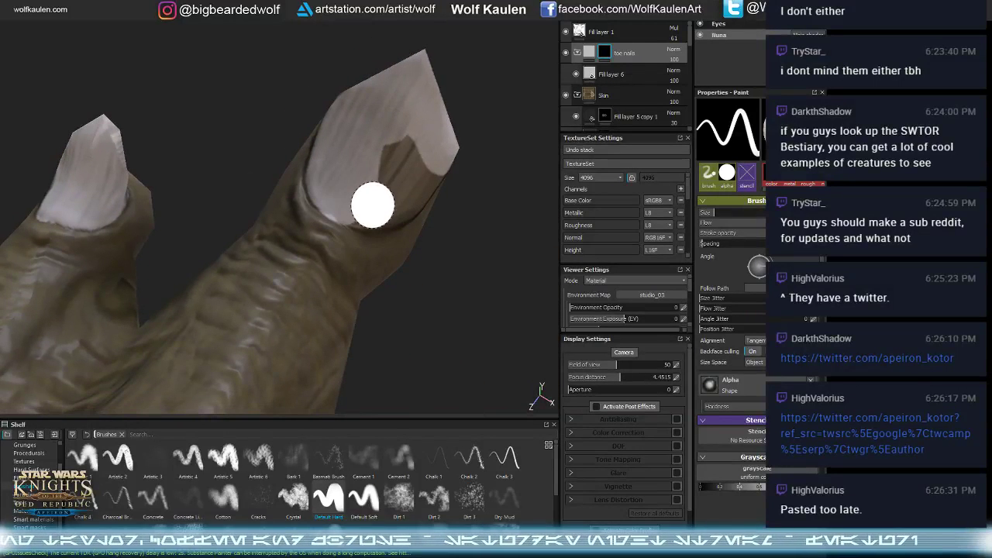
mouse_move(351, 199)
mouse_down()
mouse_move(379, 206)
mouse_move(420, 183)
mouse_up()
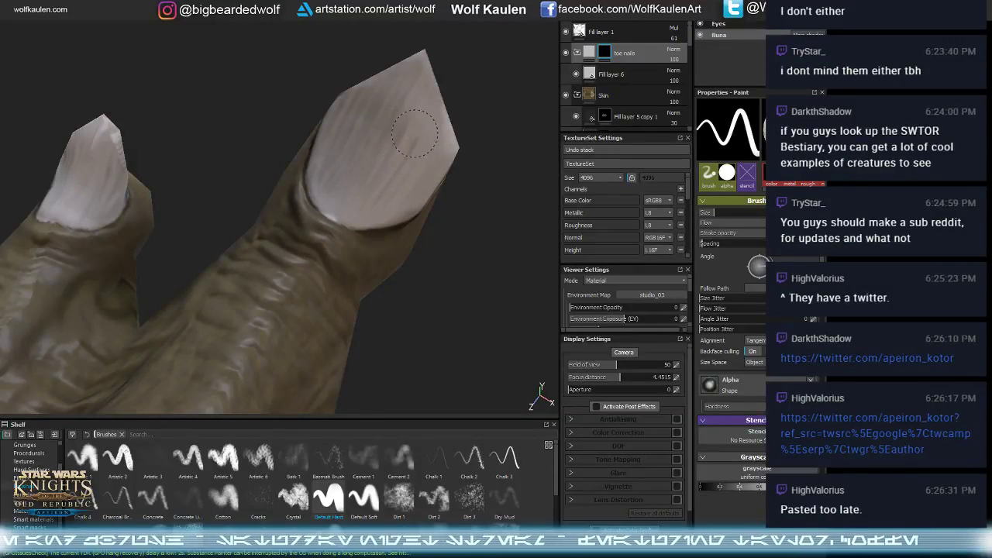
mouse_move(415, 134)
alt+mouse_down()
mouse_move(304, 181)
mouse_move(268, 225)
mouse_move(384, 176)
mouse_move(310, 137)
mouse_move(367, 194)
mouse_move(237, 243)
alt+mouse_up()
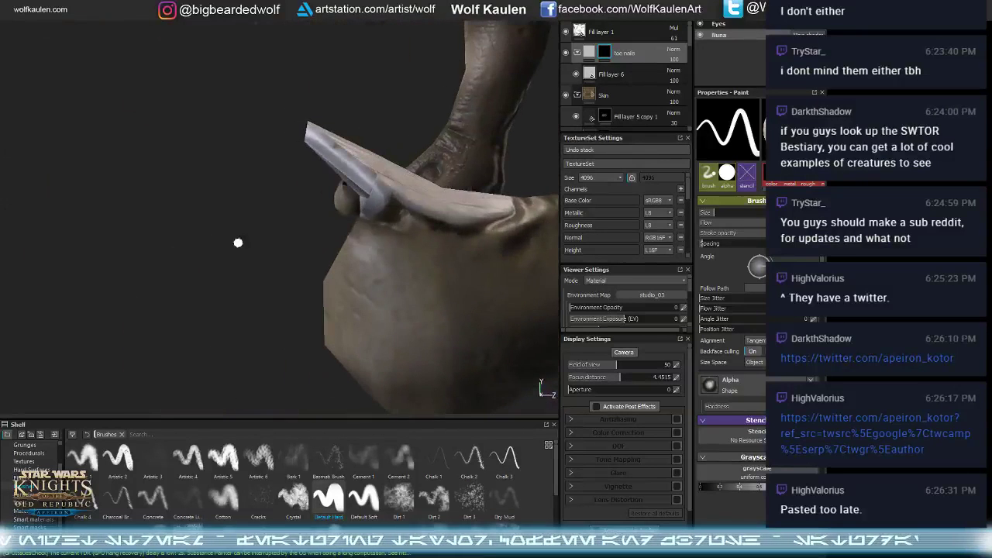
- Paint the second foot's remaining outer toe nail into the toe nails mask, filling its top and side
mouse_move(388, 205)
mouse_down()
mouse_move(388, 177)
mouse_move(403, 195)
mouse_move(654, 315)
mouse_up()
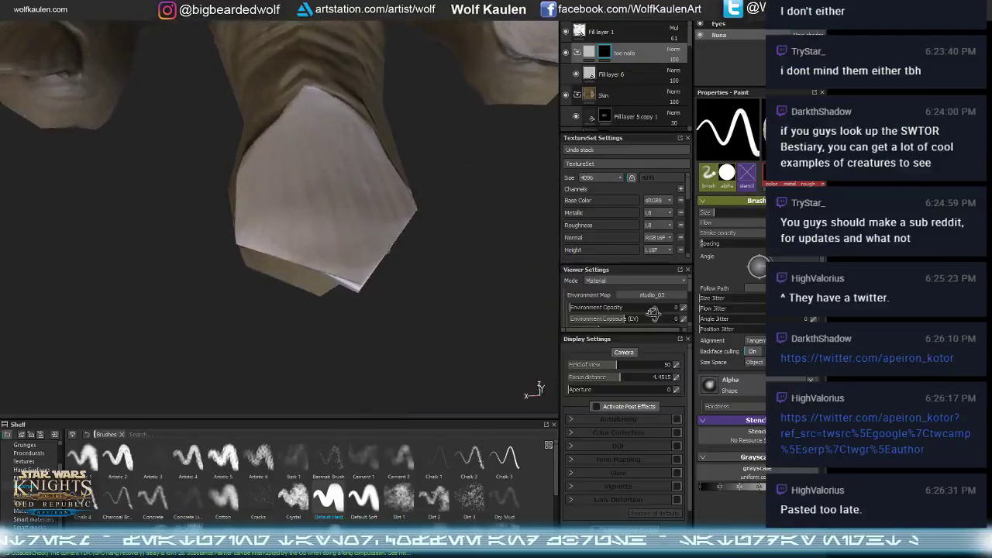
alt+drag(310, 217, 411, 213)
mouse_move(411, 213)
ctrl+alt+mouse_down()
mouse_move(512, 212)
mouse_move(357, 224)
mouse_move(301, 173)
mouse_move(359, 215)
mouse_move(306, 163)
ctrl+alt+mouse_up()
mouse_move(262, 129)
alt+mouse_down()
mouse_move(288, 202)
mouse_move(262, 160)
mouse_move(264, 172)
mouse_move(287, 151)
mouse_move(324, 168)
mouse_move(323, 180)
alt+mouse_up()
mouse_move(268, 148)
mouse_down()
mouse_move(260, 159)
mouse_move(287, 208)
mouse_move(257, 190)
mouse_move(309, 228)
mouse_up()
mouse_move(308, 228)
alt+mouse_down()
mouse_move(266, 165)
mouse_move(293, 224)
alt+mouse_up()
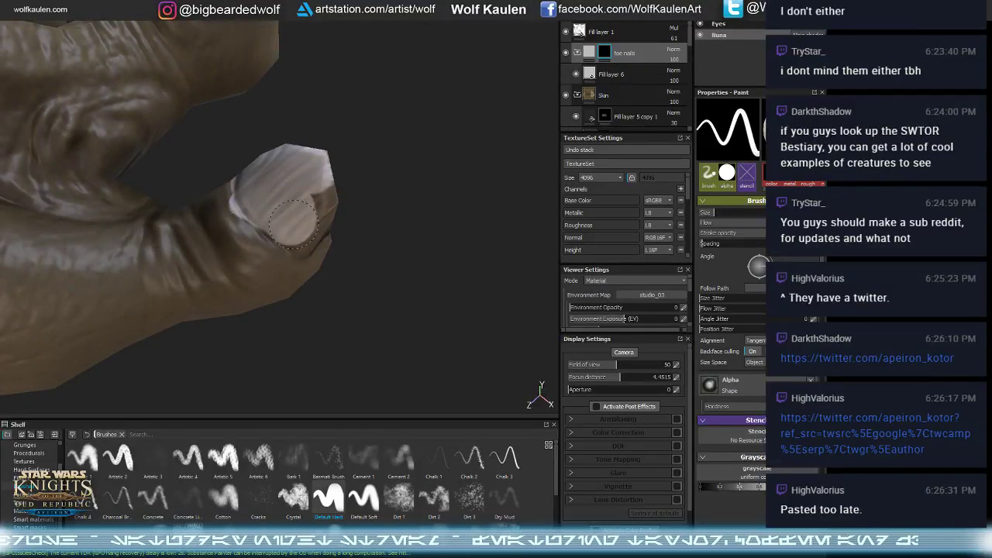
- Erase mask spill on the skin around that outer nail and finish its underside
key(x)
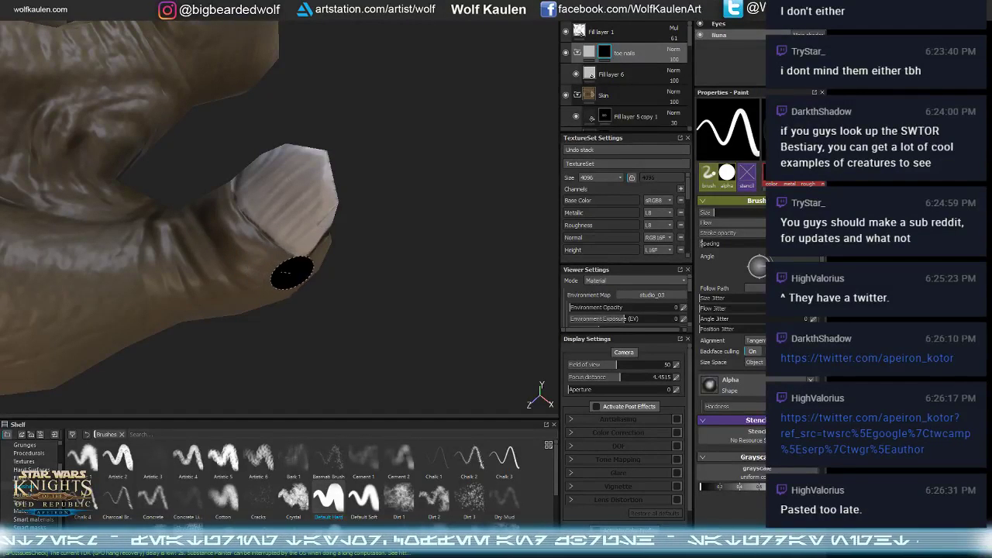
mouse_move(297, 274)
alt+mouse_down()
mouse_move(296, 283)
mouse_move(259, 251)
mouse_move(246, 217)
alt+mouse_up()
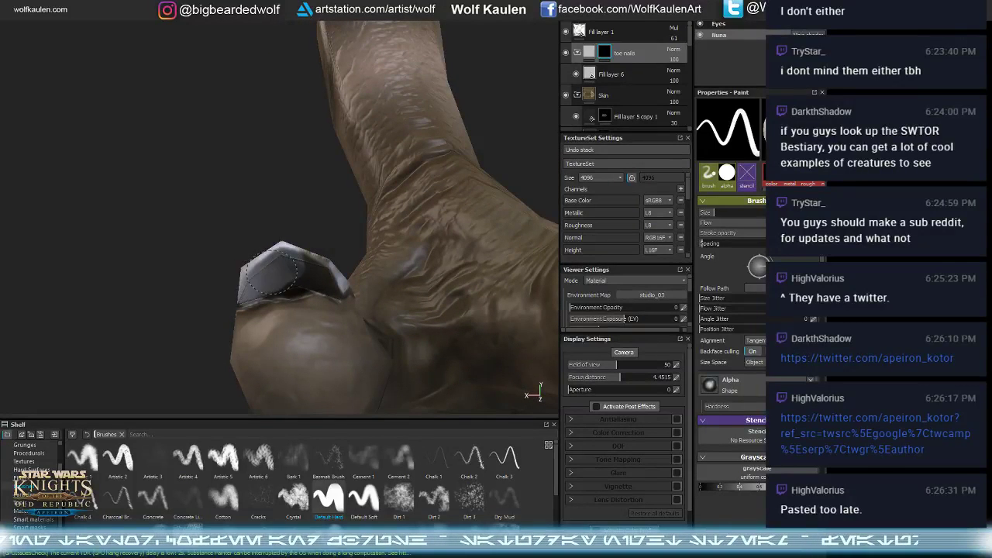
click(317, 268)
alt+drag(327, 270, 340, 331)
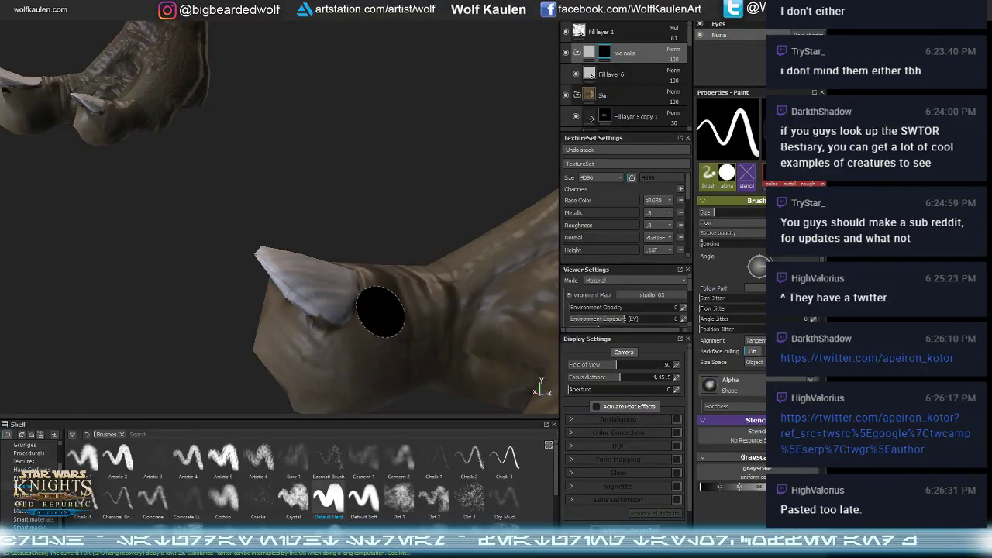
alt+drag(370, 303, 417, 249)
alt+drag(357, 258, 495, 170)
- Examine the whole creature's skin, head and back plates from the side, front and above
alt+right_drag(495, 170, 405, 288)
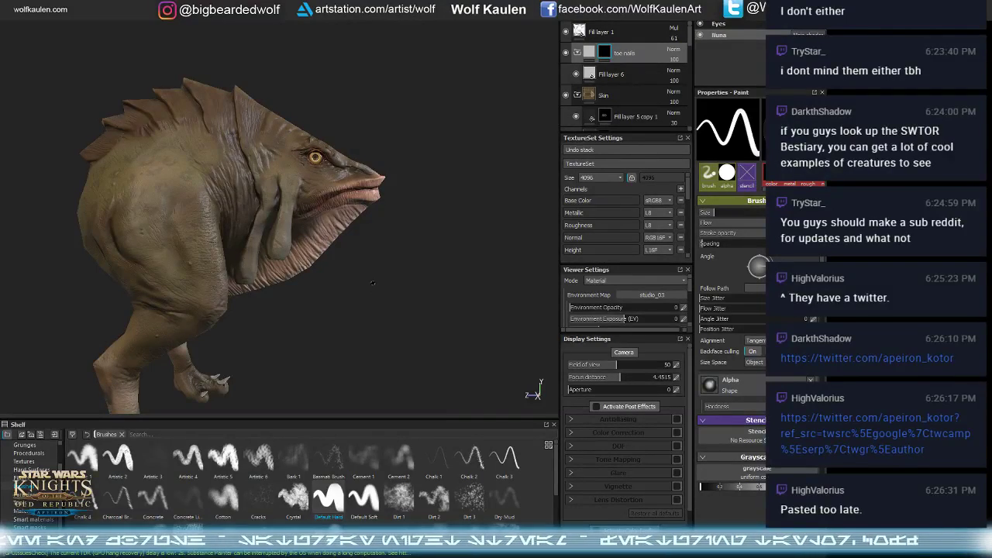
alt+drag(276, 302, 300, 307)
alt+middle_drag(300, 307, 328, 290)
alt+right_drag(328, 290, 361, 284)
alt+drag(377, 281, 310, 333)
alt+middle_drag(443, 233, 432, 267)
alt+drag(432, 267, 348, 350)
scroll(400, 187, up, 5)
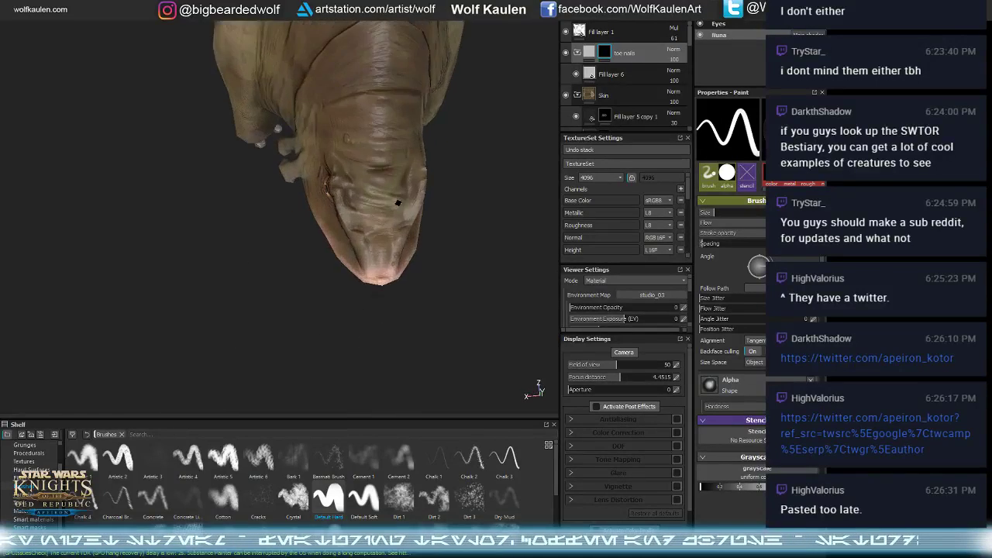
scroll(402, 175, up, 3)
alt+drag(419, 166, 388, 250)
scroll(483, 114, down, 10)
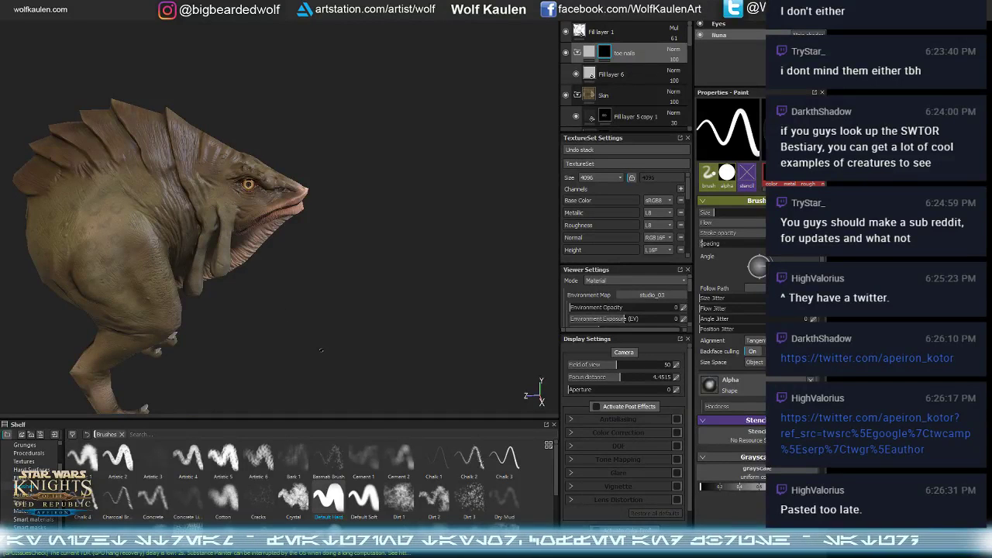
alt+drag(321, 351, 169, 271)
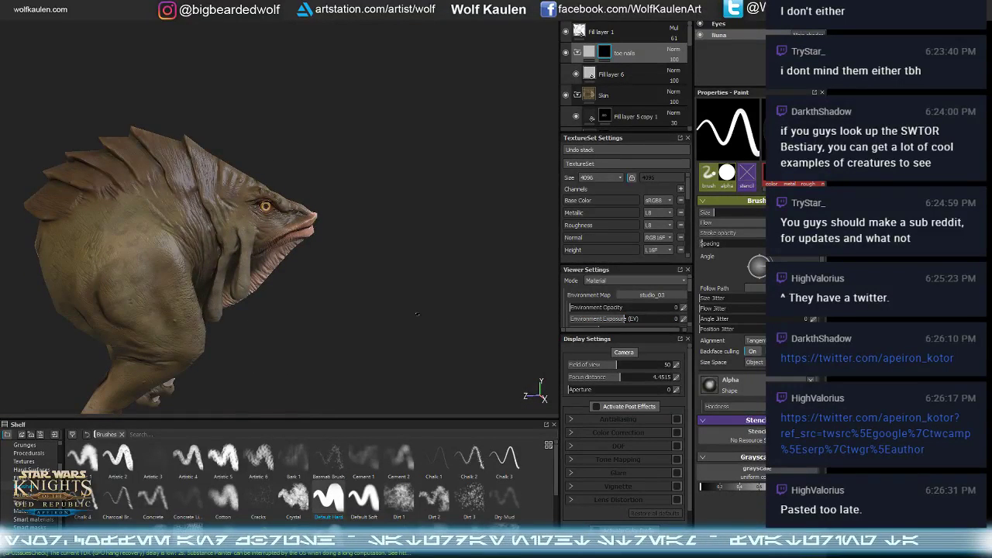
alt+drag(417, 314, 308, 287)
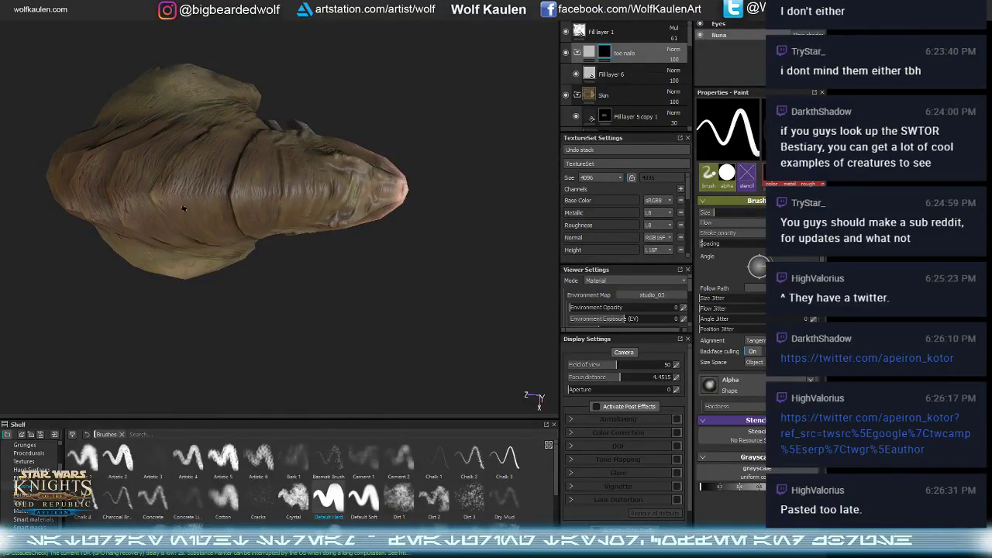
alt+drag(159, 197, 376, 181)
alt+middle_drag(377, 181, 283, 196)
alt+drag(282, 196, 212, 170)
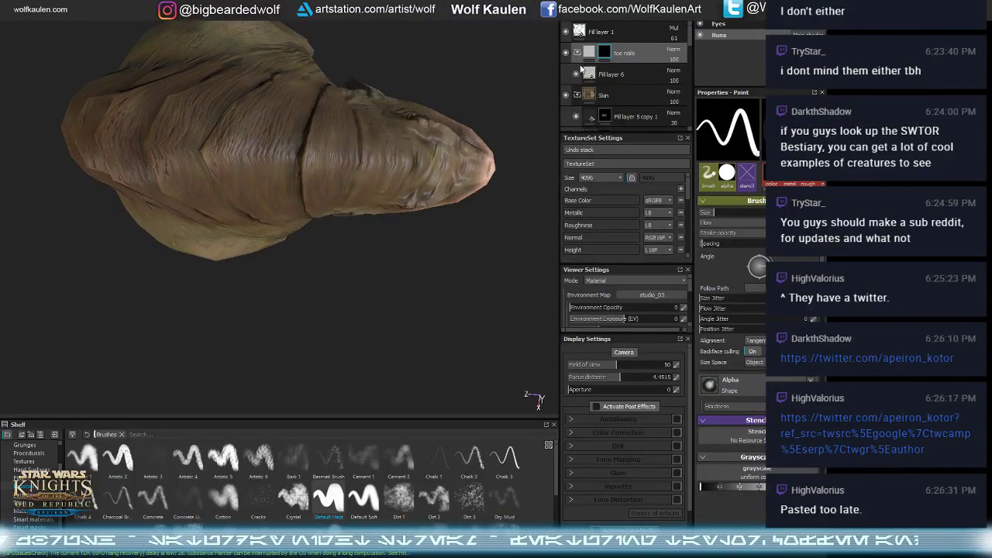
- Change the toe nails' Fill layer 6 base color to a pale warm beige and collapse the toe nails group
alt+drag(263, 240, 274, 136)
scroll(261, 227, up, 4)
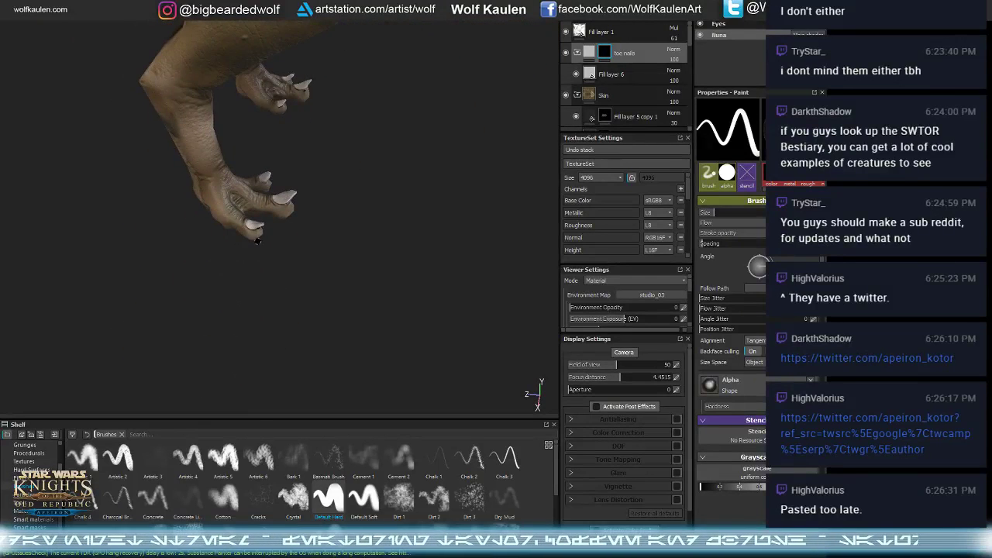
alt+drag(261, 226, 276, 219)
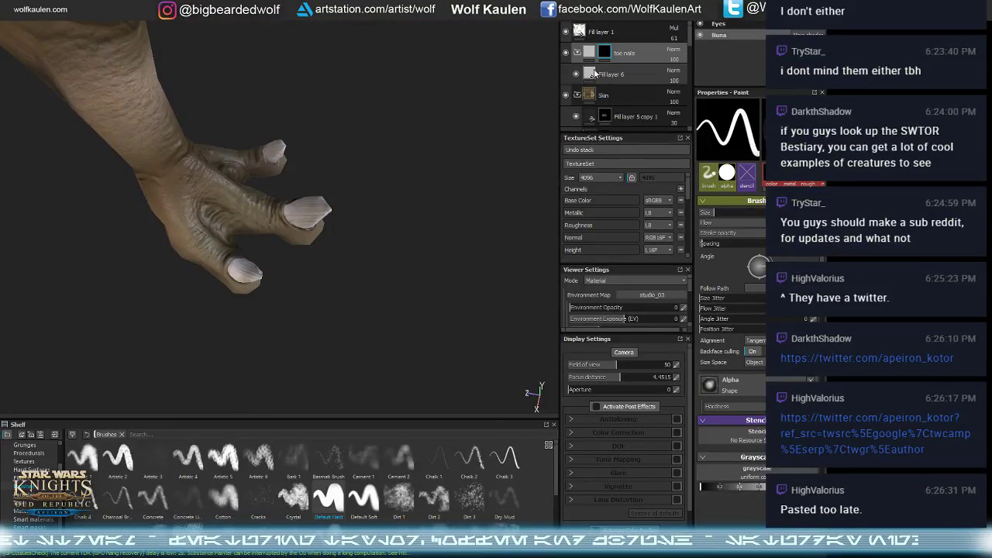
click(727, 271)
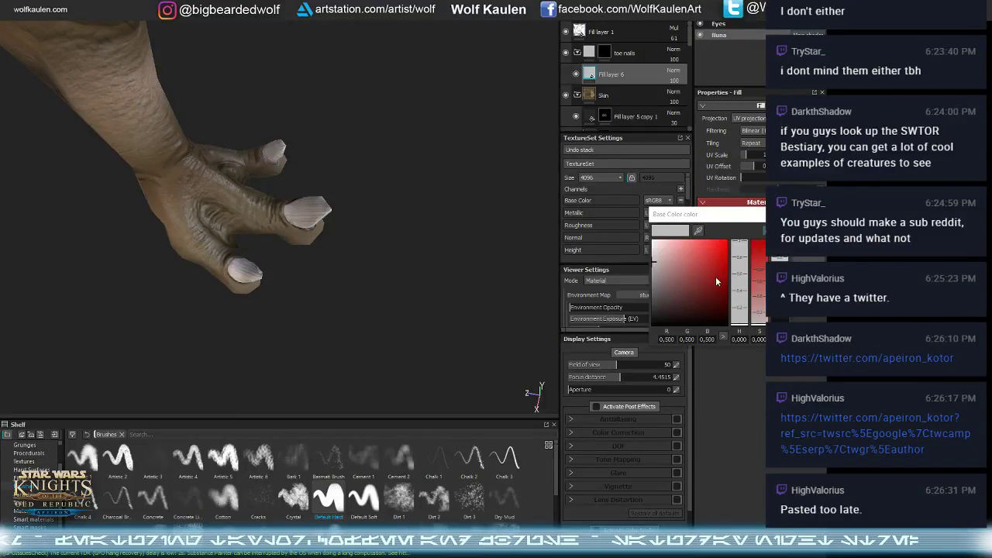
click(665, 248)
mouse_move(749, 312)
mouse_down()
mouse_move(740, 322)
mouse_move(749, 318)
mouse_up()
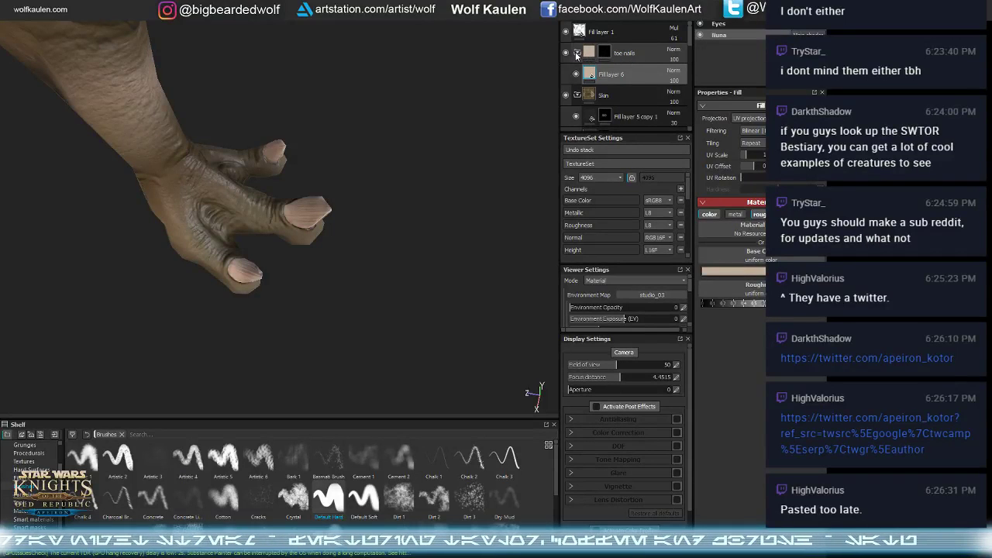
click(577, 53)
- Add a fill layer above the toe nails group with only the color channel enabled and a black base color
click(636, 53)
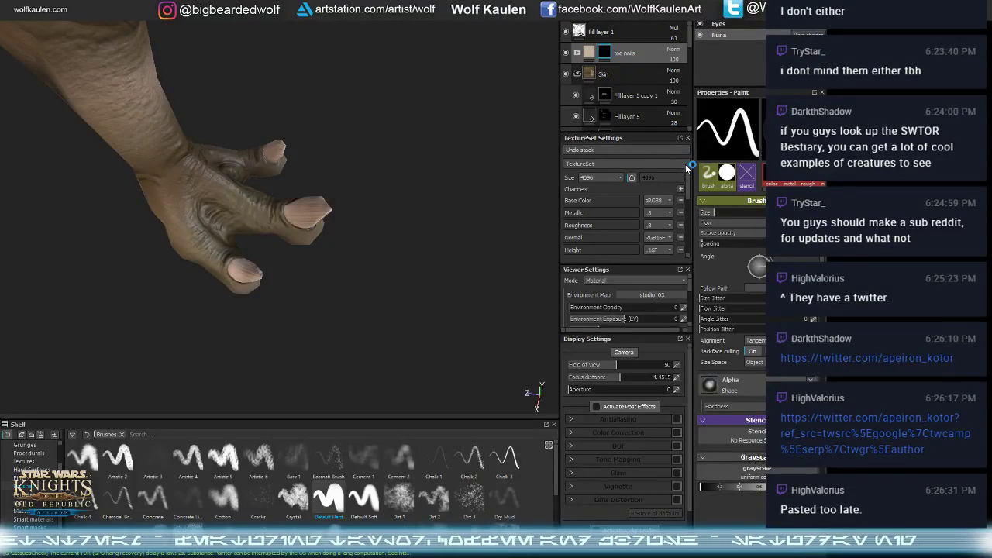
click(732, 216)
click(759, 216)
click(784, 216)
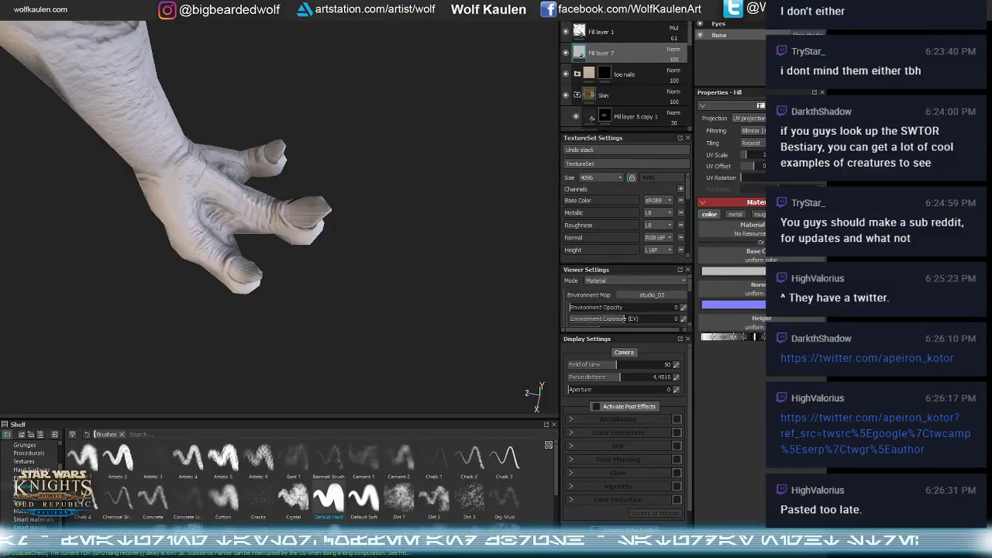
click(808, 216)
click(758, 271)
drag(757, 240, 757, 323)
- Add a black mask to the black Fill layer 7 and apply the Dirt smart mask to it
click(612, 16)
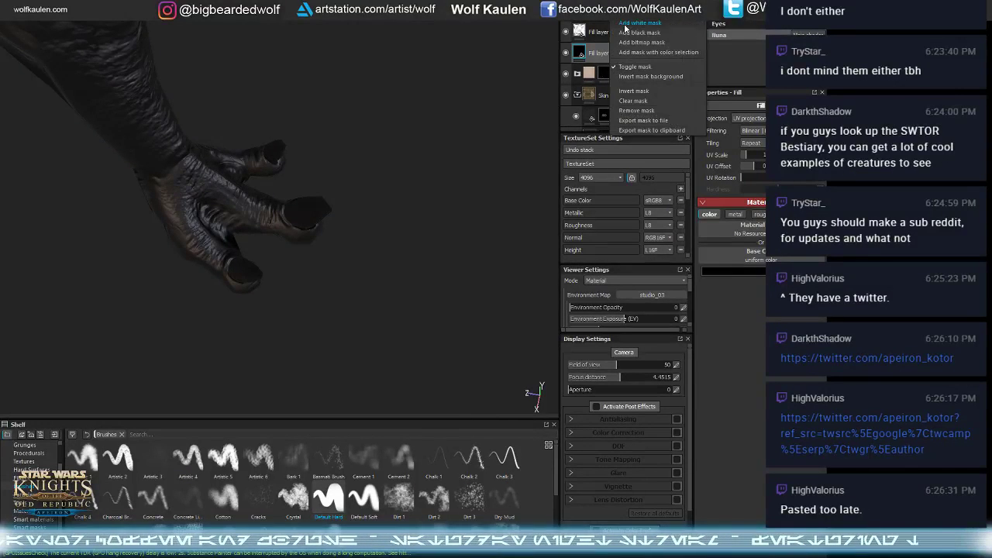
click(644, 29)
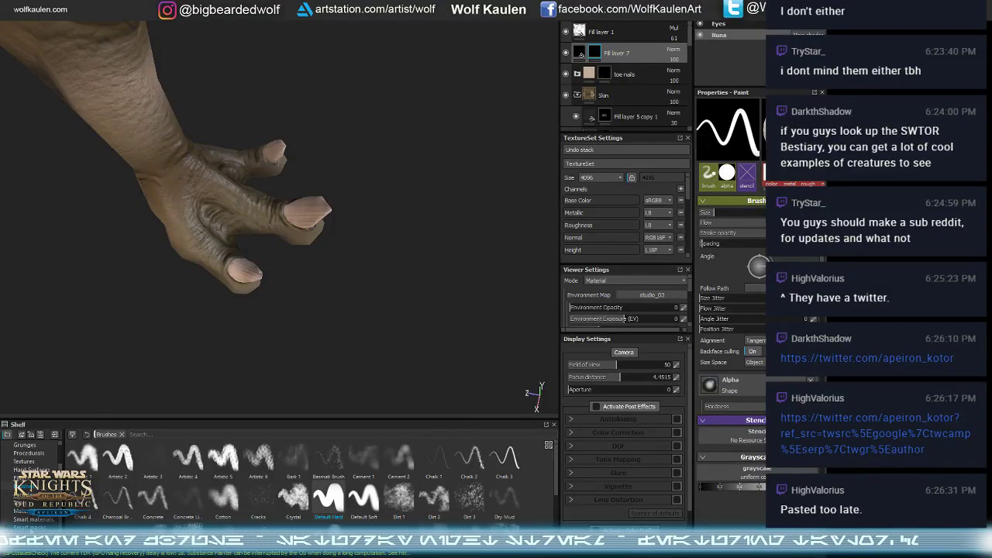
click(32, 521)
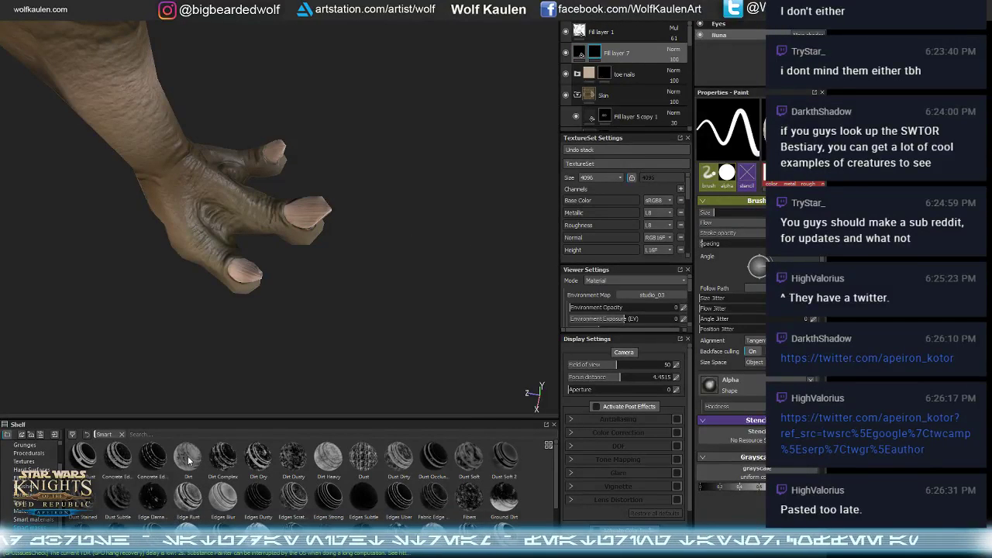
drag(188, 461, 595, 53)
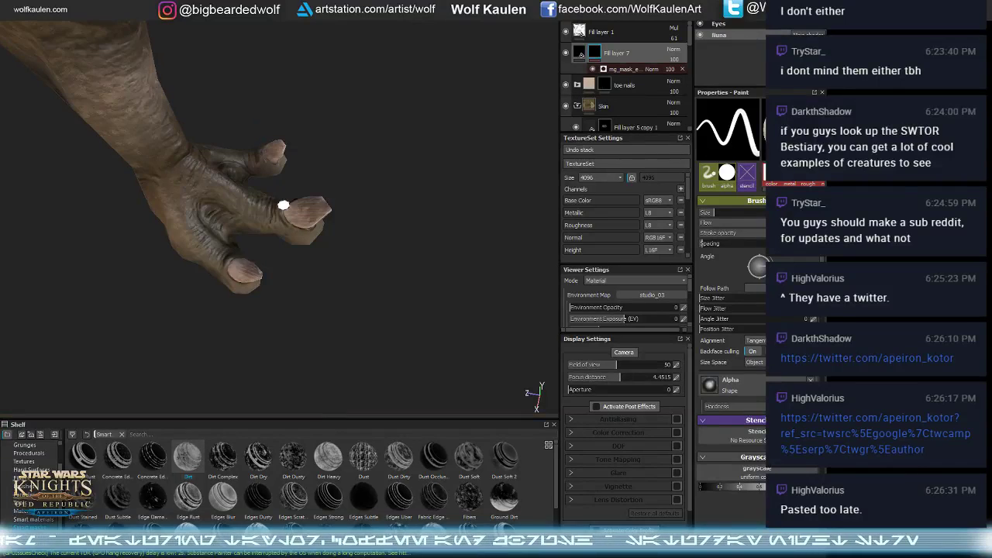
- Check the dirt over the whole creature and set Fill layer 7's opacity to 36
alt+drag(307, 240, 390, 160)
scroll(310, 139, up, 4)
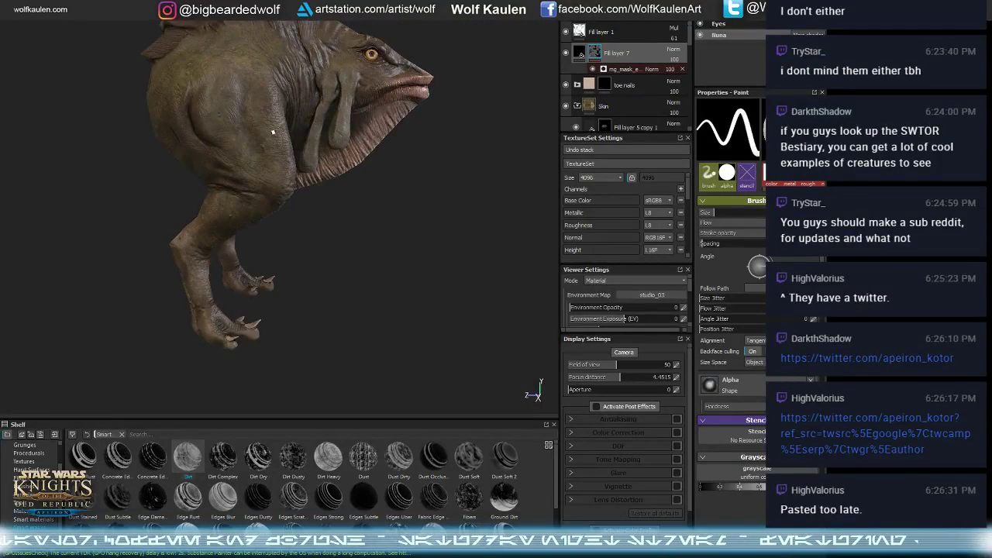
alt+middle_drag(272, 131, 284, 152)
alt+drag(283, 152, 295, 147)
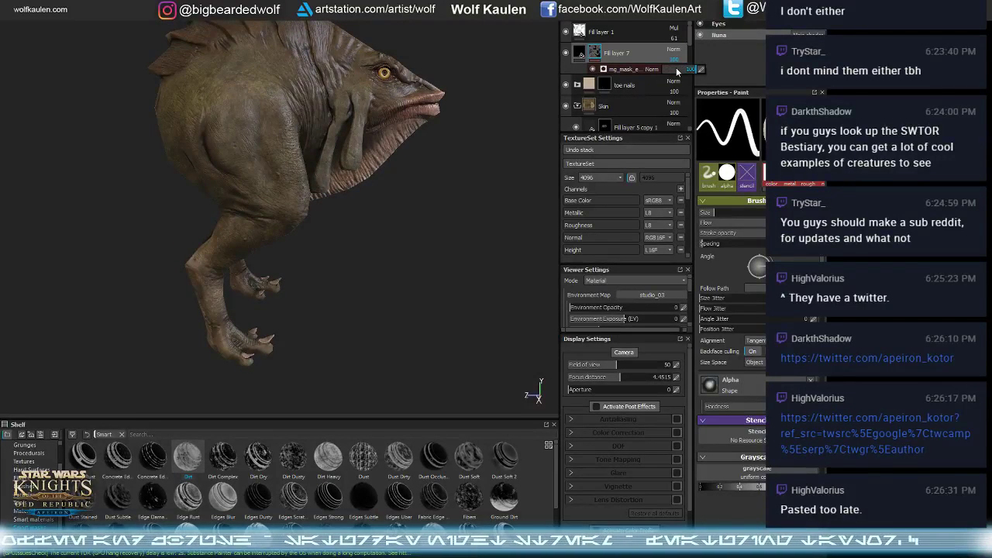
text(39)
key(Return)
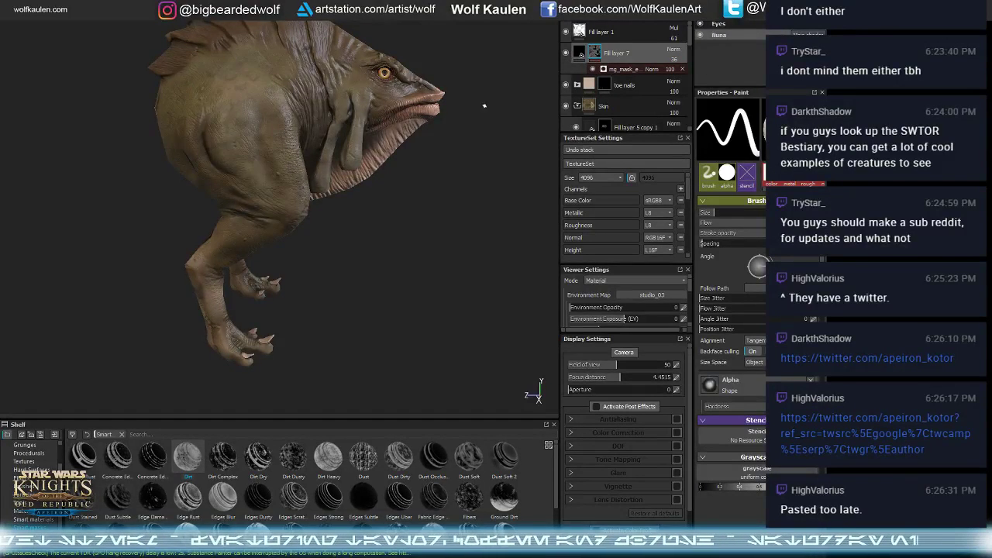
alt+drag(484, 105, 398, 113)
- Darken the base color of Fill layer 6 in the toe nails group to a muted greyish brown
click(578, 86)
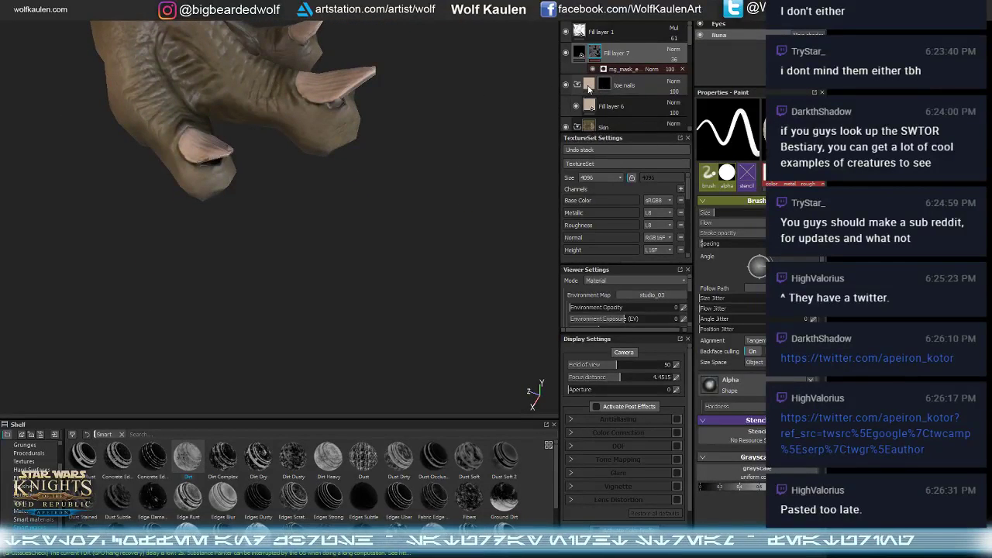
alt+drag(294, 115, 267, 216)
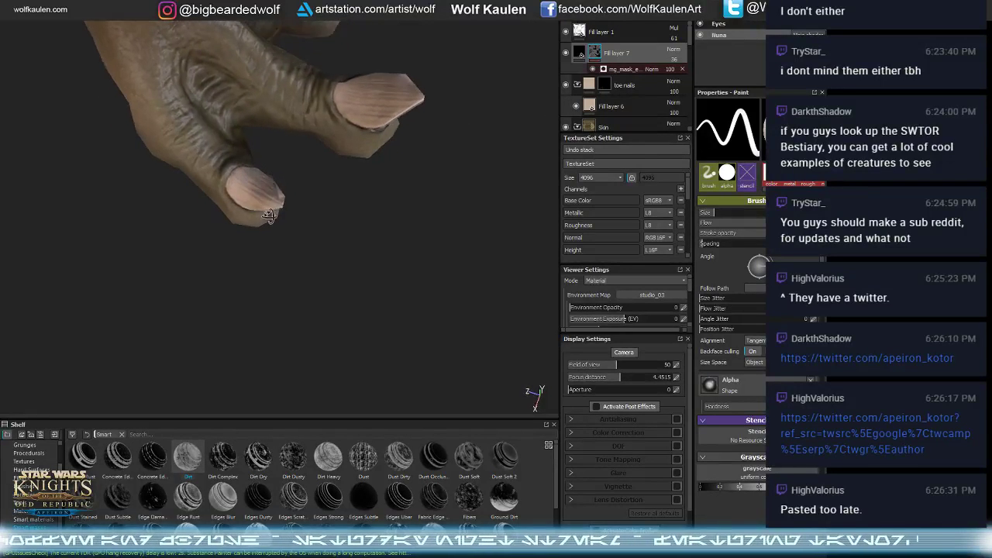
click(593, 105)
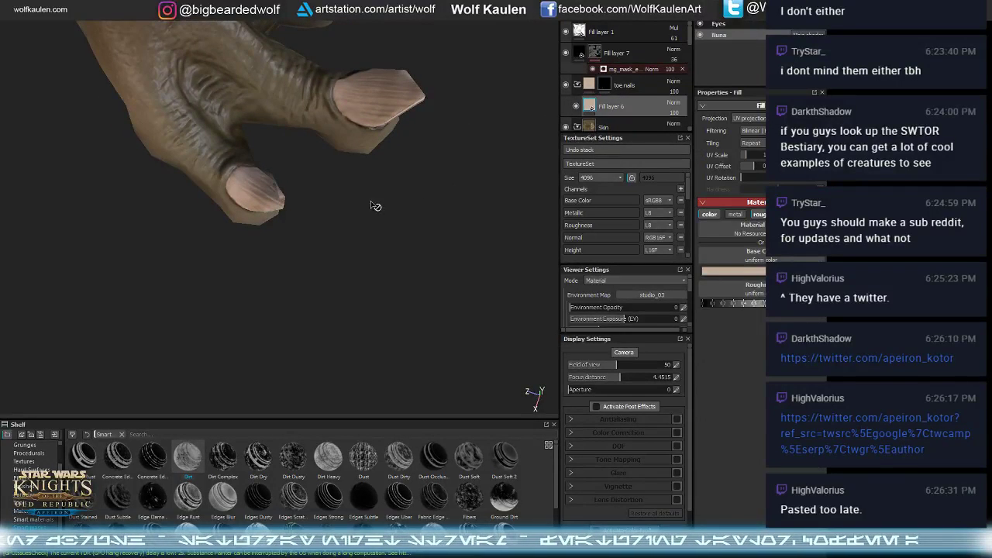
alt+drag(375, 206, 323, 205)
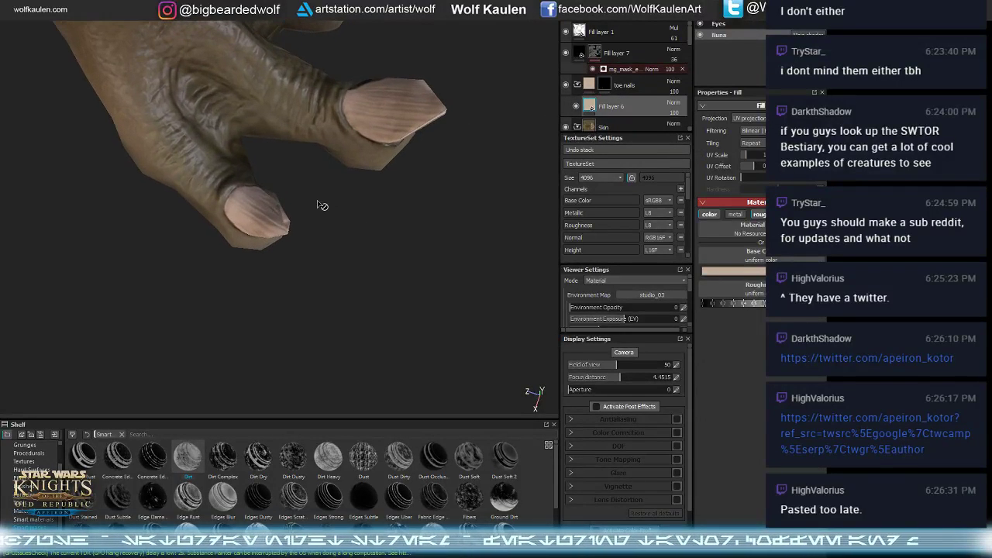
click(723, 273)
drag(662, 257, 659, 275)
- Duplicate Fill layer 6 as a lighter beige, color-only layer and give the copy a black mask
alt+drag(512, 191, 494, 214)
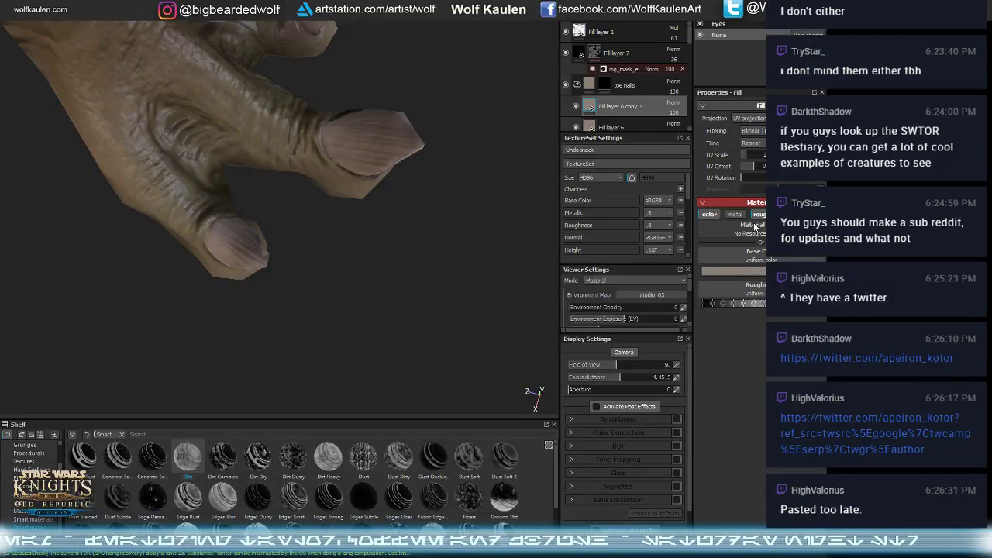
click(752, 271)
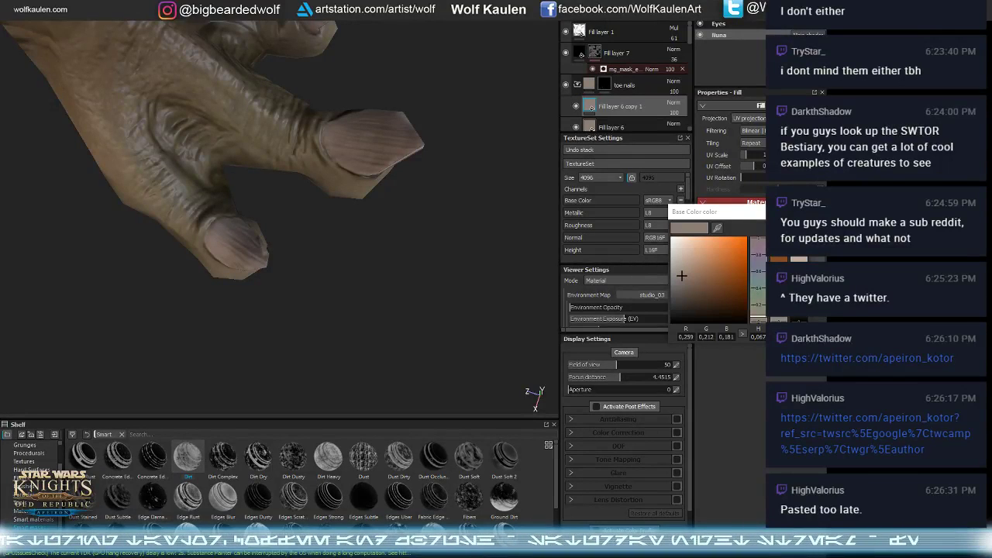
drag(682, 276, 682, 260)
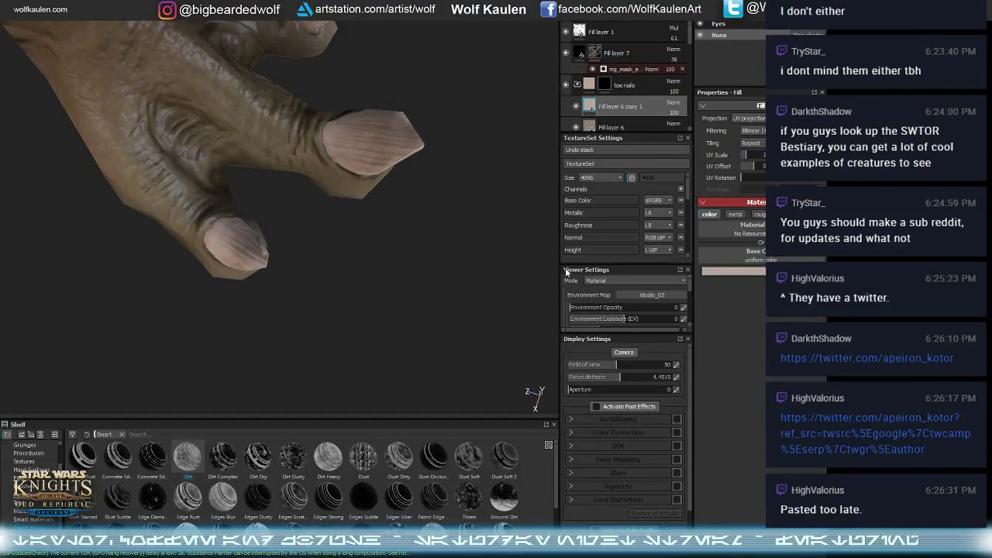
right_click(618, 23)
click(639, 32)
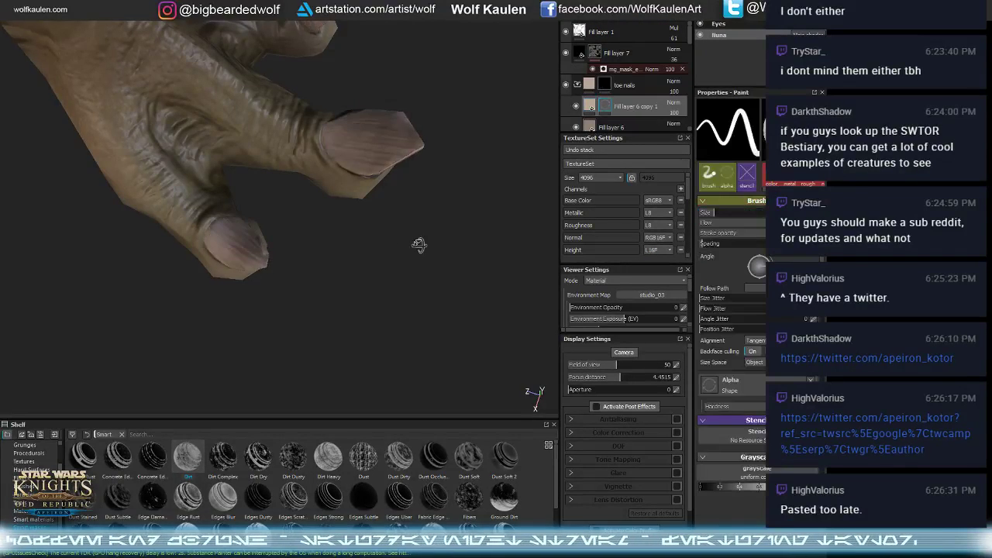
- Paint thin lighter streaks along the toe nails in the black mask of Fill layer 6 copy 1, working around the foot
alt+drag(225, 248, 248, 259)
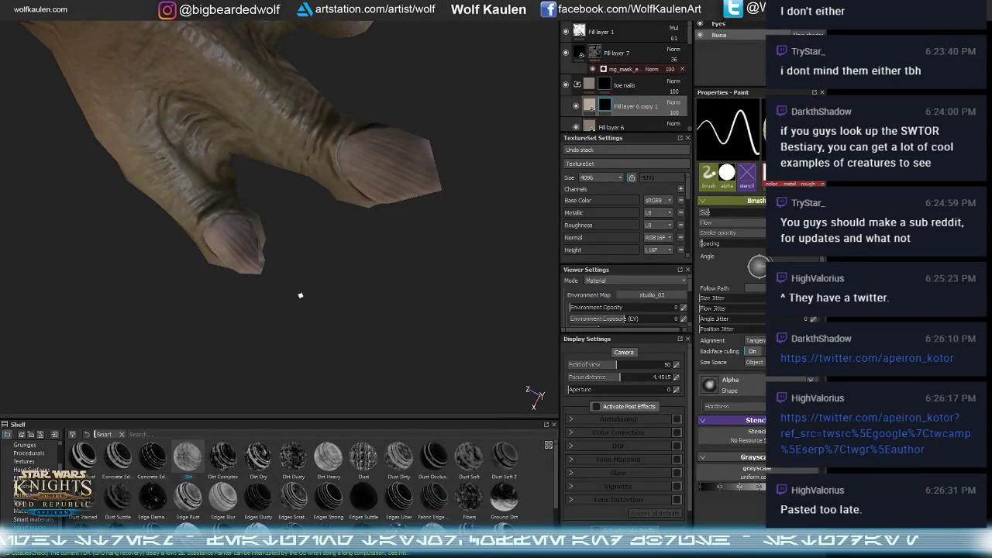
alt+drag(301, 295, 389, 182)
alt+drag(318, 314, 317, 317)
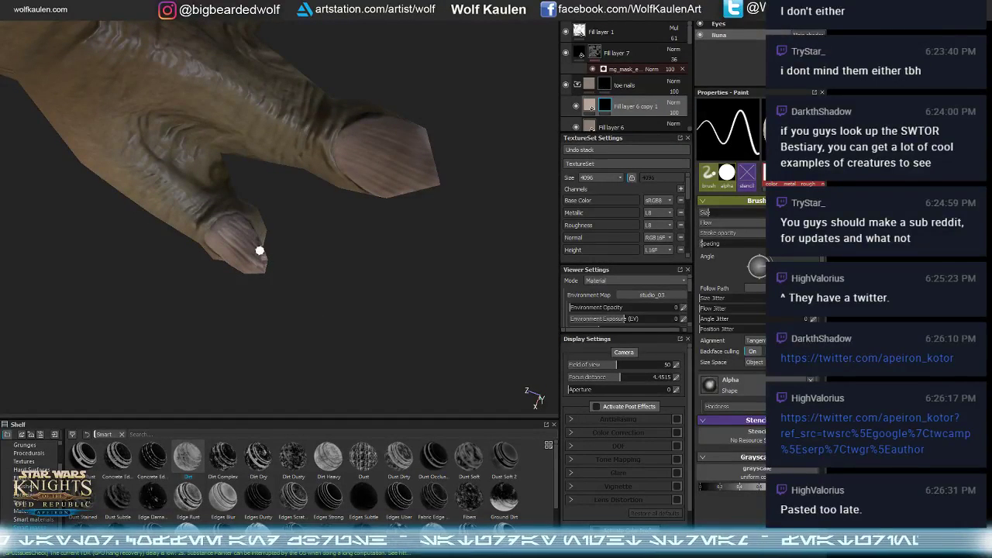
alt+drag(260, 250, 233, 251)
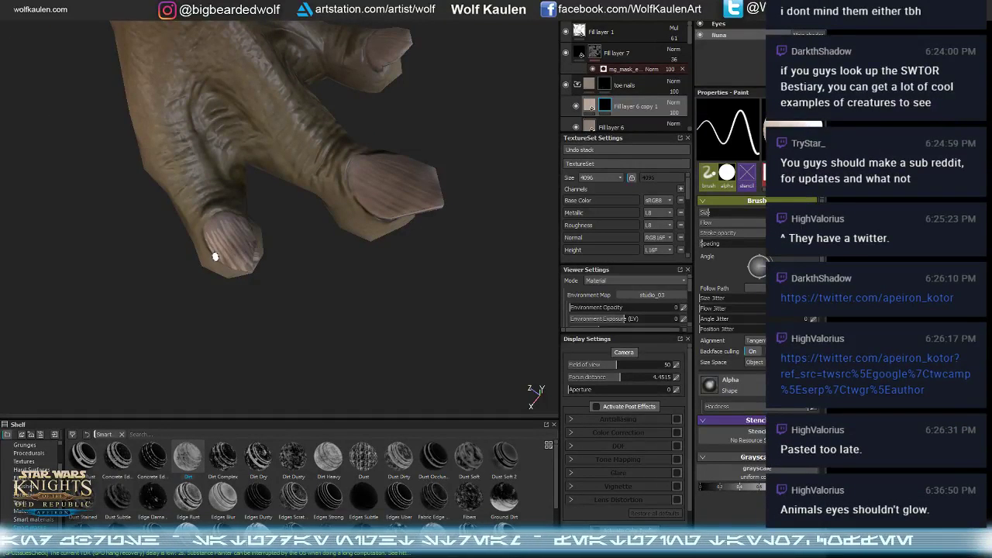
alt+drag(221, 241, 216, 252)
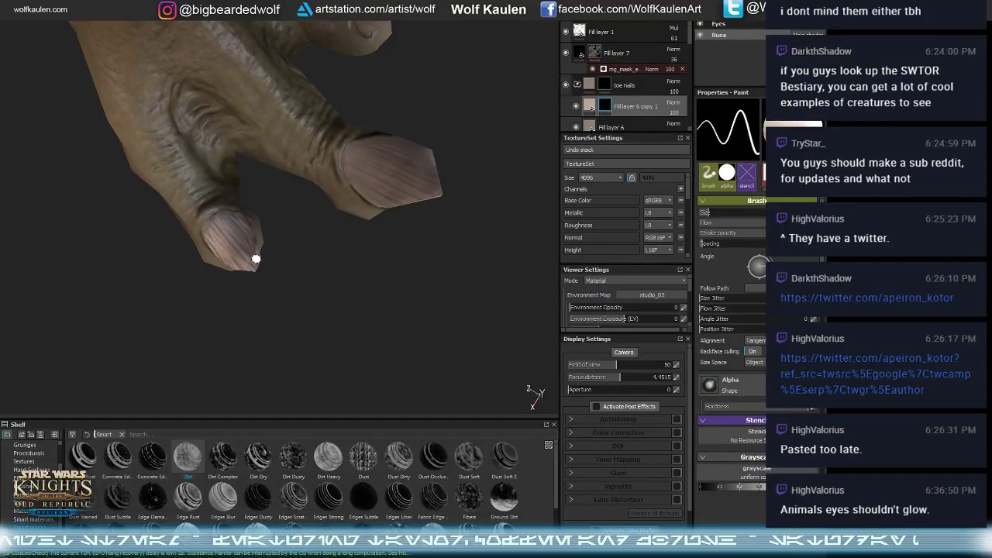
key(alt)
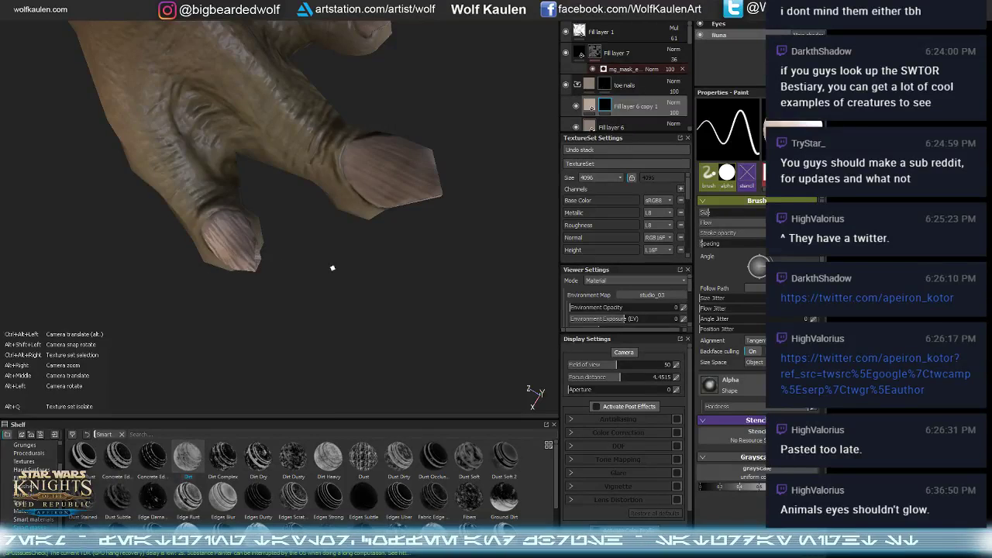
alt+drag(333, 269, 239, 315)
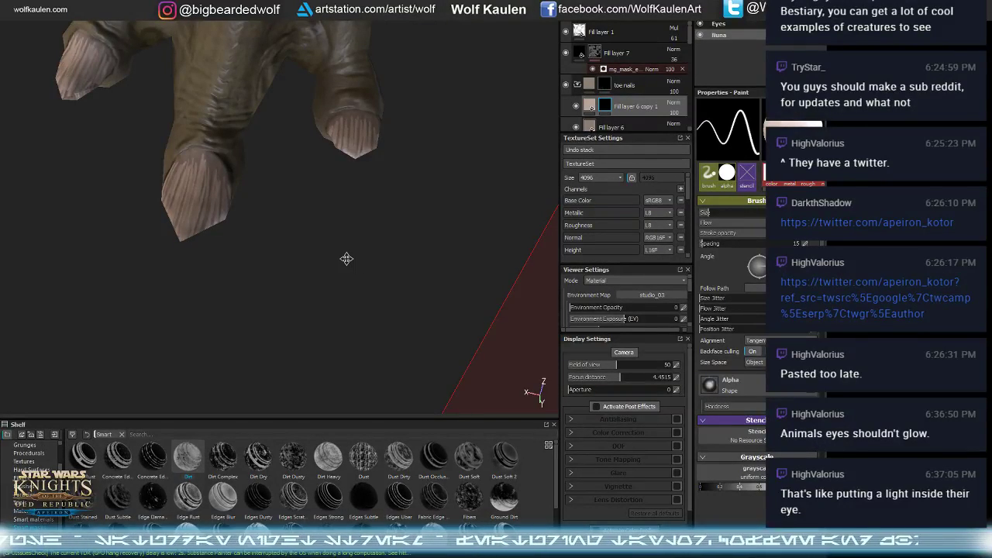
- Enlarge and soften the brush and paint the base of the middle toe nail in Fill layer 6 copy 1's mask
alt+drag(346, 258, 220, 263)
key(bracketright)
key(bracketright)
key(bracketright)
key(bracketright)
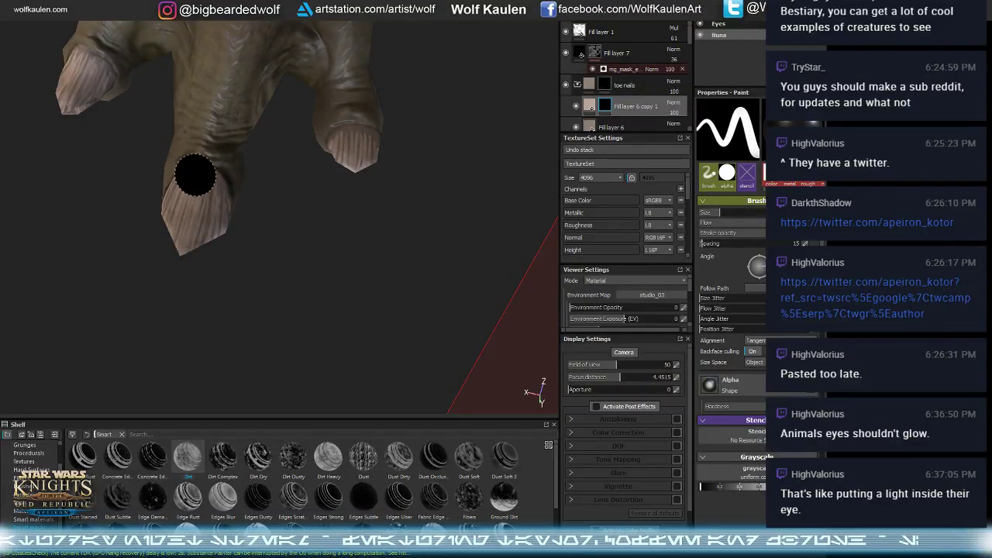
ctrl+right_drag(195, 172, 198, 169)
drag(203, 169, 199, 175)
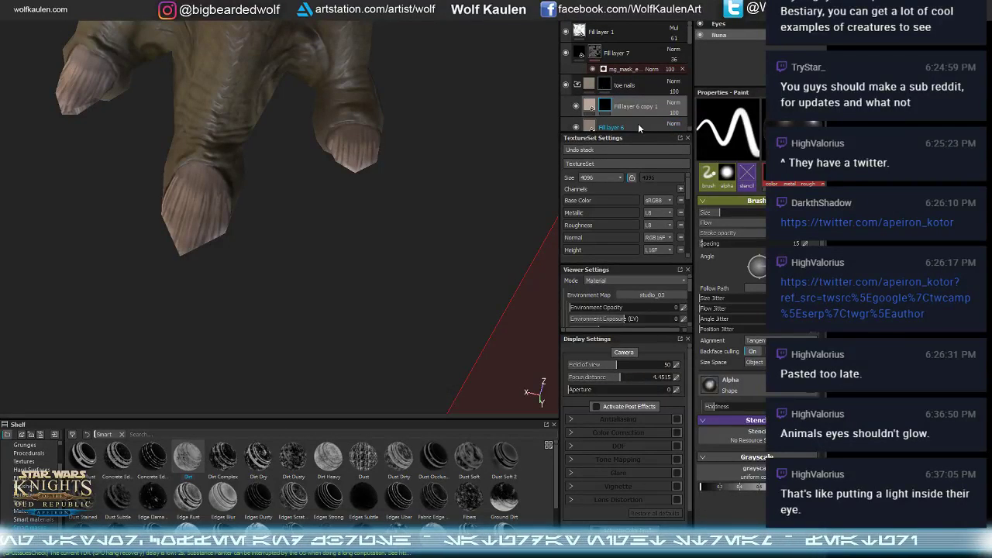
- Duplicate Fill layer 6 in the toe nails group and give the copy an orange-tan base color
click(603, 128)
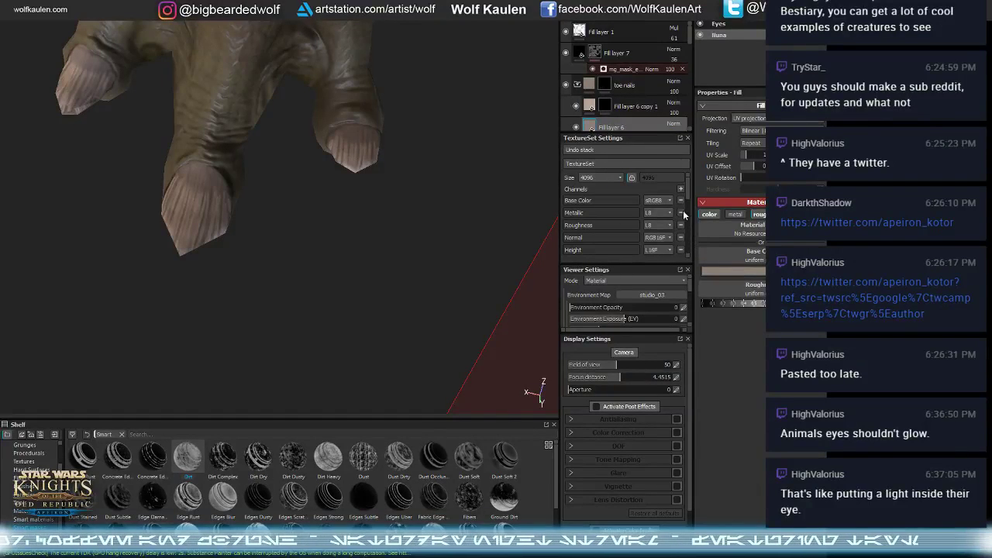
click(756, 271)
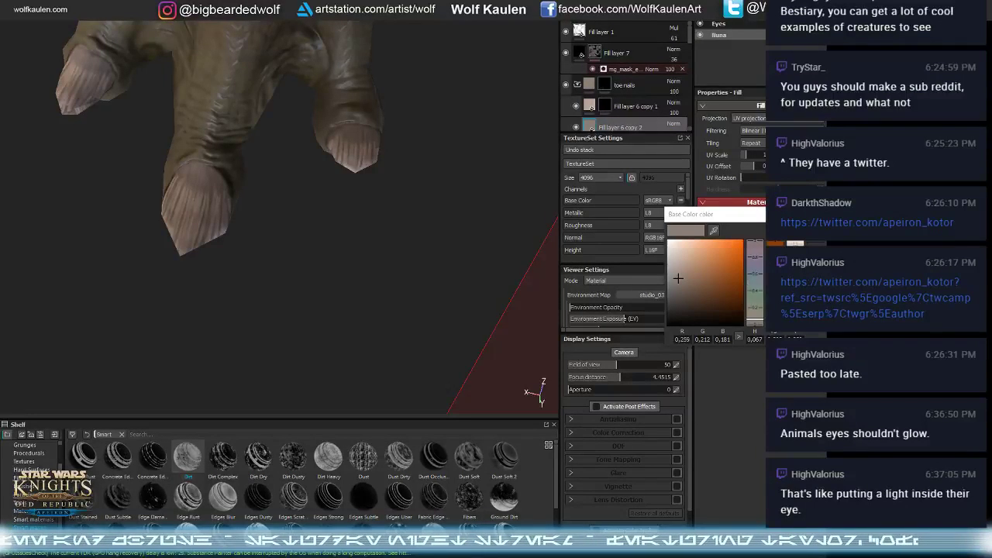
click(698, 267)
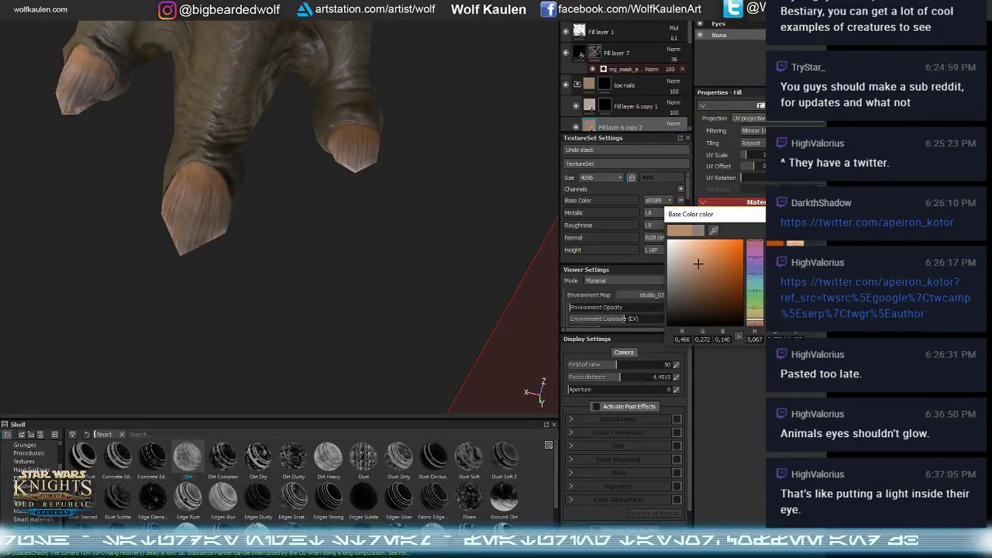
click(634, 159)
- Move the orange-tan copy above Fill layer 6 copy 1 in the toe nails group and give it a black mask
drag(632, 131, 631, 100)
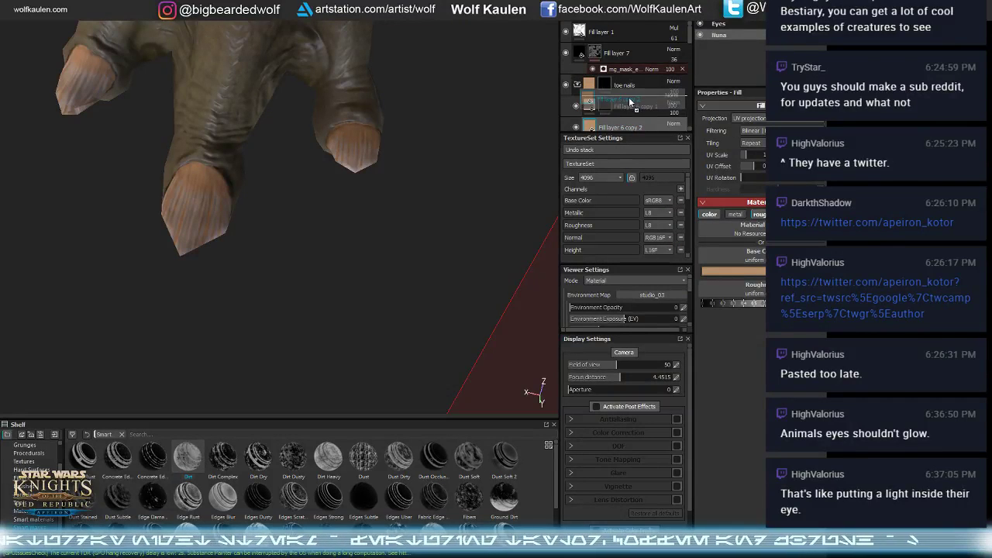
click(623, 23)
click(627, 33)
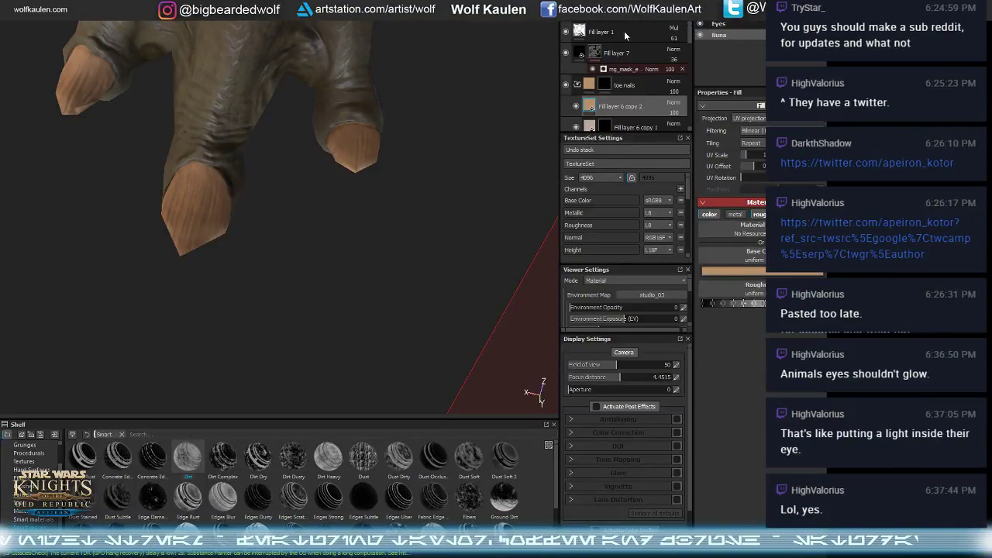
- Paint the orange-tan tint onto the bases of the toe nails and set Fill layer 6 copy 2's opacity to 23
key(1)
mouse_move(273, 196)
alt+mouse_down()
mouse_move(268, 215)
mouse_move(279, 208)
mouse_move(260, 244)
mouse_move(217, 292)
alt+mouse_up()
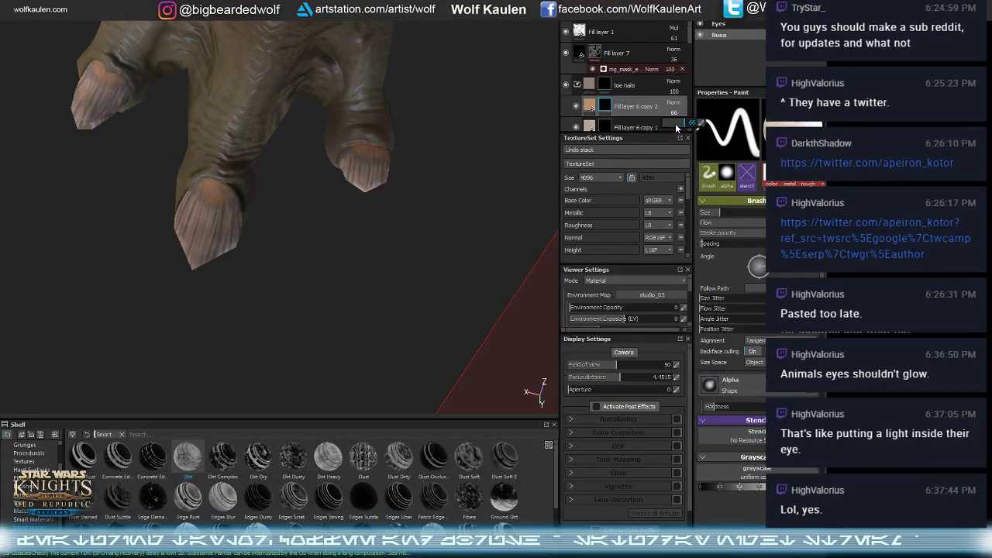
drag(671, 129, 665, 124)
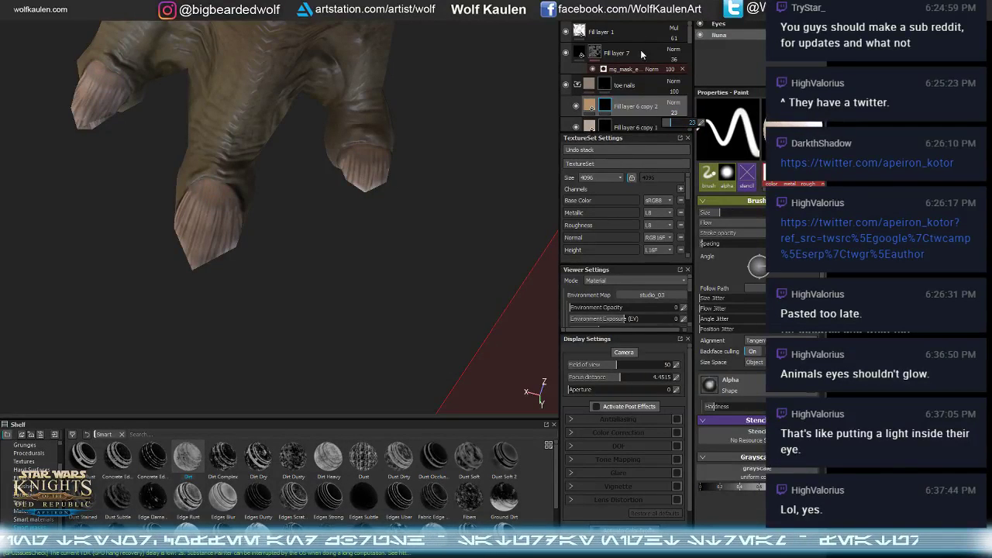
- Add a Blur filter to the mask of Fill layer 6 copy 2
right_click(603, 107)
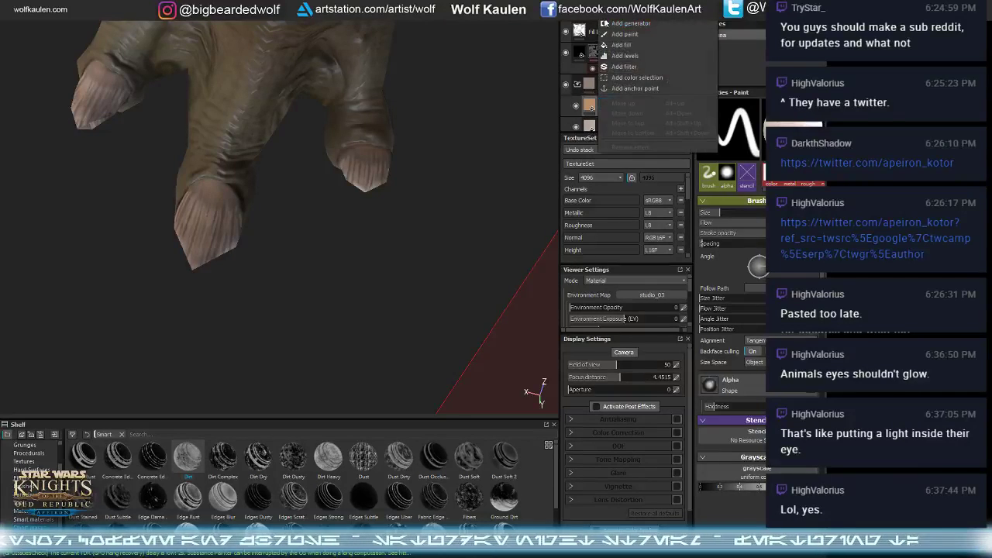
click(625, 68)
click(757, 127)
click(776, 153)
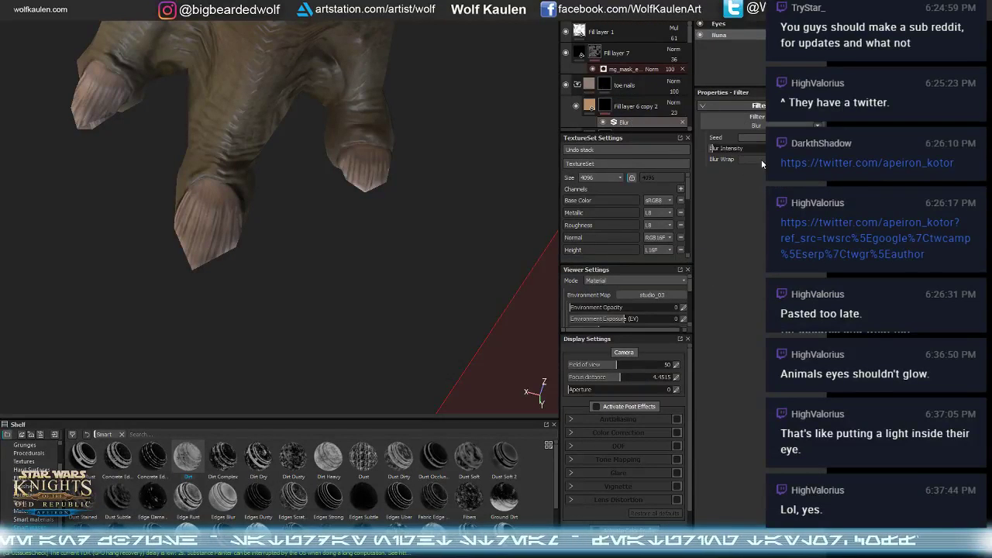
- Paint the mask of Fill layer 6 copy 1 over the foot's toenails to lighten them
click(605, 106)
scroll(608, 109, down, 1)
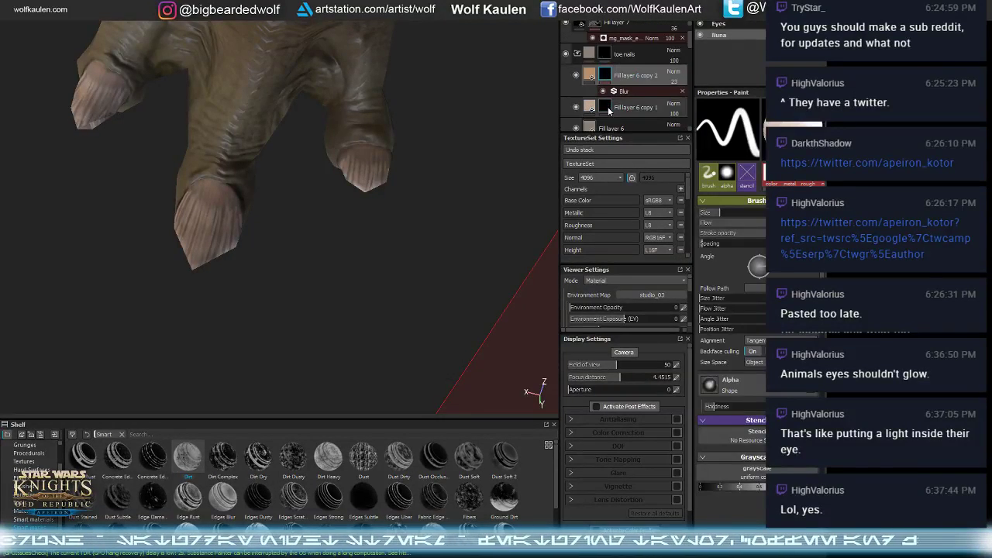
click(605, 108)
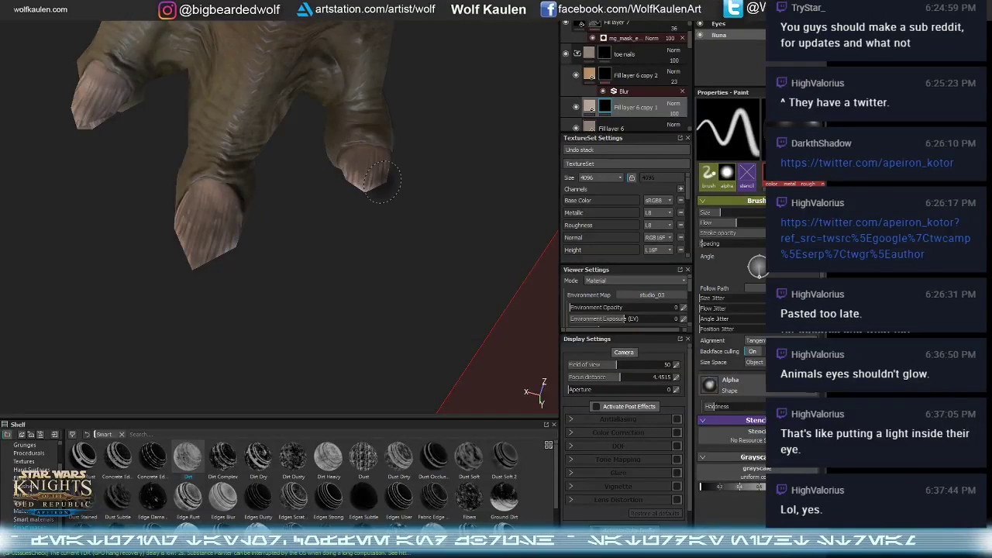
alt+drag(102, 89, 66, 101)
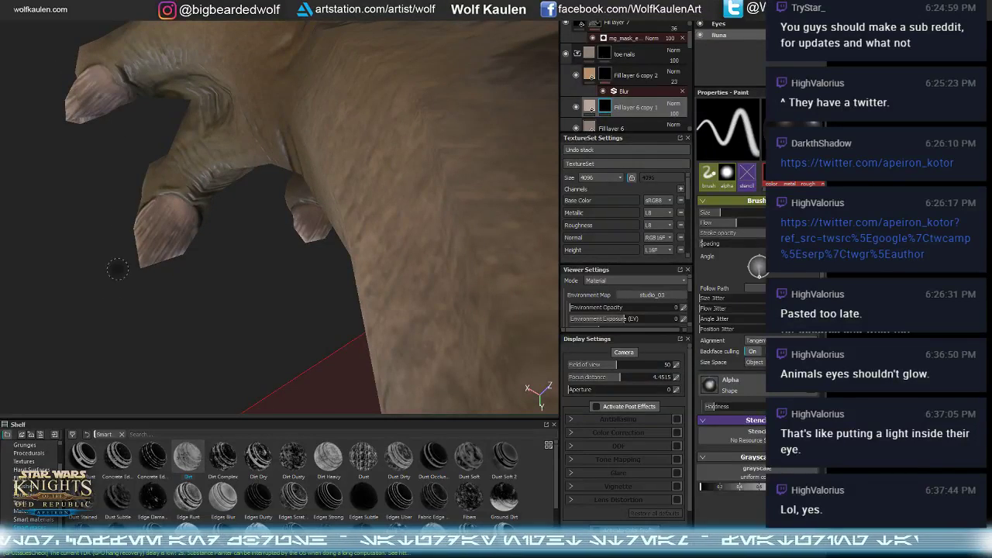
mouse_move(118, 269)
alt+mouse_down()
mouse_move(93, 222)
mouse_move(116, 245)
alt+mouse_up()
scroll(105, 224, down, 10)
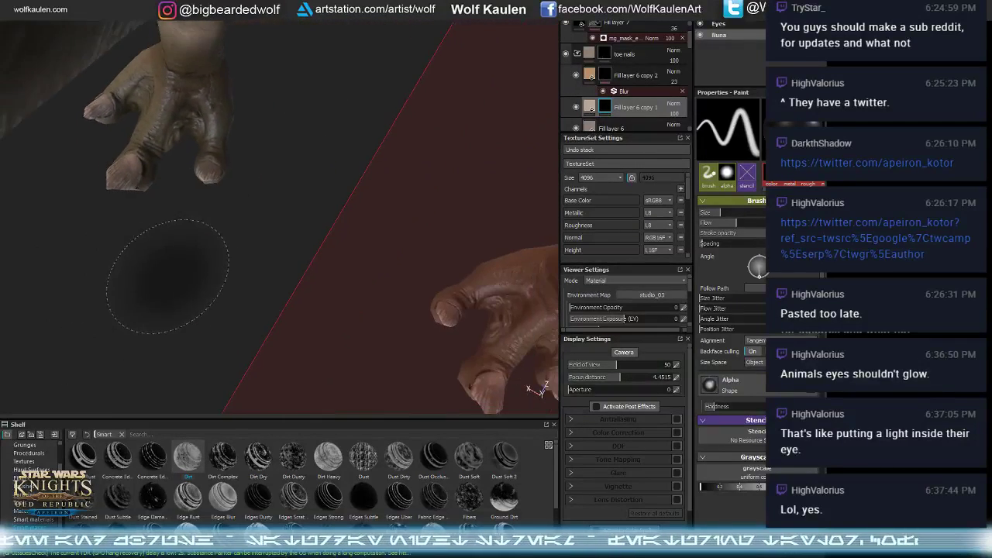
- Examine the creature's skin texture on the whole body, mouth, chin and leg from several angles and distances
alt+drag(334, 347, 535, 108)
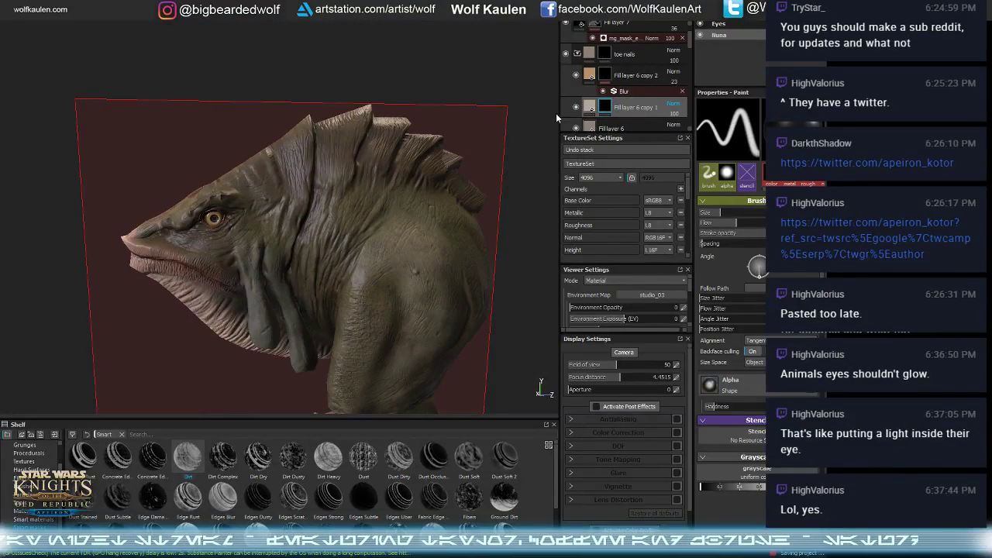
mouse_move(246, 124)
alt+mouse_down()
mouse_move(224, 178)
mouse_move(256, 233)
mouse_move(305, 215)
mouse_move(287, 253)
mouse_move(248, 182)
mouse_move(355, 206)
mouse_move(296, 219)
mouse_move(333, 186)
mouse_move(384, 220)
mouse_move(221, 247)
mouse_move(264, 268)
mouse_move(249, 267)
alt+mouse_up()
scroll(312, 277, down, 3)
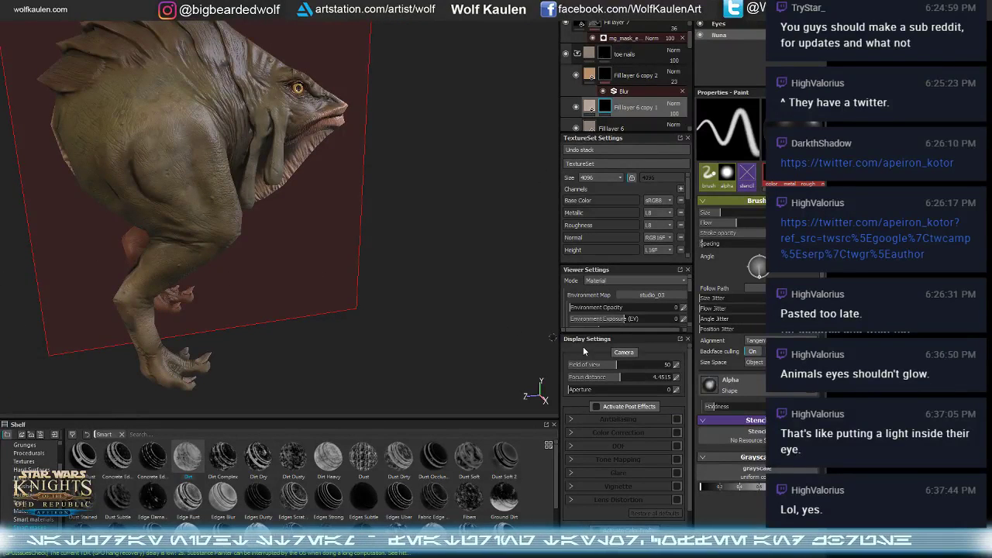
alt+drag(419, 256, 388, 237)
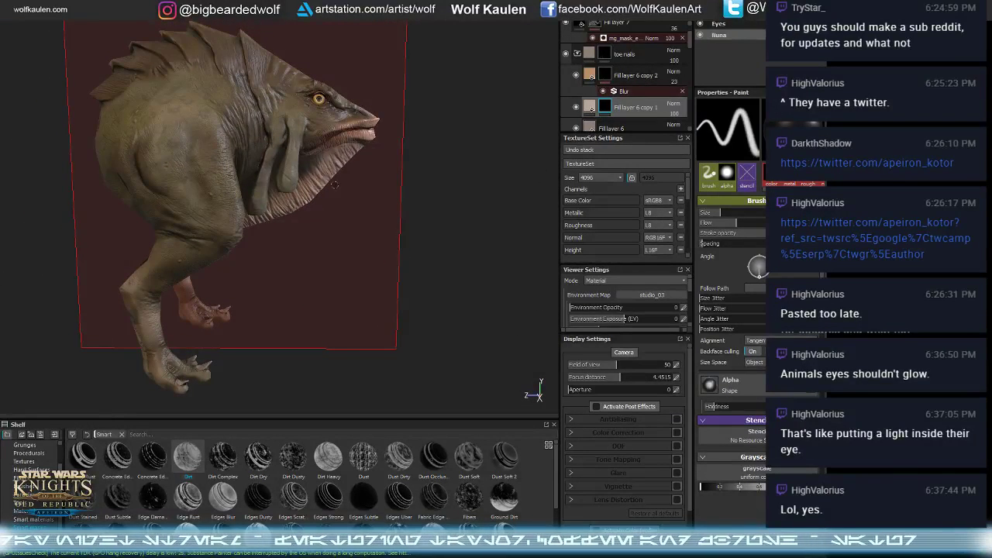
scroll(591, 121, down, 10)
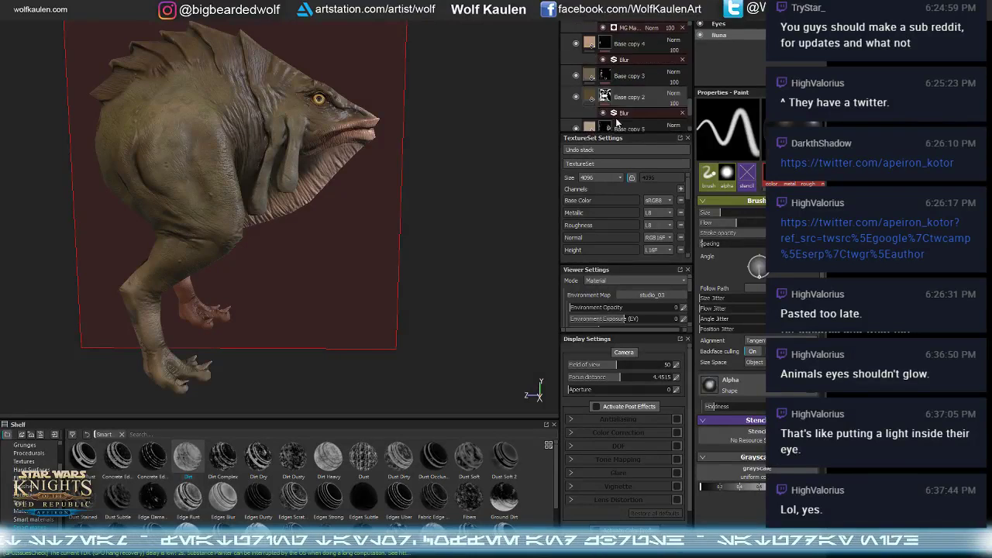
alt+middle_drag(431, 198, 448, 207)
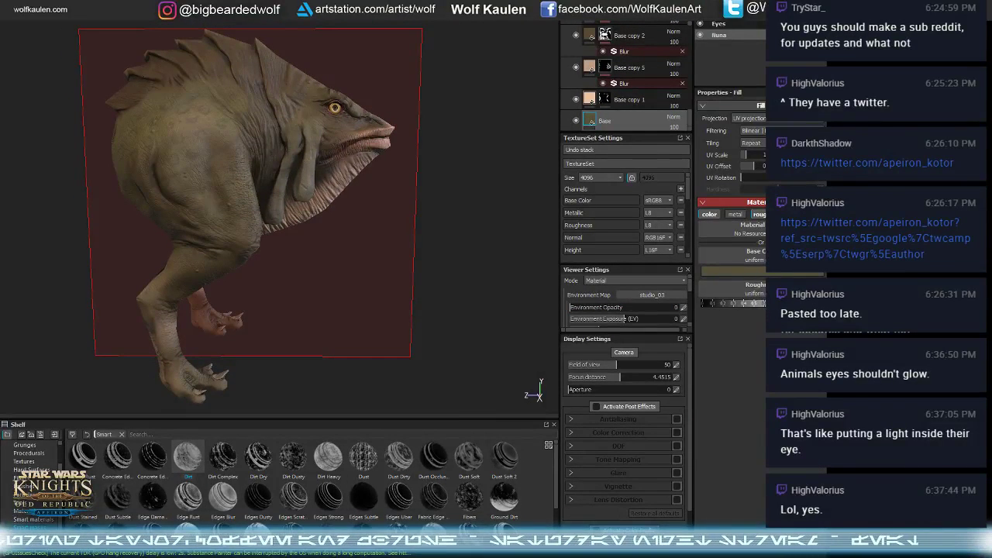
alt+drag(420, 207, 362, 226)
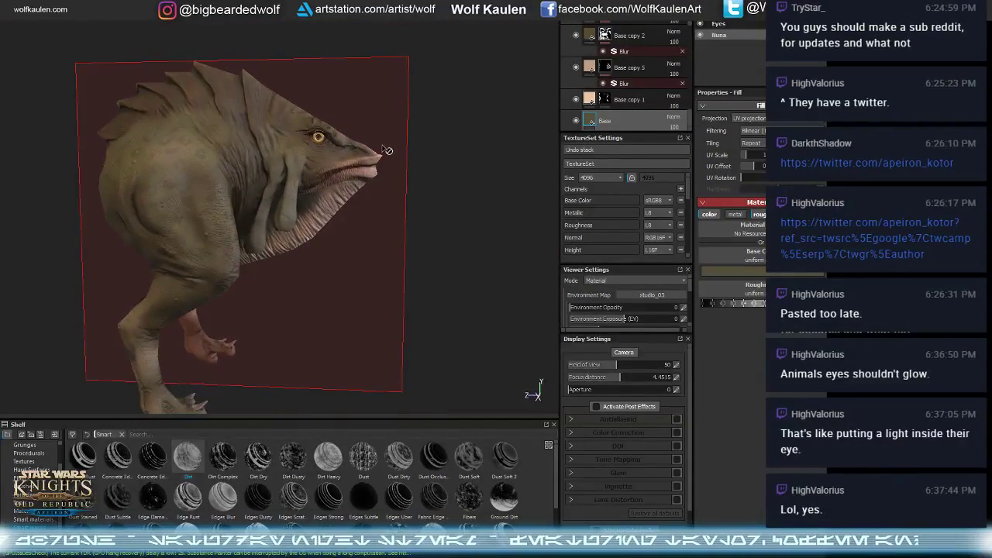
alt+drag(386, 149, 394, 206)
alt+right_drag(395, 207, 336, 157)
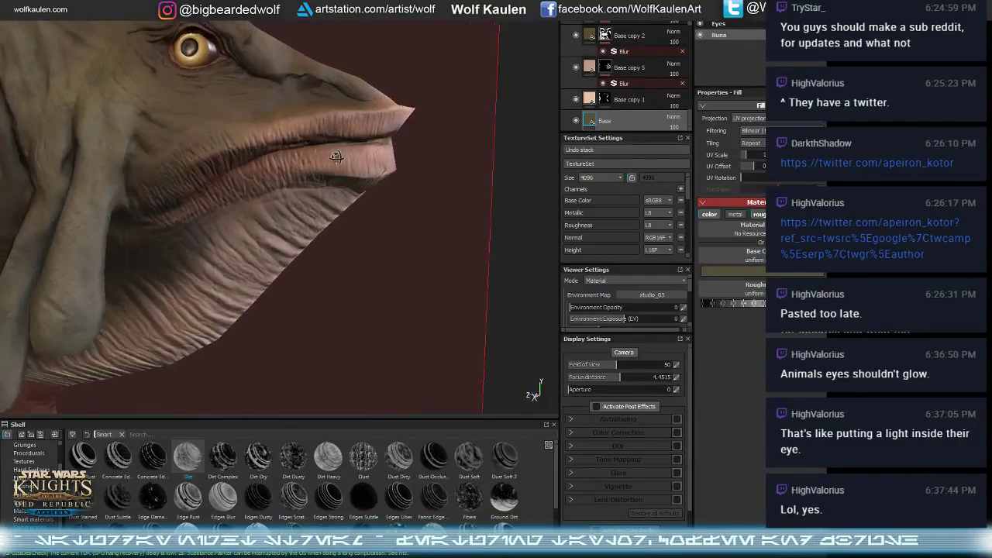
alt+drag(337, 156, 428, 174)
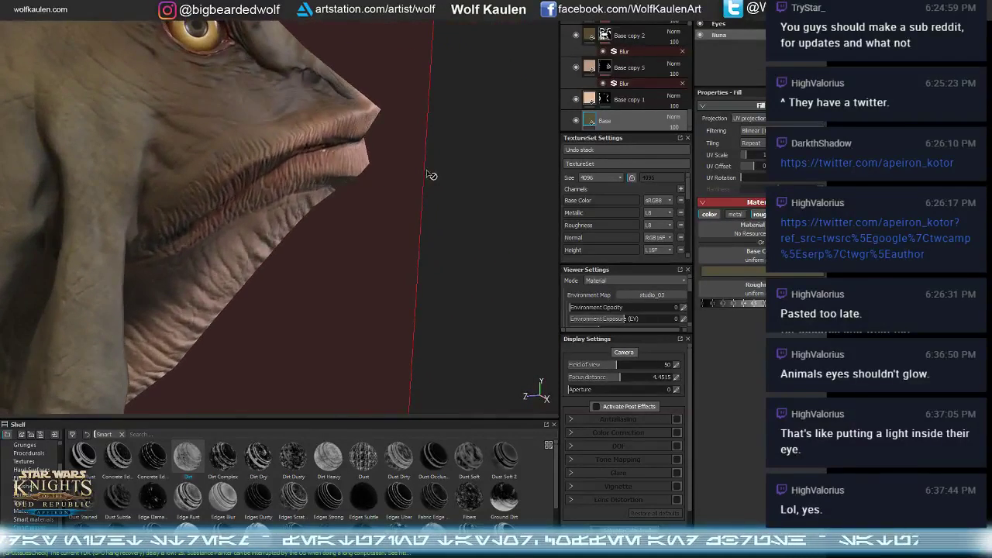
mouse_move(306, 147)
alt+mouse_down()
mouse_move(263, 191)
mouse_move(260, 232)
mouse_move(289, 141)
alt+mouse_up()
alt+drag(371, 103, 326, 97)
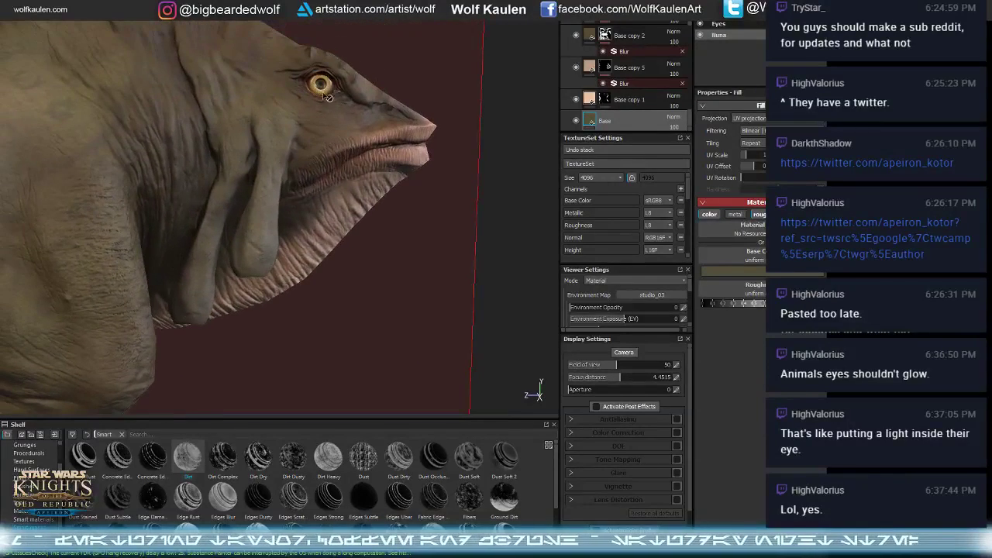
alt+right_drag(314, 237, 353, 169)
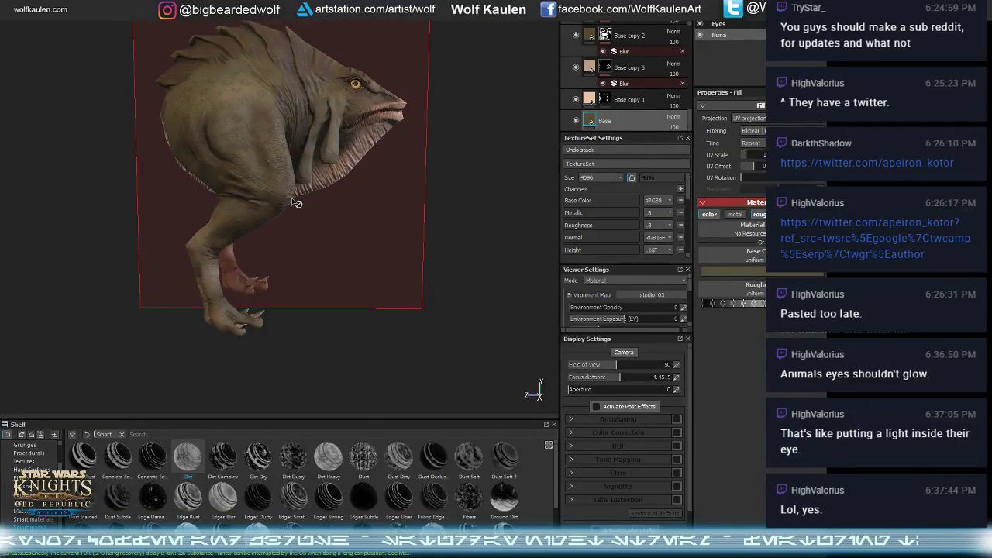
scroll(280, 161, up, 10)
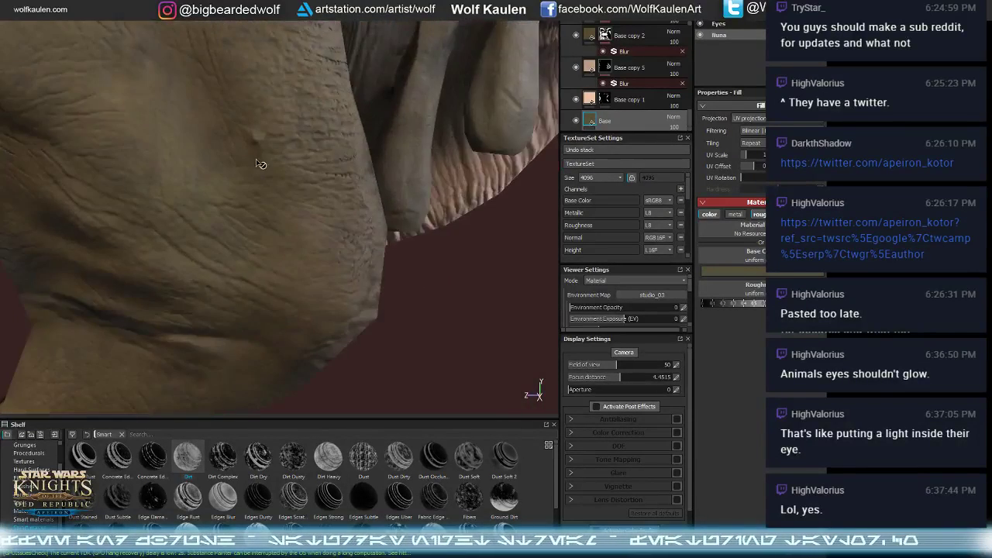
scroll(256, 169, down, 8)
scroll(604, 116, up, 6)
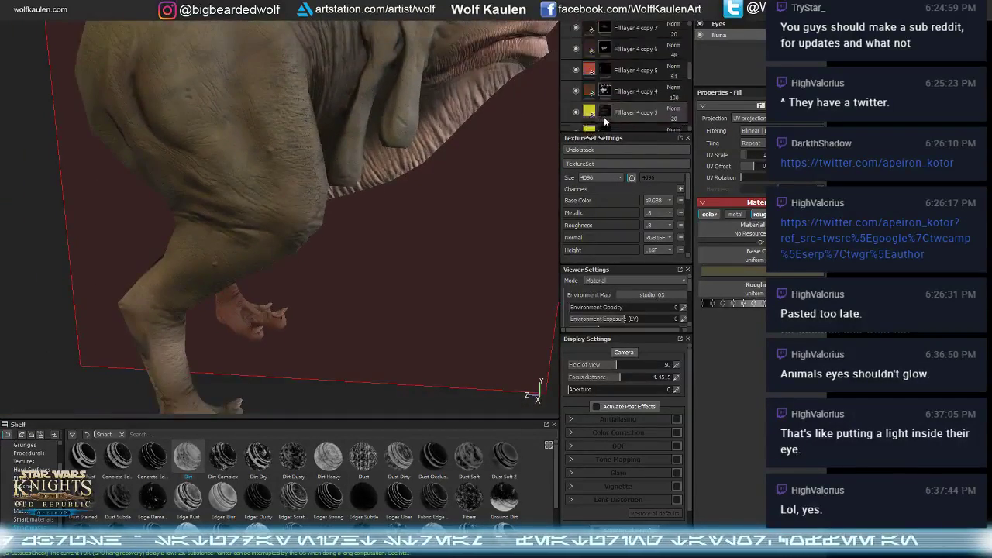
- Add a new fill layer at the top of the Skin folder and disable its metallic and normal channels
scroll(624, 80, down, 5)
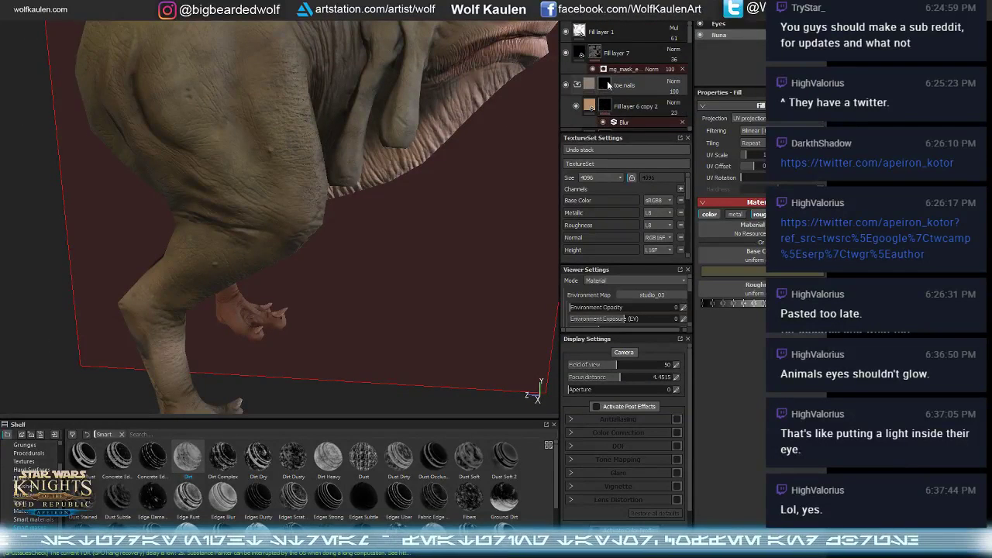
click(606, 108)
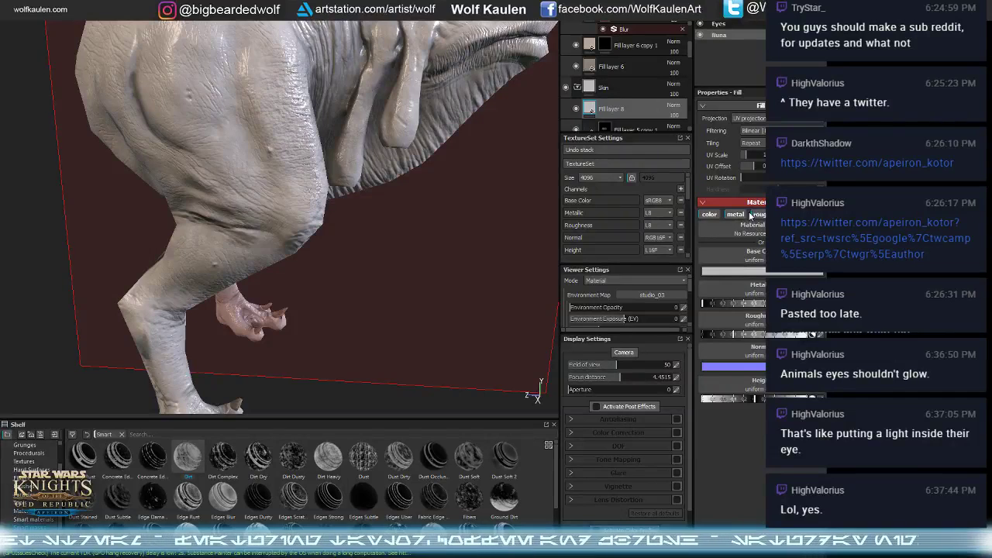
click(741, 215)
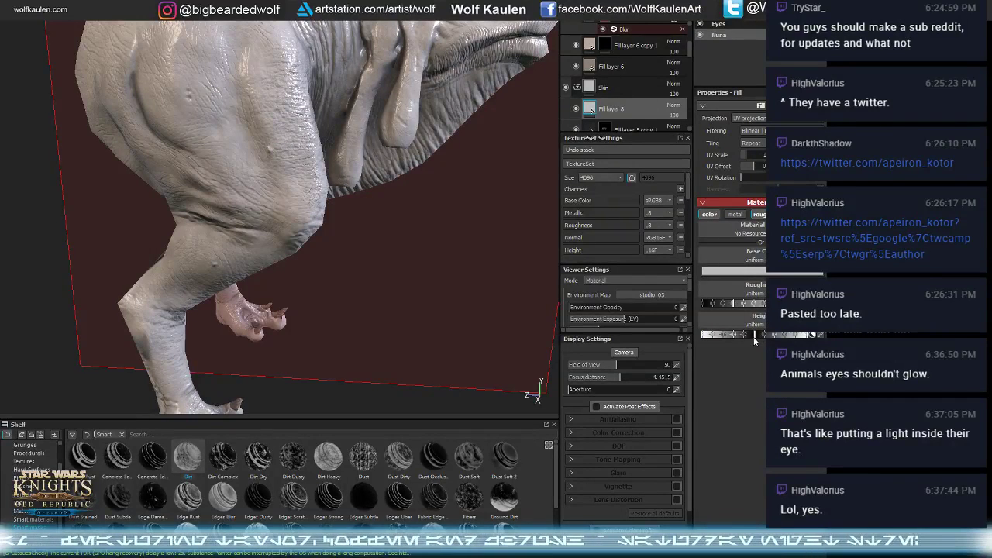
- Set the new fill layer's base color to yellow-green (R 0.657, G 0.796, B 0.246) and add a black mask
click(741, 272)
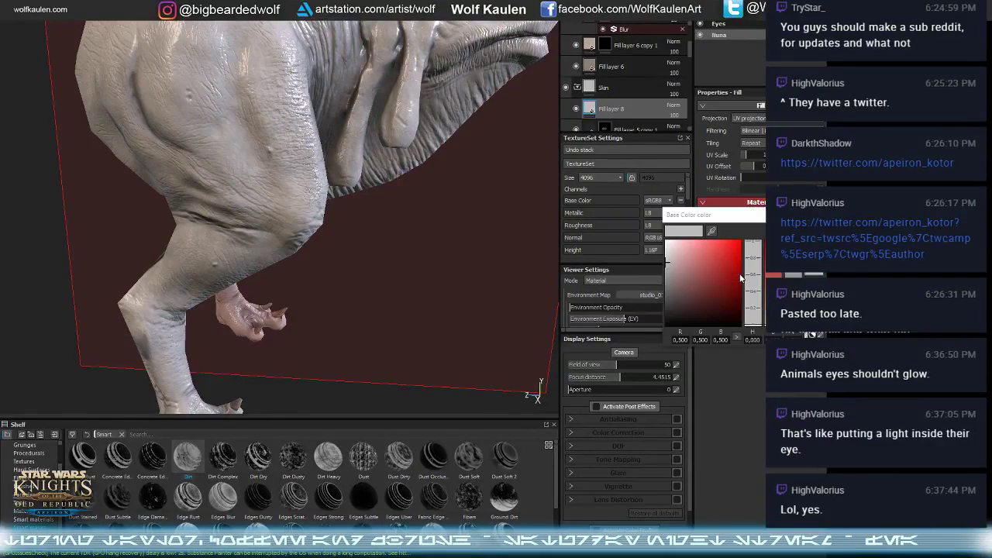
drag(755, 287, 761, 313)
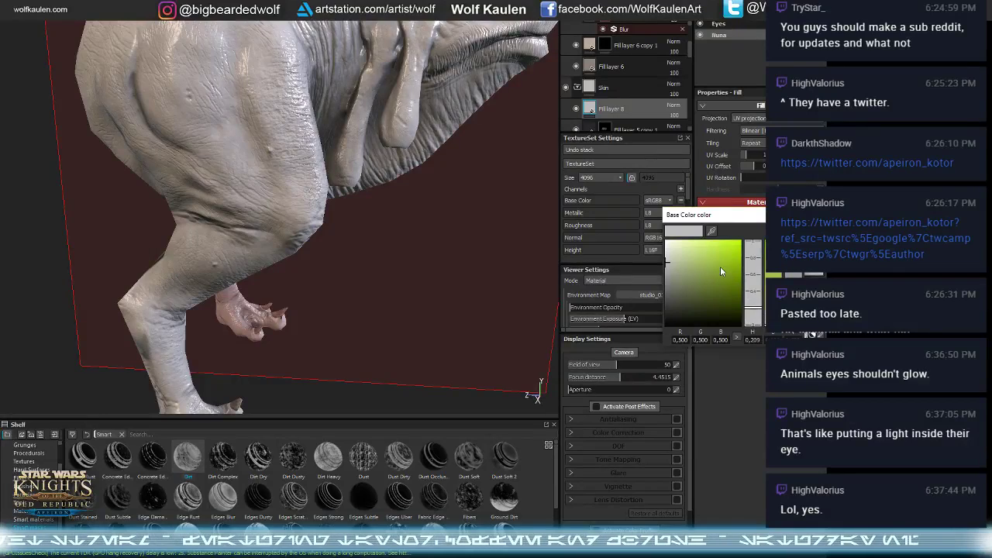
click(697, 249)
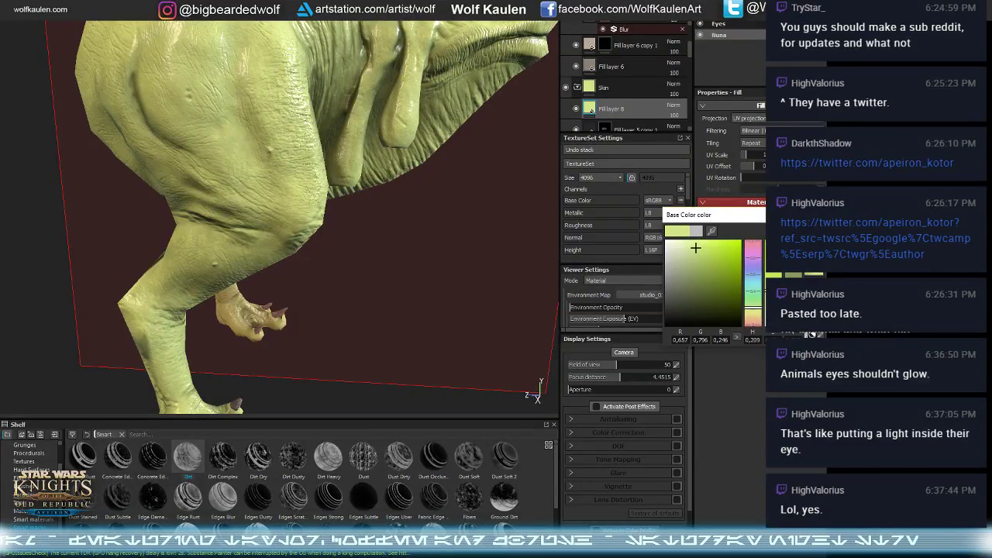
click(615, 11)
click(622, 33)
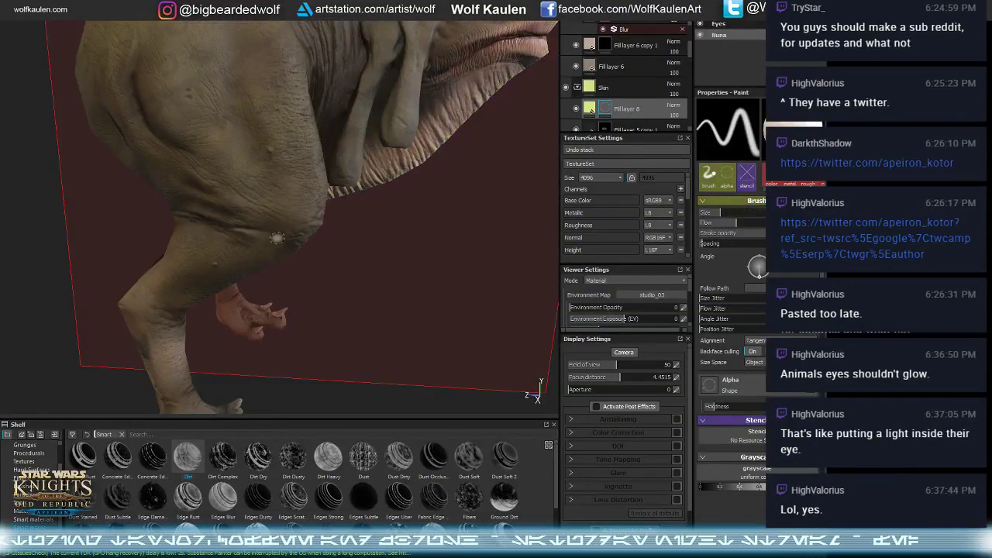
- Choose the Default Soft brush and reduce its size to fit the small skin bumps on the leg
scroll(269, 157, up, 3)
scroll(297, 188, down, 2)
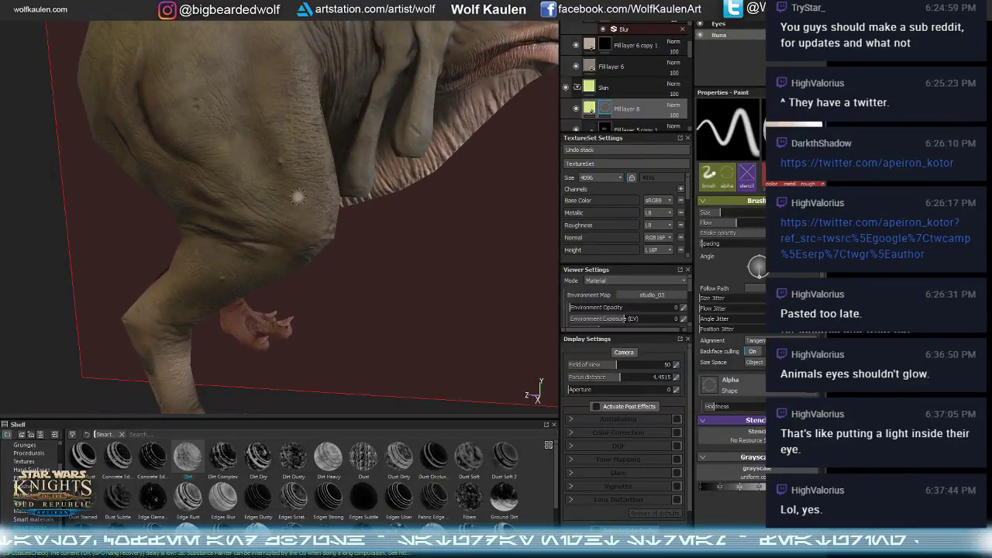
click(48, 488)
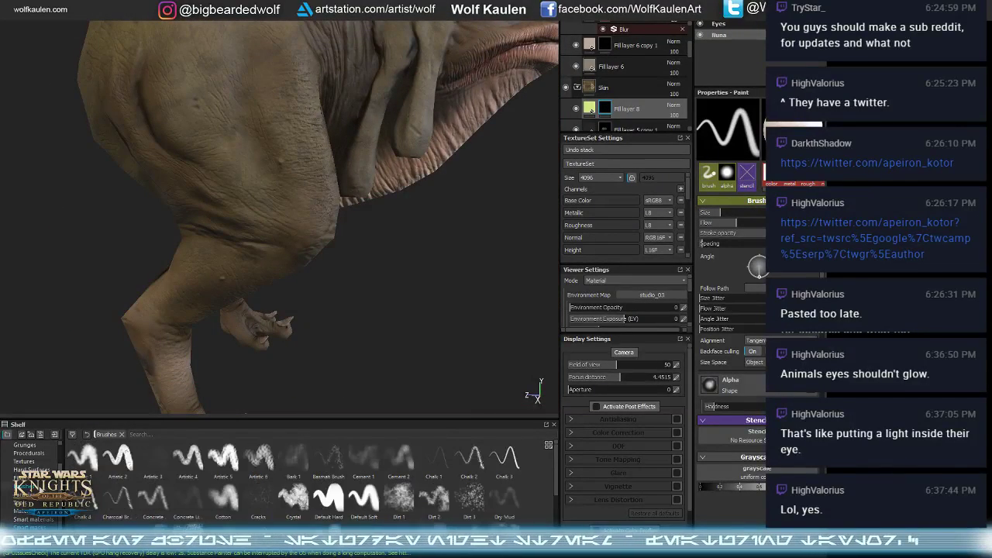
click(361, 497)
scroll(321, 270, up, 5)
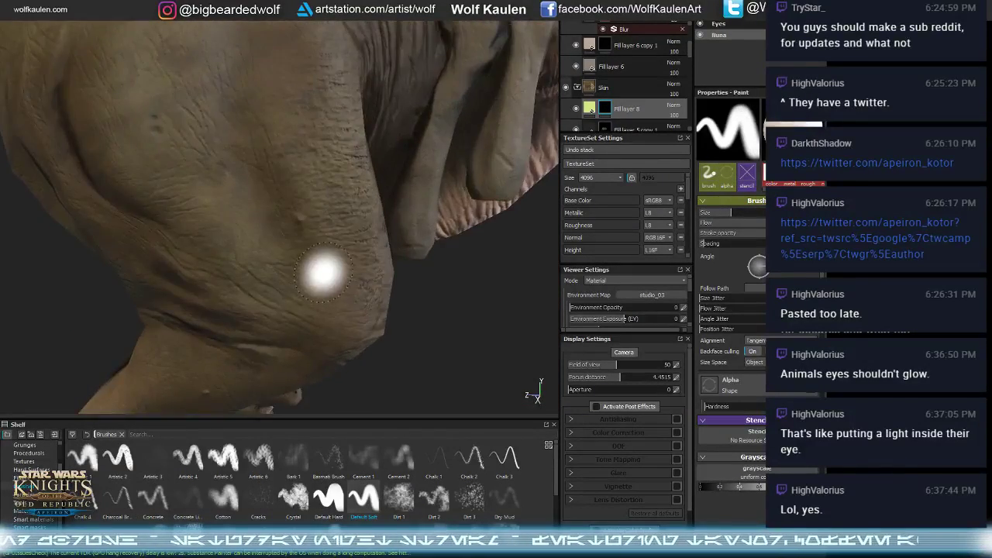
key(bracketleft)
key(bracketleft)
key(bracketleft)
key(bracketleft)
- Paint small yellow-green spots into the mask on the skin bumps around the thigh and knee
alt+drag(265, 183, 277, 170)
scroll(305, 276, down, 4)
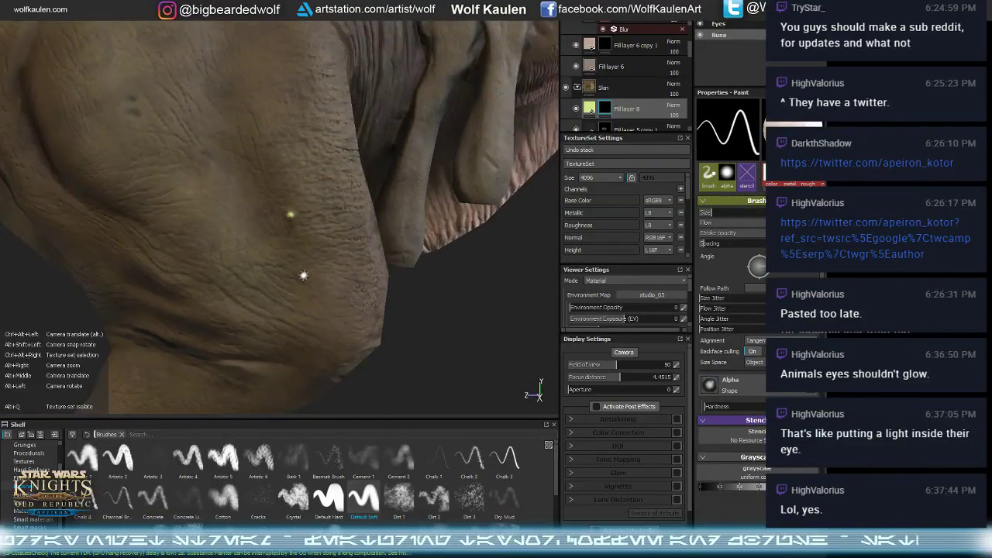
alt+drag(305, 276, 290, 238)
scroll(291, 238, up, 8)
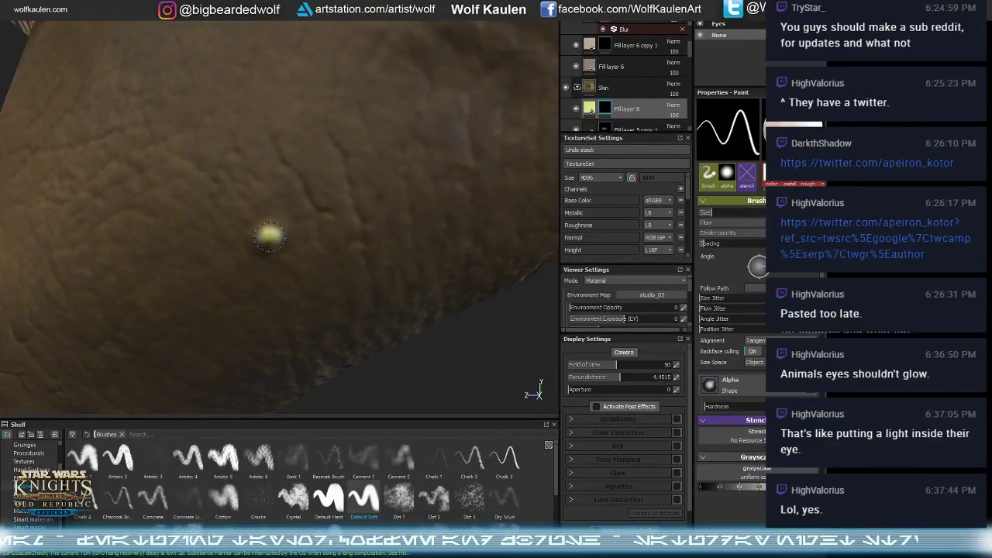
scroll(281, 282, down, 8)
- Paint small yellow-green spots into the mask on the bumps along the creature's side above the leg
mouse_move(281, 281)
alt+mouse_down()
mouse_move(205, 270)
mouse_move(222, 262)
mouse_move(233, 169)
alt+mouse_up()
scroll(232, 168, up, 6)
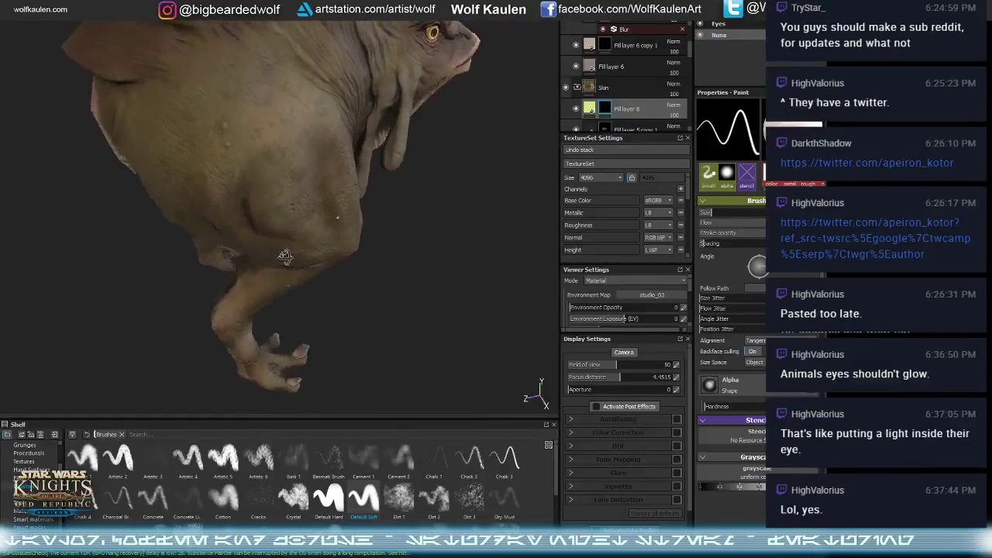
scroll(225, 172, up, 6)
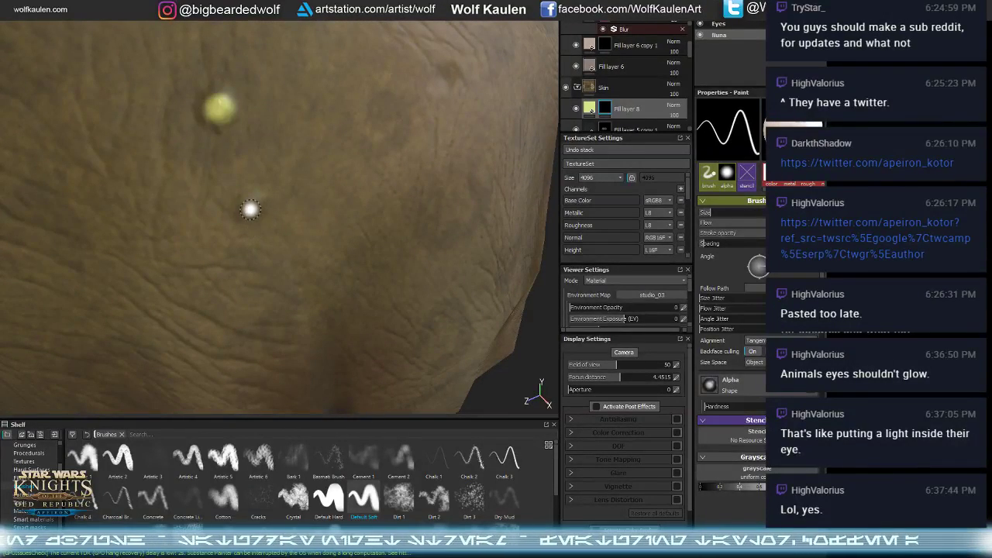
scroll(277, 310, down, 10)
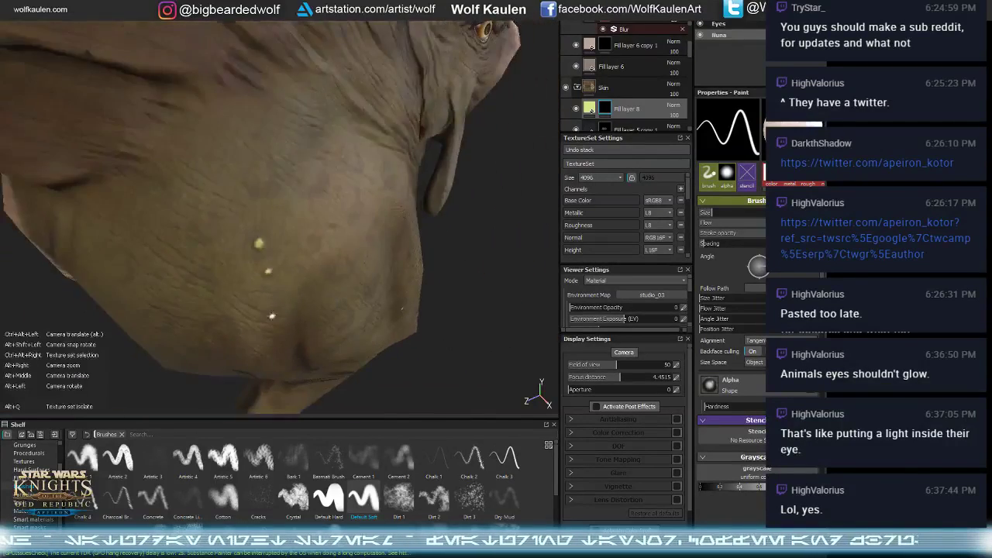
- Paint a small yellow-green spot into the mask on the skin bump on the head above the eye
mouse_move(255, 283)
alt+mouse_down()
mouse_move(350, 277)
mouse_move(363, 256)
mouse_move(388, 179)
mouse_move(341, 85)
alt+mouse_up()
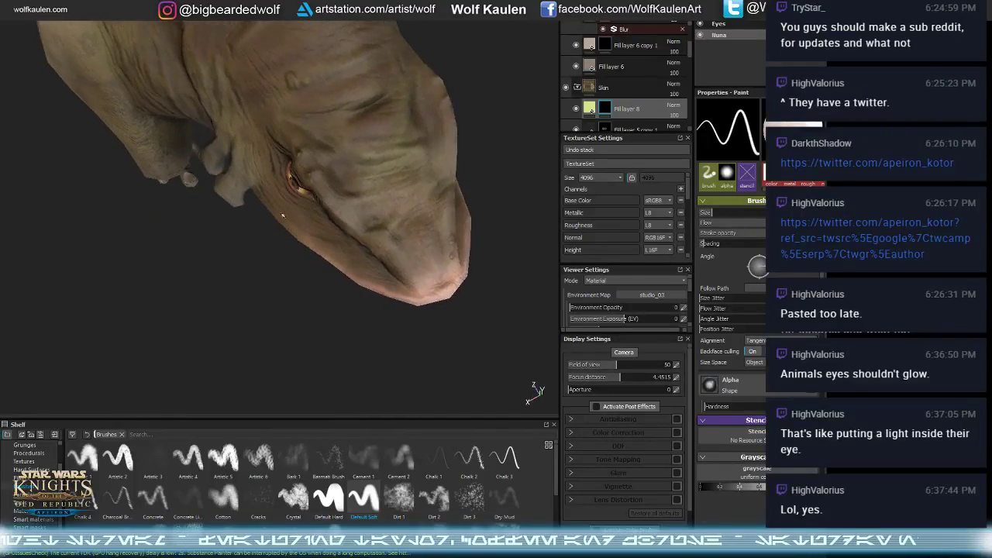
scroll(341, 85, up, 5)
scroll(277, 107, down, 5)
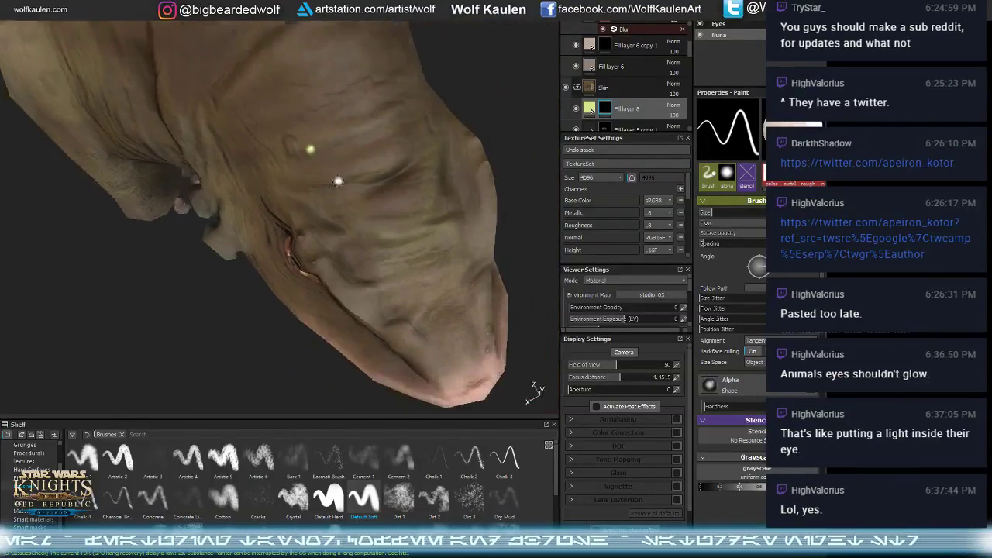
alt+drag(333, 179, 341, 136)
scroll(180, 198, up, 4)
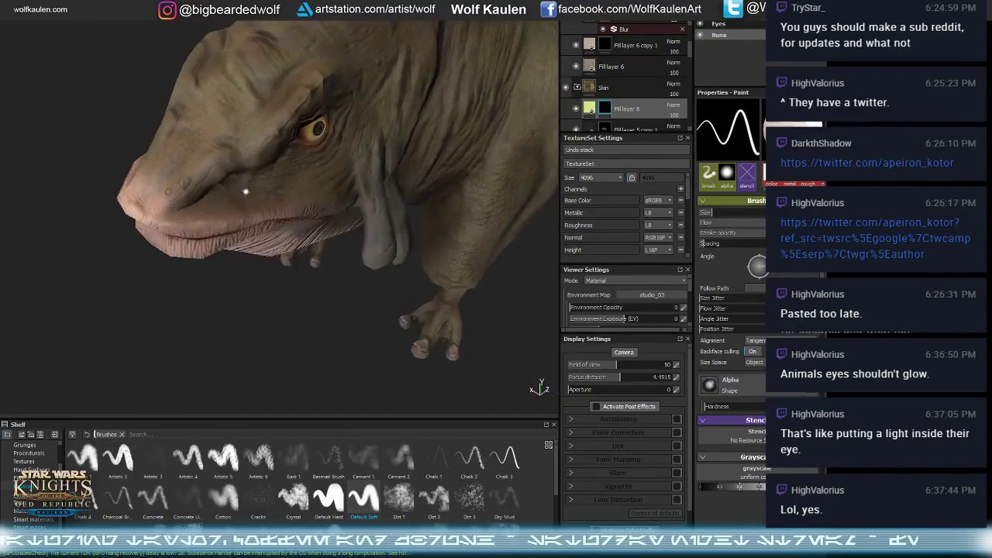
- Paint small yellow-green spots into the mask on the bumps behind the eye and on the shoulder of the creature's other side
alt+drag(288, 224, 217, 227)
scroll(368, 160, up, 6)
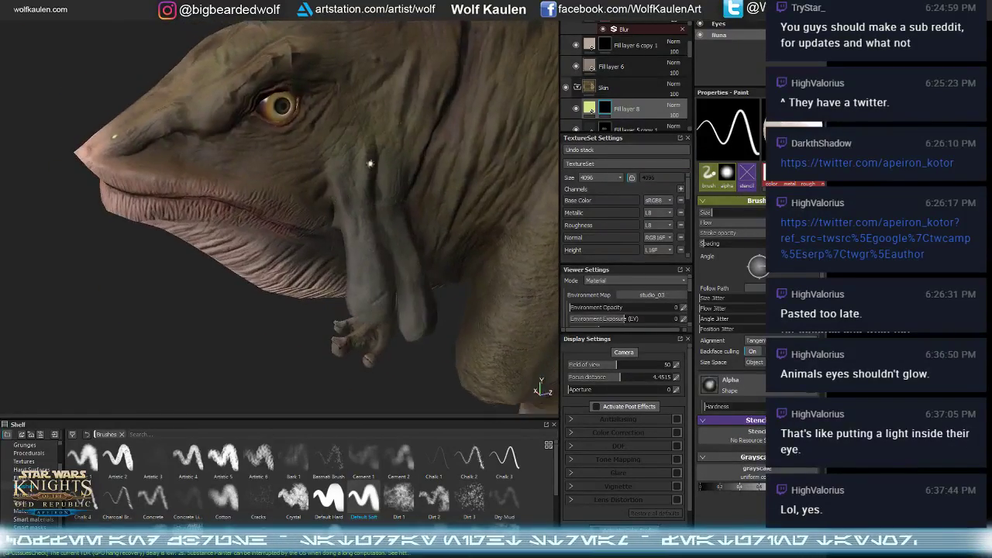
scroll(259, 111, down, 8)
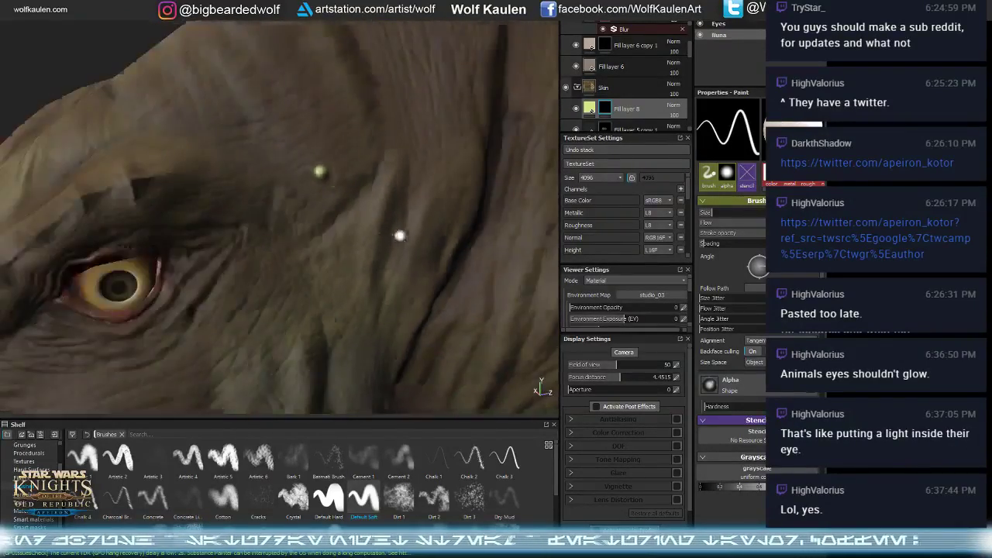
scroll(387, 126, up, 7)
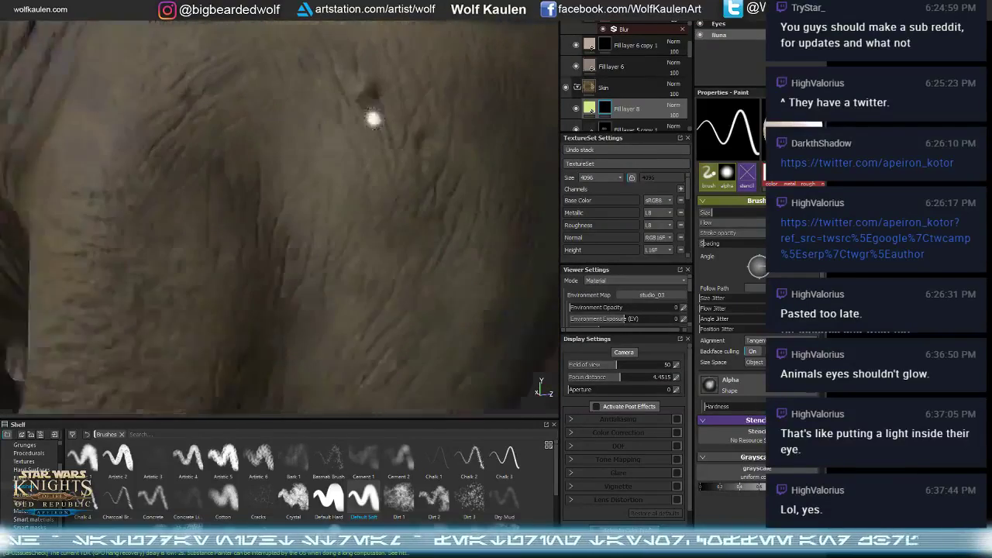
scroll(351, 233, down, 8)
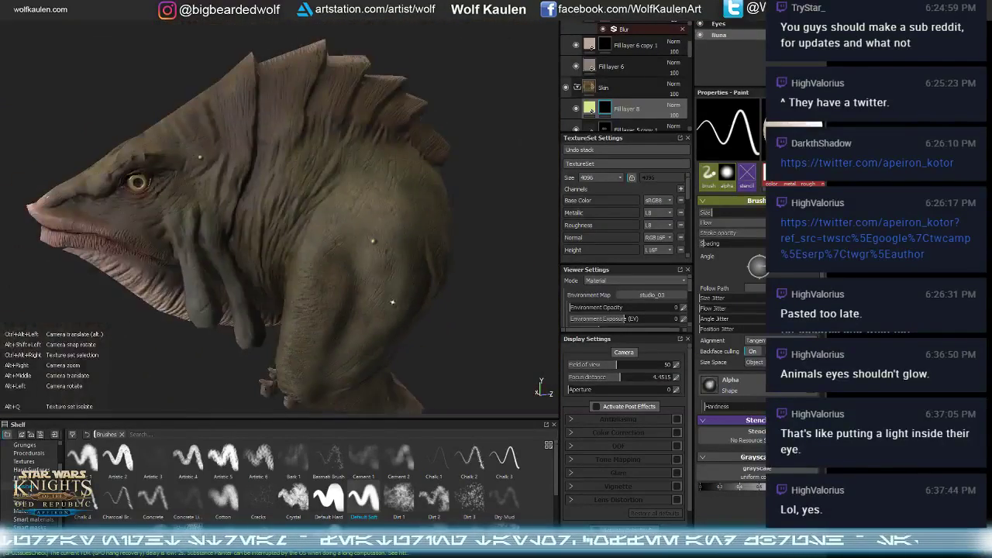
- Paint small yellow-green spots into the mask on the bumps down the leg on the same side
scroll(428, 90, up, 5)
scroll(337, 151, up, 6)
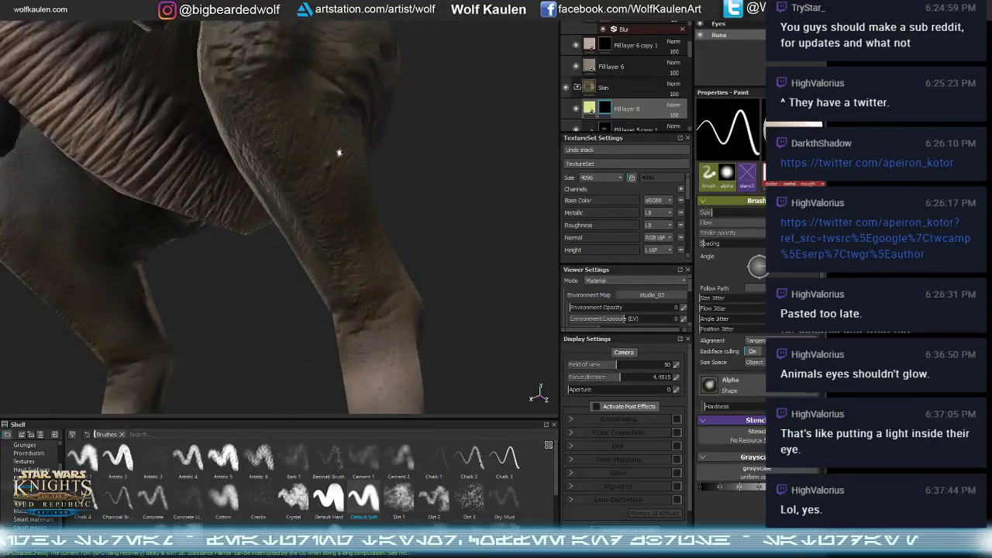
click(277, 51)
scroll(337, 179, down, 5)
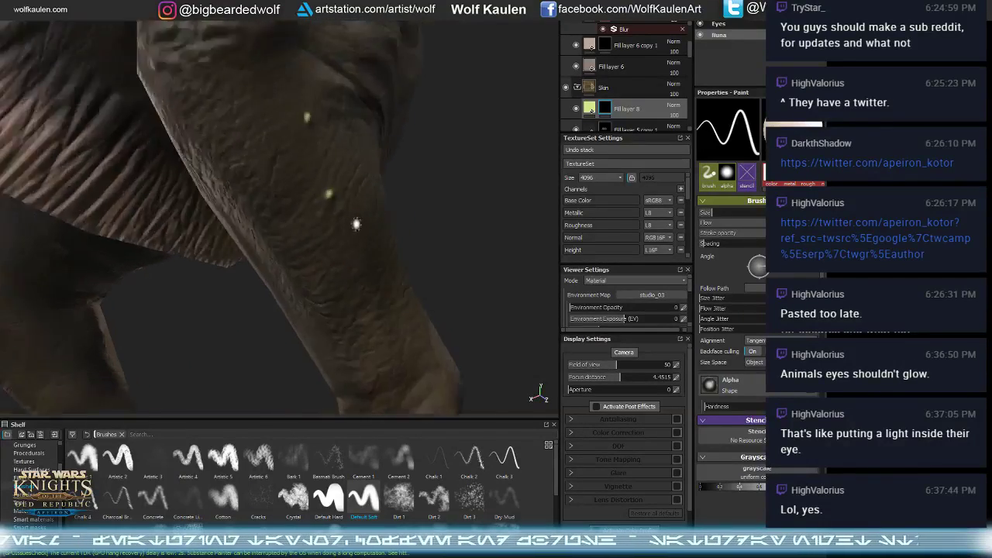
alt+drag(355, 224, 404, 215)
scroll(403, 215, down, 4)
mouse_move(303, 248)
alt+mouse_down()
mouse_move(192, 276)
mouse_move(306, 259)
alt+mouse_up()
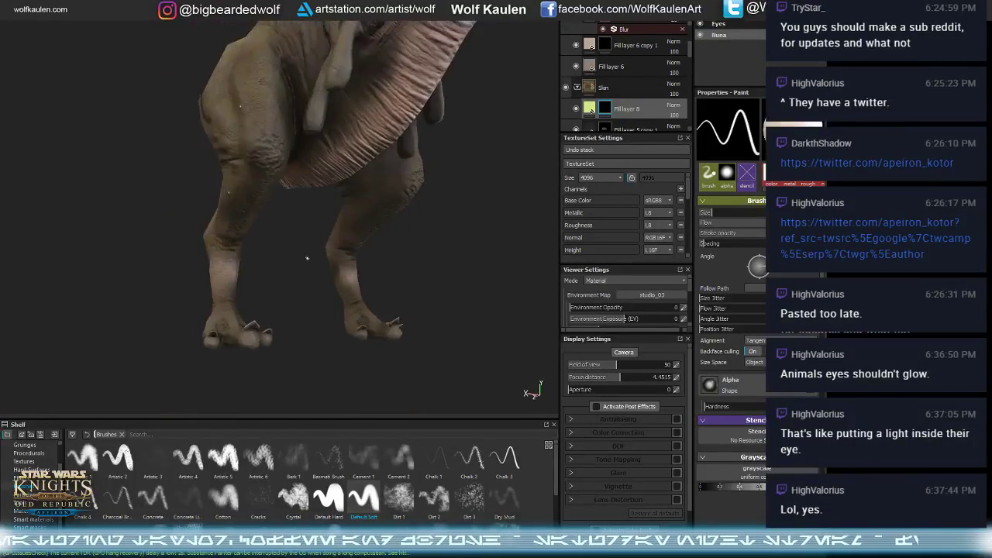
- Examine the legs, belly and flanks for skin bumps that still lack a yellow-green spot
scroll(305, 259, up, 4)
alt+drag(476, 250, 243, 224)
scroll(334, 178, up, 5)
scroll(291, 179, down, 5)
scroll(186, 109, up, 2)
scroll(228, 67, up, 2)
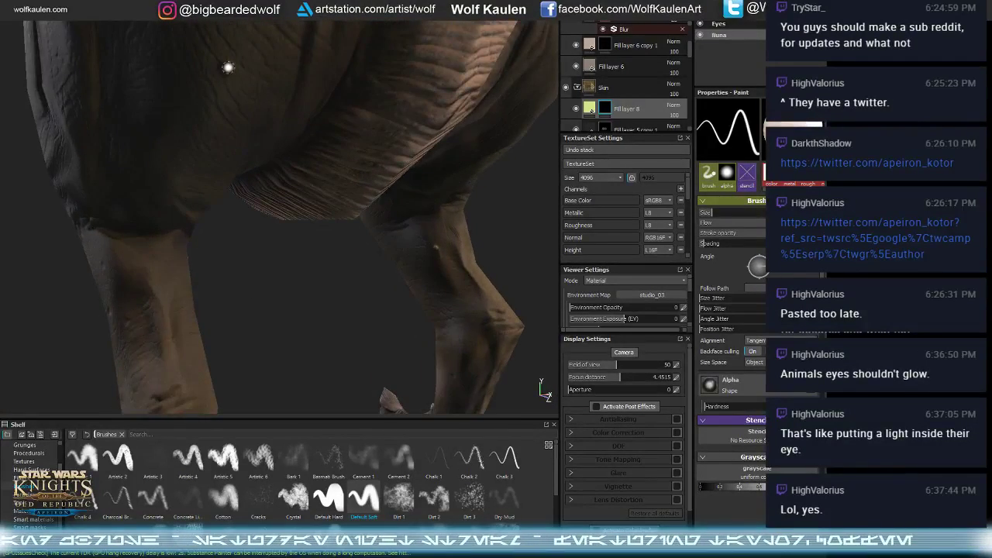
scroll(279, 169, down, 5)
mouse_move(279, 169)
alt+mouse_down()
mouse_move(364, 163)
mouse_move(273, 174)
alt+mouse_up()
alt+drag(237, 124, 543, 294)
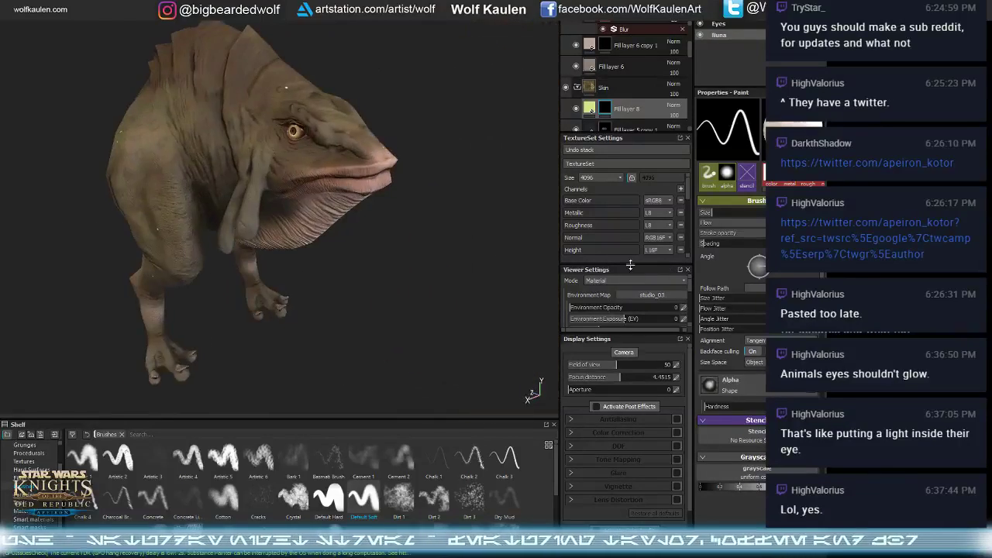
- Lower the opacity of Fill layer 8 to 64 while checking the spot above the eye
alt+drag(630, 265, 295, 225)
scroll(299, 215, up, 10)
scroll(296, 228, down, 5)
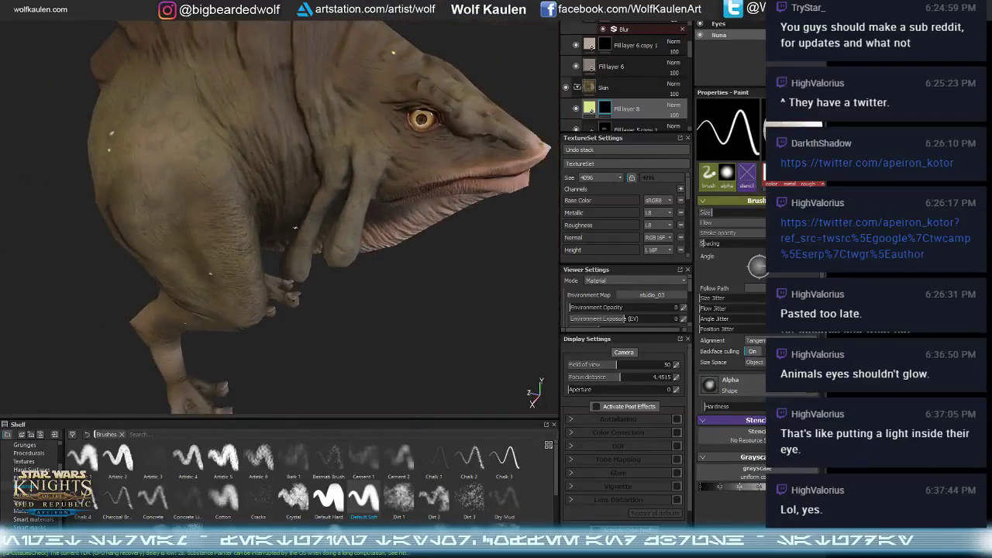
alt+drag(358, 218, 358, 280)
scroll(376, 128, up, 6)
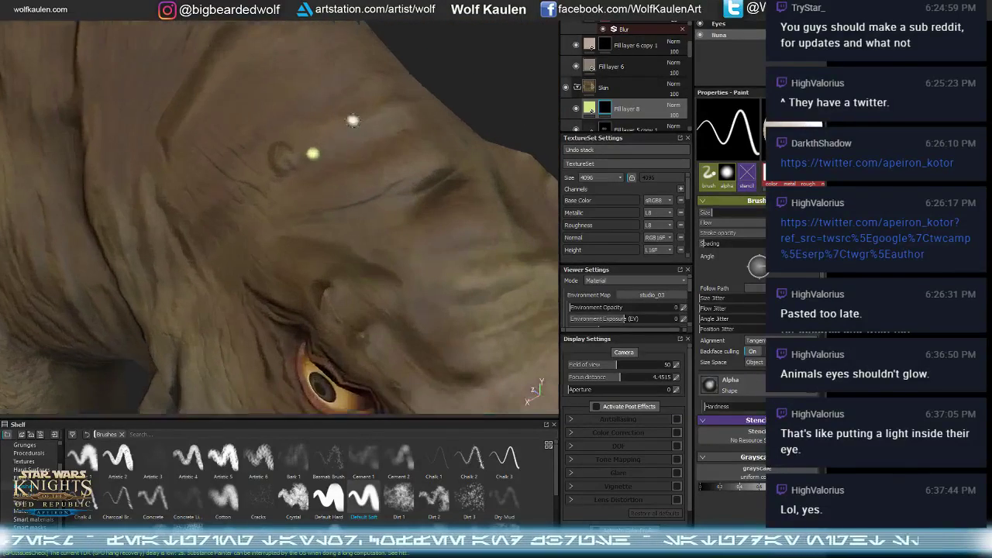
drag(674, 122, 668, 123)
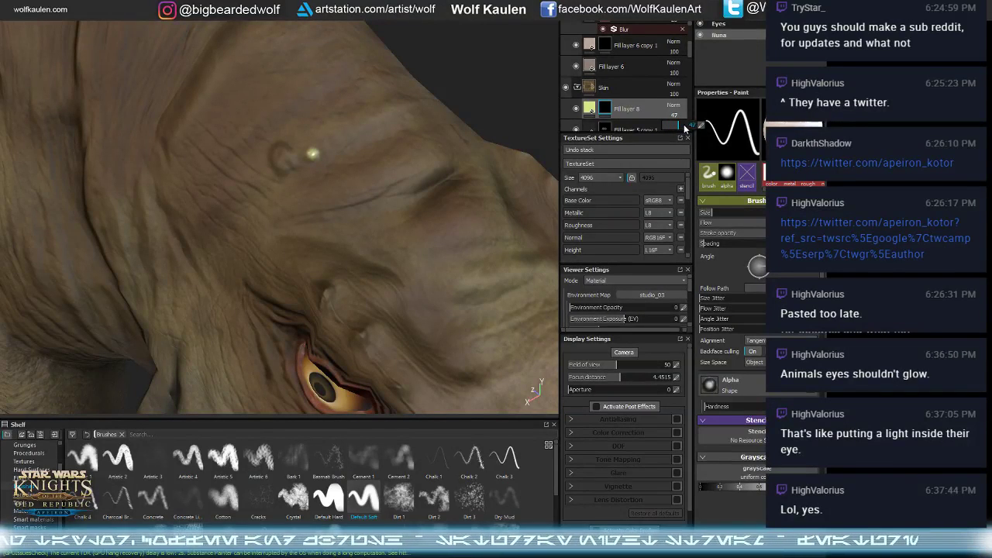
click(625, 113)
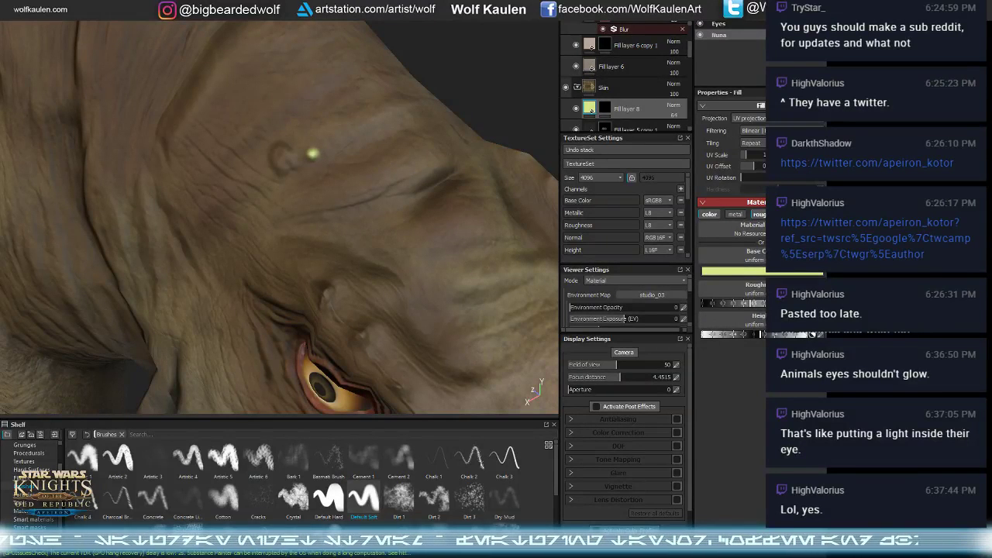
- Add a Blur filter with low intensity to the mask of Fill layer 8 to soften the spots
right_click(609, 110)
key(Escape)
click(608, 110)
right_click(608, 110)
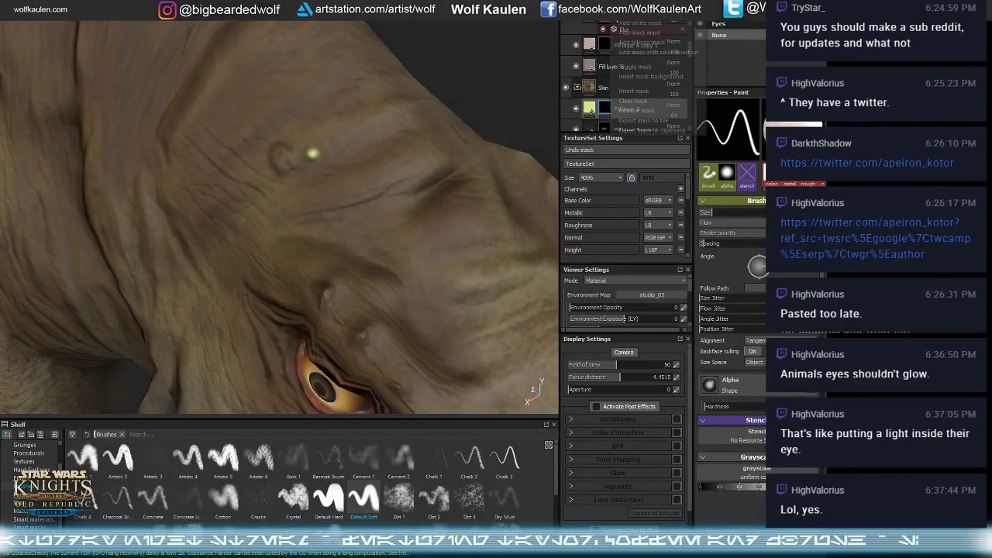
click(603, 14)
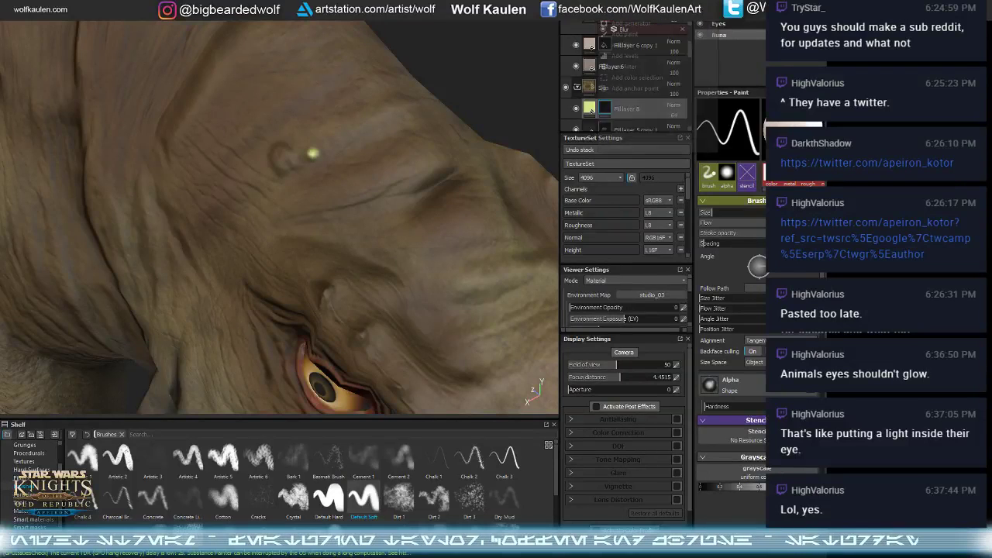
click(604, 13)
click(631, 69)
click(753, 144)
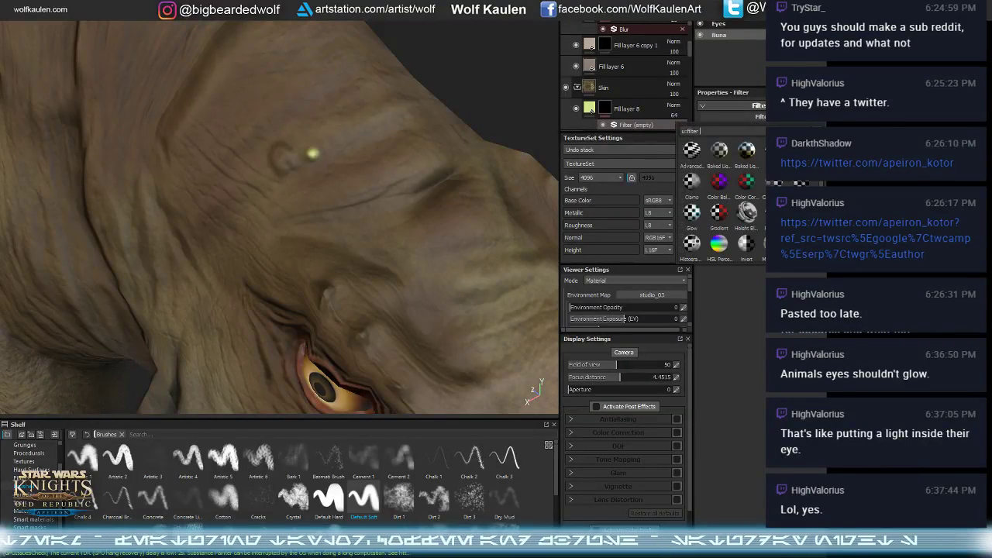
click(690, 140)
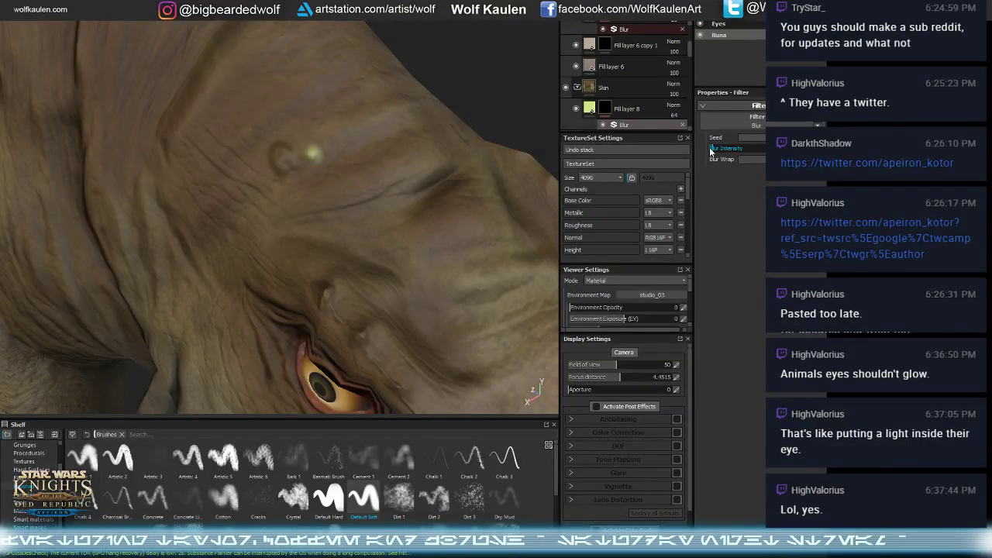
- Set the opacity of Fill layer 8 to 17
scroll(411, 257, down, 8)
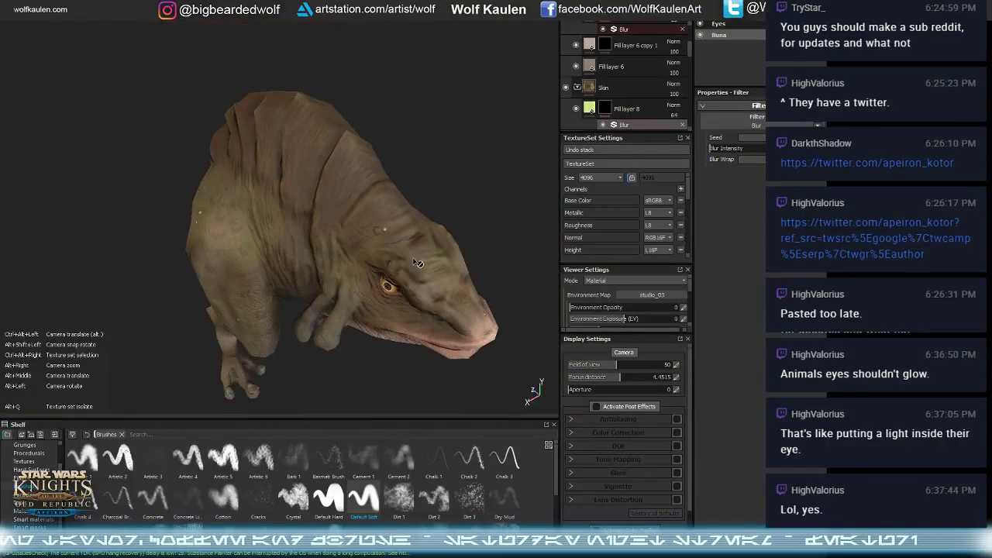
alt+drag(416, 261, 425, 272)
scroll(425, 271, up, 4)
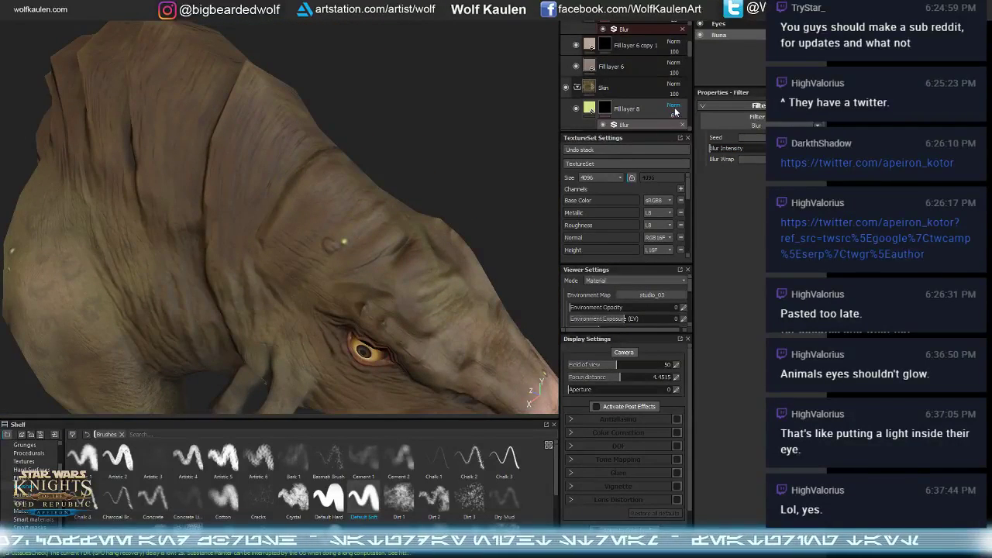
click(674, 115)
drag(671, 126, 669, 128)
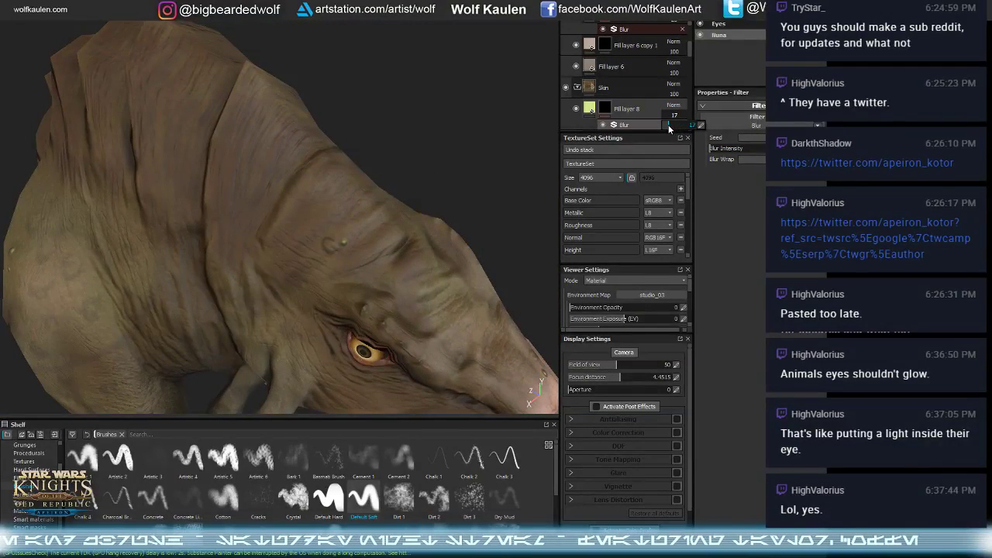
- Duplicate Fill layer 8 and remove the Blur filter from the copy's mask
scroll(371, 278, down, 6)
alt+drag(361, 260, 403, 243)
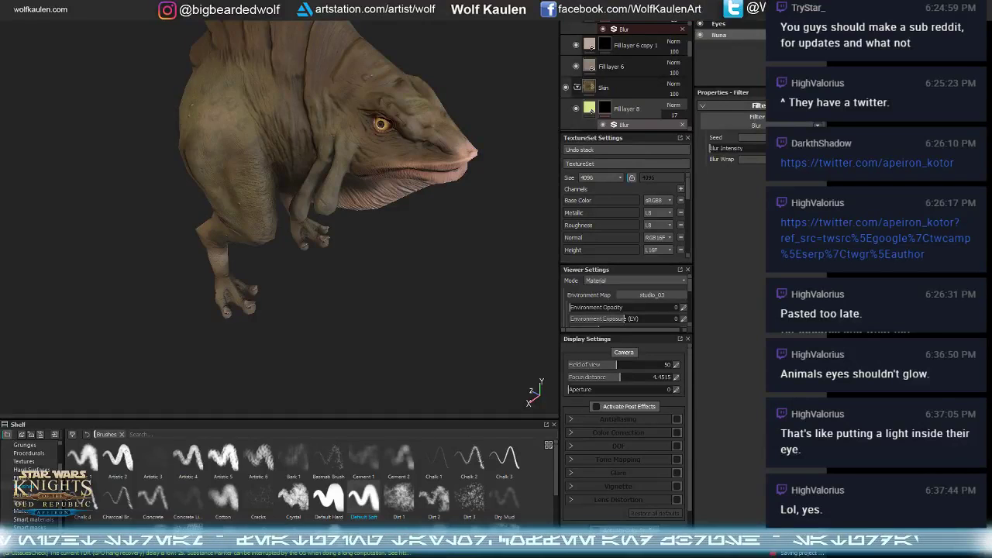
alt+drag(217, 269, 236, 259)
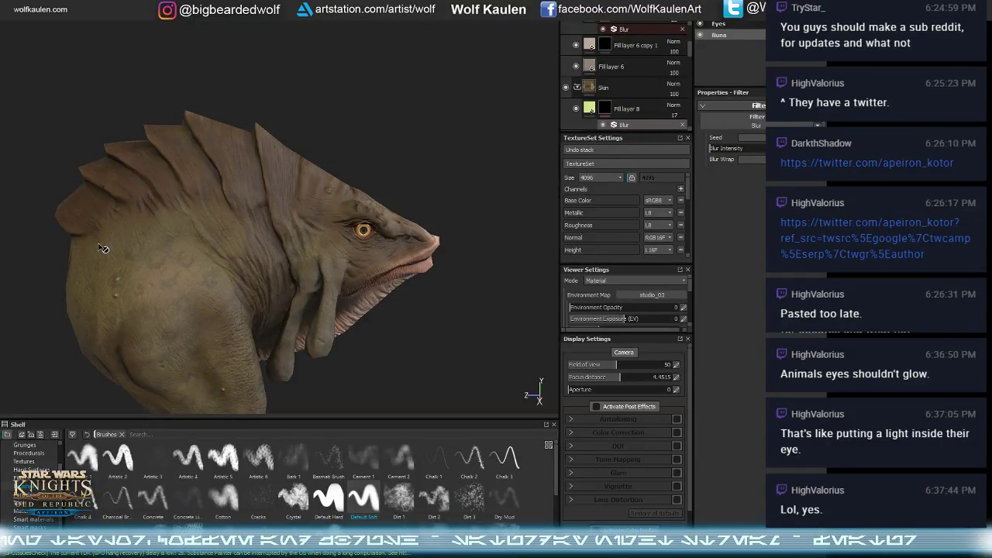
alt+drag(225, 215, 237, 269)
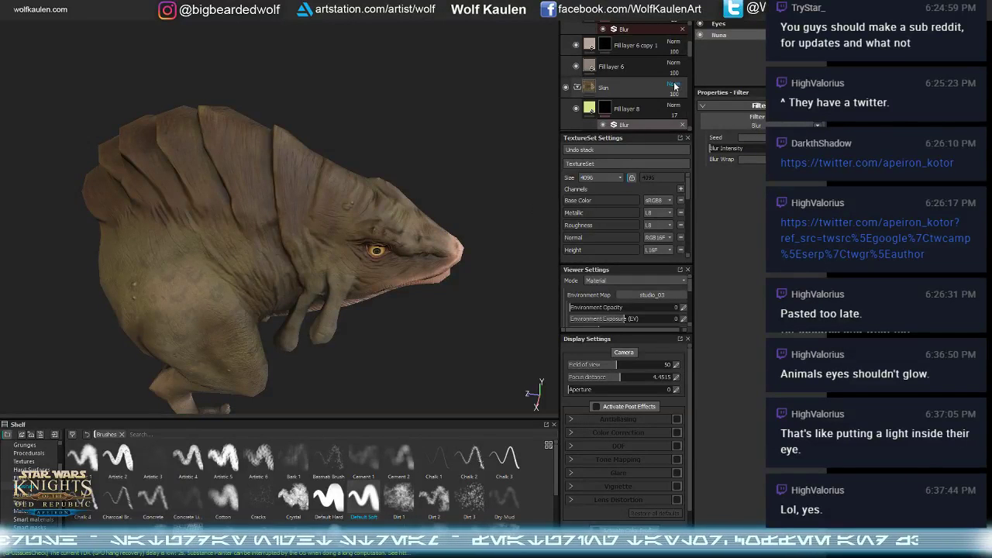
scroll(637, 85, down, 1)
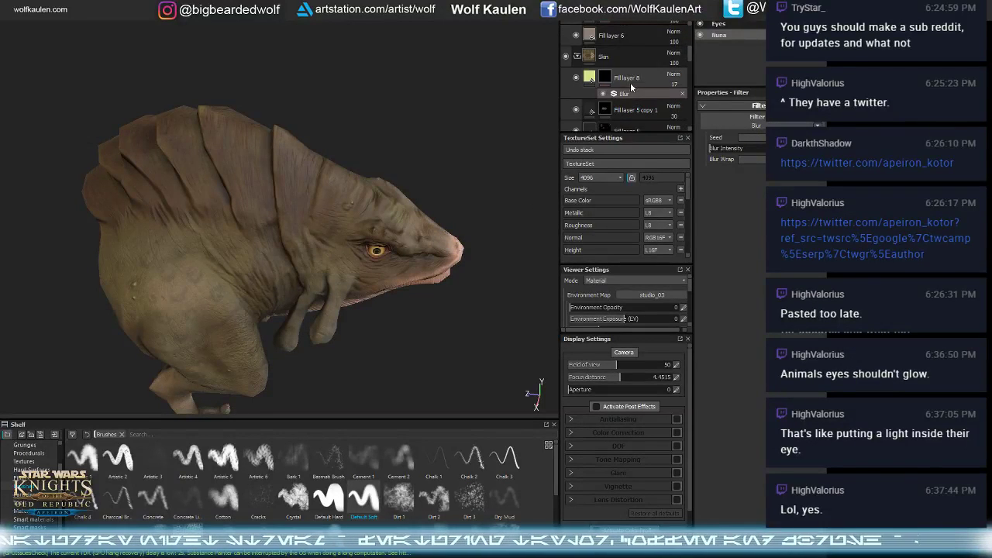
click(630, 81)
key(ctrl+d)
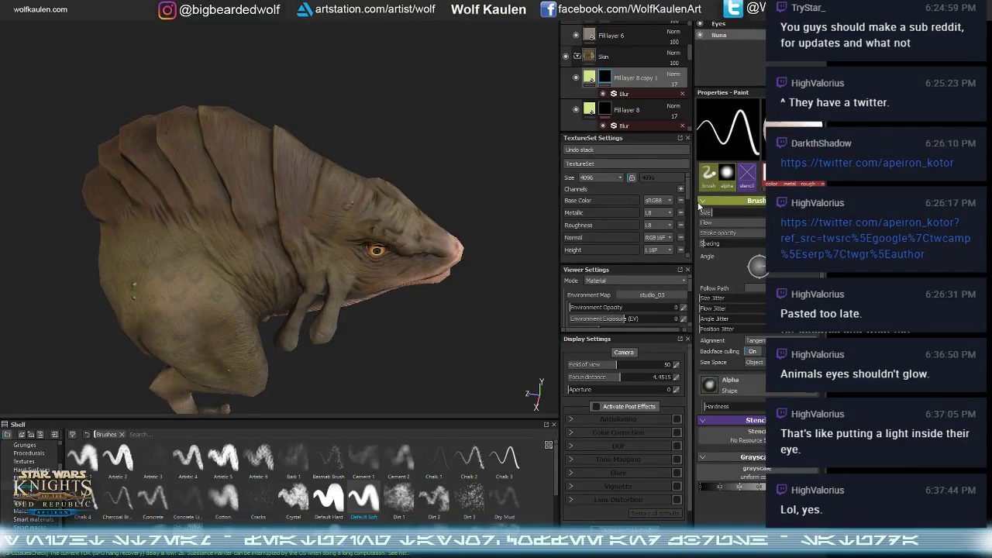
alt+drag(423, 166, 411, 158)
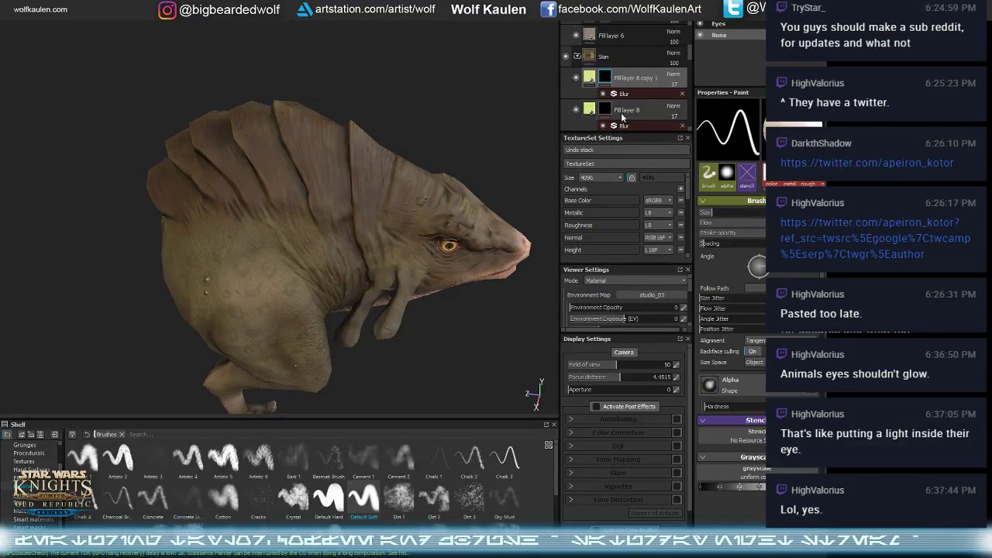
click(683, 96)
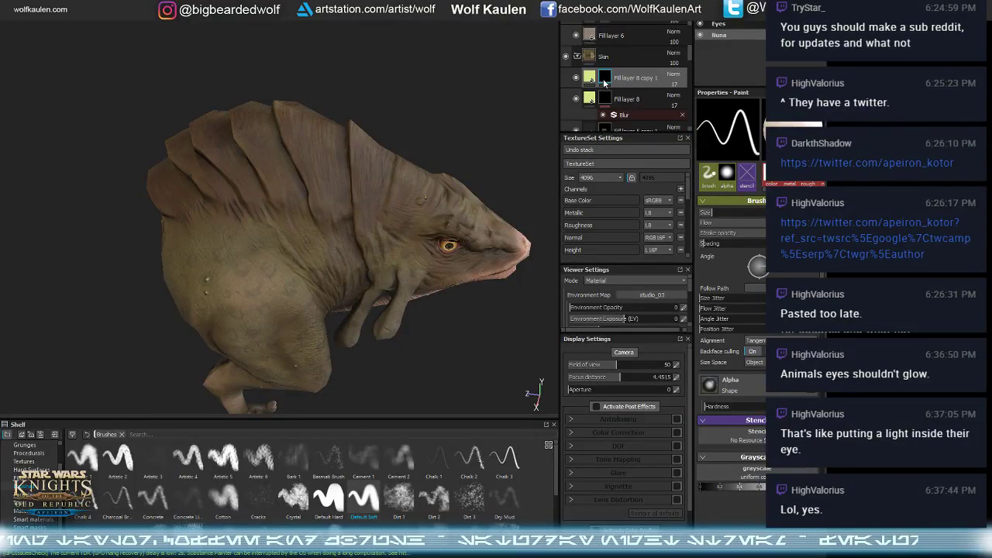
- Set the copied fill layer's base color to a very dark olive (R 0.015, G 0.018, B 0.005)
right_click(605, 82)
click(598, 82)
click(594, 81)
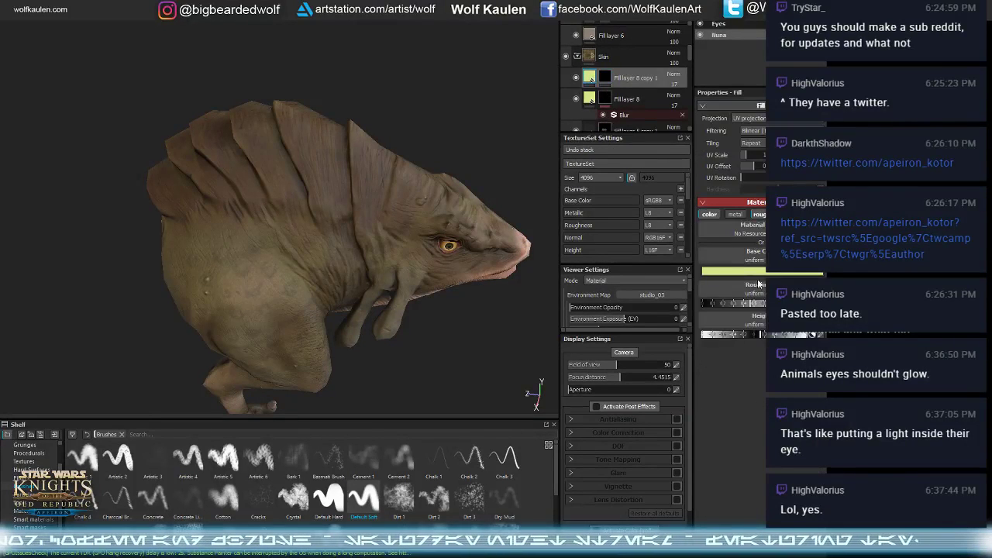
click(763, 269)
drag(800, 271, 809, 327)
drag(701, 305, 702, 309)
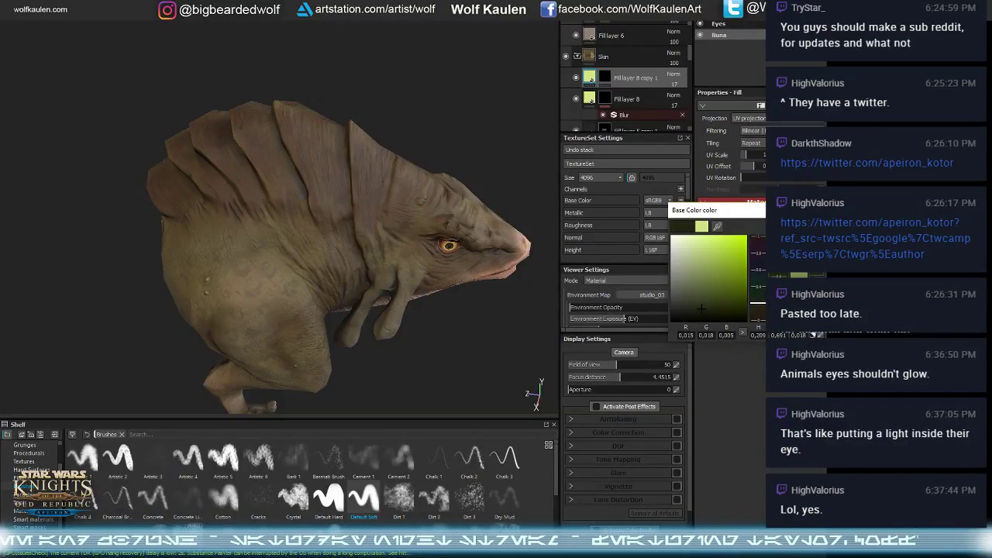
click(806, 210)
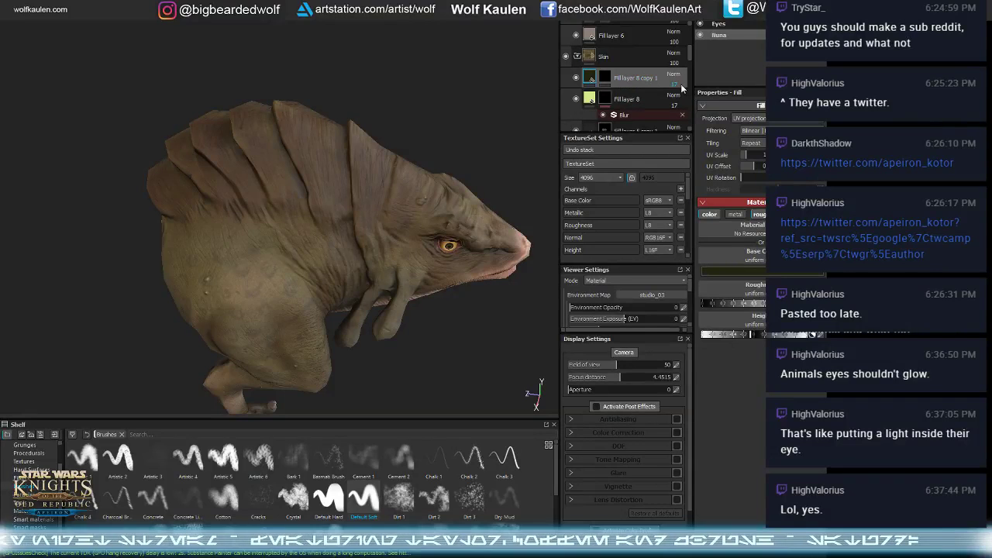
- Raise the copied fill layer's opacity to 100 and replace its mask with a new black mask
drag(675, 83, 708, 101)
right_click(608, 75)
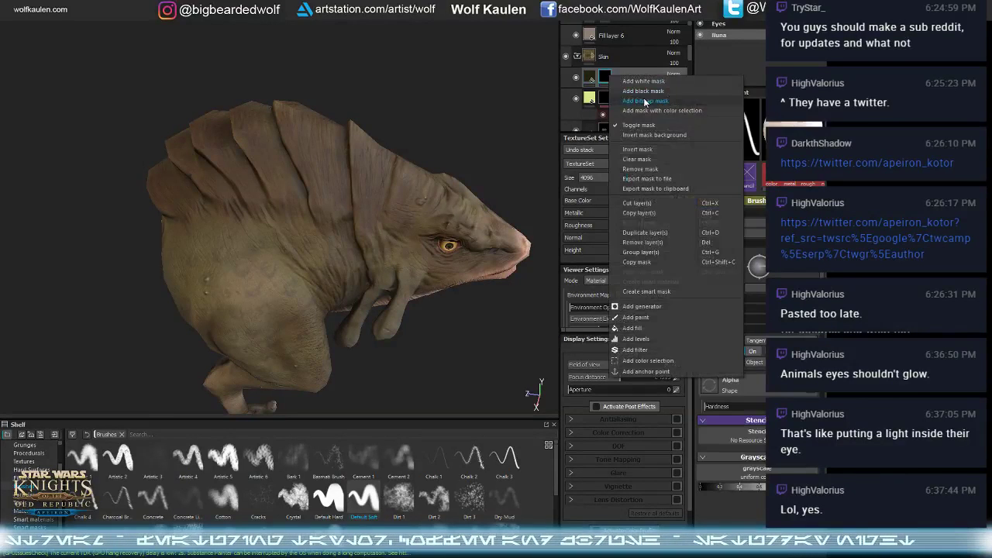
click(644, 92)
alt+drag(503, 121, 317, 183)
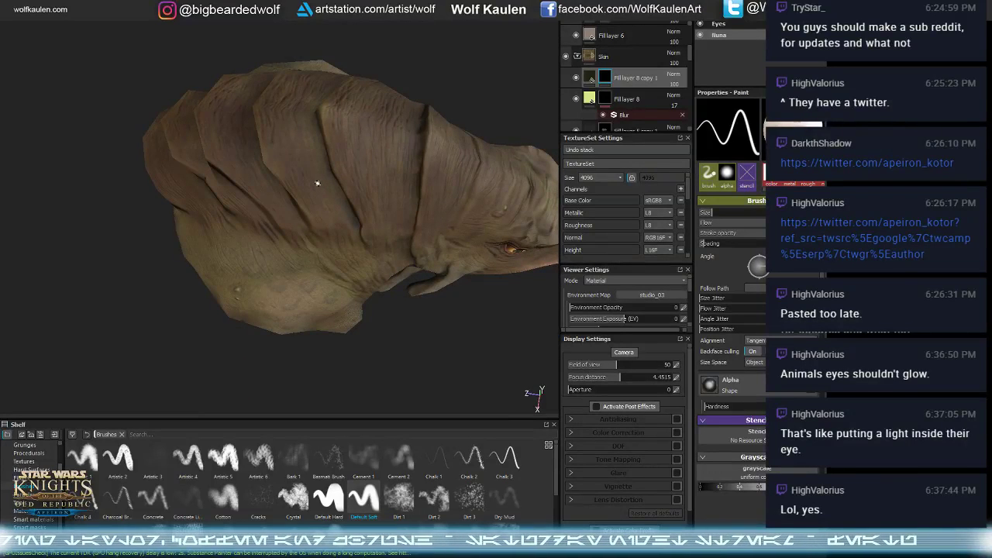
- Paint closely spaced thin dark lines along both sides of the creature's neck fold in the copied fill layer's mask
alt+drag(318, 183, 334, 207)
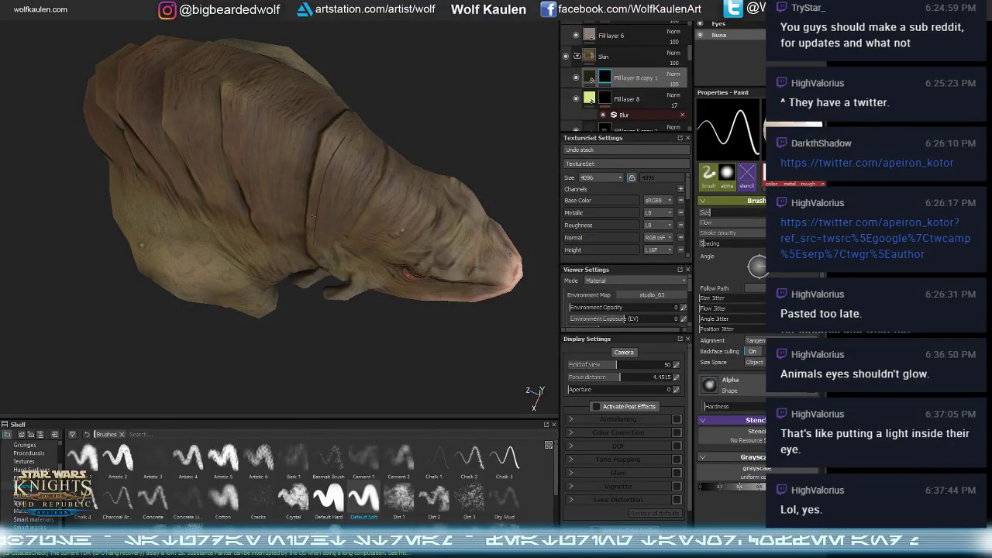
alt+drag(313, 215, 315, 191)
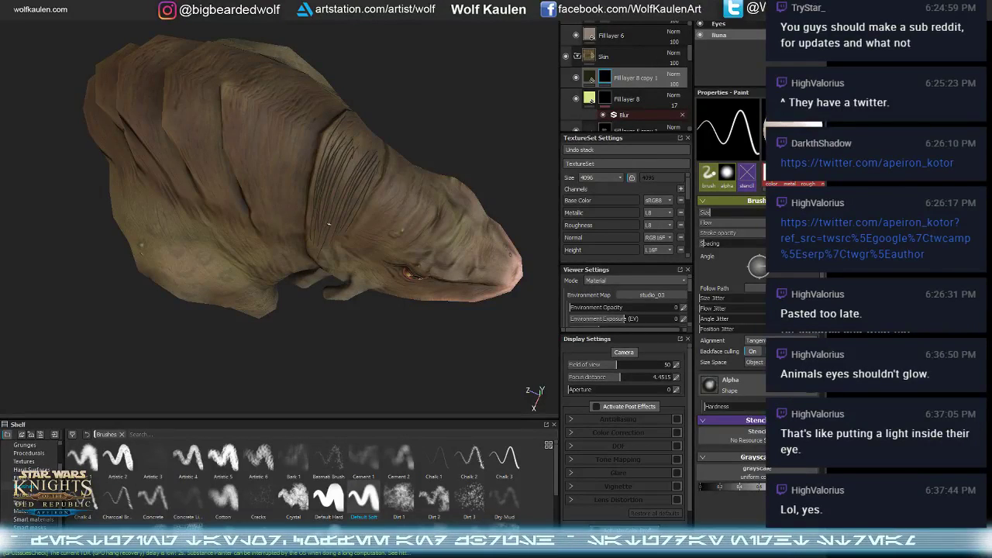
alt+drag(347, 165, 109, 89)
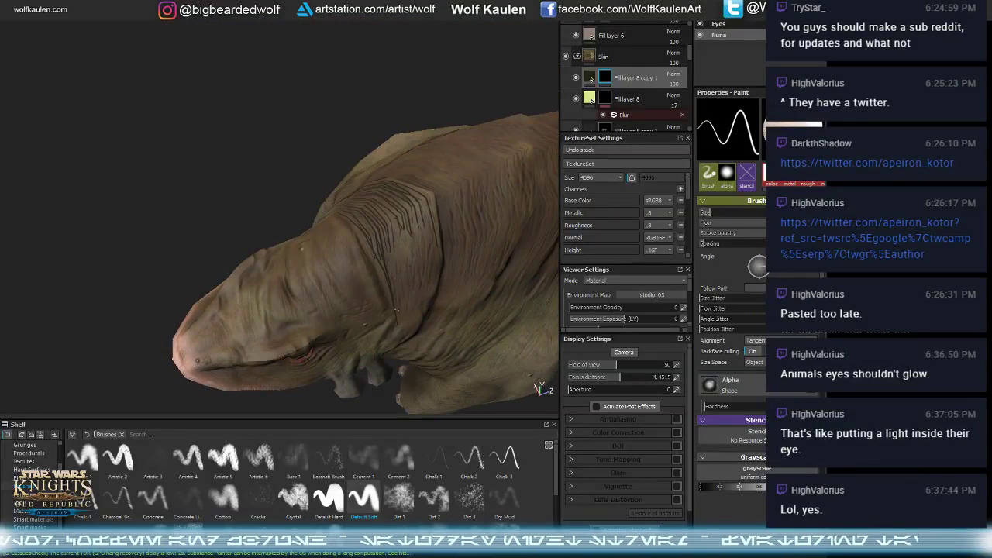
mouse_move(385, 209)
mouse_down()
mouse_move(409, 301)
mouse_move(400, 206)
mouse_up()
mouse_move(424, 276)
mouse_down()
mouse_move(410, 211)
mouse_move(432, 301)
mouse_move(420, 247)
mouse_up()
drag(422, 278, 408, 346)
drag(423, 271, 416, 335)
drag(424, 322, 427, 279)
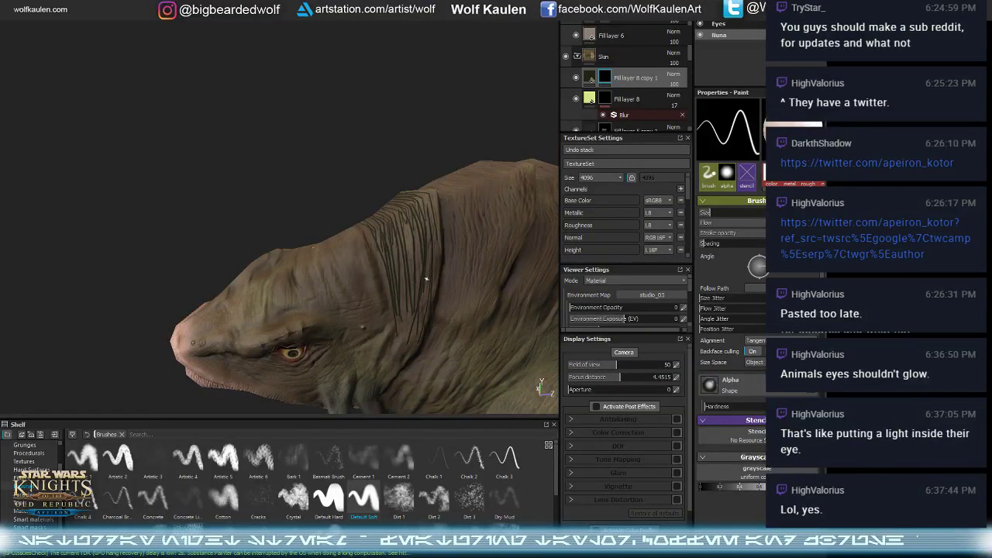
drag(413, 243, 412, 307)
drag(408, 224, 411, 351)
drag(408, 291, 403, 349)
drag(407, 310, 399, 350)
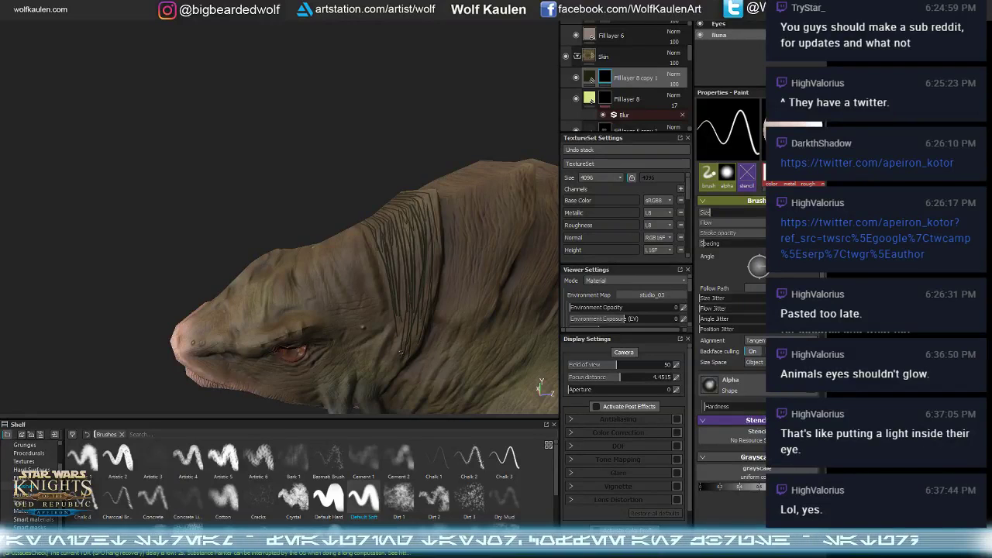
alt+drag(375, 262, 363, 206)
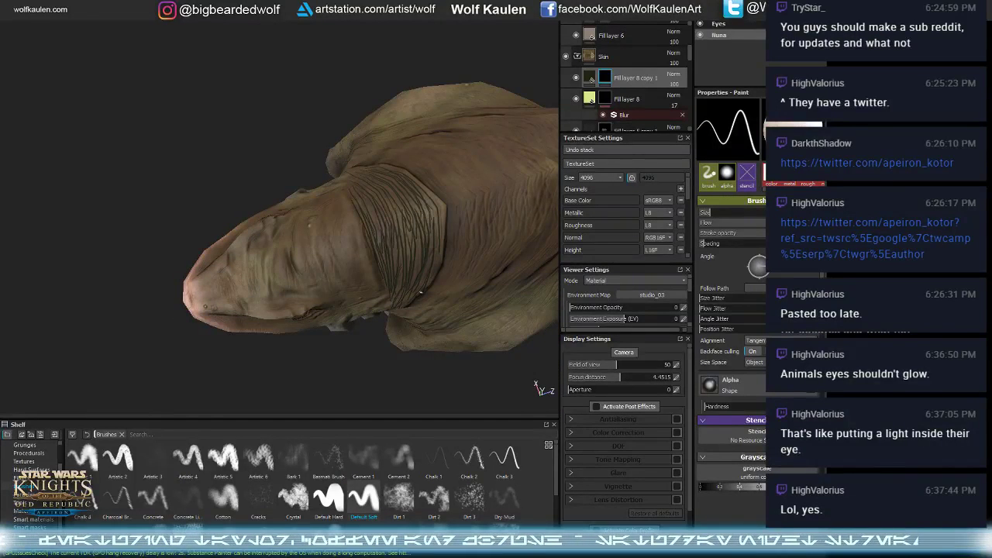
- Paint thin dark wrinkle lines down the first back fold behind the neck, following the fold's direction
alt+drag(420, 293, 174, 253)
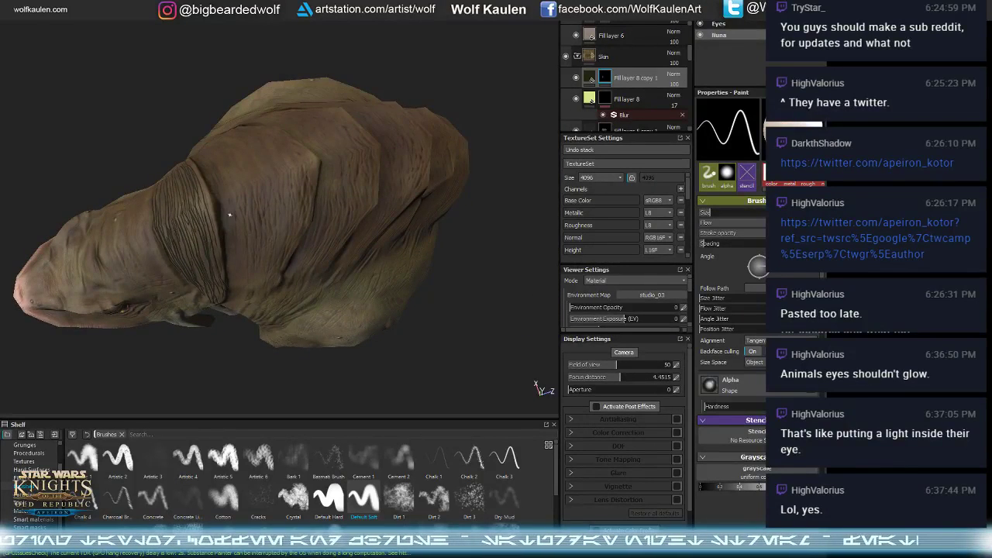
alt+drag(229, 215, 210, 179)
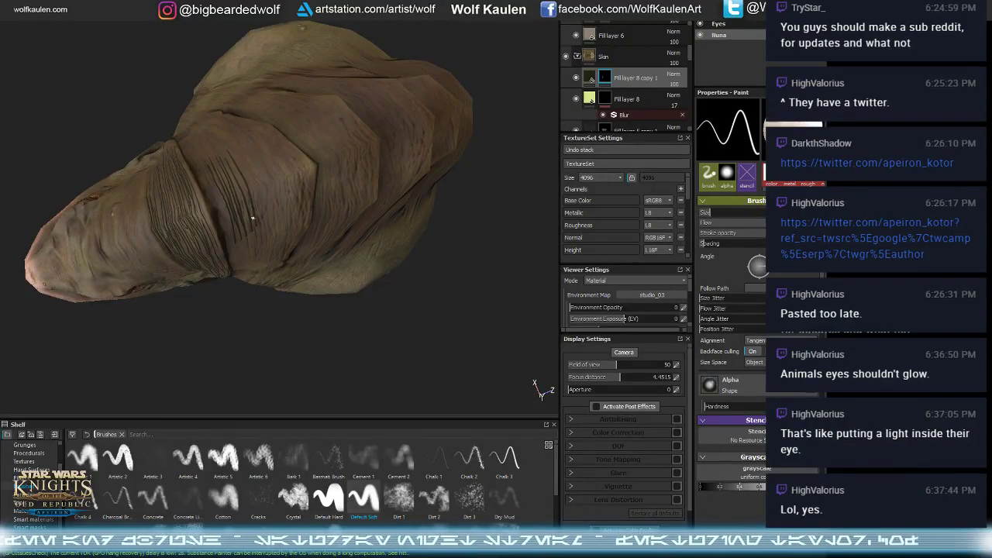
mouse_move(256, 166)
mouse_down()
mouse_move(254, 244)
mouse_move(269, 208)
mouse_up()
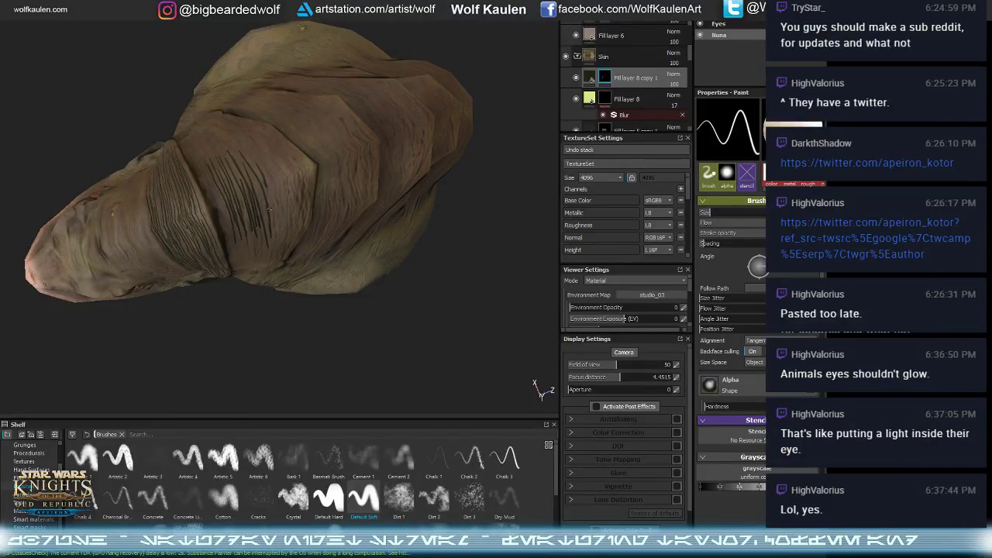
mouse_move(270, 169)
mouse_down()
mouse_move(291, 224)
mouse_move(274, 206)
mouse_move(233, 303)
mouse_up()
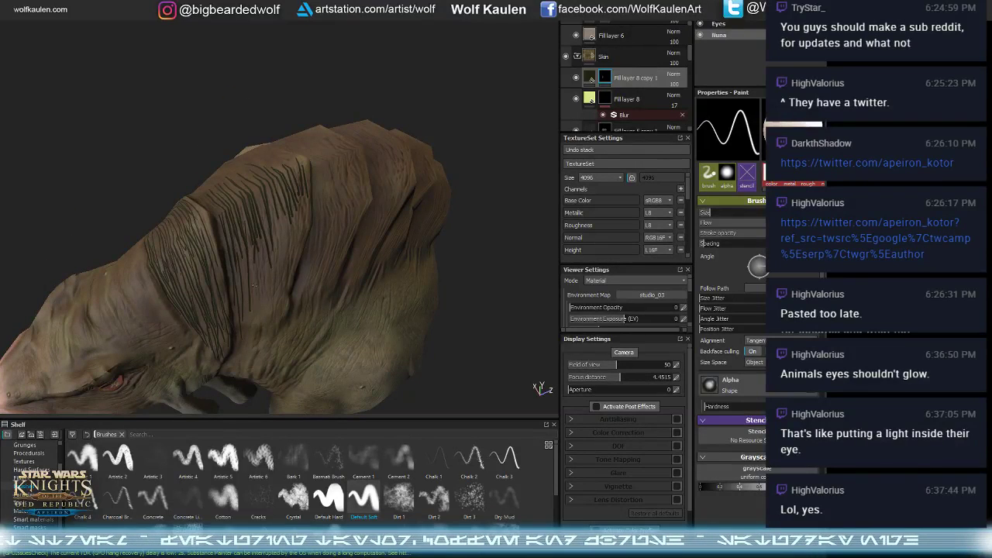
drag(238, 219, 242, 255)
drag(257, 235, 260, 311)
drag(262, 259, 270, 316)
mouse_move(276, 211)
mouse_down()
mouse_move(271, 236)
mouse_move(259, 188)
mouse_move(276, 299)
mouse_move(279, 288)
mouse_up()
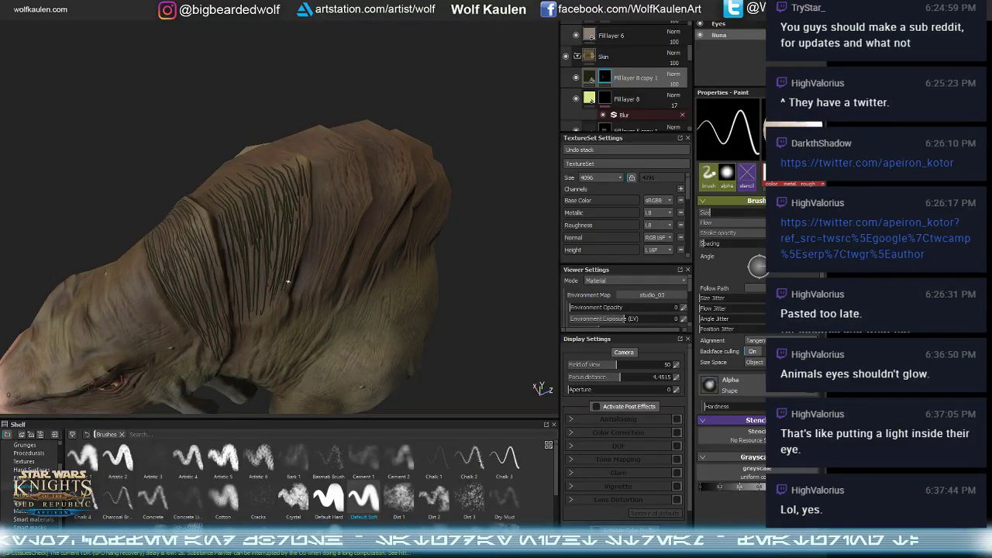
- Extend the thin dark lines down the lower flank of the first back fold
mouse_move(277, 291)
alt+mouse_down()
mouse_move(259, 339)
mouse_move(177, 199)
mouse_move(232, 174)
mouse_move(163, 180)
mouse_move(165, 300)
alt+mouse_up()
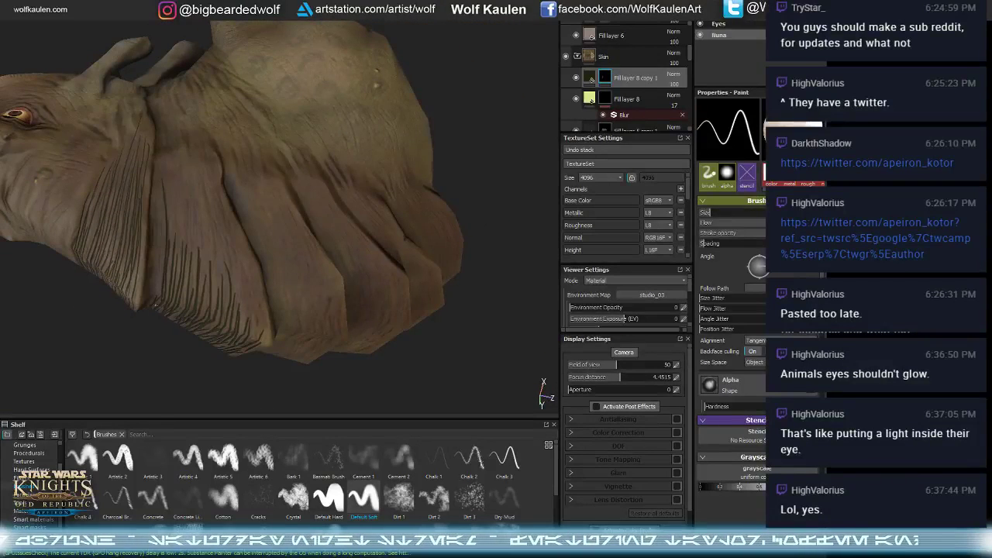
drag(161, 183, 153, 285)
mouse_move(173, 179)
mouse_down()
mouse_move(185, 265)
mouse_move(211, 290)
mouse_up()
mouse_move(210, 283)
mouse_down()
mouse_move(223, 186)
mouse_move(201, 310)
mouse_move(198, 218)
mouse_move(186, 290)
mouse_move(232, 232)
mouse_move(253, 354)
mouse_move(257, 287)
mouse_move(267, 322)
mouse_move(225, 201)
mouse_move(202, 195)
mouse_move(175, 137)
mouse_move(179, 237)
mouse_up()
- Paint matching thin dark lines along the flank of the second back fold
mouse_move(236, 177)
mouse_down()
mouse_move(274, 277)
mouse_move(272, 232)
mouse_up()
mouse_move(245, 155)
mouse_down()
mouse_move(279, 268)
mouse_move(292, 276)
mouse_up()
drag(267, 184, 310, 294)
mouse_move(310, 287)
alt+mouse_down()
mouse_move(269, 258)
mouse_move(274, 311)
alt+mouse_up()
drag(268, 233, 292, 314)
mouse_move(256, 217)
mouse_down()
mouse_move(272, 298)
mouse_move(286, 311)
mouse_move(308, 283)
mouse_up()
drag(287, 224, 314, 307)
drag(302, 249, 325, 316)
- Show only the base color channel and continue the dark lines across the second back fold toward the spine
alt+drag(324, 316, 320, 208)
alt+drag(232, 346, 261, 243)
key(c)
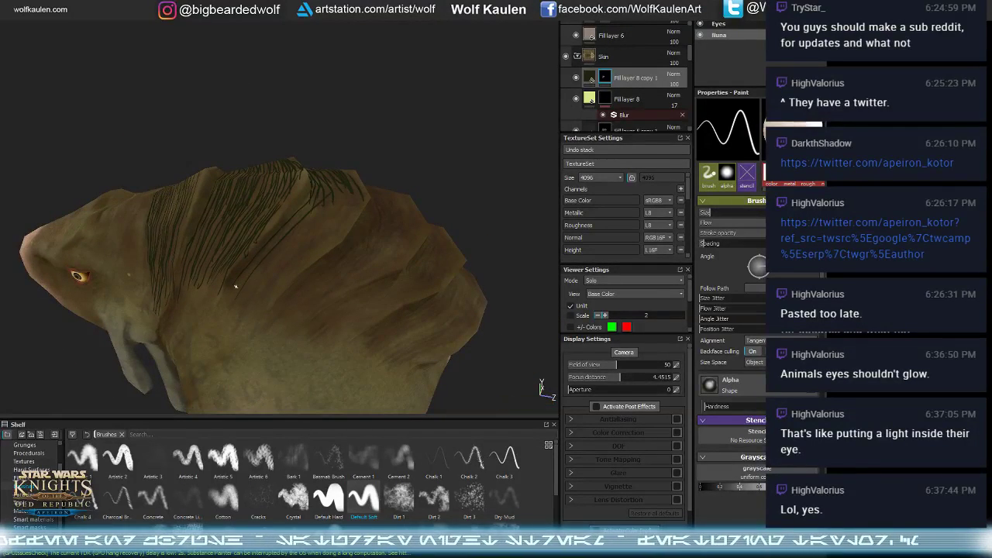
alt+drag(281, 237, 318, 203)
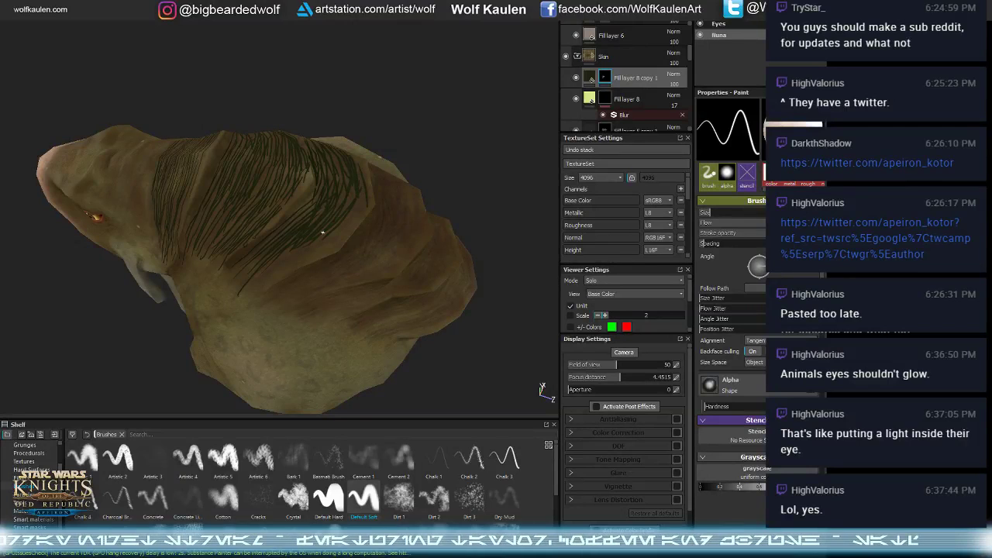
mouse_move(363, 159)
mouse_down()
mouse_move(353, 221)
mouse_move(317, 250)
mouse_up()
mouse_move(355, 217)
mouse_down()
mouse_move(255, 296)
mouse_move(312, 241)
mouse_up()
mouse_move(267, 273)
mouse_down()
mouse_move(313, 236)
mouse_move(317, 252)
mouse_move(357, 224)
mouse_move(282, 170)
mouse_move(304, 256)
mouse_move(274, 199)
mouse_move(293, 197)
mouse_move(279, 222)
mouse_up()
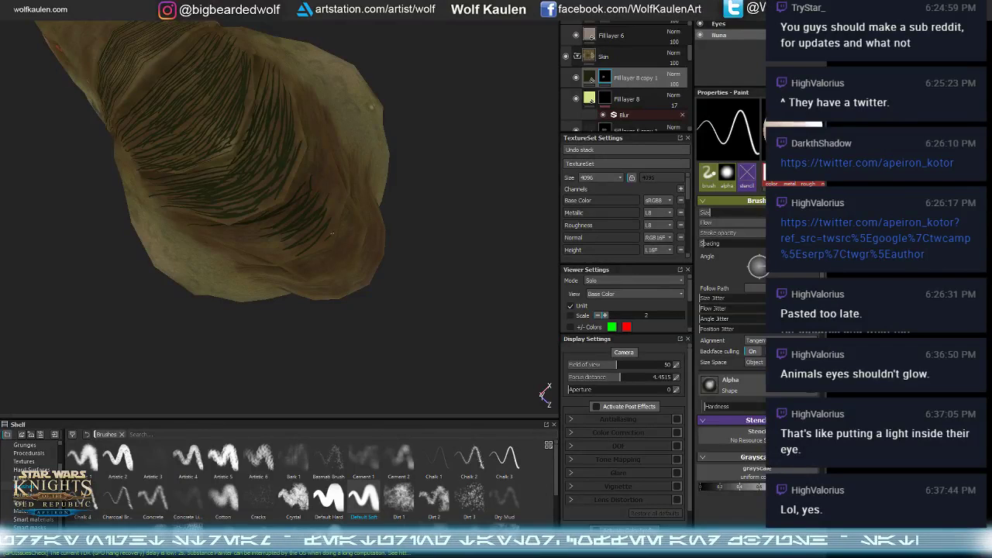
- Paint thin dark lines along the third back fold and into the crease behind it
alt+drag(339, 211, 241, 219)
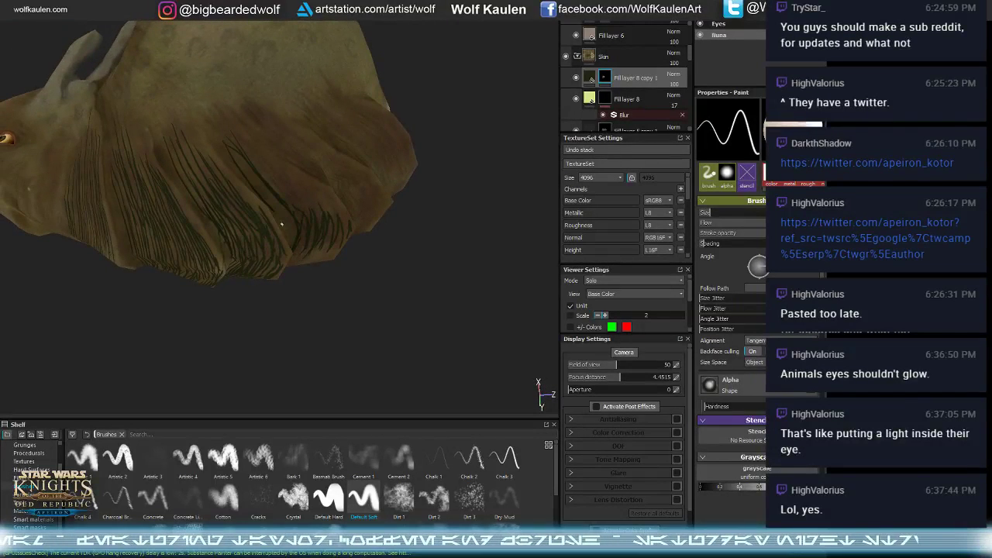
mouse_move(264, 173)
mouse_down()
mouse_move(306, 216)
mouse_move(295, 250)
mouse_up()
mouse_move(270, 156)
mouse_down()
mouse_move(319, 220)
mouse_move(335, 218)
mouse_move(347, 234)
mouse_move(306, 179)
mouse_move(294, 124)
mouse_move(293, 299)
mouse_up()
drag(330, 255, 278, 326)
mouse_move(338, 237)
mouse_down()
mouse_move(323, 275)
mouse_move(268, 330)
mouse_move(296, 294)
mouse_up()
mouse_move(316, 253)
mouse_down()
mouse_move(265, 321)
mouse_move(276, 305)
mouse_up()
drag(271, 296, 253, 328)
- Add thin dark lines along the lower edge of the rear back folds on the same flank
mouse_move(300, 237)
alt+mouse_down()
mouse_move(295, 252)
mouse_move(354, 238)
mouse_move(356, 267)
mouse_move(297, 316)
alt+mouse_up()
drag(363, 272, 303, 331)
mouse_move(371, 293)
mouse_down()
mouse_move(313, 335)
mouse_move(395, 240)
mouse_move(367, 285)
mouse_up()
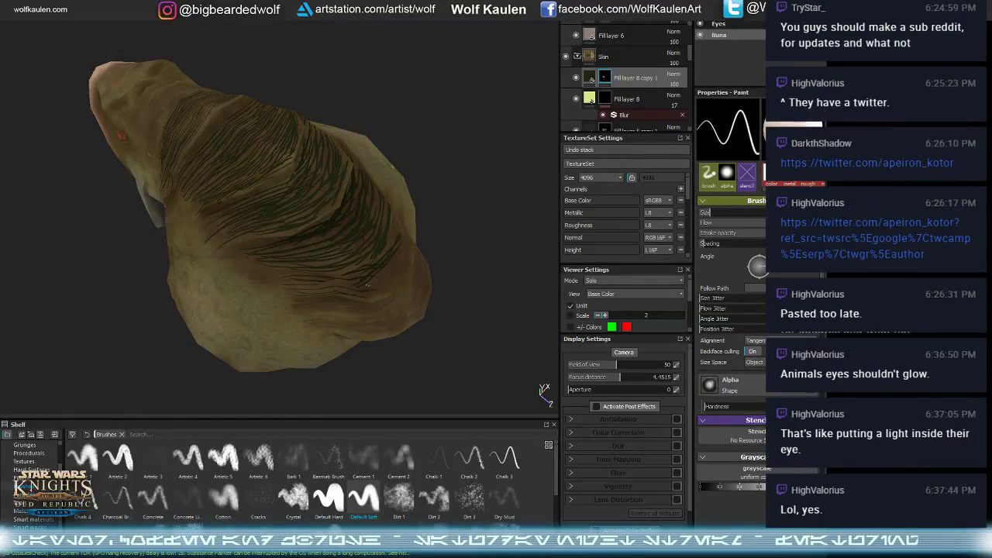
drag(405, 249, 361, 289)
drag(409, 267, 364, 296)
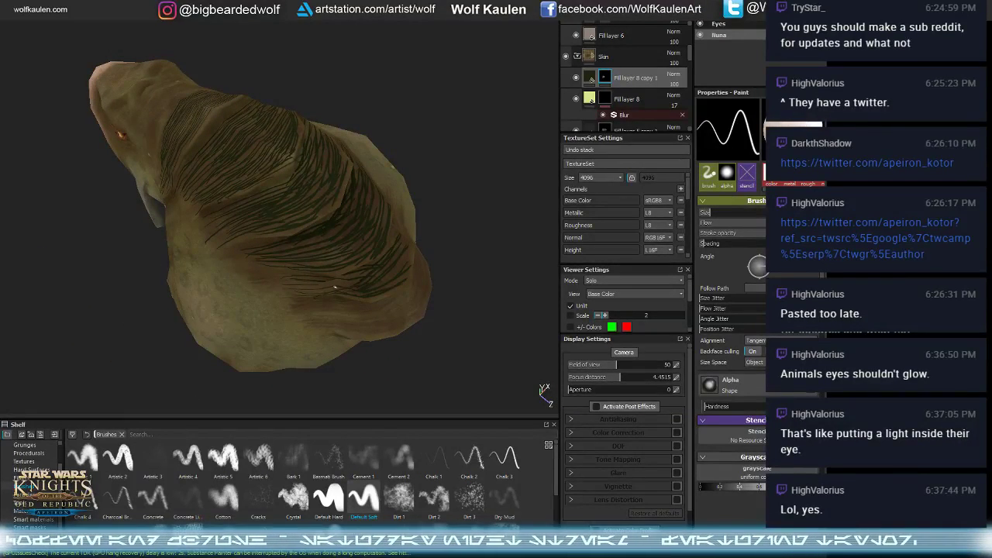
- Paint thin dark lines down the rear back folds on the creature's opposite flank
mouse_move(404, 270)
alt+mouse_down()
mouse_move(171, 230)
mouse_move(95, 206)
alt+mouse_up()
drag(375, 360, 350, 343)
drag(442, 392, 373, 355)
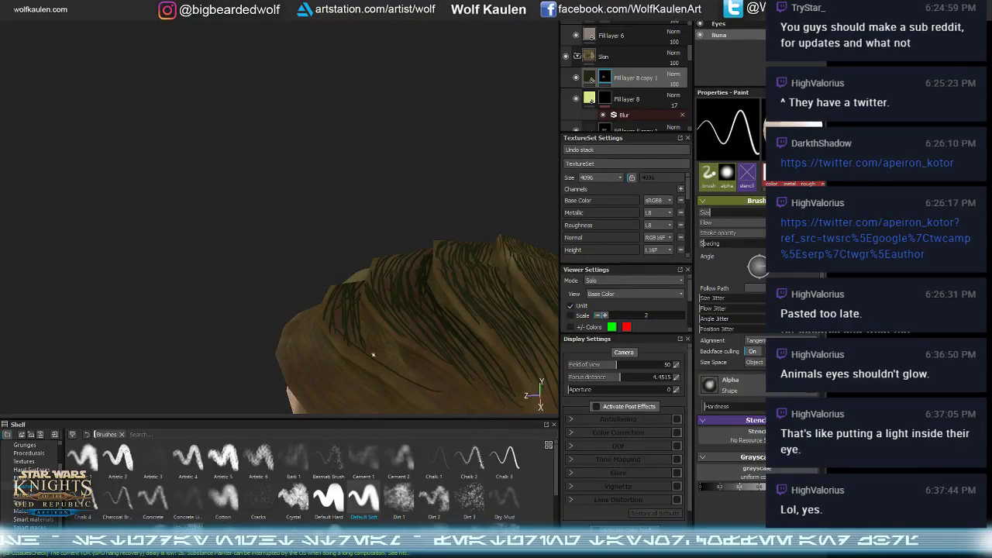
drag(431, 372, 356, 302)
drag(397, 348, 365, 312)
drag(436, 383, 359, 318)
drag(395, 373, 360, 331)
mouse_move(387, 377)
mouse_down()
mouse_move(263, 294)
mouse_move(142, 249)
mouse_up()
drag(332, 283, 248, 221)
drag(335, 270, 277, 222)
drag(312, 273, 255, 254)
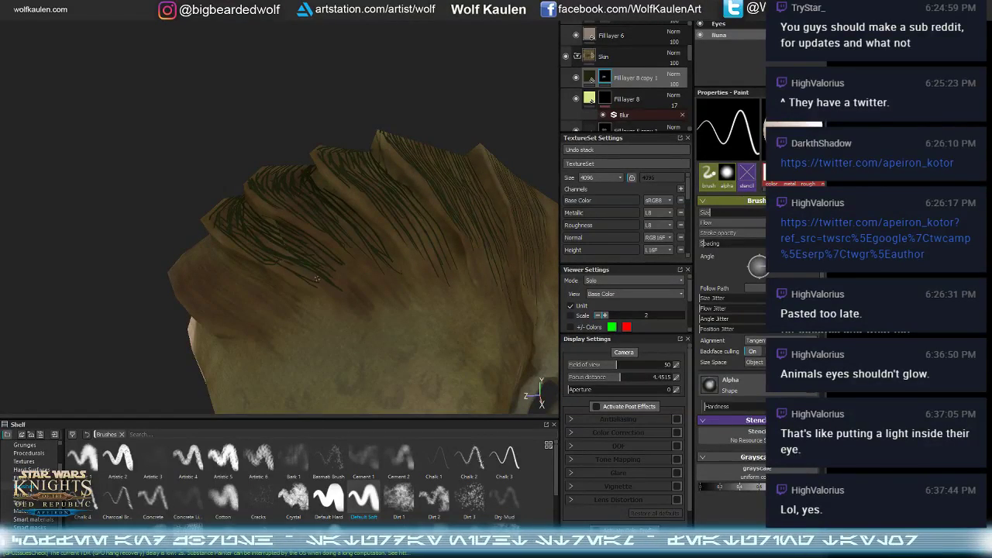
- Cover the rearmost back fold on the opposite flank with long thin dark lines
alt+drag(317, 279, 366, 277)
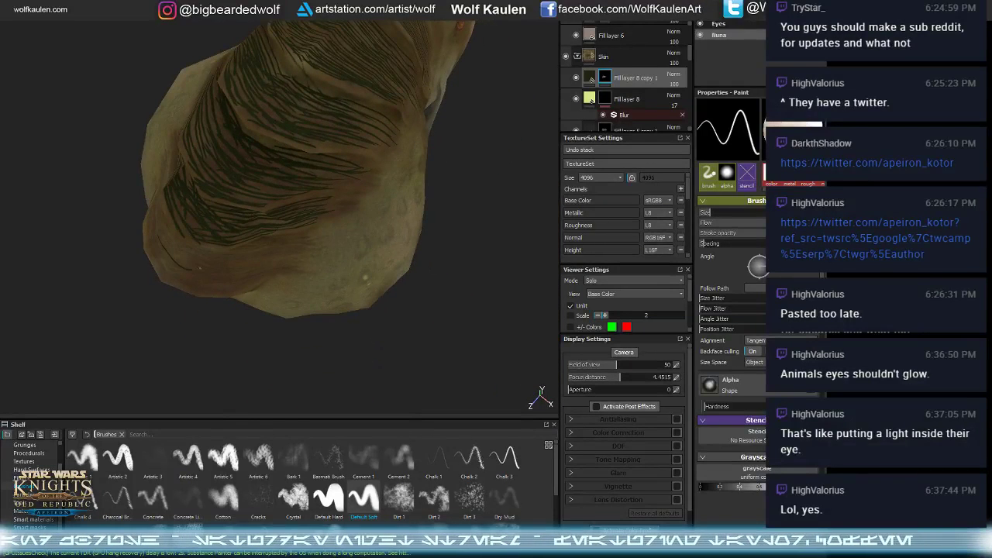
drag(193, 284, 163, 252)
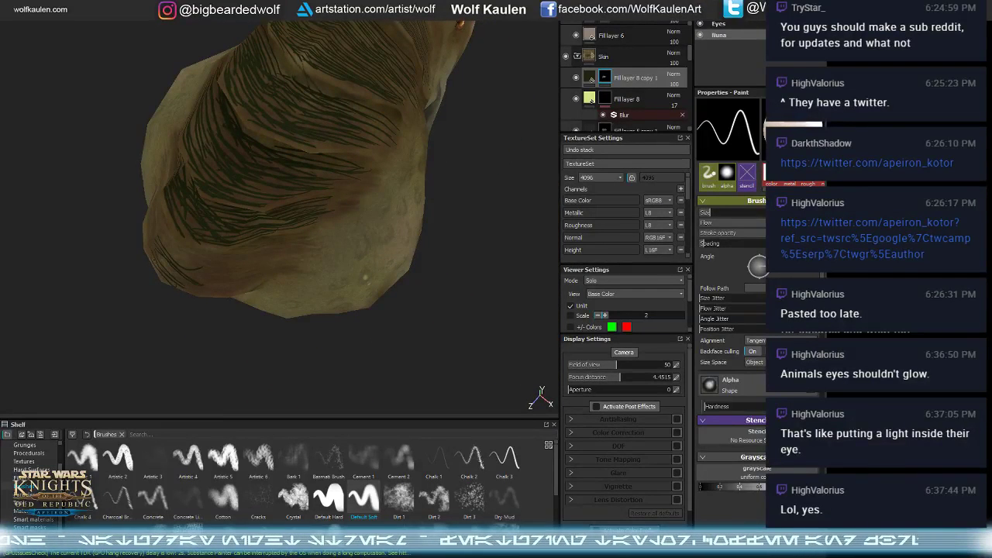
mouse_move(214, 296)
mouse_down()
mouse_move(194, 293)
mouse_move(132, 235)
mouse_up()
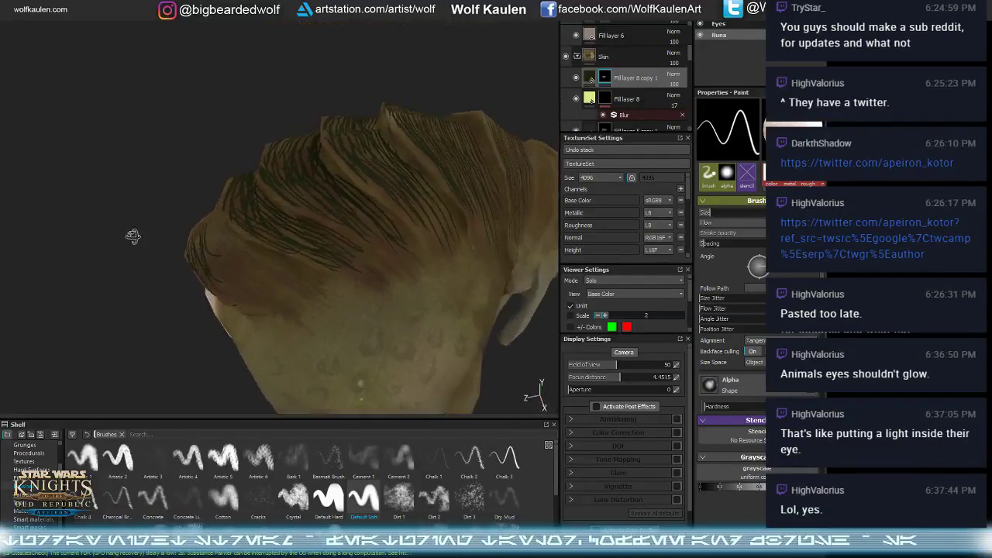
mouse_move(267, 309)
mouse_down()
mouse_move(220, 287)
mouse_move(235, 308)
mouse_move(218, 260)
mouse_up()
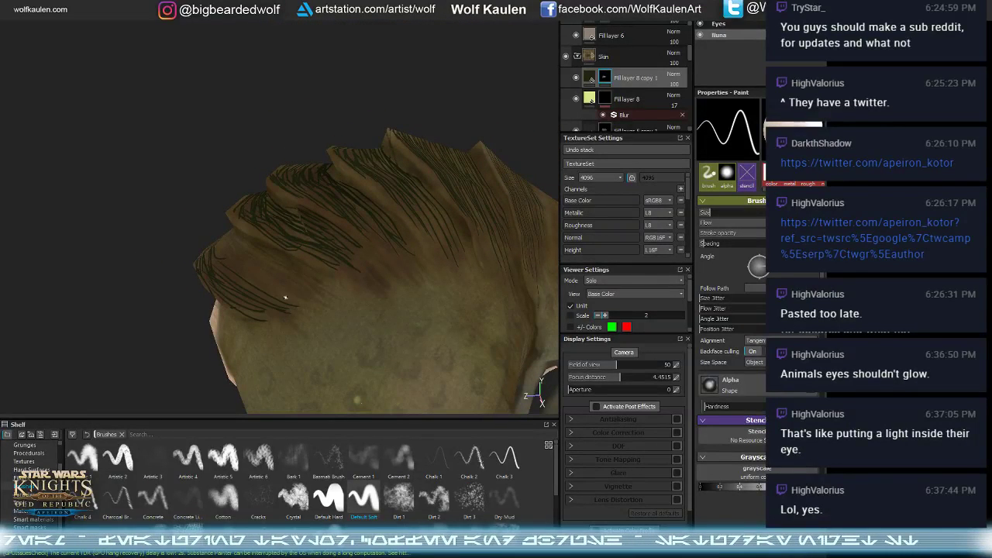
mouse_move(308, 304)
mouse_down()
mouse_move(222, 256)
mouse_move(303, 284)
mouse_up()
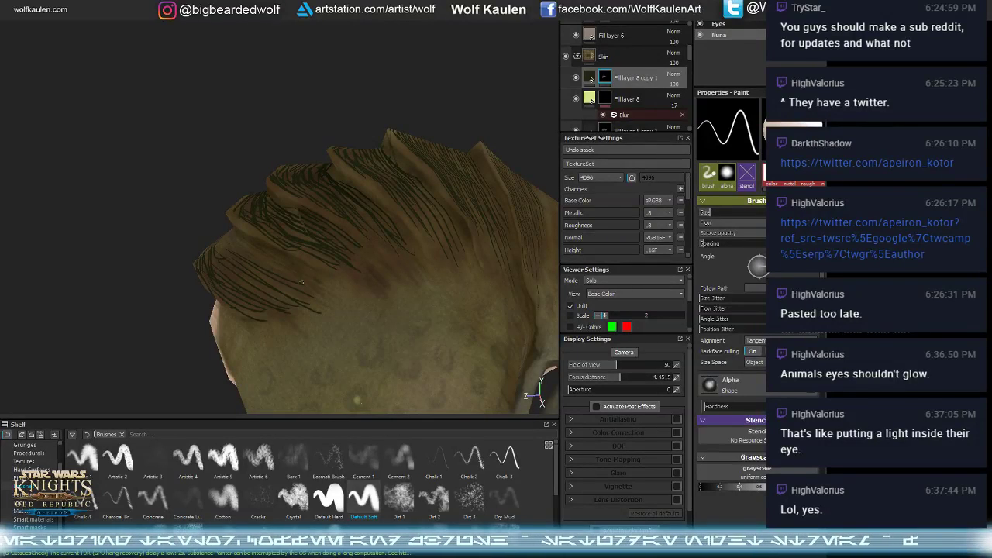
drag(229, 240, 304, 282)
mouse_move(245, 245)
mouse_down()
mouse_move(301, 270)
mouse_move(341, 232)
mouse_move(309, 189)
mouse_move(434, 210)
mouse_move(236, 269)
mouse_move(255, 265)
mouse_up()
- Paint long thin dark lines across the rearmost fold on the first flank, up to its rear edge
drag(79, 292, 190, 243)
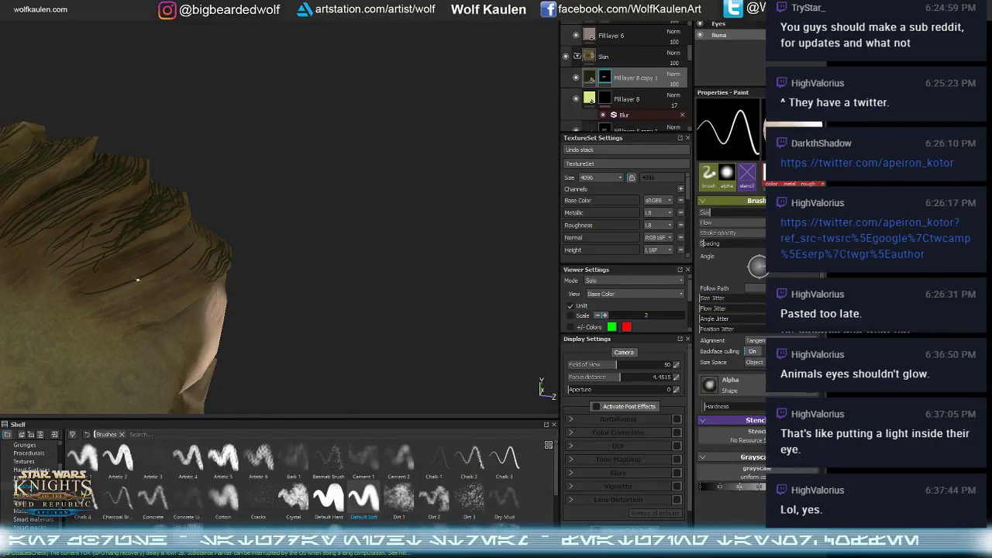
drag(77, 309, 187, 259)
drag(101, 290, 181, 238)
mouse_move(112, 271)
mouse_down()
mouse_move(179, 231)
mouse_move(192, 234)
mouse_up()
drag(172, 259, 201, 231)
mouse_move(111, 297)
mouse_down()
mouse_move(180, 259)
mouse_move(198, 260)
mouse_up()
drag(78, 325, 201, 269)
drag(118, 311, 214, 270)
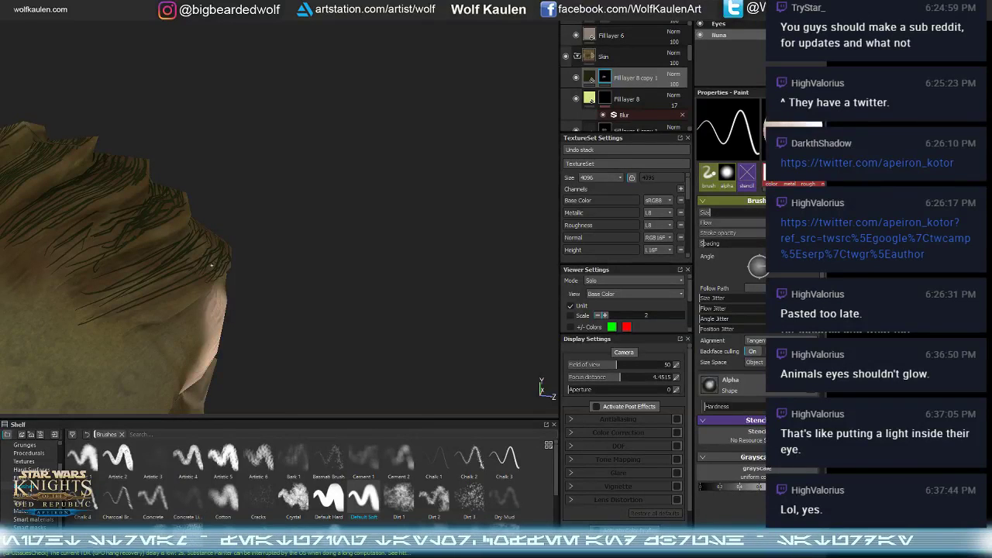
mouse_move(158, 303)
mouse_down()
mouse_move(213, 273)
mouse_move(204, 284)
mouse_up()
- Fill the remaining gaps between the rear back folds with short thin dark strokes near the spine
mouse_move(186, 306)
alt+mouse_down()
mouse_move(136, 324)
mouse_move(247, 228)
alt+mouse_up()
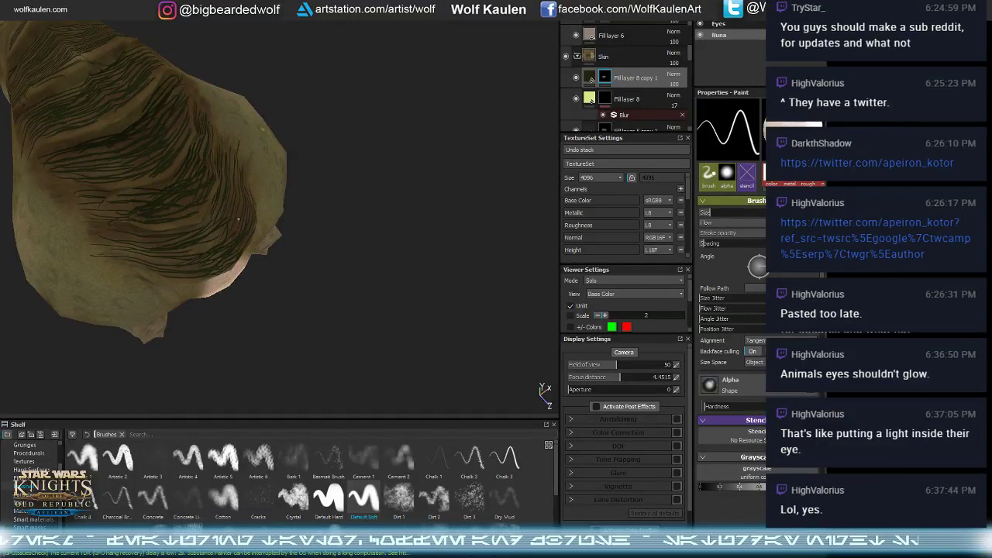
drag(185, 249, 224, 227)
mouse_move(191, 255)
mouse_down()
mouse_move(225, 237)
mouse_move(212, 229)
mouse_move(214, 198)
mouse_up()
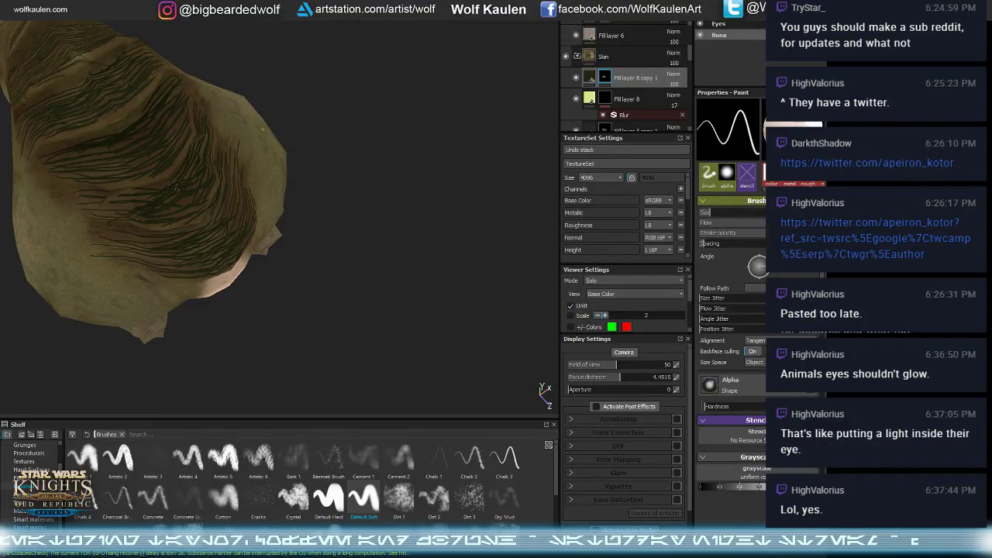
drag(121, 184, 196, 132)
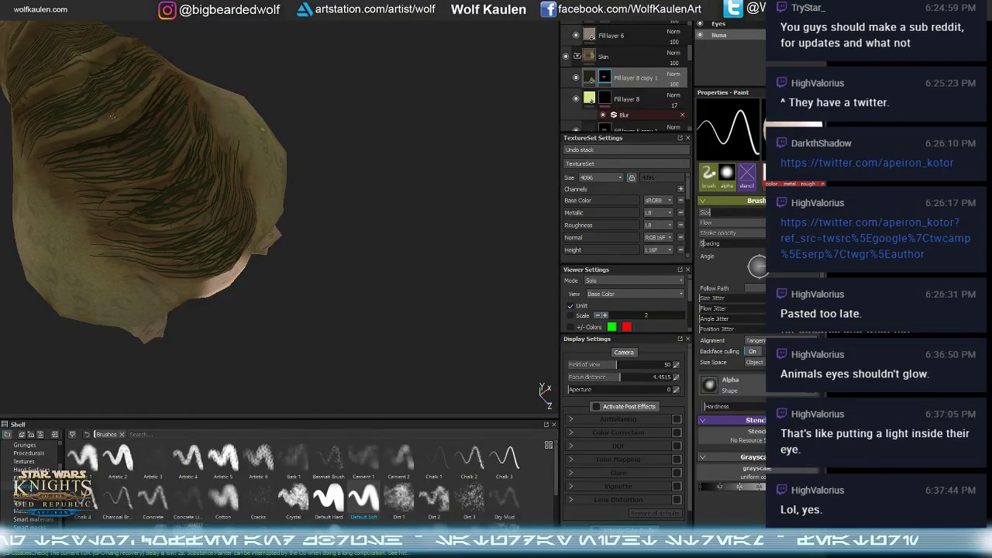
drag(113, 117, 170, 110)
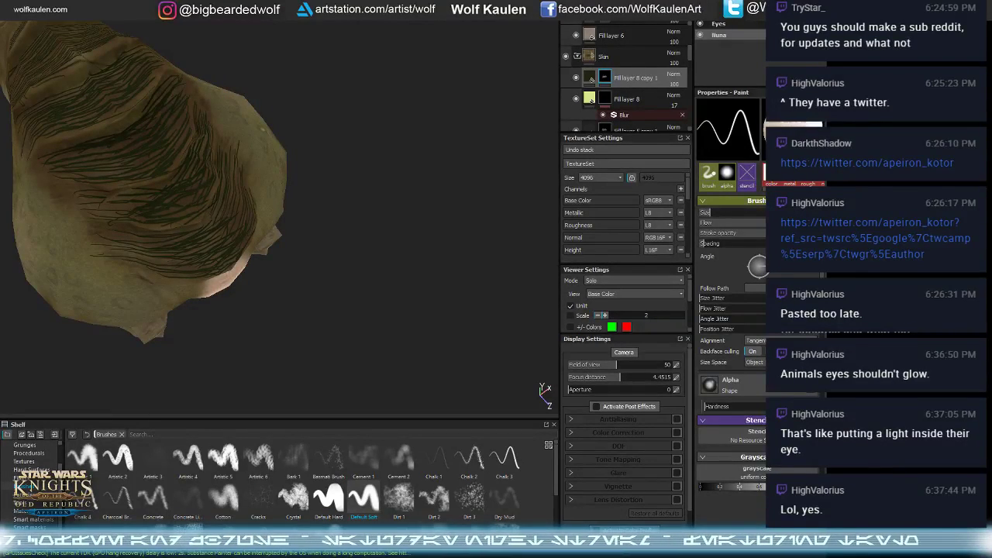
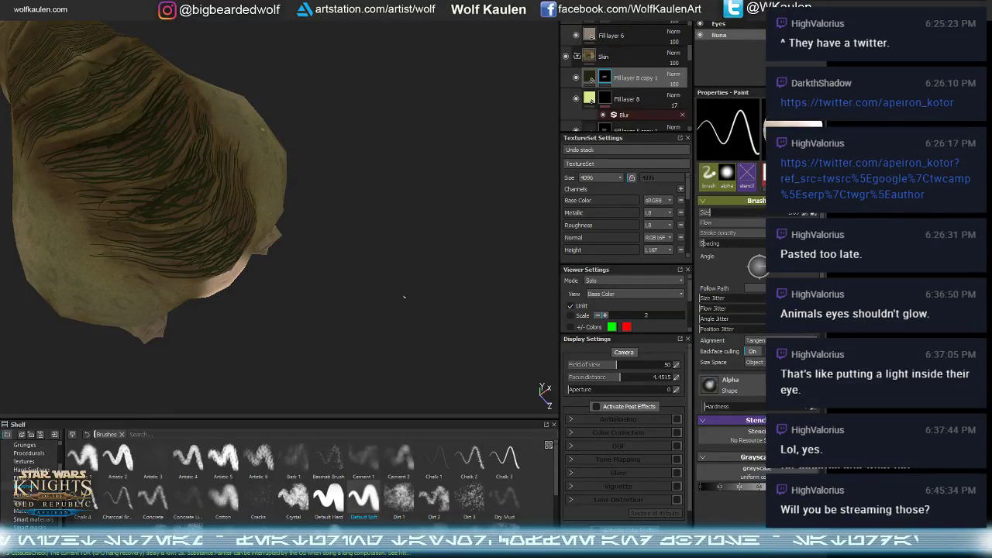
- Set the opacity of Fill layer 8 copy 1 to 16
alt+drag(414, 259, 349, 159)
click(672, 84)
click(669, 94)
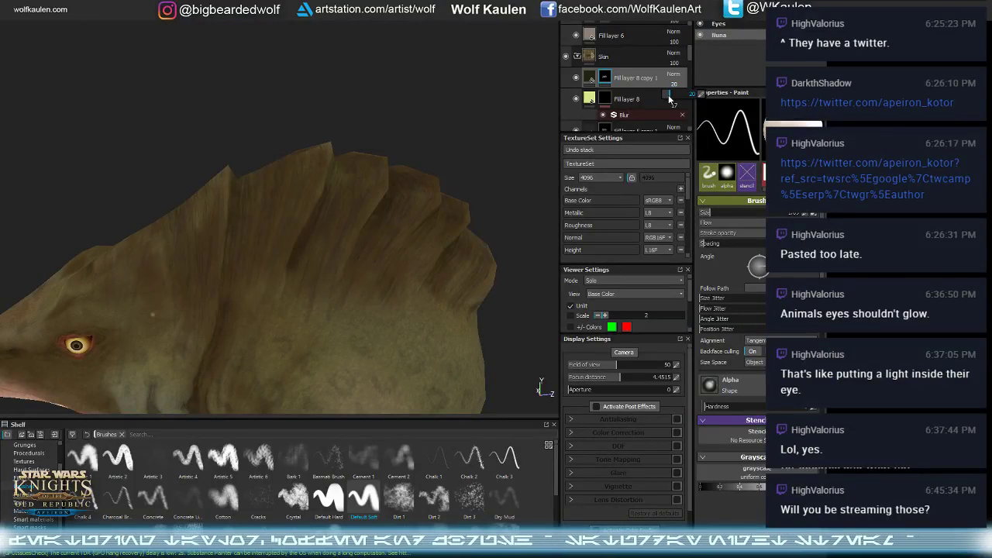
alt+drag(403, 178, 351, 255)
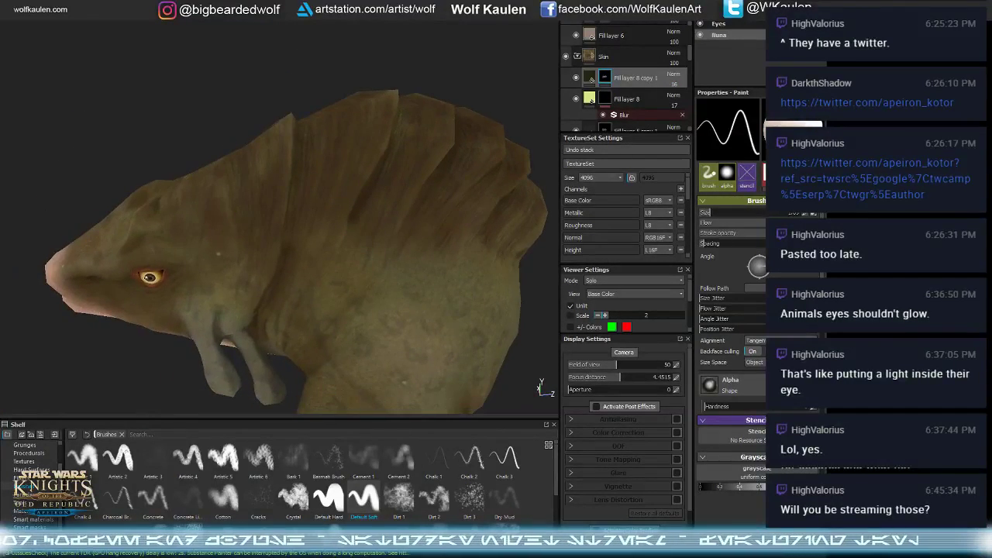
key(alt+q)
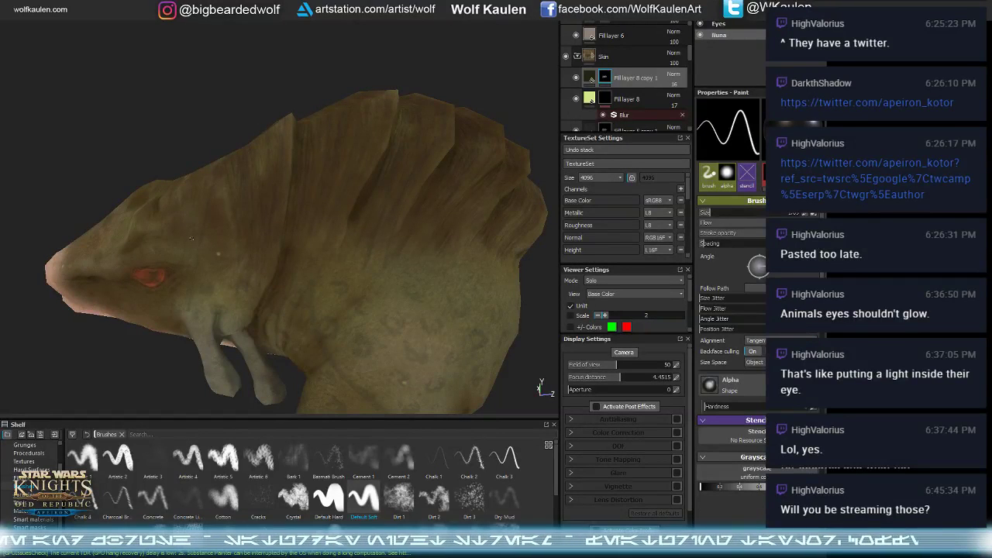
- Switch the viewport from base color only to the full material display and show the creature's head and back folds
key(alt+q)
key(alt+q)
key(alt+q)
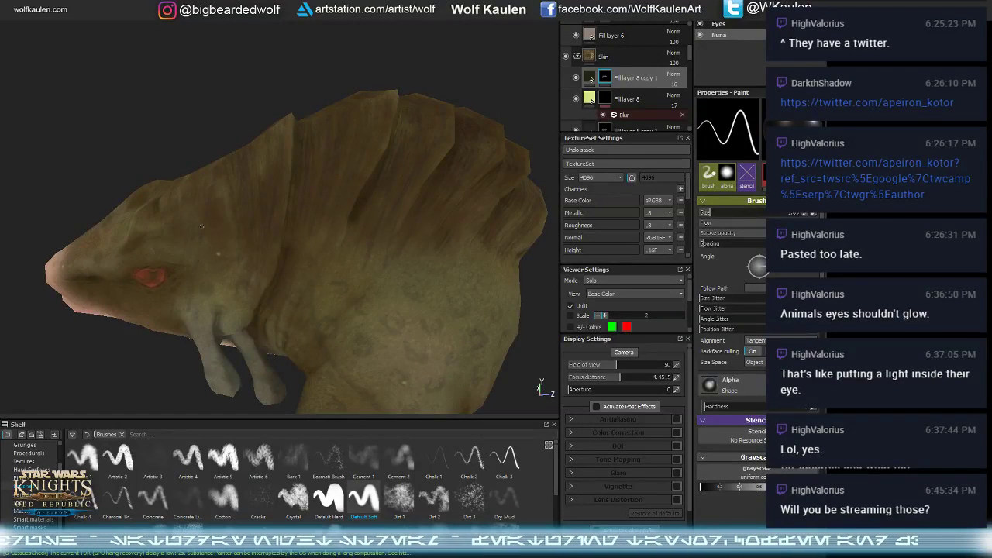
mouse_move(182, 278)
alt+mouse_down()
mouse_move(167, 279)
mouse_move(194, 279)
alt+mouse_up()
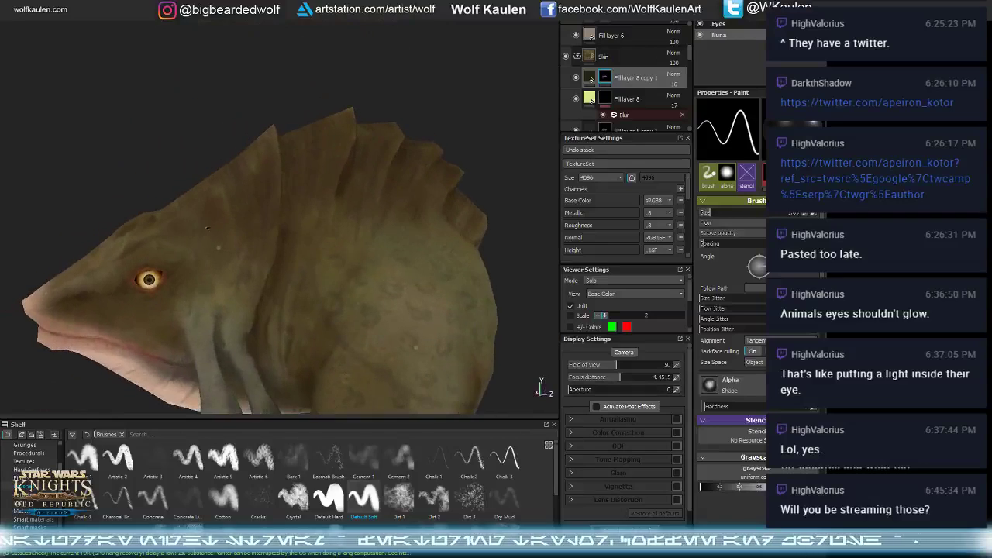
key(m)
scroll(233, 245, down, 1)
scroll(272, 238, up, 2)
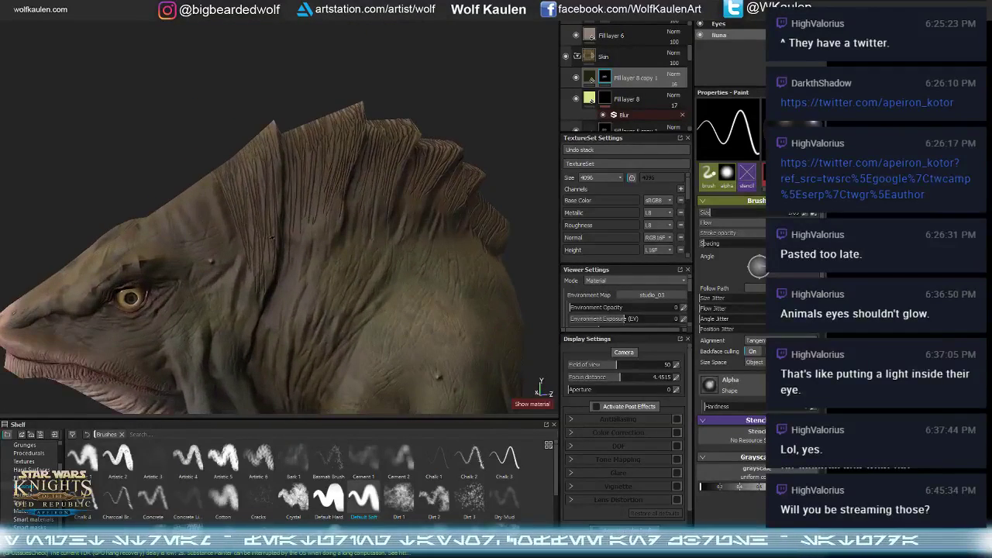
- Adjust the height value of the Fill layer 8 copy 1 fill slightly to make the painted wrinkle lines shallower
click(590, 78)
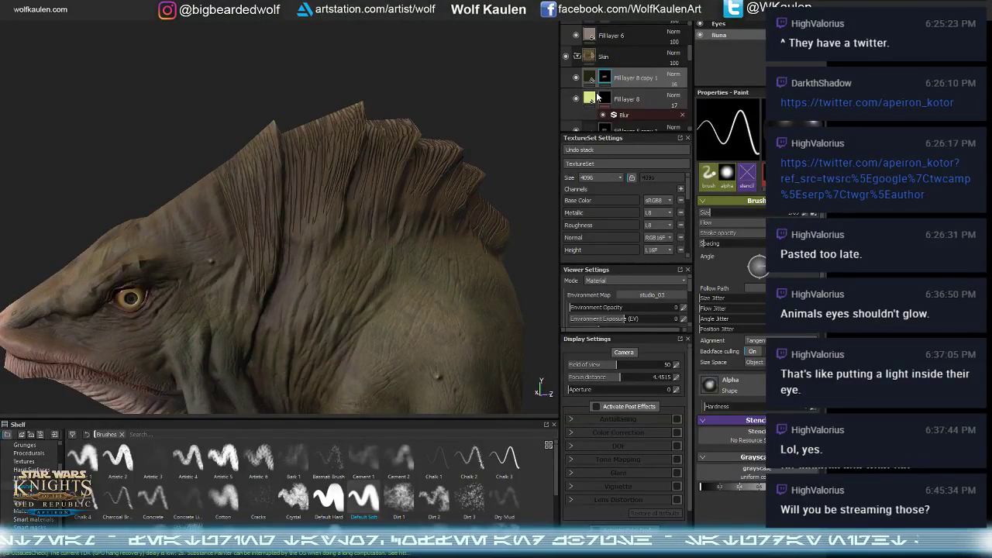
alt+middle_drag(373, 205, 378, 223)
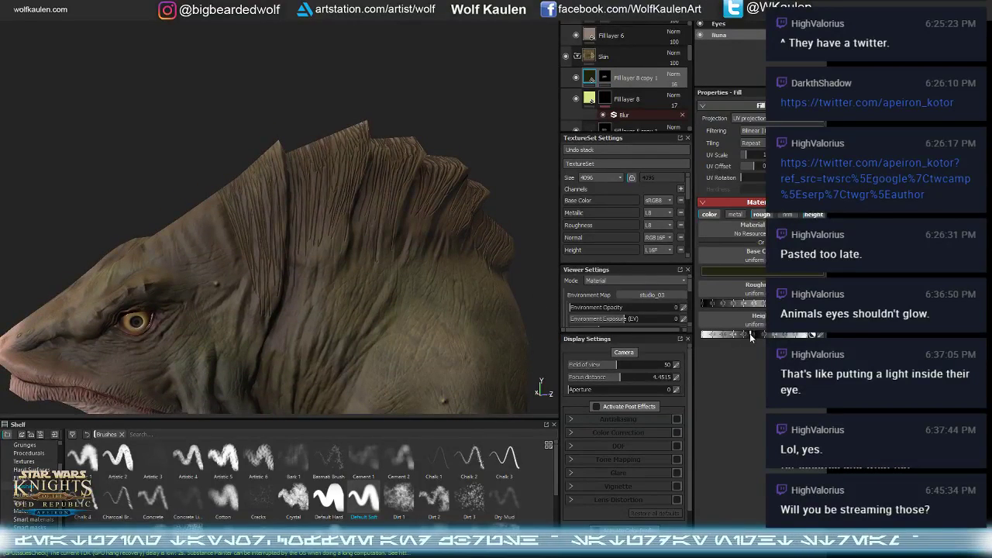
drag(755, 335, 752, 336)
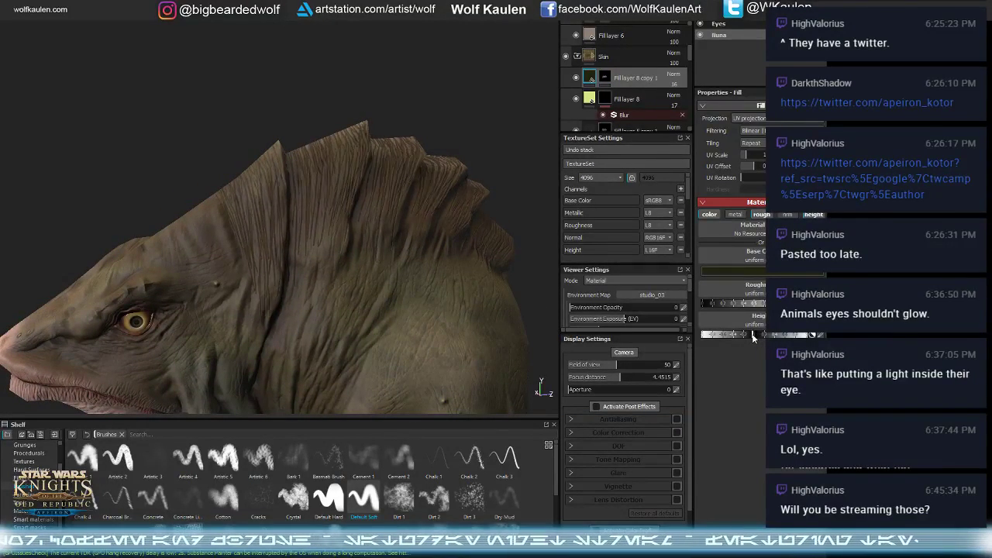
alt+drag(492, 291, 440, 279)
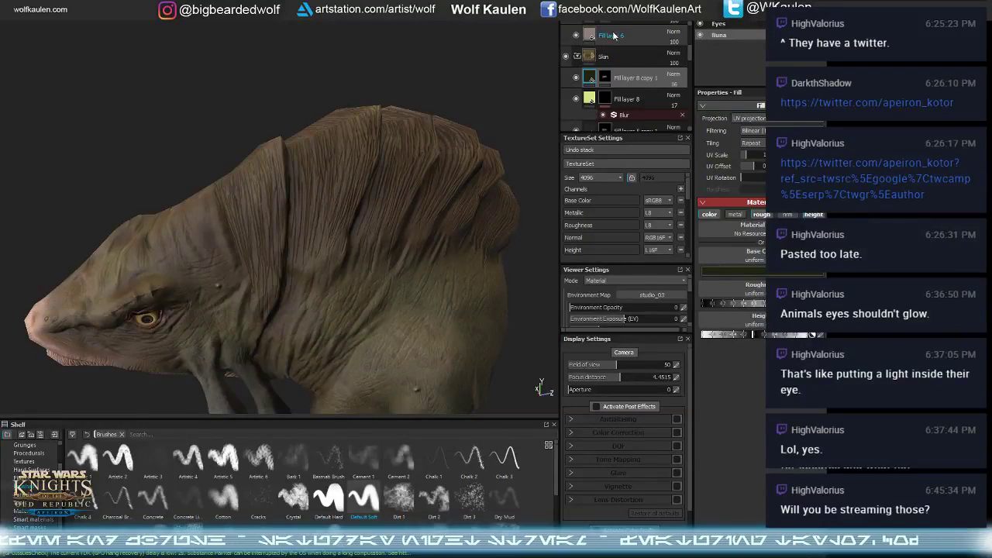
- Soften the painted wrinkle lines by adding a Blur filter with low intensity to the mask of Fill layer 8 copy 1
click(605, 79)
right_click(603, 78)
click(635, 68)
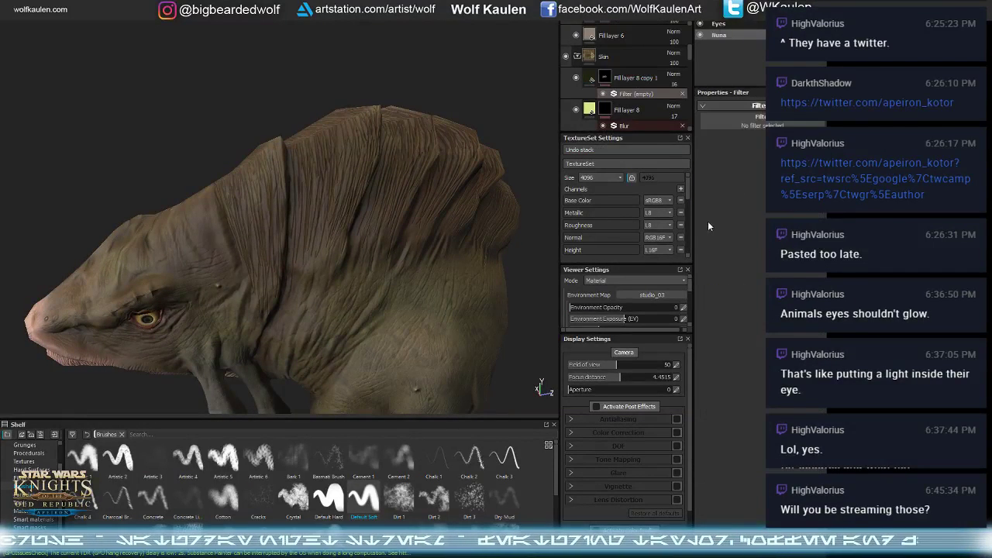
click(757, 122)
click(748, 213)
scroll(372, 218, up, 3)
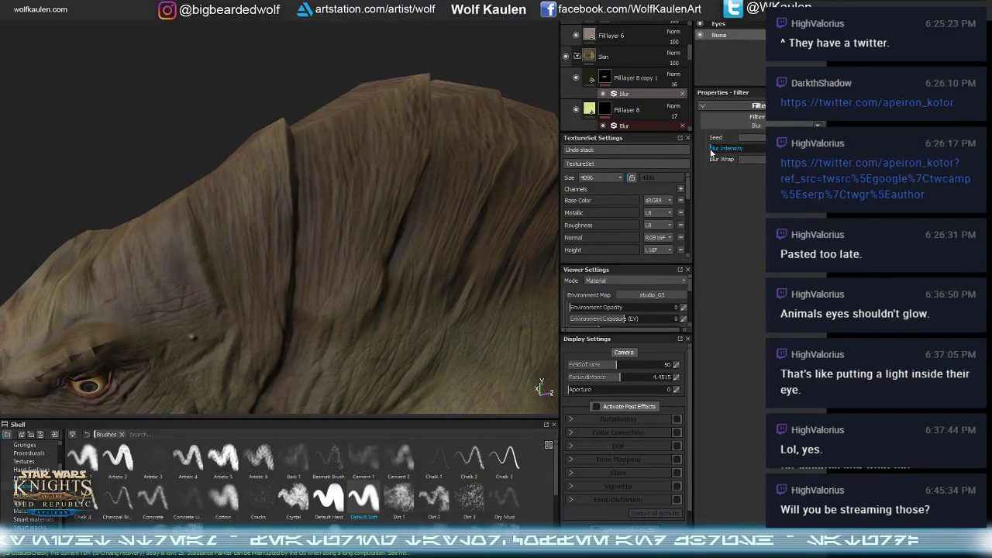
alt+drag(496, 171, 240, 281)
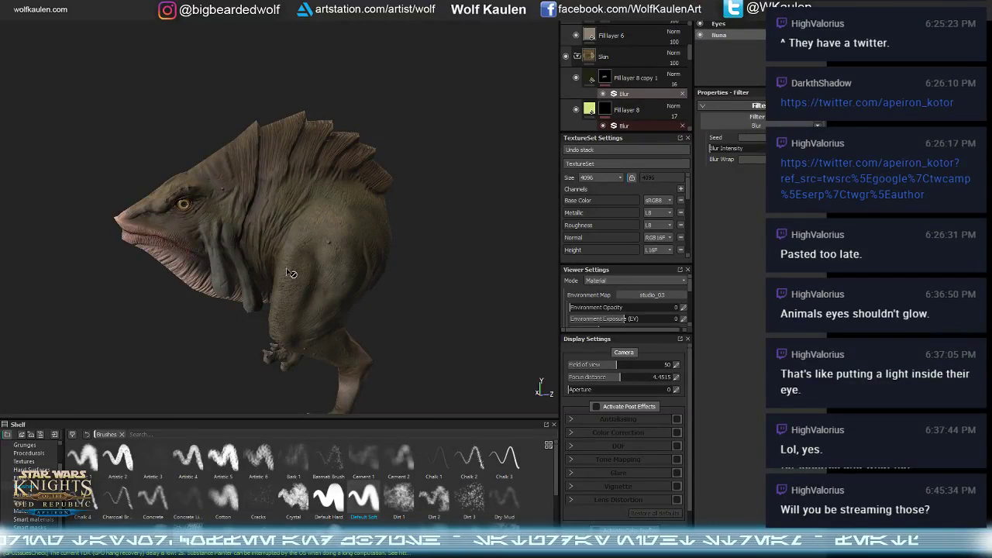
alt+drag(95, 317, 401, 261)
scroll(373, 262, down, 5)
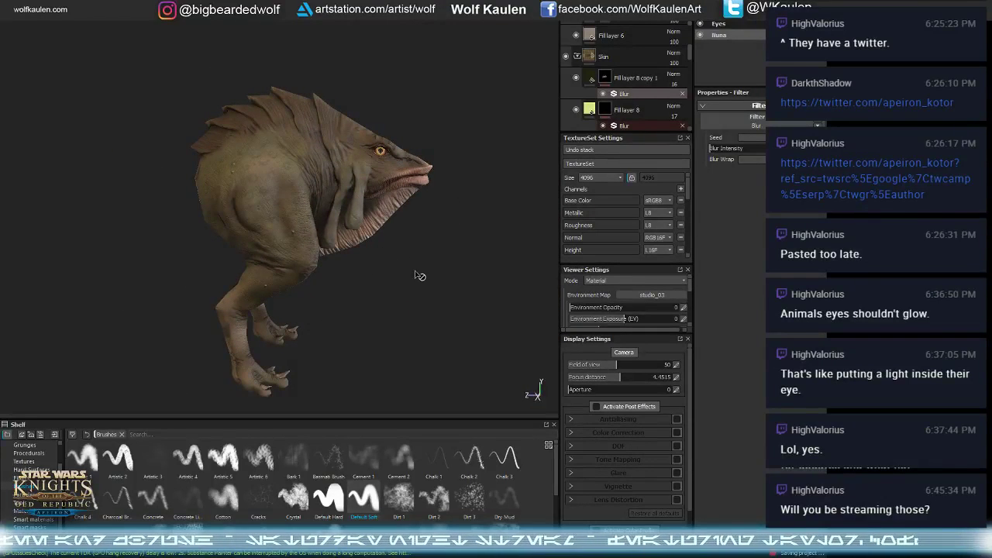
- Enable the roughness channel on the black base Fill layer 1 of the Eyes texture set
click(721, 36)
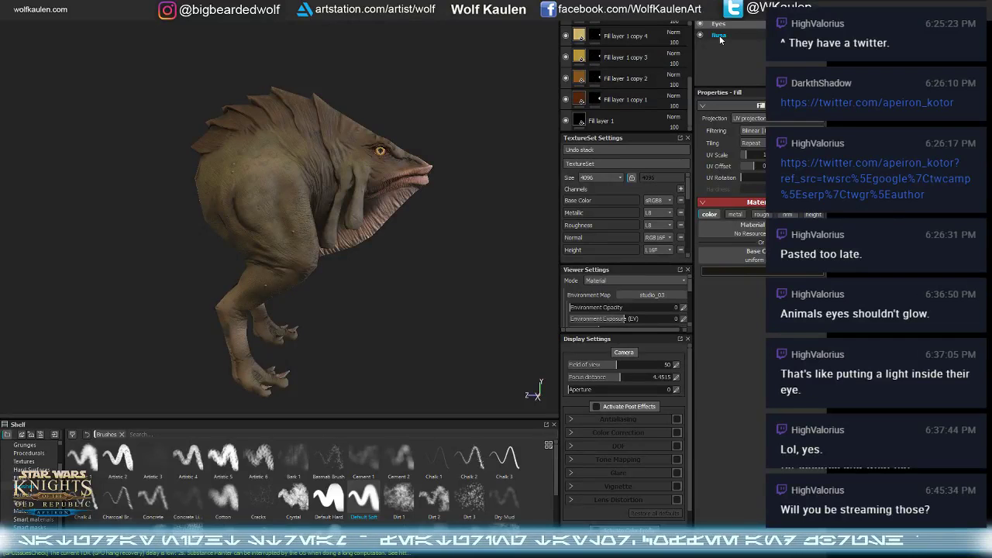
alt+drag(473, 220, 446, 173)
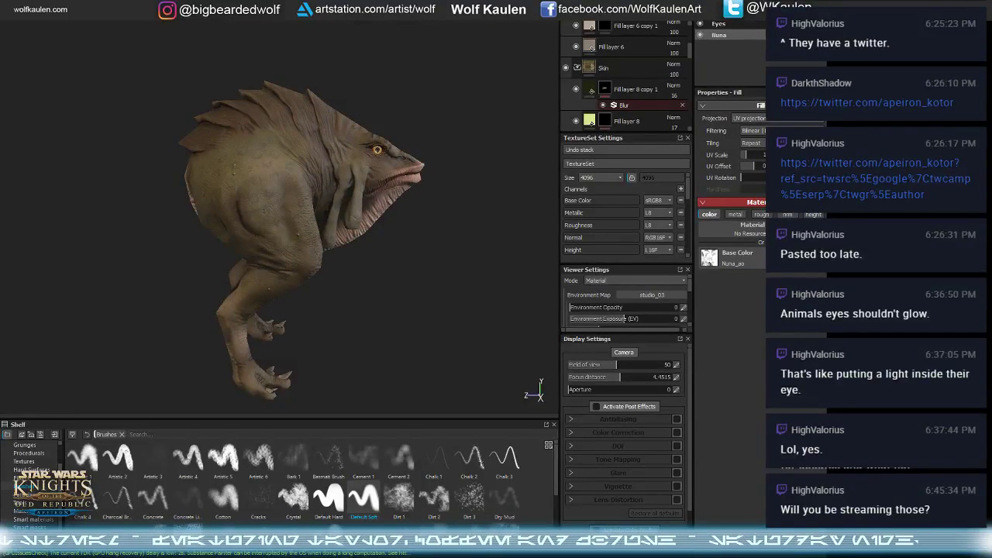
click(728, 26)
click(577, 119)
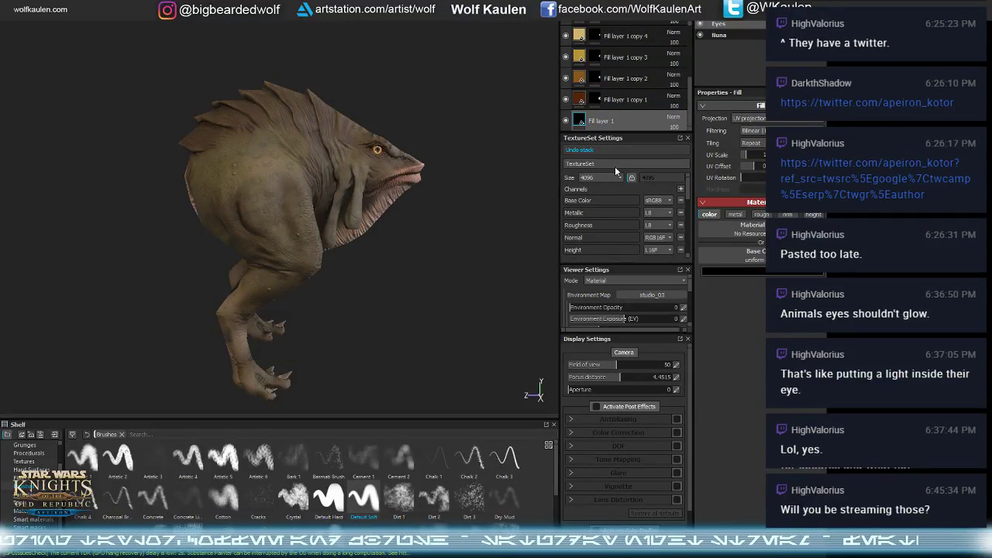
click(762, 214)
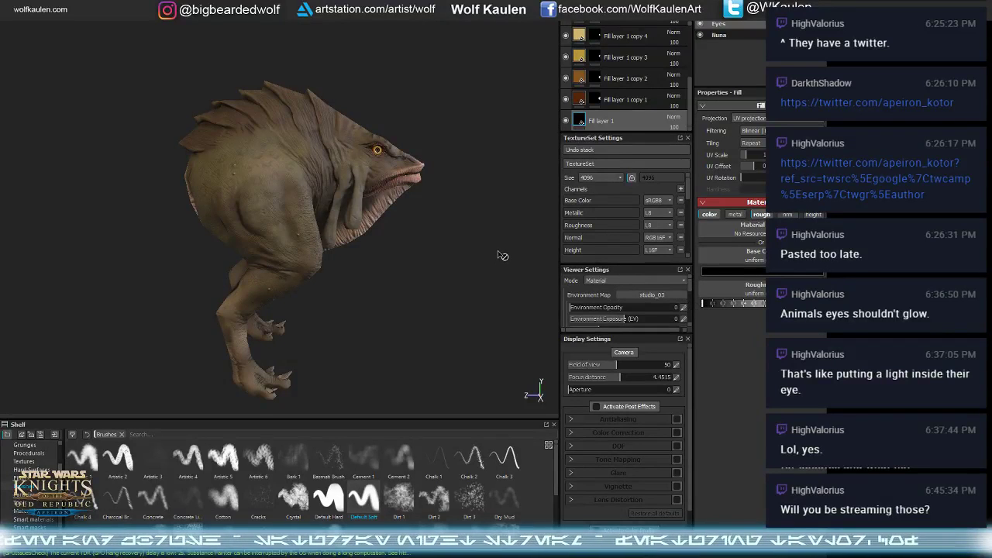
alt+drag(502, 254, 442, 283)
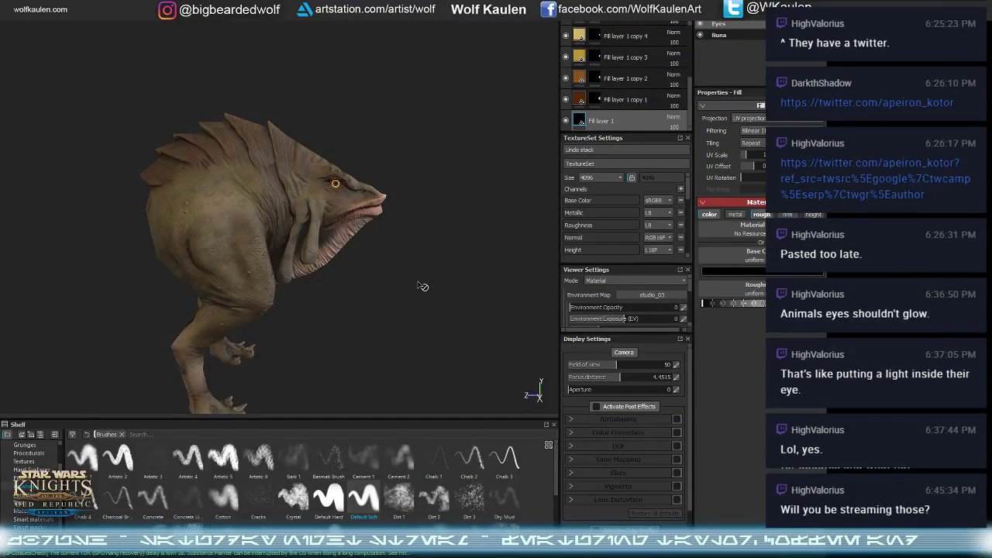
alt+middle_drag(399, 300, 430, 271)
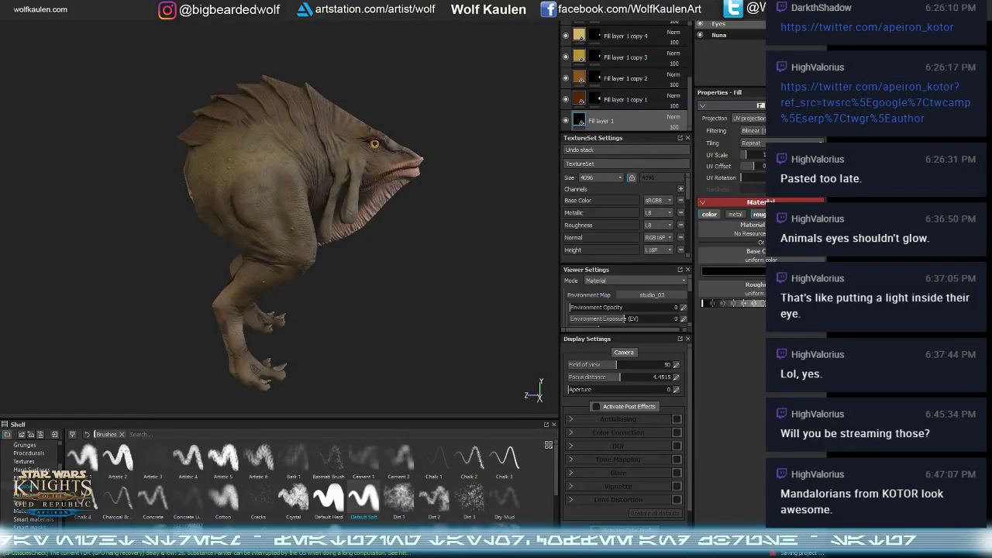
- Start a texture export and set its output folder to Creatures/Nuna/txt in the Apeiron project
click(11, 9)
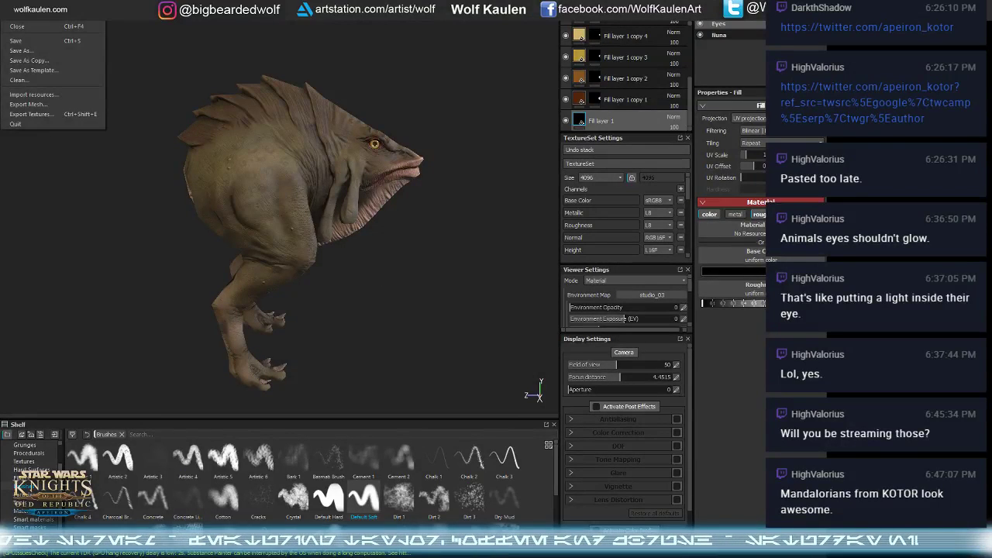
click(31, 116)
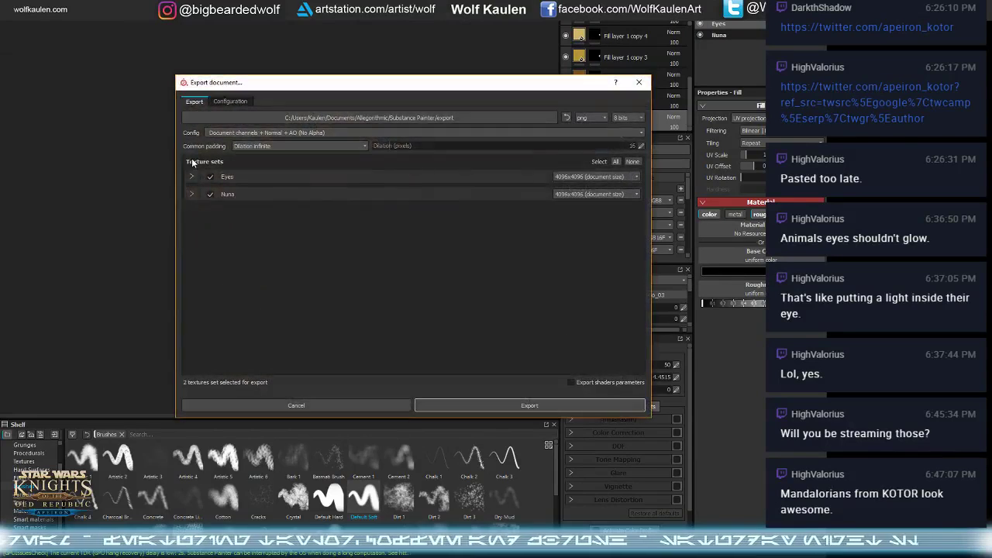
click(312, 118)
click(215, 184)
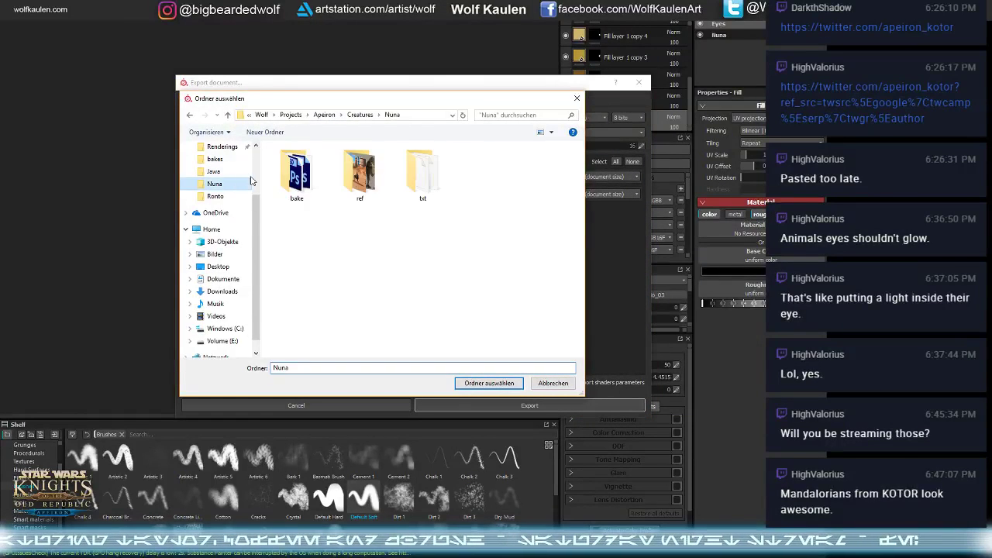
double_click(422, 175)
click(489, 383)
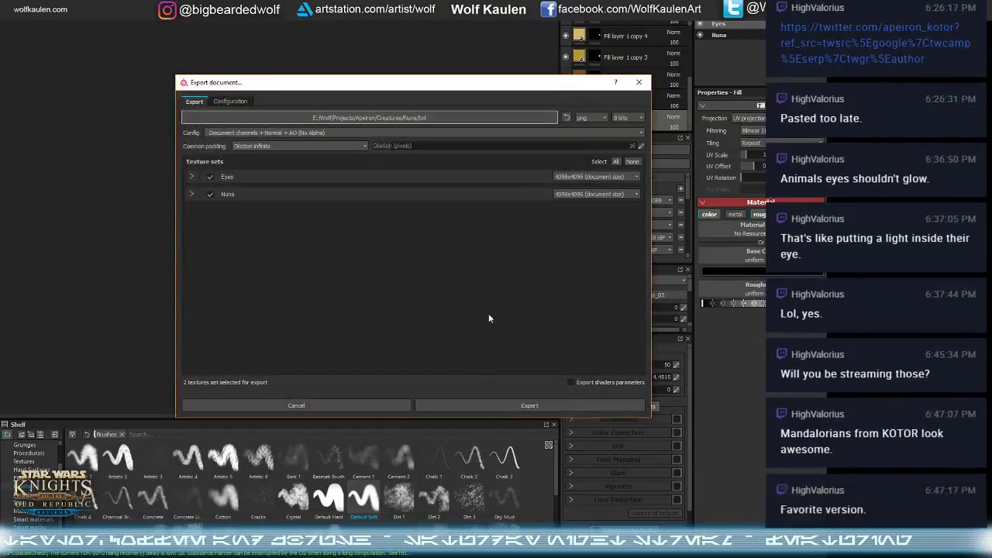
- Set the export file format to targa and the export configuration to Unreal Engine 4 (Packed)
click(583, 118)
scroll(596, 177, down, 4)
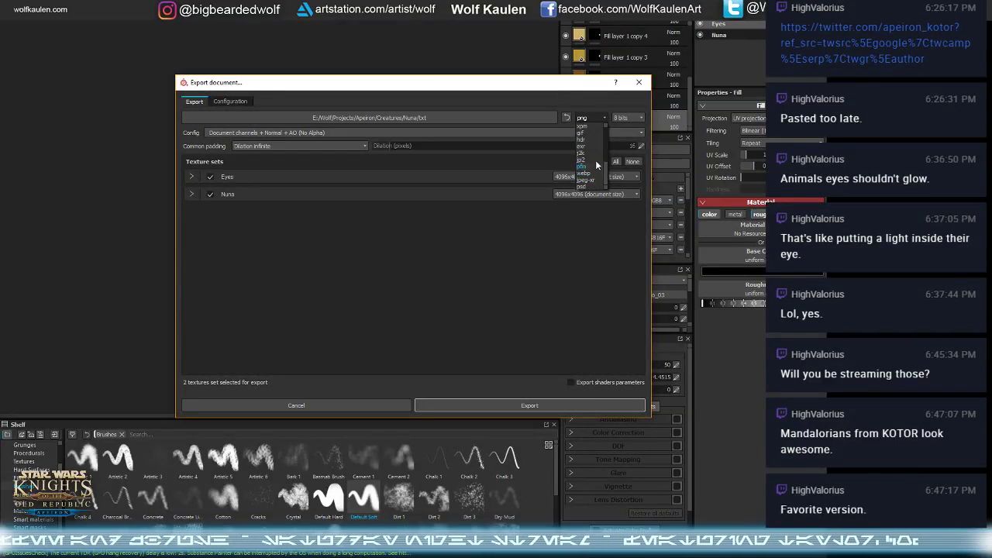
scroll(588, 156, up, 1)
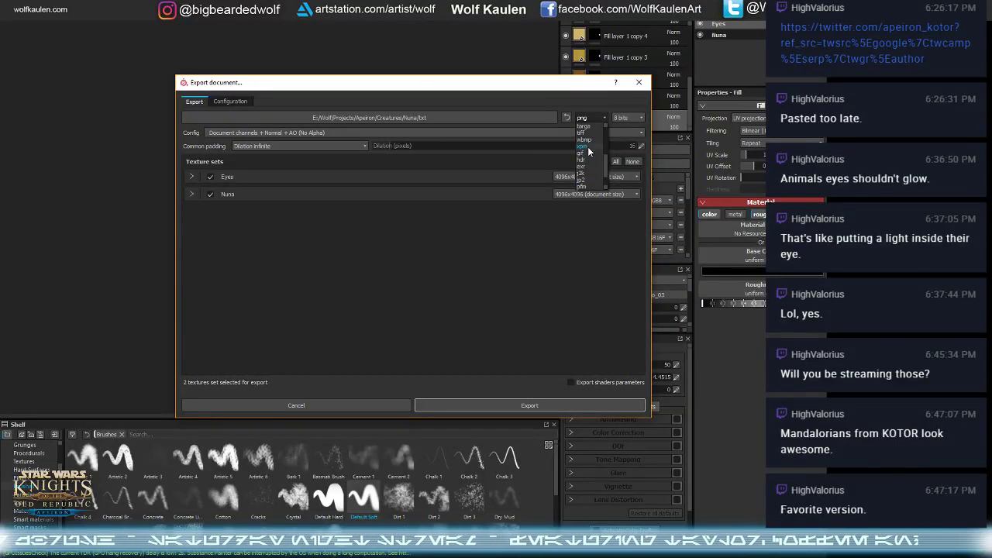
click(585, 129)
click(254, 132)
scroll(264, 180, down, 3)
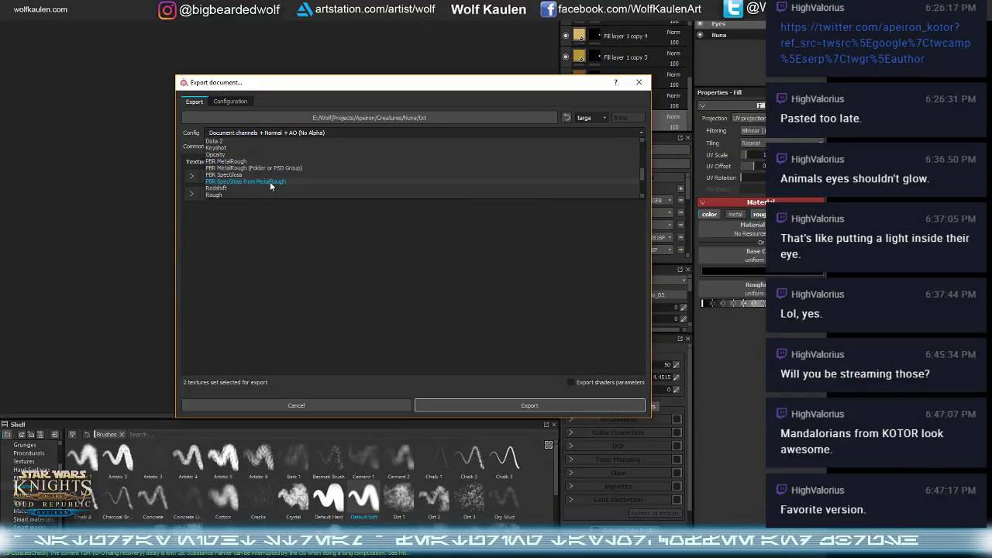
scroll(248, 176, down, 4)
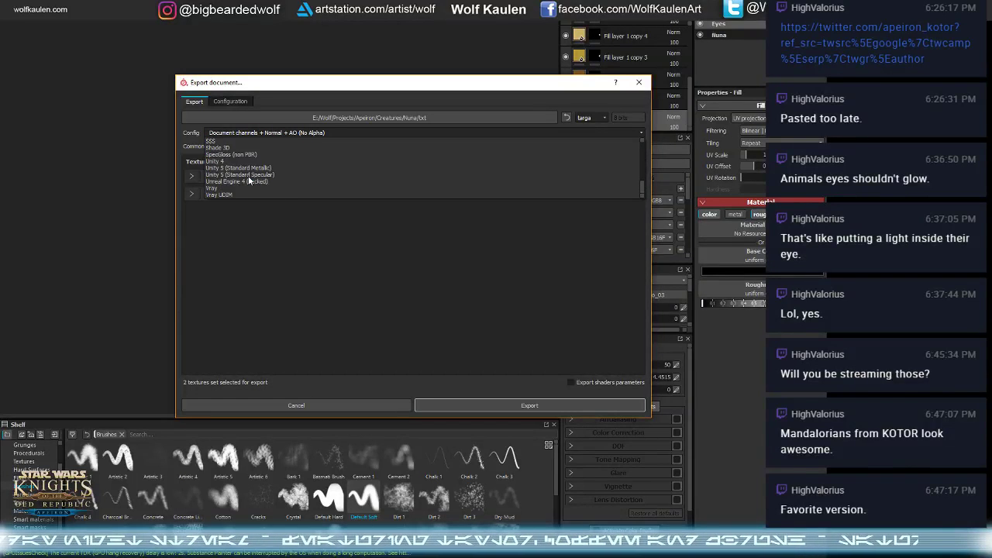
click(239, 186)
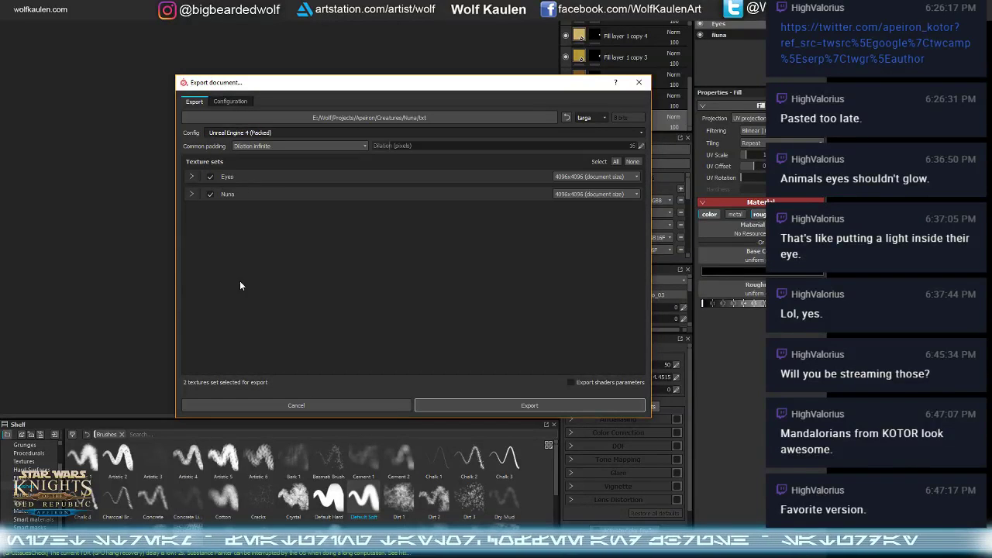
- Export both texture sets with Nuna at 512x512 and Eyes at 2048x2048
click(608, 194)
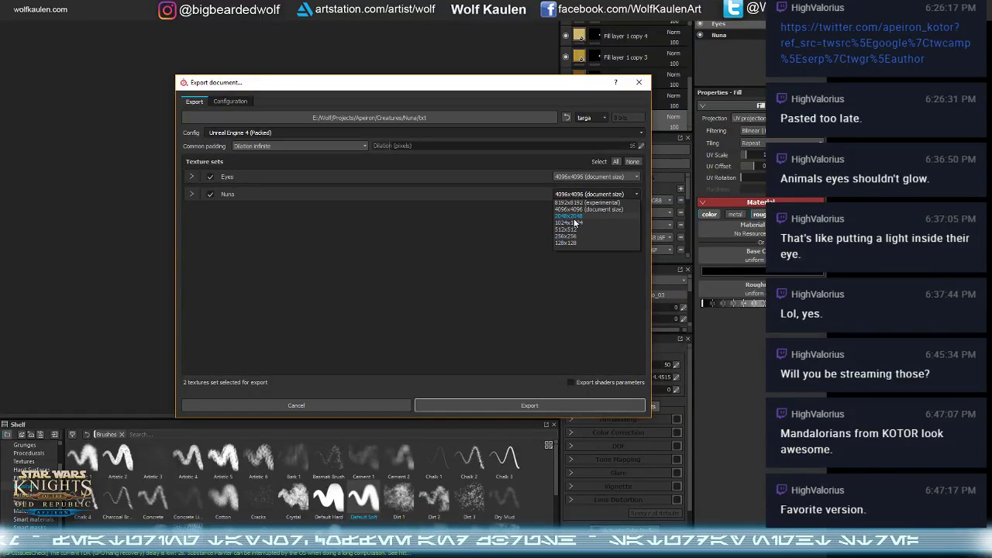
click(576, 236)
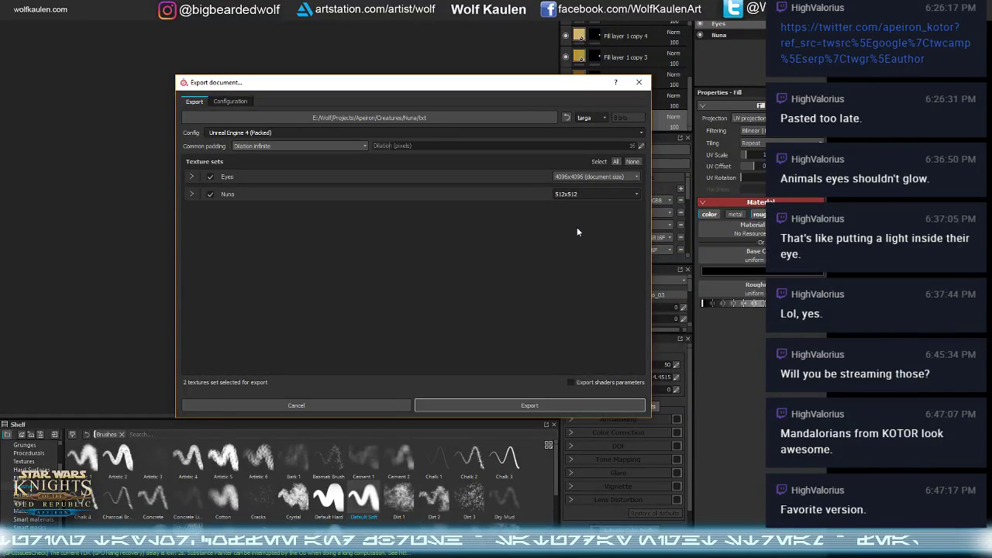
click(580, 178)
click(573, 200)
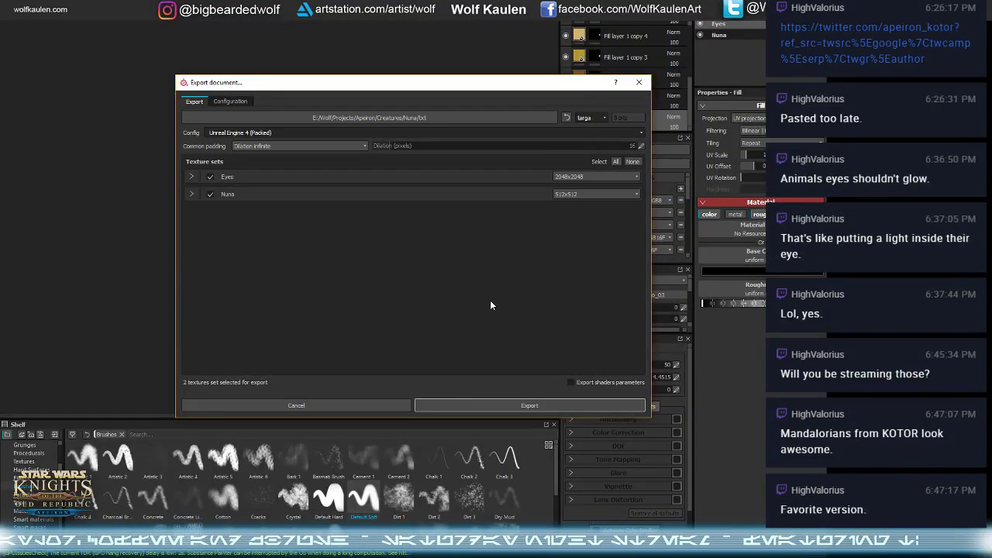
click(514, 405)
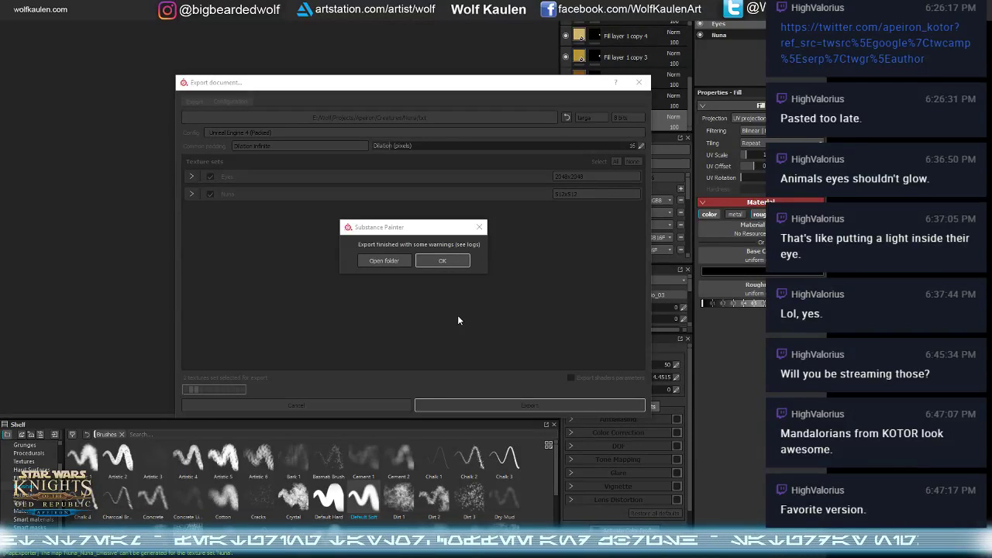
click(458, 263)
click(457, 266)
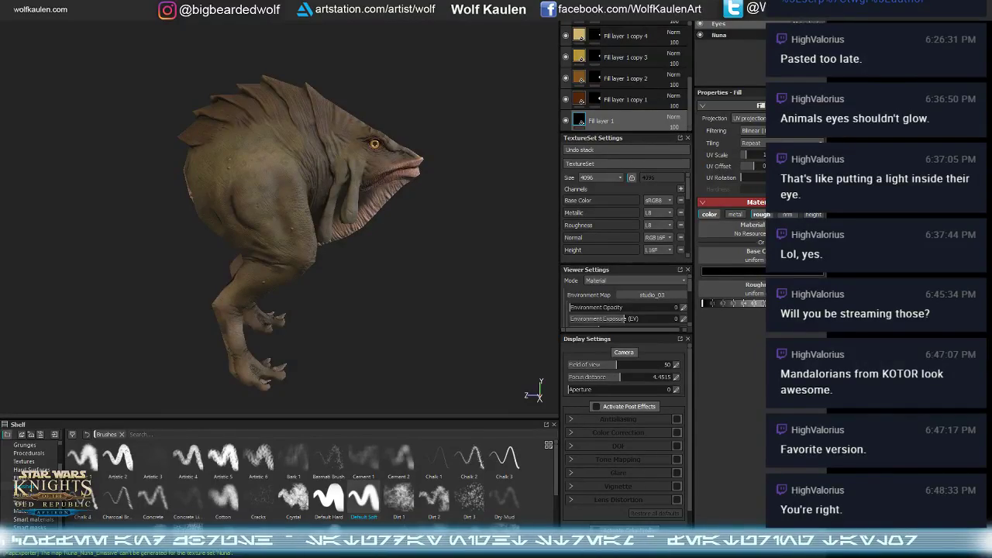
- Switch to Unreal Editor and select the untextured Nuna creature mesh standing in the desert level
key(alt+Tab)
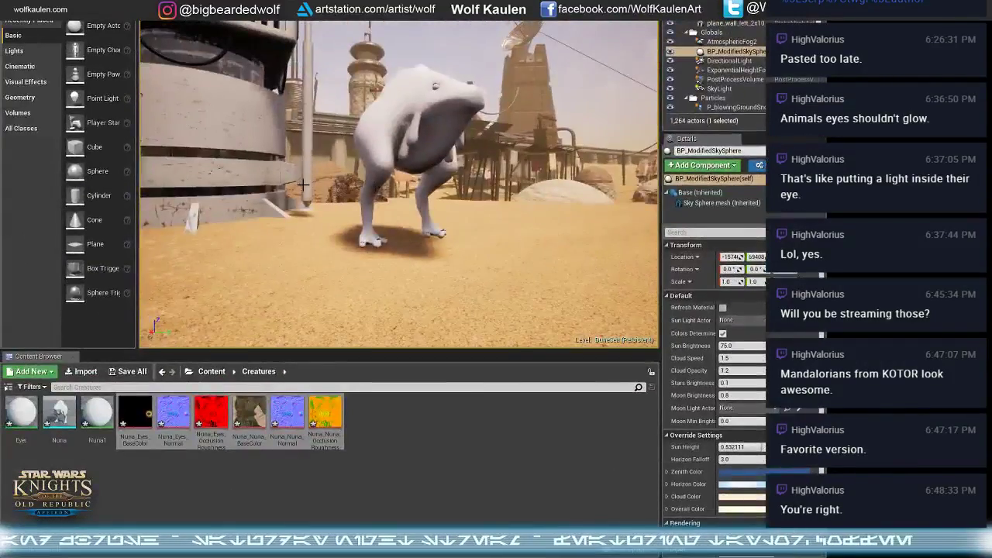
right_drag(303, 185, 333, 190)
right_drag(493, 196, 552, 205)
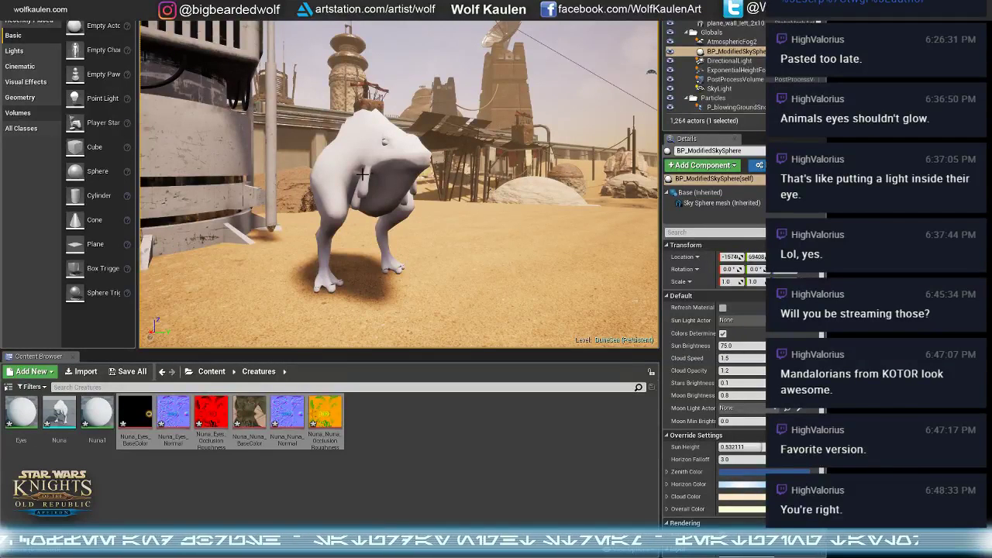
click(392, 158)
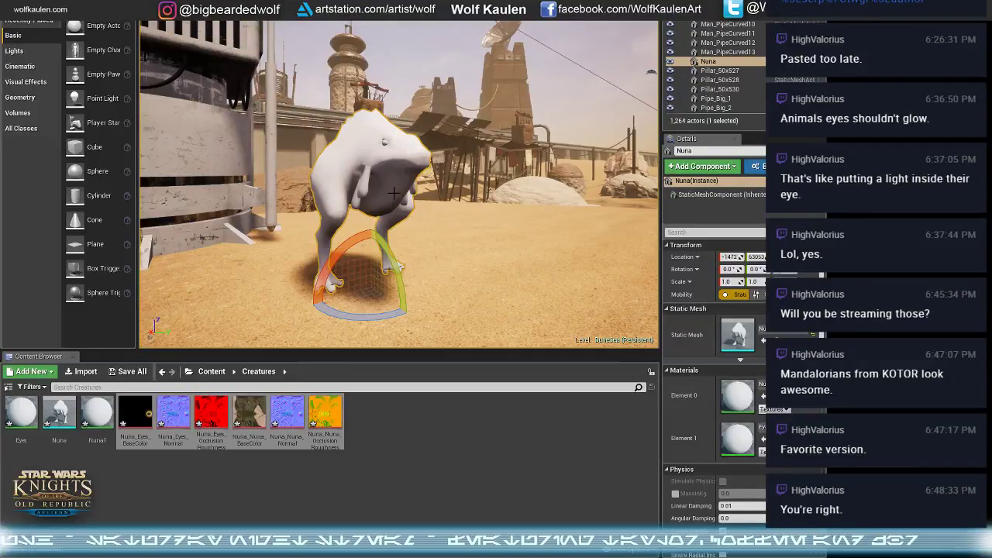
middle_drag(395, 193, 402, 231)
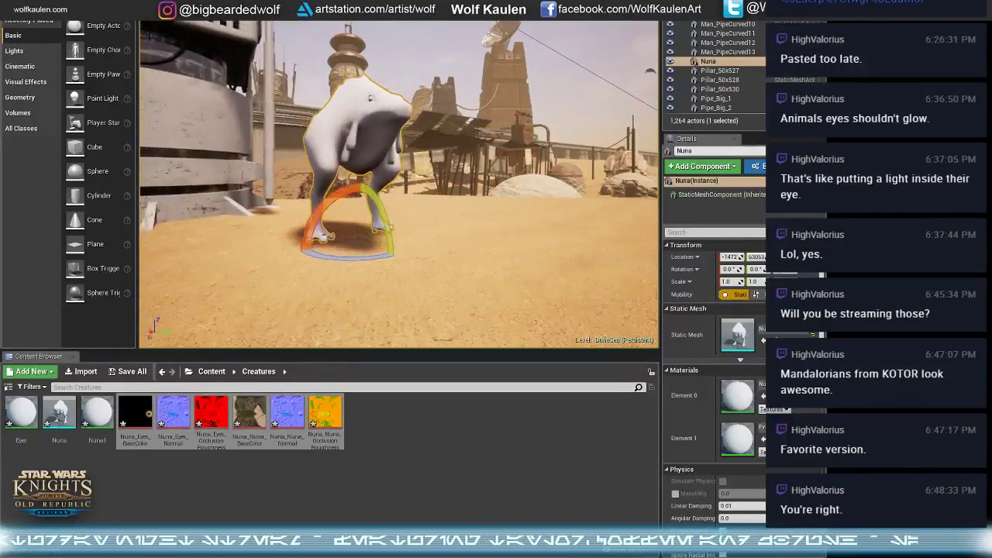
- Open the Eyes material and add the three Nuna_Eyes textures to its graph, spacing the texture samples apart
right_drag(402, 231, 457, 213)
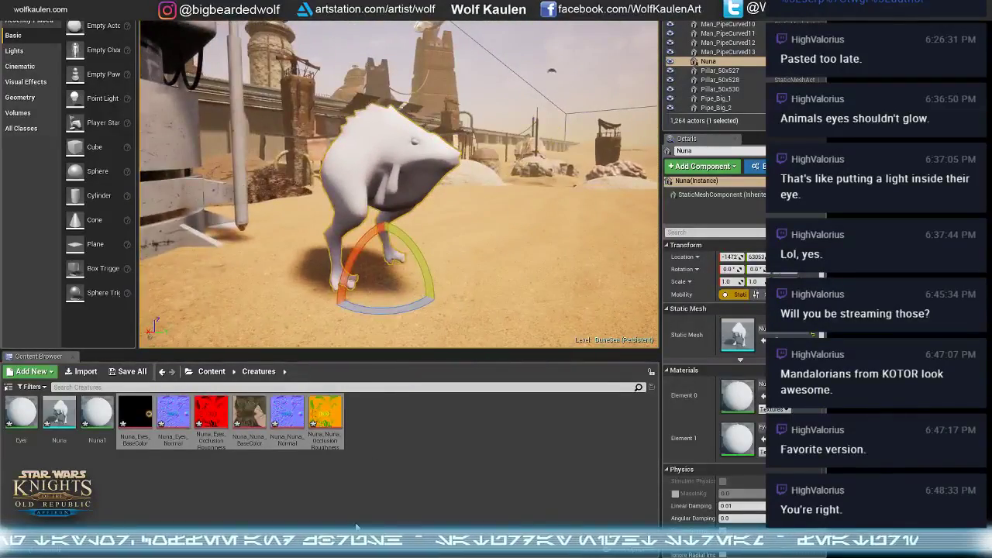
double_click(36, 426)
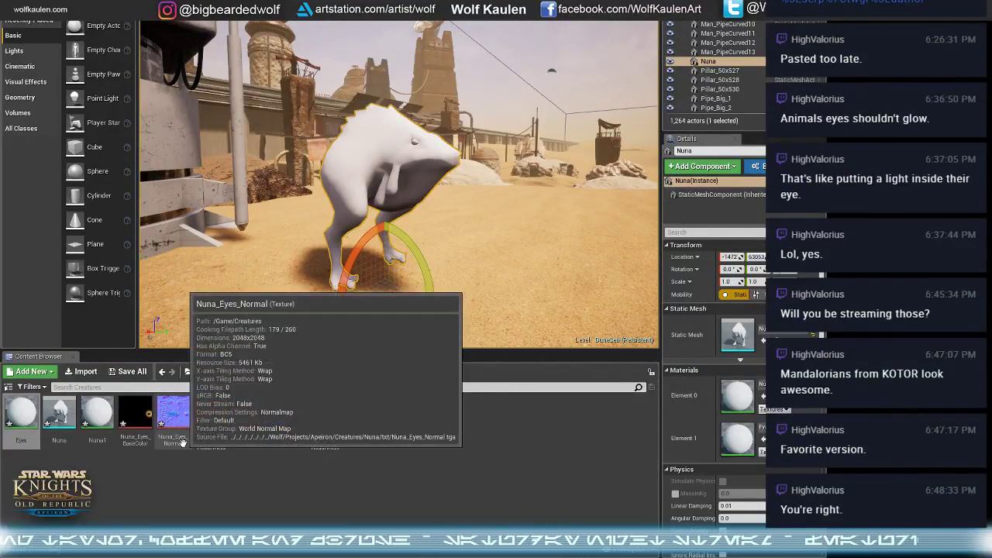
click(145, 440)
shift+click(212, 444)
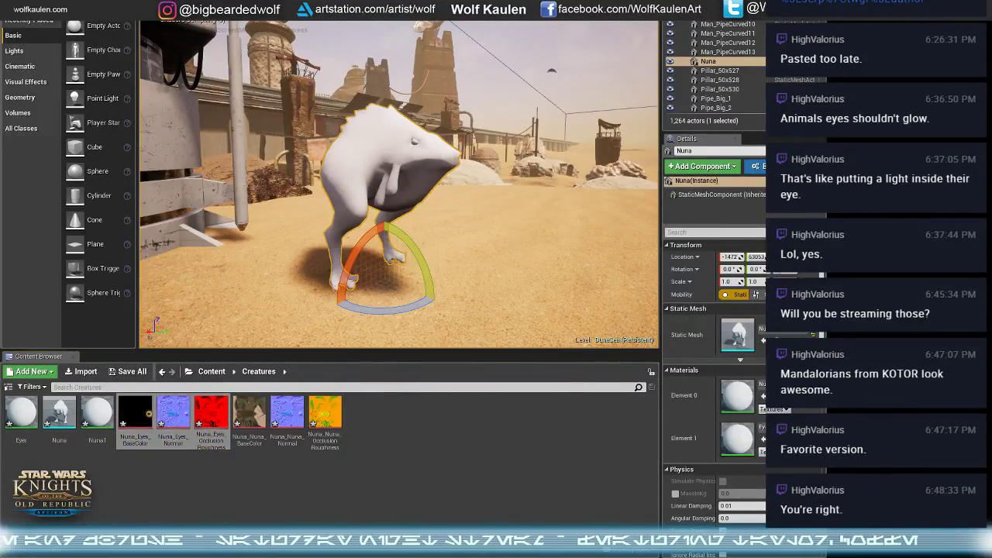
drag(0, 87, 329, 87)
double_click(329, 87)
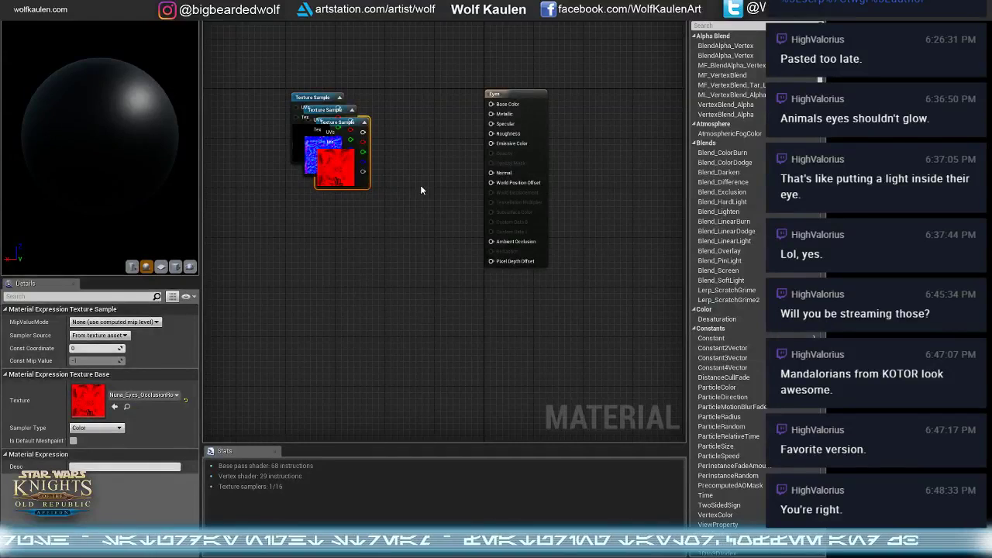
right_drag(381, 153, 370, 212)
drag(324, 183, 331, 222)
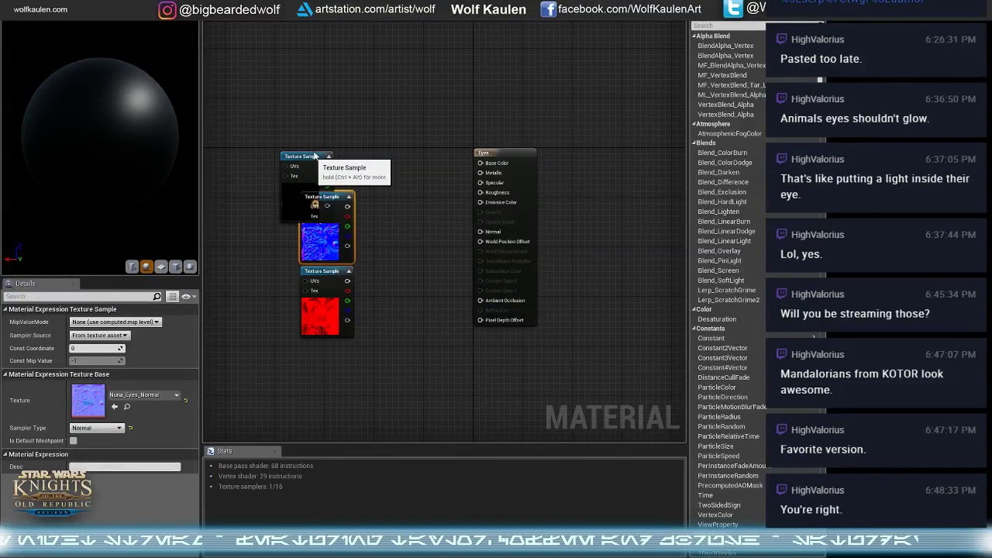
- Connect the Nuna_Eyes_BaseColor sample to Base Color and the Nuna_Eyes_Normal sample to Normal in the Eyes material
drag(314, 156, 481, 163)
click(406, 174)
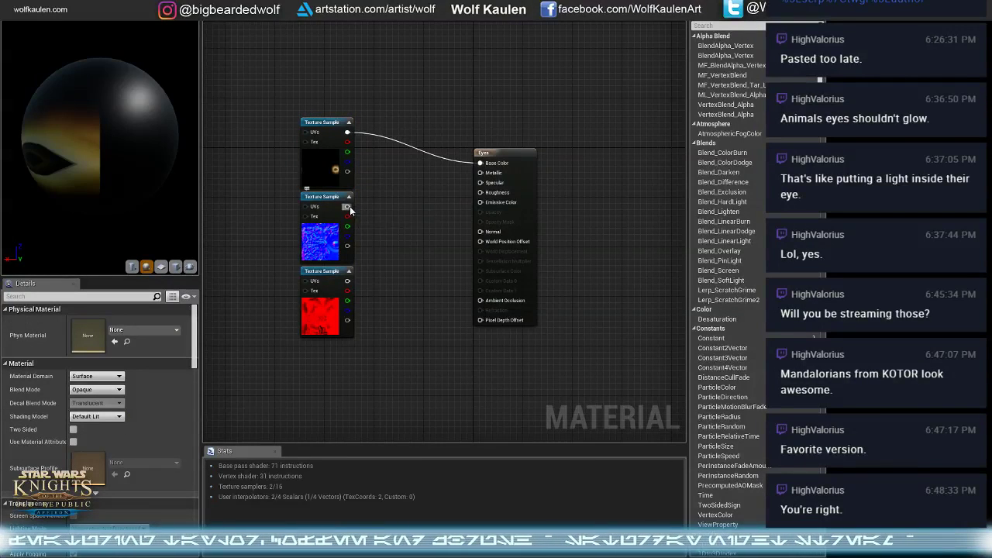
drag(348, 207, 480, 228)
click(440, 263)
drag(349, 207, 481, 231)
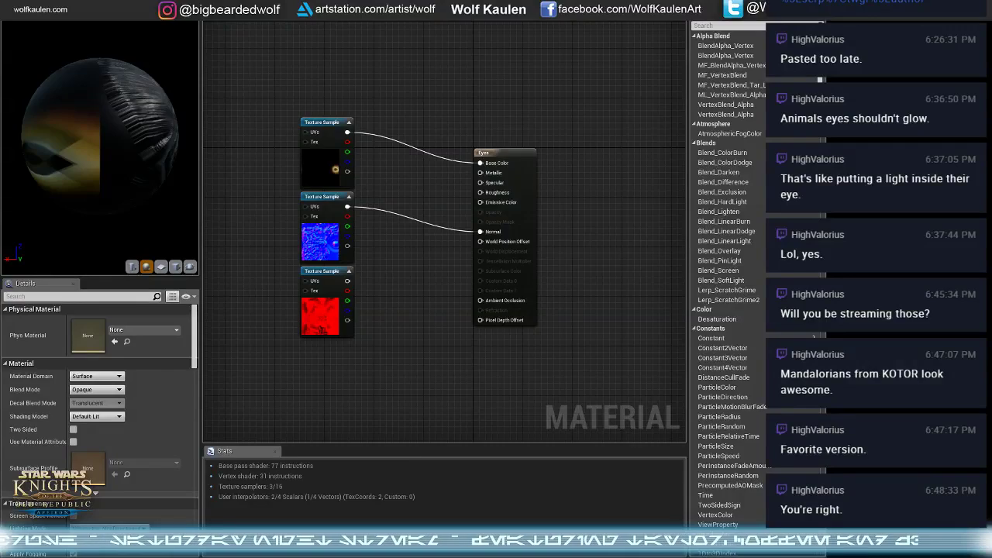
- Turn off sRGB for the Nuna_Eyes_OcclusionRoughnessMetallic texture and return to the Eyes material
key(alt+Tab)
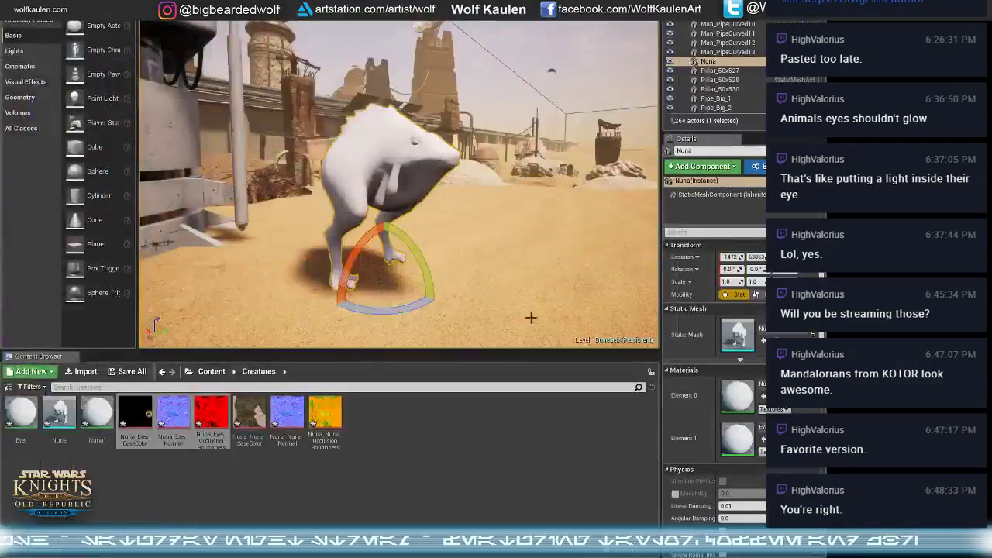
right_click(215, 419)
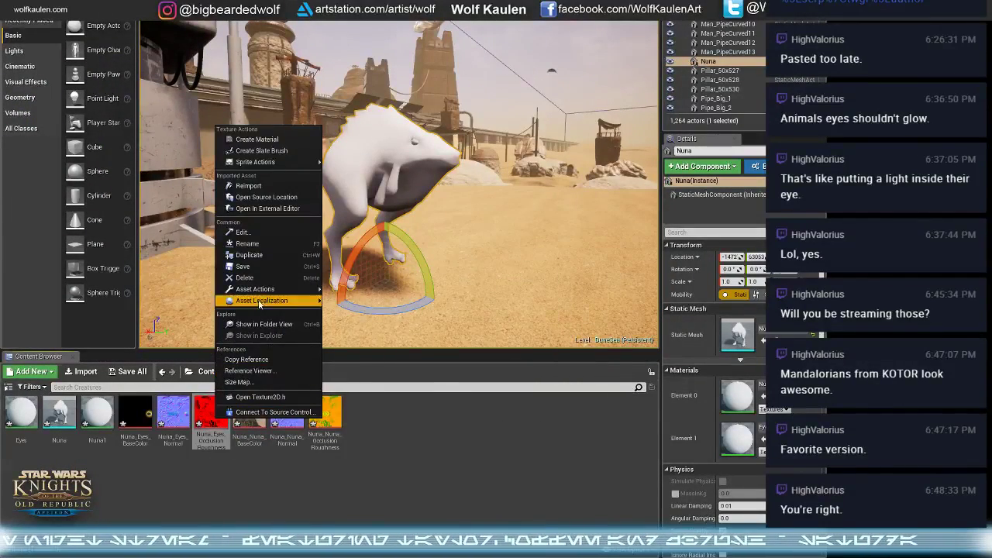
double_click(217, 448)
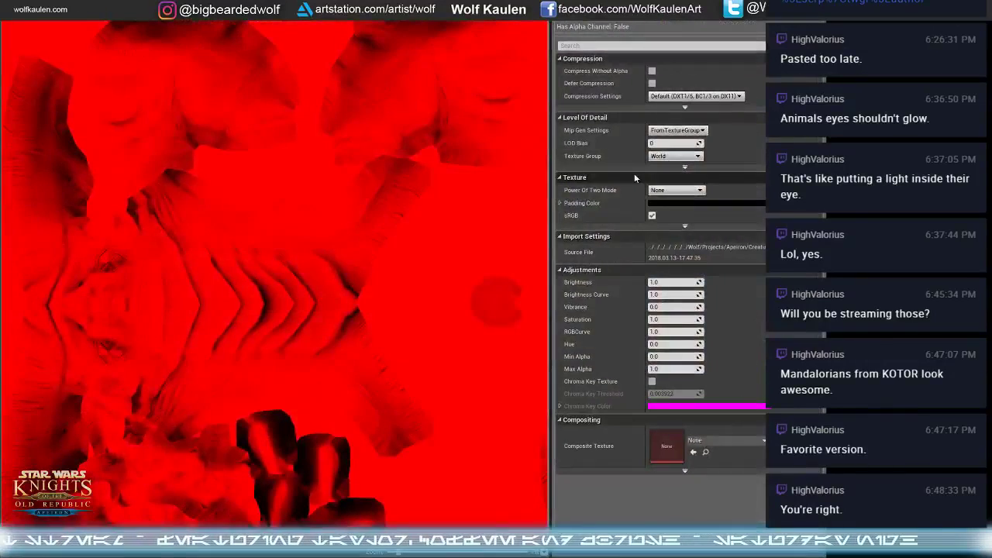
click(652, 216)
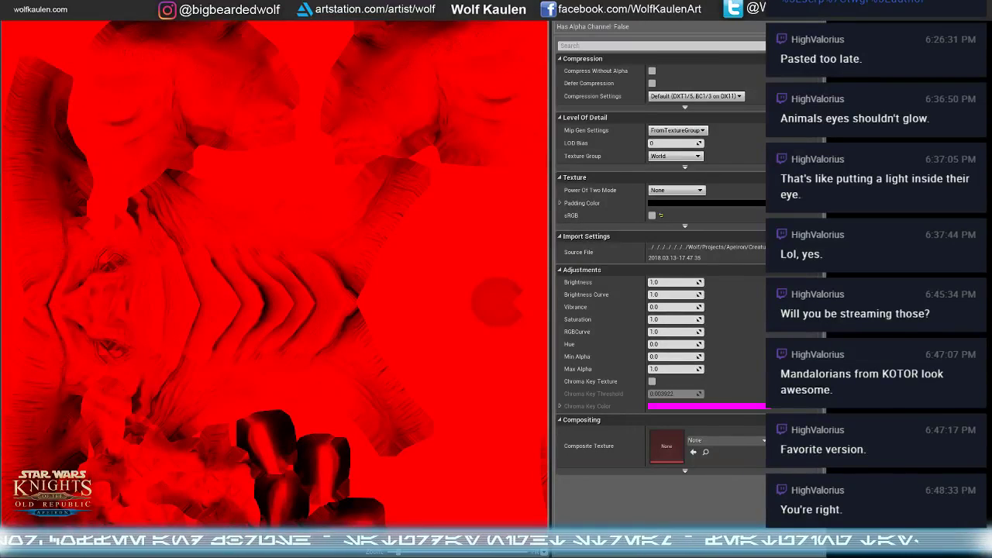
click(333, 8)
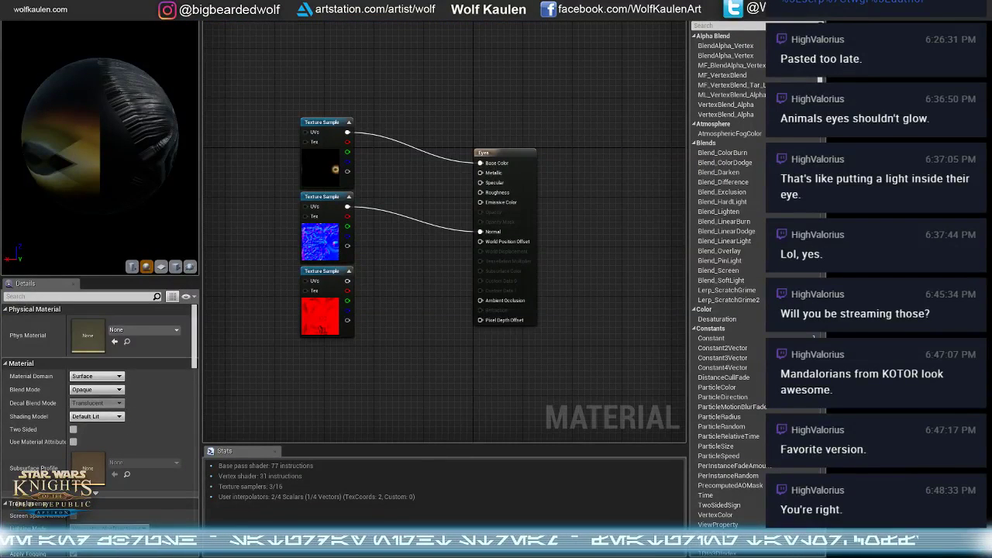
- Try to connect the existing Nuna_Eyes_OcclusionRoughnessMetallic sample's red channel to Ambient Occlusion
click(331, 318)
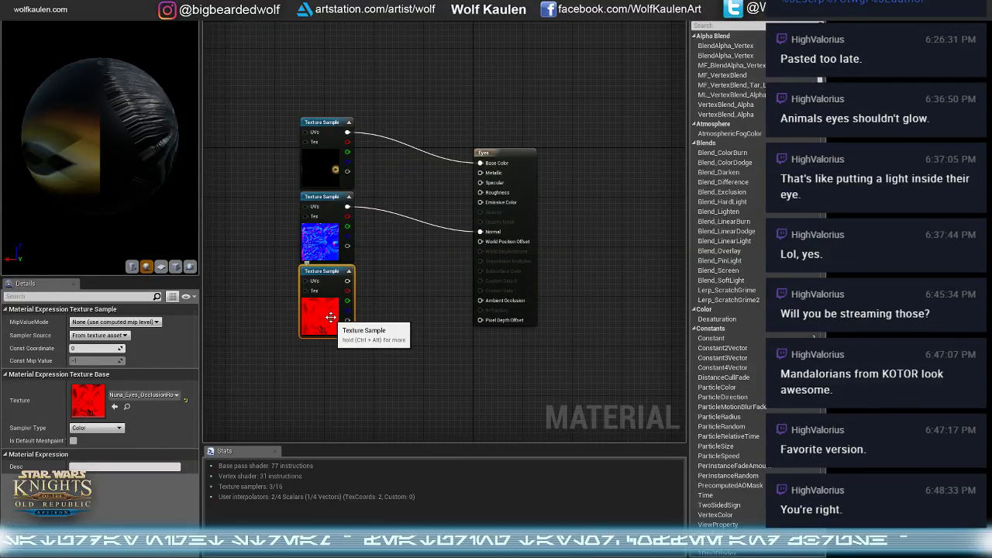
click(387, 308)
drag(347, 291, 480, 300)
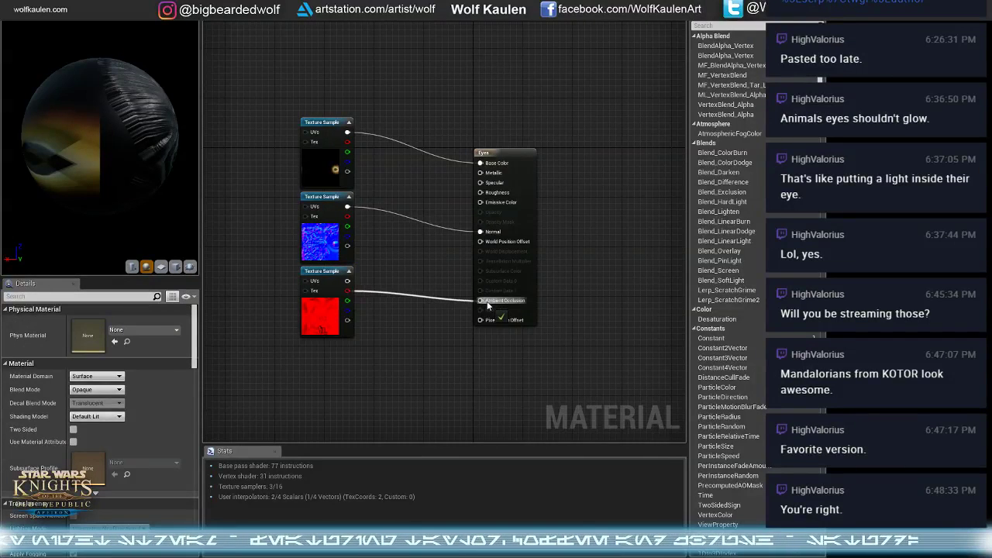
drag(348, 300, 464, 242)
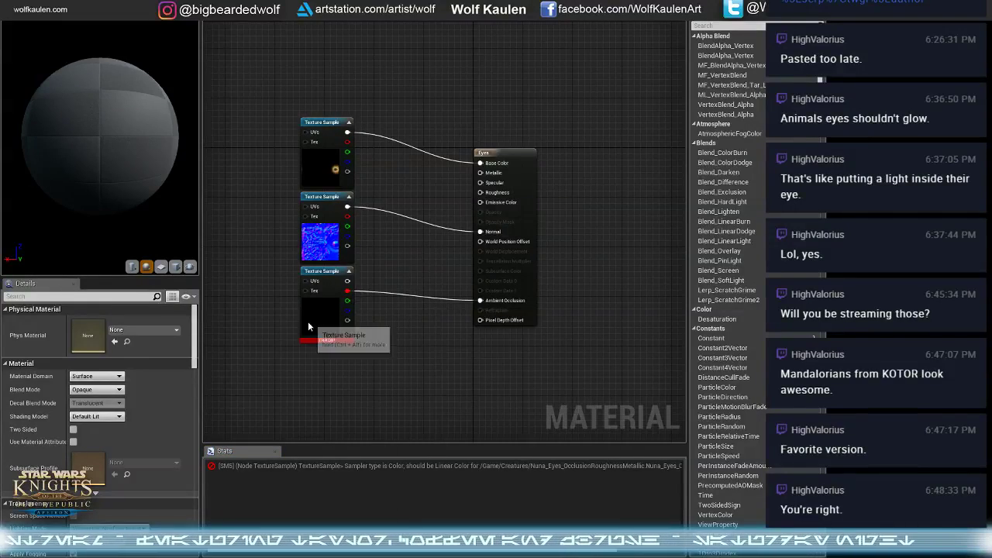
- Replace the existing Nuna_Eyes_OcclusionRoughnessMetallic sample with a fresh one placed below the normal map sample
click(308, 321)
key(Delete)
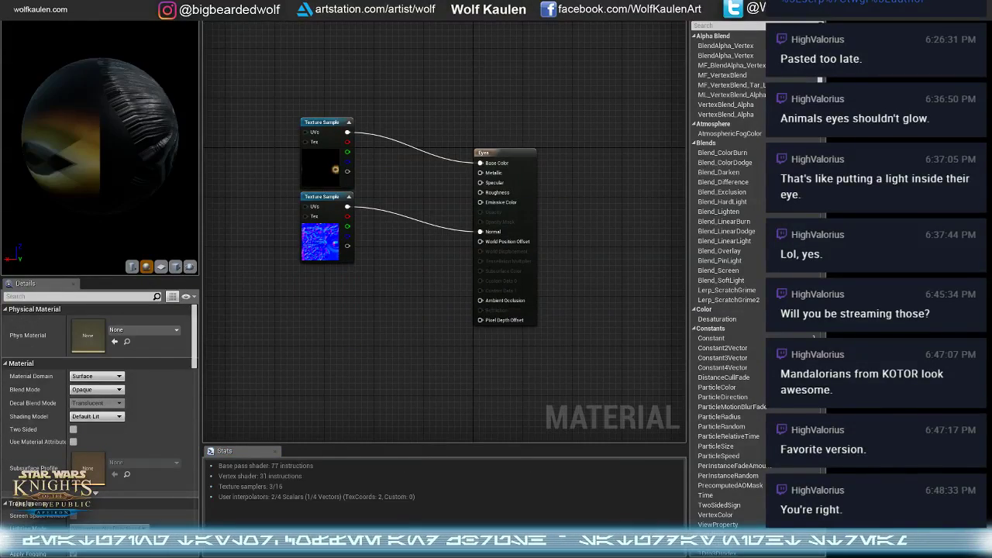
drag(203, 1, 215, 9)
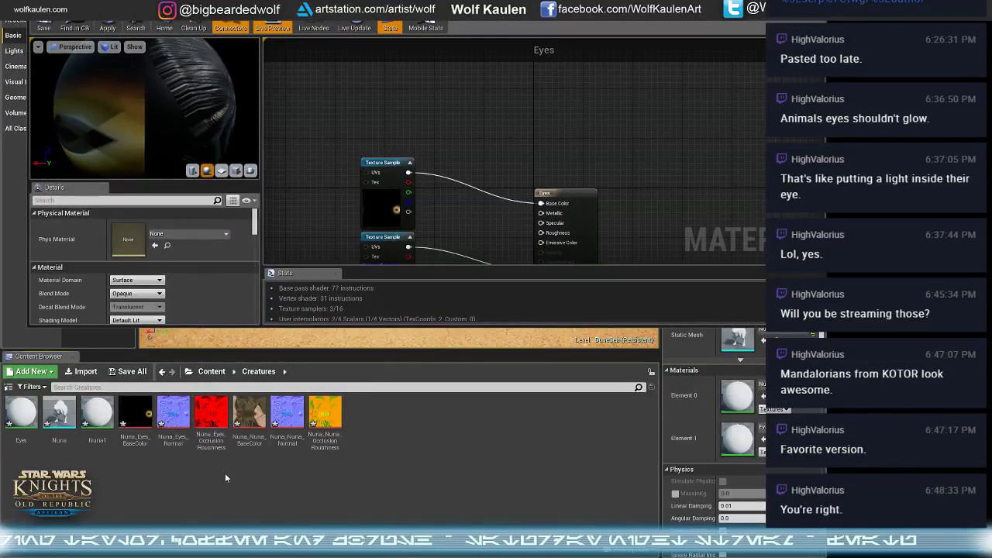
drag(211, 415, 453, 234)
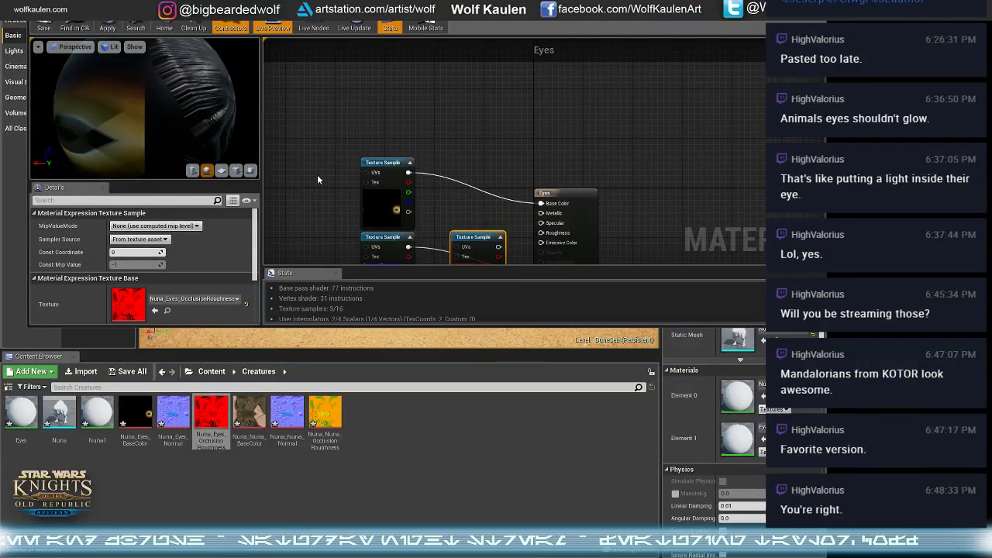
right_drag(317, 180, 275, 35)
drag(432, 80, 332, 162)
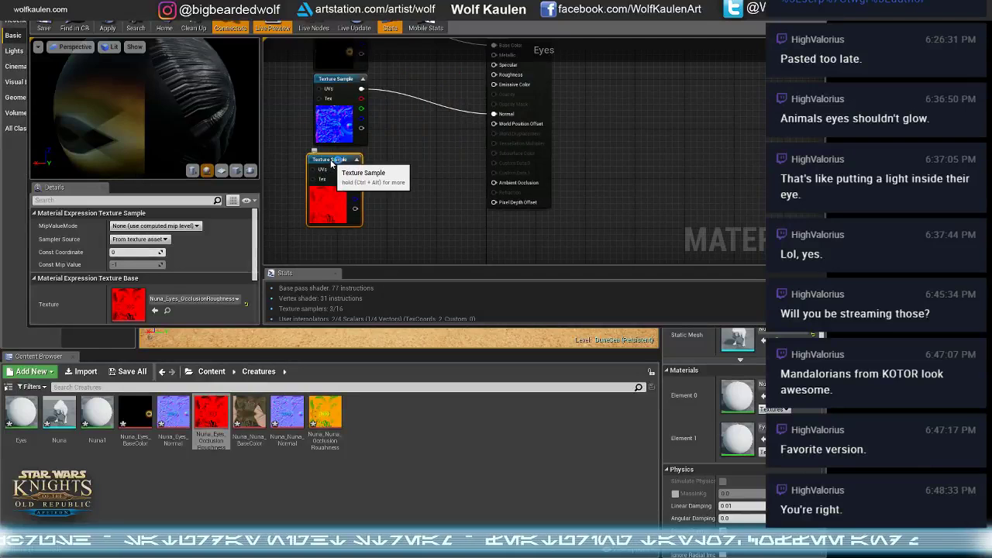
right_drag(384, 186, 401, 234)
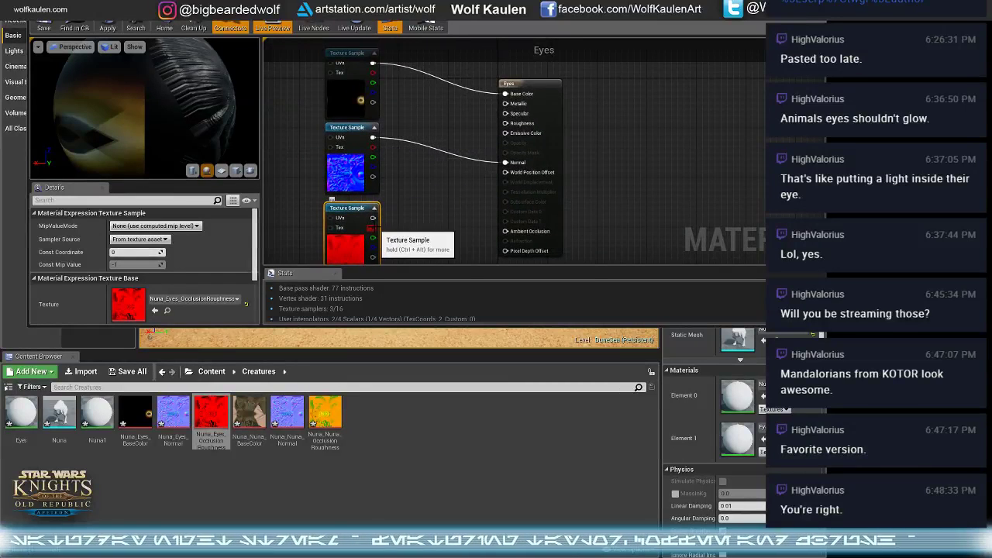
- Connect the packed texture's red to Ambient Occlusion, green to Roughness and blue to Metallic, and apply the changes to the Eyes material
drag(373, 228, 505, 231)
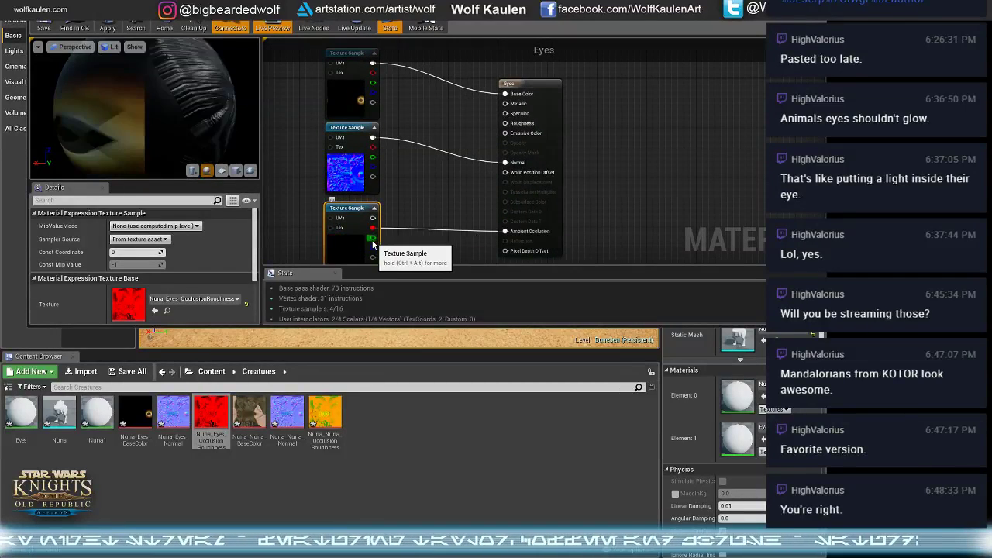
drag(373, 238, 505, 123)
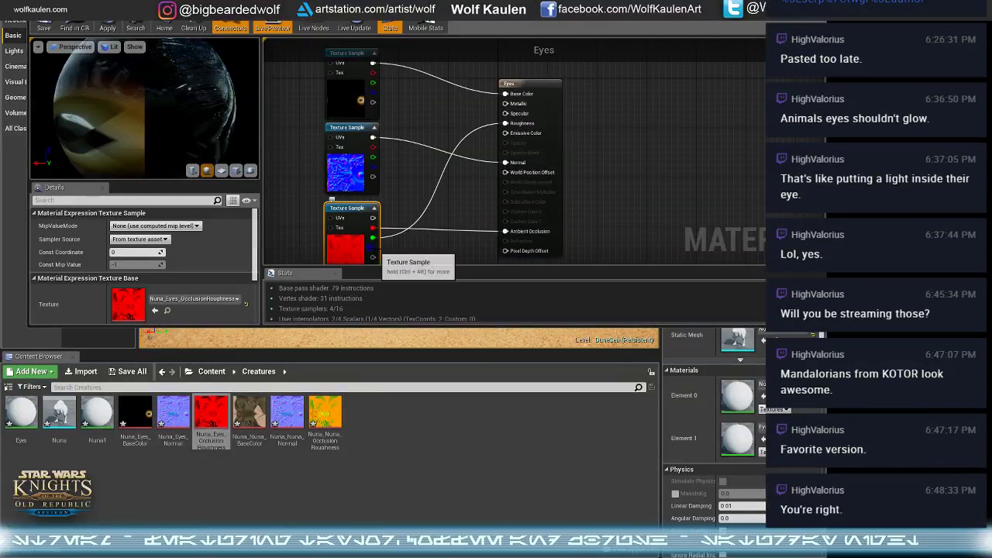
drag(376, 247, 505, 103)
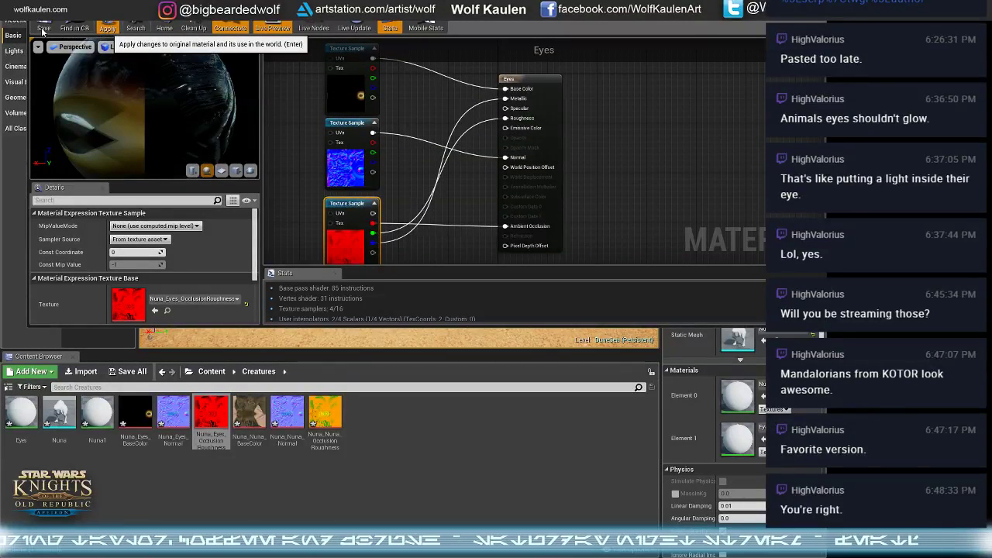
click(107, 28)
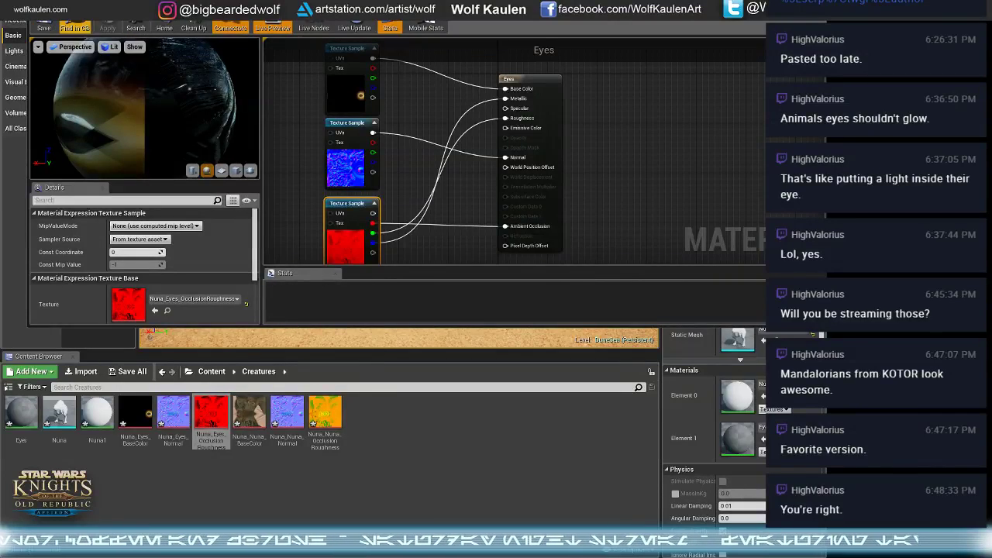
click(817, 3)
click(188, 471)
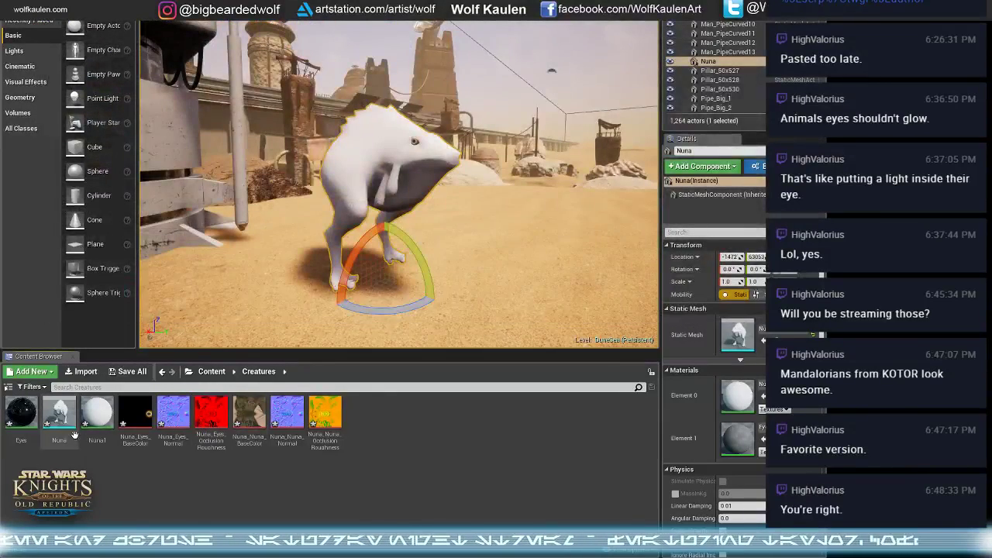
- Remove the existing color parameter from the Nuna1 material and bring up the Nuna_Nuna_OcclusionRoughnessMetallic texture's settings
double_click(96, 413)
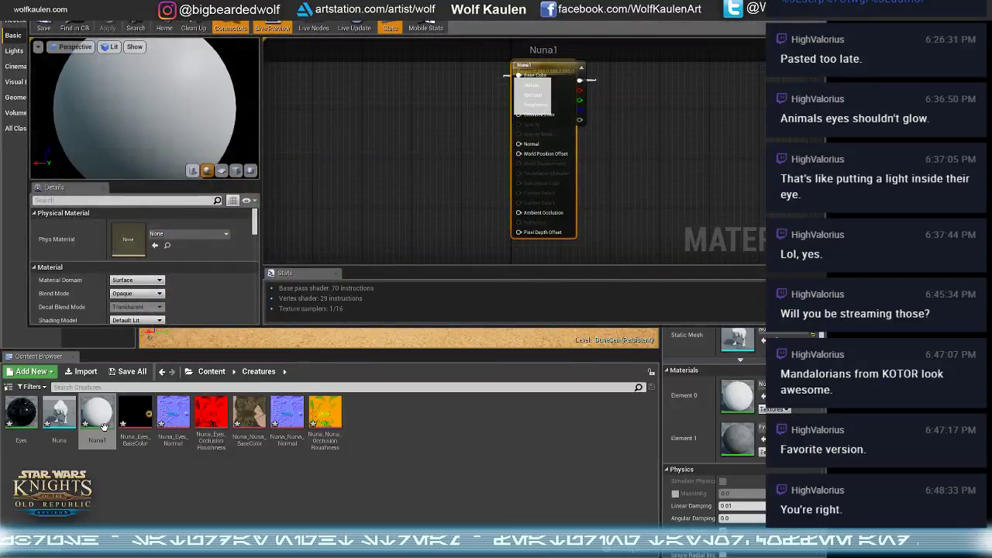
click(528, 71)
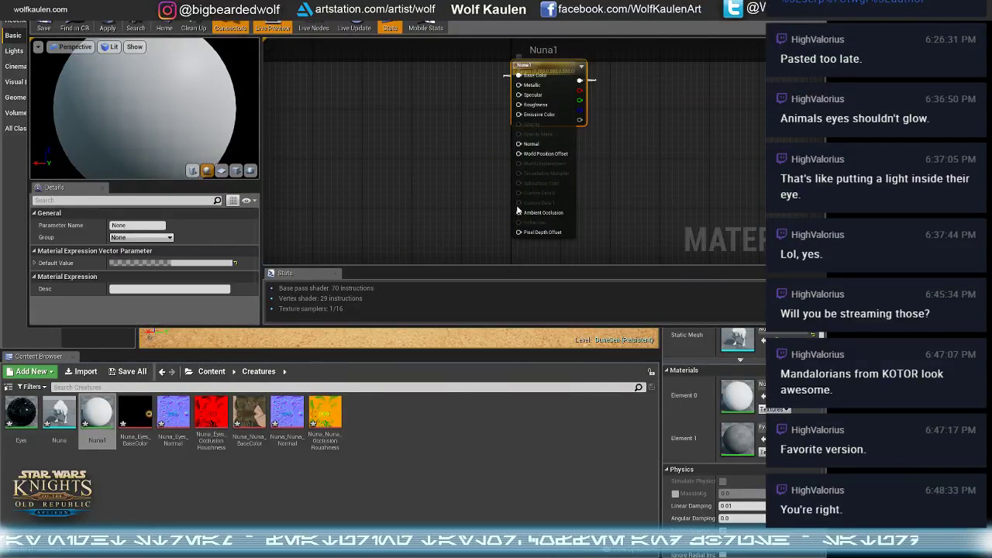
double_click(325, 414)
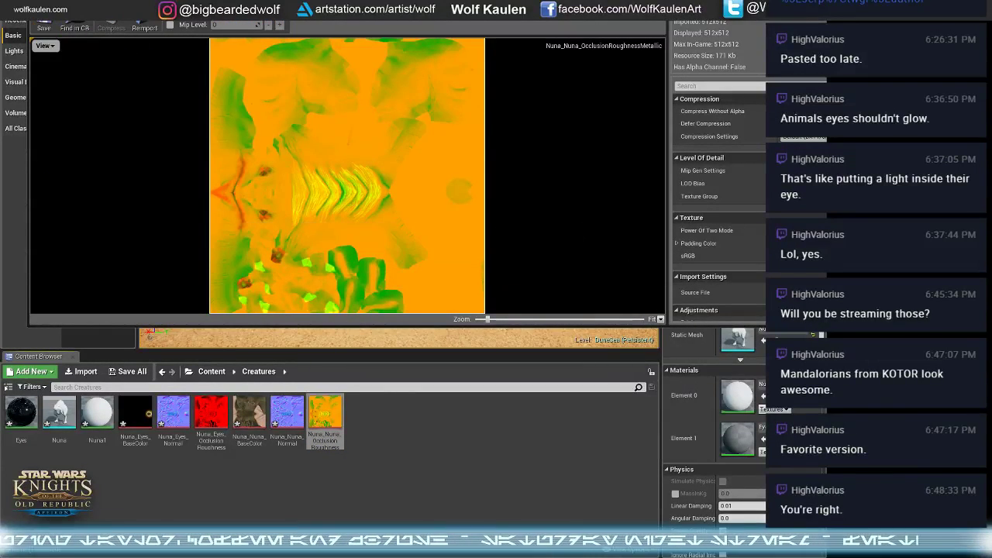
click(51, 4)
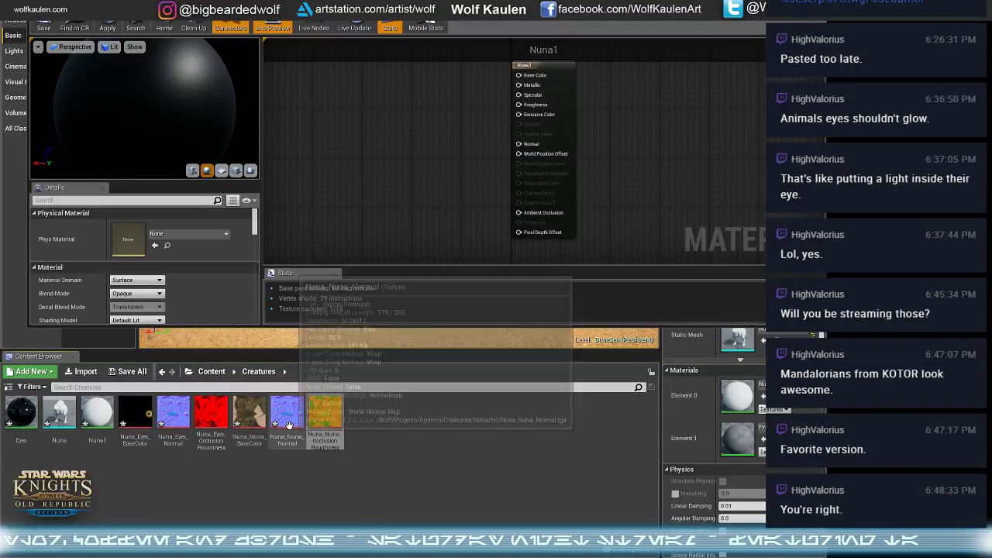
- Add the three Nuna_Nuna textures to the Nuna1 graph and stack them as base color, normal and packed map
shift+click(257, 412)
drag(257, 411, 352, 194)
drag(428, 187, 414, 98)
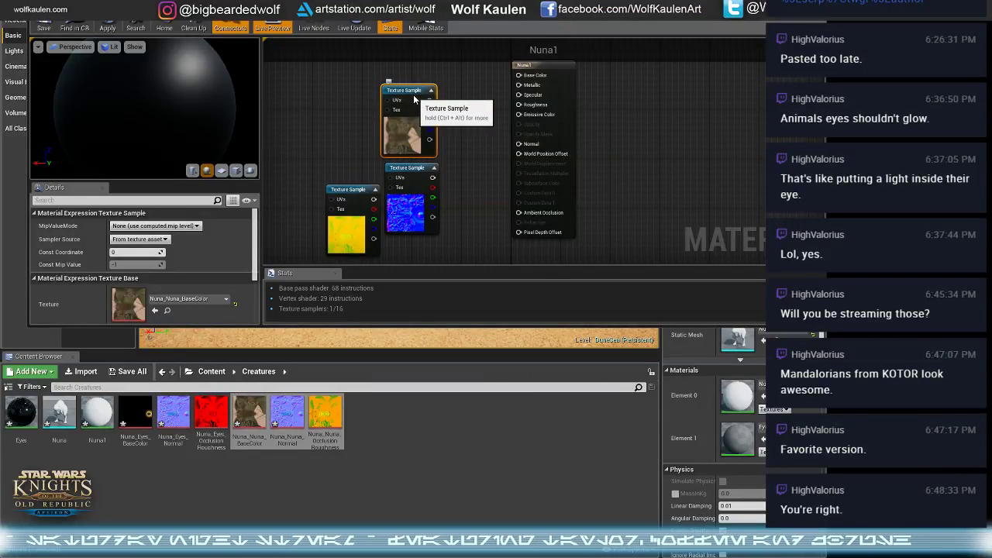
drag(368, 213, 420, 233)
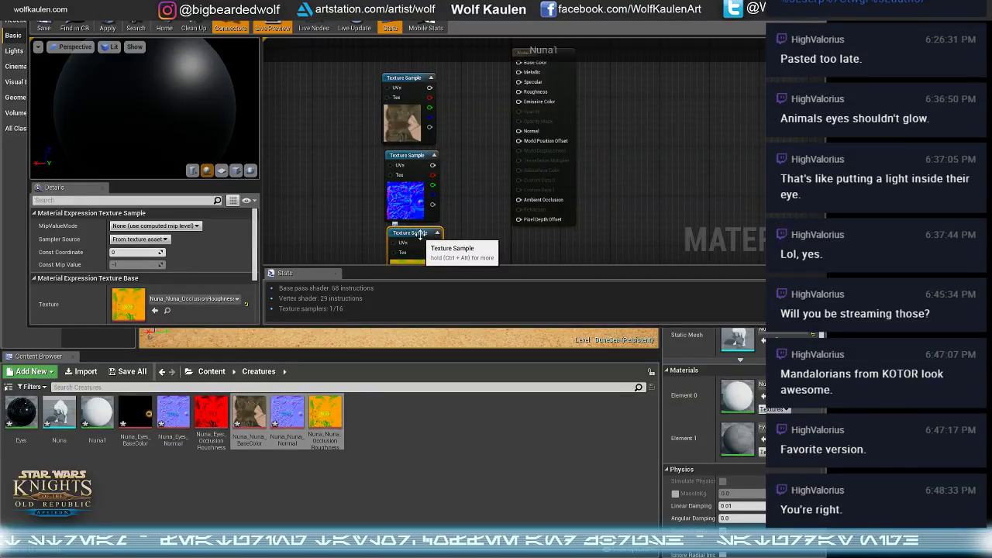
- Connect the skin texture sample to Base Color and the normal map sample to Normal in the Nuna1 material
click(451, 99)
drag(431, 89, 519, 62)
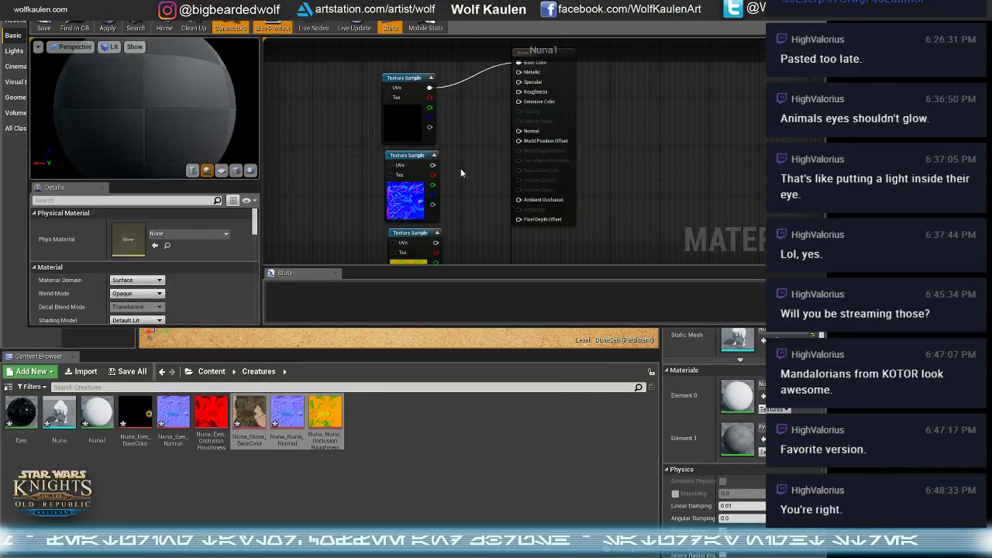
drag(437, 163, 519, 130)
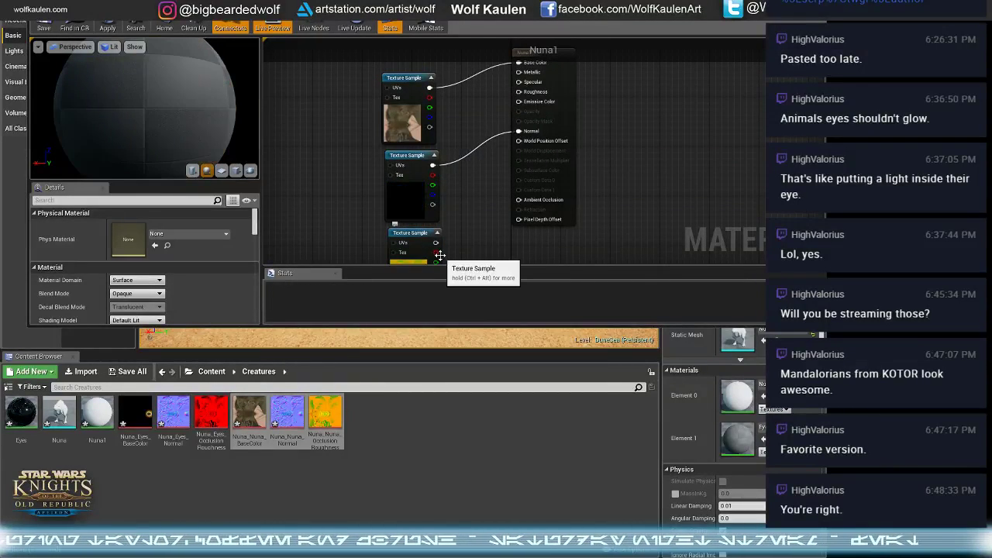
- Connect the packed texture's red to Ambient Occlusion, green to Roughness and blue to Metallic, then apply and save the Nuna1 material
right_drag(438, 256, 438, 225)
drag(436, 222, 518, 169)
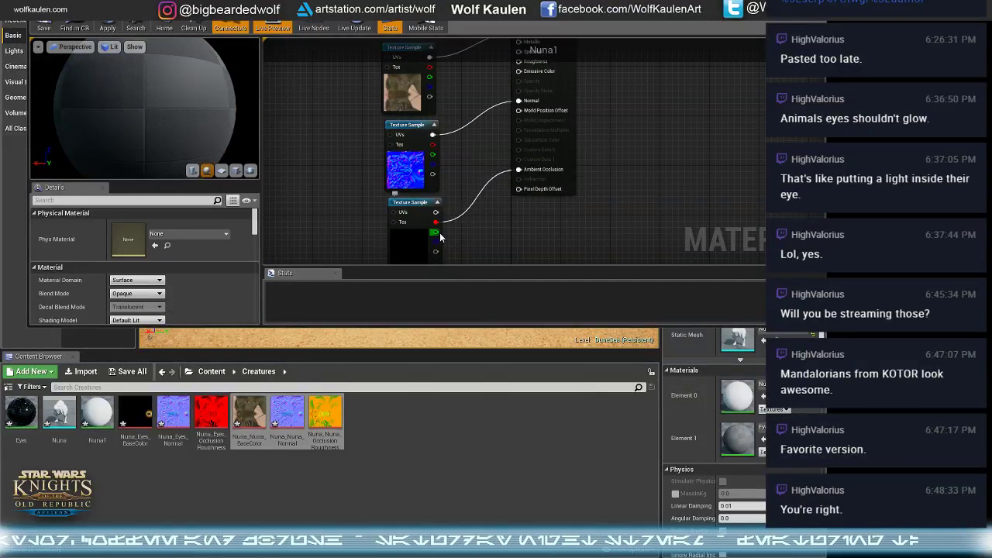
drag(435, 231, 519, 62)
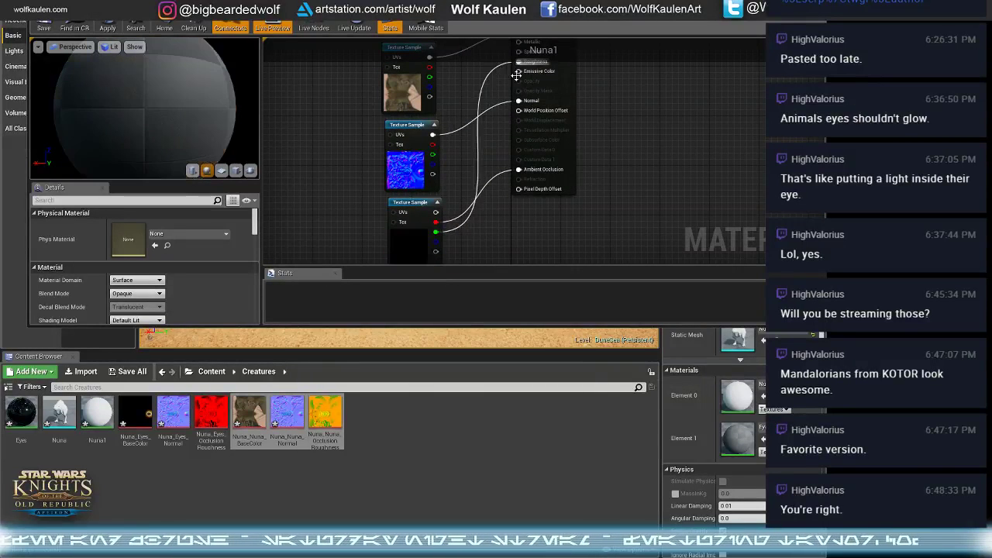
scroll(609, 163, down, 4)
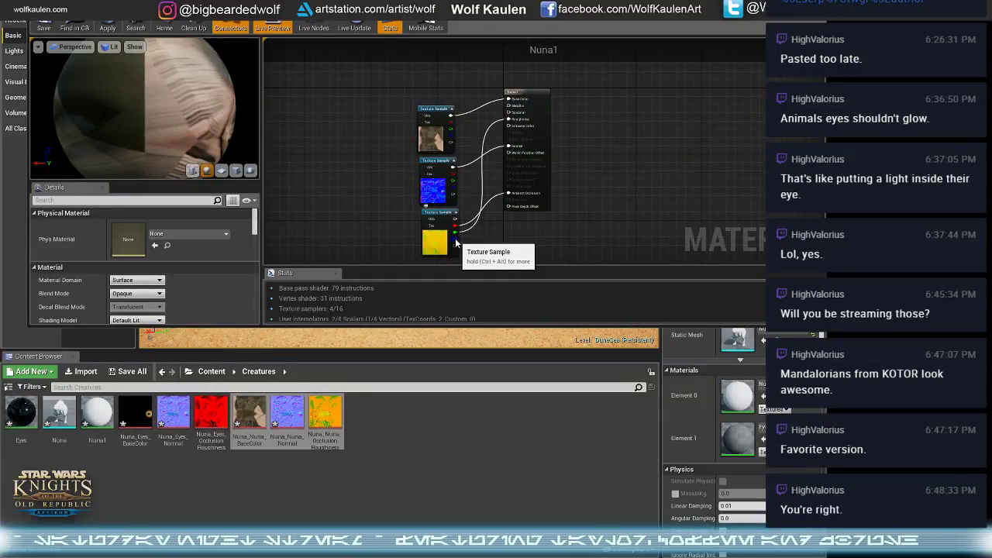
drag(455, 238, 508, 193)
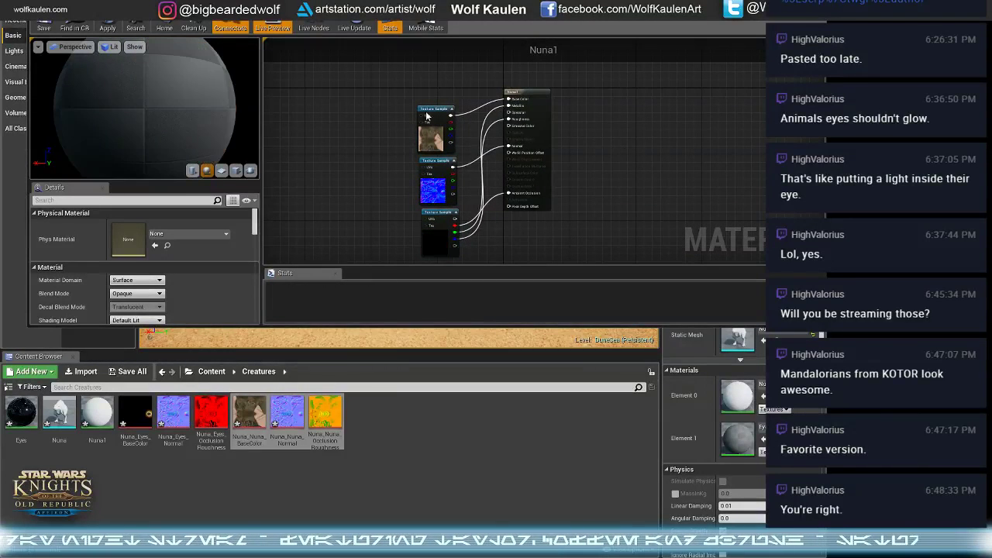
click(108, 27)
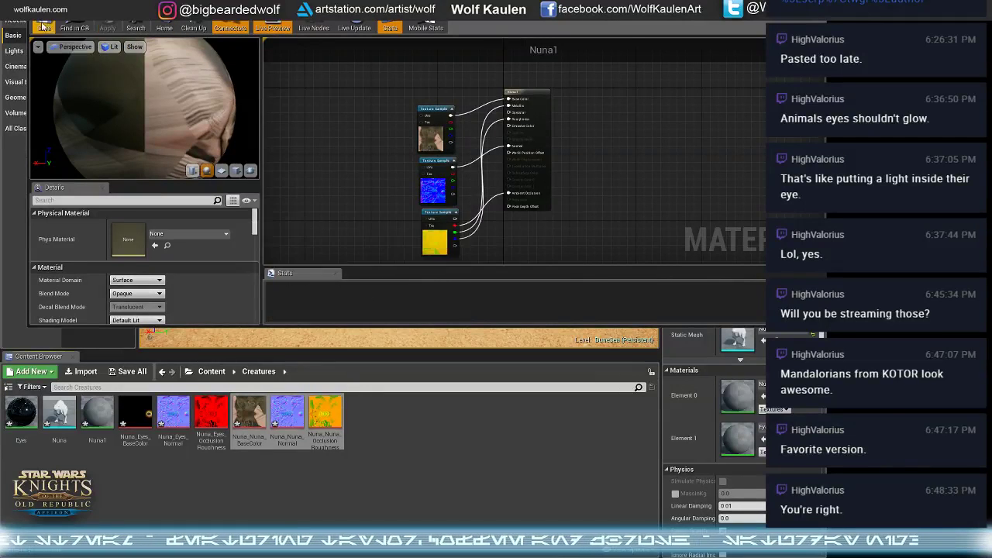
click(45, 27)
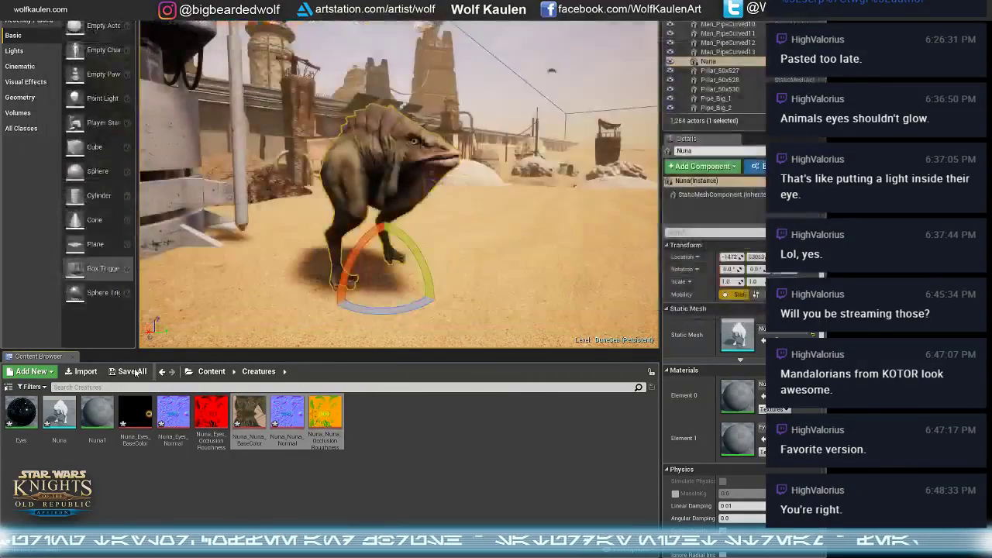
- Examine the textured Nuna in the desert level from several distances and angles, including its size against the surrounding props
click(156, 490)
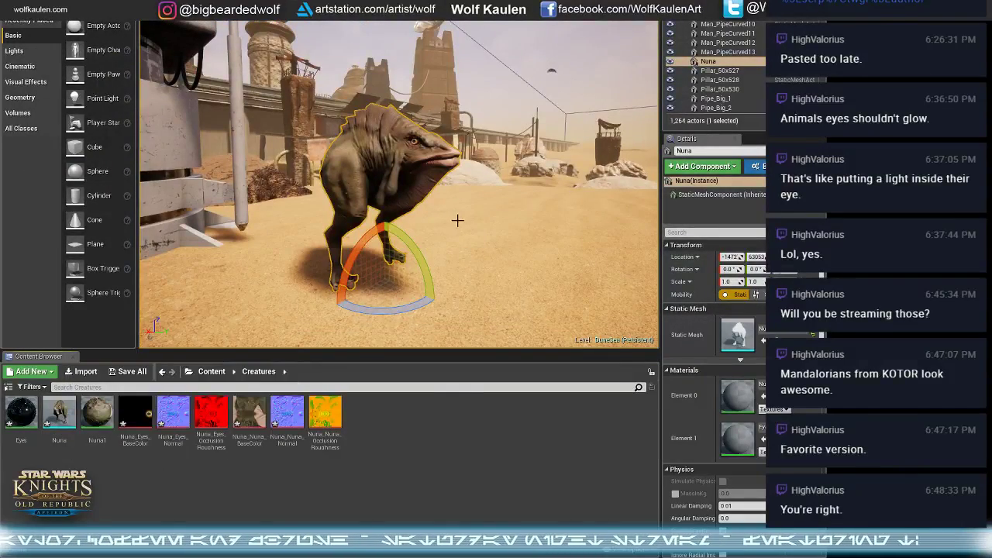
drag(457, 219, 473, 197)
right_drag(473, 197, 455, 253)
key(a)
key(s)
key(d)
key(s)
key(s)
key(w)
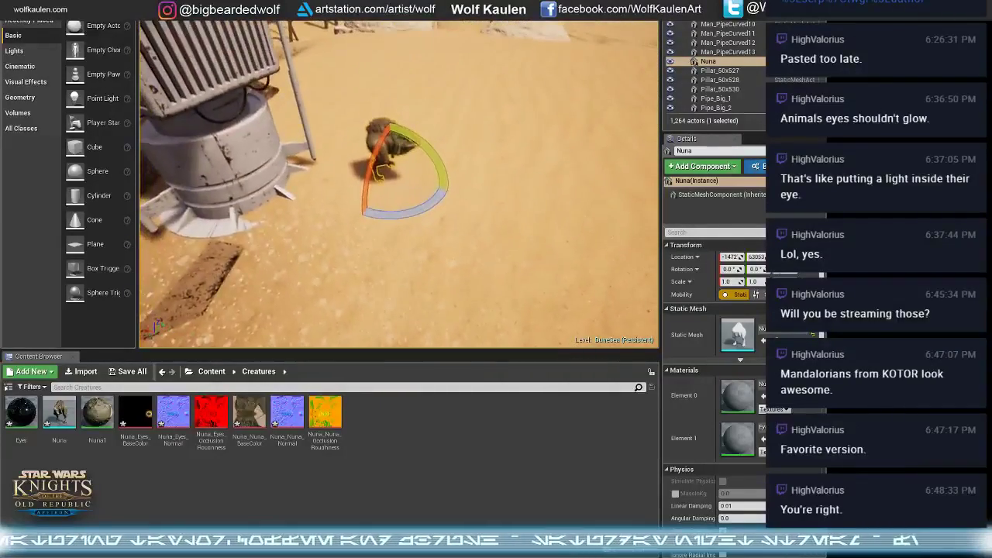
click(522, 228)
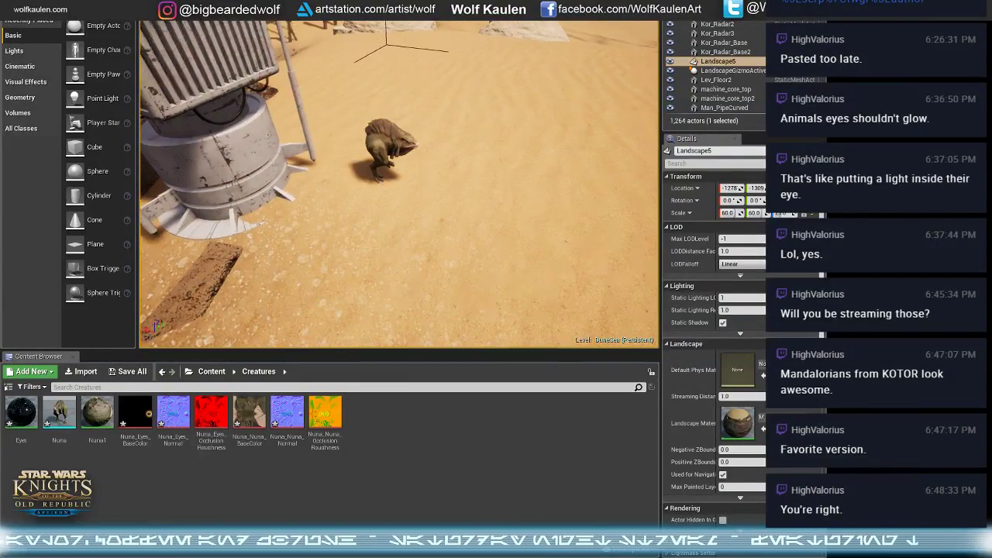
key(w)
mouse_move(522, 228)
right_down()
mouse_move(521, 210)
mouse_move(514, 213)
right_up()
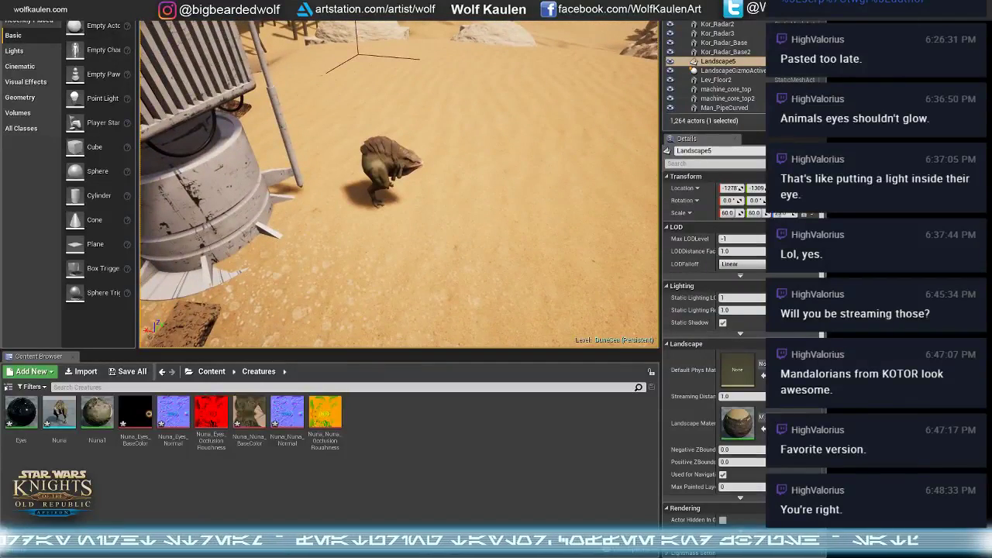
right_drag(466, 287, 460, 264)
- Select the Nuna and move it across the level to the pebbly sand near the rock building's doorway
click(460, 282)
key(w)
right_drag(477, 307, 475, 314)
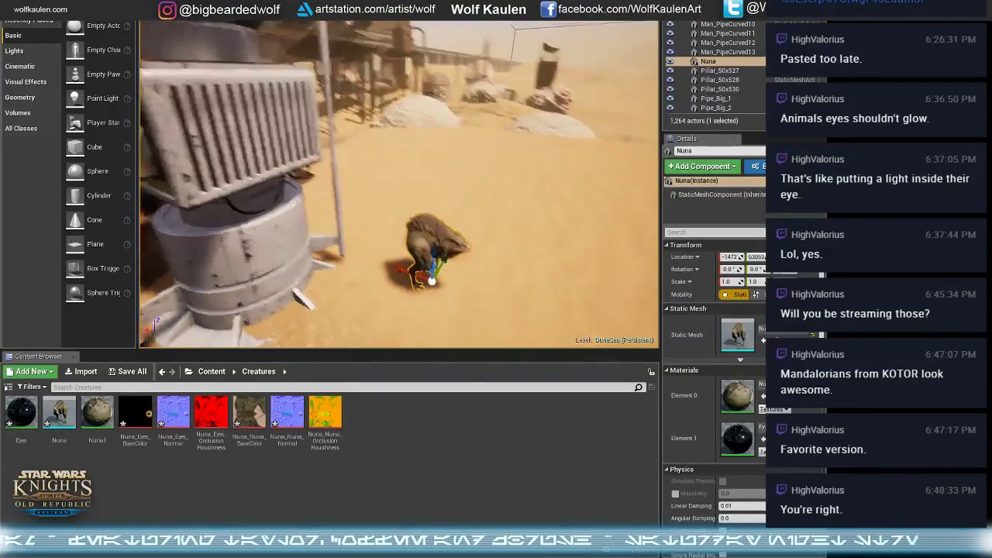
shift+drag(411, 273, 431, 276)
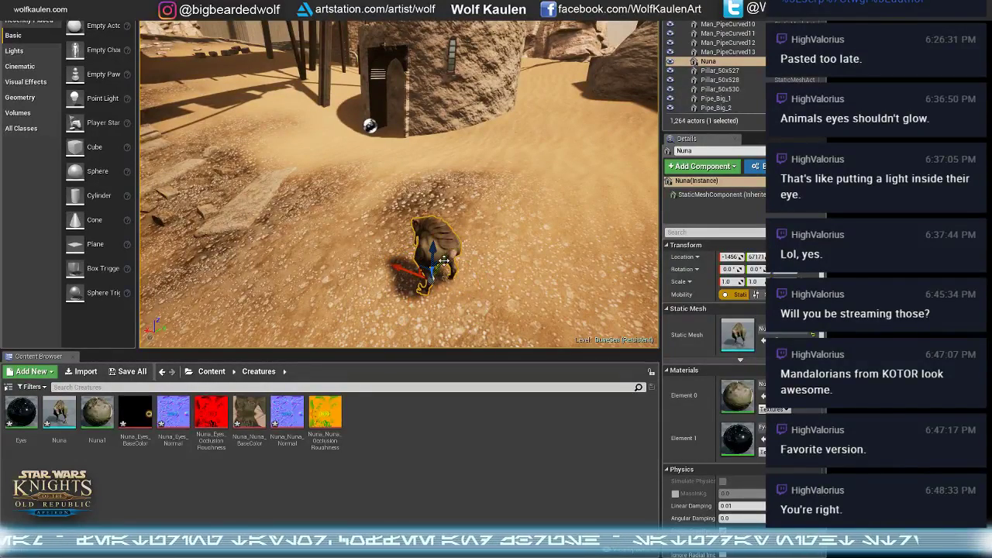
- Duplicate the Nuna beside the original and rotate the copy to face another direction
alt+drag(446, 257, 424, 301)
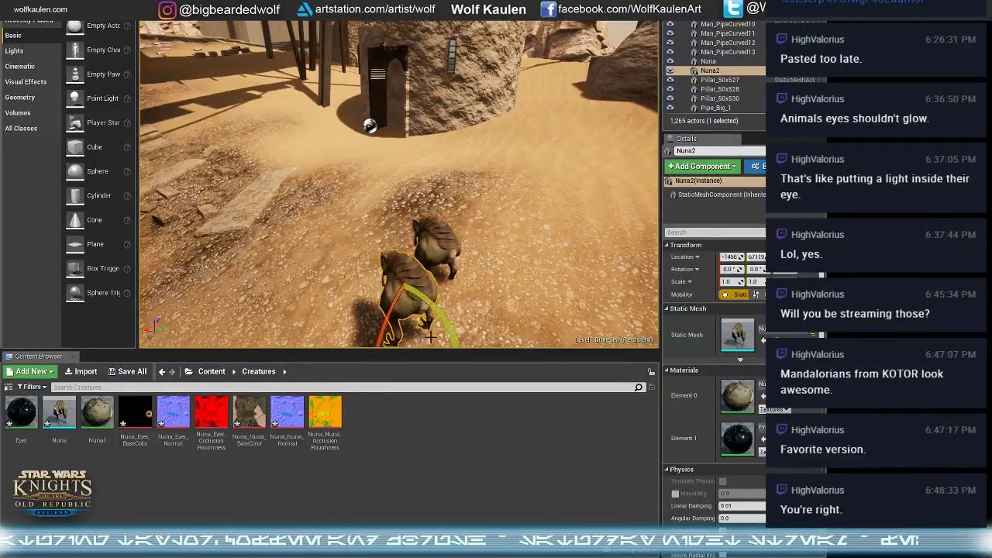
mouse_move(468, 300)
right_down()
mouse_move(468, 290)
mouse_move(468, 299)
right_up()
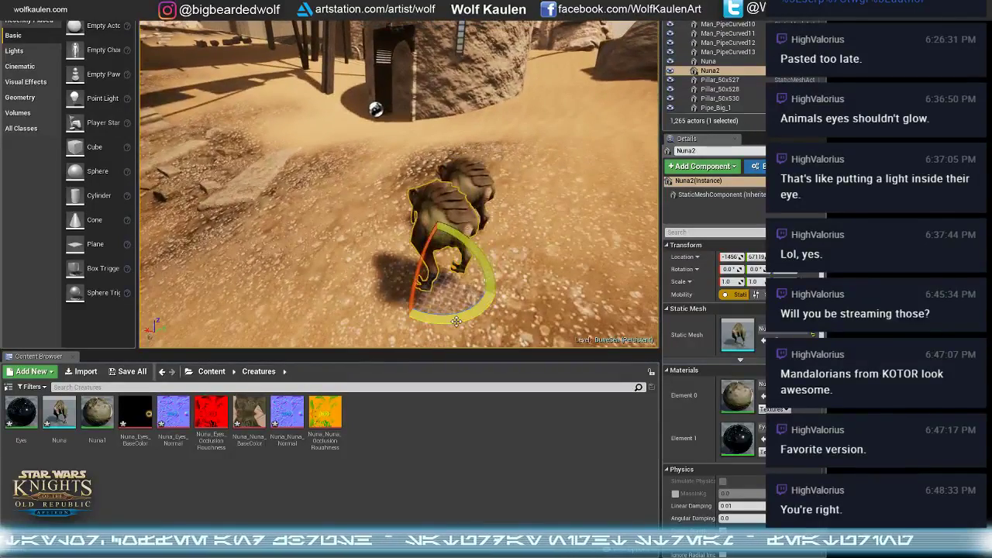
drag(482, 307, 345, 229)
key(w)
right_drag(344, 229, 261, 252)
key(w)
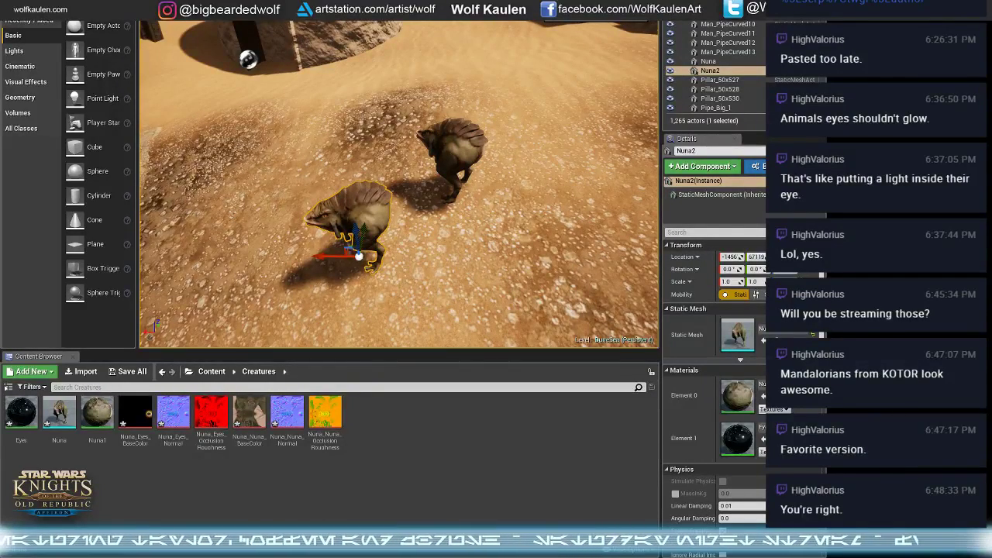
- Play the level and walk the character out to the two Nunas to check their look and scale in game
click(142, 344)
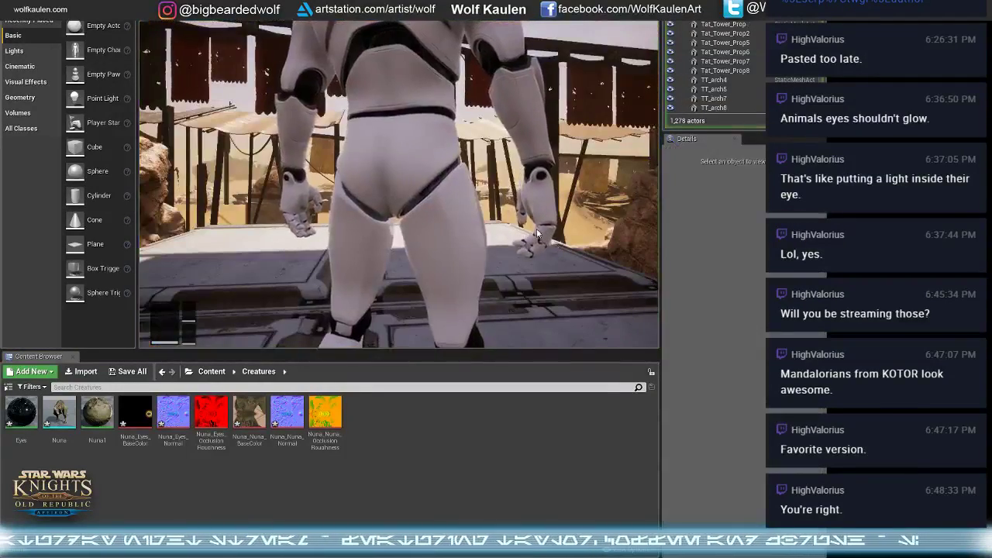
click(538, 233)
key(w)
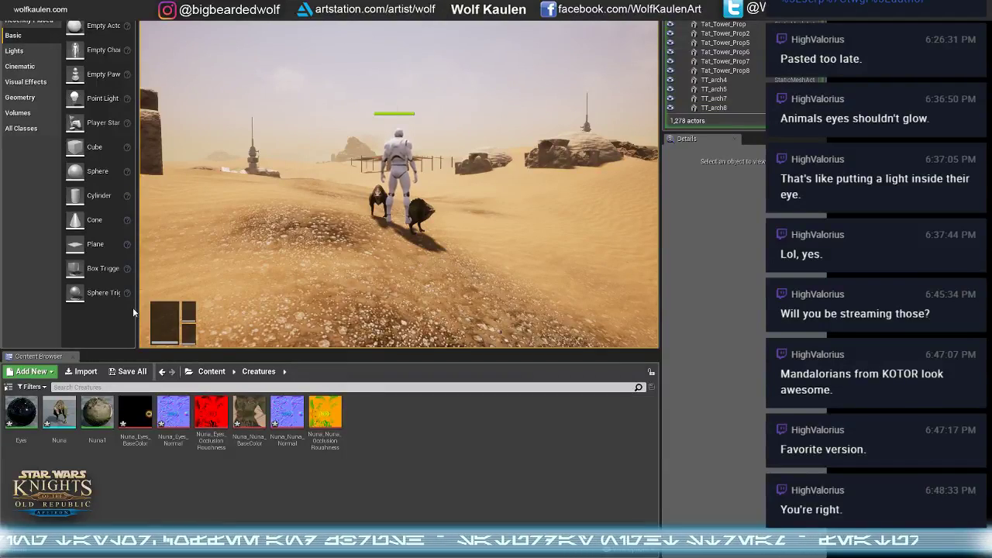
click(320, 255)
key(w)
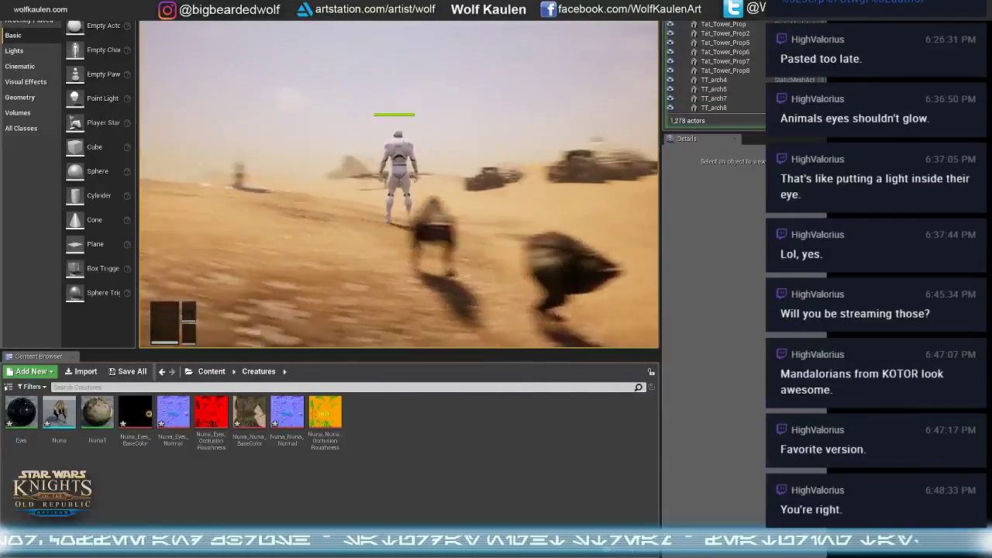
key(shift+F1)
key(w)
right_drag(289, 239, 468, 185)
key(w)
key(w)
key(w)
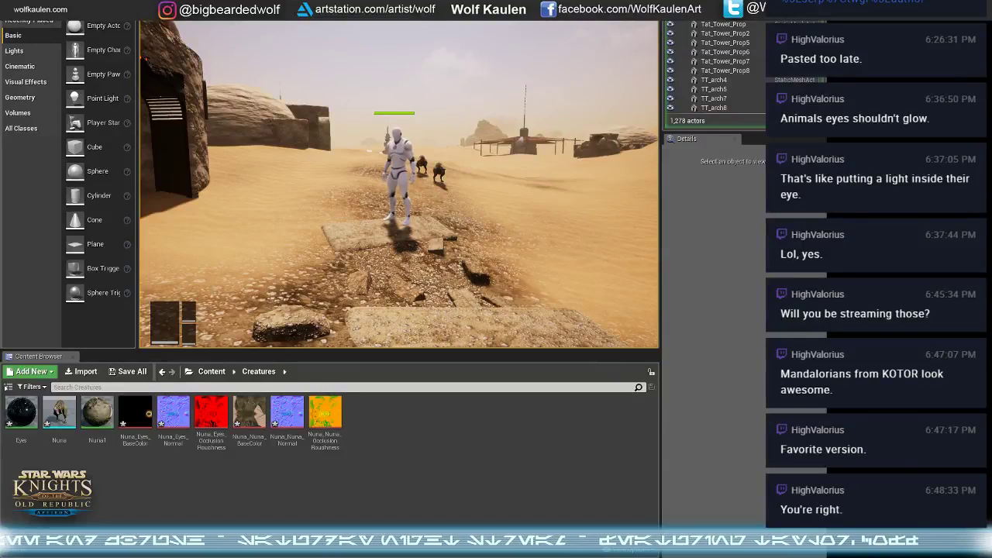
click(371, 173)
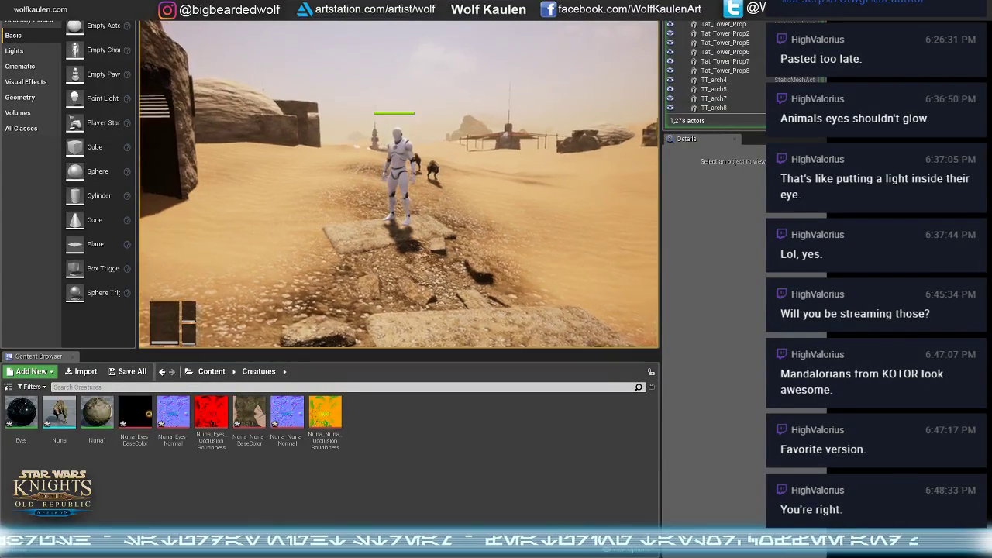
key(w)
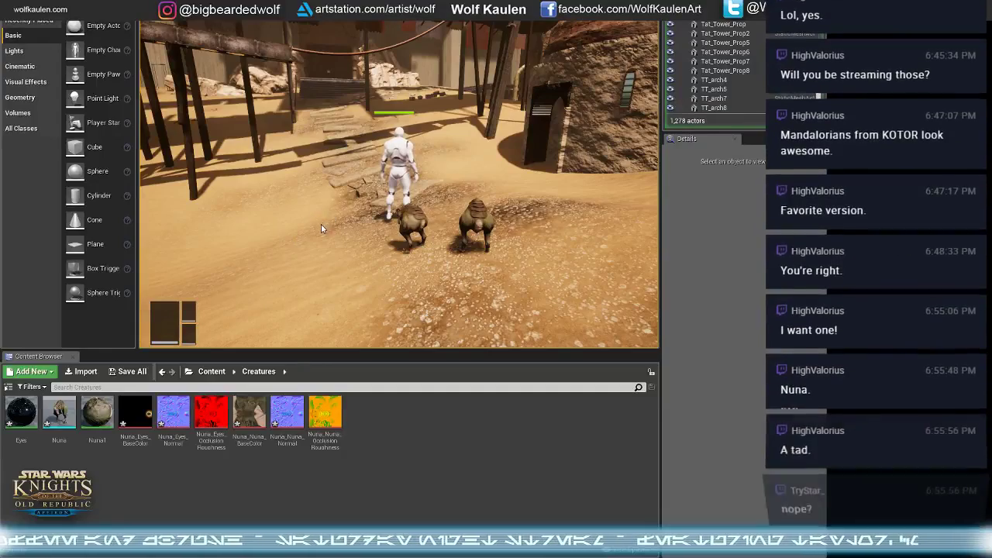
- Run the character past the Nunas and around the stone path to compare them with the desert surroundings
click(342, 237)
key(w)
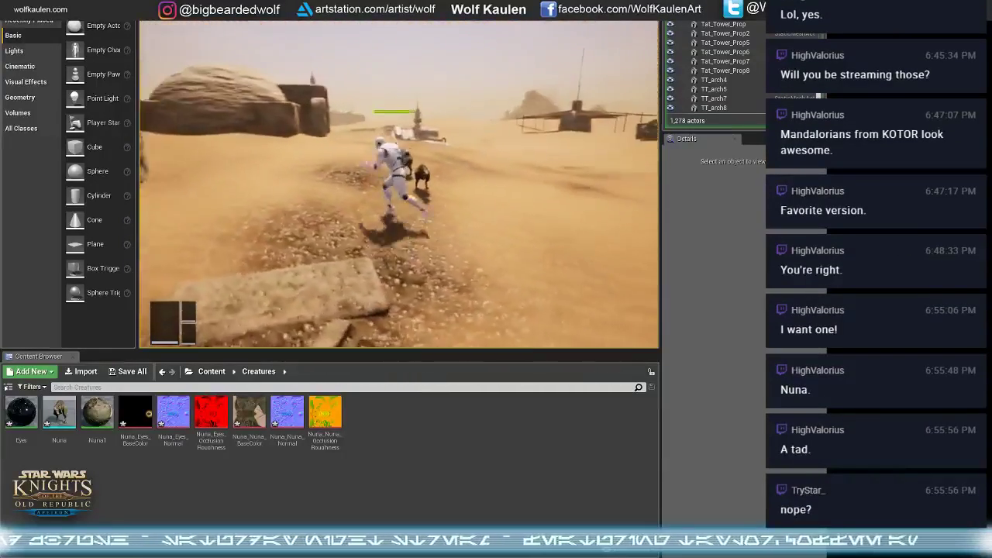
key(w)
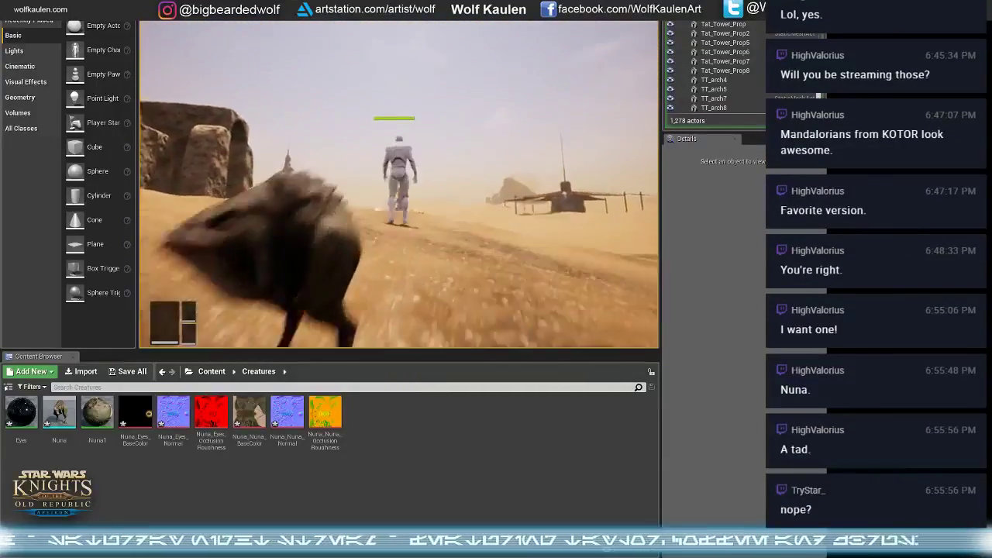
key(shift+F1)
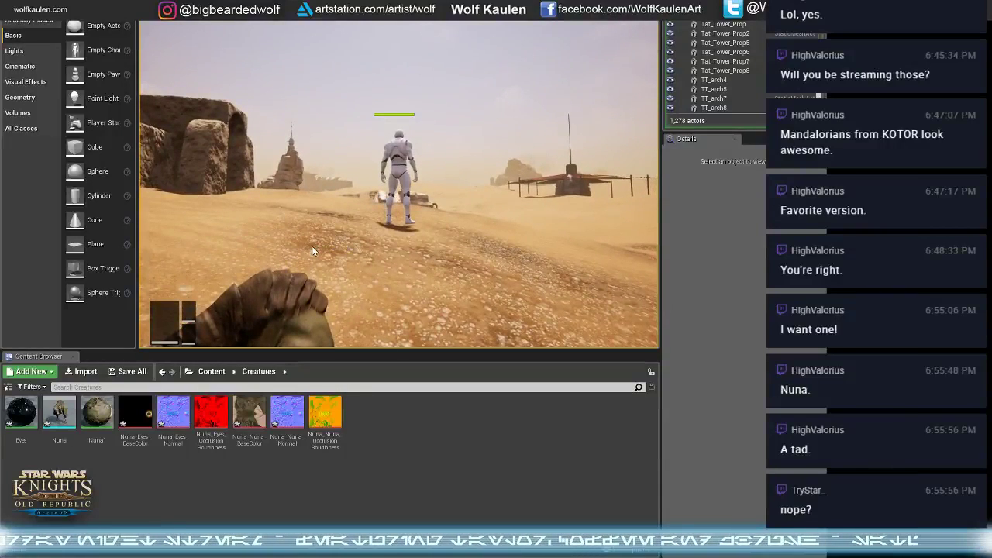
click(313, 250)
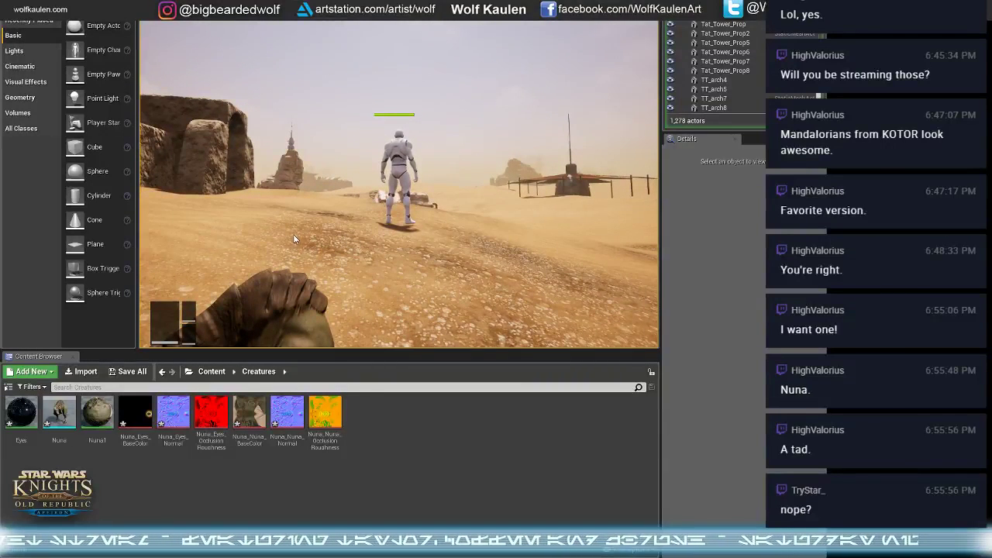
key(shift+F1)
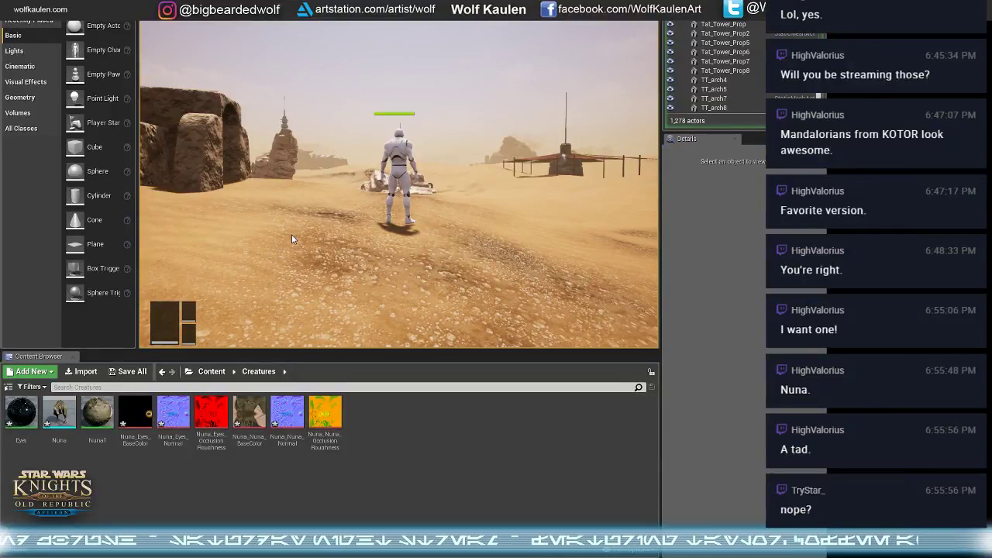
click(322, 246)
key(w)
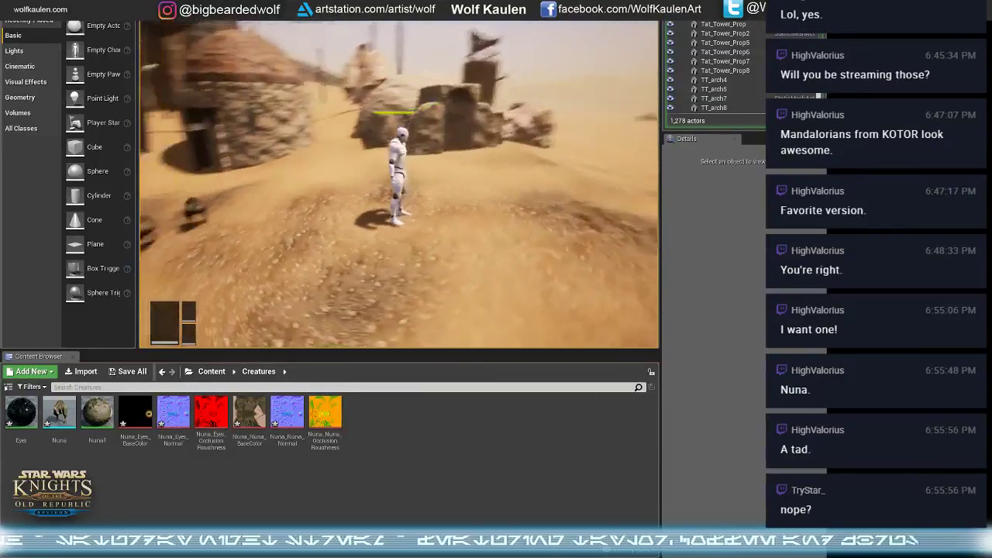
key(a)
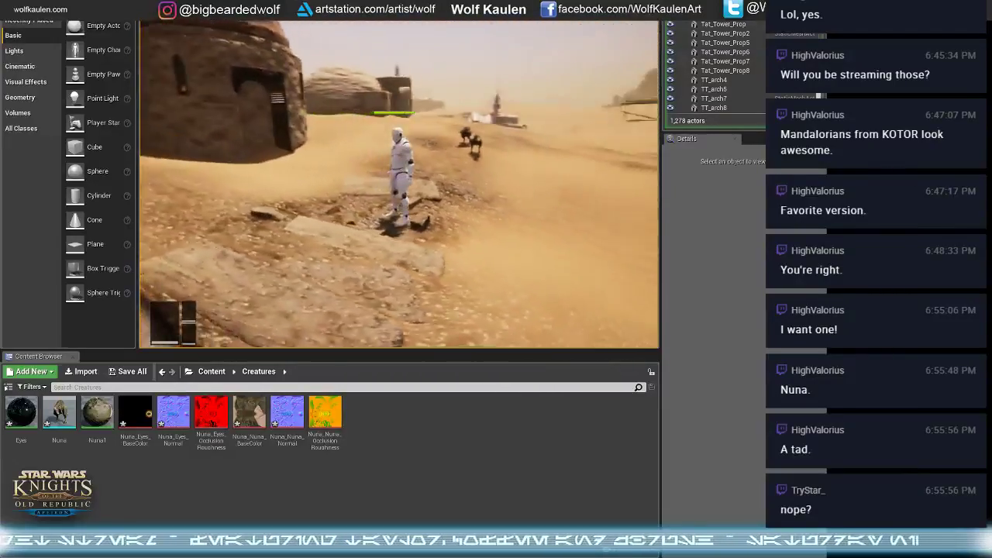
key(shift+F1)
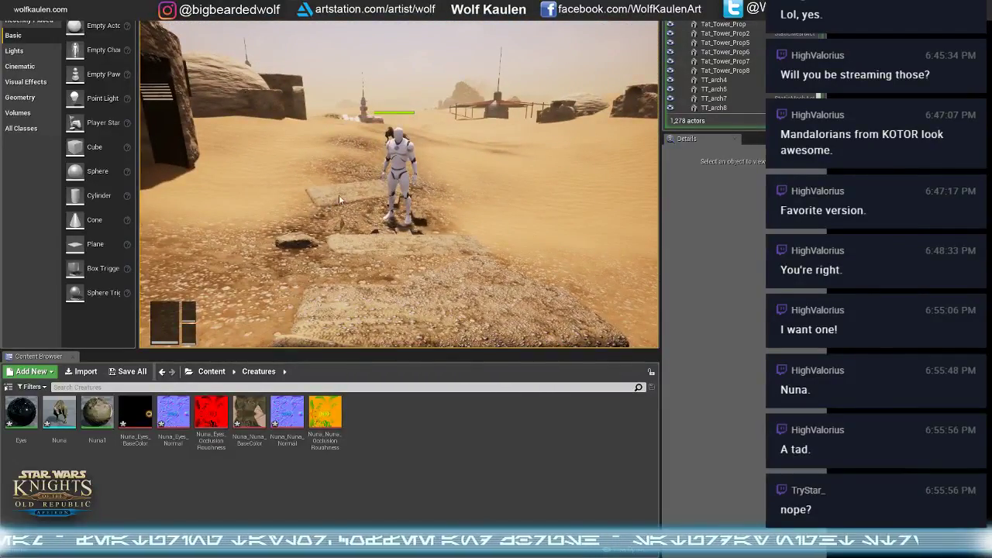
click(339, 194)
- Switch to Substance Painter and examine the textured Nuna model from several angles
key(alt+Tab)
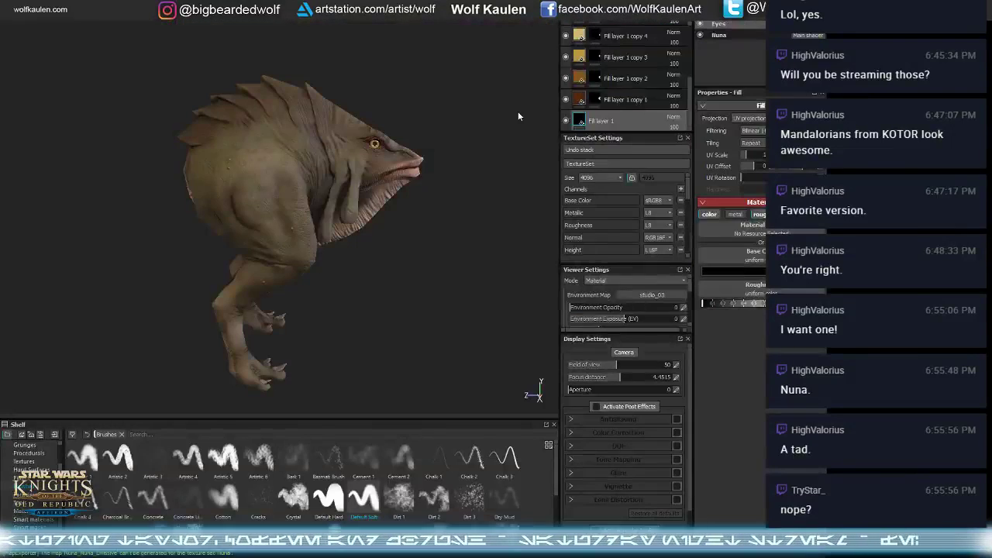
alt+drag(354, 325, 391, 295)
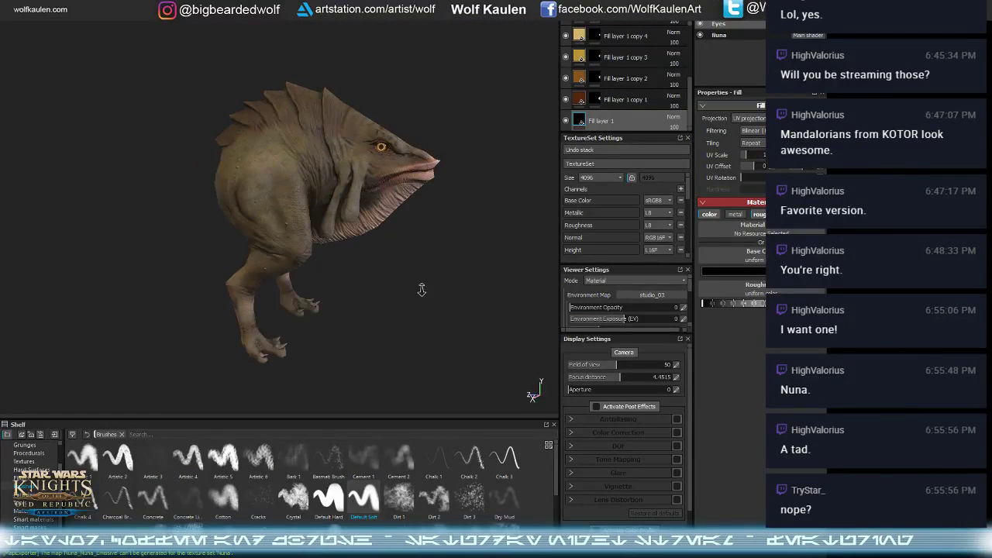
click(406, 285)
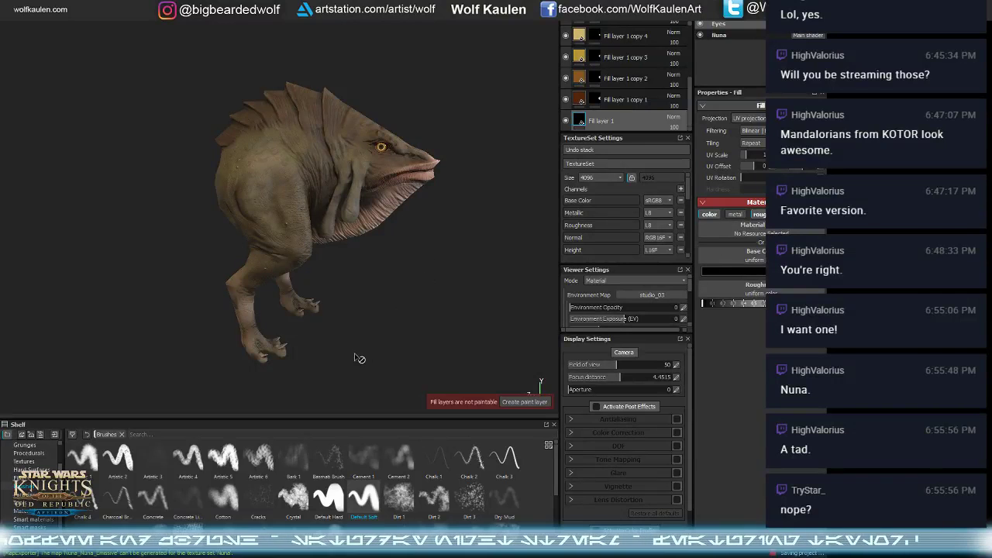
mouse_move(407, 259)
alt+mouse_down()
mouse_move(352, 281)
mouse_move(334, 276)
alt+mouse_up()
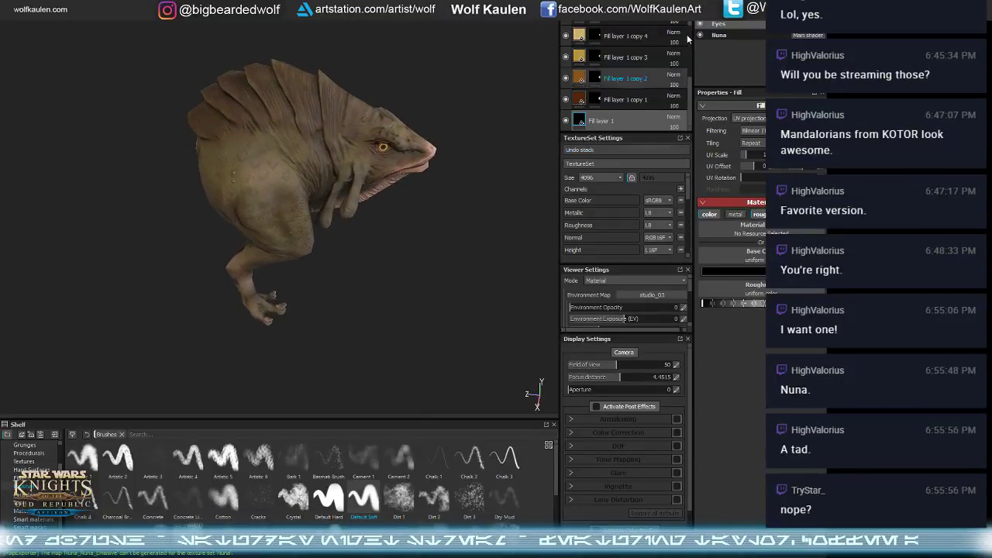
- Look through the fill layers and their masks in the Eyes texture set's layer stack
scroll(630, 86, up, 3)
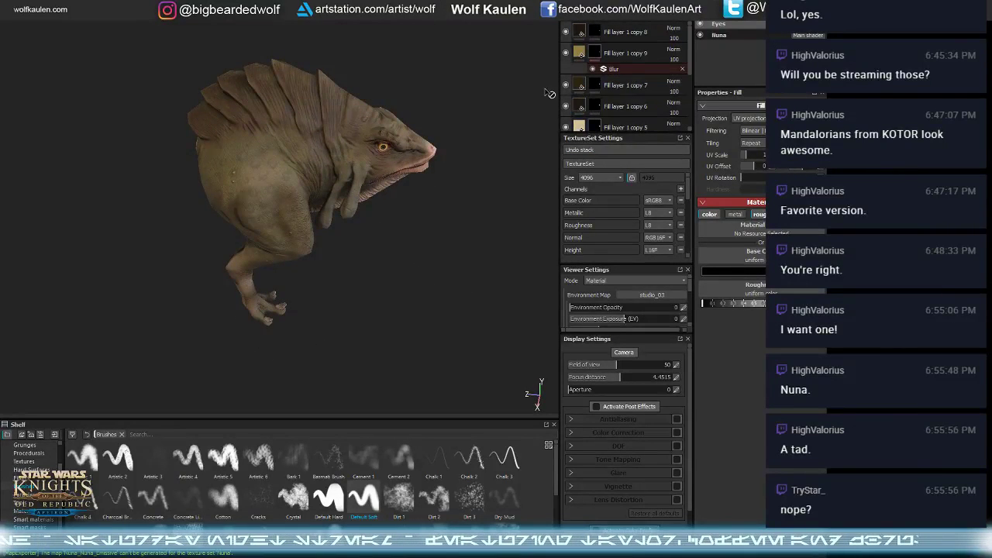
click(604, 49)
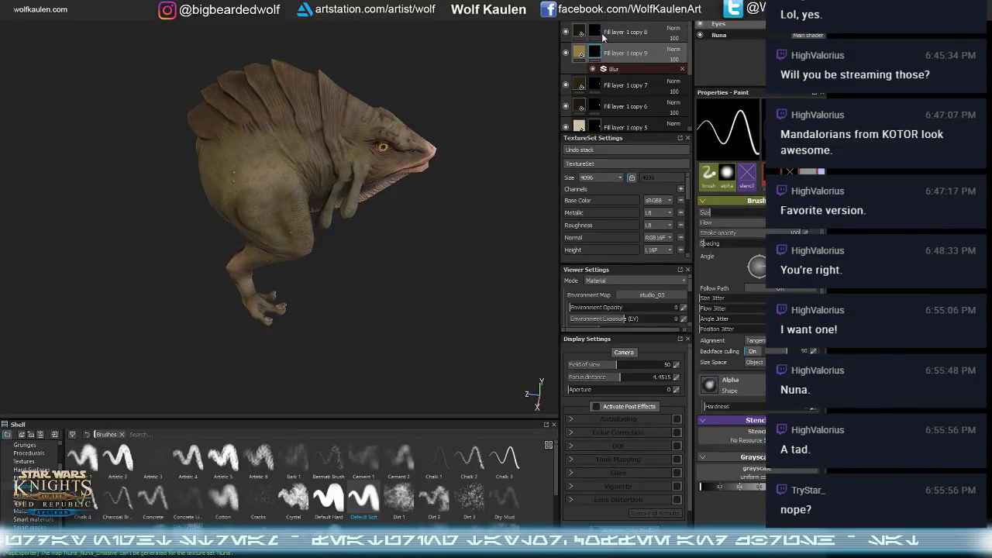
click(601, 36)
scroll(608, 69, down, 5)
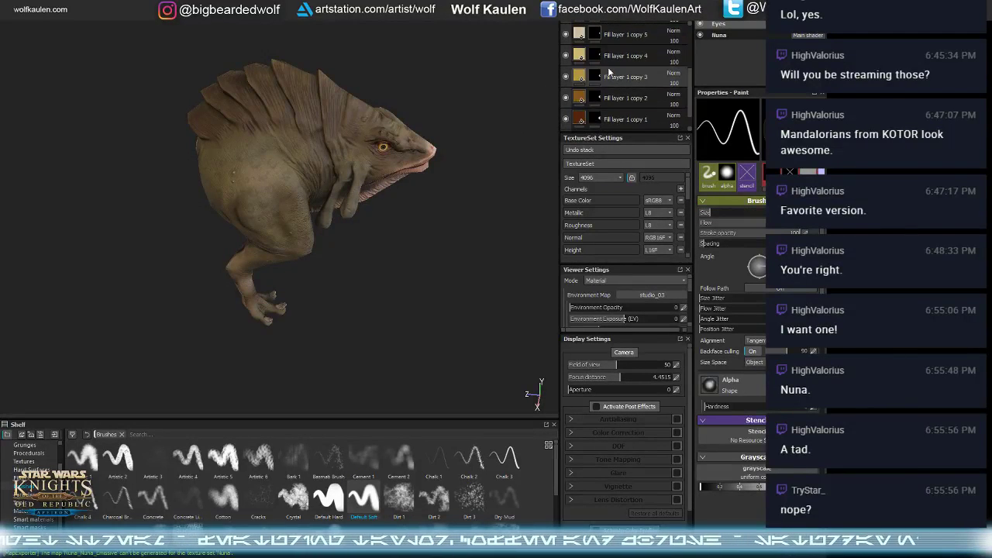
scroll(616, 95, up, 5)
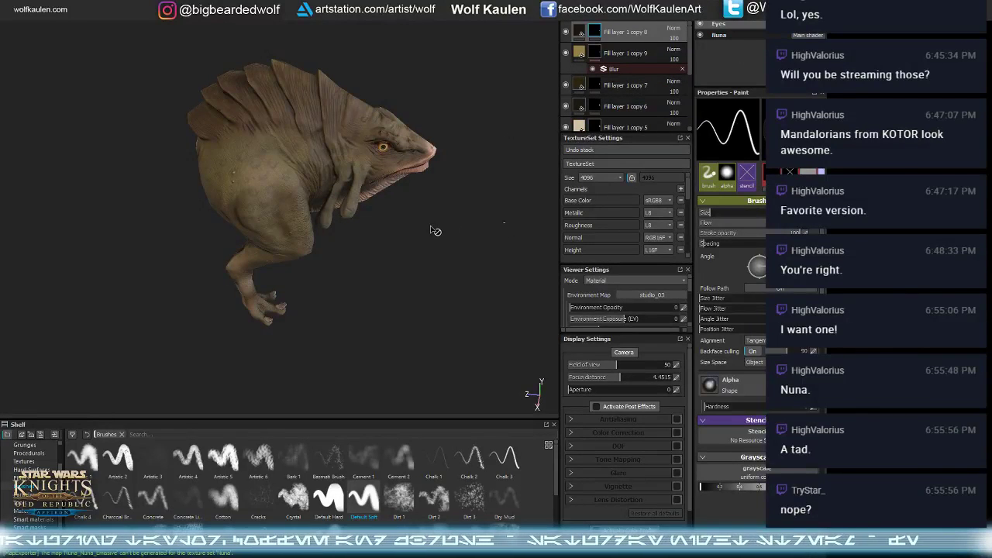
- In the Nuna texture set, add a black fill layer above the Skin folder that affects only the color channel
click(728, 36)
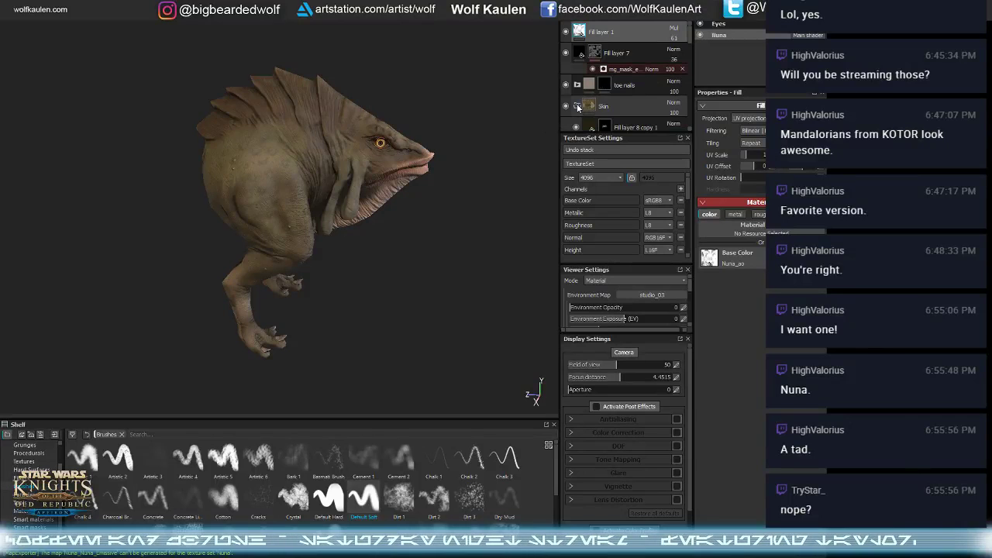
click(589, 107)
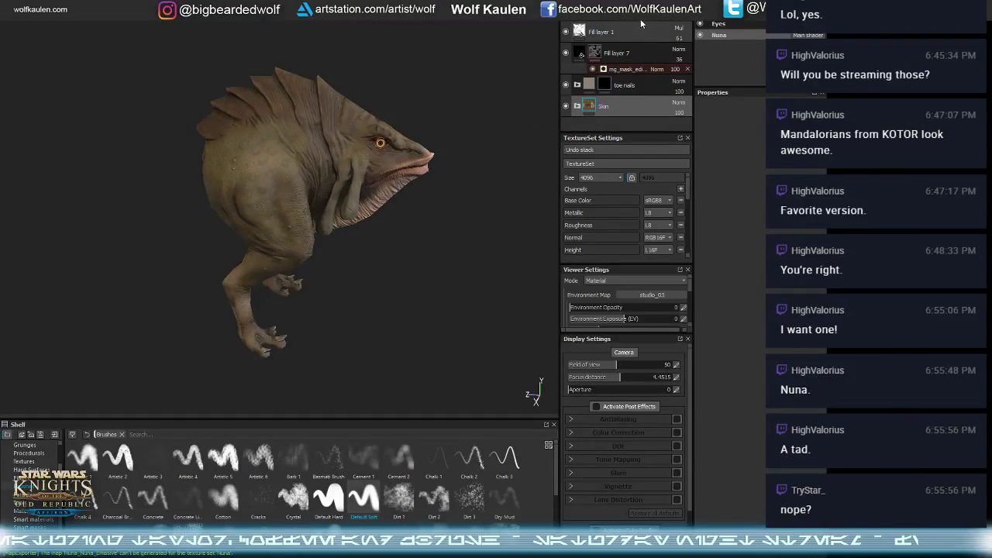
click(604, 15)
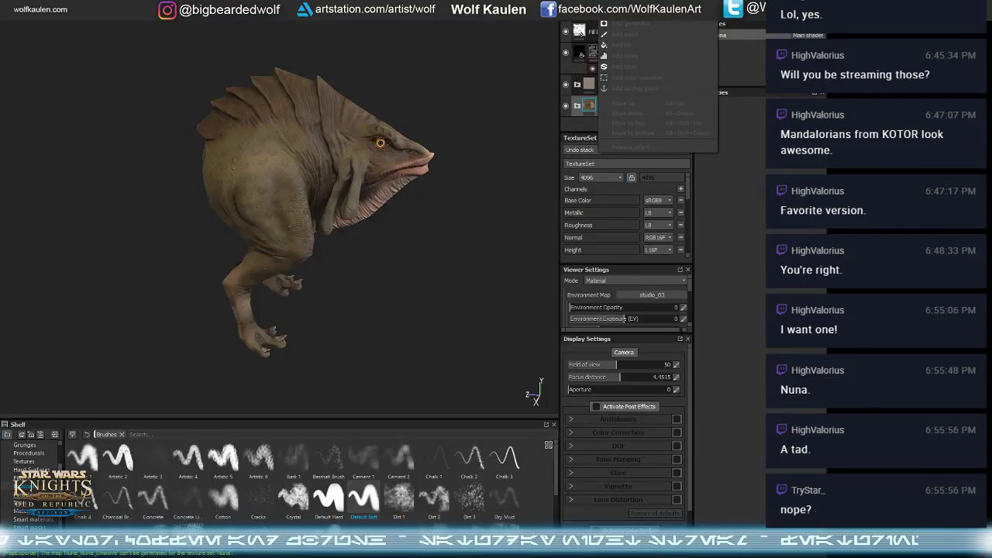
click(702, 110)
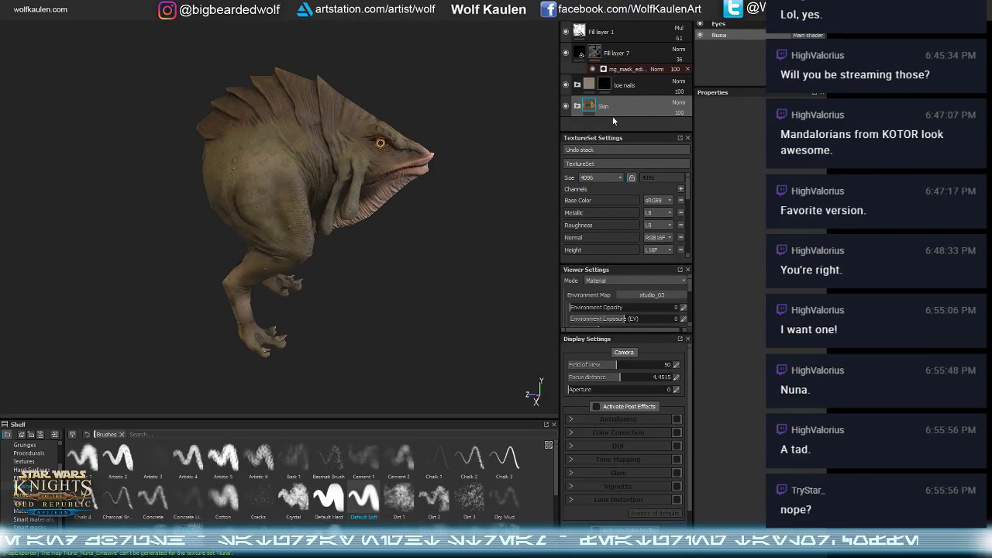
click(645, 15)
click(734, 268)
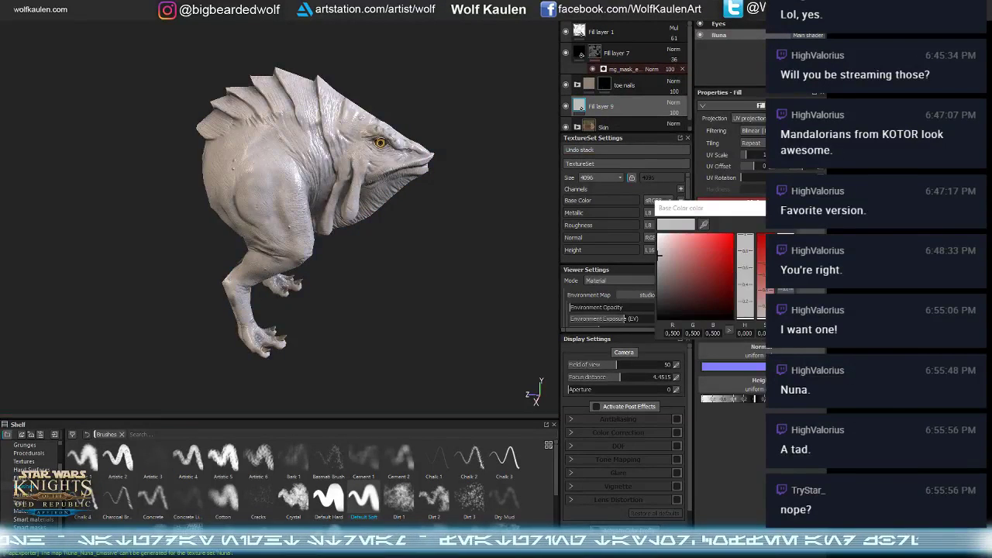
click(659, 303)
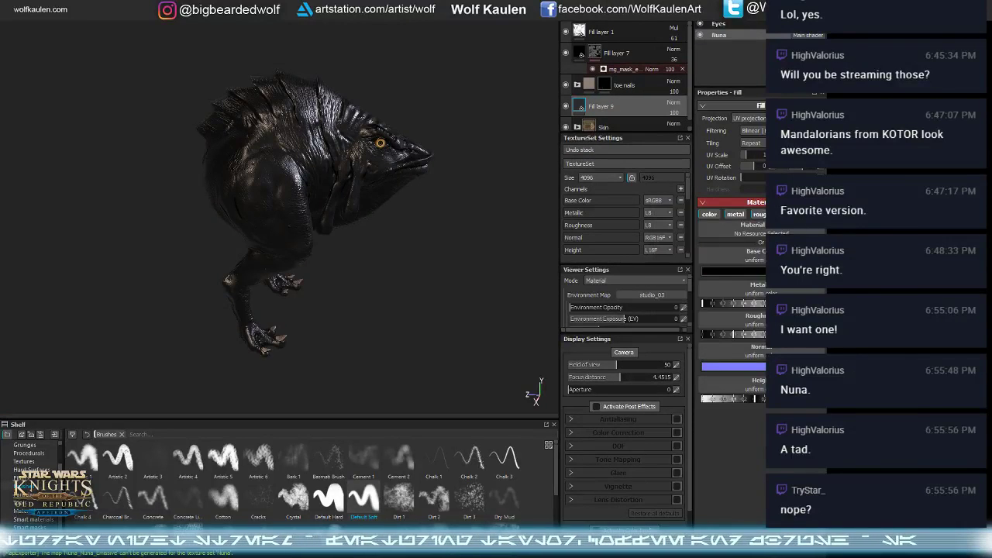
click(760, 215)
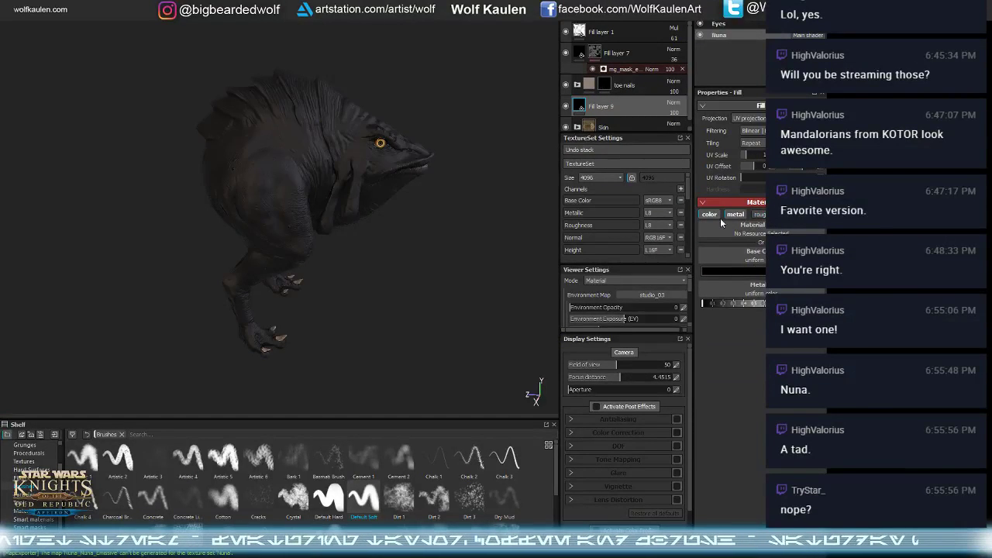
click(734, 214)
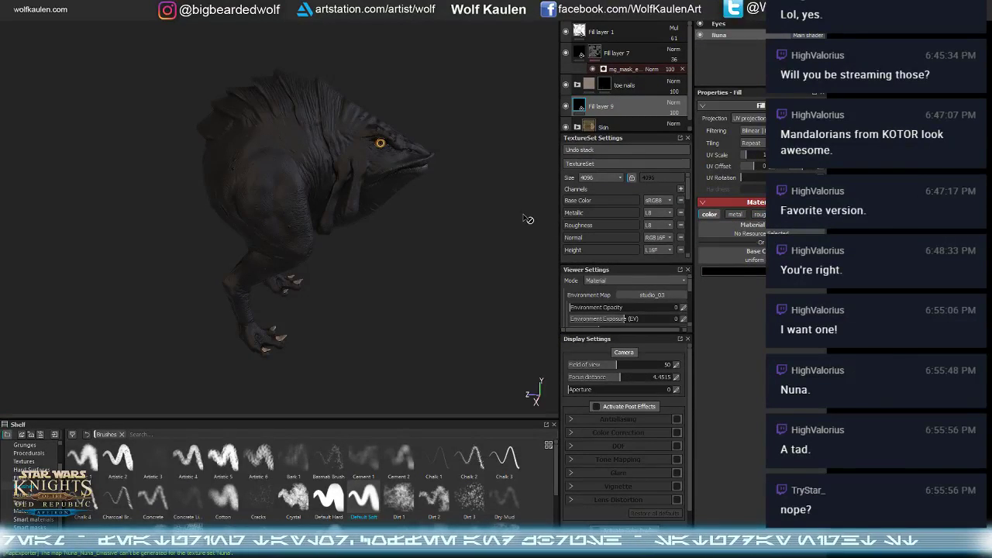
- Change the new fill layer's base color to a medium green with RGB 0.028, 0.156, 0.022
double_click(607, 108)
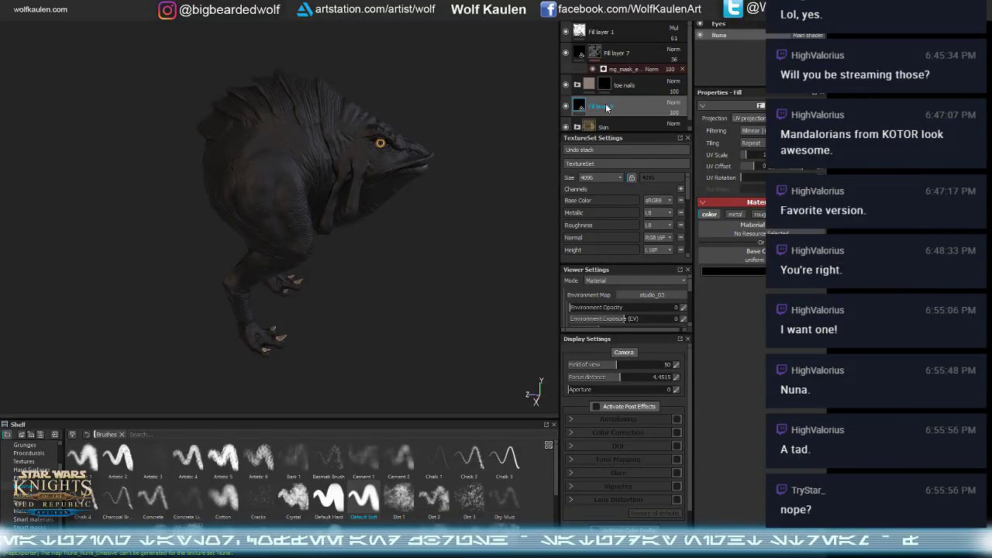
key(Return)
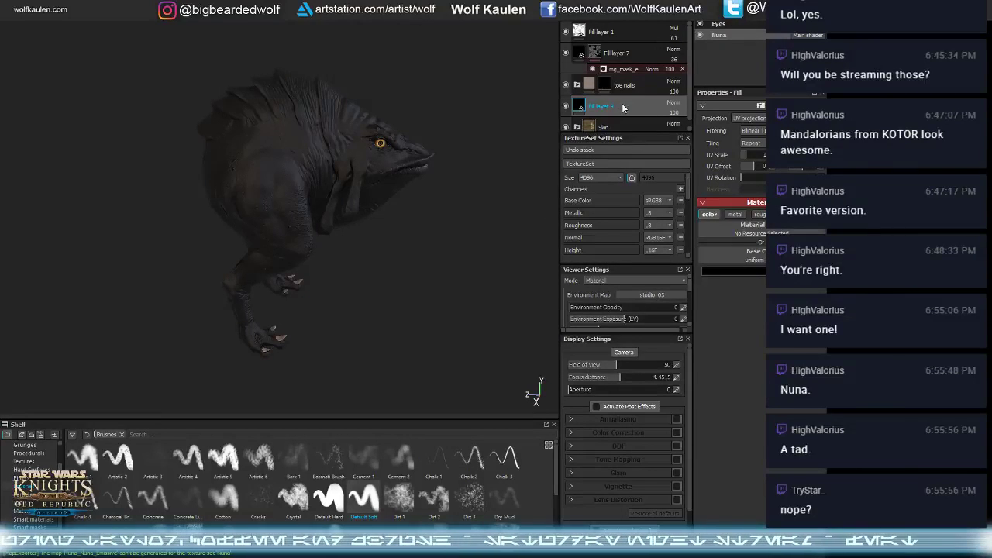
click(745, 269)
drag(725, 283, 702, 282)
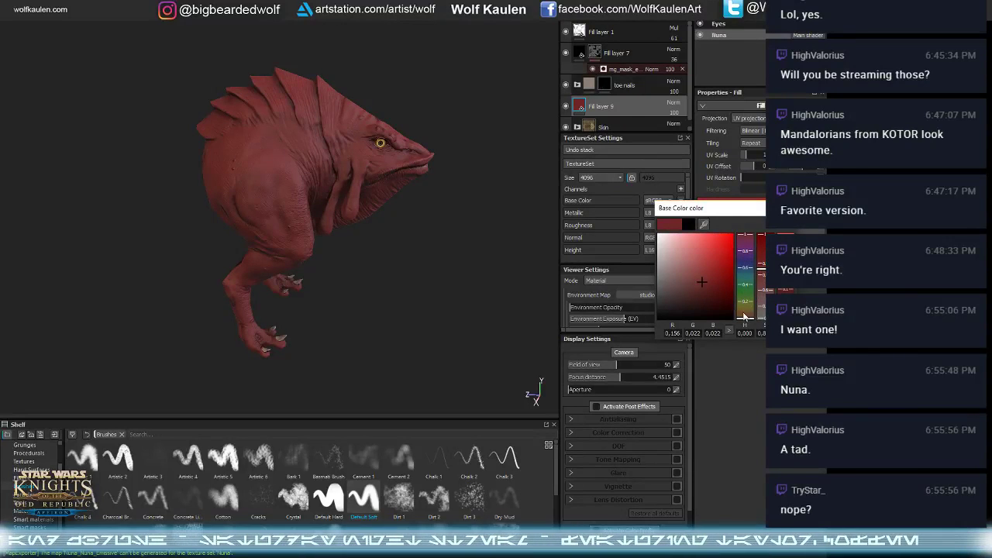
drag(746, 315, 746, 297)
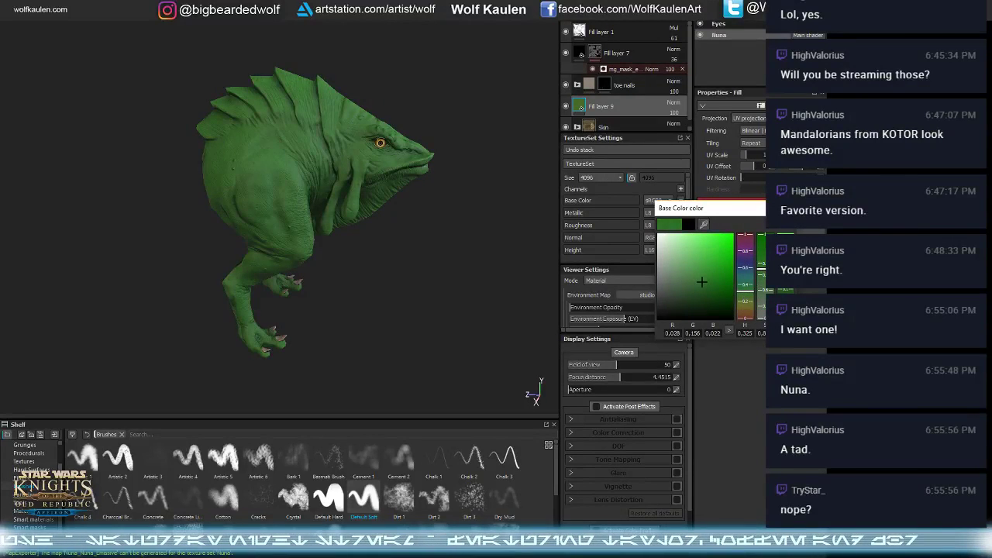
- Try the Multiply and Overlay blend modes on the green fill layer, and set it to Linear dodge (Add)
click(674, 103)
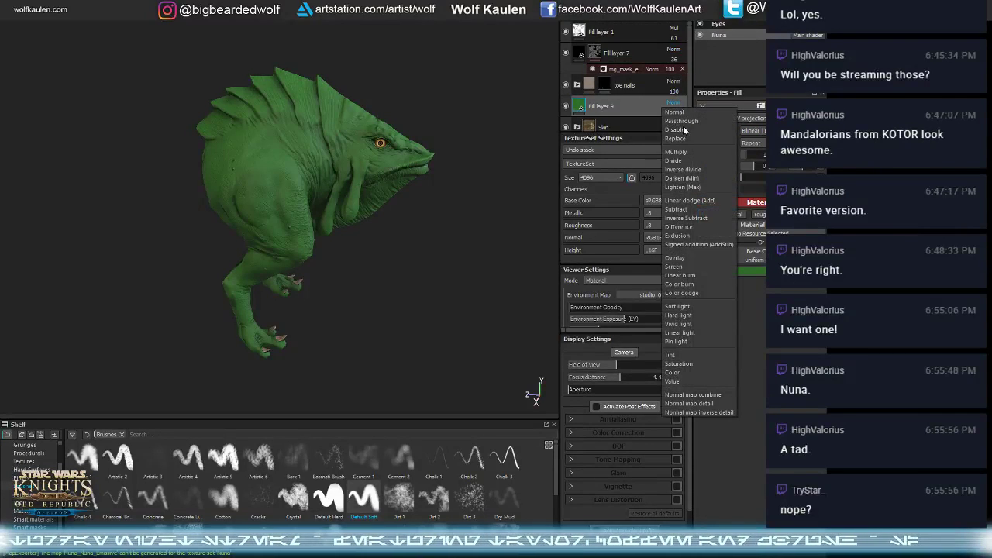
click(679, 153)
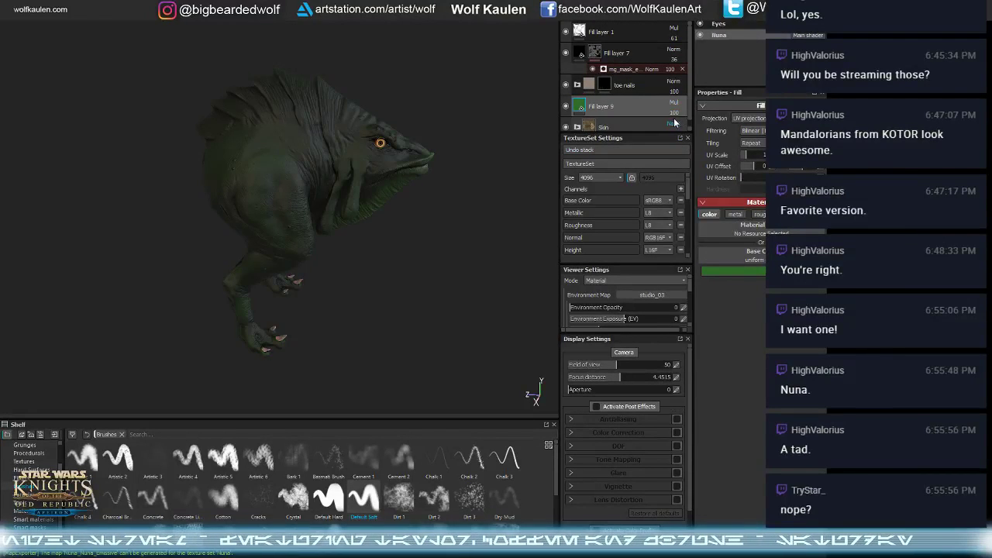
click(673, 103)
click(679, 258)
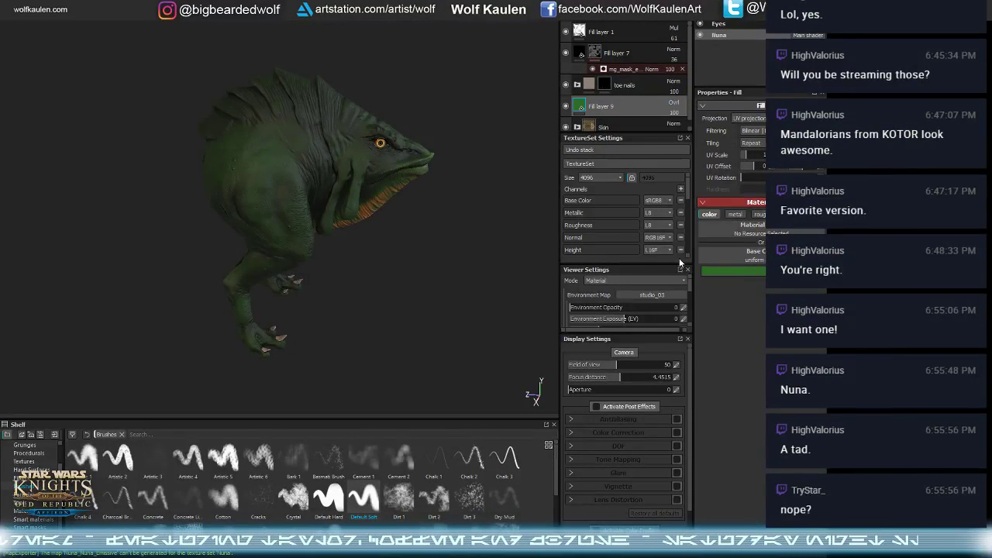
click(674, 102)
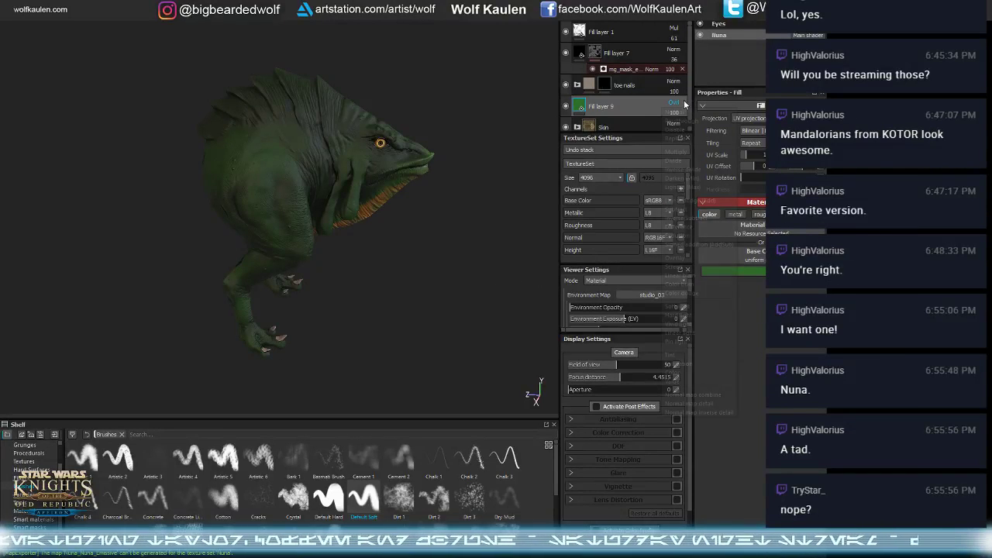
click(680, 200)
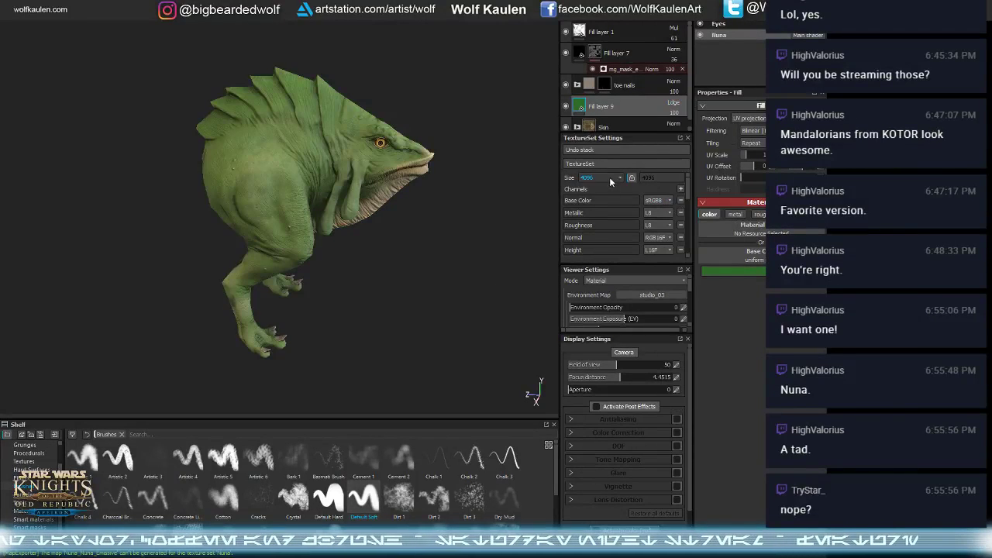
right_click(599, 107)
- Close the Nuna project and discard its unsaved changes
click(8, 6)
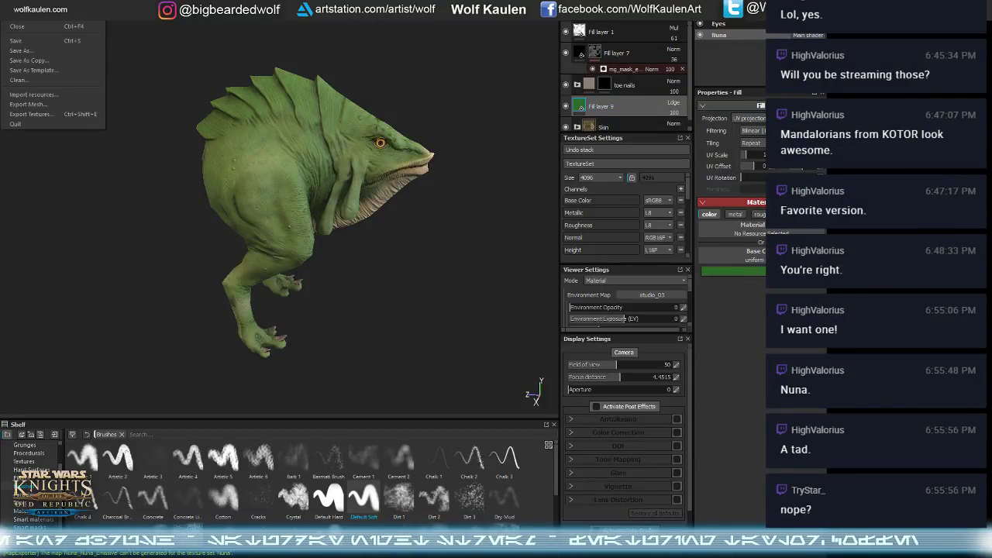
click(14, 26)
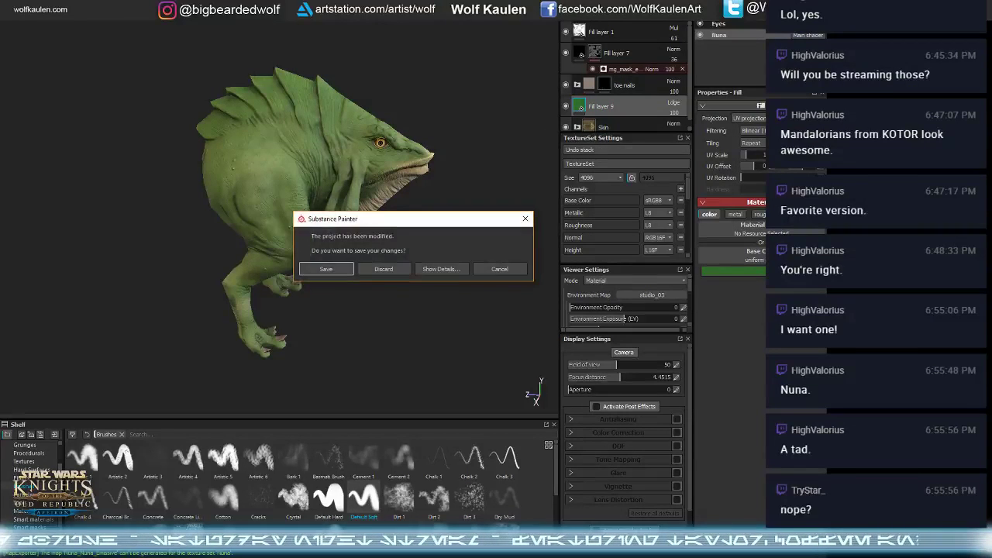
click(368, 269)
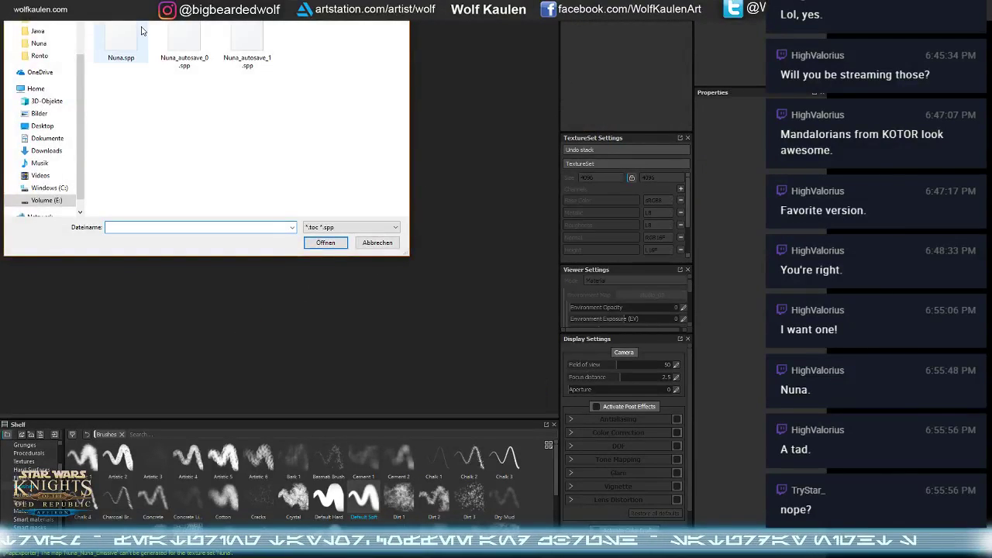
- Open the Eopie.spp project from the Eopie folder inside Apeiron's Creatures folder
scroll(47, 70, up, 2)
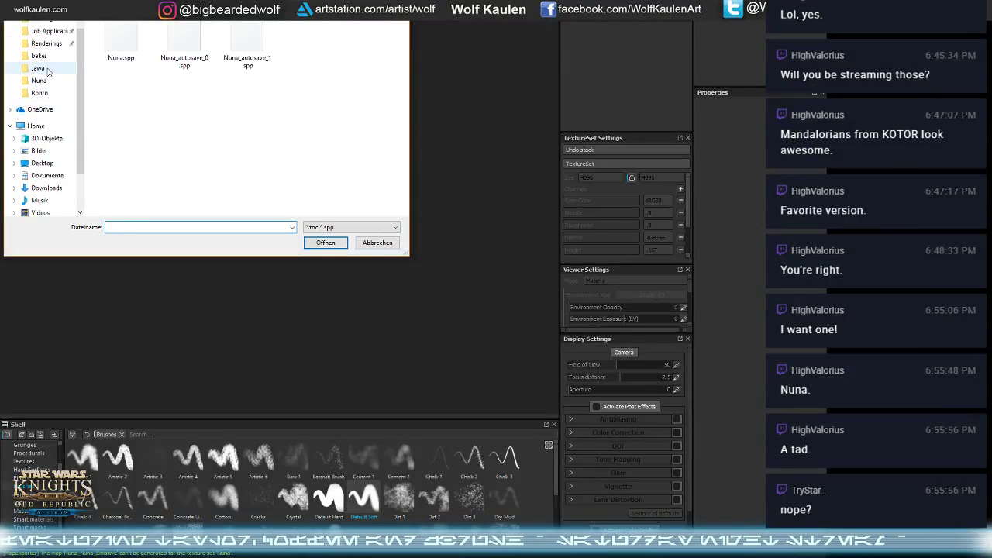
scroll(46, 70, up, 2)
click(43, 26)
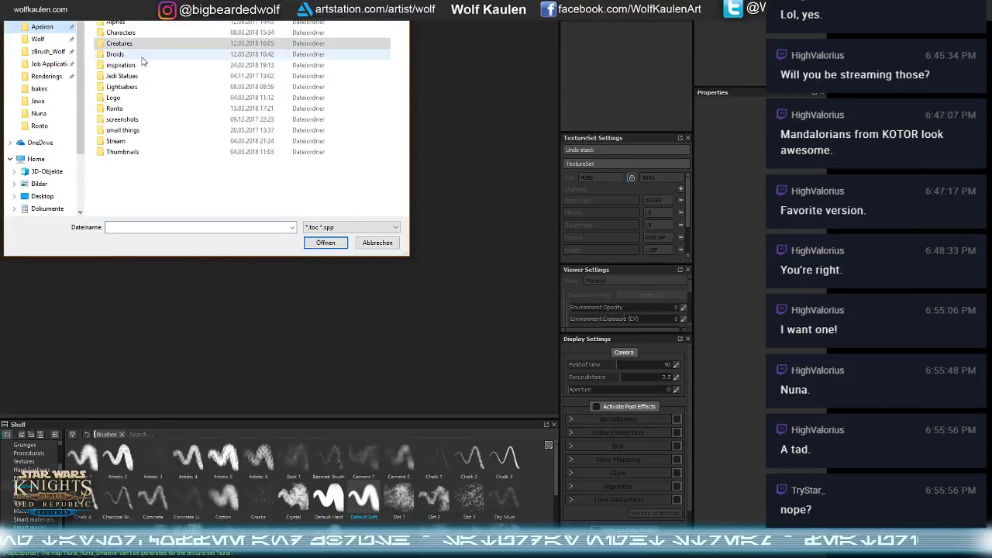
double_click(119, 43)
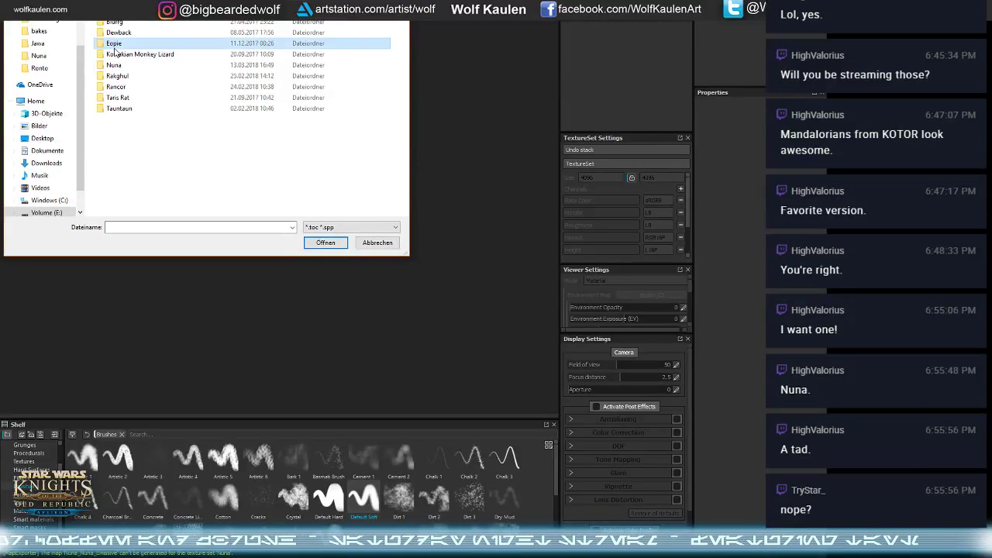
double_click(120, 55)
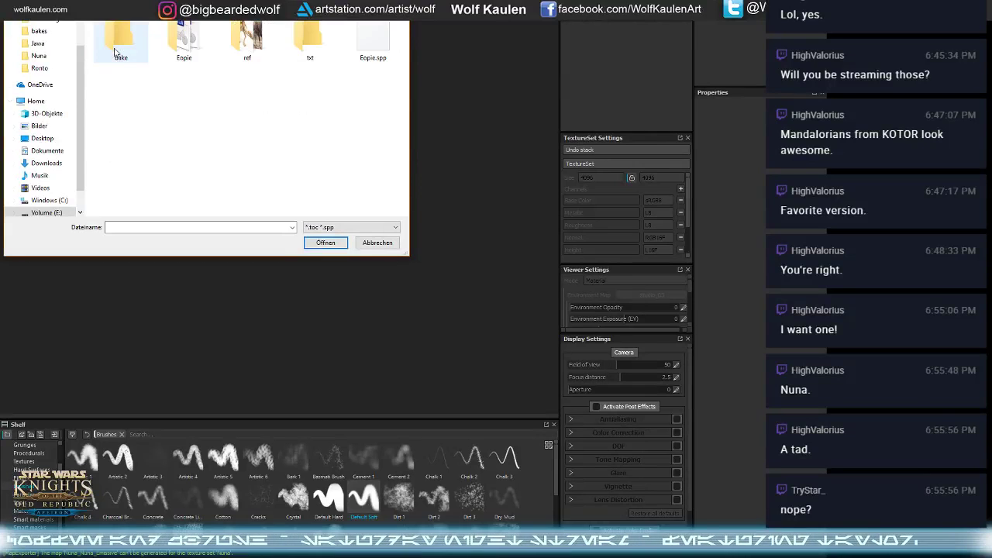
double_click(374, 64)
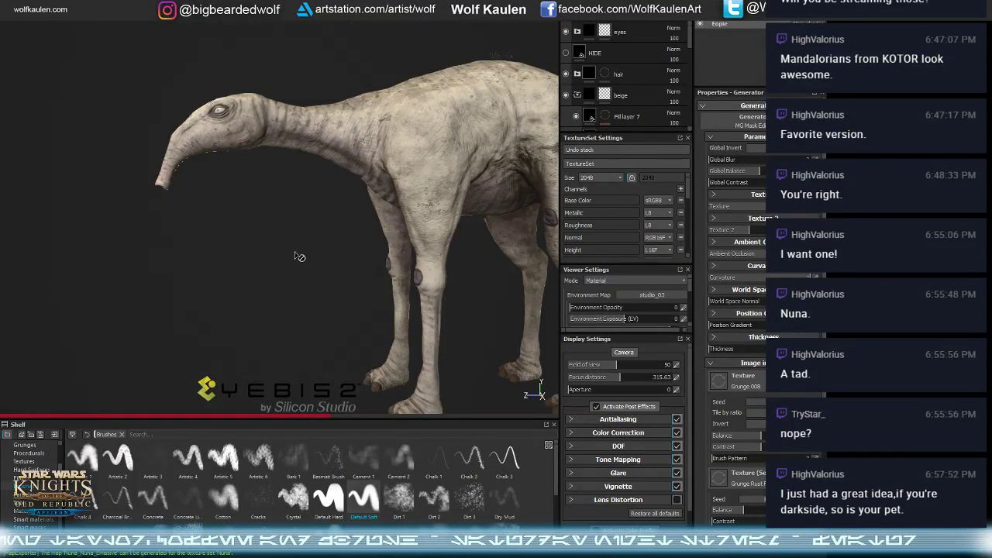
- Examine the textured Eopie model from both sides and inspect its head and eye up close
alt+drag(284, 257, 509, 246)
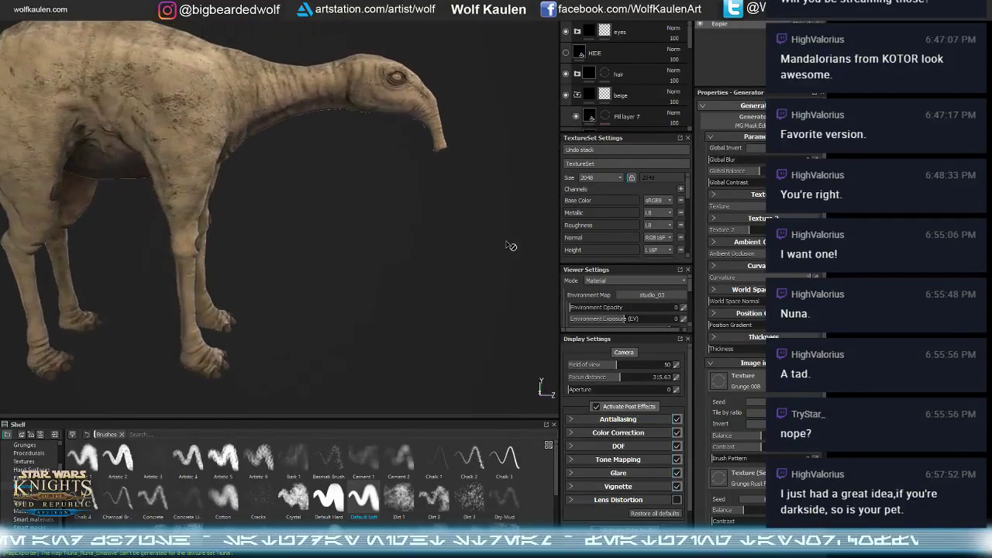
alt+right_drag(355, 240, 369, 197)
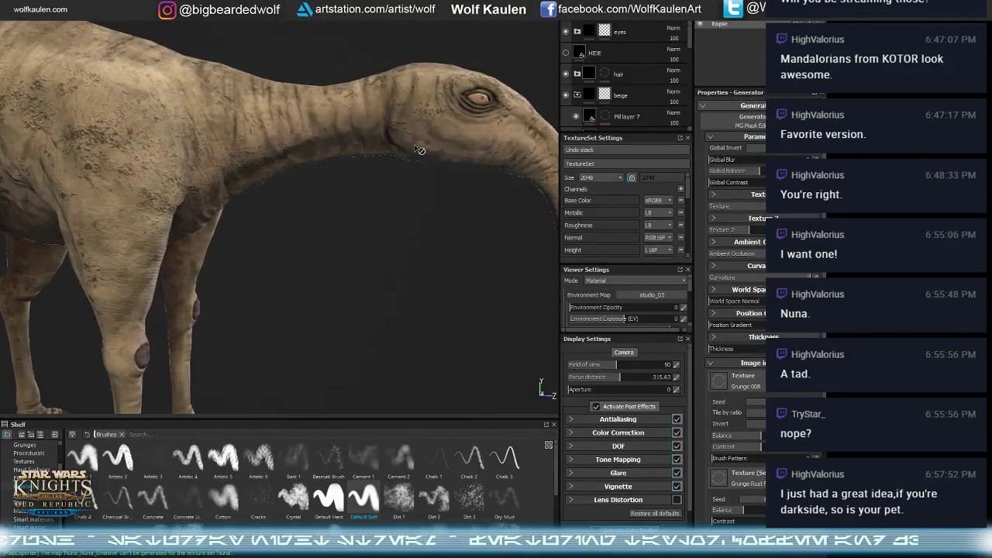
alt+middle_drag(416, 146, 186, 194)
scroll(260, 204, up, 10)
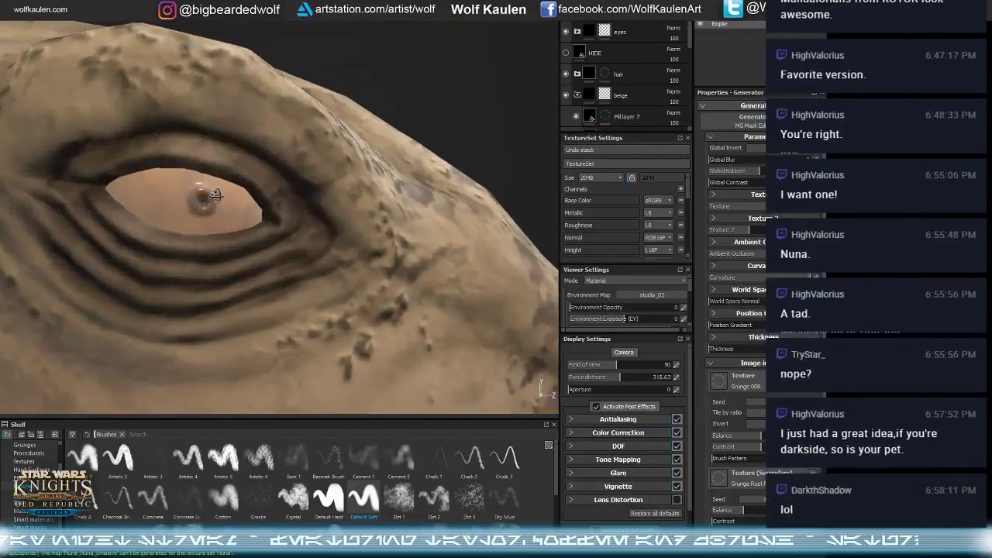
alt+drag(215, 195, 185, 224)
scroll(186, 224, down, 12)
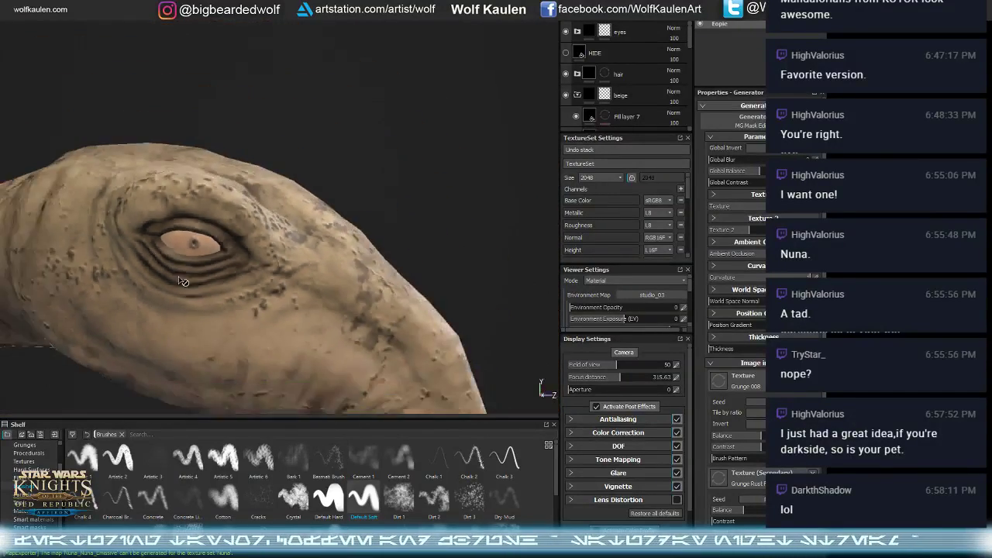
alt+drag(314, 201, 224, 210)
mouse_move(235, 255)
shift+right_down()
mouse_move(146, 257)
mouse_move(231, 270)
shift+right_up()
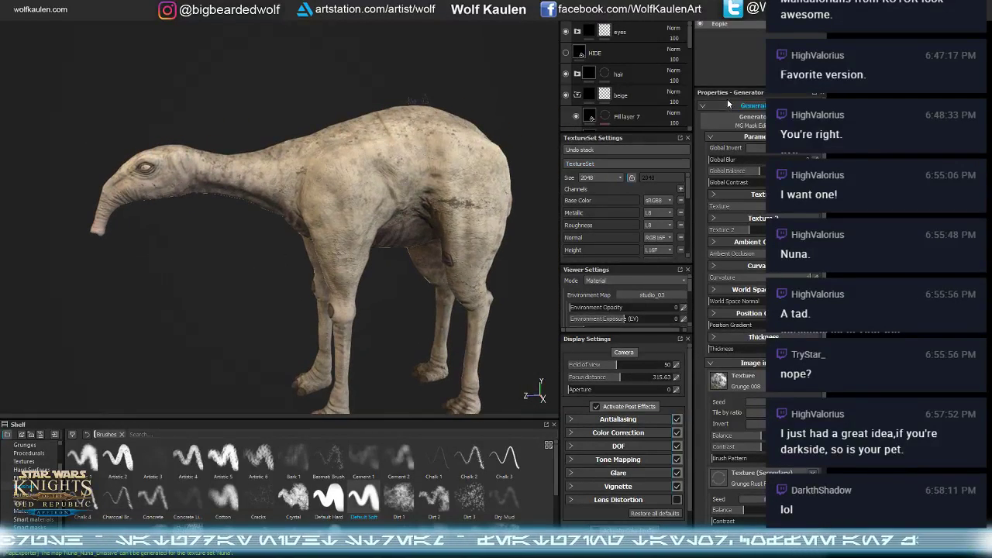
- Make the HIDE layer above the hair folder visible on the Eopie
click(566, 54)
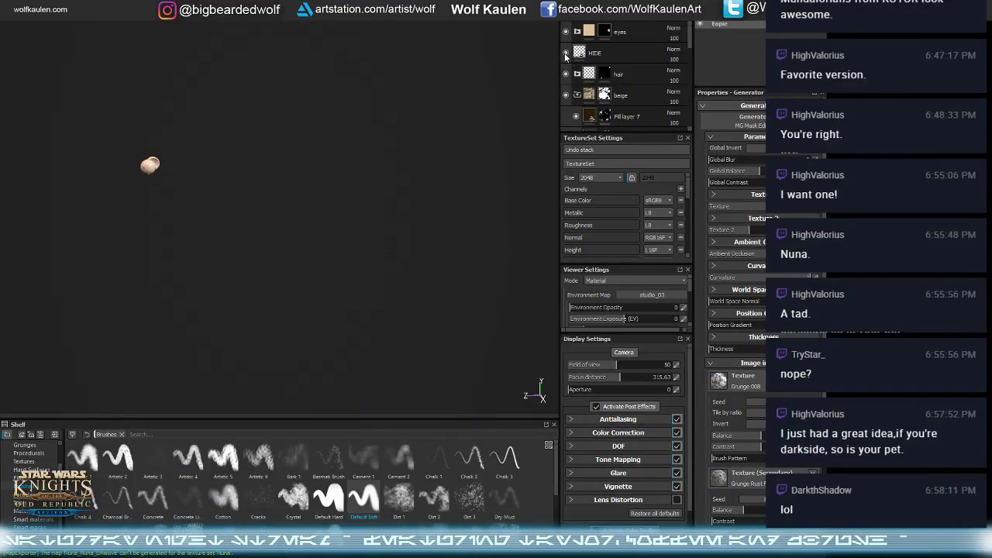
- Hide the HIDE layer above the hair folder and collapse the beige folder
click(566, 53)
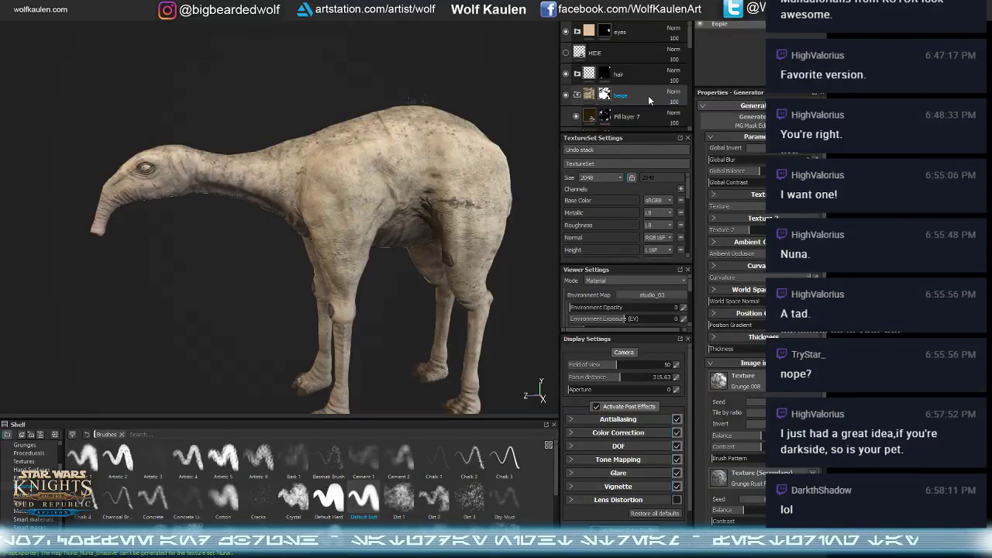
scroll(643, 104, down, 1)
scroll(643, 107, down, 1)
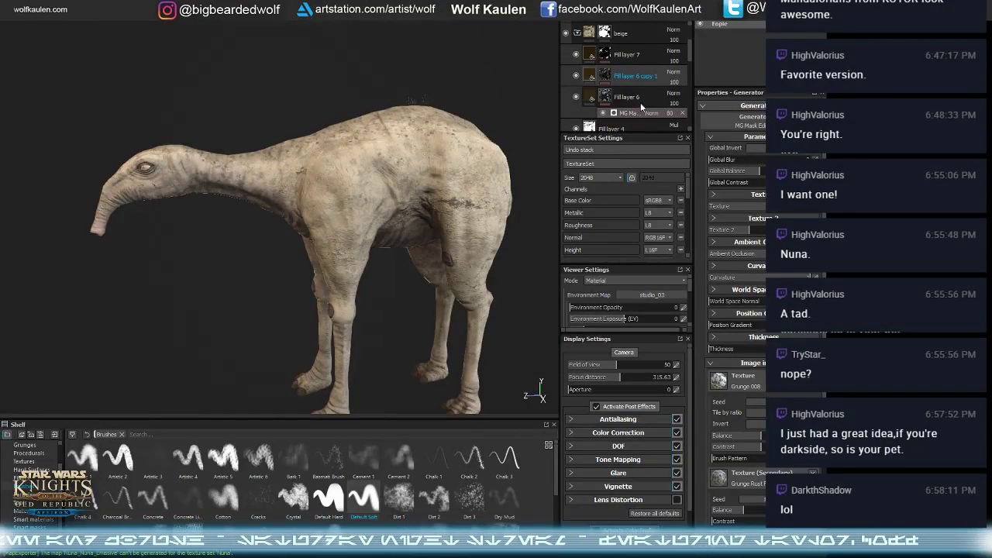
scroll(641, 106, up, 2)
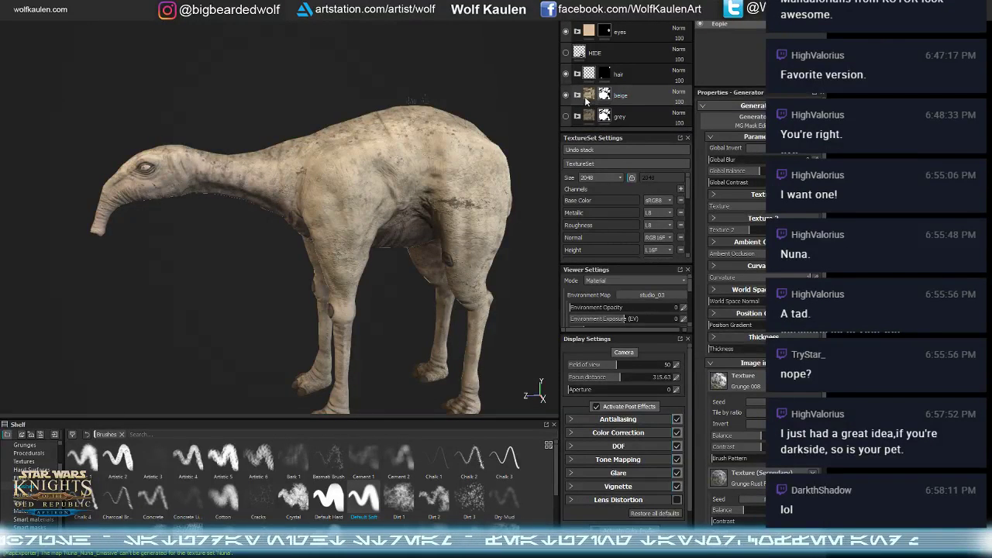
- Compare the beige and grey skin folders on the Eopie, keep beige visible, and delete the grey folder
click(566, 95)
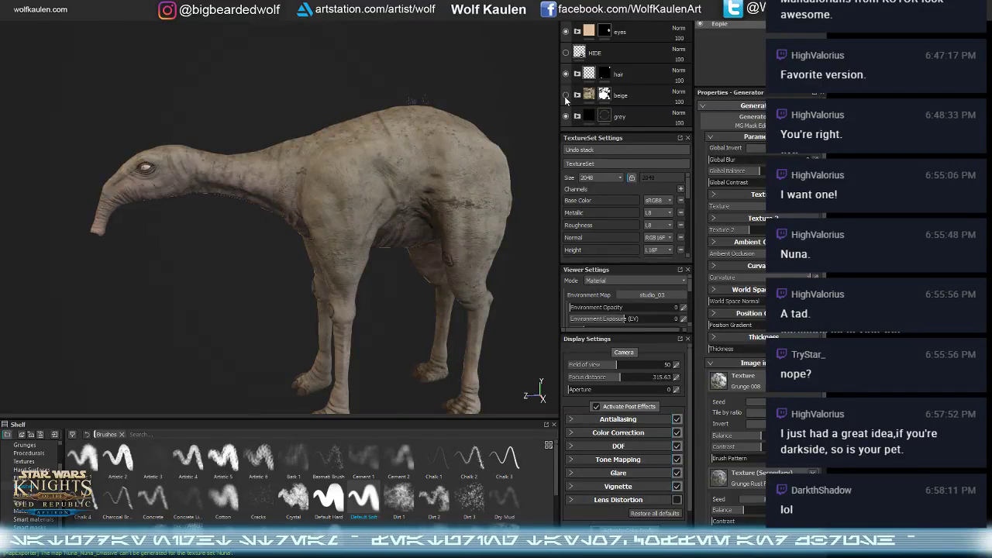
click(566, 96)
click(566, 116)
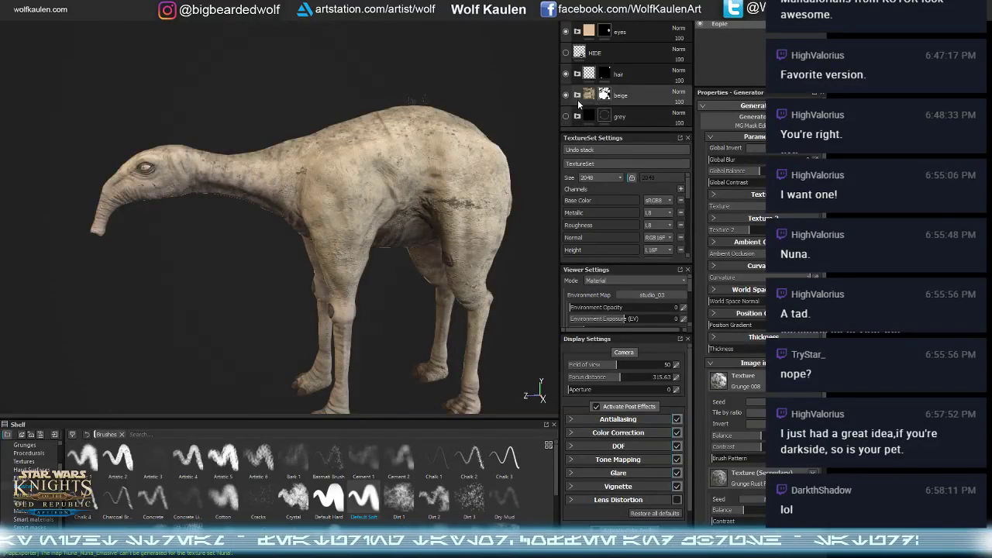
click(586, 115)
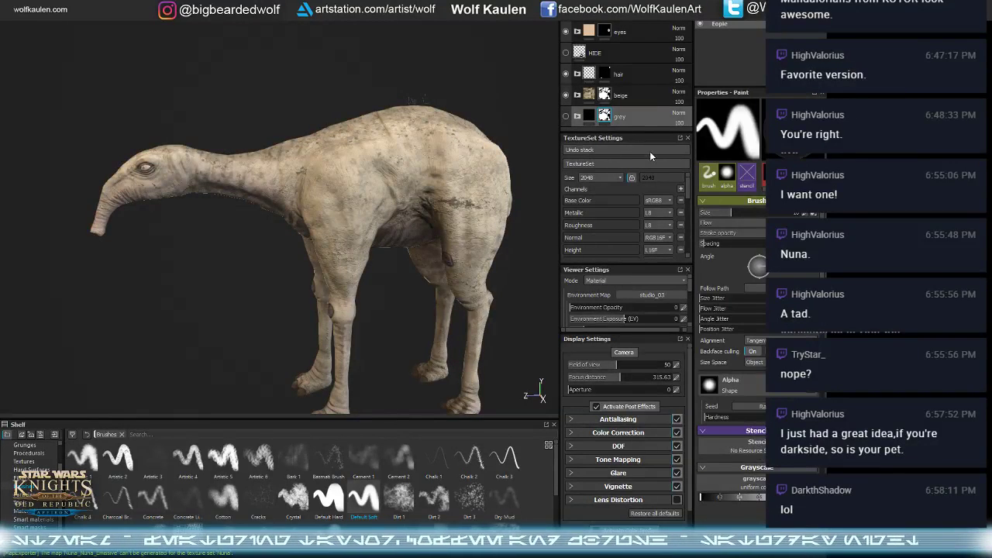
key(Delete)
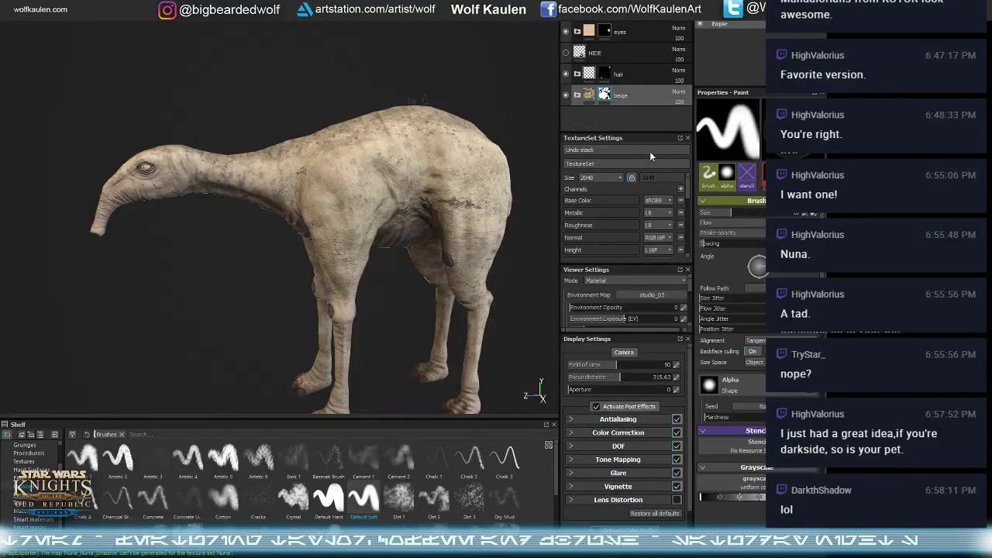
- Shift the base color of the base fill layer in the beige folder's body group to a warmer, more saturated tan
click(577, 95)
scroll(608, 114, down, 6)
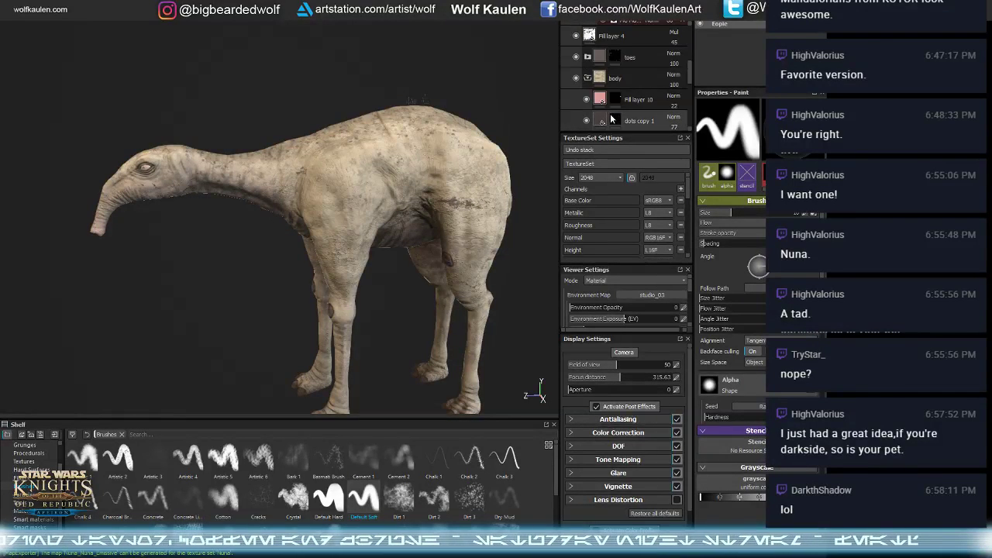
scroll(609, 114, down, 6)
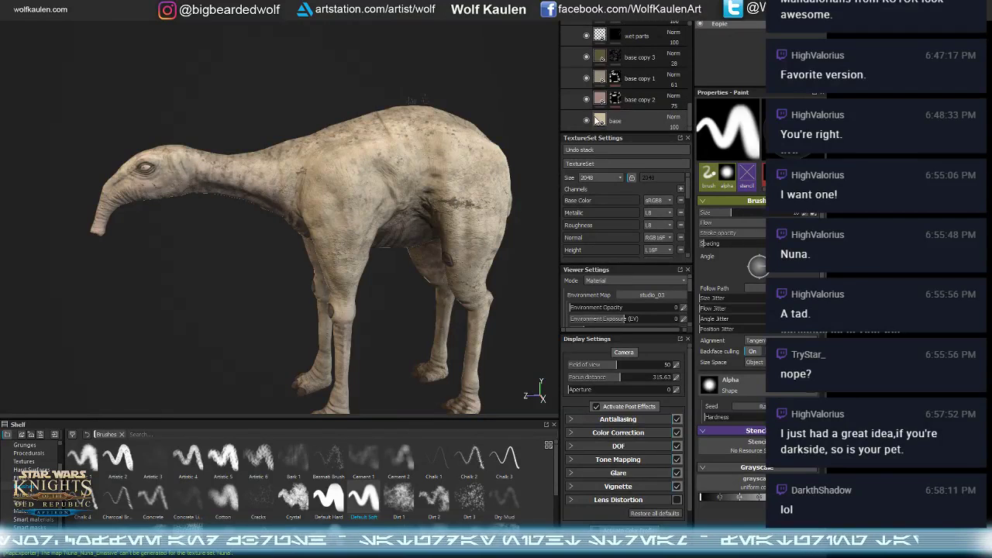
click(600, 120)
click(741, 323)
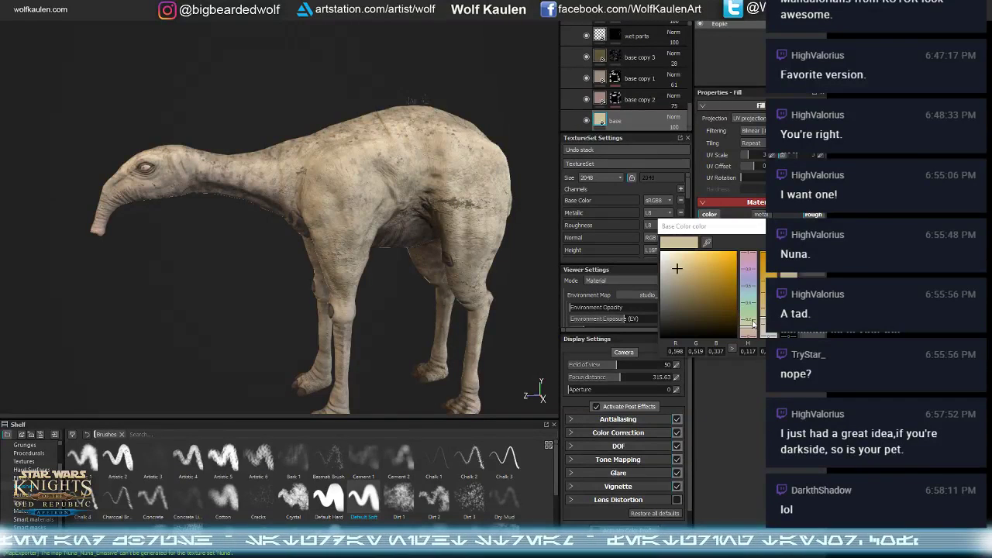
click(686, 268)
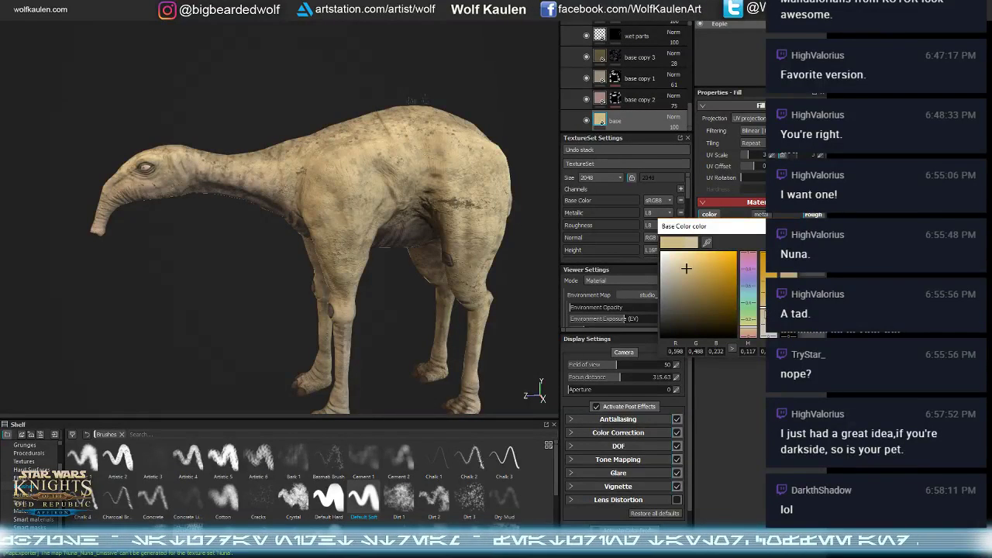
drag(686, 269, 682, 268)
drag(753, 331, 752, 336)
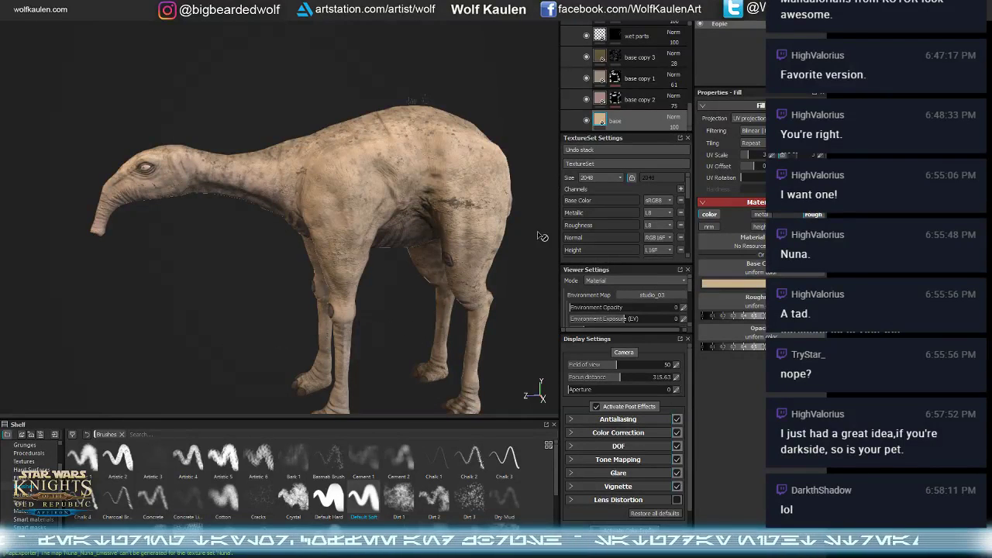
- Delete all the existing fill layers inside the eyes folder, keeping the empty masked folder
scroll(636, 113, up, 3)
scroll(630, 113, up, 1)
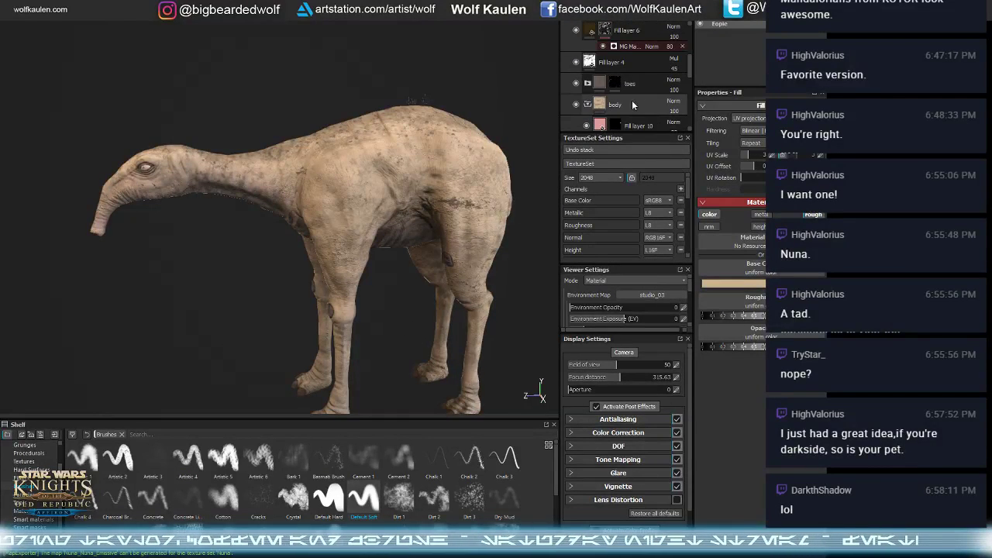
scroll(613, 109, up, 2)
scroll(614, 109, up, 2)
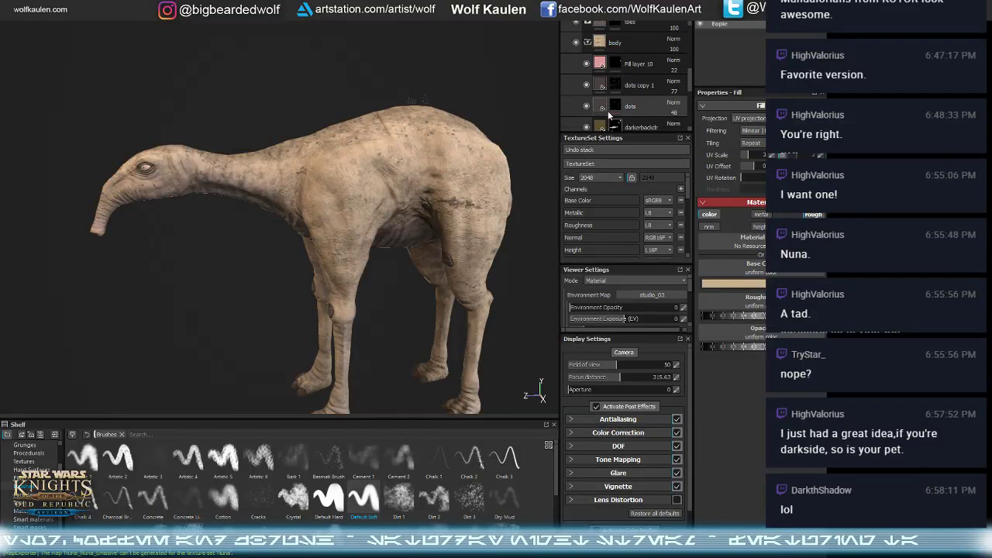
scroll(608, 108, up, 2)
scroll(609, 110, up, 1)
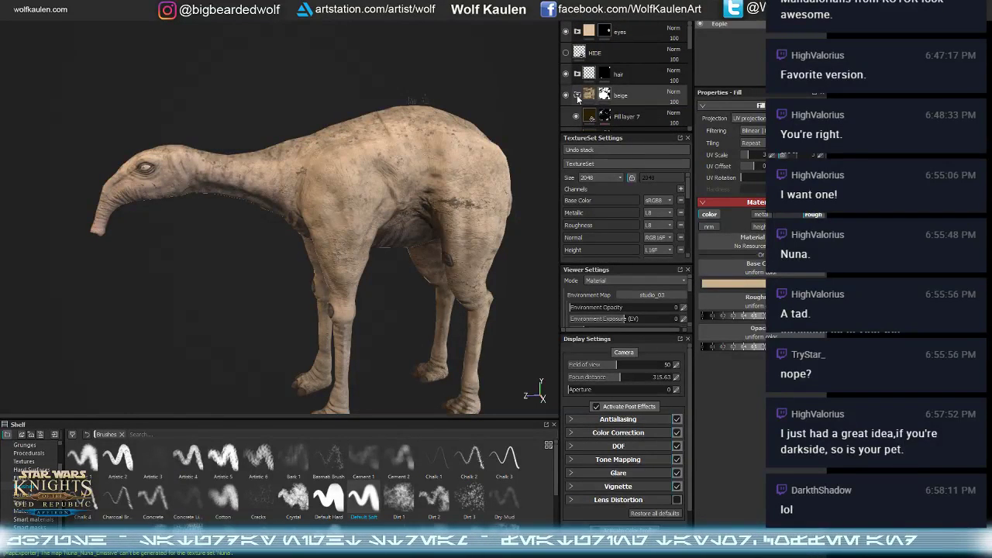
click(578, 32)
key(1)
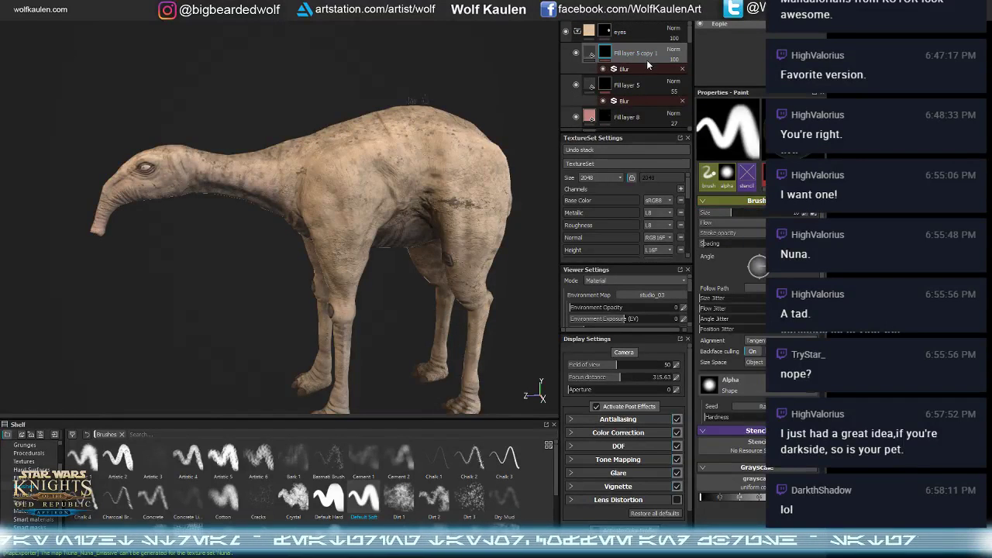
key(Delete)
key(Delete)
key(Delete)
key(Delete)
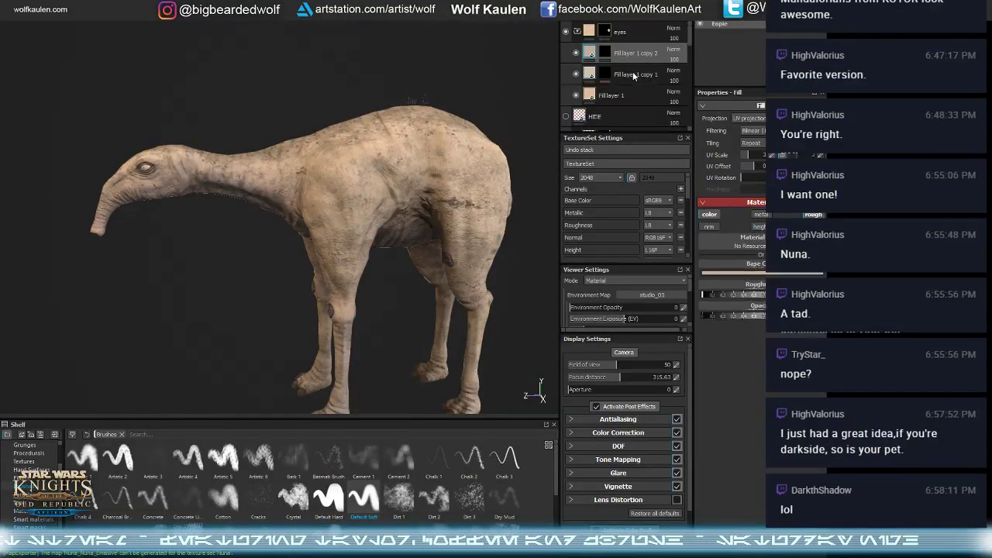
key(Delete)
key(Delete)
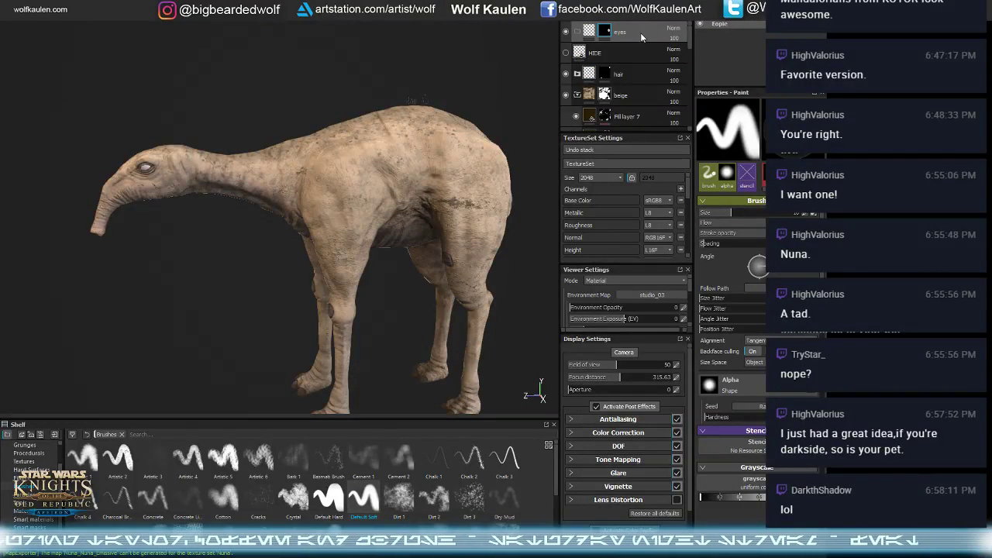
- Add a new fill layer inside the eyes folder, check the Eopie reference image, and set the fill's base color to black
drag(622, 32, 620, 51)
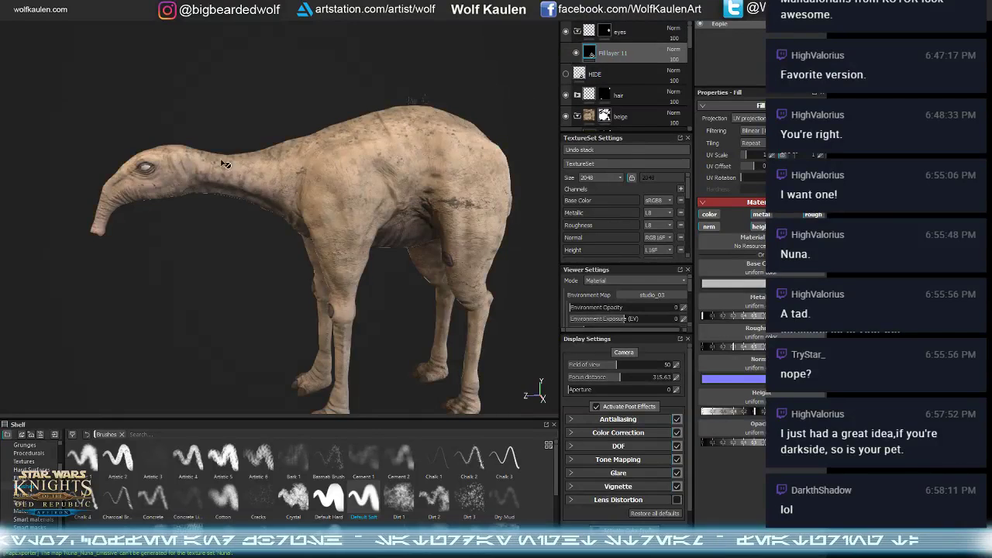
scroll(225, 165, up, 10)
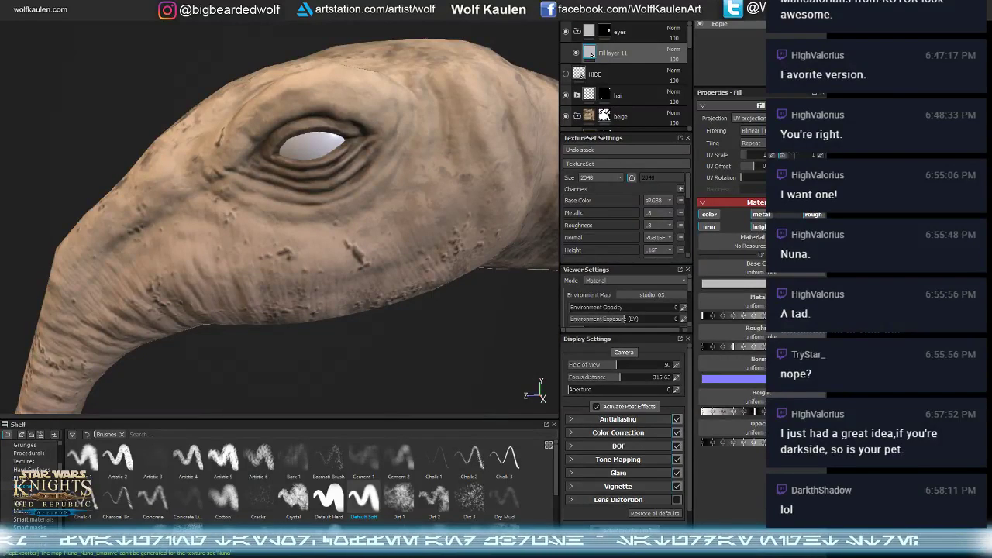
key(alt+Tab)
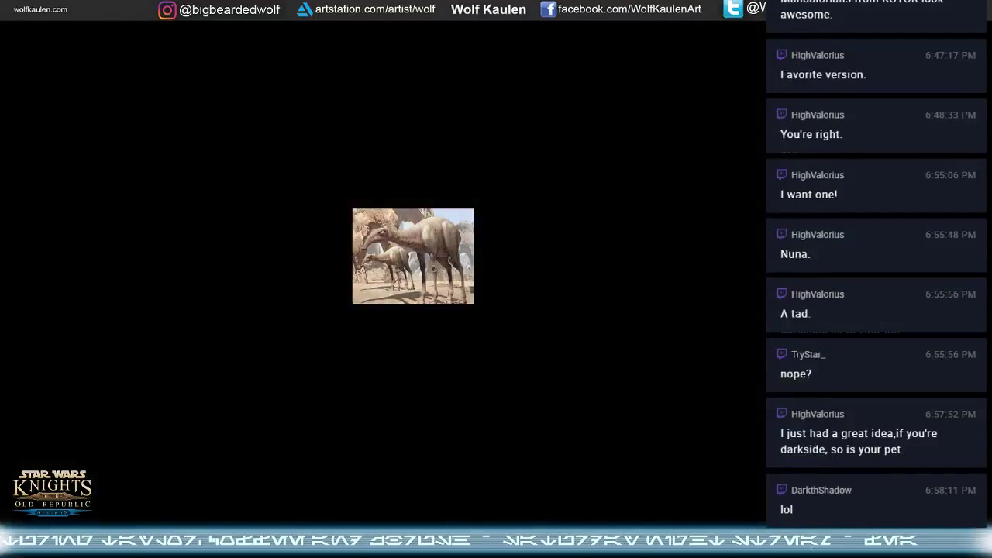
key(alt+Tab)
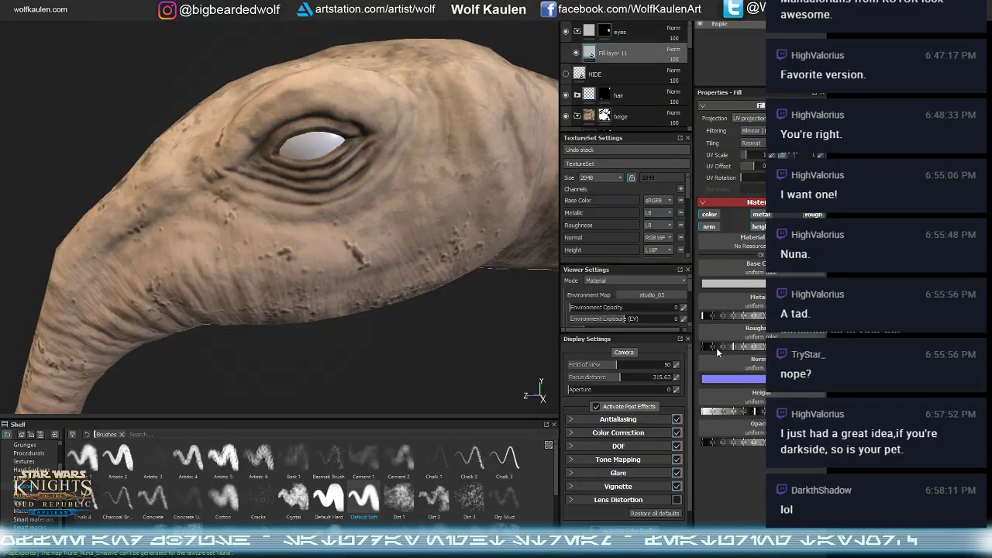
click(720, 287)
click(675, 335)
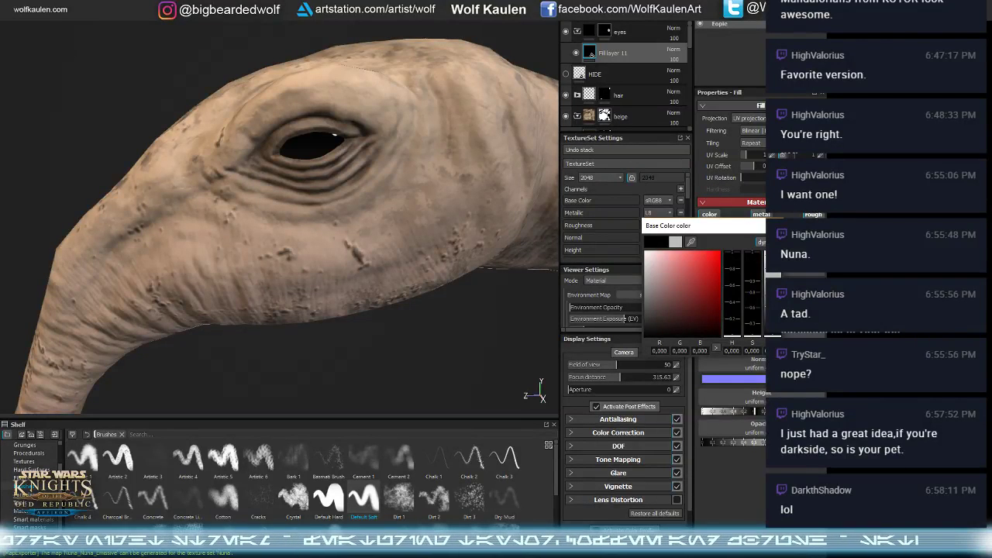
- Duplicate the black eye fill, give the copy a black mask, and set its base color to dark amber, about RGB 0.08, 0.05, 0.001
key(ctrl+d)
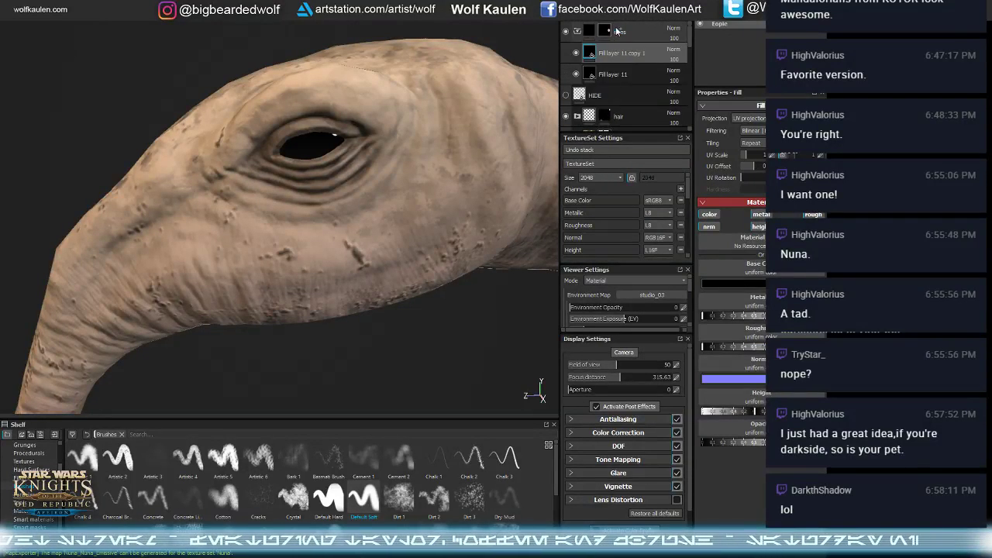
alt+drag(346, 162, 459, 126)
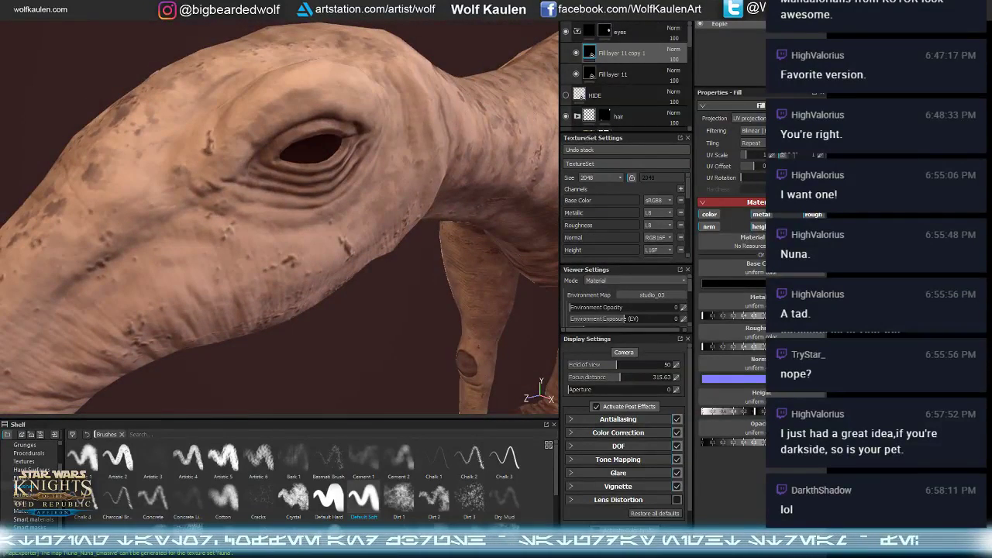
click(604, 53)
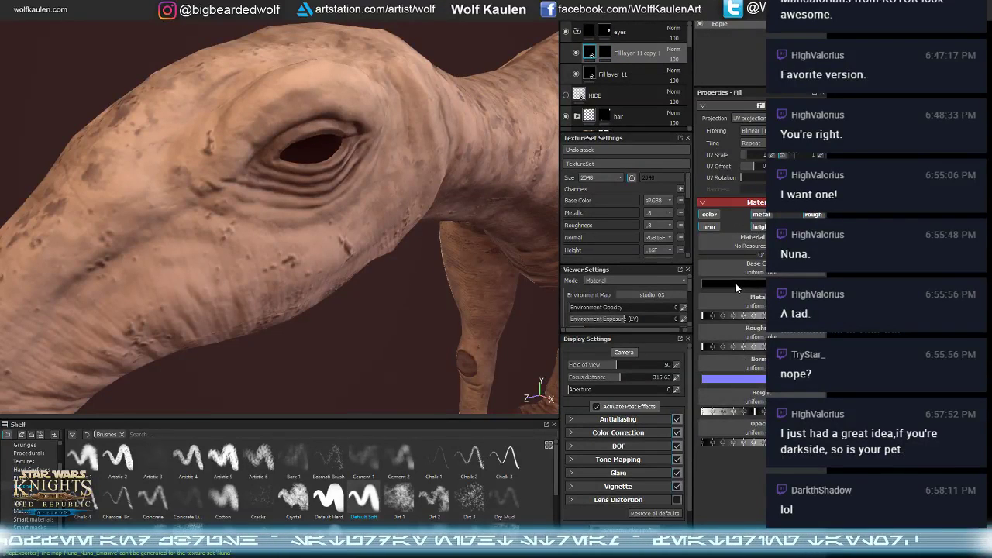
click(736, 283)
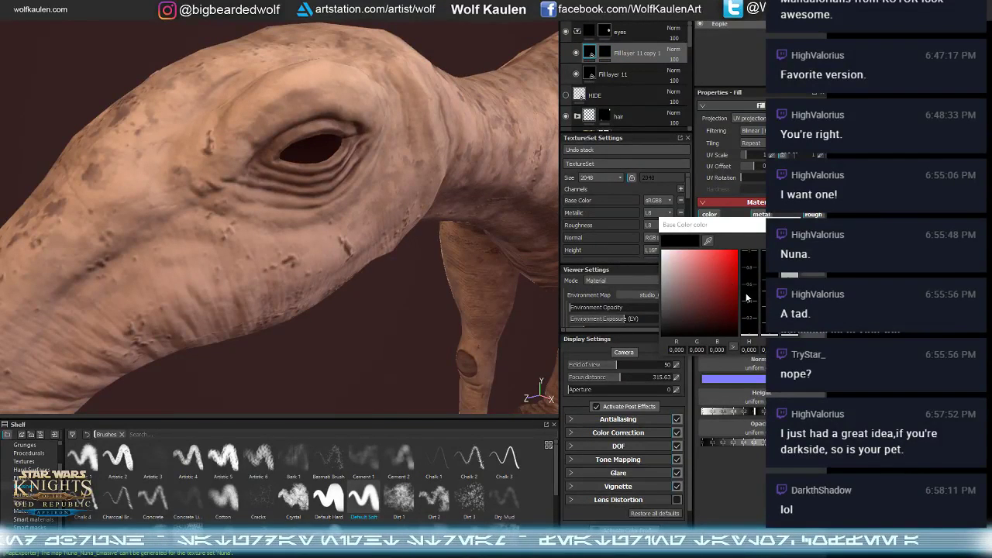
drag(746, 298, 749, 329)
click(730, 308)
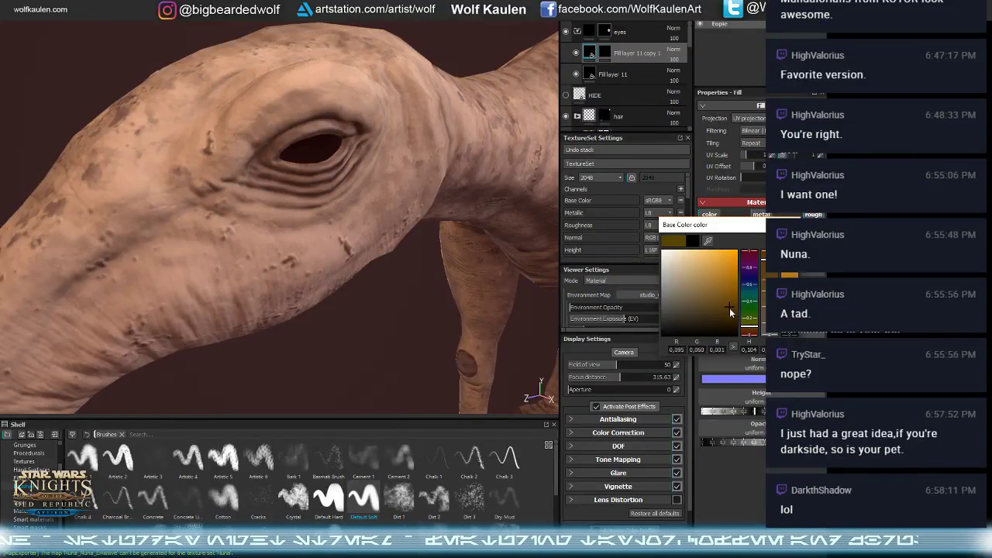
- Paint the dark amber layer's mask over the eyeball so the color covers the iris area
click(607, 52)
right_click(607, 52)
click(635, 32)
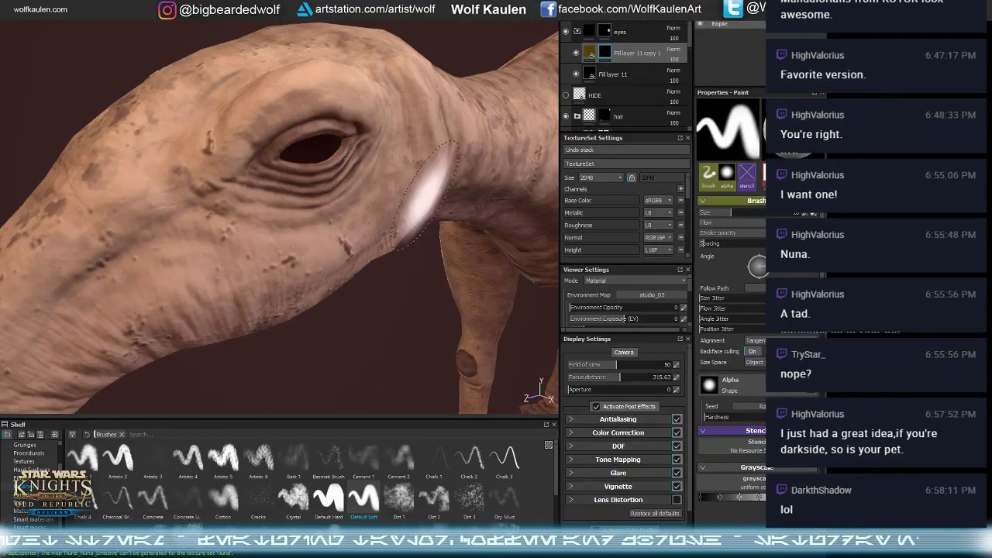
mouse_move(321, 159)
alt+mouse_down()
mouse_move(308, 141)
mouse_move(375, 224)
alt+mouse_up()
scroll(306, 166, up, 5)
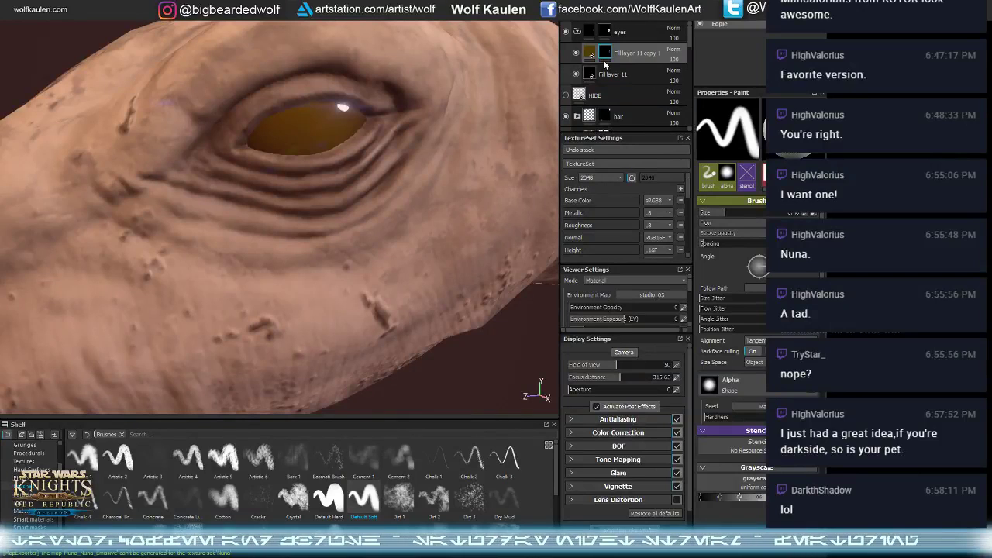
- Duplicate the dark amber eye layer and set the copy's base color to a brighter orange, RGB 0.200, 0.097, 0.002
key(ctrl+d)
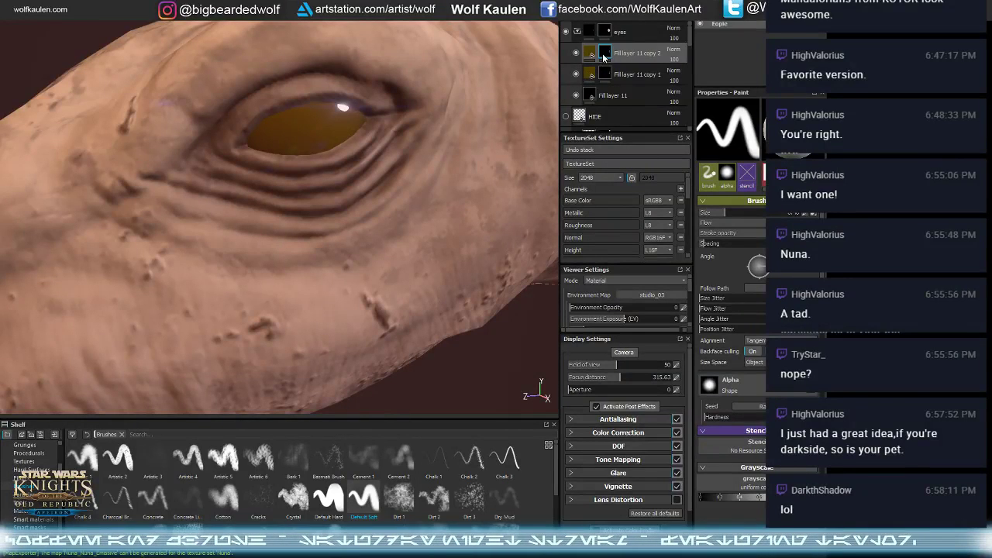
right_click(604, 57)
key(Escape)
click(590, 53)
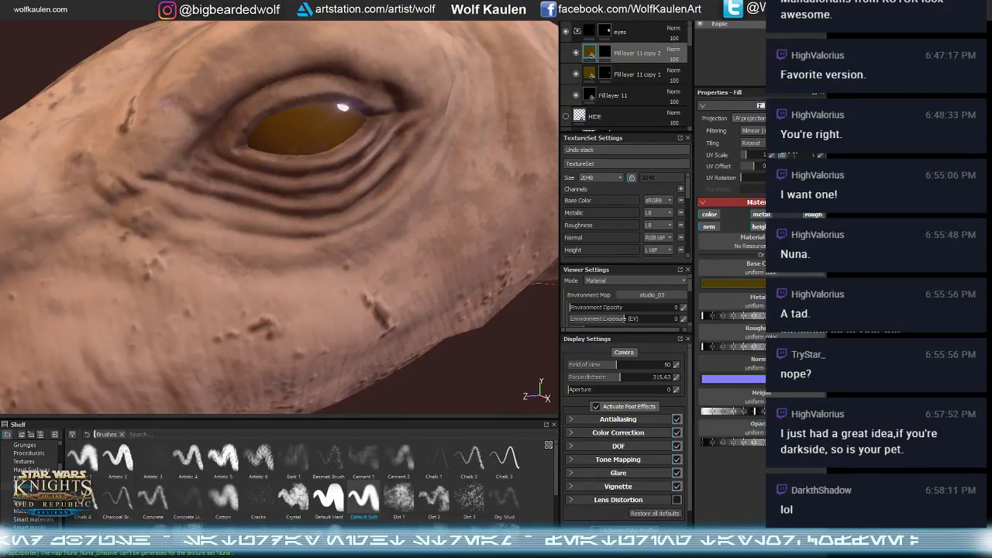
click(733, 283)
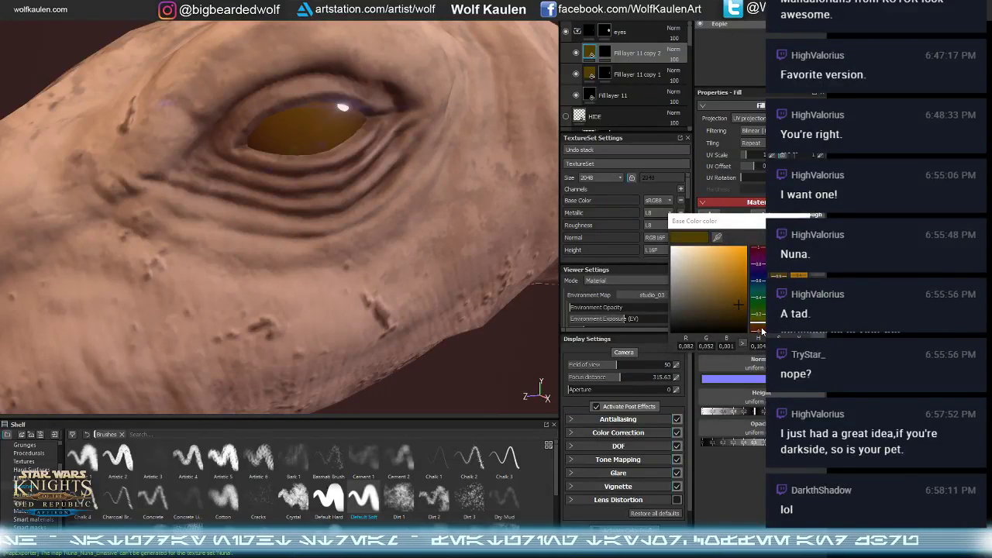
drag(763, 332, 739, 291)
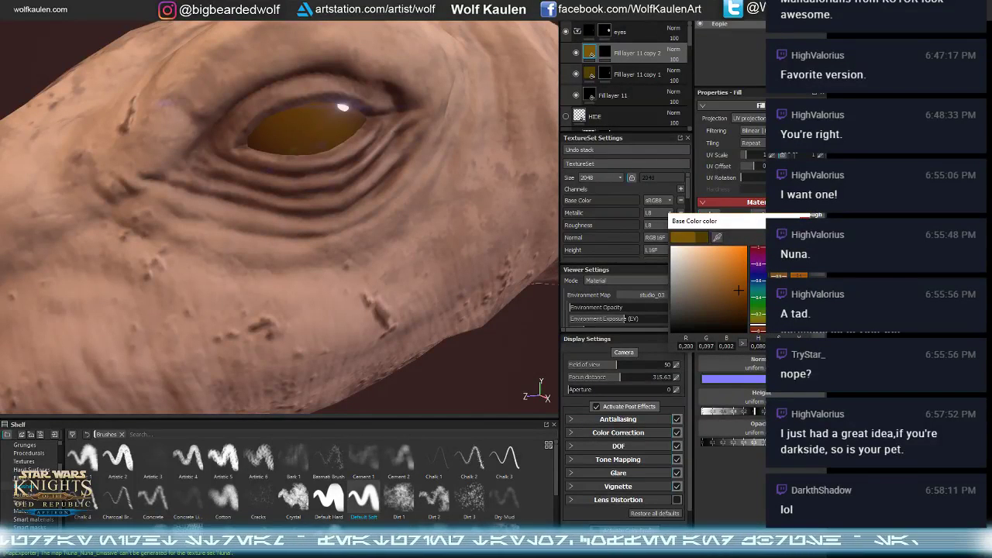
- Clear the orange eye layer's mask and paint it over the eyeball with a soft brush
click(605, 53)
right_click(604, 53)
click(631, 74)
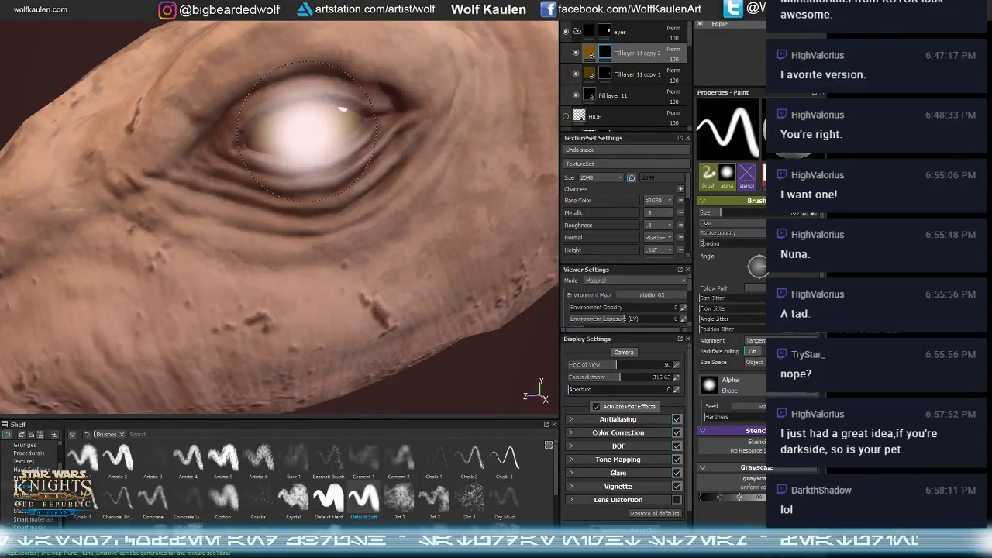
alt+drag(365, 292, 543, 140)
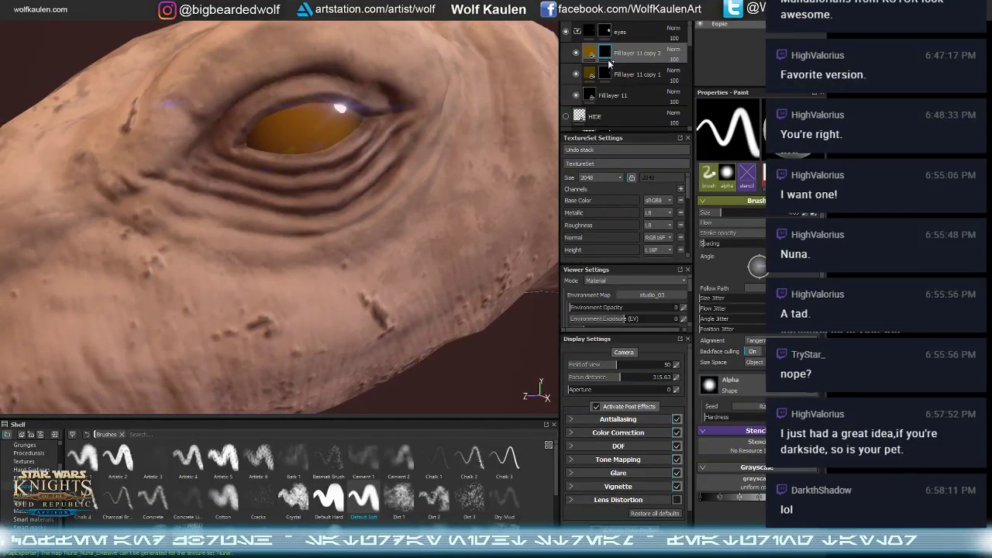
- Duplicate the orange eye layer, clear the copy's mask, and set its base color to yellow, RGB 0.447, 0.330, 0.005
right_click(607, 53)
click(629, 77)
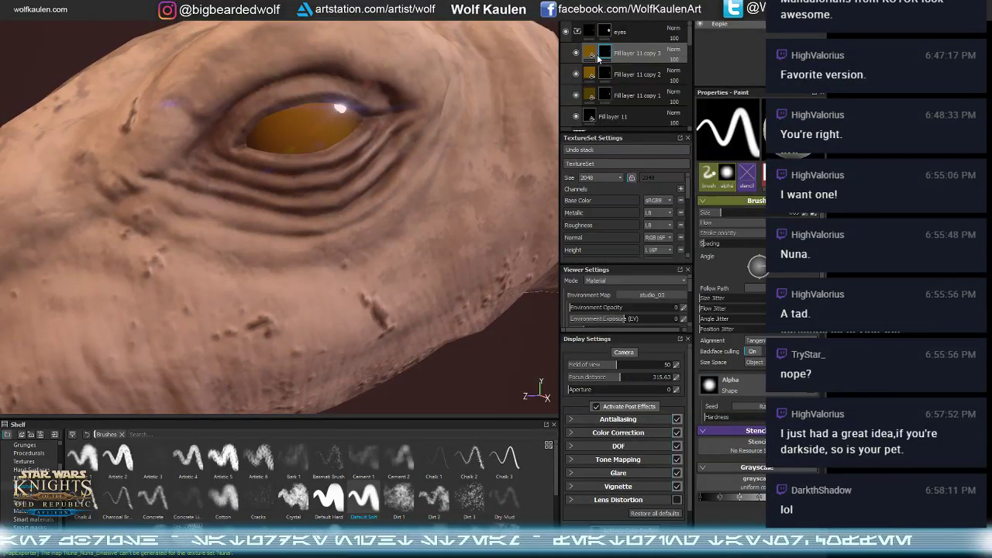
click(744, 270)
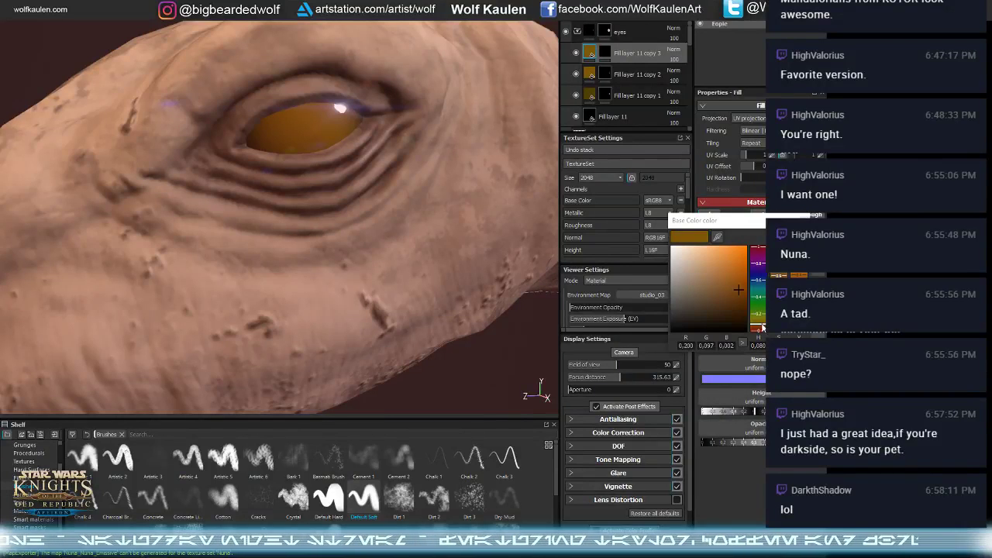
drag(757, 325, 758, 319)
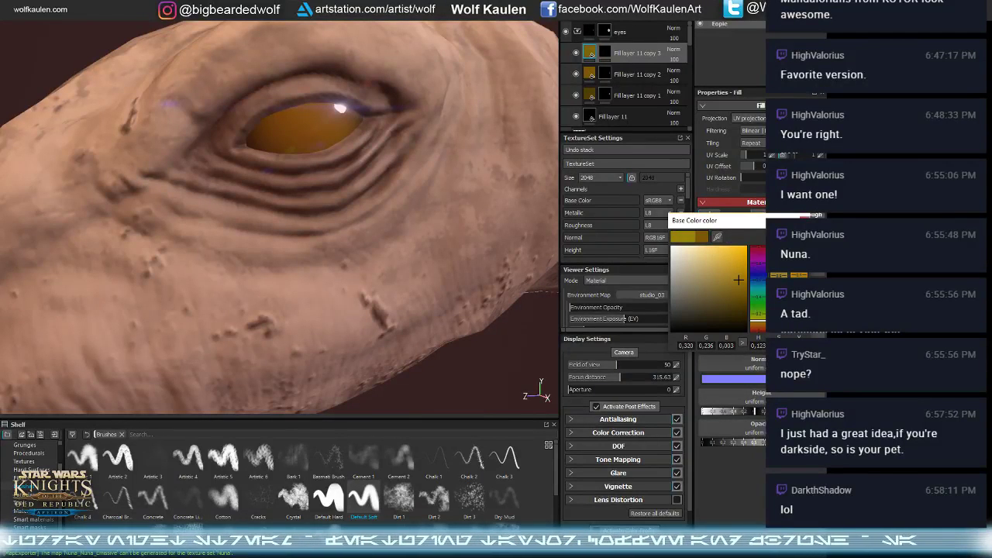
drag(739, 280, 738, 271)
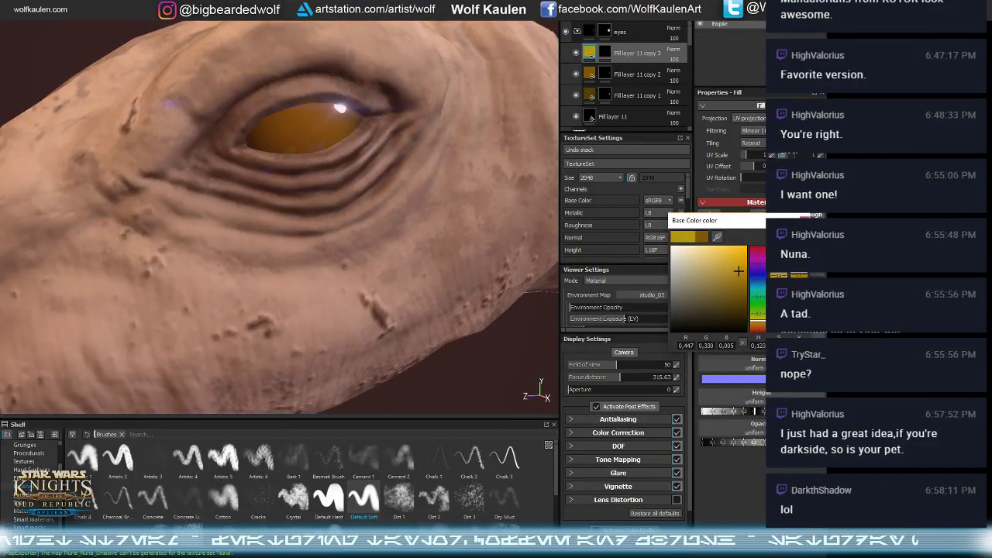
- Paint the yellow layer's mask across the middle of the eyeball with a smaller soft brush, undoing an unwanted stroke
click(606, 56)
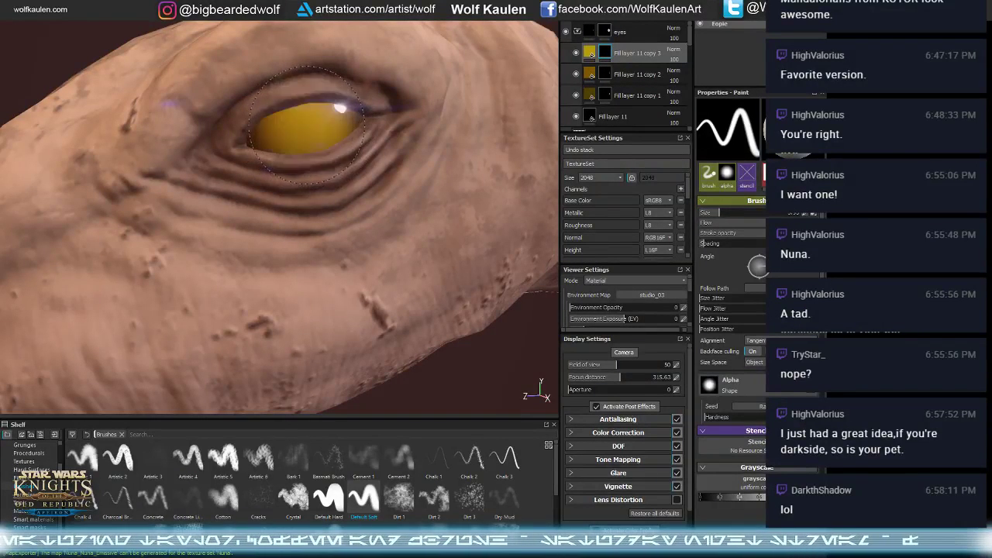
key(bracketleft)
key(ctrl+z)
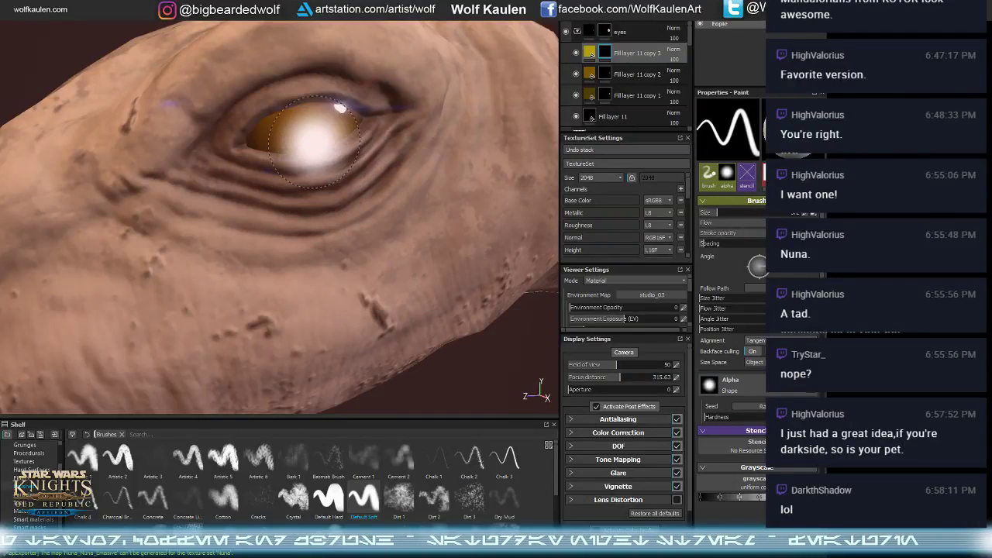
- Duplicate the yellow eye layer and set the copy's base color to bright yellow, RGB 1.000, 0.739, 0.010
click(589, 57)
key(ctrl+d)
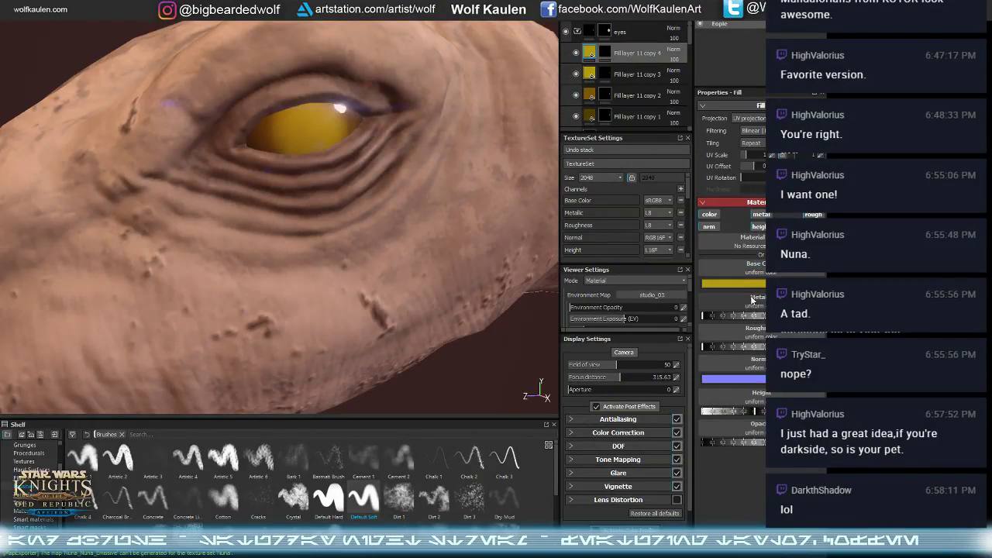
click(736, 304)
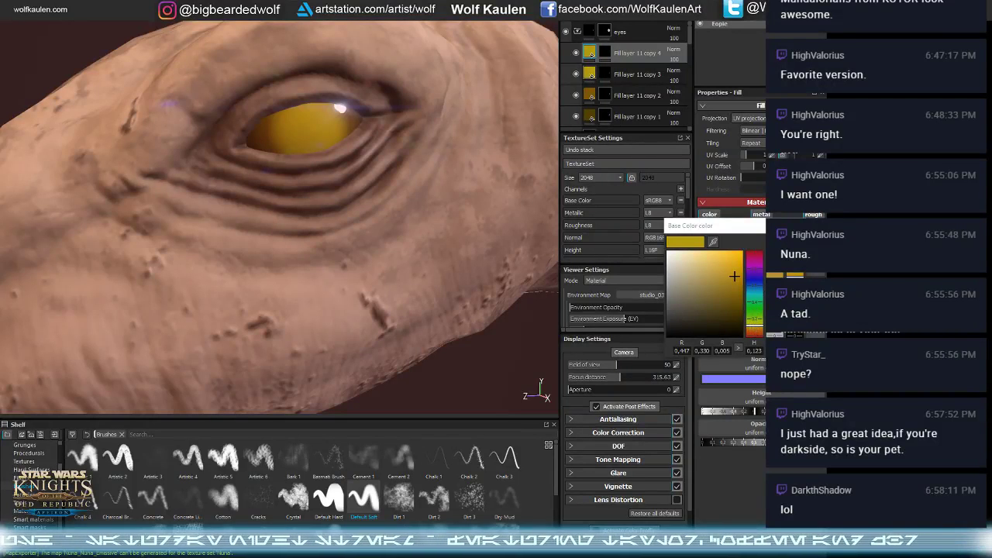
drag(734, 277, 735, 253)
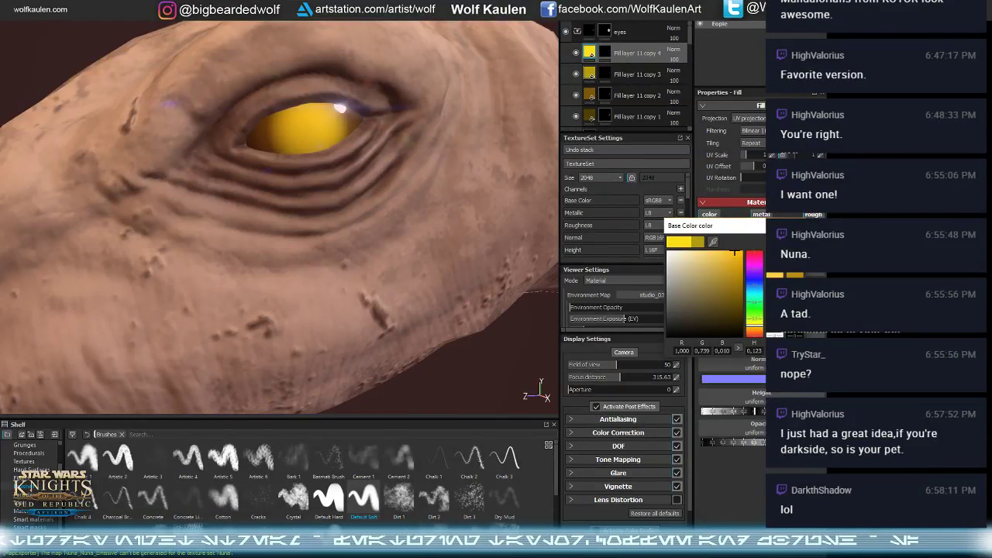
- Clear the bright yellow layer's mask and try painting a soft bright area in the center of the eyeball
right_click(608, 54)
click(627, 68)
click(627, 68)
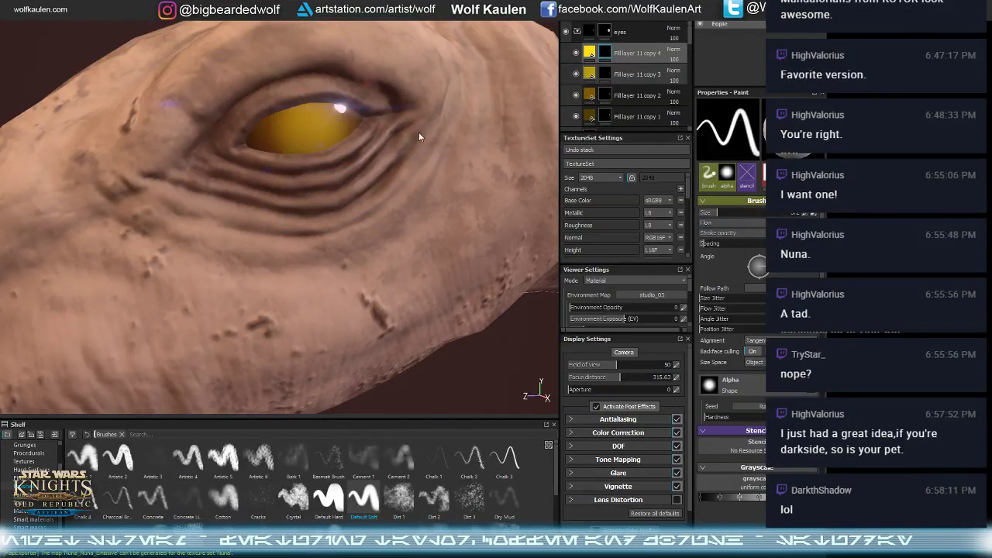
click(605, 52)
key(1)
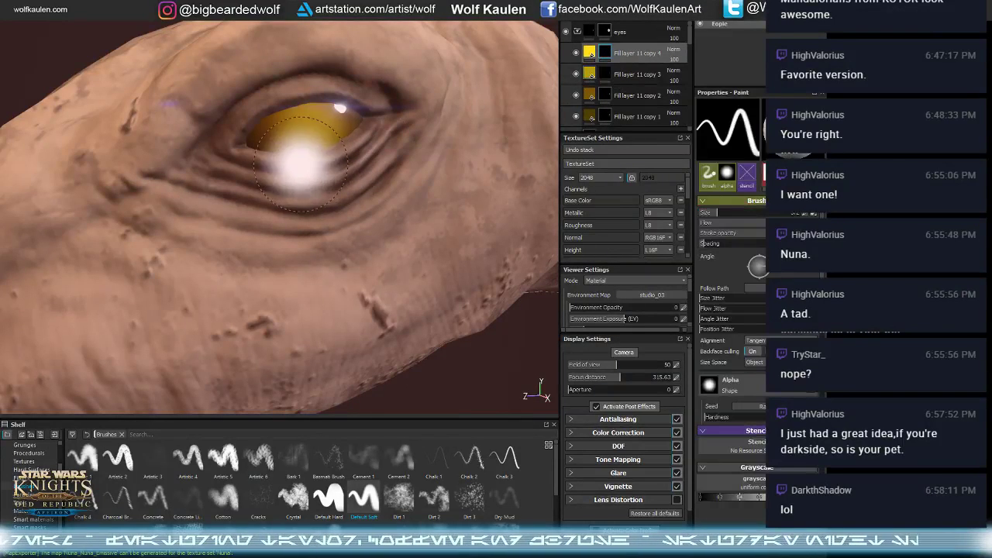
drag(295, 146, 310, 128)
click(310, 128)
mouse_move(356, 260)
alt+mouse_down()
mouse_move(422, 265)
mouse_move(388, 262)
alt+mouse_up()
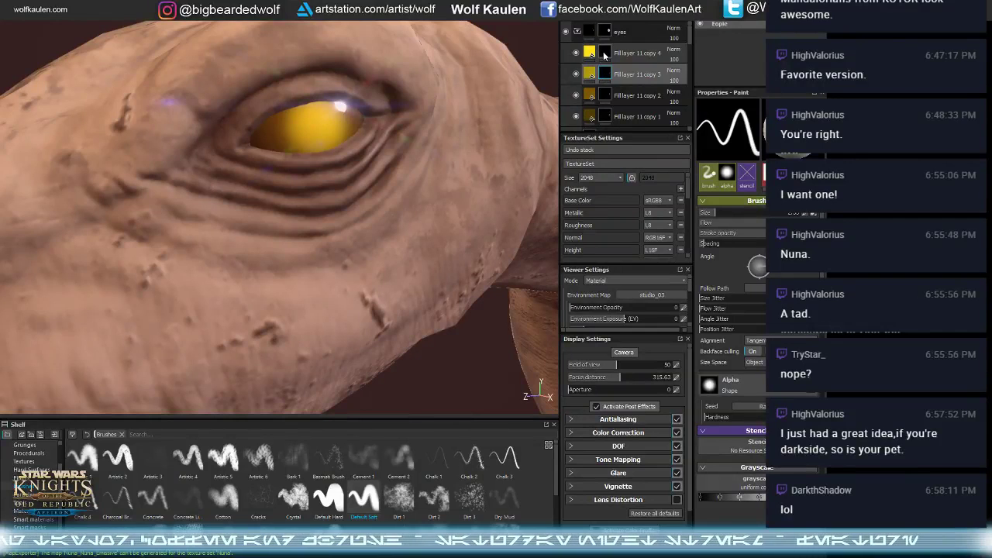
- Try a stroke on the darker yellow layer's mask across the lower eyeball and undo it
click(595, 76)
mouse_move(306, 136)
mouse_down()
mouse_move(318, 128)
mouse_move(283, 159)
mouse_up()
key(ctrl+z)
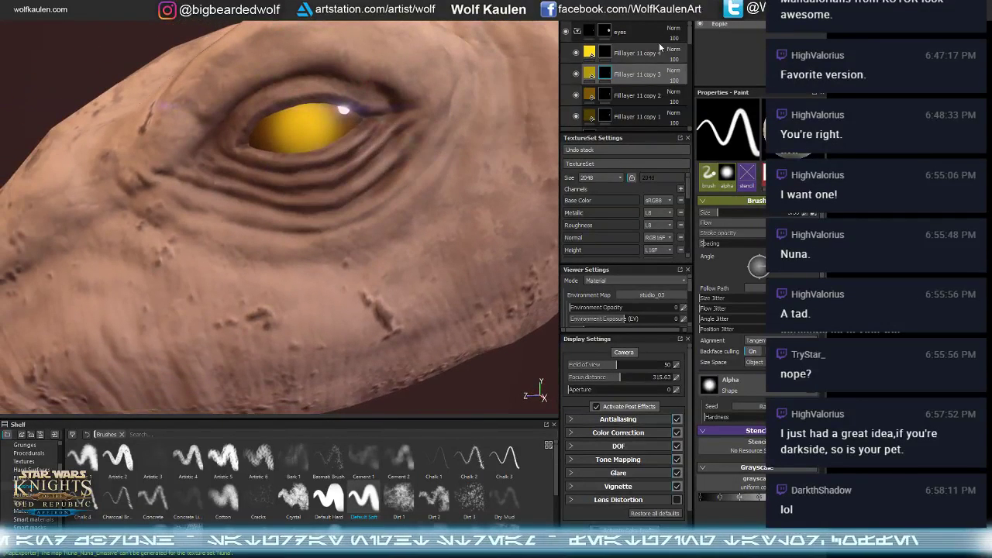
- Clear the bright yellow layer's mask again and repaint the center of the iris with a smaller soft brush
right_click(608, 53)
click(631, 69)
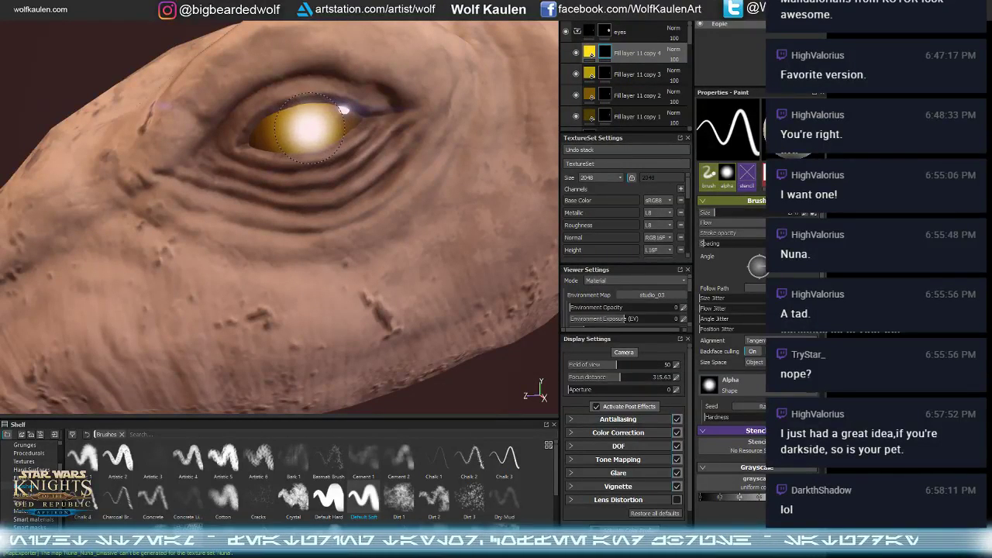
key(ctrl+z)
mouse_move(287, 247)
alt+mouse_down()
mouse_move(329, 198)
mouse_move(344, 228)
mouse_move(370, 200)
alt+mouse_up()
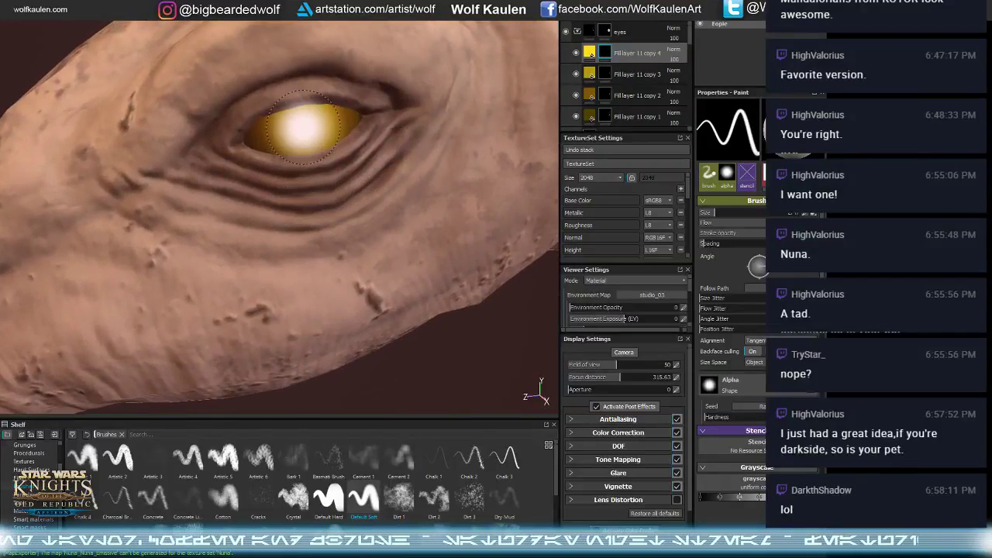
alt+drag(342, 235, 350, 242)
- Duplicate the bright yellow eye layer and set the copy's base color to black for the pupil
key(ctrl+d)
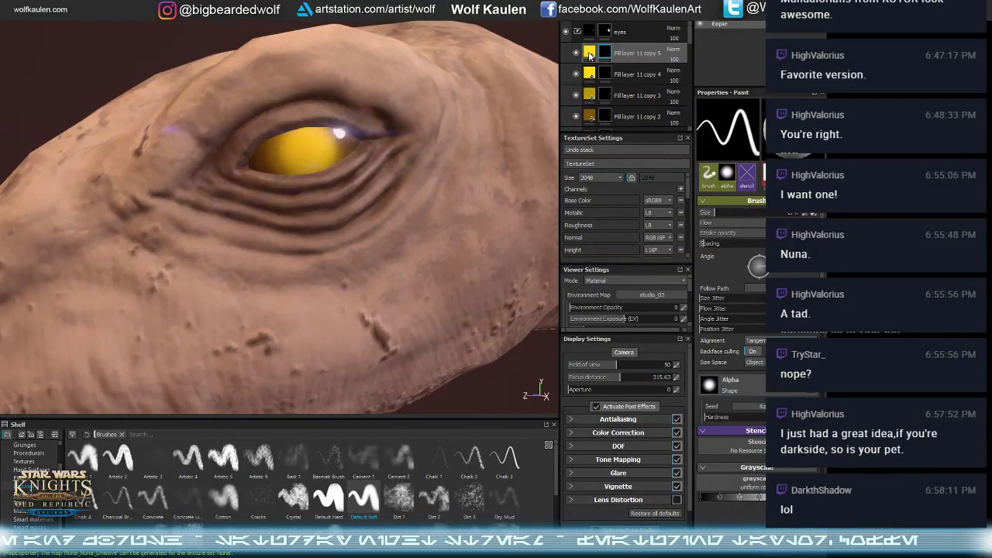
right_click(605, 52)
click(603, 52)
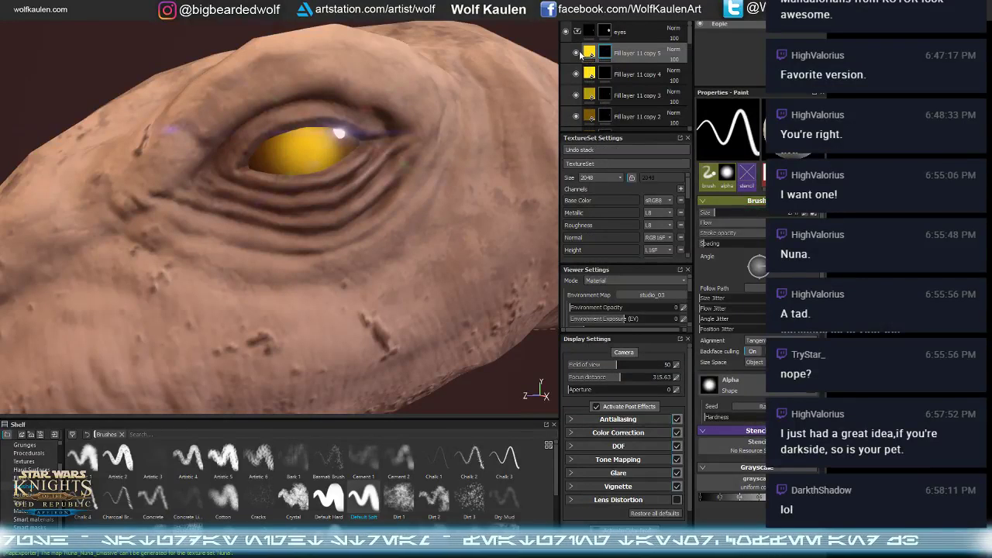
click(589, 52)
click(749, 285)
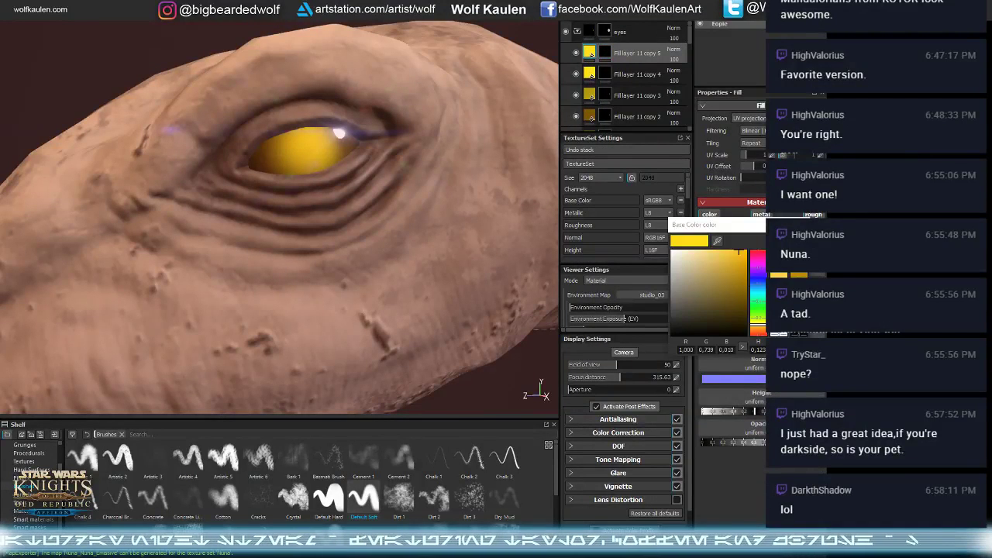
- Clear the black copy's mask and paint a small round pupil in the center of the iris with a hard-edged brush
click(604, 52)
right_click(610, 55)
click(631, 69)
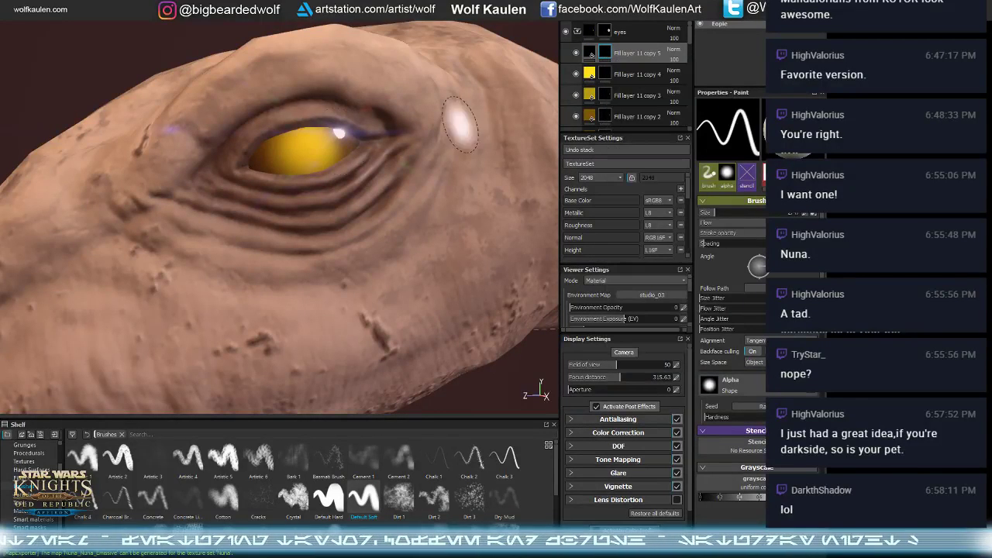
drag(301, 144, 302, 144)
ctrl+right_drag(301, 147, 296, 147)
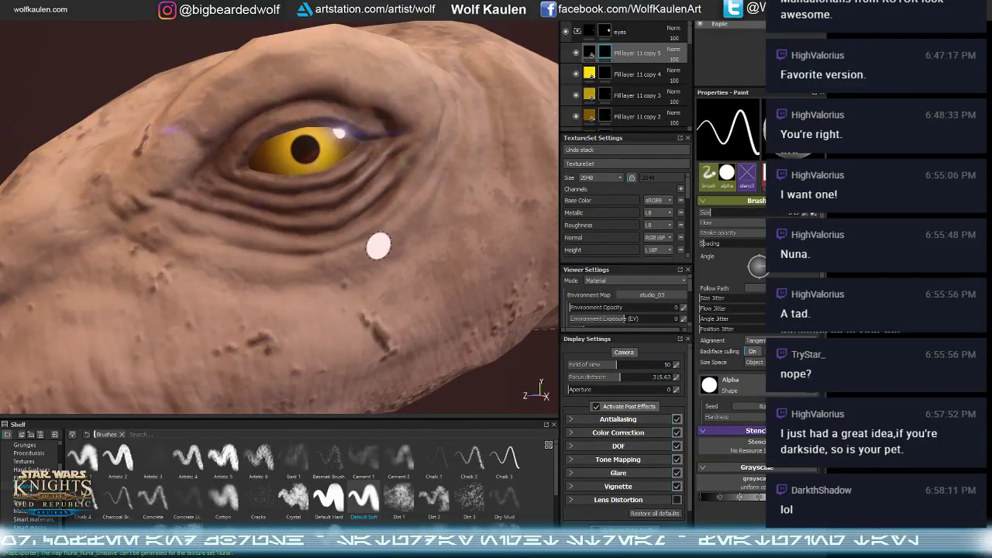
- Duplicate the black pupil layer and set the copy's base color to dark brown, RGB 0.024, 0.009, 0.001
mouse_move(378, 246)
alt+mouse_down()
mouse_move(325, 252)
mouse_move(366, 262)
alt+mouse_up()
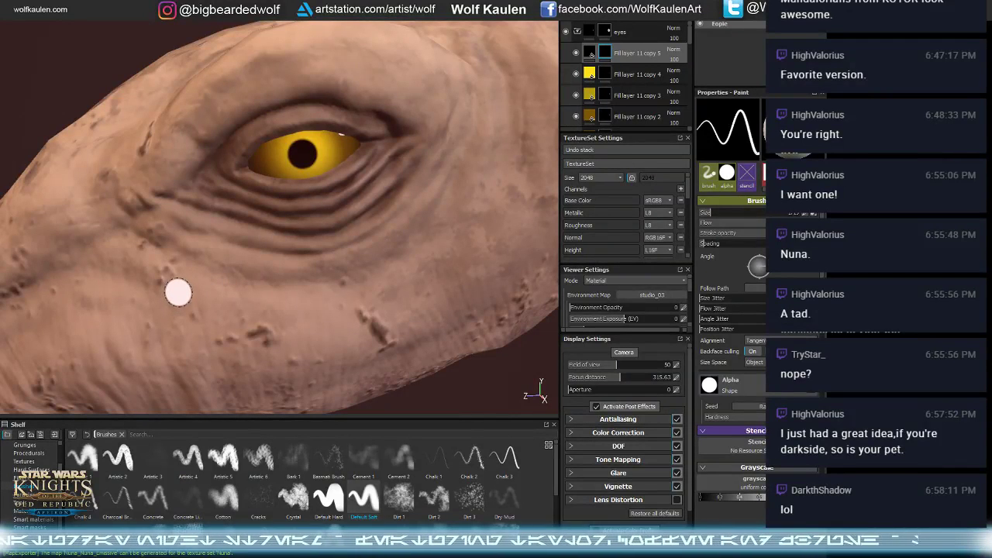
scroll(184, 248, up, 3)
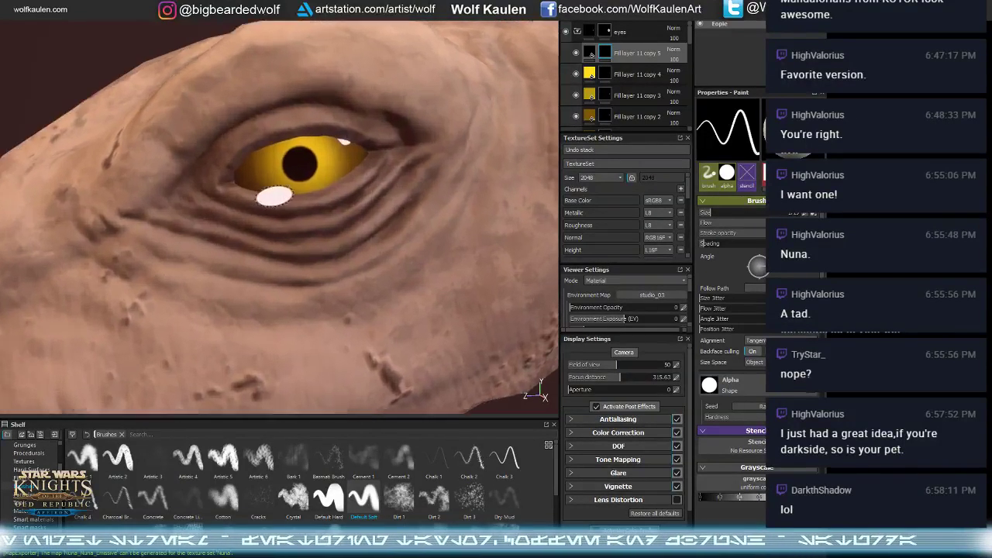
scroll(274, 197, up, 3)
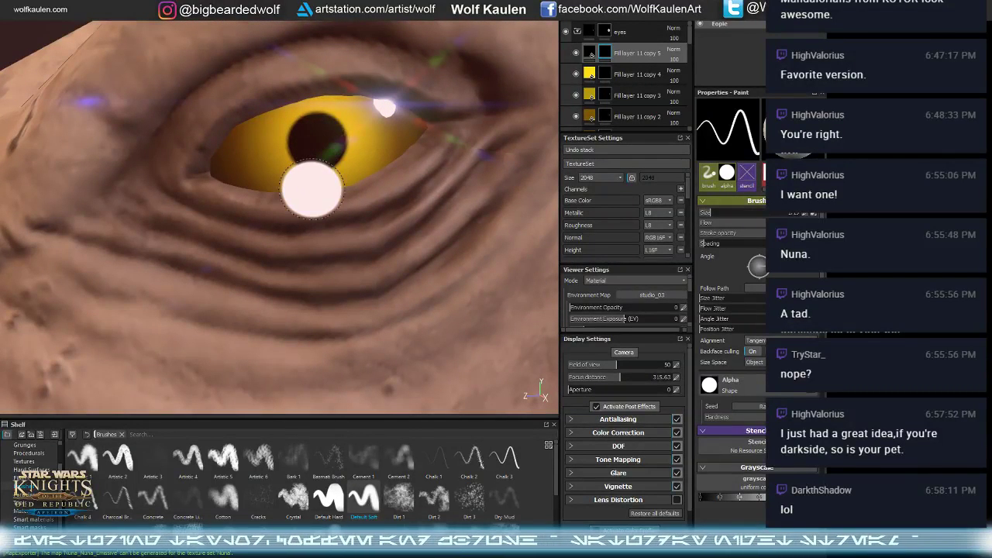
scroll(372, 150, up, 3)
alt+middle_drag(396, 138, 403, 170)
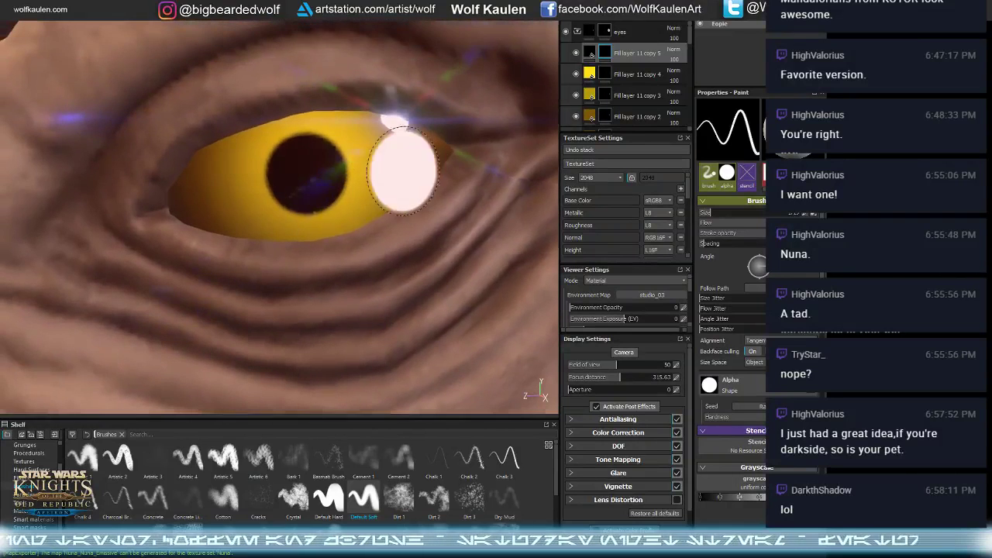
key(ctrl+d)
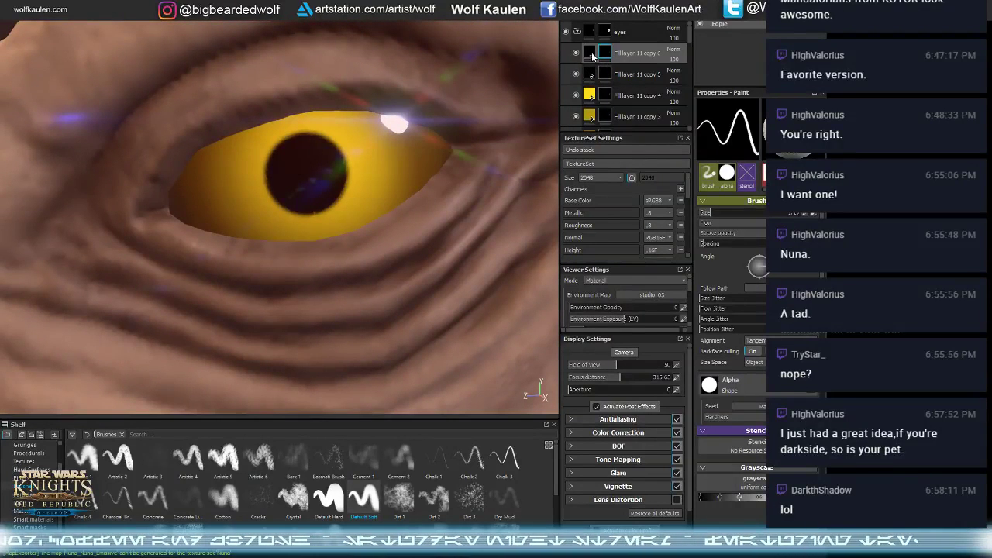
click(590, 52)
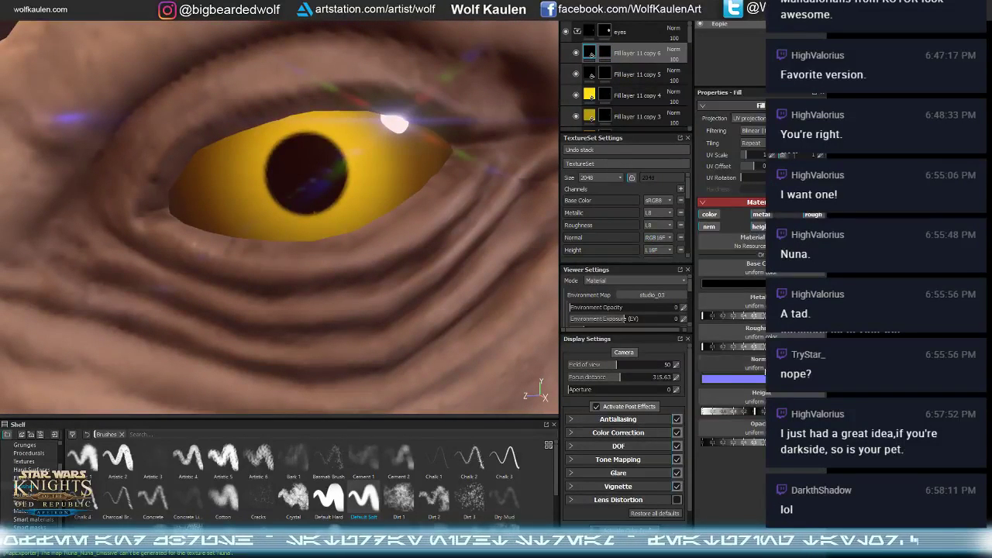
click(748, 286)
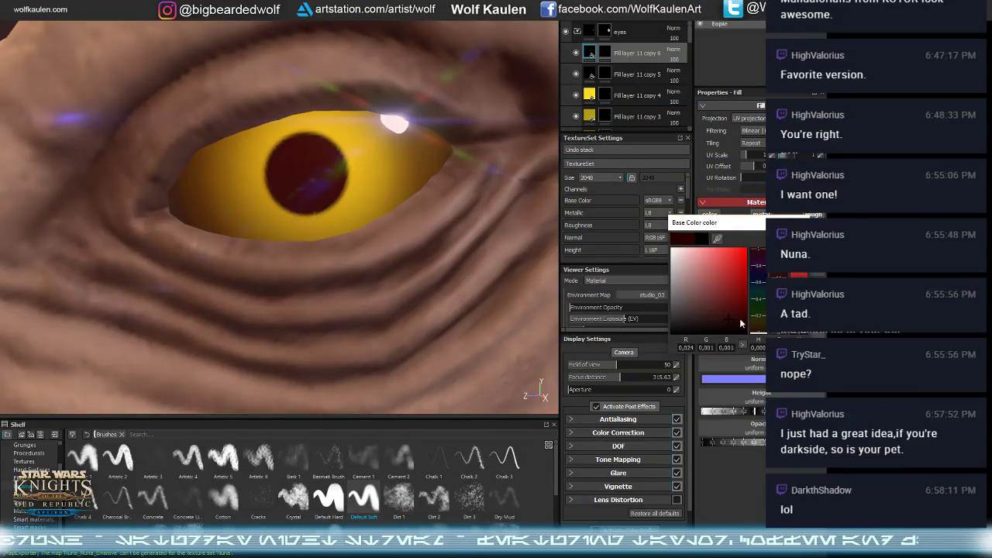
drag(757, 335, 758, 332)
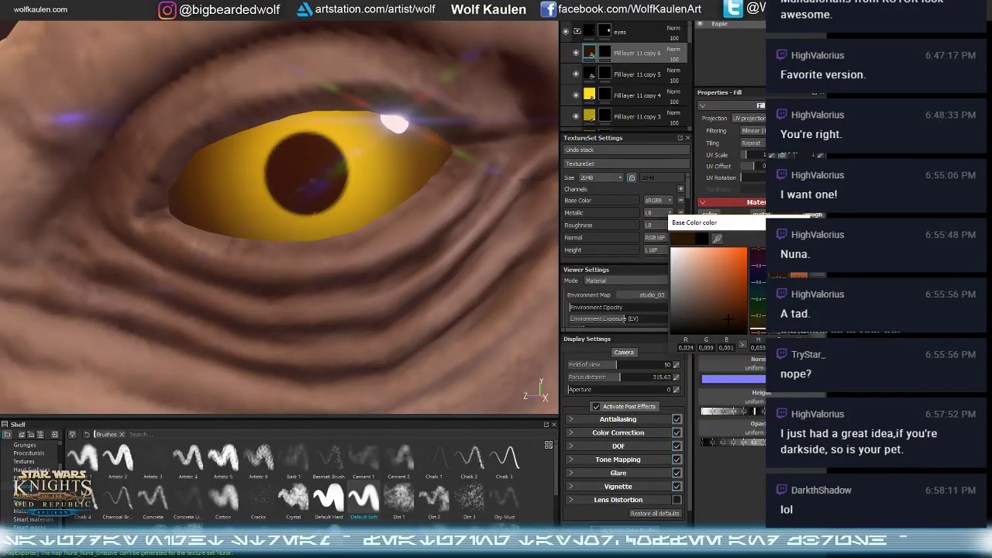
- Clear the dark brown layer's mask, paint it softly inside the pupil, and lighten its base color to RGB 0.049, 0.018, 0.002
click(605, 52)
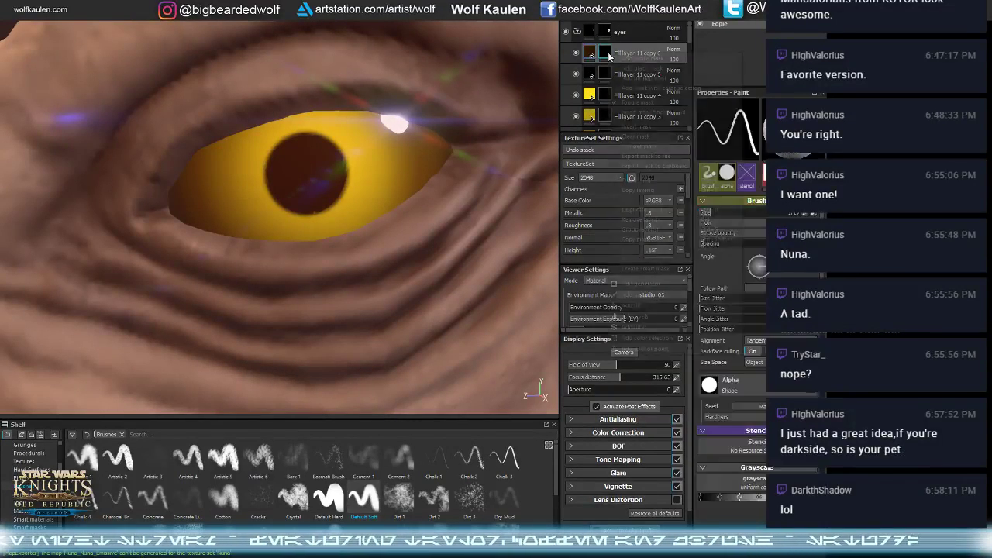
right_click(604, 52)
key(Escape)
ctrl+right_drag(289, 184, 308, 171)
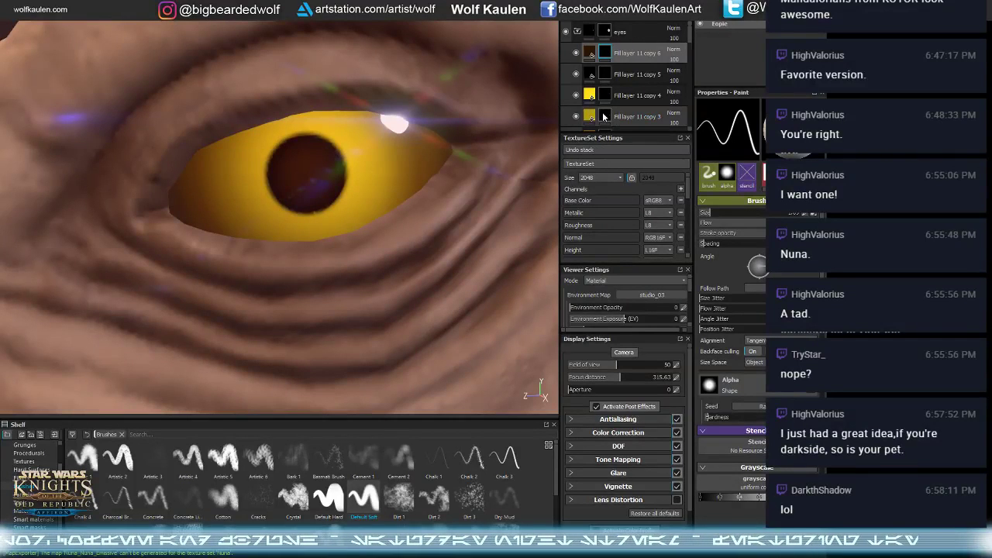
click(590, 53)
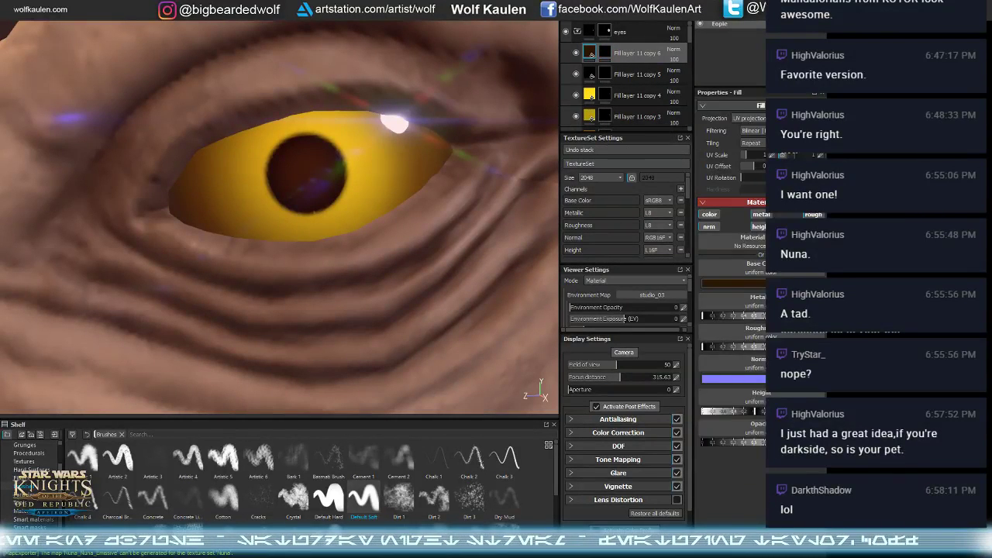
click(738, 283)
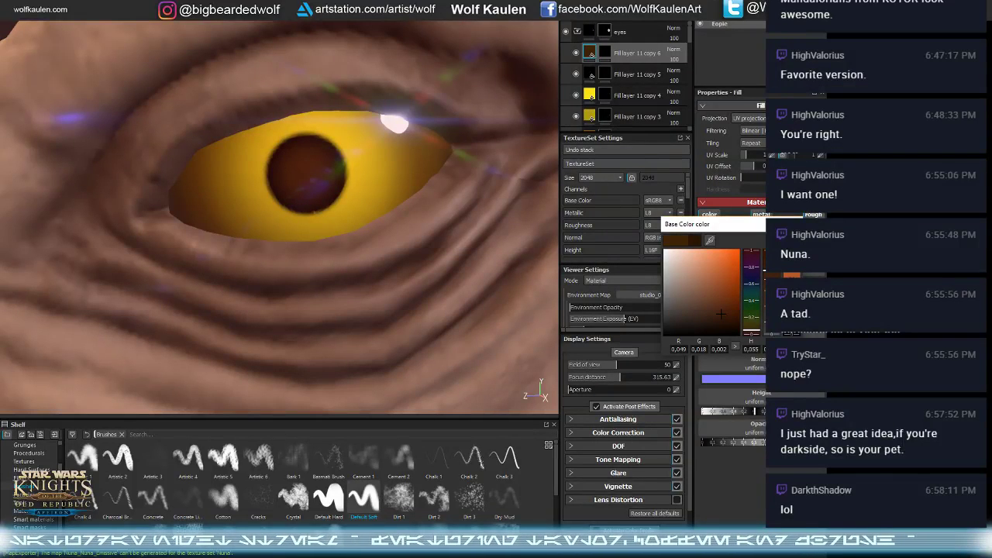
- Duplicate the dark brown pupil layer and set the copy's base color to black
click(604, 53)
right_click(605, 52)
click(620, 62)
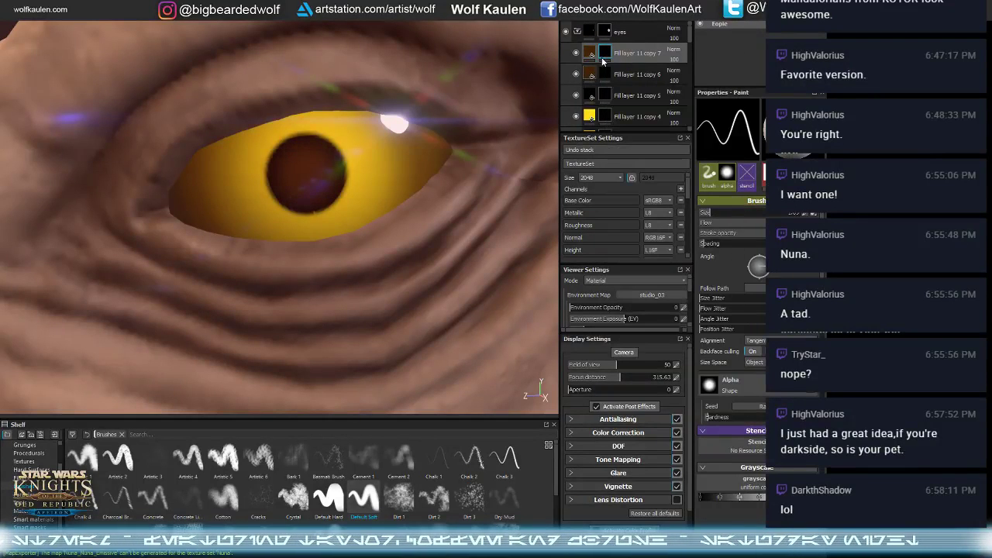
click(590, 53)
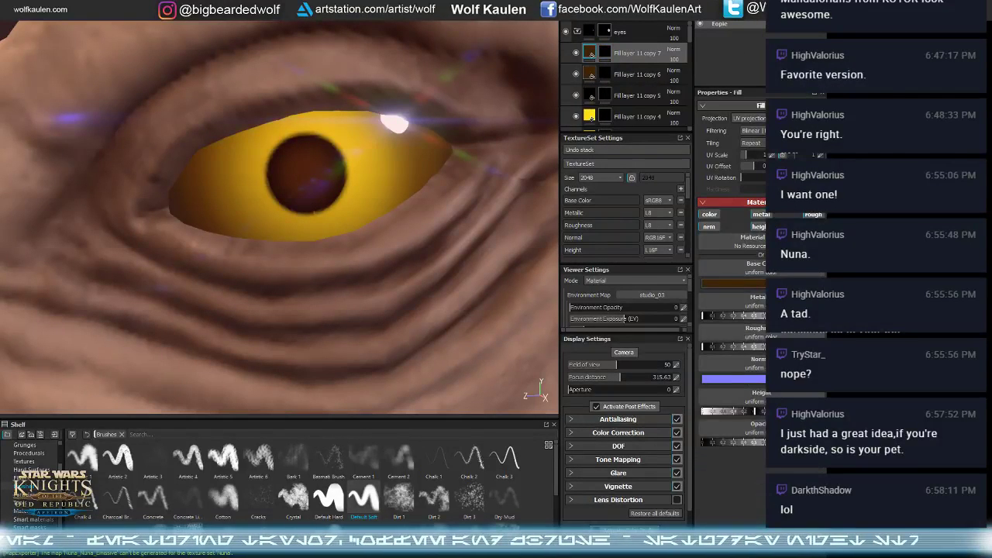
click(749, 283)
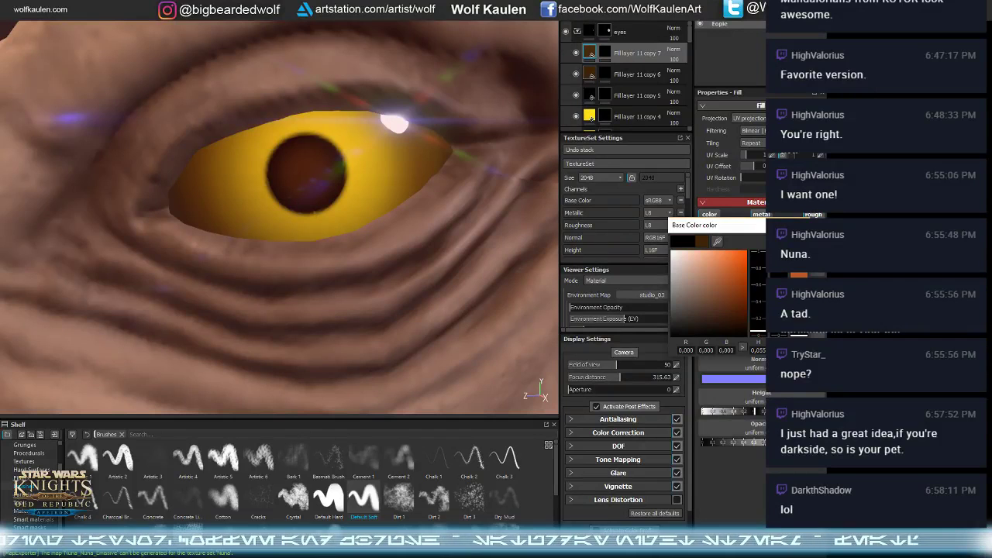
key(1)
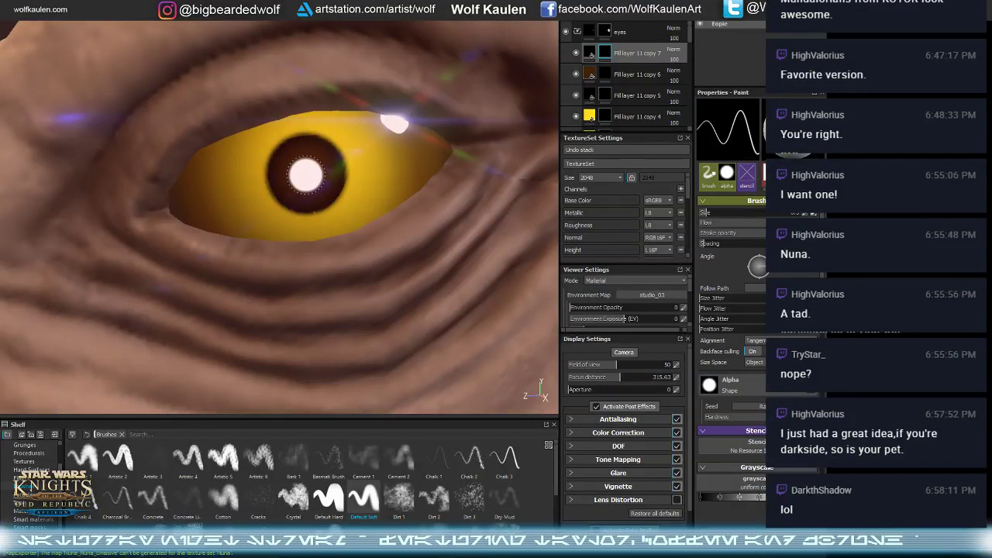
- Examine the eye on the whole creature and inspect the body, feet and rear from several angles
alt+right_drag(345, 293, 466, 341)
alt+drag(466, 341, 289, 260)
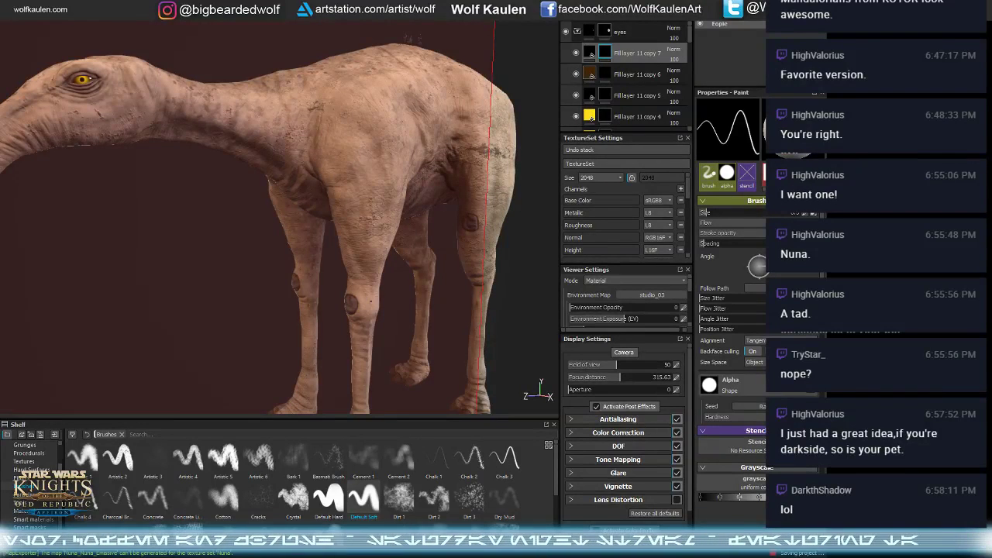
alt+drag(295, 225, 543, 213)
alt+drag(264, 214, 246, 192)
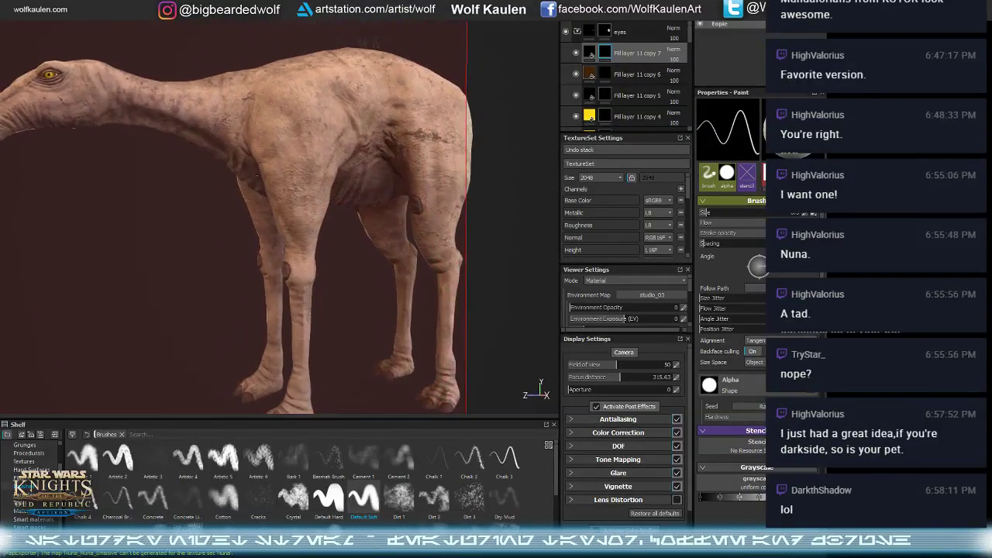
alt+middle_drag(275, 198, 250, 164)
alt+drag(250, 164, 124, 217)
alt+drag(326, 183, 271, 120)
alt+drag(228, 190, 341, 233)
scroll(333, 264, up, 10)
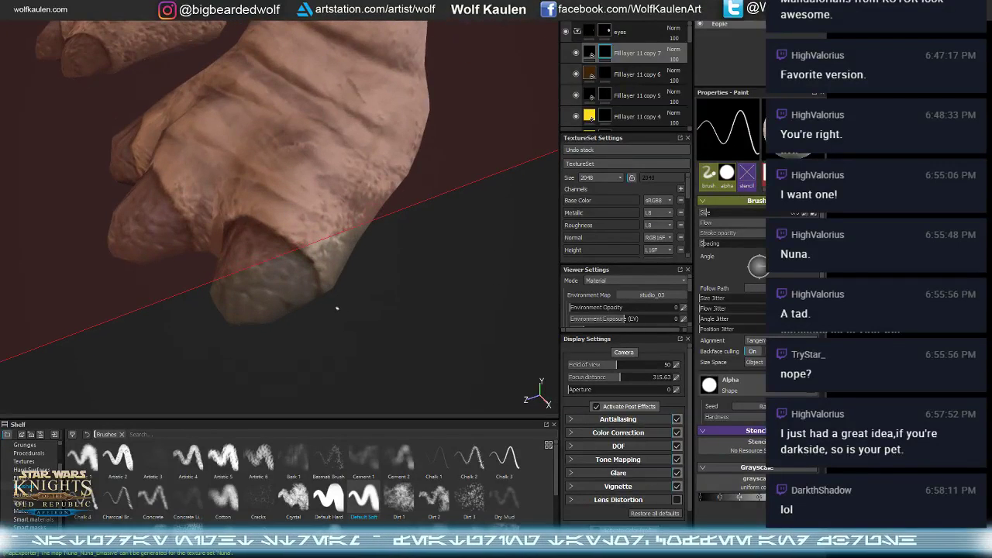
scroll(337, 308, down, 10)
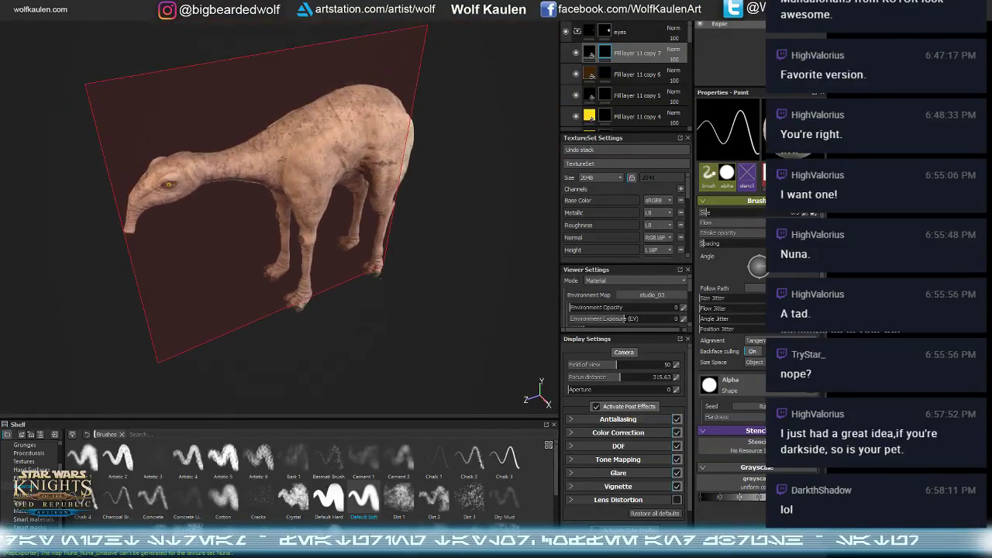
alt+drag(380, 276, 53, 244)
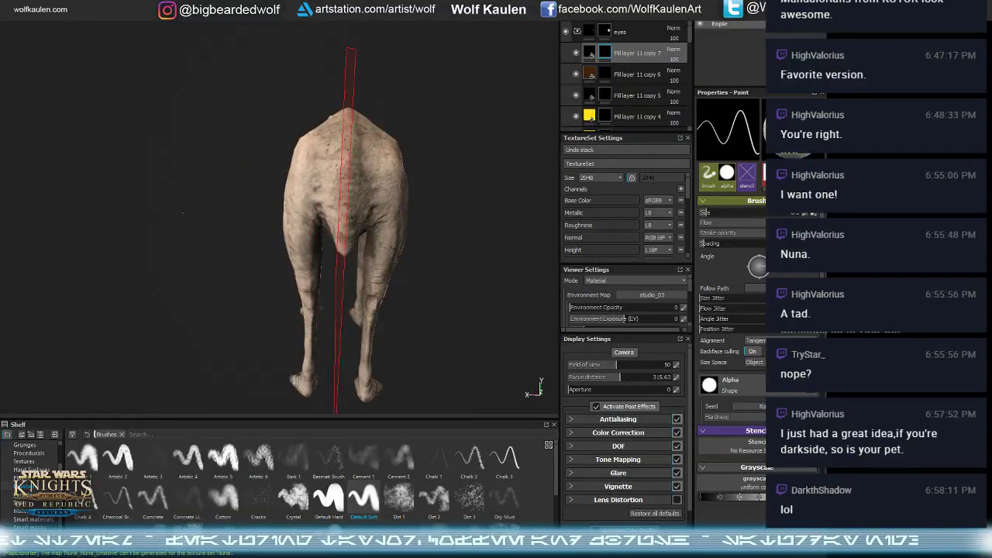
alt+drag(183, 212, 427, 192)
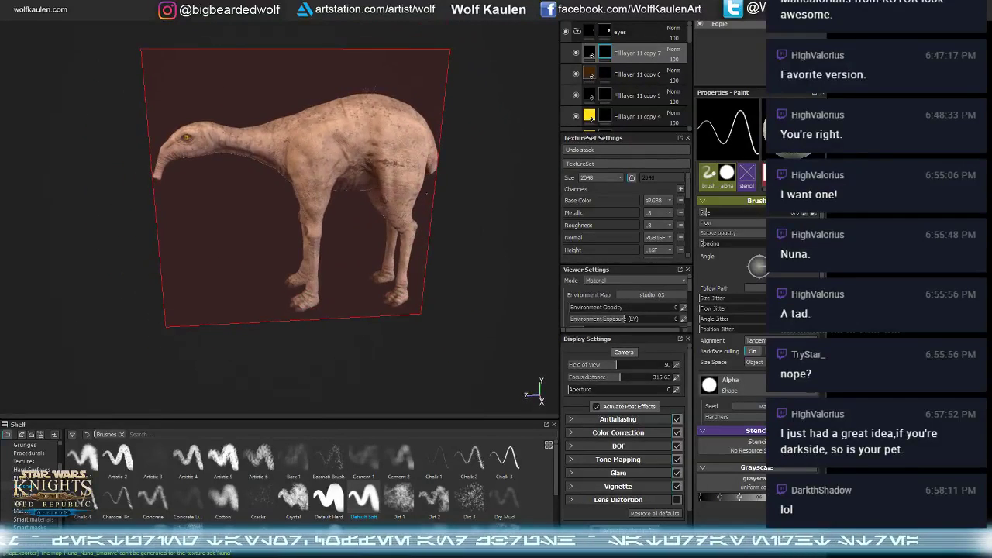
alt+drag(388, 233, 371, 180)
scroll(371, 180, up, 5)
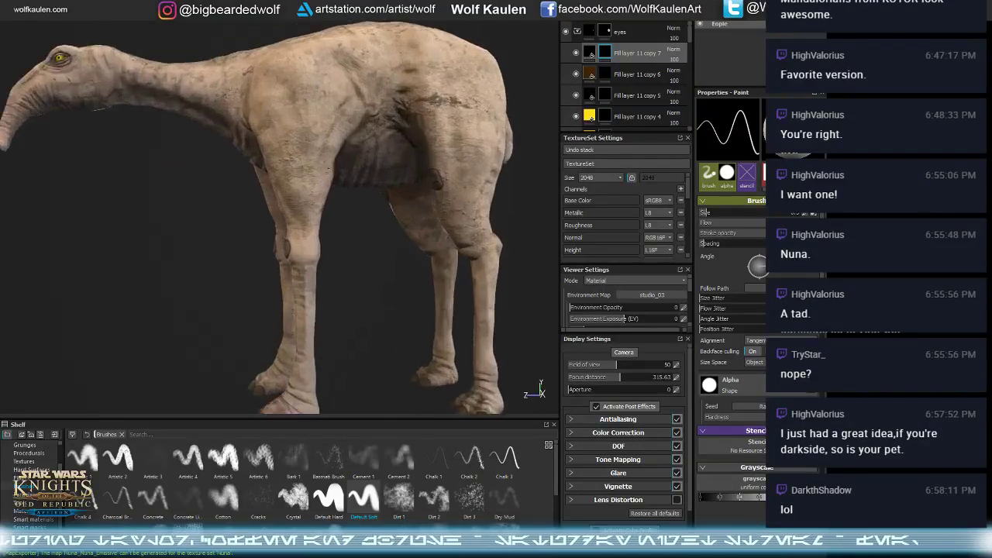
alt+drag(325, 128, 316, 250)
scroll(316, 250, down, 5)
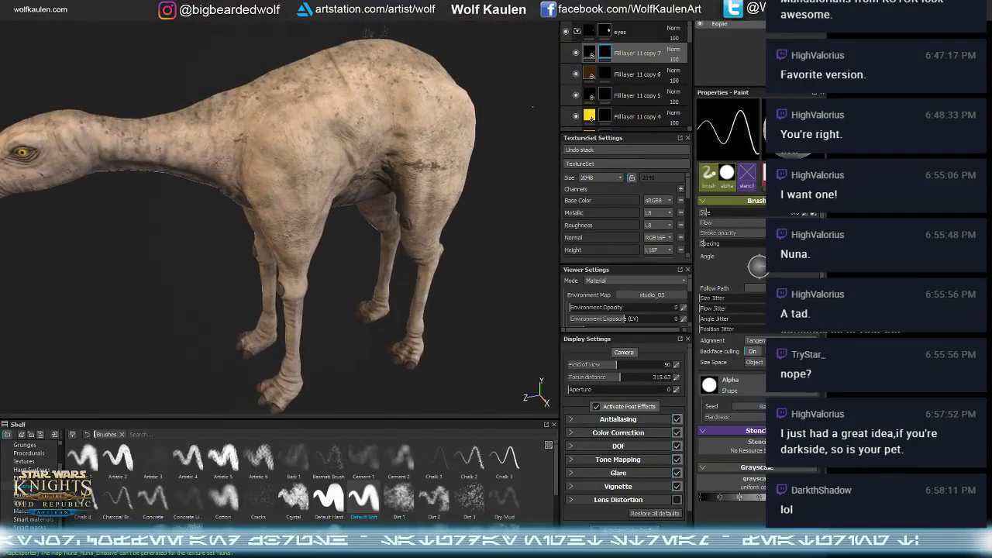
- Adjust the base layer's base color to a warmer tan, RGB 0.598, 0.388, 0.223
scroll(604, 115, down, 10)
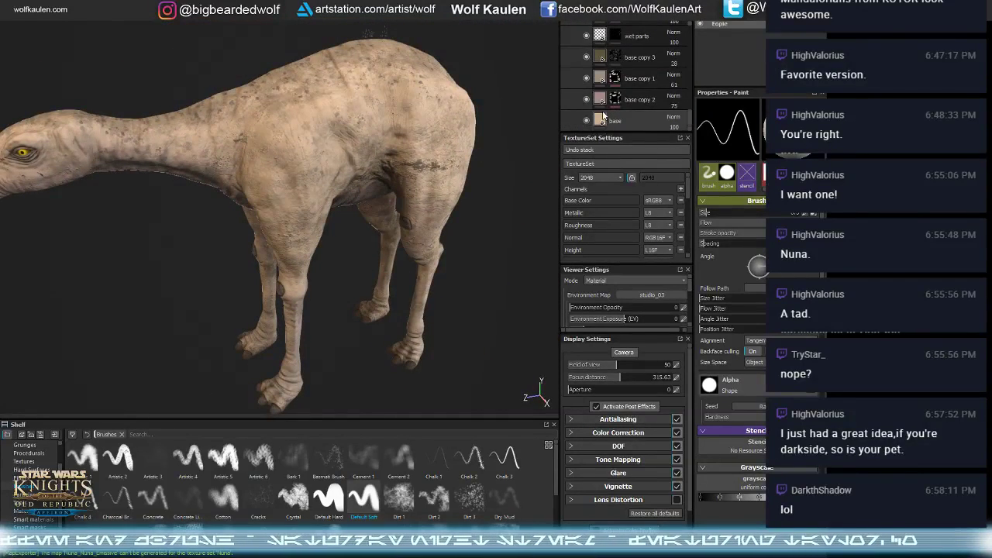
click(598, 122)
click(744, 284)
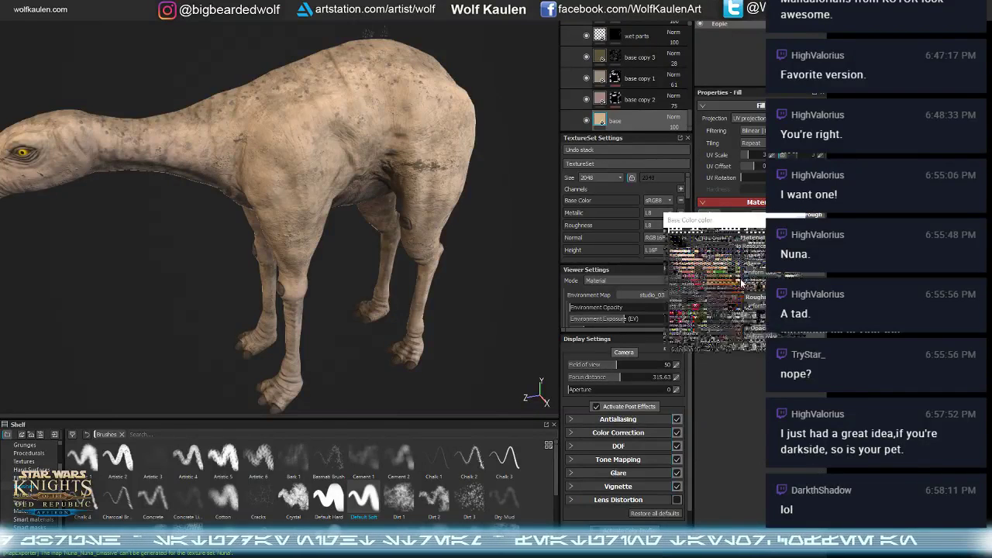
click(756, 329)
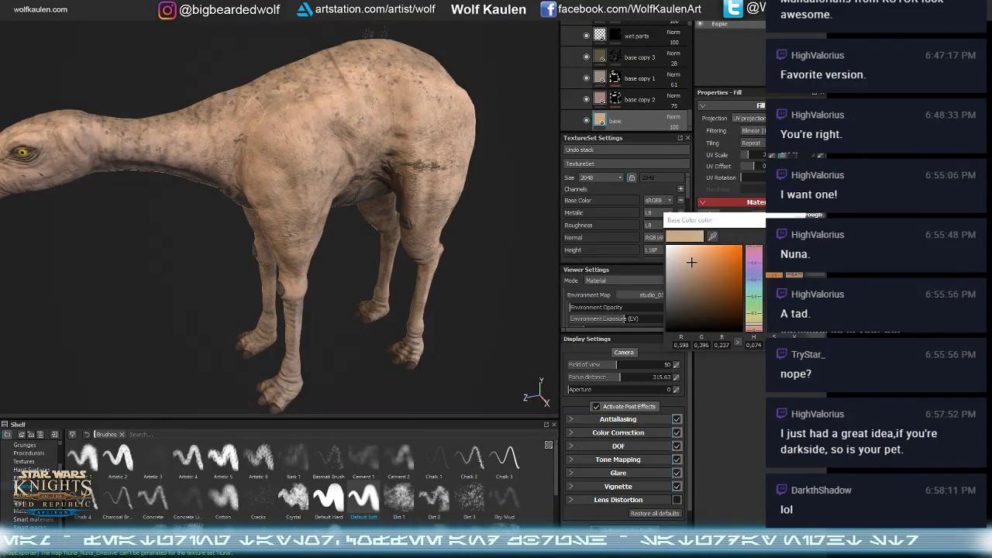
alt+drag(77, 284, 152, 310)
alt+middle_drag(152, 311, 164, 293)
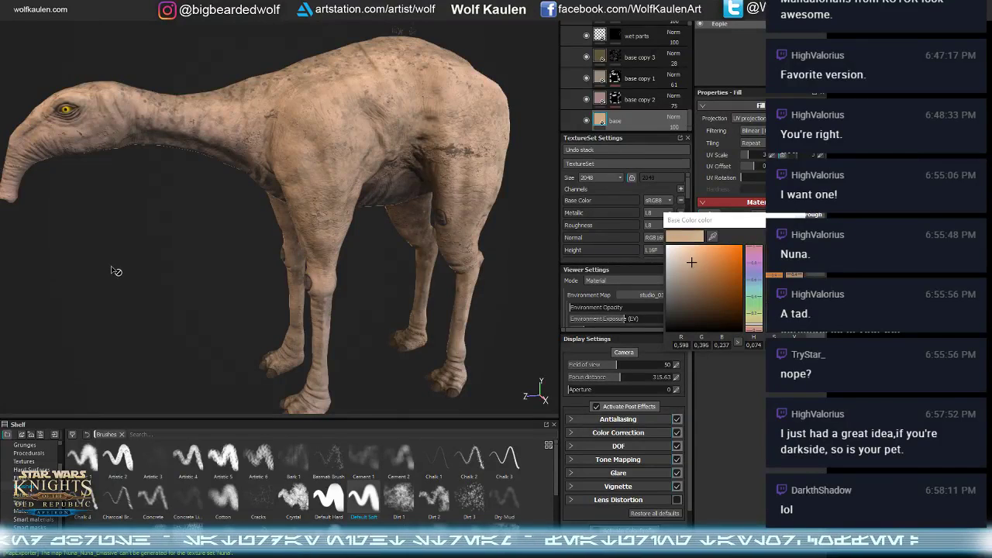
alt+drag(116, 272, 142, 279)
drag(692, 262, 700, 262)
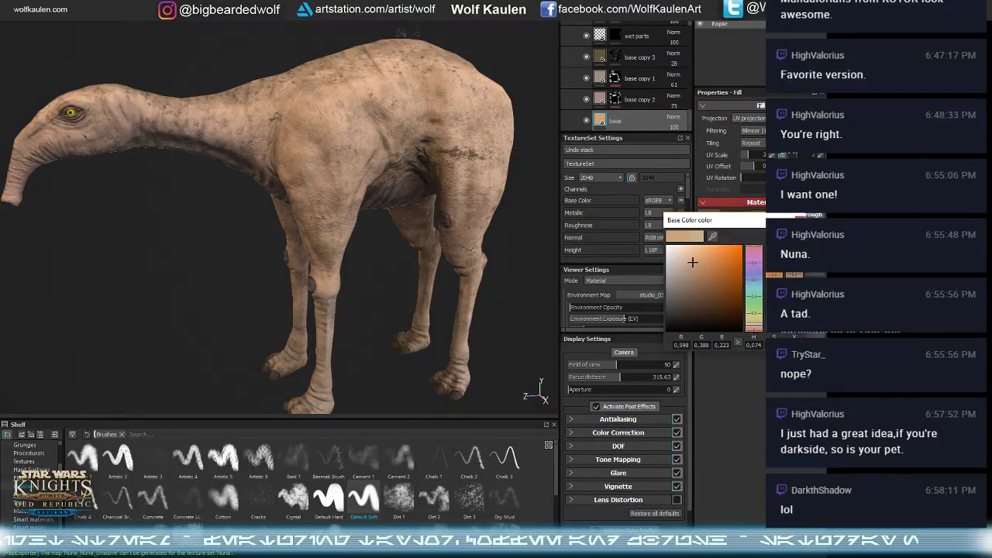
- Add a fill layer above Fill layer 10 in the body group and set its base color to brown, RGB 0.184, 0.125, 0.070
scroll(638, 94, up, 5)
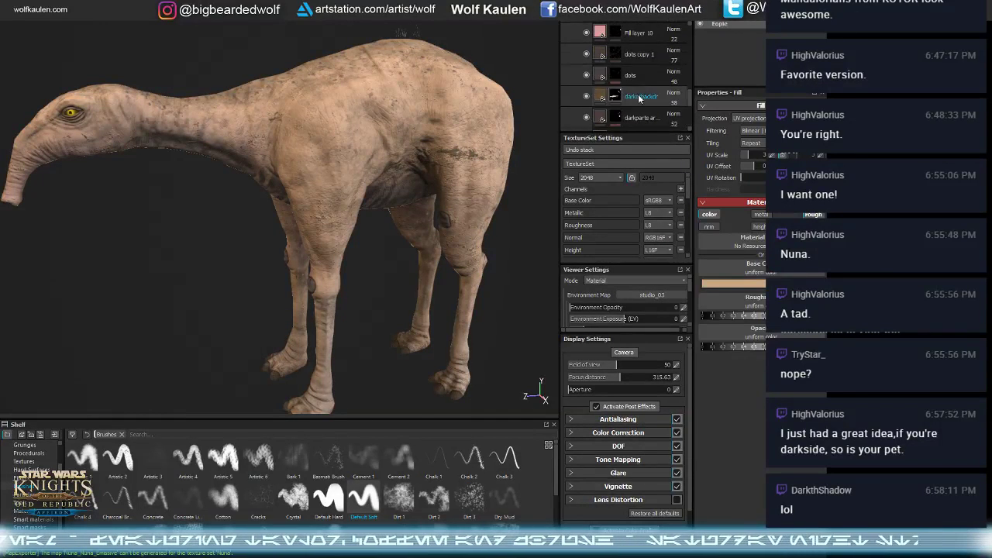
scroll(638, 94, down, 1)
click(640, 95)
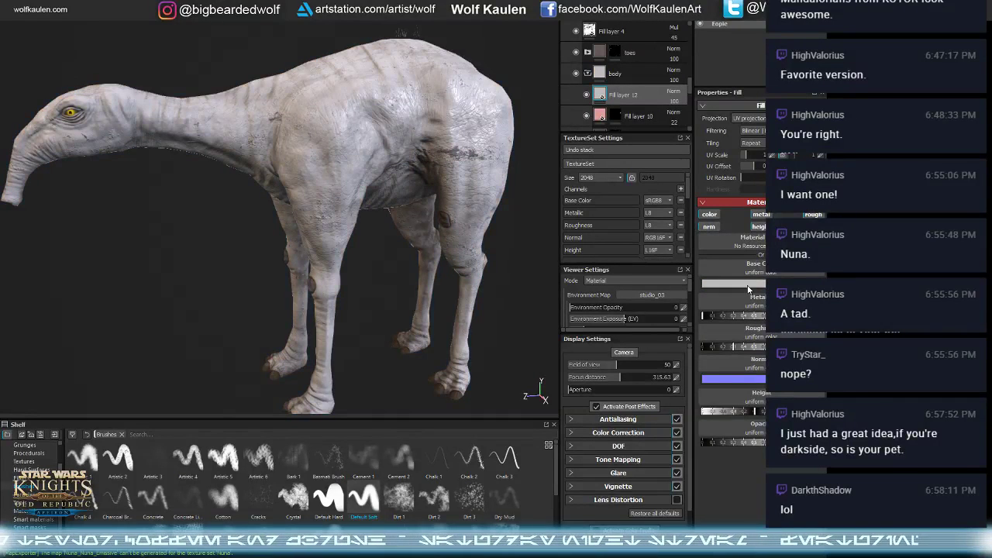
click(749, 289)
click(702, 273)
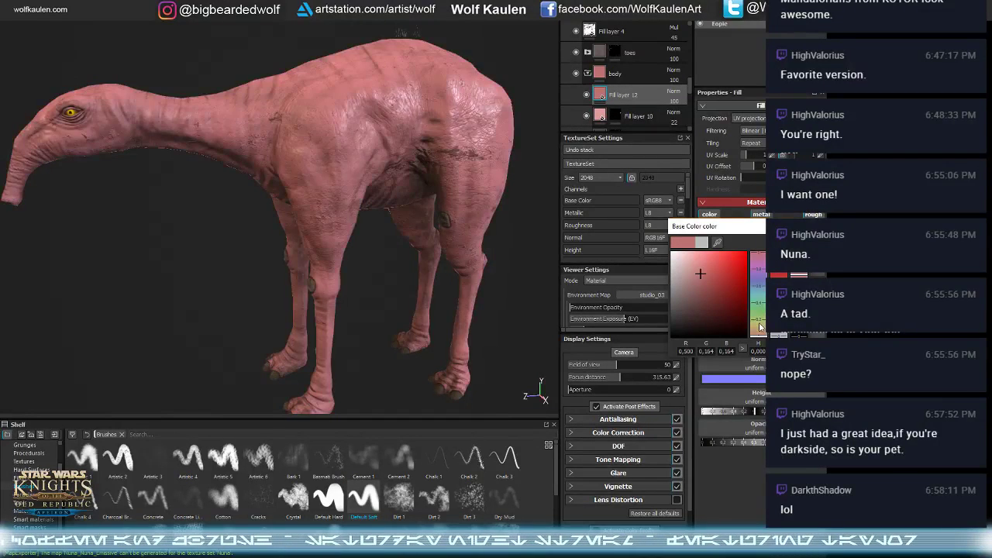
click(760, 338)
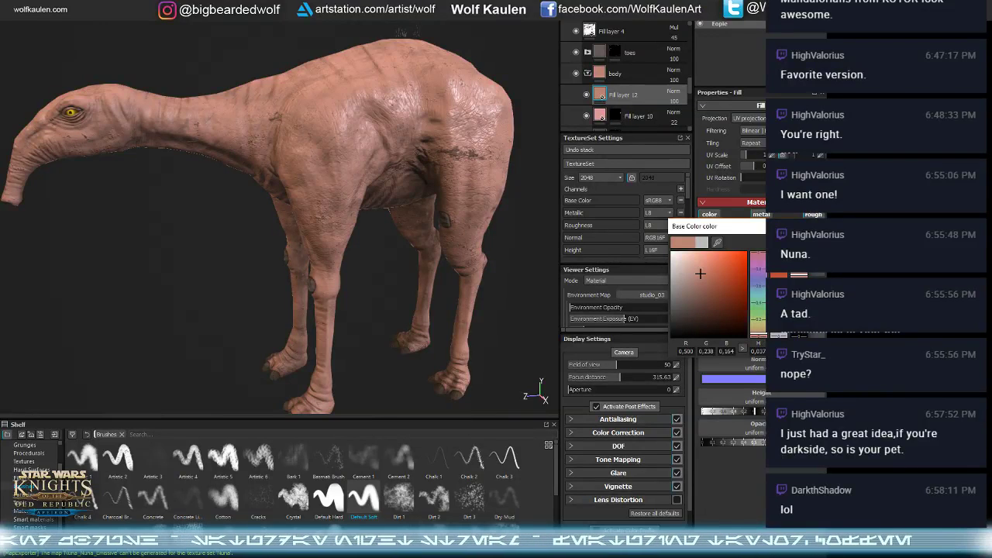
drag(700, 273, 701, 296)
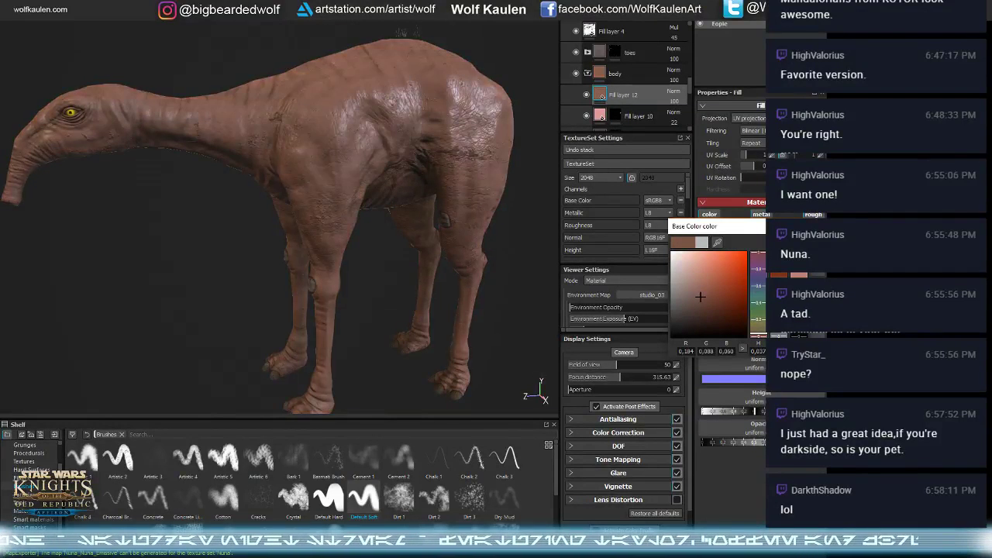
click(763, 333)
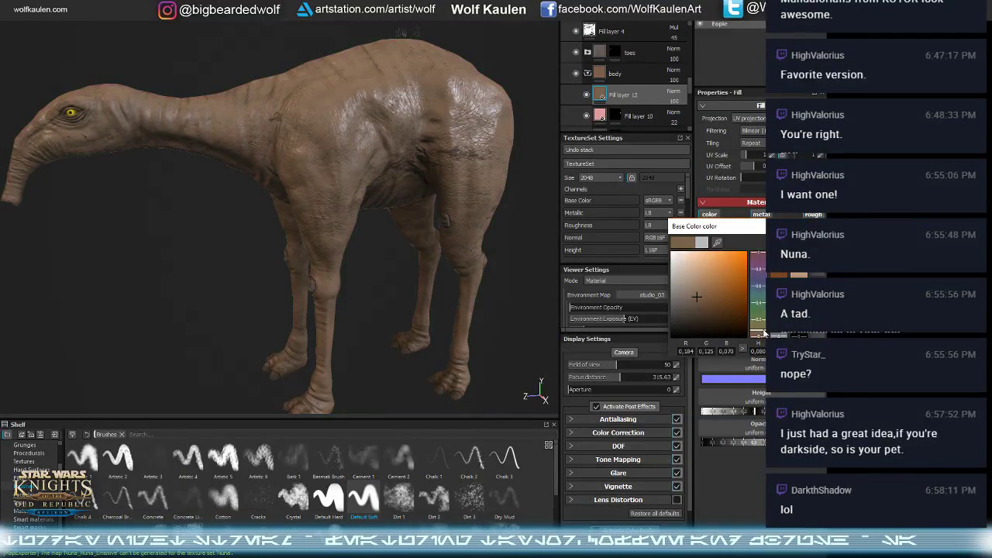
click(806, 226)
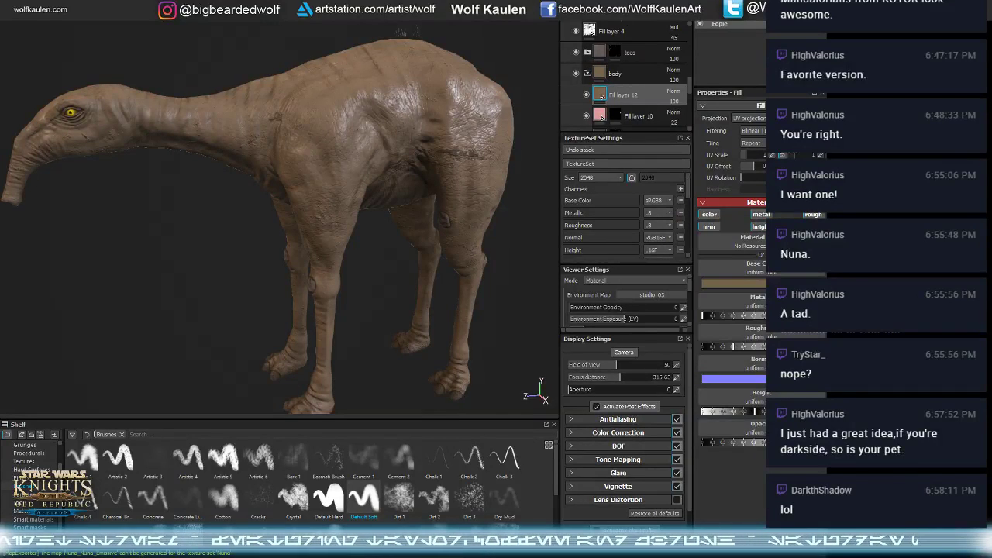
- Add a black mask to the brown body fill layer and choose the Concrete brush for painting it
right_click(616, 31)
click(636, 33)
alt+drag(435, 215, 336, 268)
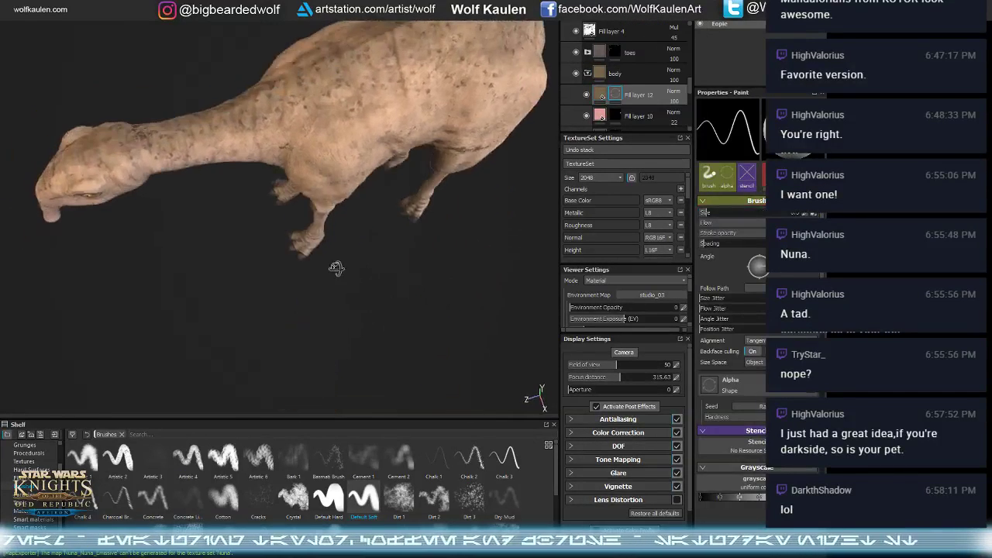
alt+drag(253, 118, 293, 178)
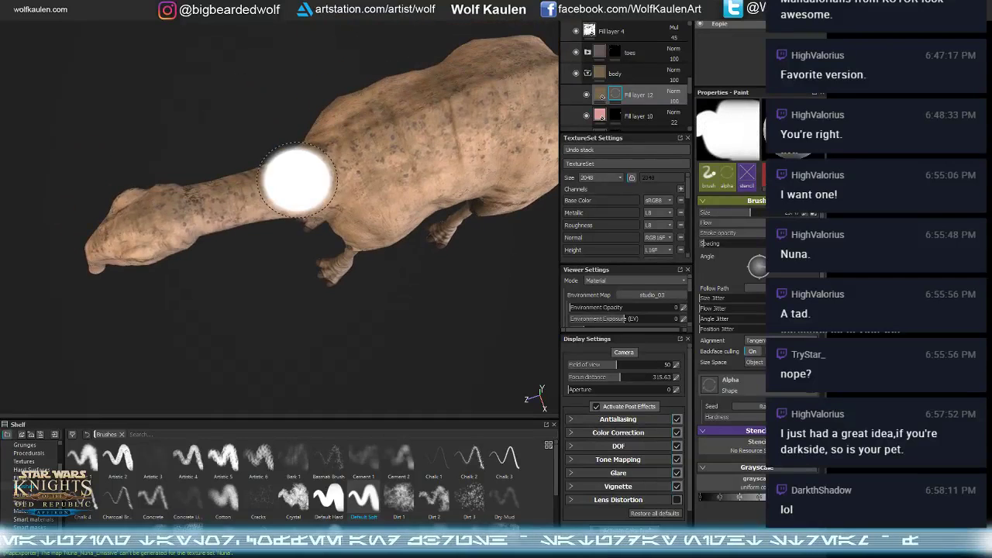
click(199, 463)
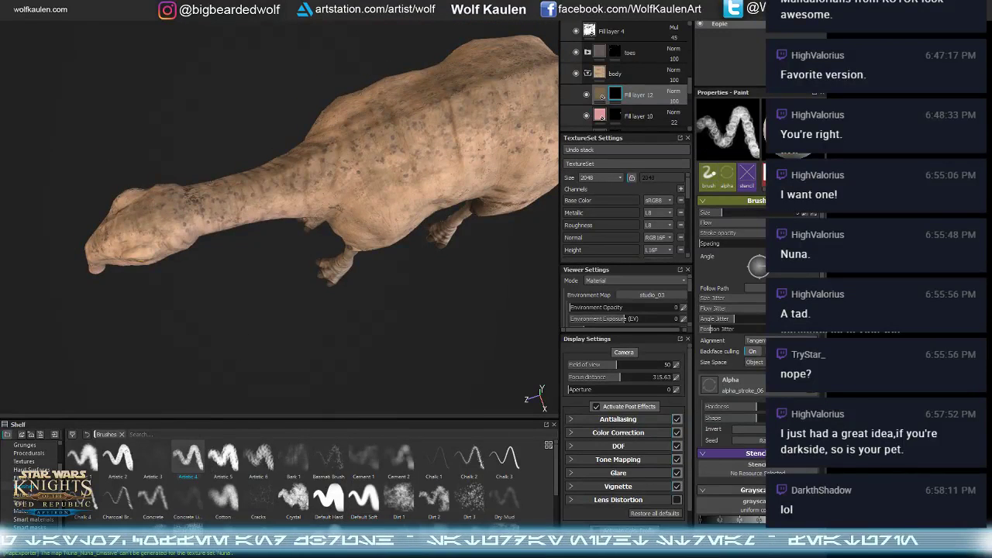
click(153, 497)
- Enlarge the Concrete brush and paint the brown fill's mask across the creature's shoulder and flank
alt+drag(299, 225, 229, 312)
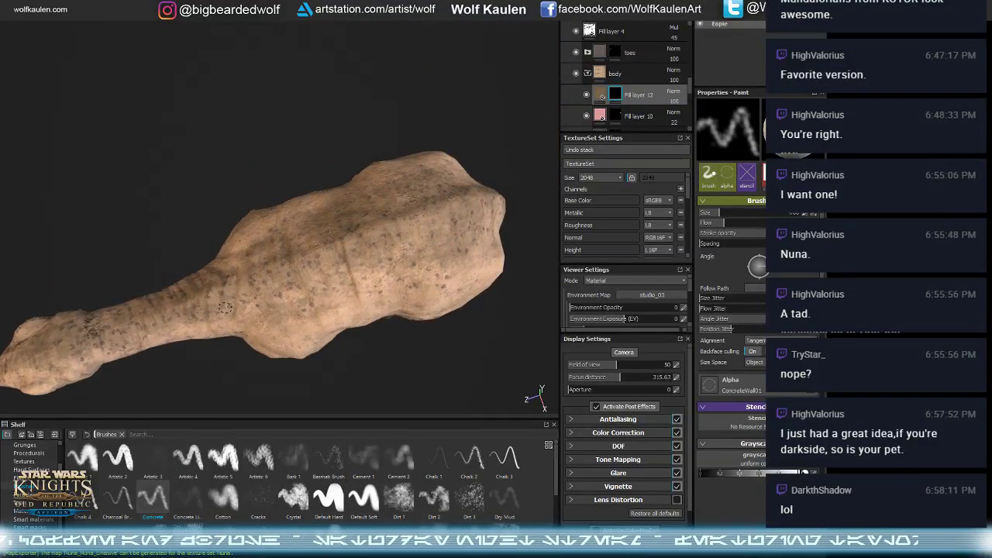
ctrl+right_drag(225, 308, 246, 308)
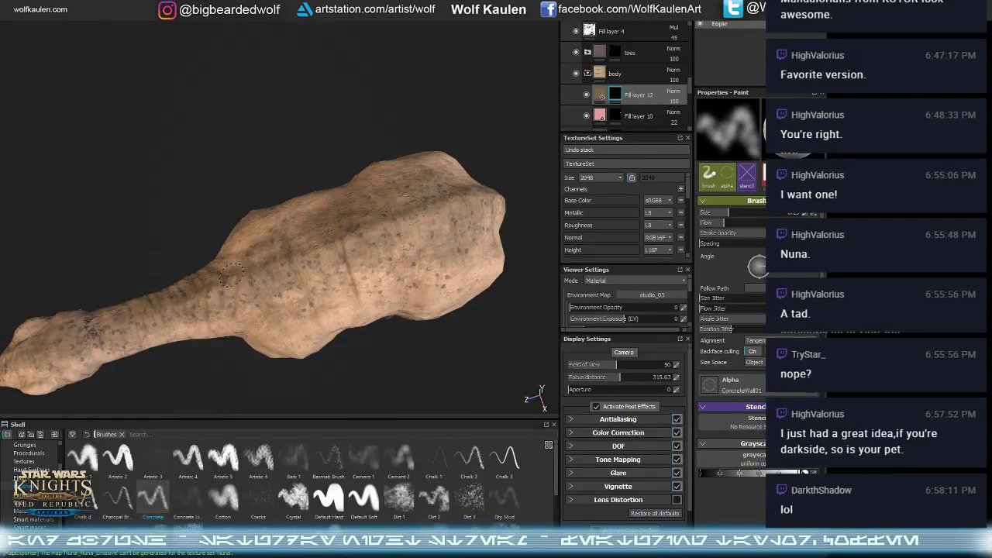
mouse_move(250, 287)
mouse_down()
mouse_move(318, 267)
mouse_move(364, 302)
mouse_move(228, 220)
mouse_move(243, 213)
mouse_move(201, 253)
mouse_up()
ctrl+right_drag(202, 253, 225, 252)
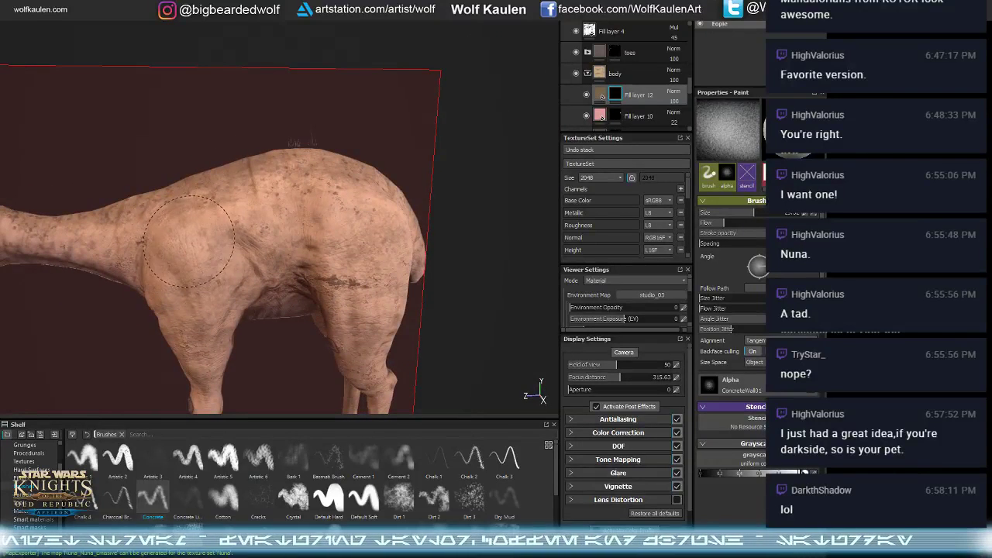
mouse_move(189, 242)
mouse_down()
mouse_move(227, 227)
mouse_move(219, 275)
mouse_move(185, 325)
mouse_move(252, 155)
mouse_move(310, 180)
mouse_move(380, 293)
mouse_move(371, 222)
mouse_up()
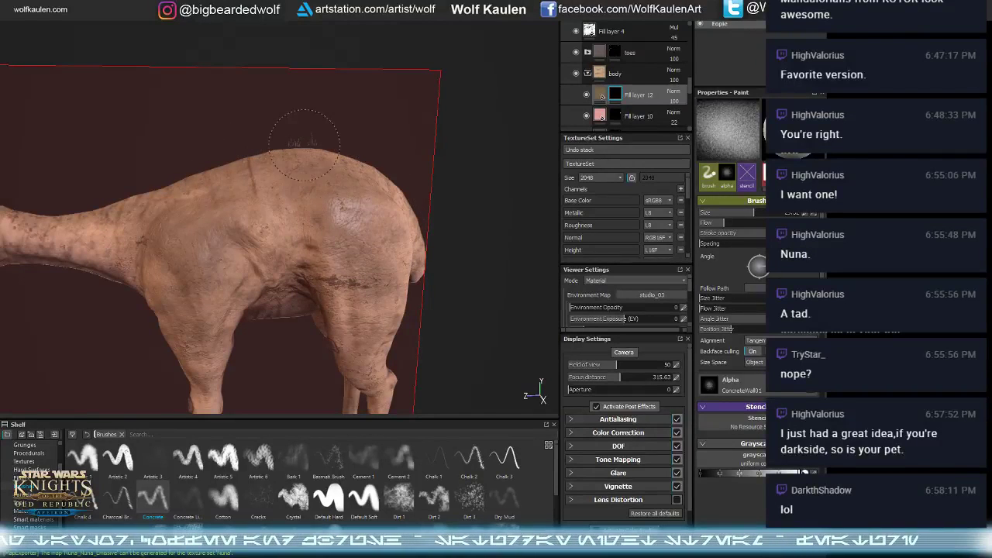
- Extend the brown fill's mask over the creature's head, neck and back with the large Concrete brush
alt+drag(342, 161, 257, 217)
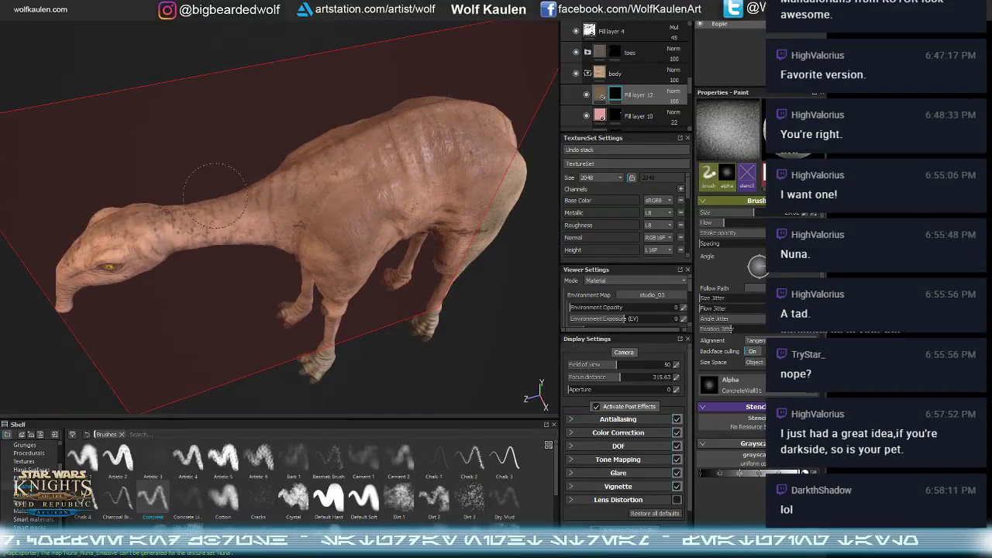
mouse_move(99, 236)
mouse_down()
mouse_move(76, 250)
mouse_move(116, 232)
mouse_move(125, 244)
mouse_up()
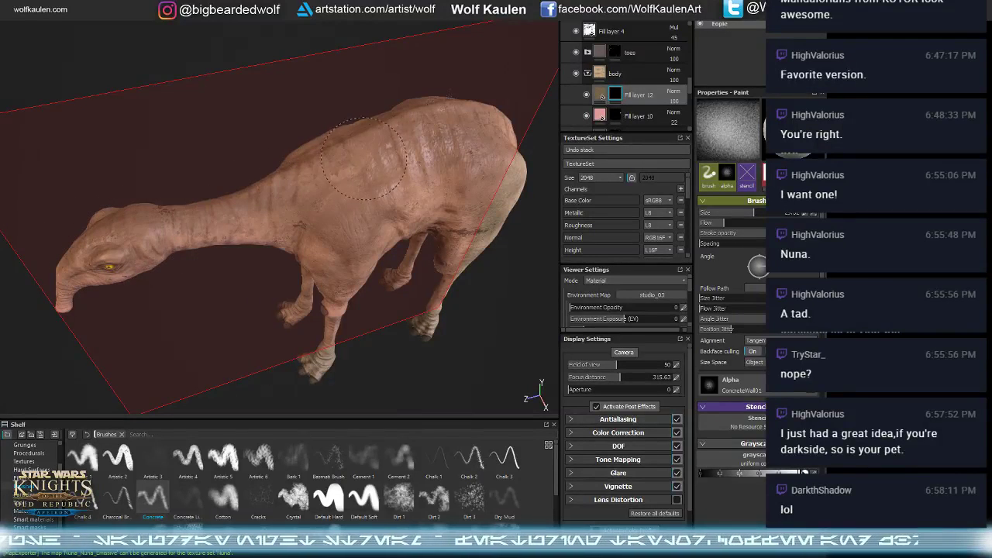
alt+drag(303, 178, 268, 250)
alt+drag(414, 145, 334, 225)
mouse_move(414, 221)
alt+mouse_down()
mouse_move(403, 232)
mouse_move(411, 259)
mouse_move(372, 271)
mouse_move(303, 233)
mouse_move(175, 236)
mouse_move(268, 178)
mouse_move(306, 172)
mouse_move(174, 190)
mouse_move(174, 168)
mouse_move(138, 206)
alt+mouse_up()
alt+drag(232, 163, 325, 159)
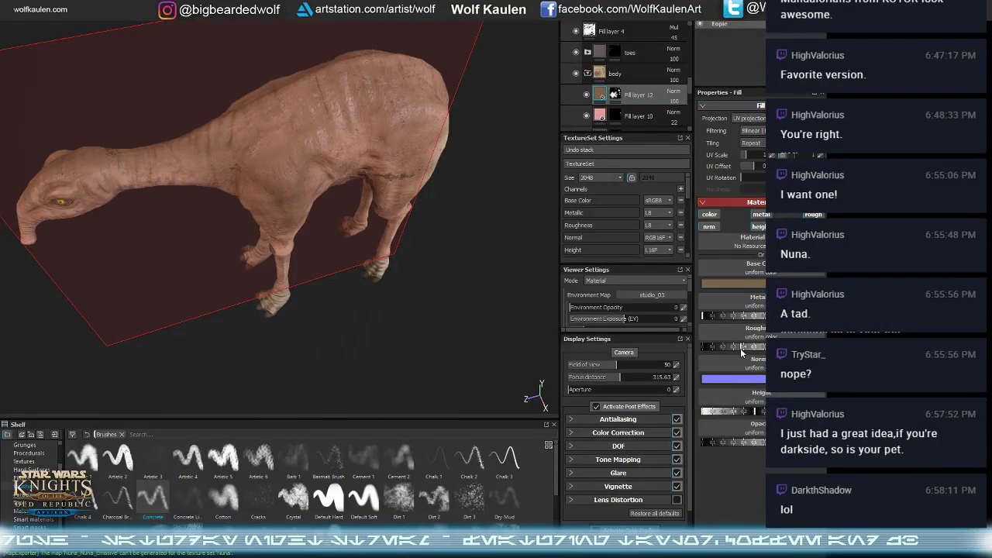
alt+drag(477, 279, 435, 179)
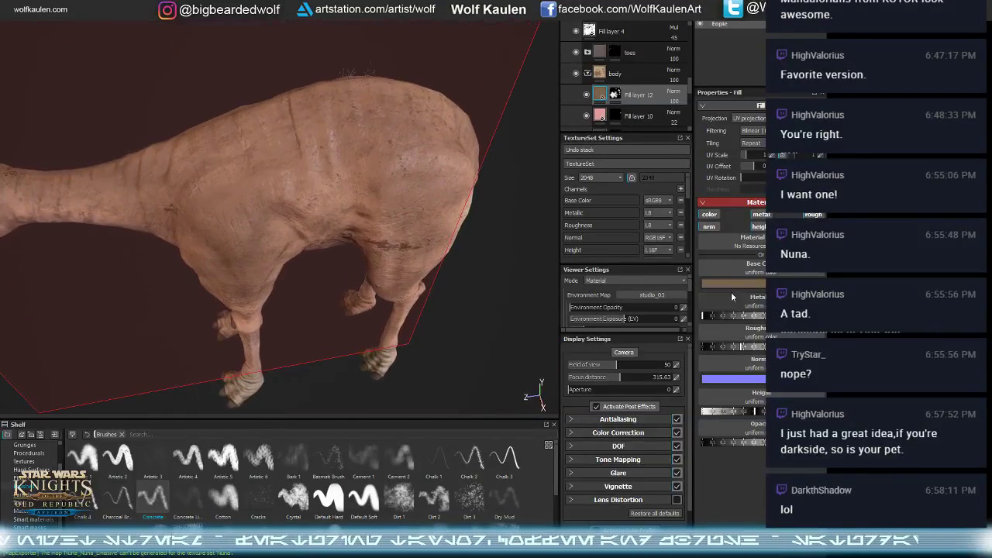
- Set the base color of Fill layer 12 to a more saturated brown, RGB 0.189, 0.109, 0.035
click(731, 284)
drag(759, 301, 759, 287)
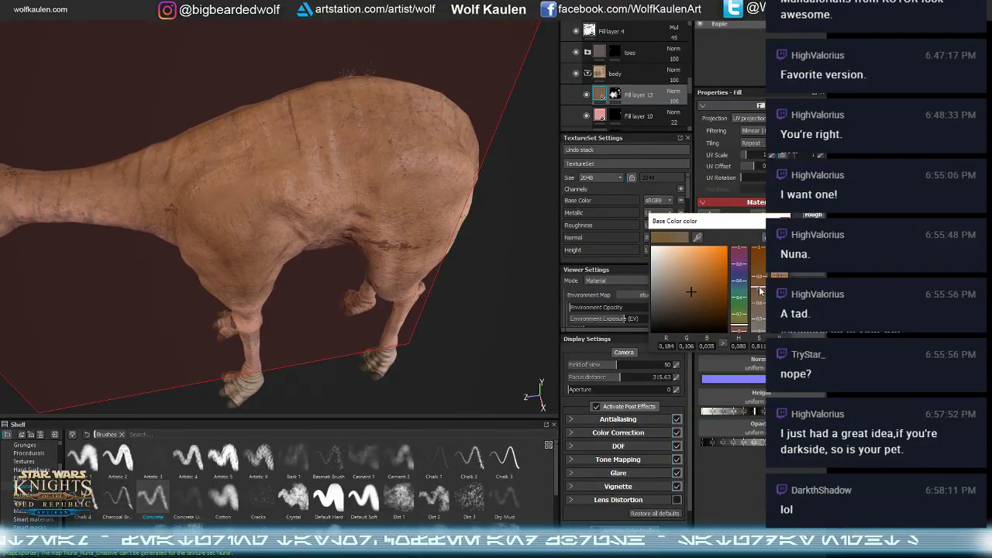
alt+drag(467, 328, 462, 291)
drag(758, 286, 759, 293)
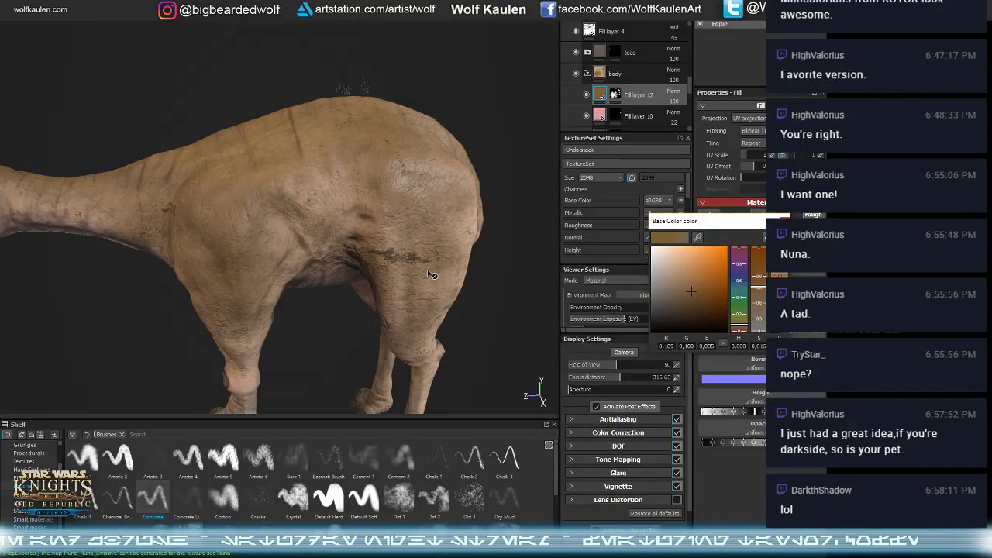
- Reduce the opacity of the brown body fill, Fill layer 12, to 70
scroll(380, 233, down, 5)
click(677, 102)
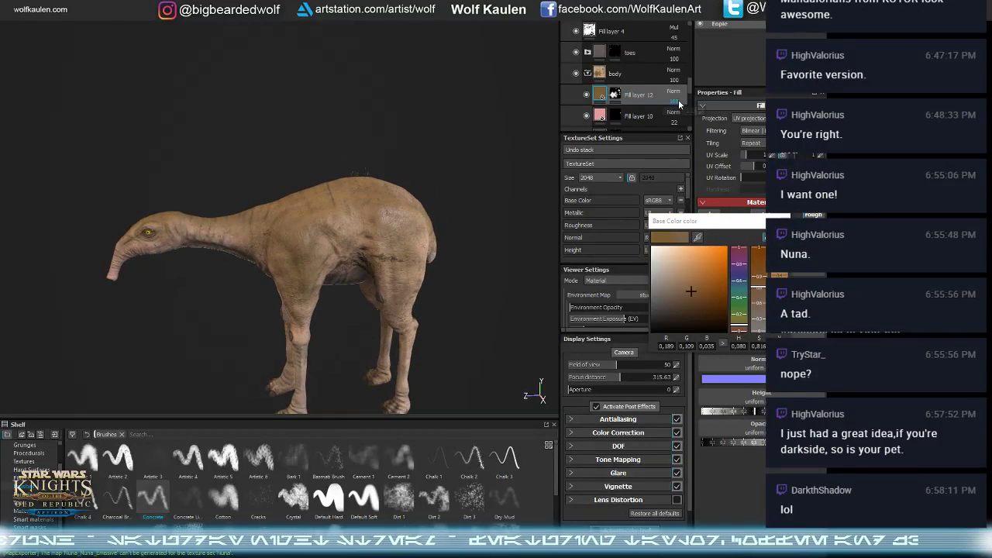
drag(687, 111, 697, 142)
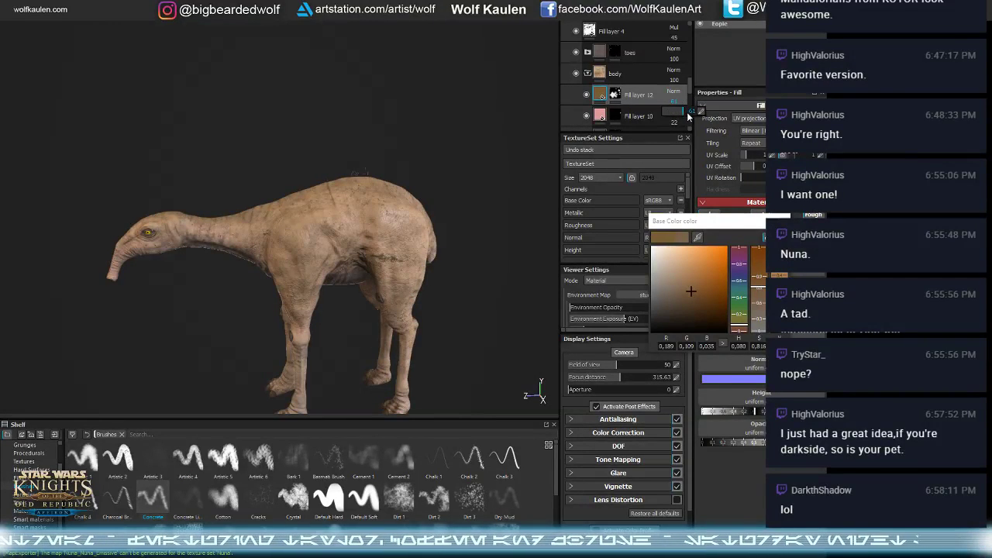
click(686, 113)
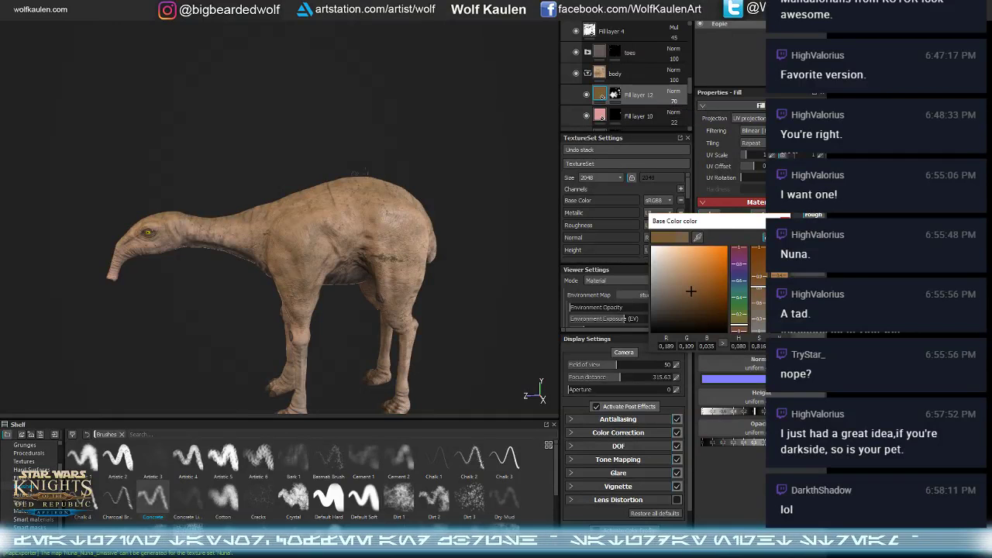
- Examine the creature's recolored head, body and legs from several angles
alt+drag(390, 245, 292, 193)
alt+drag(231, 168, 234, 223)
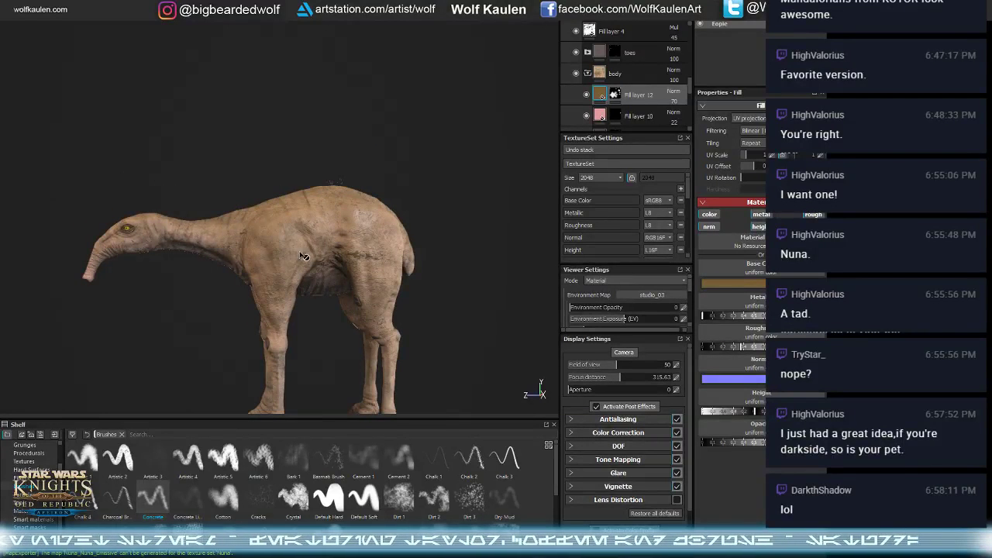
alt+drag(305, 257, 417, 203)
alt+drag(389, 262, 353, 236)
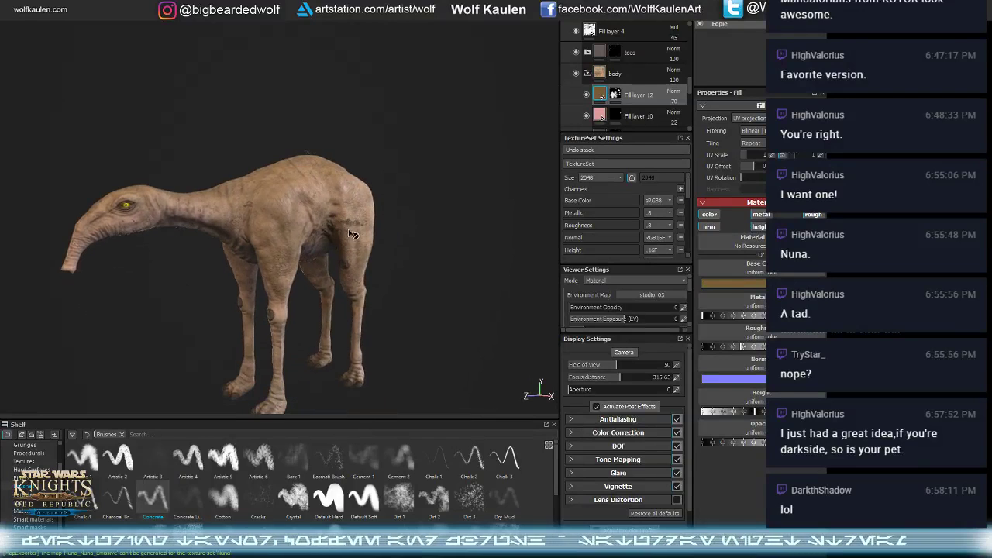
alt+drag(286, 303, 234, 289)
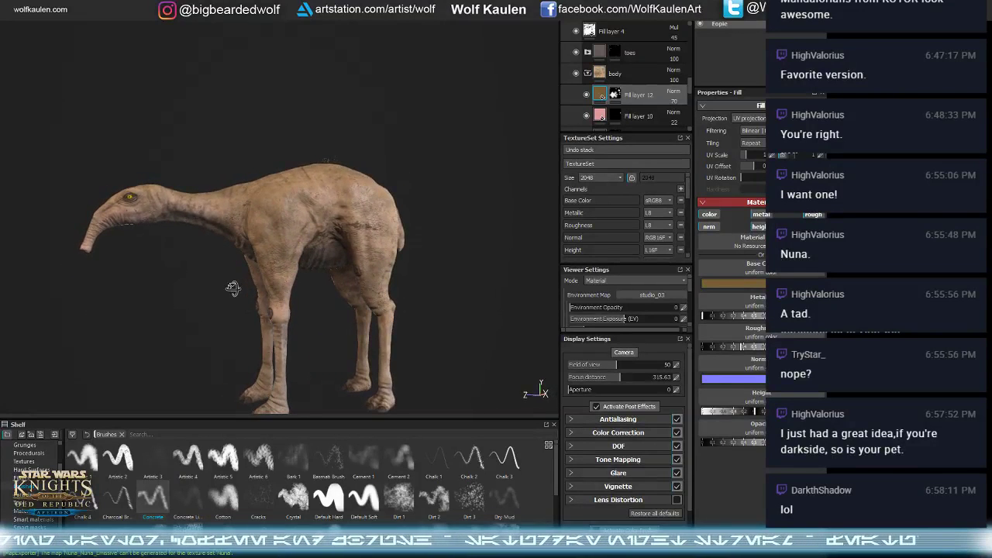
alt+drag(280, 317, 277, 286)
alt+drag(359, 291, 462, 264)
alt+drag(458, 262, 424, 283)
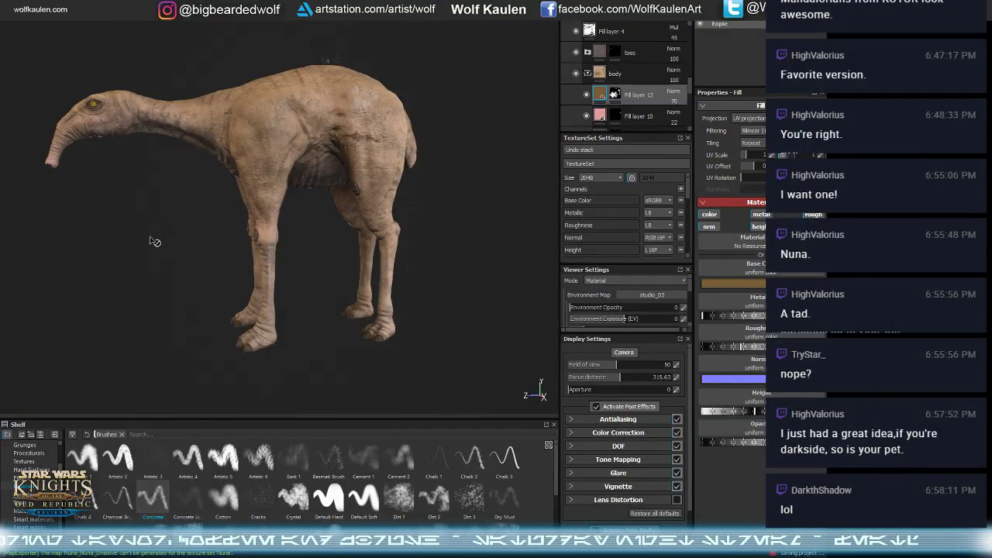
alt+drag(153, 241, 126, 258)
- Open the texture export settings and choose the Unreal Engine 4 (Packed) configuration
click(12, 12)
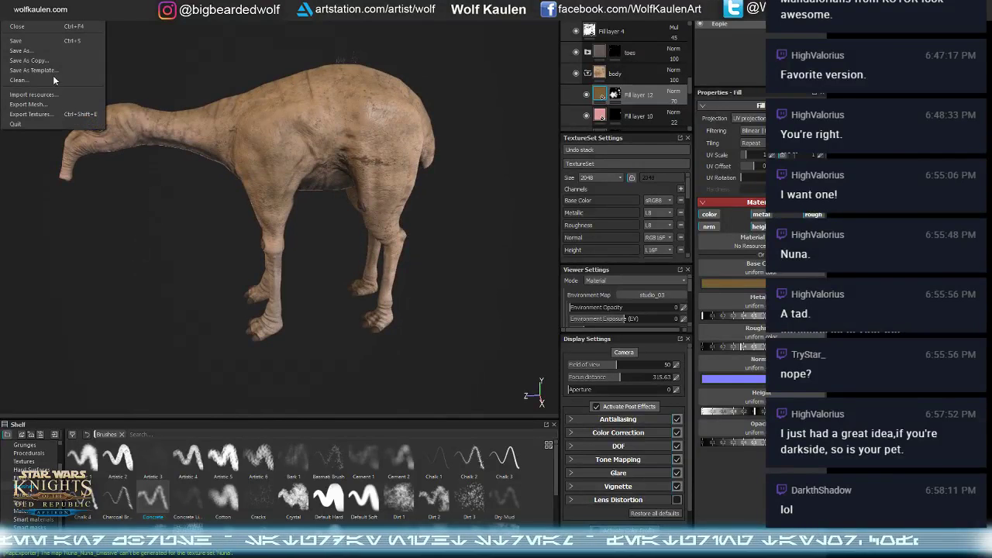
click(28, 115)
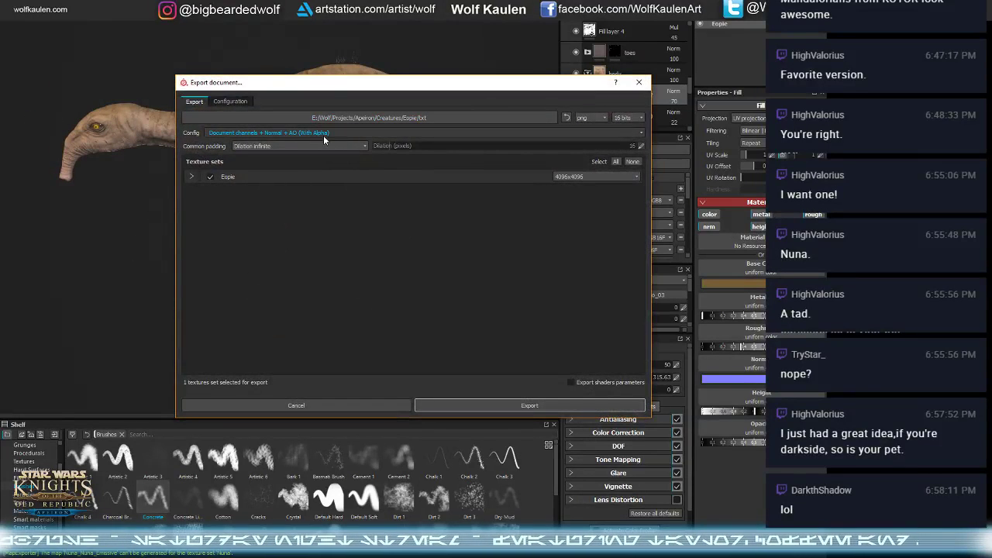
click(295, 133)
scroll(267, 179, down, 10)
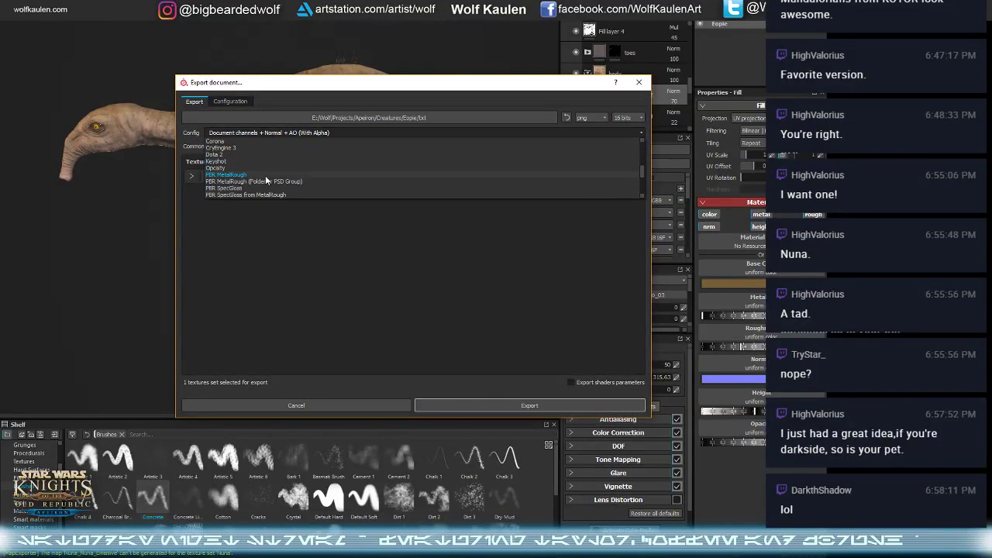
click(265, 181)
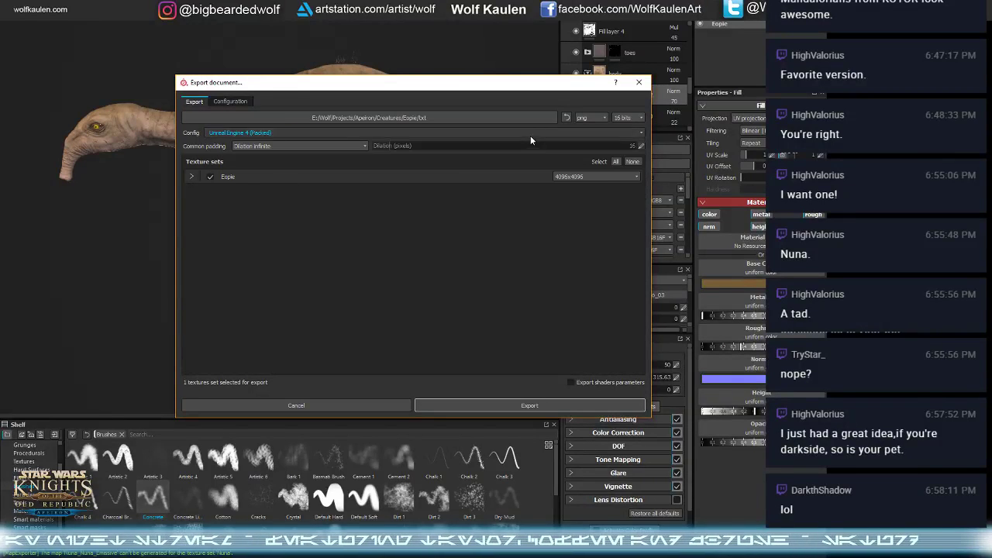
- Open the image file format choices for the texture export
click(590, 118)
scroll(591, 149, down, 3)
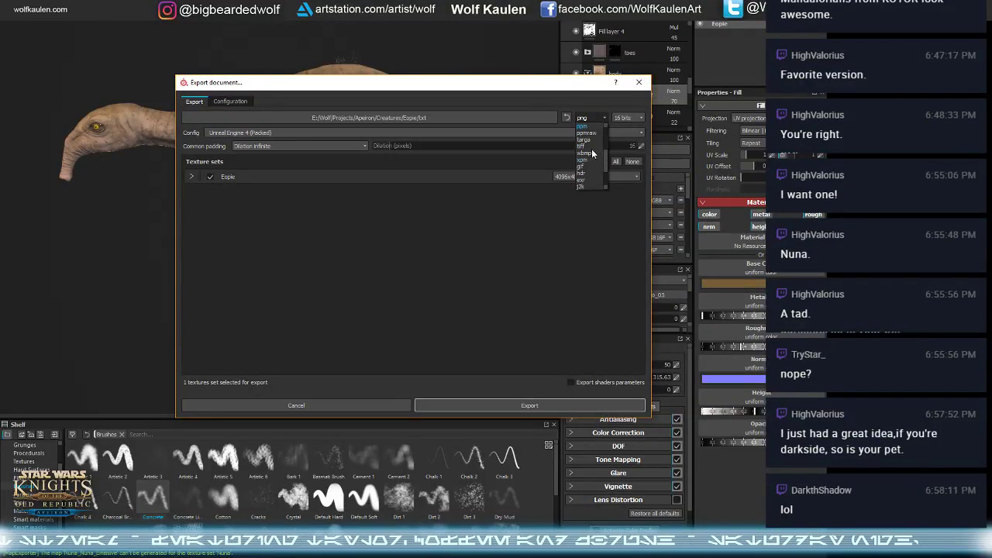
- Set the texture export format to targa and review the output maps of the Unreal Engine 4 (Packed) preset
click(593, 139)
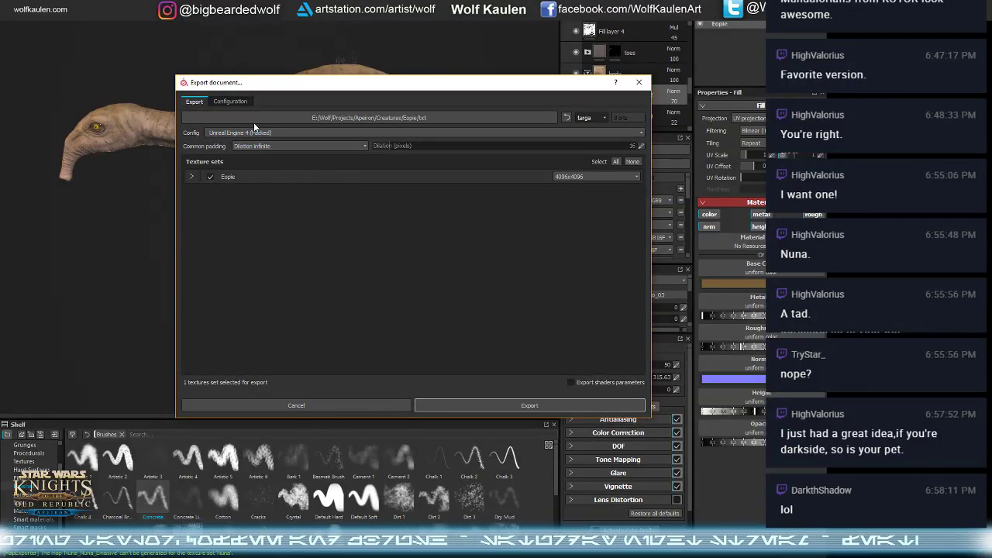
click(240, 103)
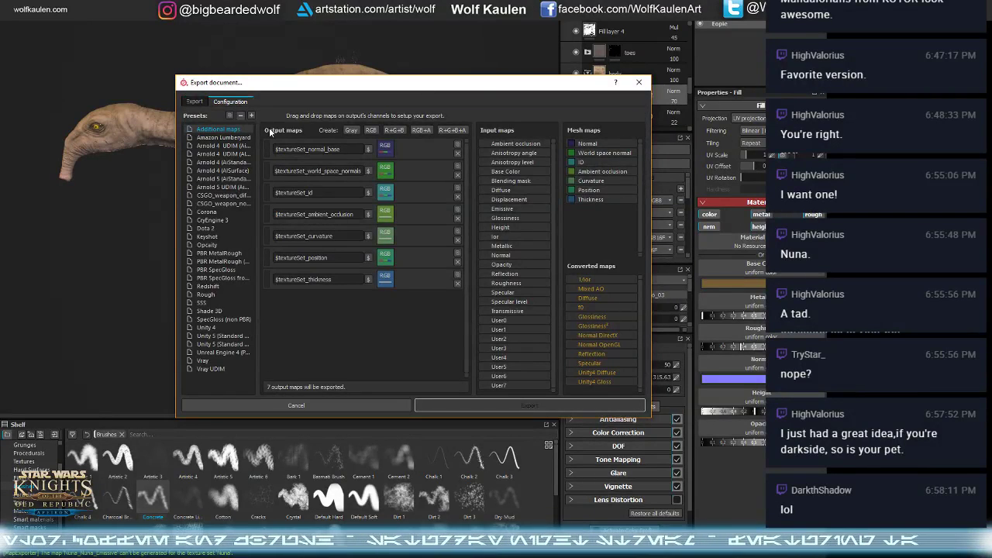
click(217, 354)
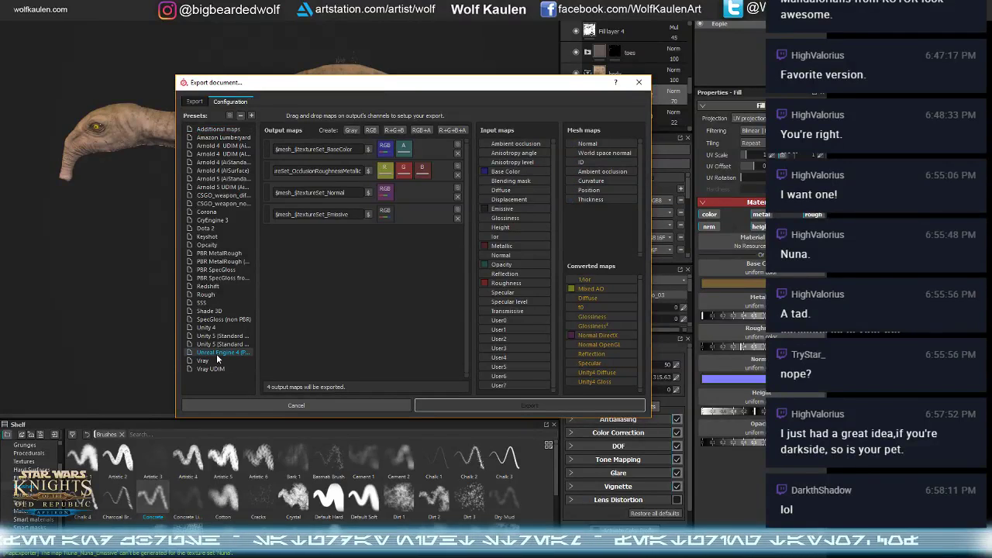
click(194, 104)
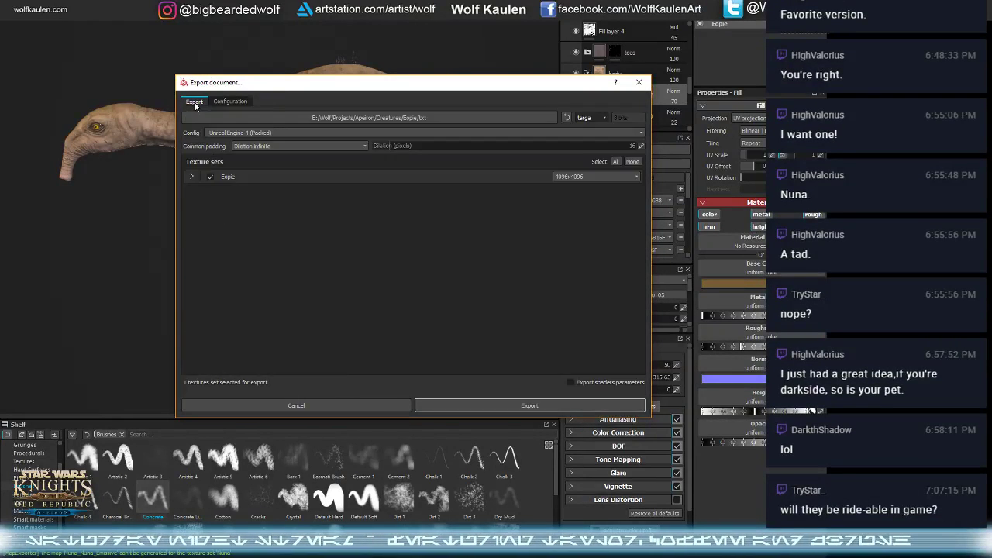
- Export the Eopie texture set into a new UE4 folder inside the Eopie txt folder
click(273, 116)
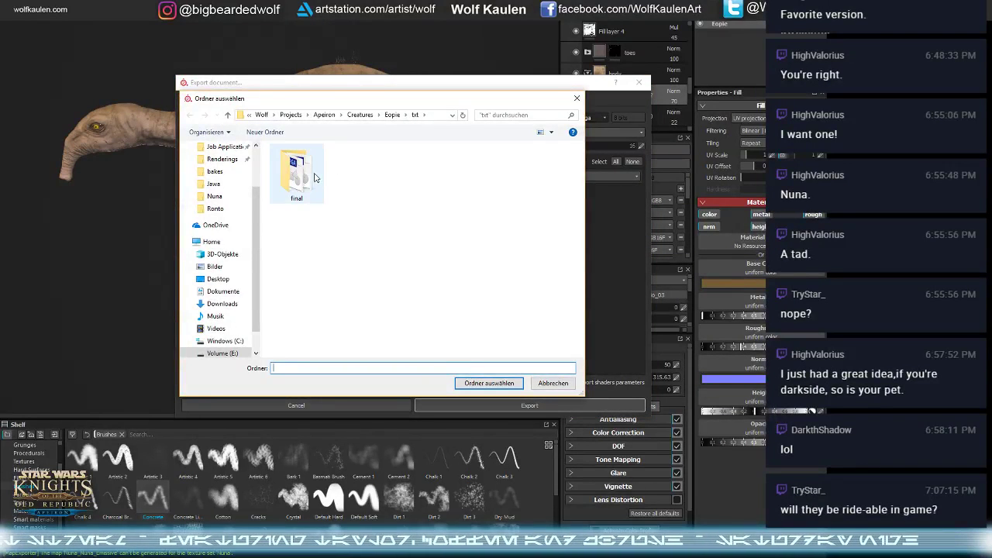
click(272, 133)
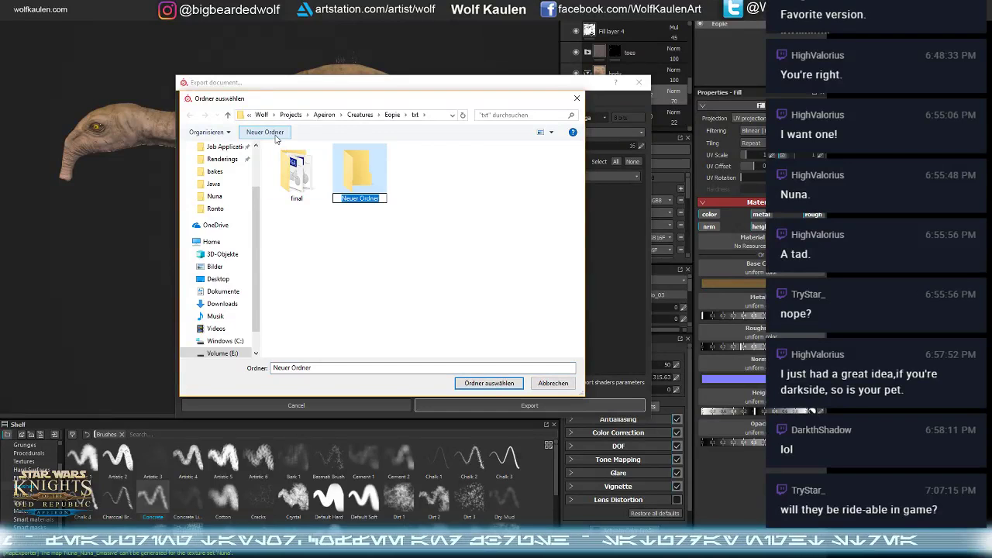
key(Return)
key(BackSpace)
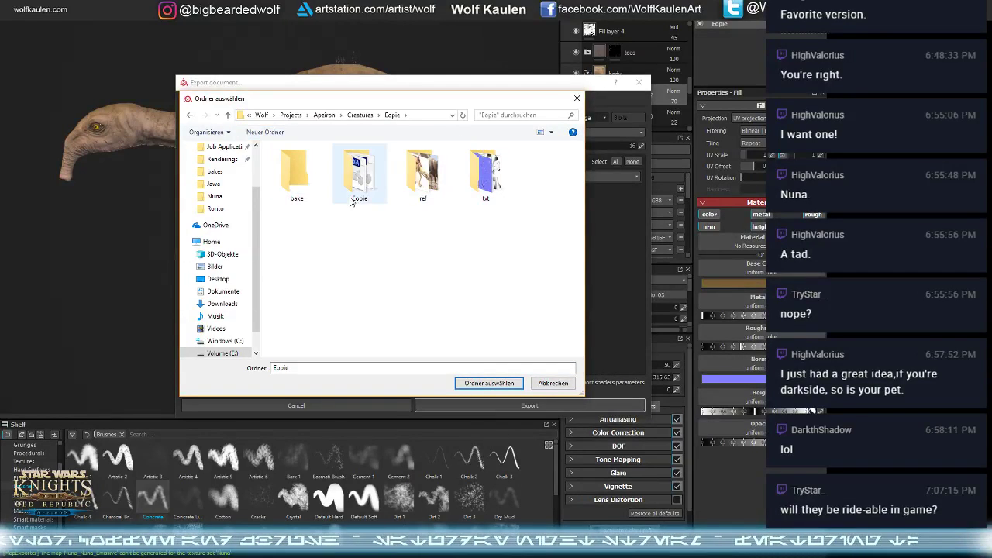
double_click(482, 177)
click(376, 180)
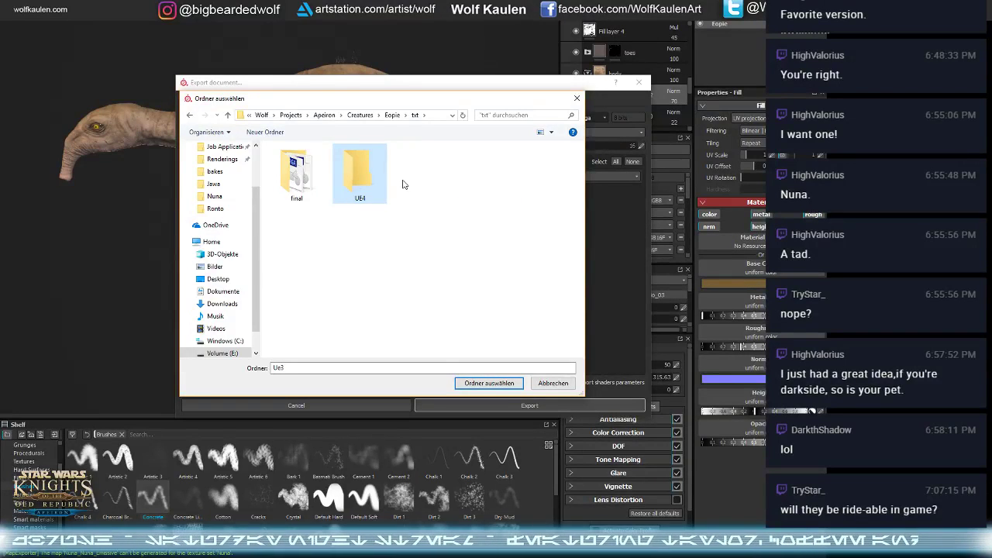
double_click(359, 172)
click(490, 383)
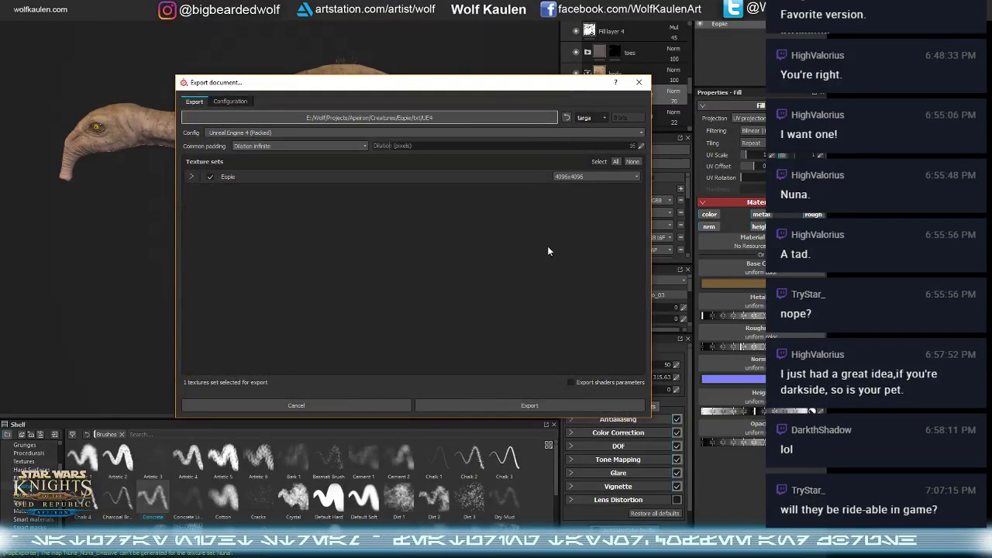
click(513, 405)
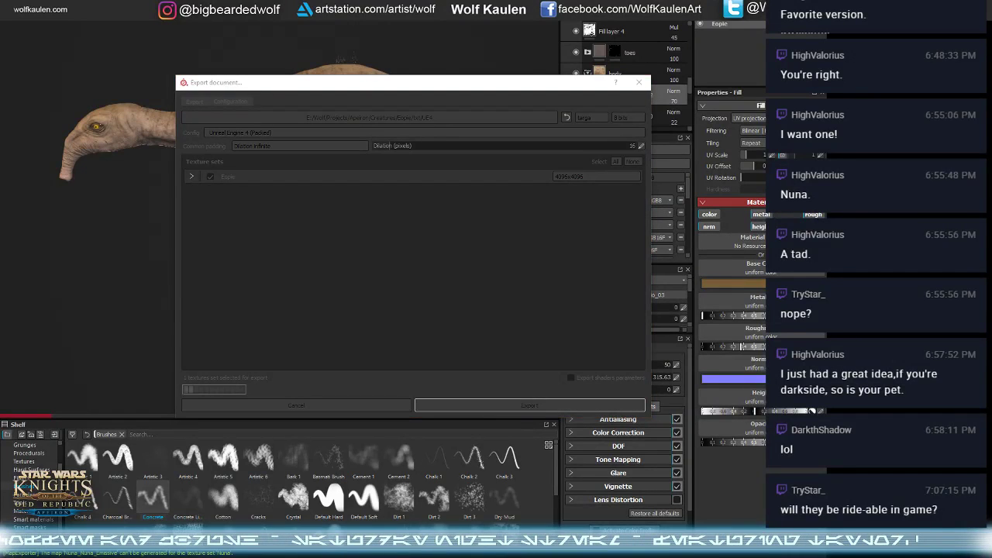
- Switch to Unreal Editor and create a folder named Nuna inside the Creatures folder
key(alt+Tab)
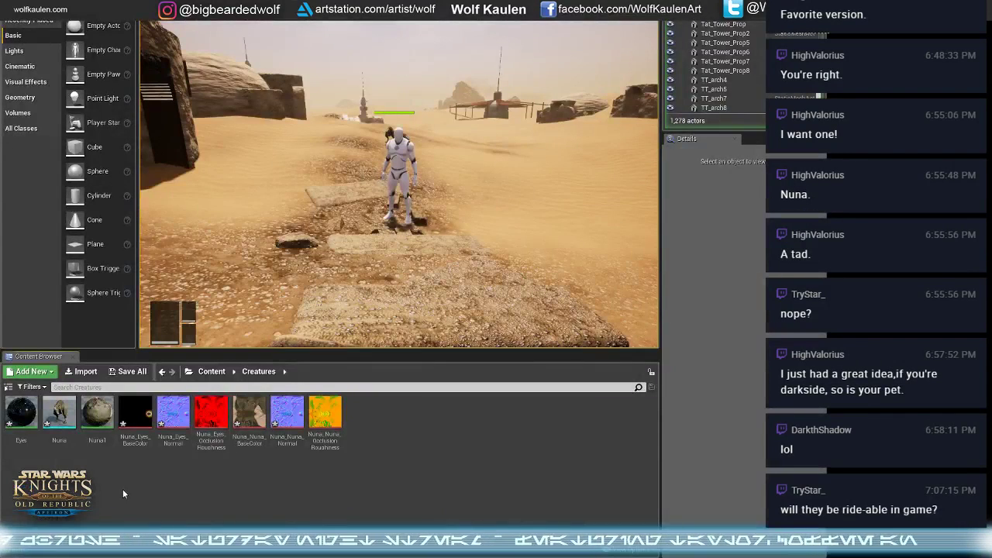
right_click(111, 485)
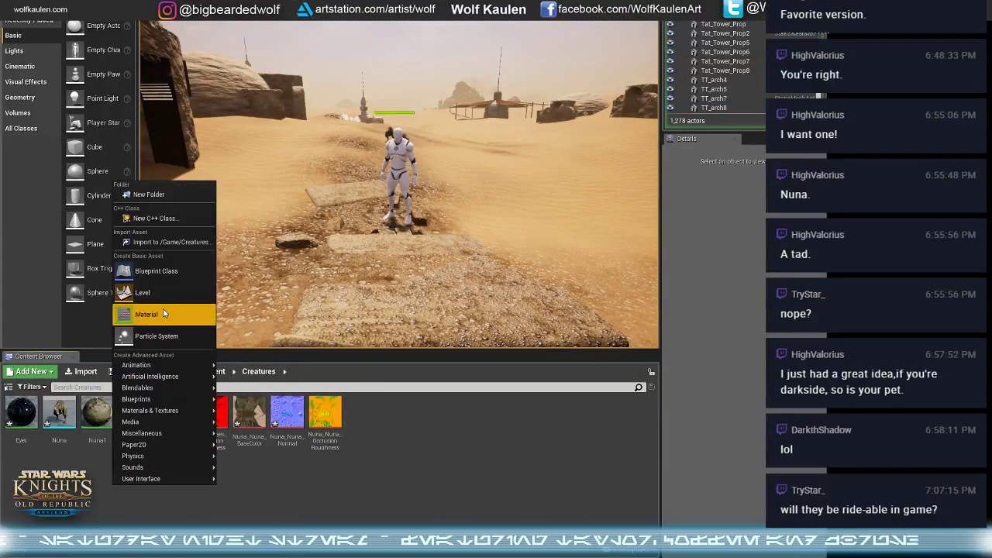
click(157, 197)
text(Nuna)
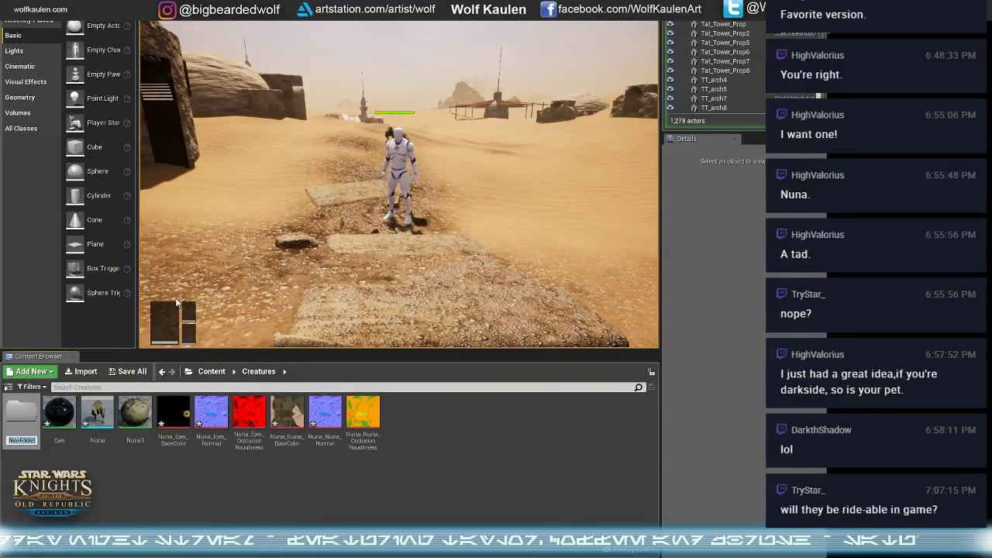
key(Return)
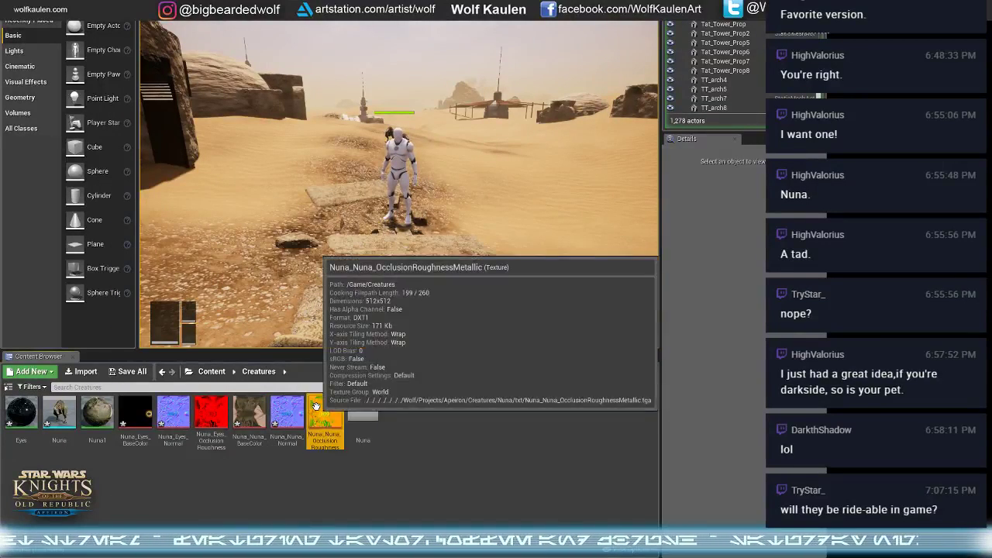
- Move all the Nuna materials, meshes and textures from Creatures into the Nuna folder
click(325, 412)
shift+click(29, 409)
drag(30, 410, 355, 421)
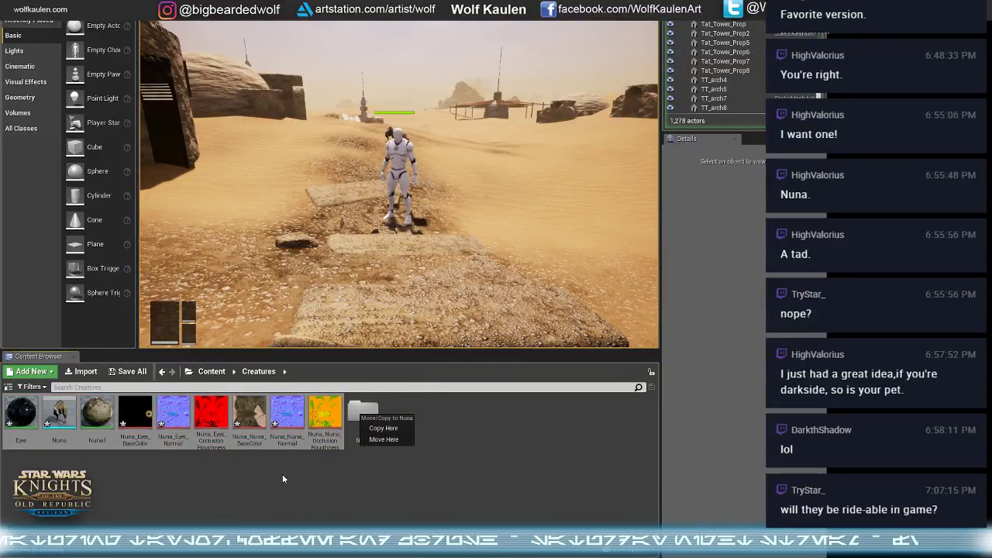
click(390, 437)
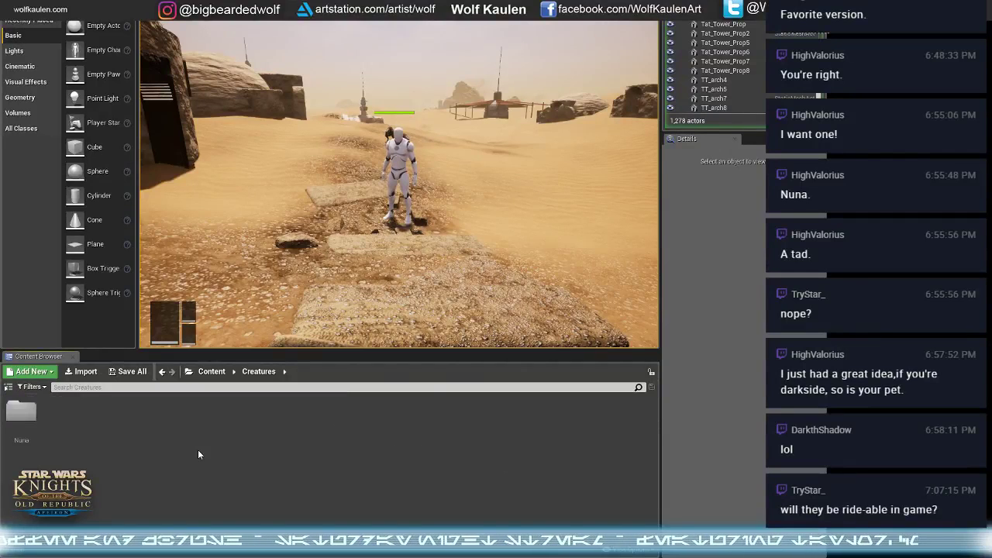
- Create a second folder named Eopie inside Creatures and open it
right_click(128, 426)
click(71, 416)
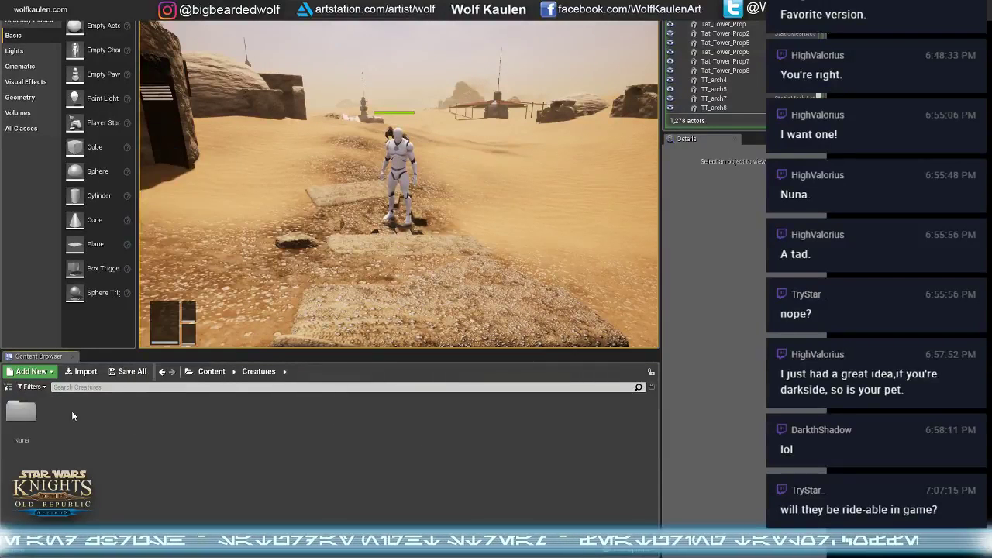
click(31, 372)
click(52, 99)
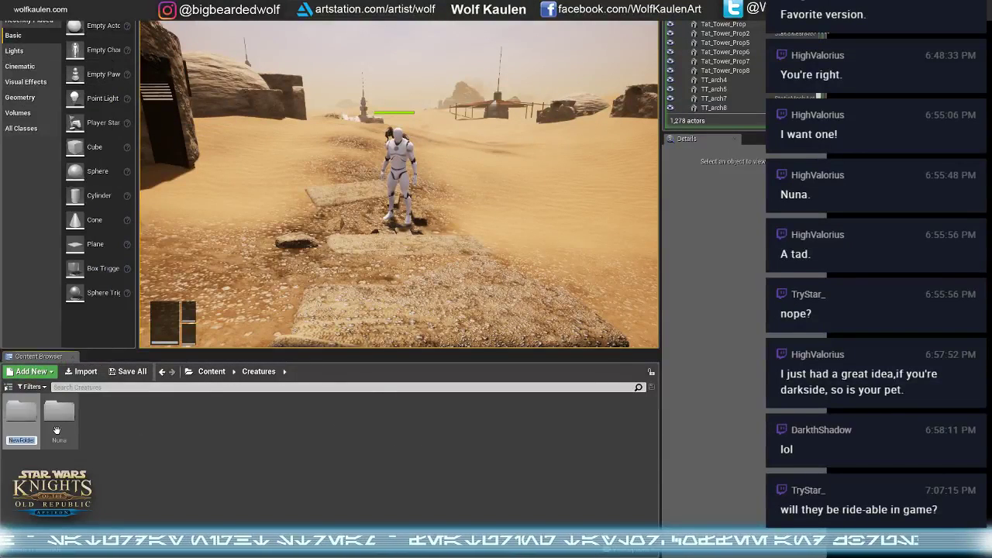
text(Eopie)
key(Return)
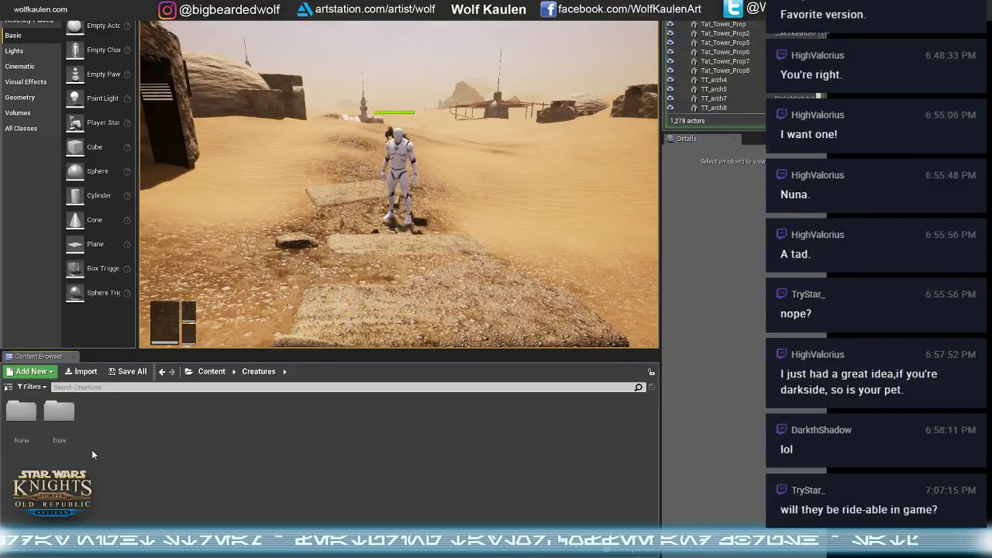
double_click(59, 413)
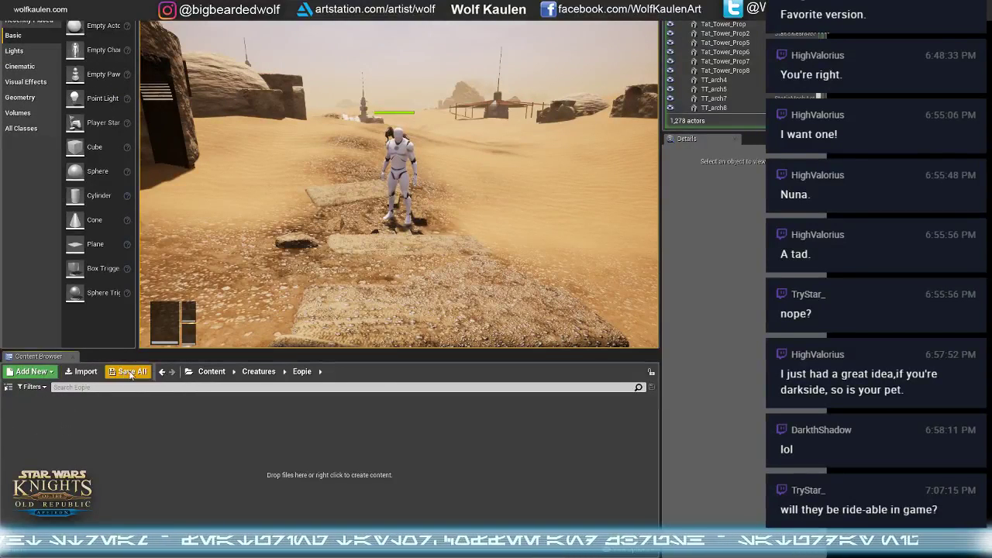
- Import the Eopie_HAIR FBX file into the Eopie folder as static meshes, including its materials and textures
click(89, 373)
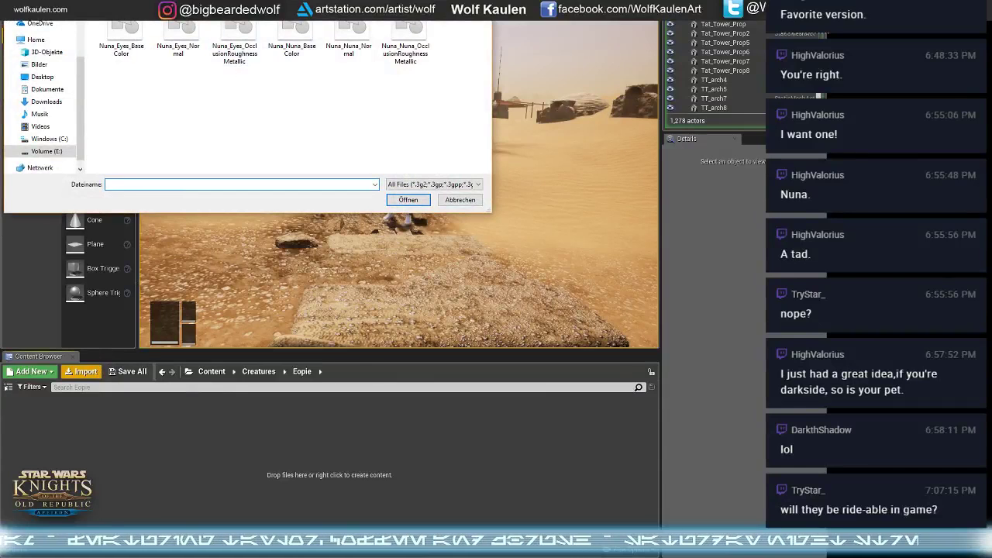
scroll(86, 61, up, 3)
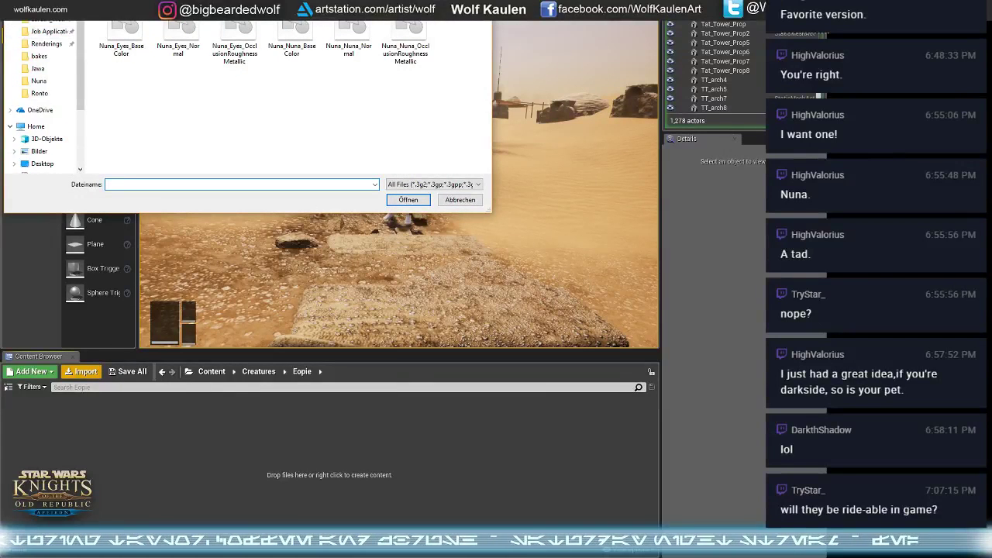
key(alt+Up)
double_click(132, 31)
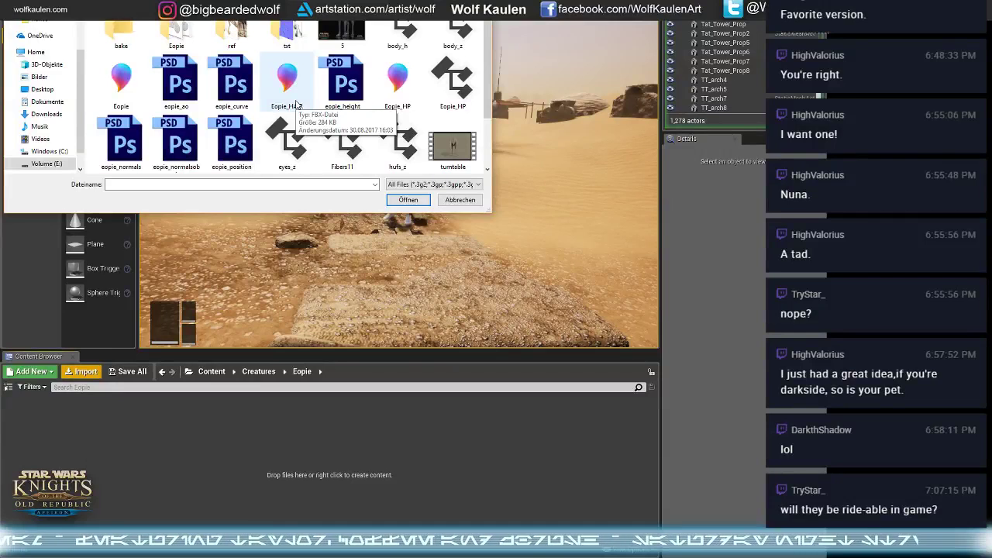
scroll(299, 106, down, 1)
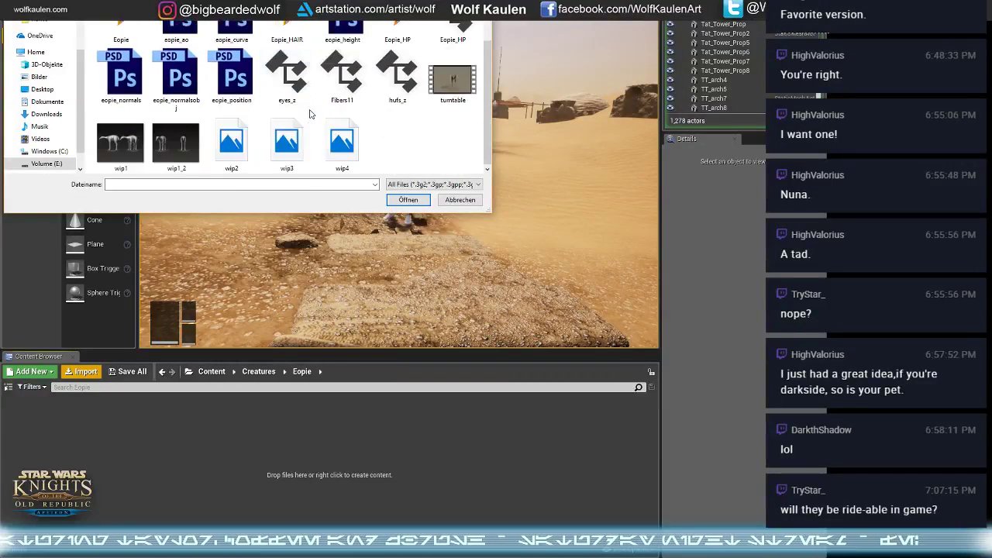
double_click(287, 32)
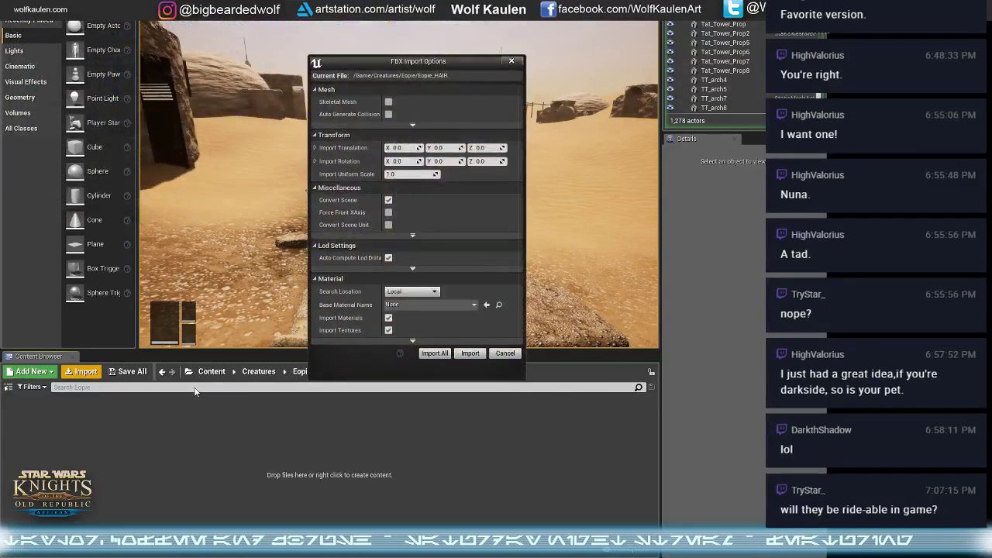
click(435, 353)
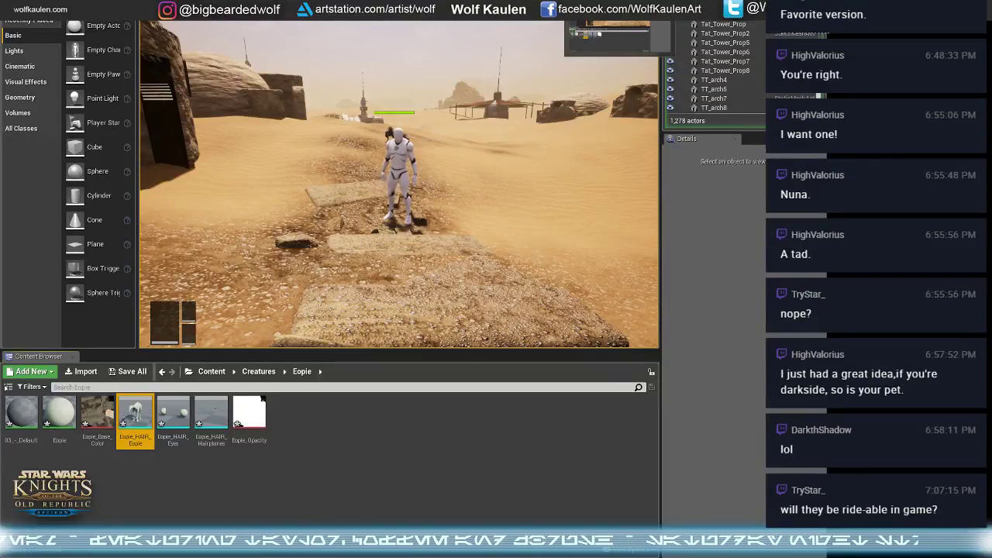
- Switch to Substance Painter, dismiss the export message and collapse the eyes layer group
key(alt+Tab)
click(443, 261)
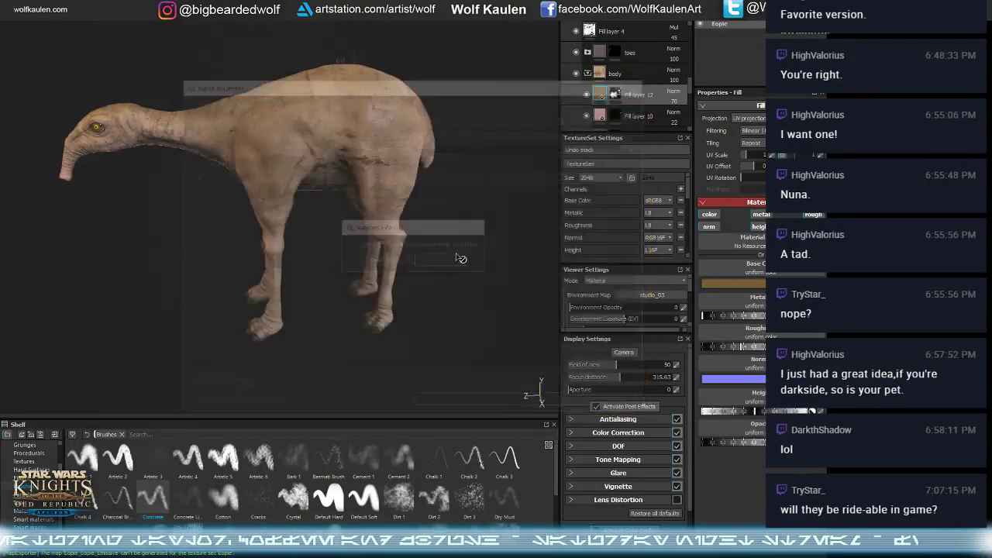
scroll(643, 86, up, 1)
scroll(641, 85, up, 4)
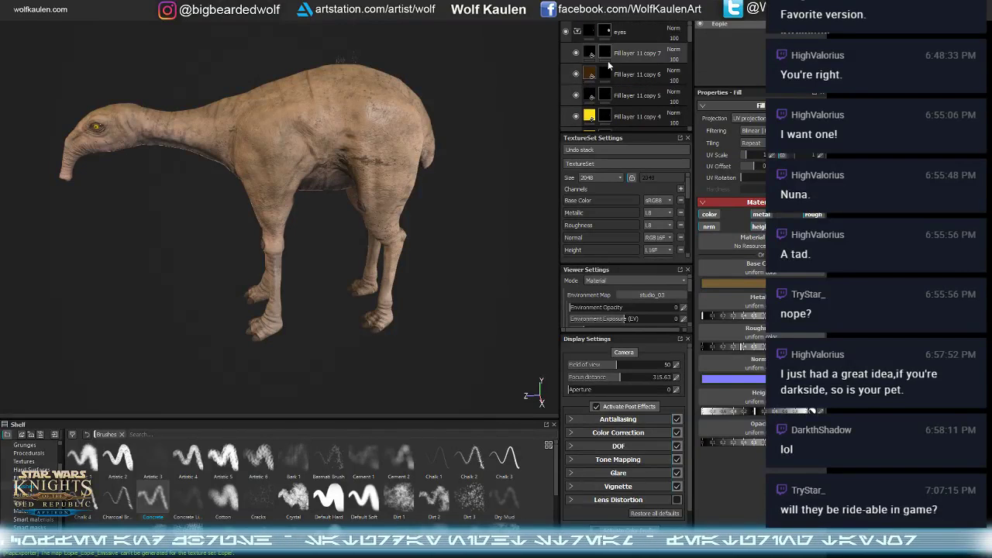
click(576, 31)
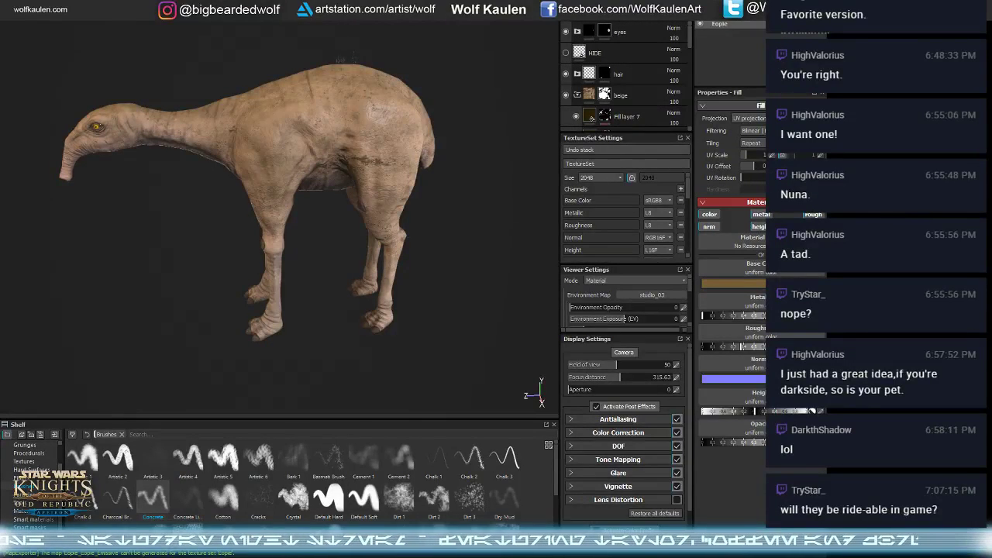
- Switch to Unreal Engine and stop the running play session so the Eopie folder's assets can be edited
mouse_move(672, 9)
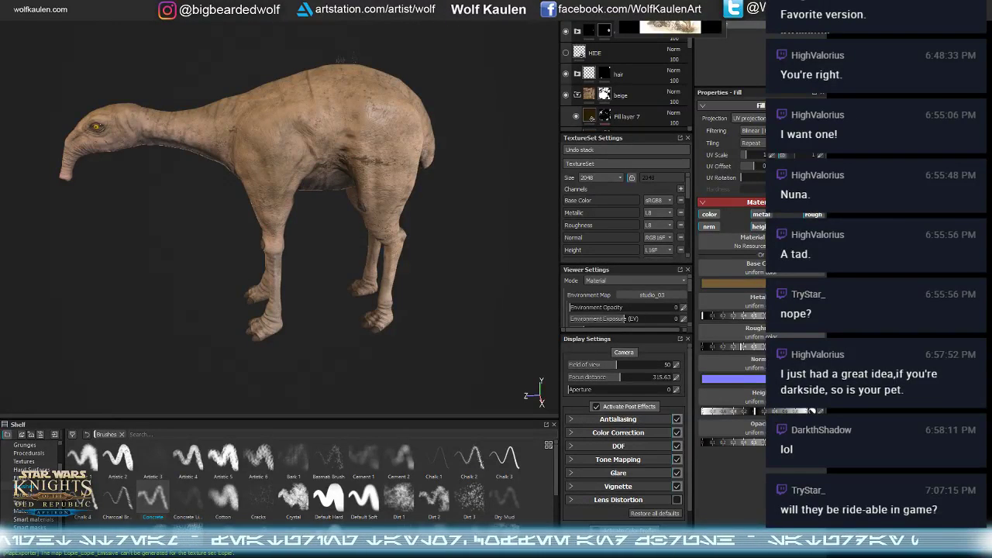
click(671, 27)
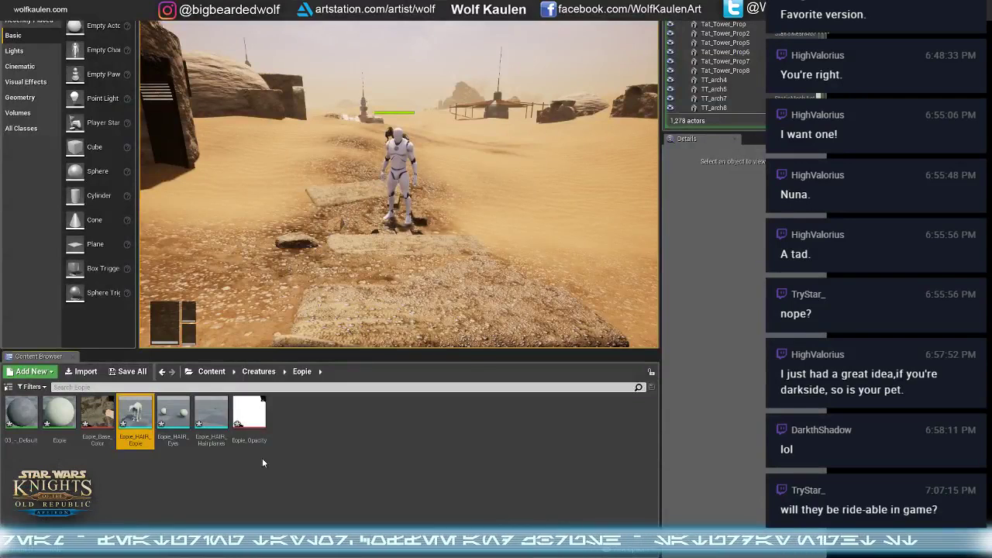
click(250, 442)
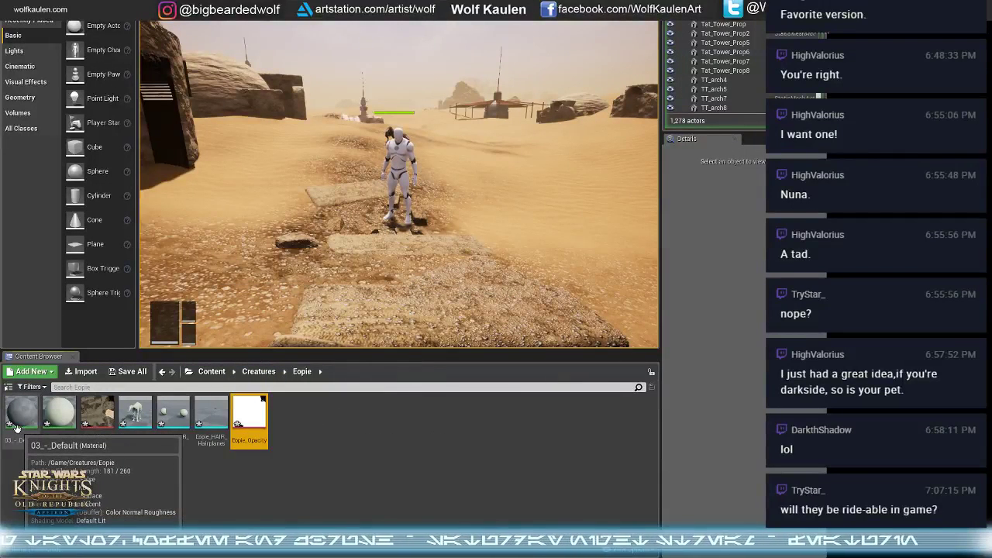
click(51, 498)
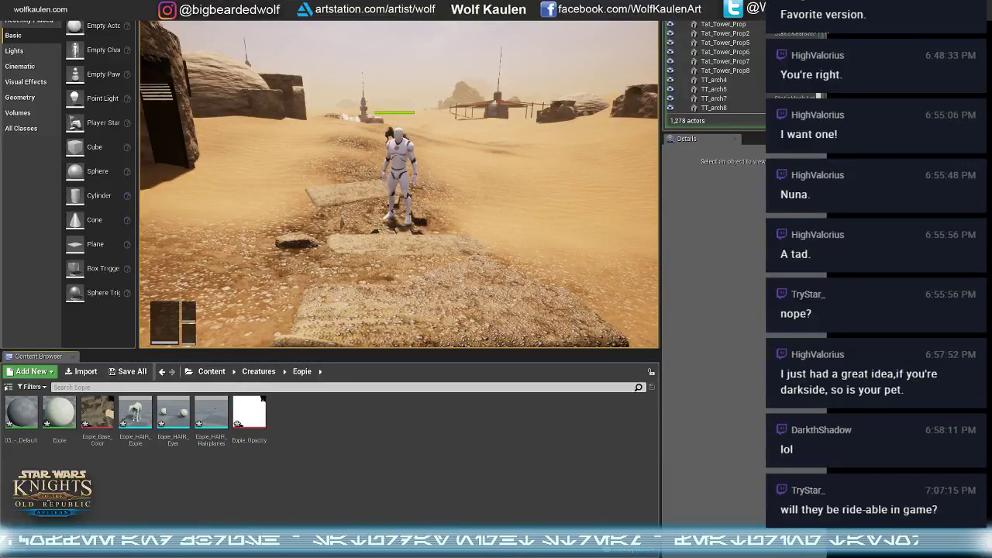
click(256, 411)
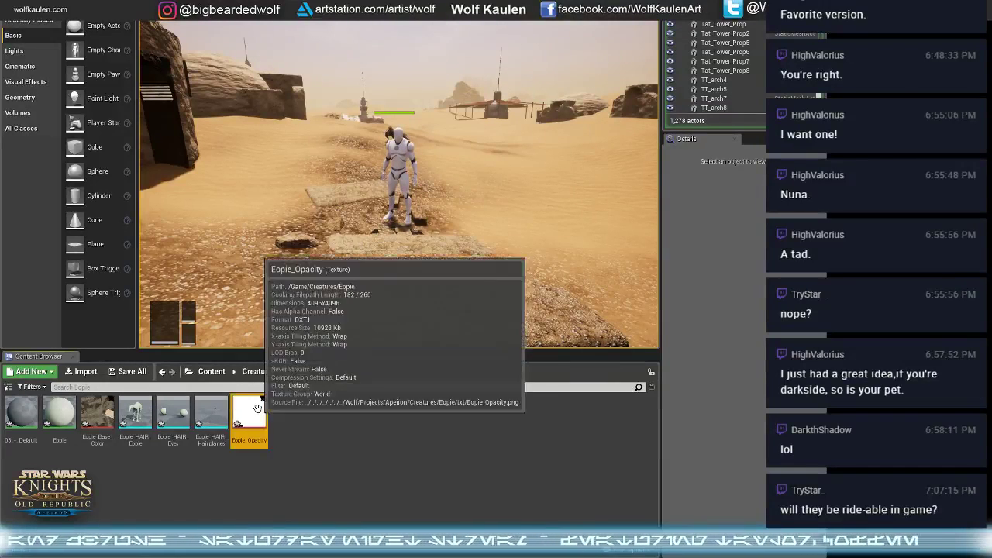
shift+click(21, 413)
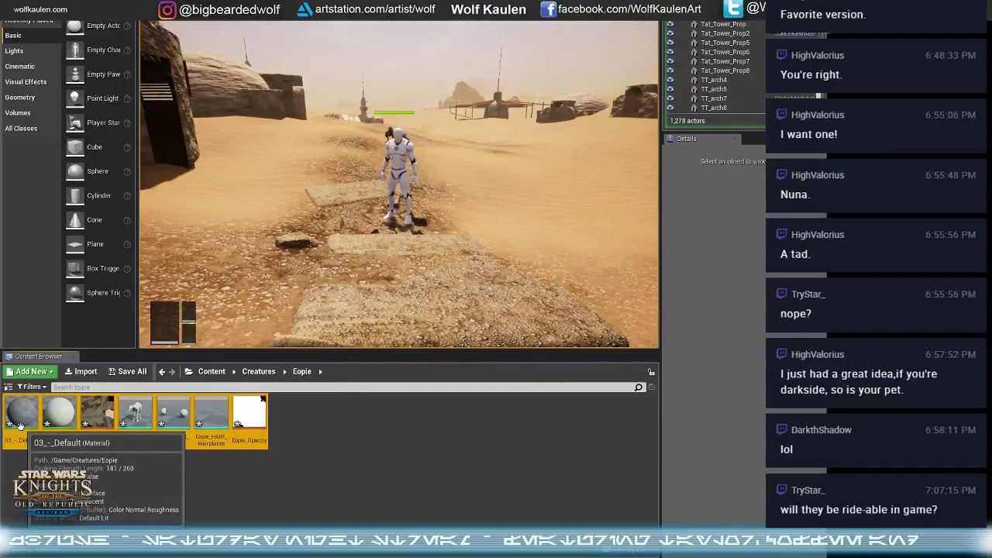
click(199, 491)
click(242, 429)
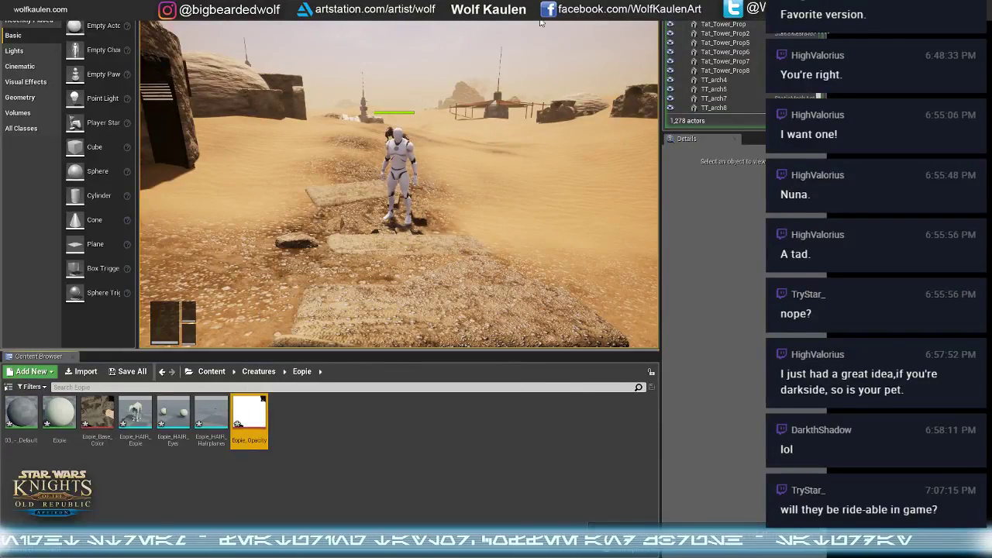
click(481, 140)
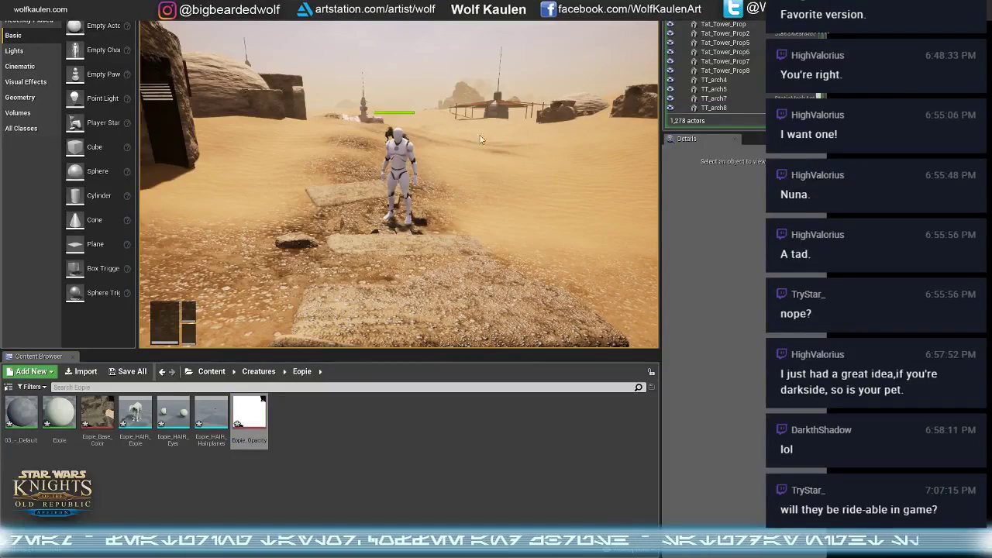
key(Escape)
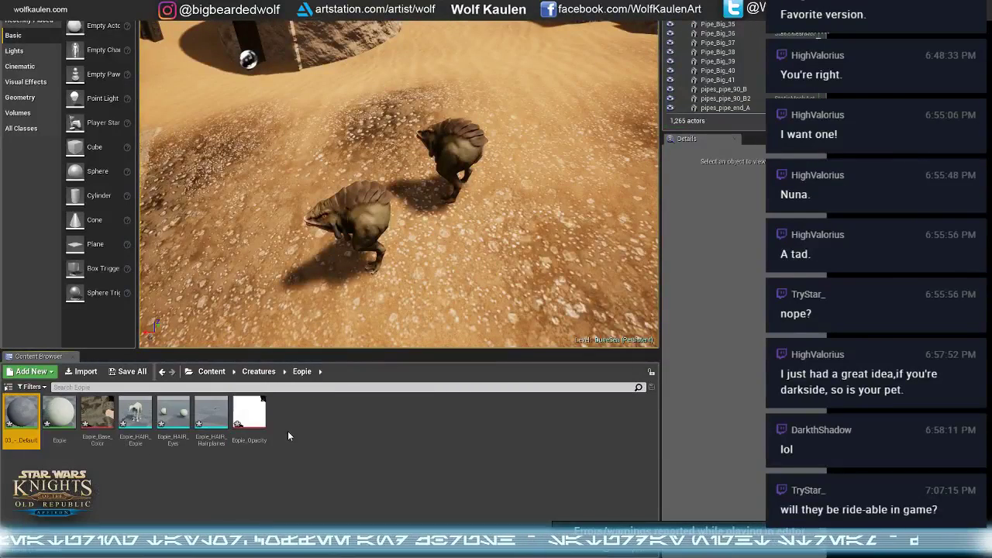
- Delete all the imported materials, textures and static meshes from the Eopie folder
shift+click(250, 414)
key(Delete)
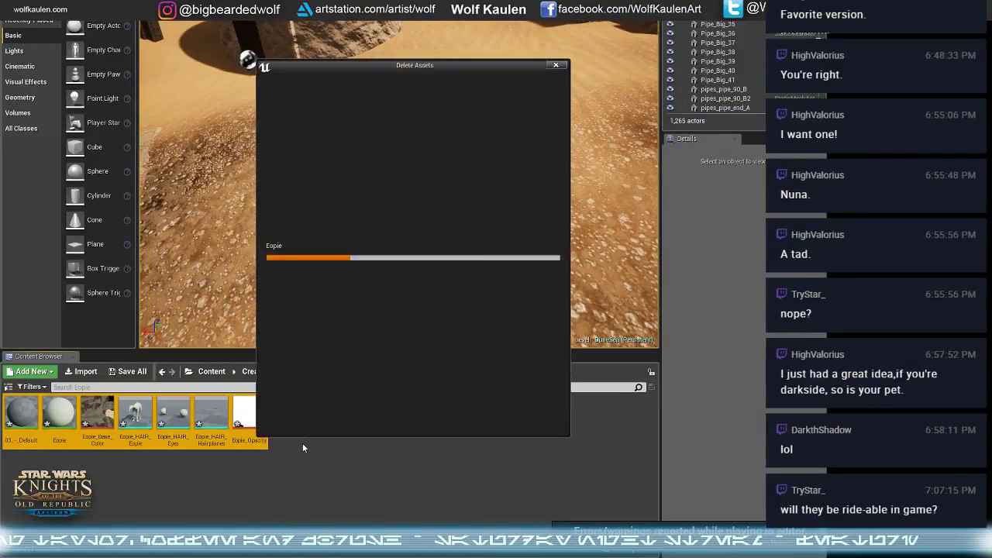
click(358, 419)
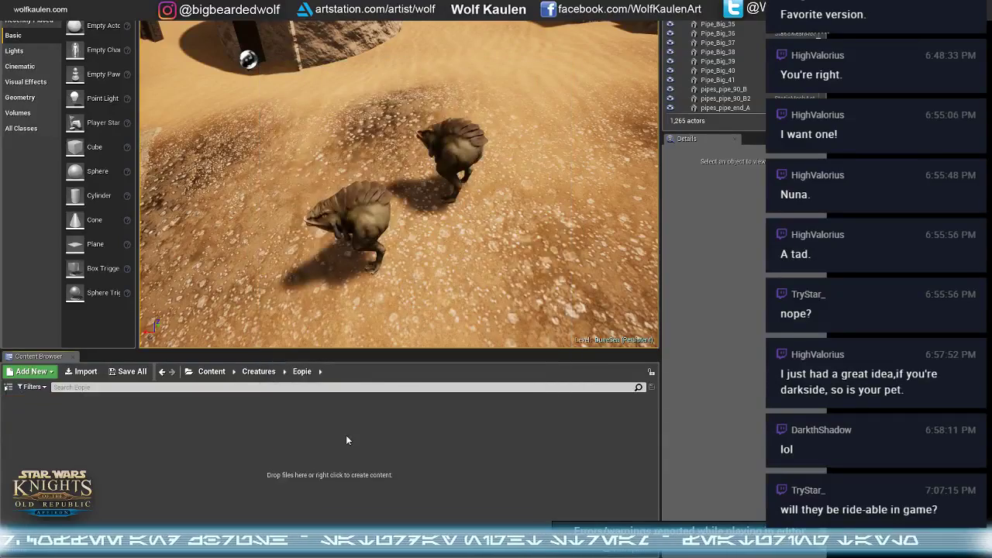
- Import the Eopie FBX file into the Eopie folder as static meshes and inspect the Eopie_Hairplanes mesh
right_drag(288, 255, 344, 173)
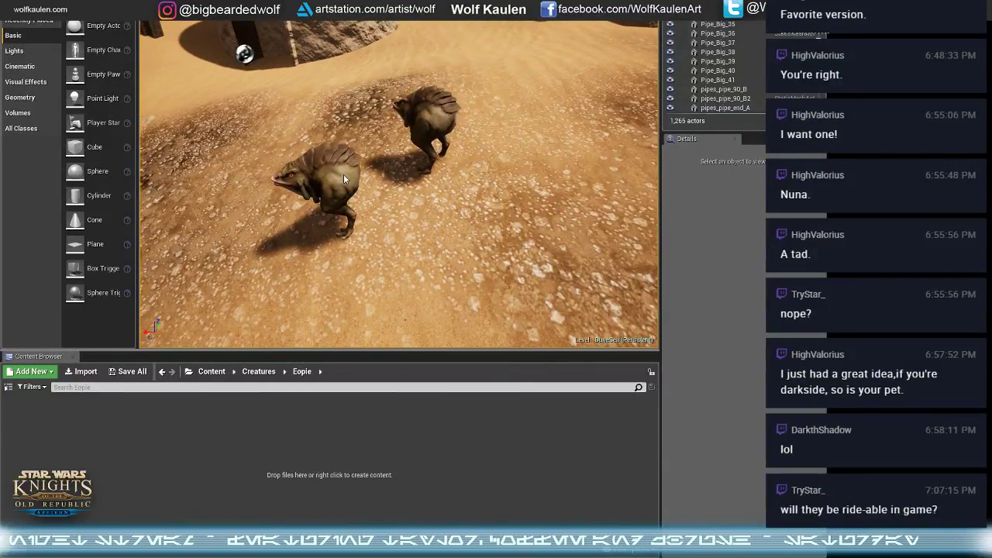
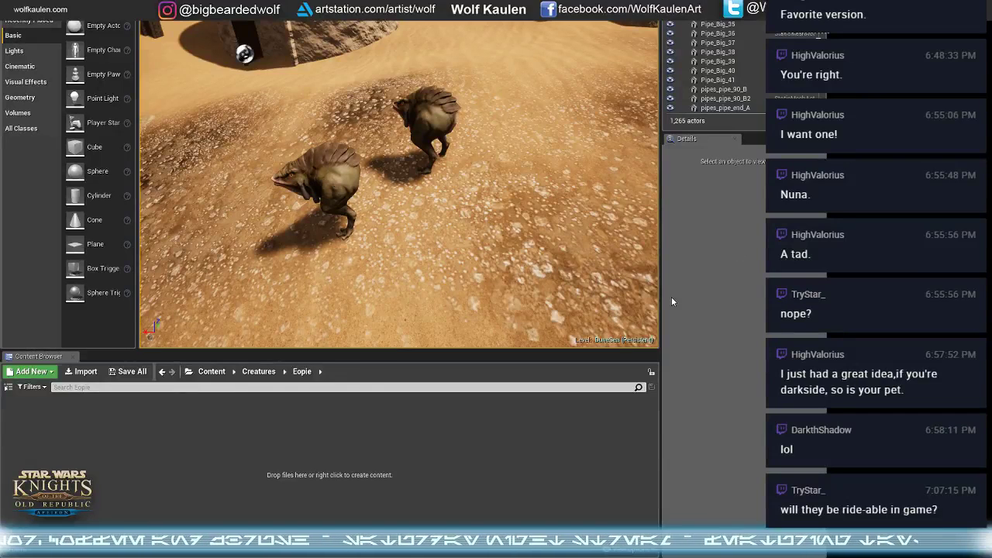
click(77, 379)
click(120, 93)
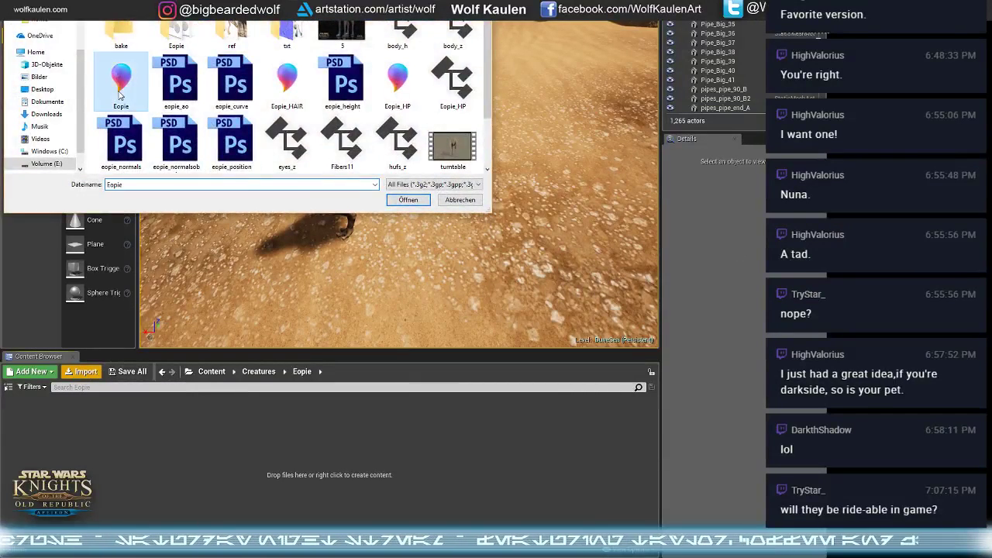
double_click(120, 93)
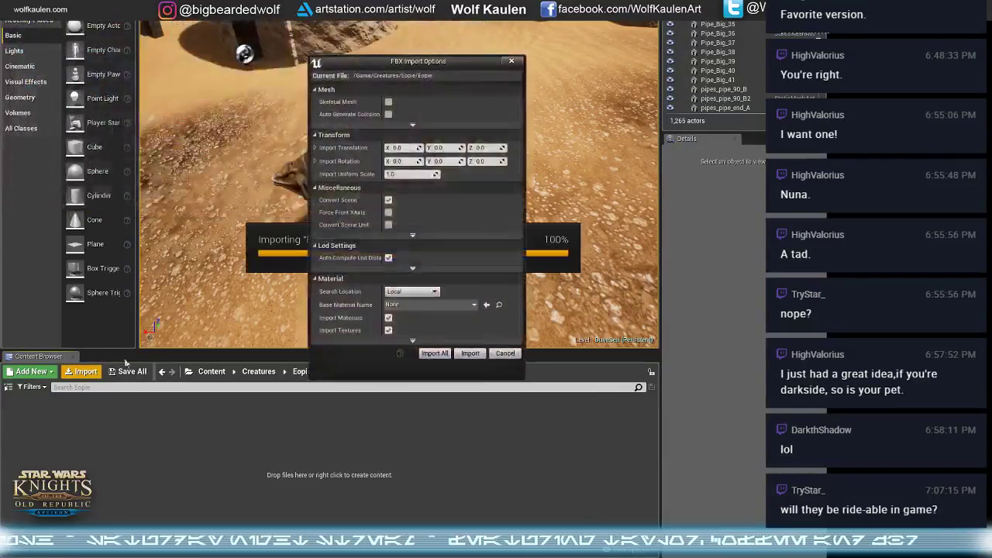
click(470, 355)
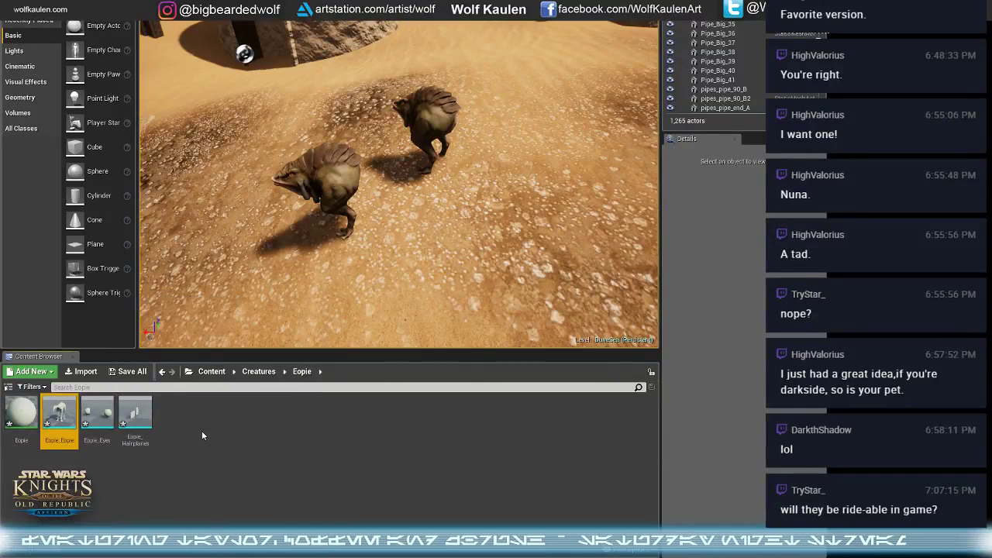
double_click(136, 435)
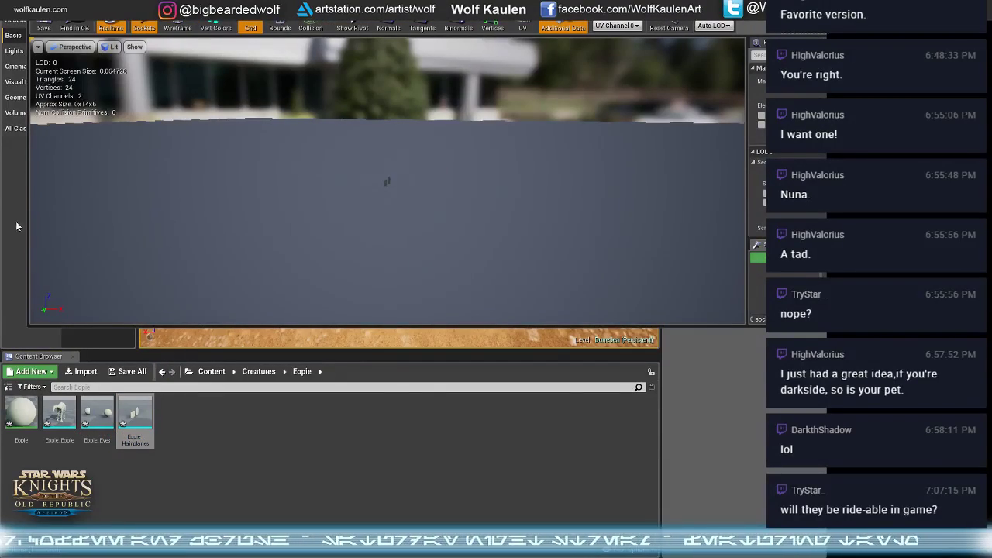
double_click(376, 22)
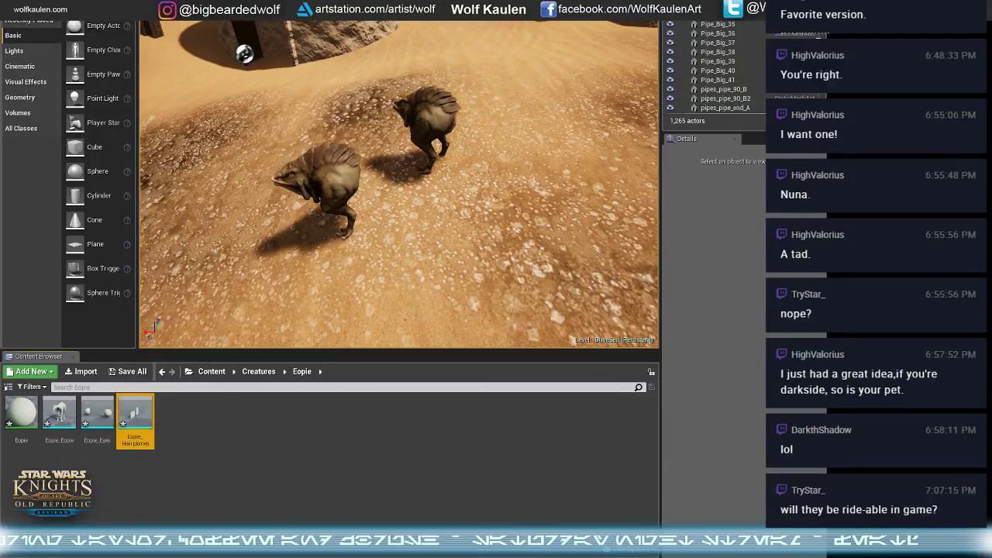
- Delete the Eopie material and the Eopie_Eopie, Eopie_Eyes and Eopie_Hairplanes static meshes from the Eopie folder
shift+click(10, 416)
key(Delete)
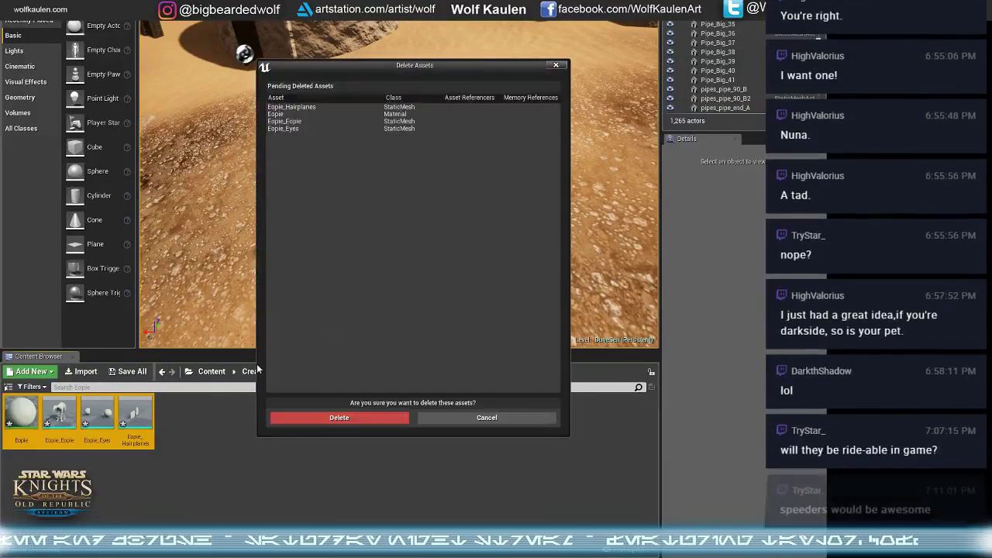
click(296, 417)
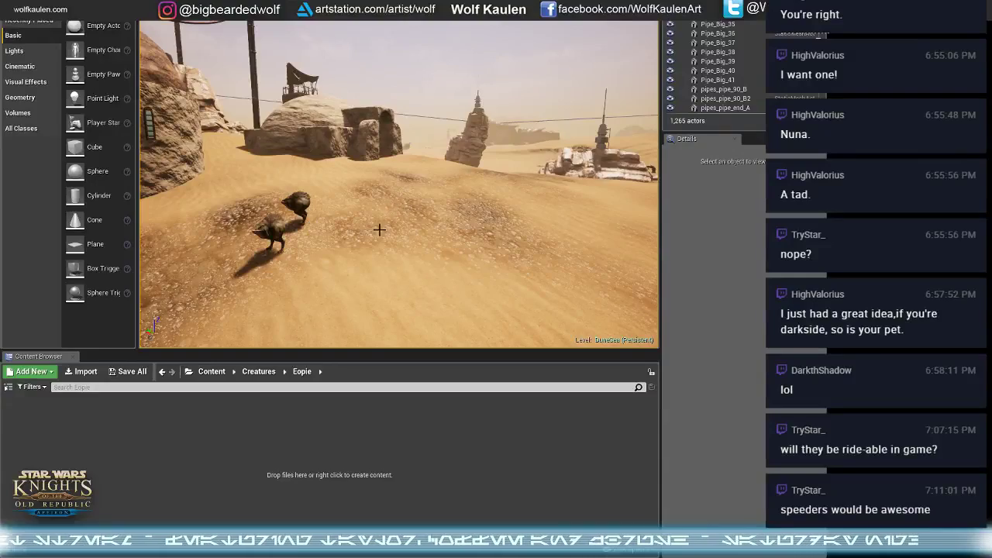
- Switch to 3ds Max and dismiss its startup error message
drag(402, 247, 374, 164)
right_drag(400, 185, 401, 235)
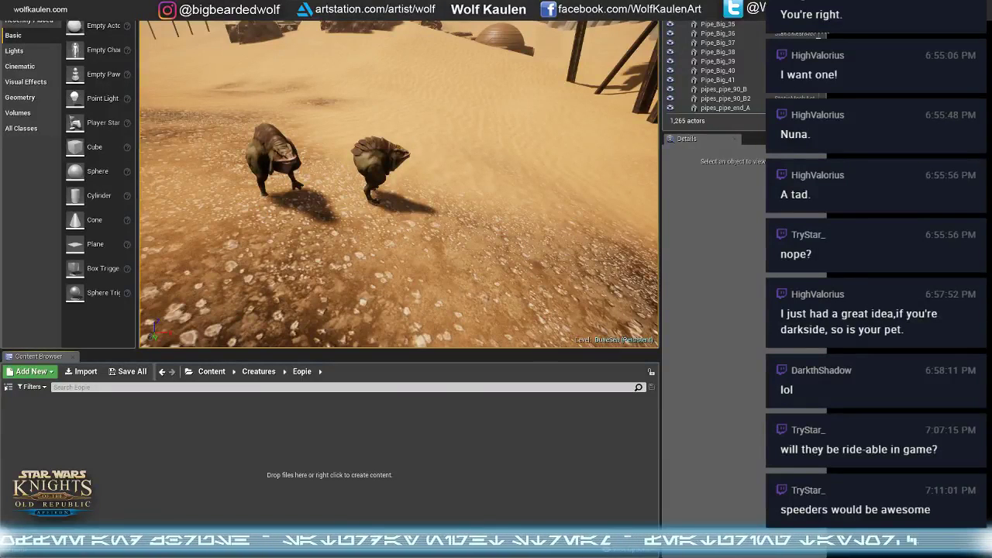
key(alt+Tab)
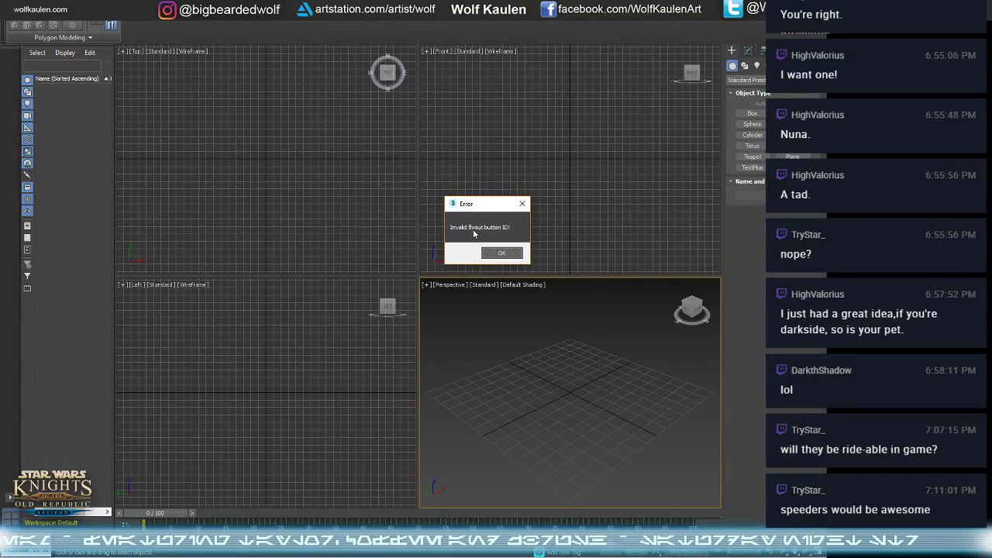
click(504, 253)
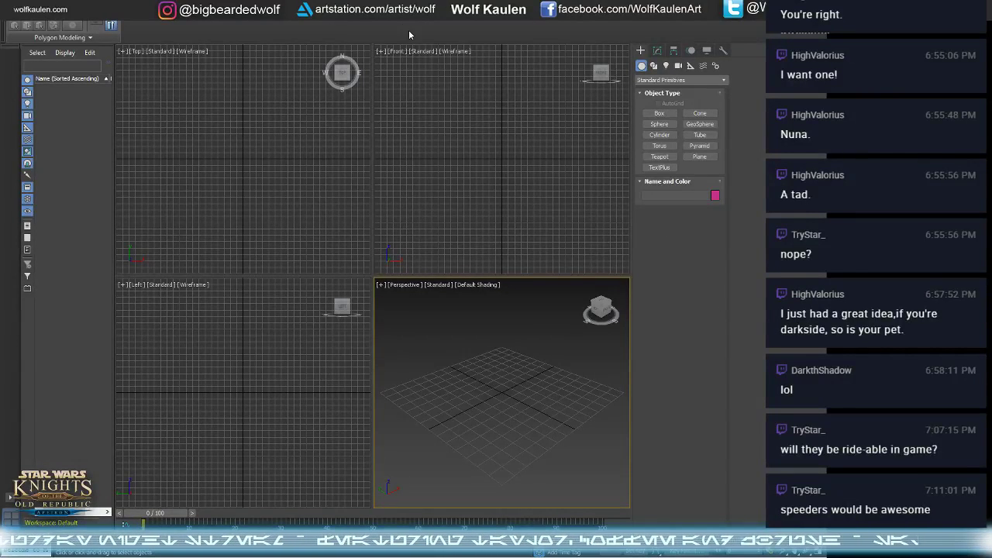
- Switch to Substance Painter, view the textured Eopie from other angles, and return to the Nuna models in Unreal Engine
key(alt+Tab)
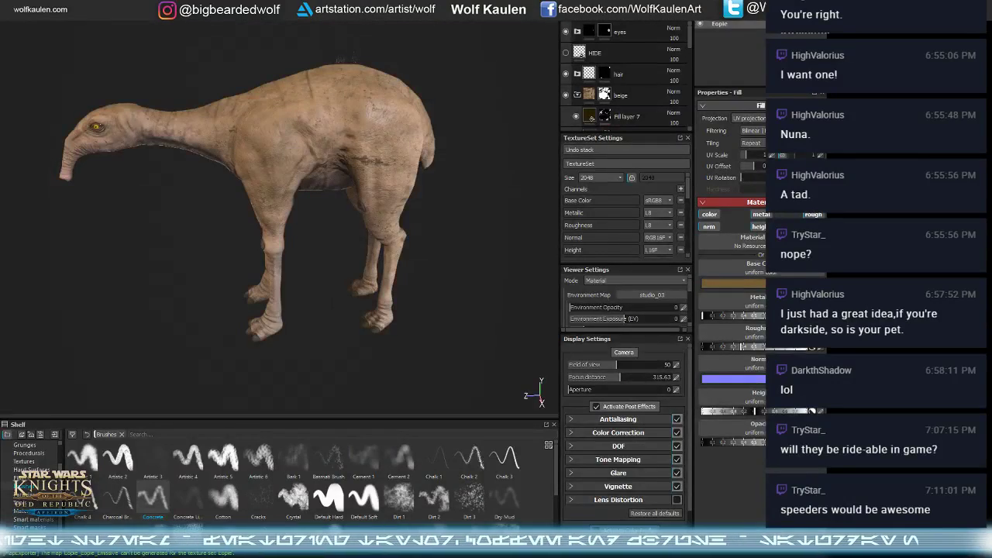
mouse_move(481, 160)
alt+mouse_down()
mouse_move(489, 197)
mouse_move(671, 176)
mouse_move(682, 154)
mouse_move(443, 206)
alt+mouse_up()
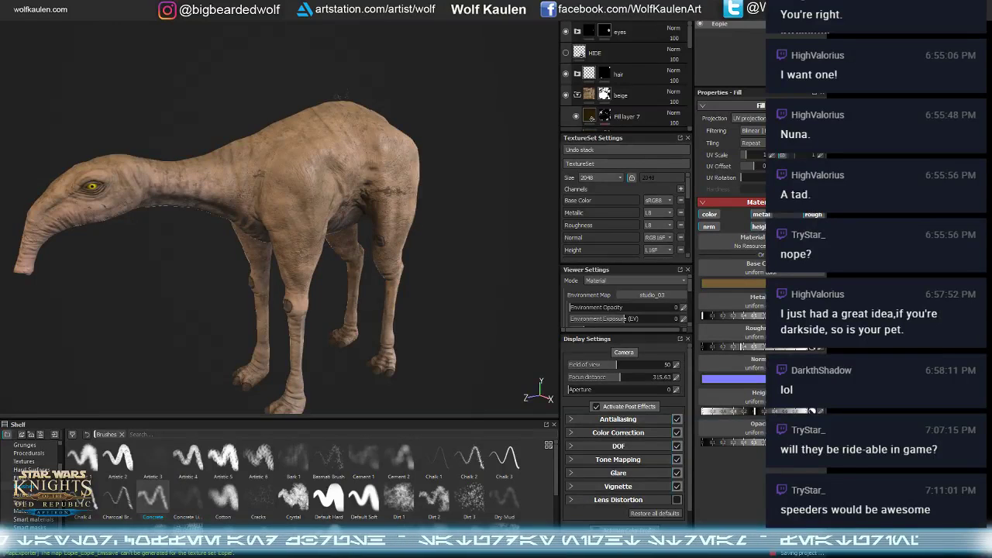
alt+drag(505, 270, 478, 290)
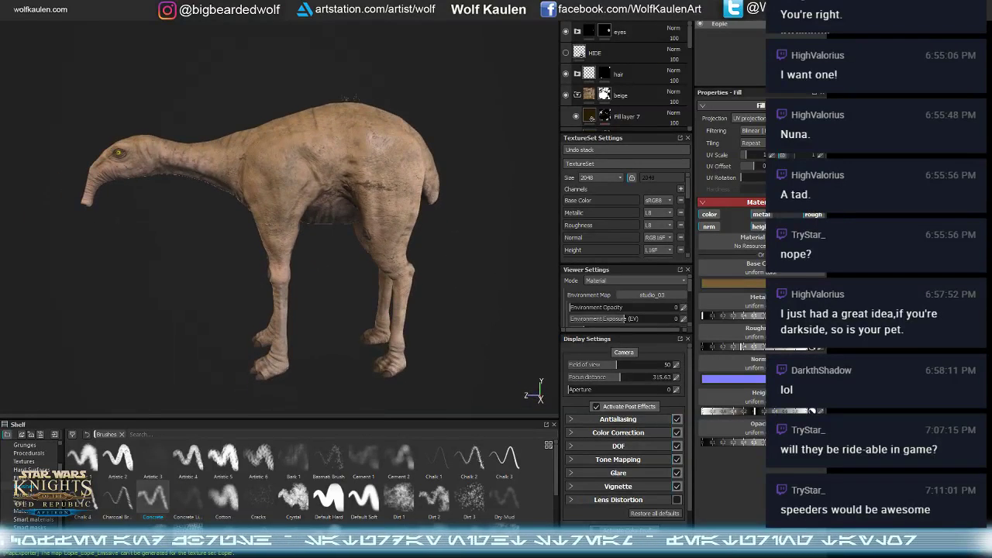
key(alt+Tab)
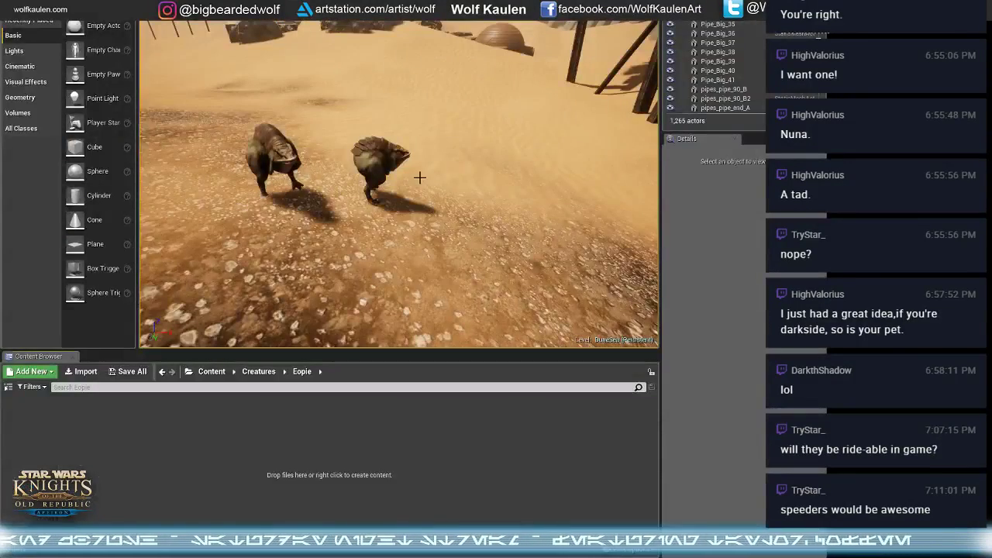
right_drag(399, 174, 400, 181)
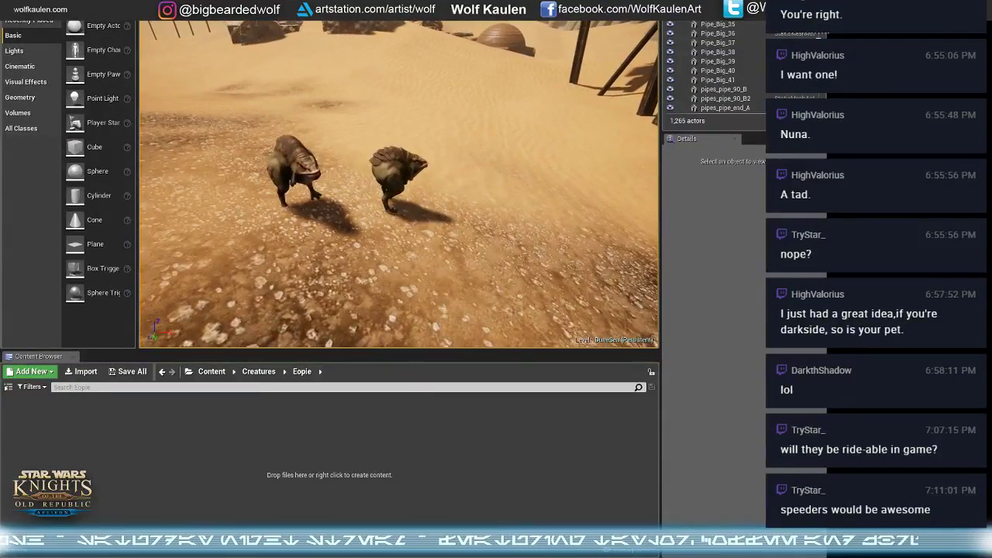
- Switch to 3ds Max, close the welcome screen and maximize the Perspective viewport
key(alt+Tab)
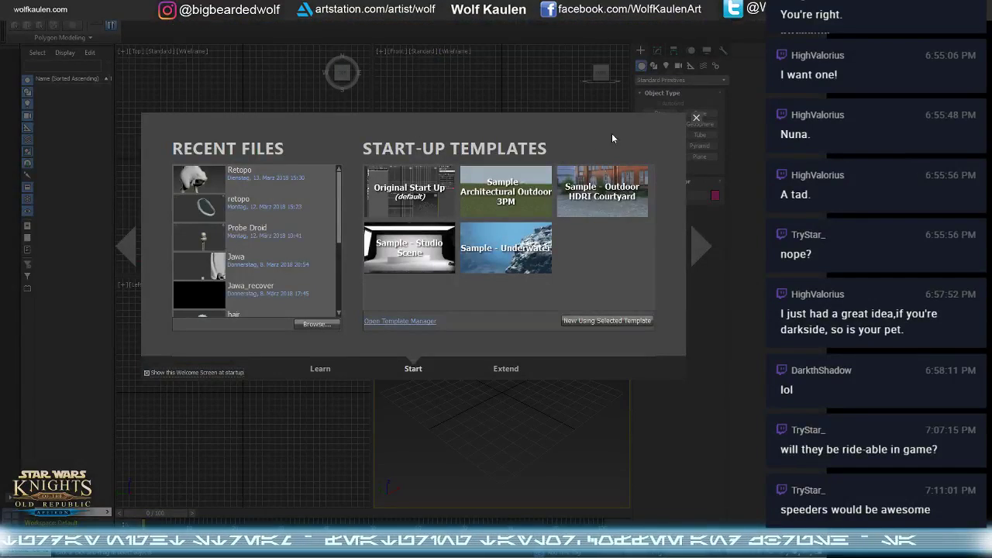
click(697, 119)
key(alt+w)
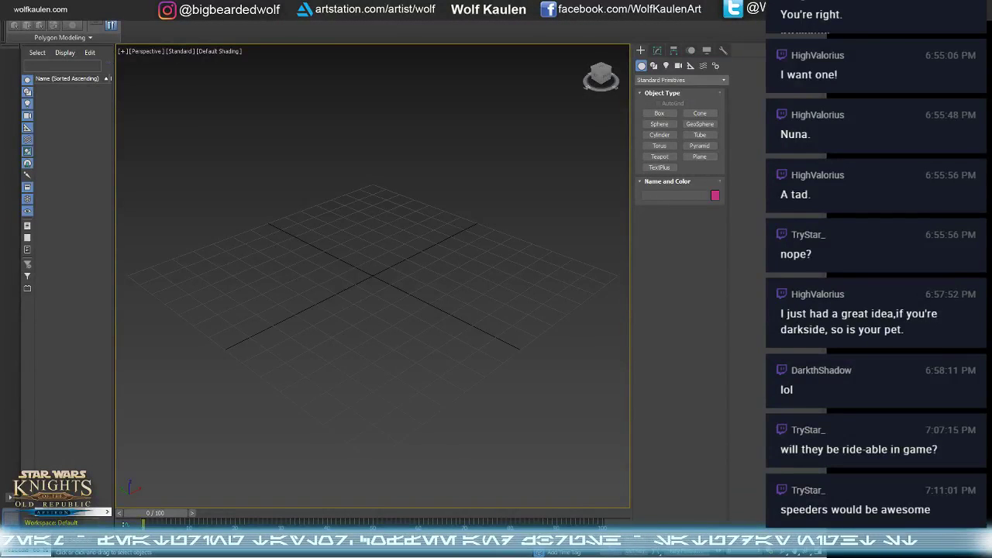
- Import Eopie.FBX from the Eopie creature folder into the empty scene with the Autodesk Media & Entertainment preset
key(alt+f)
click(48, 98)
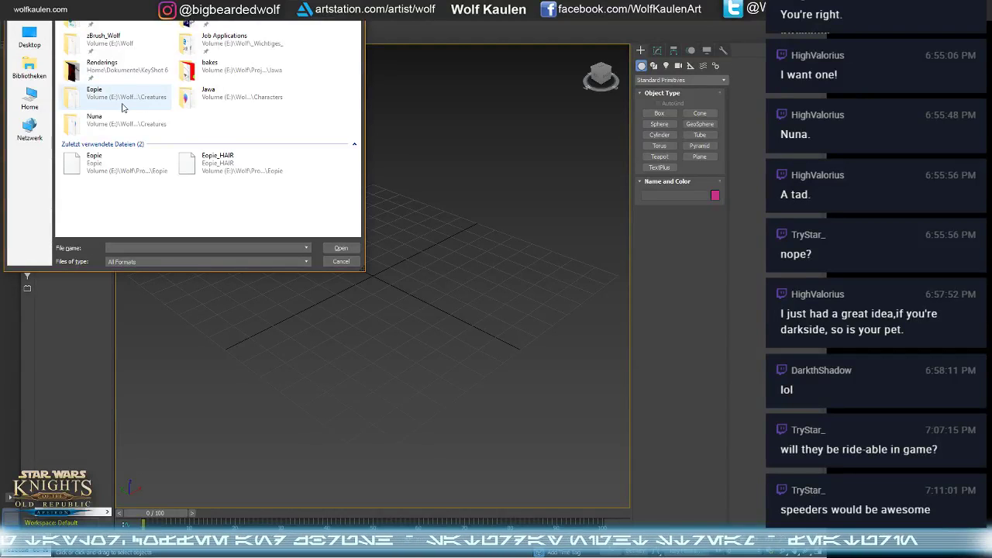
double_click(124, 107)
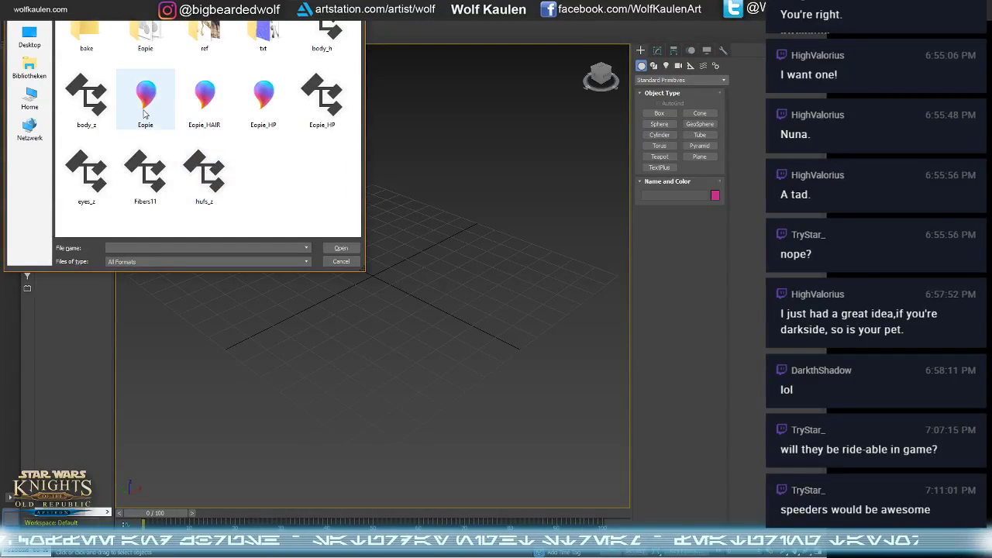
double_click(145, 97)
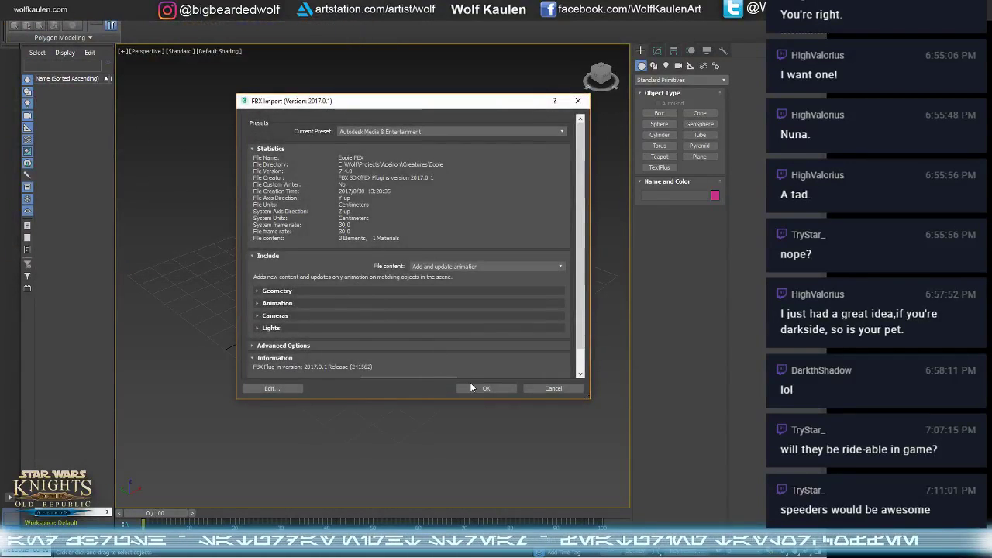
click(482, 387)
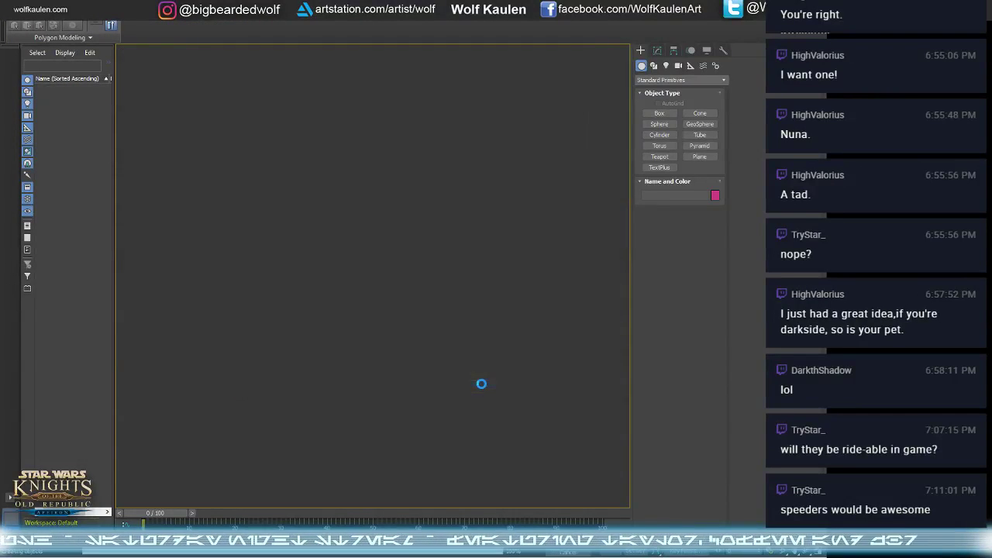
alt+middle_drag(364, 262, 387, 246)
scroll(392, 257, up, 5)
scroll(404, 232, down, 2)
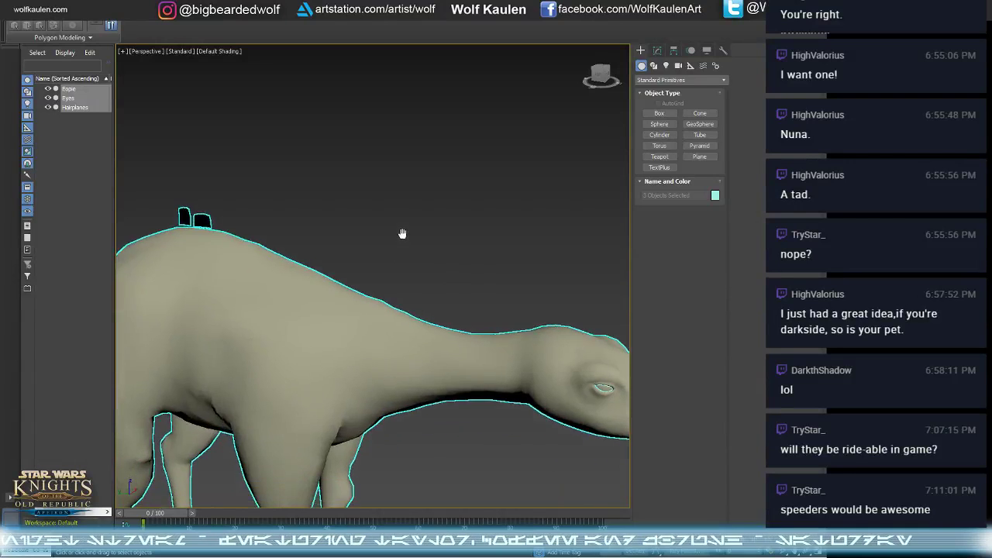
- Attach the Hairplanes and Eyes objects to the Eopie body mesh
click(415, 270)
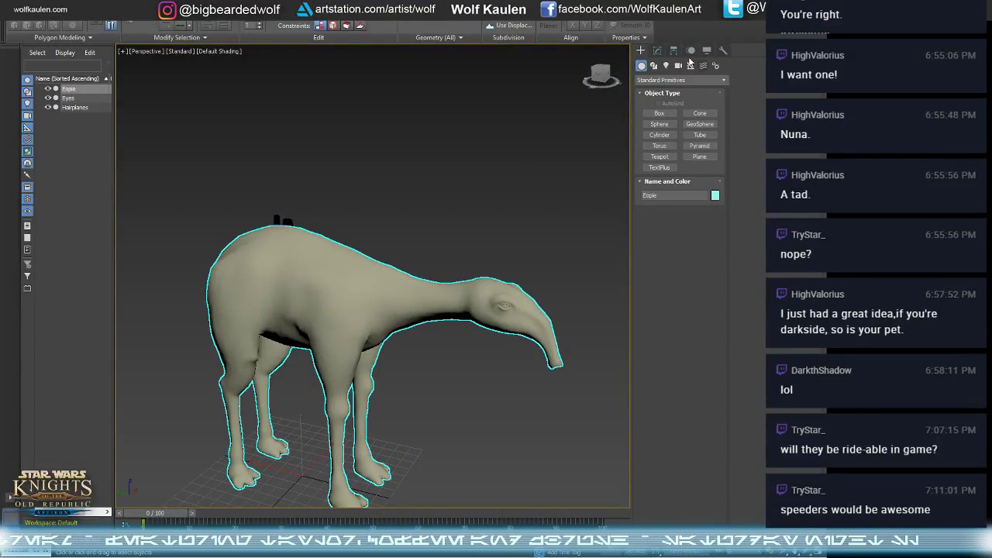
click(657, 50)
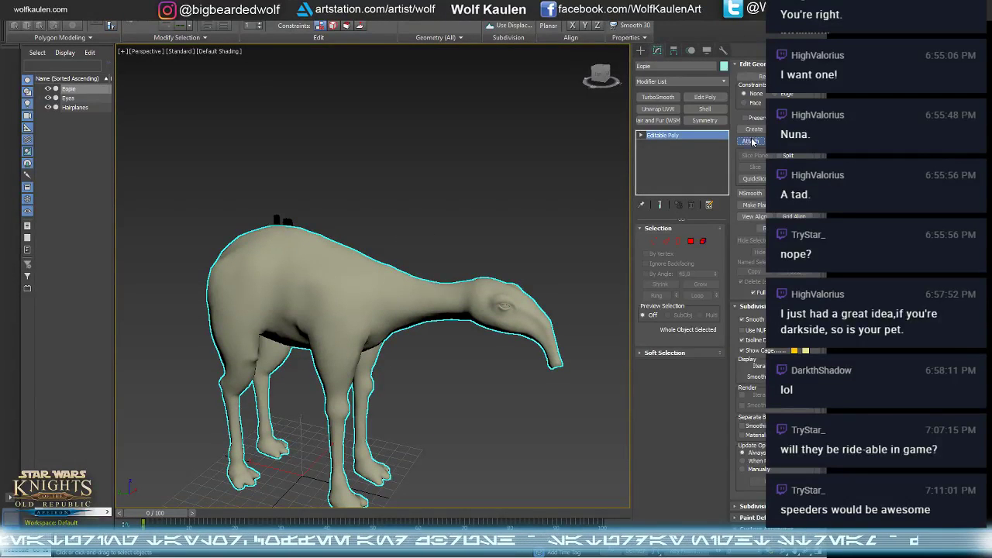
click(277, 220)
click(67, 99)
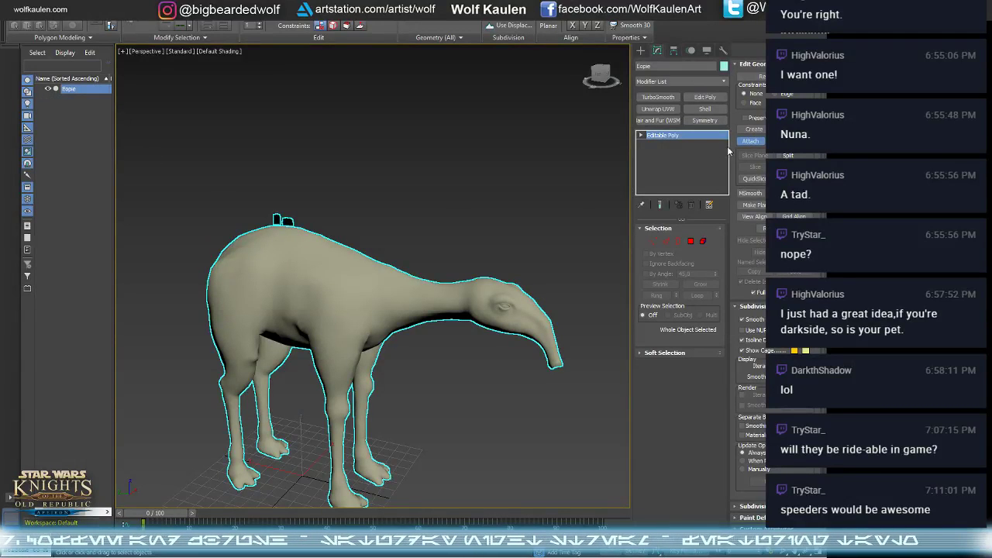
click(747, 145)
click(640, 50)
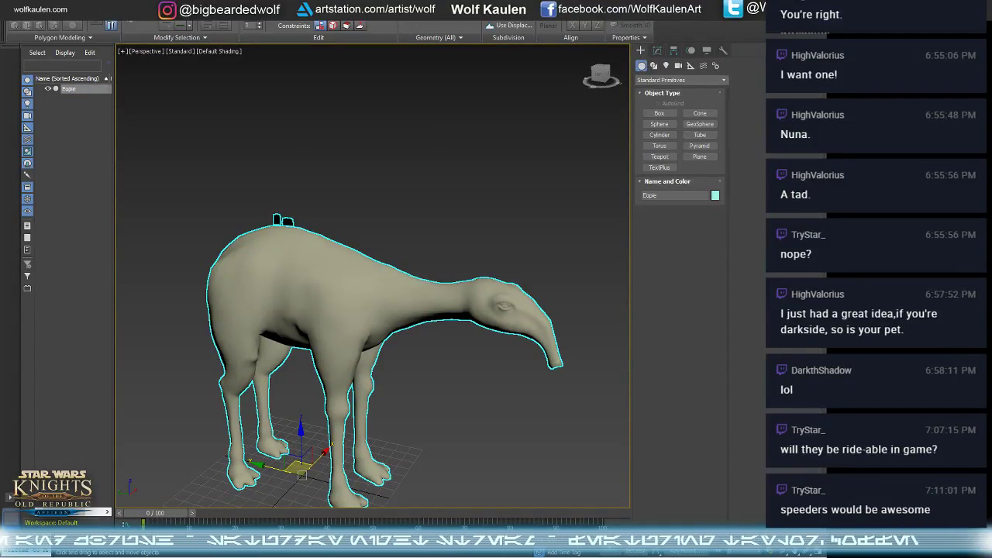
- Export the selected Eopie mesh over the existing Eopie.FBX with Smoothing Groups enabled
click(14, 9)
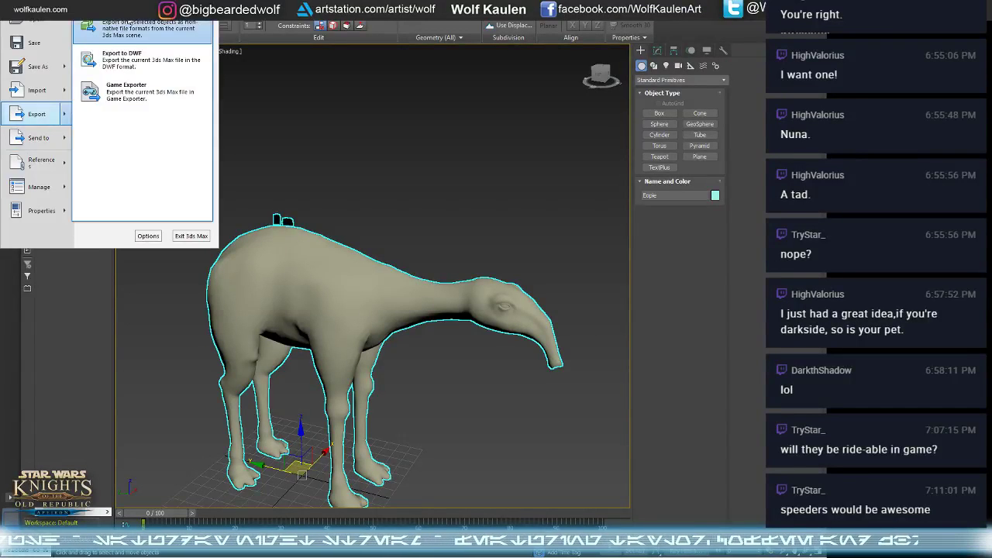
click(186, 71)
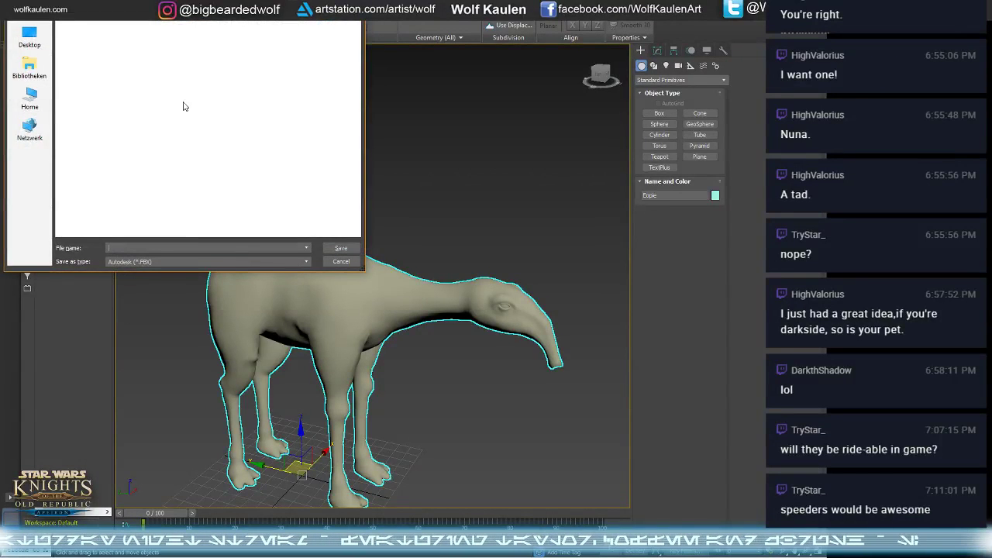
double_click(148, 99)
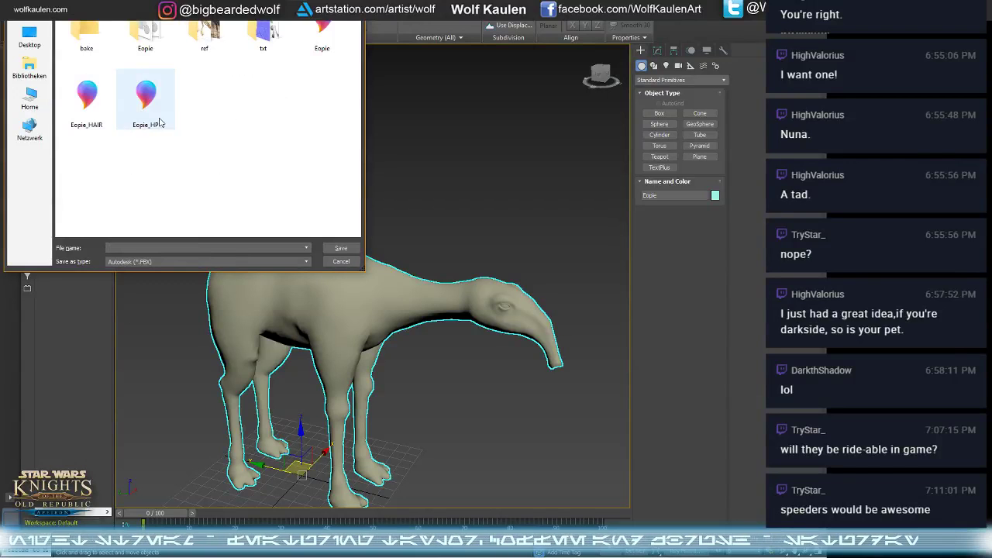
double_click(329, 40)
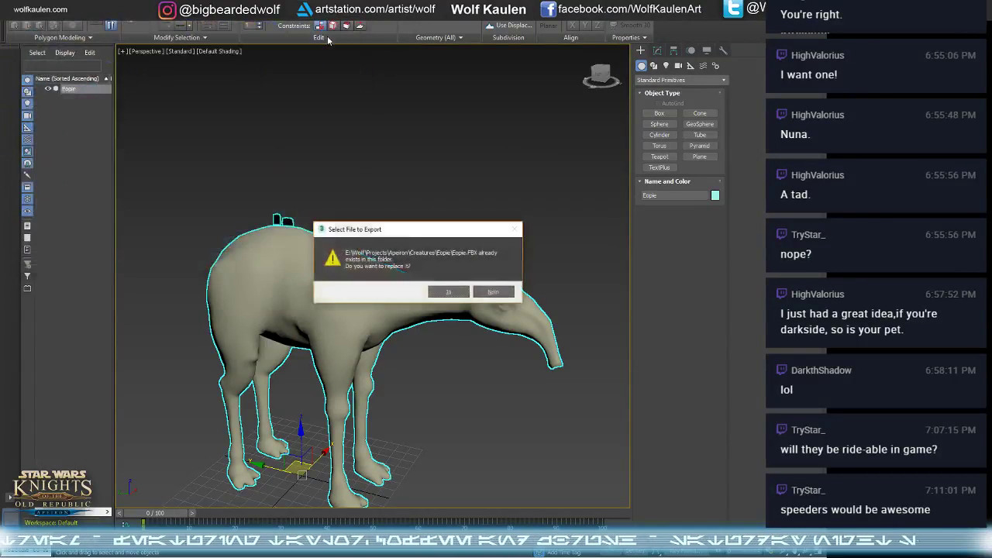
click(439, 289)
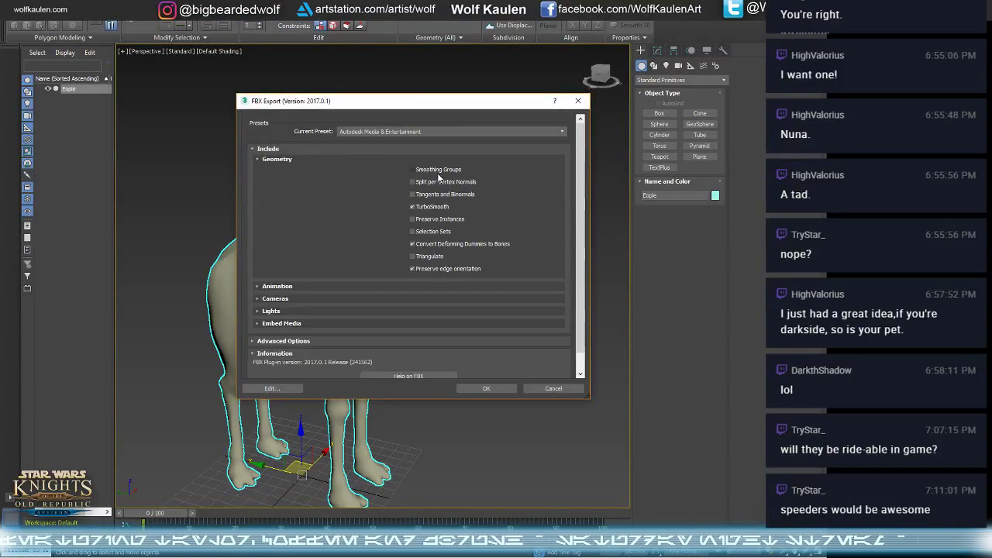
click(277, 159)
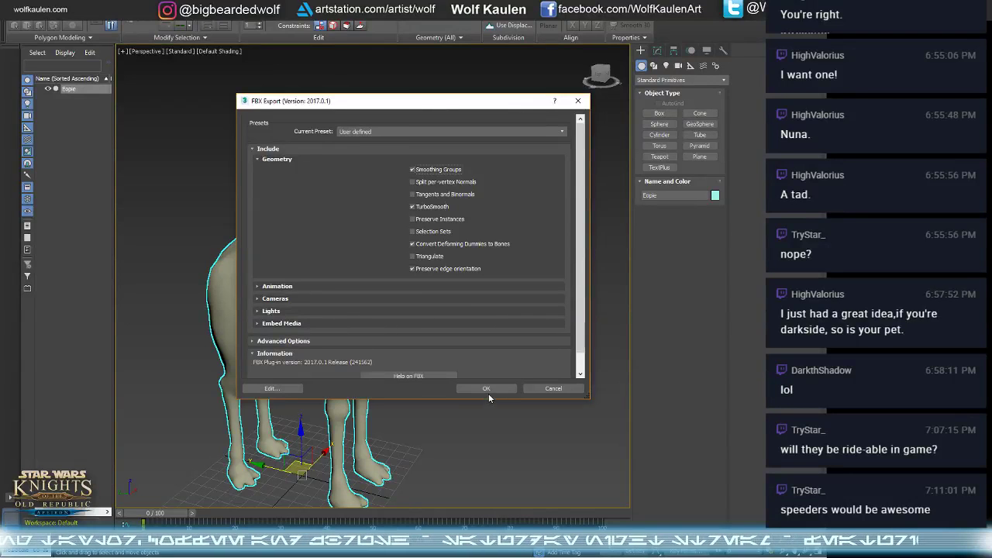
click(486, 388)
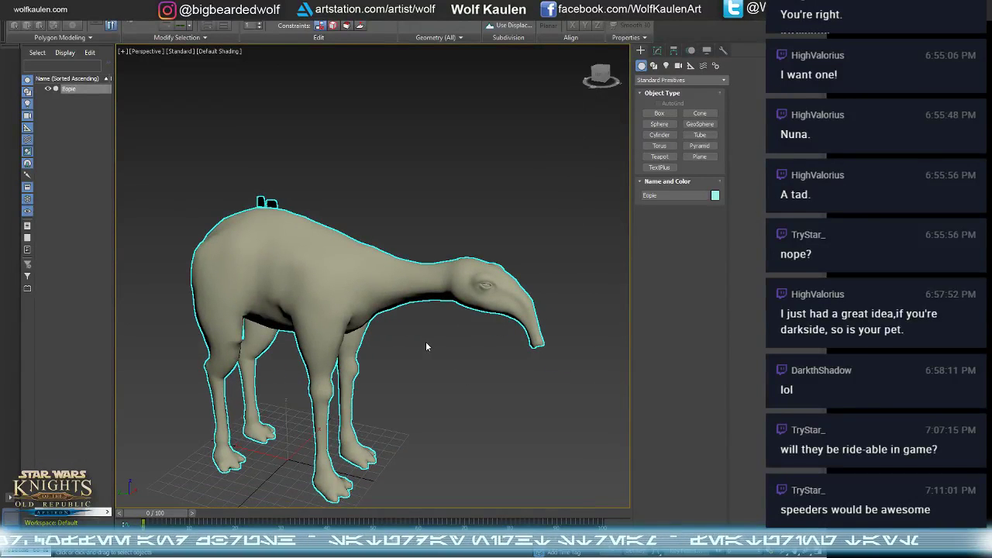
- Inspect the combined mesh in wireframe at border level, restore shaded display, and switch to Unreal Engine
key(3)
key(F3)
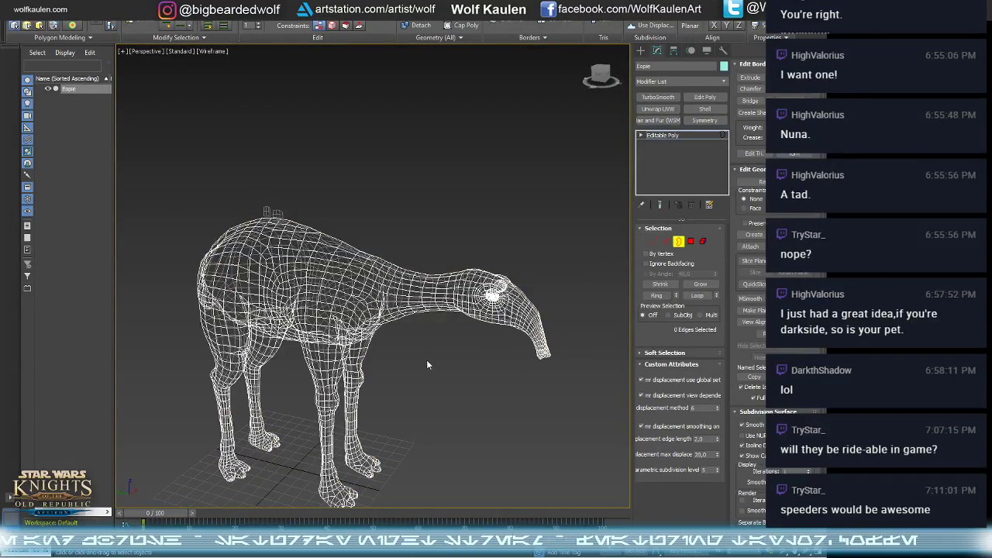
key(F3)
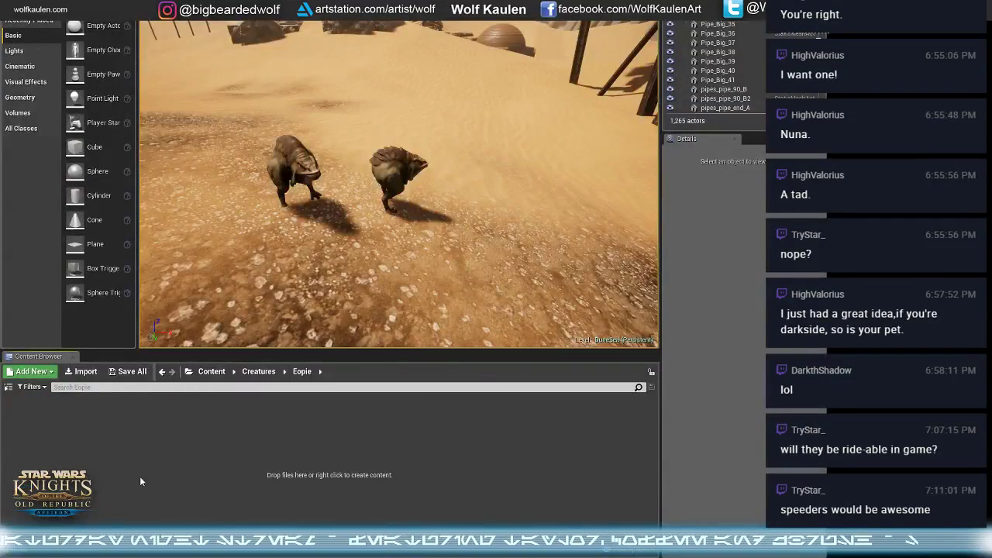
- Import the Eopie FBX into the Creatures/Eopie folder with the default options and place the mesh in the level near the Nuna models
click(86, 372)
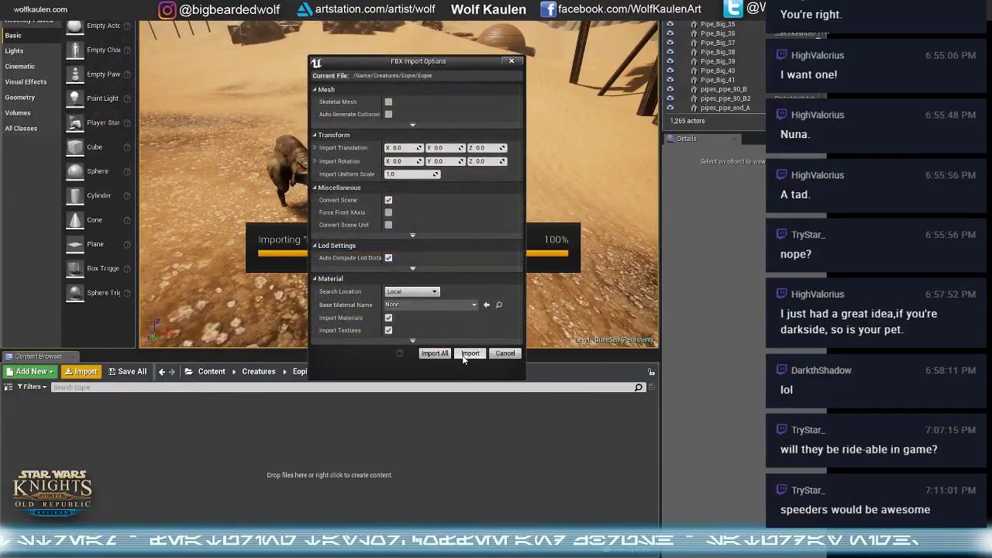
click(464, 356)
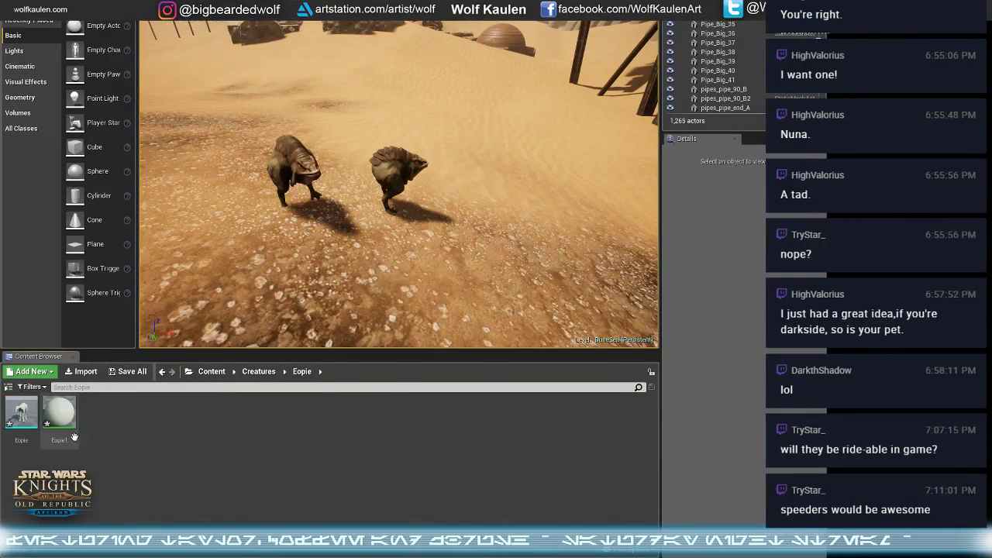
drag(21, 415, 341, 163)
right_drag(339, 155, 326, 112)
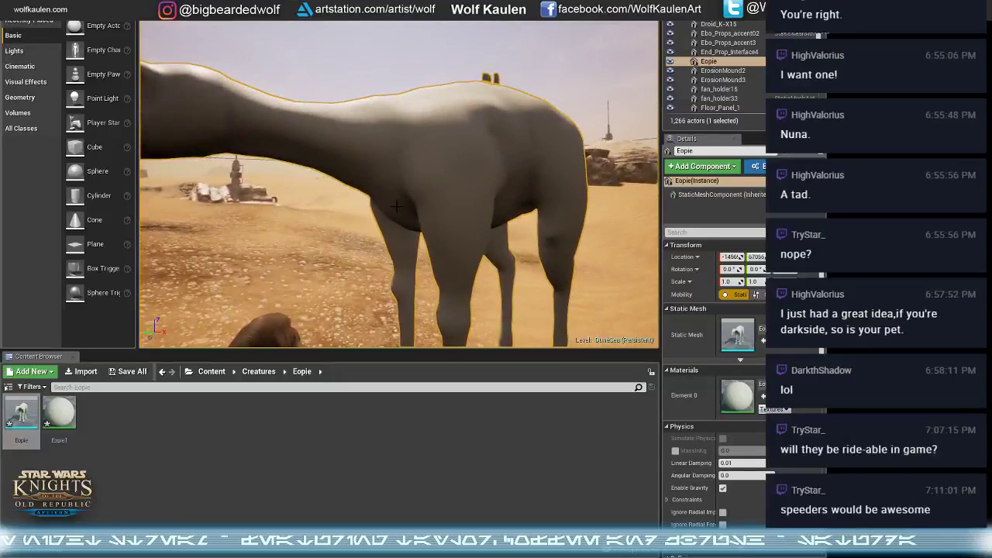
- Switch to 3ds Max and select the wider hair plane on the Eopie's back at element level
key(alt+Tab)
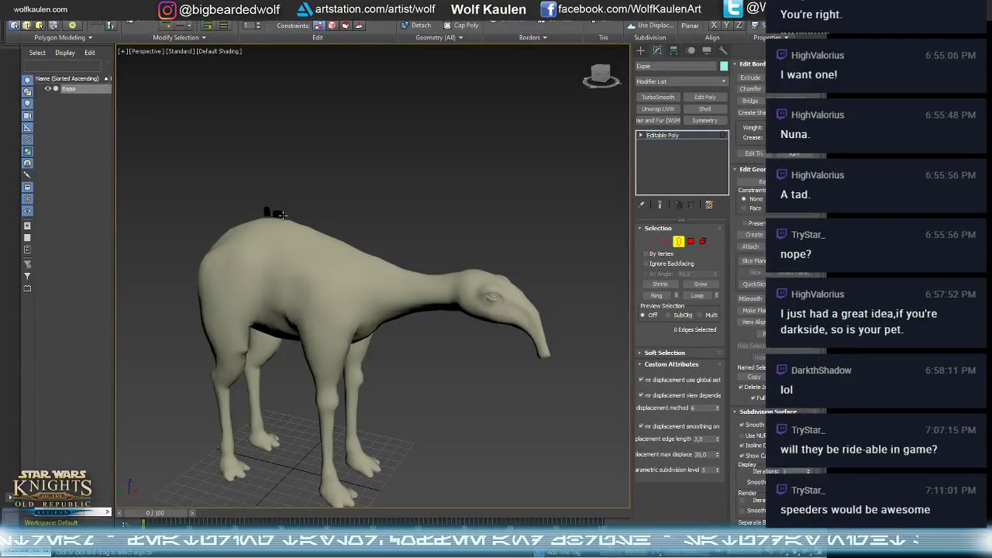
double_click(281, 218)
alt+middle_drag(511, 230, 252, 210)
scroll(335, 248, up, 5)
alt+middle_drag(336, 248, 323, 237)
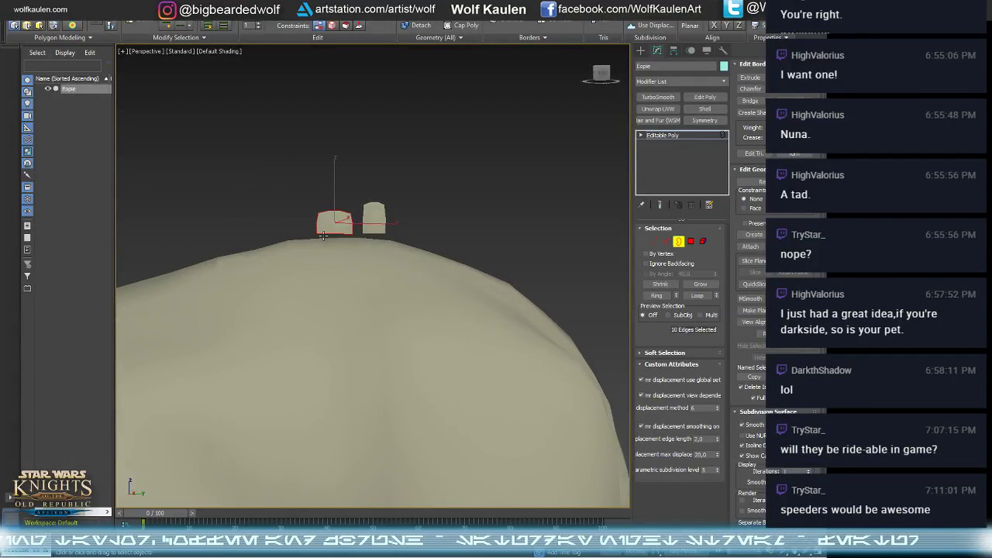
click(691, 242)
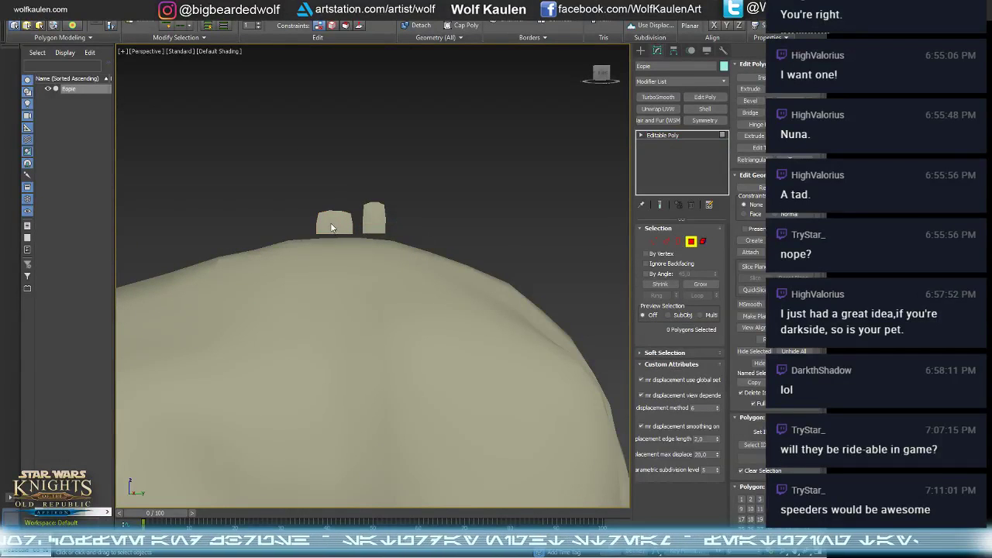
click(702, 242)
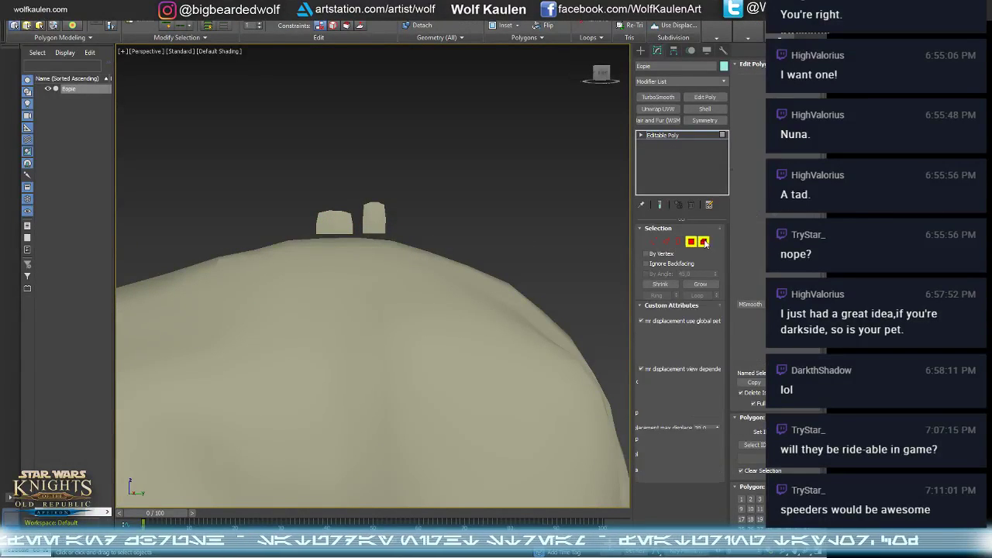
click(333, 221)
scroll(332, 225, up, 2)
key(w)
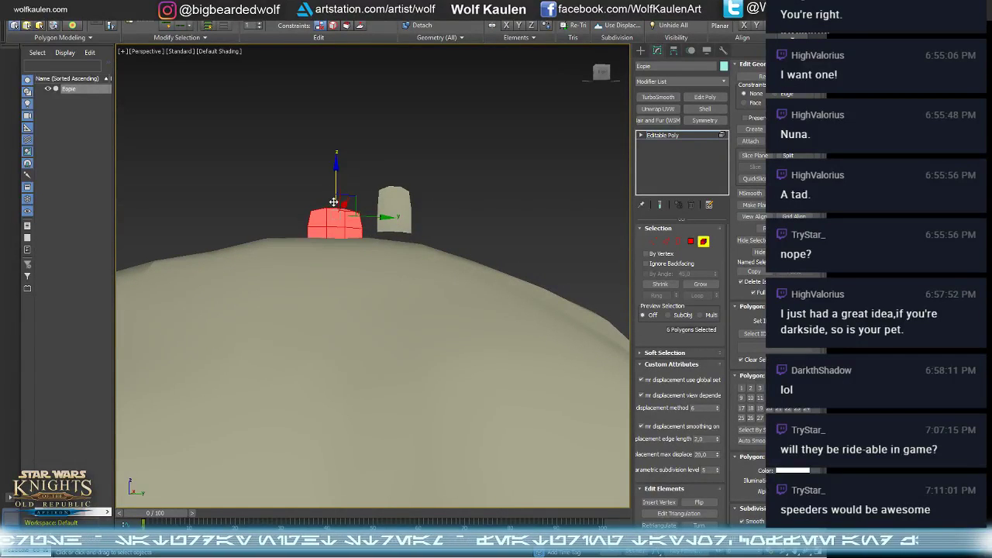
- Clone the wider hair plane as an element behind the two existing planes and rotate it to follow the back
click(404, 206)
scroll(397, 181, down, 6)
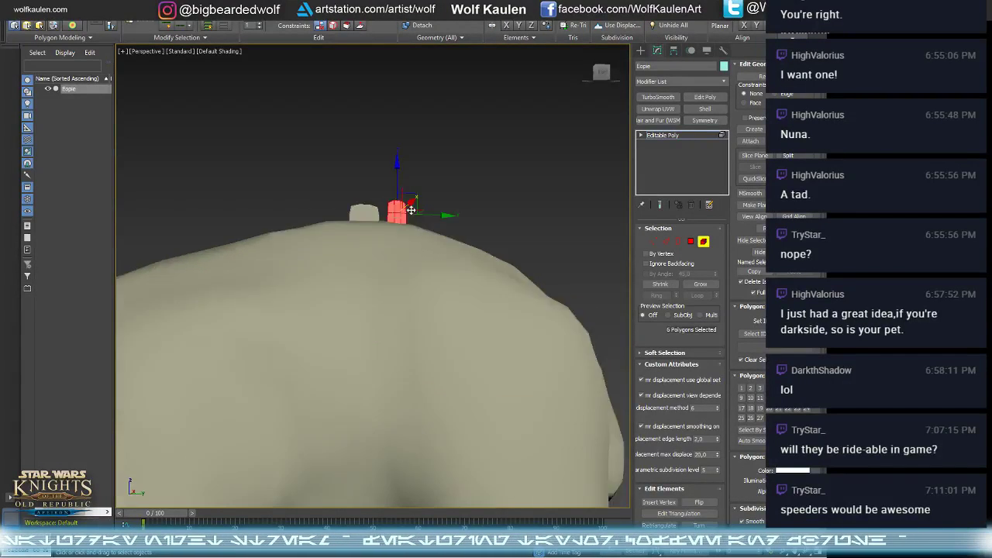
scroll(349, 206, up, 4)
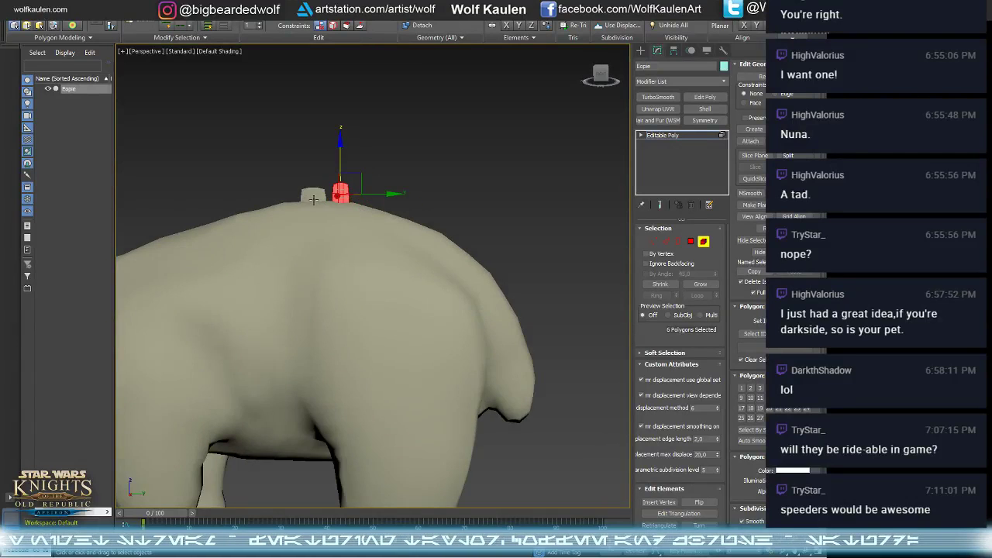
scroll(342, 204, up, 1)
drag(342, 204, 398, 203)
click(454, 262)
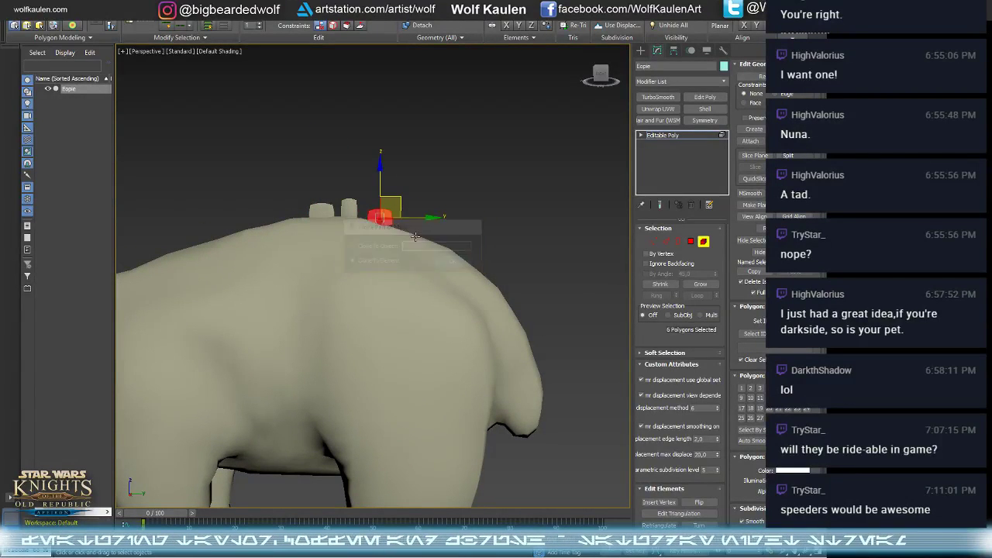
key(e)
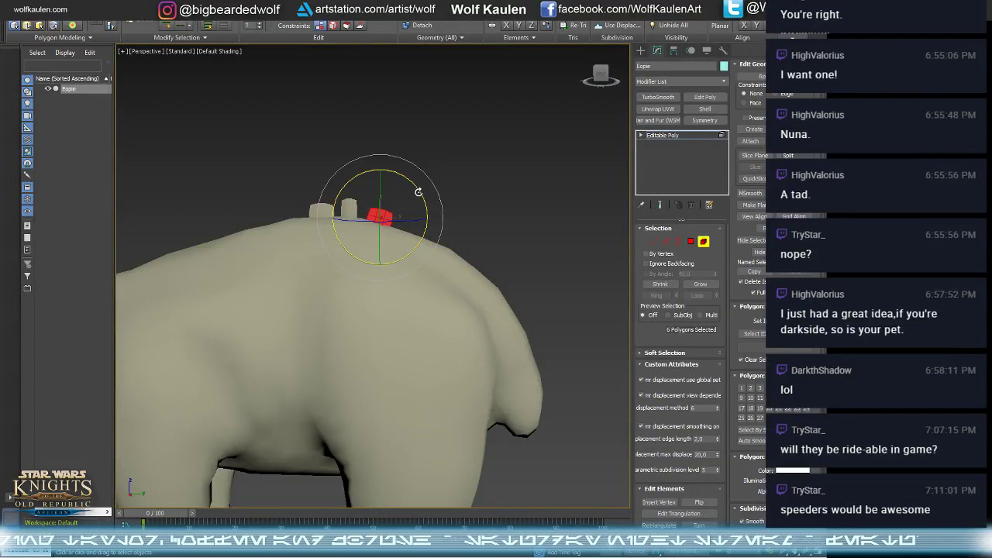
- Clone the new rear hair plane as another element farther toward the rump and angle it along the slope
key(w)
mouse_move(390, 215)
shift+mouse_down()
mouse_move(444, 218)
mouse_move(431, 217)
shift+mouse_up()
click(454, 261)
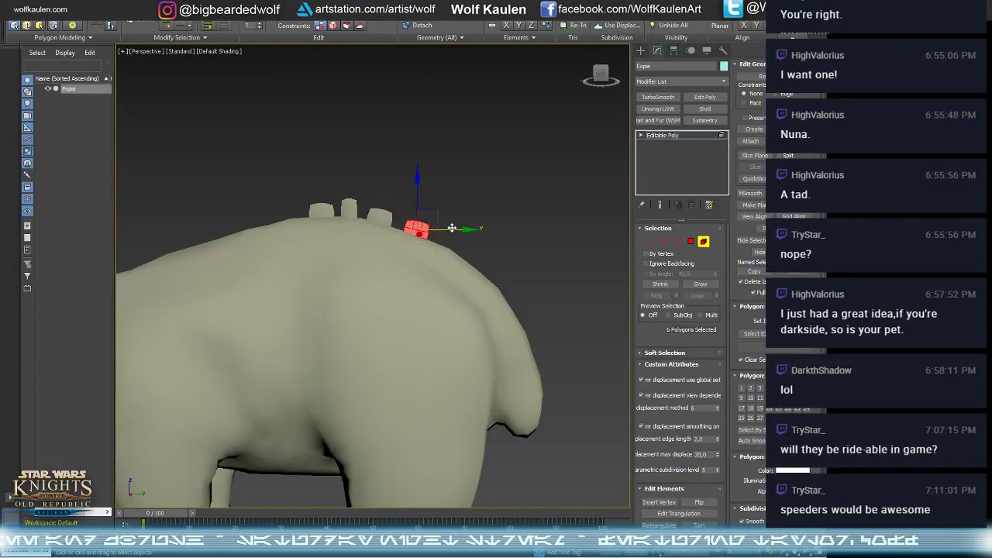
key(e)
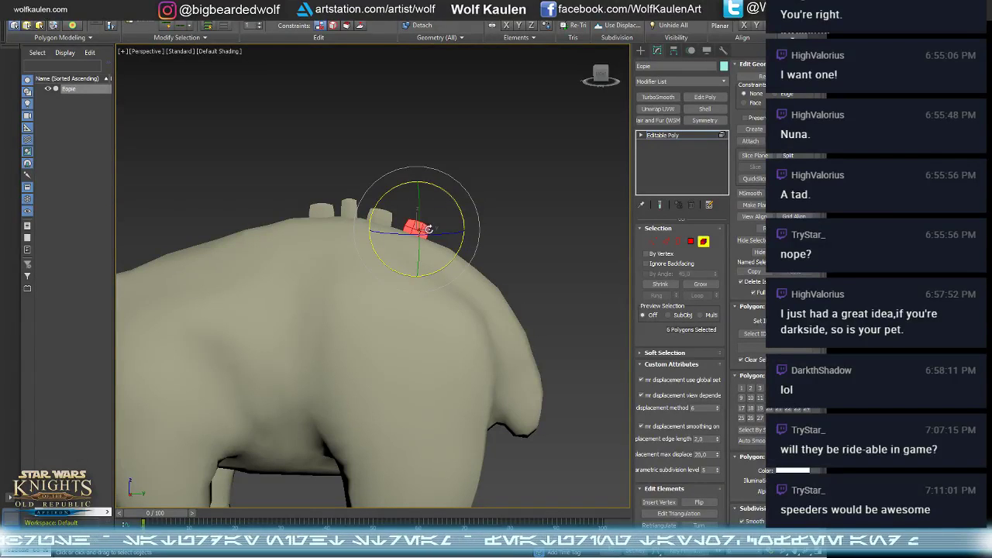
- Clone the narrow hair plane as an element, then rotate and position the copy along the back
click(344, 209)
key(w)
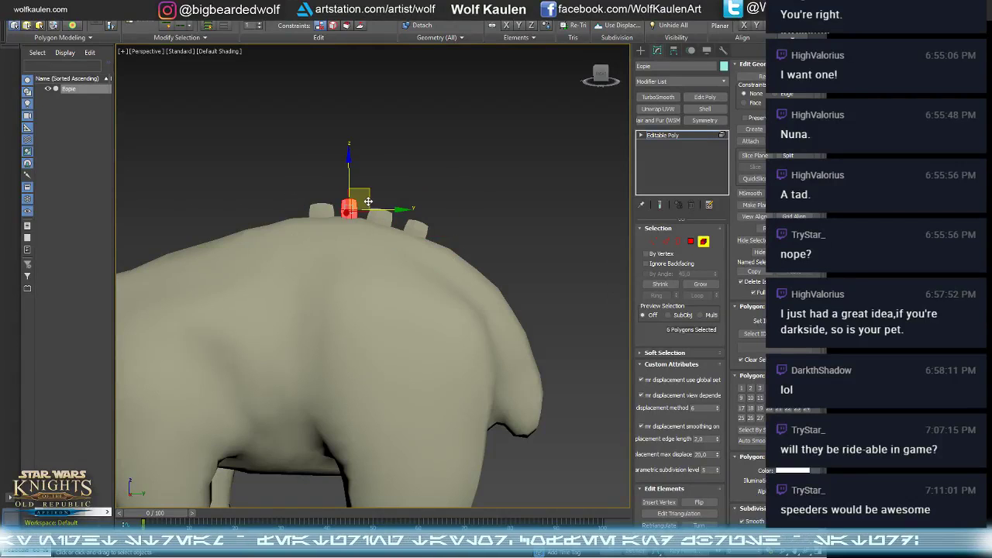
mouse_move(345, 201)
mouse_down()
mouse_move(354, 200)
mouse_move(338, 199)
mouse_up()
click(453, 262)
alt+middle_drag(416, 192, 347, 190)
key(e)
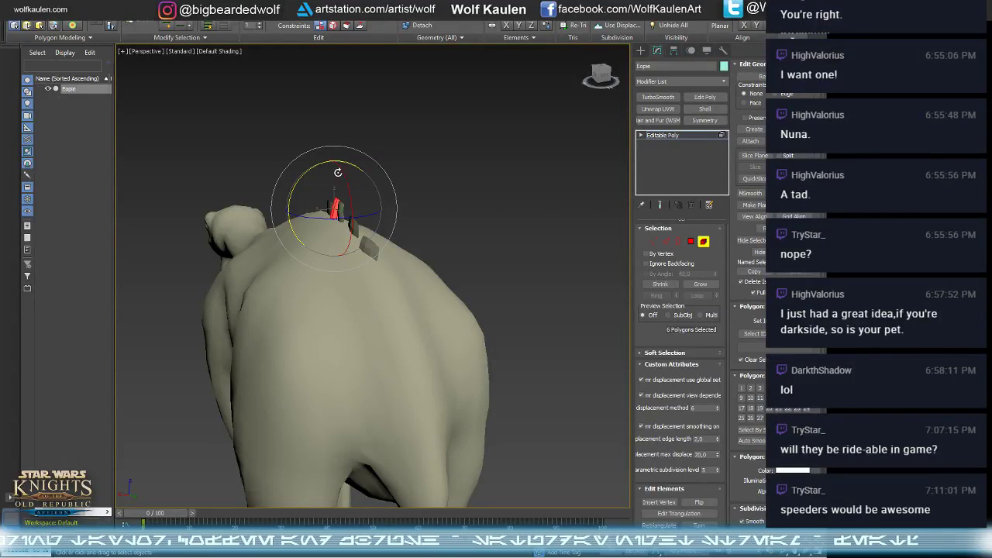
key(w)
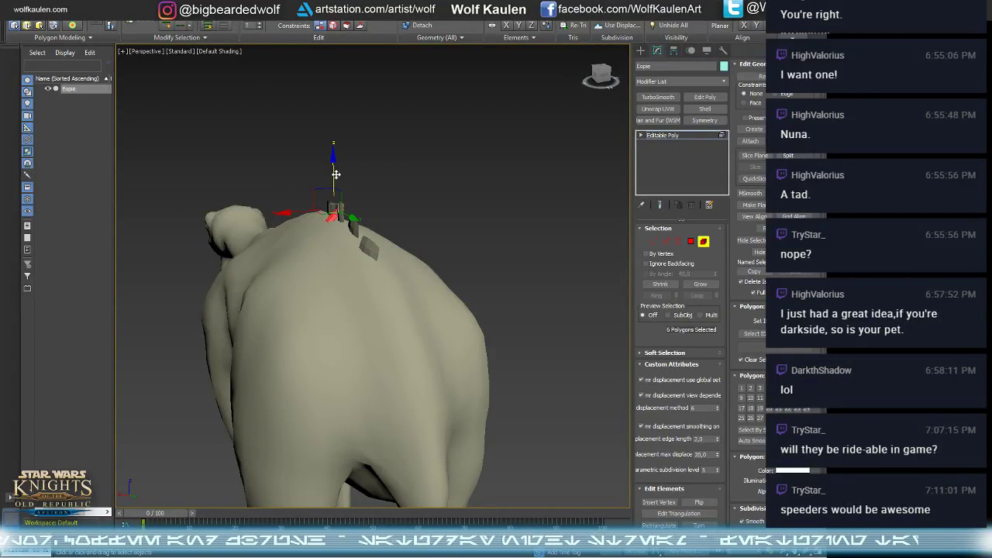
alt+middle_drag(336, 174, 431, 205)
drag(445, 210, 491, 205)
- Clone a wide hair plane as an element at the neck end of the row and rotate it to the back's curve
alt+middle_drag(414, 211, 412, 236)
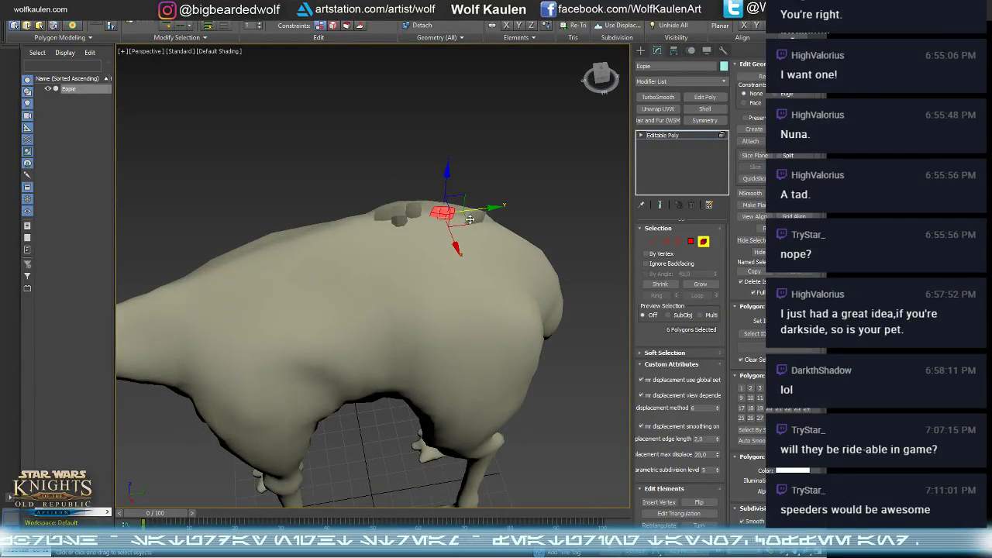
drag(465, 221, 385, 233)
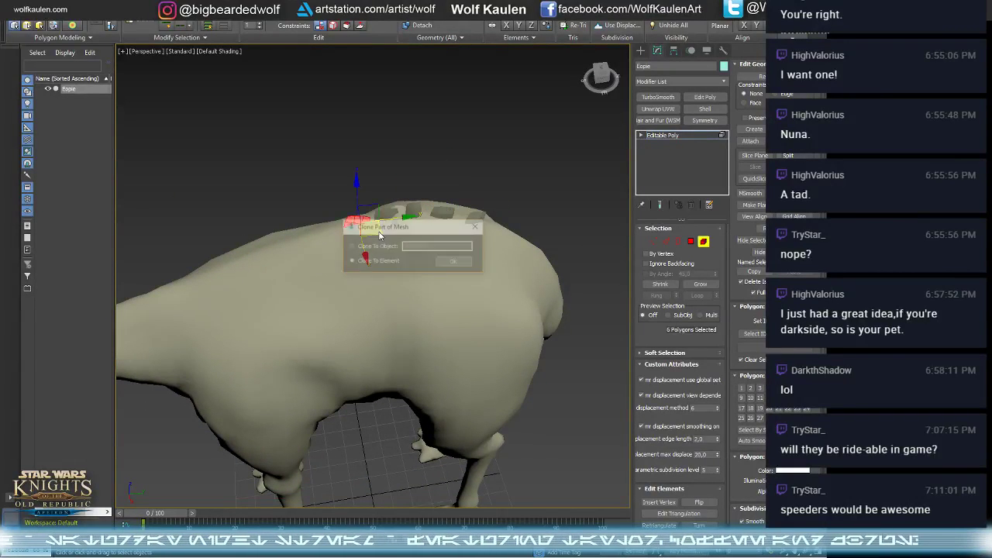
click(452, 263)
key(e)
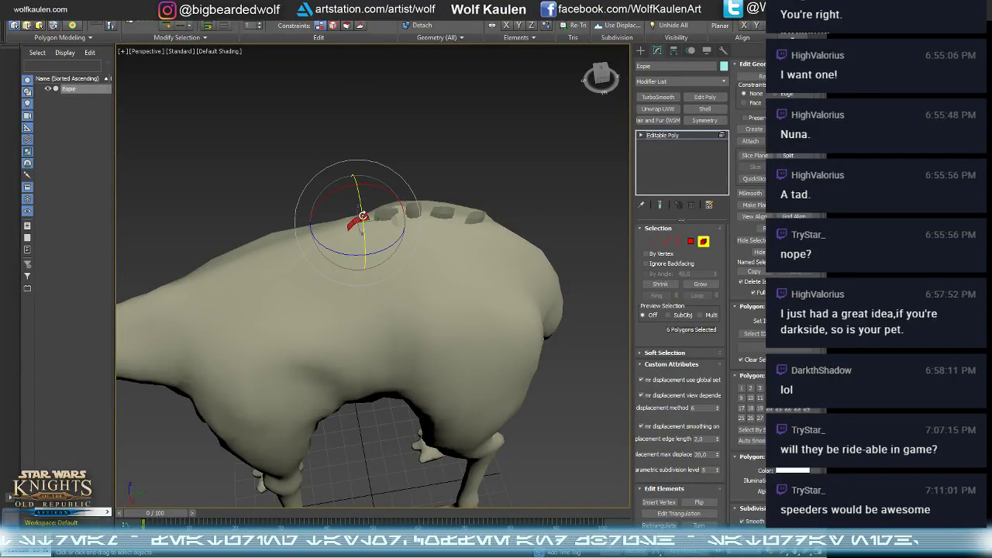
alt+middle_drag(363, 219, 341, 236)
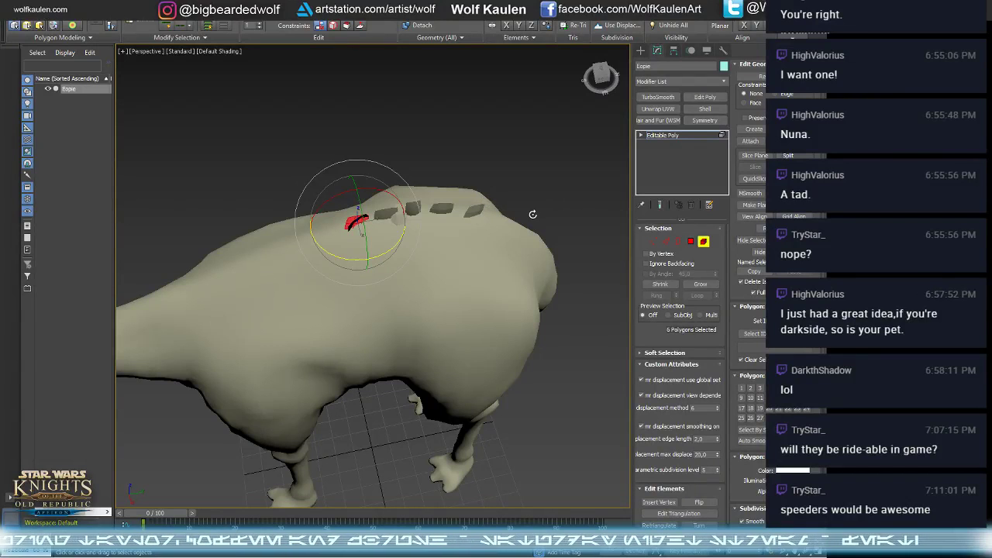
- Clone the hair plane at the neck end as an element, rotated to cross the original
shift+drag(522, 218, 431, 256)
click(455, 262)
key(w)
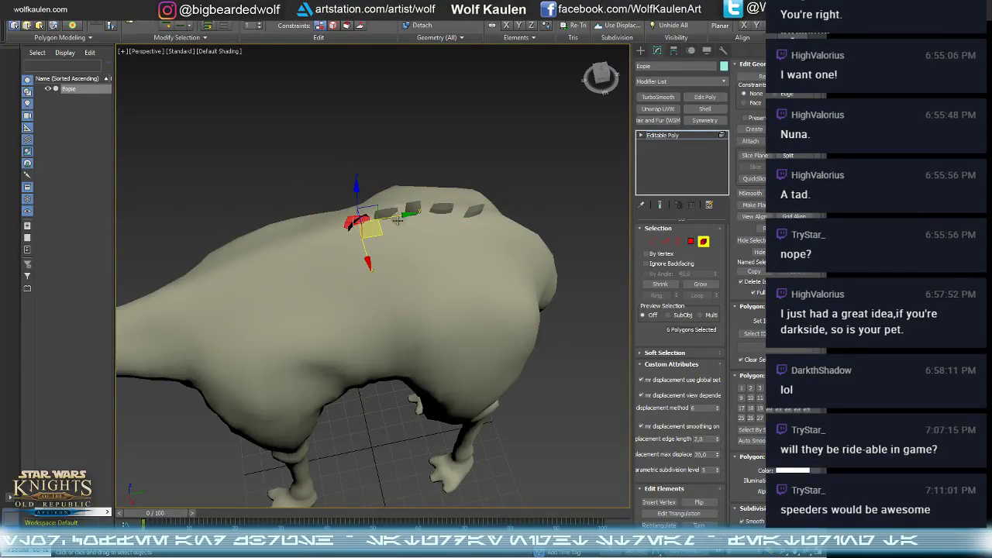
- Clone the second hair plane from the rump as an element slightly toward the neck and rotate the copy across the row
alt+middle_drag(404, 210, 373, 186)
alt+middle_drag(382, 225, 380, 268)
click(445, 218)
alt+middle_drag(447, 220, 435, 223)
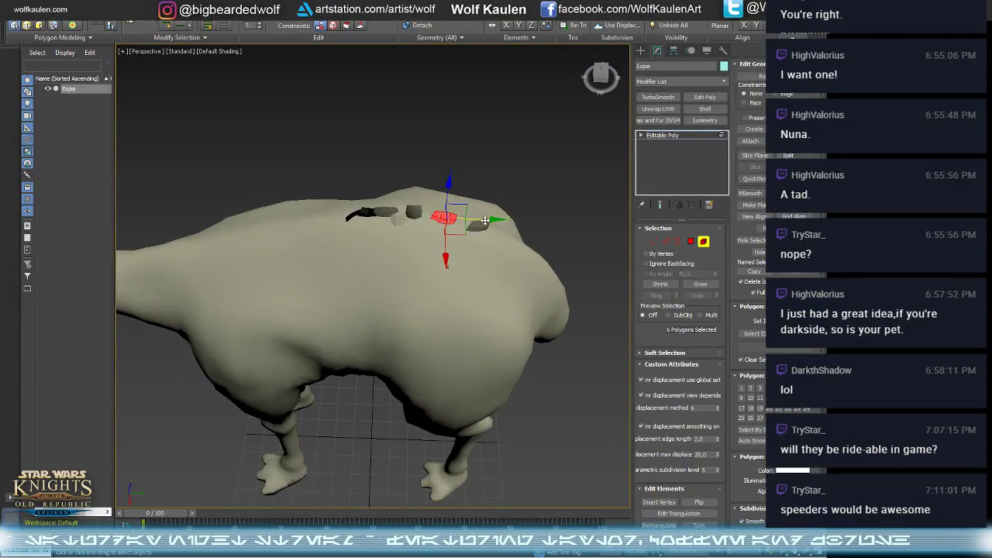
shift+drag(485, 221, 468, 222)
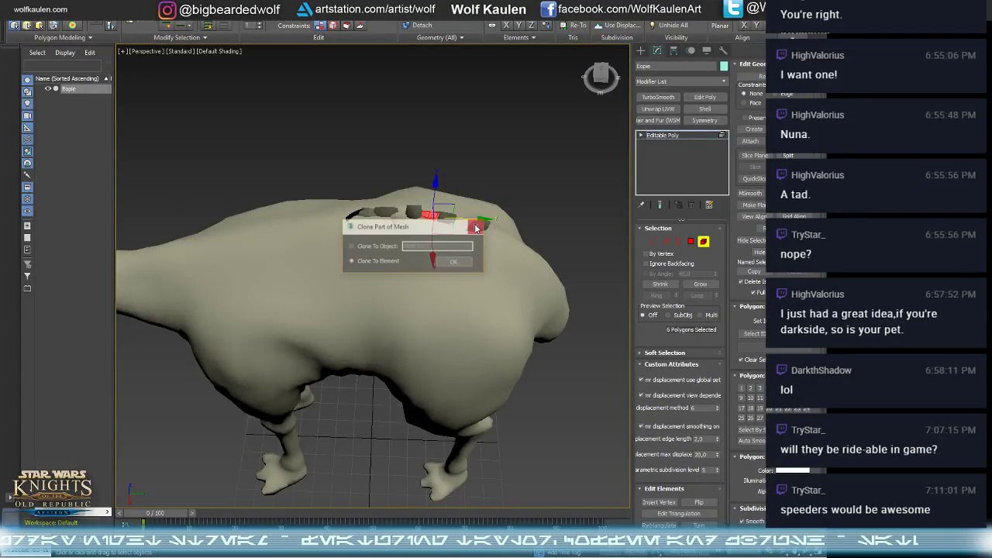
click(449, 262)
key(e)
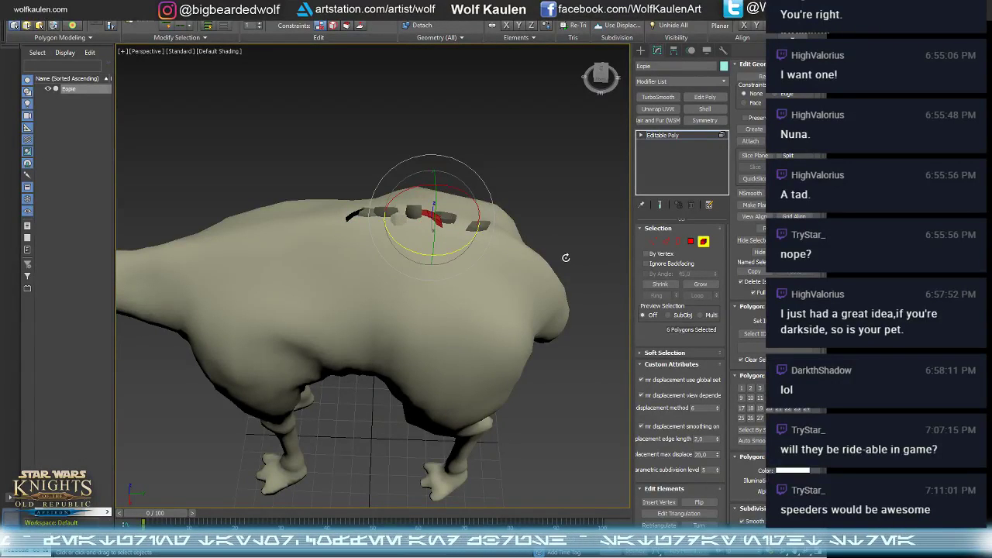
- Clone the rearmost hair plane as a rotated element and shift the copy slightly toward the neck
click(482, 229)
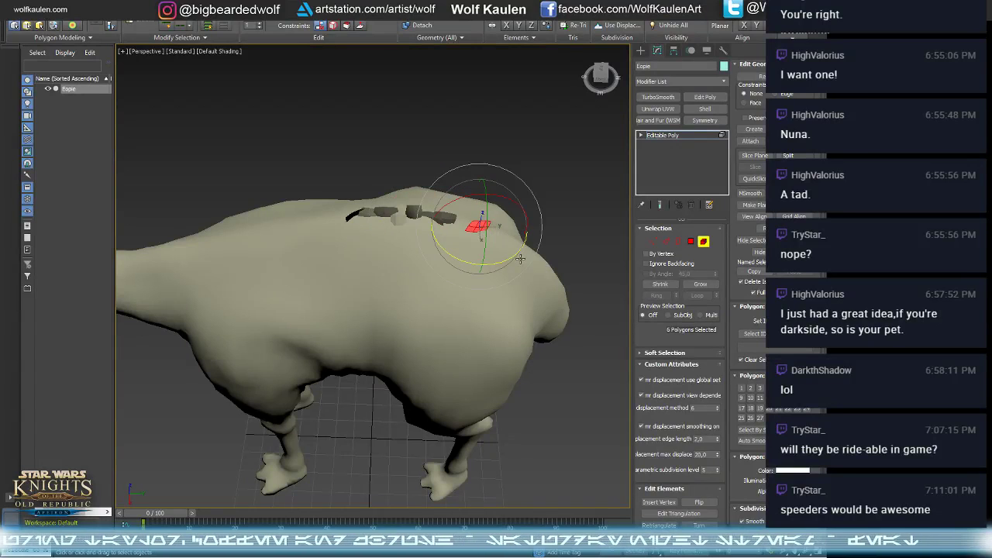
drag(521, 258, 500, 259)
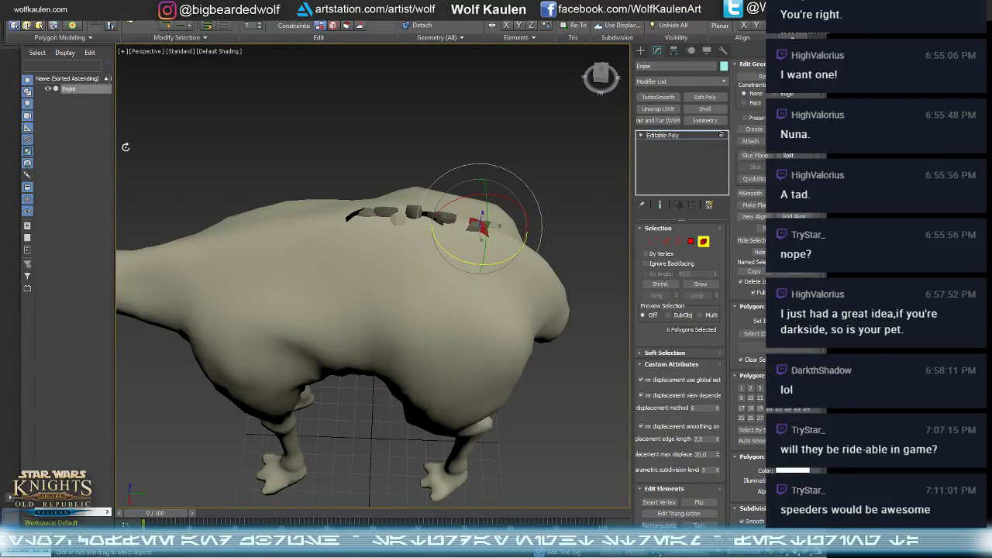
click(455, 261)
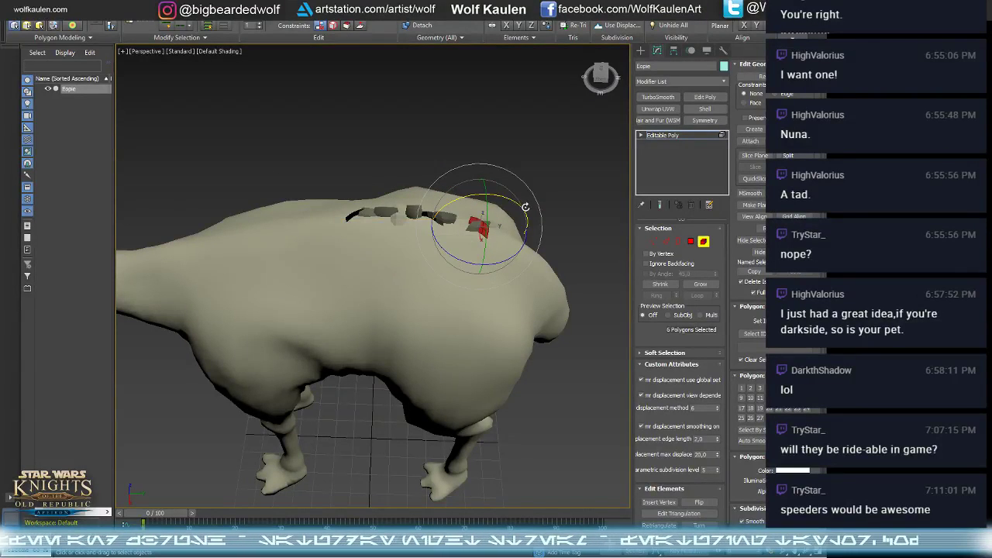
key(w)
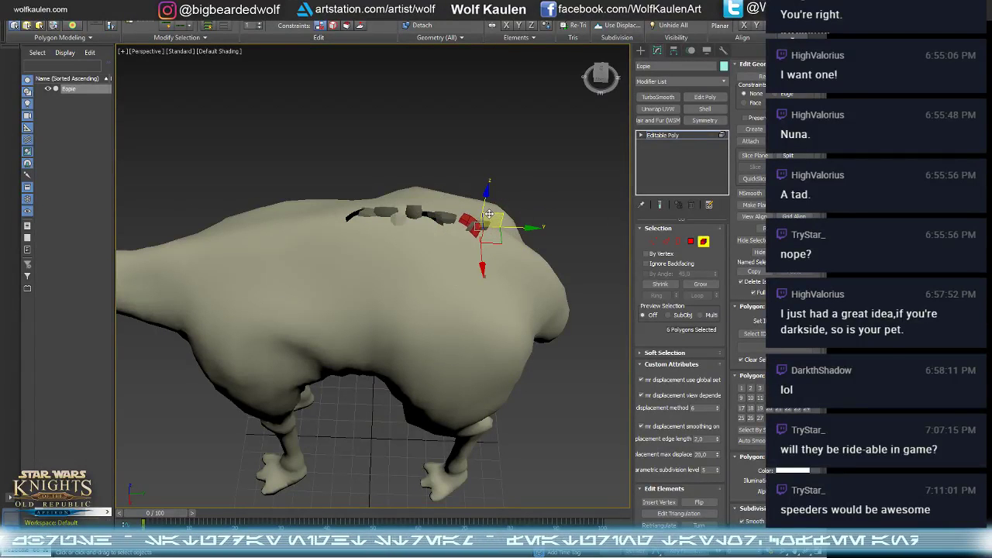
click(466, 227)
- Clone a wide hair plane near the front of the row as an element and place the copy at the neck end
alt+middle_drag(467, 226, 481, 172)
click(388, 218)
mouse_move(388, 218)
mouse_down()
mouse_move(357, 204)
mouse_move(366, 209)
mouse_up()
click(454, 259)
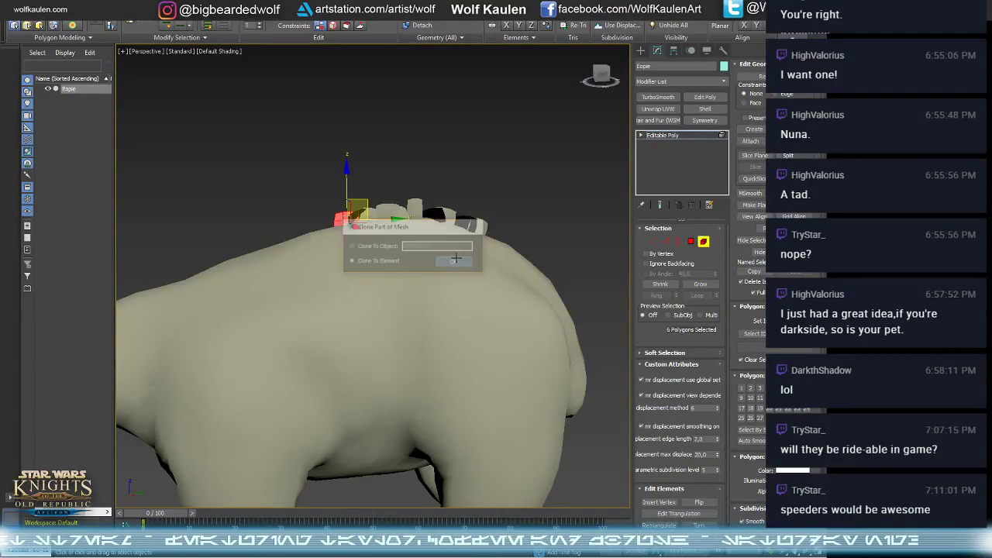
key(e)
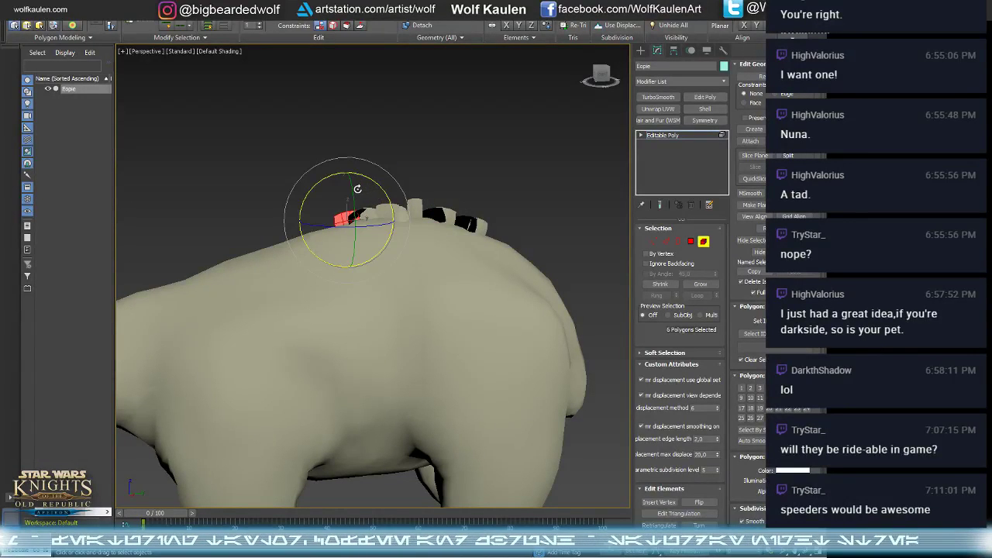
- Clone the narrow upright hair plane as an element and place the copy farther toward the neck
click(418, 208)
key(w)
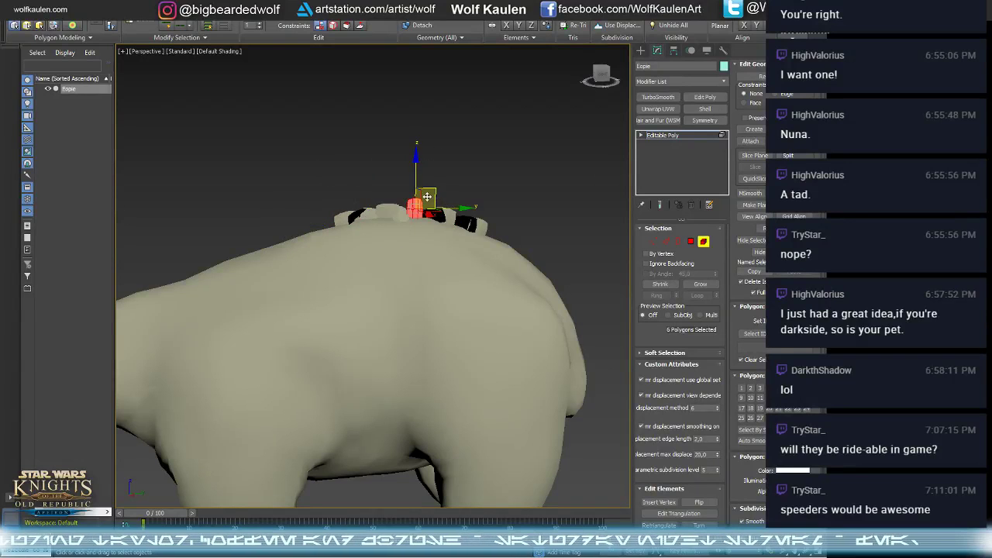
shift+drag(434, 197, 389, 200)
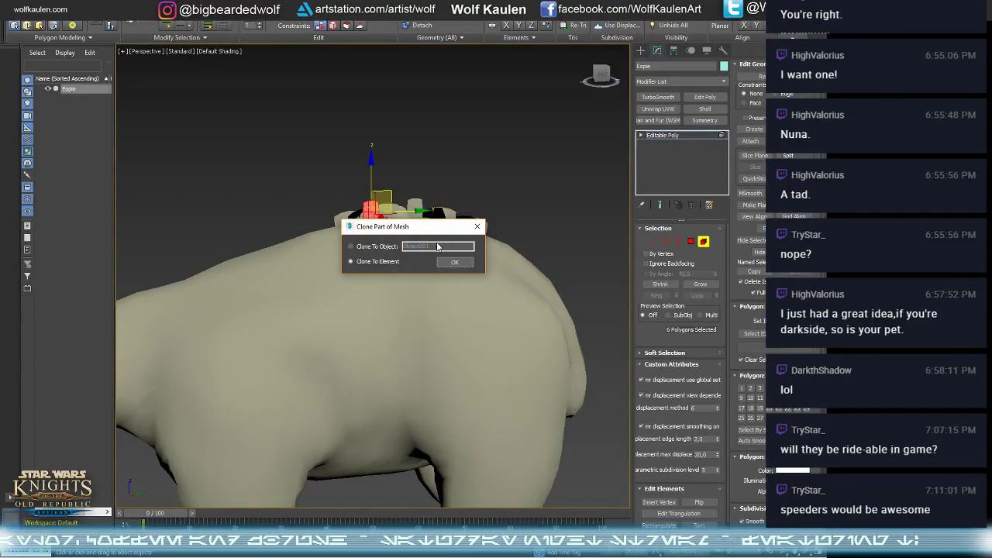
click(464, 263)
key(e)
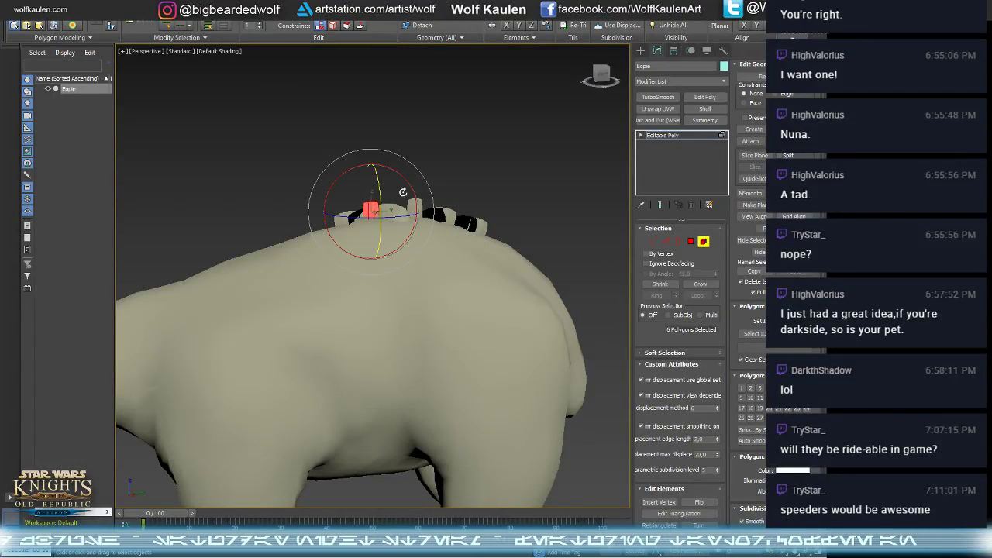
mouse_move(402, 191)
alt+middle_down()
mouse_move(472, 215)
mouse_move(408, 221)
mouse_move(444, 226)
mouse_move(454, 275)
mouse_move(395, 180)
alt+middle_up()
- Clone the narrow hair plane as another element toward the rump and rotate the copy to follow the back's slope
key(w)
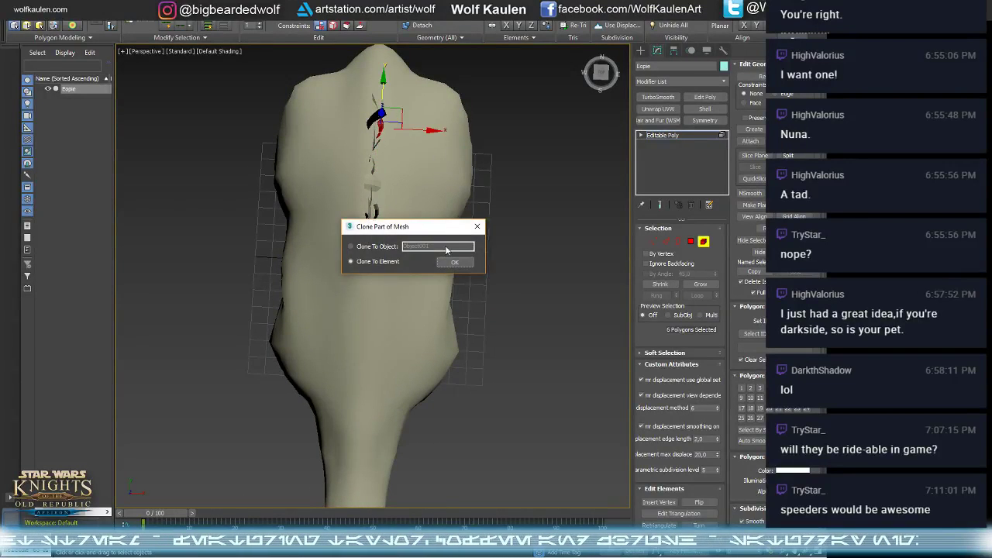
click(454, 261)
mouse_move(454, 261)
alt+middle_down()
mouse_move(359, 215)
mouse_move(365, 193)
mouse_move(372, 221)
mouse_move(352, 213)
mouse_move(365, 178)
alt+middle_up()
scroll(392, 129, up, 3)
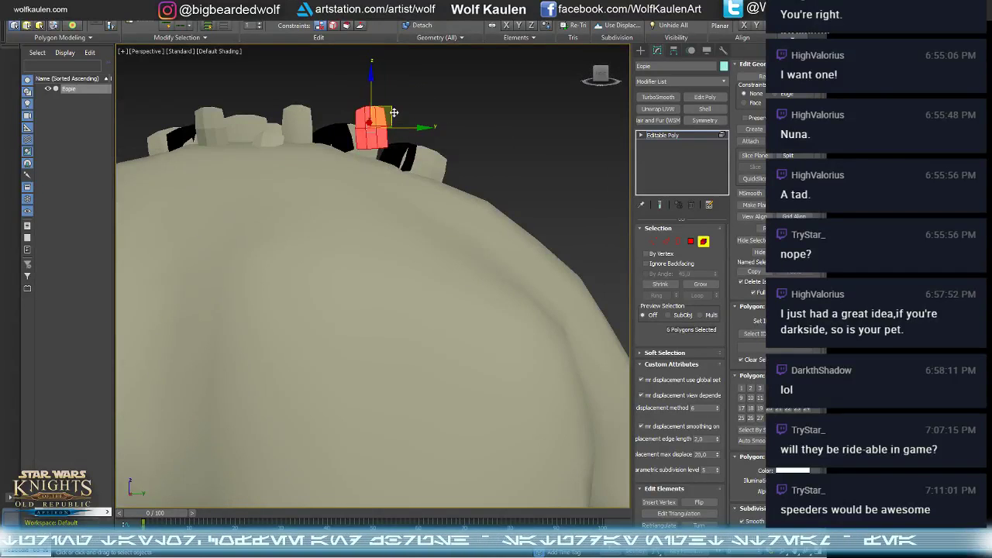
key(e)
drag(411, 121, 416, 130)
scroll(415, 130, down, 8)
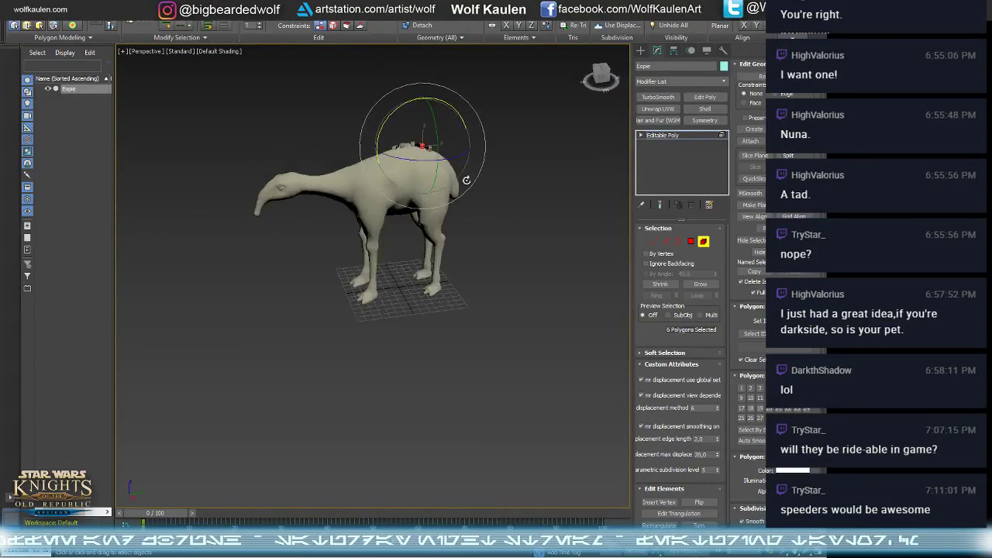
- Export only the selected Eopie model as FBX, replacing the existing Eopie.FBX
click(640, 50)
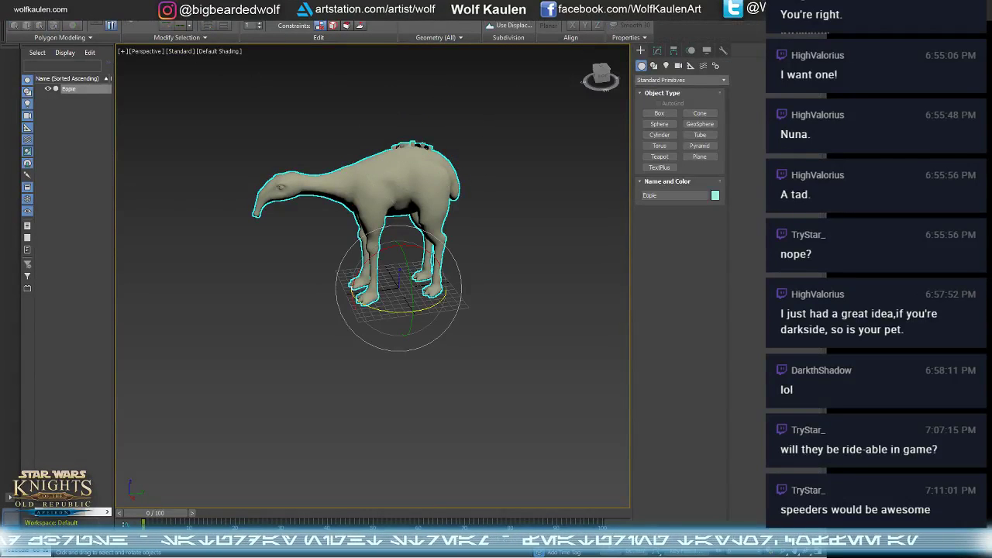
click(15, 5)
mouse_move(64, 113)
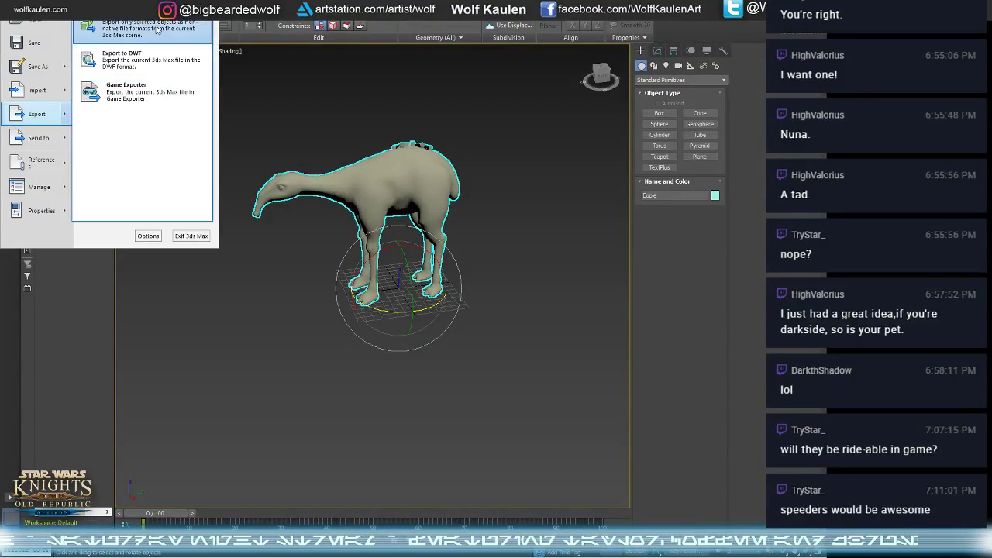
click(155, 33)
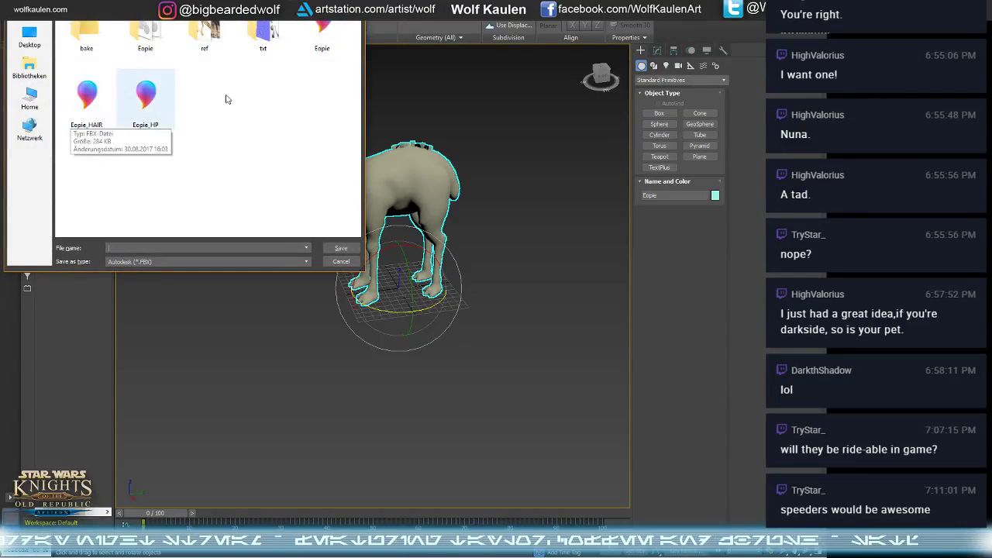
double_click(321, 43)
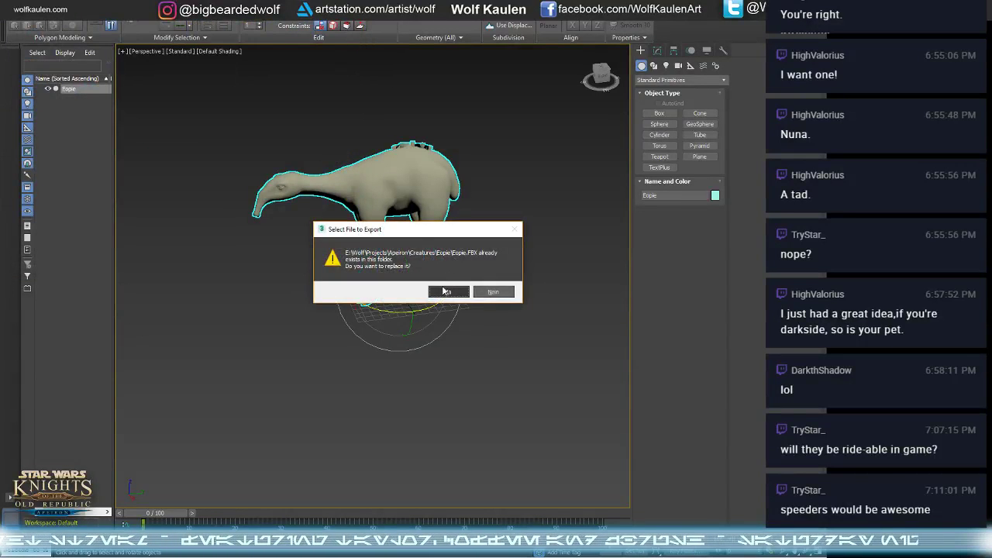
click(448, 290)
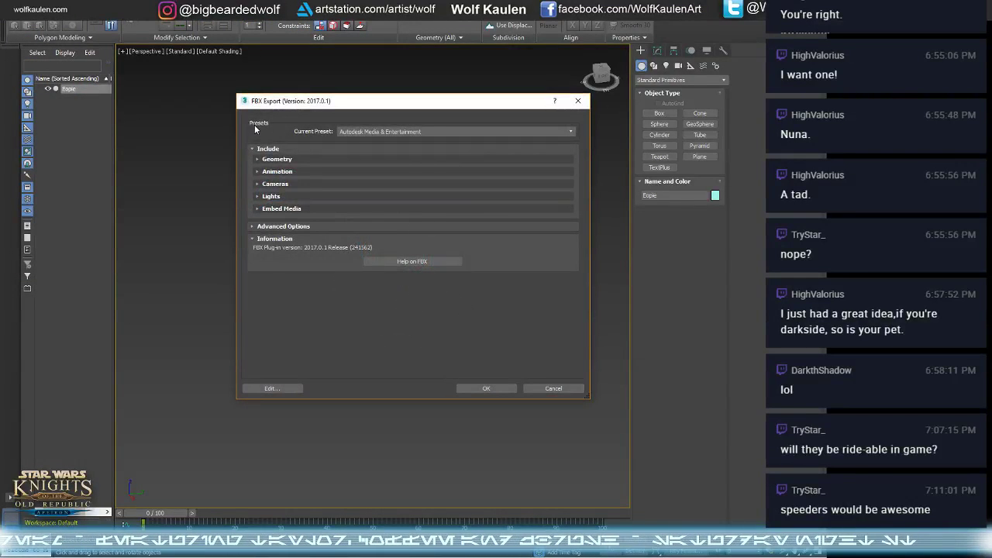
click(294, 161)
click(445, 172)
click(487, 388)
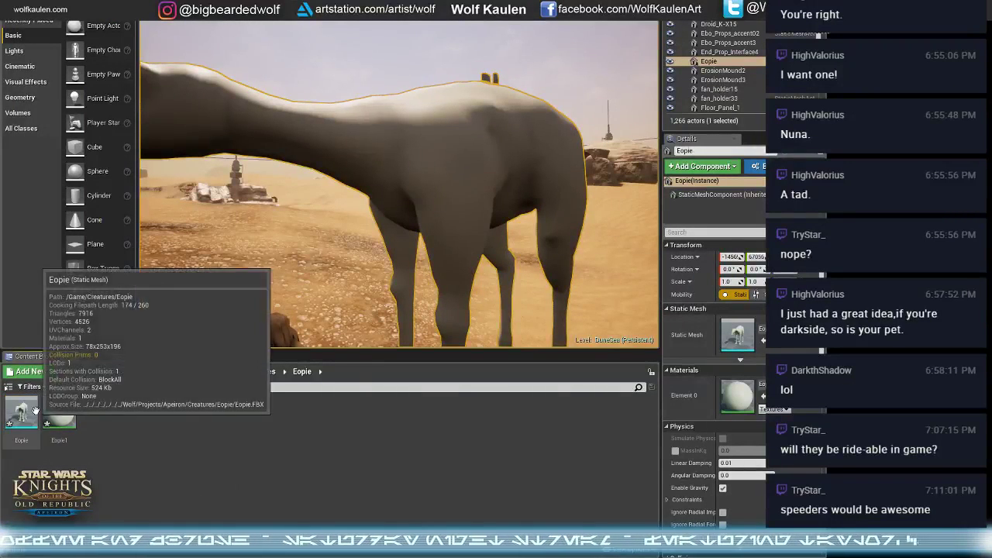
- Switch to Unreal Editor and reimport the Eopie static mesh from its updated FBX
right_click(29, 412)
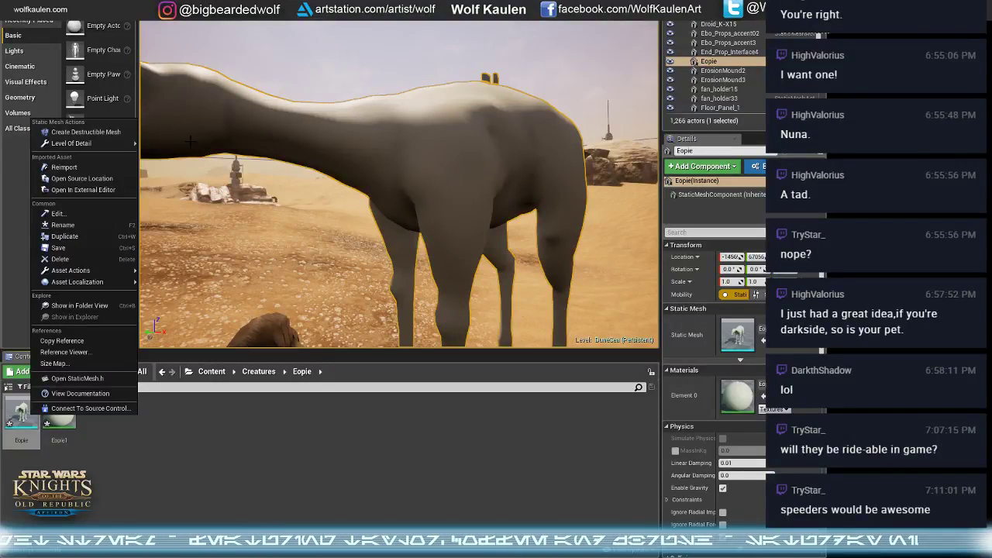
click(63, 167)
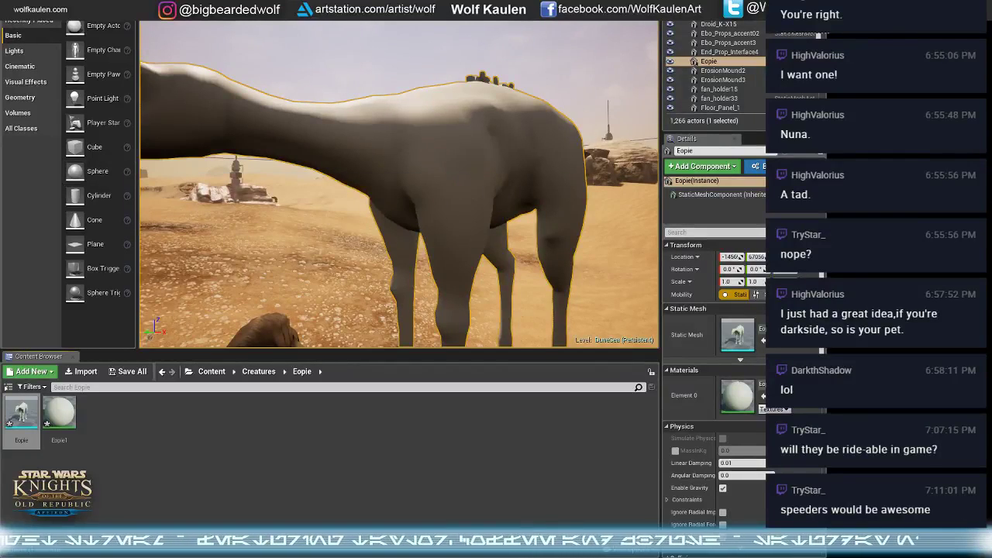
mouse_move(400, 186)
right_down()
mouse_move(364, 206)
mouse_move(411, 182)
right_up()
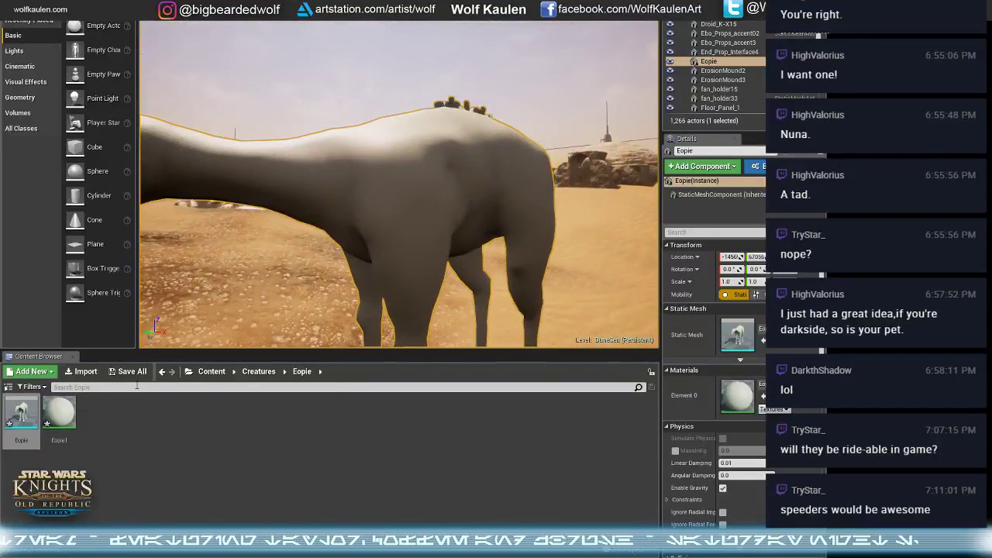
- Import the Eopie BaseColor, Normal and OcclusionRoughnessMetallic textures into the Creatures/Eopie folder
click(68, 373)
scroll(276, 33, down, 3)
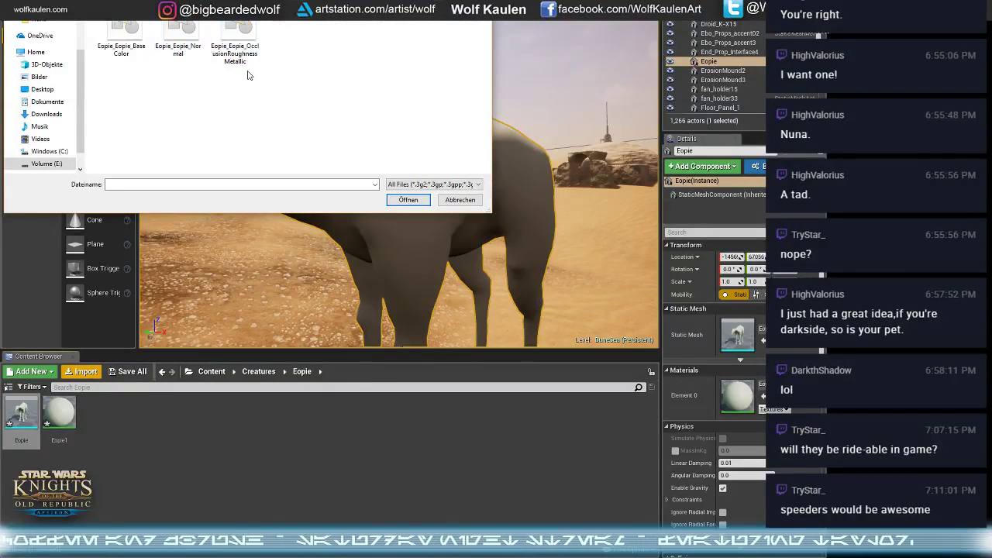
key(ctrl+a)
click(408, 200)
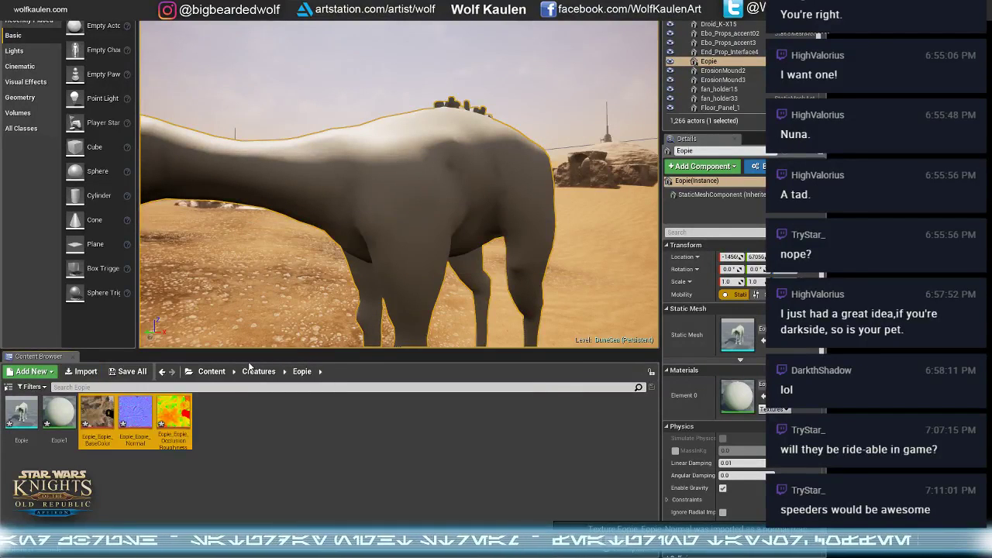
- Import the Eopie_Opacity texture from the parent texture folder into Creatures/Eopie
click(81, 371)
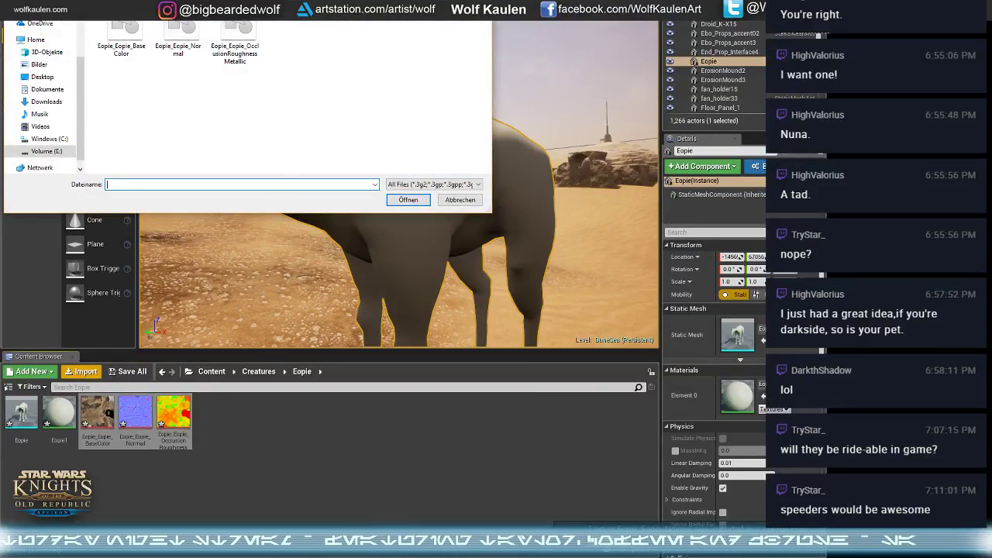
click(306, 3)
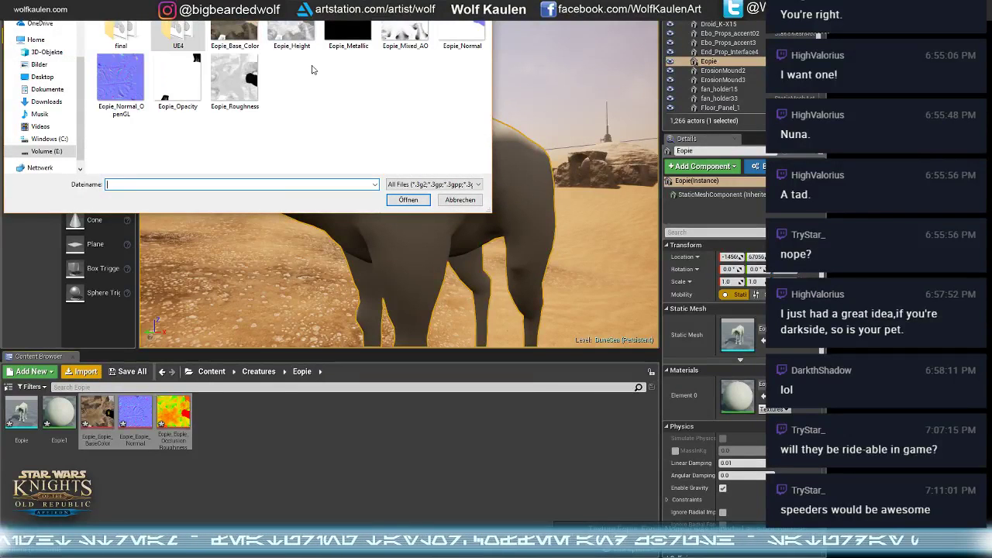
double_click(186, 101)
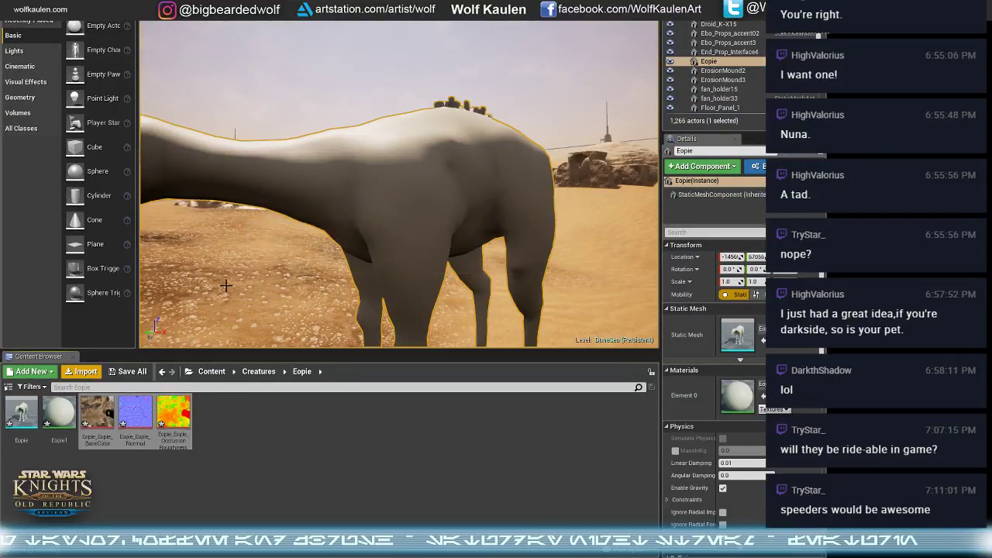
- Turn off sRGB for the Eopie OcclusionRoughnessMetallic texture, save it and close its editor
right_drag(340, 213, 262, 357)
click(225, 489)
double_click(173, 412)
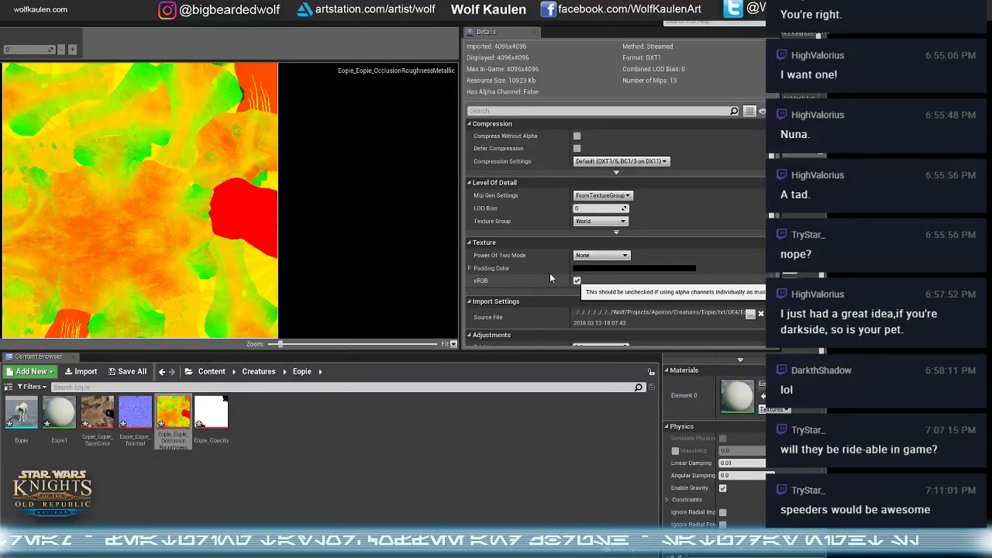
click(577, 281)
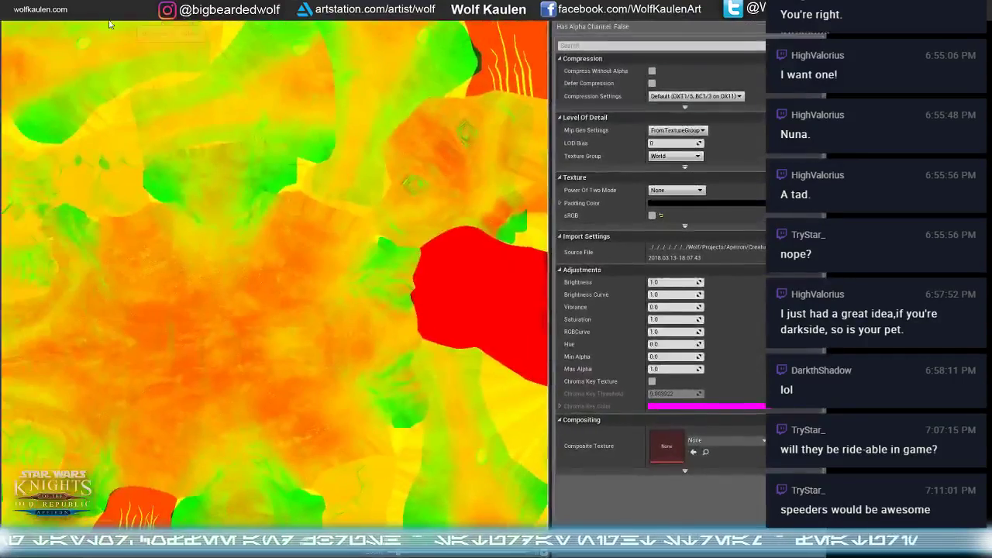
key(ctrl+s)
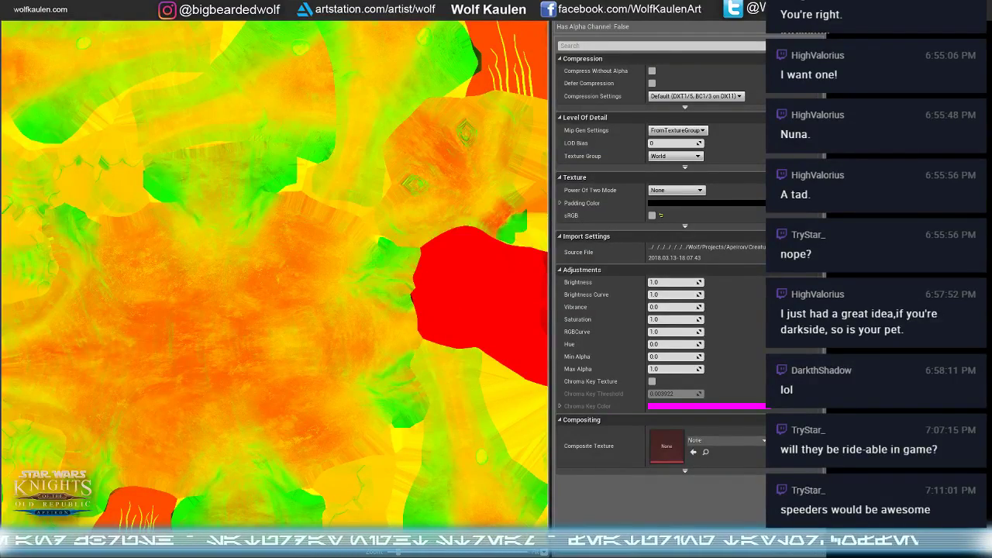
click(151, 8)
- Open the Eopie1 material for editing
middle_drag(277, 208, 221, 256)
right_drag(400, 186, 476, 186)
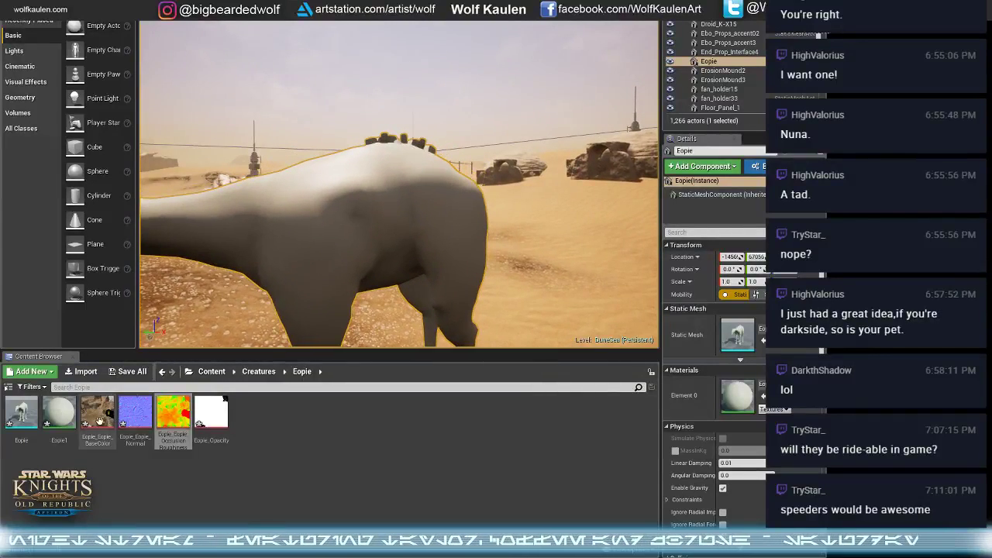
double_click(59, 411)
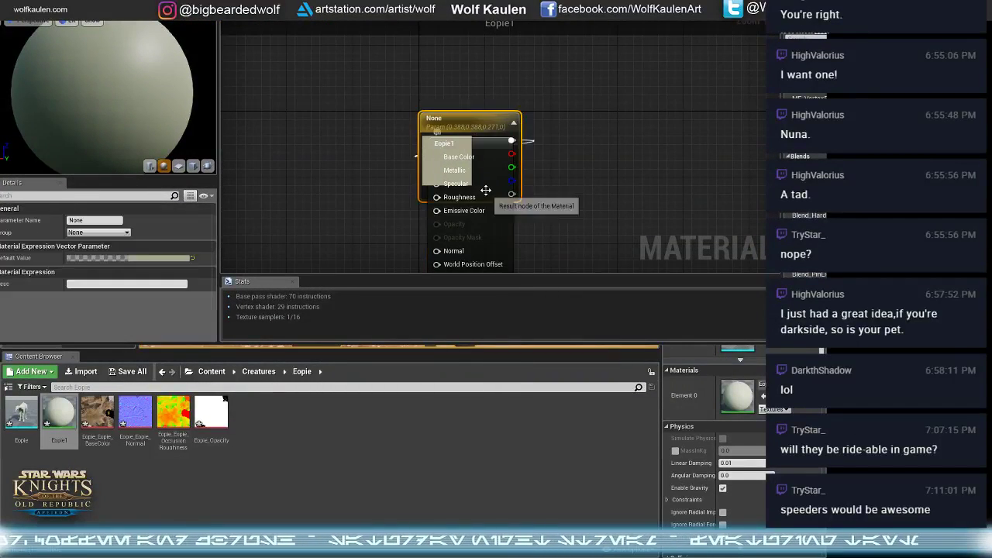
- Replace the Eopie1 material's colour parameter with the Eopie BaseColor texture on Base Color, and connect the Eopie Normal texture to Normal
drag(471, 150, 402, 63)
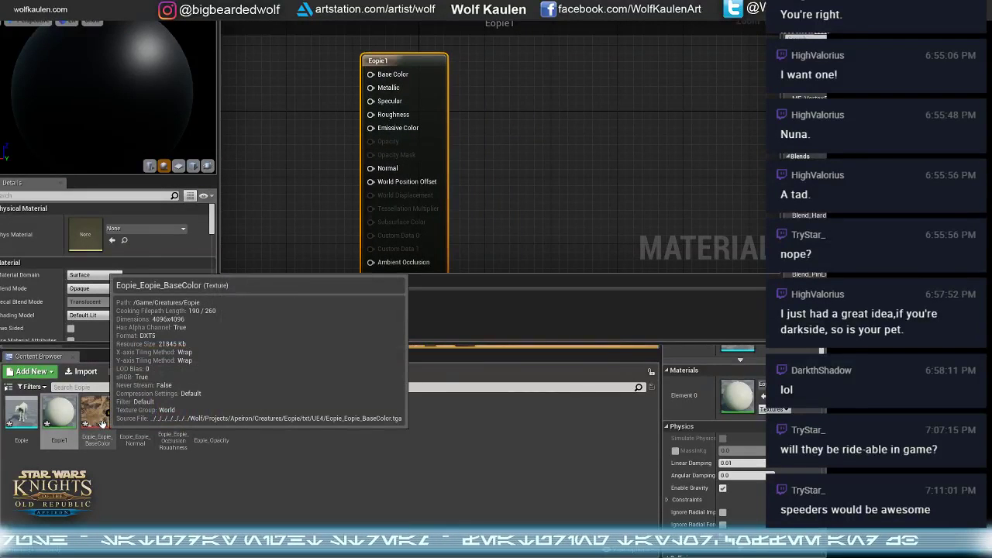
drag(103, 424, 378, 77)
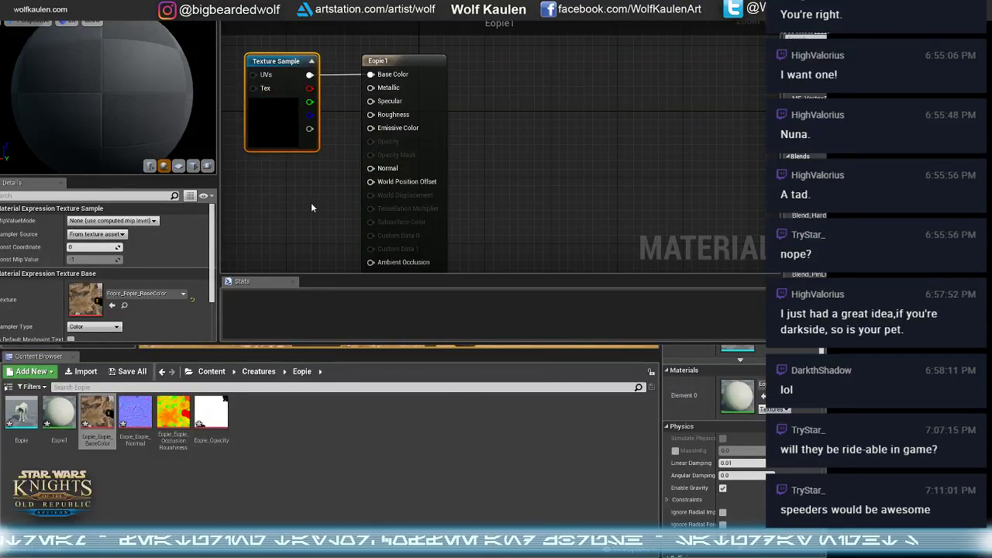
drag(147, 423, 371, 169)
scroll(348, 195, down, 1)
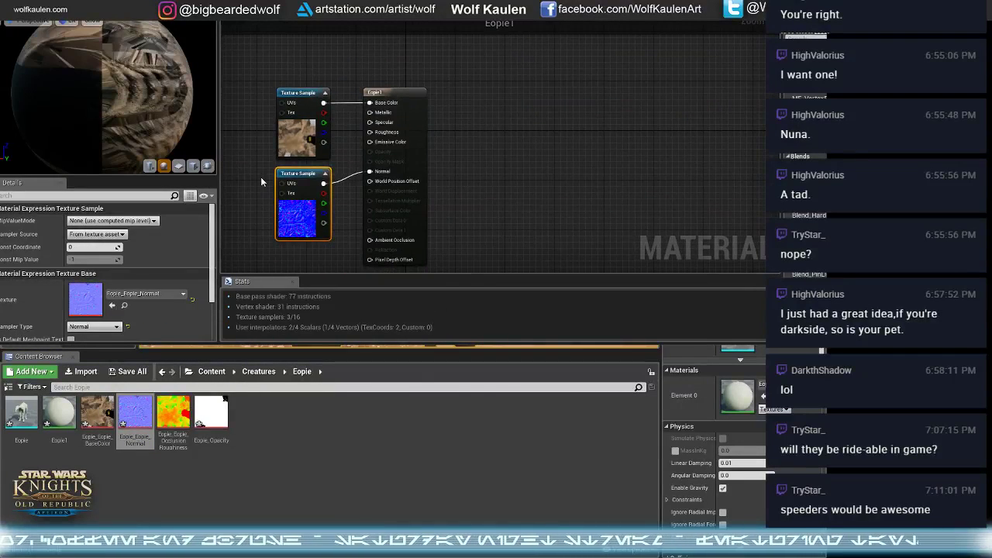
- Add the Eopie OcclusionRoughnessMetallic texture to the material graph and align its node below the Normal texture sample
right_drag(265, 218, 267, 188)
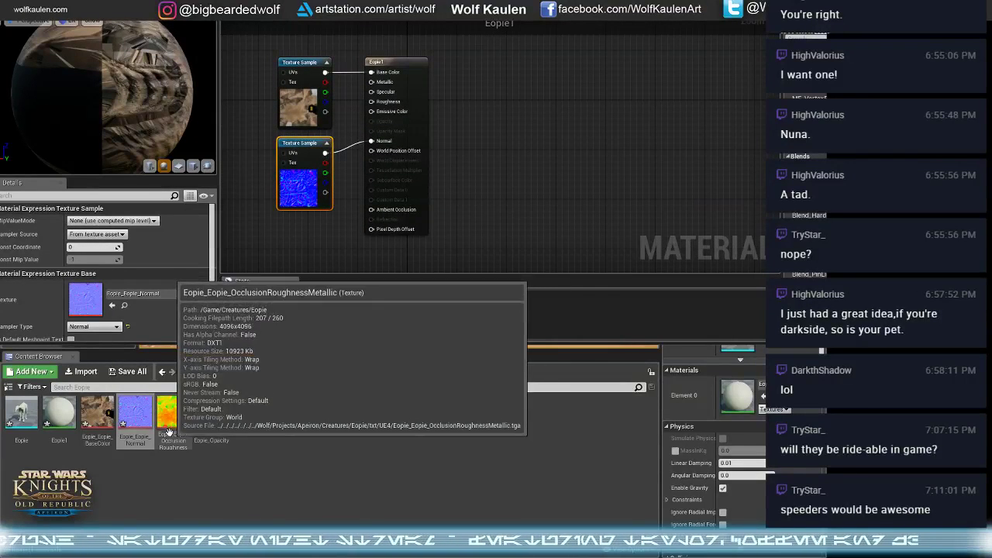
drag(173, 412, 303, 227)
right_drag(468, 200, 476, 153)
drag(332, 194, 311, 186)
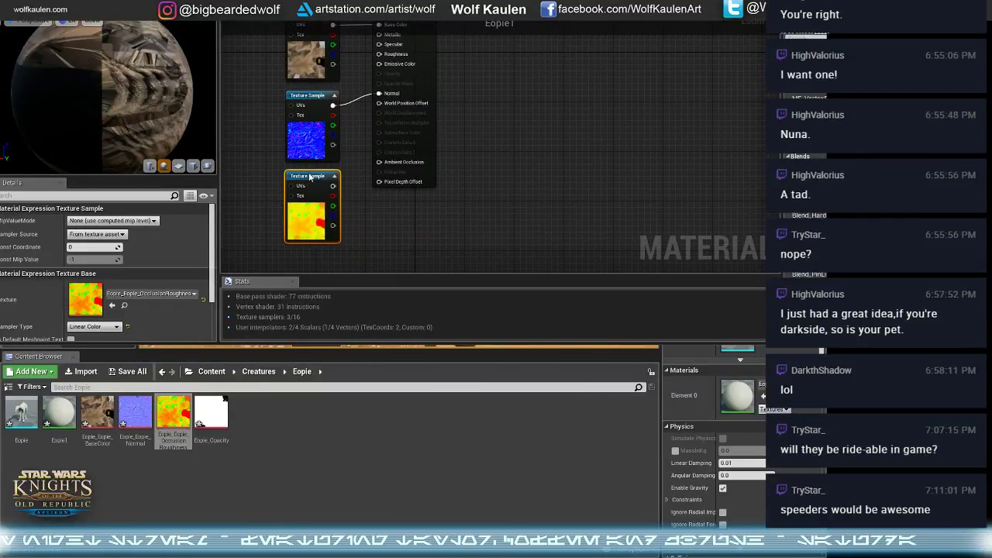
scroll(416, 183, down, 1)
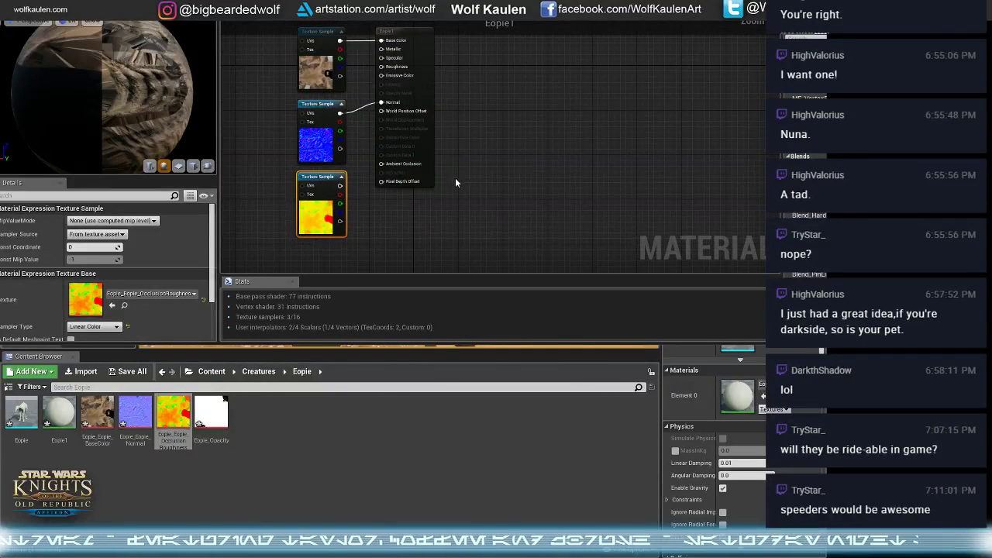
right_drag(455, 183, 462, 187)
- Connect the packed texture's red channel to Ambient Occlusion, green to Roughness and blue to Metallic, and save the material
drag(328, 228, 411, 167)
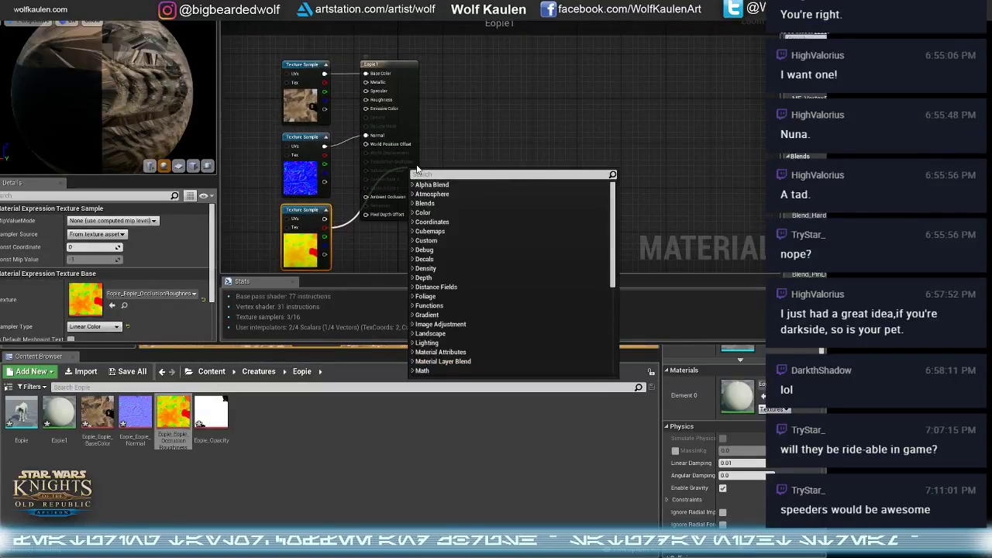
click(373, 197)
drag(324, 231, 366, 196)
drag(325, 236, 377, 101)
drag(324, 245, 366, 81)
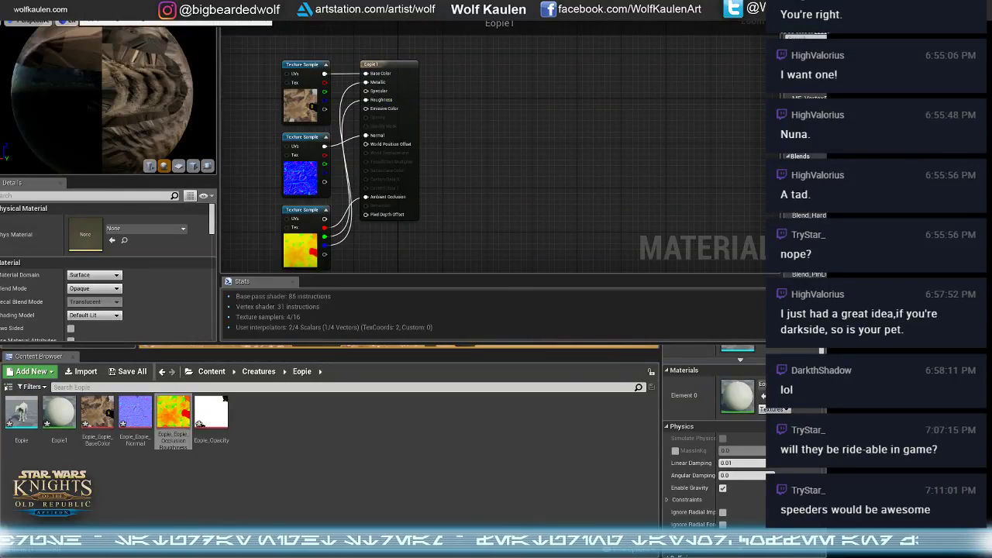
key(ctrl+s)
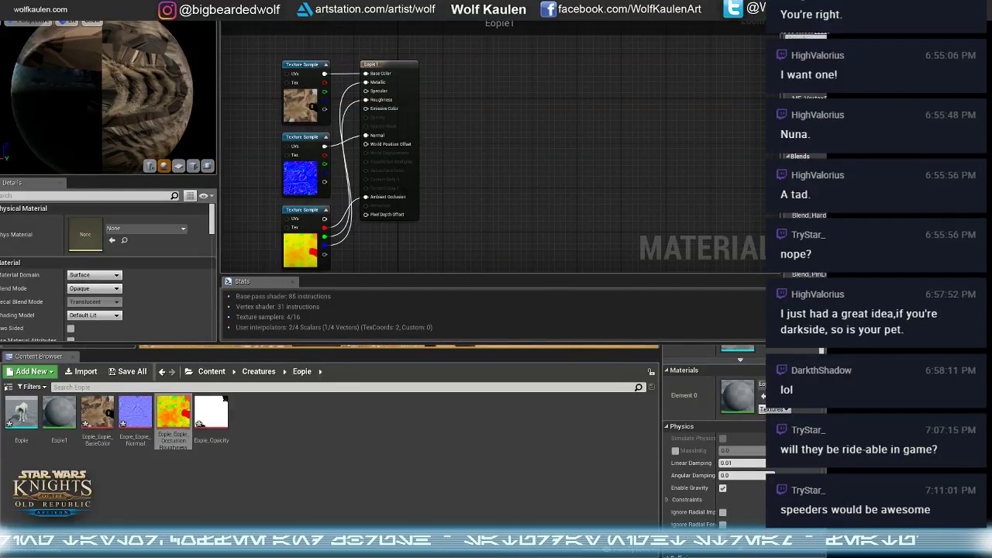
- Return to the level and examine the textured Eopie from a distance, from above and close up
click(128, 3)
scroll(249, 135, down, 3)
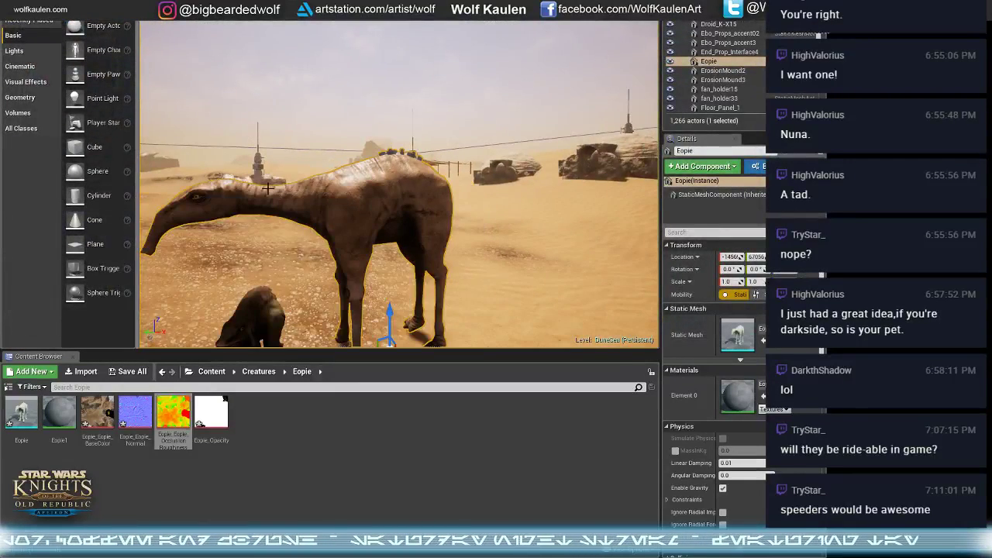
right_drag(264, 163, 612, 74)
key(w)
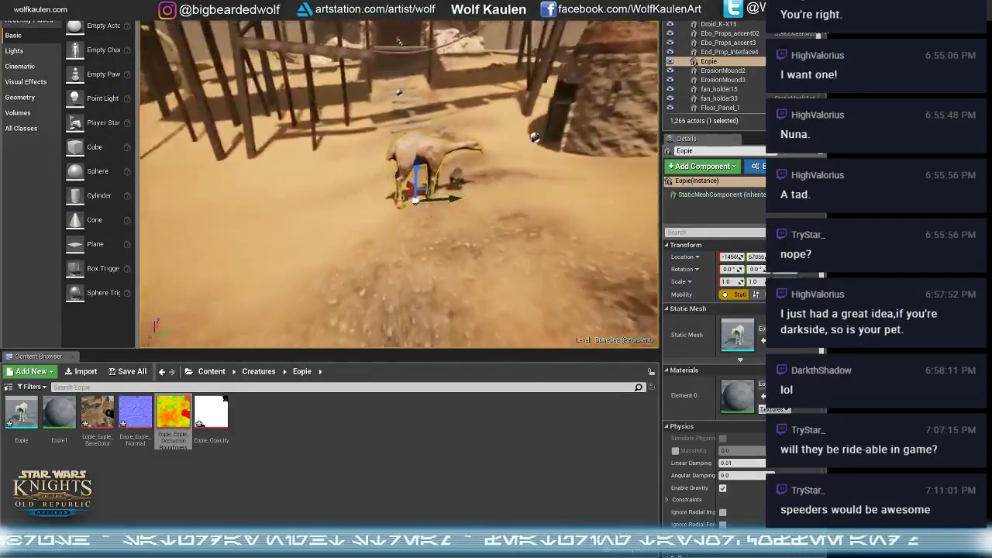
key(w)
right_drag(398, 40, 481, 93)
key(s)
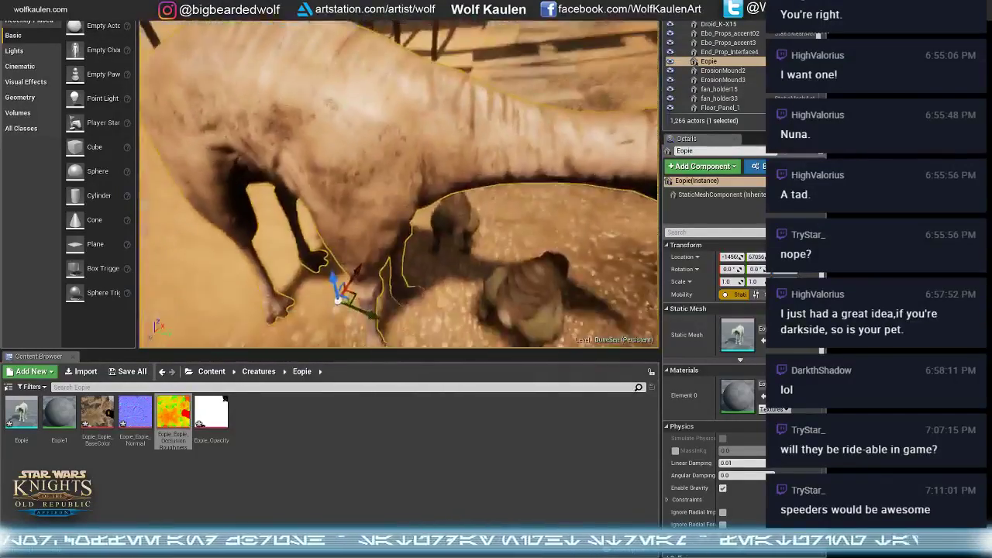
right_drag(481, 93, 402, 94)
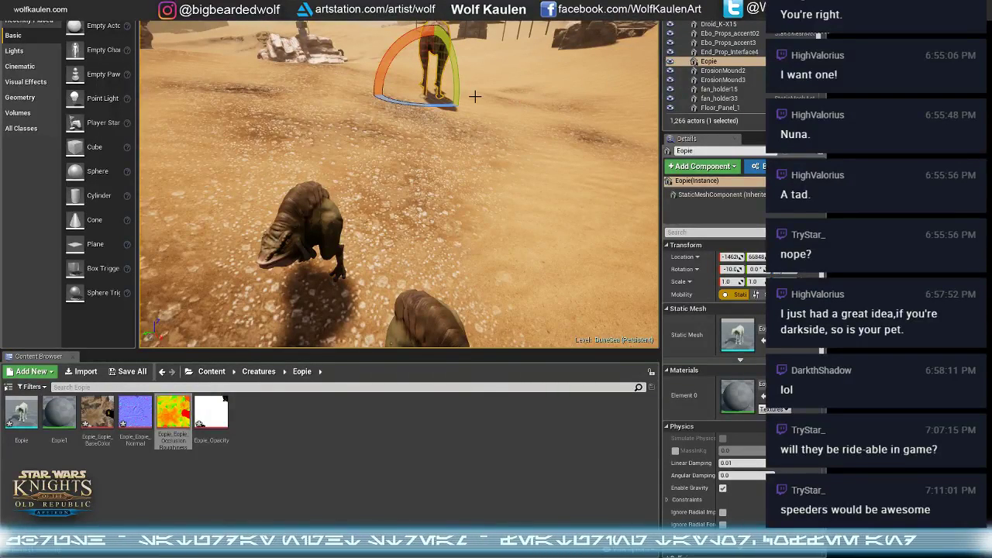
- Play the level in the editor, take control of the character and run around the Eopie to judge its look and scale
key(alt+p)
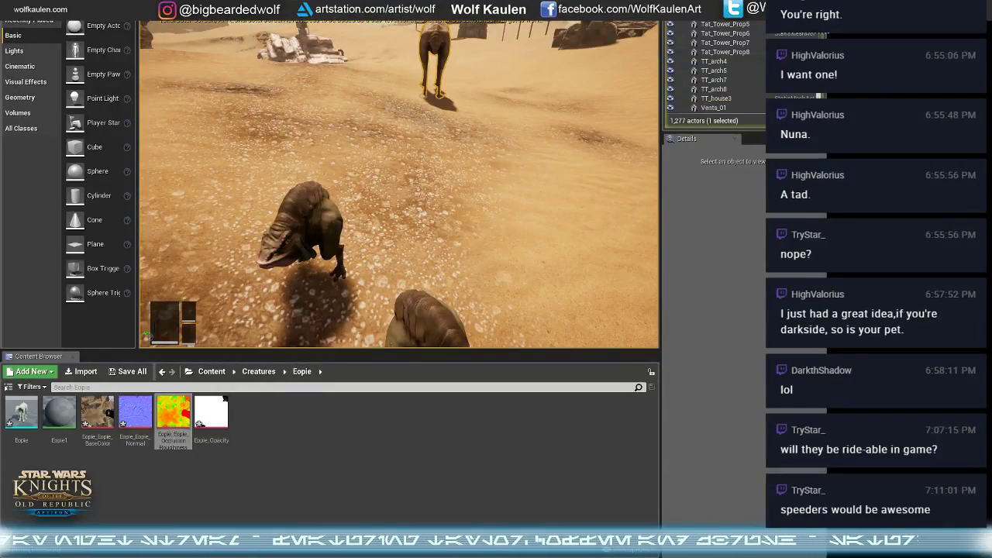
key(F8)
key(w)
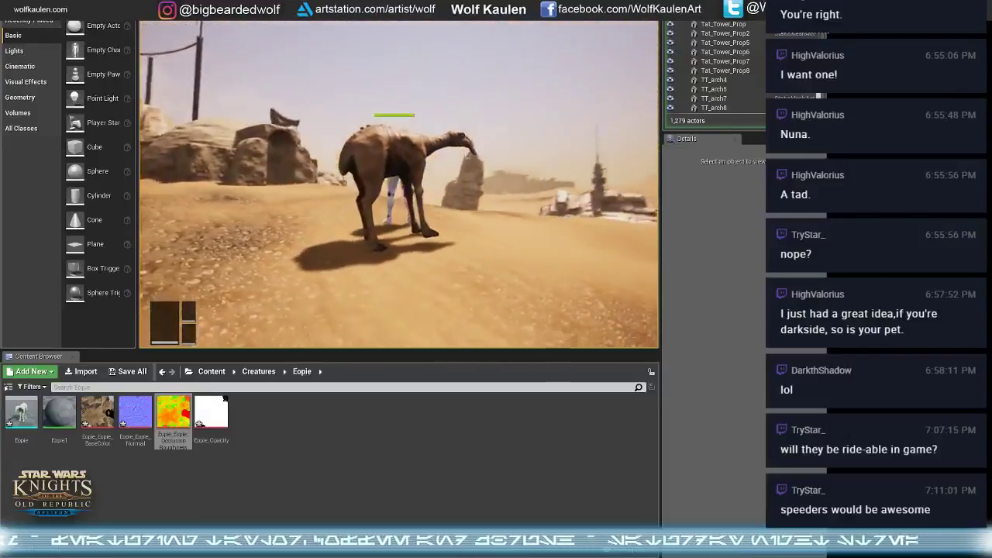
right_drag(341, 159, 418, 218)
key(w)
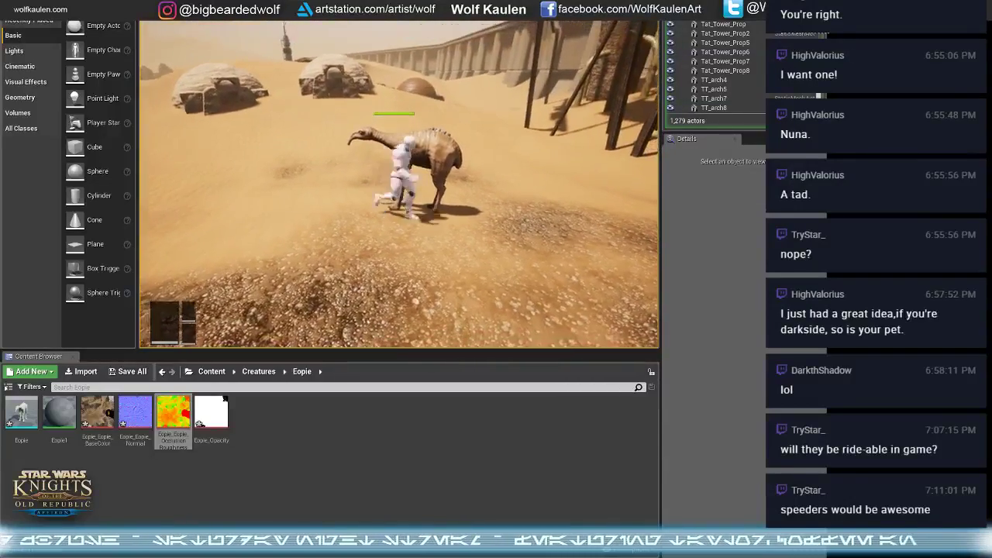
key(w)
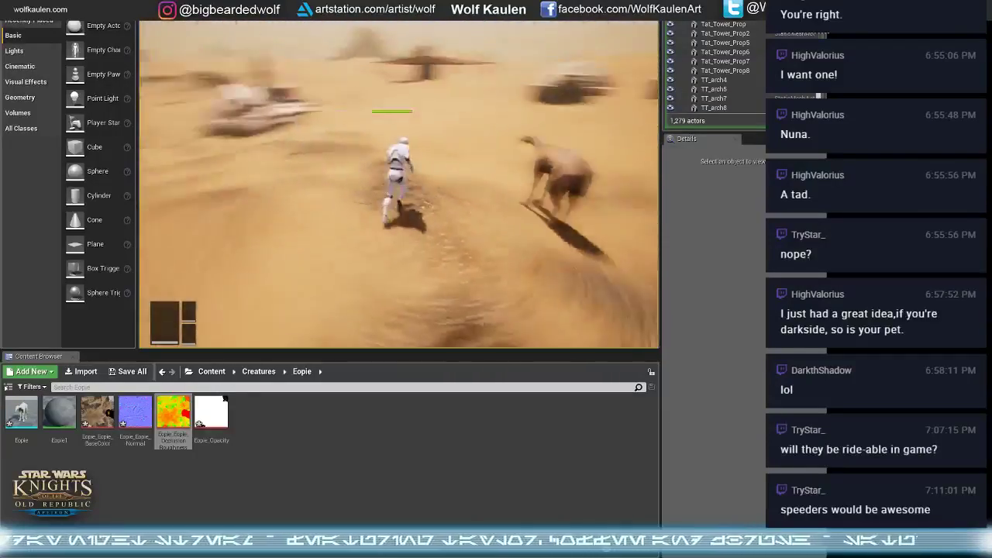
key(w)
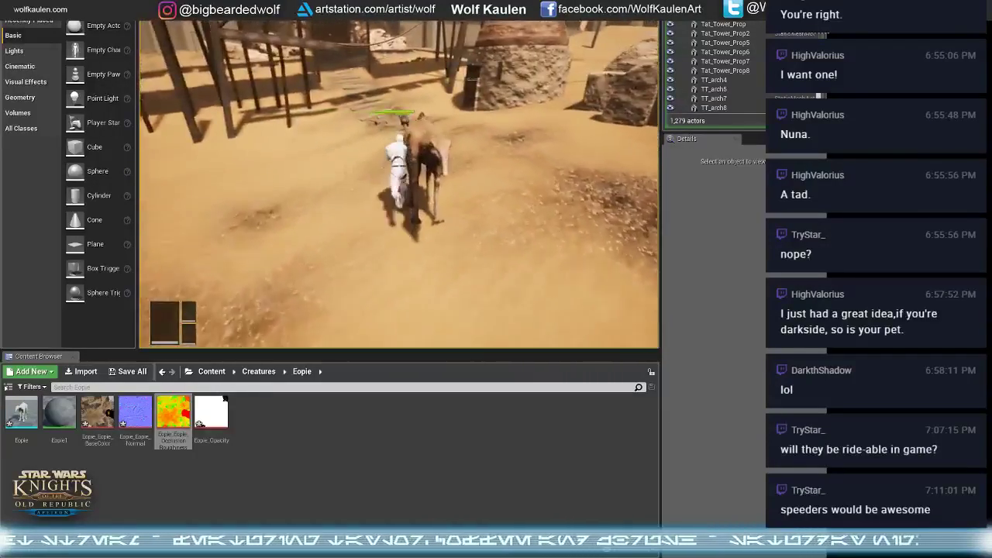
key(w)
key(w)
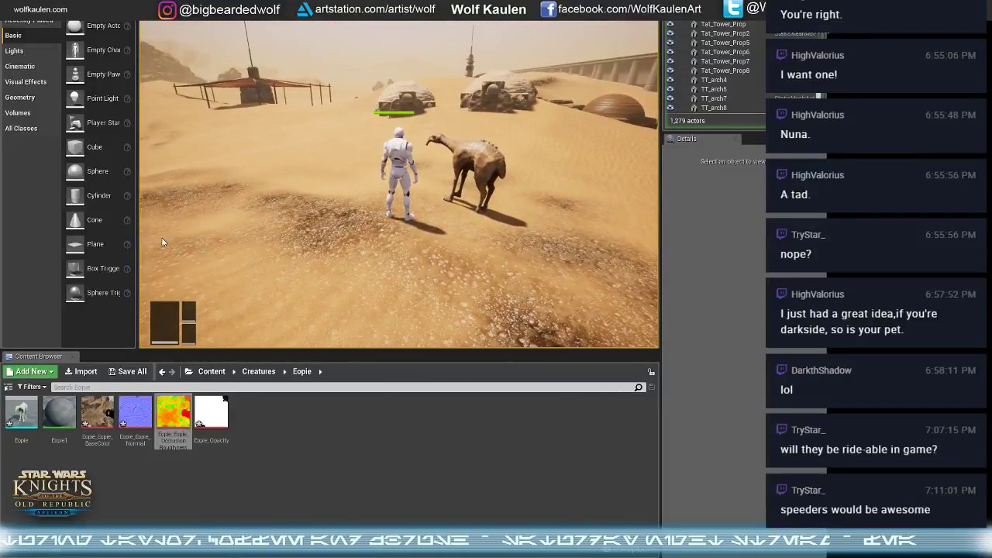
click(157, 245)
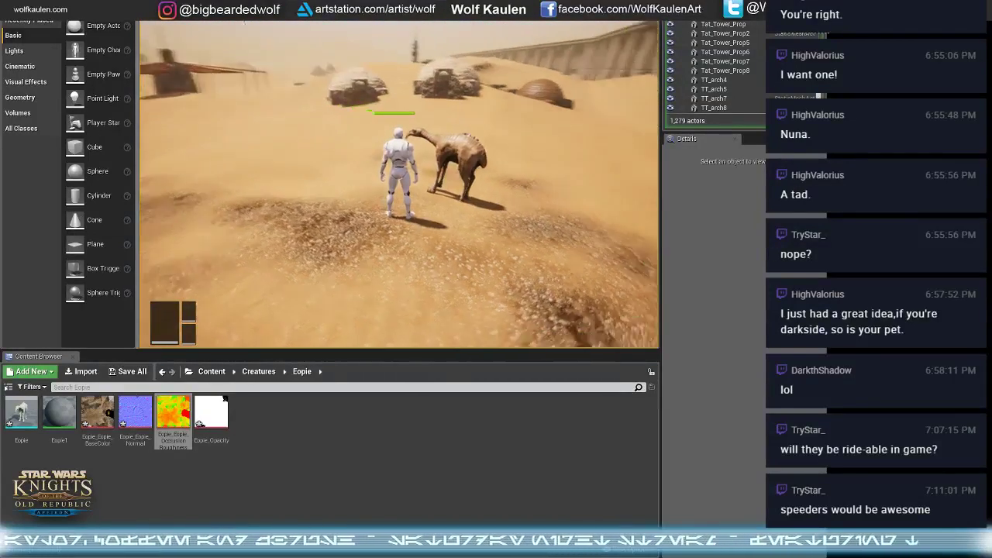
key(w)
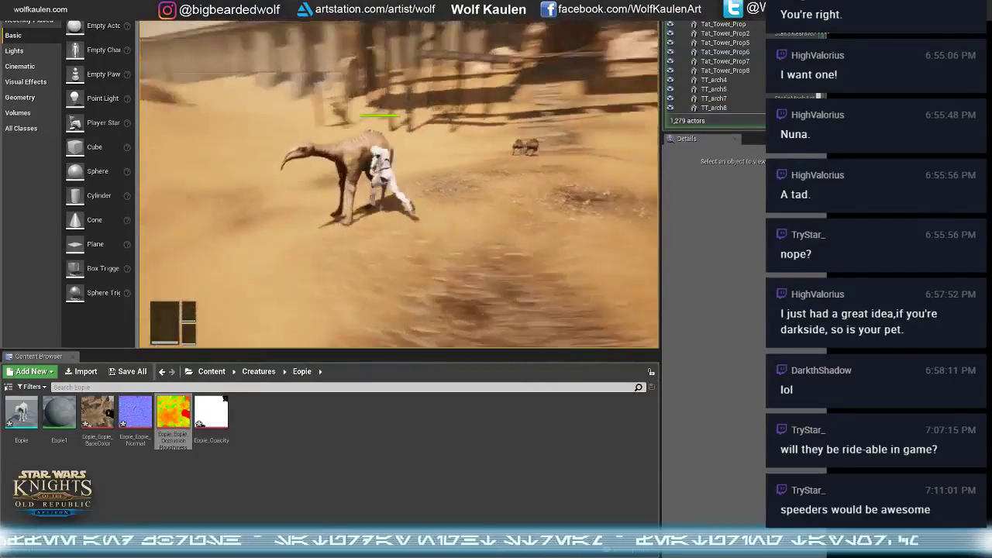
key(e)
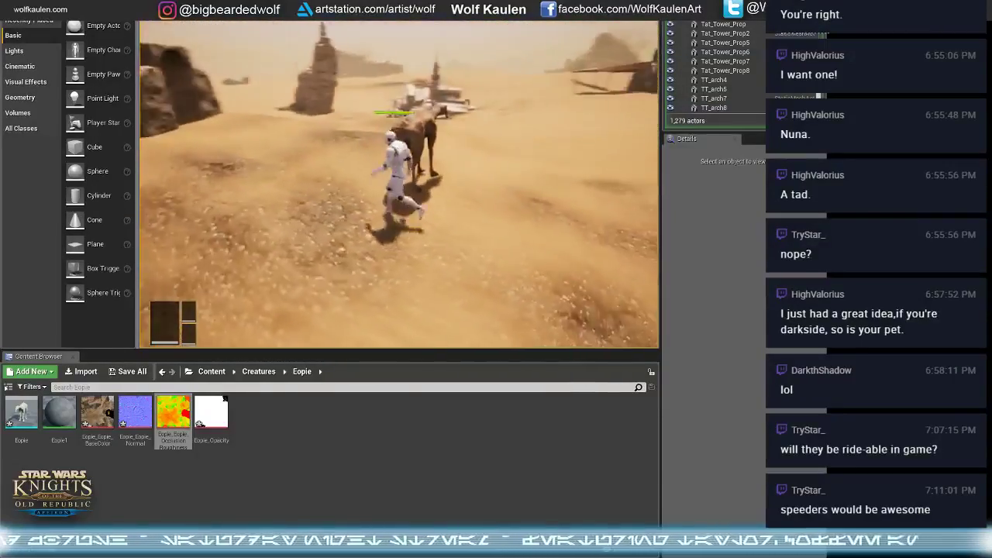
key(w)
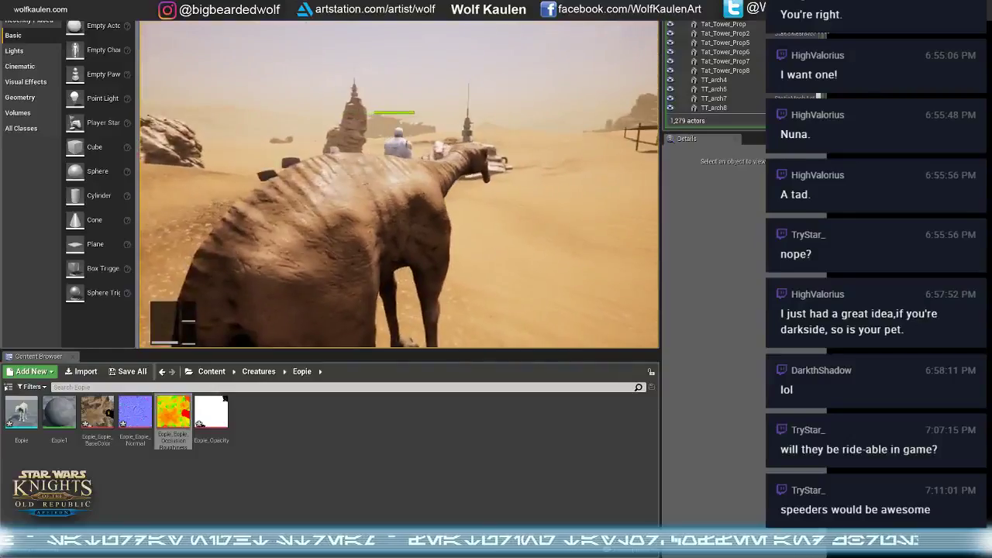
key(w)
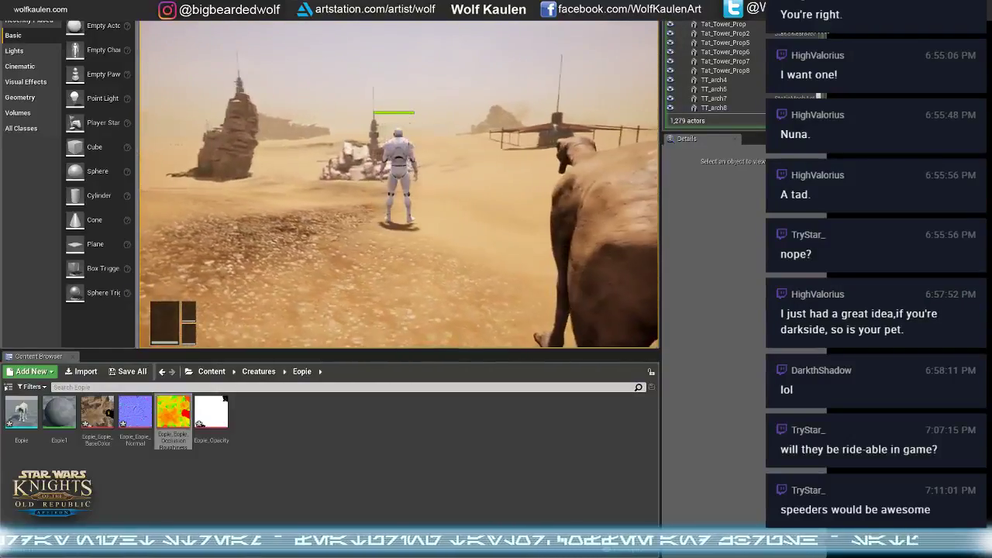
key(w)
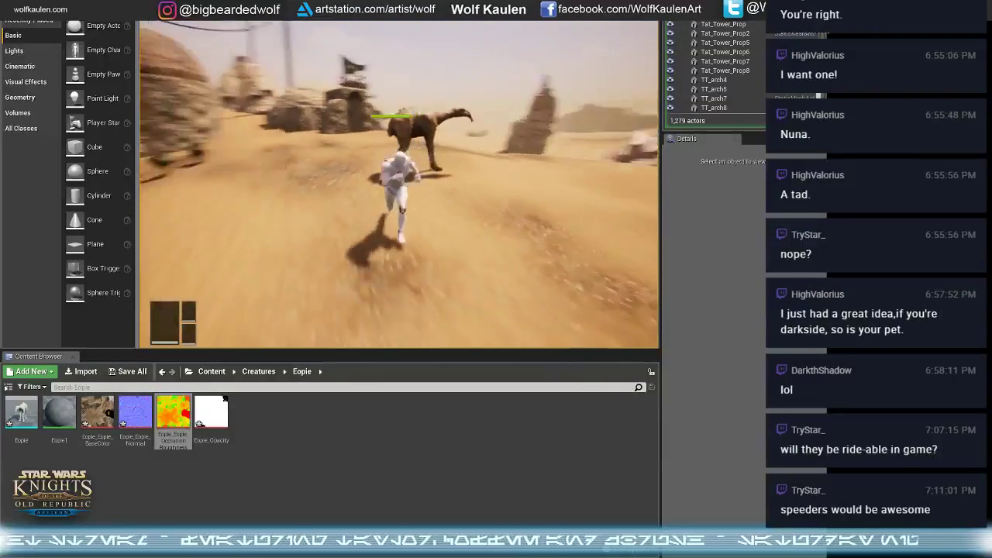
key(w)
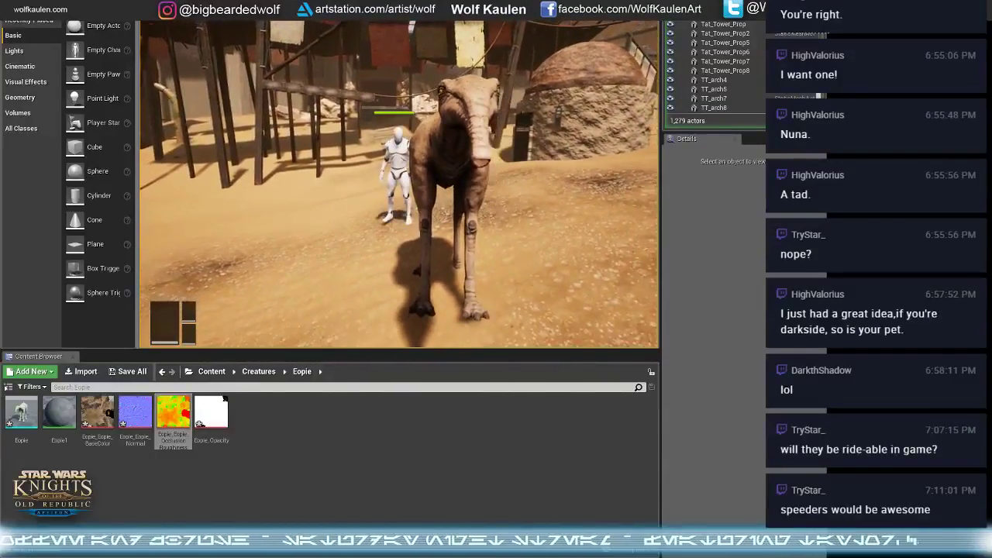
- Run the character out into the open desert and back to the Eopie to view it from the side
key(w)
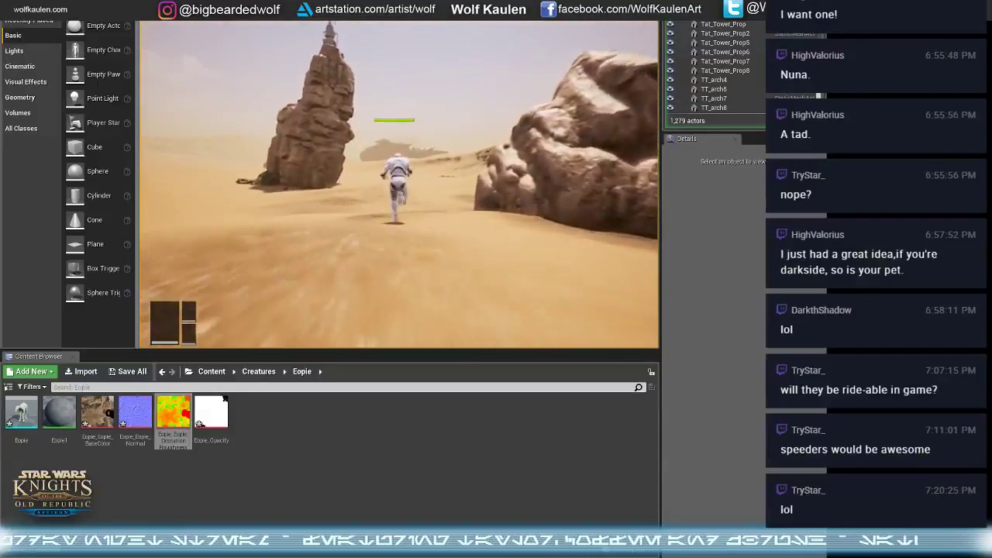
click(362, 272)
key(w)
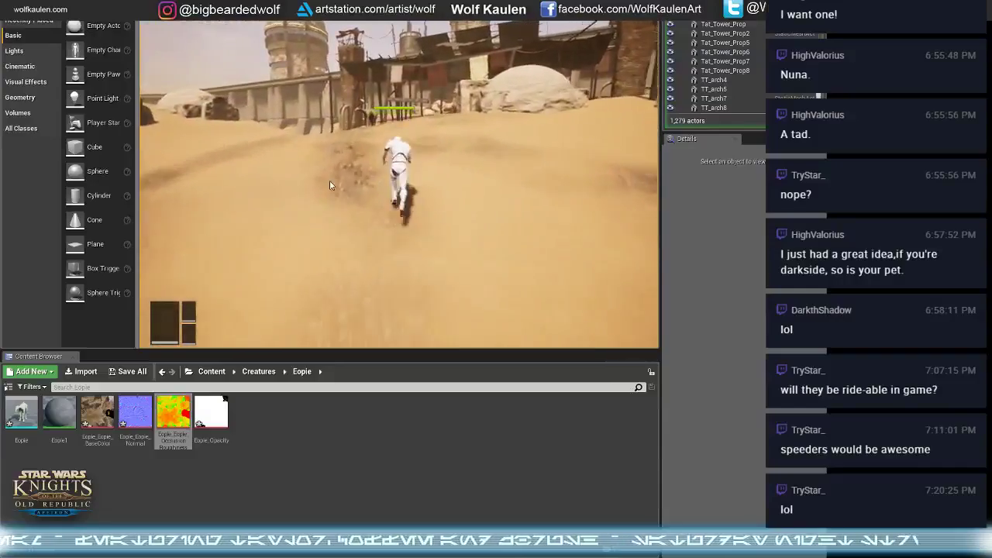
click(342, 172)
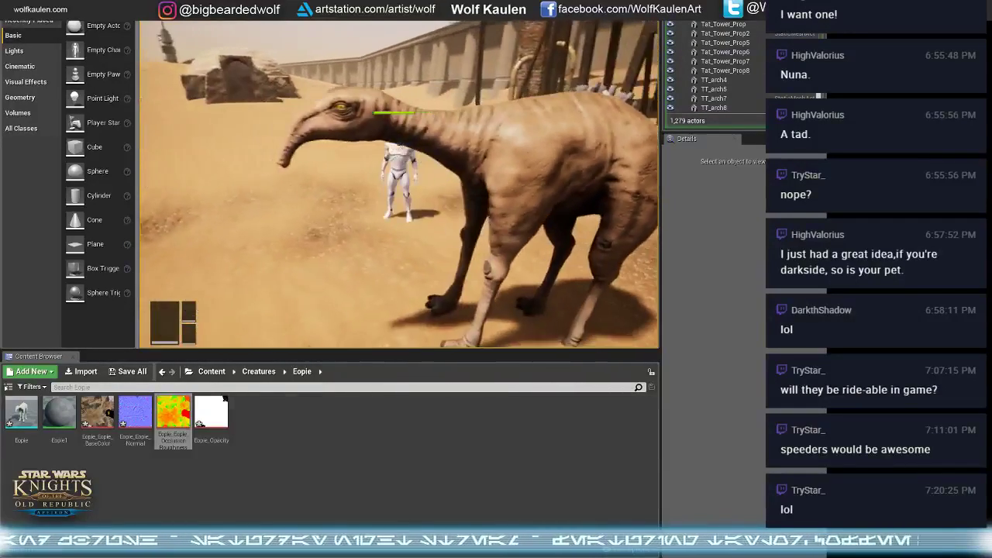
key(d)
key(s)
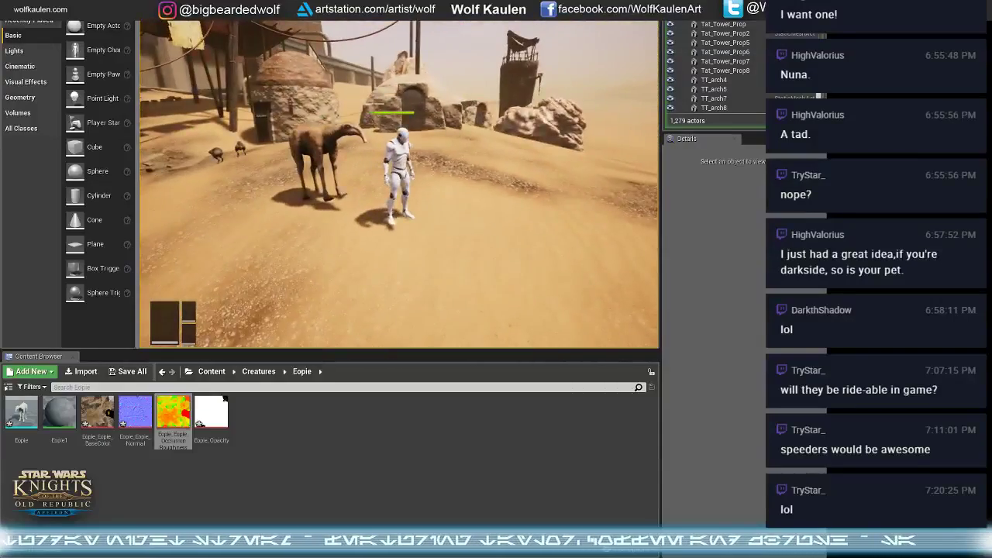
- Run the character around the two small creatures near the Eopie to compare the animals in game
key(w)
key(w)
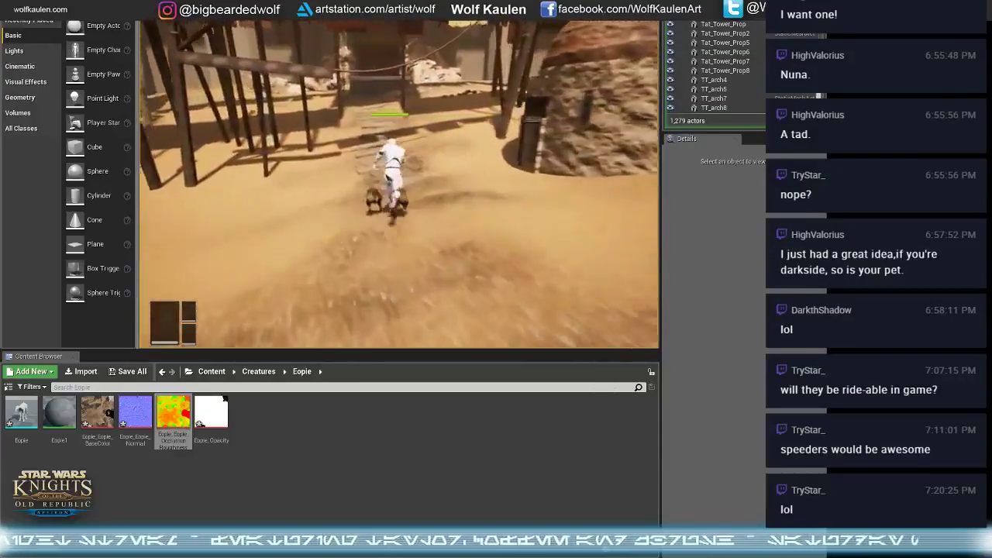
key(w)
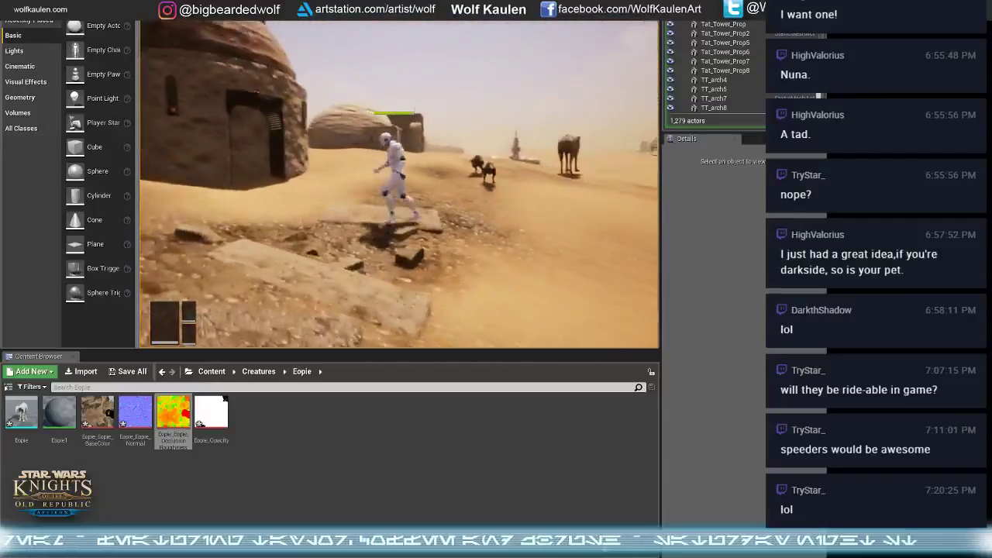
key(w)
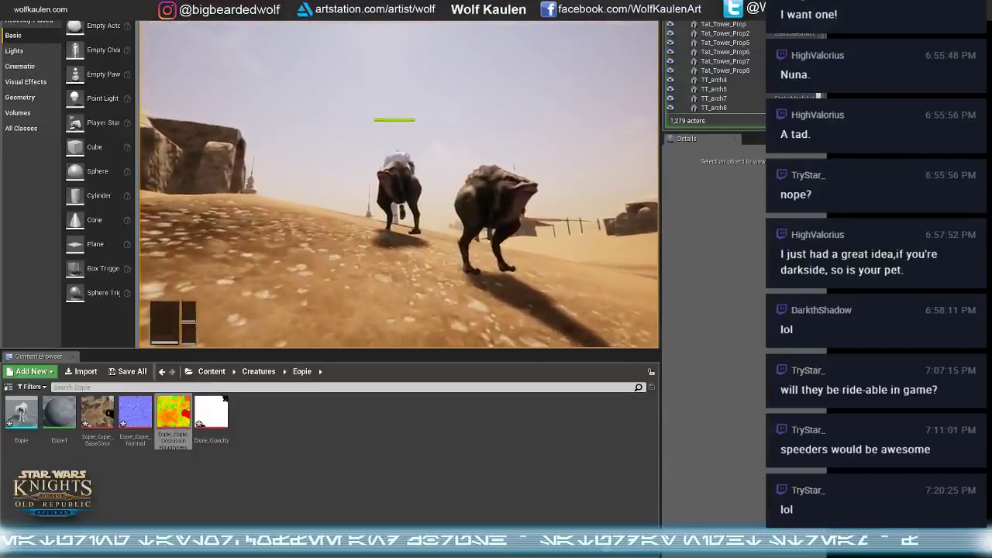
key(w)
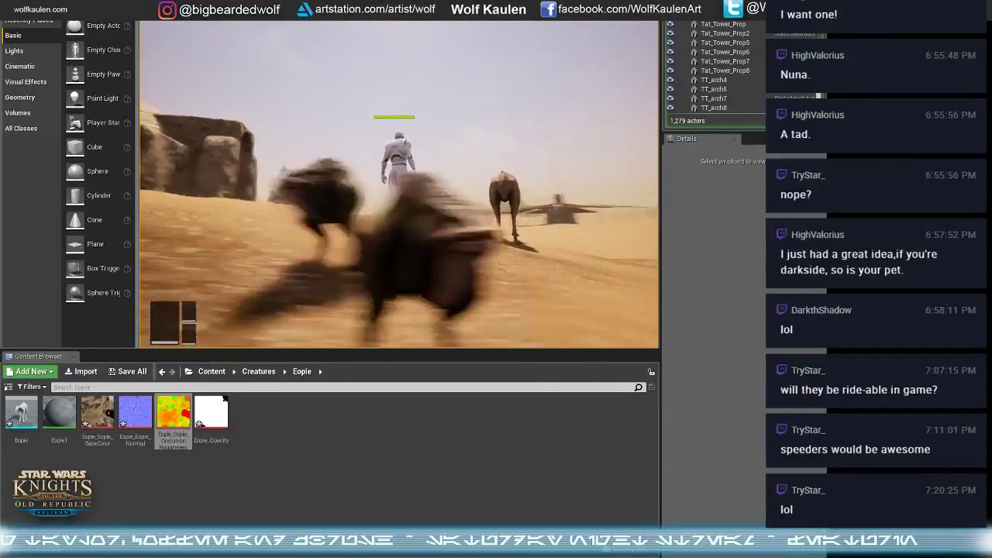
key(s)
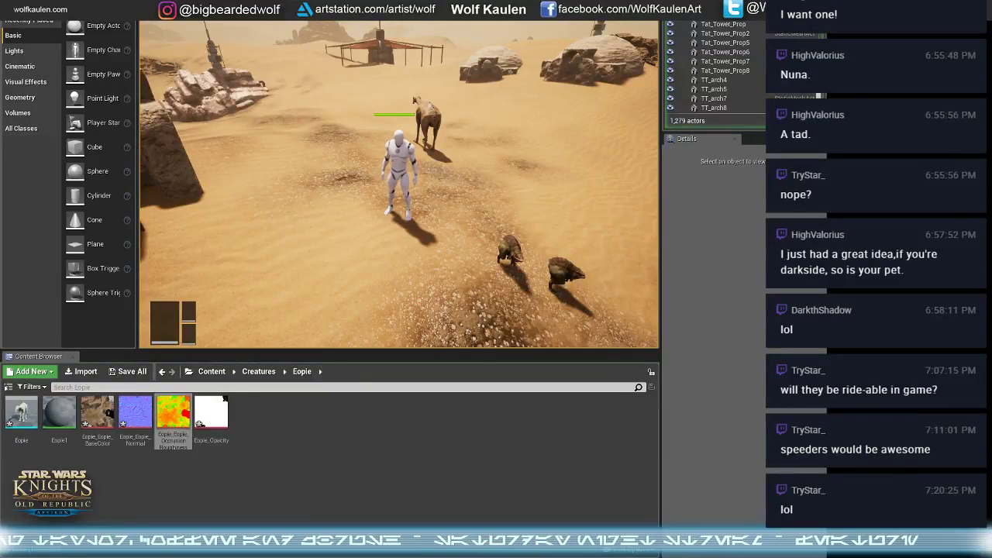
- Run the character up to the two small creatures for a ground-level view and end the play session
click(303, 175)
key(w)
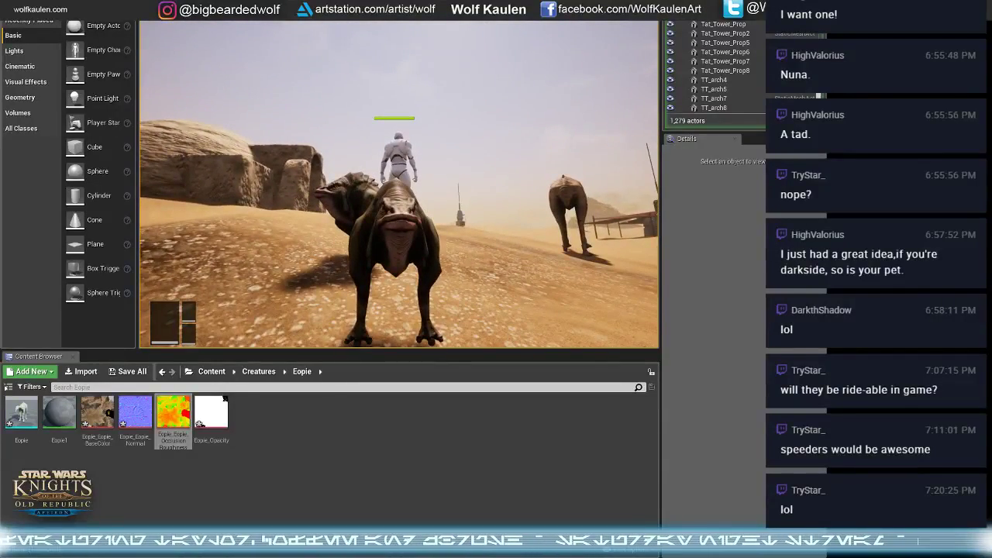
key(Escape)
- Select and frame the two Nuna creatures in the level to examine them up close, from the side and from a distance
right_drag(477, 166, 361, 146)
click(332, 277)
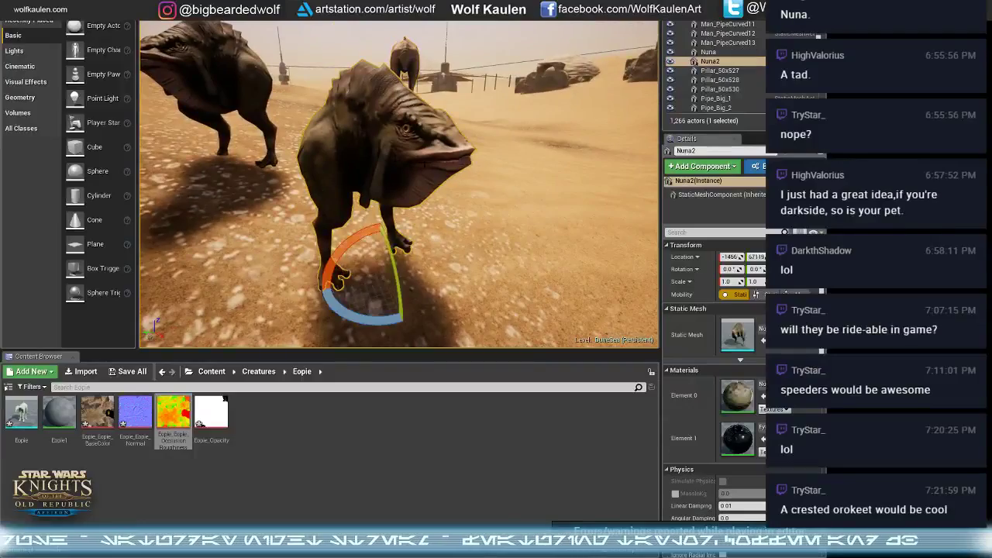
key(f)
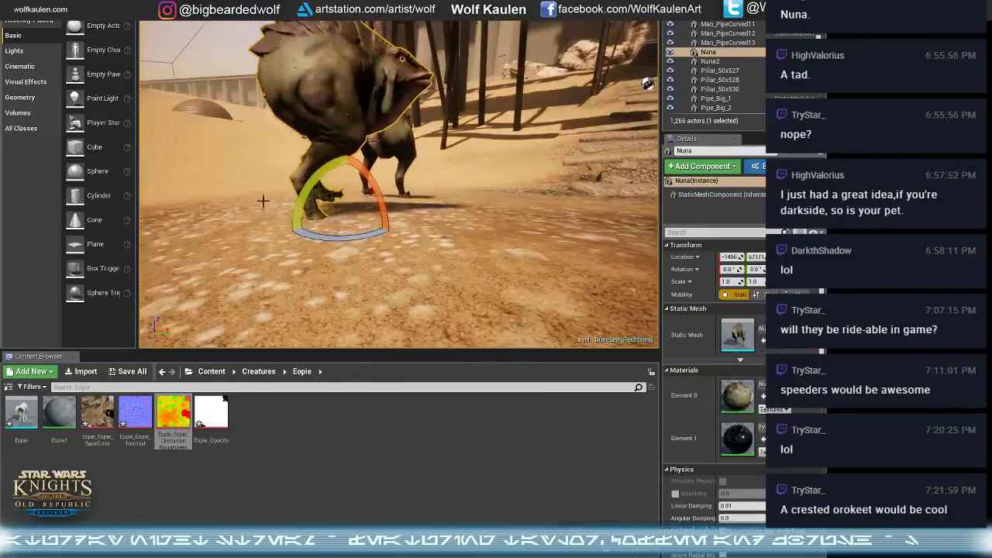
drag(415, 224, 443, 224)
key(a)
right_drag(434, 224, 465, 217)
click(449, 86)
right_drag(450, 85, 446, 159)
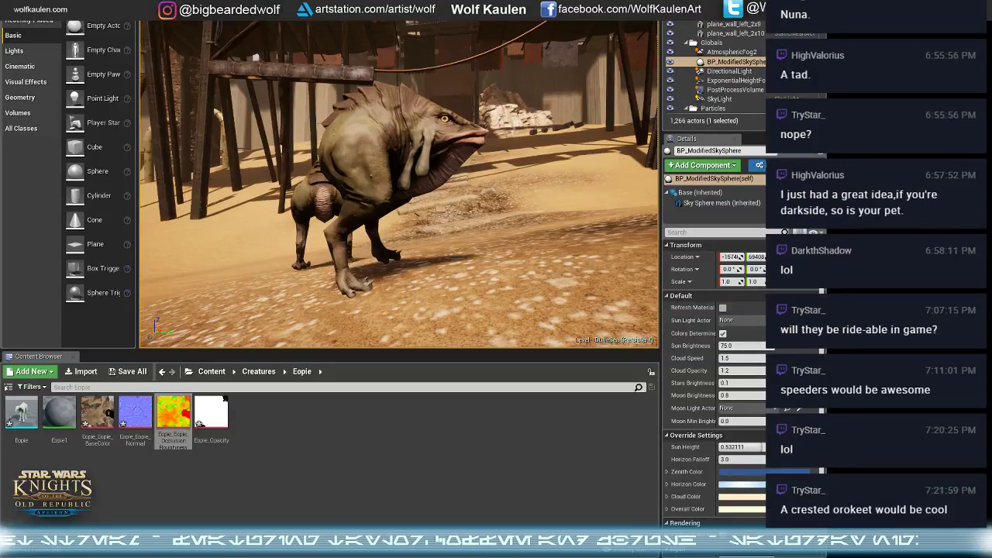
right_drag(399, 186, 373, 186)
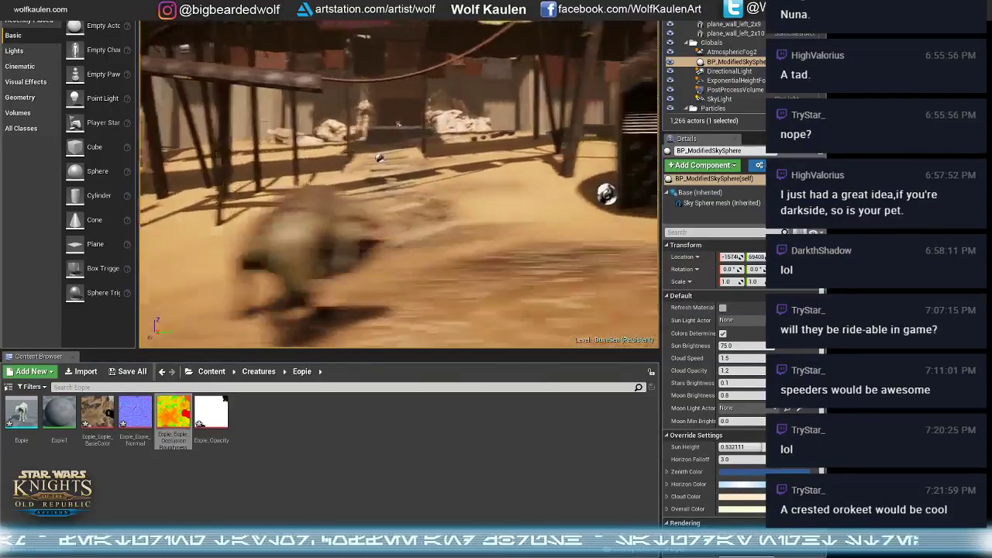
right_drag(398, 124, 314, 199)
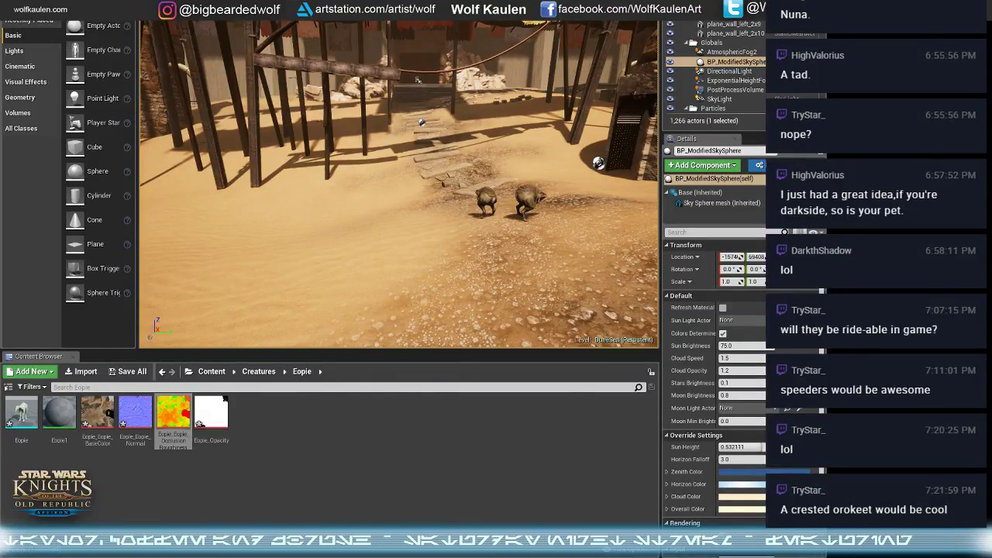
- Switch to the image viewer and examine the ronto toy photo and the film still of the ronto with its rider
drag(0, 19, 544, 6)
scroll(466, 254, down, 1)
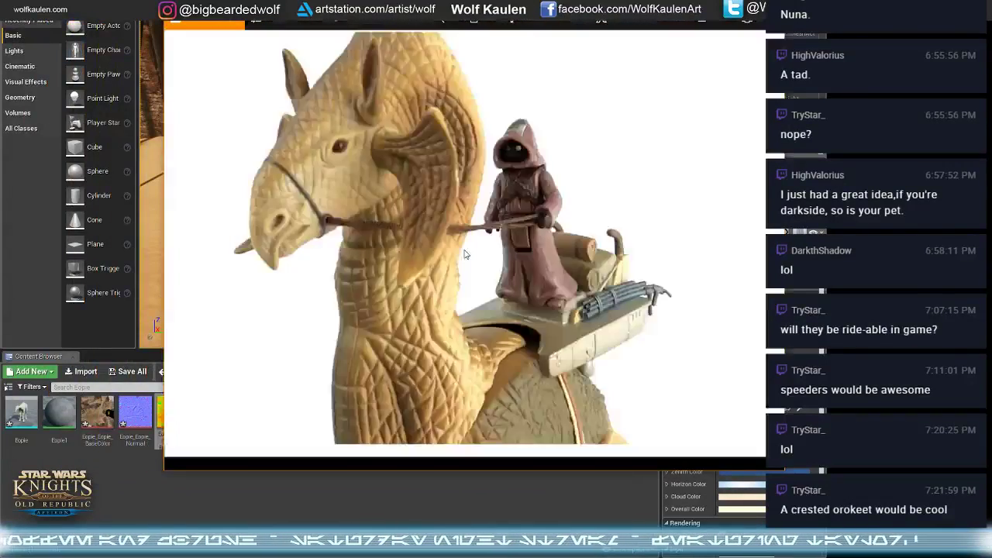
scroll(465, 254, down, 2)
scroll(466, 254, up, 1)
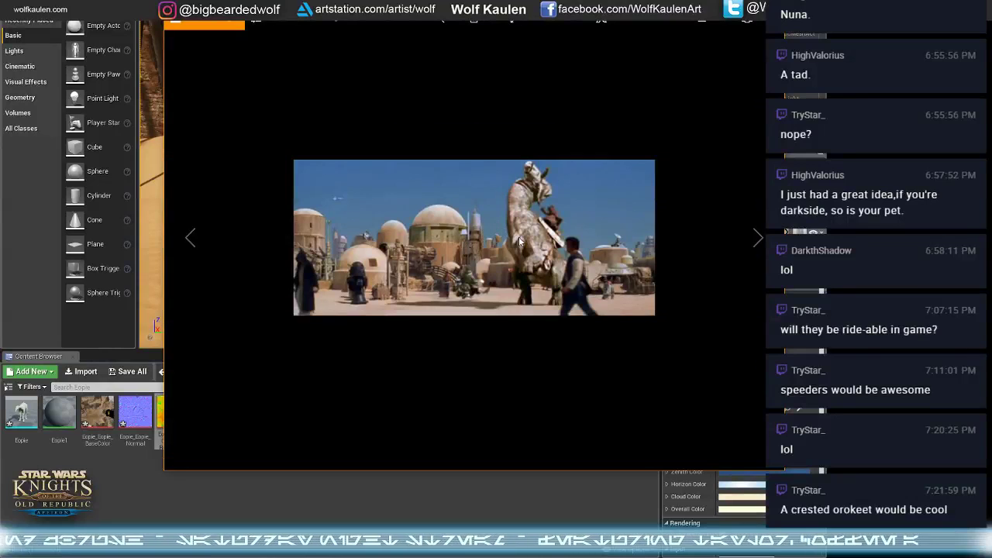
ctrl+scroll(527, 232, up, 3)
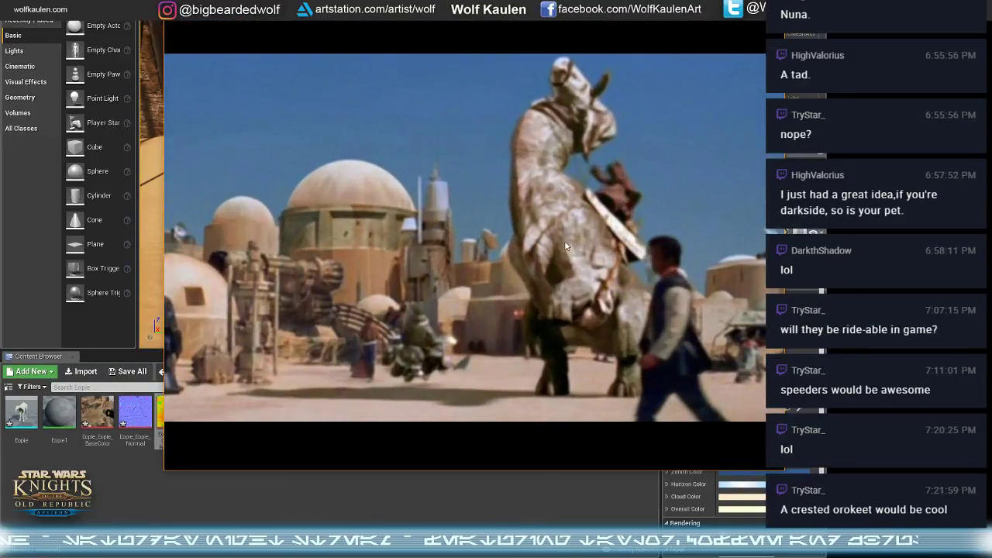
drag(566, 247, 454, 256)
ctrl+scroll(473, 241, down, 3)
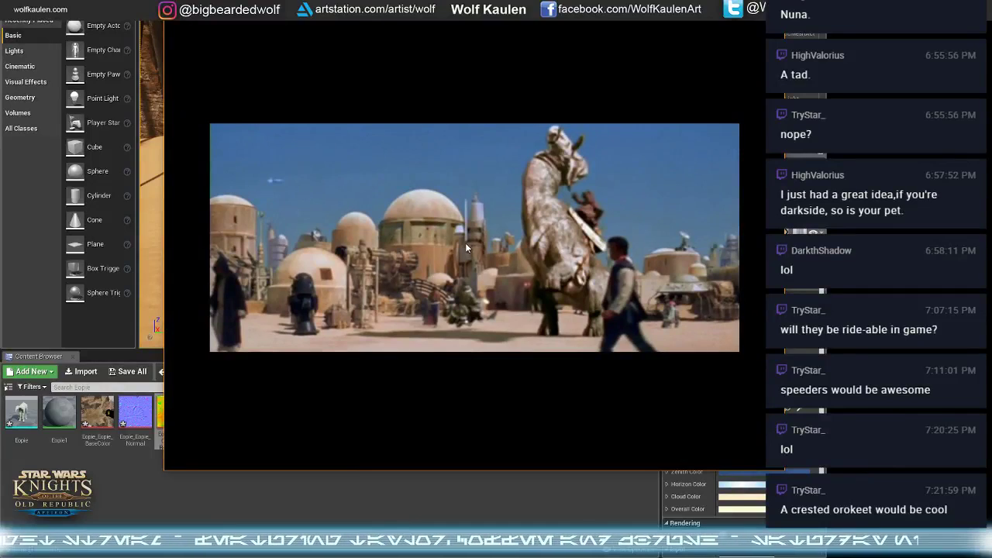
ctrl+scroll(465, 243, down, 2)
- Browse the remaining ronto references, from the painting and concept sketches to the book page illustration, and inspect the illustration enlarged
key(Right)
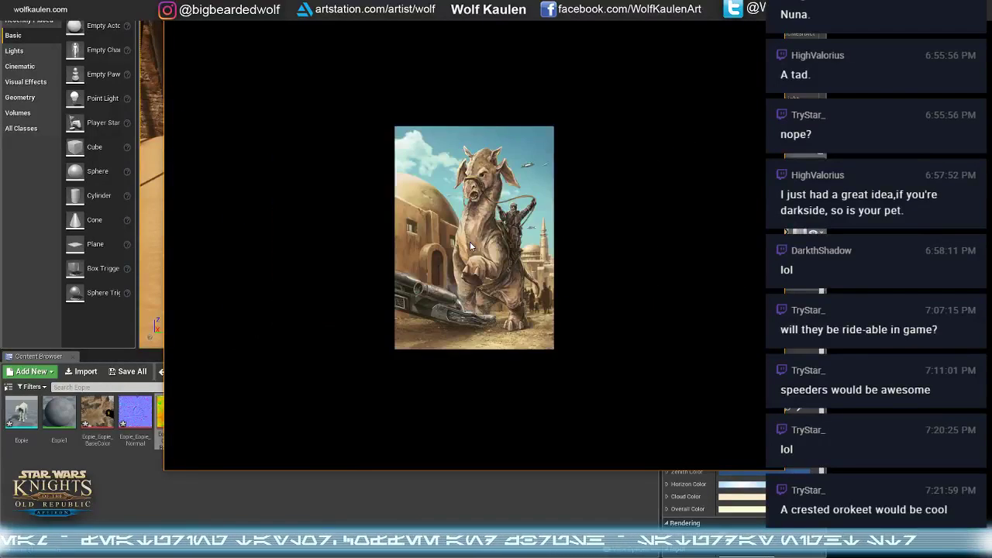
key(Right)
key(Right)
key(Right)
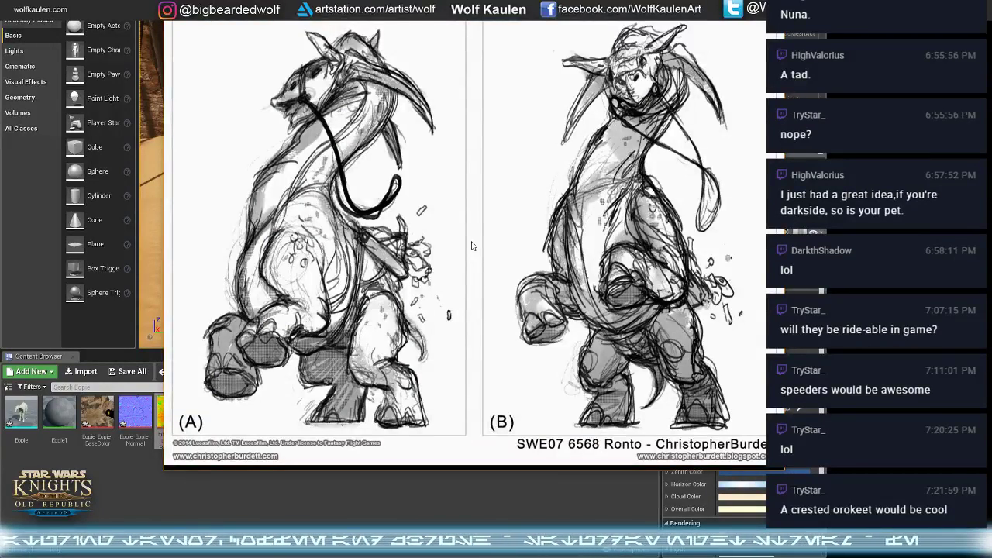
key(Right)
key(Right)
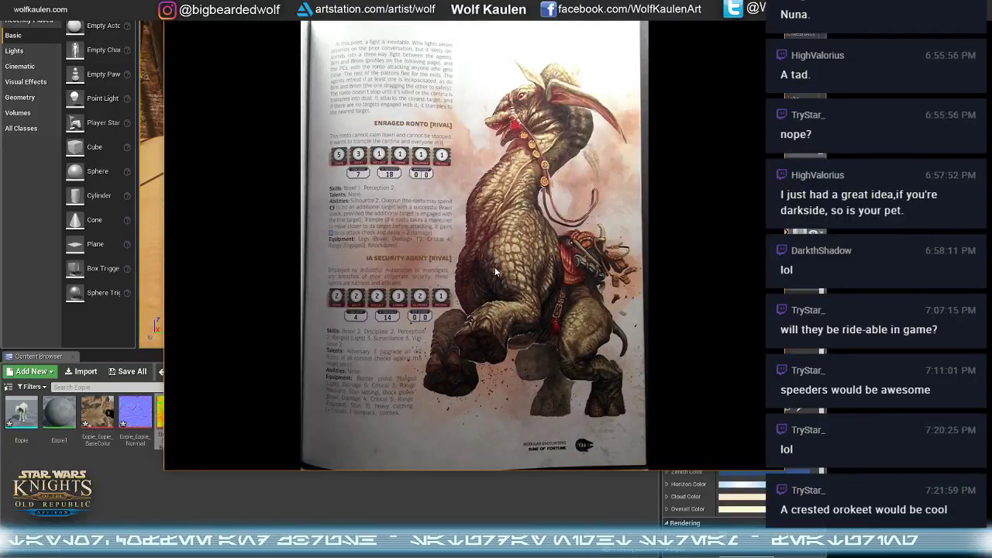
ctrl+scroll(500, 254, up, 3)
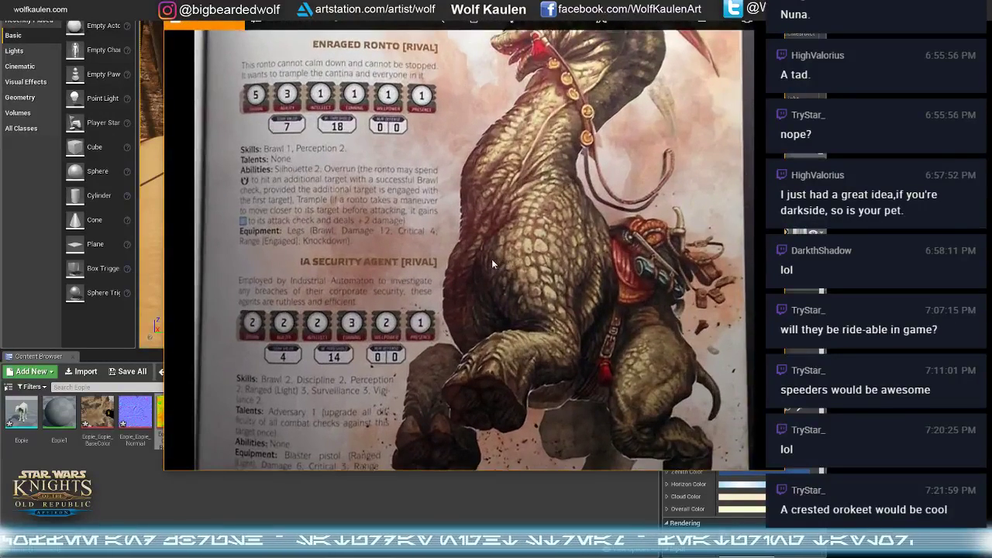
drag(461, 255, 459, 316)
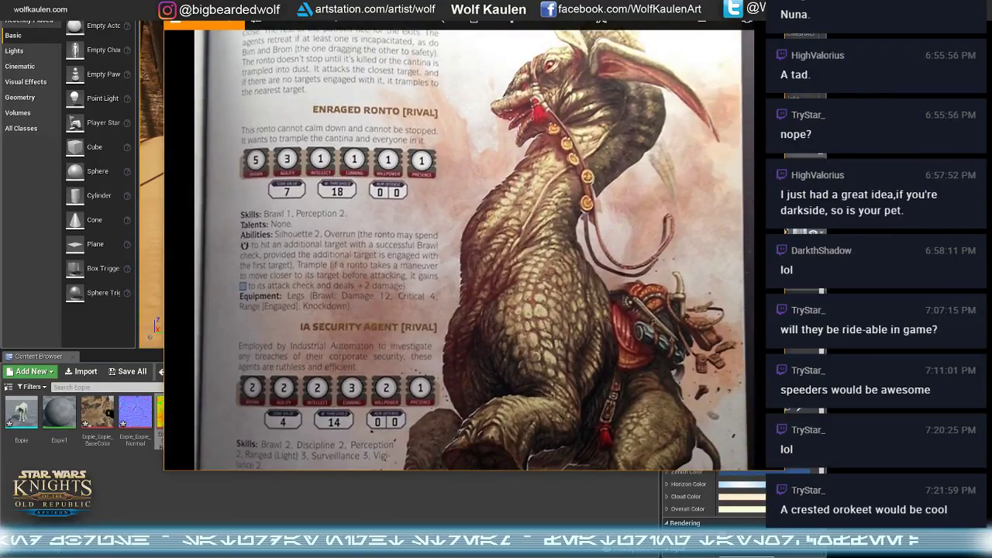
key(alt+Tab)
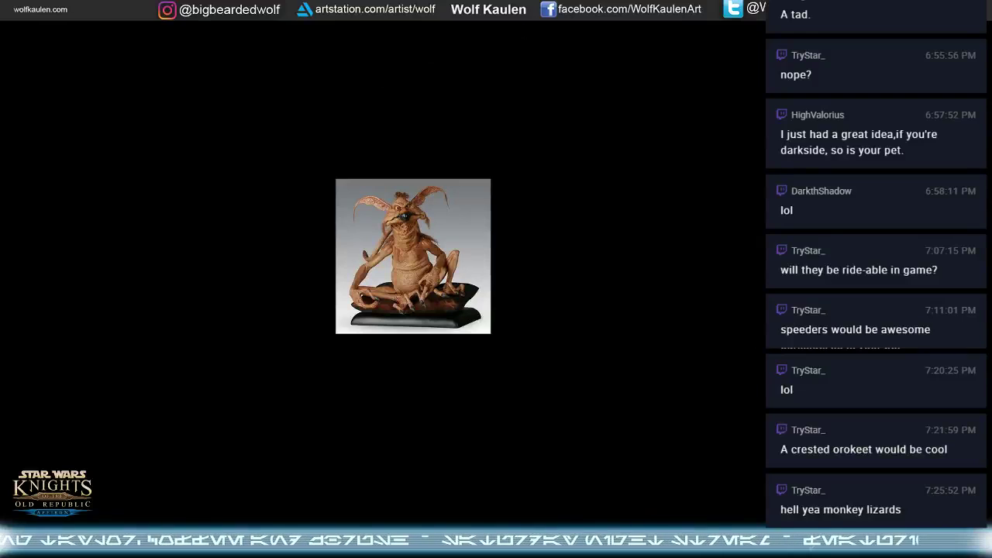
- Switch back to the Unreal level and fly around the desert settlement to view the Eopie and the Nunas from above
key(alt+Tab)
right_drag(513, 188, 655, 100)
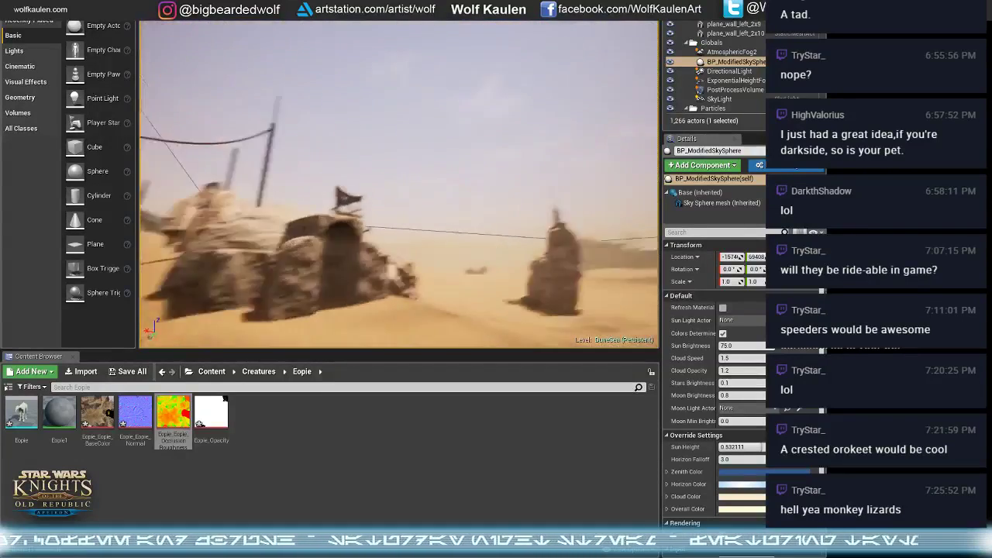
right_drag(320, 251, 434, 272)
key(w)
right_drag(312, 280, 429, 312)
key(e)
key(w)
key(w)
key(w)
right_drag(428, 252, 403, 266)
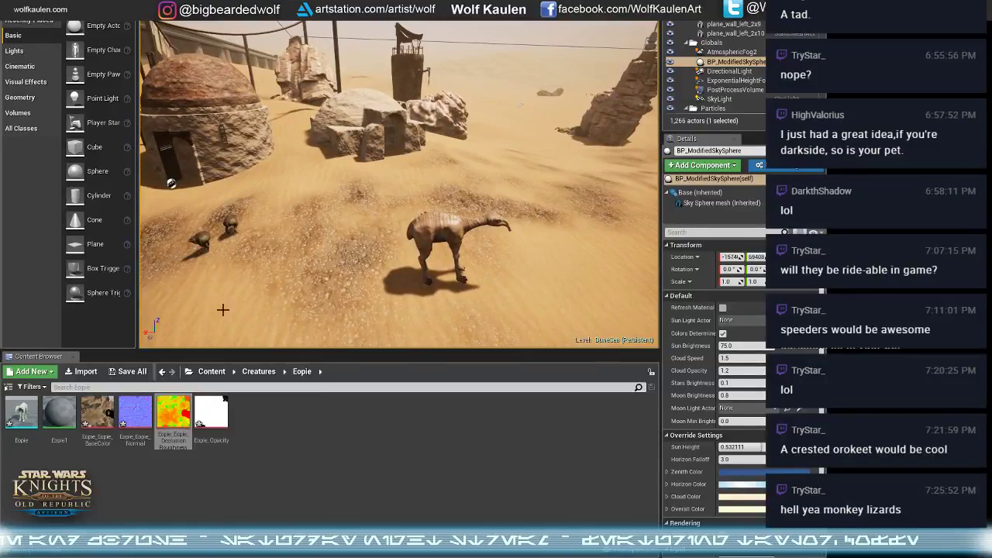
- Fly over the neighbouring huts and the red roof and back to a distant view of the Eopie
right_drag(222, 310, 186, 310)
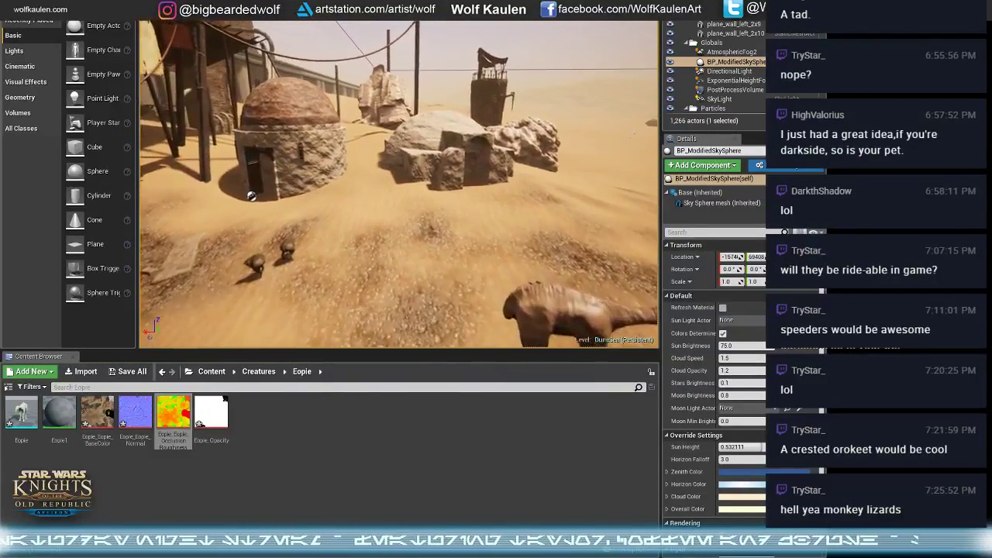
key(w)
right_drag(213, 286, 271, 282)
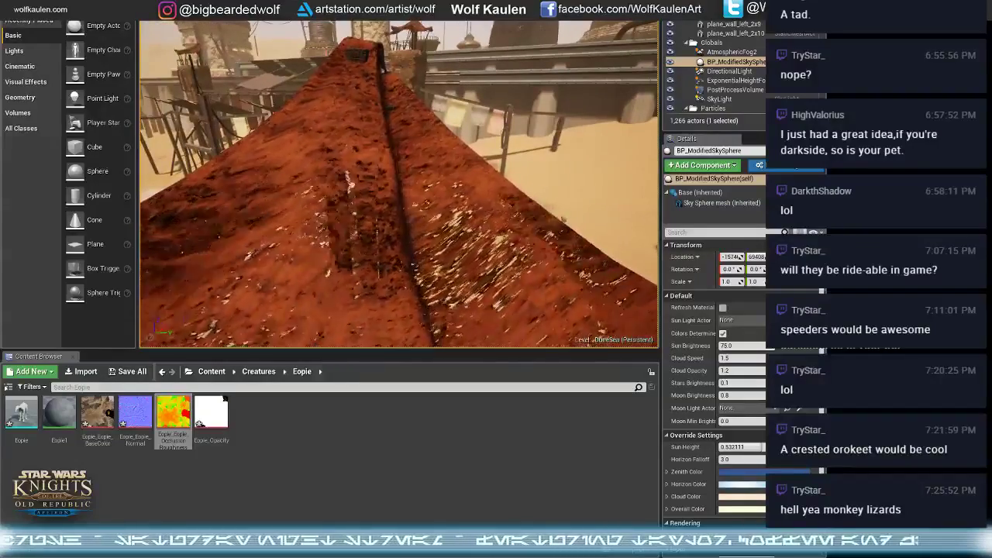
right_drag(271, 282, 287, 282)
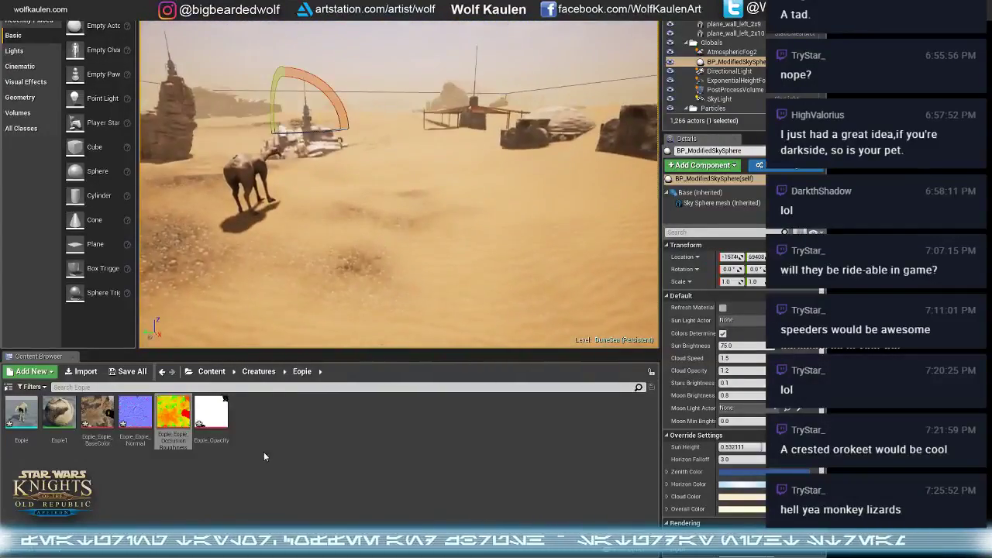
- Open the project's Content/Character folder
click(263, 372)
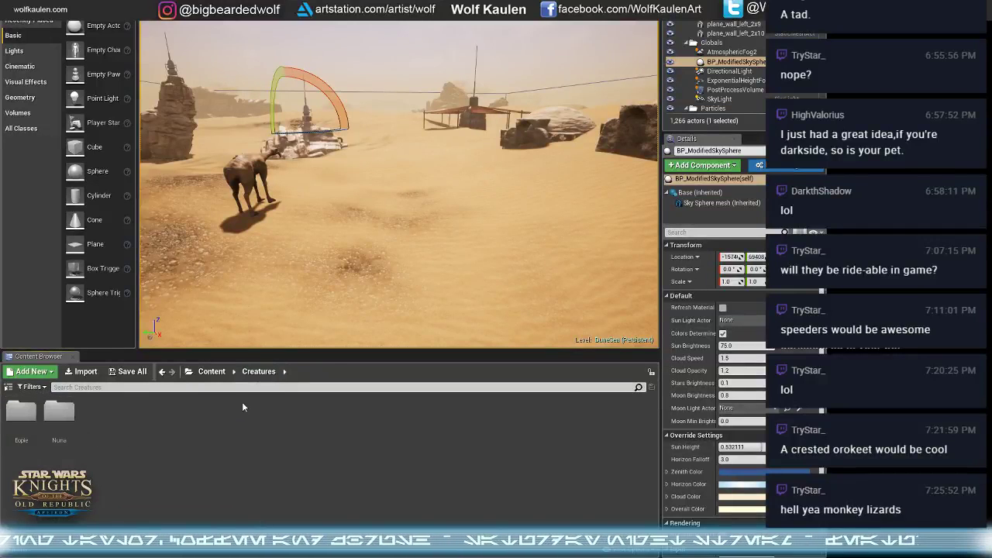
click(211, 372)
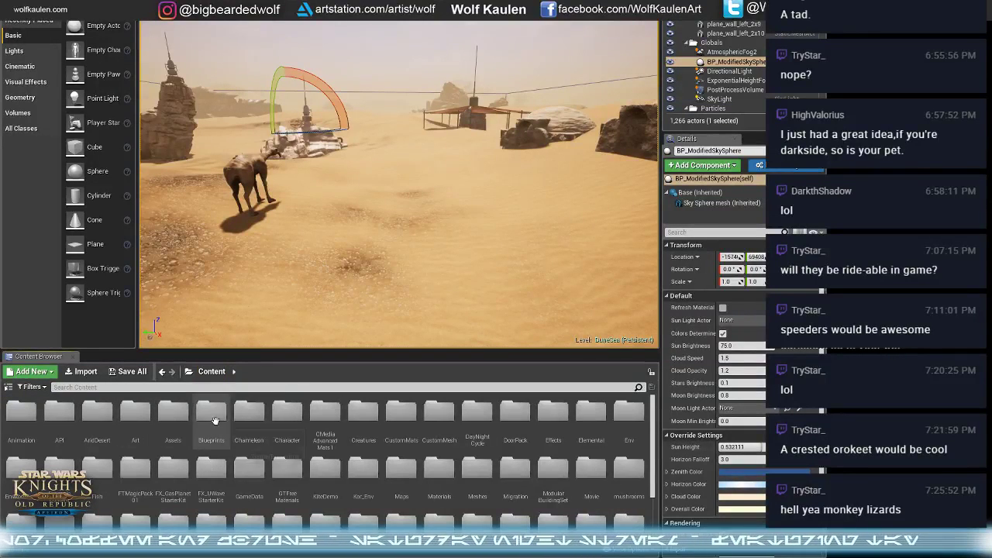
double_click(287, 415)
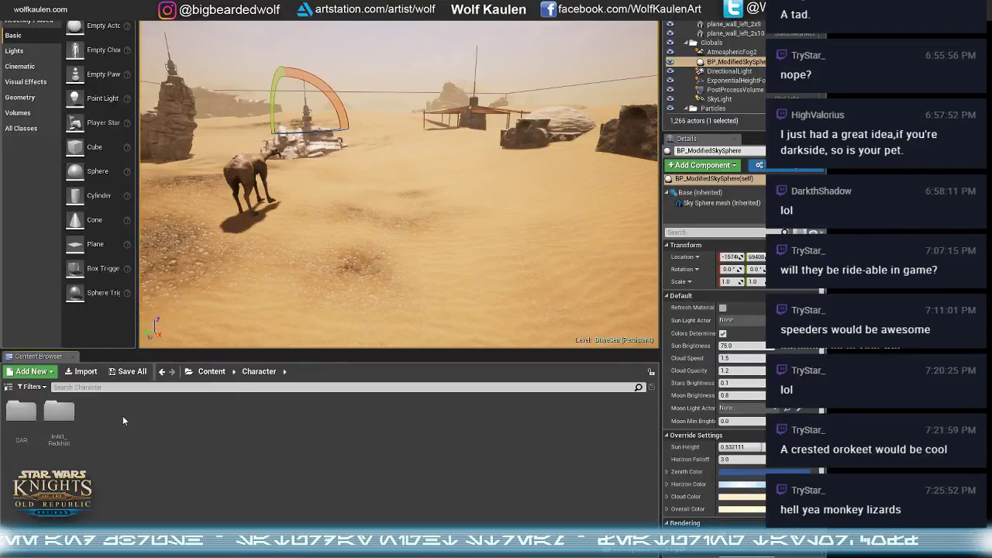
- Import the R3M-OT3 FBX from the project directory into the Character folder as a static mesh with its material
click(81, 371)
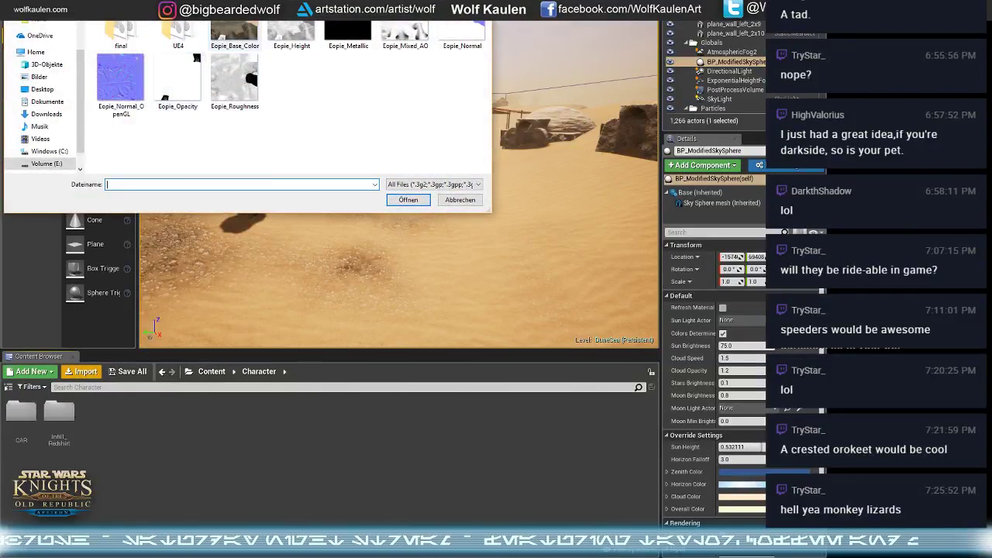
click(186, 6)
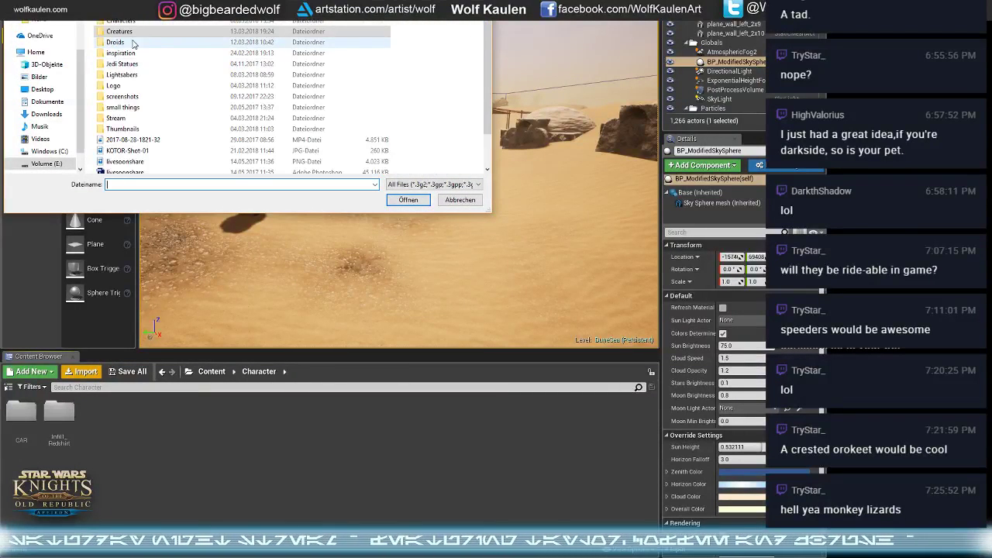
double_click(159, 42)
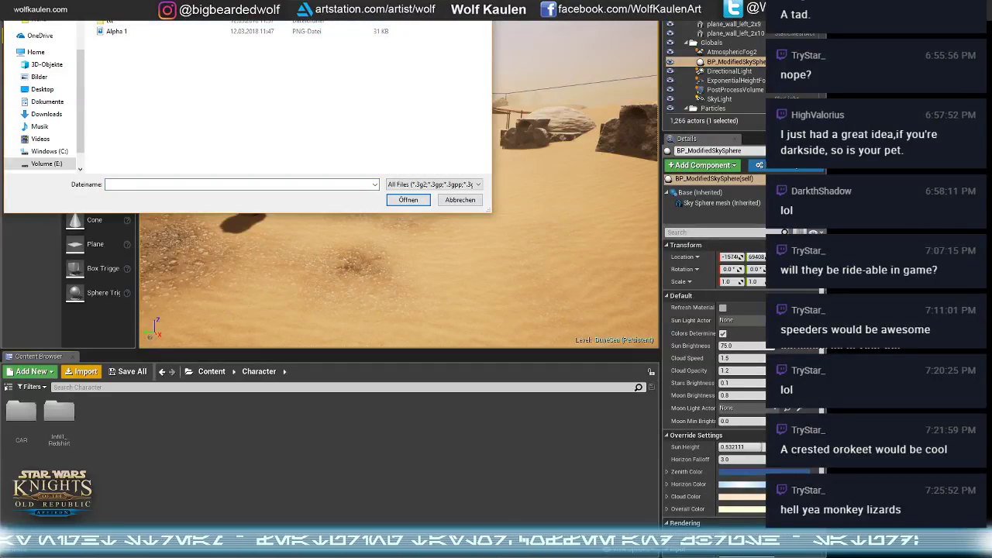
click(186, 6)
scroll(161, 105, down, 5)
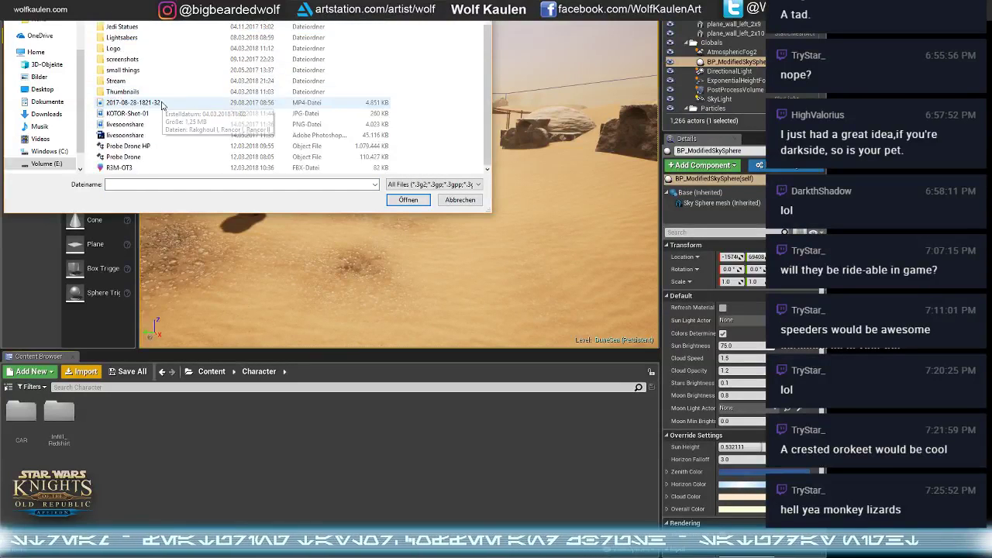
double_click(126, 168)
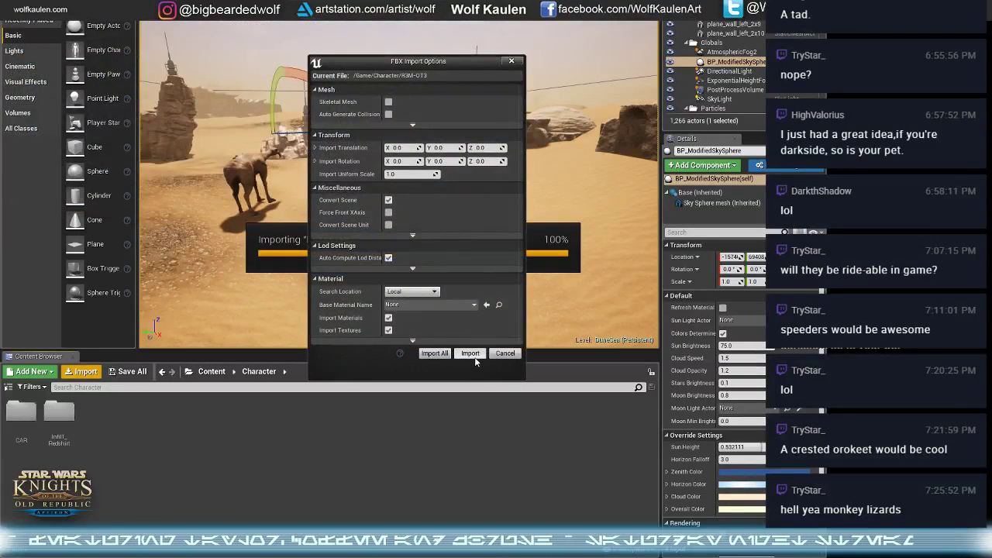
click(470, 354)
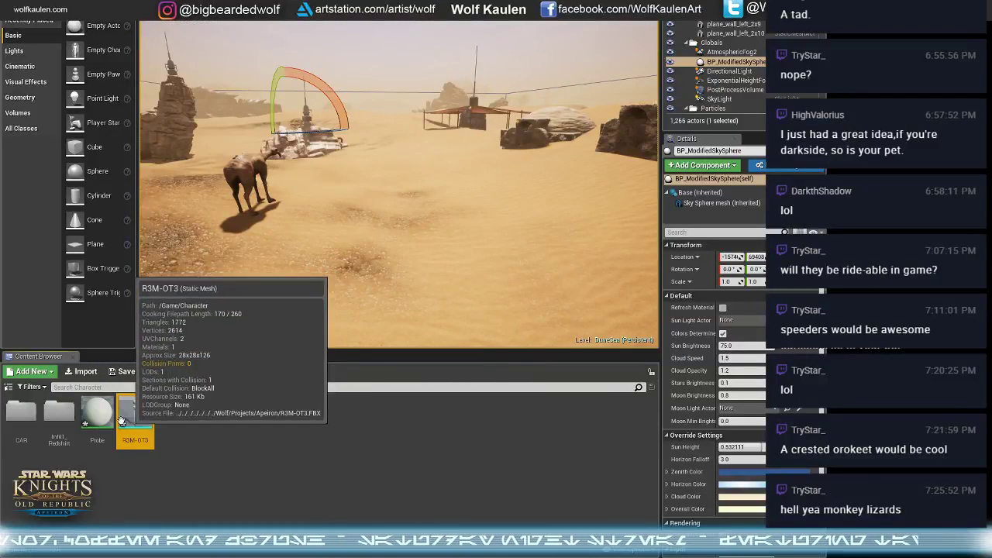
- Import the R3M-OT3_Probe BaseColor, Emissive, Normal and OcclusionRoughnessMetallic textures into the Character folder
click(76, 375)
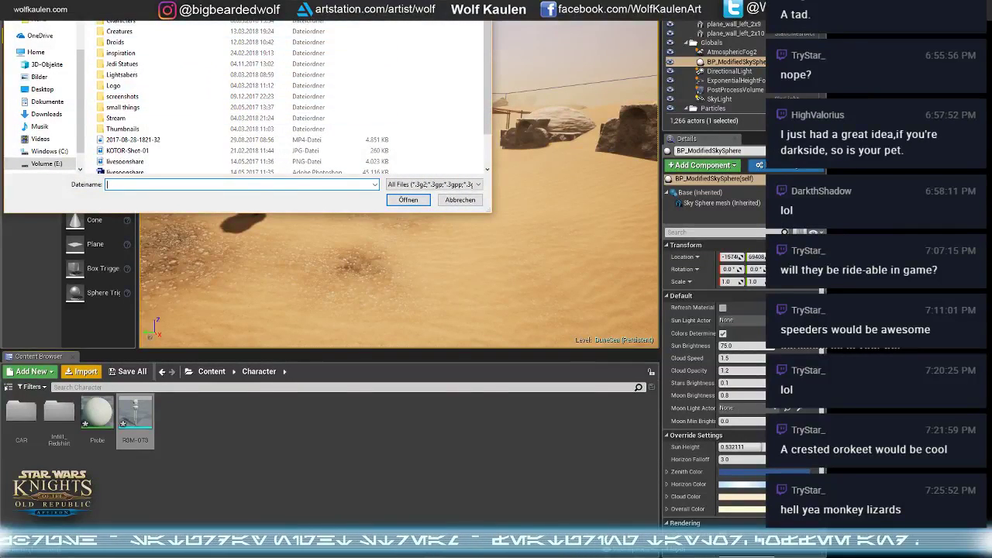
double_click(128, 25)
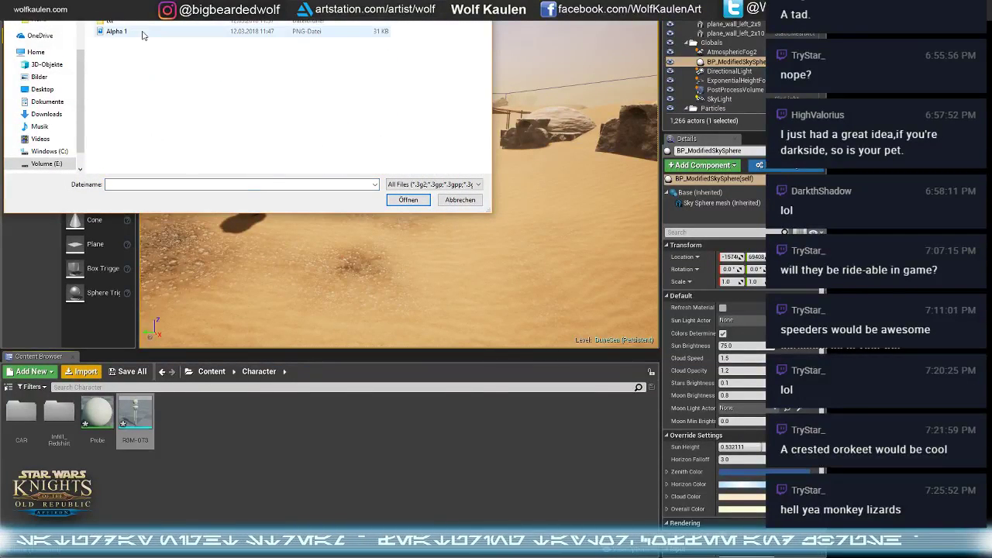
click(176, 54)
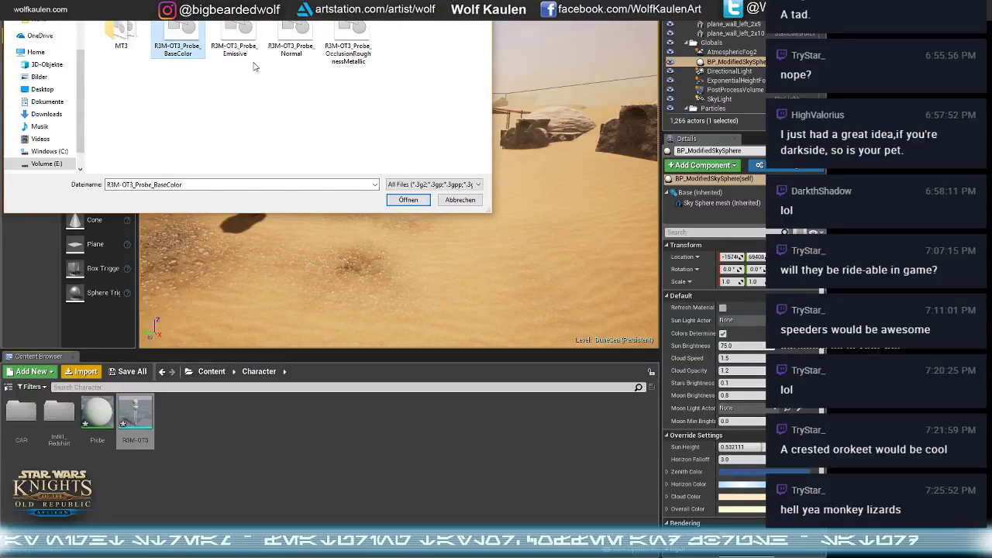
shift+click(346, 60)
click(417, 198)
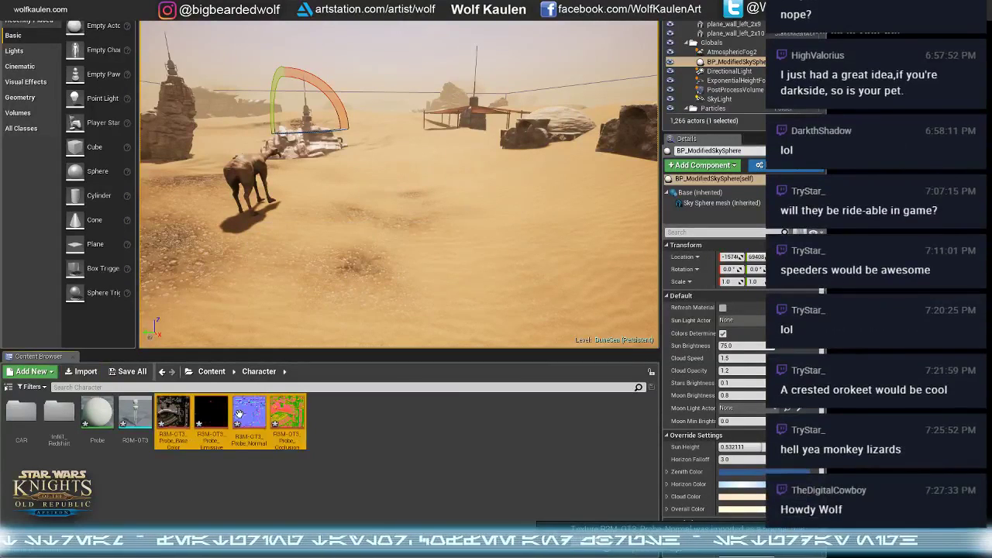
- Open the Probe material and the OcclusionRoughnessMetallic texture, turn off the texture's sRGB option and save it
double_click(107, 419)
double_click(283, 427)
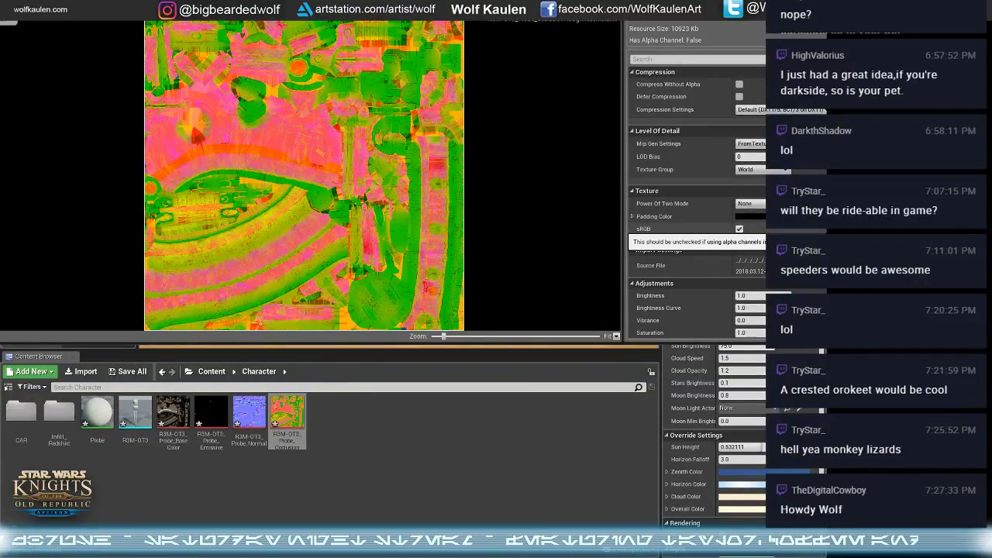
click(739, 229)
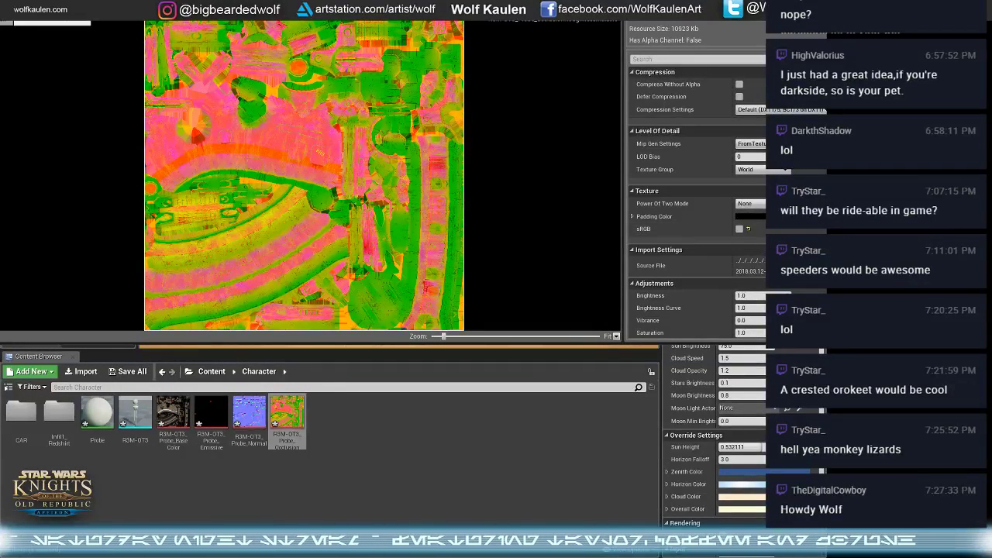
key(ctrl+s)
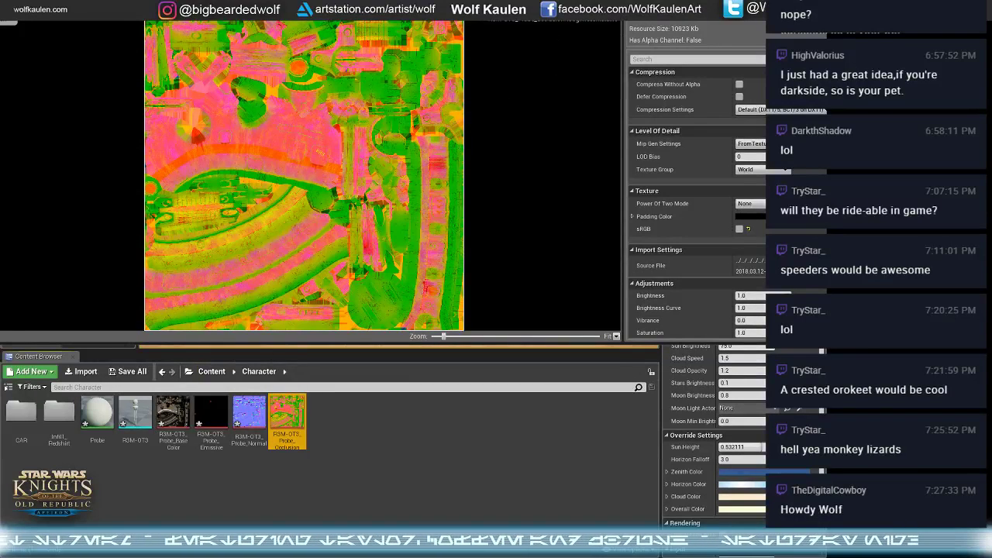
- Inspect the Nunas and the Eopie up close in the level and return to a wider view of all three animals
drag(248, 9, 231, 352)
key(w)
right_drag(399, 182, 382, 200)
click(381, 200)
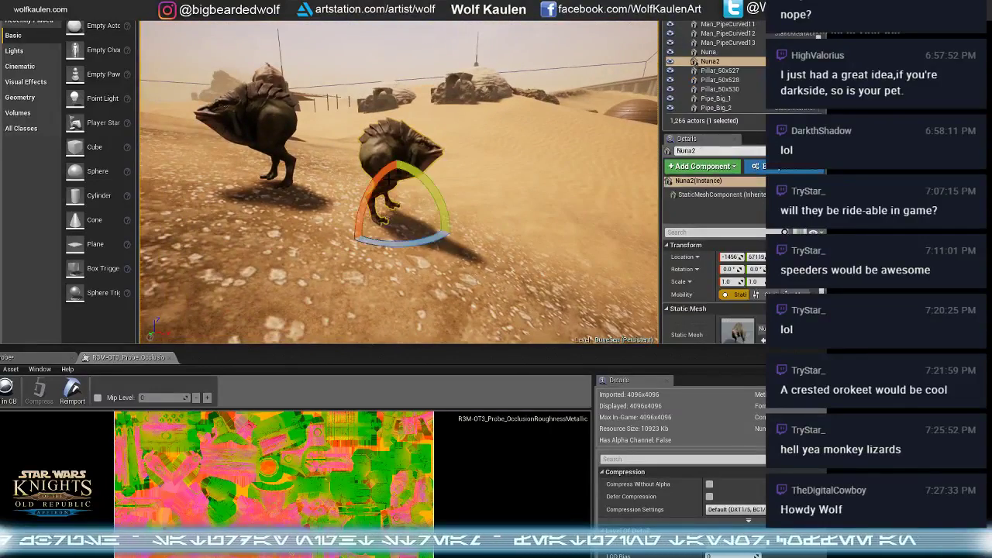
key(f)
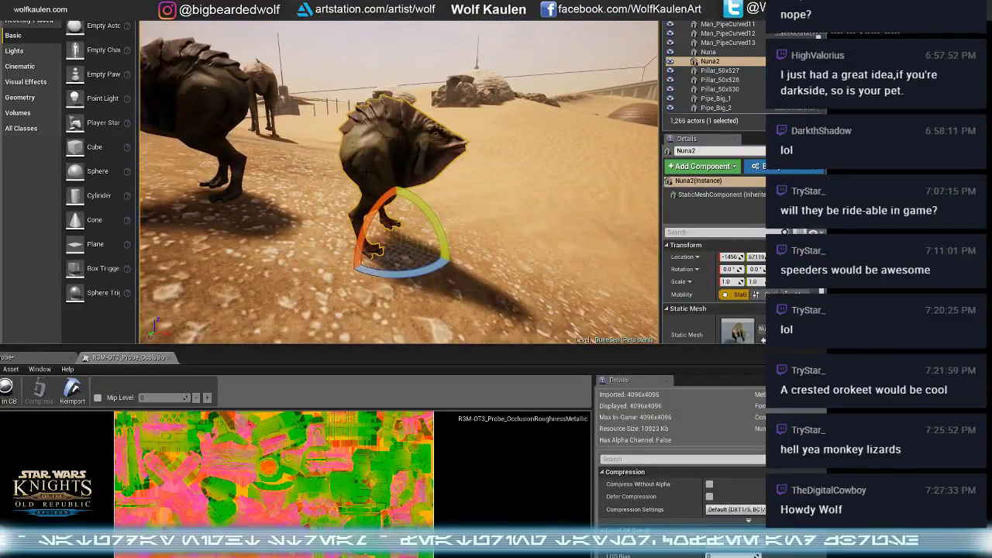
right_drag(327, 151, 346, 117)
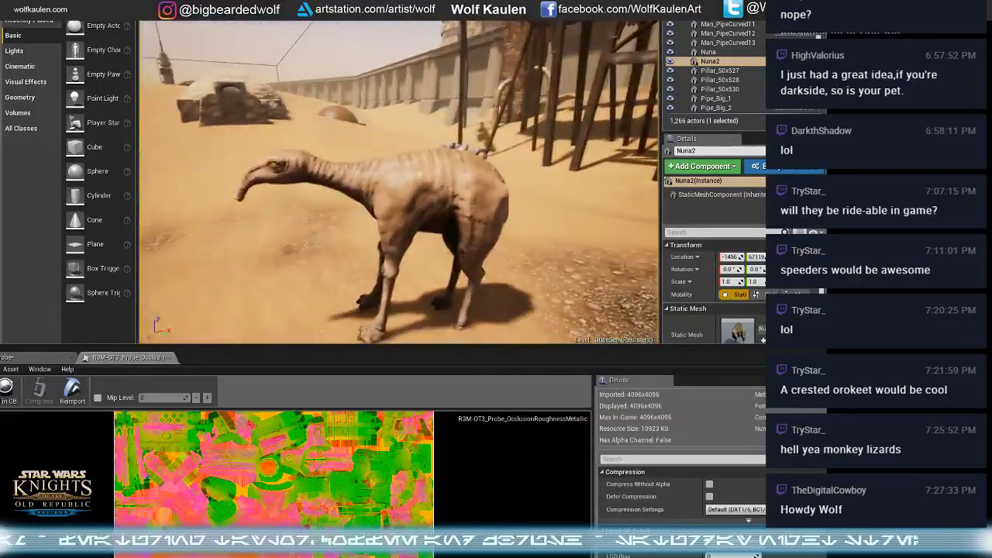
click(307, 166)
drag(310, 306, 325, 264)
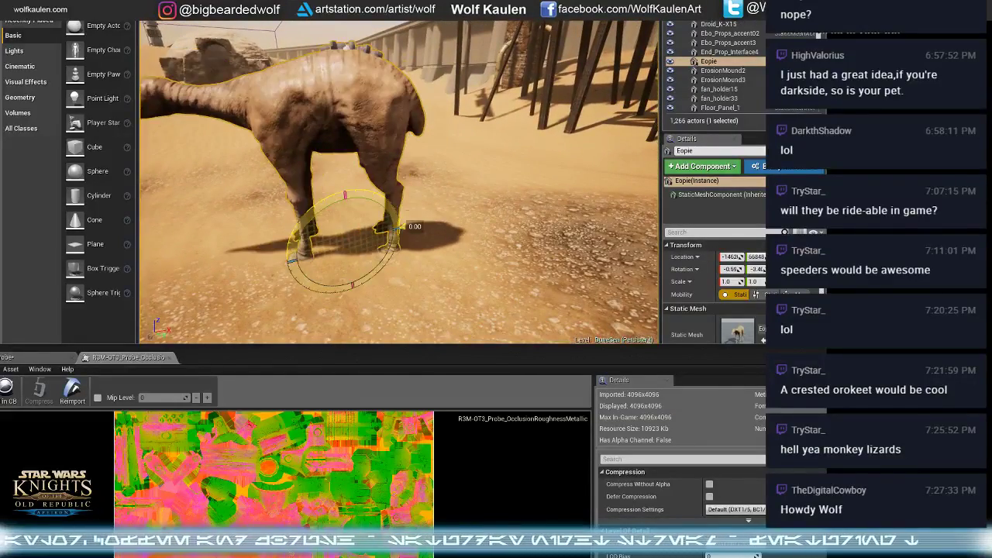
right_drag(372, 193, 341, 194)
click(411, 208)
right_drag(411, 208, 339, 208)
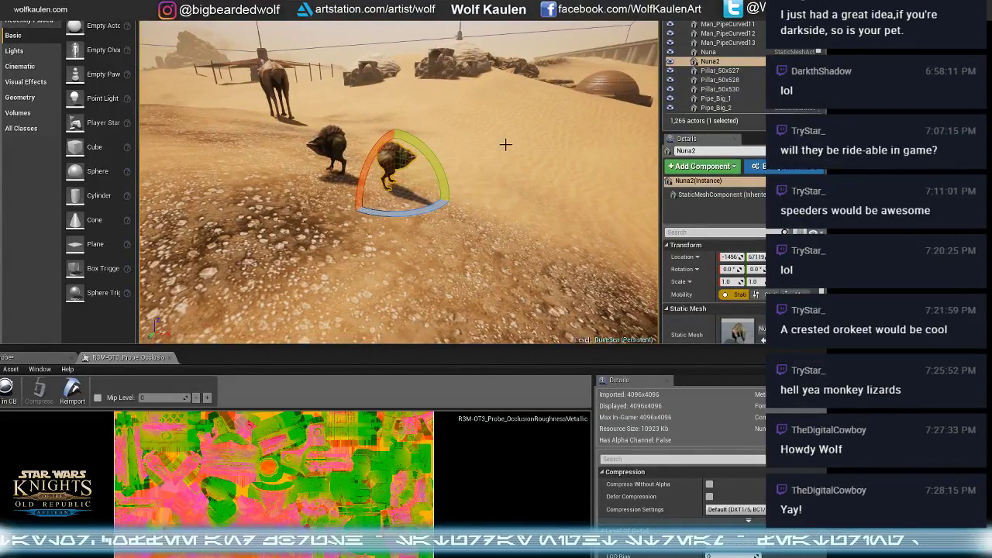
right_drag(506, 145, 497, 138)
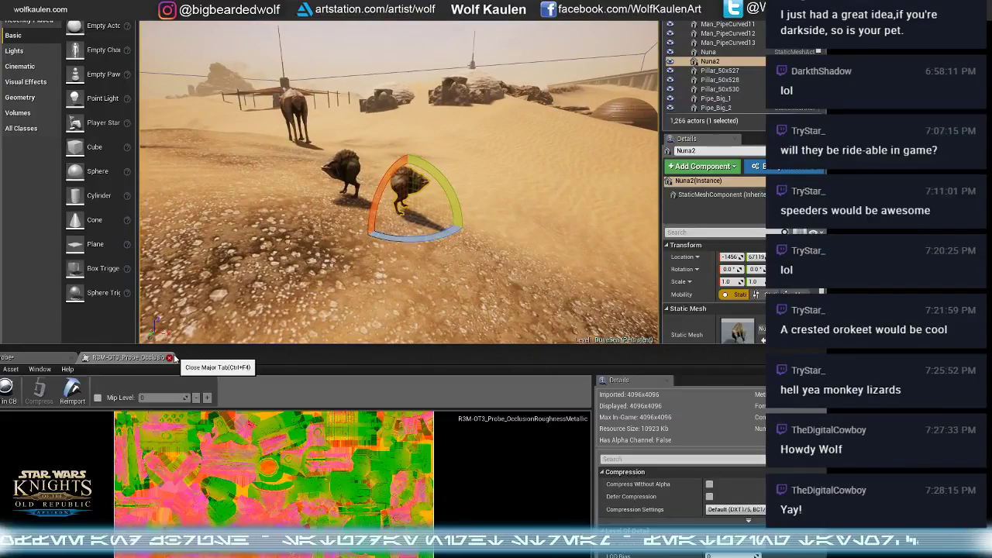
- Close the OcclusionRoughnessMetallic texture and delete the default colour node from the Probe material graph
click(42, 358)
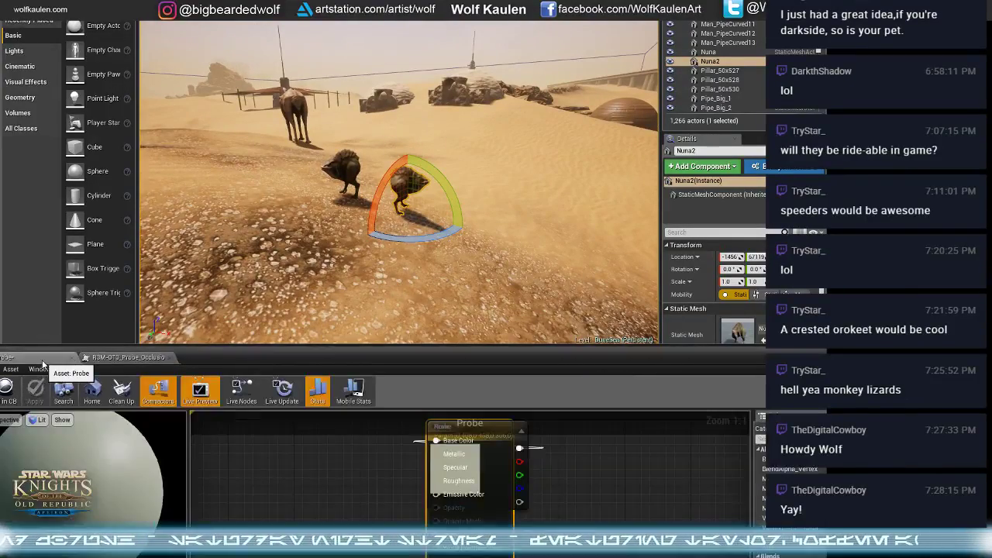
drag(208, 357, 186, 138)
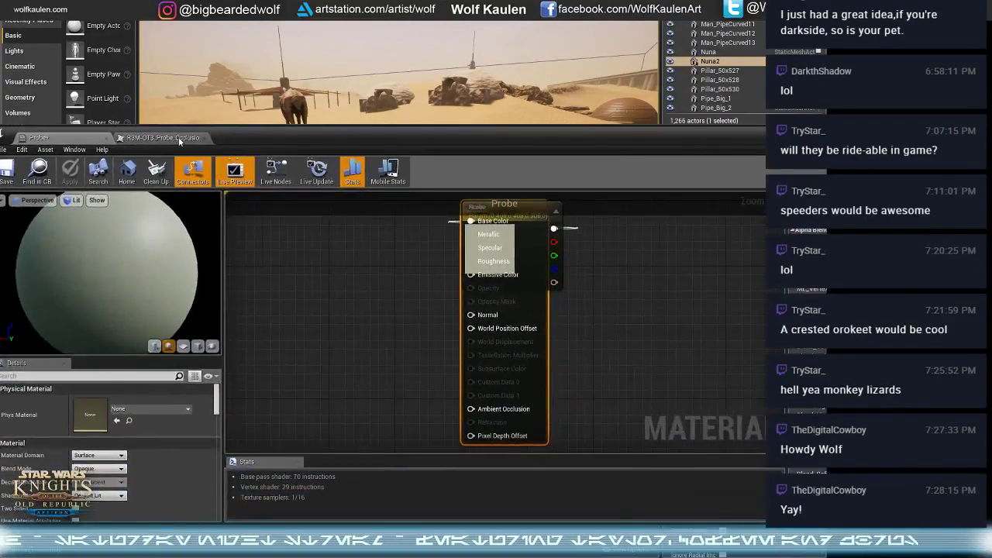
click(179, 137)
click(200, 139)
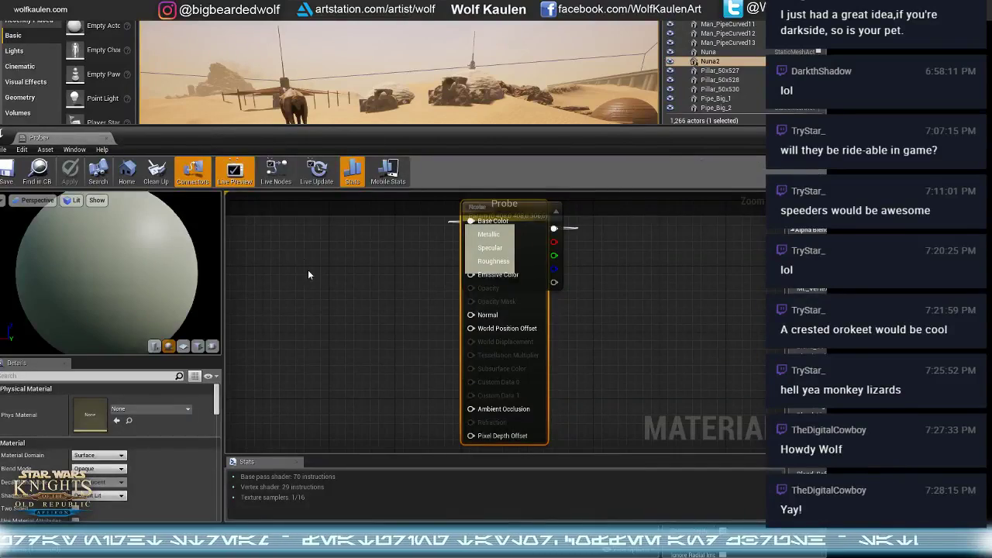
drag(508, 208, 614, 217)
click(531, 222)
key(Delete)
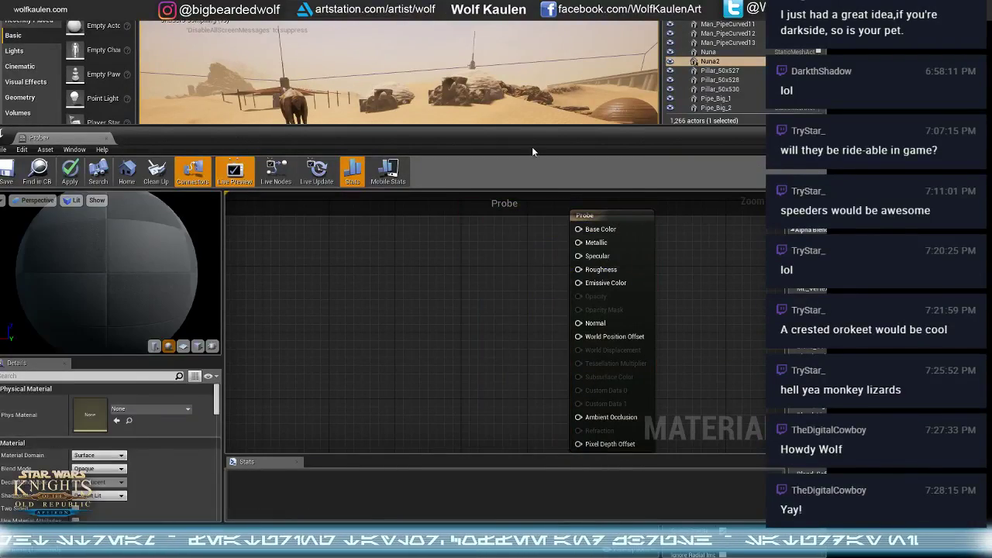
- Add the four Probe textures to the material graph and wire OcclusionRoughnessMetallic red to Ambient Occlusion, green to Roughness and blue to Metallic
drag(532, 146, 517, 0)
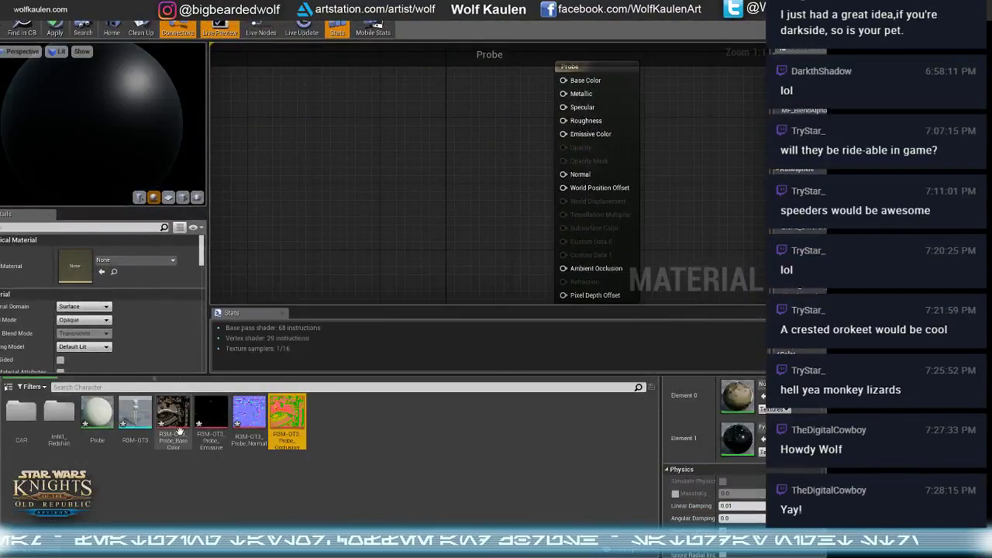
shift+click(179, 431)
drag(179, 430, 584, 268)
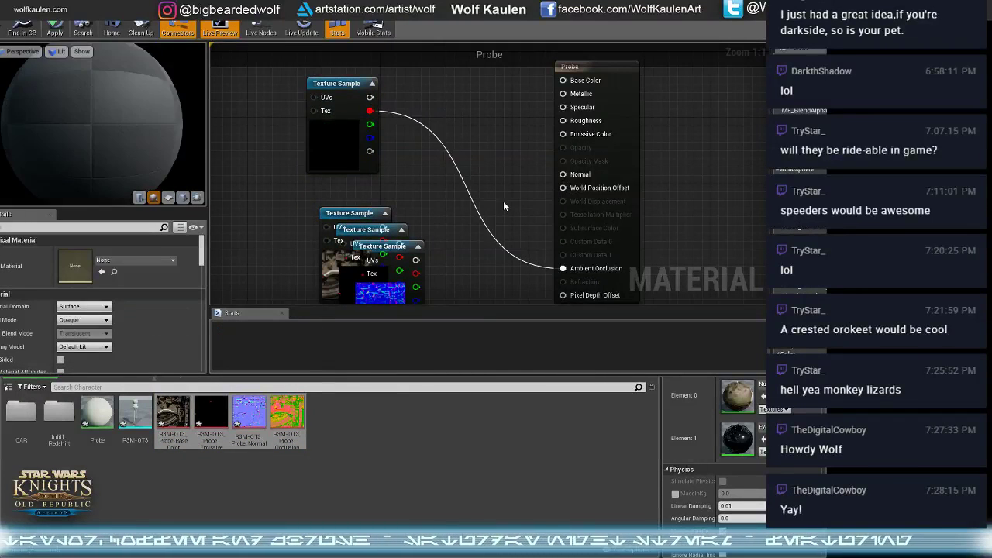
drag(371, 124, 583, 122)
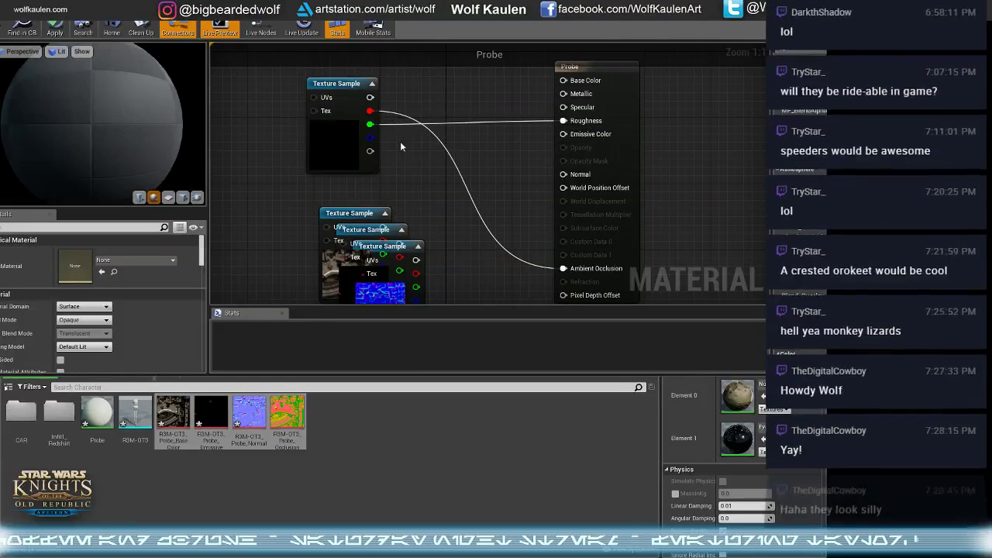
drag(371, 137, 581, 95)
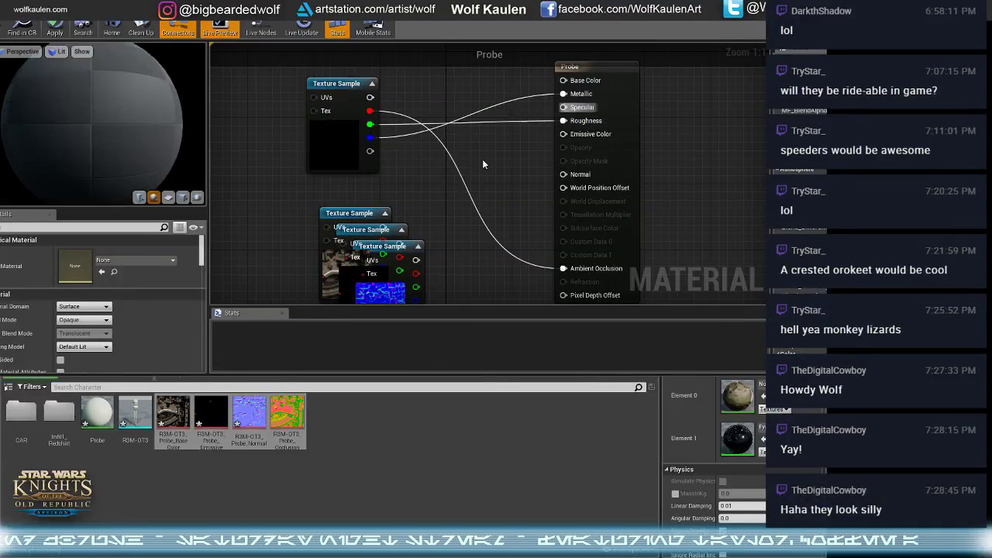
- Connect the base color, emissive and normal textures to their matching Probe material inputs and set the emissive sample apart
drag(352, 213, 565, 80)
drag(370, 230, 564, 134)
drag(392, 247, 570, 175)
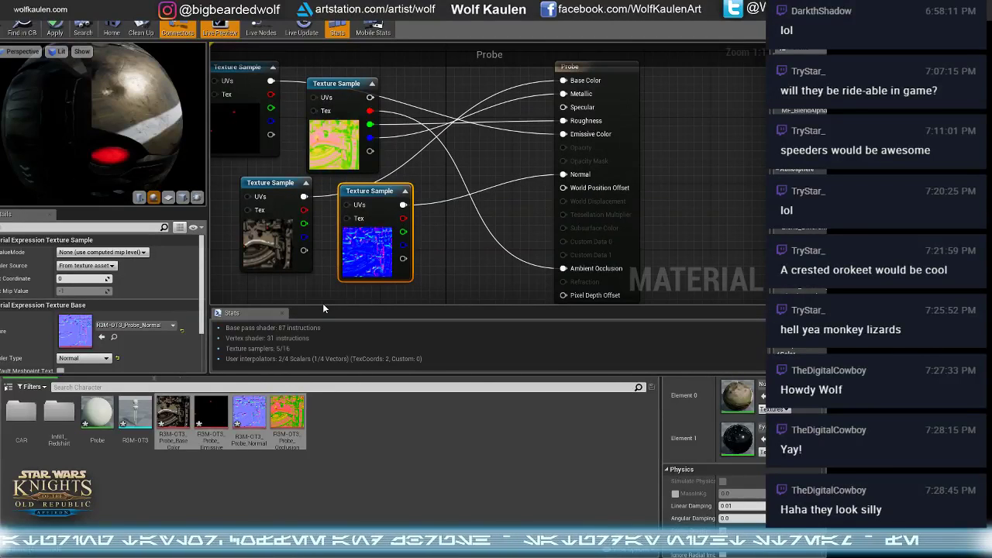
right_drag(317, 293, 460, 322)
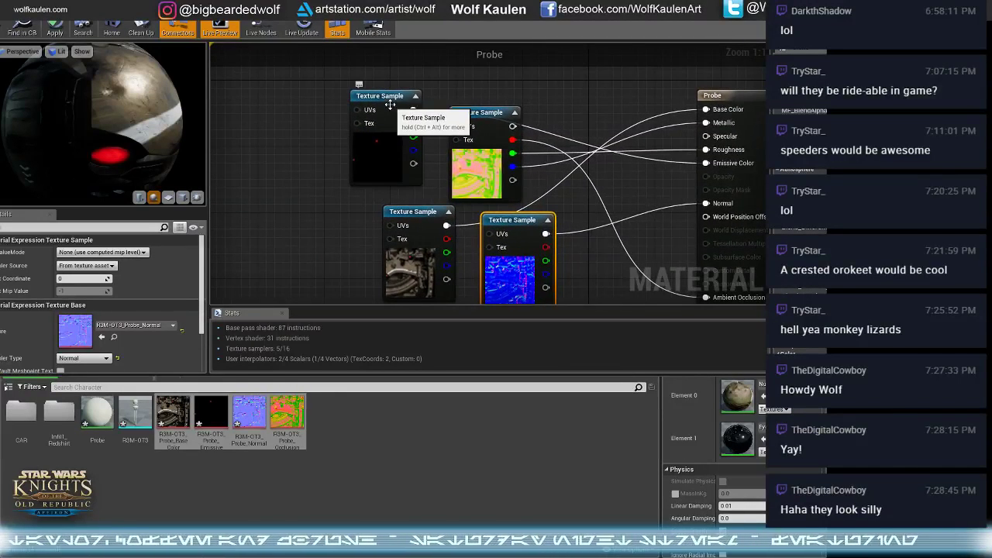
drag(400, 110, 287, 153)
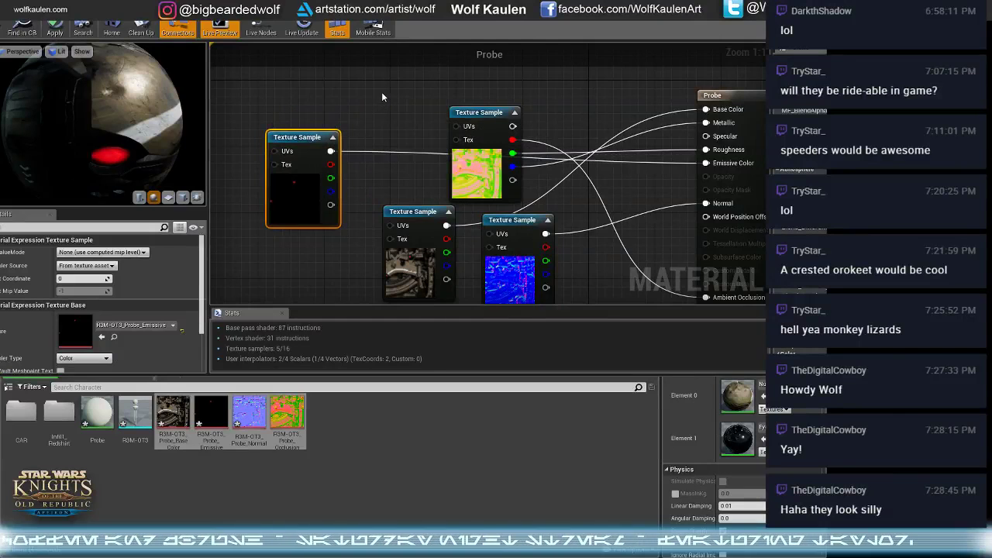
right_drag(382, 91, 384, 87)
right_click(381, 117)
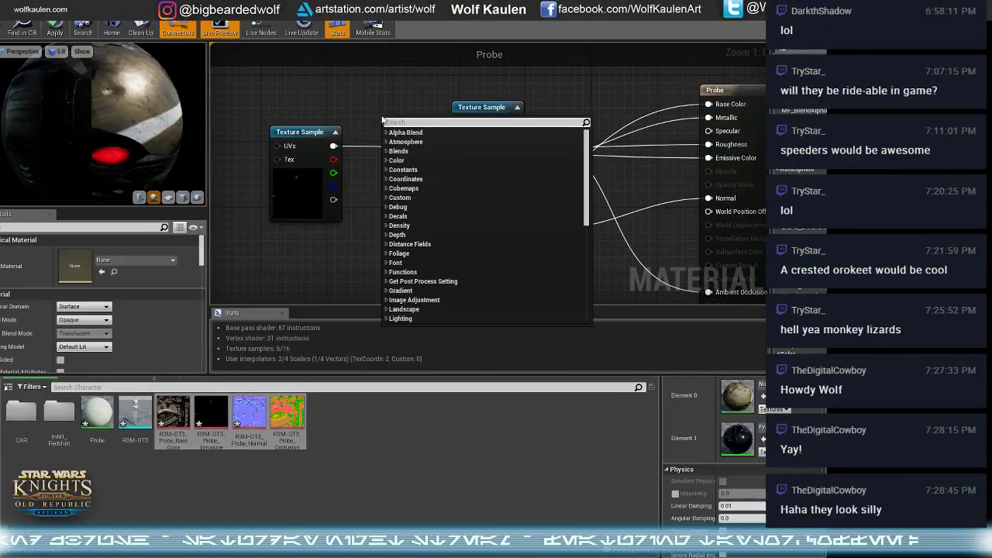
text(multiply)
key(Return)
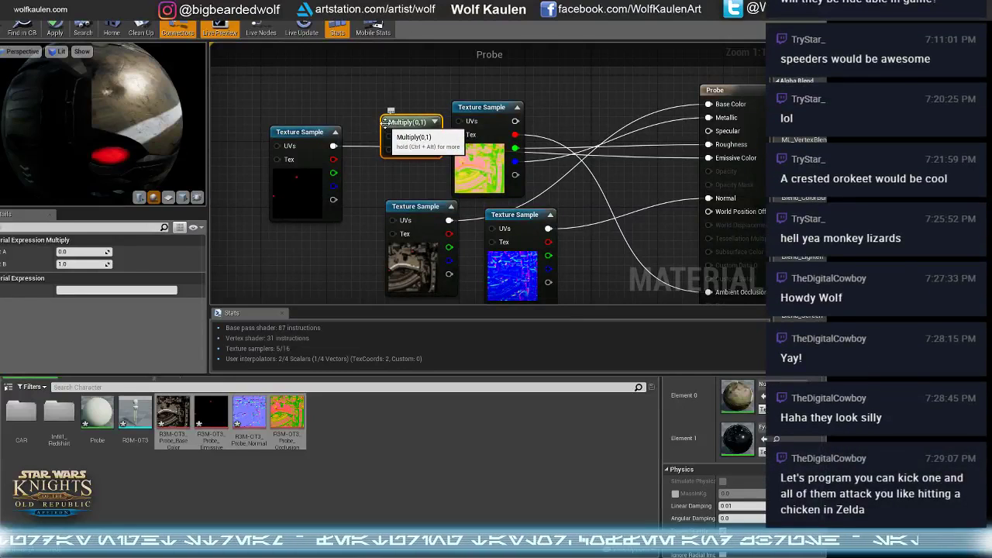
key(Delete)
right_click(377, 107)
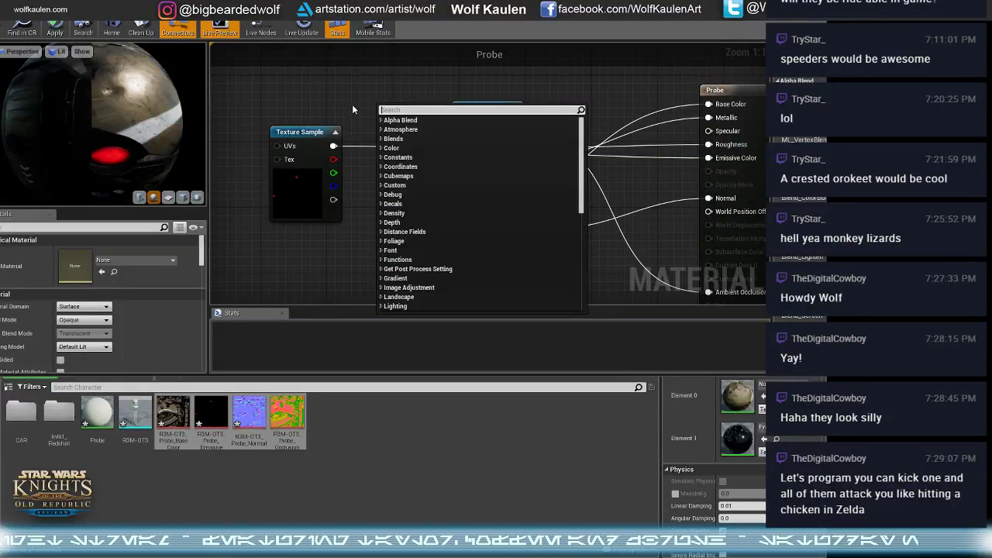
click(348, 99)
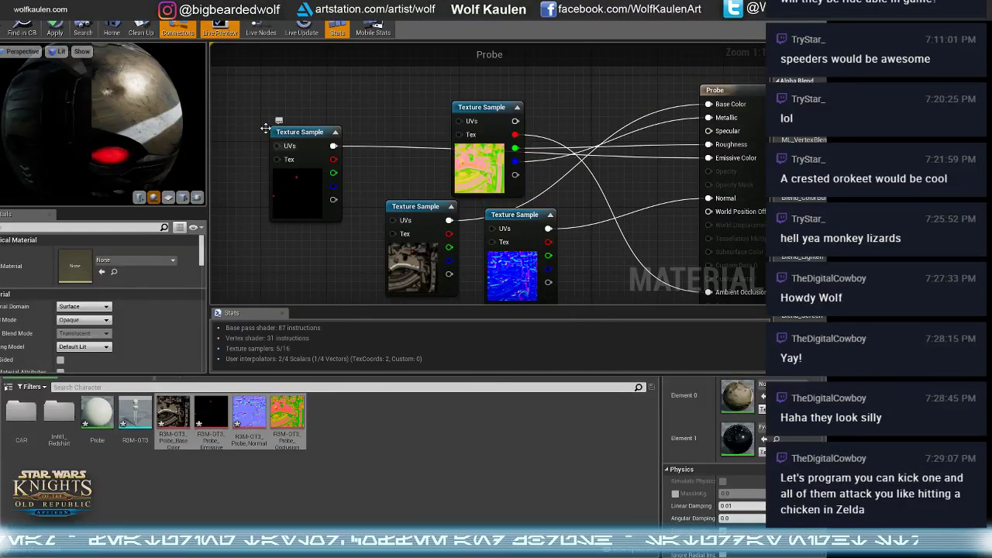
- Apply the Probe material changes and place the R3M-OT3 static mesh in the level beside the Nunas
click(55, 30)
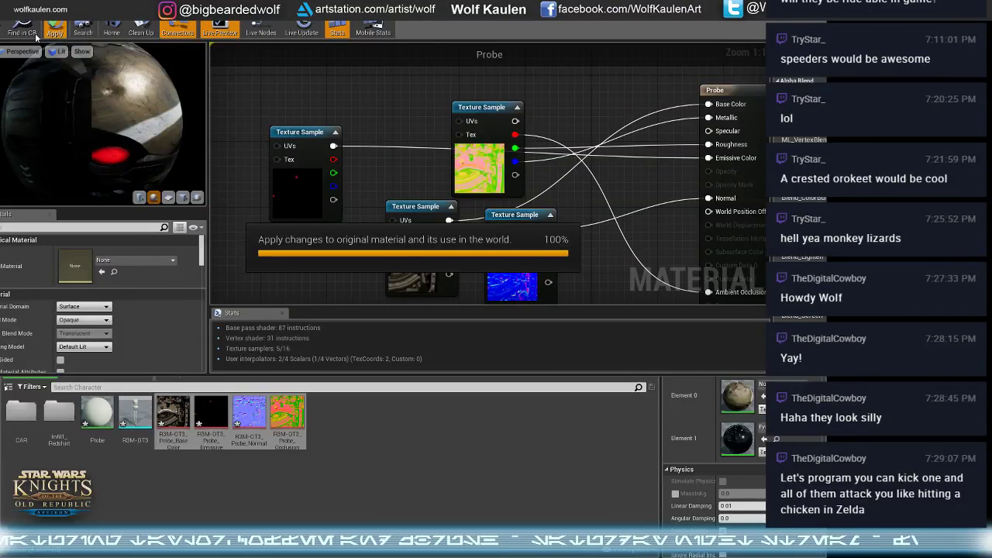
drag(48, 4, 147, 6)
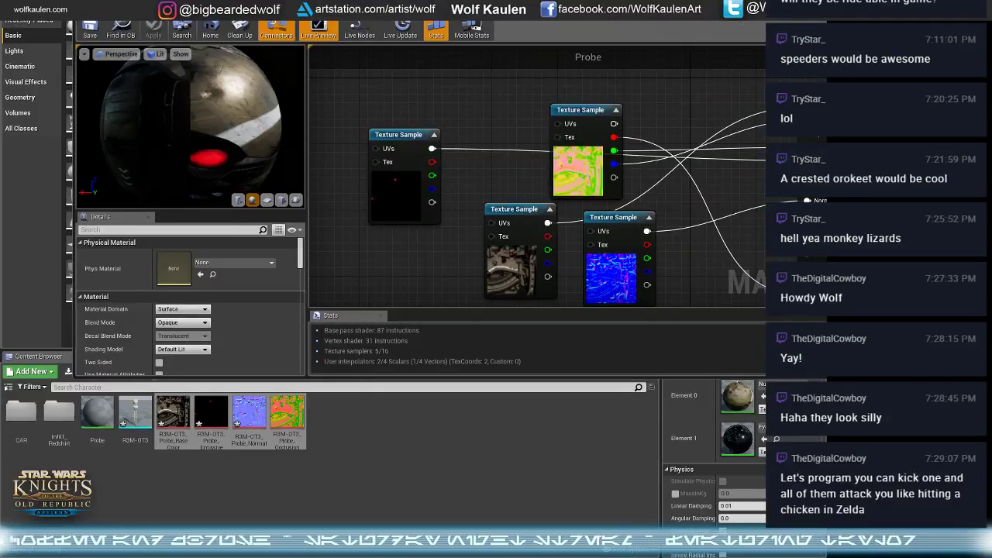
click(139, 488)
drag(135, 414, 413, 145)
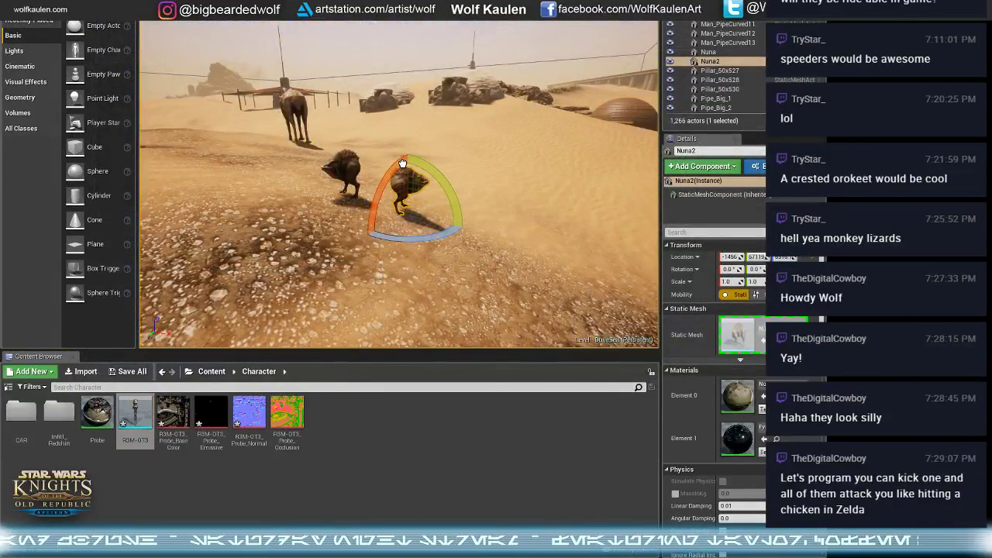
drag(352, 245, 351, 103)
- Rotate the R3M-OT3 droid about its vertical axis so its large eye turns away from the view
key(w)
right_drag(351, 103, 449, 97)
key(a)
key(w)
key(s)
key(w)
key(e)
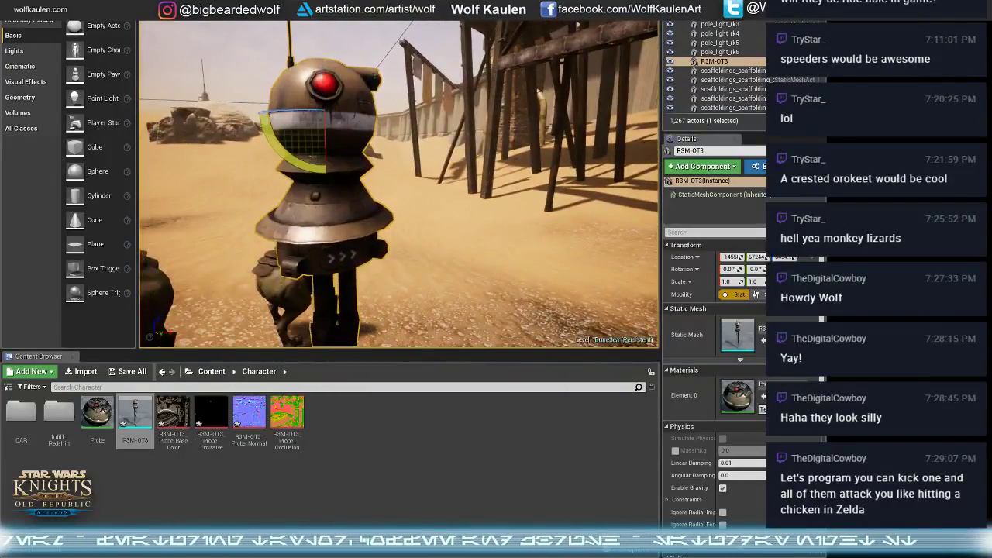
drag(290, 114, 384, 116)
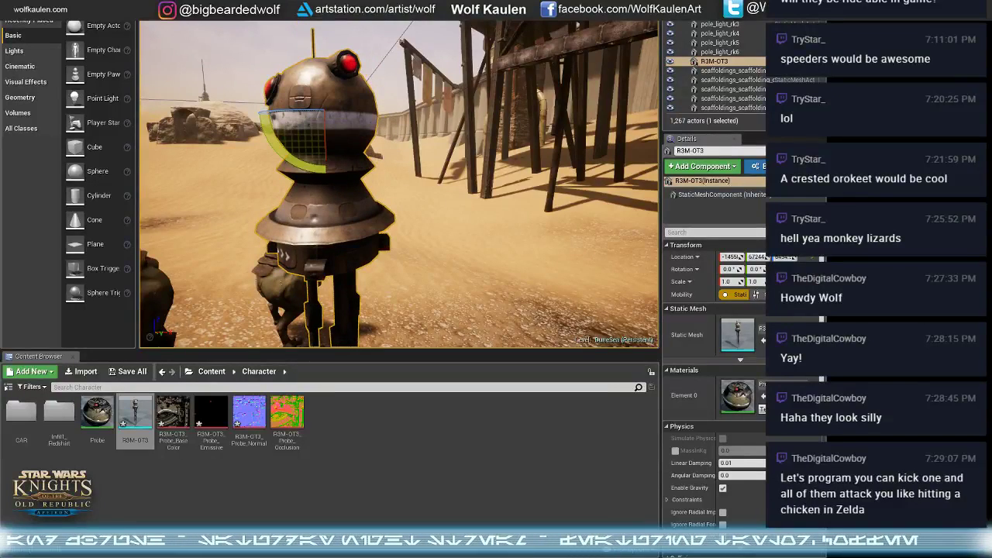
- Examine the textured R3M-OT3 droid from near and far beside the Nunas and the wooden scaffolding
right_drag(387, 171, 408, 203)
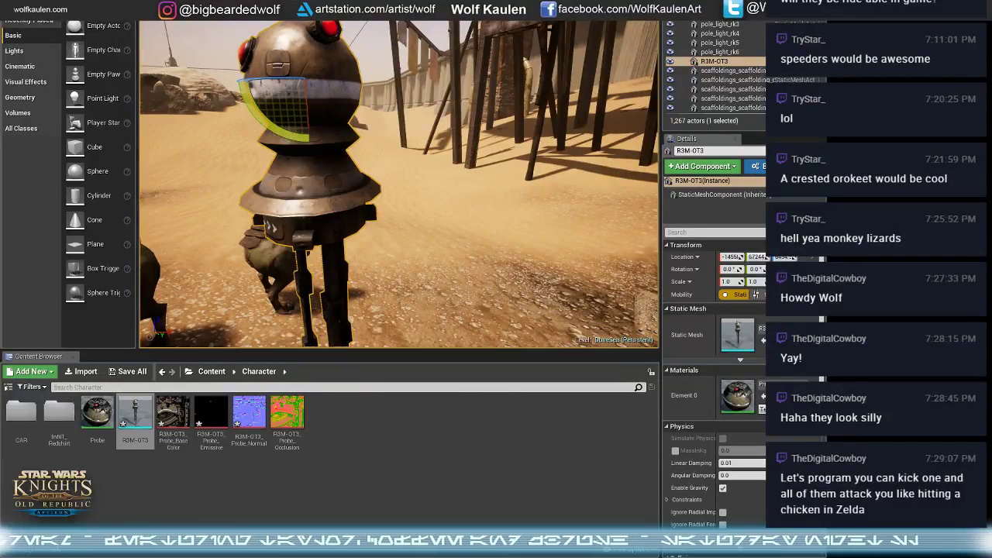
right_drag(399, 185, 426, 206)
key(s)
right_drag(385, 163, 342, 162)
key(w)
key(d)
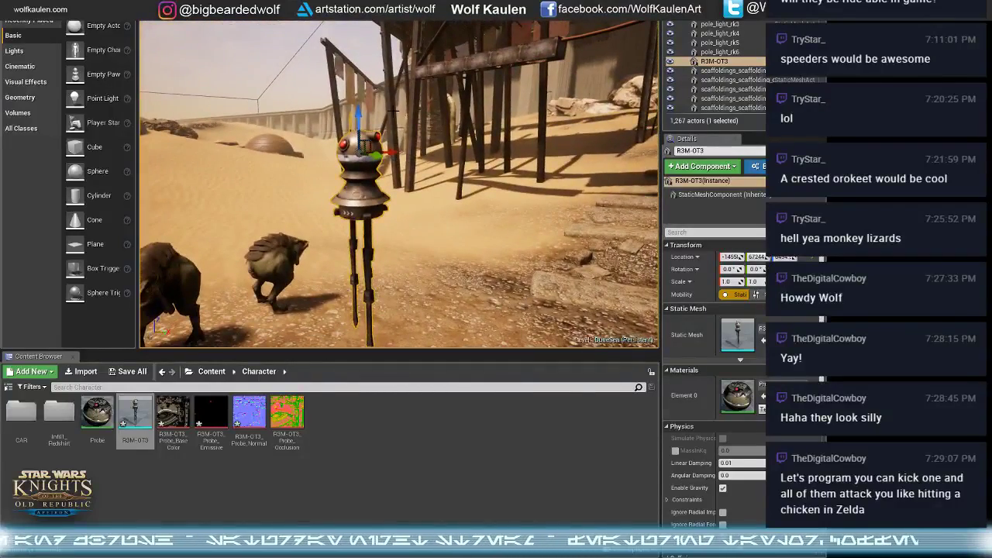
key(w)
right_drag(342, 162, 355, 160)
key(s)
right_drag(393, 106, 628, 98)
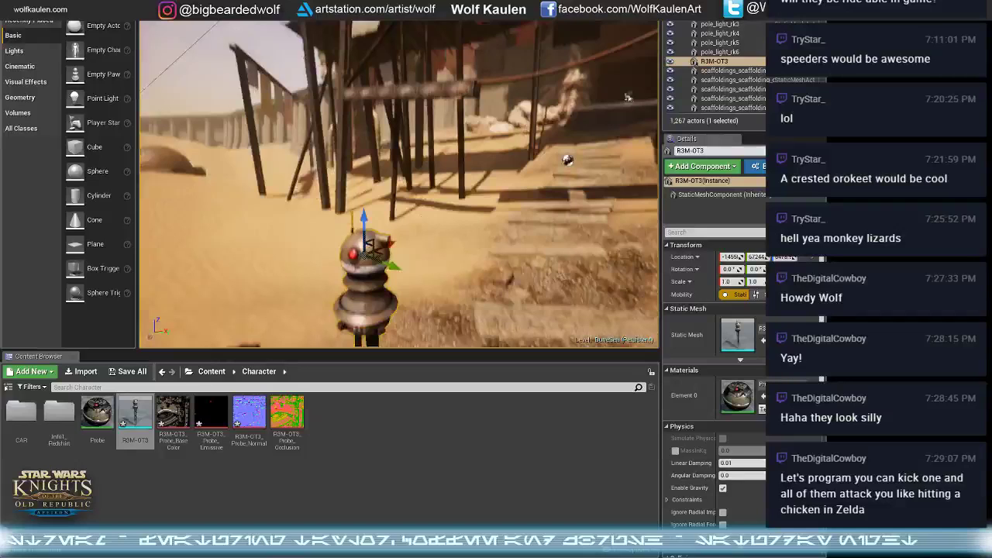
right_drag(628, 97, 630, 128)
key(w)
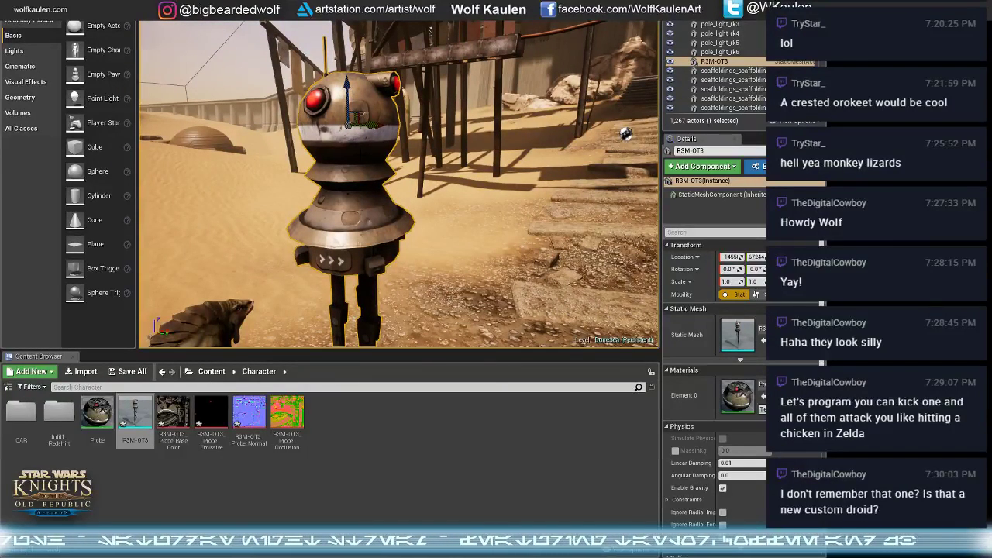
key(e)
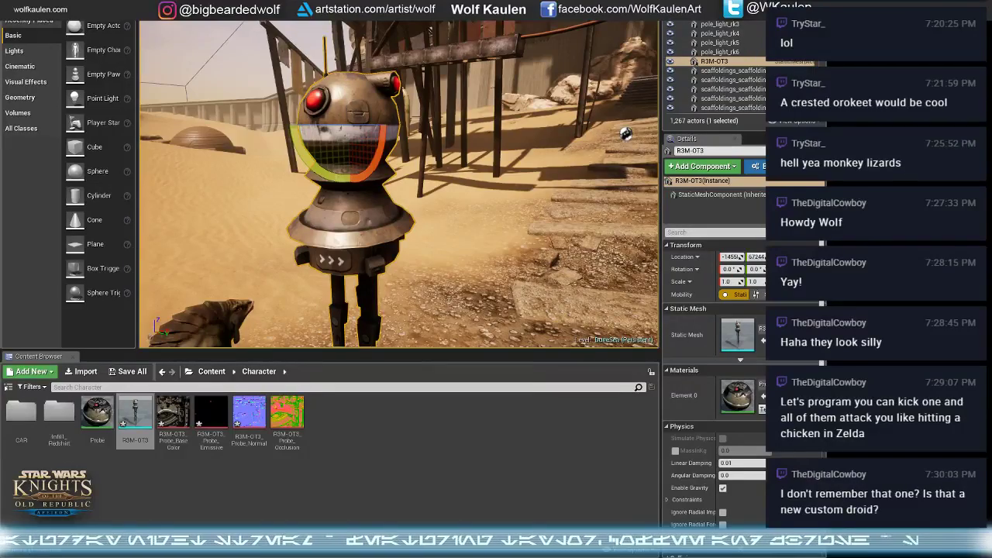
right_drag(400, 184, 396, 232)
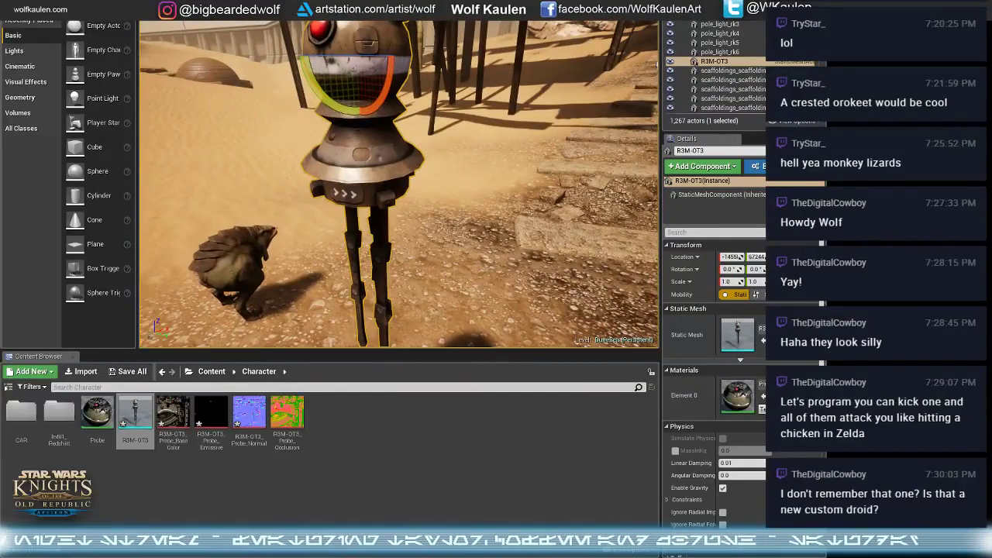
- Reposition the R3M-OT3 droid on the open ground beside the stone steps, shifting it along the level's Y axis
alt+drag(350, 116, 308, 151)
alt+right_drag(351, 150, 311, 159)
key(w)
right_drag(399, 206, 415, 219)
drag(382, 100, 339, 114)
right_drag(269, 209, 383, 127)
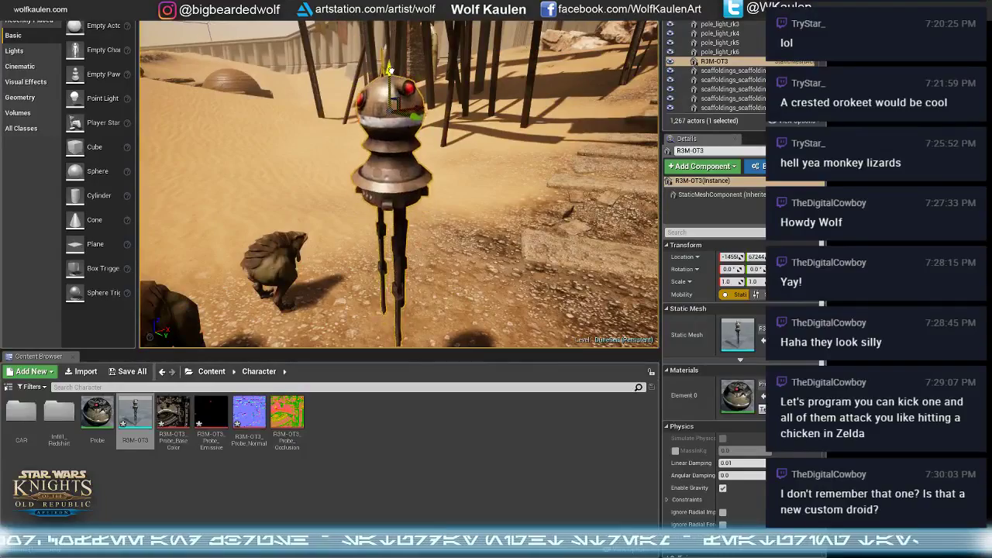
mouse_move(393, 90)
right_down()
mouse_move(435, 87)
mouse_move(384, 87)
right_up()
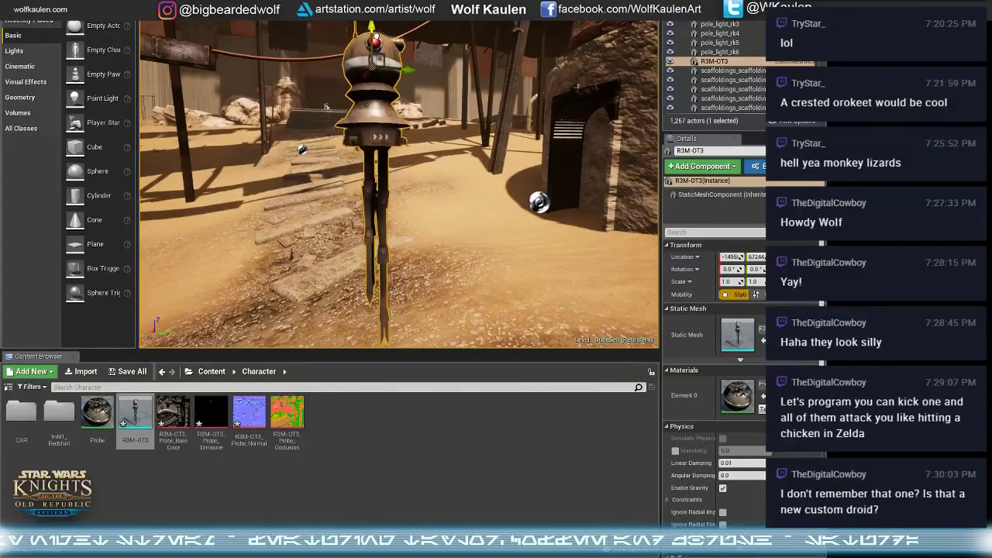
drag(395, 69, 304, 70)
right_drag(304, 86, 339, 160)
key(w)
key(s)
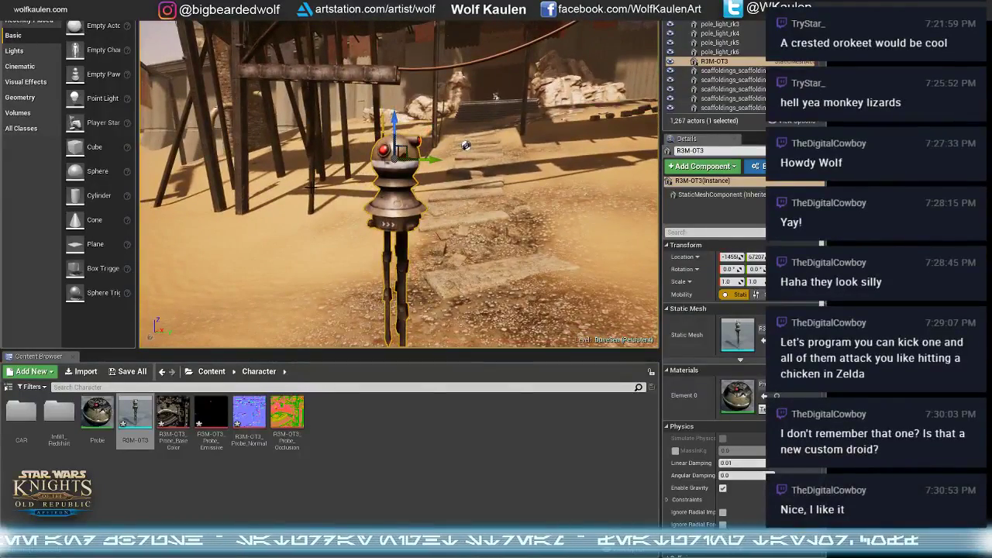
- Raise the R3M-OT3 droid along the vertical axis so it floats higher above the sand
right_drag(357, 171, 310, 225)
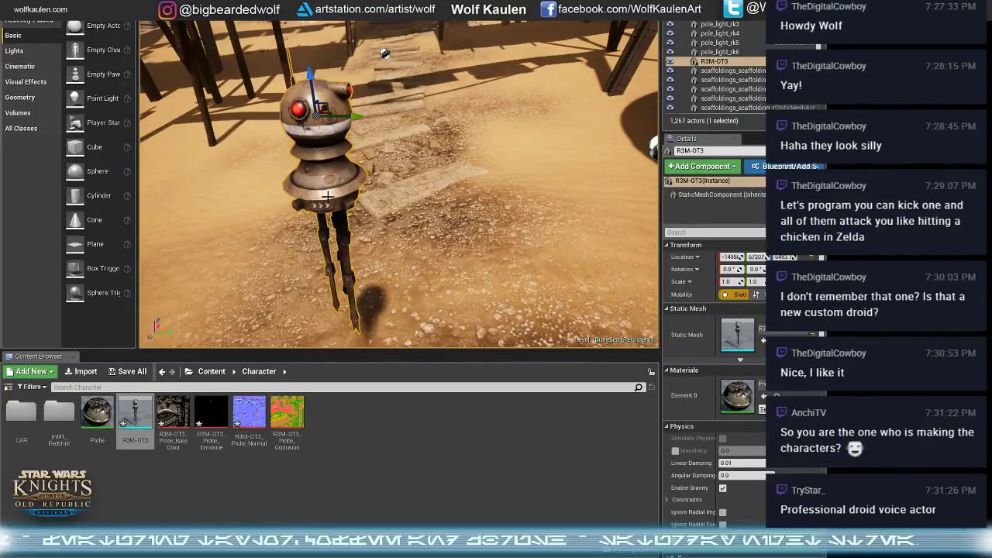
right_drag(301, 179, 302, 151)
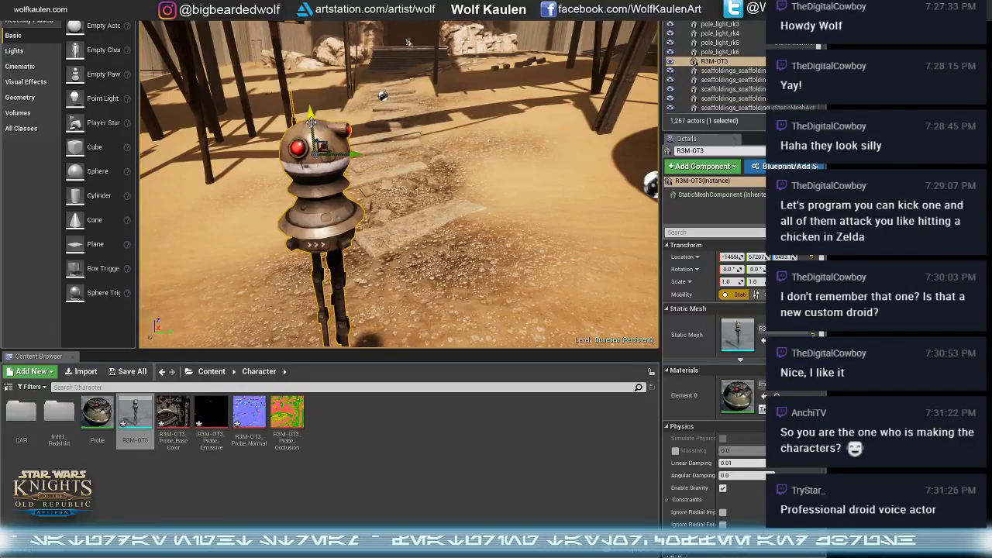
drag(311, 123, 309, 64)
right_drag(309, 63, 293, 24)
key(w)
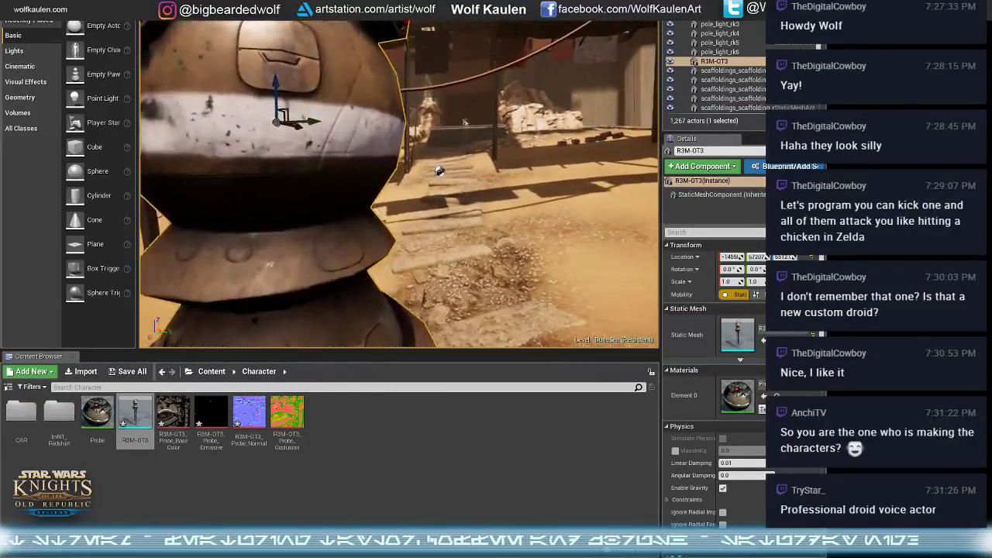
key(s)
key(w)
key(s)
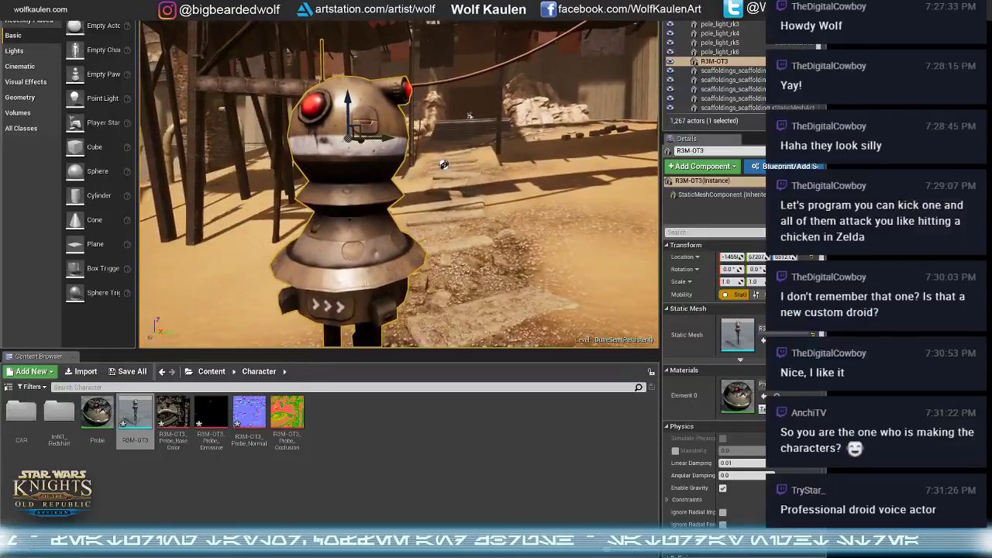
- Rotate the raised R3M-OT3 droid about its vertical axis
right_drag(293, 23, 296, 24)
drag(371, 135, 279, 145)
right_drag(279, 144, 229, 157)
right_drag(380, 178, 380, 179)
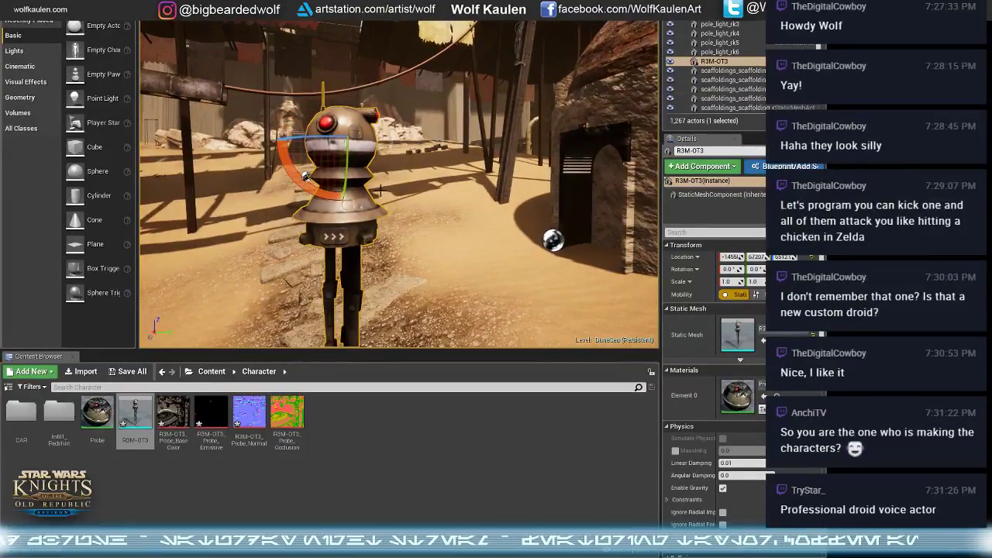
- Select the nearer Nuna and examine both Nunas and the floating droid from several sides
right_drag(380, 179, 380, 178)
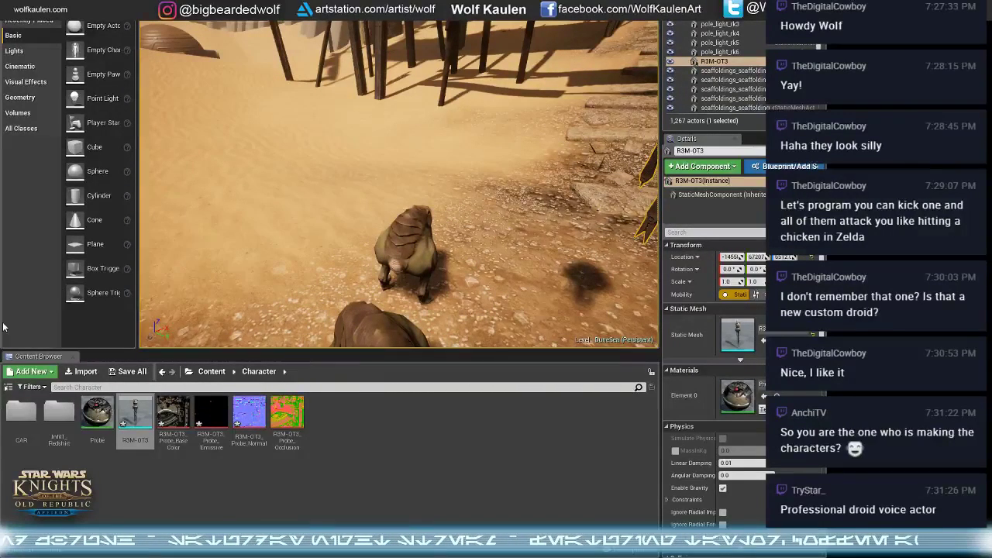
right_drag(389, 194, 389, 256)
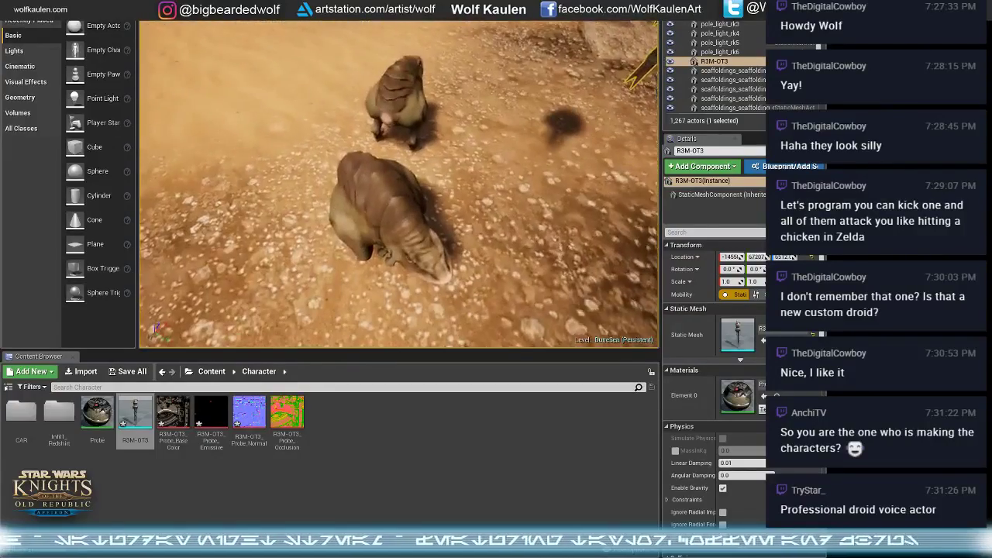
click(389, 210)
right_drag(389, 209, 194, 140)
key(e)
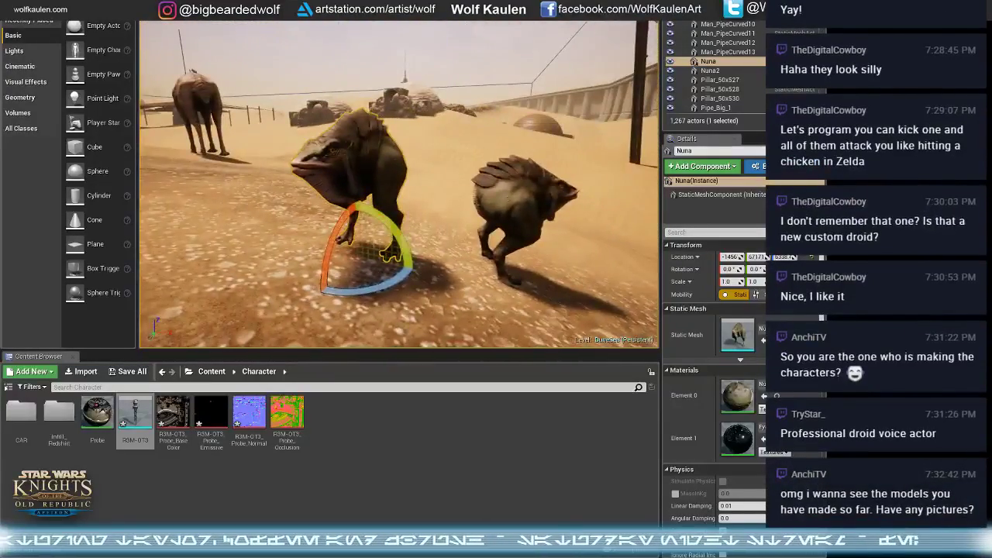
right_drag(427, 236, 574, 241)
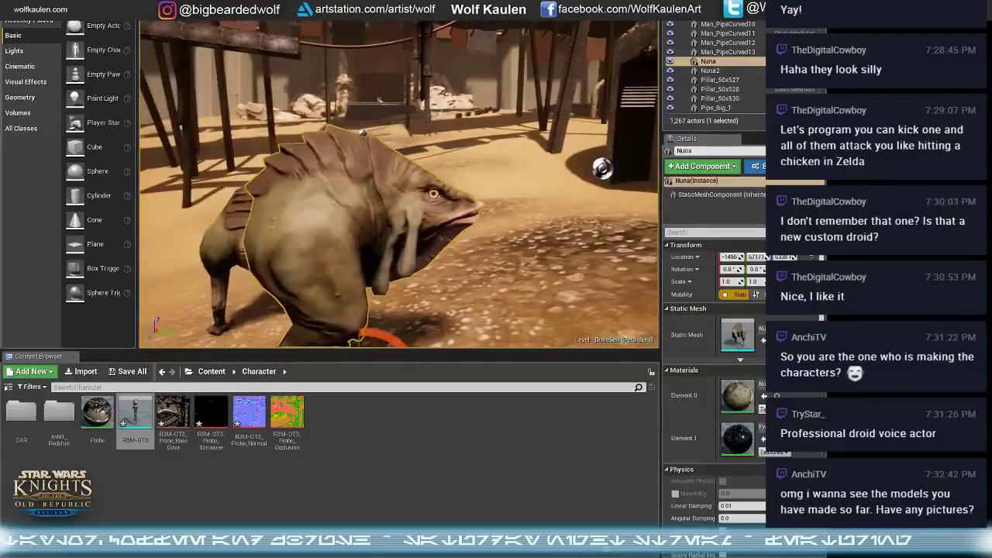
right_drag(406, 228, 466, 209)
right_drag(272, 135, 288, 132)
right_drag(410, 225, 403, 229)
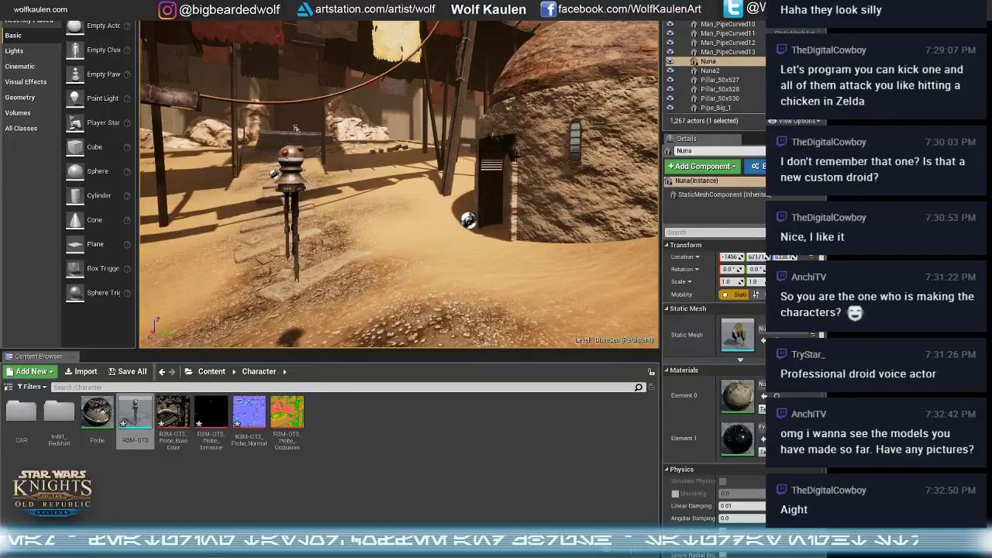
- Reselect the nearer Nuna and rotate it about its vertical axis so its head turns toward the viewer
right_drag(438, 189, 419, 131)
key(w)
click(426, 85)
right_drag(427, 86, 363, 230)
key(s)
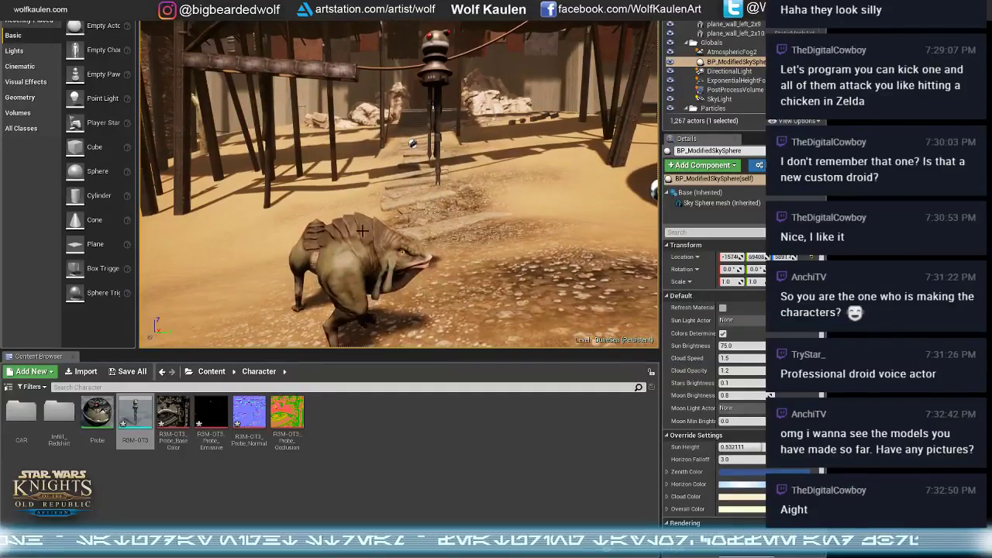
click(363, 230)
right_drag(409, 334, 398, 346)
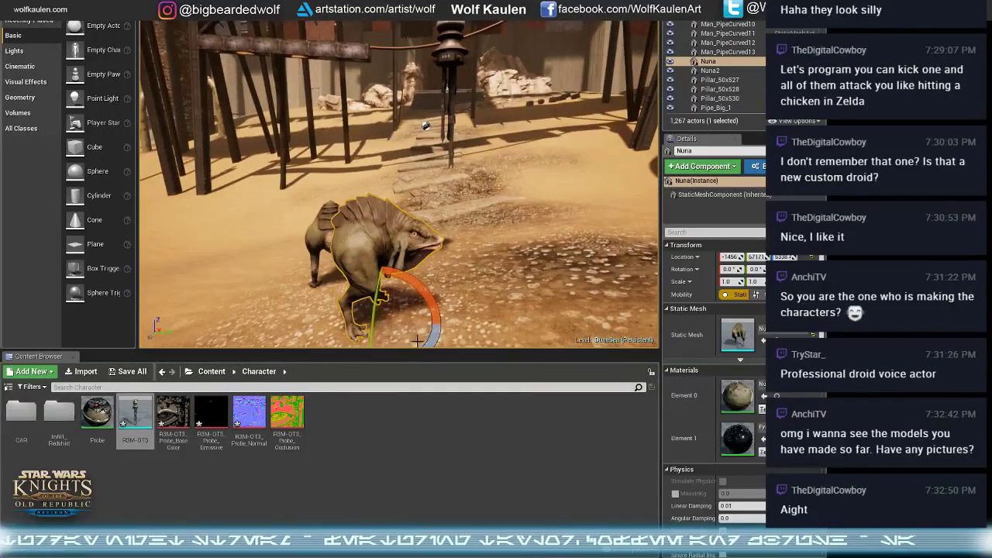
drag(428, 339, 388, 342)
right_drag(388, 342, 391, 335)
right_drag(475, 242, 478, 228)
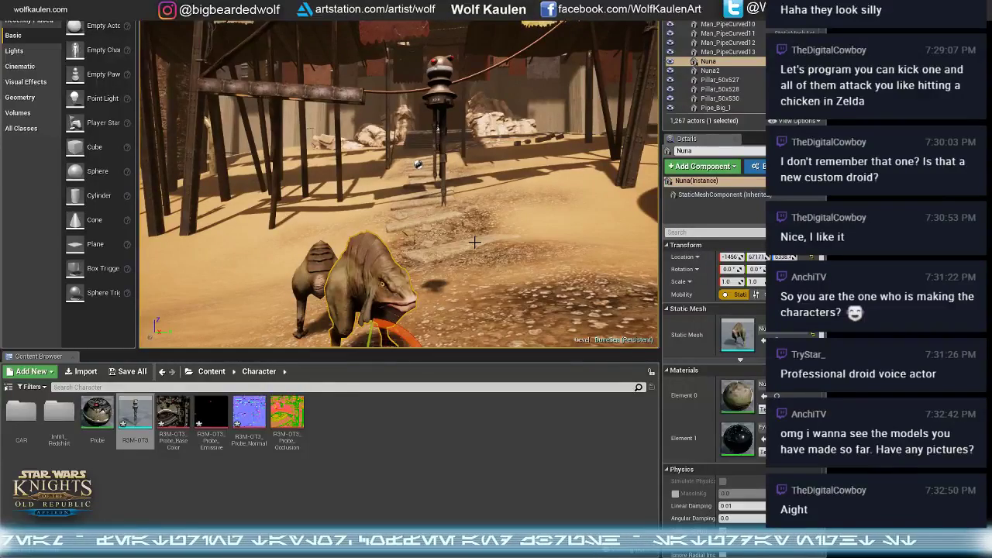
- Duplicate the nearer Nuna, place the copy beside it on the side away from the stone steps, and turn it to face outward
right_drag(475, 242, 543, 247)
key(f)
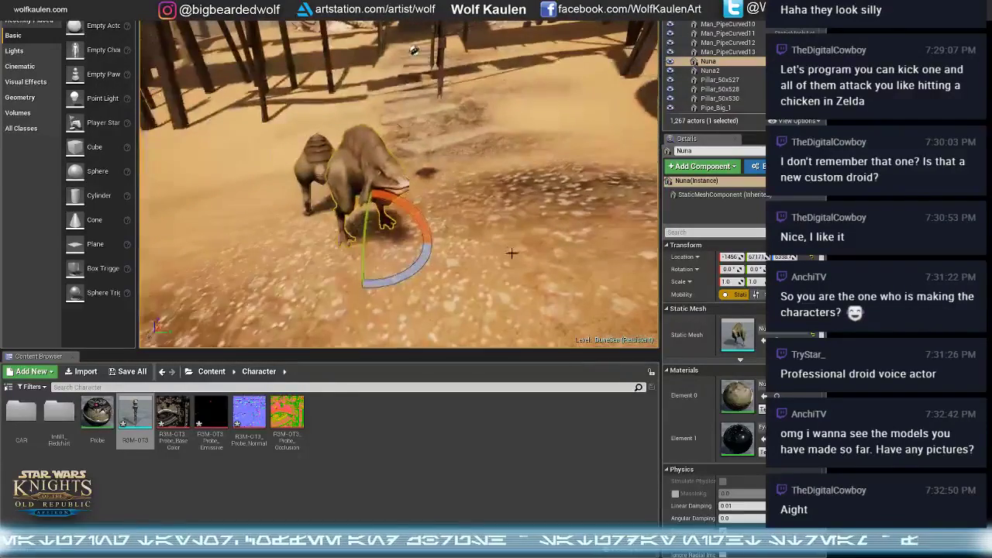
key(w)
alt+drag(399, 244, 250, 200)
key(e)
key(w)
key(e)
- Duplicate the original Nuna again, place the copy behind it toward the stone steps, and rotate it to a different heading
click(403, 192)
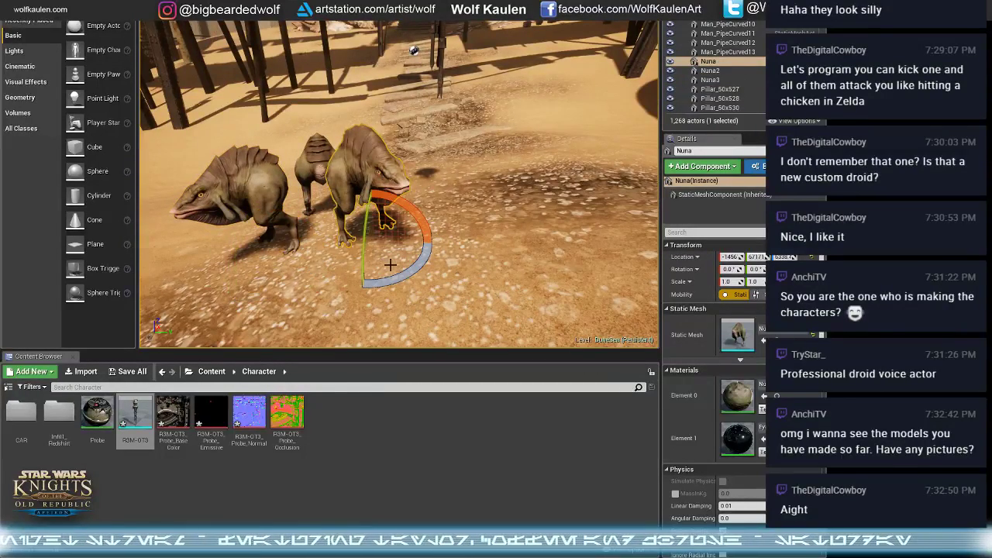
key(w)
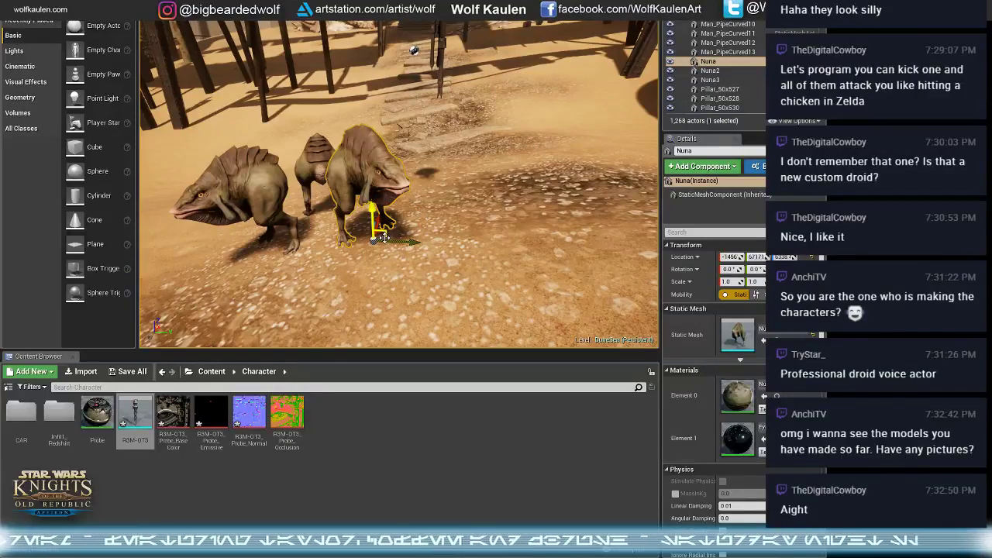
right_drag(404, 227, 411, 248)
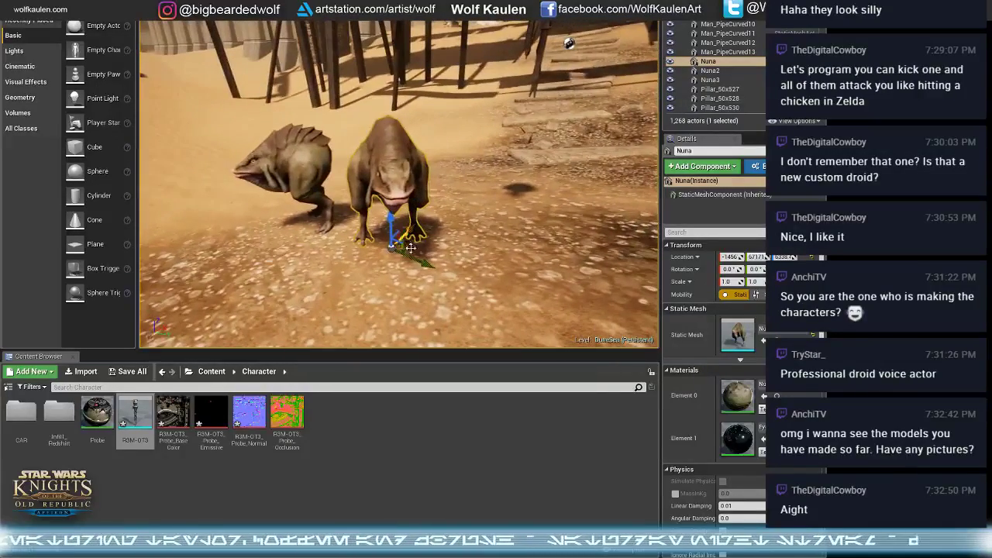
drag(411, 247, 467, 215)
key(e)
right_drag(467, 215, 520, 186)
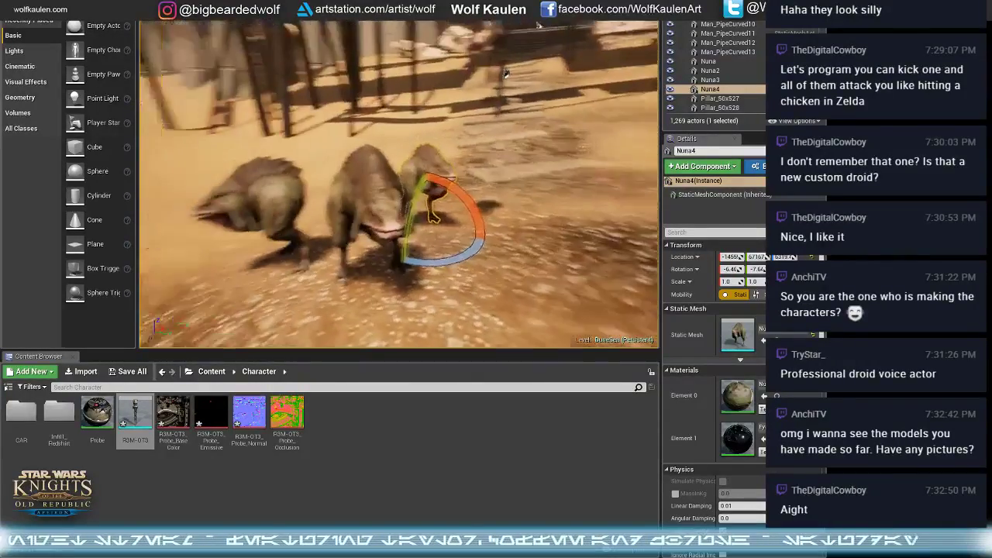
right_drag(506, 74, 438, 182)
- Duplicate the original Nuna once more, place the copy on its other side, and adjust the copy's rotation
click(427, 213)
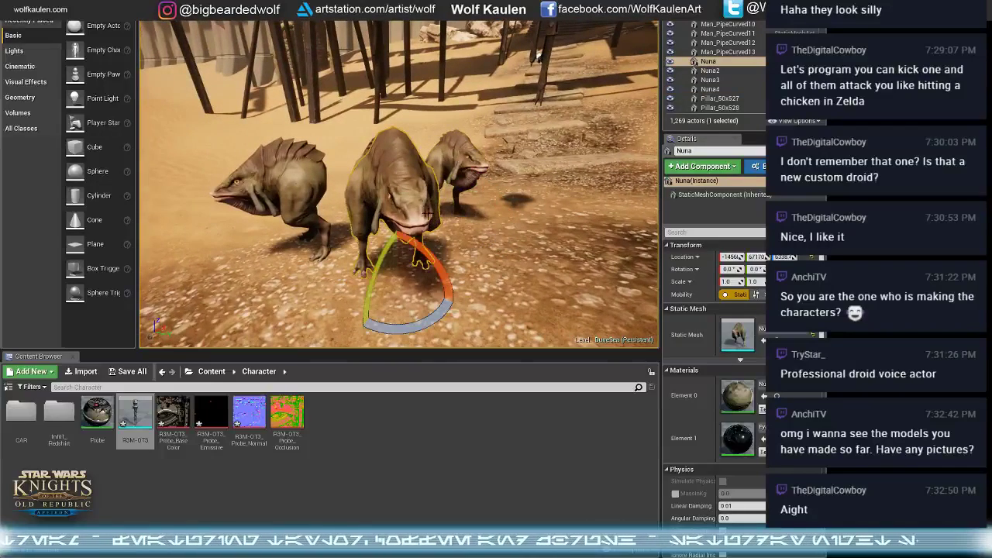
key(w)
alt+drag(413, 276, 511, 258)
key(e)
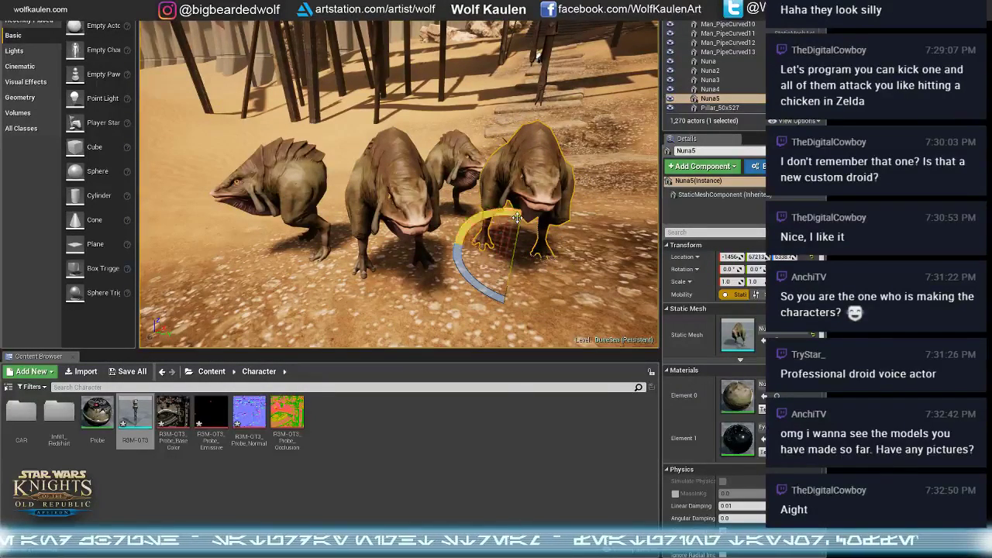
drag(516, 218, 524, 212)
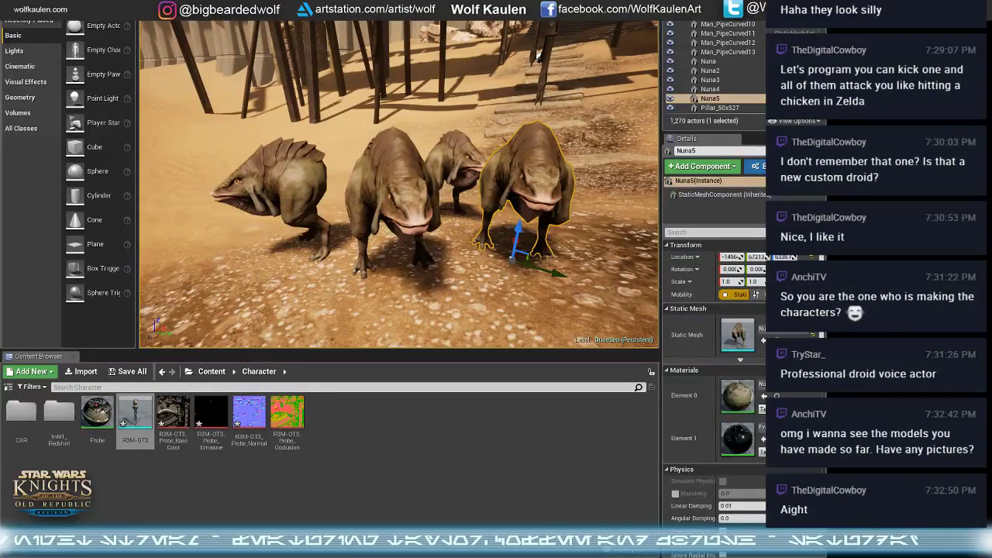
- Examine the group of Nunas from several angles, along with the floating droid in front of the scaffolding
click(394, 190)
right_drag(394, 190, 578, 211)
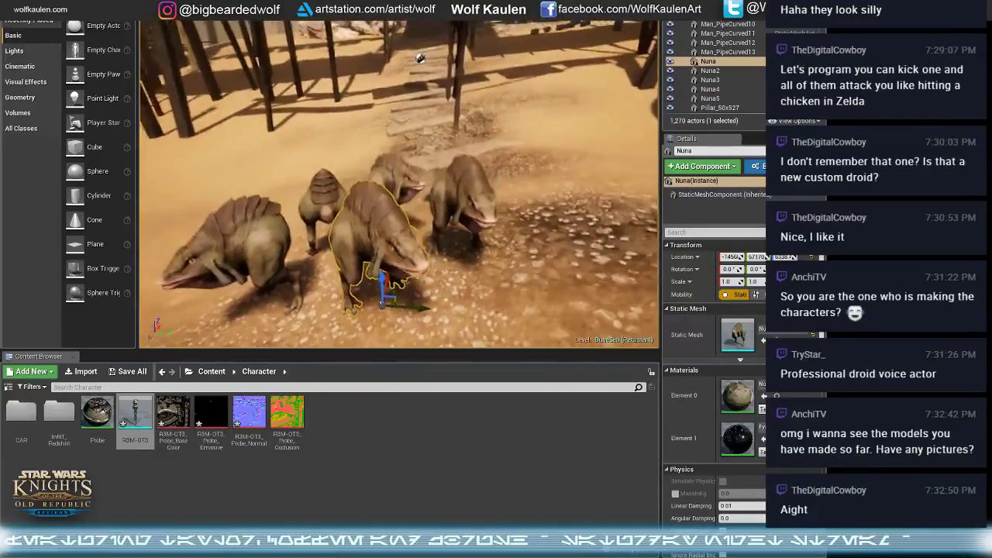
right_drag(419, 58, 621, 79)
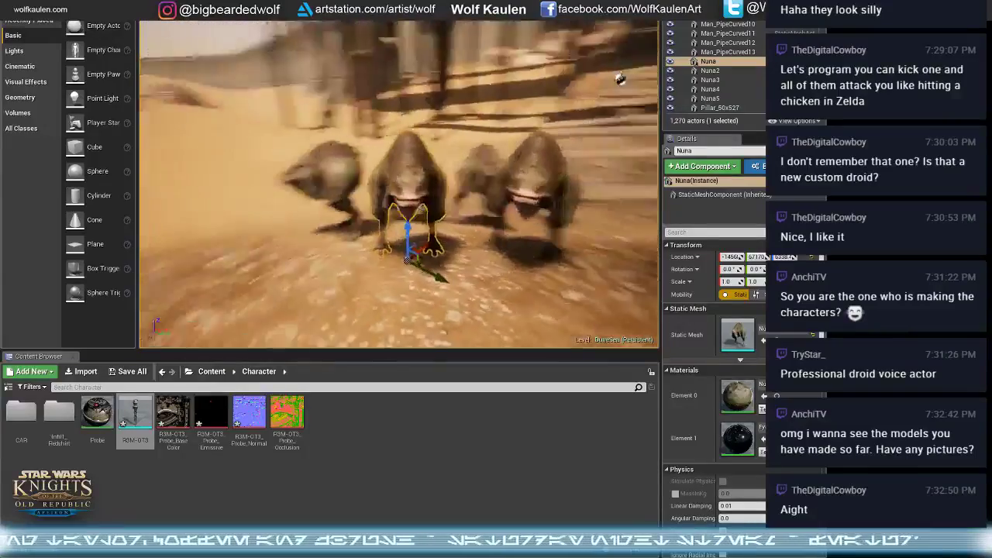
right_drag(399, 186, 391, 230)
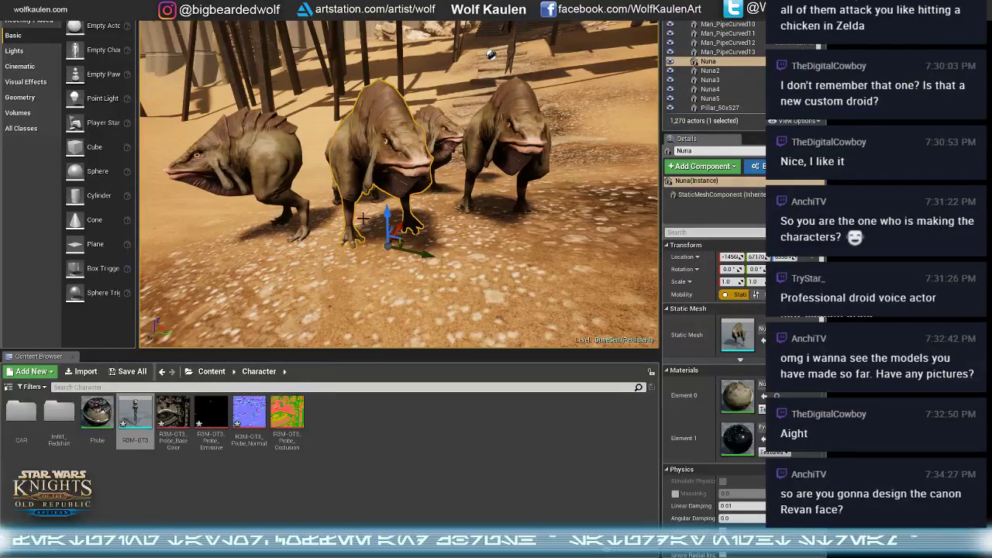
right_drag(363, 219, 301, 224)
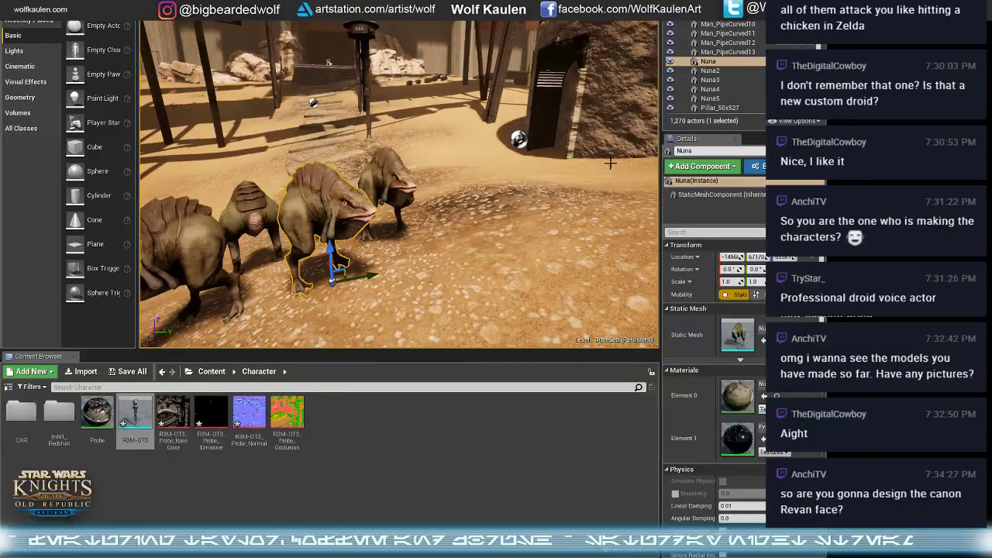
right_drag(365, 184, 310, 184)
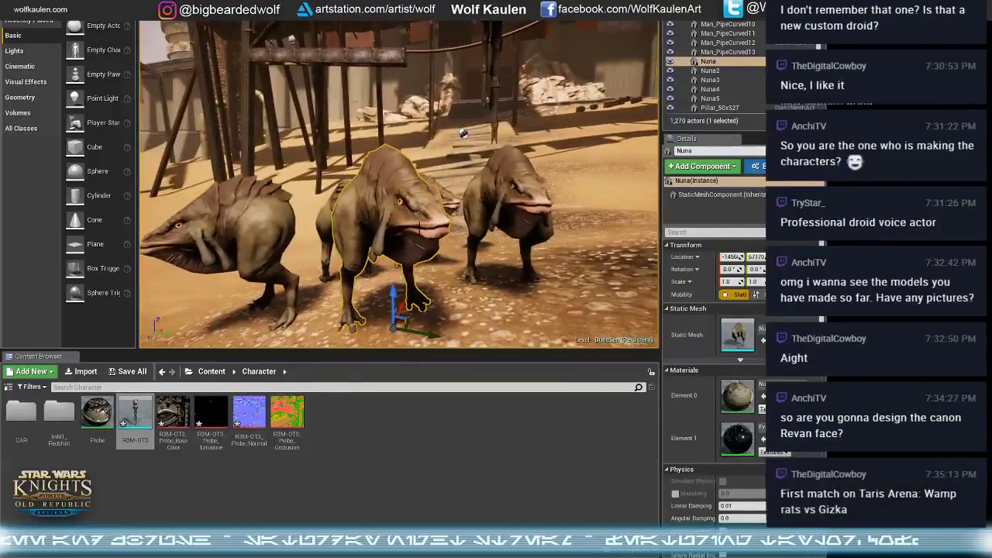
right_drag(415, 218, 396, 271)
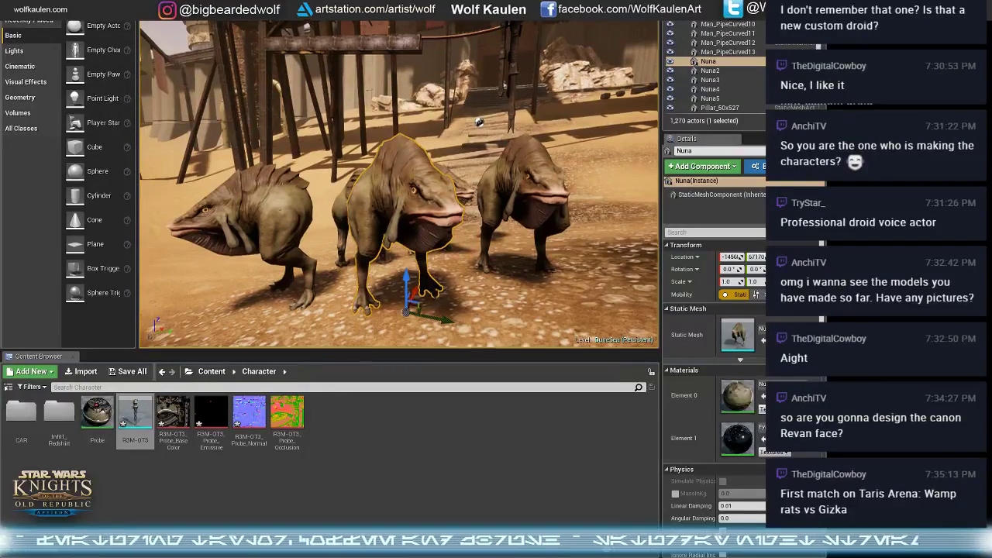
right_drag(399, 225, 371, 205)
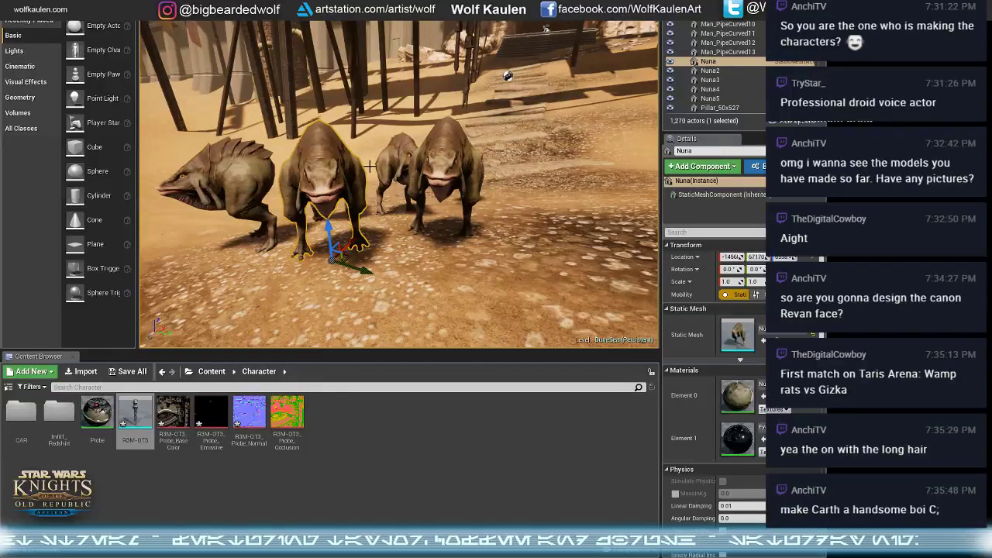
right_drag(431, 205, 400, 197)
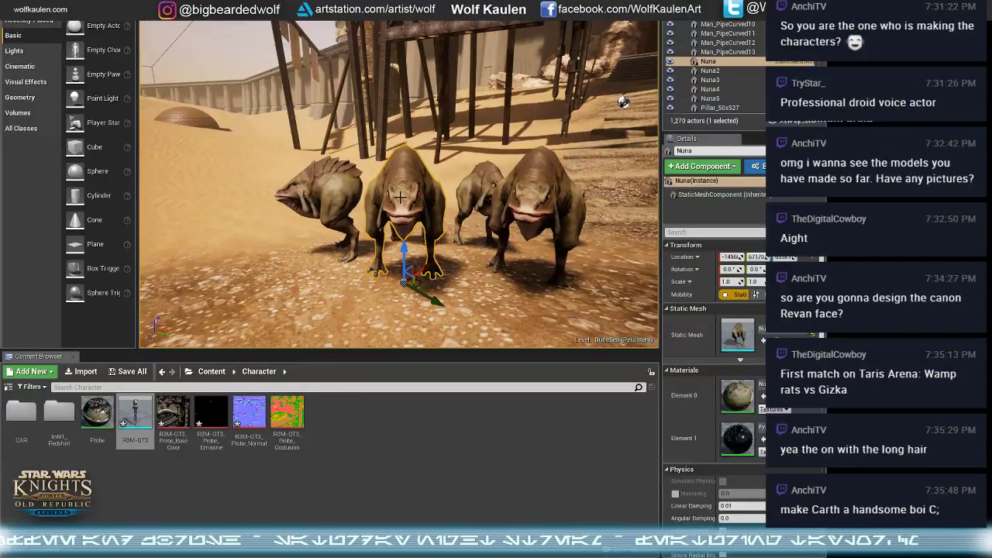
right_drag(400, 197, 400, 197)
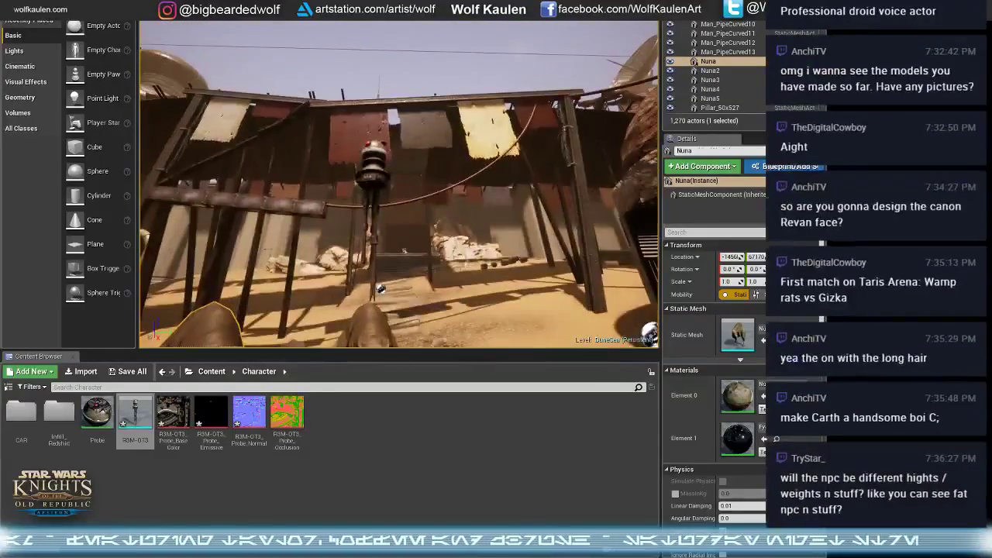
click(401, 66)
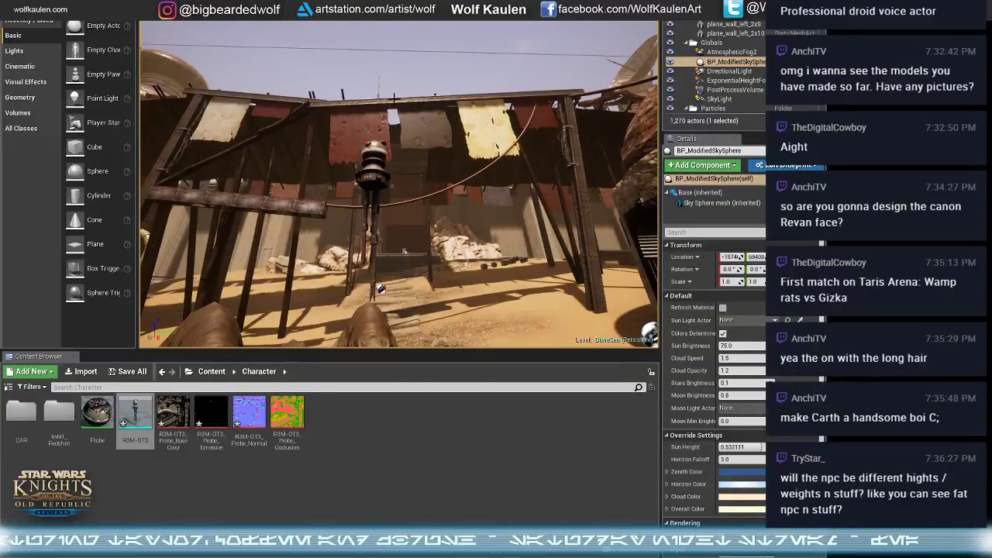
right_drag(400, 75, 399, 75)
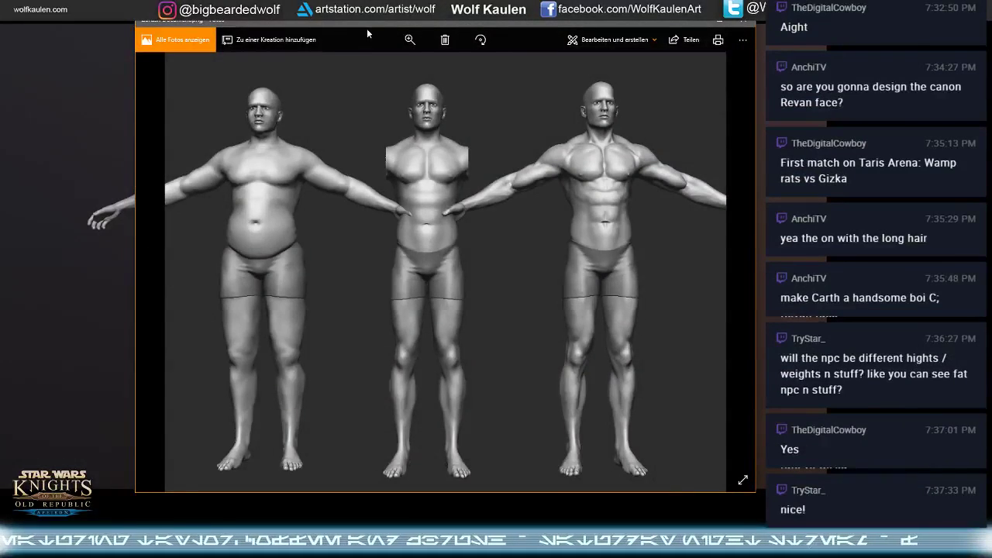
- Enlarge the image of the three sculpted male body types to fill the screen
drag(367, 28, 298, 53)
double_click(299, 52)
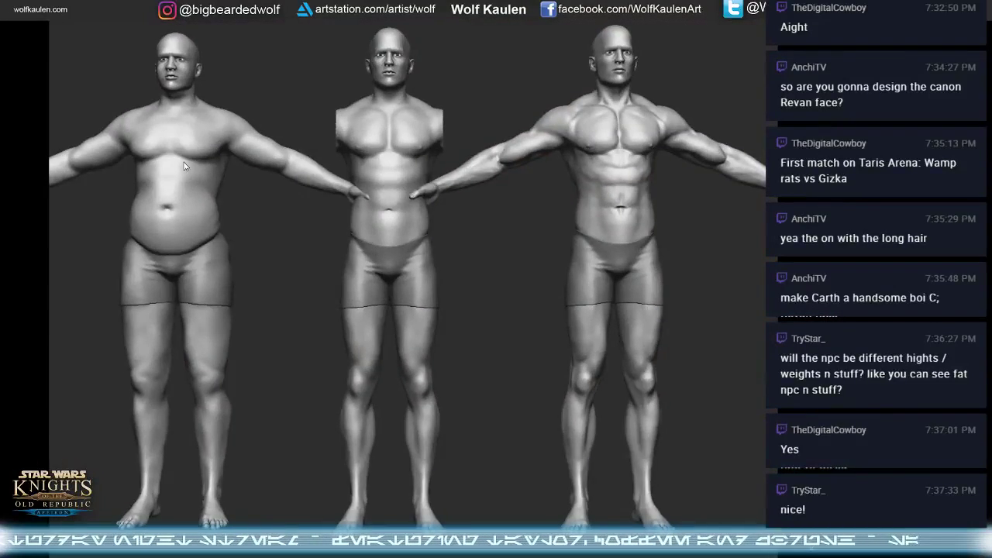
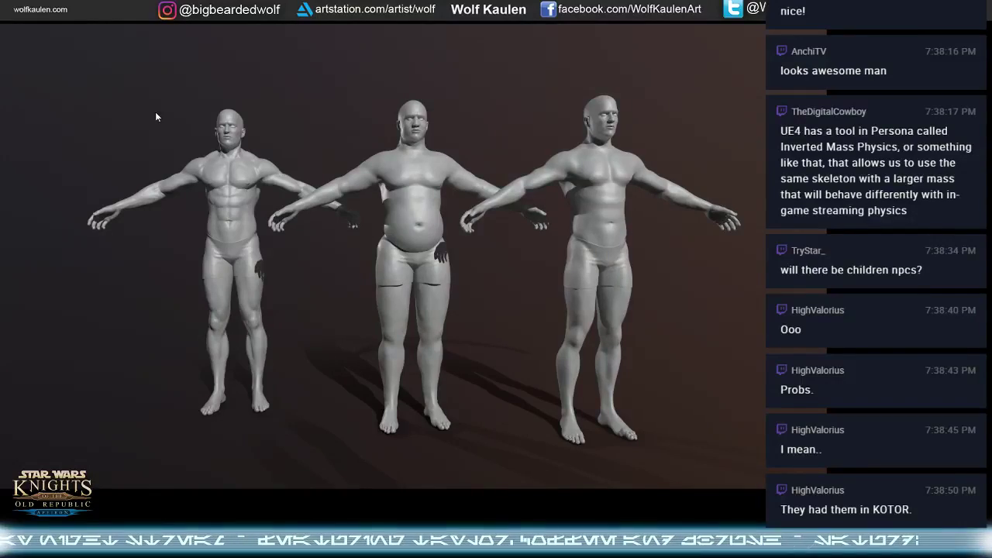
- Switch to Unreal Engine and examine the front Nuna and its neighbours from several angles
key(alt+Tab)
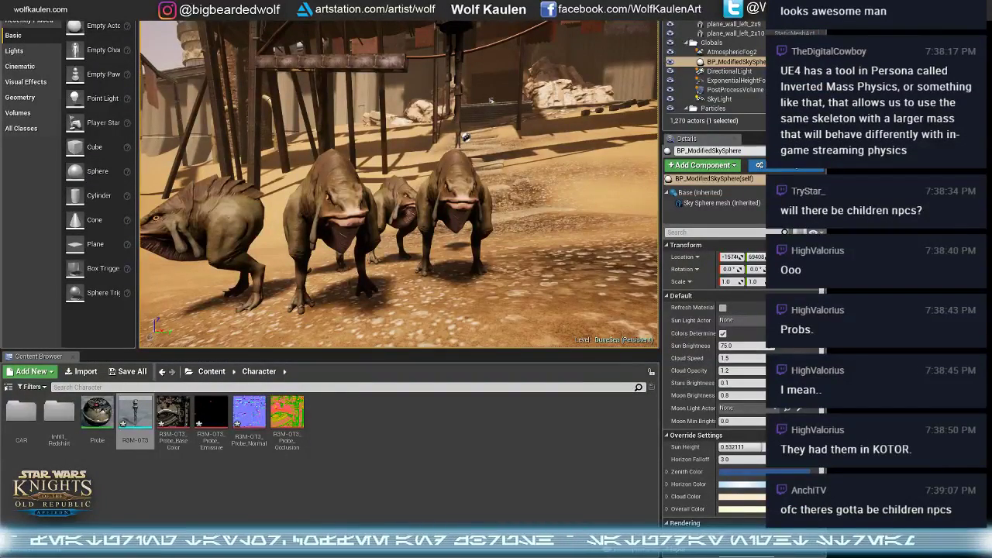
drag(347, 293, 318, 267)
right_drag(317, 267, 330, 272)
click(381, 176)
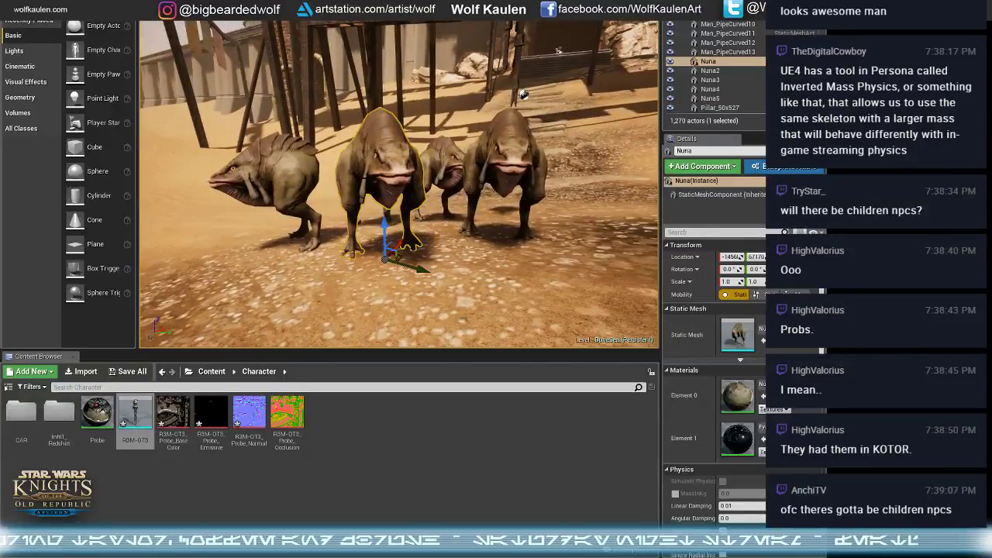
right_drag(556, 51, 550, 78)
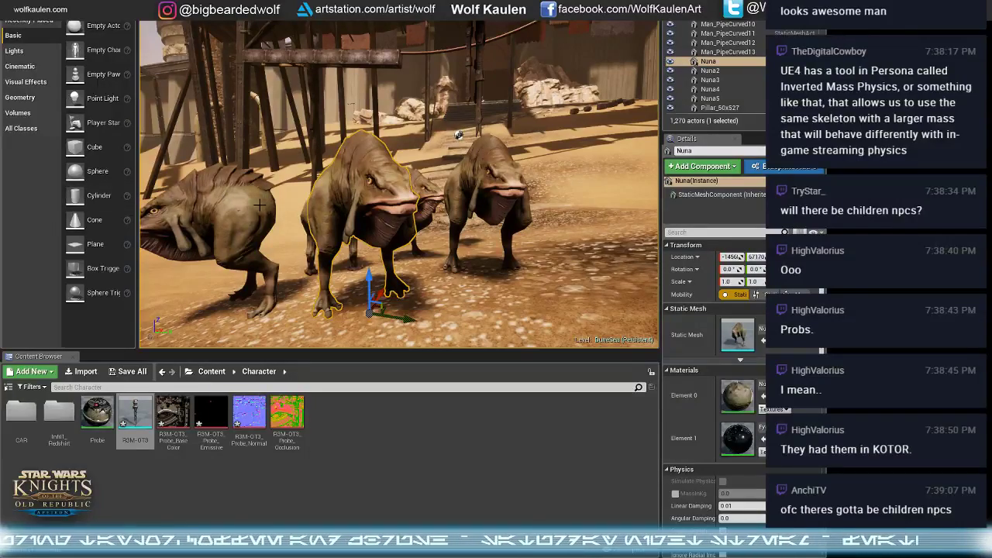
right_drag(238, 199, 291, 200)
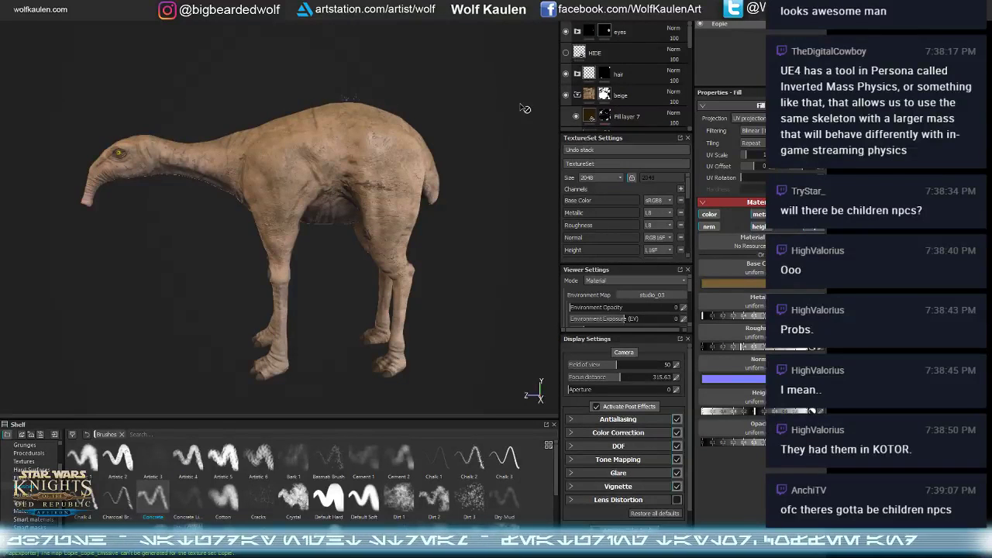
- In Substance Painter's Eopie project, add a fill layer above the beige folder and leave only its color channel active
double_click(618, 96)
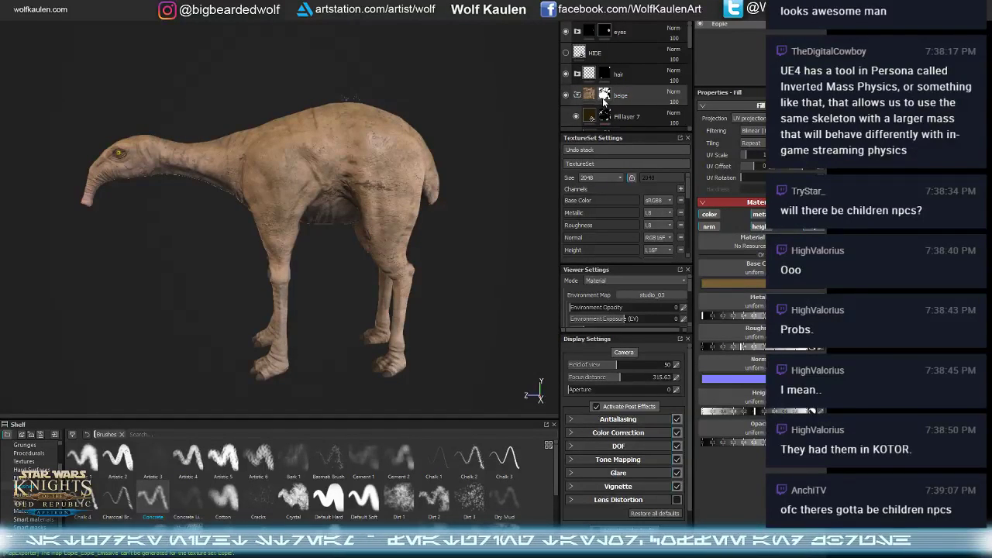
click(626, 89)
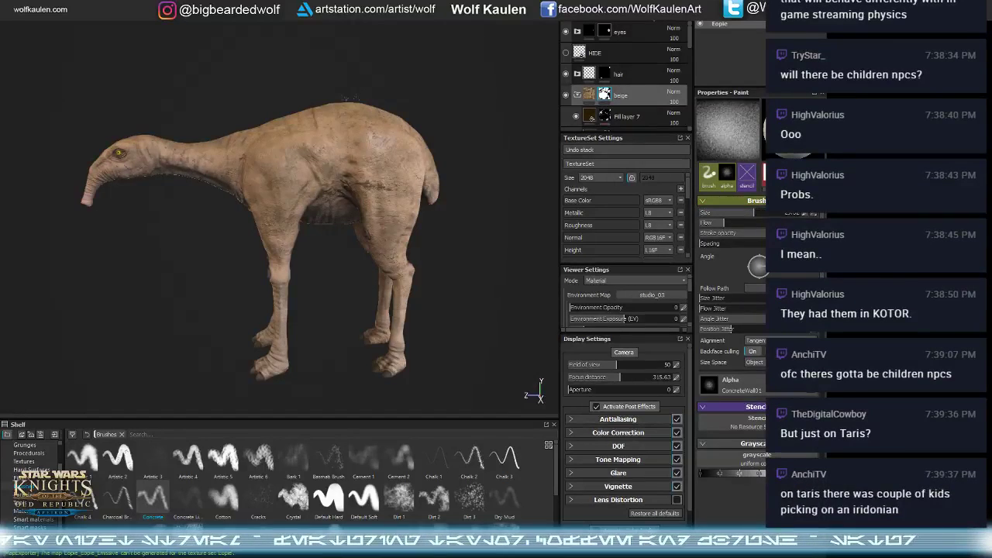
click(646, 8)
click(709, 227)
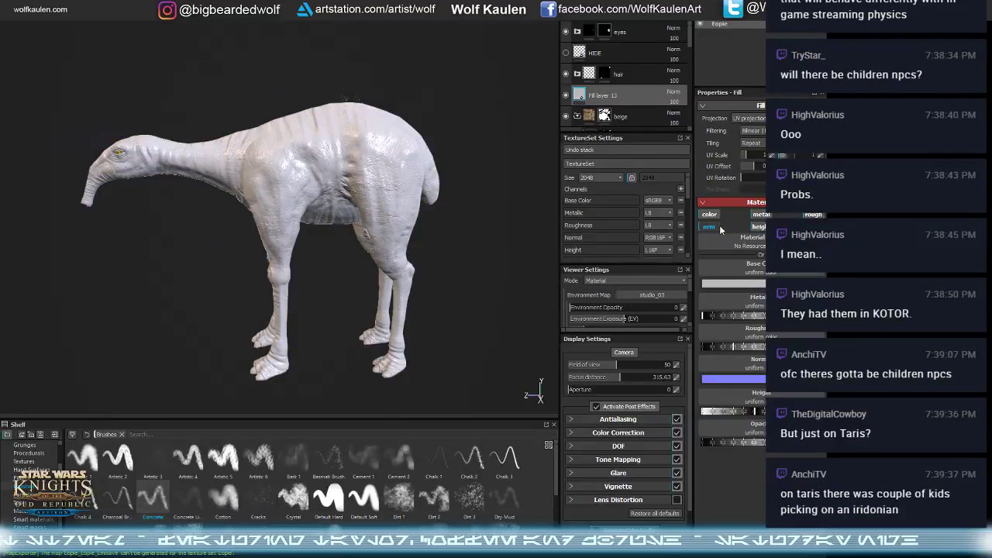
click(761, 214)
click(759, 226)
click(813, 214)
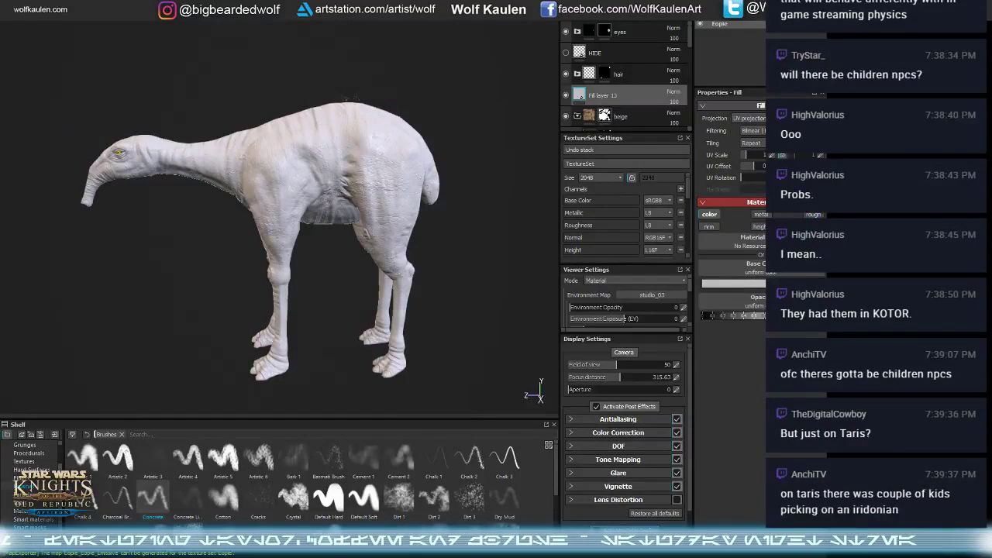
- Set the new fill layer's base color to a near-black grey with RGB values of 0.023
click(732, 284)
drag(676, 311, 671, 320)
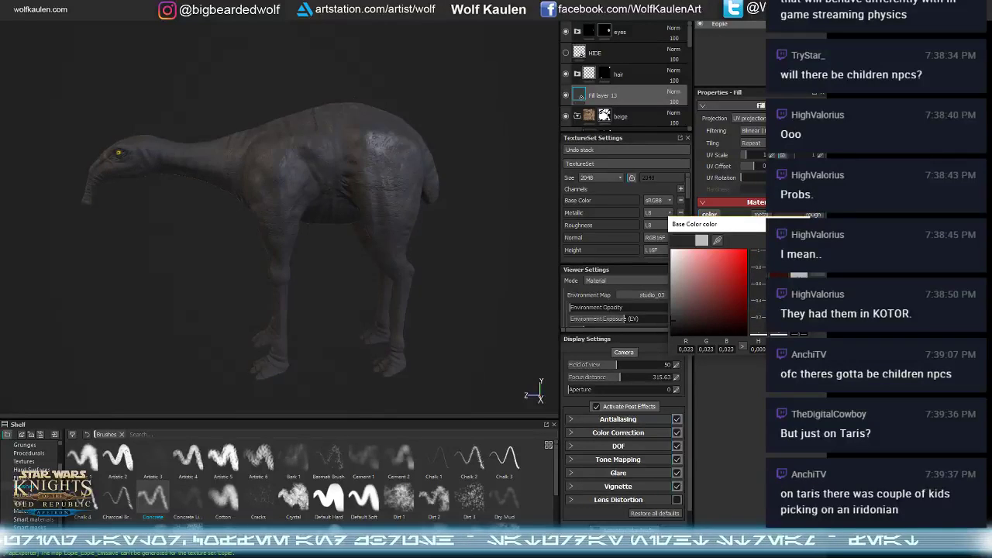
click(624, 318)
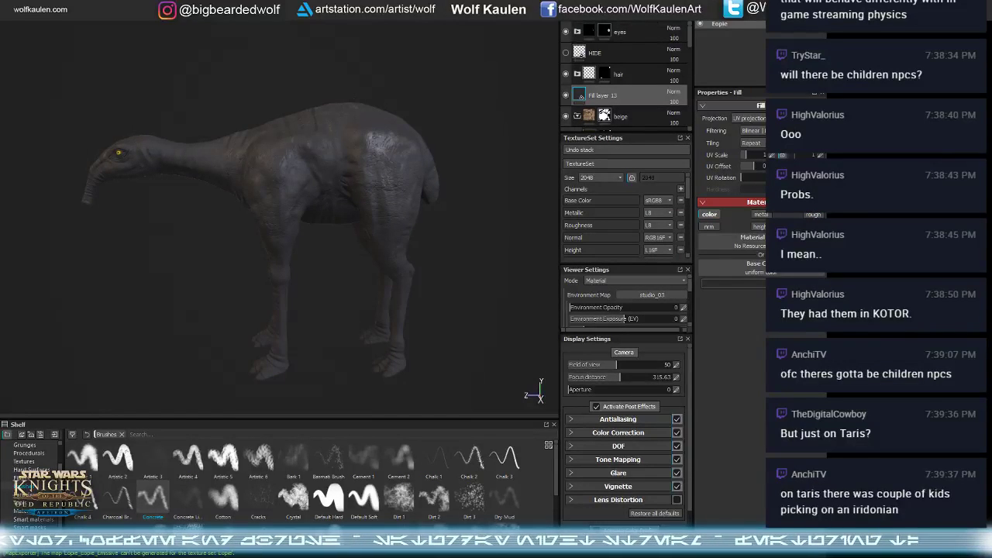
- Add another color-only fill layer above the dark one and make its base color pure red
click(652, 9)
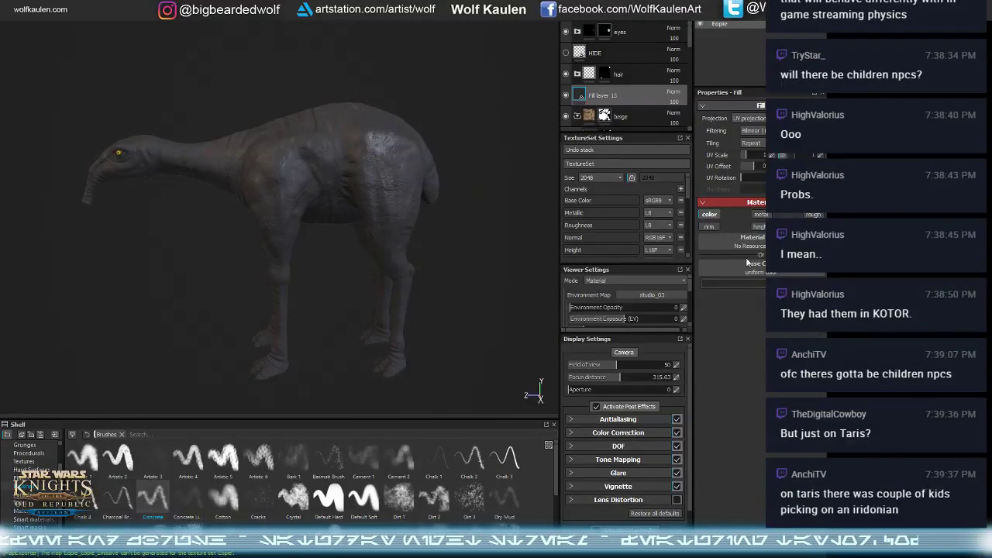
click(760, 214)
click(758, 227)
click(812, 215)
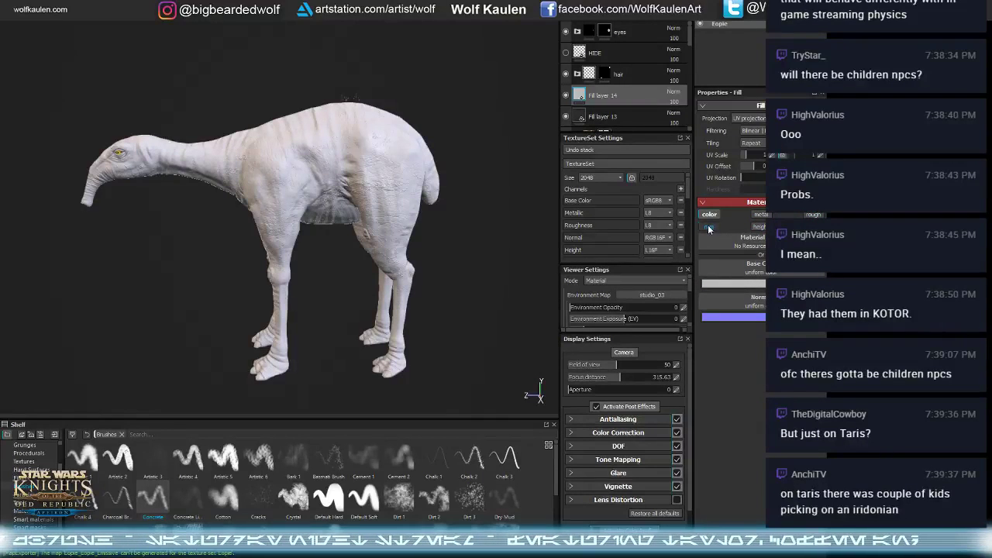
click(733, 286)
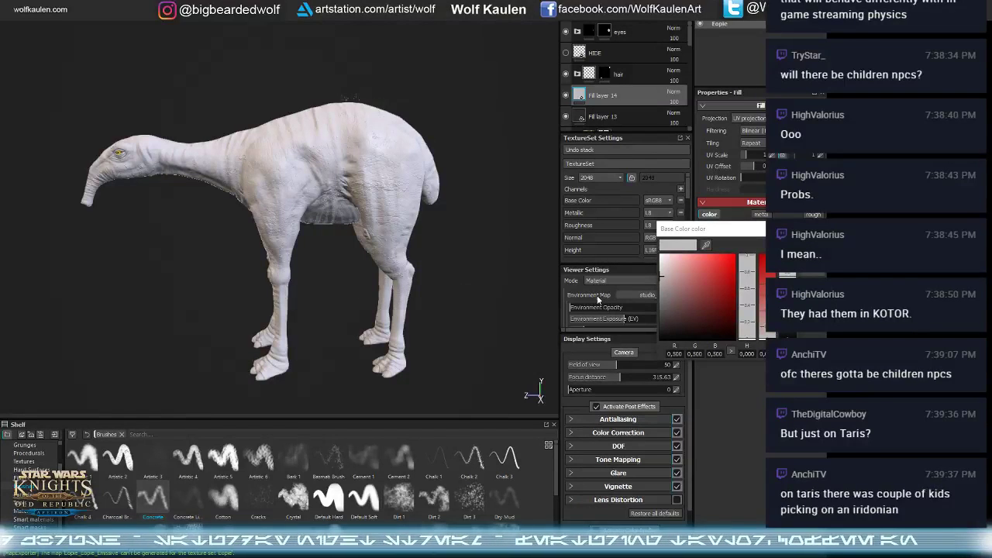
drag(693, 288, 730, 260)
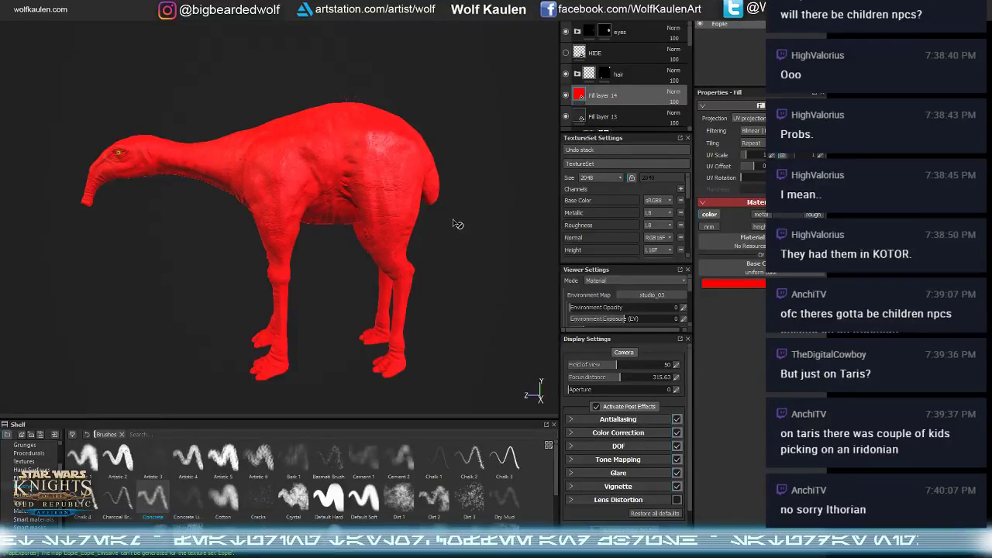
- Add a black mask to the red fill layer and choose the Default Hard brush for painting it
click(613, 14)
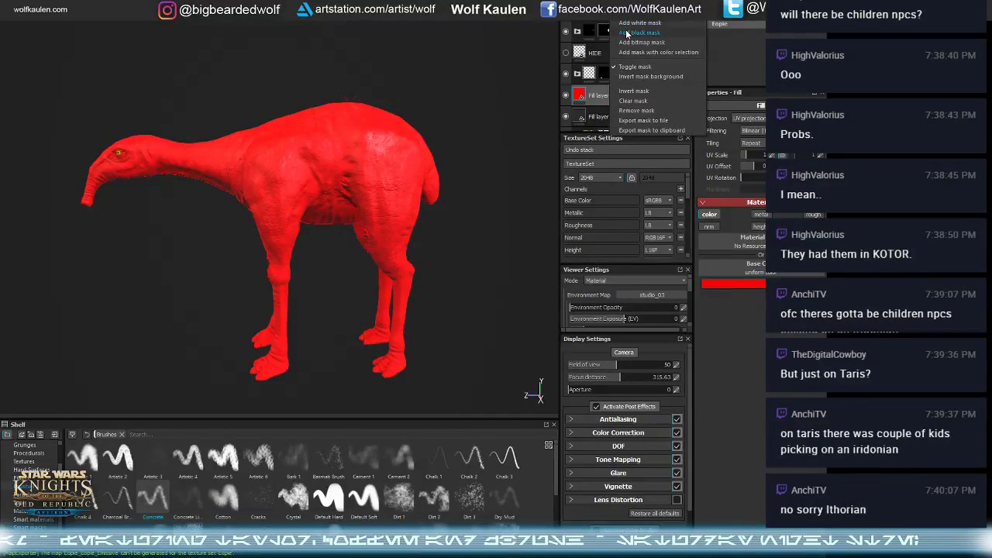
click(639, 34)
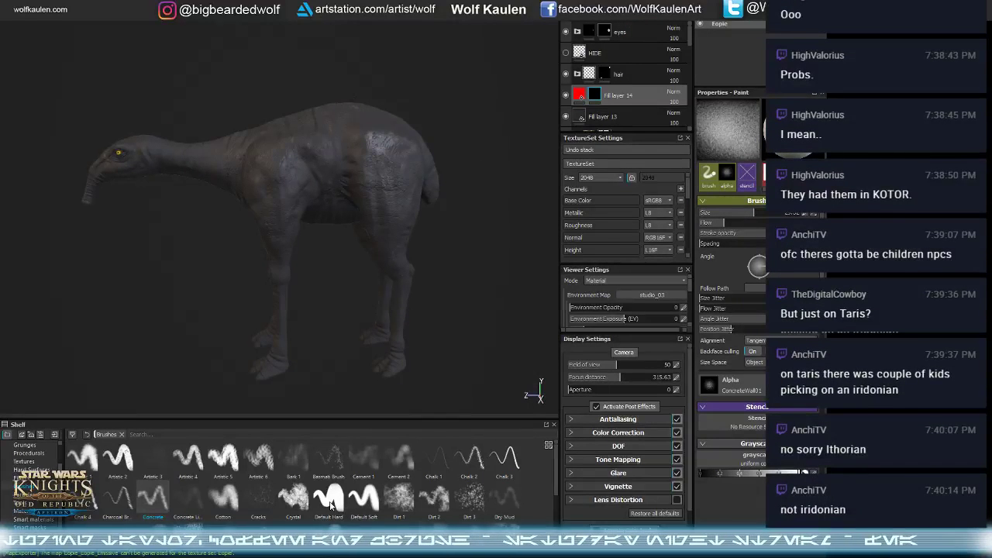
click(330, 500)
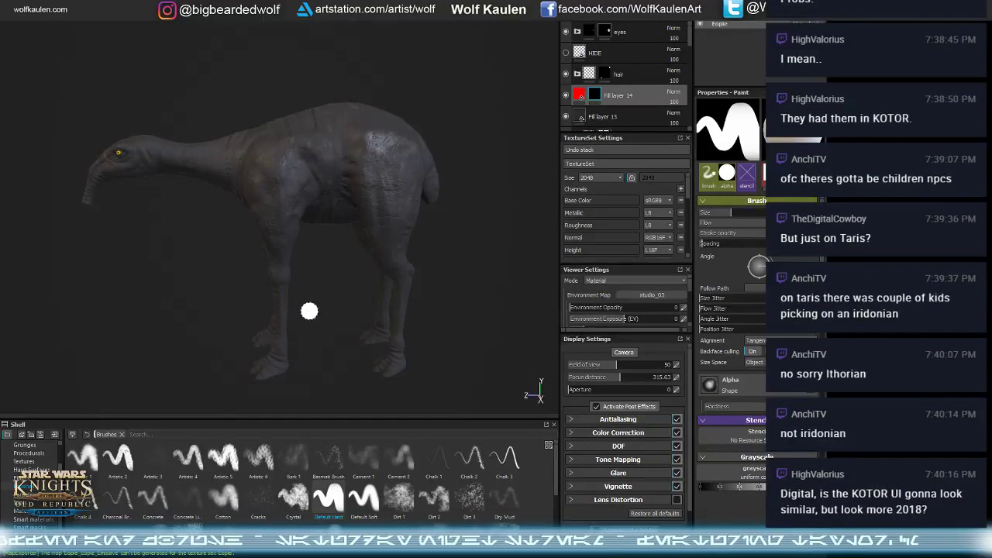
- Reduce the brush size and turn on mirror symmetry across the Eopie's body
ctrl+right_drag(311, 182, 297, 182)
mouse_move(312, 304)
alt+mouse_down()
mouse_move(377, 324)
mouse_move(326, 263)
mouse_move(259, 214)
alt+mouse_up()
scroll(256, 212, up, 2)
key(l)
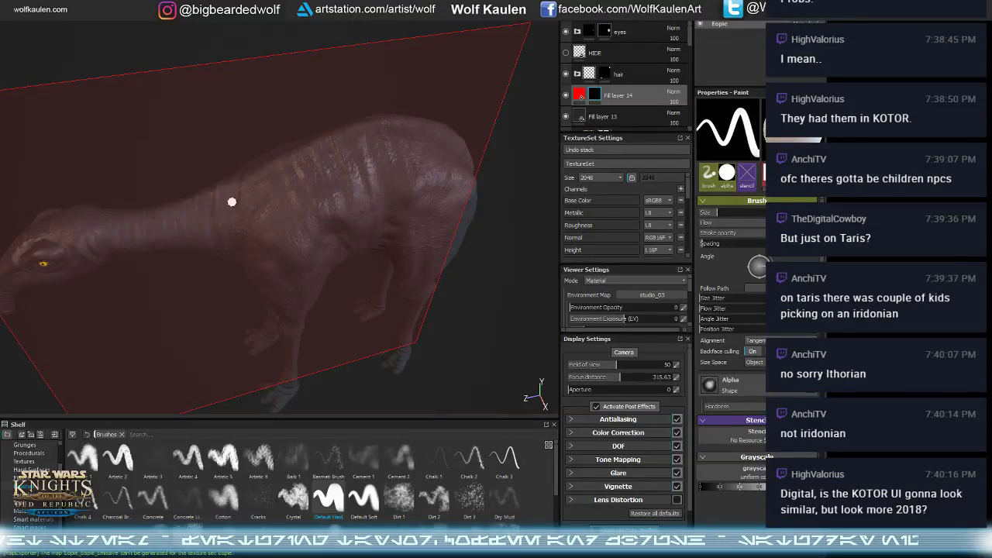
alt+drag(221, 266, 214, 228)
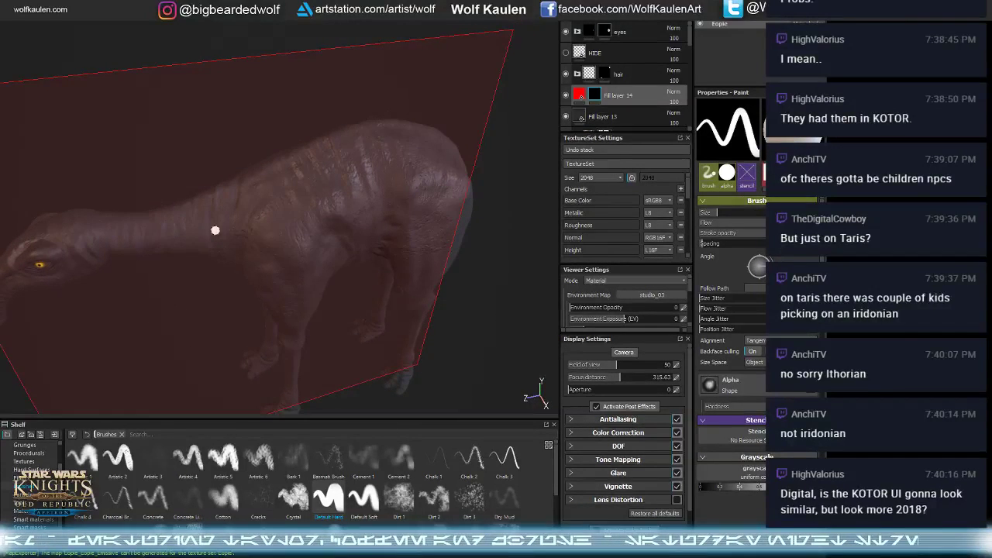
- Paint tapering red stripes around the base of the Eopie's neck in the red layer's mask
mouse_move(214, 190)
mouse_down()
mouse_move(219, 221)
mouse_move(233, 210)
mouse_move(220, 183)
mouse_move(228, 227)
mouse_move(196, 229)
mouse_move(198, 272)
mouse_move(196, 242)
mouse_move(175, 276)
mouse_move(179, 387)
mouse_move(141, 373)
mouse_move(179, 391)
mouse_move(194, 384)
mouse_move(173, 350)
mouse_move(161, 353)
mouse_up()
drag(170, 219, 180, 204)
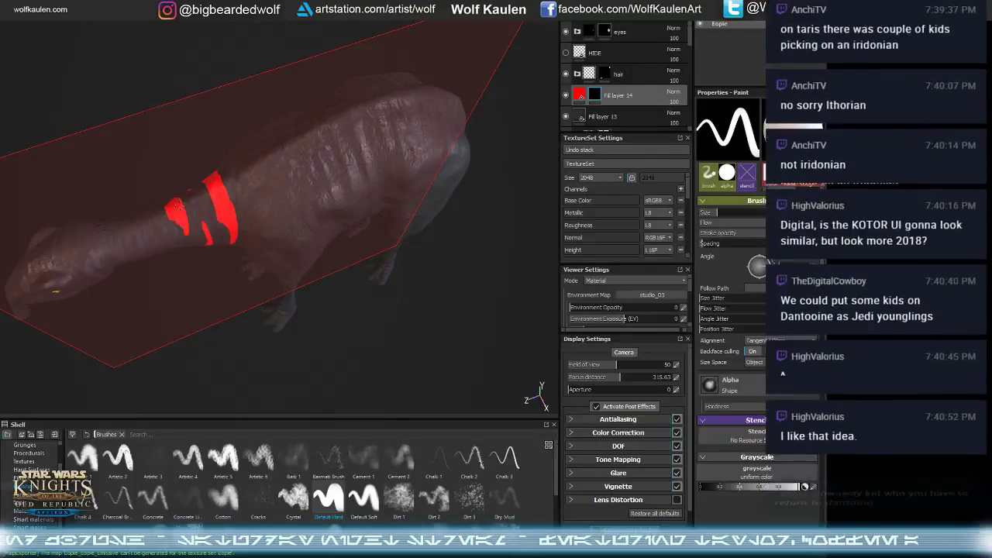
alt+drag(184, 222, 188, 243)
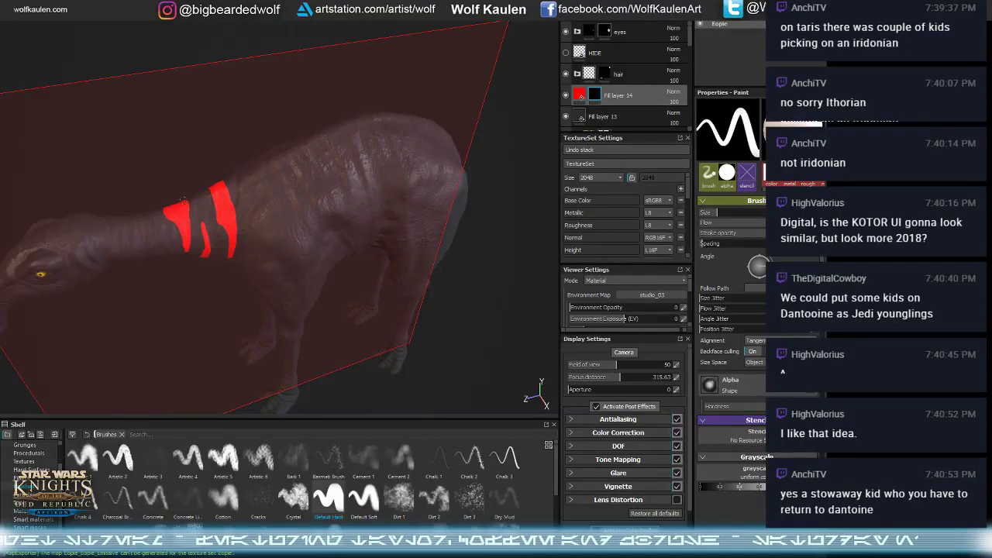
alt+drag(184, 199, 200, 233)
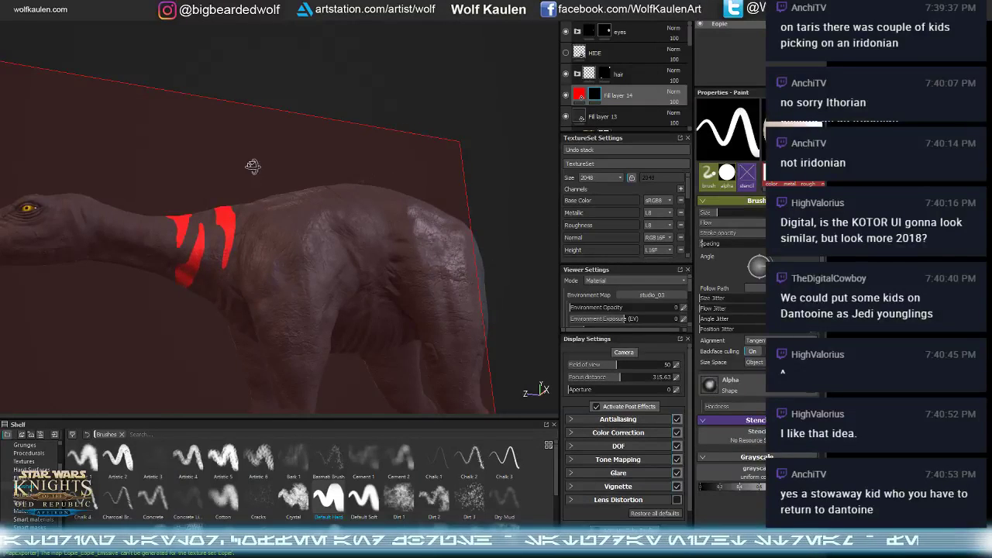
alt+drag(259, 162, 247, 218)
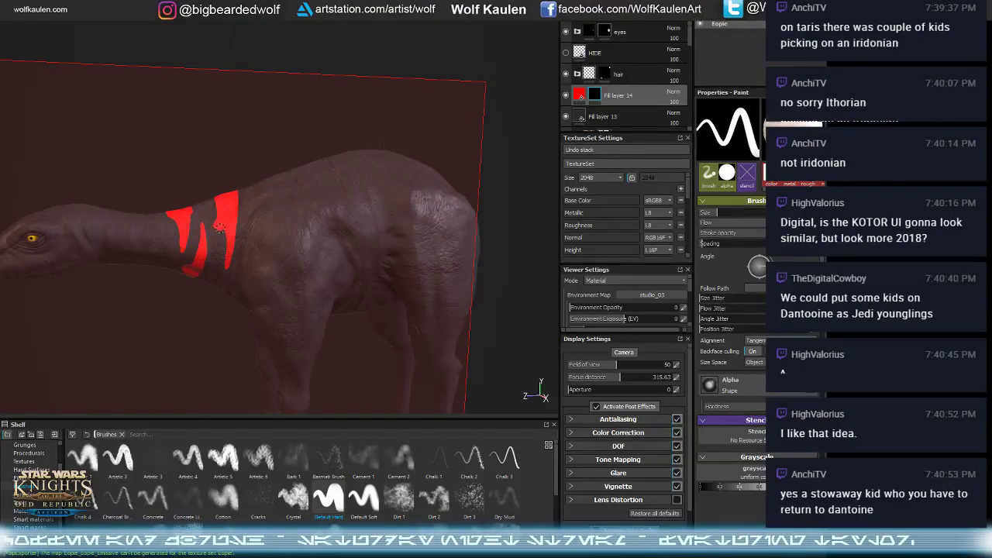
- Add branching, jagged red stripes farther up the neck toward the head
mouse_move(208, 328)
alt+mouse_down()
mouse_move(248, 337)
mouse_move(199, 338)
mouse_move(197, 364)
mouse_move(180, 322)
alt+mouse_up()
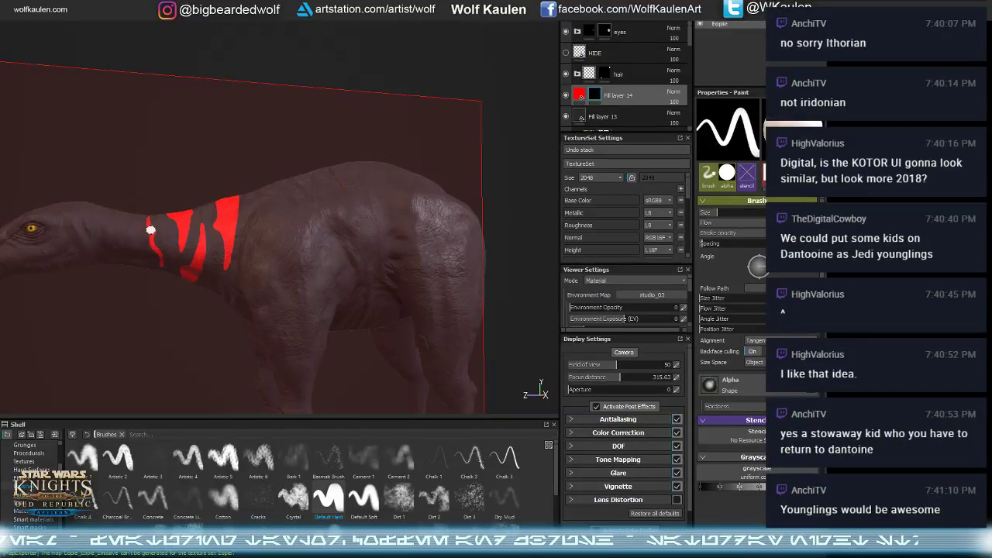
drag(147, 227, 149, 248)
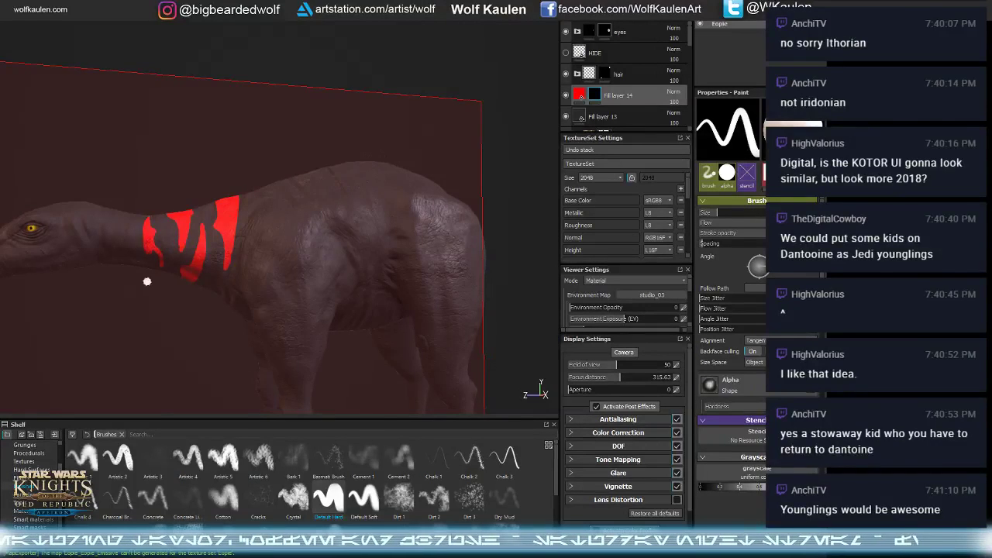
alt+drag(147, 282, 131, 233)
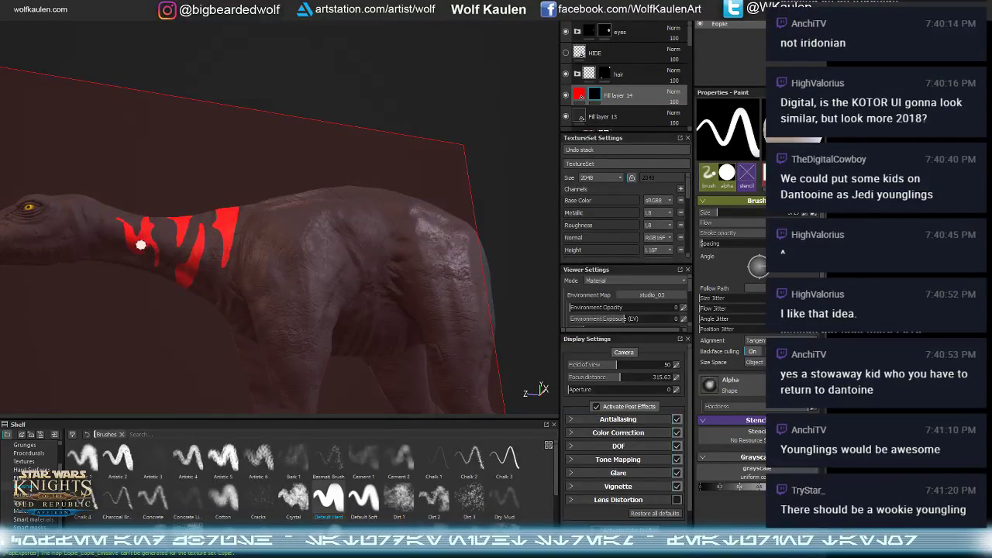
alt+drag(137, 271, 152, 235)
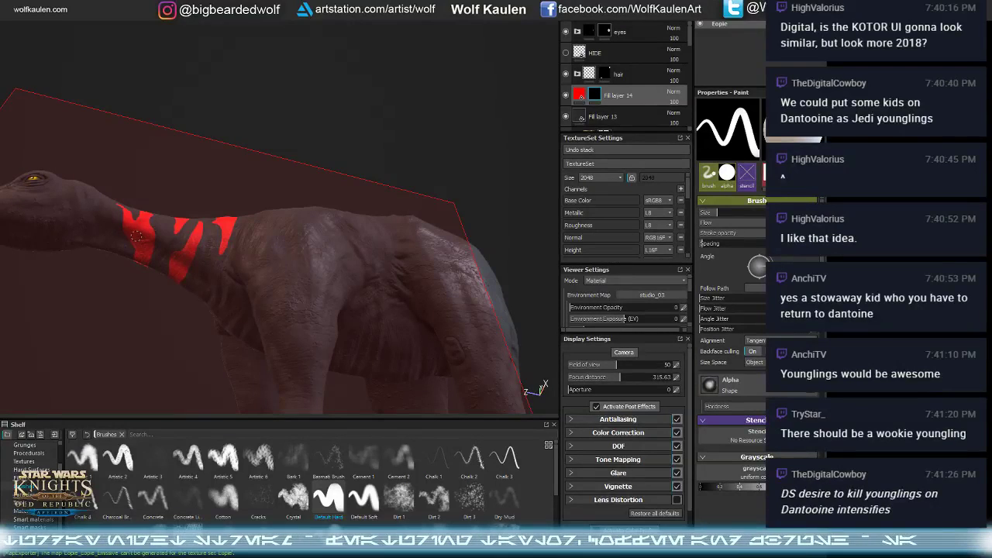
alt+drag(133, 244, 101, 328)
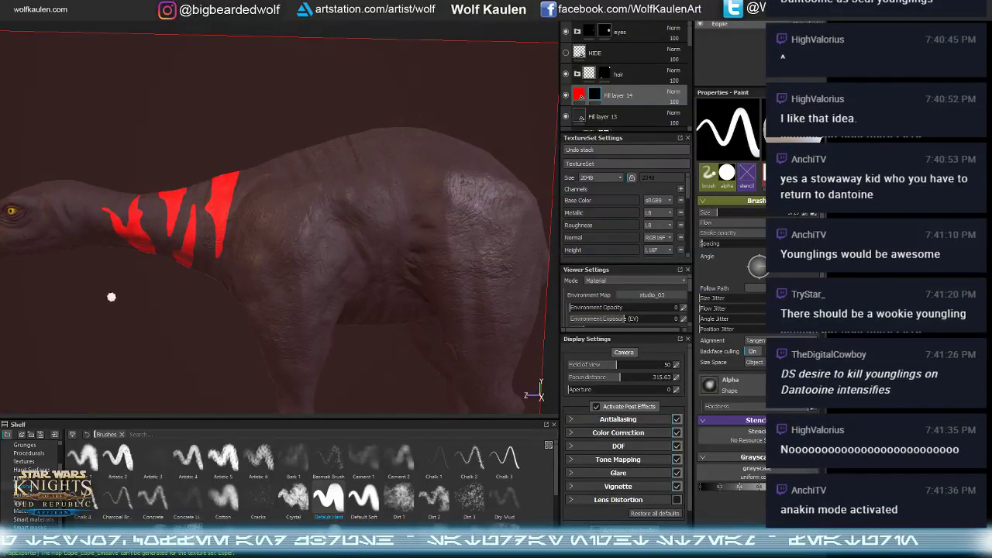
alt+drag(112, 324, 131, 238)
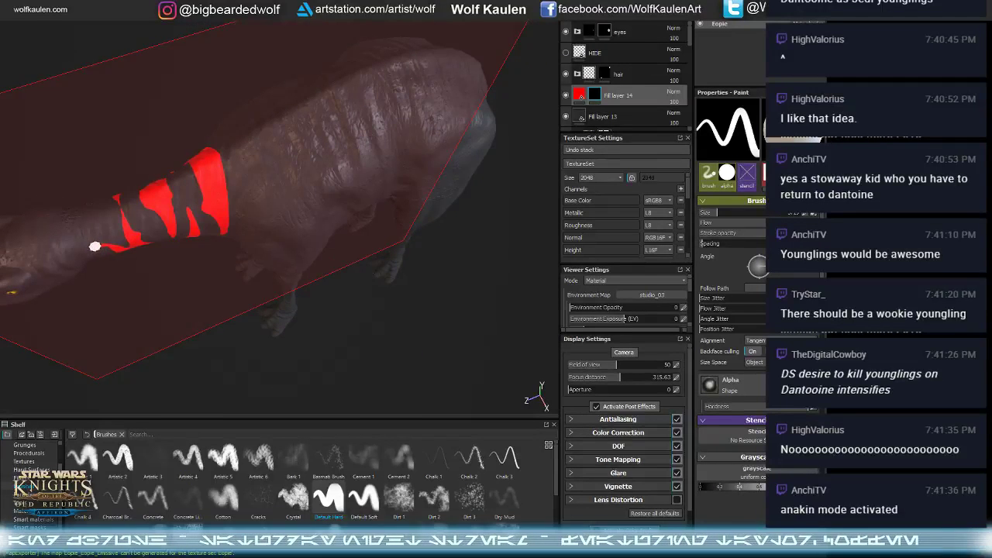
- Extend the rearmost neck stripe into points toward the shoulders and paint a broad red band just behind the head
mouse_move(110, 248)
alt+mouse_down()
mouse_move(264, 237)
mouse_move(246, 194)
alt+mouse_up()
mouse_move(205, 169)
mouse_down()
mouse_move(248, 185)
mouse_move(226, 201)
mouse_move(228, 189)
mouse_up()
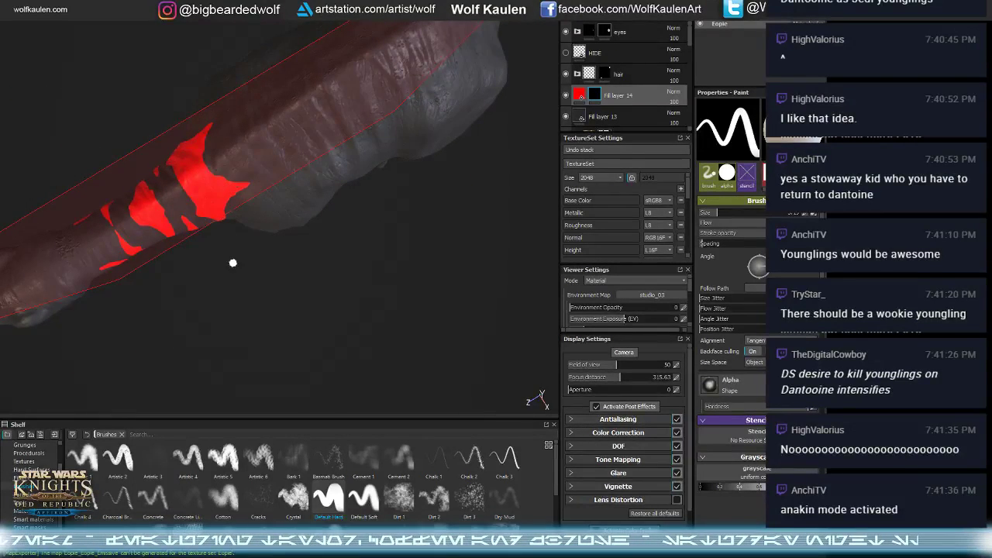
mouse_move(233, 263)
alt+mouse_down()
mouse_move(229, 153)
mouse_move(151, 290)
mouse_move(263, 227)
mouse_move(191, 288)
alt+mouse_up()
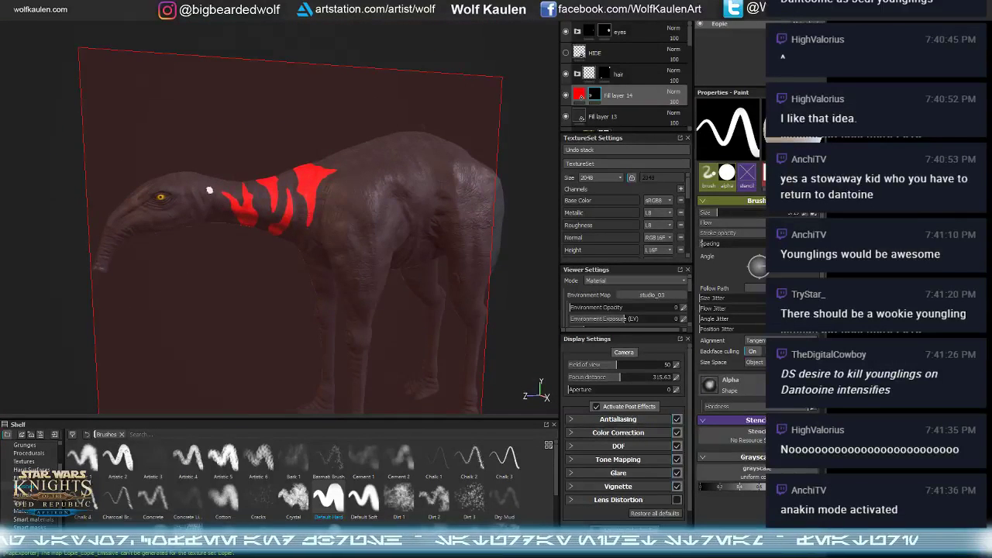
alt+drag(216, 177, 190, 204)
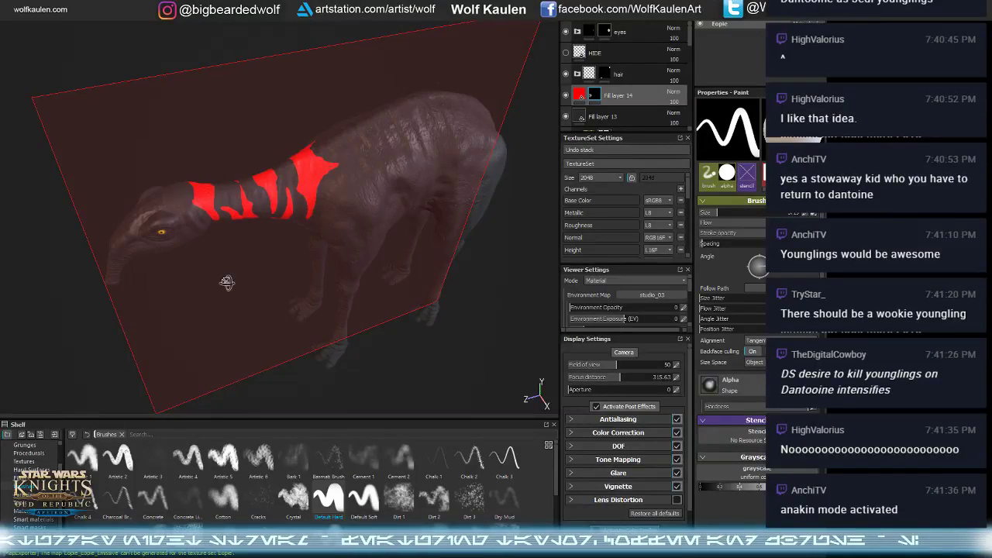
alt+shift+drag(214, 217, 222, 427)
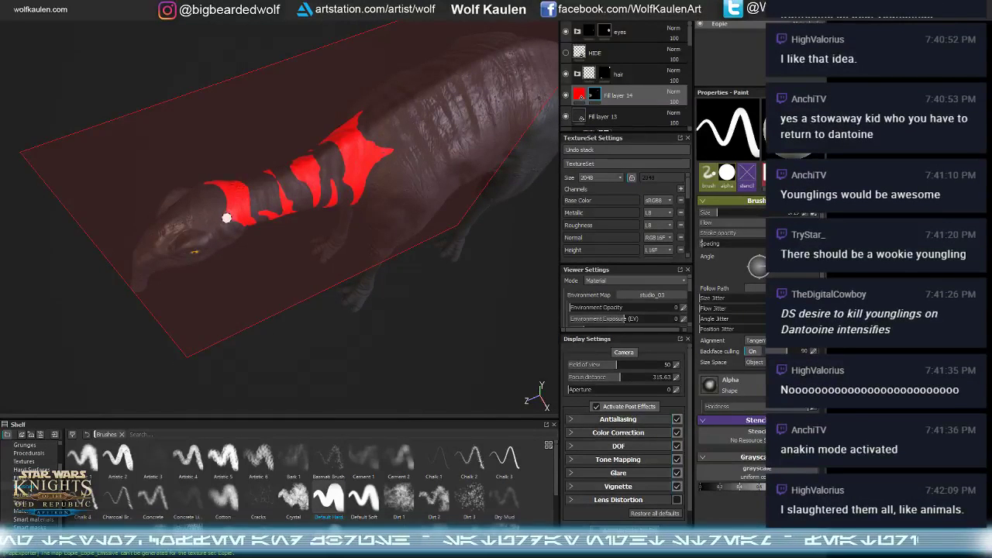
- Paint a jagged red patch on the Eopie's cheek behind the jaw and extend the nearby neck stripes toward the throat
alt+drag(229, 214, 211, 203)
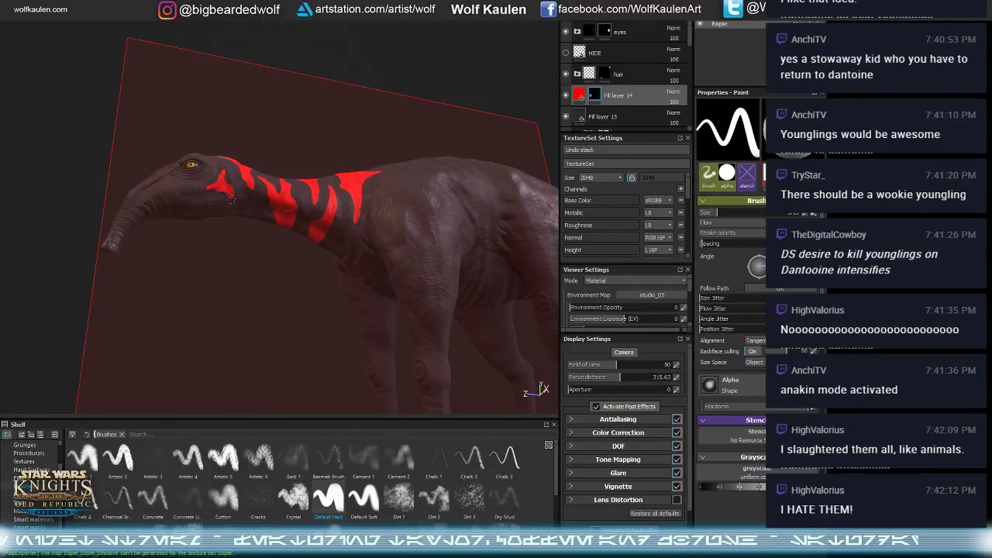
alt+drag(239, 255, 245, 178)
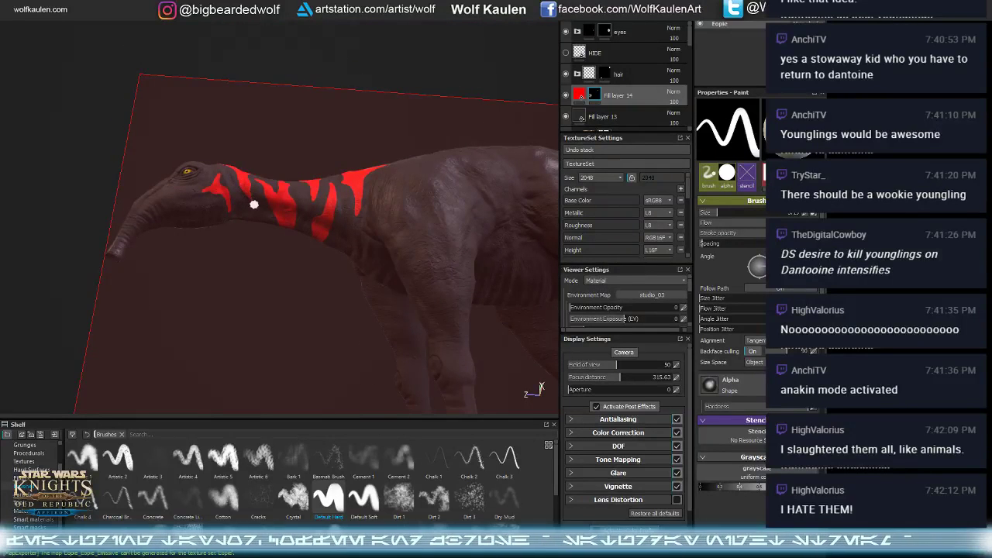
alt+drag(250, 201, 293, 202)
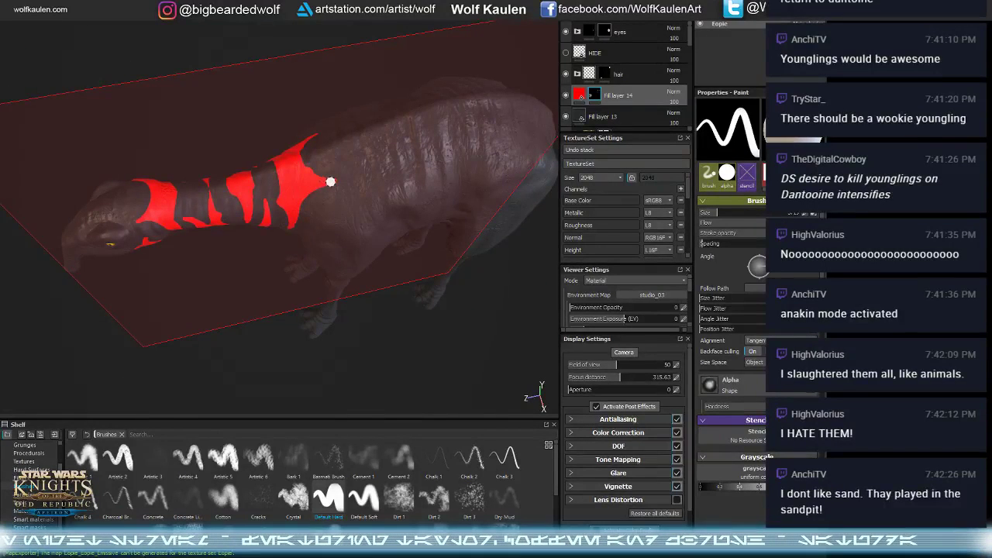
- Paint a branching red stripe over the Eopie's shoulder and down toward the front leg
mouse_move(333, 182)
alt+mouse_down()
mouse_move(324, 204)
mouse_move(341, 187)
mouse_move(350, 208)
alt+mouse_up()
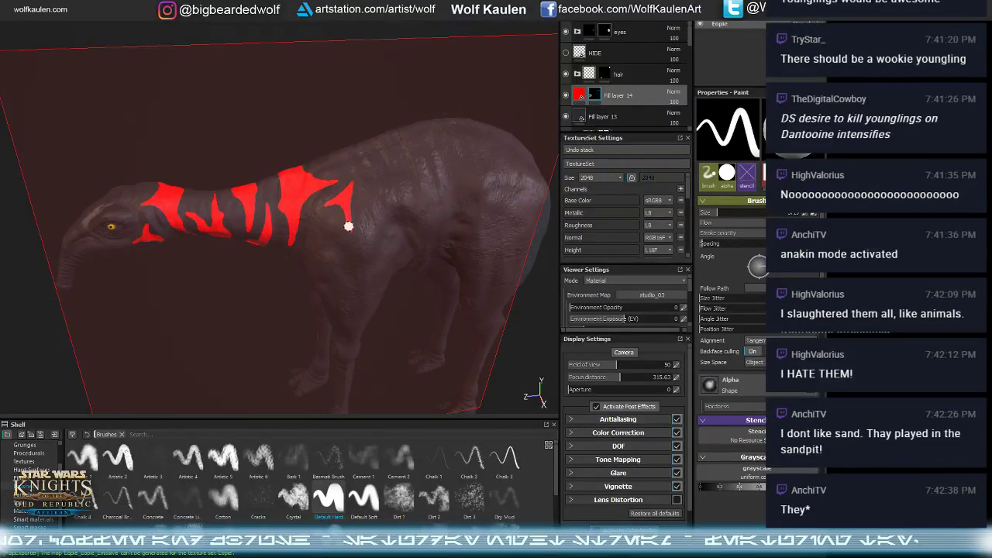
alt+drag(346, 256, 350, 215)
mouse_move(315, 274)
alt+mouse_down()
mouse_move(366, 234)
mouse_move(331, 249)
mouse_move(342, 238)
mouse_move(310, 282)
mouse_move(341, 242)
mouse_move(333, 197)
alt+mouse_up()
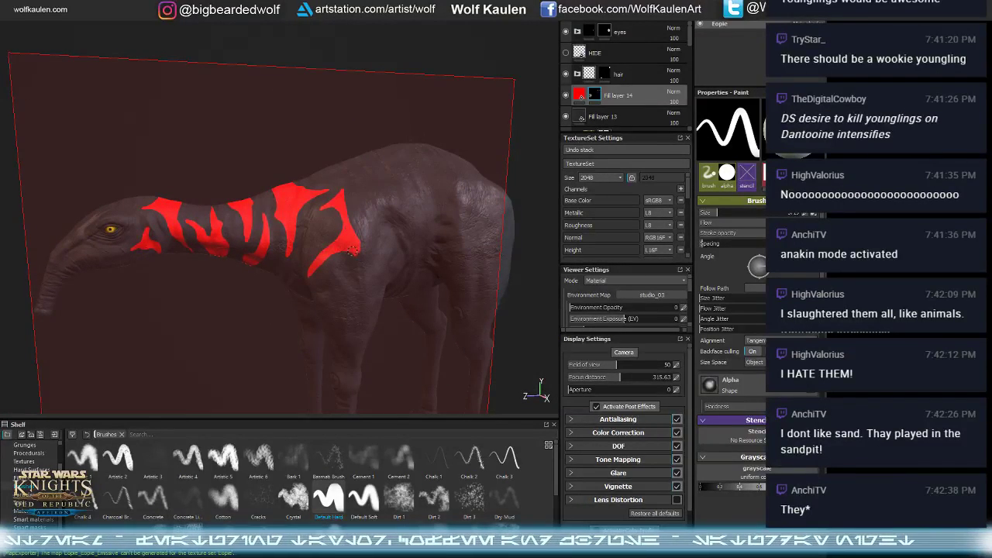
mouse_move(354, 257)
alt+mouse_down()
mouse_move(343, 255)
mouse_move(351, 303)
mouse_move(375, 346)
mouse_move(388, 287)
mouse_move(381, 267)
alt+mouse_up()
- Paint hooked red streaks on the upper back and join them to the broad band at the neck's base
mouse_move(333, 221)
mouse_down()
mouse_move(356, 203)
mouse_move(366, 217)
mouse_up()
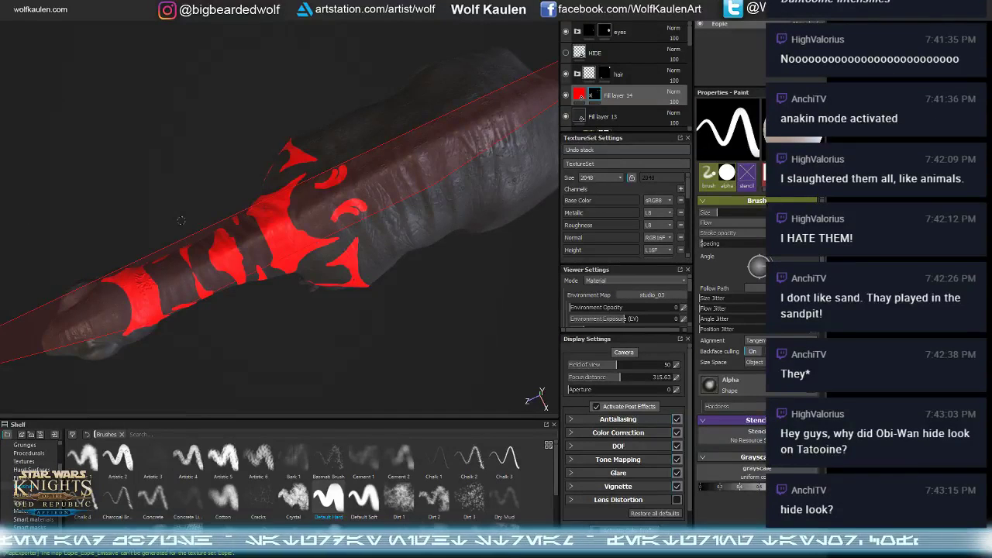
key(ctrl+z)
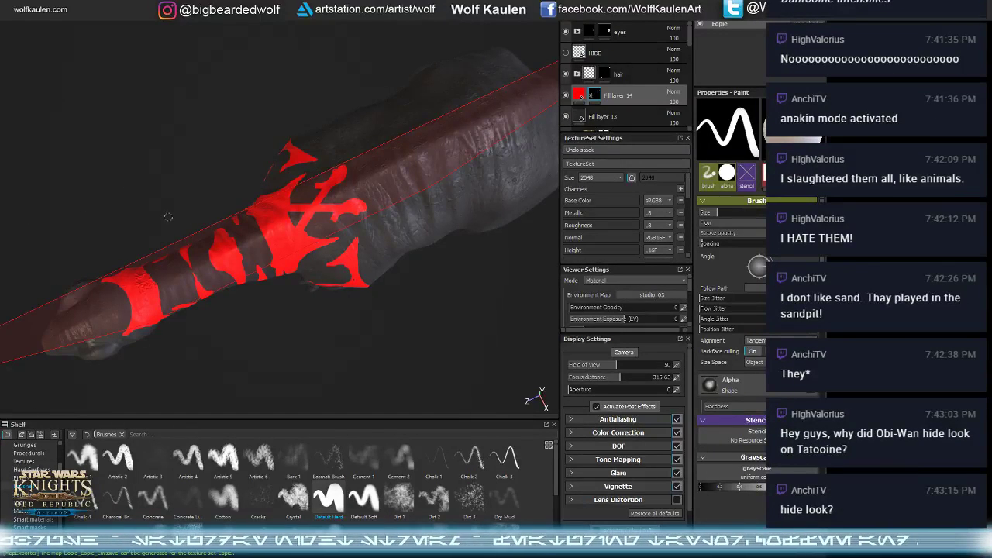
alt+drag(354, 362, 381, 257)
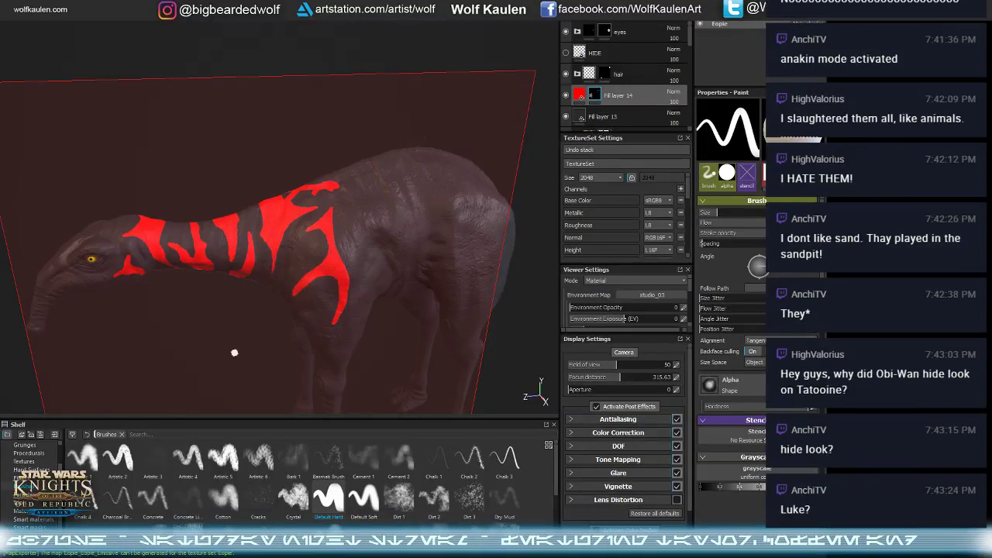
key(alt)
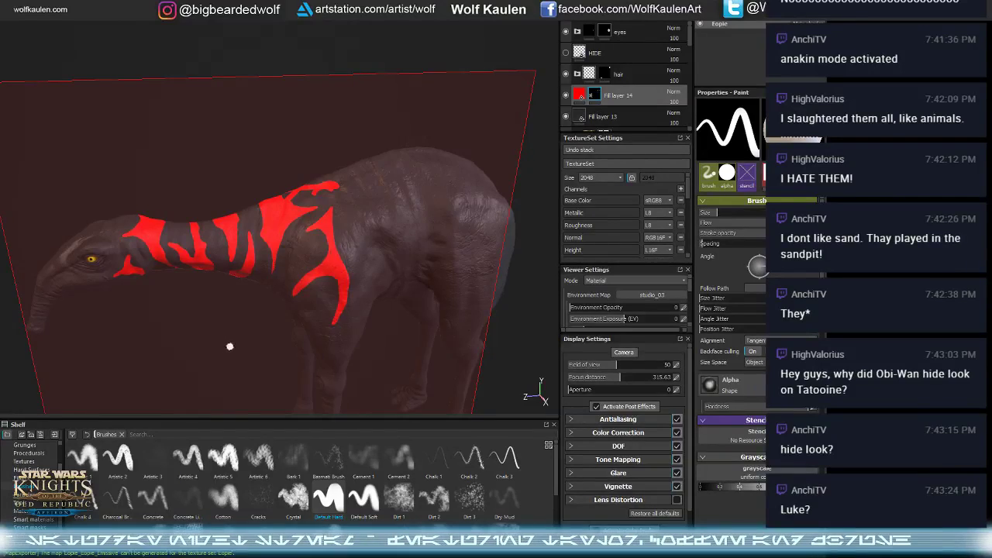
mouse_move(229, 347)
alt+mouse_down()
mouse_move(222, 376)
mouse_move(233, 406)
mouse_move(250, 407)
alt+mouse_up()
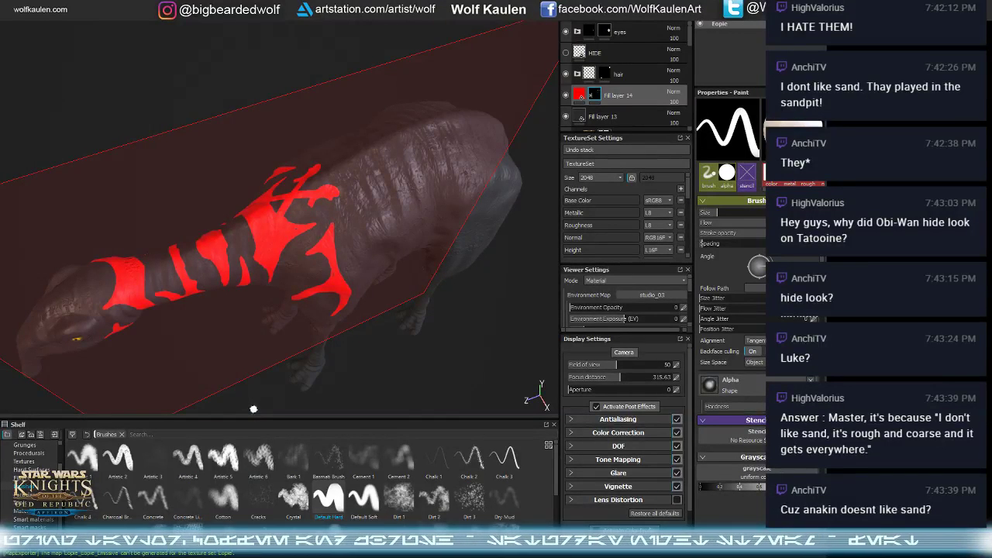
- Paint pointed, jagged red stripes on the Eopie's side just behind the shoulder
alt+drag(335, 101, 341, 179)
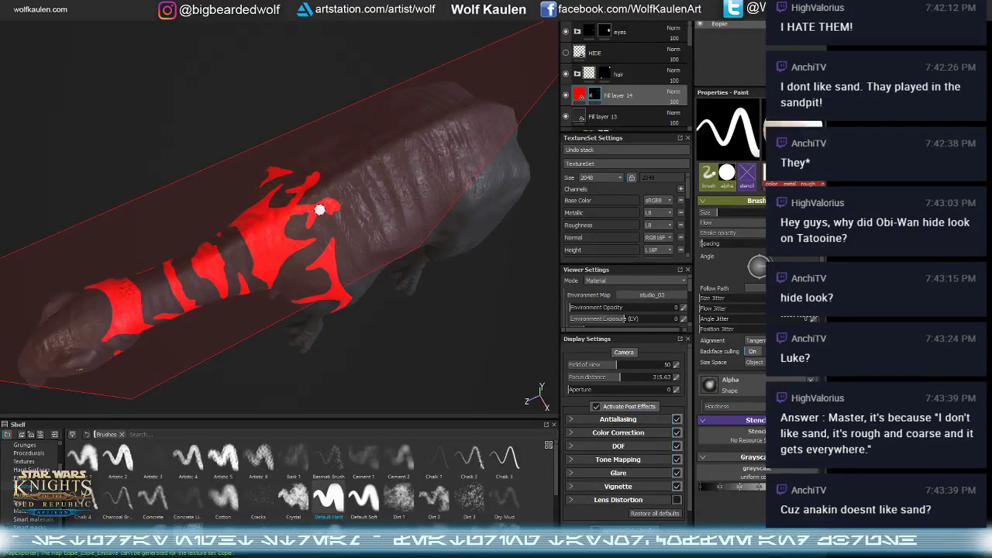
mouse_move(321, 206)
alt+mouse_down()
mouse_move(364, 227)
mouse_move(328, 150)
mouse_move(341, 167)
alt+mouse_up()
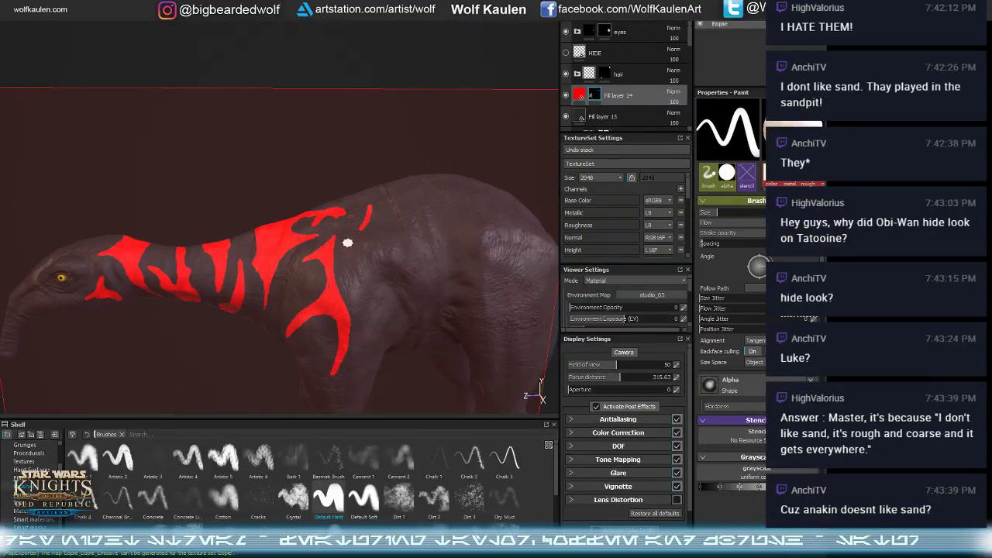
mouse_move(370, 231)
mouse_down()
mouse_move(365, 258)
mouse_move(373, 209)
mouse_up()
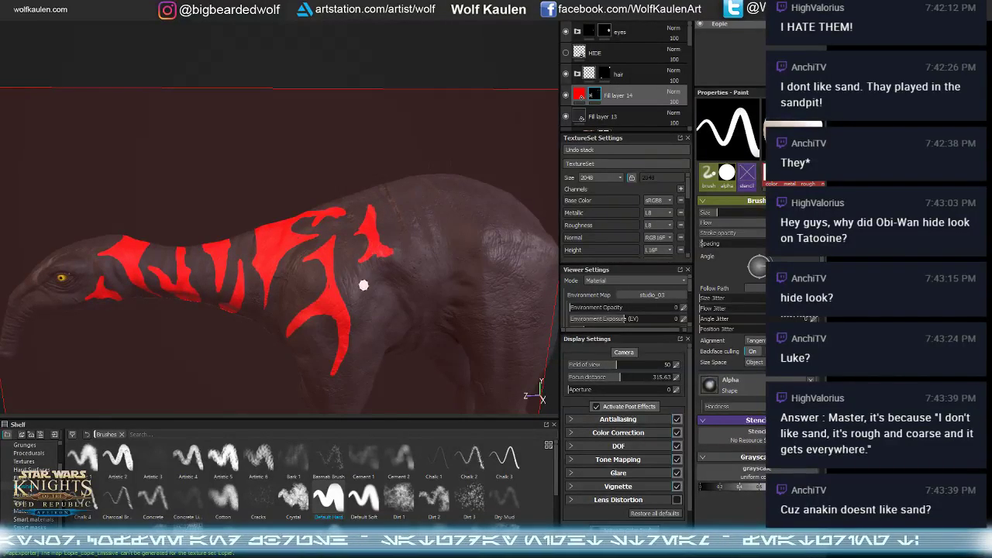
mouse_move(347, 273)
mouse_down()
mouse_move(377, 279)
mouse_move(392, 304)
mouse_up()
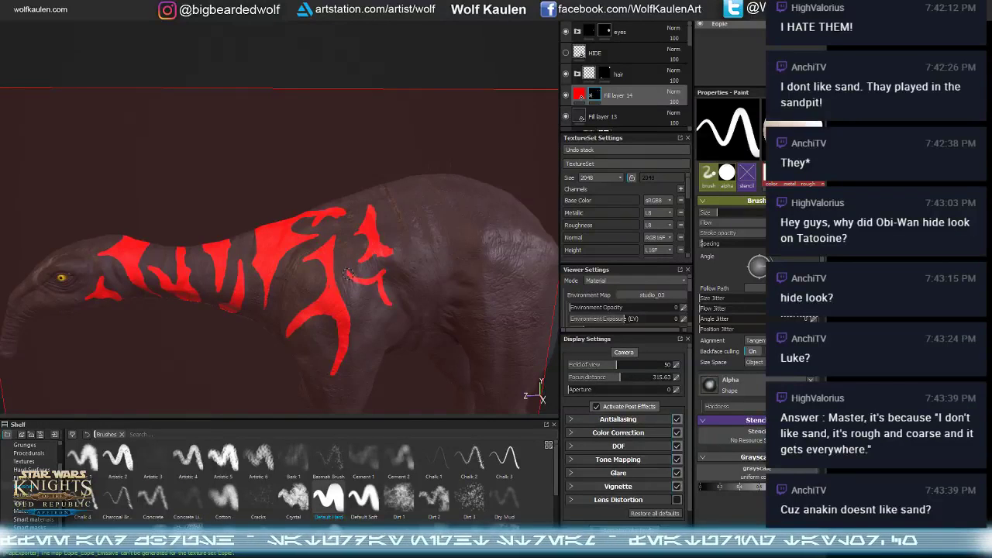
drag(351, 279, 378, 291)
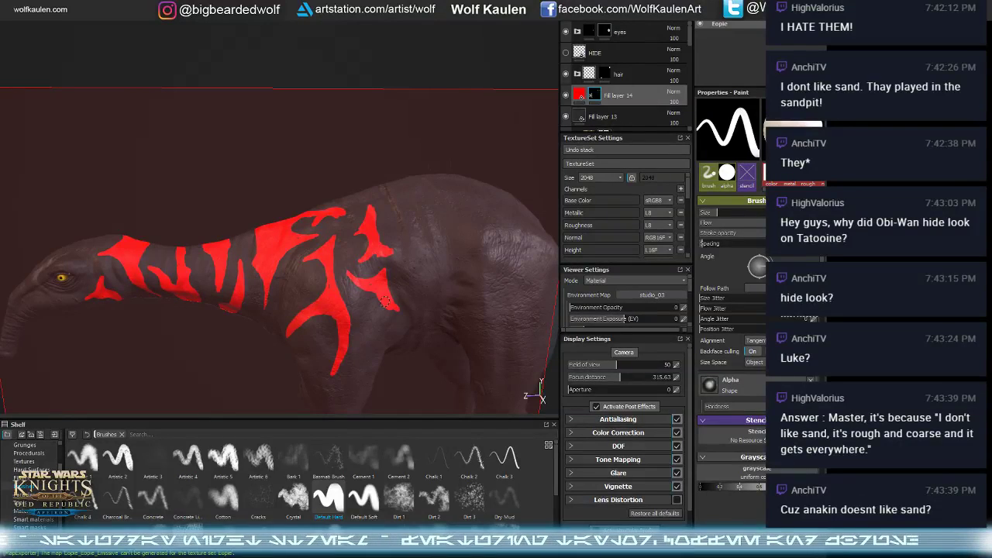
- Paint a star-shaped red patch across the middle of the back and a long wavy stripe down the flank behind it
mouse_move(375, 285)
alt+mouse_down()
mouse_move(395, 341)
mouse_move(432, 339)
mouse_move(271, 216)
mouse_move(194, 279)
alt+mouse_up()
alt+middle_drag(194, 279, 177, 286)
alt+drag(156, 278, 252, 318)
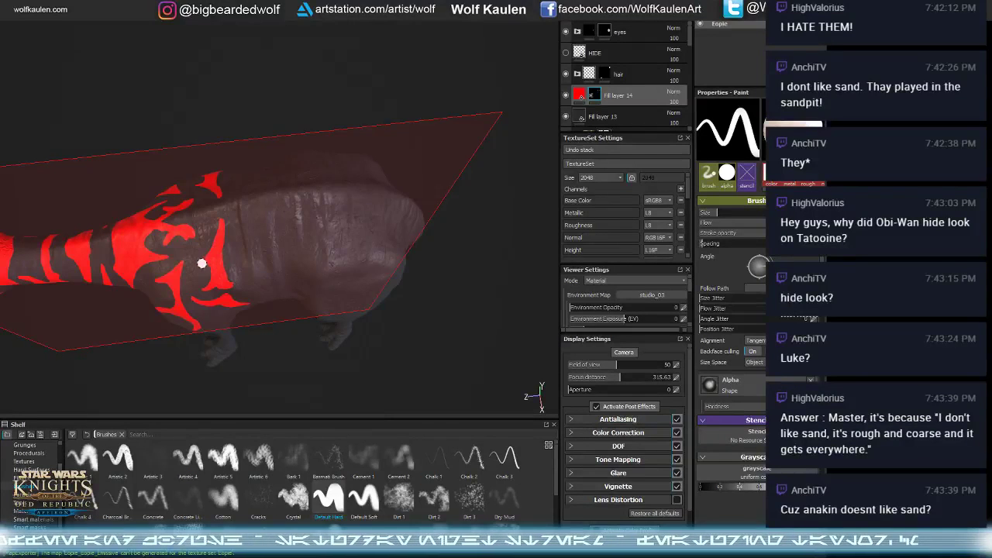
alt+drag(227, 228, 251, 204)
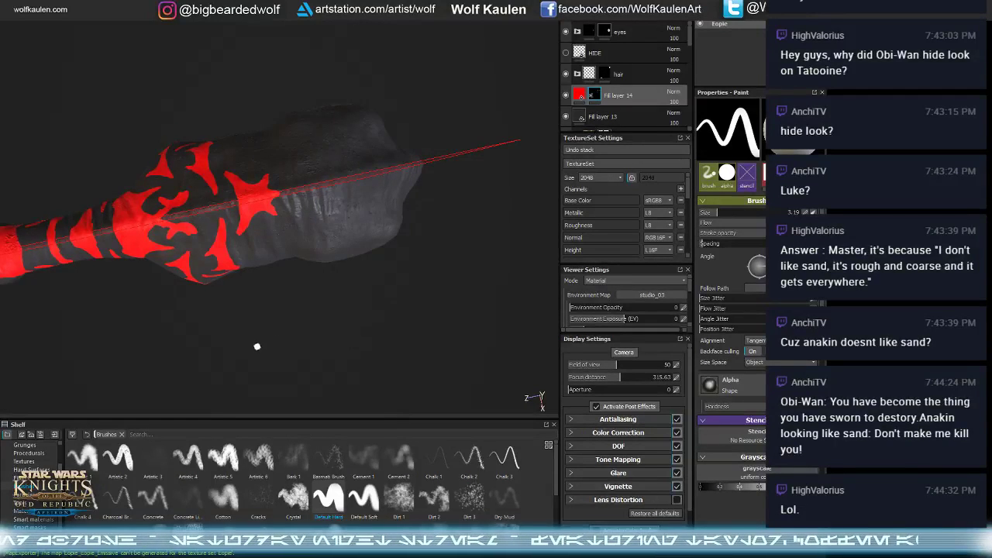
mouse_move(258, 346)
alt+mouse_down()
mouse_move(253, 255)
mouse_move(244, 299)
mouse_move(267, 285)
alt+mouse_up()
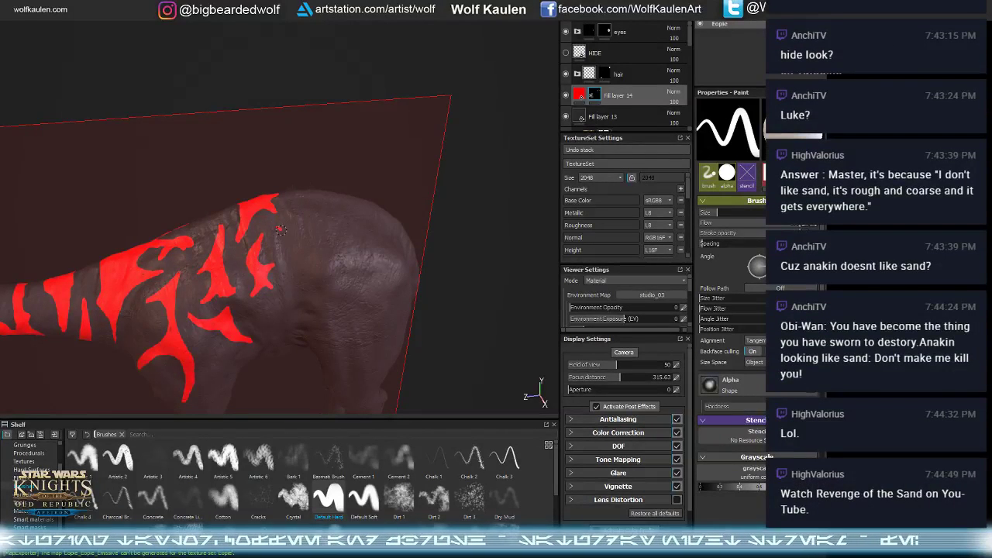
mouse_move(287, 313)
mouse_down()
mouse_move(287, 361)
mouse_move(283, 342)
mouse_up()
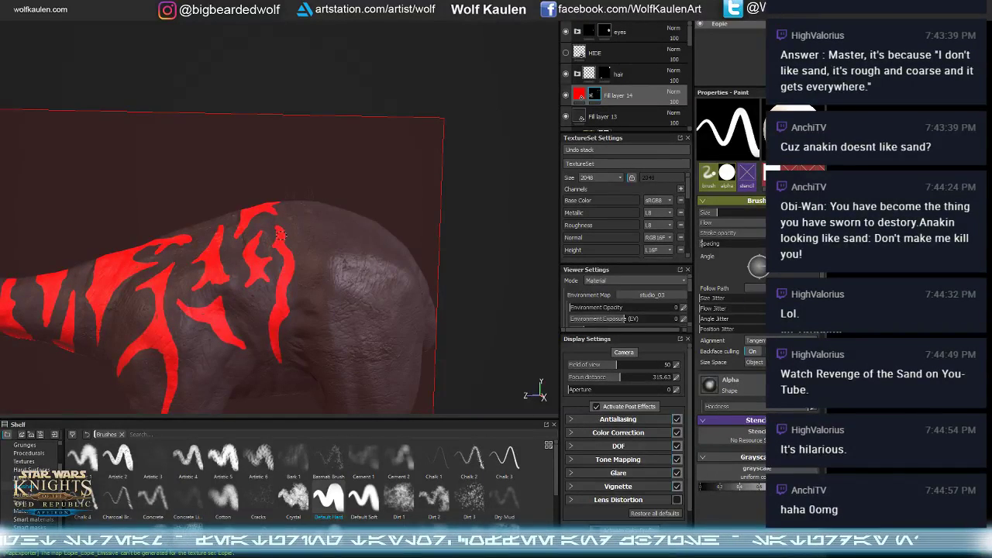
- Paint a narrow red stripe running vertically from the brow through the Eopie's eye onto the cheek
scroll(282, 254, down, 6)
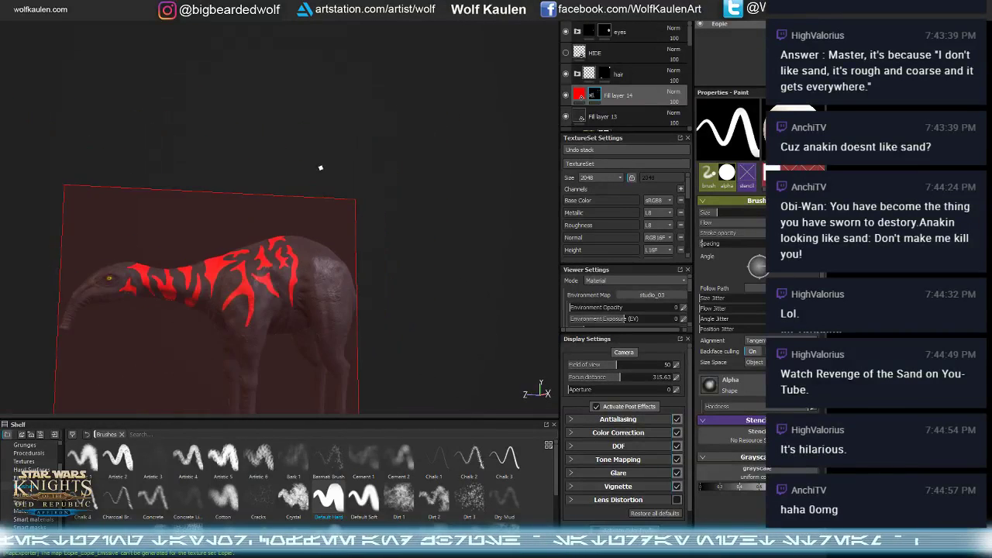
alt+drag(320, 168, 245, 220)
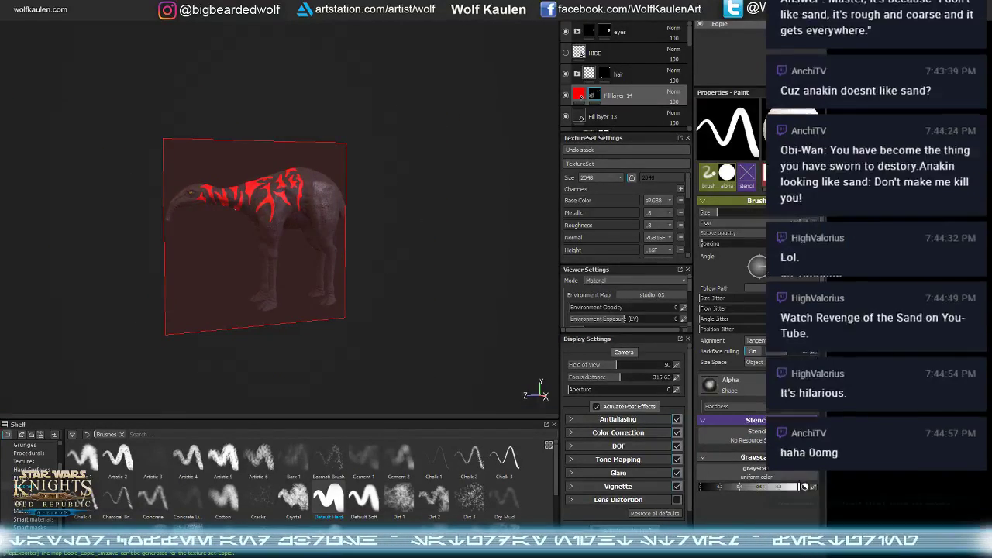
scroll(256, 233, up, 3)
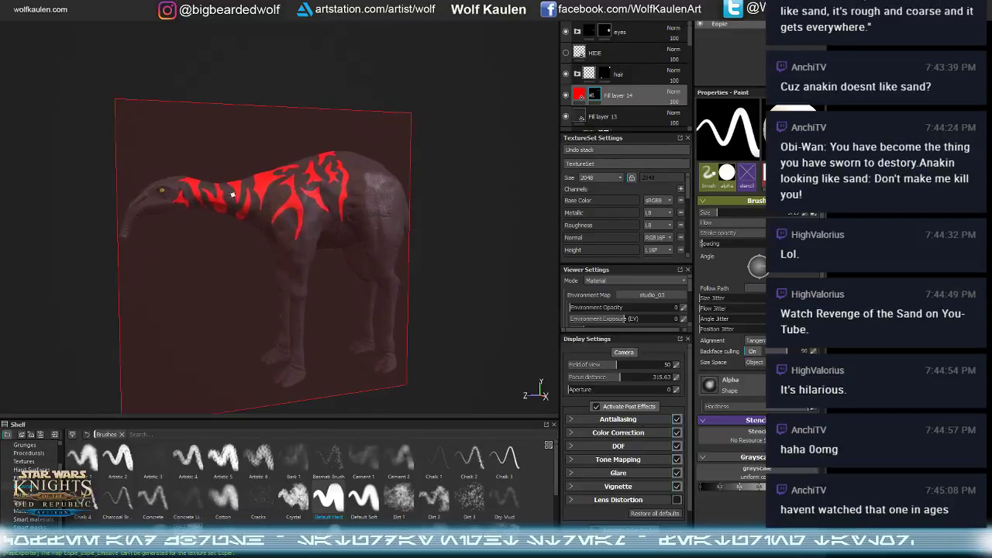
mouse_move(342, 256)
alt+mouse_down()
mouse_move(403, 271)
mouse_move(195, 137)
mouse_move(230, 275)
mouse_move(250, 257)
alt+mouse_up()
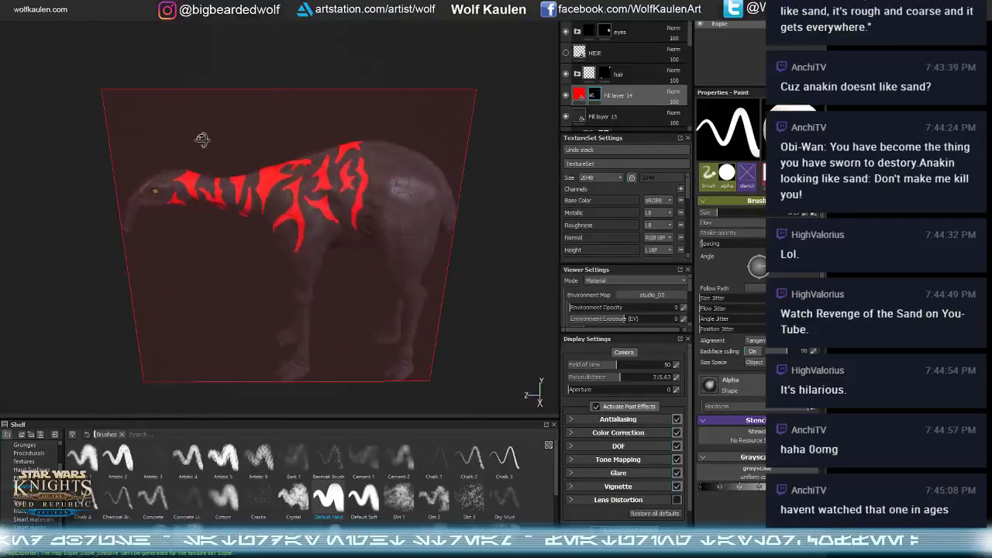
alt+middle_drag(403, 282, 570, 293)
scroll(333, 207, up, 5)
alt+drag(333, 206, 289, 167)
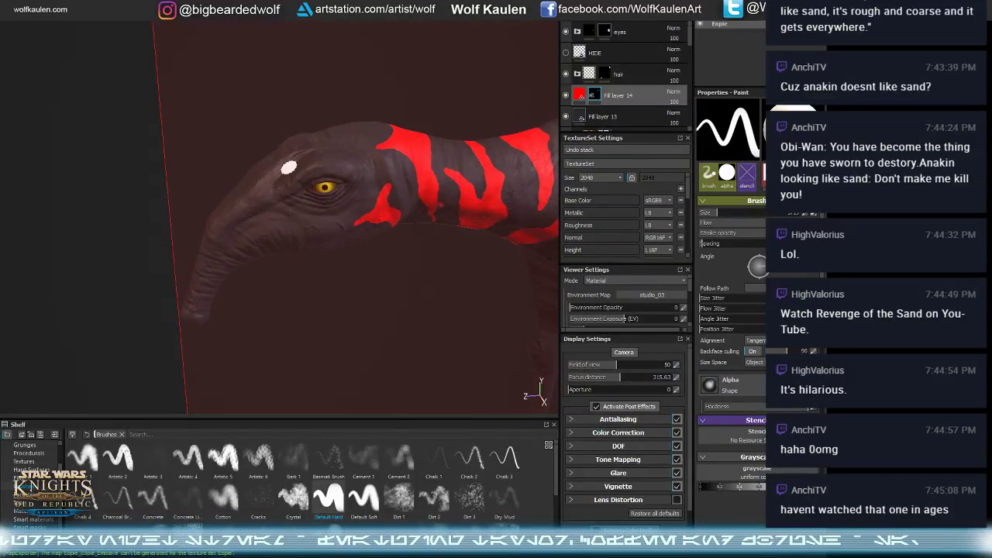
click(340, 160)
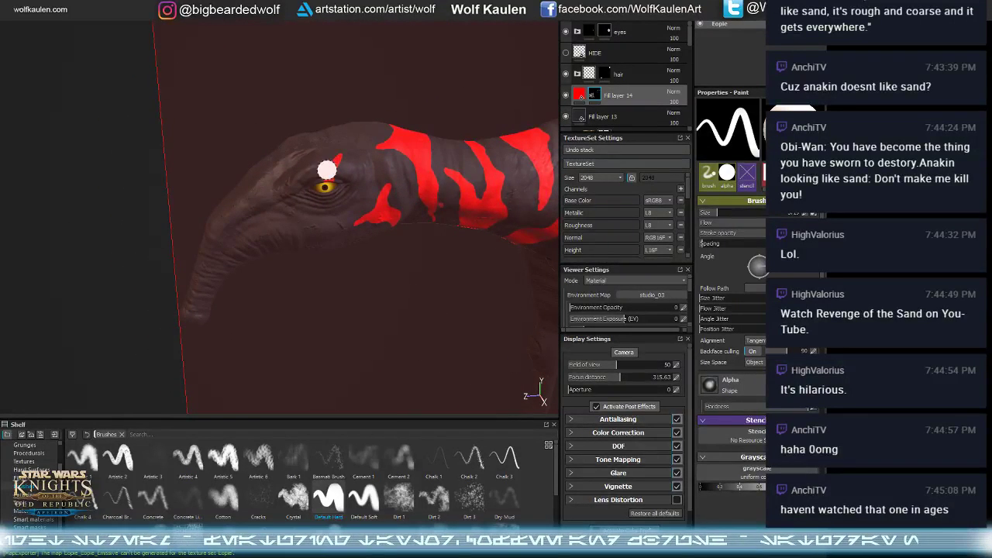
drag(327, 169, 339, 153)
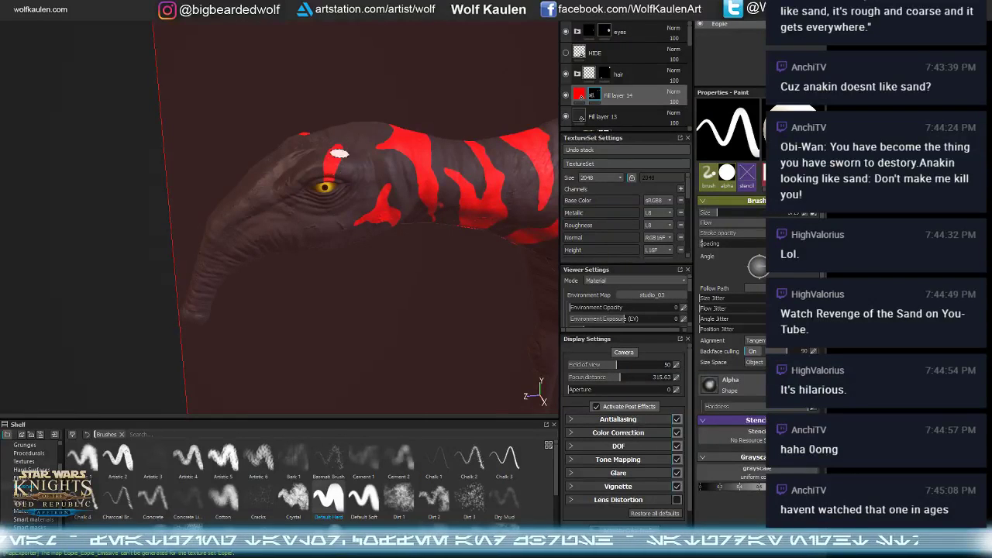
alt+drag(328, 186, 326, 184)
mouse_move(330, 223)
mouse_down()
mouse_move(326, 179)
mouse_move(327, 208)
mouse_up()
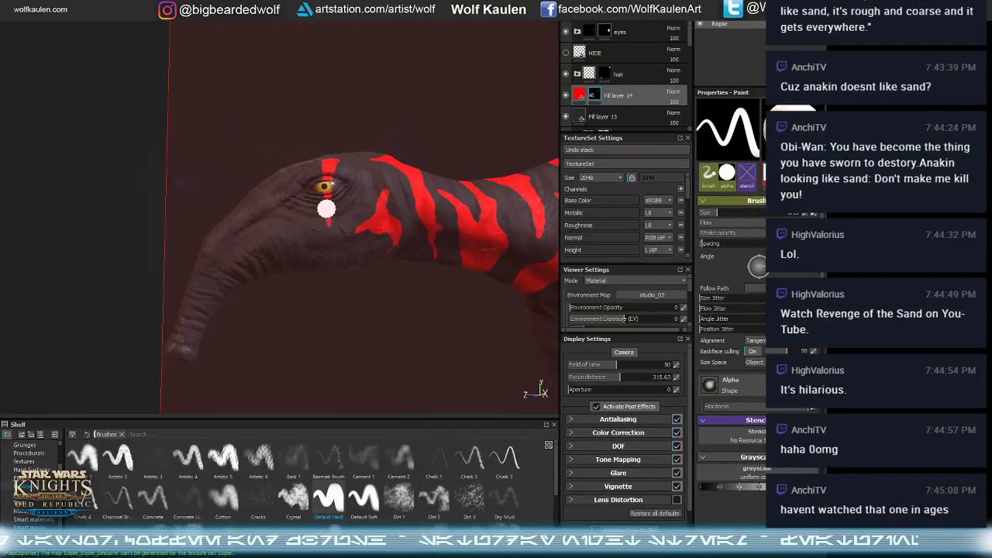
- Extend the eye stripe back over the crown and paint jagged red marks on the forehead and the side of the snout
alt+drag(341, 175, 337, 225)
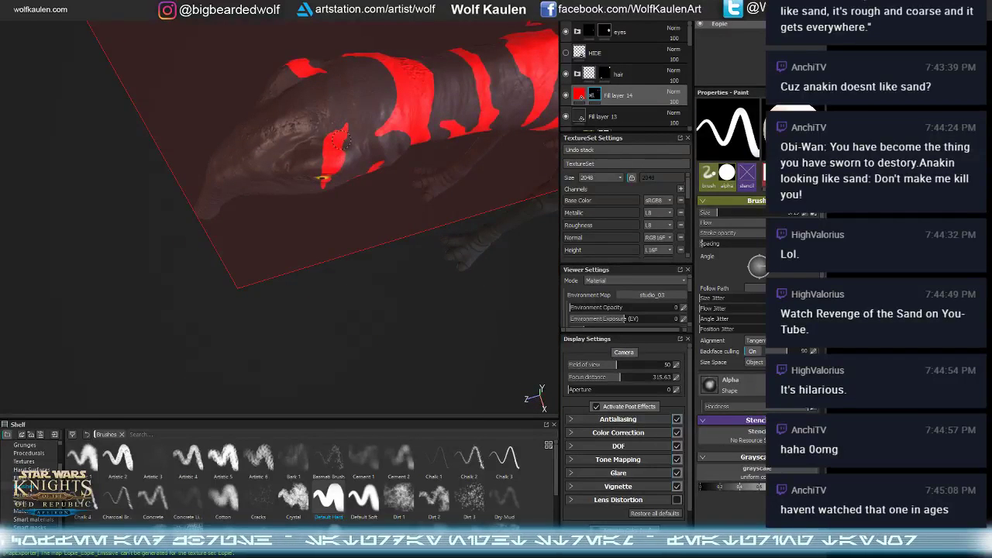
mouse_move(351, 117)
mouse_down()
mouse_move(366, 104)
mouse_move(343, 124)
mouse_move(357, 109)
mouse_up()
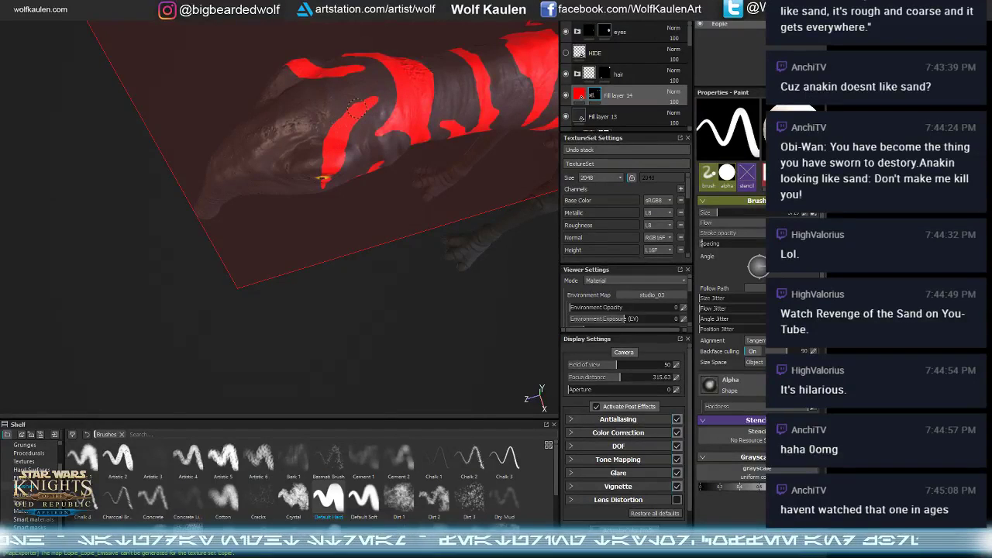
mouse_move(322, 152)
alt+mouse_down()
mouse_move(326, 193)
mouse_move(315, 132)
mouse_move(283, 129)
alt+mouse_up()
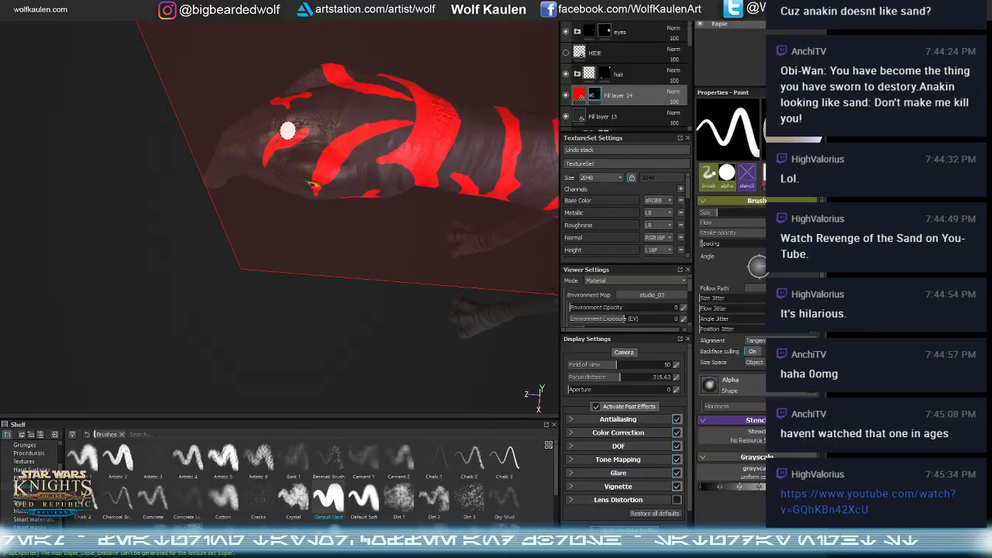
alt+drag(271, 154, 304, 97)
mouse_move(297, 178)
alt+mouse_down()
mouse_move(282, 229)
mouse_move(281, 198)
alt+mouse_up()
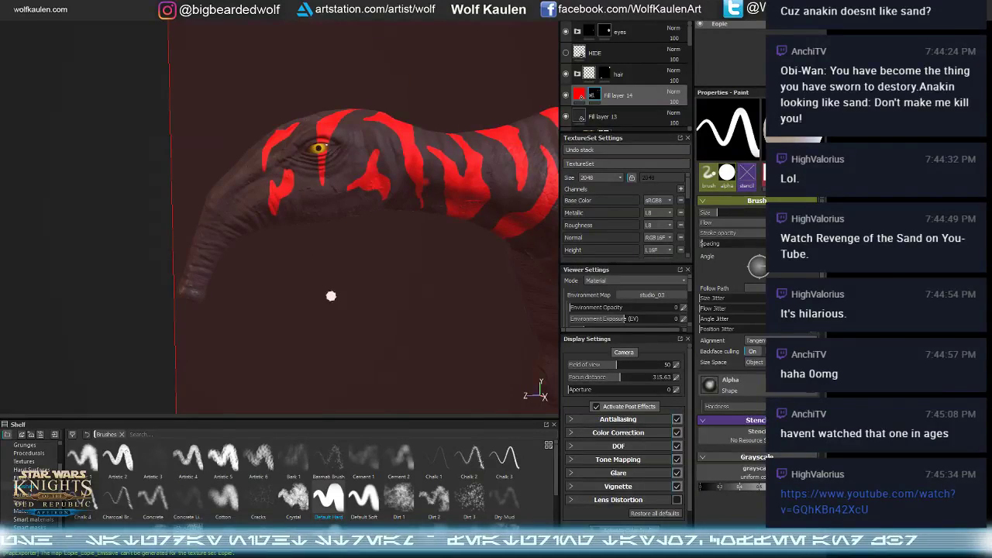
- Paint a red band with downward points across the base of the trunk, and add stripes along the trunk and under the jaw
scroll(315, 317, down, 8)
alt+middle_drag(353, 242, 283, 271)
alt+drag(284, 271, 255, 252)
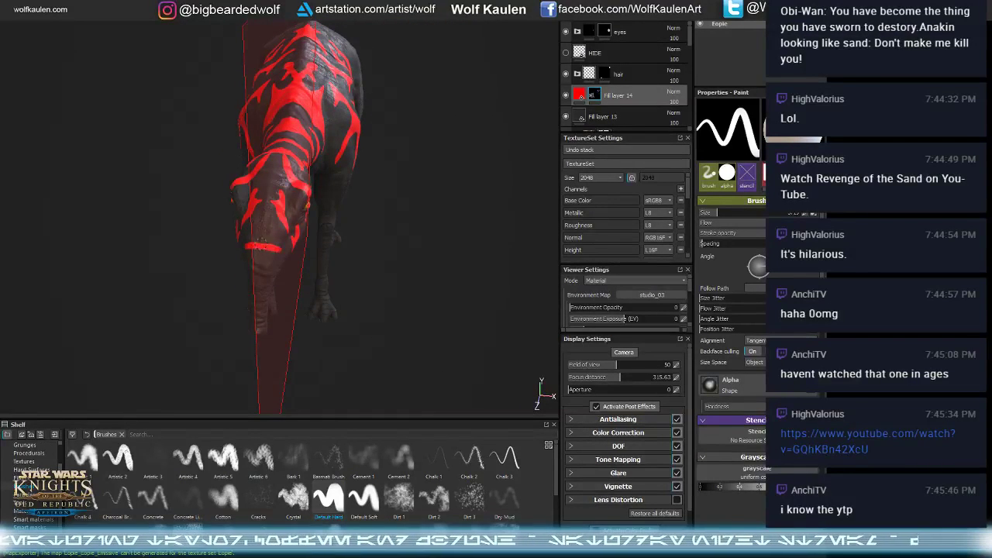
alt+drag(286, 274, 270, 248)
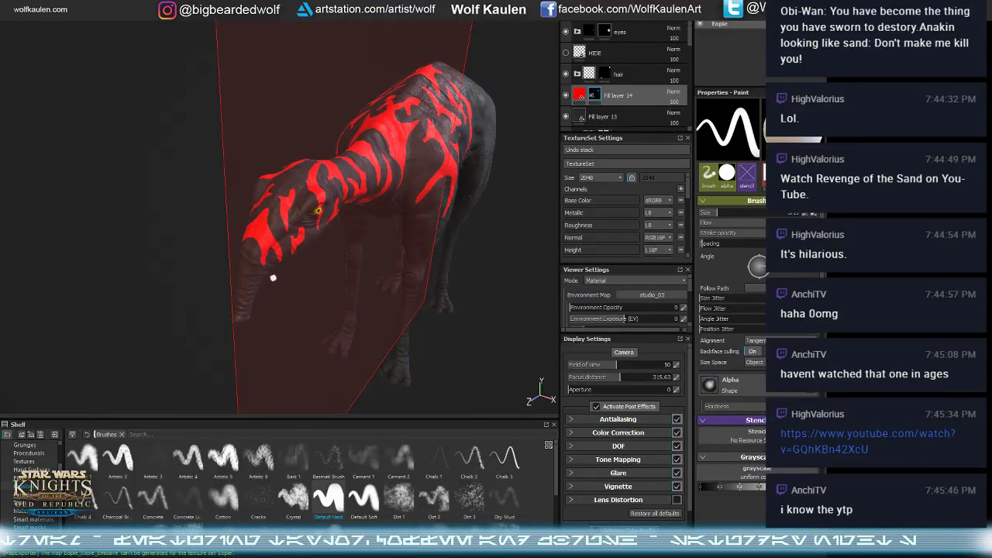
alt+drag(273, 277, 282, 277)
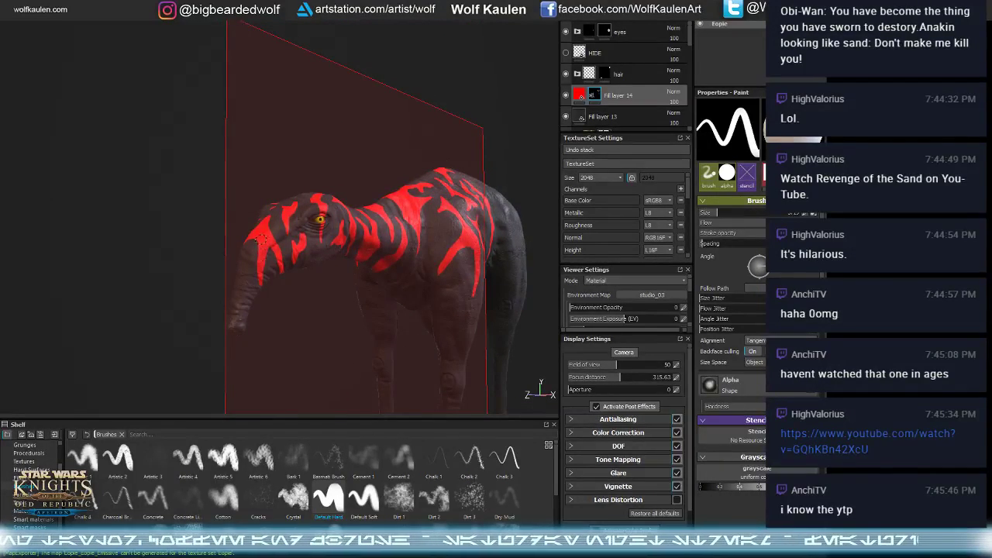
alt+drag(262, 238, 327, 265)
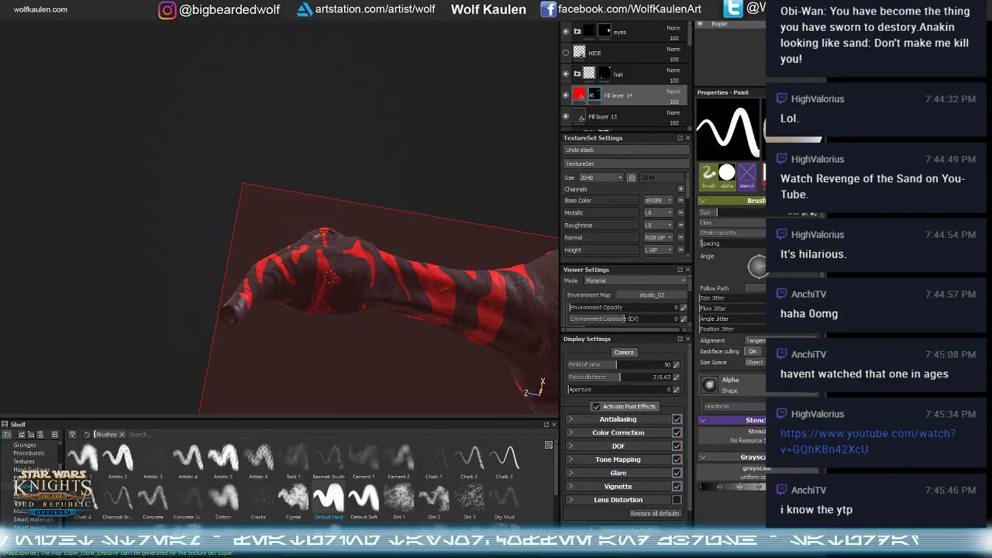
- Paint a thick jagged red stripe from the top of the rump down the hip, forking into two points at its lower end
alt+drag(331, 277, 261, 376)
alt+middle_drag(305, 302, 258, 289)
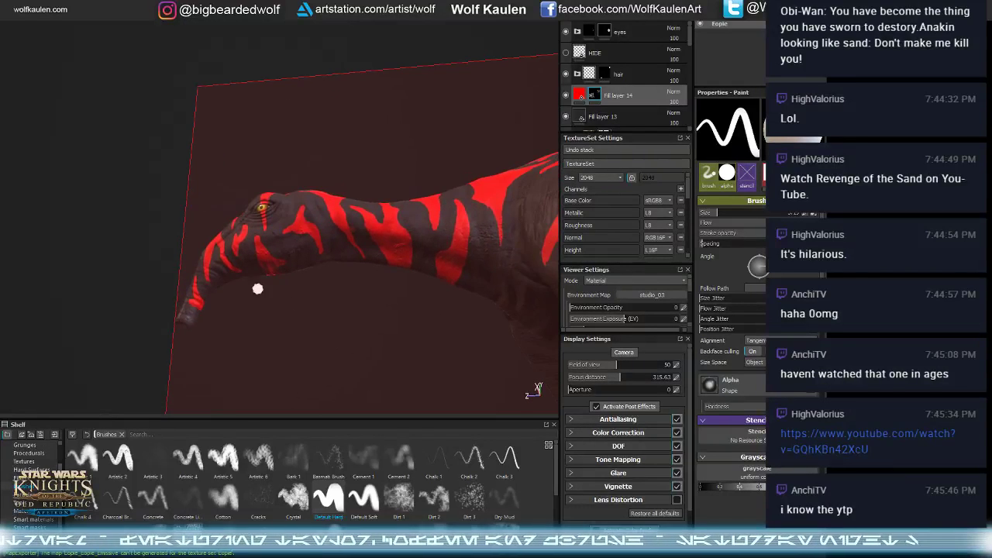
alt+drag(257, 288, 382, 241)
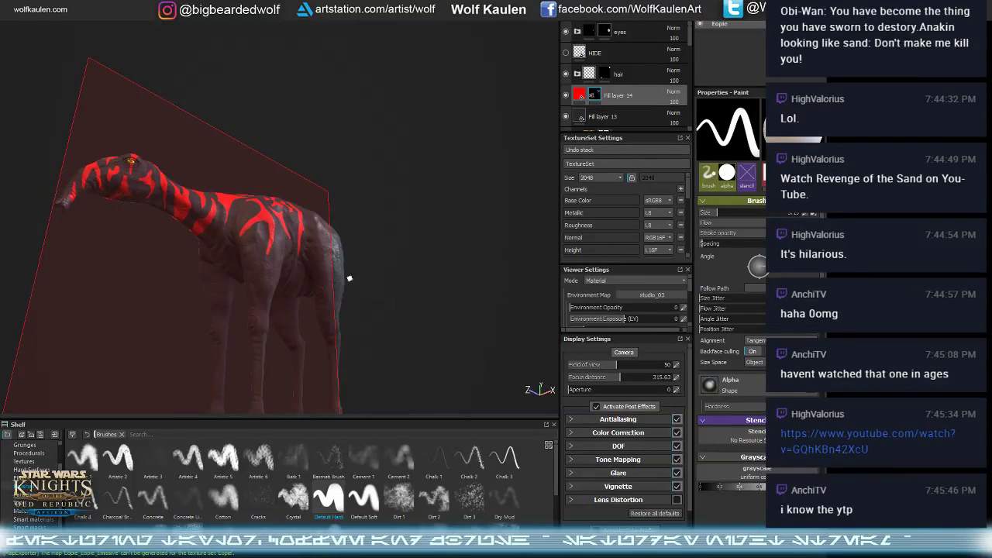
alt+right_drag(350, 279, 344, 310)
alt+drag(343, 310, 207, 378)
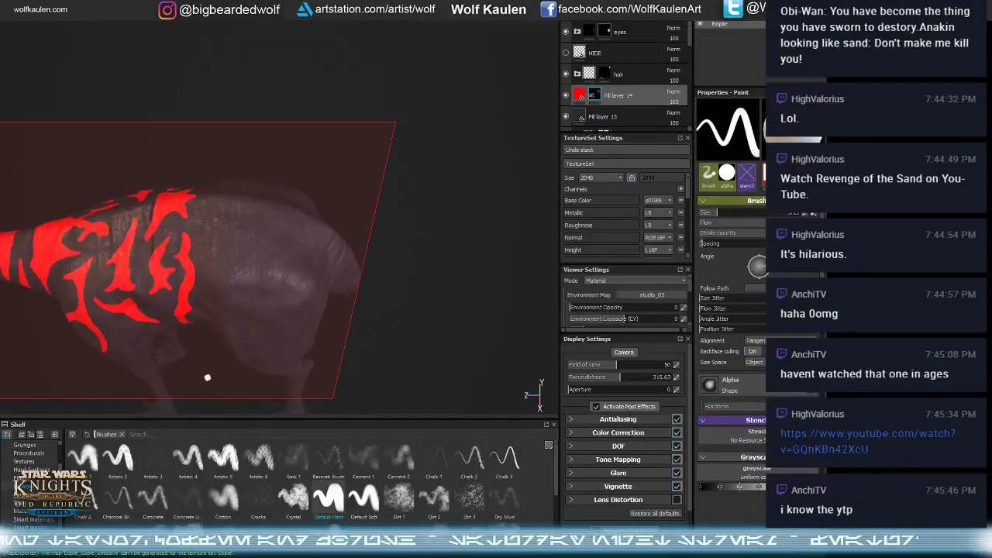
mouse_move(227, 200)
mouse_down()
mouse_move(237, 324)
mouse_move(267, 338)
mouse_move(257, 307)
mouse_move(277, 269)
mouse_move(253, 264)
mouse_move(263, 239)
mouse_move(244, 229)
mouse_move(227, 199)
mouse_move(234, 249)
mouse_move(248, 237)
mouse_move(243, 259)
mouse_up()
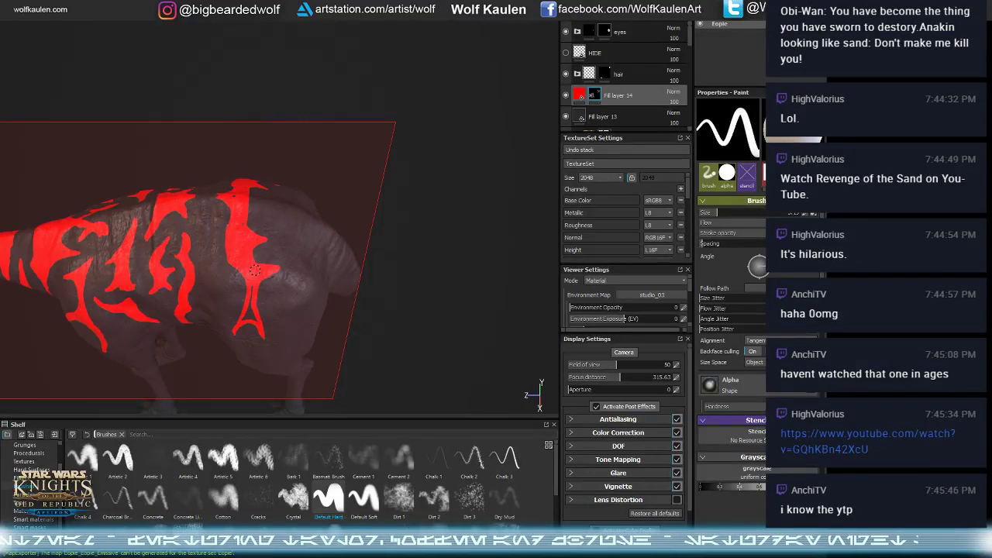
scroll(72, 287, down, 3)
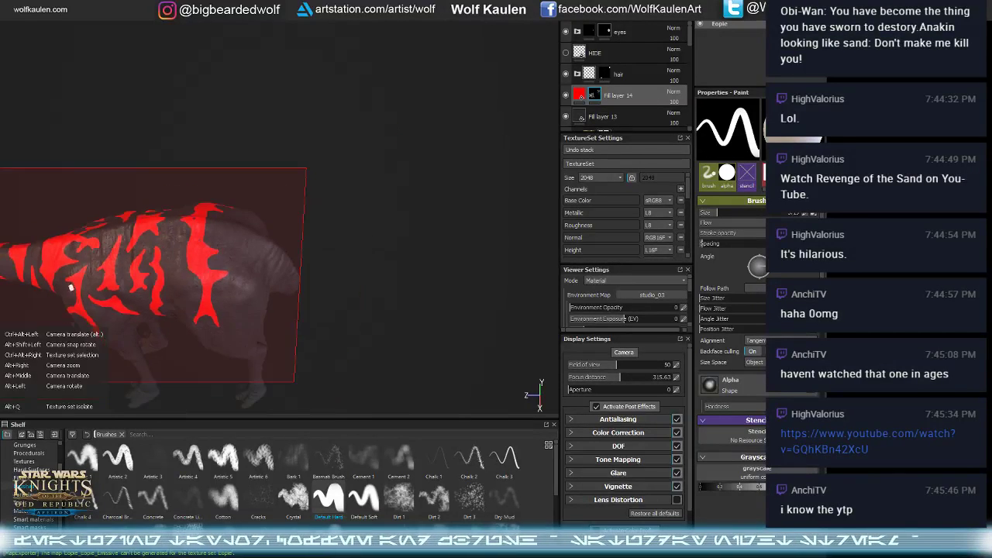
- Paint a pointed red patch on the front of the shoulder, then turn symmetry on and paint it on both shoulders
mouse_move(71, 287)
alt+mouse_down()
mouse_move(371, 252)
mouse_move(332, 238)
alt+mouse_up()
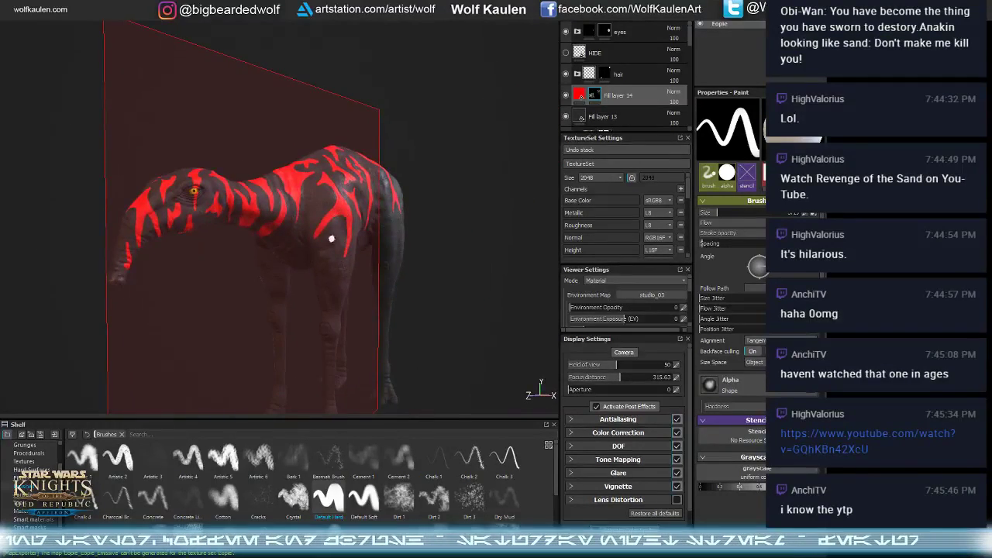
mouse_move(264, 324)
alt+mouse_down()
mouse_move(342, 283)
mouse_move(380, 287)
mouse_move(318, 284)
mouse_move(332, 293)
alt+mouse_up()
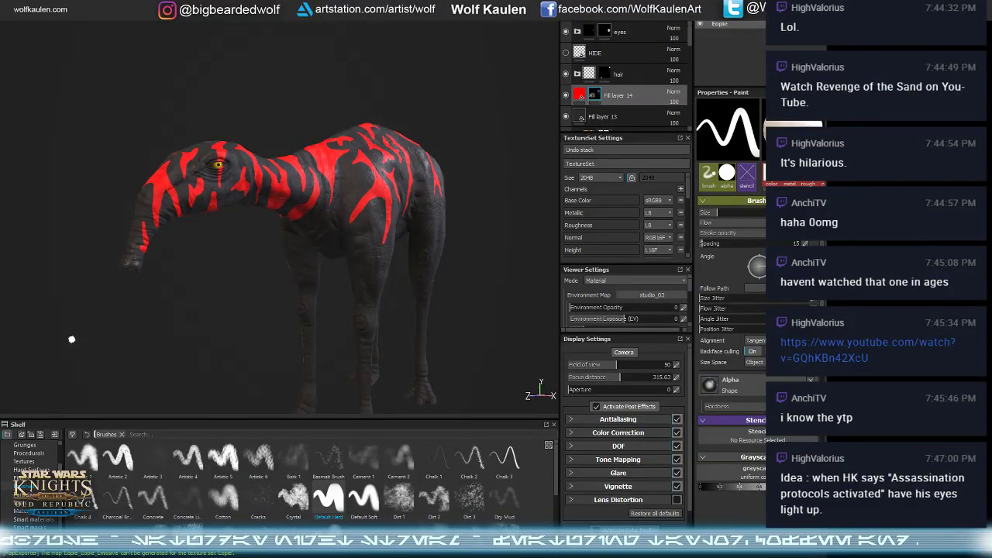
mouse_move(326, 265)
alt+mouse_down()
mouse_move(351, 340)
mouse_move(347, 296)
mouse_move(287, 266)
alt+mouse_up()
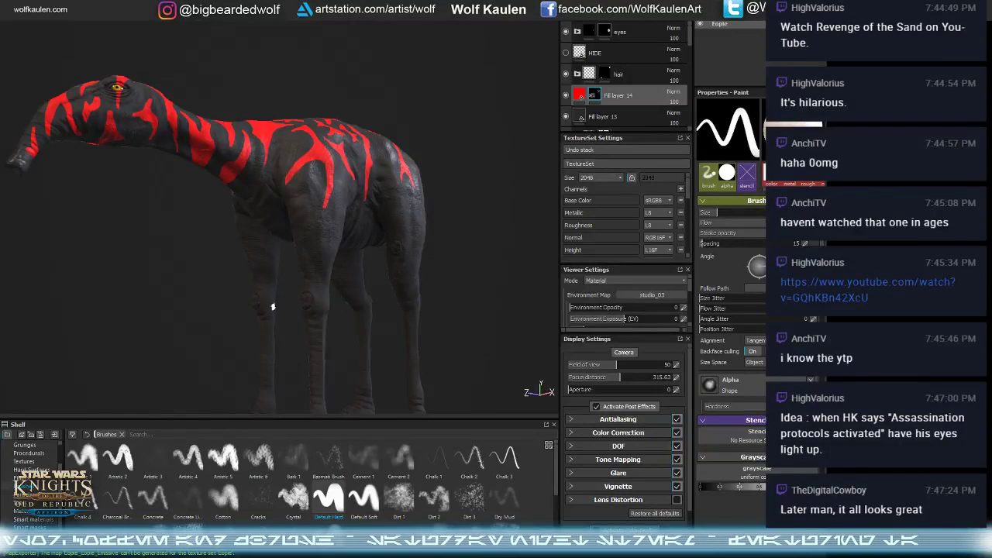
alt+drag(279, 299, 376, 179)
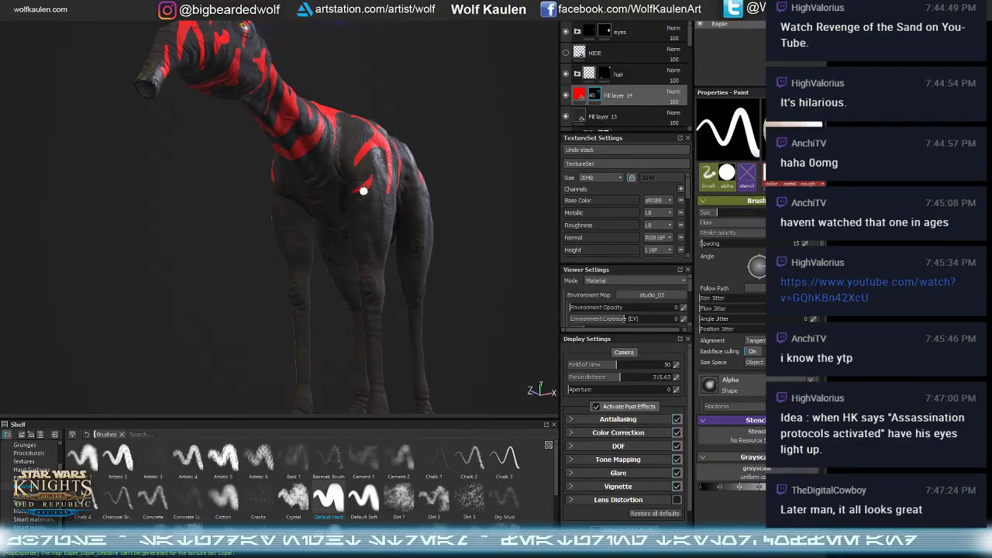
mouse_move(362, 206)
alt+mouse_down()
mouse_move(349, 194)
mouse_move(361, 193)
alt+mouse_up()
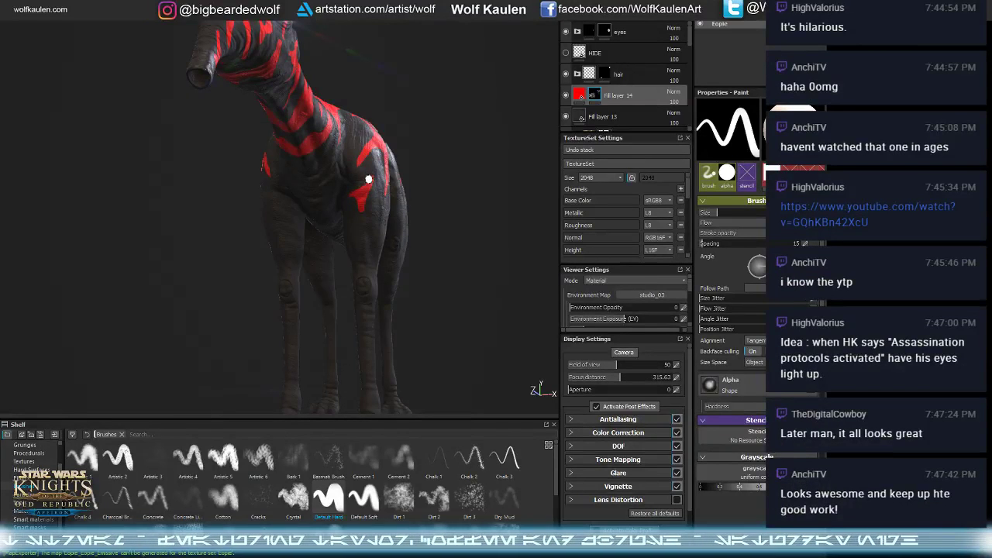
key(l)
mouse_move(347, 193)
mouse_down()
mouse_move(361, 200)
mouse_move(361, 215)
mouse_move(359, 200)
mouse_up()
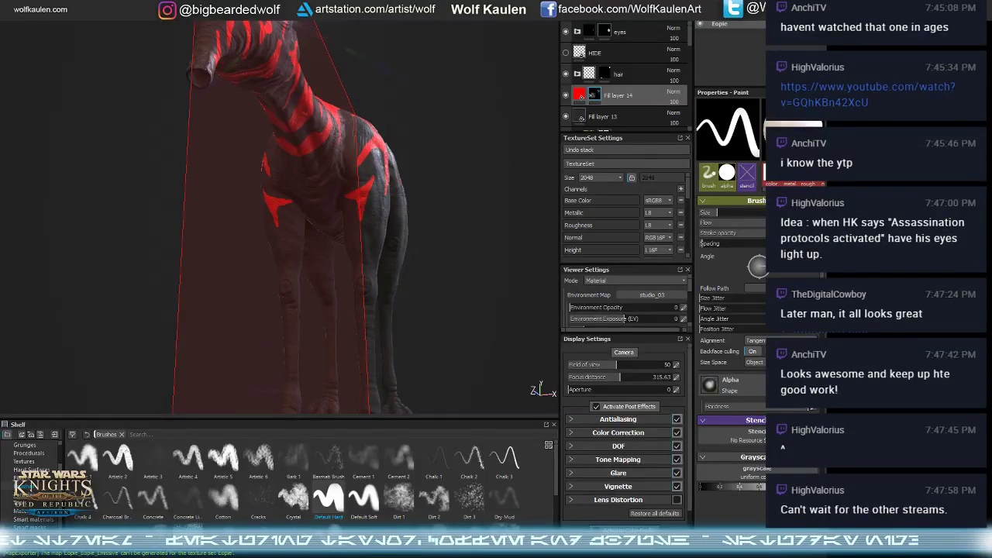
mouse_move(451, 76)
alt+mouse_down()
mouse_move(399, 100)
mouse_move(264, 256)
mouse_move(355, 194)
mouse_move(243, 210)
alt+mouse_up()
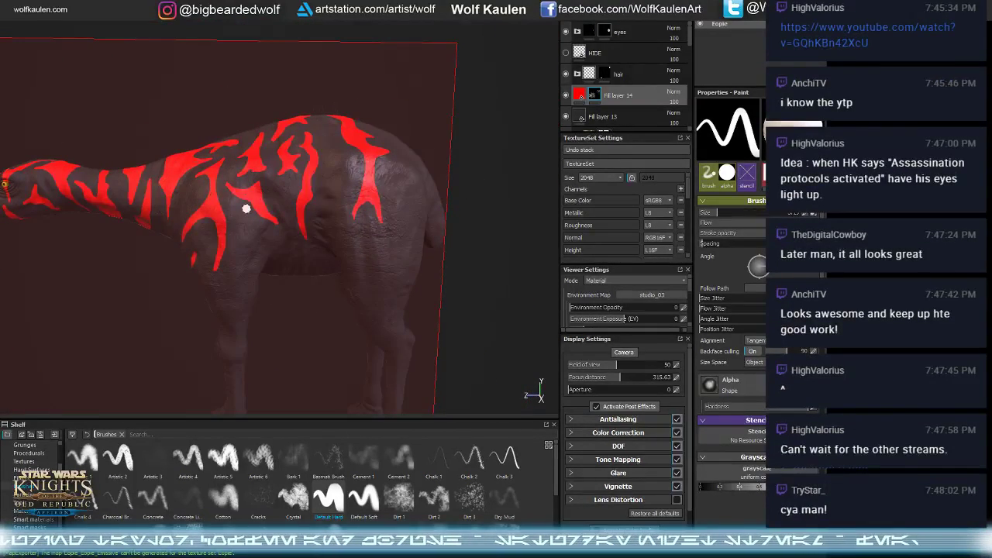